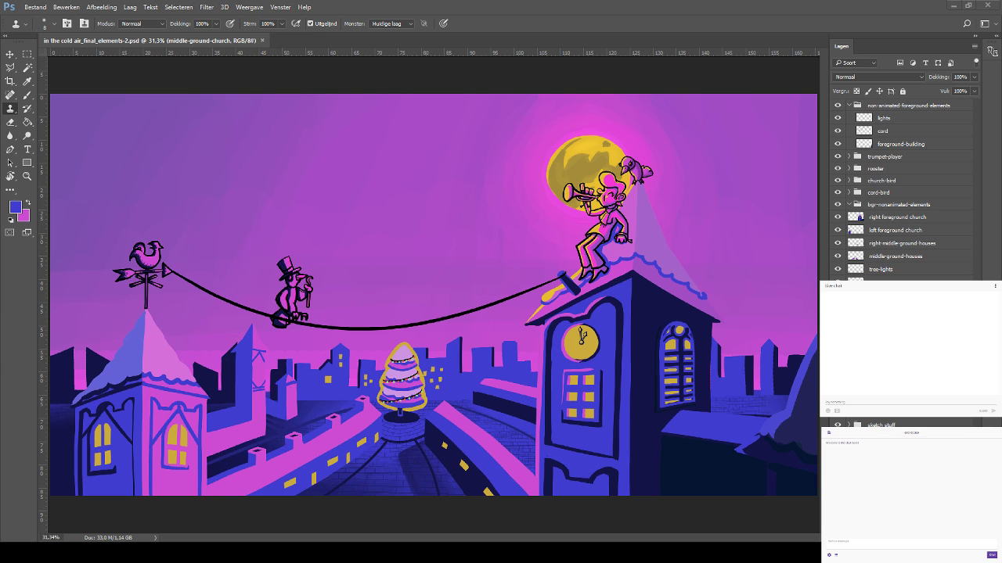
# Hide the painted artwork layers to examine the sketch and sky beneath them, and make all layers visible again
pyautogui.hotkey('alt', 'Tab')
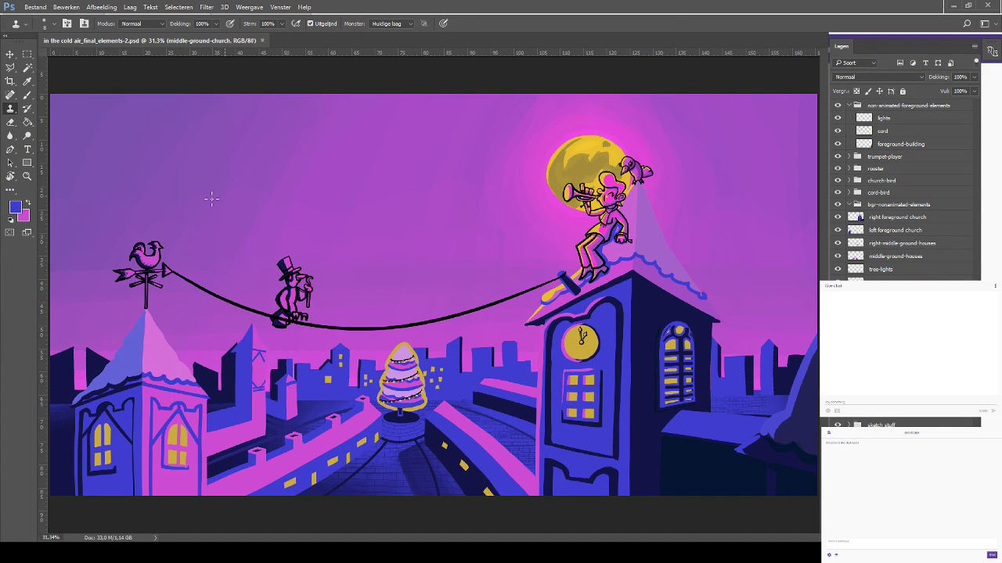
pyautogui.click(27, 95)
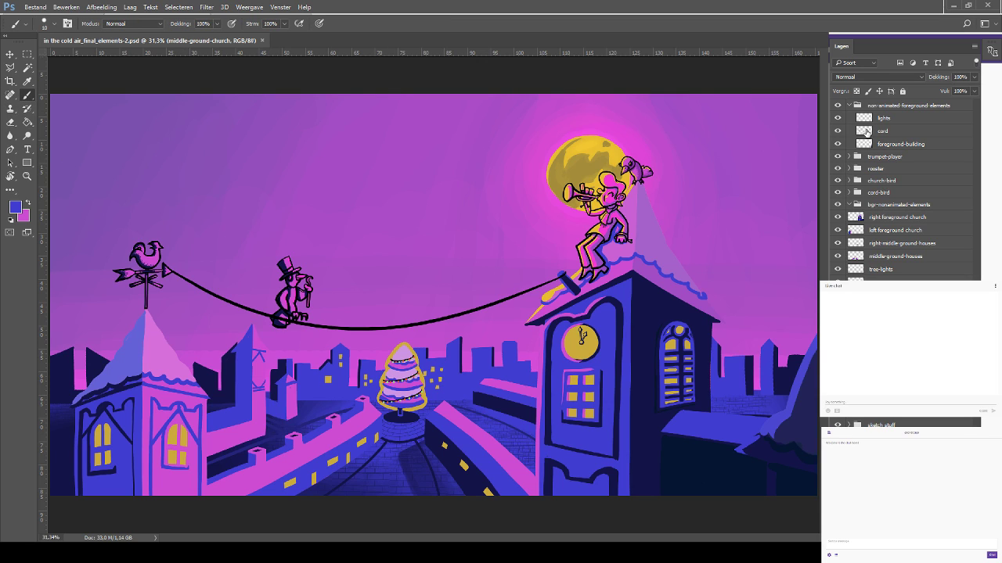
pyautogui.moveTo(838, 104); pyautogui.dragTo(838, 258)
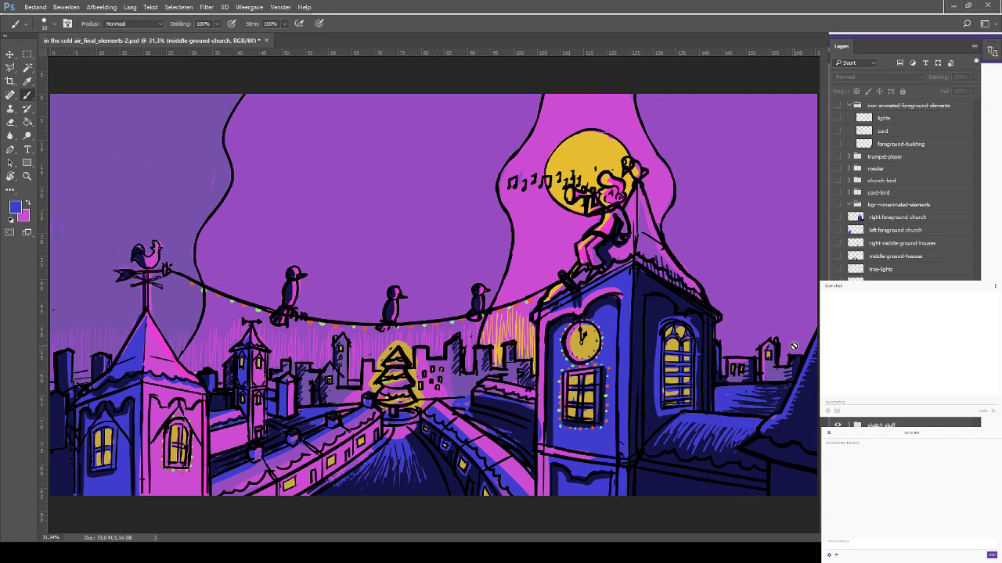
pyautogui.click(838, 413)
pyautogui.click(837, 400)
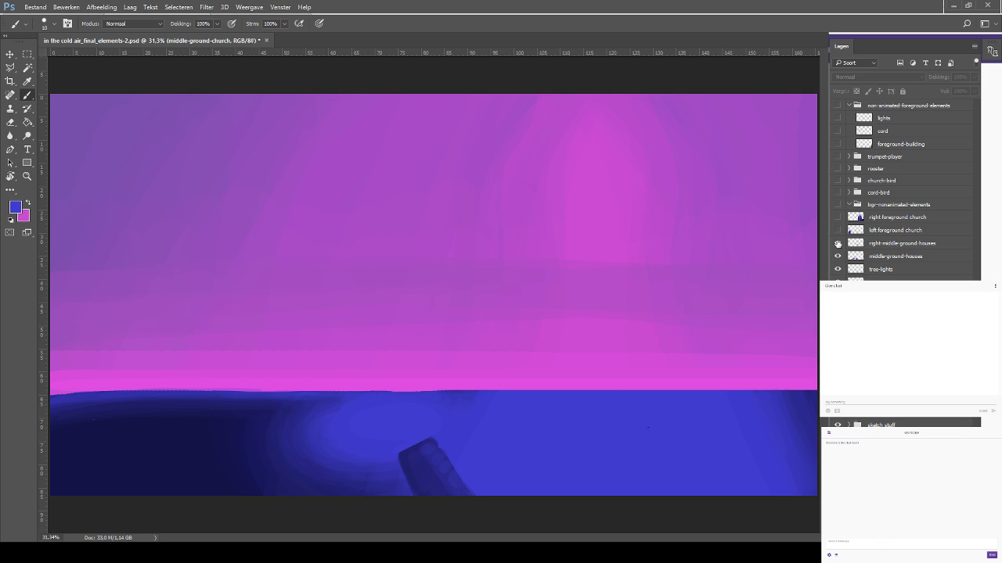
pyautogui.keyDown('alt'); pyautogui.click(838, 117); pyautogui.keyUp('alt')
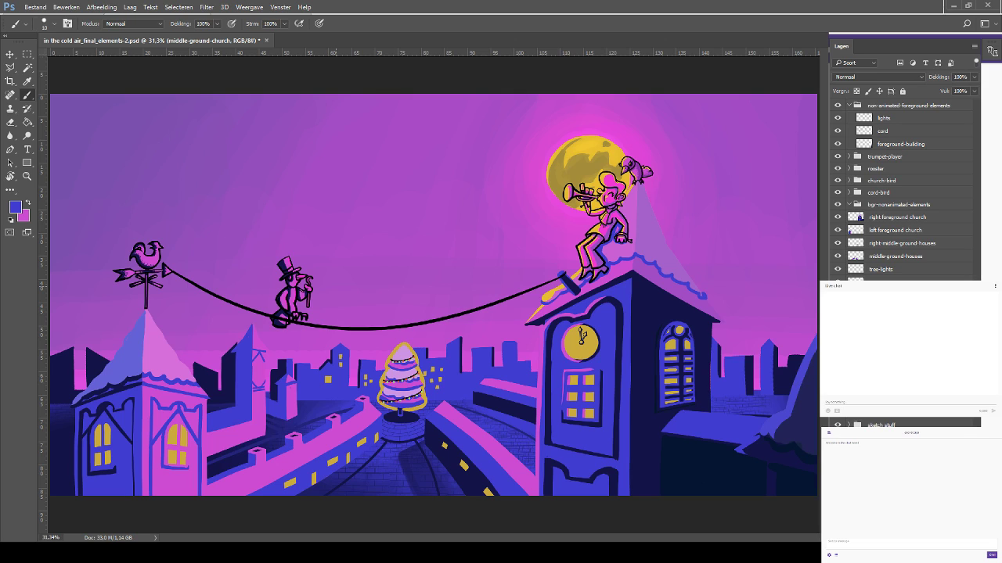
pyautogui.moveTo(407, 229)
pyautogui.mouseDown()
pyautogui.moveTo(446, 204)
pyautogui.moveTo(416, 187)
pyautogui.moveTo(371, 217)
pyautogui.mouseUp()
pyautogui.hotkey('ctrl', 'z')
pyautogui.hotkey('ctrl', '+')
pyautogui.hotkey('ctrl', '+')
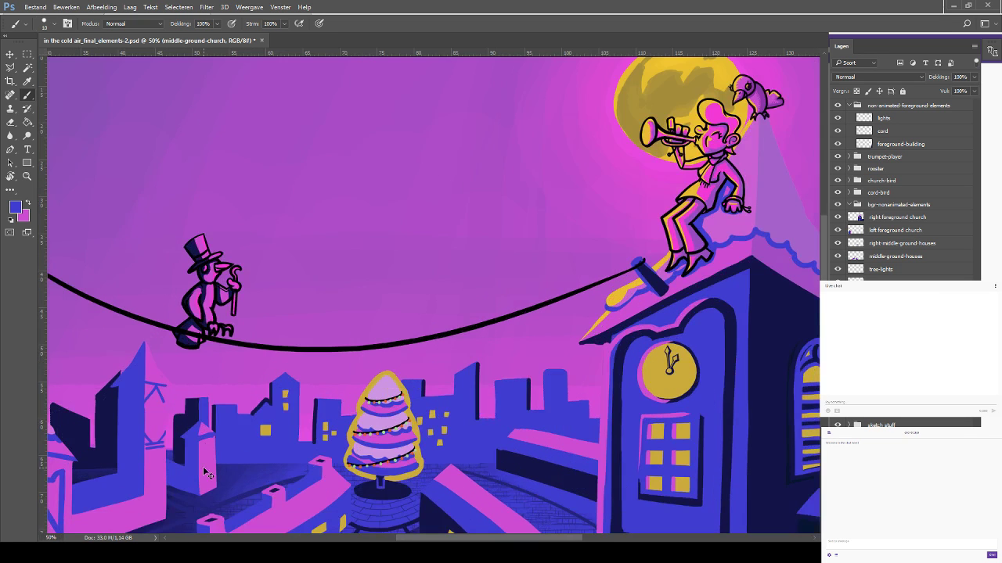
pyautogui.scroll(-2, 313, 357)
pyautogui.hscroll(-4, 313, 358)
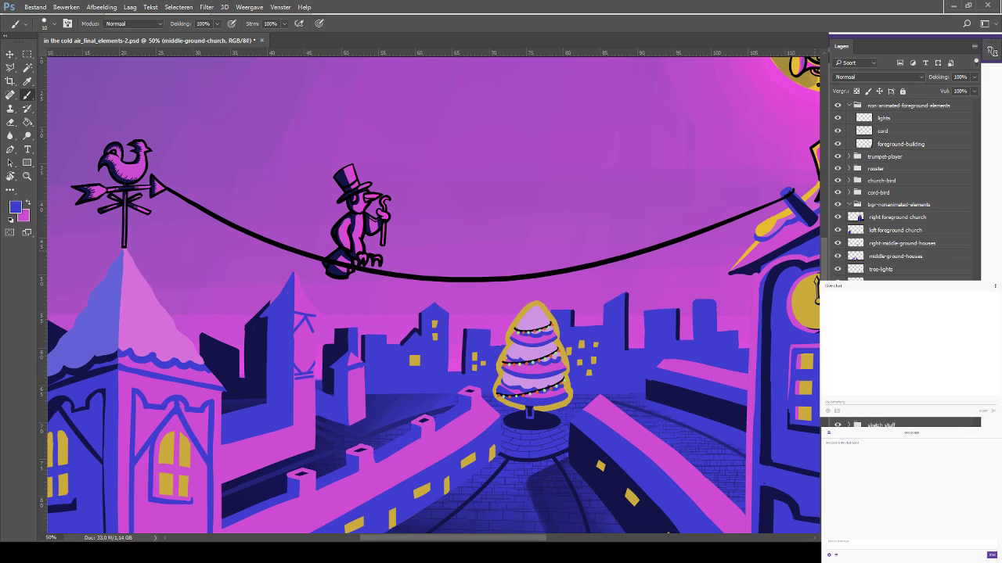
pyautogui.click(9, 54)
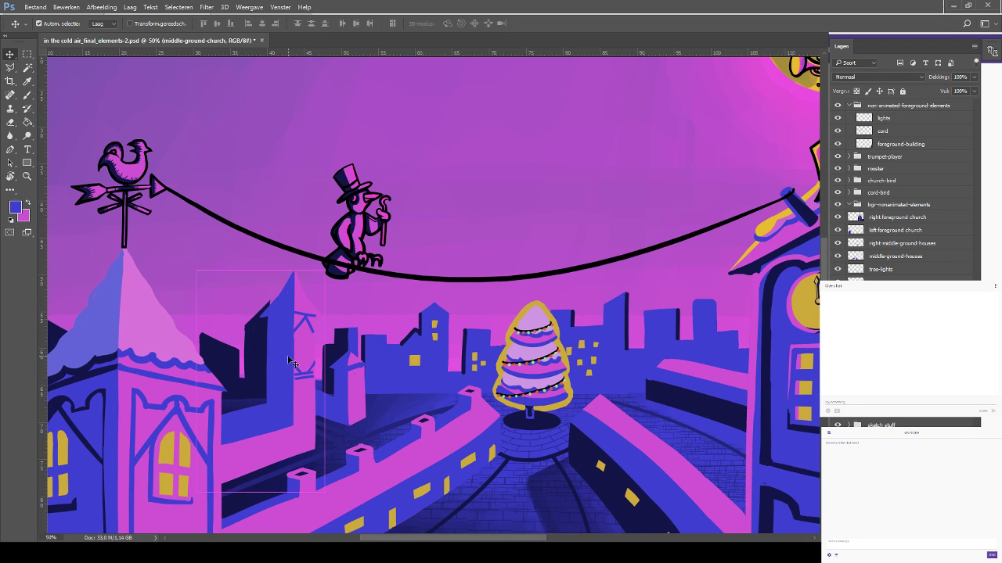
pyautogui.moveTo(288, 362); pyautogui.dragTo(304, 306)
pyautogui.hotkey('ctrl', 'z')
# Reveal the sketch and lower the middle-ground-church layer's opacity to 60% as a tracing aid for the brush
pyautogui.click(27, 95)
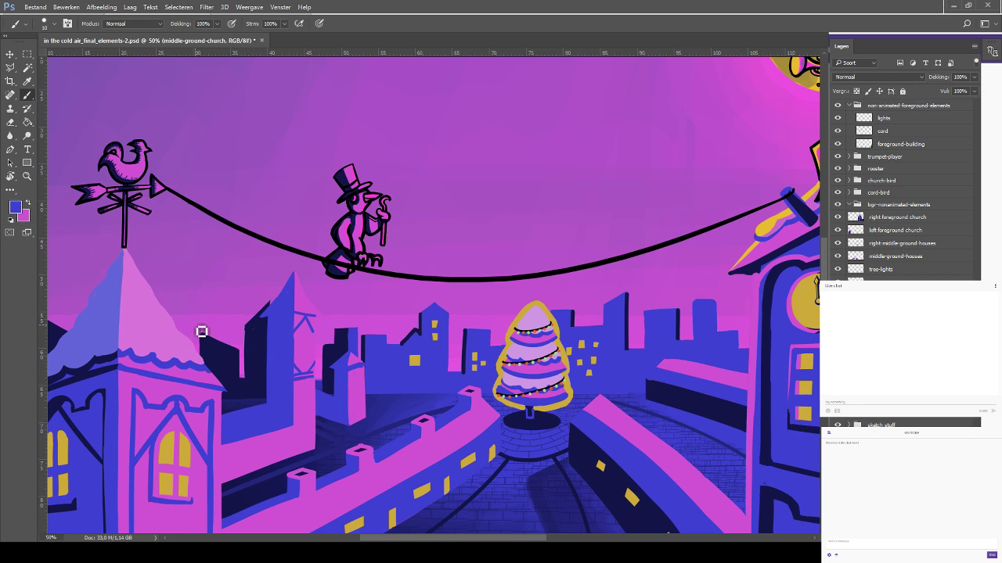
pyautogui.press('x')
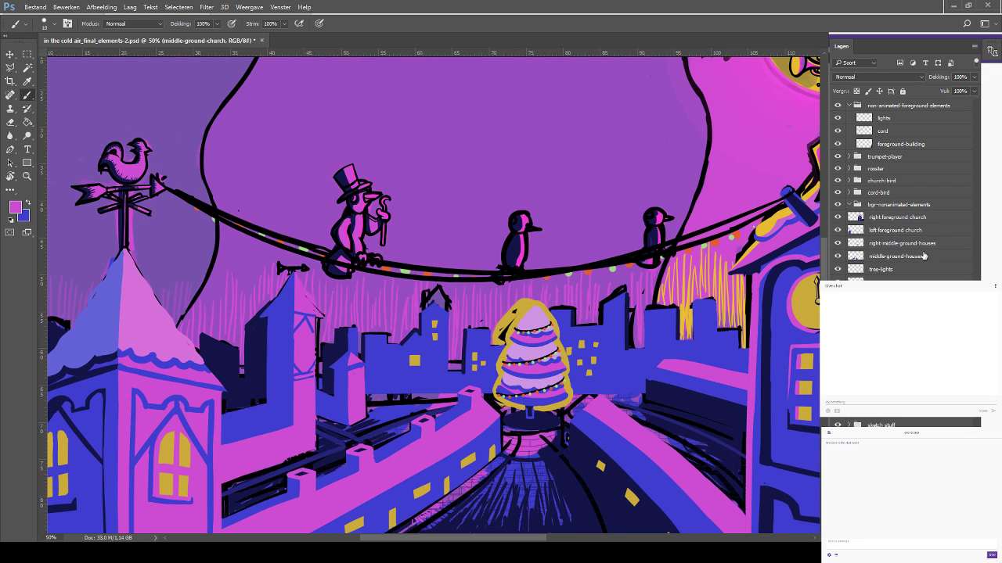
pyautogui.press('Return')
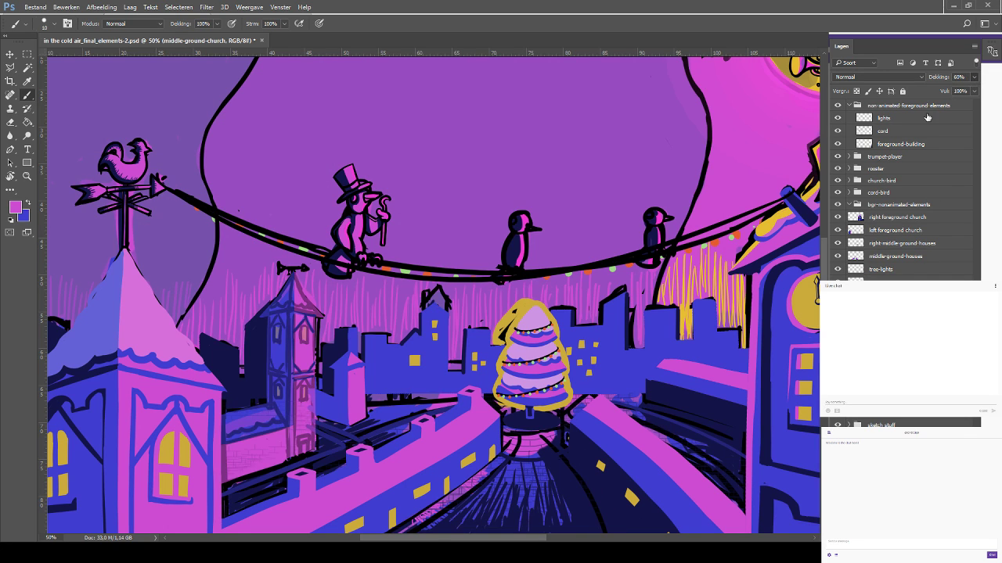
# Paint the blue doorway and the vertical edge lines on the lower part of the middle-ground church tower, following the sketch
pyautogui.hotkey('ctrl', '+')
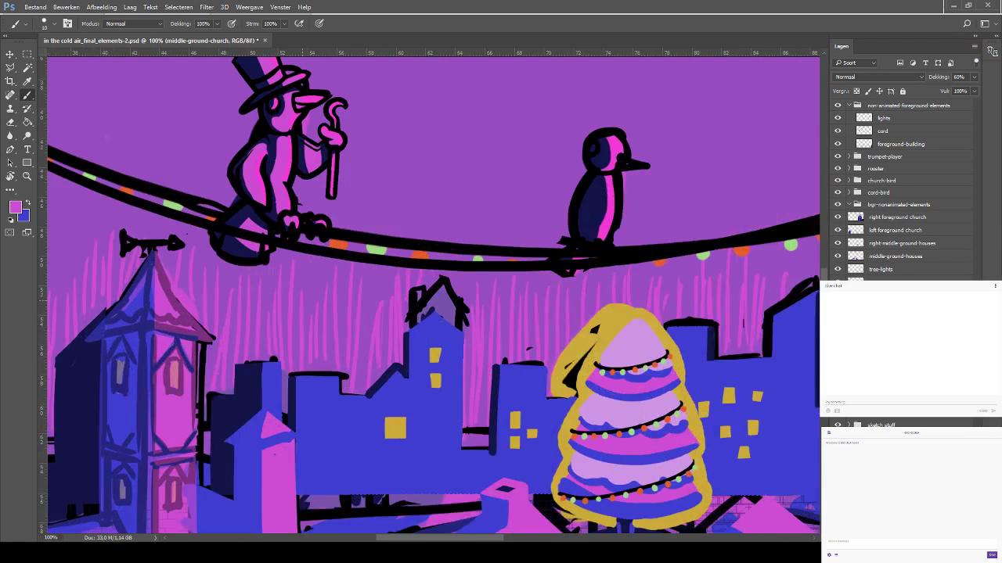
pyautogui.moveTo(310, 361); pyautogui.dragTo(443, 152)
pyautogui.moveTo(358, 212); pyautogui.dragTo(387, 252)
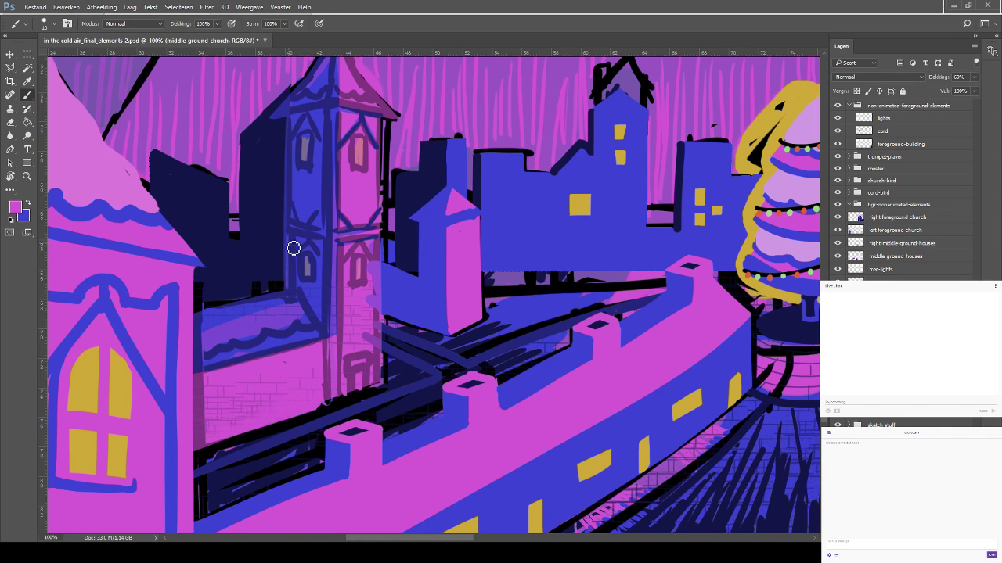
pyautogui.press('x')
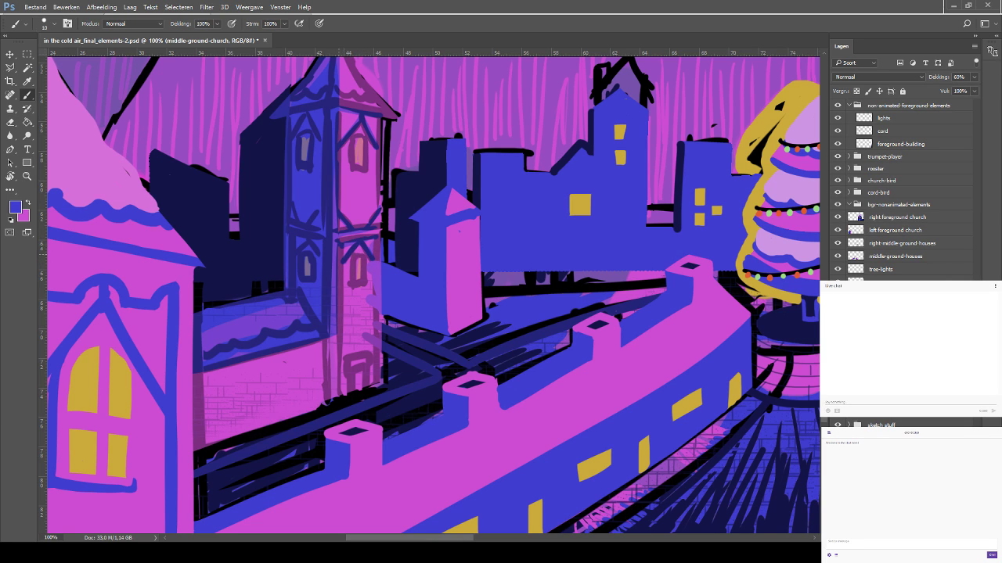
pyautogui.moveTo(345, 250); pyautogui.dragTo(349, 393)
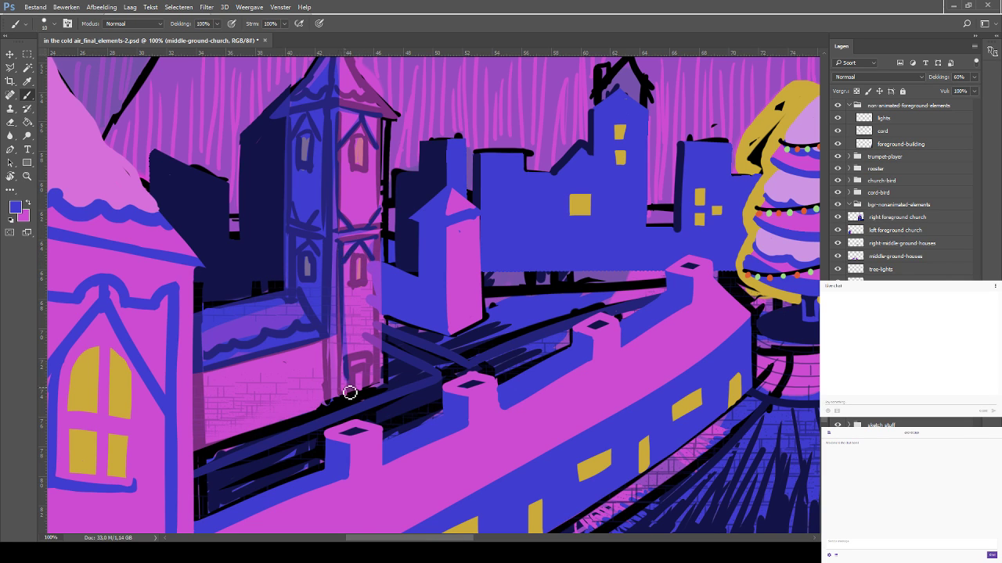
pyautogui.hotkey('ctrl', 'z')
pyautogui.moveTo(343, 255)
pyautogui.mouseDown()
pyautogui.moveTo(340, 392)
pyautogui.moveTo(367, 384)
pyautogui.moveTo(358, 396)
pyautogui.moveTo(354, 375)
pyautogui.mouseUp()
pyautogui.hotkey('ctrl', 'z')
pyautogui.hotkey('ctrl', 'z')
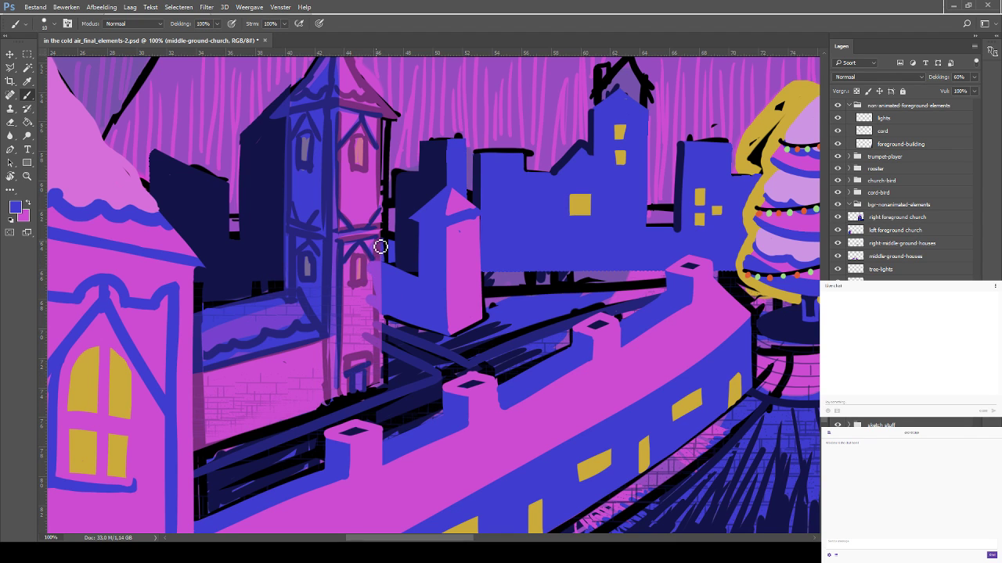
pyautogui.moveTo(379, 264); pyautogui.dragTo(378, 389)
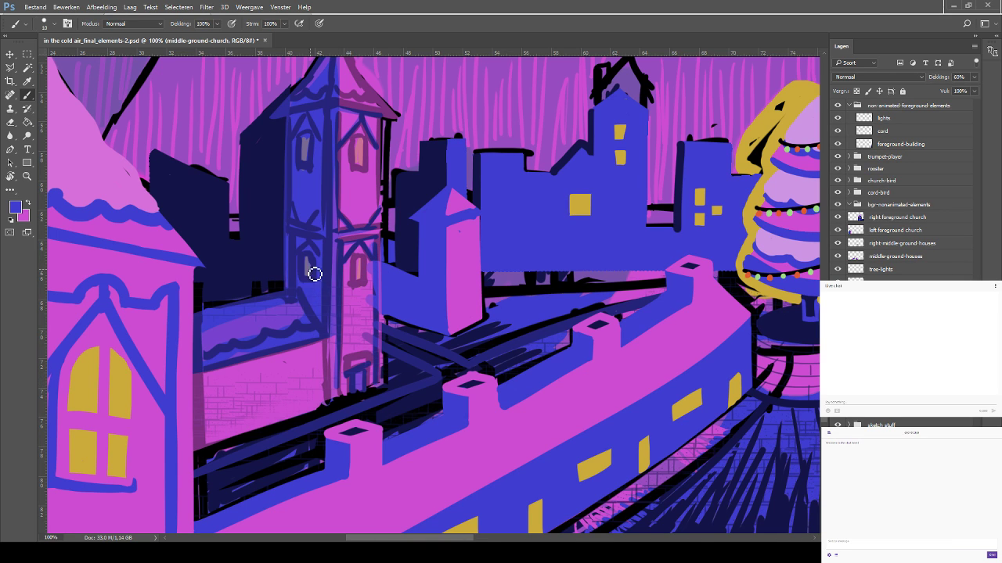
# Restore the middle-ground-church layer to 100% opacity and touch up the doorway at the tower's base with blue and pink
pyautogui.moveTo(308, 256); pyautogui.dragTo(326, 302)
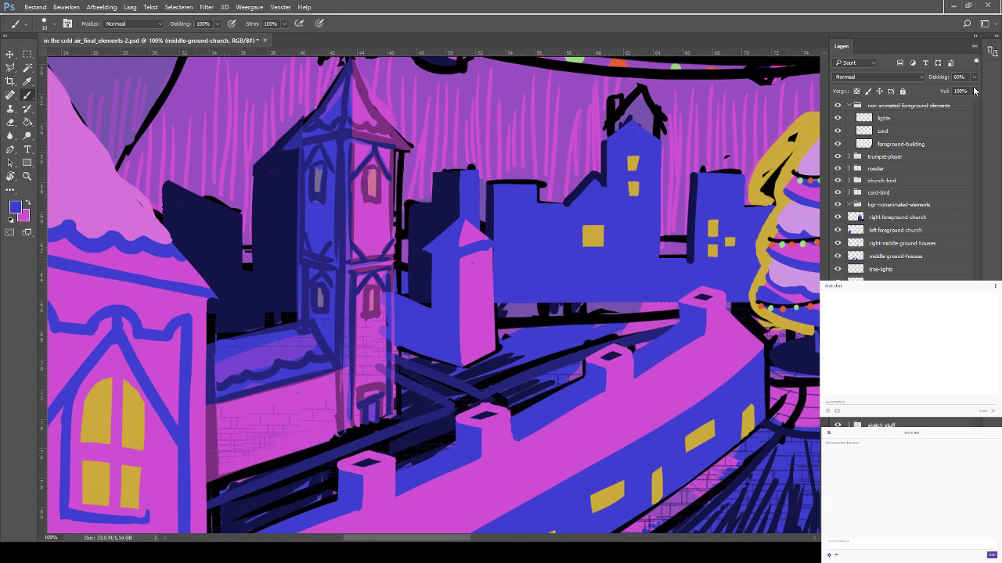
pyautogui.moveTo(962, 92); pyautogui.dragTo(977, 94)
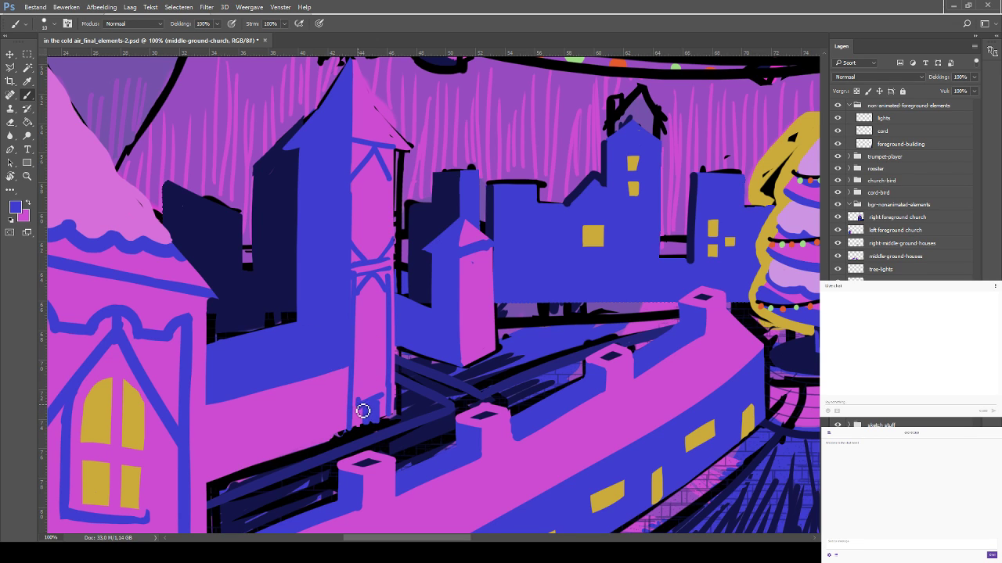
pyautogui.moveTo(382, 402)
pyautogui.mouseDown()
pyautogui.moveTo(384, 344)
pyautogui.moveTo(339, 329)
pyautogui.moveTo(395, 391)
pyautogui.moveTo(364, 406)
pyautogui.moveTo(385, 392)
pyautogui.moveTo(368, 405)
pyautogui.moveTo(384, 393)
pyautogui.moveTo(391, 400)
pyautogui.moveTo(387, 388)
pyautogui.moveTo(388, 415)
pyautogui.mouseUp()
pyautogui.click(29, 203)
# Erase the excess paint along the right edge of the middle-ground church tower and save the document
pyautogui.press('e')
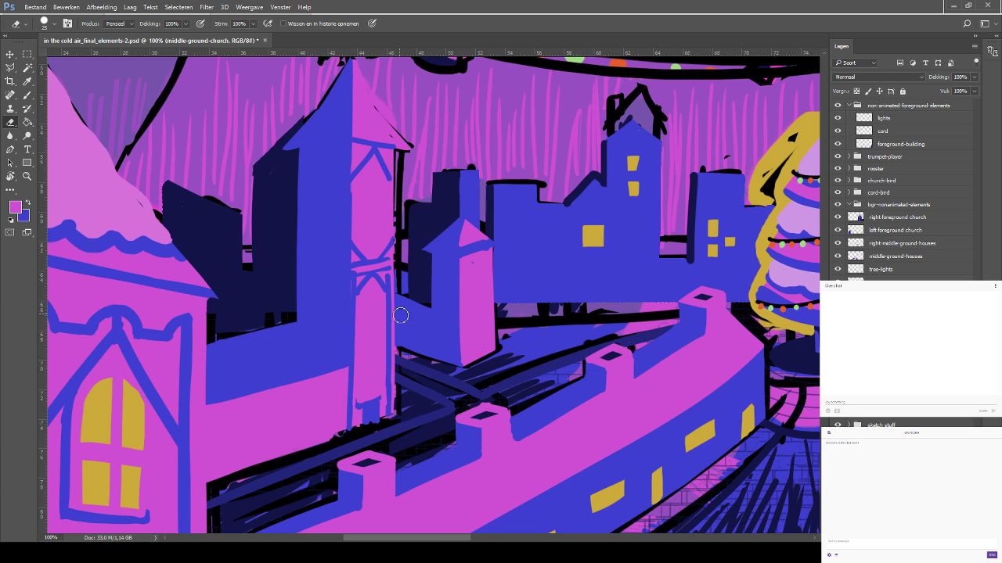
pyautogui.moveTo(401, 316); pyautogui.dragTo(397, 423)
pyautogui.hotkey('ctrl', '-')
pyautogui.hotkey('ctrl', '-')
pyautogui.hotkey('ctrl', '-')
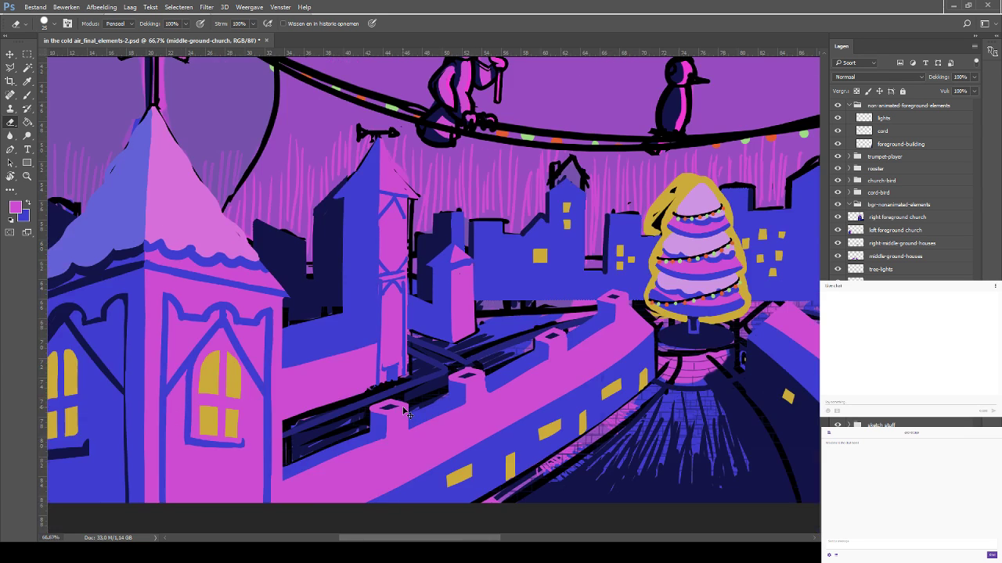
pyautogui.hotkey('ctrl', 's')
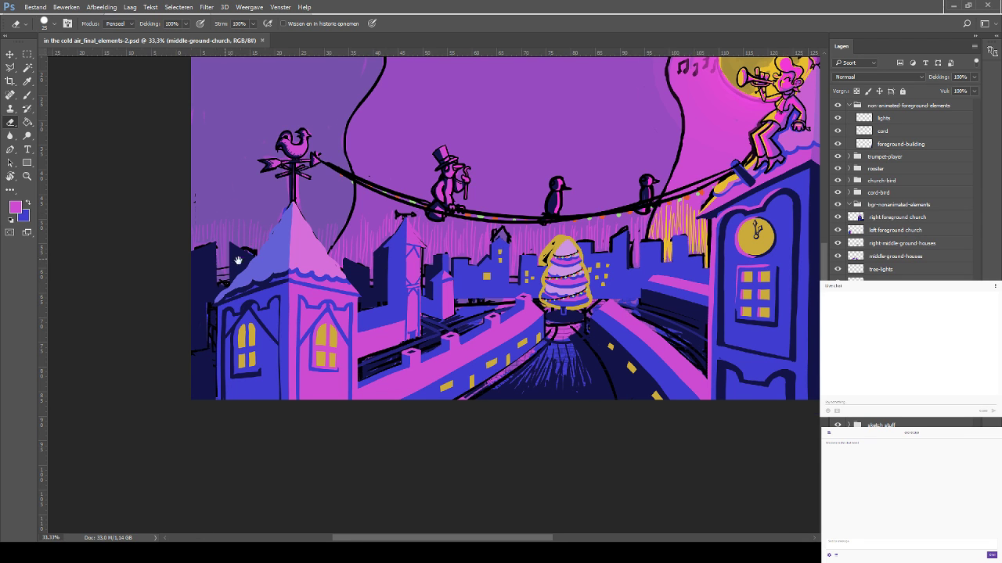
# Select the left foreground church layer and sample its yellow window colour for the brush, trying one stroke and undoing it
pyautogui.scroll(1, 235, 234)
pyautogui.scroll(-2, 230, 277)
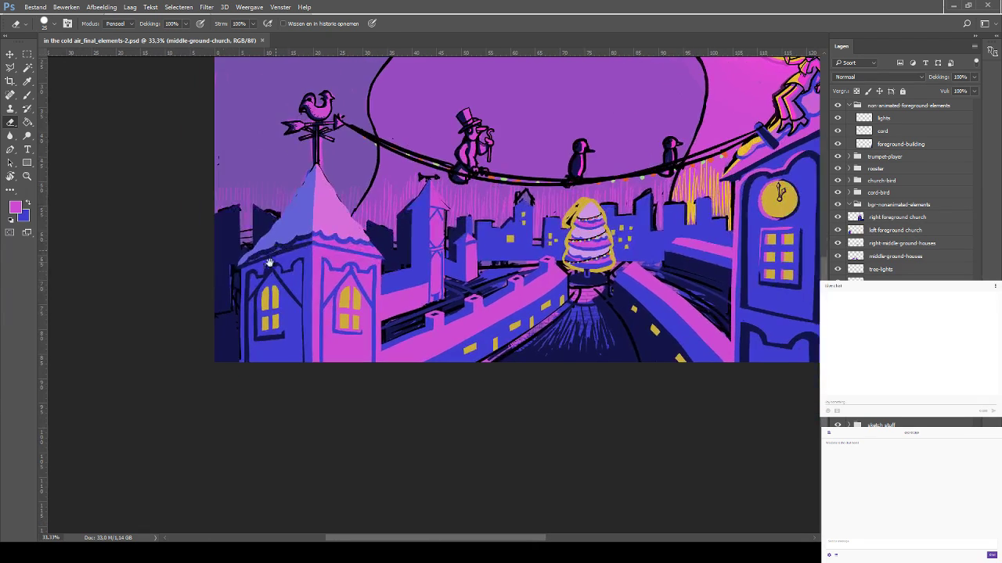
pyautogui.click(27, 96)
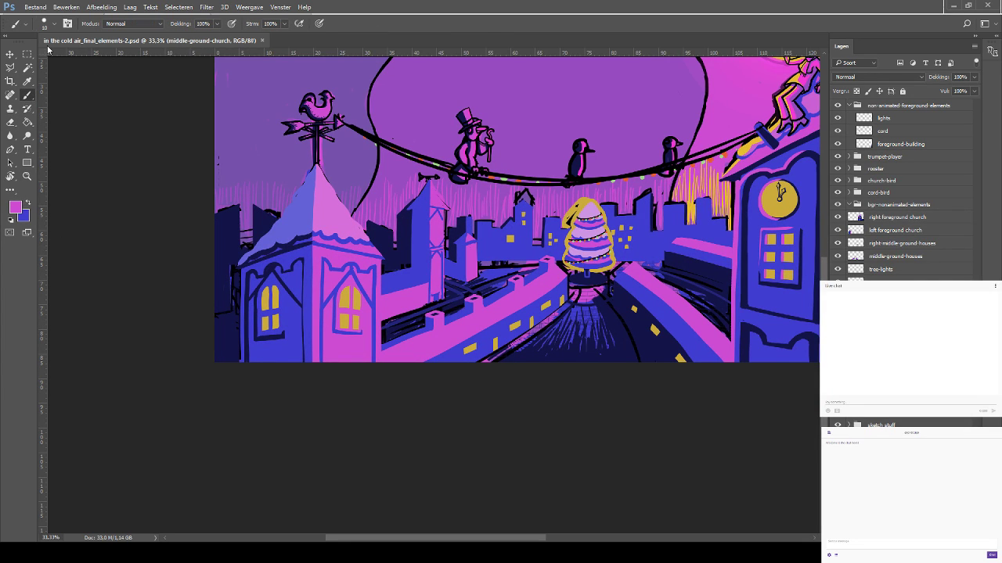
pyautogui.click(10, 54)
pyautogui.keyDown('ctrl'); pyautogui.click(270, 301); pyautogui.keyUp('ctrl')
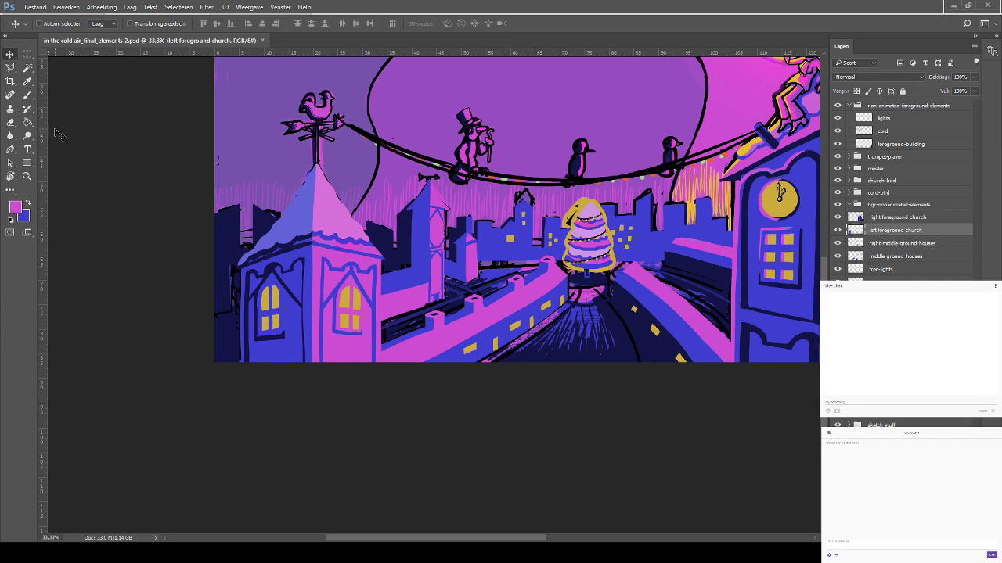
pyautogui.click(27, 82)
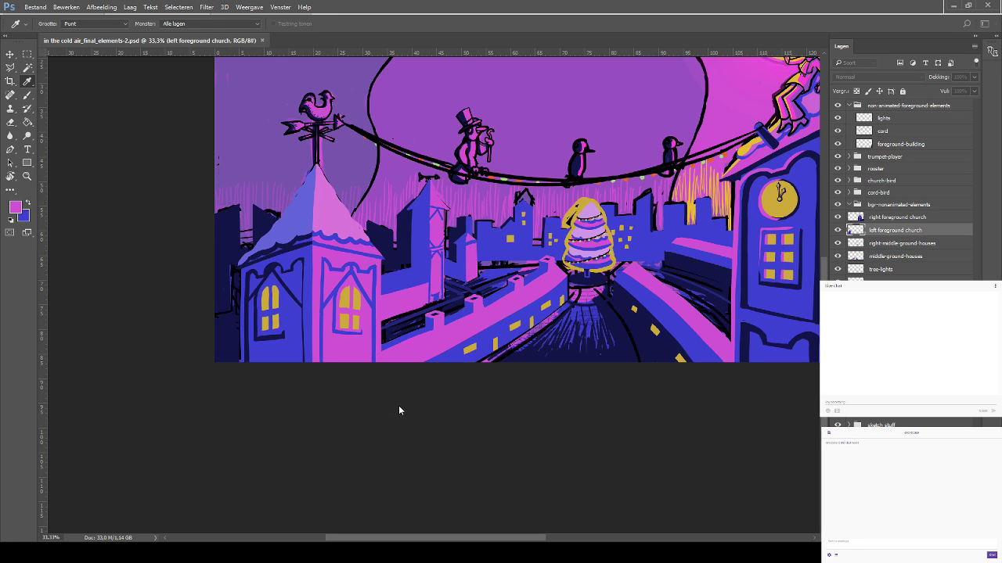
pyautogui.click(264, 301)
pyautogui.press('b')
pyautogui.moveTo(266, 311); pyautogui.dragTo(264, 298)
pyautogui.hotkey('ctrl', 'z')
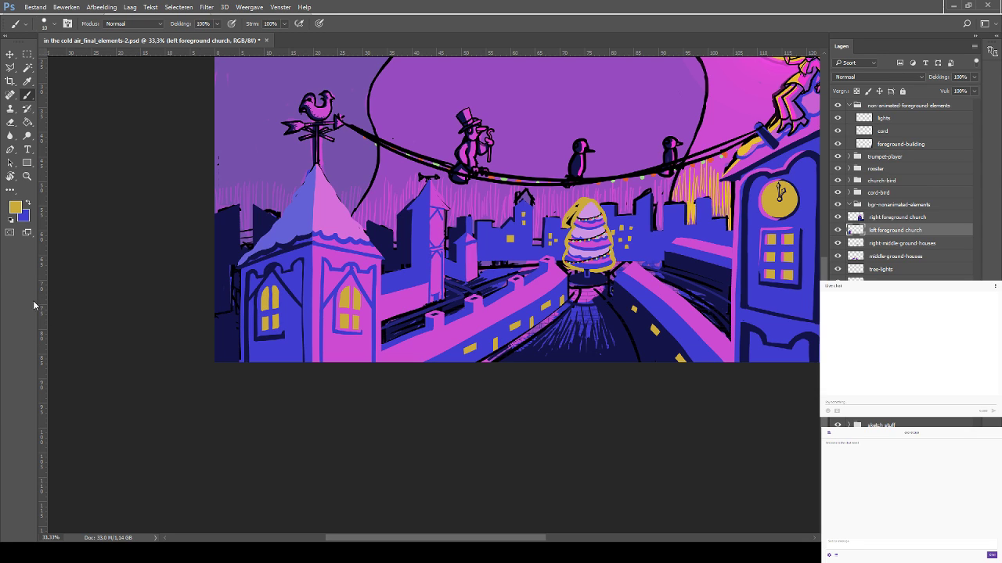
# Make the middle-ground-church layer active again and save the document
pyautogui.click(288, 7)
pyautogui.click(169, 355)
pyautogui.hotkey('alt', '[')
pyautogui.hotkey('ctrl', 's')
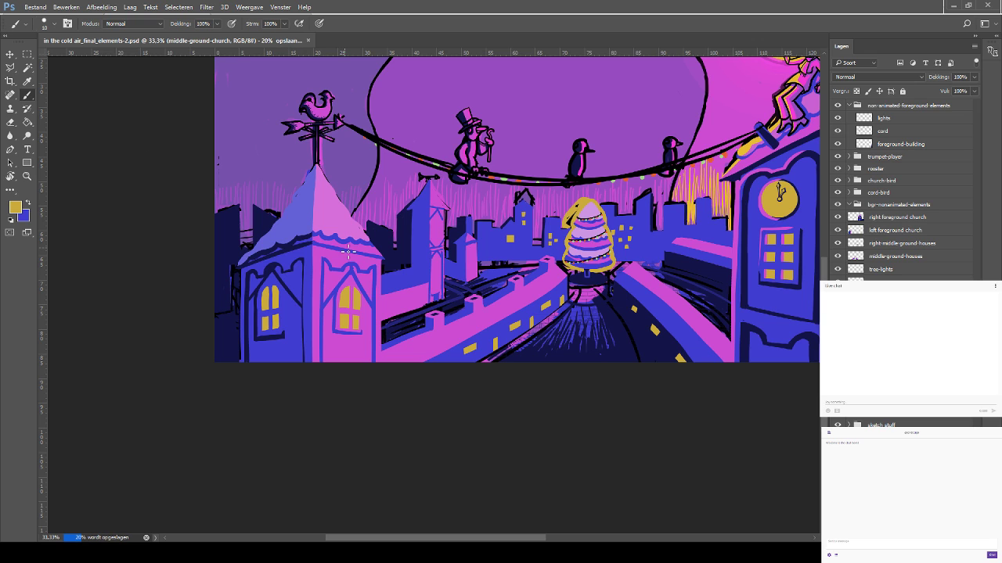
# Erase along the lower edge of the middle-ground church's pink side wall to clean its outline, and save the document
pyautogui.hotkey('ctrl', '1')
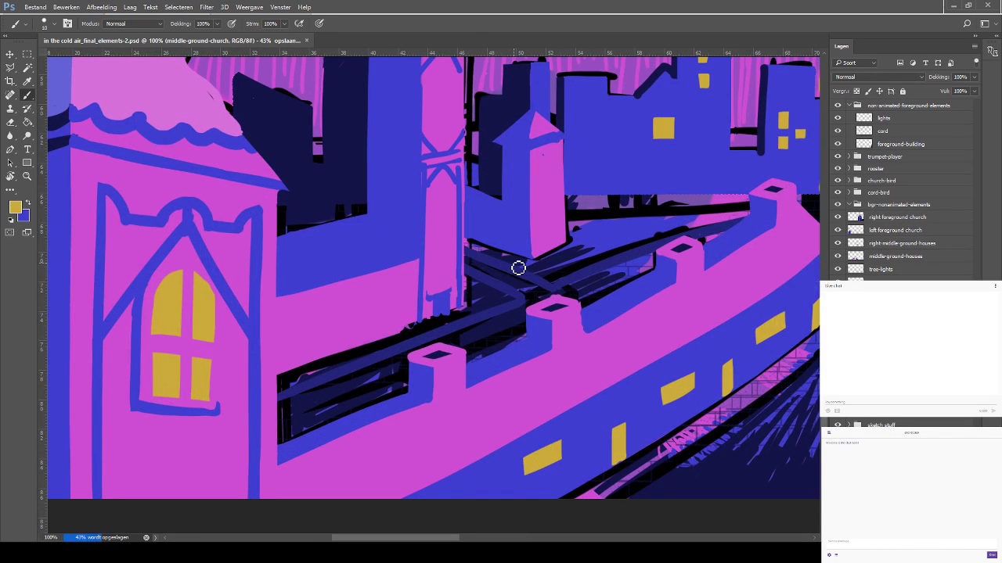
pyautogui.press('i')
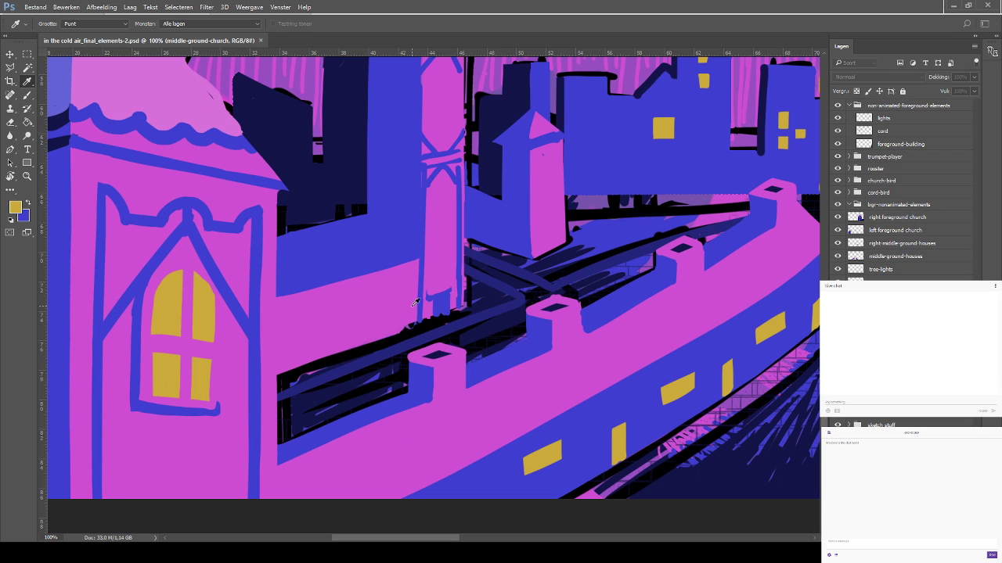
pyautogui.press('b')
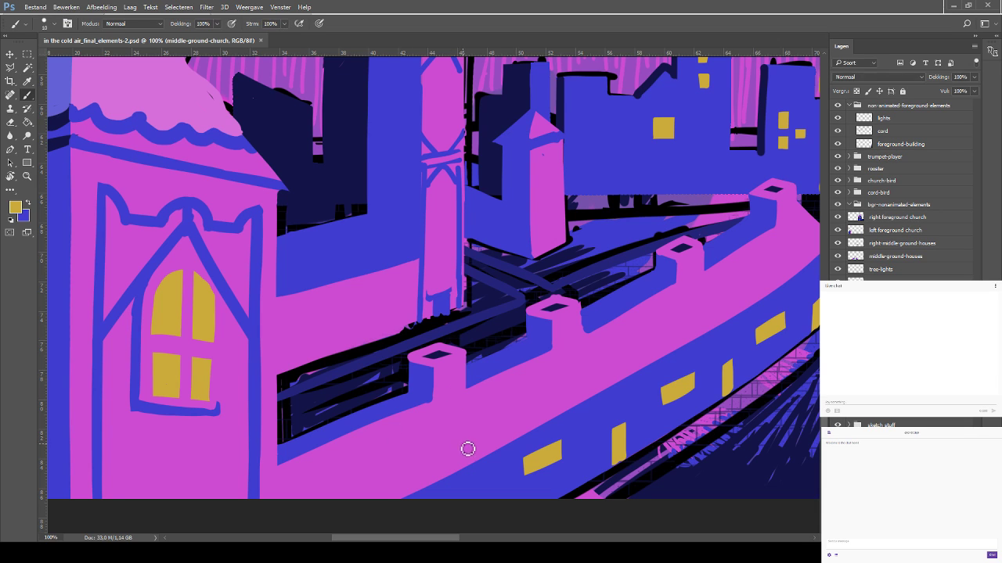
pyautogui.click(10, 122)
pyautogui.click(289, 395)
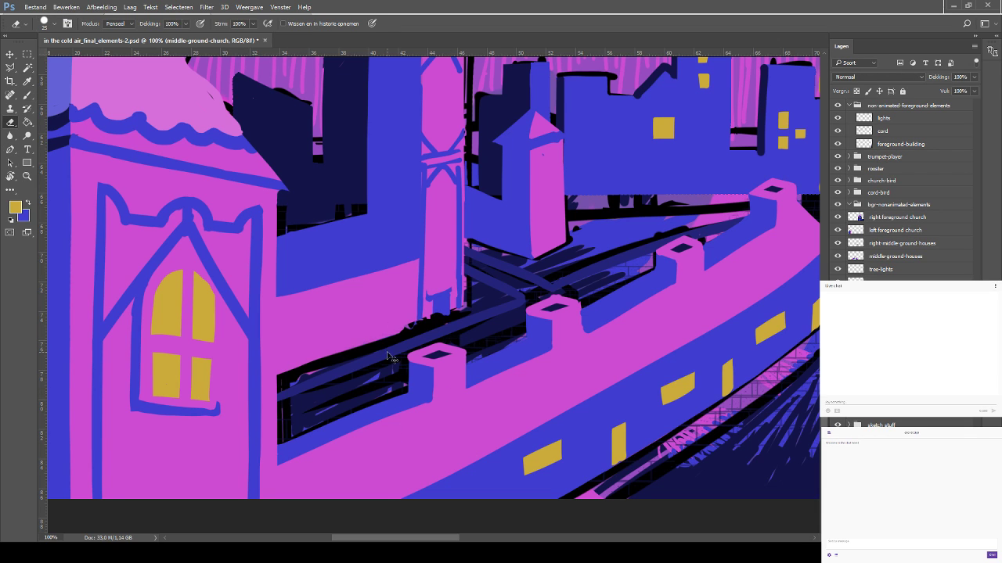
pyautogui.click(837, 301)
pyautogui.click(837, 302)
pyautogui.moveTo(259, 383)
pyautogui.mouseDown()
pyautogui.moveTo(434, 331)
pyautogui.moveTo(266, 381)
pyautogui.moveTo(407, 333)
pyautogui.mouseUp()
pyautogui.hotkey('ctrl', 's')
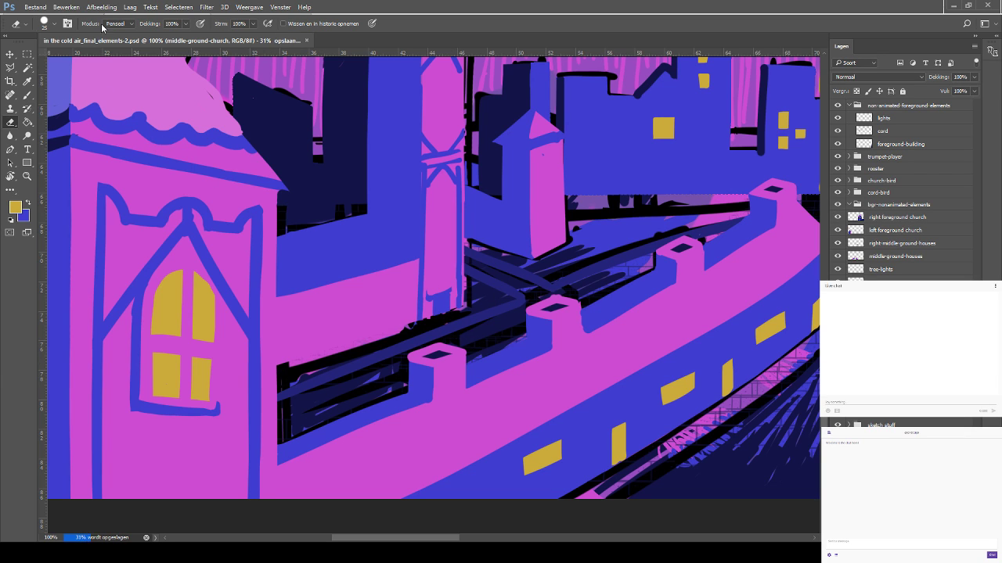
# Sample the church tower's pink wall colour for the brush, trying one stroke on the tower and undoing it
pyautogui.press('i')
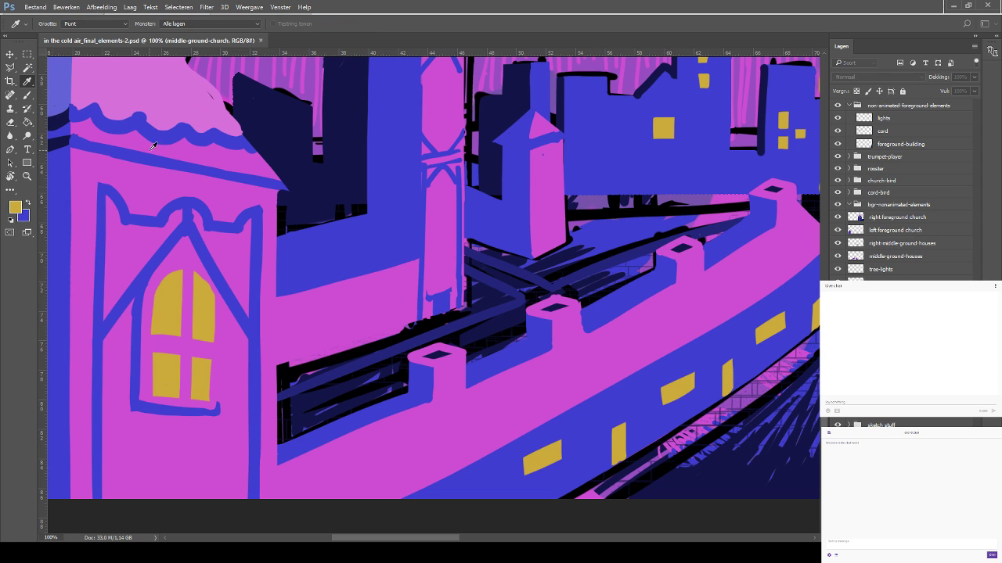
pyautogui.press('b')
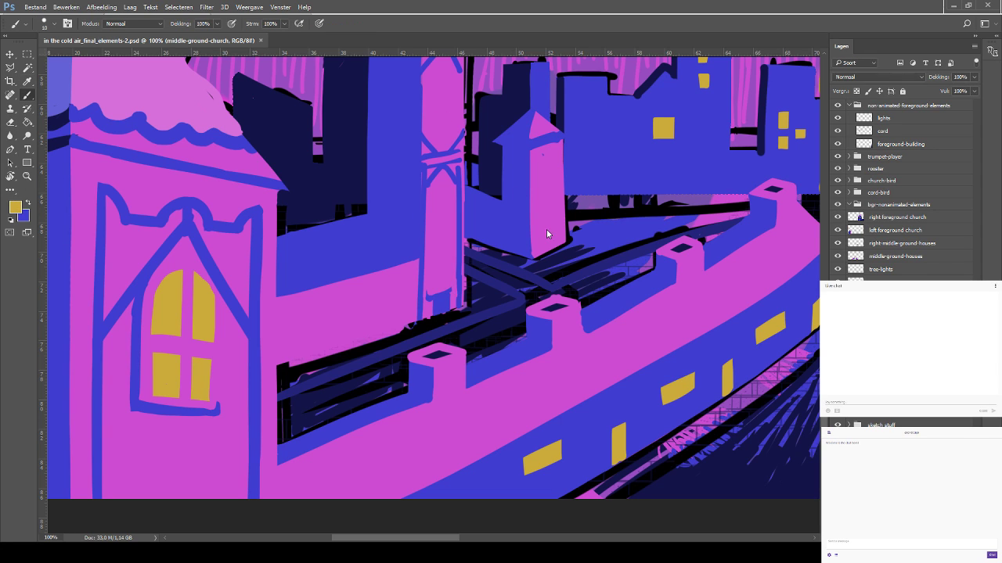
pyautogui.keyDown('alt'); pyautogui.click(451, 127); pyautogui.keyUp('alt')
pyautogui.moveTo(425, 162)
pyautogui.mouseDown()
pyautogui.moveTo(465, 158)
pyautogui.moveTo(429, 165)
pyautogui.moveTo(459, 161)
pyautogui.moveTo(409, 190)
pyautogui.mouseUp()
pyautogui.hotkey('ctrl', 'z')
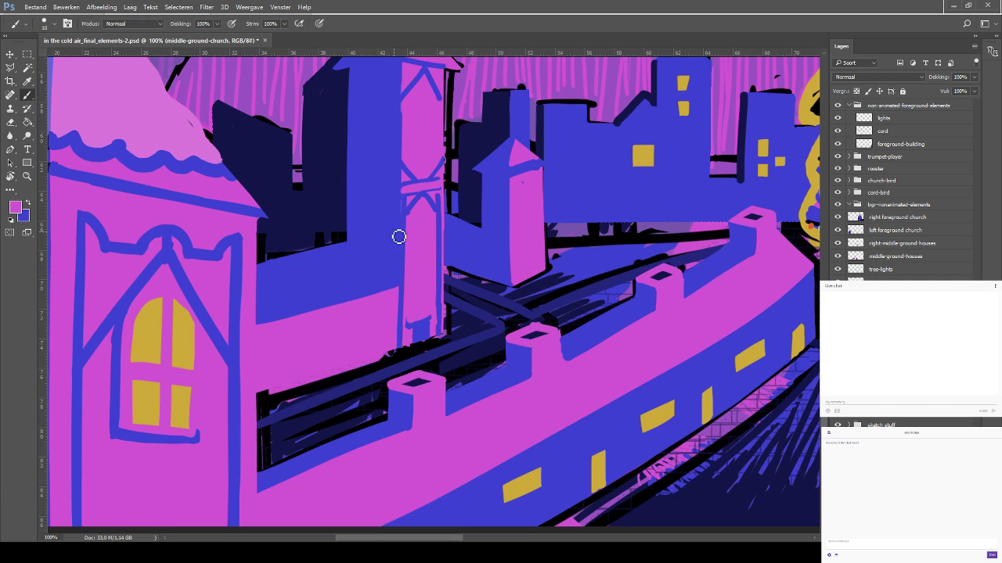
# Paint the small blue canopy above the tower's base doorway, touch it up with pink, and save the document
pyautogui.press('x')
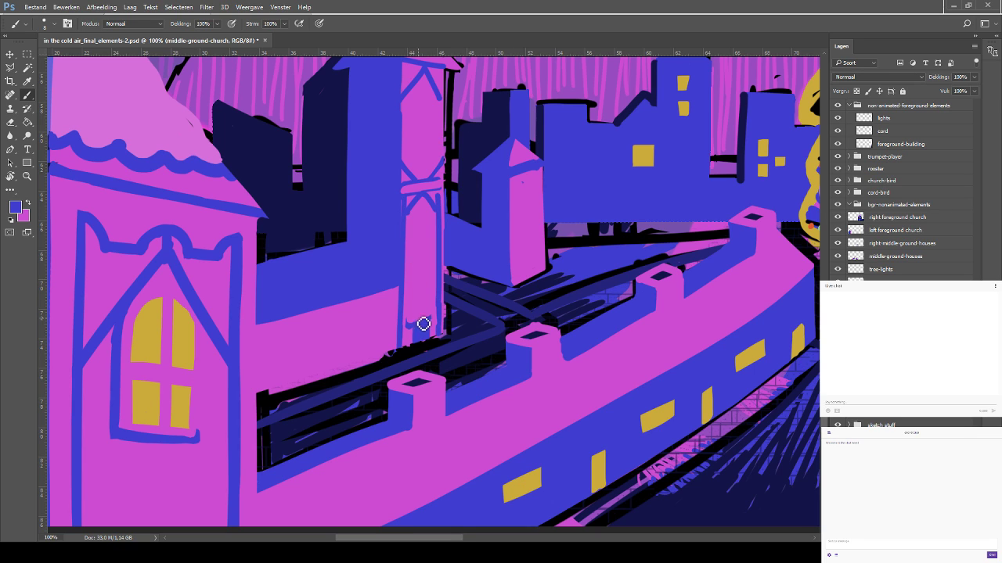
pyautogui.moveTo(424, 323); pyautogui.dragTo(413, 334)
pyautogui.hotkey('ctrl', 'z')
pyautogui.moveTo(418, 320); pyautogui.dragTo(422, 319)
pyautogui.press('x')
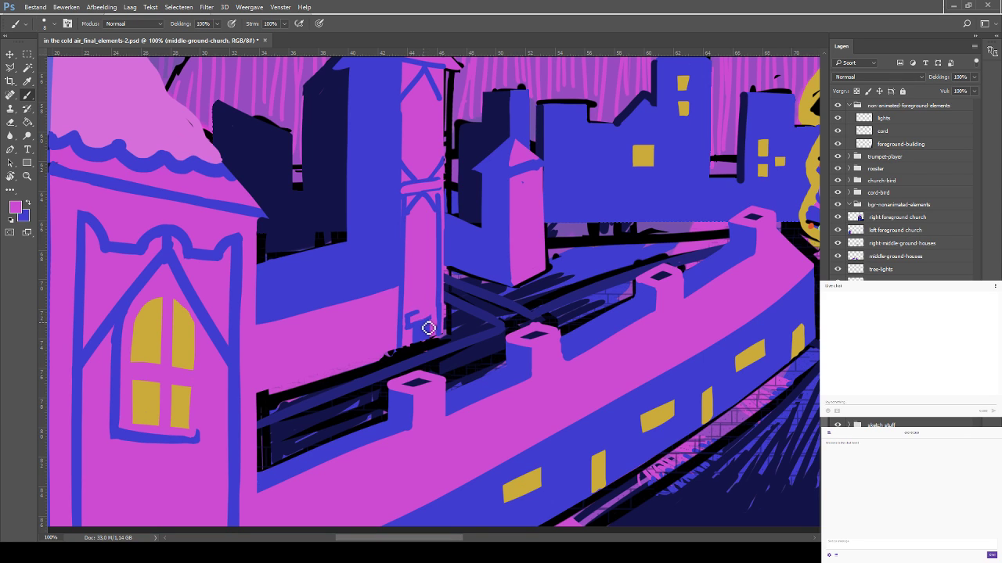
pyautogui.moveTo(428, 328)
pyautogui.mouseDown()
pyautogui.moveTo(413, 327)
pyautogui.moveTo(422, 323)
pyautogui.mouseUp()
pyautogui.hotkey('ctrl', 's')
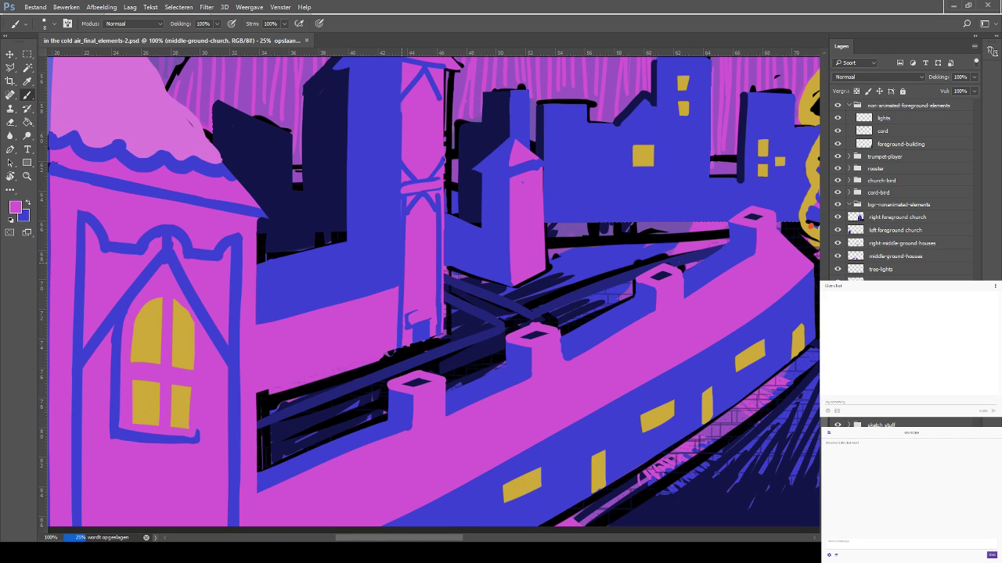
# Sample the yellow window colour as the second paint colour and set the middle-ground-church layer's opacity to 63%
pyautogui.press('i')
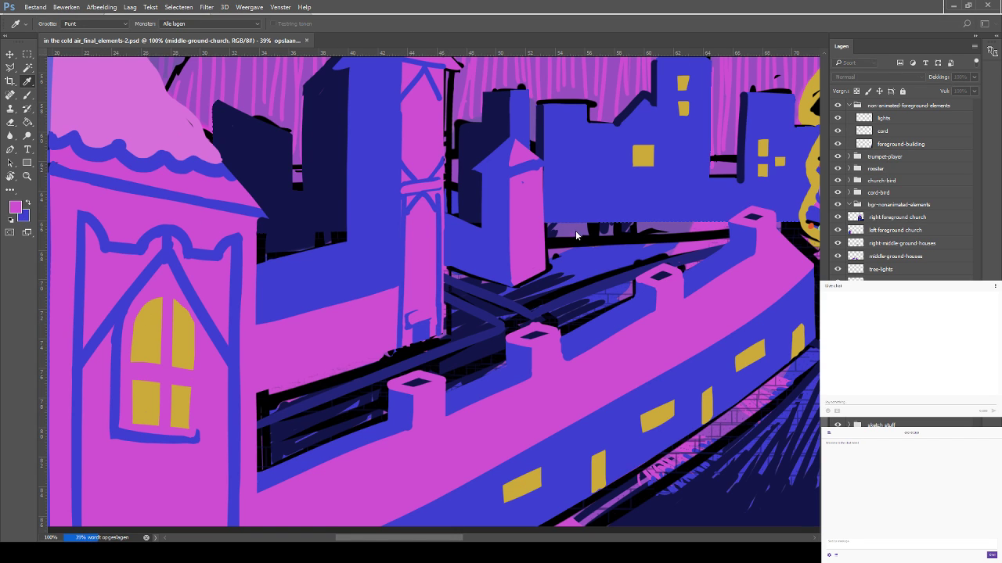
pyautogui.press('b')
pyautogui.moveTo(600, 201); pyautogui.dragTo(550, 242)
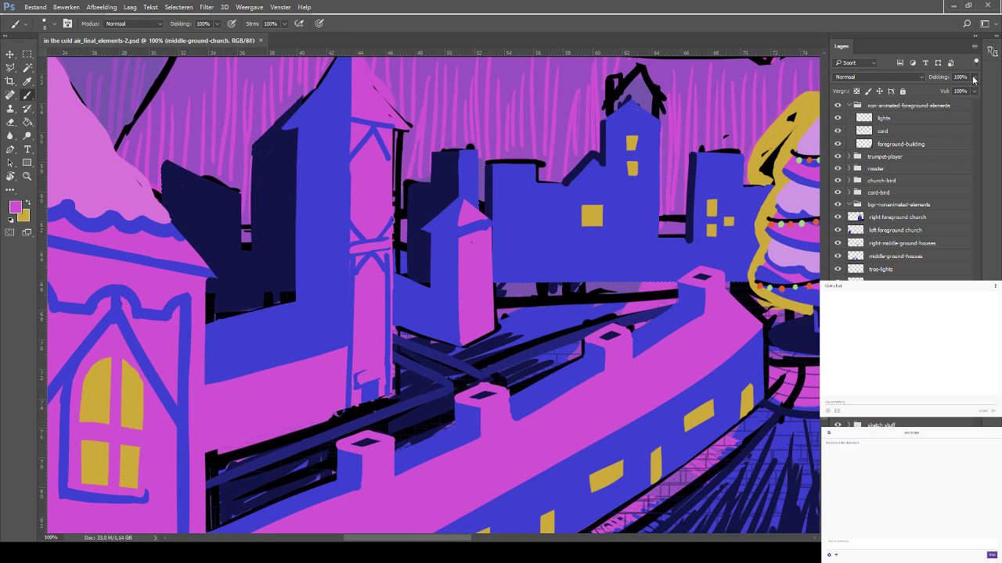
pyautogui.write('63')
pyautogui.press('Return')
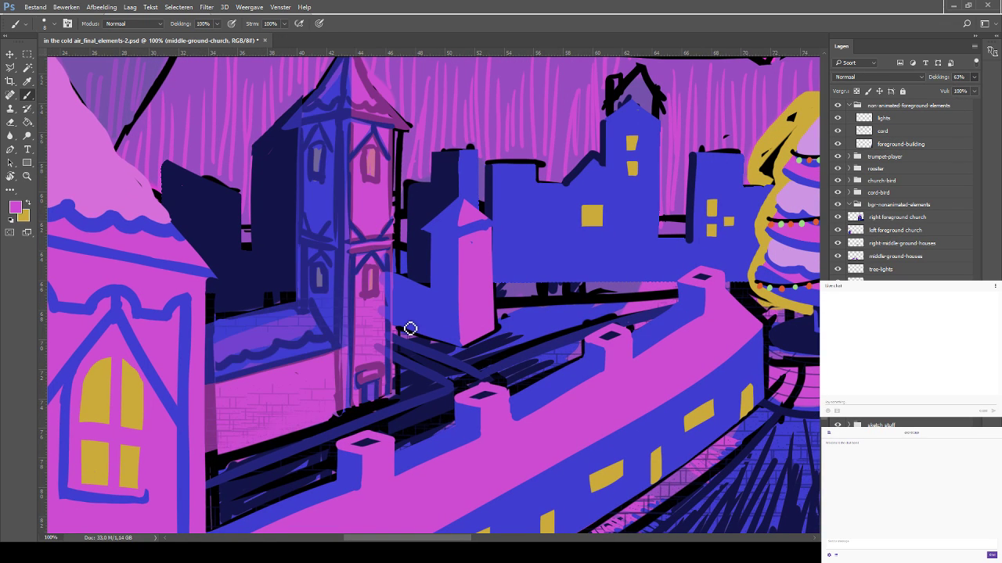
# Paint the lower and upper windows on the tower's pink side yellow, following the sketch
pyautogui.hotkey('ctrl', '+')
pyautogui.moveTo(446, 287); pyautogui.dragTo(491, 313)
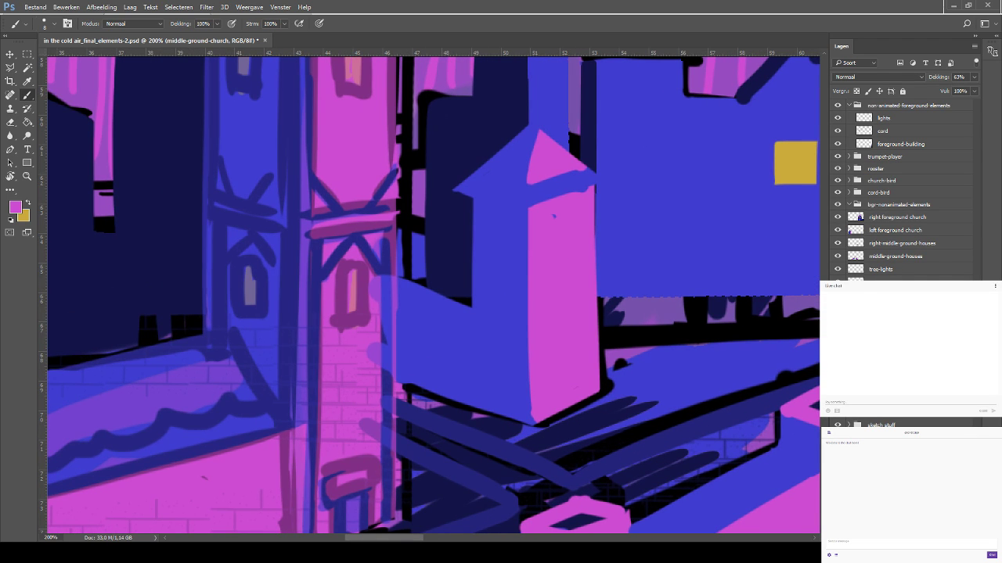
pyautogui.press('x')
pyautogui.moveTo(345, 317)
pyautogui.mouseDown()
pyautogui.moveTo(347, 273)
pyautogui.moveTo(360, 272)
pyautogui.moveTo(356, 320)
pyautogui.moveTo(351, 294)
pyautogui.mouseUp()
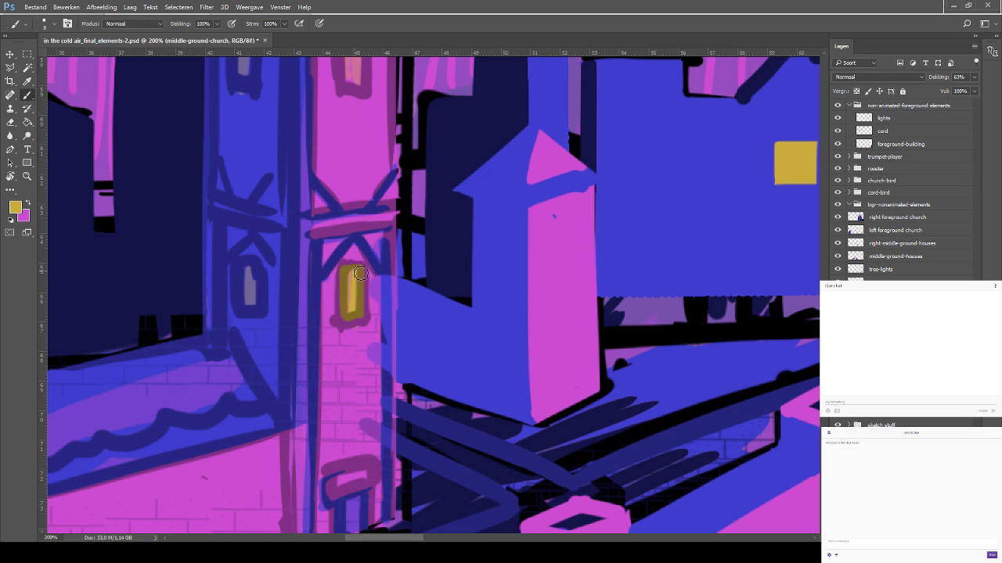
pyautogui.scroll(5, 346, 198)
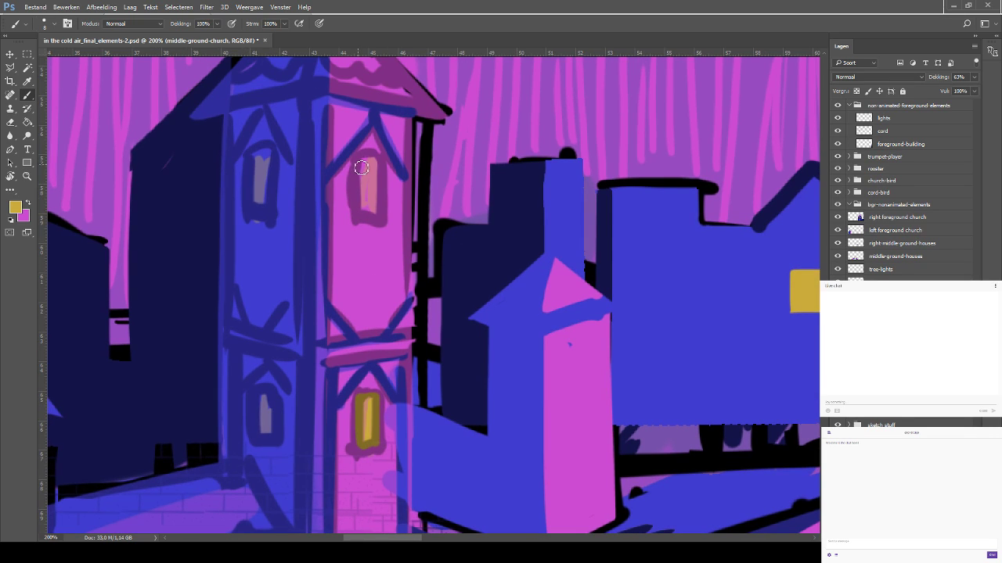
pyautogui.moveTo(358, 156)
pyautogui.mouseDown()
pyautogui.moveTo(365, 207)
pyautogui.moveTo(383, 207)
pyautogui.moveTo(381, 174)
pyautogui.moveTo(382, 210)
pyautogui.moveTo(379, 166)
pyautogui.moveTo(362, 164)
pyautogui.moveTo(380, 163)
pyautogui.moveTo(364, 174)
pyautogui.moveTo(377, 177)
pyautogui.moveTo(374, 208)
pyautogui.mouseUp()
pyautogui.hotkey('ctrl', 'z')
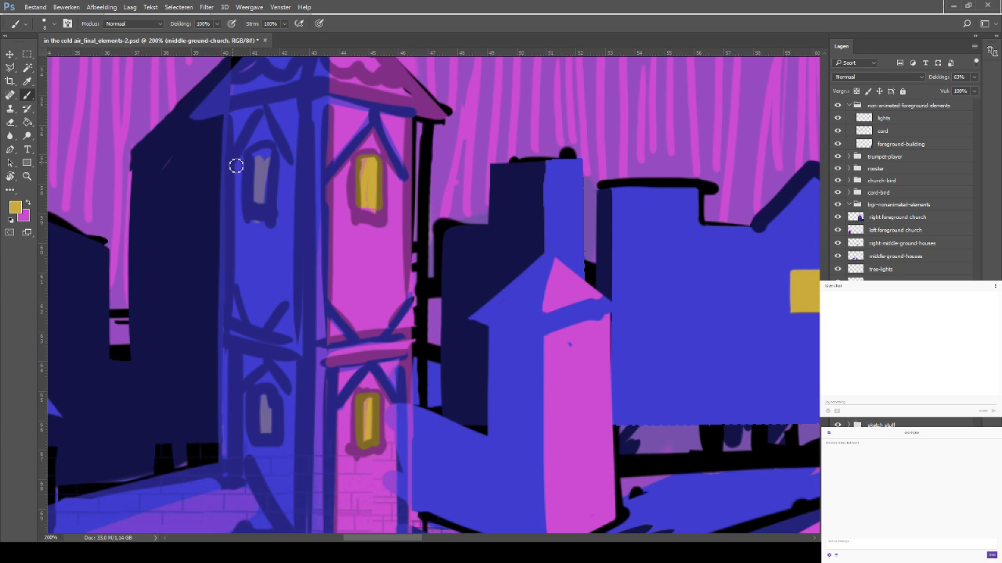
# Fill in the upper and lower windows on the tower's blue side with yellow paint
pyautogui.moveTo(247, 148)
pyautogui.mouseDown()
pyautogui.moveTo(249, 200)
pyautogui.moveTo(263, 203)
pyautogui.moveTo(274, 157)
pyautogui.mouseUp()
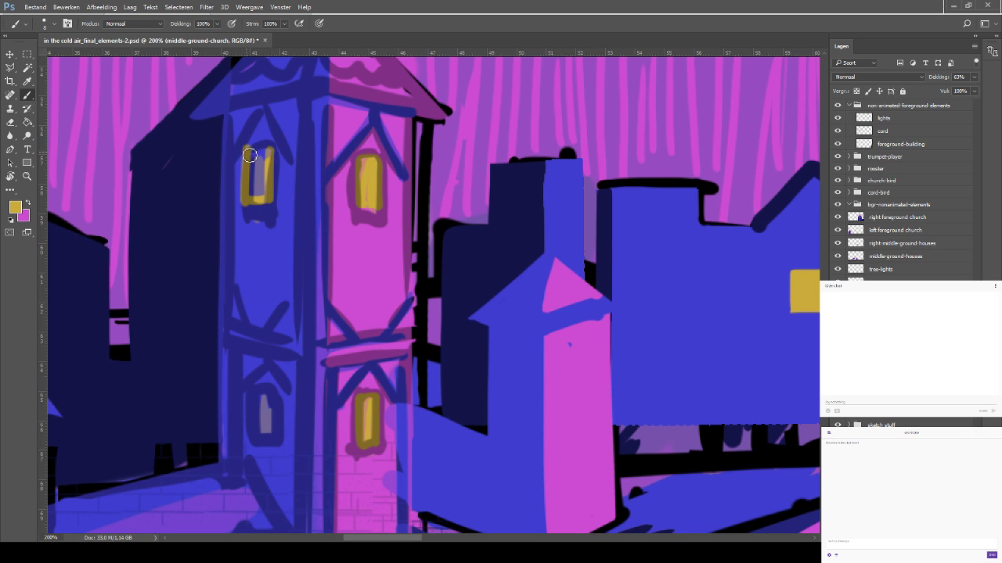
pyautogui.moveTo(250, 155)
pyautogui.mouseDown()
pyautogui.moveTo(265, 158)
pyautogui.moveTo(254, 188)
pyautogui.moveTo(262, 194)
pyautogui.mouseUp()
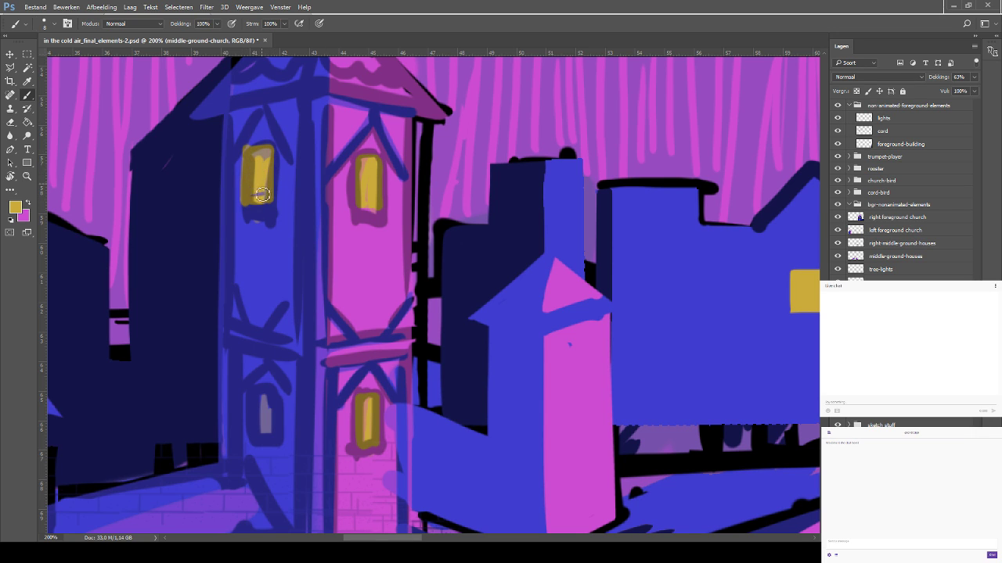
pyautogui.press('x')
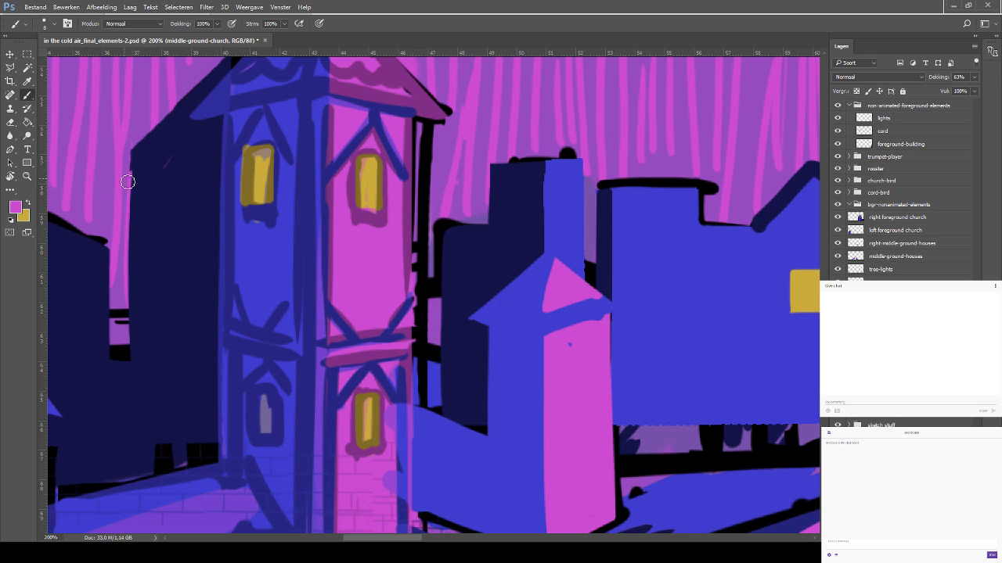
pyautogui.press('x')
pyautogui.moveTo(265, 404)
pyautogui.mouseDown()
pyautogui.moveTo(257, 418)
pyautogui.moveTo(259, 394)
pyautogui.moveTo(258, 428)
pyautogui.mouseUp()
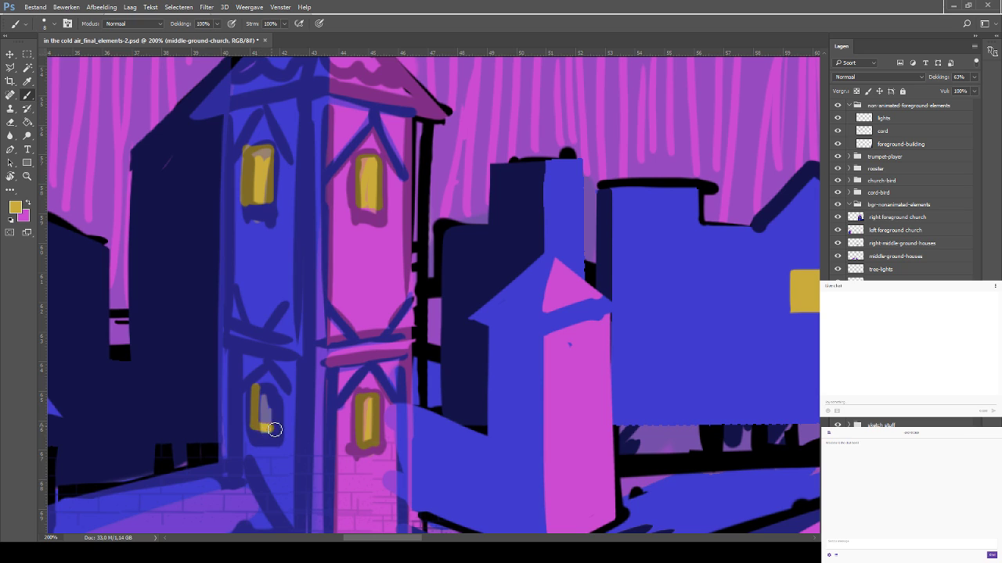
pyautogui.moveTo(258, 429)
pyautogui.mouseDown()
pyautogui.moveTo(280, 399)
pyautogui.moveTo(279, 408)
pyautogui.moveTo(261, 390)
pyautogui.moveTo(273, 416)
pyautogui.mouseUp()
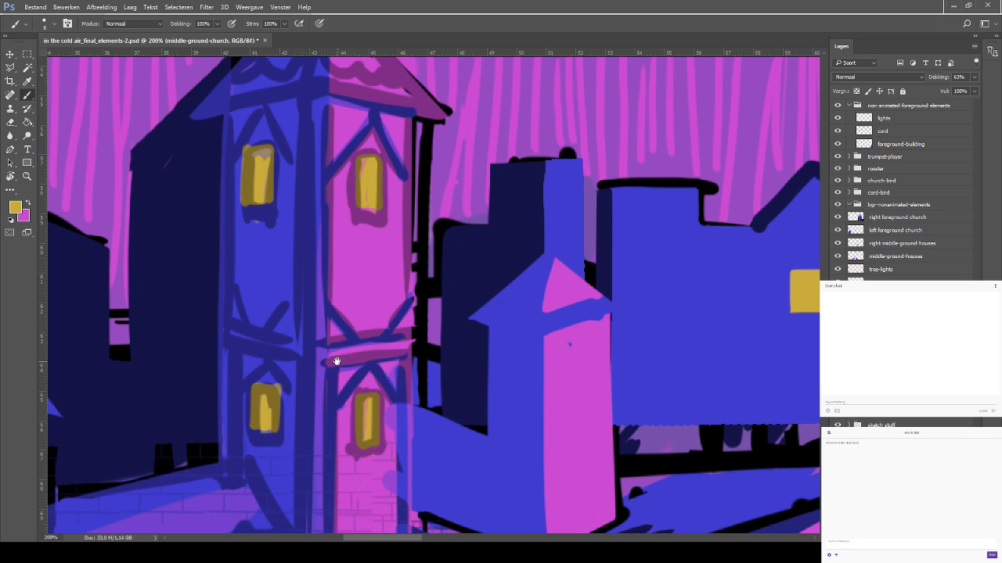
# Sample a dark navy from the illustration as the brush colour
pyautogui.moveTo(336, 361); pyautogui.dragTo(297, 239)
pyautogui.moveTo(322, 339); pyautogui.dragTo(304, 282)
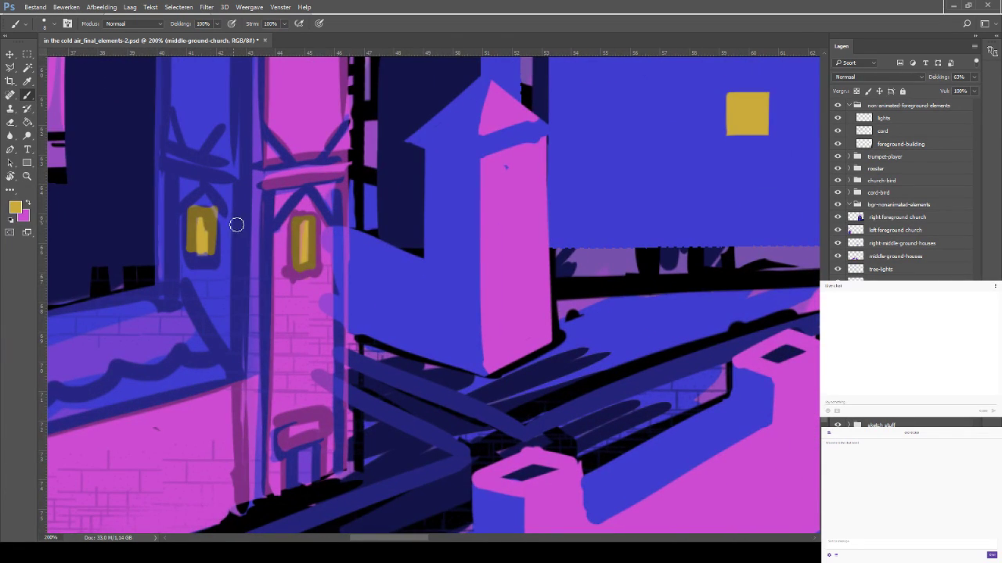
pyautogui.hotkey('ctrl', '-')
pyautogui.hotkey('ctrl', '-')
pyautogui.hotkey('ctrl', '-')
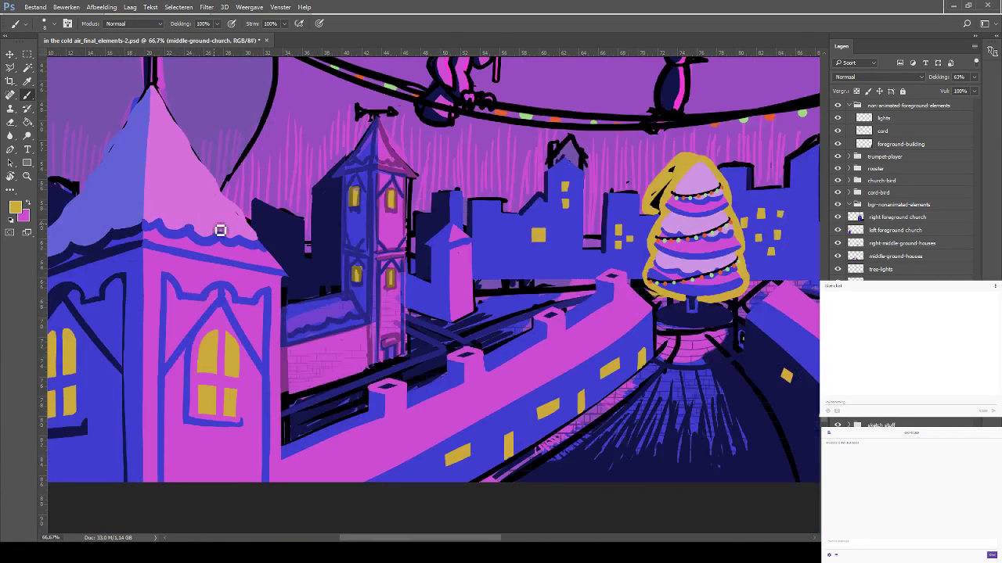
pyautogui.moveTo(505, 302)
pyautogui.mouseDown()
pyautogui.moveTo(364, 257)
pyautogui.moveTo(207, 269)
pyautogui.mouseUp()
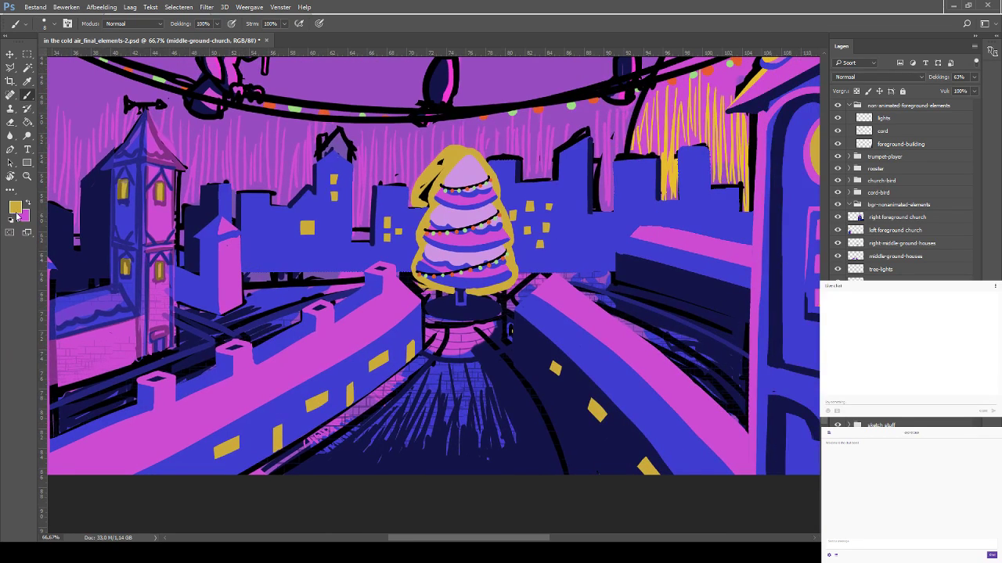
pyautogui.press('i')
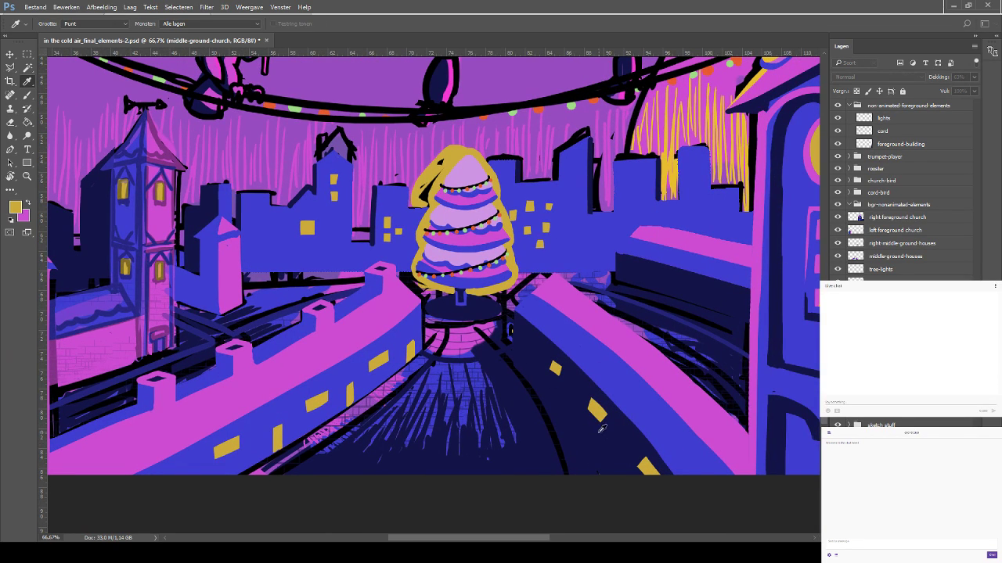
pyautogui.press('b')
pyautogui.keyDown('alt'); pyautogui.click(560, 242); pyautogui.keyUp('alt')
# Paint the navy gable beams above the lower window on the tower's blue side, redoing unsatisfactory strokes
pyautogui.moveTo(300, 305)
pyautogui.mouseDown()
pyautogui.moveTo(395, 316)
pyautogui.moveTo(484, 355)
pyautogui.moveTo(505, 323)
pyautogui.moveTo(324, 284)
pyautogui.moveTo(255, 187)
pyautogui.moveTo(250, 263)
pyautogui.moveTo(278, 212)
pyautogui.mouseUp()
pyautogui.hotkey('ctrl', '+')
pyautogui.hotkey('ctrl', '+')
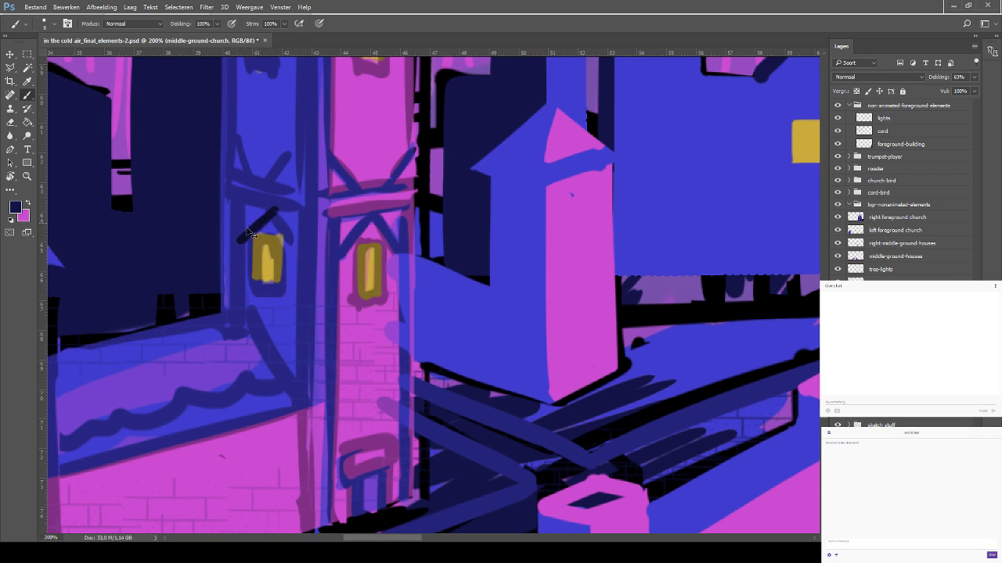
pyautogui.hotkey('ctrl', 'z')
pyautogui.moveTo(239, 243)
pyautogui.mouseDown()
pyautogui.moveTo(277, 225)
pyautogui.moveTo(296, 252)
pyautogui.mouseUp()
pyautogui.hotkey('ctrl', 'z')
pyautogui.hotkey('ctrl', 'z')
pyautogui.moveTo(275, 216); pyautogui.dragTo(301, 254)
# Paint the navy top beam and two side posts framing the lower window on the tower's blue side
pyautogui.moveTo(242, 208)
pyautogui.mouseDown()
pyautogui.moveTo(241, 310)
pyautogui.moveTo(240, 204)
pyautogui.moveTo(242, 301)
pyautogui.moveTo(242, 205)
pyautogui.moveTo(284, 213)
pyautogui.mouseUp()
pyautogui.hotkey('ctrl', 'z')
pyautogui.hotkey('ctrl', 'z')
pyautogui.hotkey('ctrl', 'z')
pyautogui.moveTo(238, 199)
pyautogui.mouseDown()
pyautogui.moveTo(306, 218)
pyautogui.moveTo(295, 245)
pyautogui.moveTo(301, 218)
pyautogui.moveTo(294, 362)
pyautogui.mouseUp()
pyautogui.hotkey('ctrl', 'z')
pyautogui.moveTo(300, 218); pyautogui.dragTo(301, 365)
pyautogui.hotkey('ctrl', 'z')
pyautogui.hotkey('ctrl', 'z')
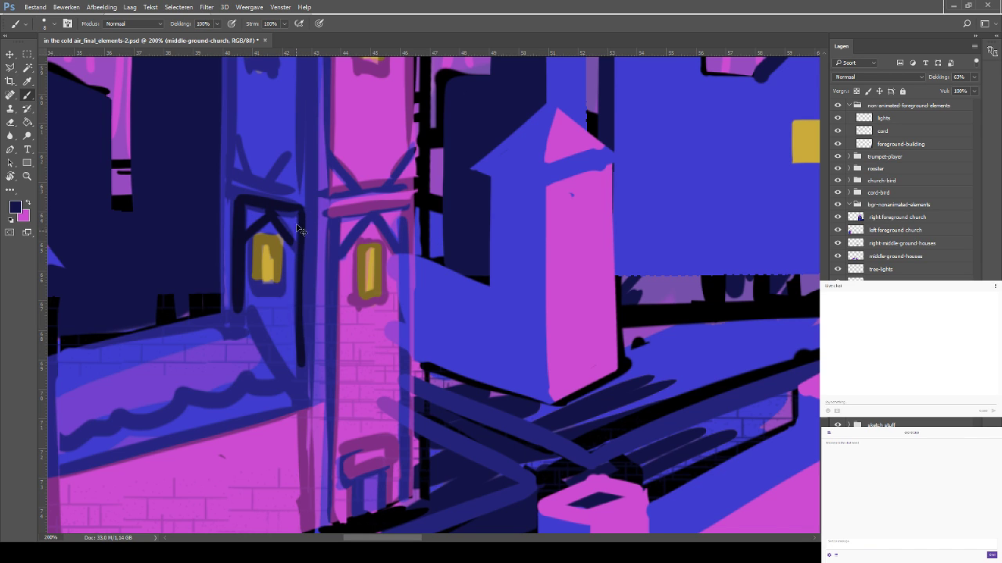
pyautogui.hotkey('ctrl', 'z')
pyautogui.moveTo(298, 224); pyautogui.dragTo(298, 386)
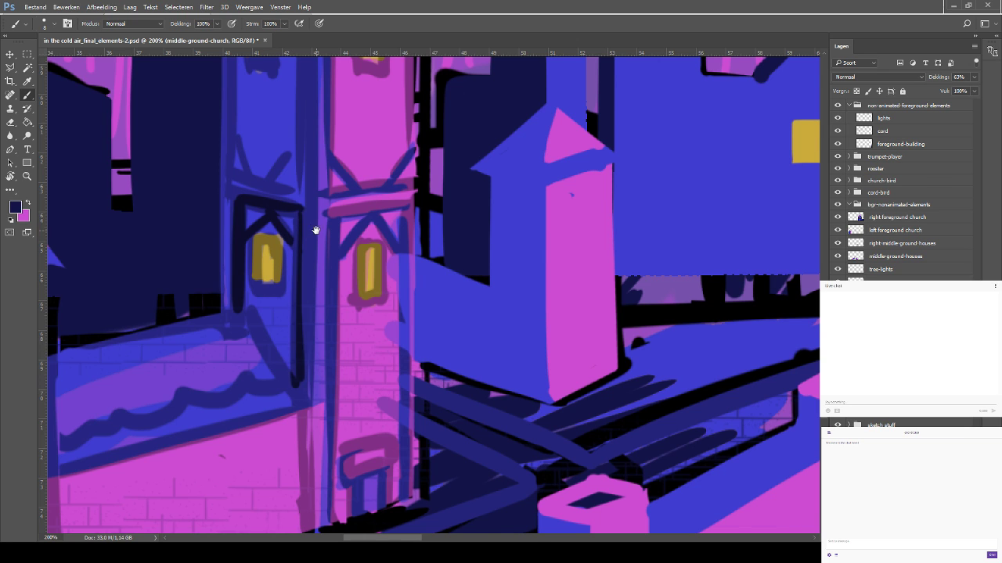
# Paint the navy lower diagonal braces and side posts of the upper window section on the tower's blue side
pyautogui.moveTo(315, 230); pyautogui.dragTo(325, 328)
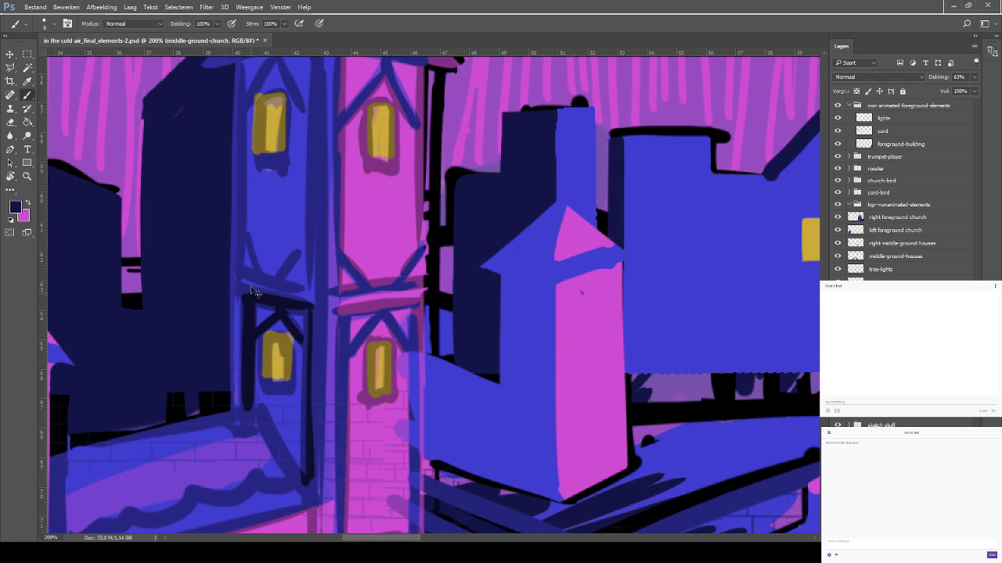
pyautogui.moveTo(247, 234)
pyautogui.mouseDown()
pyautogui.moveTo(270, 278)
pyautogui.moveTo(253, 247)
pyautogui.moveTo(263, 272)
pyautogui.moveTo(285, 277)
pyautogui.moveTo(302, 247)
pyautogui.mouseUp()
pyautogui.scroll(3, 310, 260)
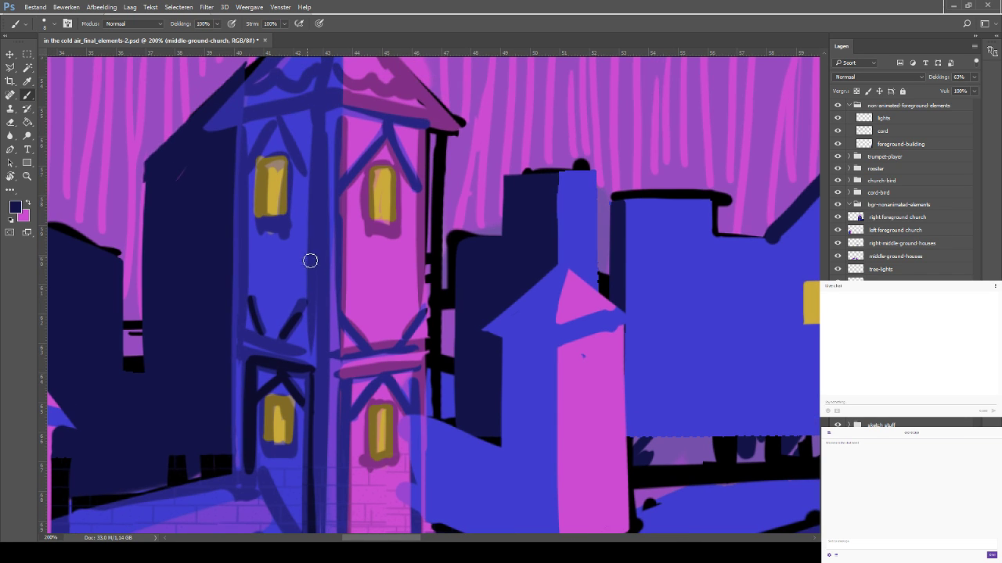
pyautogui.moveTo(311, 295)
pyautogui.mouseDown()
pyautogui.moveTo(307, 190)
pyautogui.moveTo(308, 306)
pyautogui.moveTo(304, 174)
pyautogui.mouseUp()
pyautogui.hotkey('ctrl', 'z')
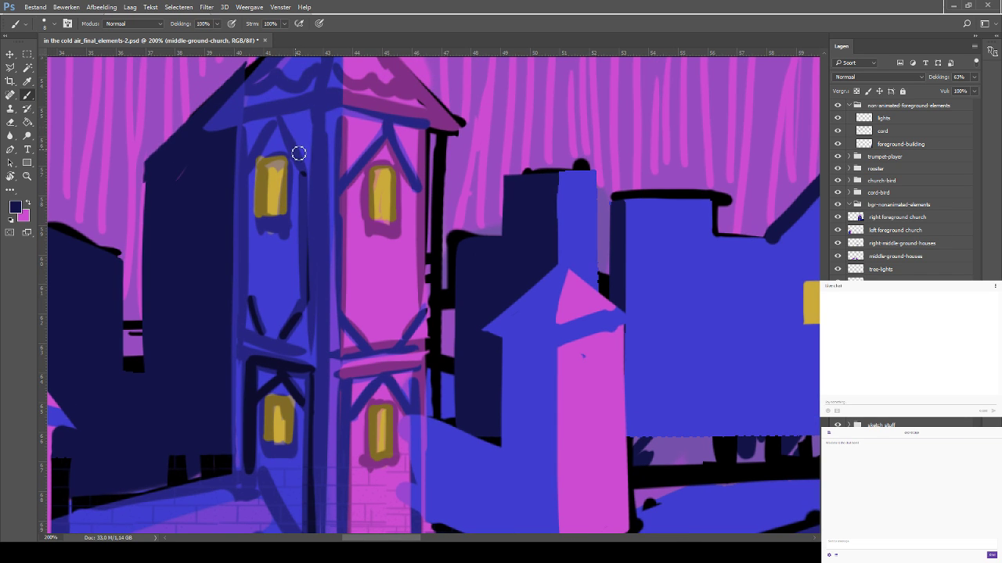
pyautogui.moveTo(251, 135); pyautogui.dragTo(248, 289)
pyautogui.hotkey('ctrl', 'z')
pyautogui.moveTo(249, 333); pyautogui.dragTo(249, 174)
pyautogui.hotkey('ctrl', 'z')
pyautogui.moveTo(248, 237); pyautogui.dragTo(247, 173)
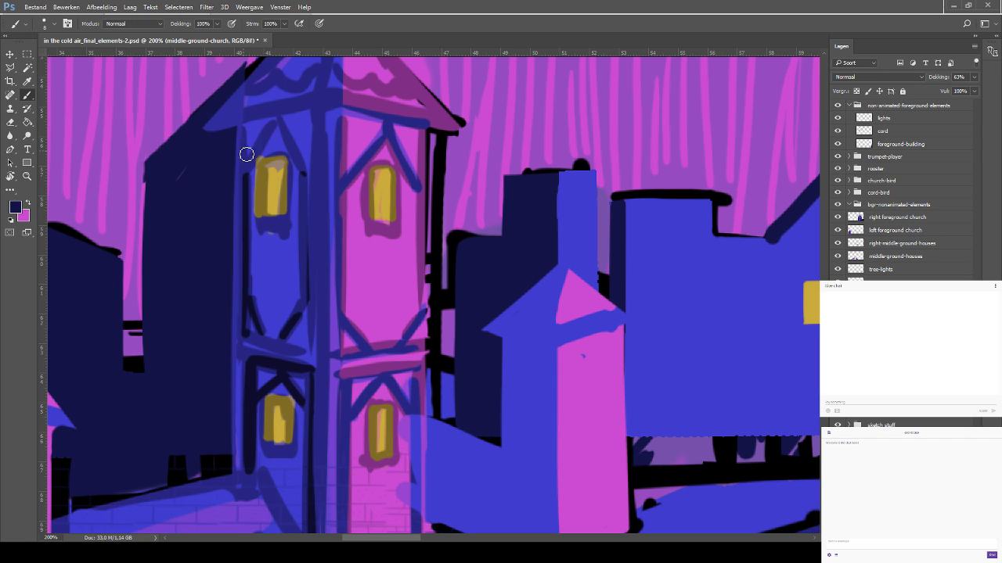
# Paint the navy gable beams above the upper blue-side window and connect them to the side posts
pyautogui.moveTo(249, 136)
pyautogui.mouseDown()
pyautogui.moveTo(246, 170)
pyautogui.moveTo(279, 125)
pyautogui.moveTo(252, 160)
pyautogui.mouseUp()
pyautogui.hotkey('ctrl', 'z')
pyautogui.hotkey('ctrl', 'z')
pyautogui.moveTo(274, 123)
pyautogui.mouseDown()
pyautogui.moveTo(263, 146)
pyautogui.moveTo(314, 164)
pyautogui.moveTo(282, 127)
pyautogui.moveTo(308, 173)
pyautogui.moveTo(318, 116)
pyautogui.moveTo(335, 201)
pyautogui.moveTo(303, 199)
pyautogui.moveTo(305, 180)
pyautogui.moveTo(307, 296)
pyautogui.mouseUp()
pyautogui.moveTo(305, 174); pyautogui.dragTo(307, 277)
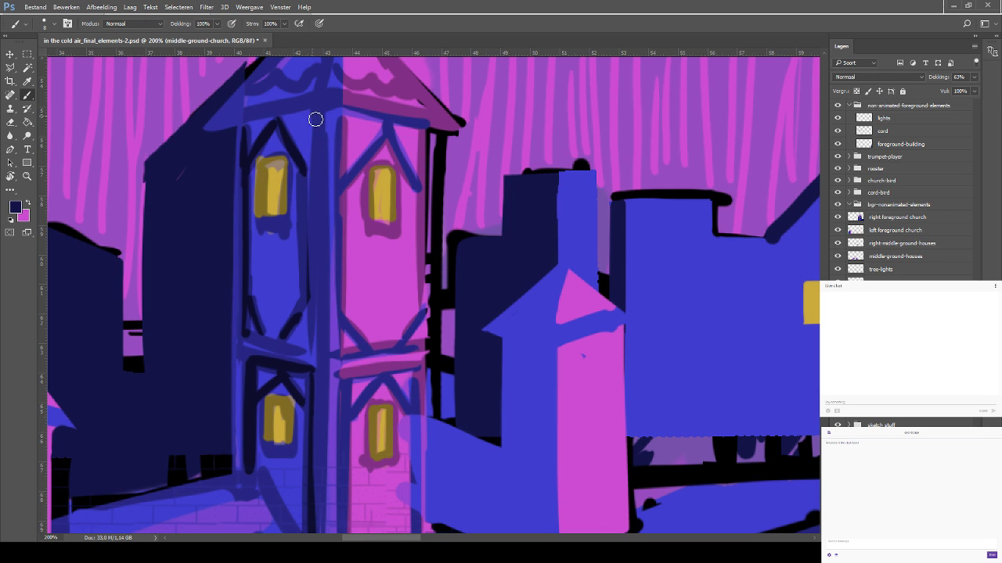
# Paint a long navy vertical post beside the upper blue-side window section, near the tower's centre edge, repeating strokes until it fits
pyautogui.moveTo(315, 119); pyautogui.dragTo(327, 233)
pyautogui.hotkey('ctrl', 'z')
pyautogui.hotkey('ctrl', 'z')
pyautogui.moveTo(319, 133); pyautogui.dragTo(321, 209)
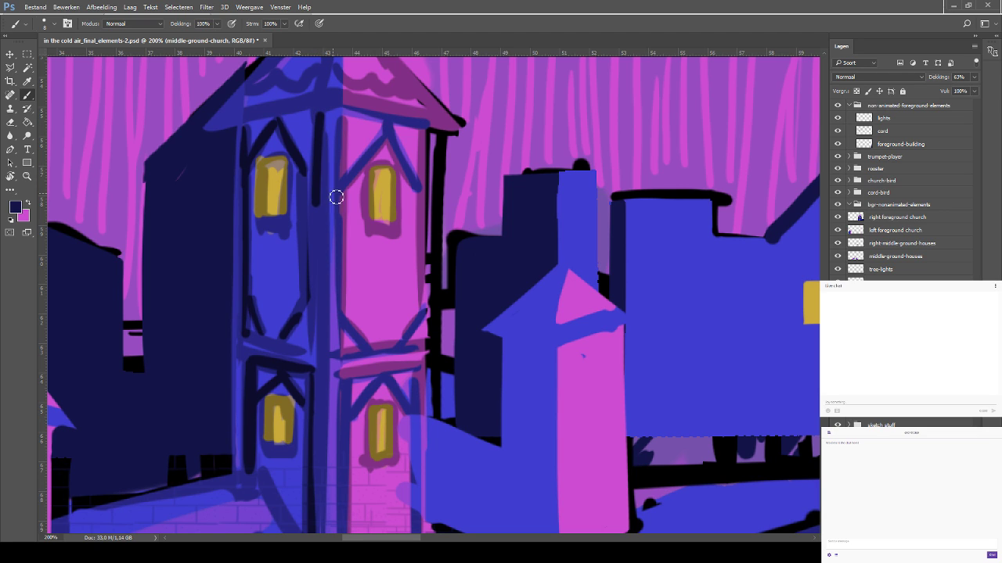
pyautogui.hotkey('ctrl', 'z')
pyautogui.moveTo(313, 121); pyautogui.dragTo(312, 213)
pyautogui.hotkey('ctrl', 'z')
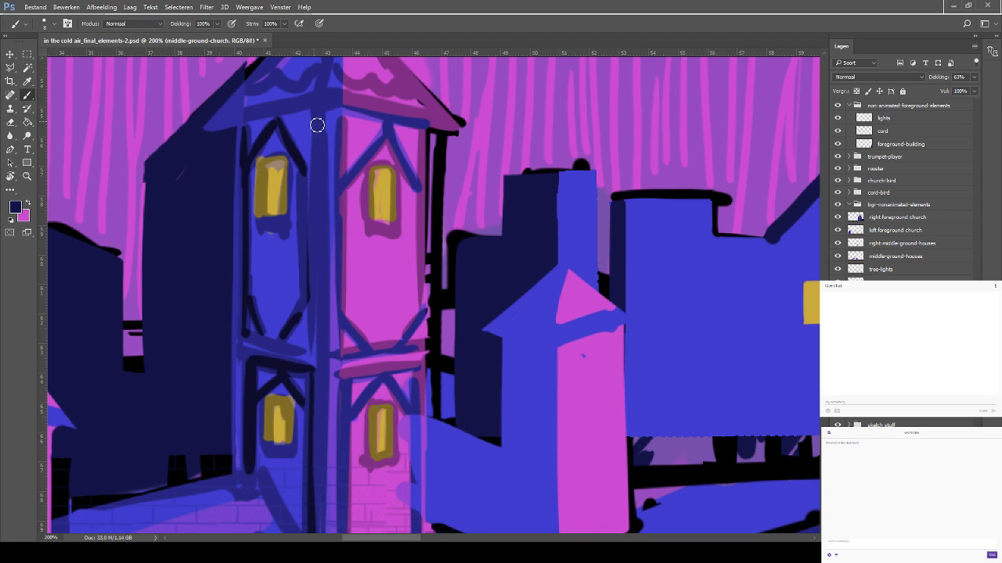
pyautogui.moveTo(318, 117); pyautogui.dragTo(316, 204)
pyautogui.moveTo(315, 165); pyautogui.dragTo(322, 284)
pyautogui.hotkey('ctrl', 'z')
pyautogui.moveTo(317, 187); pyautogui.dragTo(317, 357)
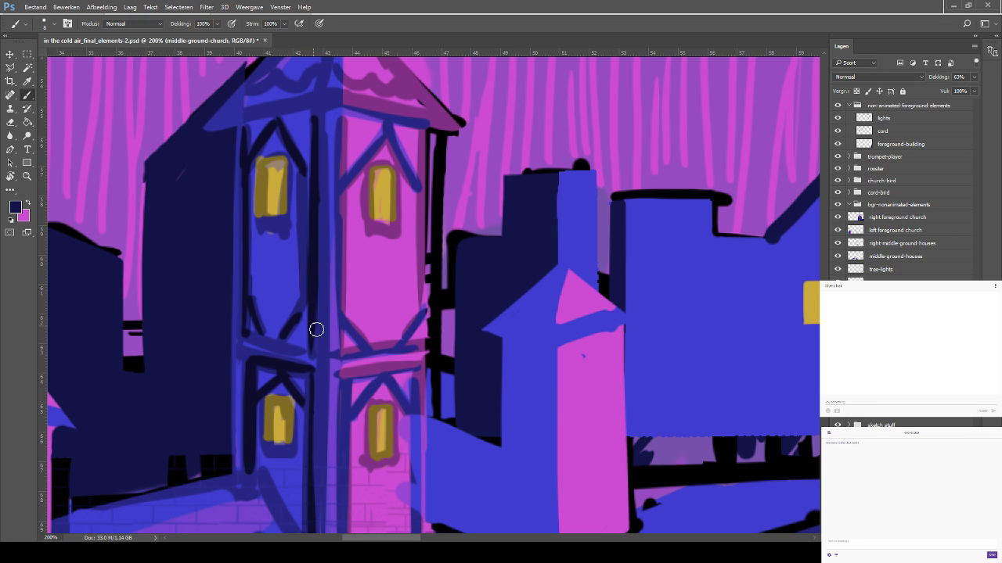
# Paint the navy horizontal beam below the upper blue-side section and set the layer's opacity to 100%
pyautogui.moveTo(244, 333); pyautogui.dragTo(314, 353)
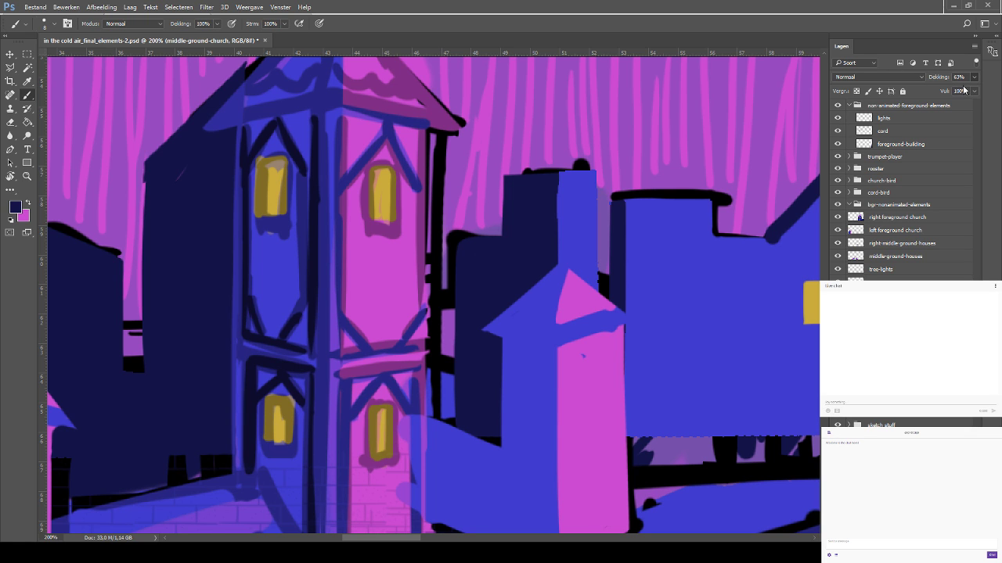
pyautogui.moveTo(962, 92); pyautogui.dragTo(977, 97)
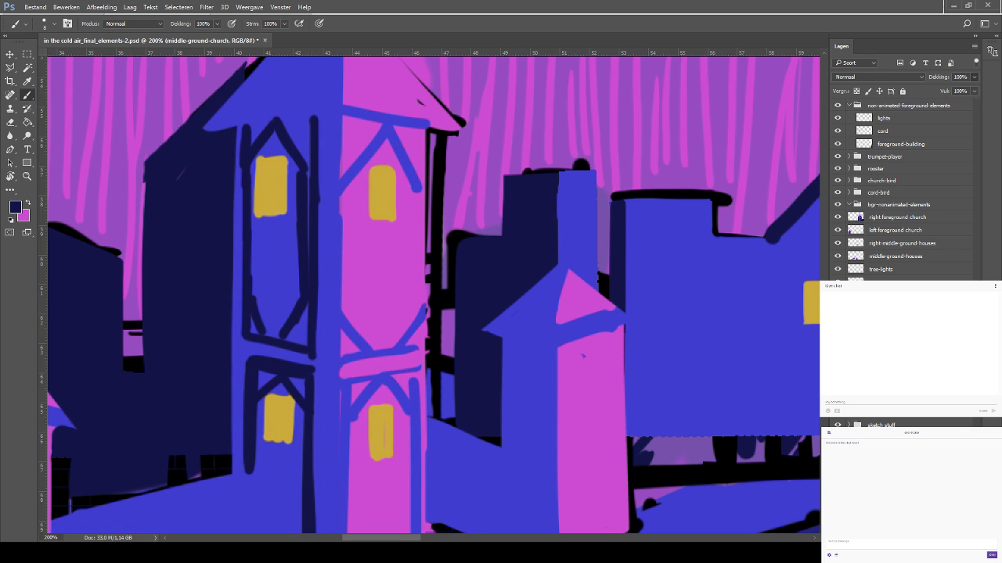
# Paint a navy diagonal beam beneath the tower's lower blue-side window, joining the bottoms of its two side posts
pyautogui.moveTo(309, 365); pyautogui.dragTo(297, 207)
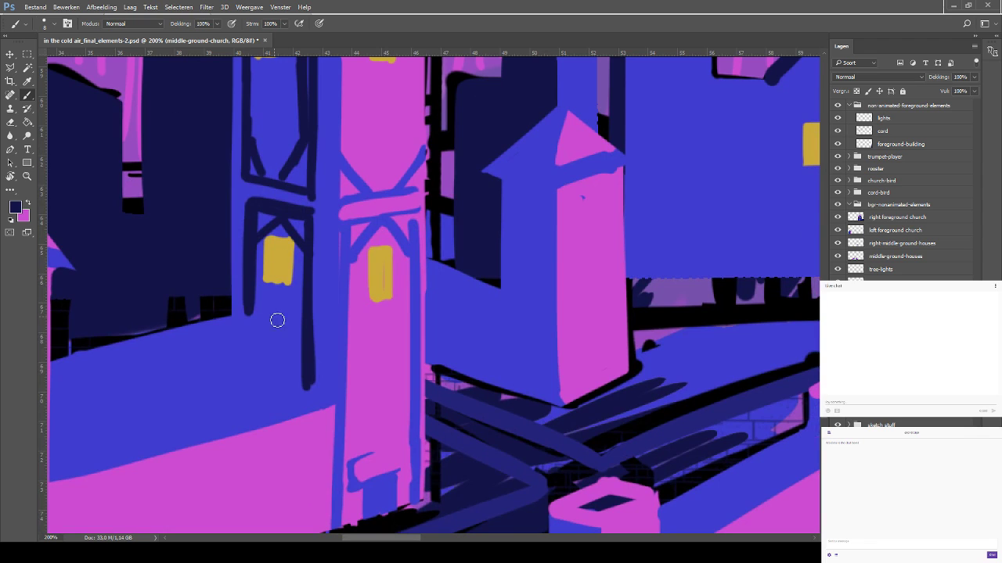
pyautogui.moveTo(255, 320); pyautogui.dragTo(316, 395)
pyautogui.hotkey('ctrl', 'z')
pyautogui.moveTo(338, 352); pyautogui.dragTo(469, 256)
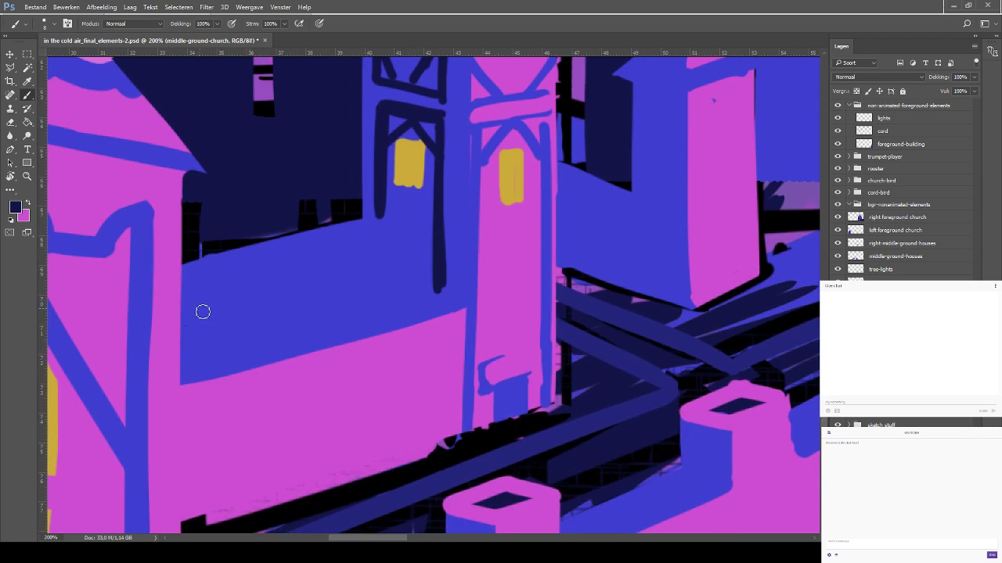
pyautogui.moveTo(392, 227); pyautogui.dragTo(432, 280)
pyautogui.hotkey('ctrl', 'z')
pyautogui.moveTo(387, 222); pyautogui.dragTo(441, 284)
pyautogui.hotkey('ctrl', 'z')
pyautogui.moveTo(391, 229); pyautogui.dragTo(429, 280)
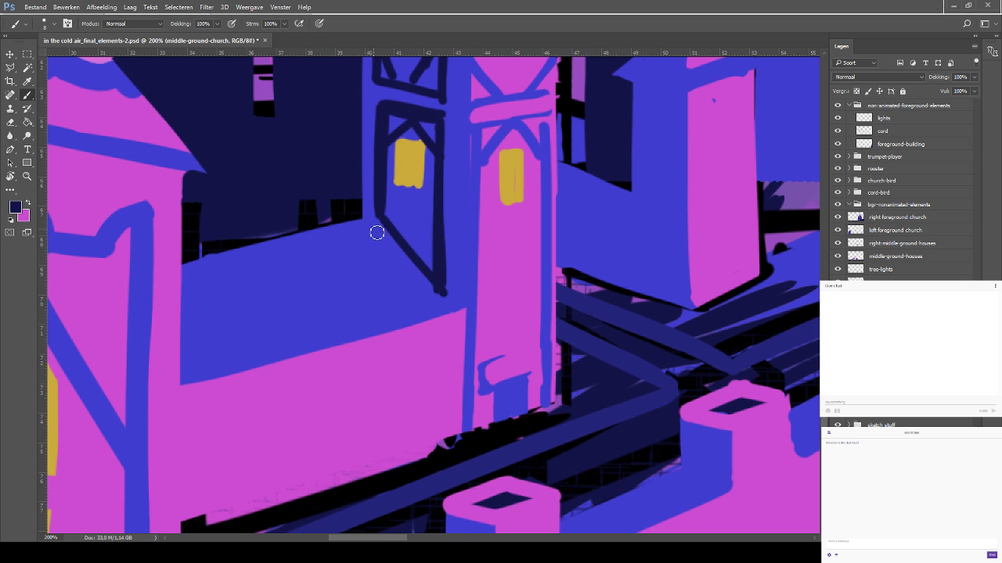
# Sample the wall's blue and paint over the outer edge of the lower blue-side section's centre-side post to slim it
pyautogui.press('x')
pyautogui.click(27, 82)
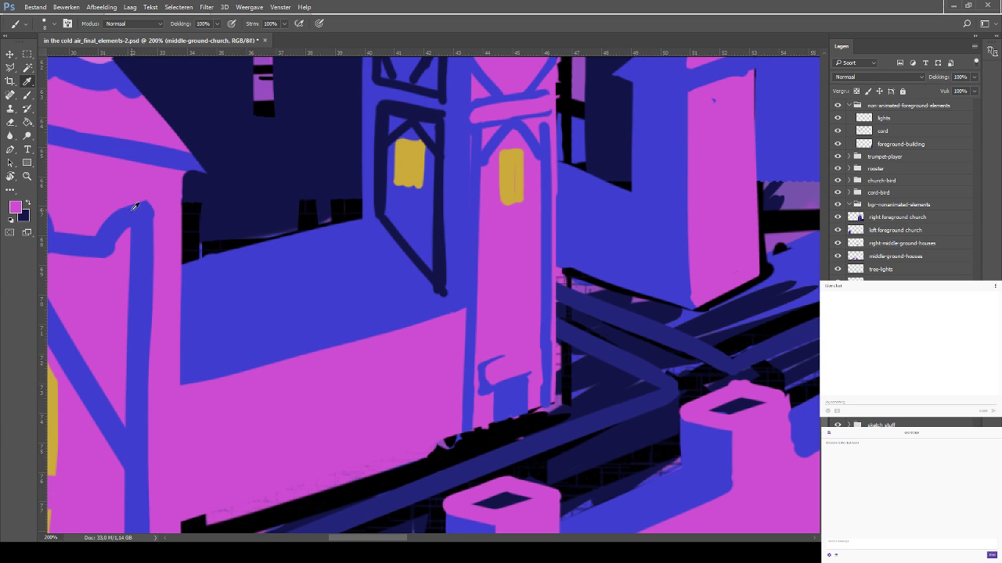
pyautogui.click(580, 220)
pyautogui.press('b')
pyautogui.moveTo(451, 135); pyautogui.dragTo(445, 114)
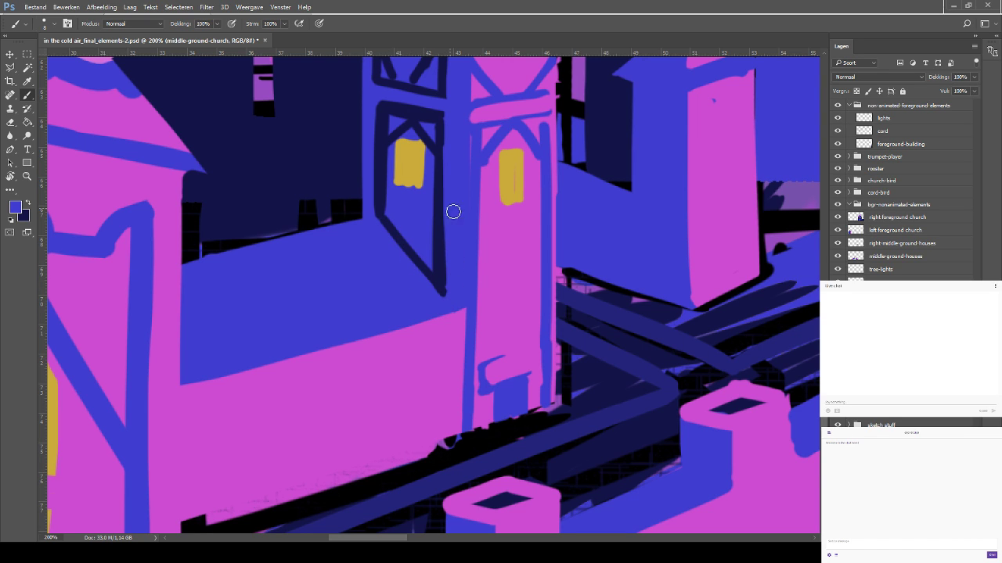
pyautogui.moveTo(448, 162); pyautogui.dragTo(448, 306)
pyautogui.hotkey('ctrl', 'z')
pyautogui.moveTo(447, 157)
pyautogui.mouseDown()
pyautogui.moveTo(448, 309)
pyautogui.moveTo(451, 138)
pyautogui.moveTo(453, 312)
pyautogui.moveTo(452, 159)
pyautogui.mouseUp()
pyautogui.hotkey('ctrl', 'z')
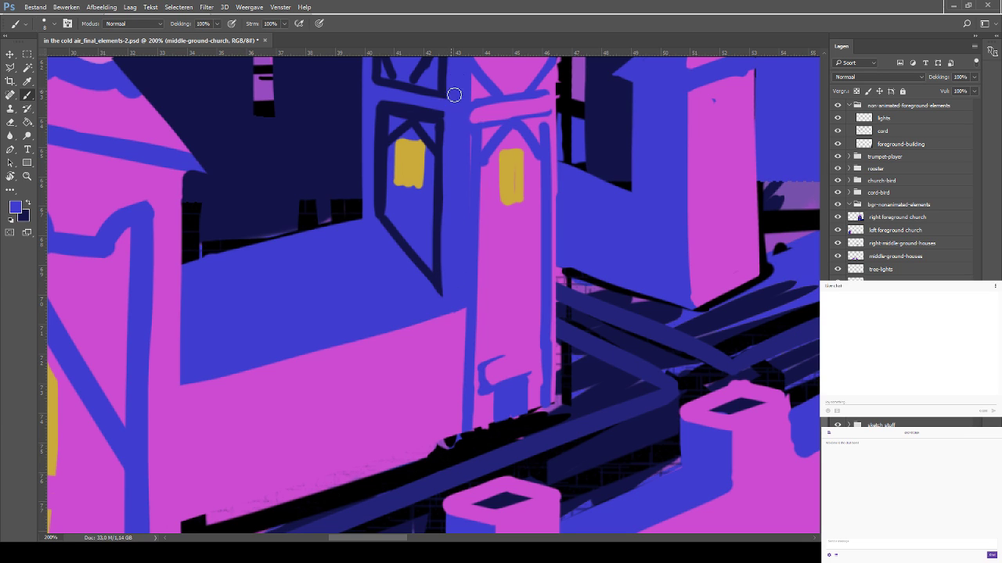
pyautogui.press('x')
pyautogui.moveTo(394, 149)
pyautogui.mouseDown()
pyautogui.moveTo(397, 204)
pyautogui.moveTo(400, 193)
pyautogui.moveTo(388, 203)
pyautogui.moveTo(401, 186)
pyautogui.moveTo(419, 194)
pyautogui.moveTo(432, 187)
pyautogui.mouseUp()
pyautogui.hotkey('ctrl', 'z')
pyautogui.press('x')
# Paint blue over the outer edge of the yellow window in the upper blue-side section to narrow and straighten it
pyautogui.scroll(10, 432, 188)
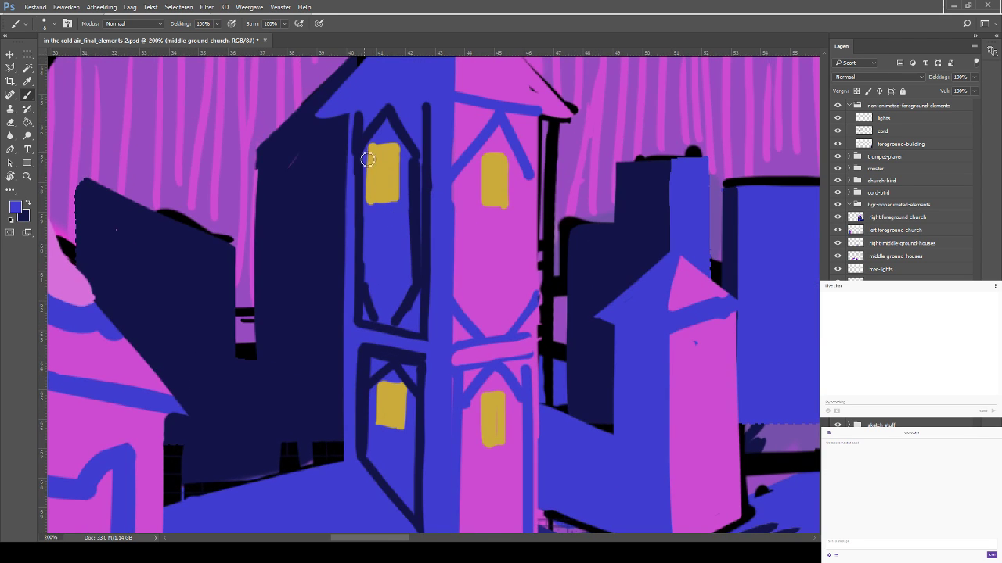
pyautogui.moveTo(368, 159); pyautogui.dragTo(369, 207)
pyautogui.hotkey('ctrl', 'z')
pyautogui.moveTo(374, 155); pyautogui.dragTo(370, 229)
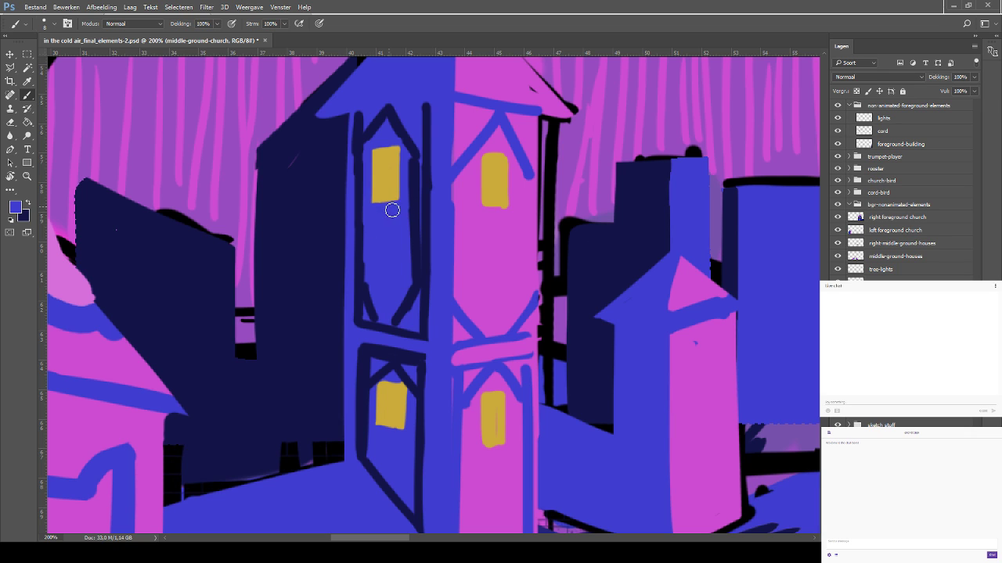
pyautogui.moveTo(352, 112); pyautogui.dragTo(354, 266)
pyautogui.hotkey('ctrl', 'z')
# Paint a navy beam along the underside of the roof's eave on the tower's blue side, up to the centre edge
pyautogui.press('x')
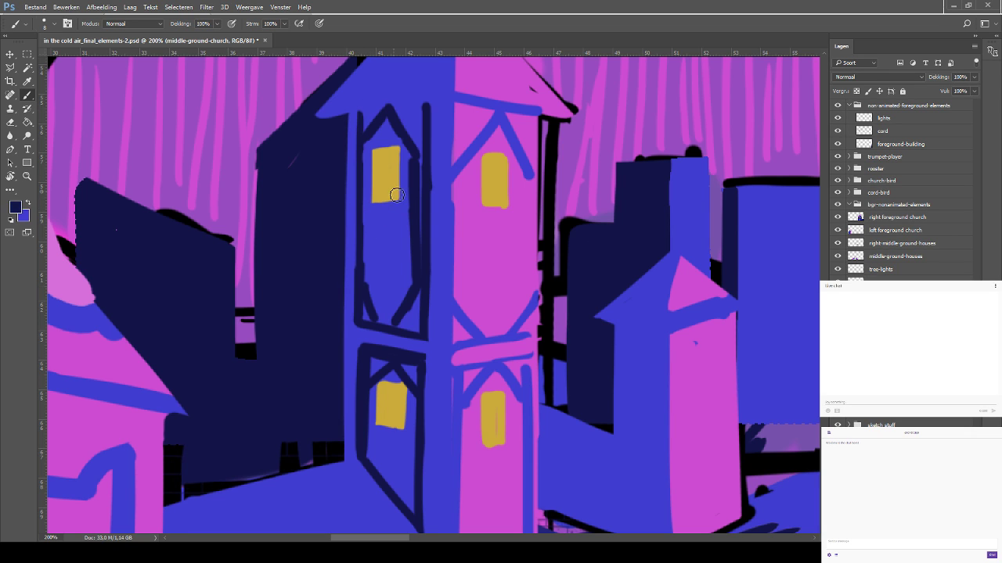
pyautogui.moveTo(364, 155)
pyautogui.mouseDown()
pyautogui.moveTo(386, 121)
pyautogui.moveTo(407, 179)
pyautogui.mouseUp()
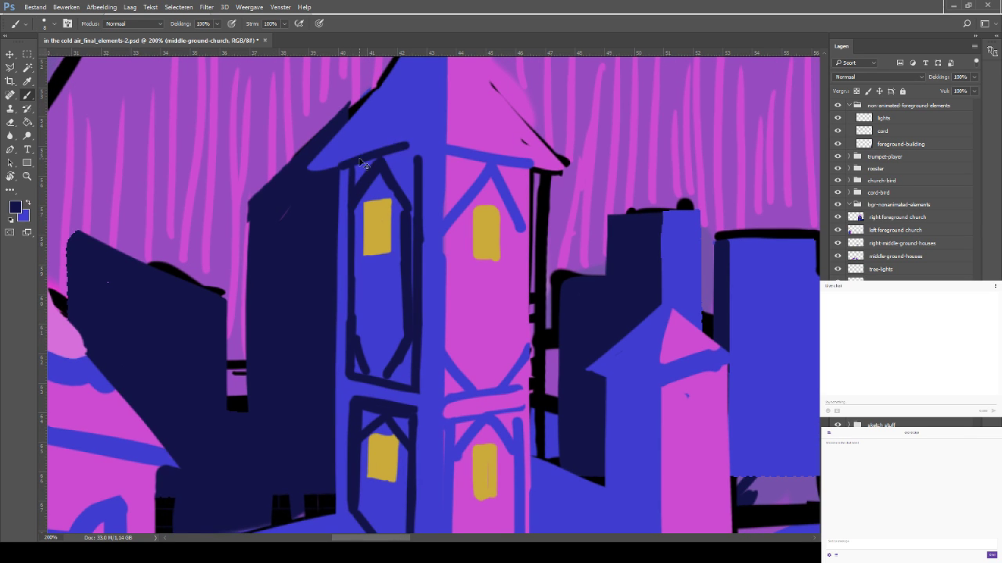
pyautogui.moveTo(428, 145); pyautogui.dragTo(371, 167)
pyautogui.moveTo(426, 151)
pyautogui.mouseDown()
pyautogui.moveTo(383, 165)
pyautogui.moveTo(448, 153)
pyautogui.mouseUp()
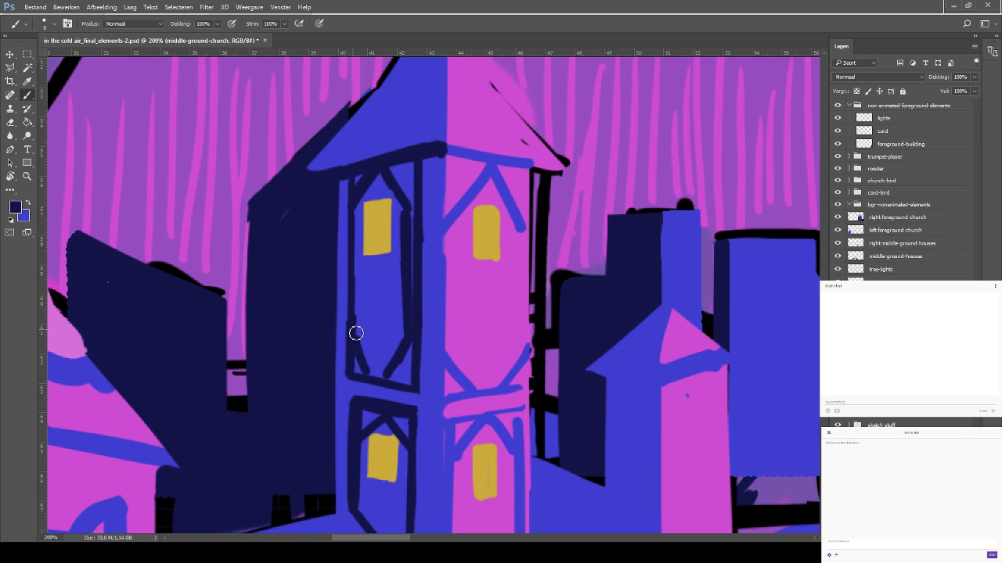
# Extend the upper section's lower diagonal brace in navy and trim the surrounding braces and post with blue
pyautogui.moveTo(356, 334); pyautogui.dragTo(373, 380)
pyautogui.press('x')
pyautogui.moveTo(349, 302); pyautogui.dragTo(344, 387)
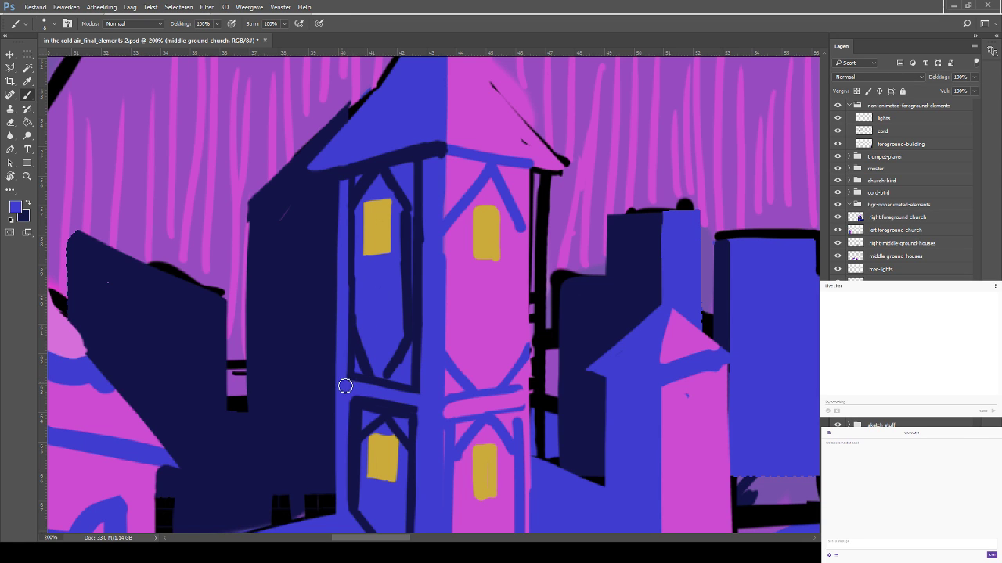
pyautogui.moveTo(366, 340)
pyautogui.mouseDown()
pyautogui.moveTo(360, 334)
pyautogui.moveTo(380, 374)
pyautogui.moveTo(376, 365)
pyautogui.moveTo(393, 372)
pyautogui.moveTo(403, 349)
pyautogui.moveTo(389, 368)
pyautogui.mouseUp()
pyautogui.moveTo(397, 225)
pyautogui.mouseDown()
pyautogui.moveTo(407, 233)
pyautogui.moveTo(410, 340)
pyautogui.moveTo(407, 216)
pyautogui.moveTo(407, 327)
pyautogui.moveTo(384, 384)
pyautogui.moveTo(416, 336)
pyautogui.mouseUp()
pyautogui.press('x')
pyautogui.press('x')
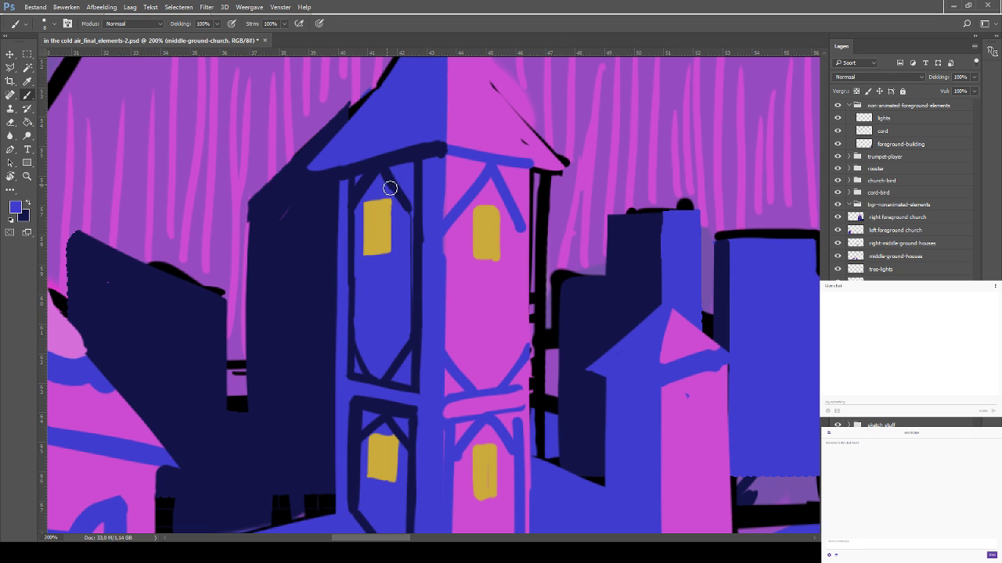
# Repaint the centre-side gable brace of the upper blue-side section and even out the navy post beside it
pyautogui.moveTo(387, 188)
pyautogui.mouseDown()
pyautogui.moveTo(413, 217)
pyautogui.moveTo(412, 251)
pyautogui.moveTo(404, 226)
pyautogui.mouseUp()
pyautogui.press('x')
pyautogui.moveTo(389, 170); pyautogui.dragTo(418, 210)
pyautogui.moveTo(413, 156)
pyautogui.mouseDown()
pyautogui.moveTo(418, 304)
pyautogui.moveTo(418, 191)
pyautogui.mouseUp()
pyautogui.hotkey('ctrl', 'z')
pyautogui.hotkey('ctrl', 'z')
pyautogui.moveTo(416, 324); pyautogui.dragTo(412, 165)
pyautogui.hotkey('ctrl', 'z')
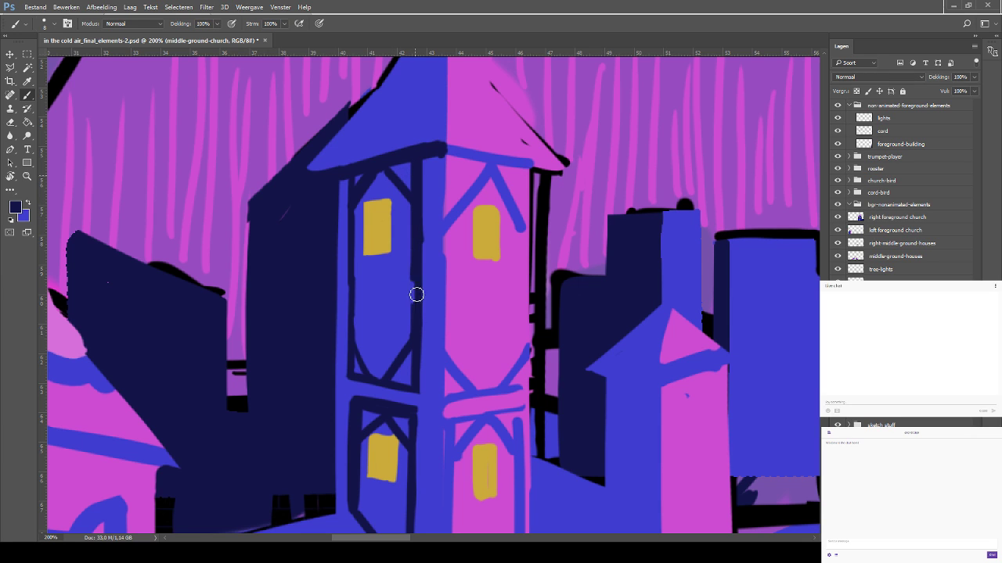
pyautogui.hotkey('ctrl', 'z')
pyautogui.moveTo(421, 293)
pyautogui.mouseDown()
pyautogui.moveTo(422, 161)
pyautogui.moveTo(421, 299)
pyautogui.mouseUp()
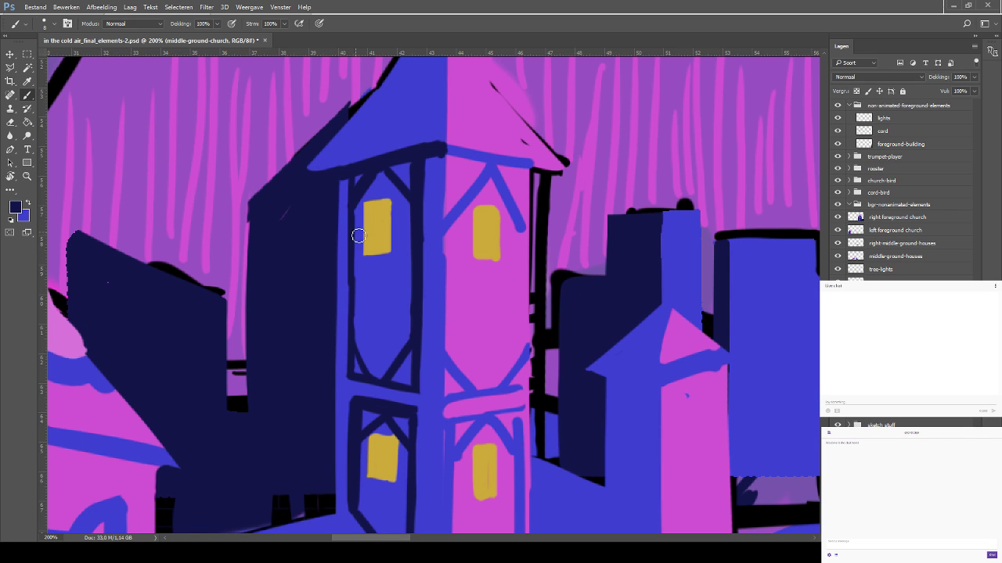
# Smooth the outer navy post of the upper blue-side section and save the document
pyautogui.moveTo(352, 380); pyautogui.dragTo(350, 302)
pyautogui.hotkey('ctrl', 'z')
pyautogui.moveTo(351, 362); pyautogui.dragTo(348, 241)
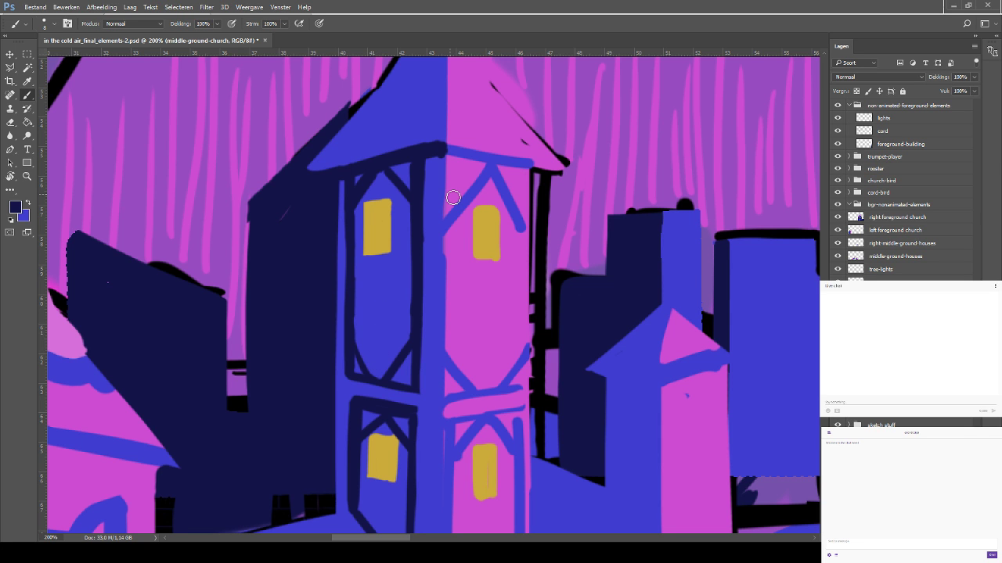
pyautogui.scroll(-2, 452, 201)
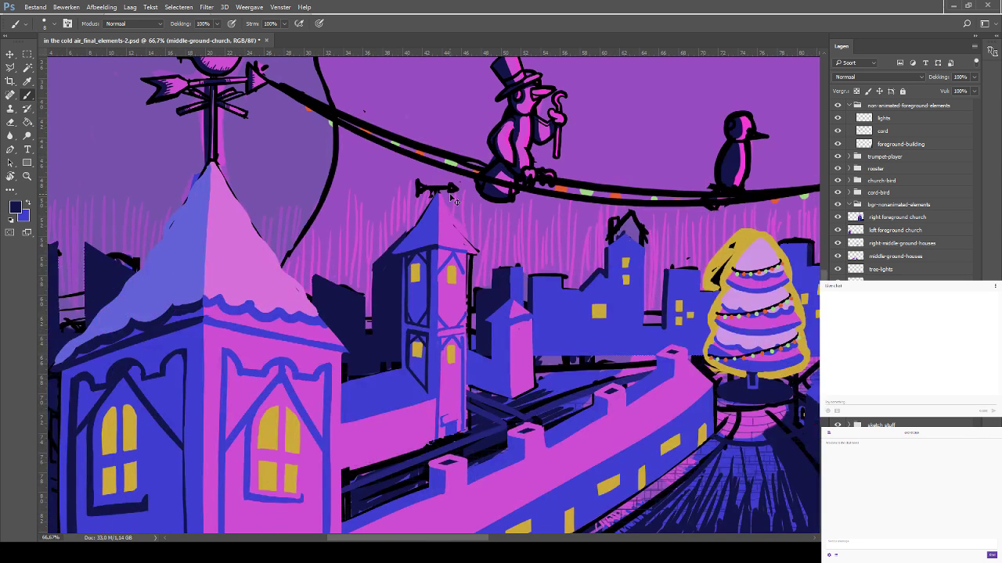
pyautogui.hotkey('ctrl', 's')
pyautogui.moveTo(257, 195); pyautogui.dragTo(199, 251)
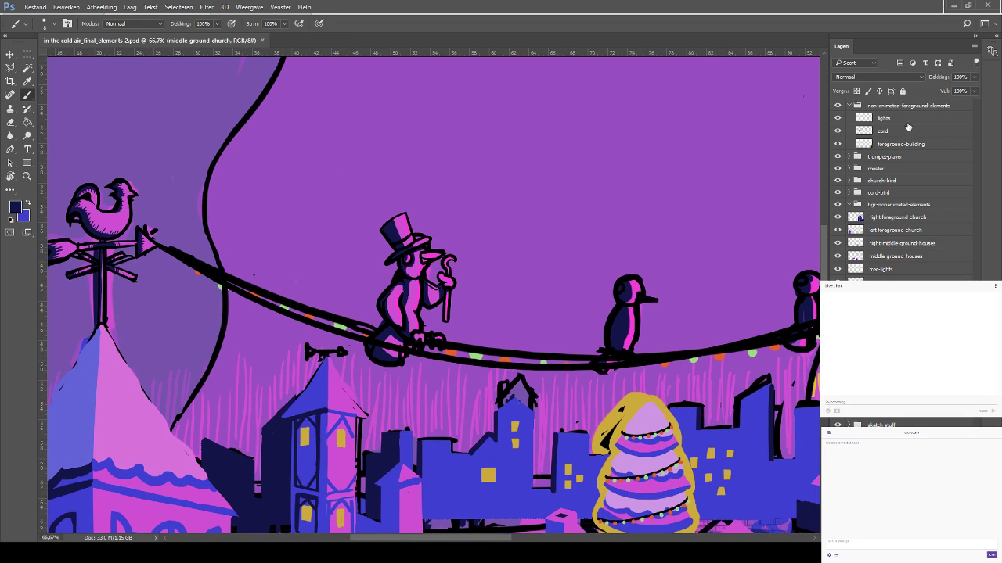
pyautogui.click(906, 120)
pyautogui.moveTo(236, 158); pyautogui.dragTo(237, 230)
pyautogui.moveTo(241, 159); pyautogui.dragTo(241, 232)
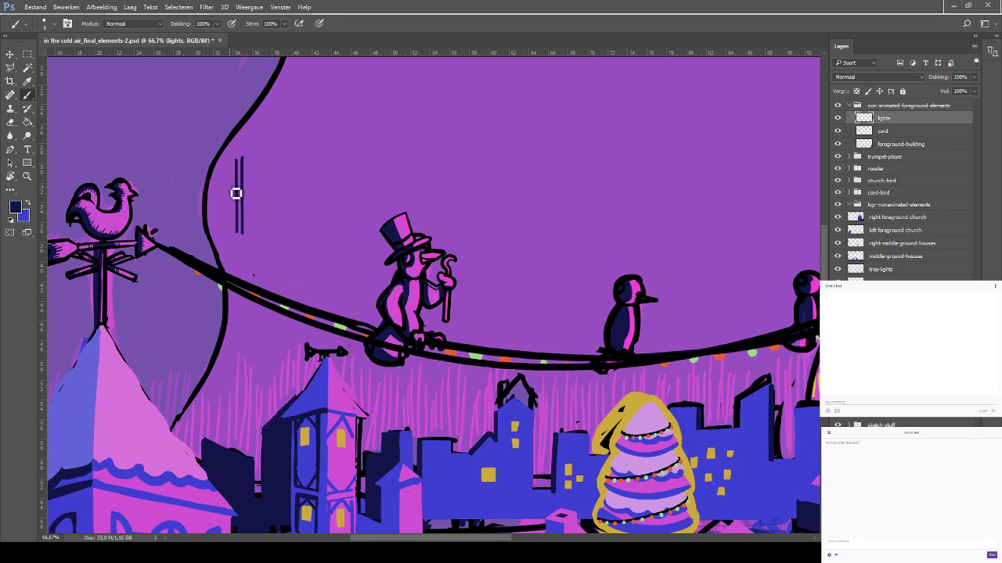
pyautogui.moveTo(235, 193)
pyautogui.mouseDown()
pyautogui.moveTo(221, 149)
pyautogui.moveTo(269, 126)
pyautogui.moveTo(269, 170)
pyautogui.moveTo(253, 198)
pyautogui.moveTo(256, 185)
pyautogui.mouseUp()
pyautogui.hotkey('ctrl', 'z')
pyautogui.moveTo(273, 175); pyautogui.dragTo(259, 171)
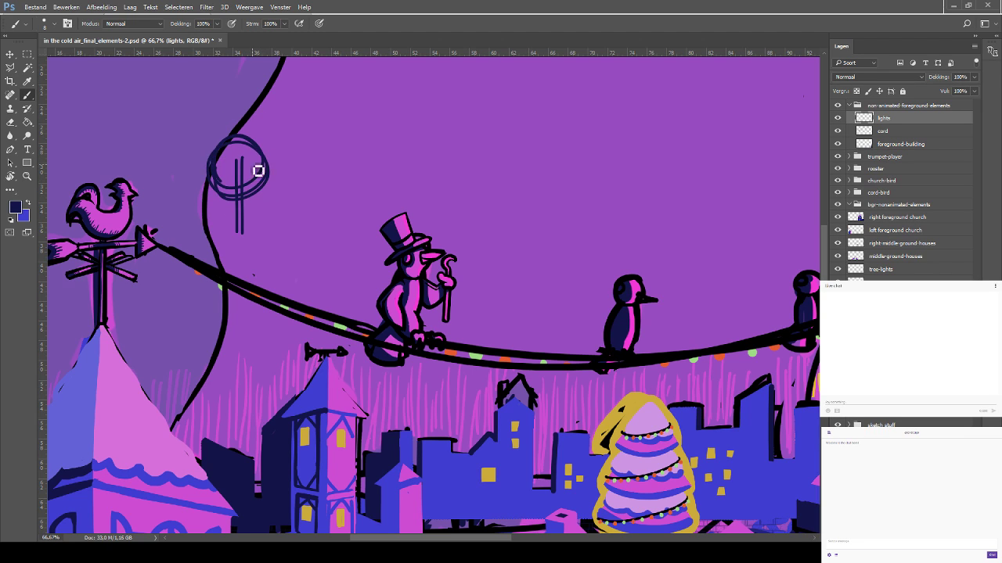
pyautogui.hotkey('ctrl', 'z')
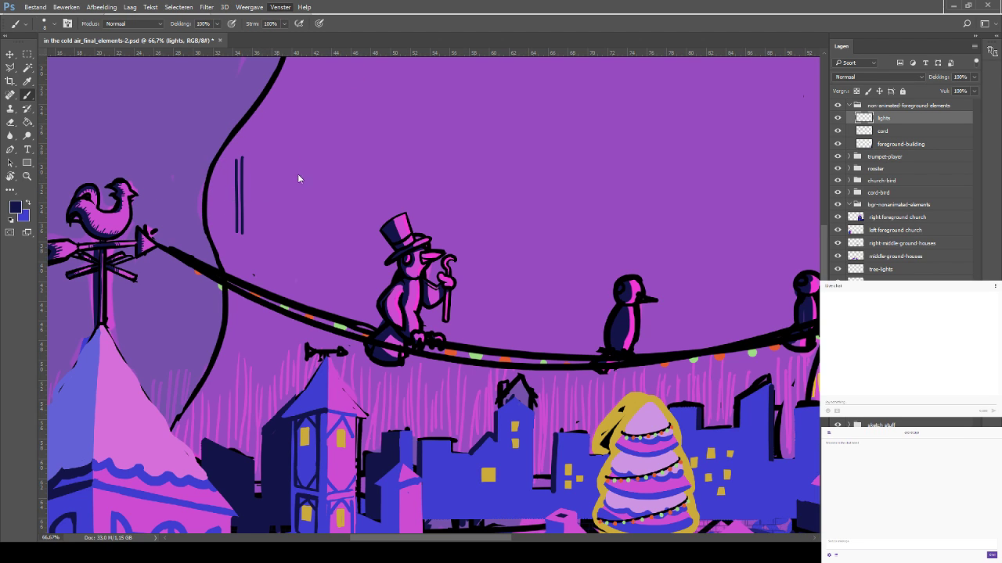
pyautogui.hotkey('ctrl', 'alt', 'z')
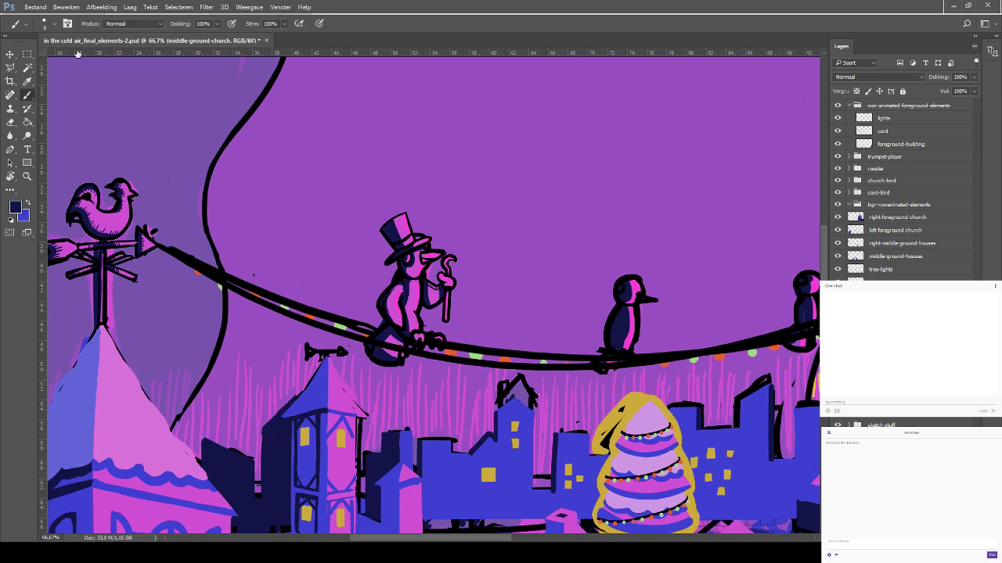
pyautogui.moveTo(249, 252)
pyautogui.mouseDown()
pyautogui.moveTo(276, 180)
pyautogui.moveTo(325, 187)
pyautogui.moveTo(309, 194)
pyautogui.moveTo(317, 252)
pyautogui.mouseUp()
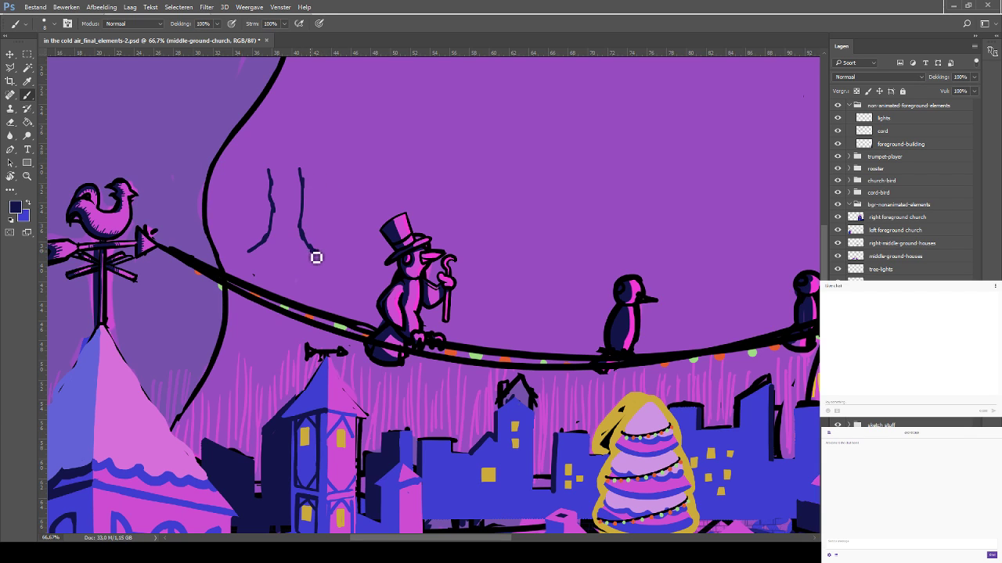
pyautogui.hotkey('ctrl', 'alt', 'z')
pyautogui.hotkey('ctrl', 'alt', 'z')
pyautogui.hotkey('ctrl', 'alt', 'z')
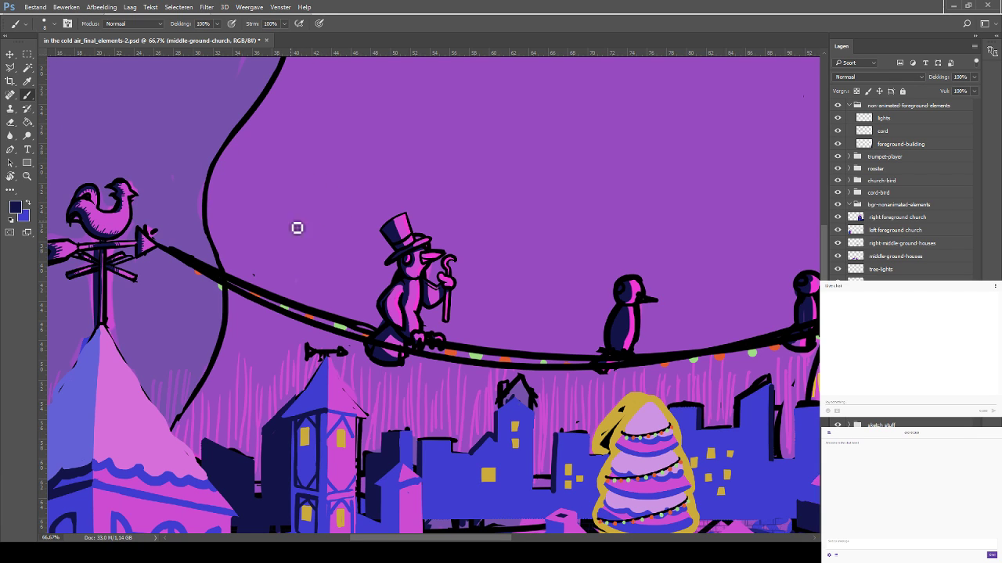
pyautogui.moveTo(243, 241)
pyautogui.mouseDown()
pyautogui.moveTo(289, 247)
pyautogui.moveTo(286, 227)
pyautogui.moveTo(248, 249)
pyautogui.moveTo(237, 174)
pyautogui.mouseUp()
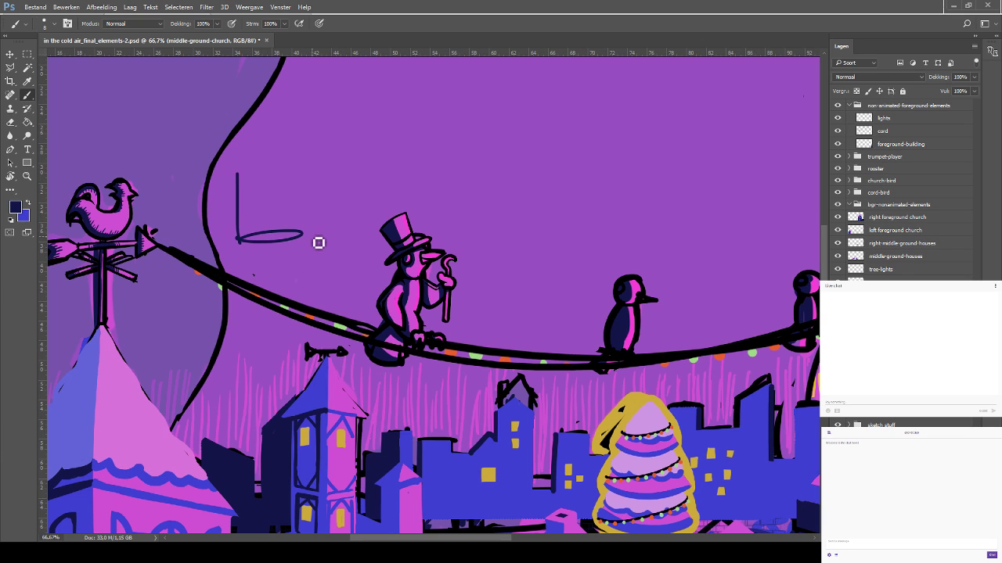
pyautogui.moveTo(304, 236)
pyautogui.mouseDown()
pyautogui.moveTo(304, 155)
pyautogui.moveTo(304, 236)
pyautogui.mouseUp()
pyautogui.hotkey('ctrl', 'alt', 'z')
pyautogui.moveTo(234, 170); pyautogui.dragTo(299, 168)
pyautogui.hotkey('ctrl', 'alt', 'z')
pyautogui.moveTo(257, 196)
pyautogui.mouseDown()
pyautogui.moveTo(279, 185)
pyautogui.moveTo(295, 208)
pyautogui.moveTo(282, 230)
pyautogui.moveTo(255, 236)
pyautogui.moveTo(242, 210)
pyautogui.moveTo(227, 252)
pyautogui.moveTo(246, 251)
pyautogui.moveTo(256, 266)
pyautogui.moveTo(277, 251)
pyautogui.moveTo(305, 256)
pyautogui.moveTo(312, 244)
pyautogui.moveTo(340, 241)
pyautogui.moveTo(311, 231)
pyautogui.moveTo(303, 178)
pyautogui.mouseUp()
pyautogui.hotkey('ctrl', 'alt', 'z')
pyautogui.hotkey('ctrl', 'alt', 'z')
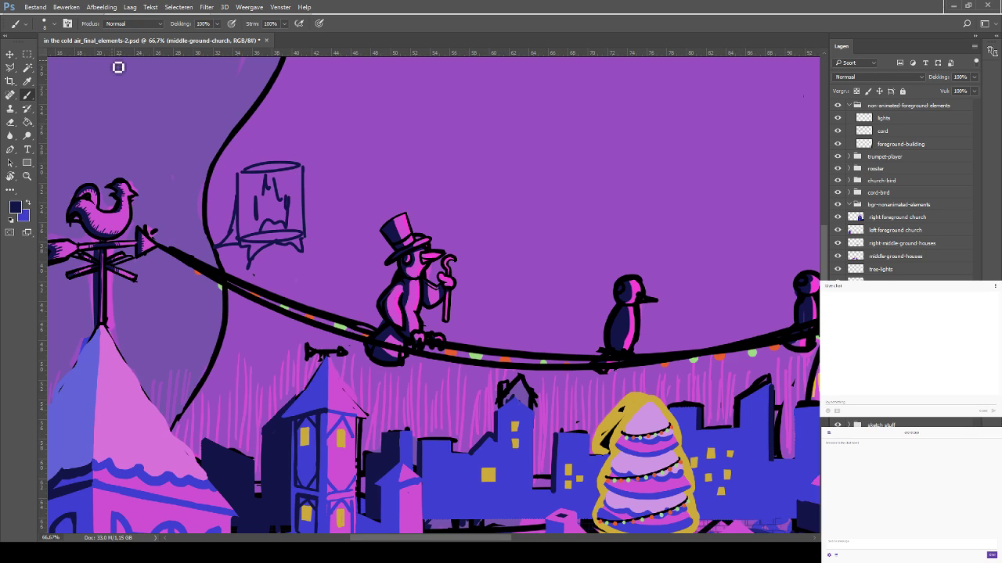
pyautogui.hotkey('ctrl', 'alt', 'z')
pyautogui.hotkey('ctrl', 'alt', 'z')
pyautogui.hotkey('ctrl', 'alt', 'z')
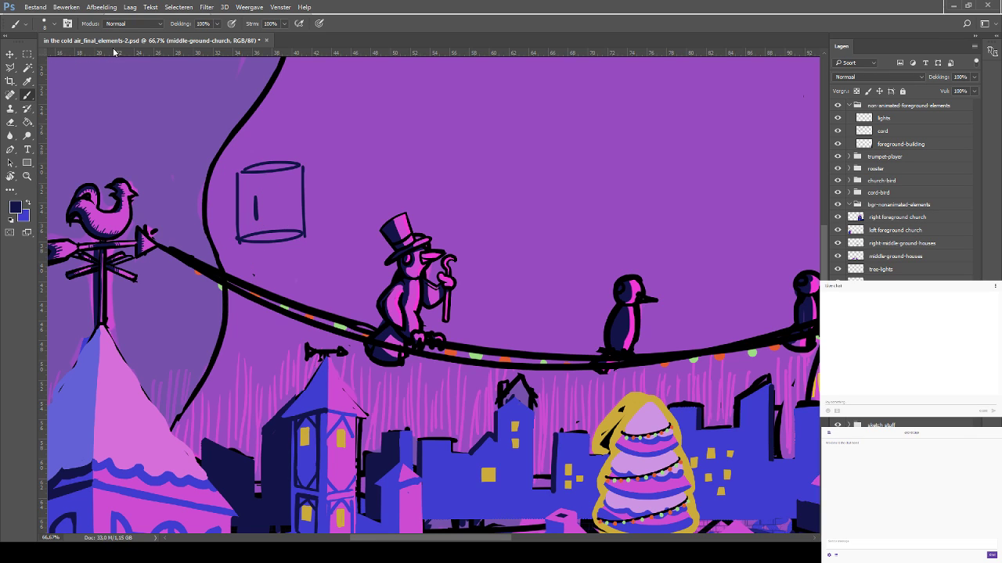
pyautogui.hotkey('ctrl', 'alt', 'z')
pyautogui.hotkey('ctrl', 'alt', 'z')
pyautogui.hotkey('ctrl', 'alt', 'z')
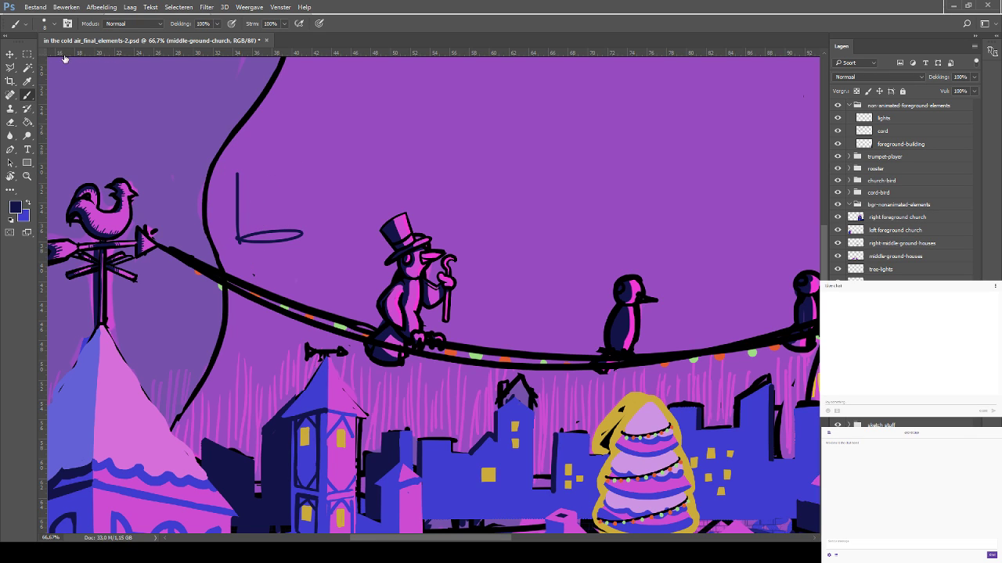
pyautogui.hotkey('ctrl', 'alt', 'z')
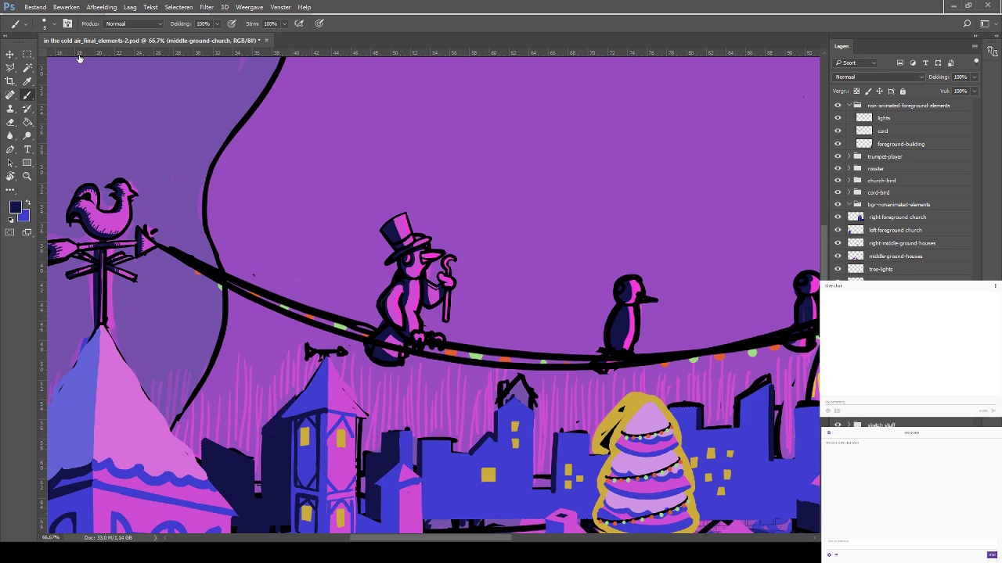
pyautogui.moveTo(319, 246)
pyautogui.mouseDown()
pyautogui.moveTo(392, 175)
pyautogui.moveTo(441, 47)
pyautogui.moveTo(410, 66)
pyautogui.moveTo(375, 286)
pyautogui.moveTo(297, 230)
pyautogui.moveTo(311, 280)
pyautogui.moveTo(308, 219)
pyautogui.mouseUp()
pyautogui.hotkey('ctrl', 'z')
# Review the composition around the clock tower, Christmas tree and middle-ground church, and inspect the neighbouring houses up close
pyautogui.moveTo(475, 271); pyautogui.dragTo(393, 111)
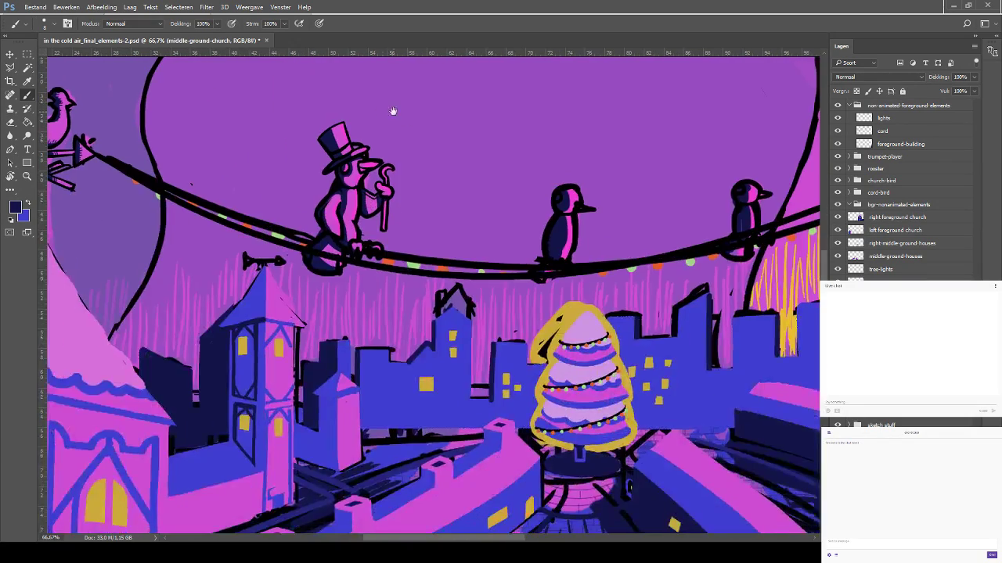
pyautogui.moveTo(288, 261); pyautogui.dragTo(254, 118)
pyautogui.moveTo(517, 172); pyautogui.dragTo(177, 210)
pyautogui.moveTo(316, 220); pyautogui.dragTo(169, 230)
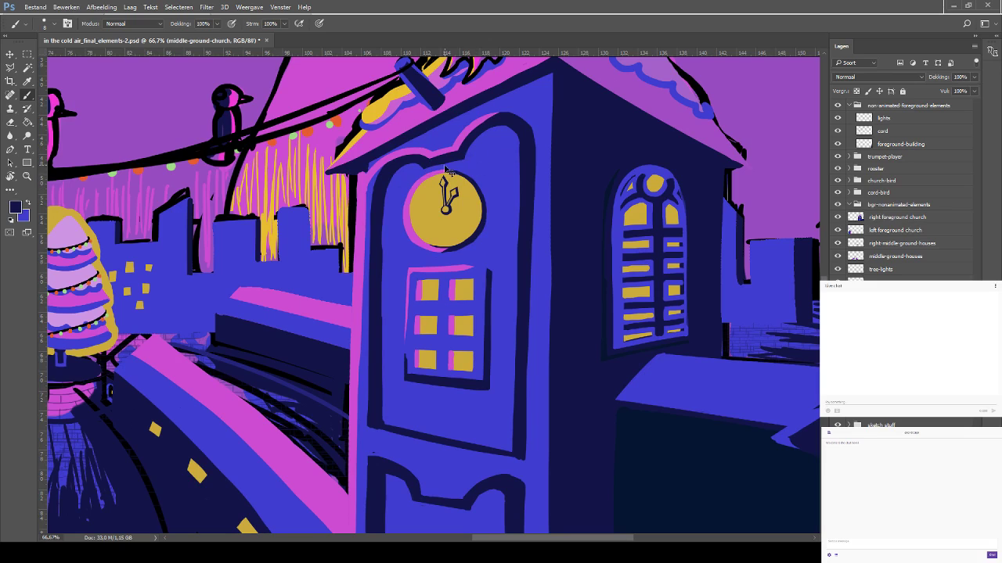
pyautogui.moveTo(236, 235); pyautogui.dragTo(494, 164)
pyautogui.moveTo(286, 119); pyautogui.dragTo(431, 148)
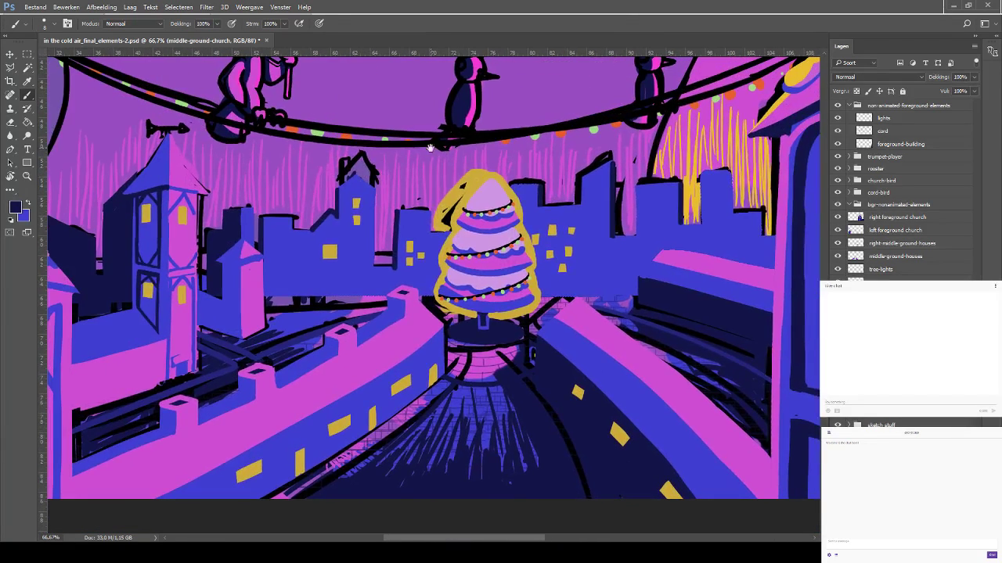
pyautogui.moveTo(311, 207); pyautogui.dragTo(384, 210)
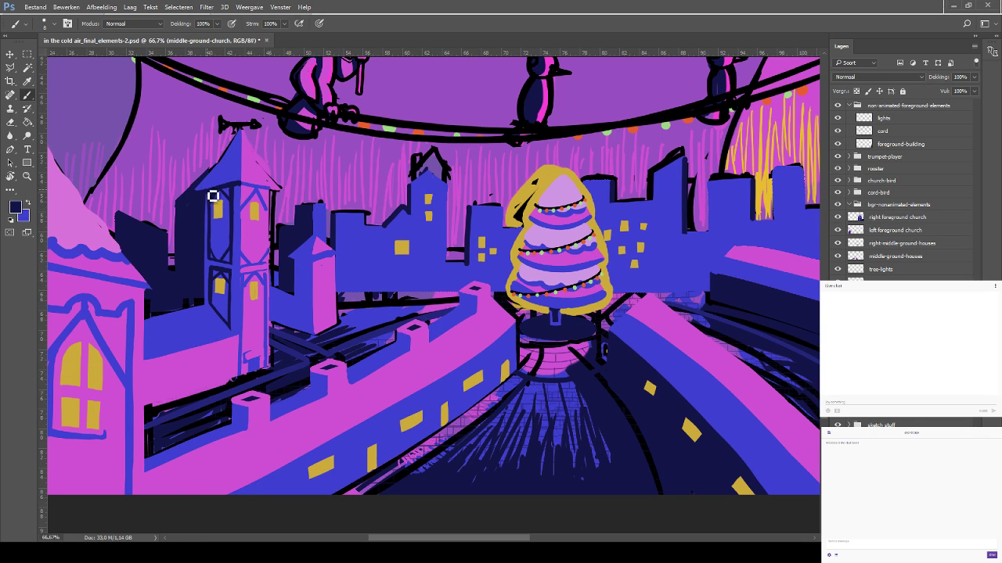
pyautogui.moveTo(255, 149)
pyautogui.mouseDown()
pyautogui.moveTo(331, 172)
pyautogui.moveTo(337, 195)
pyautogui.moveTo(318, 183)
pyautogui.moveTo(331, 152)
pyautogui.moveTo(359, 148)
pyautogui.moveTo(336, 156)
pyautogui.moveTo(331, 186)
pyautogui.moveTo(298, 108)
pyautogui.moveTo(221, 180)
pyautogui.mouseUp()
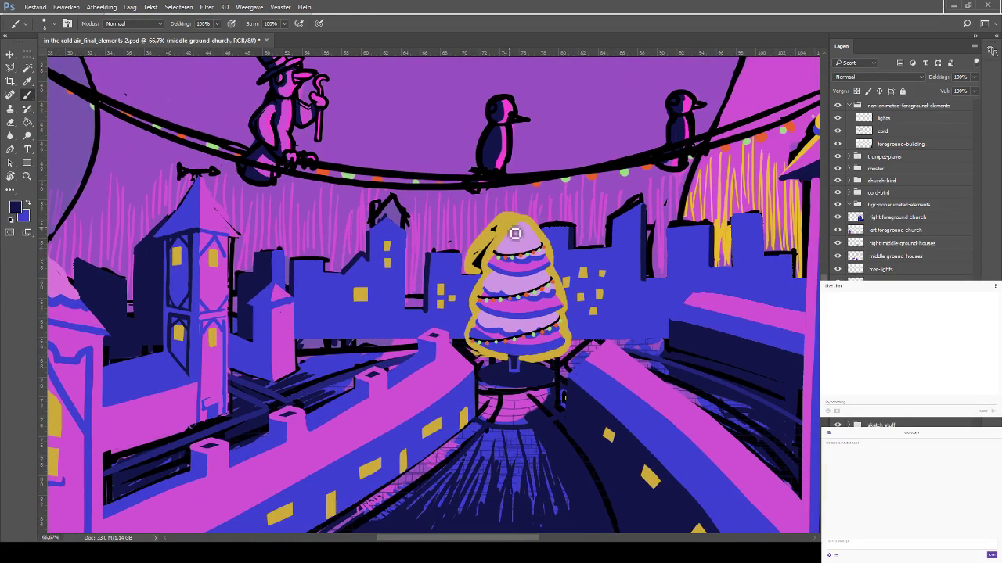
pyautogui.moveTo(195, 208); pyautogui.dragTo(282, 196)
pyautogui.hotkey('ctrl', '+')
pyautogui.hotkey('ctrl', '+')
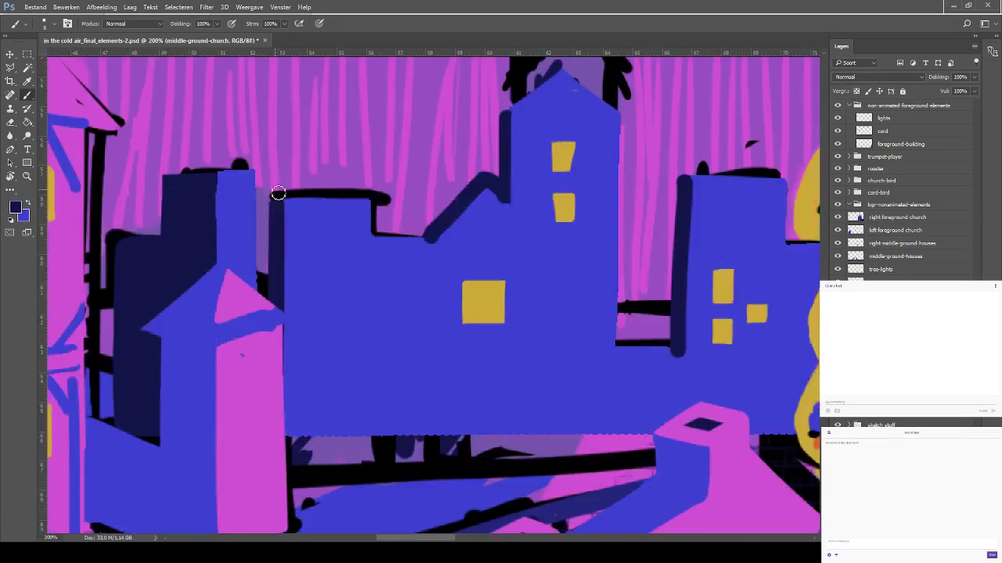
# Paint the outer post of the church's upper pink-side section in blue, from the gable brace down to the lower brace
pyautogui.moveTo(286, 253); pyautogui.dragTo(489, 140)
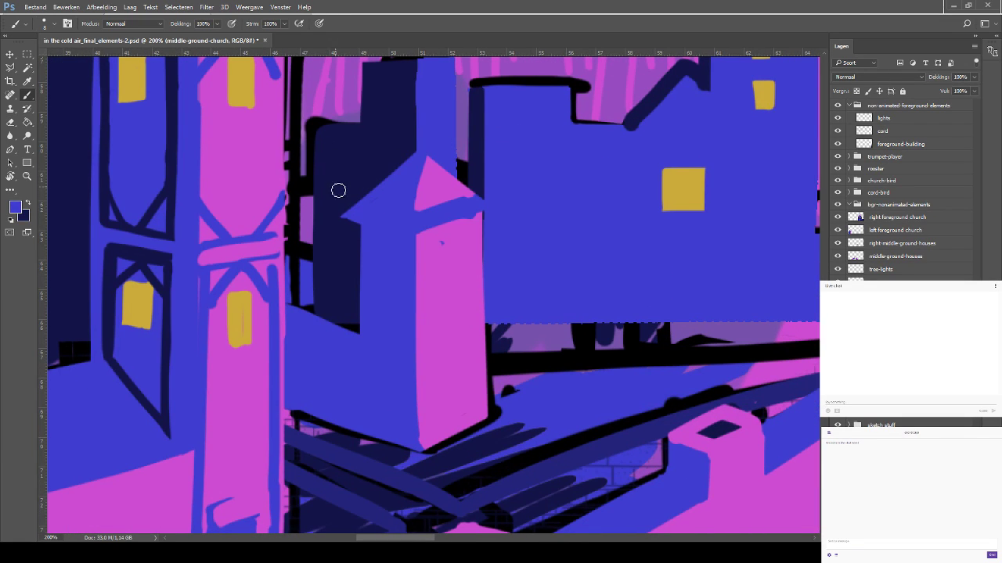
pyautogui.moveTo(280, 152); pyautogui.dragTo(310, 254)
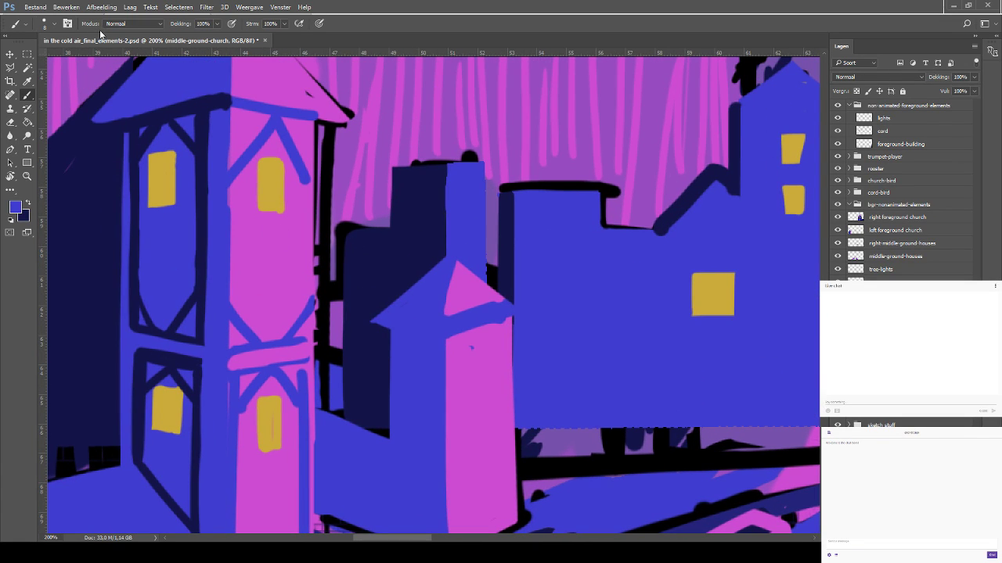
pyautogui.click(10, 54)
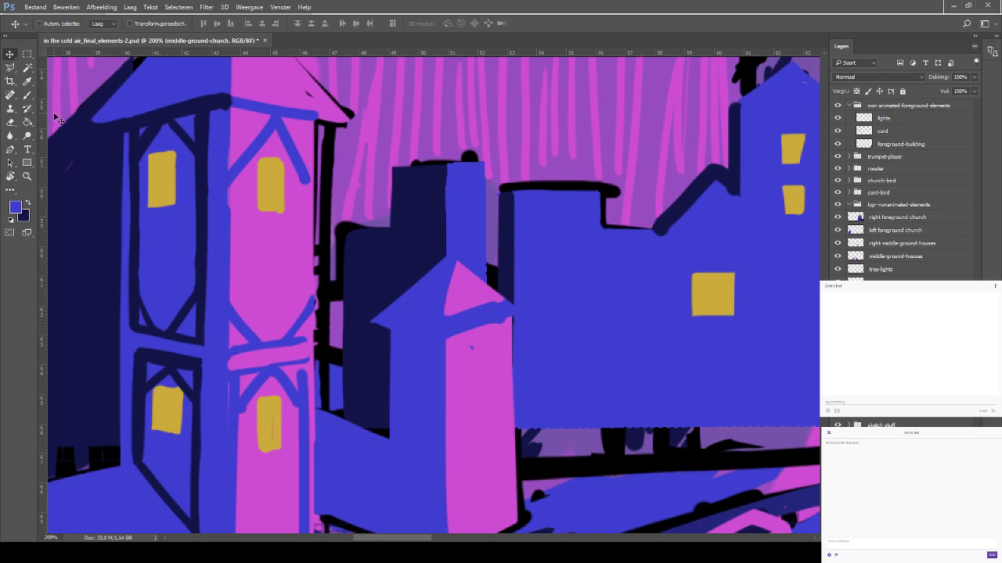
pyautogui.click(28, 95)
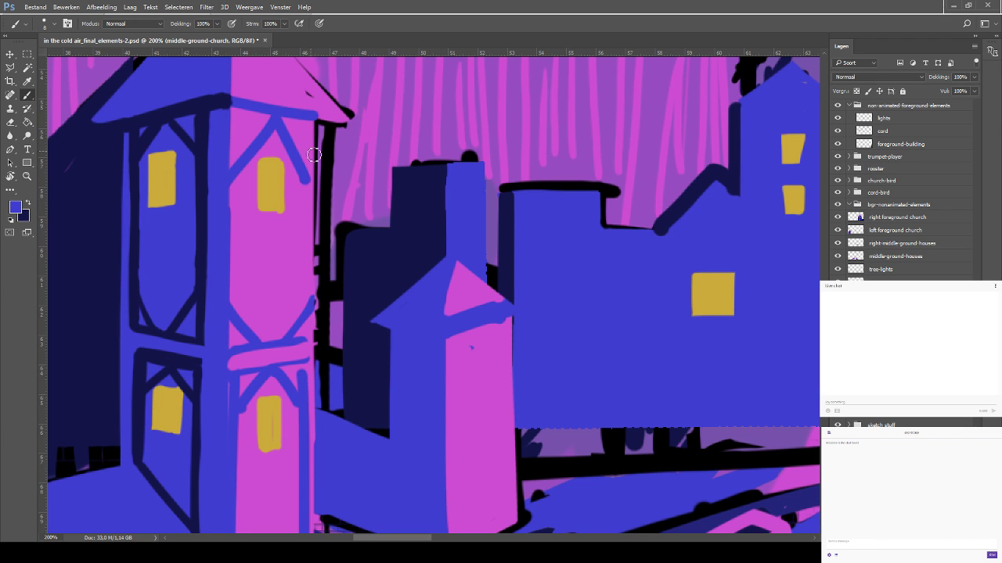
pyautogui.moveTo(303, 143)
pyautogui.mouseDown()
pyautogui.moveTo(312, 215)
pyautogui.moveTo(310, 121)
pyautogui.moveTo(310, 217)
pyautogui.moveTo(308, 203)
pyautogui.moveTo(309, 175)
pyautogui.moveTo(310, 237)
pyautogui.mouseUp()
pyautogui.hotkey('ctrl', 'z')
pyautogui.moveTo(309, 202); pyautogui.dragTo(305, 267)
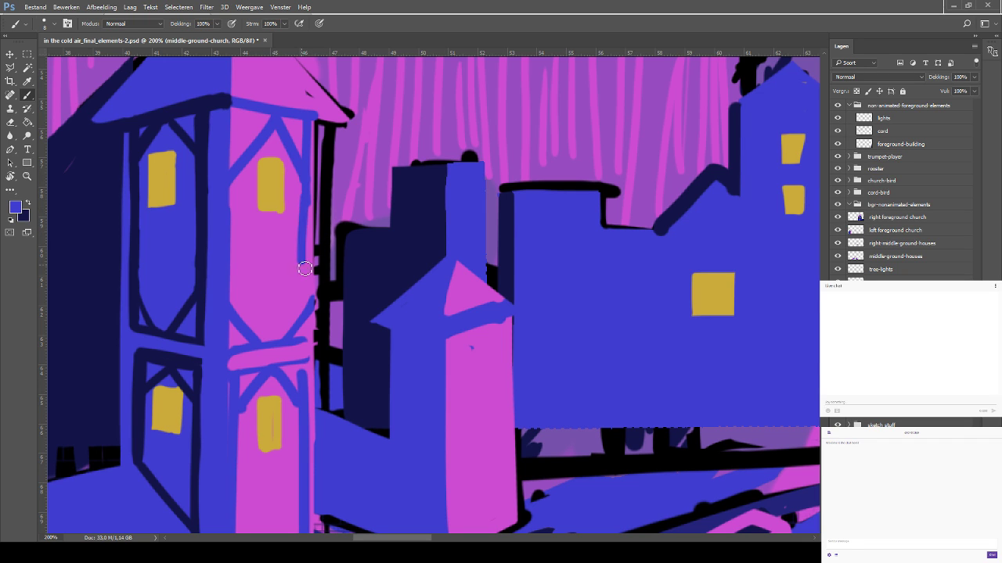
pyautogui.hotkey('ctrl', 'z')
pyautogui.moveTo(308, 200); pyautogui.dragTo(309, 337)
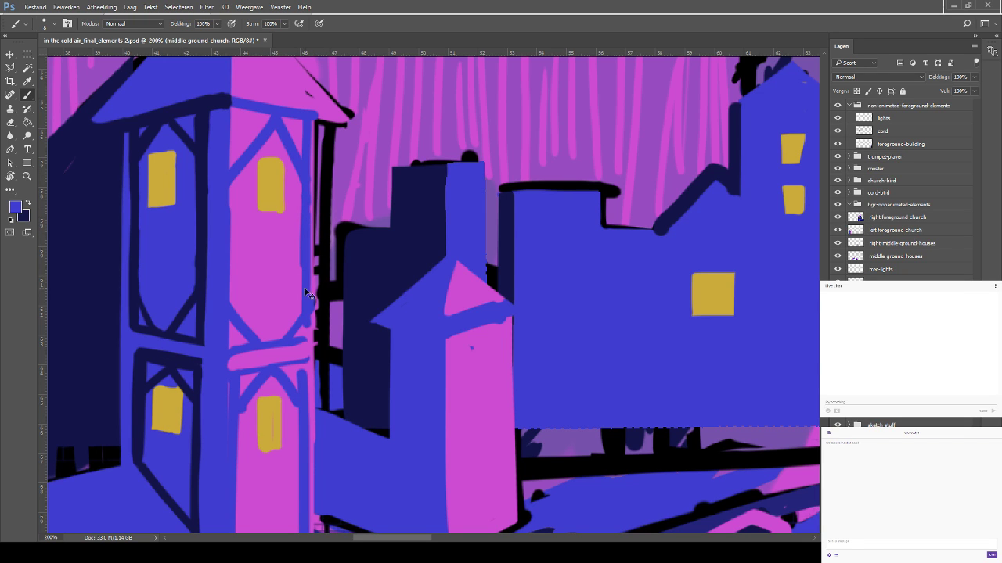
pyautogui.hotkey('ctrl', 'z')
pyautogui.moveTo(308, 248)
pyautogui.mouseDown()
pyautogui.moveTo(307, 318)
pyautogui.moveTo(308, 242)
pyautogui.mouseUp()
pyautogui.hotkey('ctrl', 'z')
pyautogui.hotkey('ctrl', 'z')
pyautogui.hotkey('ctrl', 'z')
pyautogui.moveTo(306, 313); pyautogui.dragTo(308, 224)
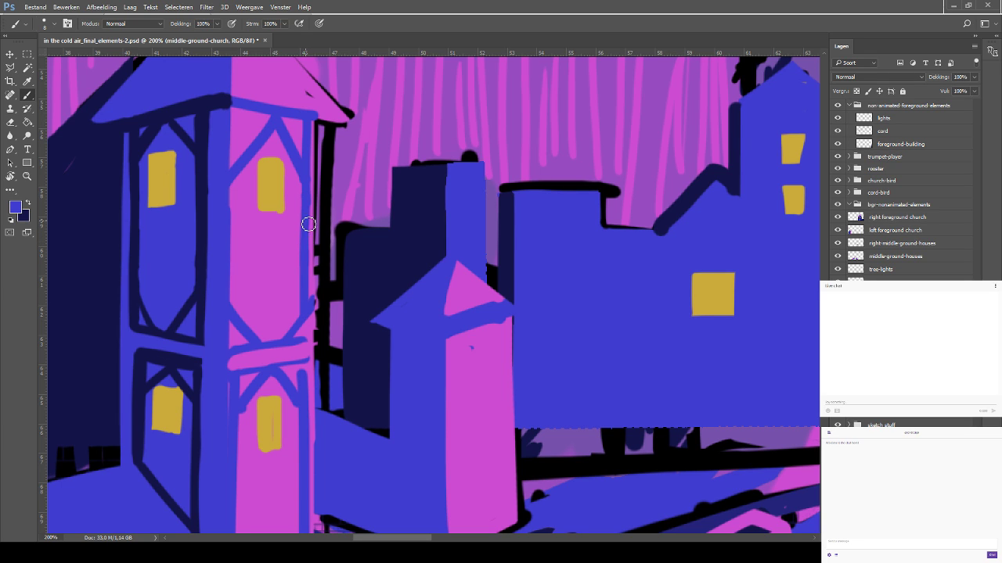
# Trim the upper pink-side window in pink, close the outer end of the pink band with blue, and save the document
pyautogui.press('x')
pyautogui.press('i')
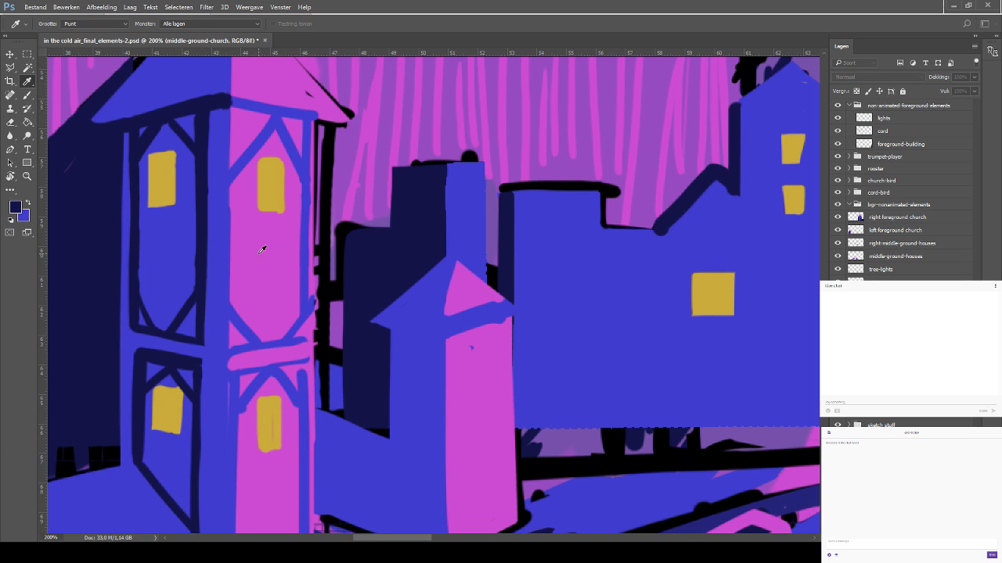
pyautogui.press('b')
pyautogui.keyDown('alt'); pyautogui.click(338, 199); pyautogui.keyUp('alt')
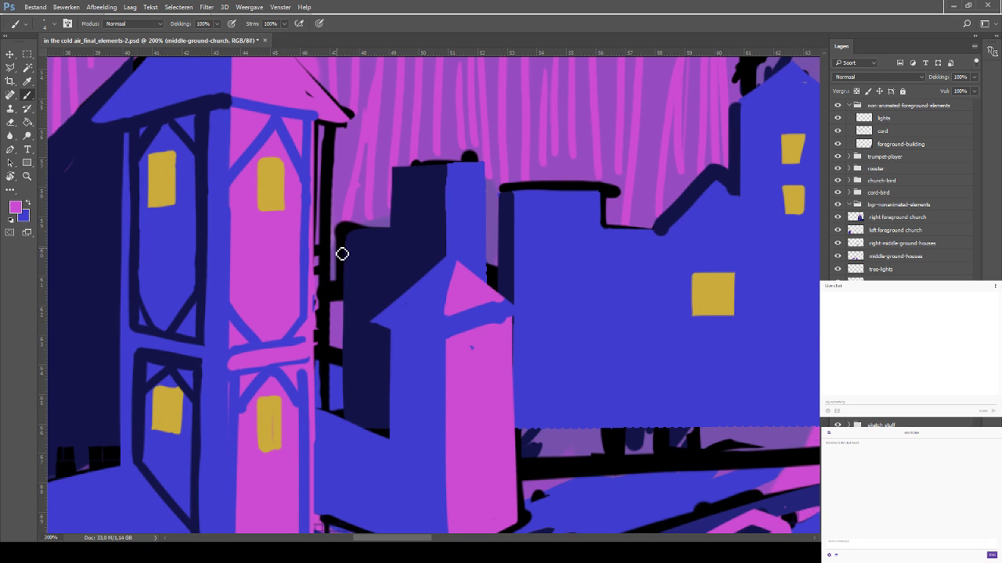
pyautogui.hotkey('ctrl', 's')
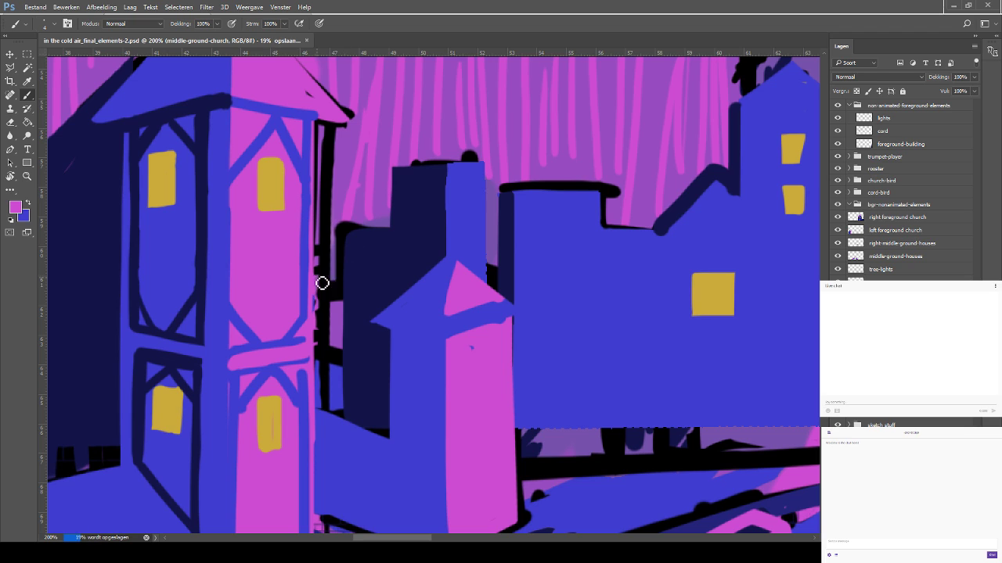
pyautogui.press('x')
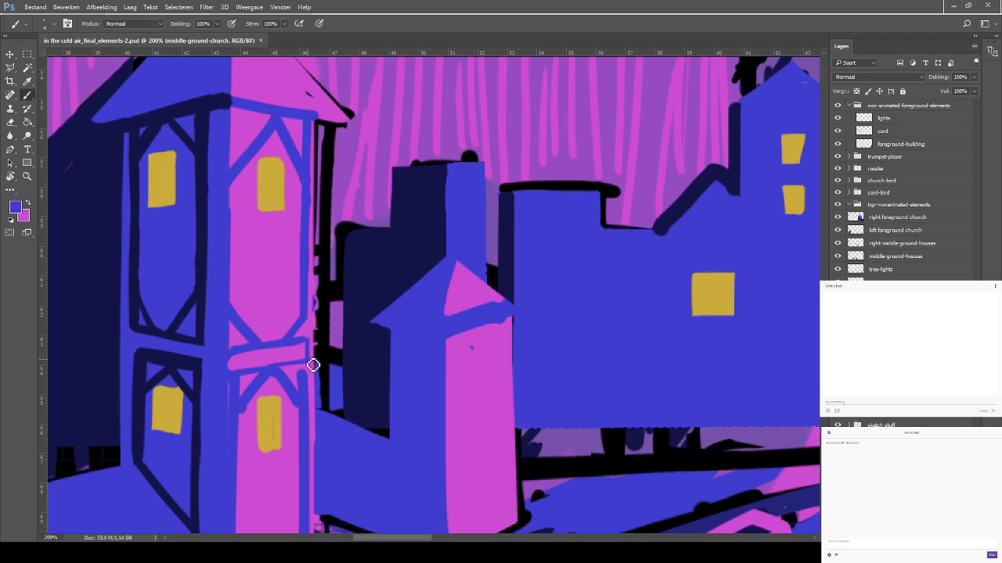
pyautogui.hotkey('ctrl', 's')
# Even out the inner edges of the blue side's upper and lower frames using the blue and navy already in the painting
pyautogui.moveTo(207, 461); pyautogui.dragTo(364, 225)
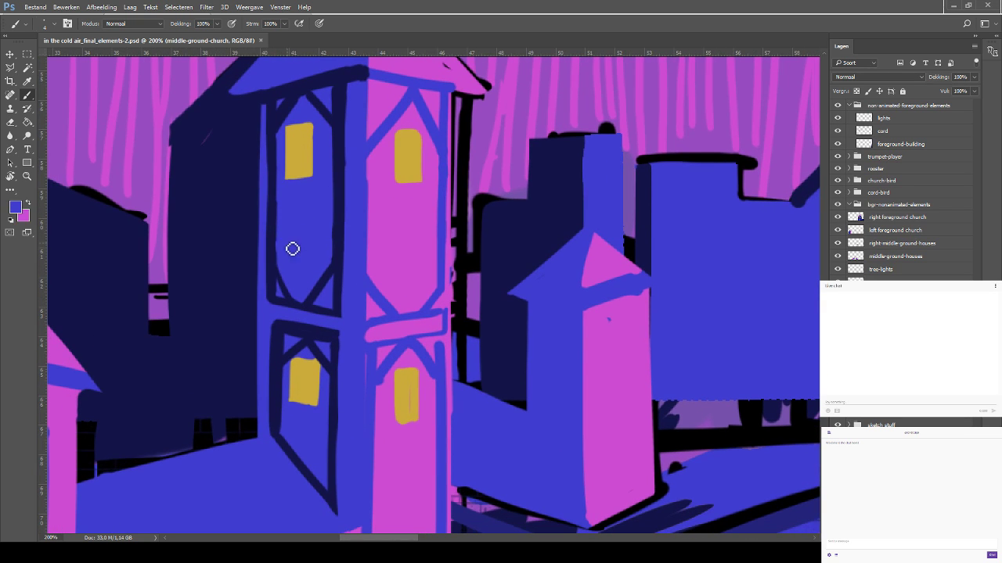
pyautogui.moveTo(287, 249); pyautogui.dragTo(285, 141)
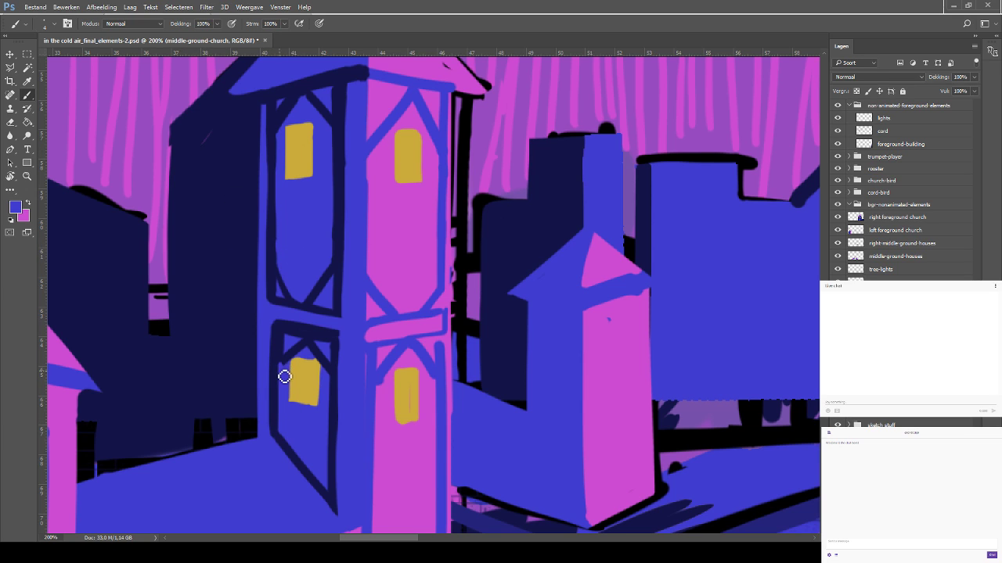
pyautogui.moveTo(285, 344); pyautogui.dragTo(284, 361)
pyautogui.click(28, 203)
pyautogui.click(28, 80)
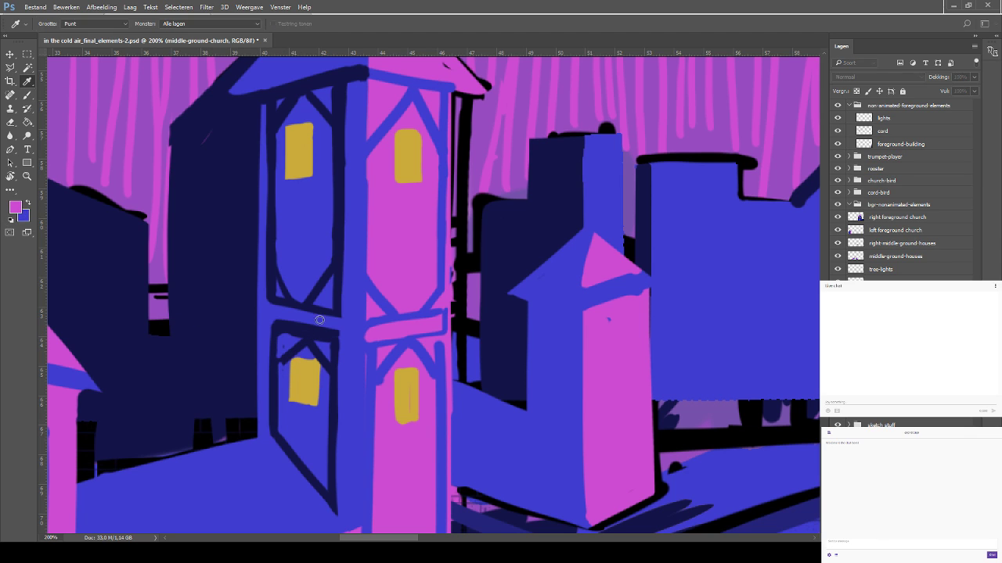
pyautogui.click(535, 225)
pyautogui.press('b')
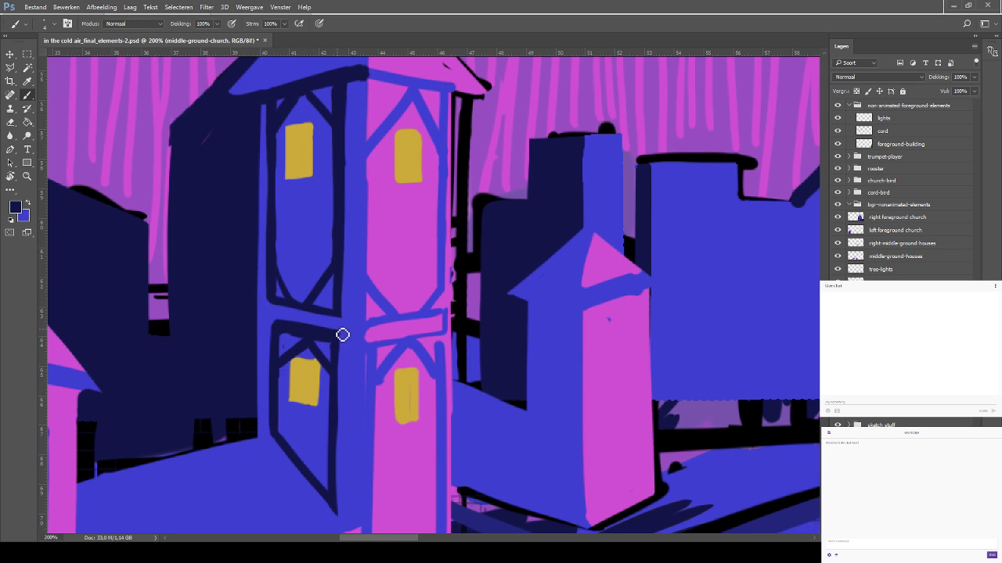
pyautogui.press('i')
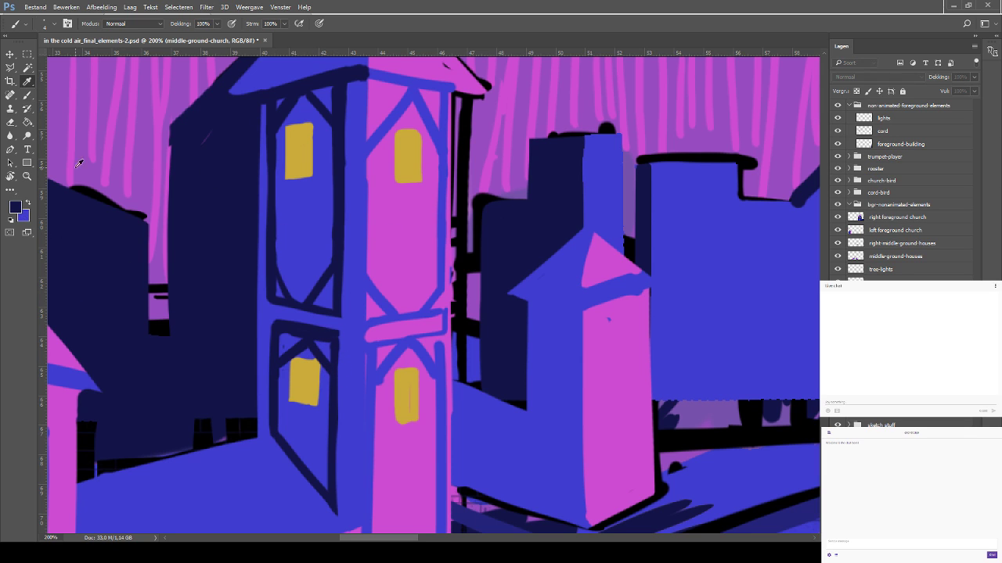
pyautogui.press('b')
pyautogui.keyDown('alt'); pyautogui.click(330, 177); pyautogui.keyUp('alt')
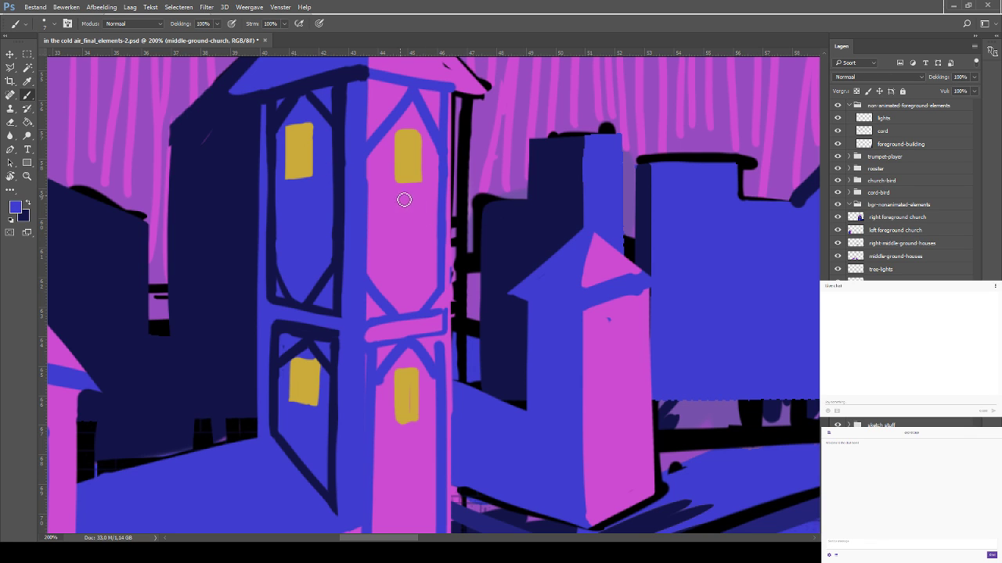
# Sample the pink wall colour and start a pink frame along the left and top edges of the upper blue-side window
pyautogui.press('i')
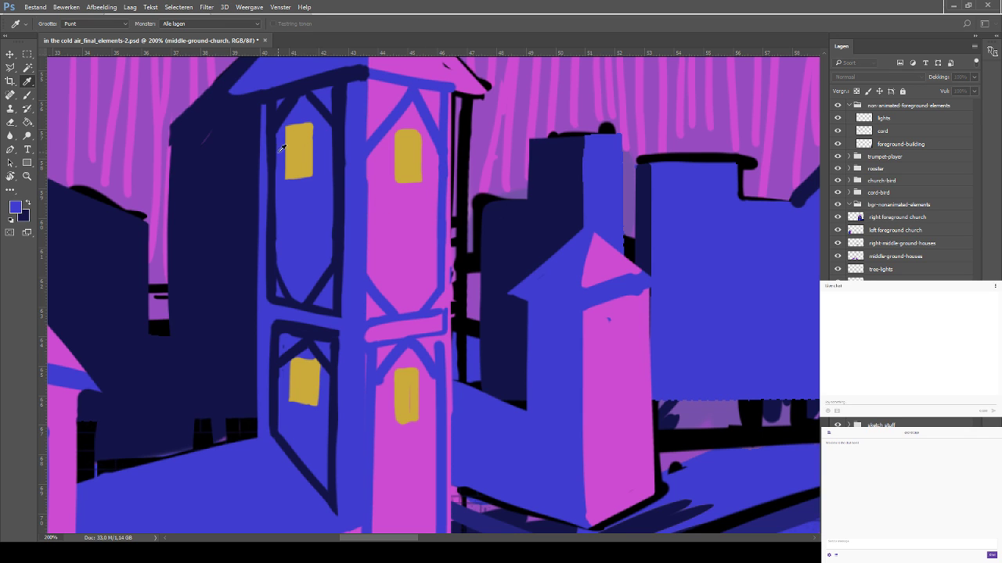
pyautogui.click(435, 192)
pyautogui.press('b')
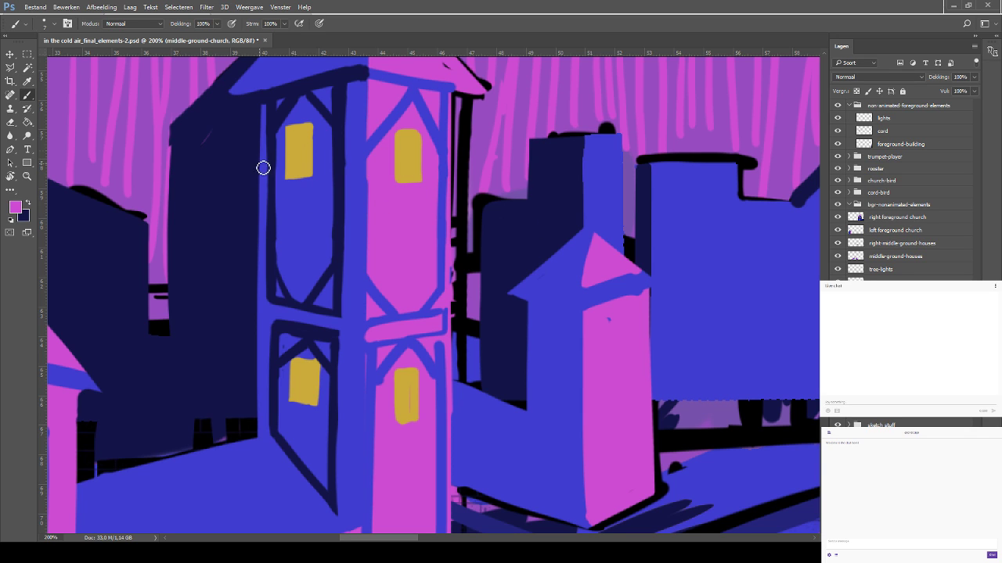
pyautogui.moveTo(284, 132); pyautogui.dragTo(288, 190)
pyautogui.hotkey('ctrl', 'z')
pyautogui.moveTo(286, 129); pyautogui.dragTo(287, 185)
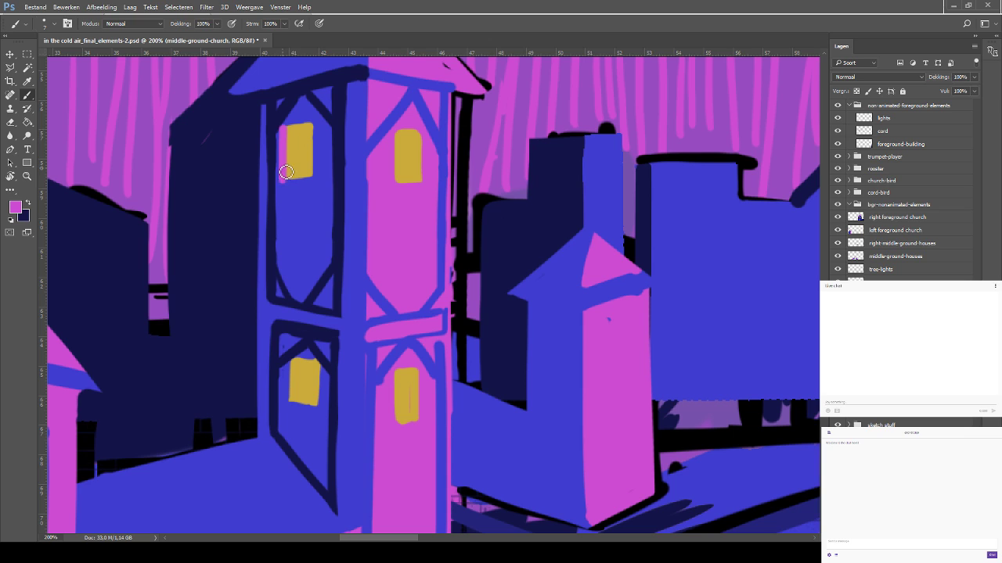
pyautogui.hotkey('ctrl', 'z')
pyautogui.moveTo(282, 128); pyautogui.dragTo(283, 189)
pyautogui.hotkey('ctrl', 'z')
pyautogui.moveTo(285, 129); pyautogui.dragTo(285, 179)
pyautogui.hotkey('ctrl', 'z')
pyautogui.hotkey('ctrl', 'z')
pyautogui.moveTo(286, 124)
pyautogui.mouseDown()
pyautogui.moveTo(315, 120)
pyautogui.moveTo(317, 177)
pyautogui.mouseUp()
pyautogui.hotkey('ctrl', 'z')
pyautogui.hotkey('ctrl', 'z')
pyautogui.hotkey('ctrl', 'z')
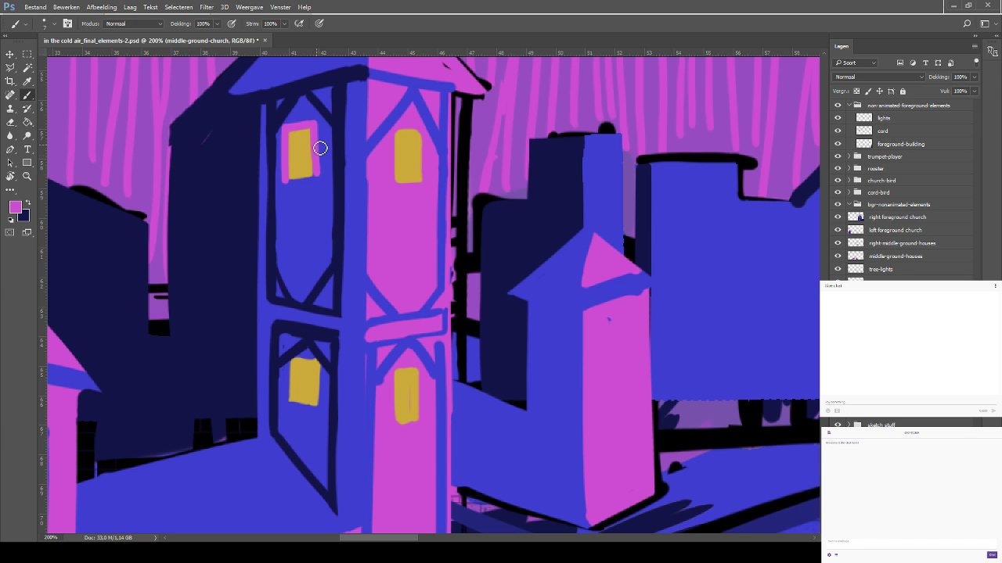
# Complete the upper blue-side window's pink frame along its right and bottom edges
pyautogui.hotkey('ctrl', 'z')
pyautogui.hotkey('ctrl', 'z')
pyautogui.moveTo(320, 124); pyautogui.dragTo(317, 183)
pyautogui.hotkey('ctrl', 'z')
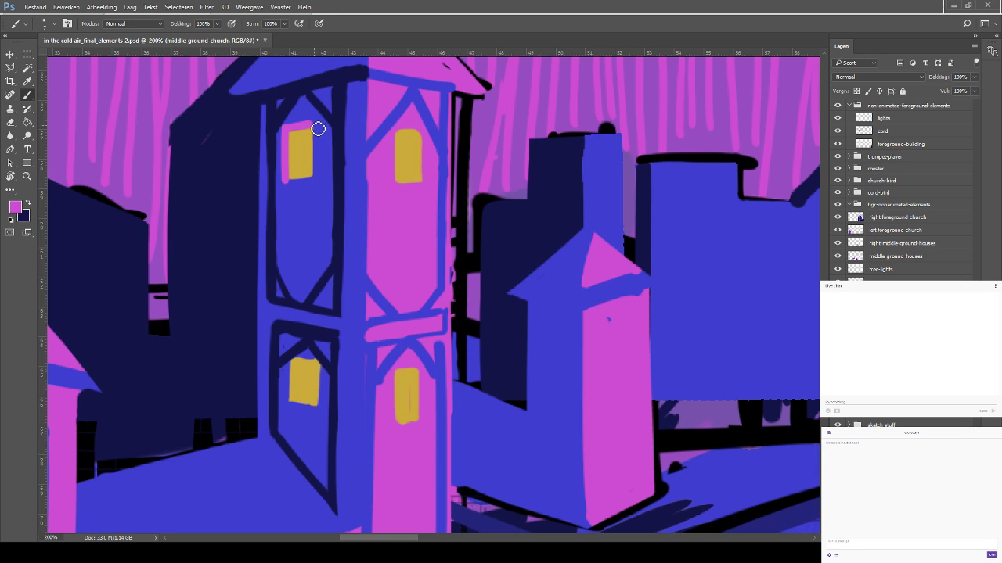
pyautogui.moveTo(317, 125)
pyautogui.mouseDown()
pyautogui.moveTo(321, 172)
pyautogui.moveTo(294, 184)
pyautogui.moveTo(321, 178)
pyautogui.moveTo(287, 179)
pyautogui.moveTo(322, 179)
pyautogui.moveTo(294, 188)
pyautogui.moveTo(319, 182)
pyautogui.mouseUp()
pyautogui.hotkey('ctrl', 'z')
pyautogui.hotkey('ctrl', 'z')
pyautogui.hotkey('ctrl', 'z')
pyautogui.hotkey('ctrl', 'z')
pyautogui.hotkey('ctrl', 'z')
pyautogui.hotkey('ctrl', 'z')
pyautogui.hotkey('ctrl', 'z')
pyautogui.hotkey('ctrl', 'z')
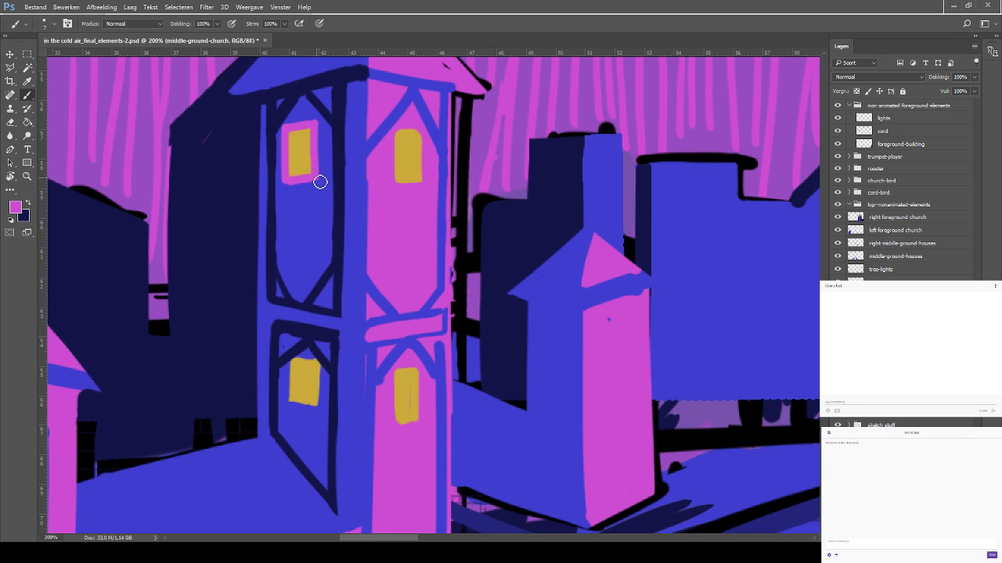
# Paint a matching pink frame around the lower blue-side window
pyautogui.scroll(-2, 336, 260)
pyautogui.moveTo(297, 329)
pyautogui.mouseDown()
pyautogui.moveTo(298, 355)
pyautogui.moveTo(302, 318)
pyautogui.moveTo(322, 320)
pyautogui.moveTo(302, 316)
pyautogui.moveTo(327, 326)
pyautogui.moveTo(323, 358)
pyautogui.moveTo(300, 355)
pyautogui.moveTo(323, 362)
pyautogui.moveTo(303, 362)
pyautogui.moveTo(319, 362)
pyautogui.moveTo(310, 364)
pyautogui.moveTo(326, 342)
pyautogui.moveTo(317, 378)
pyautogui.moveTo(324, 363)
pyautogui.mouseUp()
pyautogui.hotkey('ctrl', 'z')
pyautogui.hotkey('ctrl', 'z')
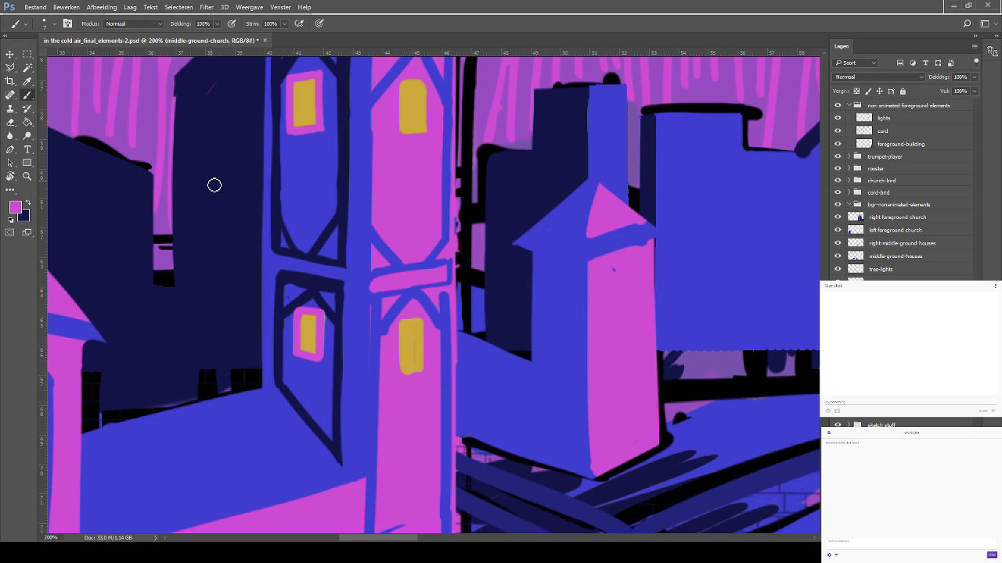
# Check the church's framed windows against the whole composition at 50% and save the document
pyautogui.press('x')
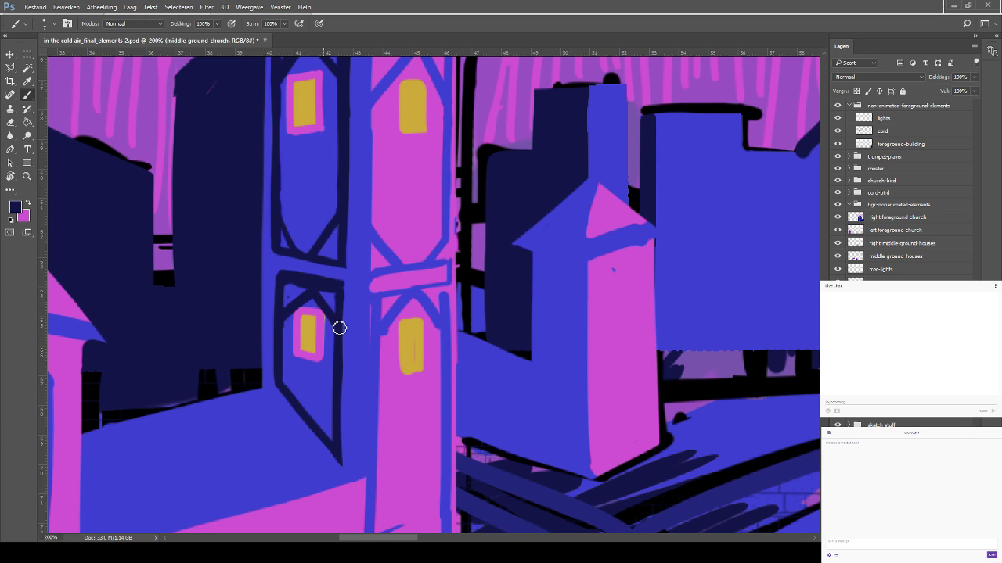
pyautogui.scroll(5, 327, 240)
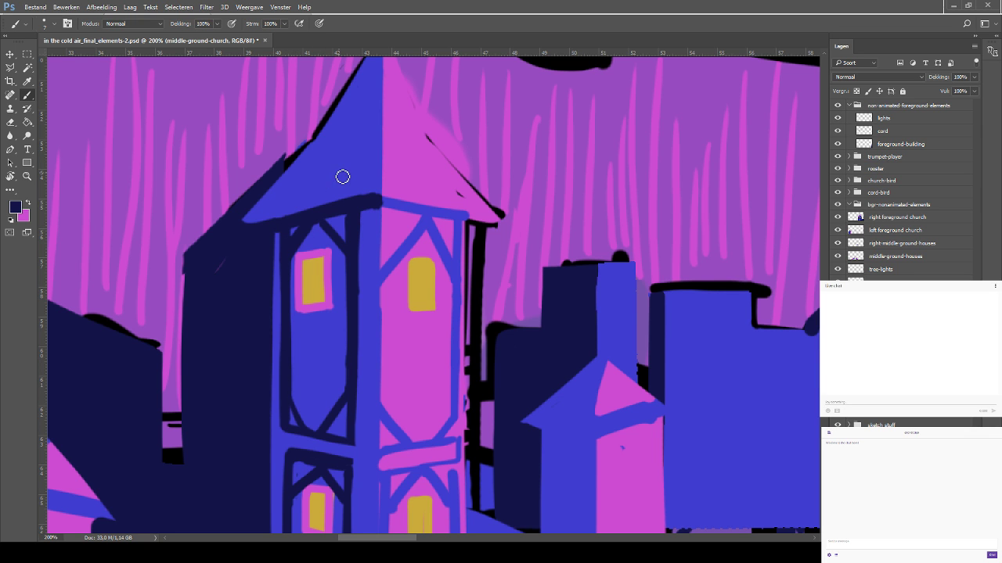
pyautogui.hotkey('ctrl', '-')
pyautogui.hotkey('ctrl', '-')
pyautogui.hotkey('ctrl', 's')
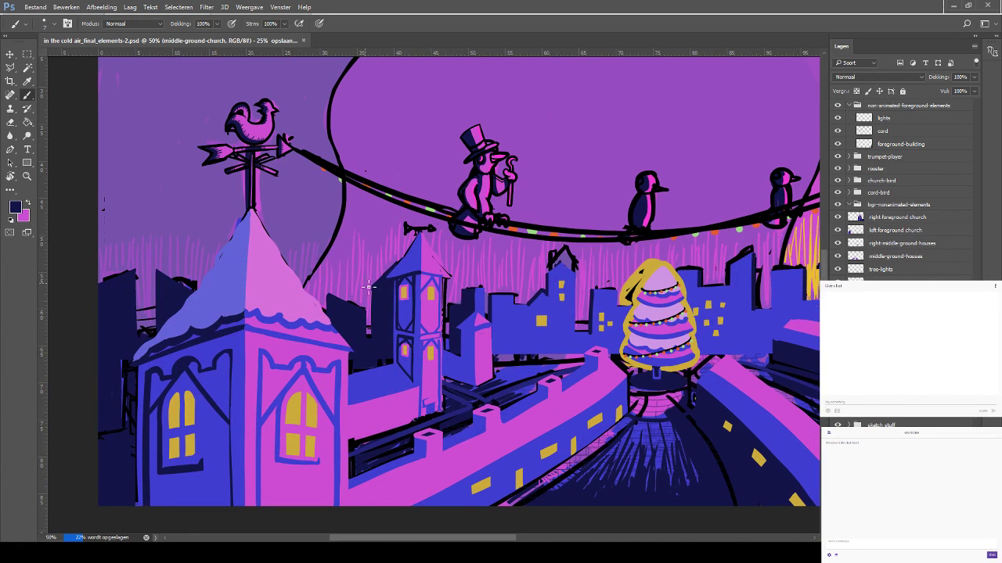
pyautogui.moveTo(445, 280); pyautogui.dragTo(373, 251)
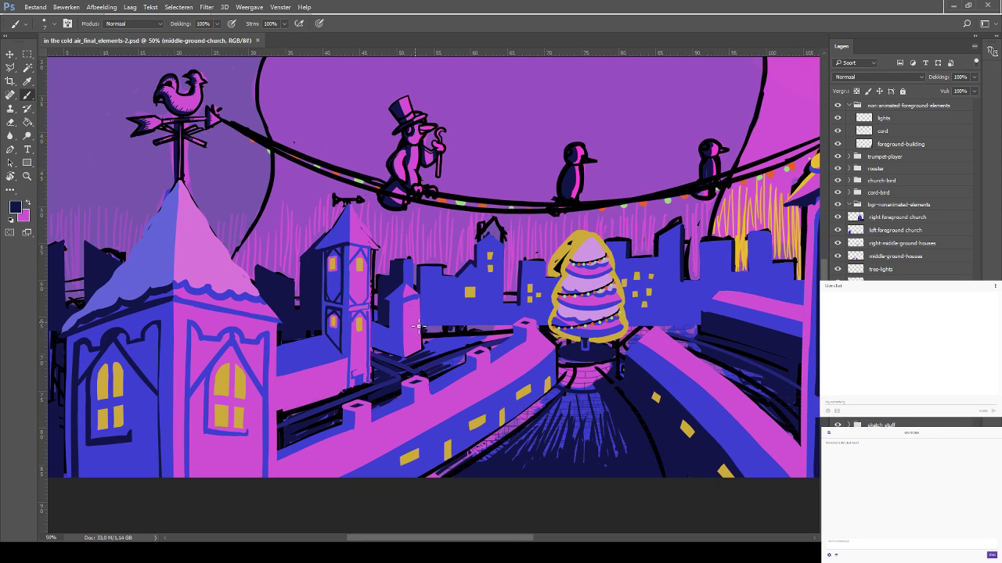
# Trim the lower pink-side window with pink, retouch its pane in the sampled window yellow, and save the document
pyautogui.click(28, 204)
pyautogui.hotkey('ctrl', '+')
pyautogui.hotkey('ctrl', '+')
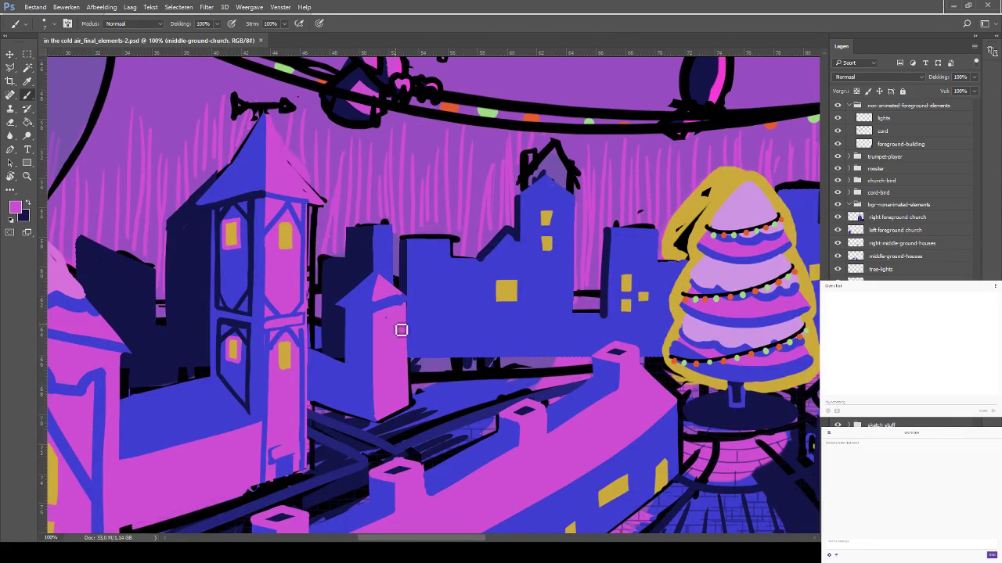
pyautogui.moveTo(283, 383); pyautogui.dragTo(285, 373)
pyautogui.press('x')
pyautogui.click(28, 81)
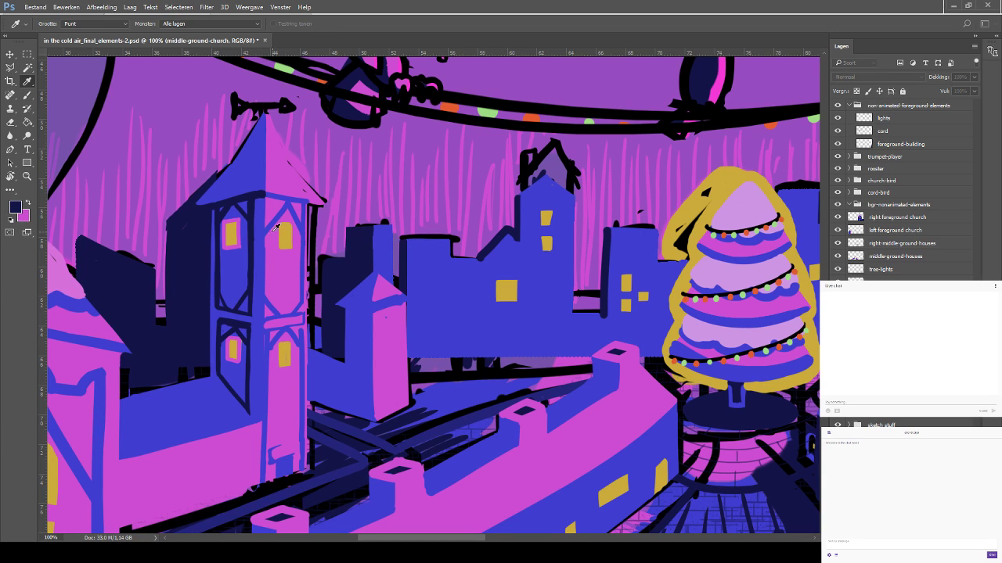
pyautogui.press('b')
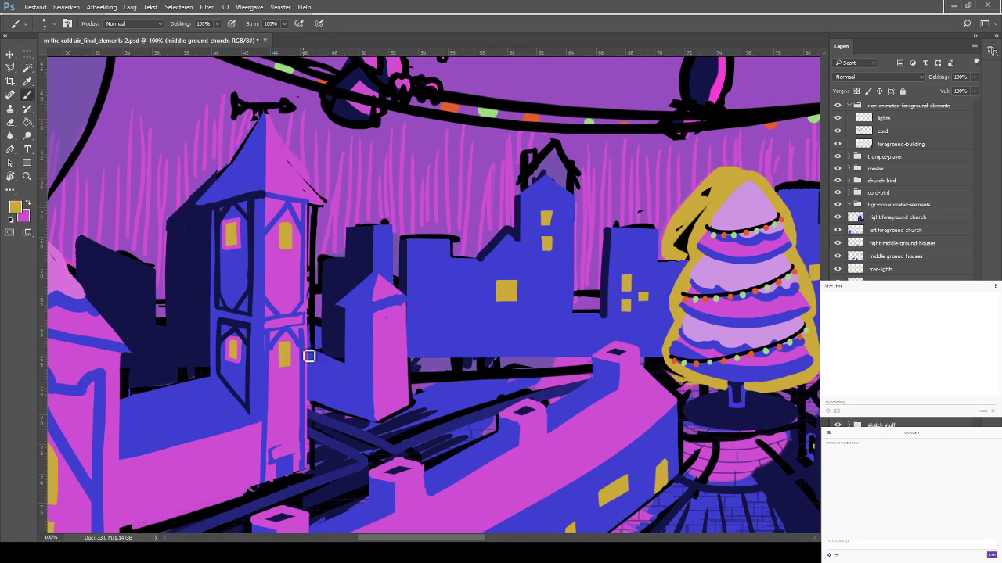
pyautogui.keyDown('alt'); pyautogui.click(286, 356); pyautogui.keyUp('alt')
pyautogui.hotkey('ctrl', 's')
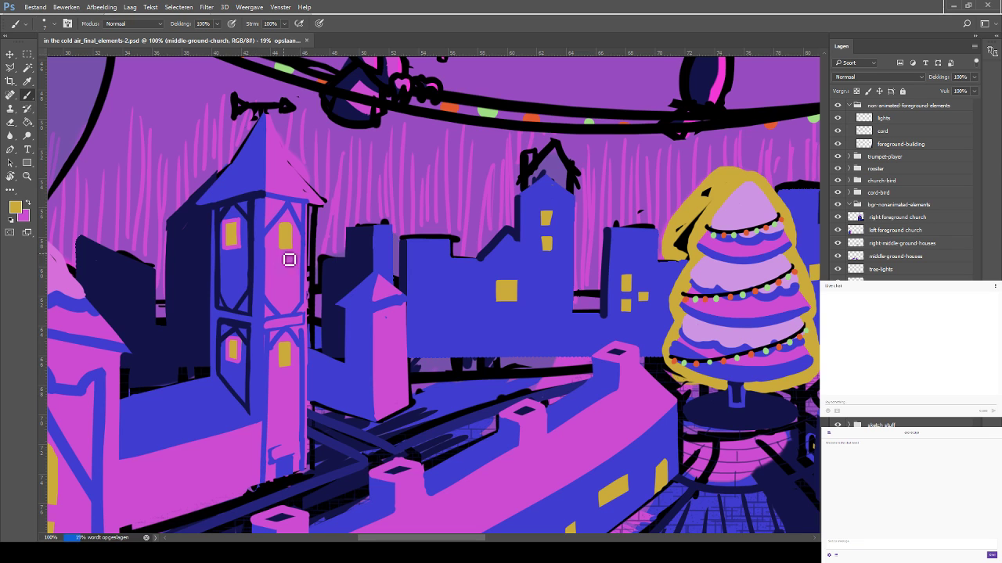
# Touch up the outer end of the church roof's eave in pink and save the document
pyautogui.moveTo(293, 333)
pyautogui.mouseDown()
pyautogui.moveTo(338, 292)
pyautogui.moveTo(306, 298)
pyautogui.mouseUp()
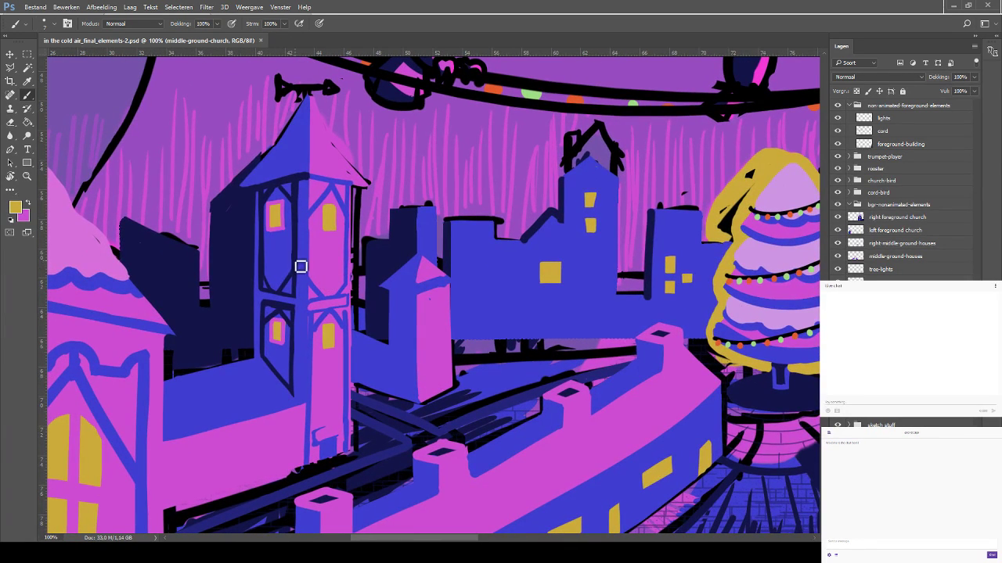
pyautogui.press('x')
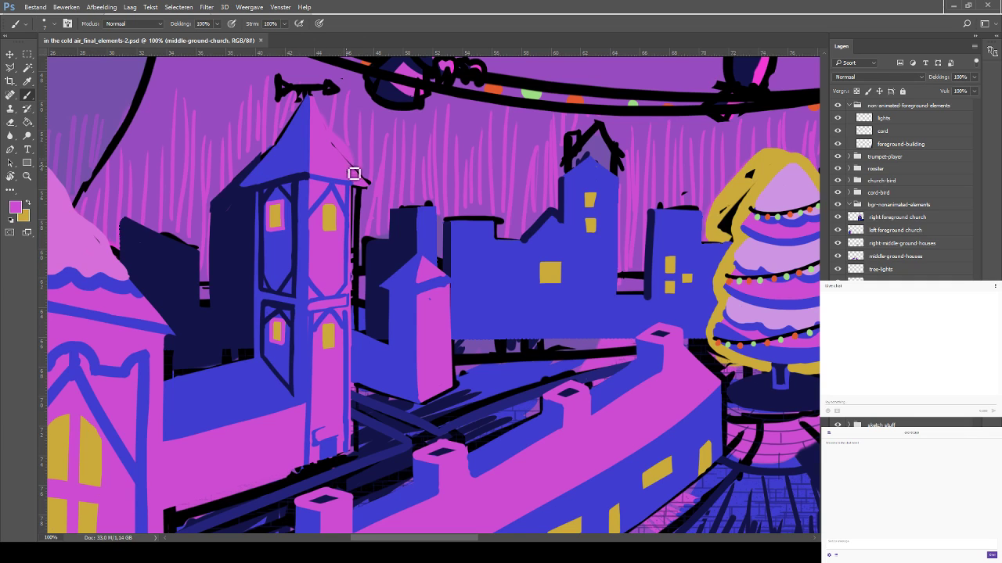
pyautogui.moveTo(357, 181); pyautogui.dragTo(346, 185)
pyautogui.hotkey('ctrl', 's')
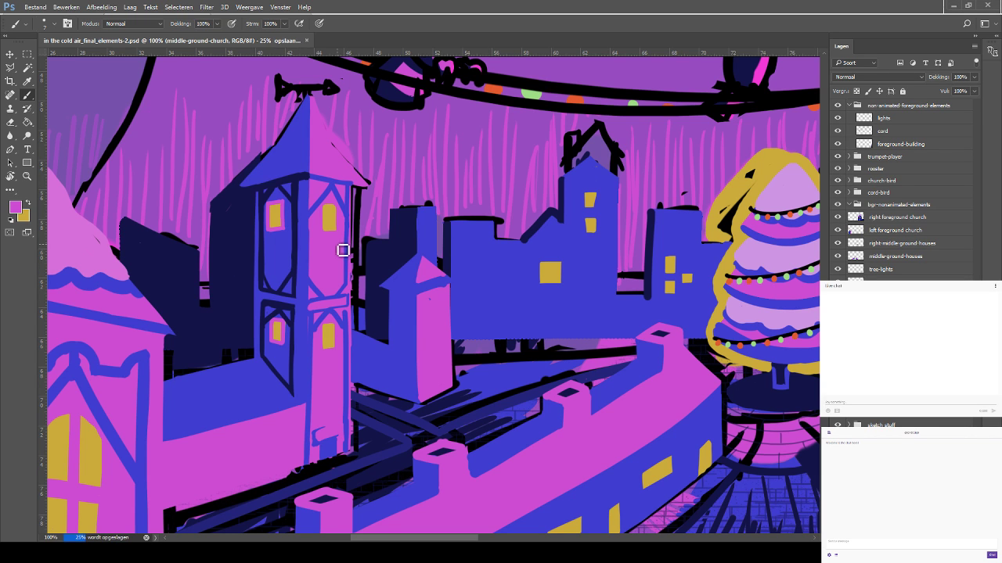
# Select the small-background-church layer and erase along the outer blue slope of its tower roof
pyautogui.moveTo(342, 251); pyautogui.dragTo(276, 188)
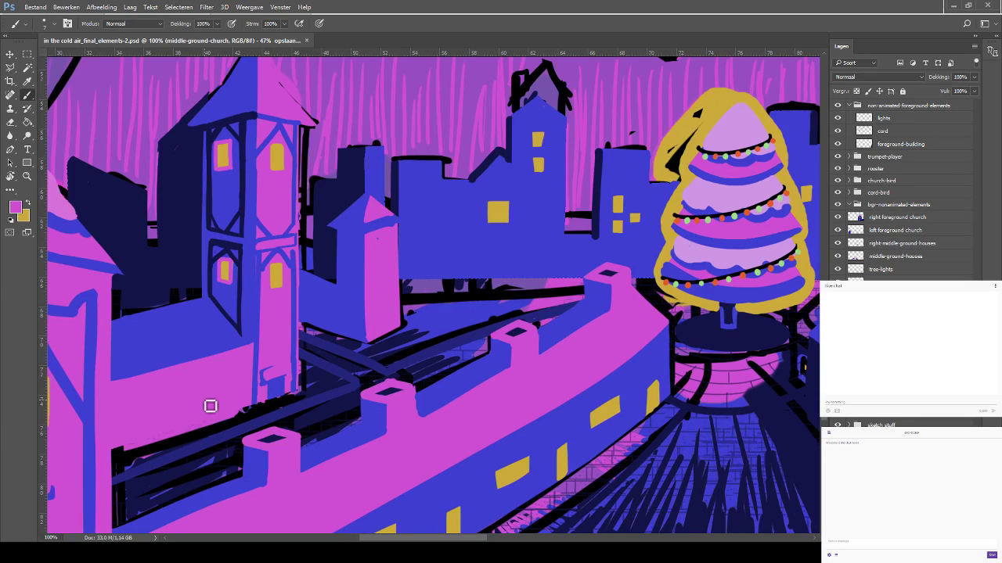
pyautogui.hscroll(5, 205, 313)
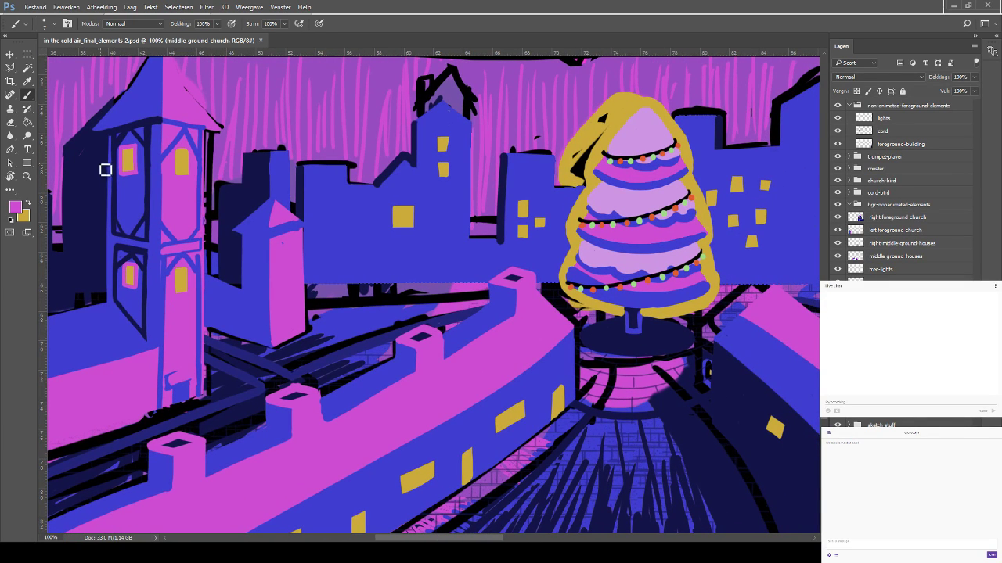
pyautogui.click(10, 53)
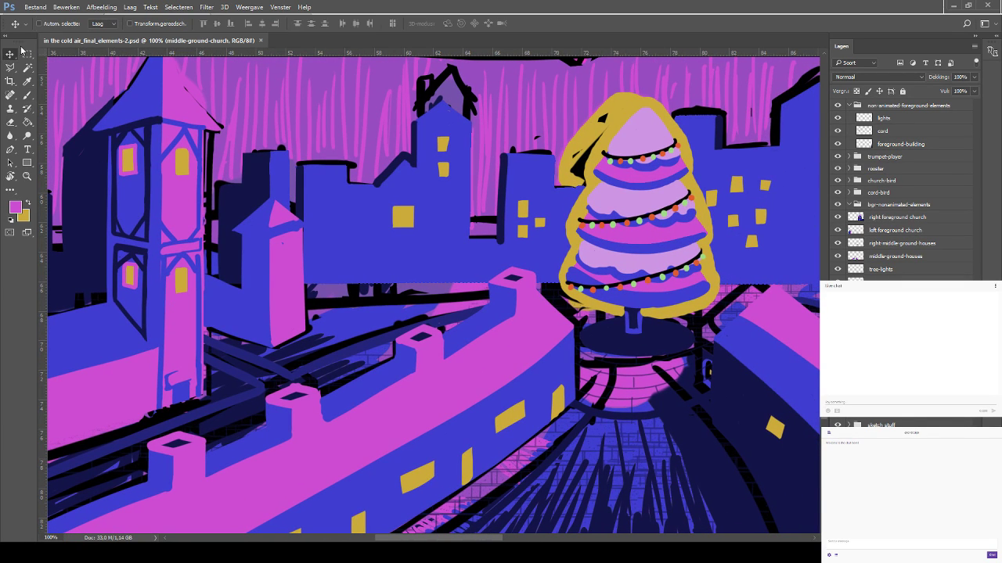
pyautogui.moveTo(246, 237); pyautogui.dragTo(331, 159)
pyautogui.hotkey('ctrl', 'z')
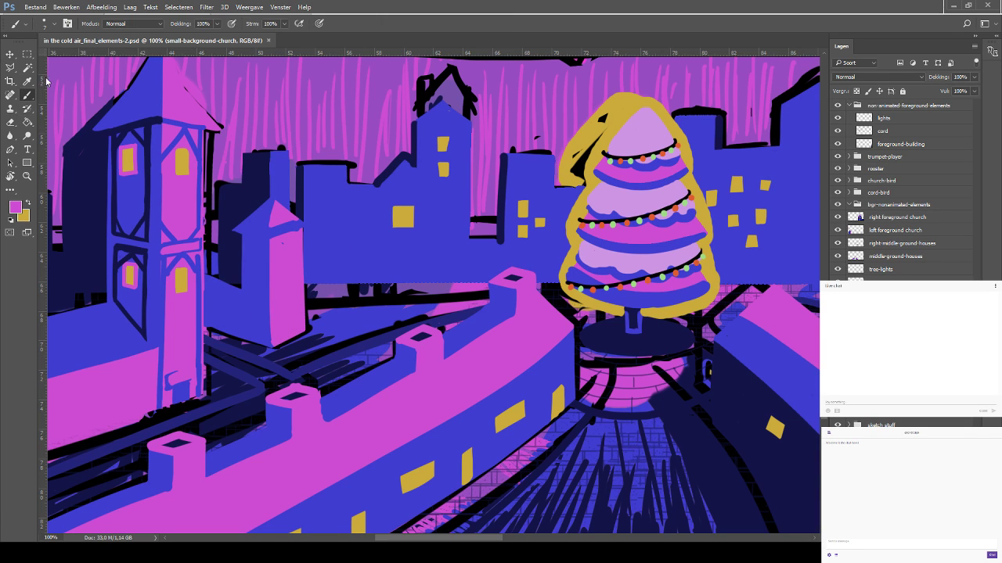
pyautogui.press('e')
pyautogui.moveTo(225, 225)
pyautogui.mouseDown()
pyautogui.moveTo(254, 187)
pyautogui.moveTo(263, 199)
pyautogui.moveTo(269, 187)
pyautogui.moveTo(235, 224)
pyautogui.moveTo(268, 178)
pyautogui.mouseUp()
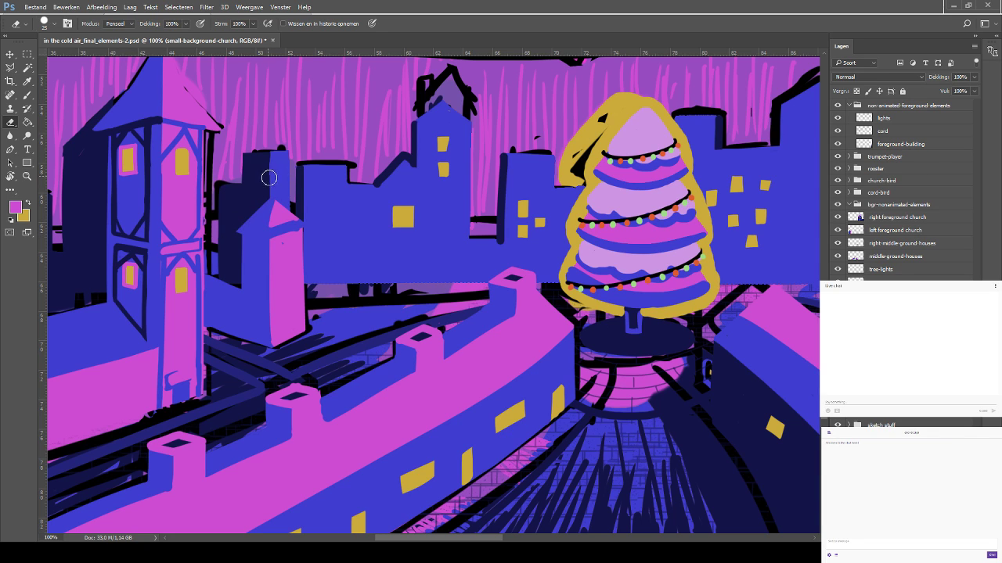
# Sample the building blue and toggle the sketch and middle-ground-houses layers to compare the buildings around the small church
pyautogui.click(28, 95)
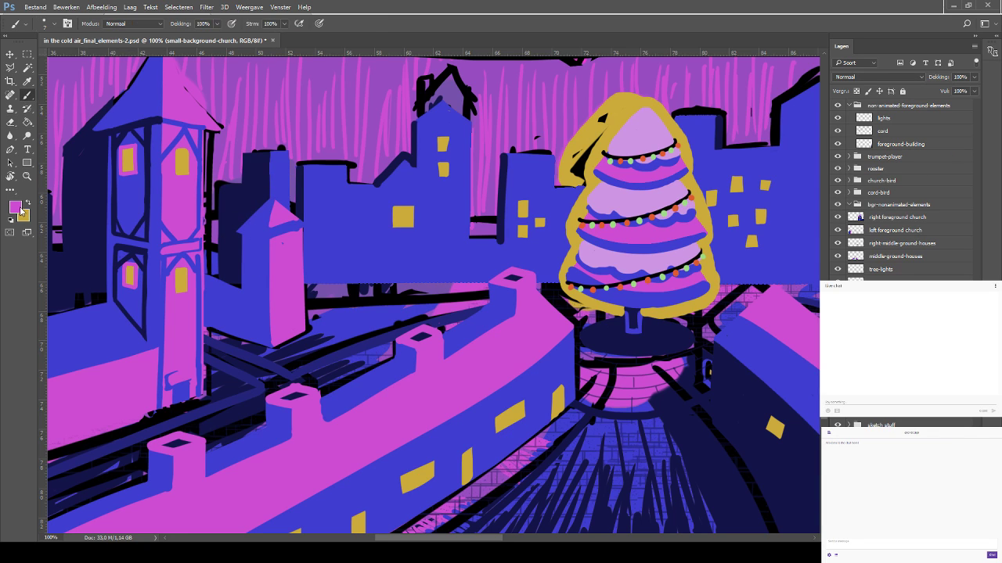
pyautogui.press('i')
pyautogui.click(551, 227)
pyautogui.press('b')
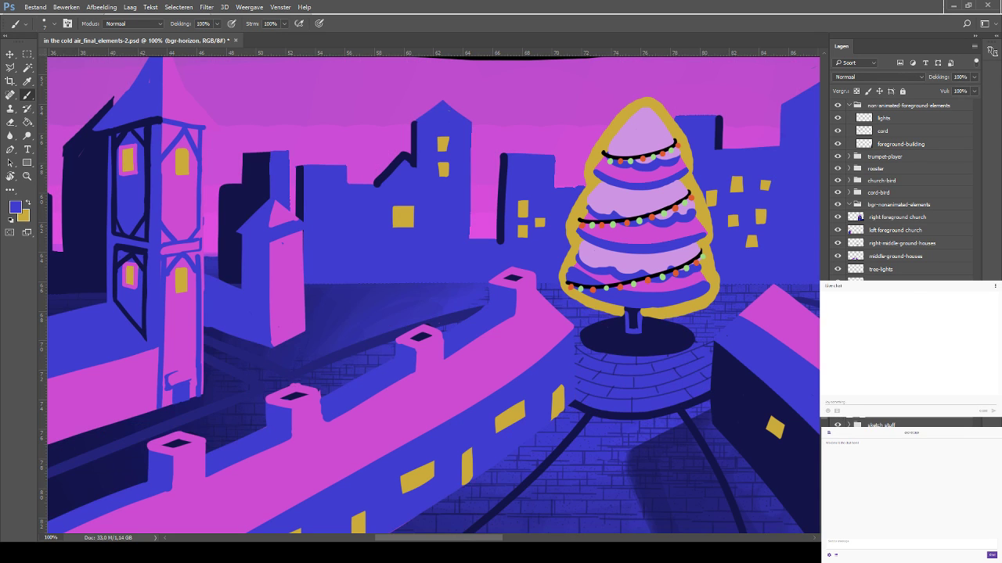
pyautogui.click(839, 413)
pyautogui.click(838, 413)
pyautogui.click(851, 258)
pyautogui.click(838, 256)
pyautogui.click(838, 256)
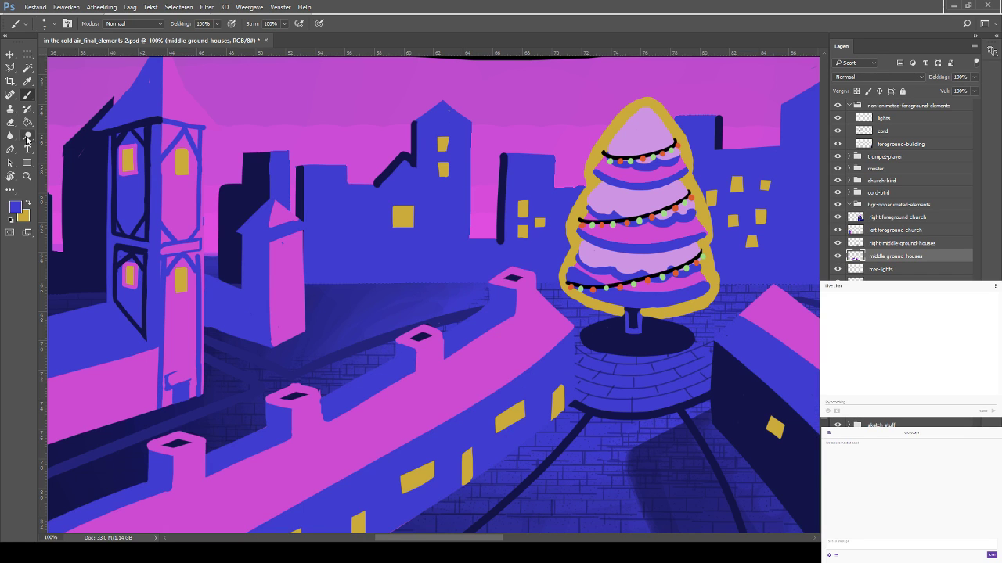
# Hide the bgr buildings, reselect the small-background-church layer, and show the sketch again
pyautogui.click(10, 54)
pyautogui.click(557, 91)
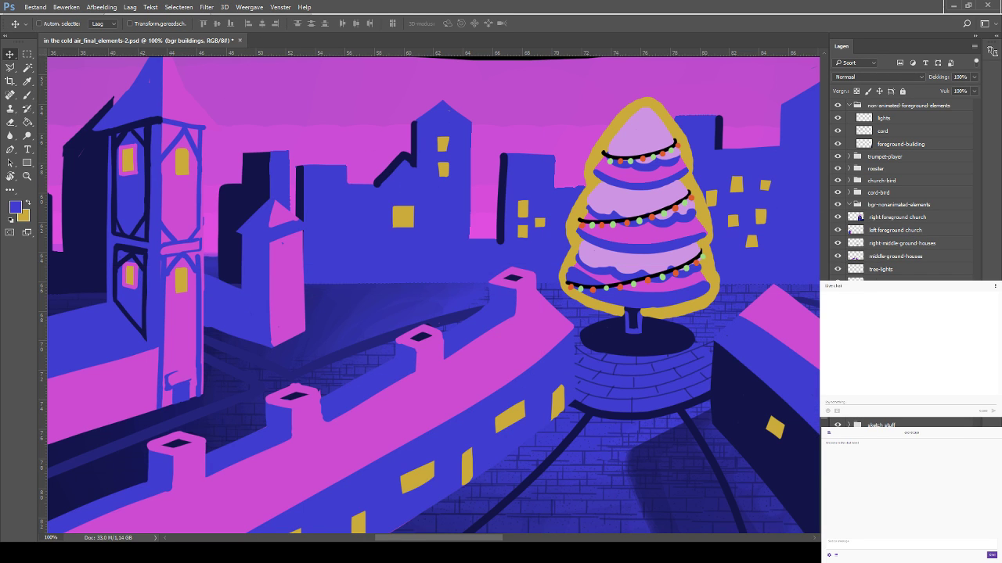
pyautogui.click(837, 321)
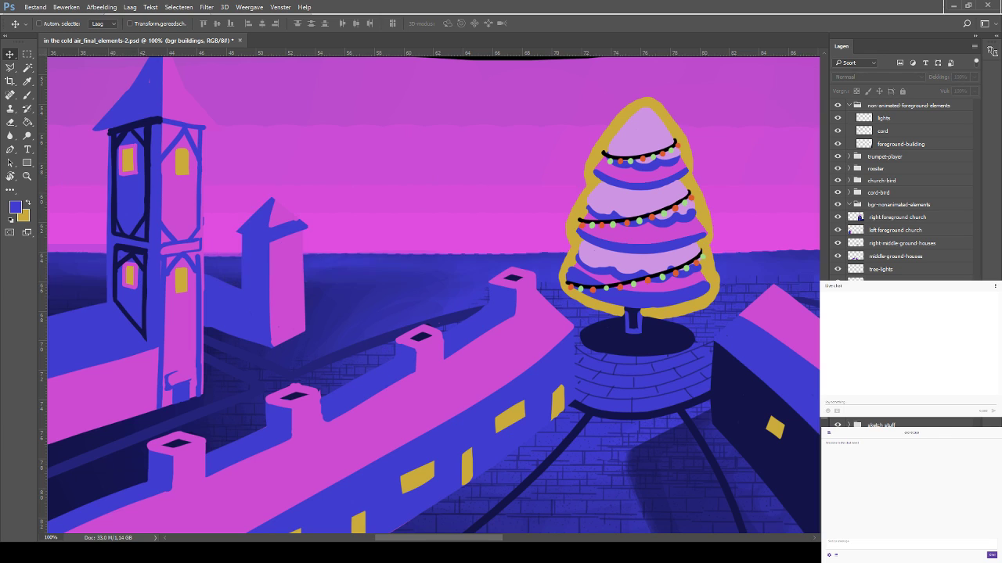
pyautogui.click(279, 261)
pyautogui.click(838, 420)
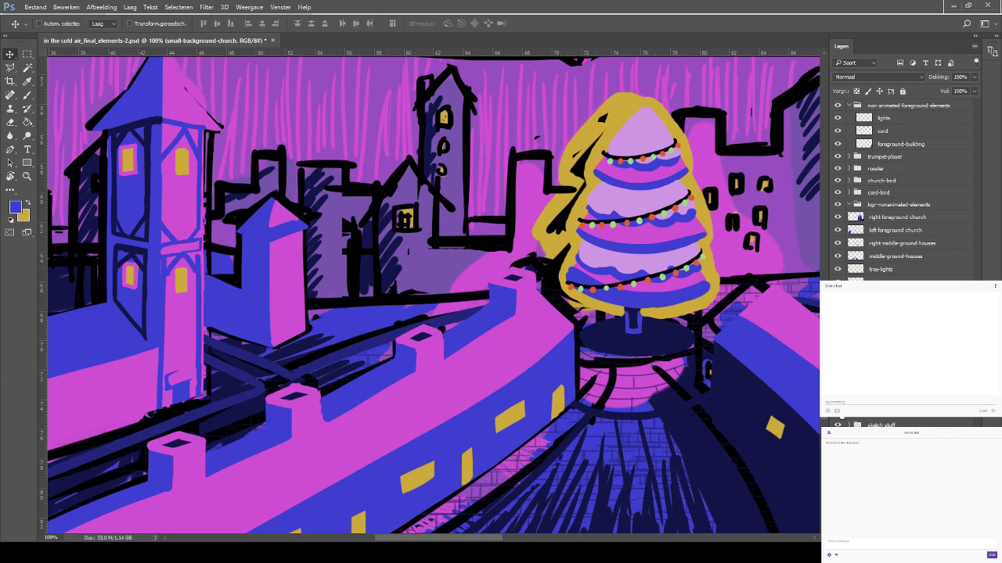
# Try repositioning the small background church and lower its layer opacity to 59% to compare it with the sketch
pyautogui.moveTo(308, 249); pyautogui.dragTo(368, 227)
pyautogui.hotkey('ctrl', 'z')
pyautogui.press('4')
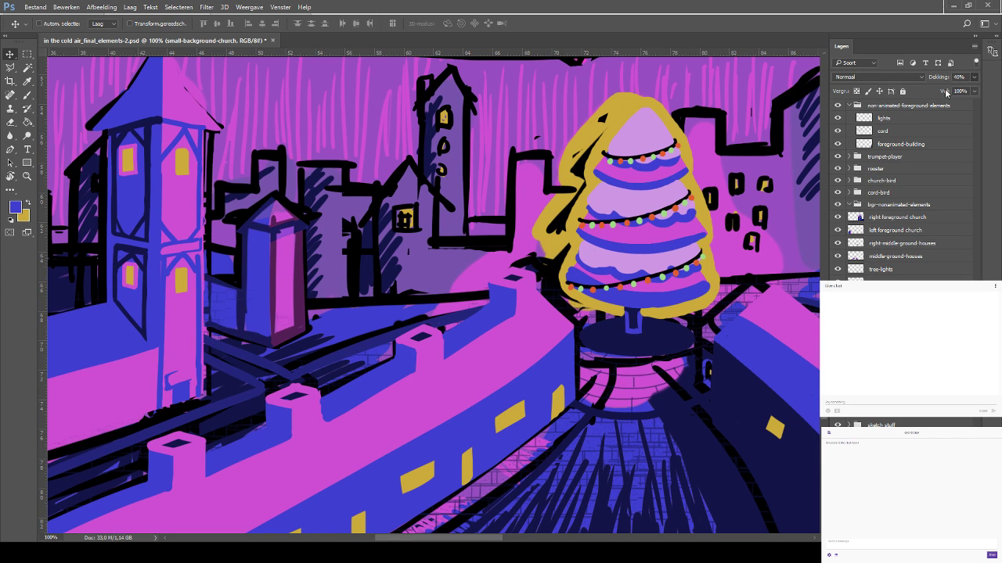
pyautogui.press('5')
pyautogui.press('9')
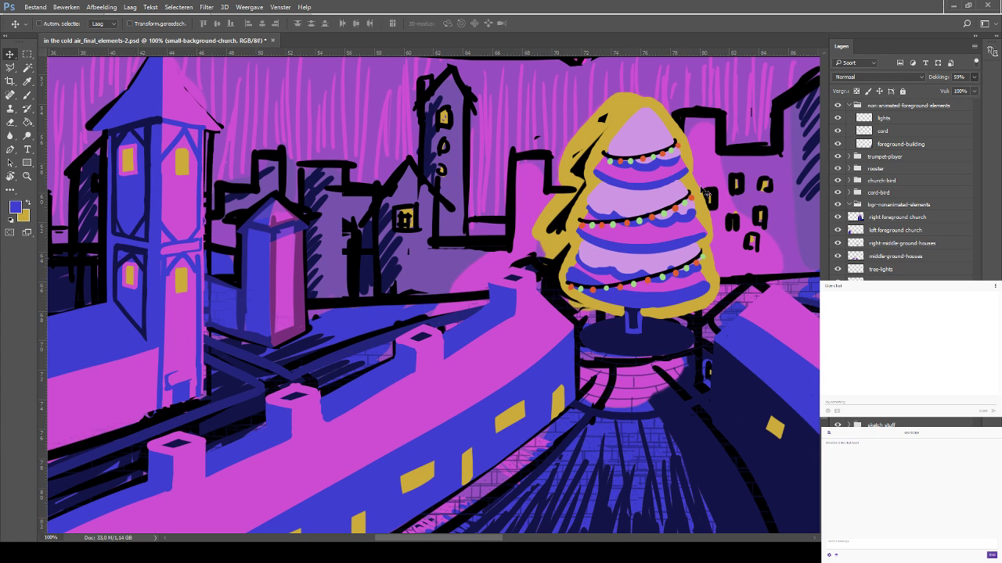
pyautogui.click(27, 95)
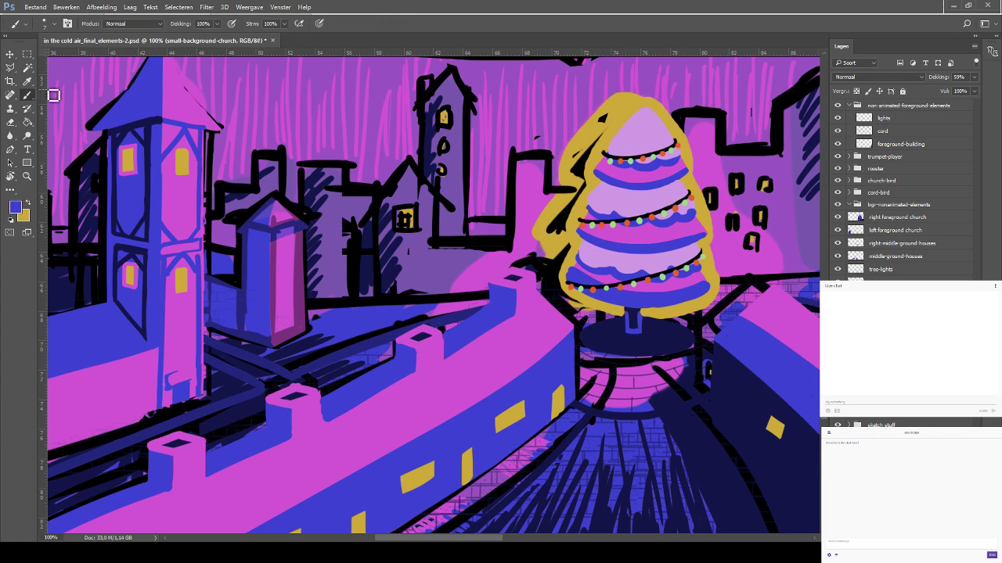
pyautogui.press('i')
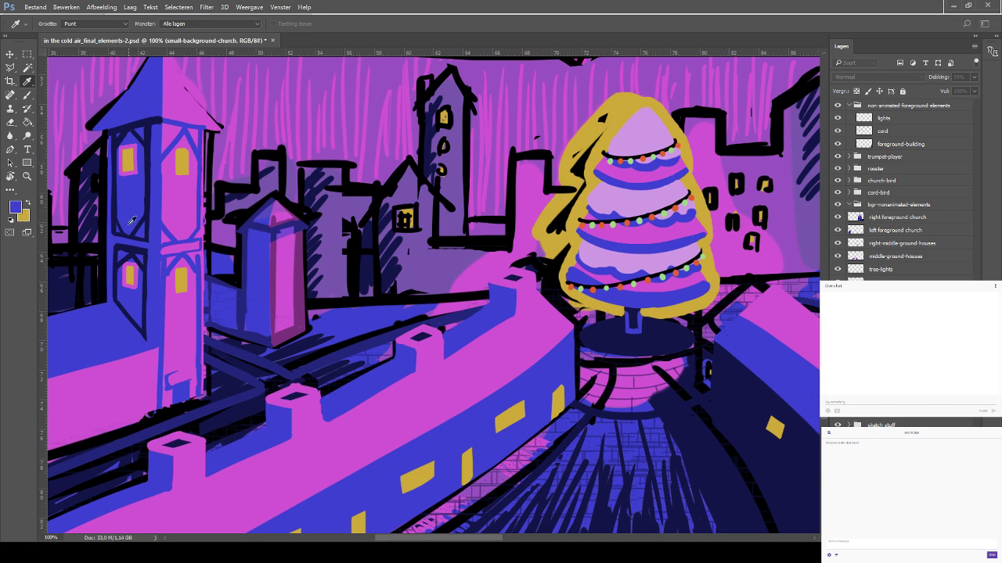
pyautogui.press('b')
pyautogui.press('d')
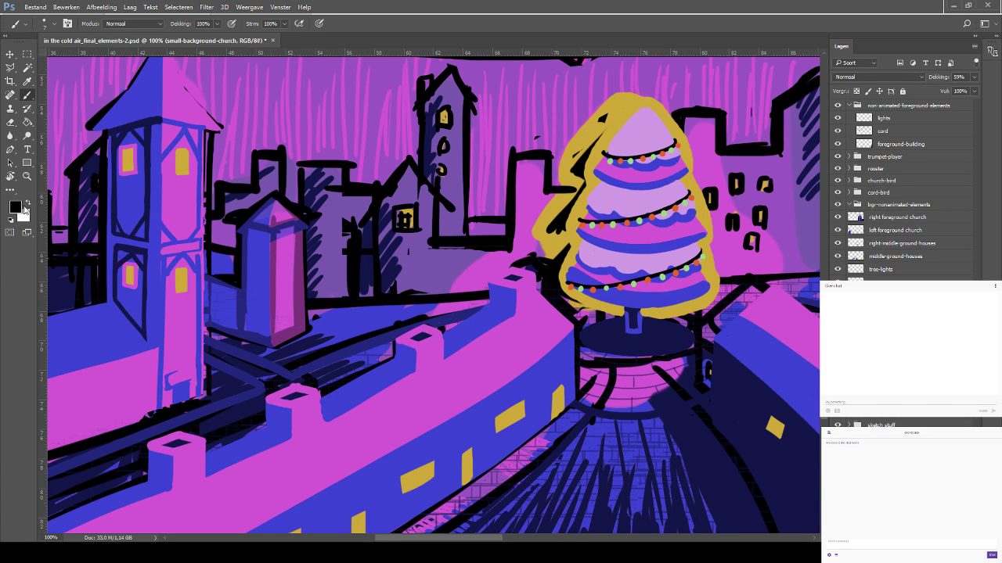
pyautogui.click(12, 234)
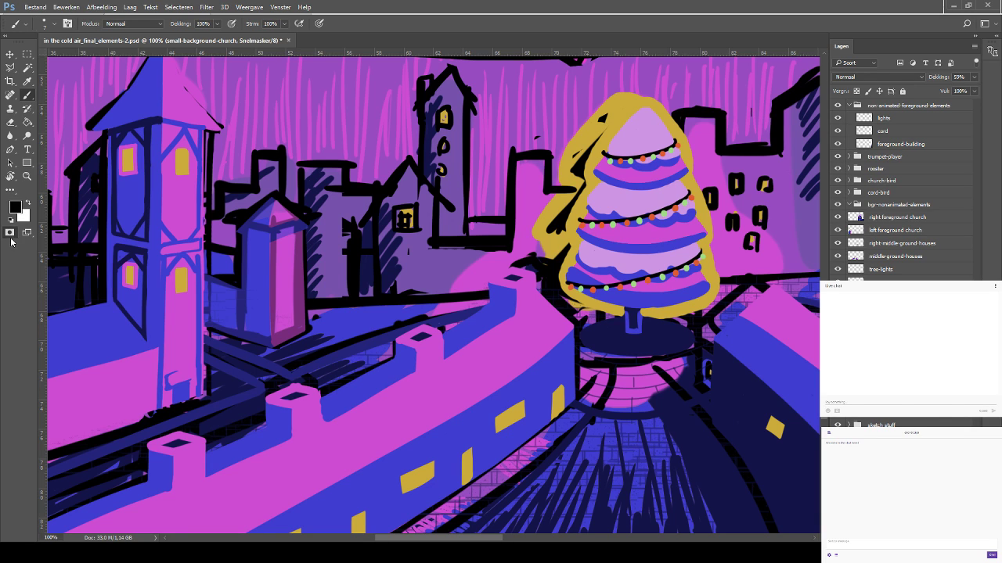
pyautogui.click(13, 233)
# Restore the small background church layer to 100% opacity and paint its nave roof in the sampled pink
pyautogui.press('i')
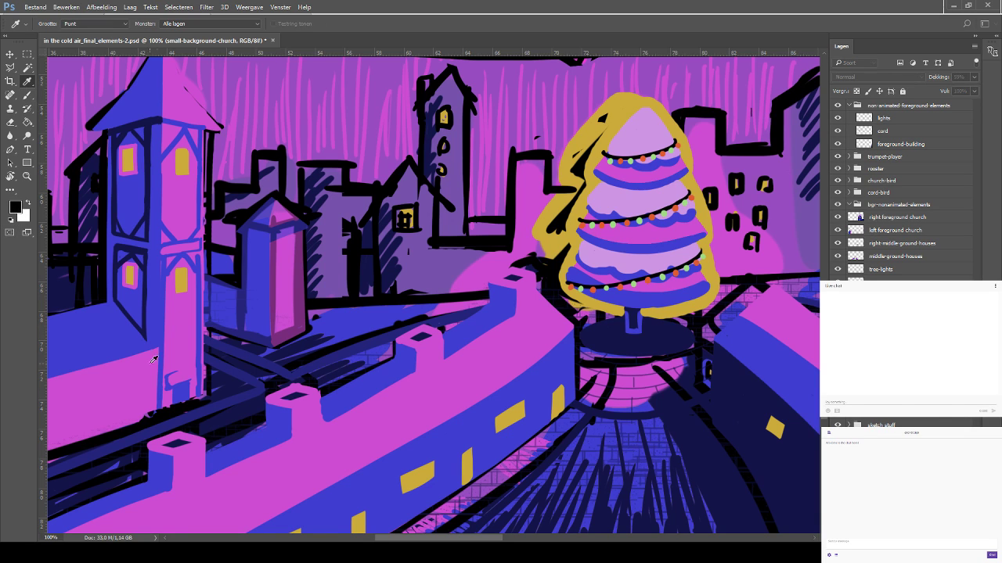
pyautogui.click(519, 218)
pyautogui.press('b')
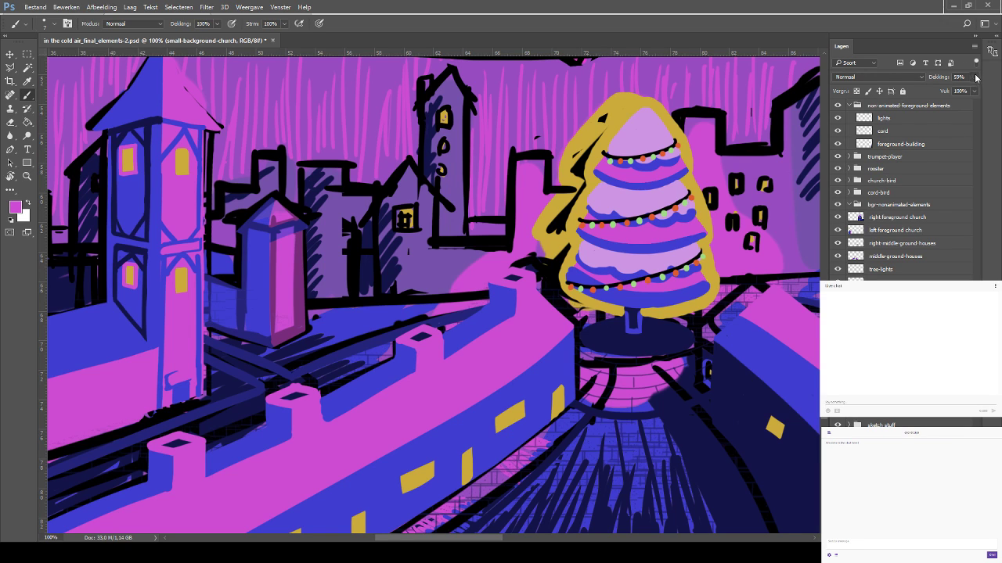
pyautogui.moveTo(959, 92); pyautogui.dragTo(983, 88)
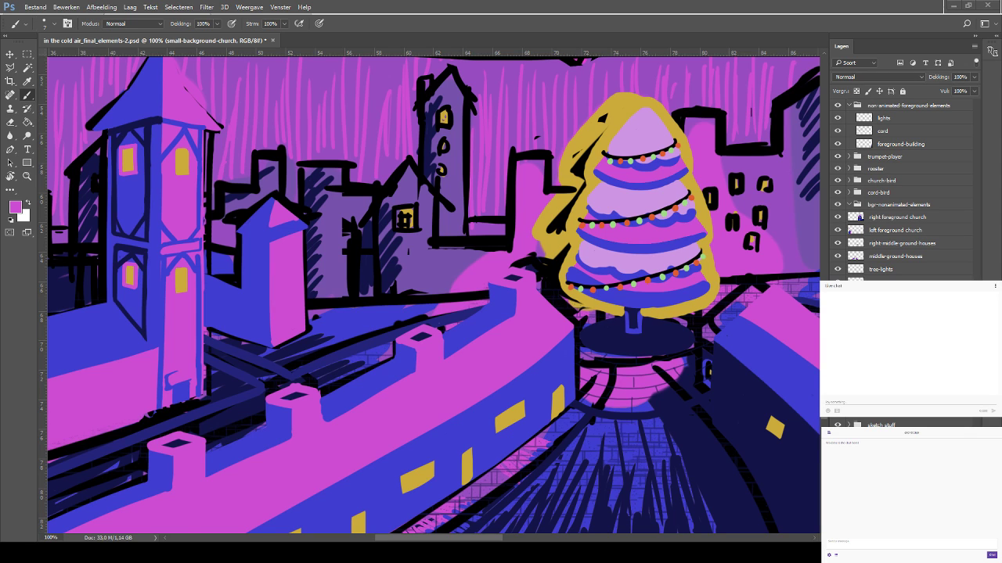
pyautogui.moveTo(204, 277)
pyautogui.mouseDown()
pyautogui.moveTo(245, 292)
pyautogui.moveTo(196, 282)
pyautogui.moveTo(249, 292)
pyautogui.moveTo(196, 276)
pyautogui.moveTo(252, 298)
pyautogui.moveTo(202, 284)
pyautogui.moveTo(249, 297)
pyautogui.moveTo(197, 170)
pyautogui.moveTo(210, 286)
pyautogui.moveTo(251, 284)
pyautogui.moveTo(202, 288)
pyautogui.moveTo(251, 297)
pyautogui.moveTo(197, 277)
pyautogui.moveTo(250, 293)
pyautogui.moveTo(214, 279)
pyautogui.moveTo(246, 273)
pyautogui.moveTo(203, 254)
pyautogui.moveTo(241, 264)
pyautogui.mouseUp()
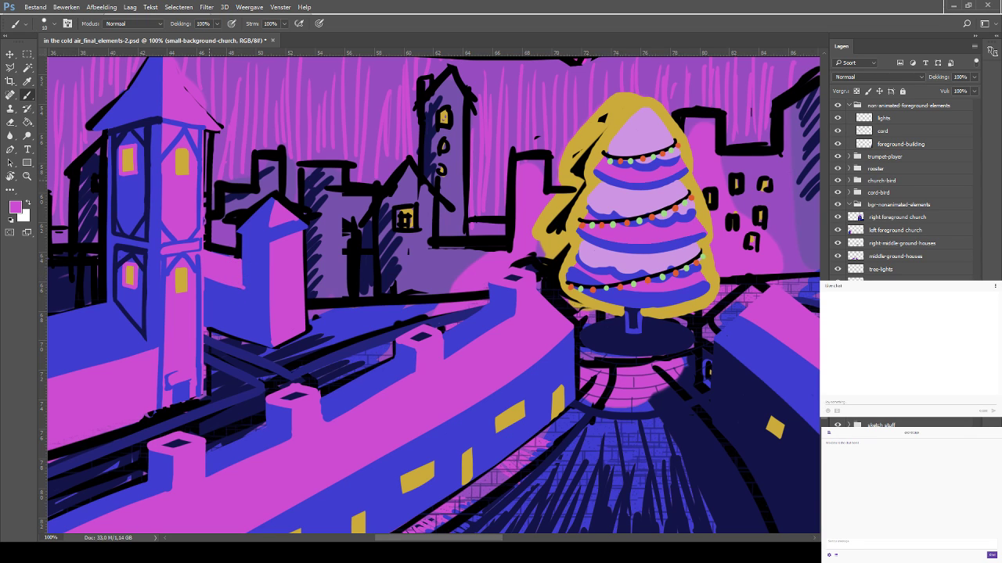
pyautogui.click(10, 54)
pyautogui.moveTo(276, 285); pyautogui.dragTo(335, 293)
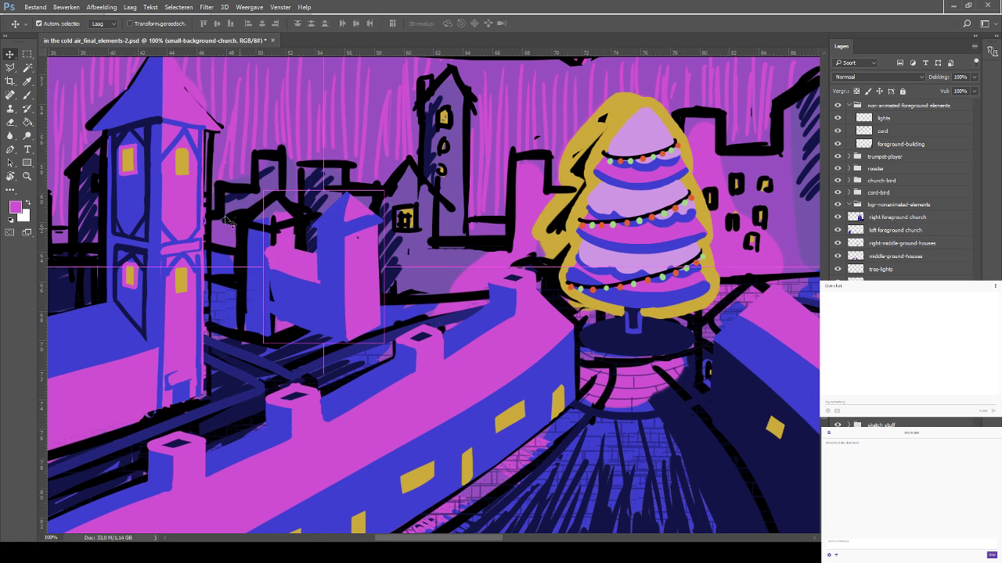
pyautogui.hotkey('ctrl', 'z')
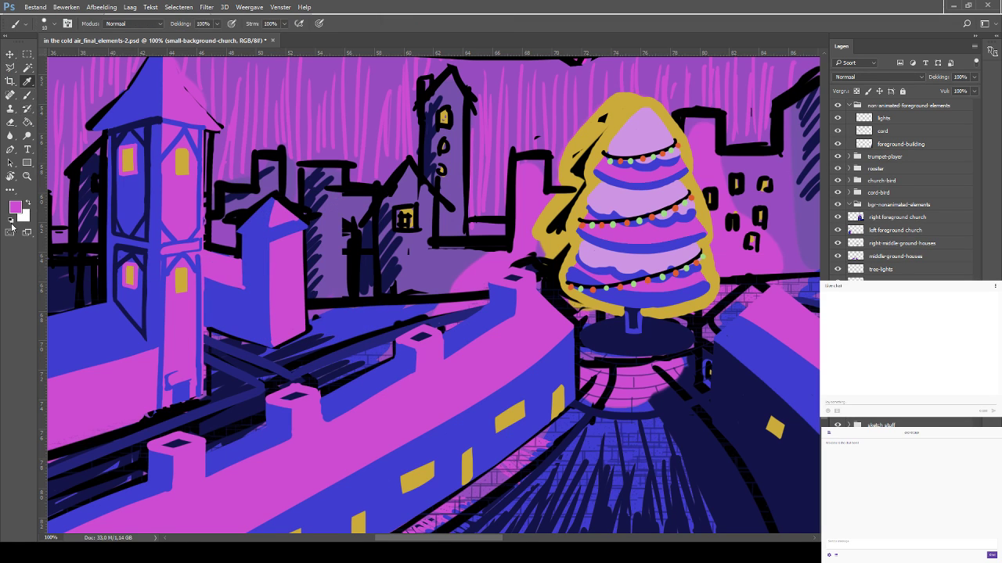
# Touch up the small church's tower roof slope in the sampled blue and save the document
pyautogui.click(27, 80)
pyautogui.click(552, 236)
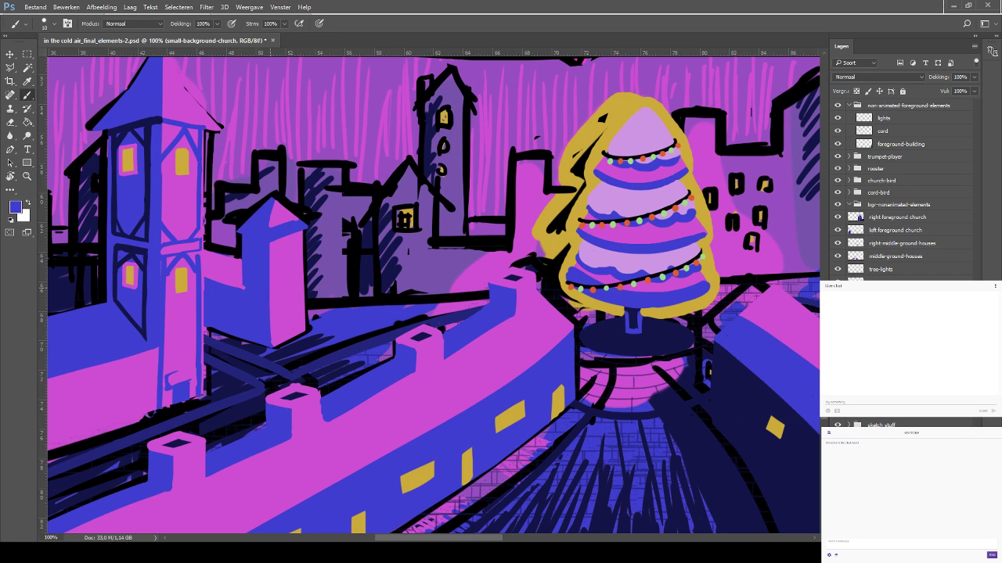
pyautogui.moveTo(241, 243)
pyautogui.mouseDown()
pyautogui.moveTo(252, 312)
pyautogui.moveTo(241, 237)
pyautogui.moveTo(255, 242)
pyautogui.moveTo(238, 236)
pyautogui.moveTo(273, 206)
pyautogui.mouseUp()
pyautogui.hotkey('ctrl', 'z')
pyautogui.hotkey('ctrl', 's')
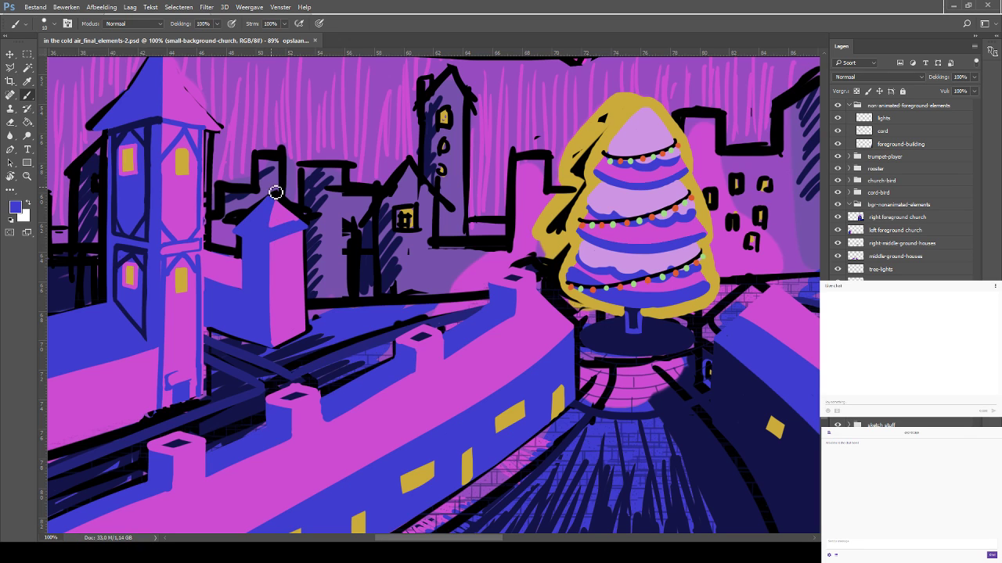
# Paint thin blue timber beams under the eave and across the foot of the small church tower's pink wall
pyautogui.press('i')
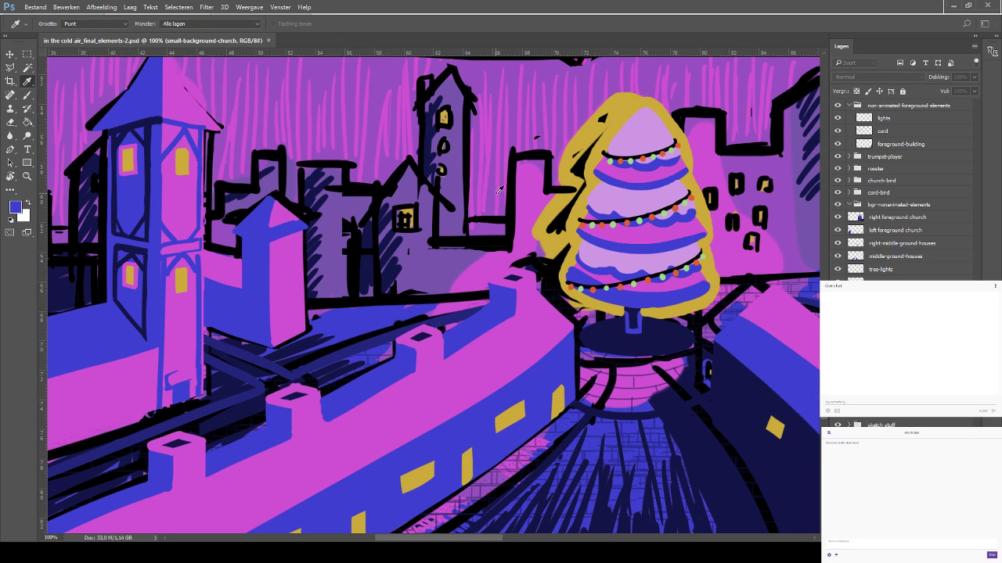
pyautogui.press('b')
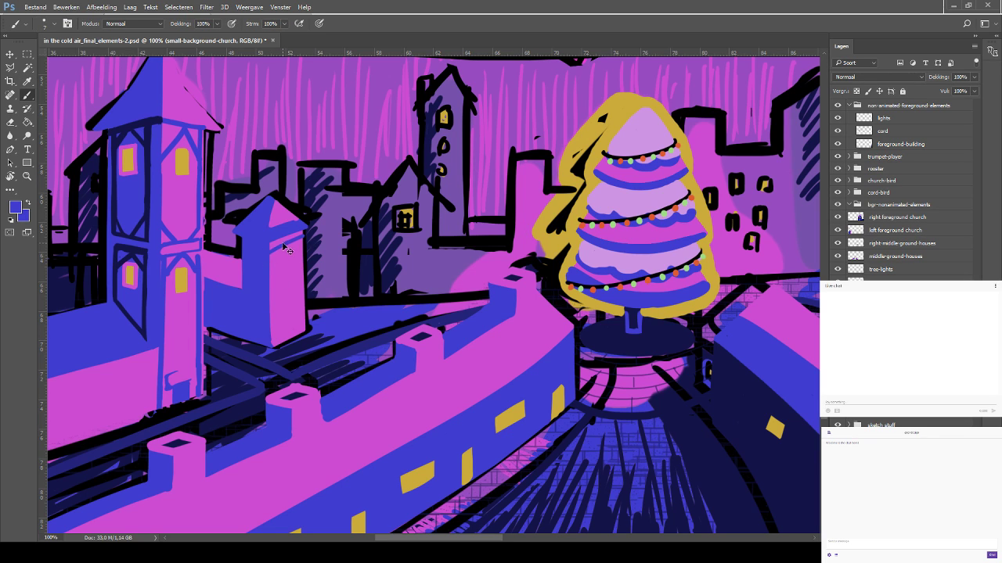
pyautogui.moveTo(287, 245)
pyautogui.mouseDown()
pyautogui.moveTo(273, 269)
pyautogui.moveTo(293, 244)
pyautogui.moveTo(309, 253)
pyautogui.mouseUp()
pyautogui.moveTo(277, 331)
pyautogui.mouseDown()
pyautogui.moveTo(286, 324)
pyautogui.moveTo(271, 317)
pyautogui.mouseUp()
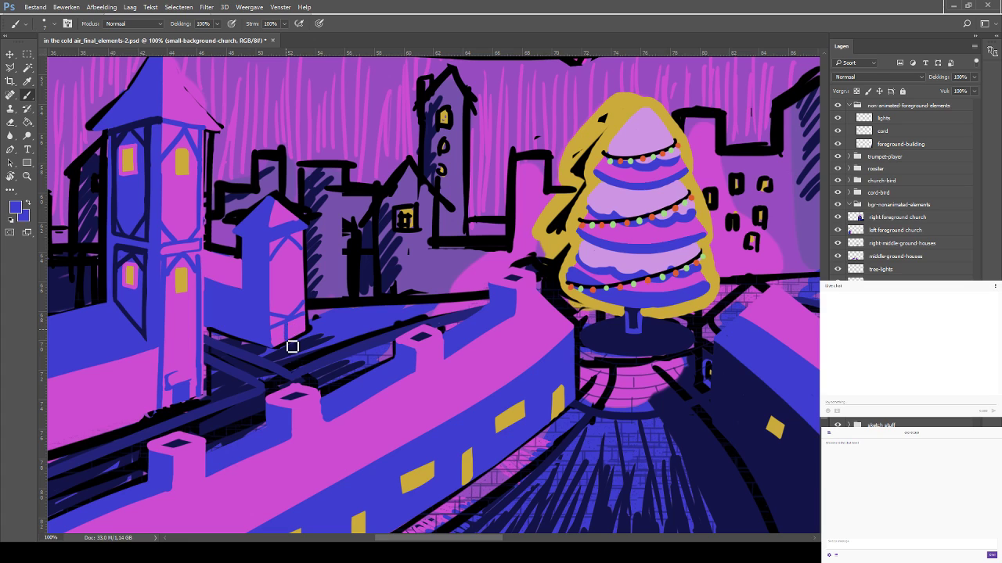
pyautogui.moveTo(292, 329)
pyautogui.mouseDown()
pyautogui.moveTo(292, 343)
pyautogui.moveTo(300, 329)
pyautogui.mouseUp()
# Trim the small tower's lower beams with sampled pink and erase along the outer edge of its base
pyautogui.press('i')
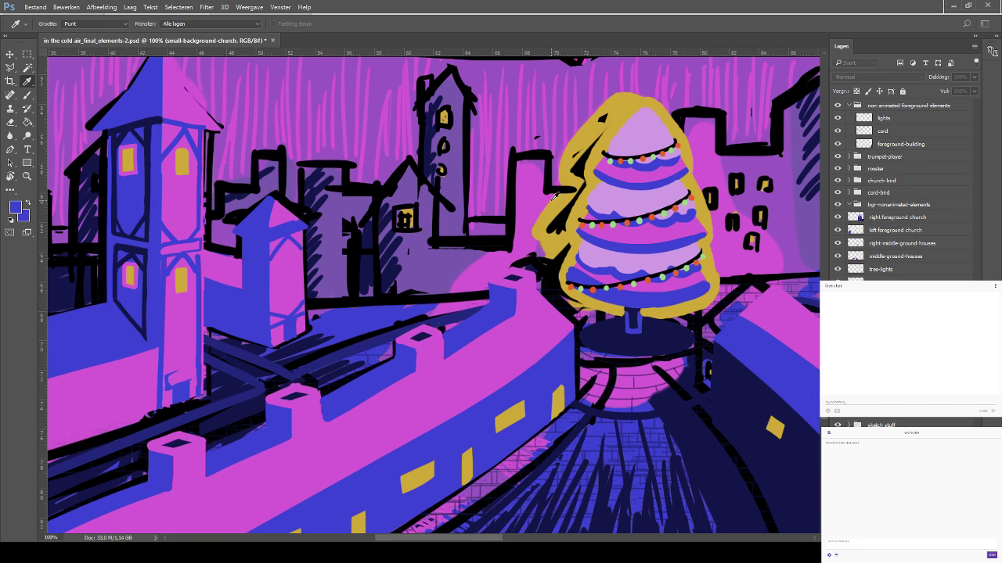
pyautogui.click(541, 245)
pyautogui.press('b')
pyautogui.moveTo(304, 330); pyautogui.dragTo(304, 340)
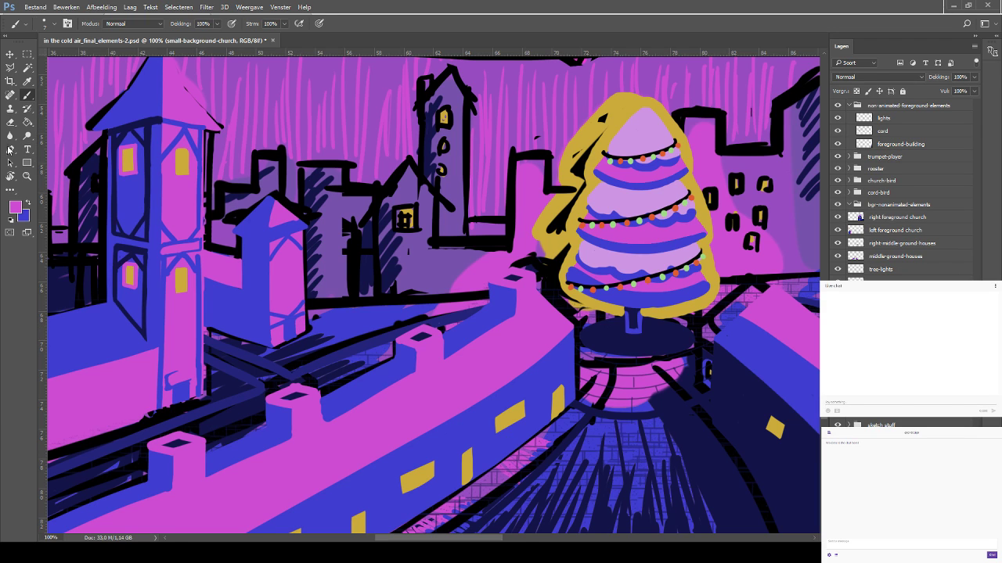
pyautogui.click(10, 122)
pyautogui.moveTo(288, 352)
pyautogui.mouseDown()
pyautogui.moveTo(307, 337)
pyautogui.moveTo(275, 356)
pyautogui.moveTo(330, 328)
pyautogui.moveTo(321, 330)
pyautogui.moveTo(313, 307)
pyautogui.mouseUp()
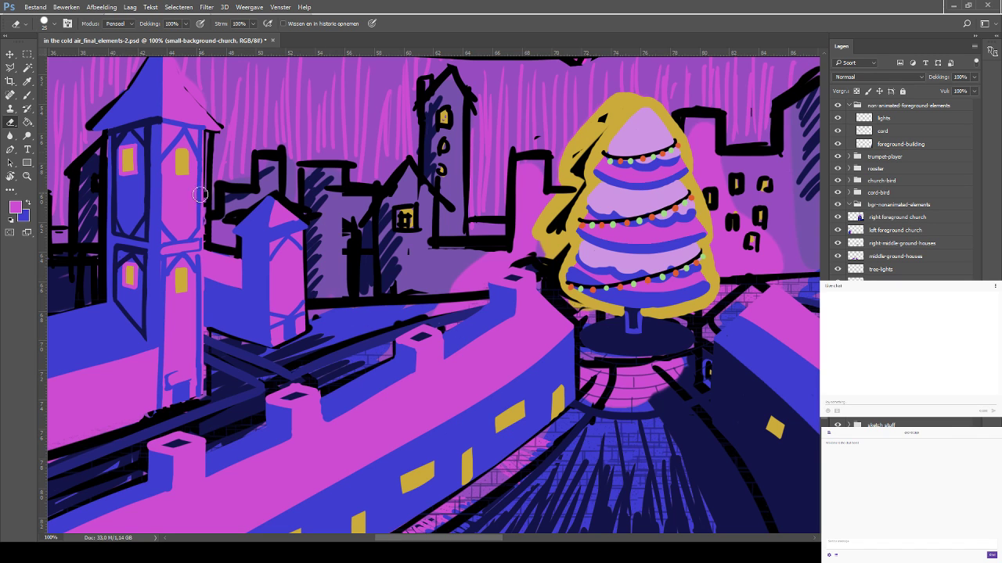
pyautogui.click(27, 81)
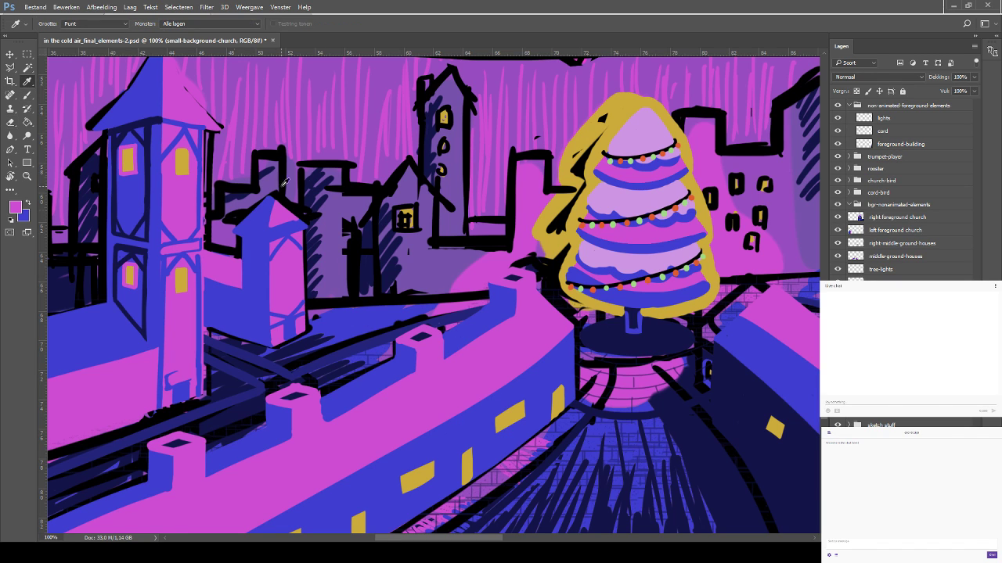
pyautogui.click(28, 95)
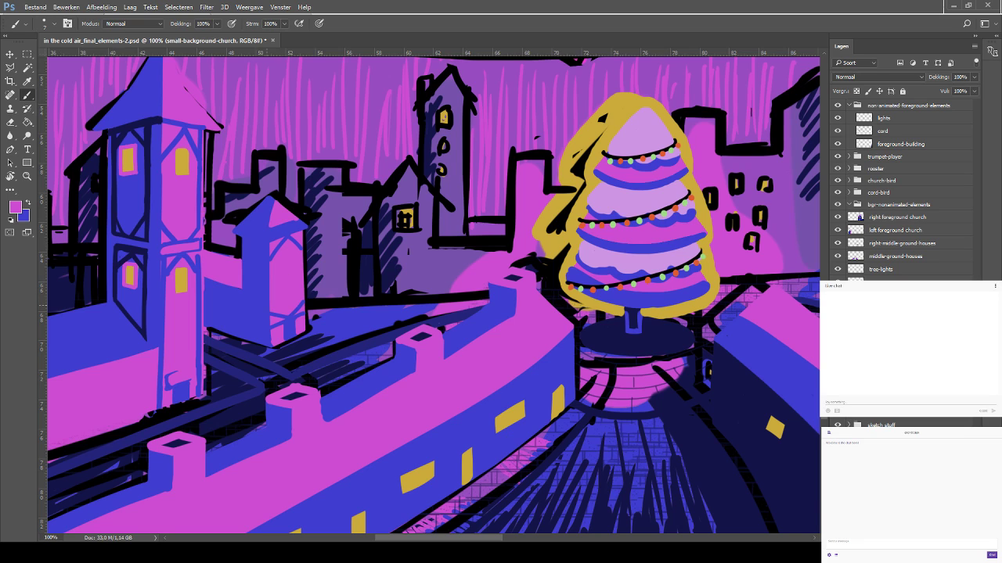
pyautogui.moveTo(291, 320); pyautogui.dragTo(298, 314)
# Sample the tree glow's yellow and outline an arched window on the small church tower's pink wall
pyautogui.click(27, 82)
pyautogui.click(549, 239)
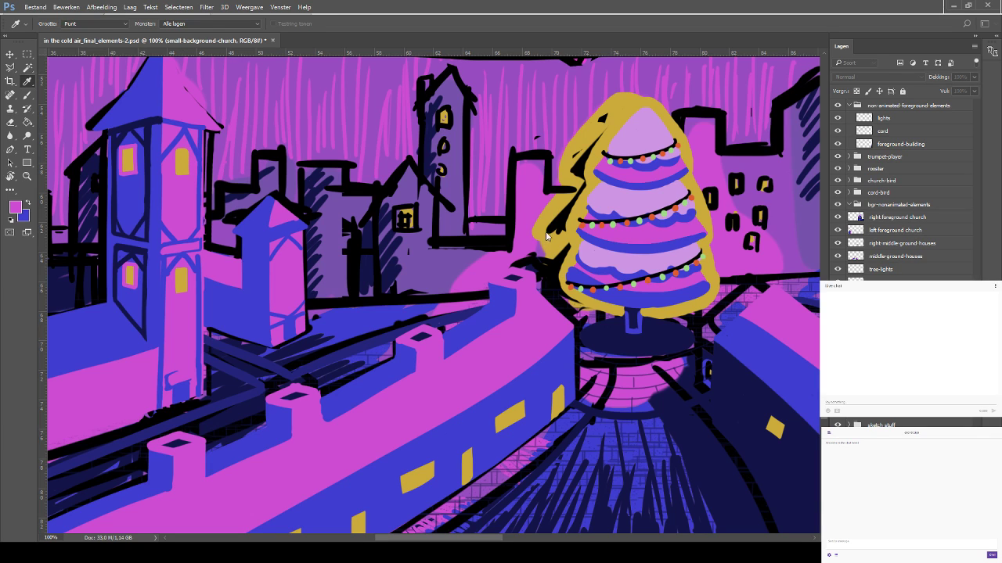
pyautogui.press('b')
pyautogui.moveTo(282, 252); pyautogui.dragTo(283, 264)
pyautogui.hotkey('ctrl', 'z')
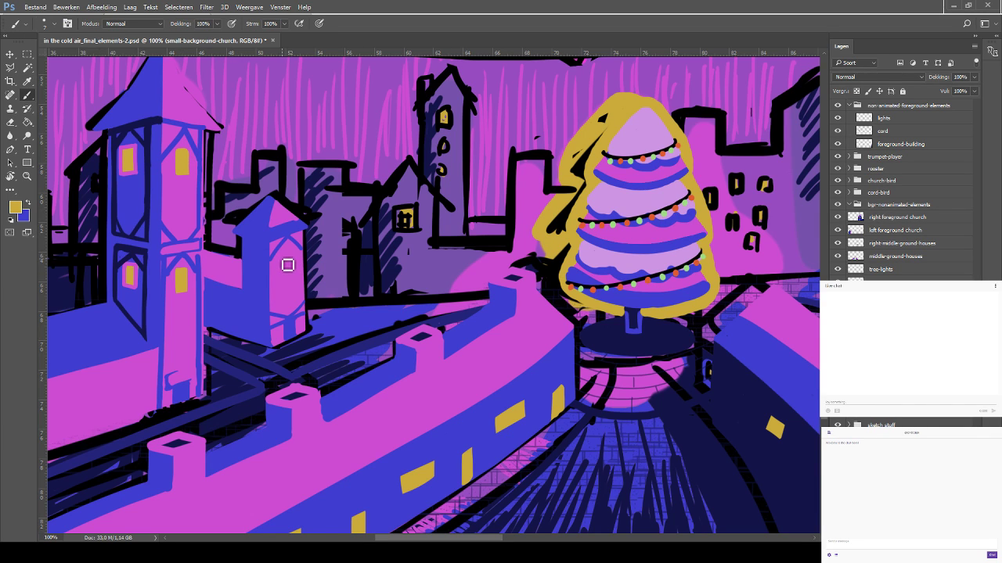
pyautogui.hotkey('ctrl', 'z')
pyautogui.moveTo(283, 258); pyautogui.dragTo(294, 271)
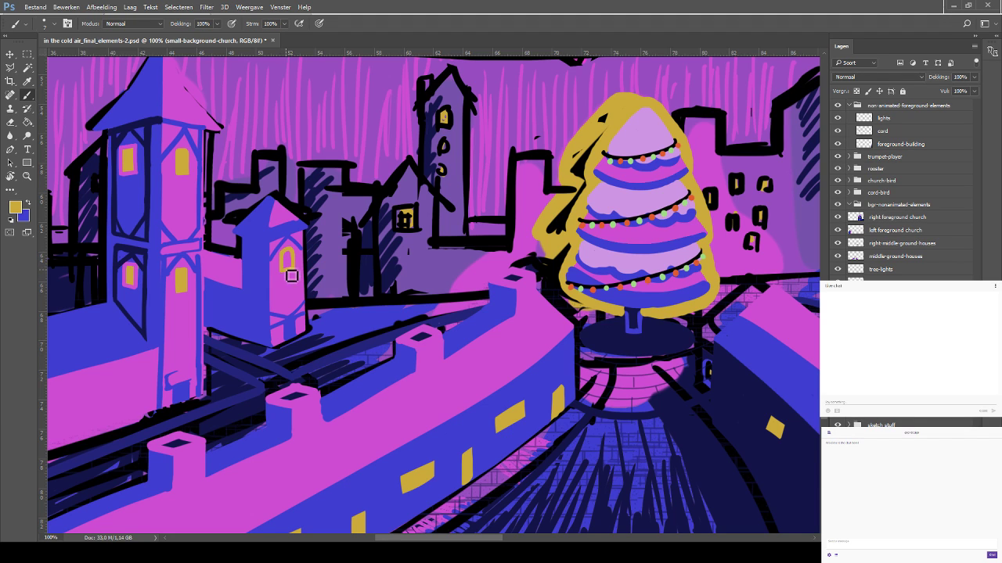
# Fill the small tower's arched window in yellow, trim its edges with sampled pink, and save the document
pyautogui.press('x')
pyautogui.press('i')
pyautogui.click(287, 286)
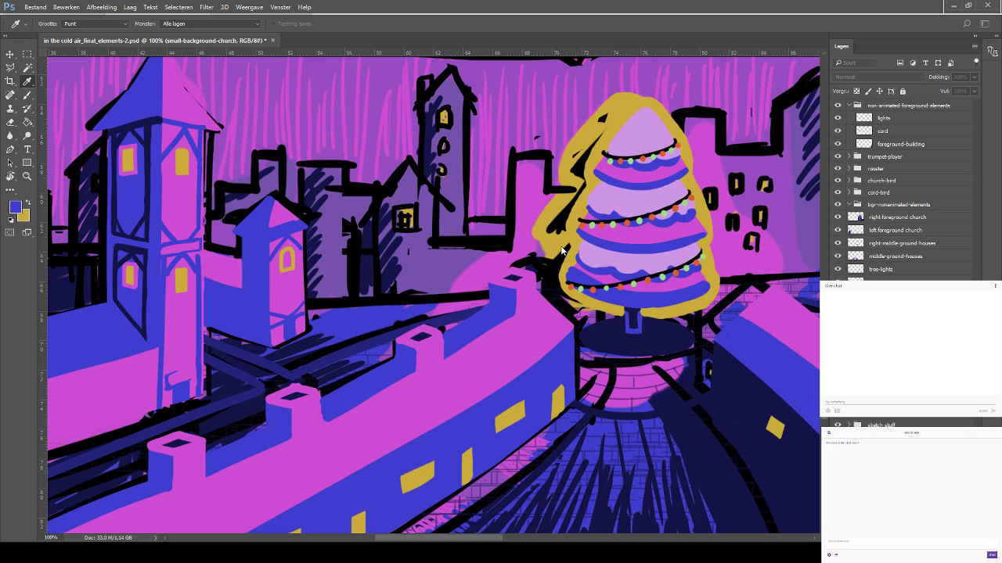
pyautogui.press('b')
pyautogui.press('x')
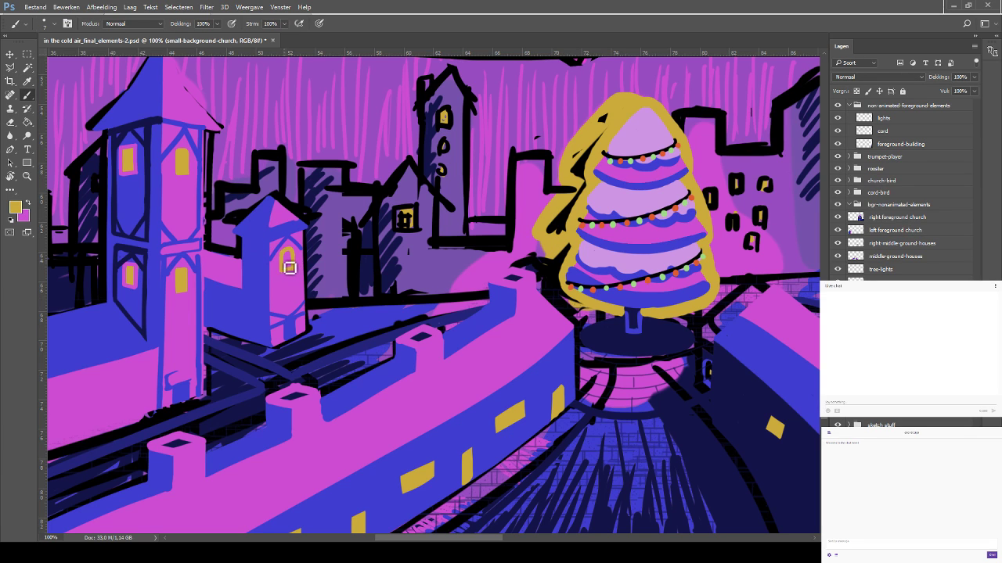
pyautogui.press('x')
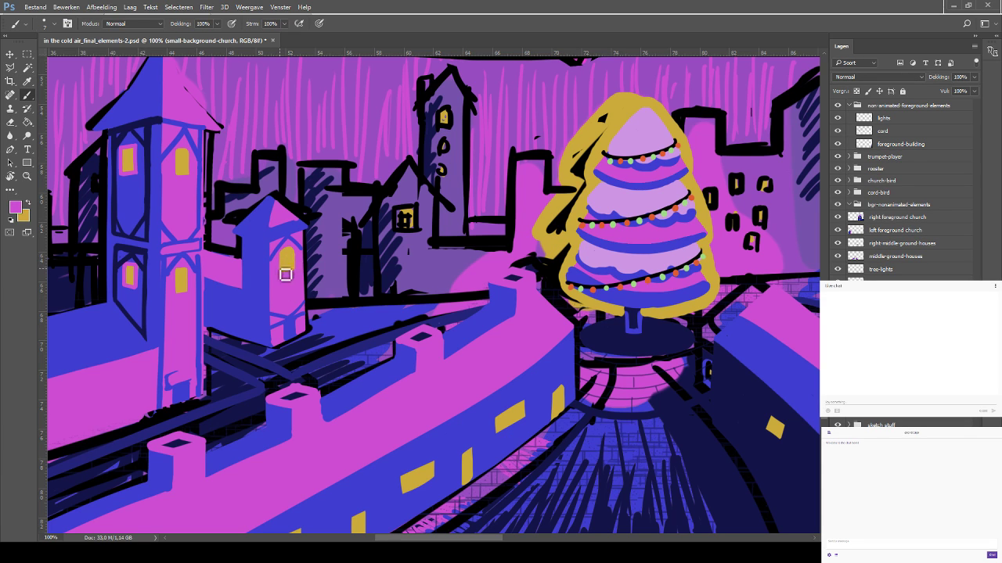
pyautogui.moveTo(285, 262)
pyautogui.mouseDown()
pyautogui.moveTo(283, 279)
pyautogui.moveTo(290, 257)
pyautogui.moveTo(302, 257)
pyautogui.moveTo(302, 275)
pyautogui.moveTo(286, 280)
pyautogui.moveTo(298, 281)
pyautogui.mouseUp()
pyautogui.hotkey('ctrl', 's')
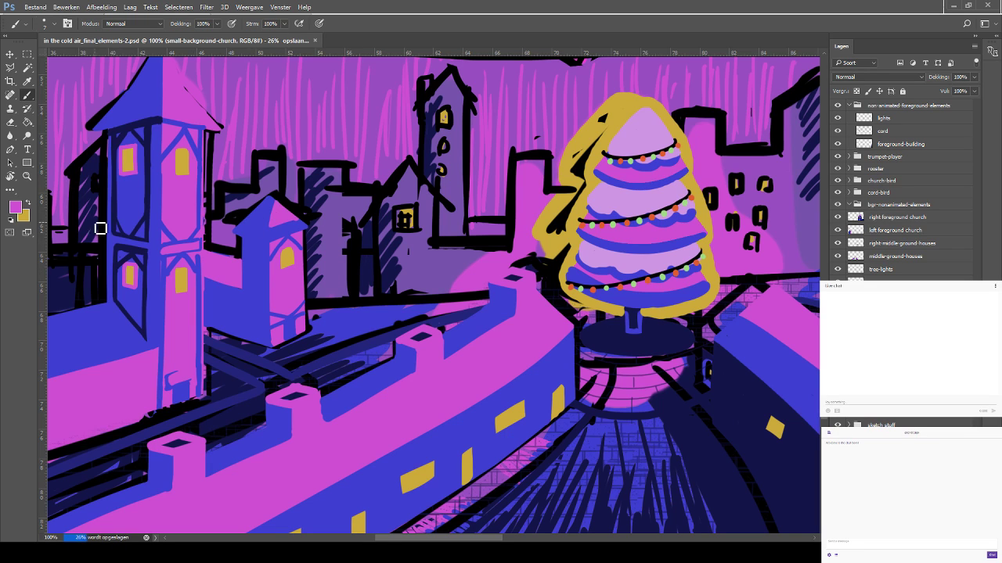
# Paint two yellow arched windows on the blue side wall of the small church's nave
pyautogui.click(28, 204)
pyautogui.moveTo(213, 291); pyautogui.dragTo(212, 305)
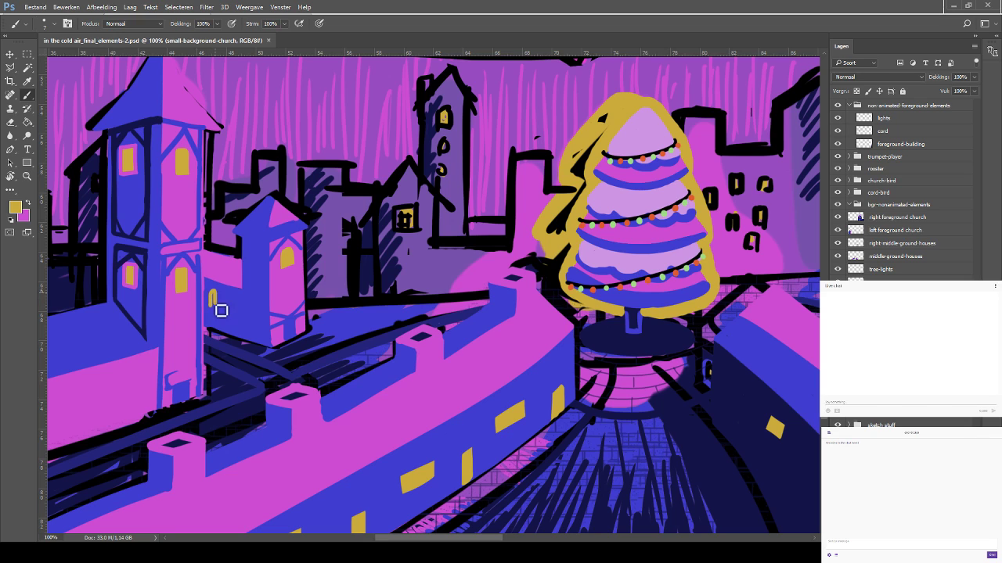
pyautogui.hotkey('ctrl', 'z')
pyautogui.hotkey('ctrl', 'z')
pyautogui.hotkey('ctrl', 'z')
pyautogui.moveTo(230, 282); pyautogui.dragTo(274, 279)
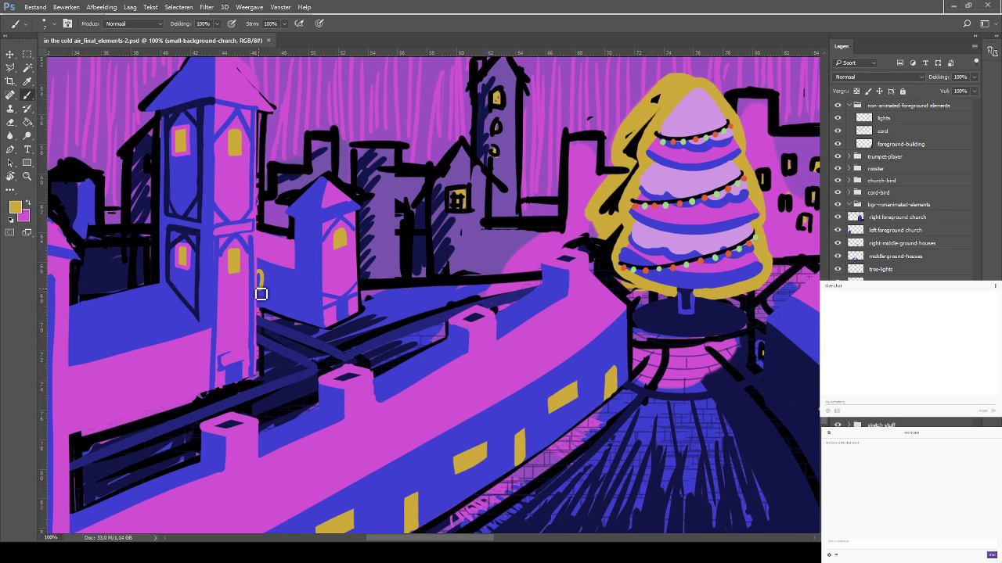
pyautogui.moveTo(260, 274); pyautogui.dragTo(264, 284)
pyautogui.moveTo(274, 288)
pyautogui.mouseDown()
pyautogui.moveTo(274, 275)
pyautogui.moveTo(280, 287)
pyautogui.mouseUp()
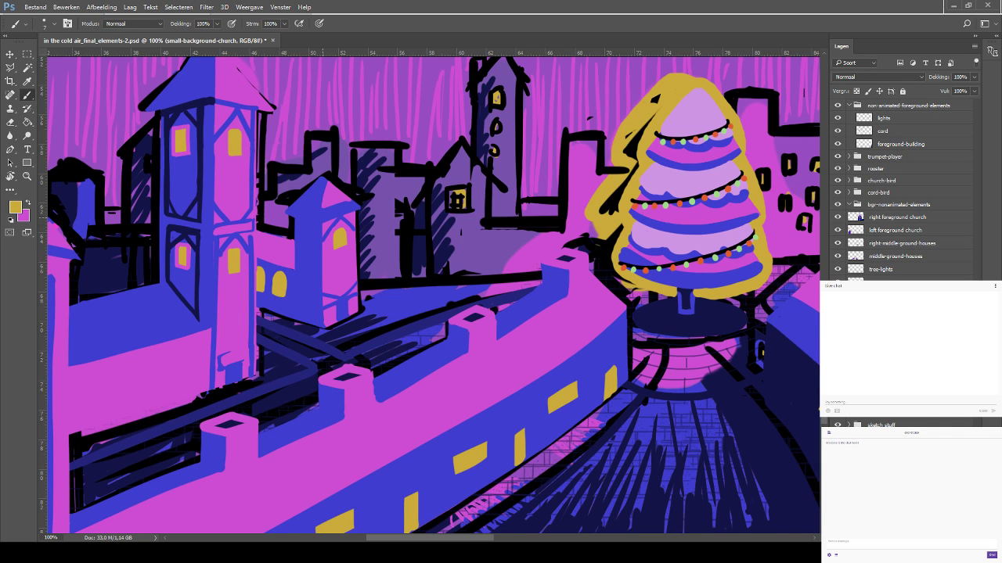
# Clean up around the nave windows in the sampled wall blue and save the document
pyautogui.press('x')
pyautogui.click(27, 81)
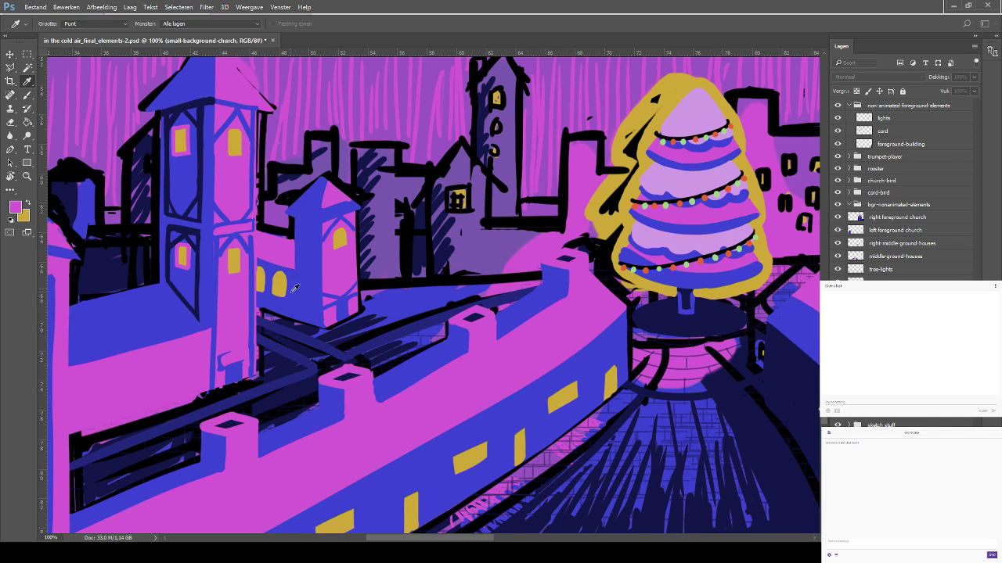
pyautogui.keyDown('alt'); pyautogui.click(251, 224); pyautogui.keyUp('alt')
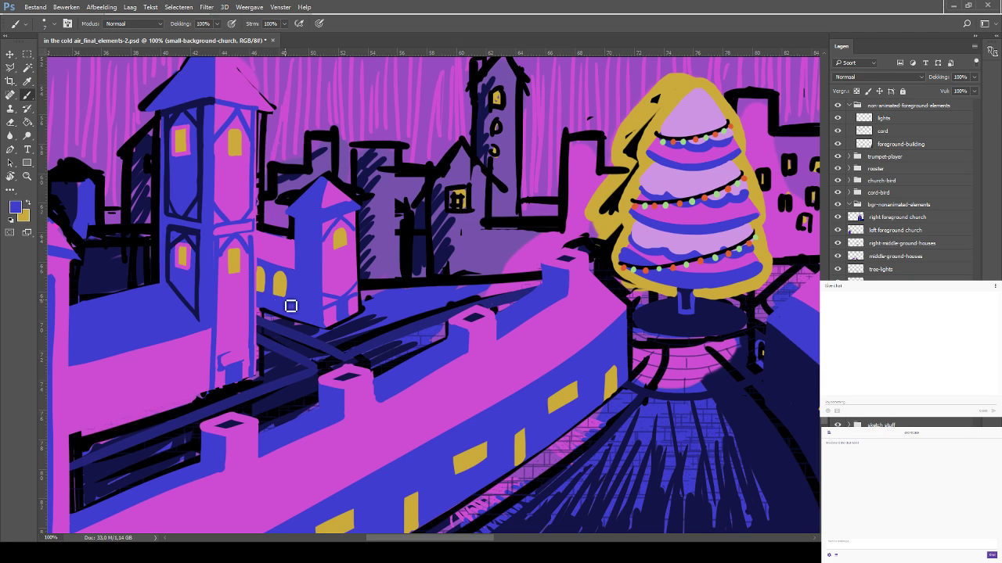
pyautogui.hotkey('ctrl', 's')
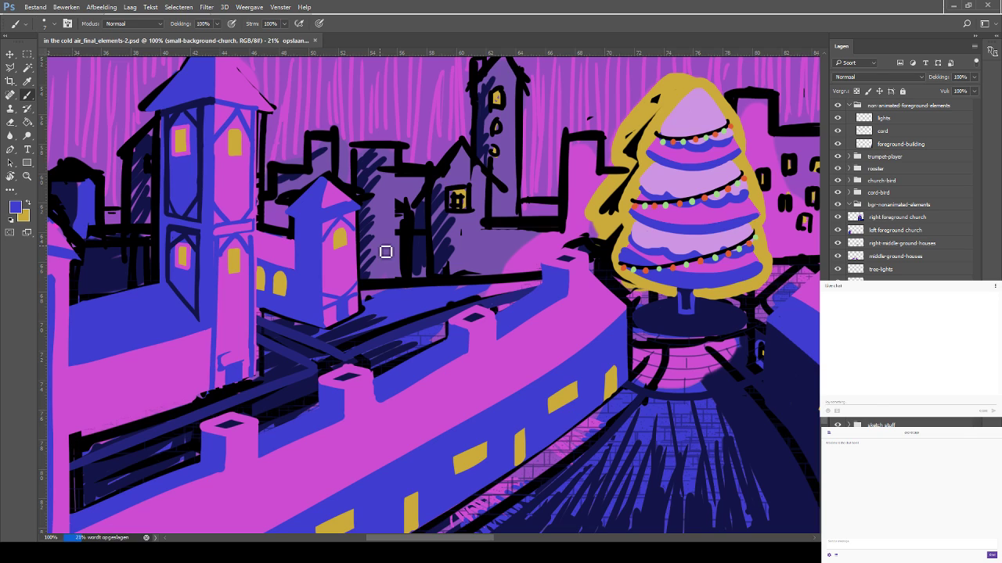
# Select the left foreground church layer and extend its snowy roof's lower outer edge in the sampled light pink
pyautogui.scroll(-4, 385, 252)
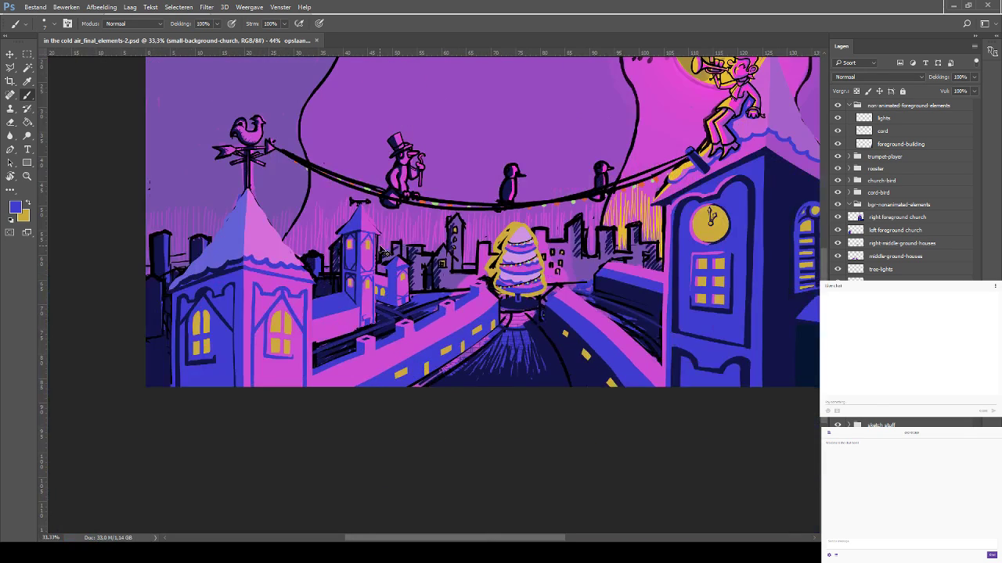
pyautogui.scroll(-1, 383, 250)
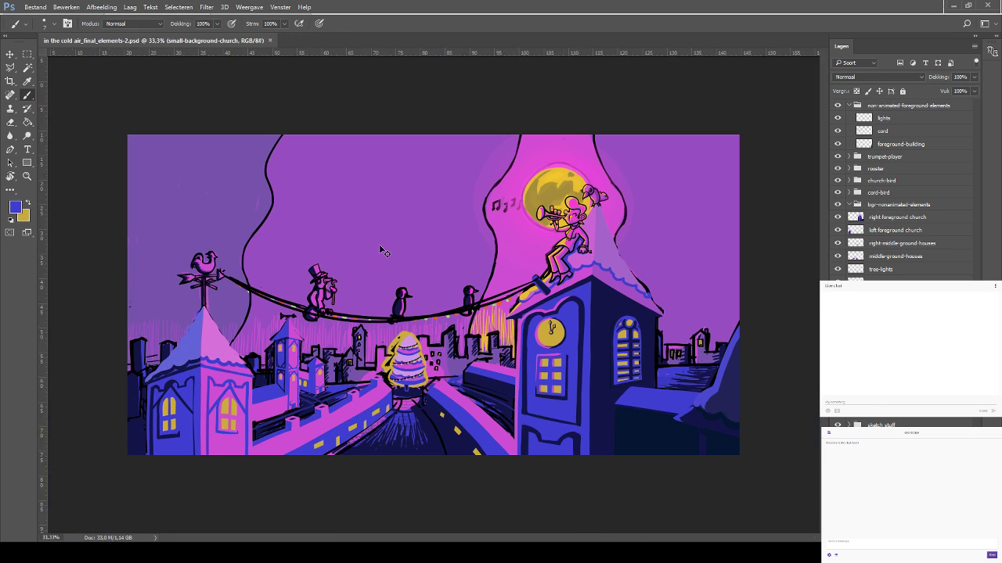
pyautogui.scroll(3, 384, 250)
pyautogui.moveTo(247, 379); pyautogui.dragTo(528, 214)
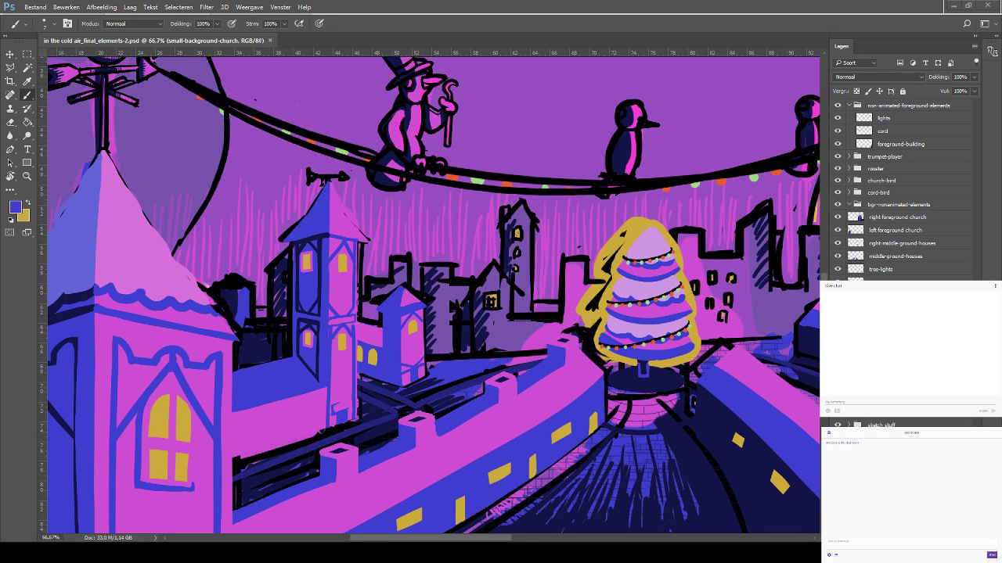
pyautogui.scroll(-3, 274, 305)
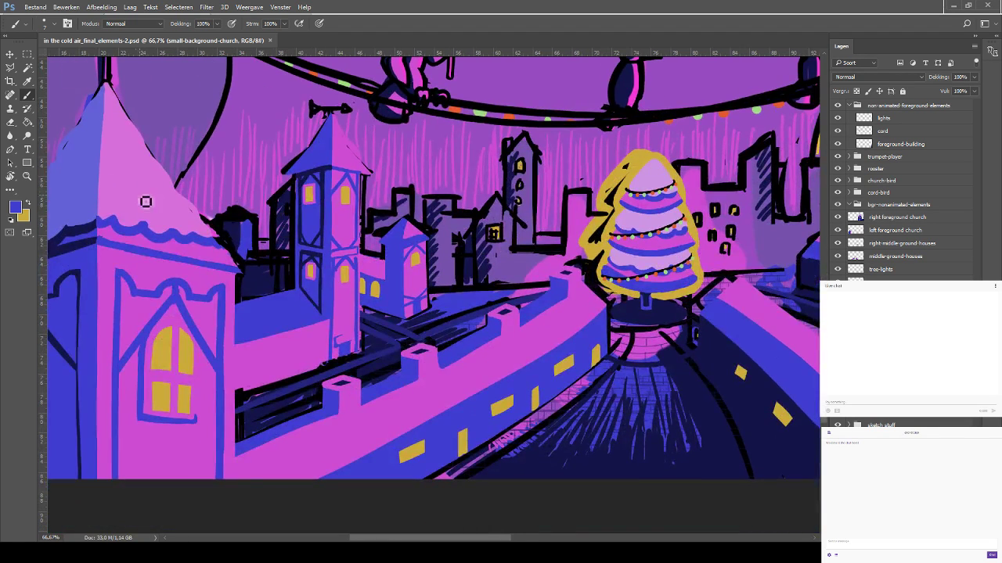
pyautogui.click(11, 54)
pyautogui.click(274, 289)
pyautogui.click(27, 95)
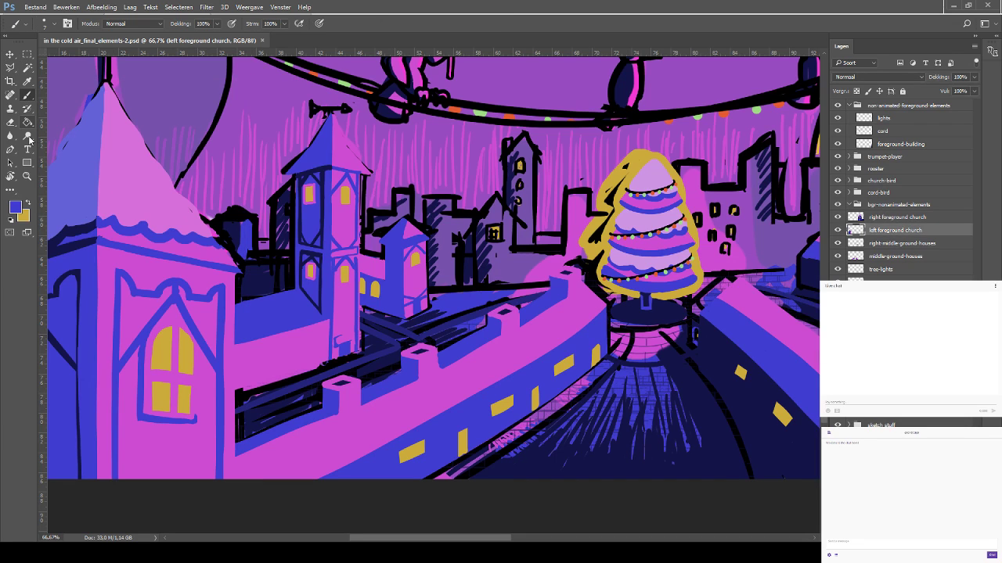
pyautogui.keyDown('alt'); pyautogui.click(218, 205); pyautogui.keyUp('alt')
pyautogui.moveTo(205, 218)
pyautogui.mouseDown()
pyautogui.moveTo(195, 219)
pyautogui.moveTo(226, 247)
pyautogui.mouseUp()
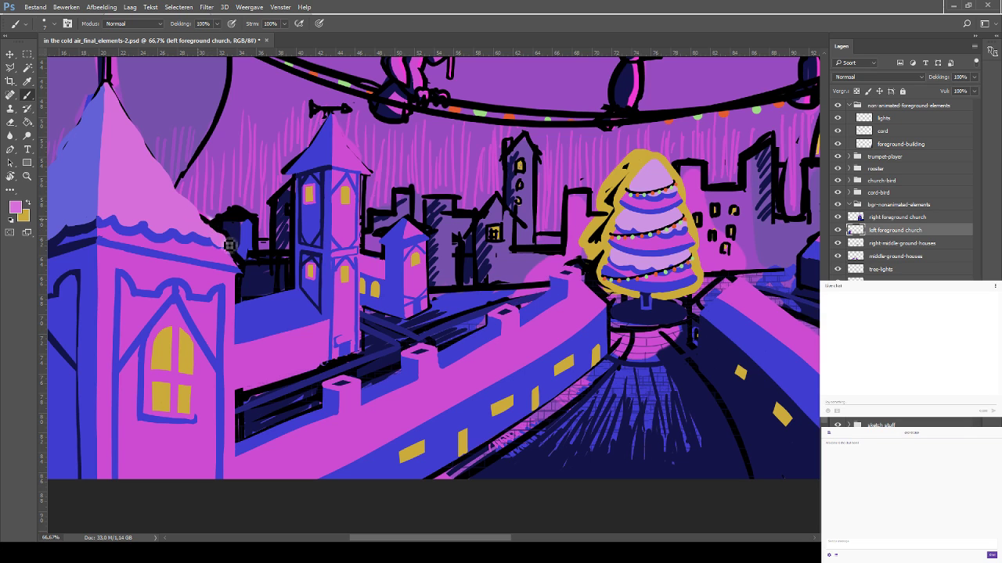
pyautogui.moveTo(231, 194); pyautogui.dragTo(211, 235)
# Paint a thin yellow highlight along the outer edge of the left foreground church's pink roof slope
pyautogui.click(27, 204)
pyautogui.press('i')
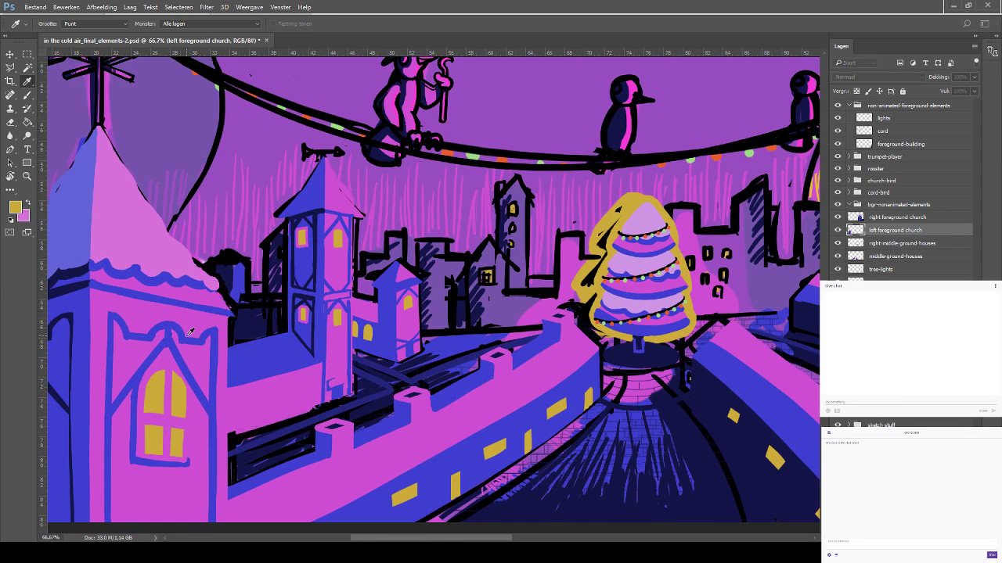
pyautogui.press('b')
pyautogui.moveTo(450, 235)
pyautogui.mouseDown()
pyautogui.moveTo(158, 280)
pyautogui.moveTo(94, 386)
pyautogui.moveTo(47, 439)
pyautogui.moveTo(235, 368)
pyautogui.moveTo(224, 134)
pyautogui.mouseUp()
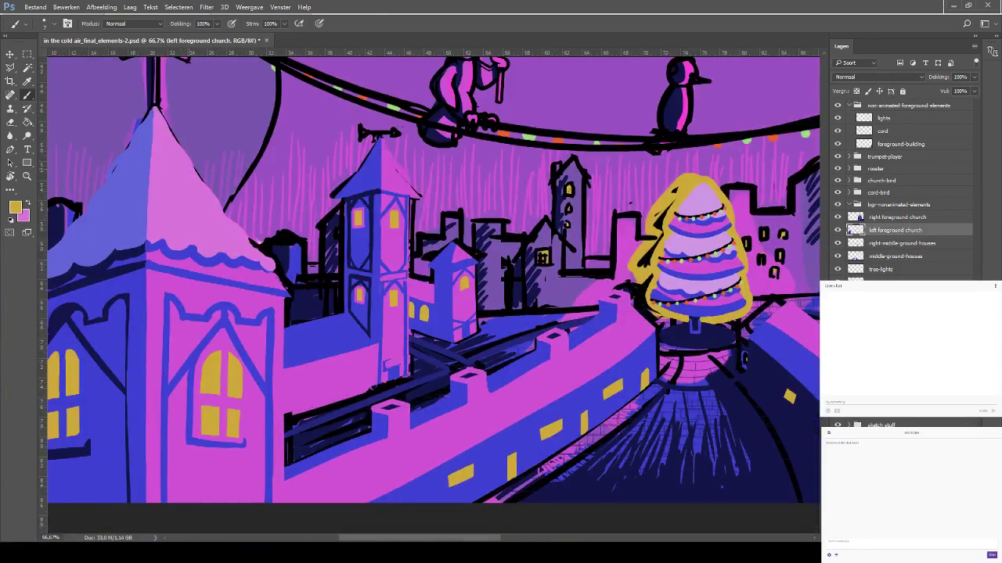
pyautogui.click(219, 205)
pyautogui.moveTo(221, 203); pyautogui.dragTo(254, 250)
pyautogui.hotkey('ctrl', 'z')
pyautogui.moveTo(166, 119); pyautogui.dragTo(284, 277)
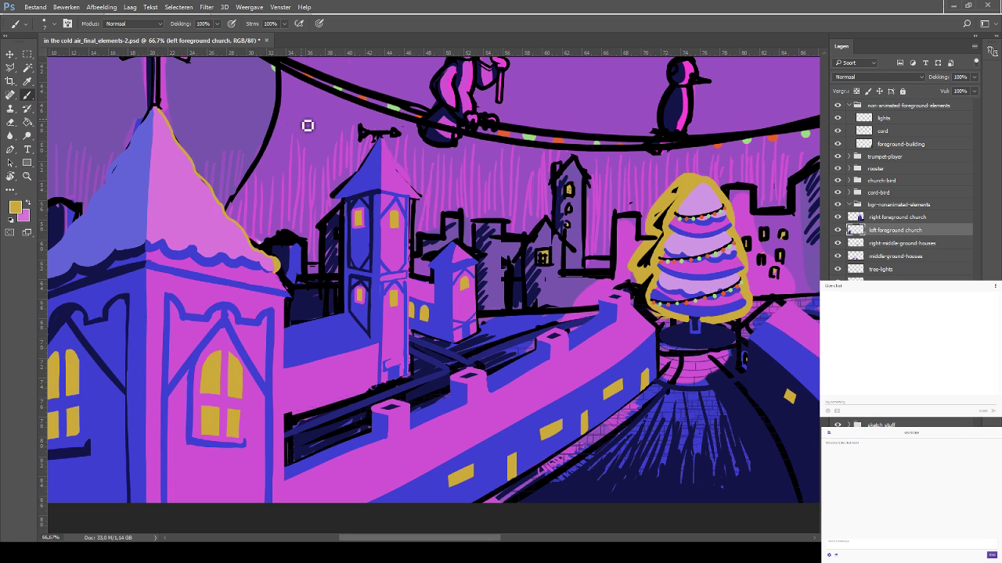
# Thin the roof's yellow highlight with light pink and save the document as in the cold air_final_elements-3.psd
pyautogui.press('x')
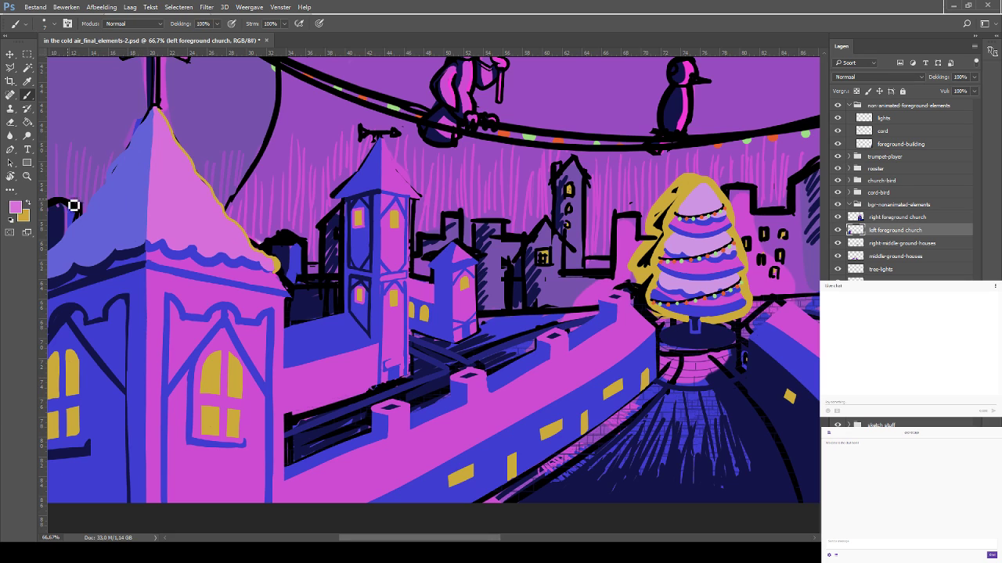
pyautogui.moveTo(173, 136); pyautogui.dragTo(212, 195)
pyautogui.hotkey('ctrl', 's')
pyautogui.hotkey('ctrl', 's')
pyautogui.hotkey('ctrl', '-')
pyautogui.hotkey('ctrl', '-')
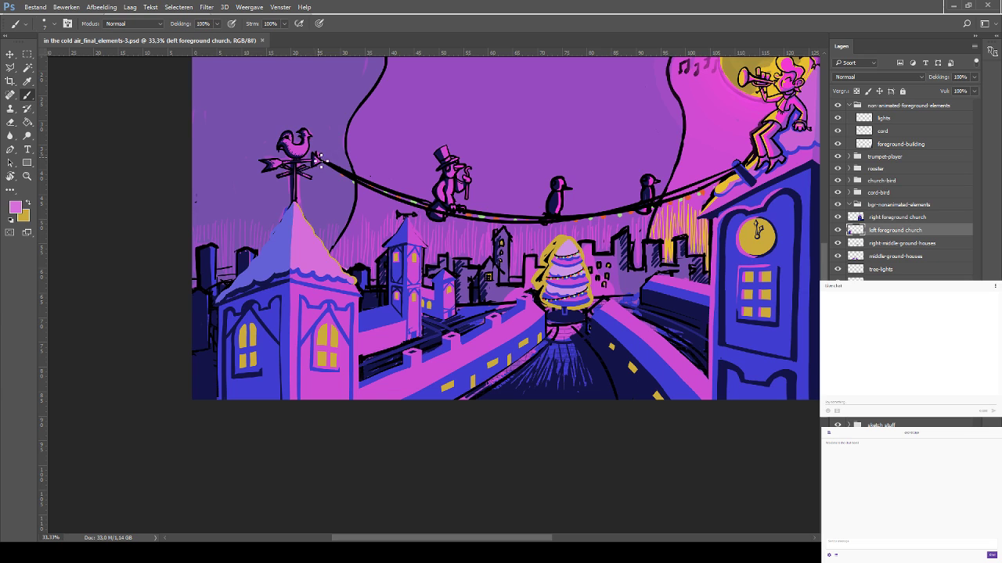
pyautogui.scroll(2, 144, 520)
pyautogui.hscroll(3, 144, 520)
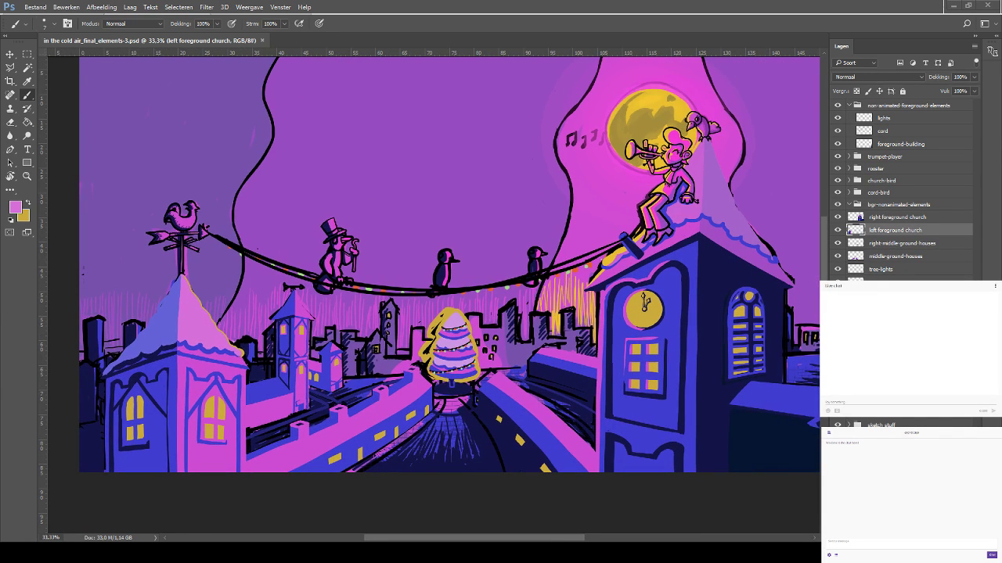
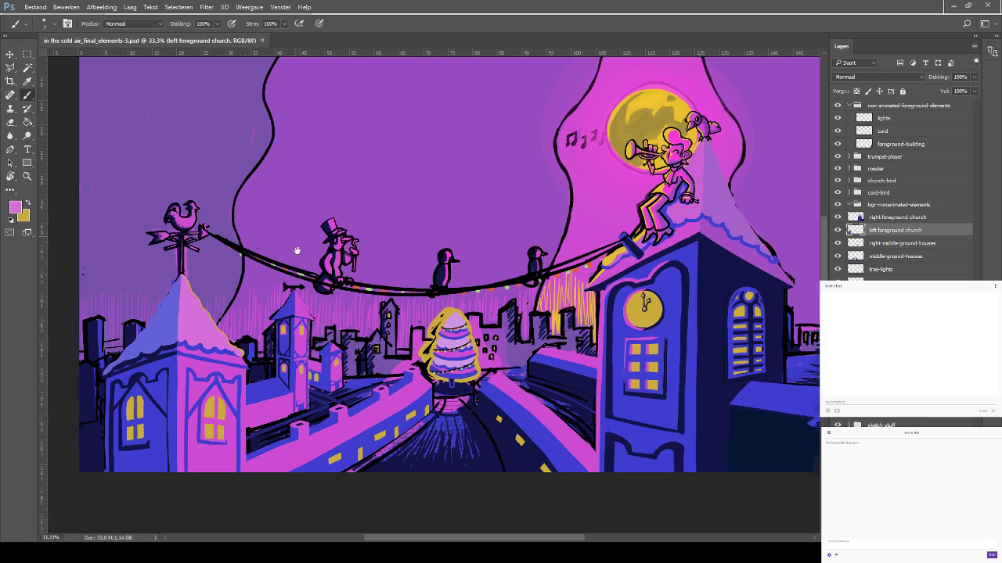
# Select the middle-ground church layer and paint a short pole at the tip of its tower roof in sampled blue
pyautogui.moveTo(307, 269); pyautogui.dragTo(342, 160)
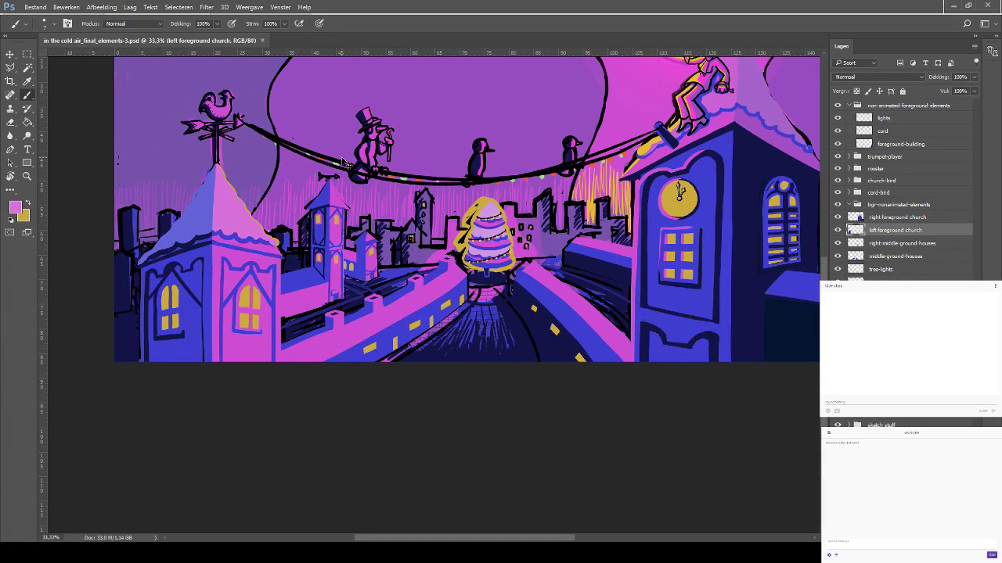
pyautogui.hotkey('ctrl', '1')
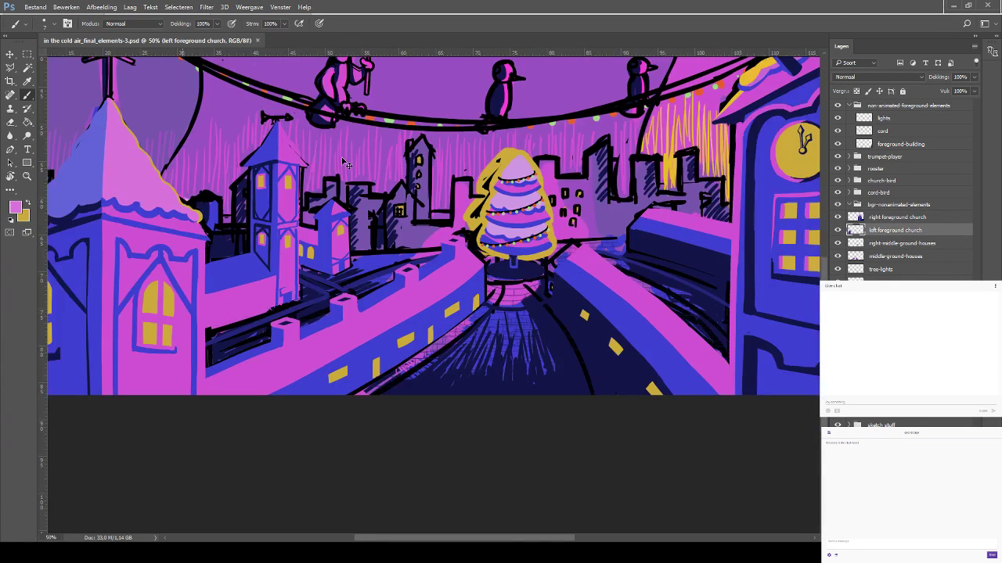
pyautogui.moveTo(180, 227); pyautogui.dragTo(196, 190)
pyautogui.hotkey('ctrl', '+')
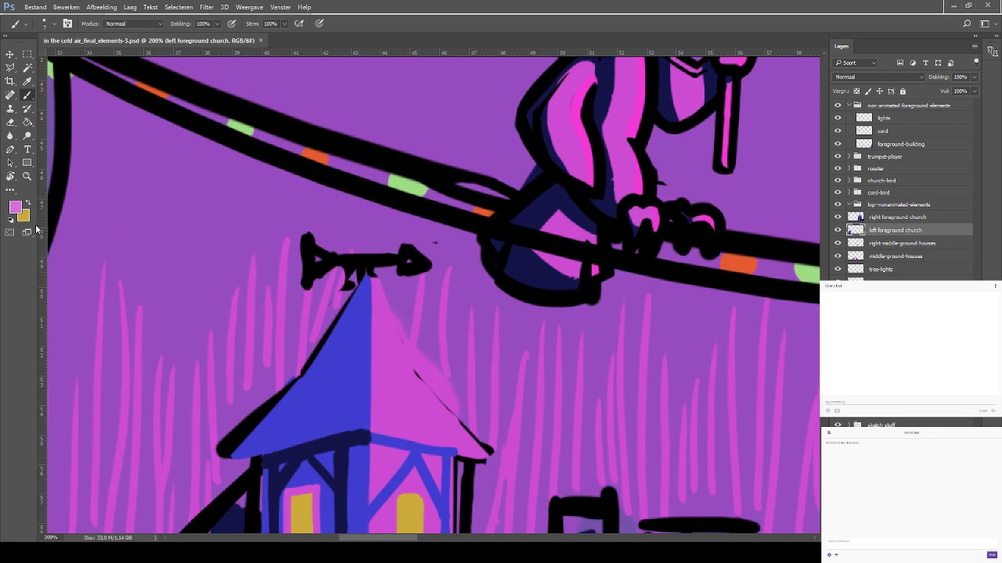
pyautogui.click(27, 81)
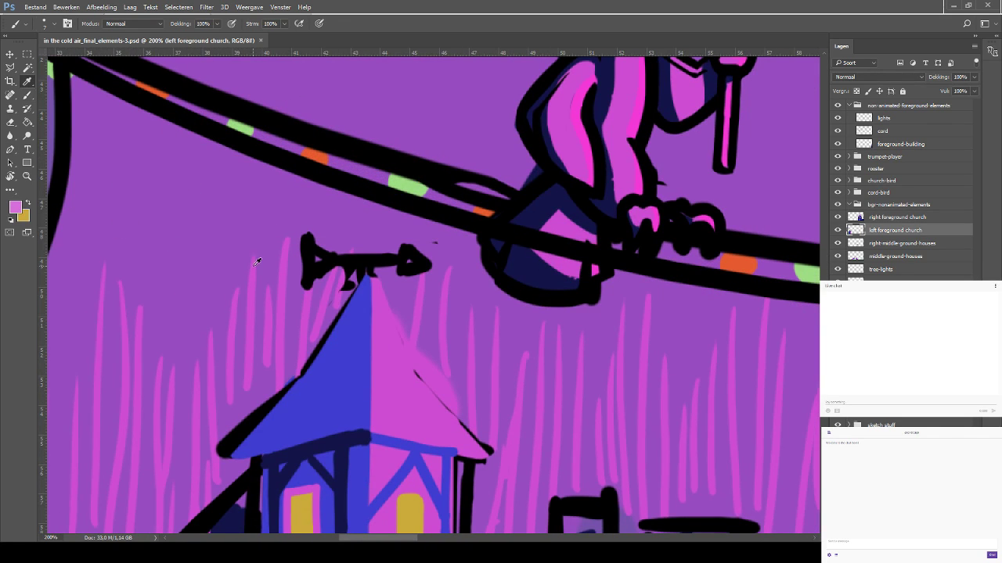
pyautogui.click(540, 233)
pyautogui.press('b')
pyautogui.press('v')
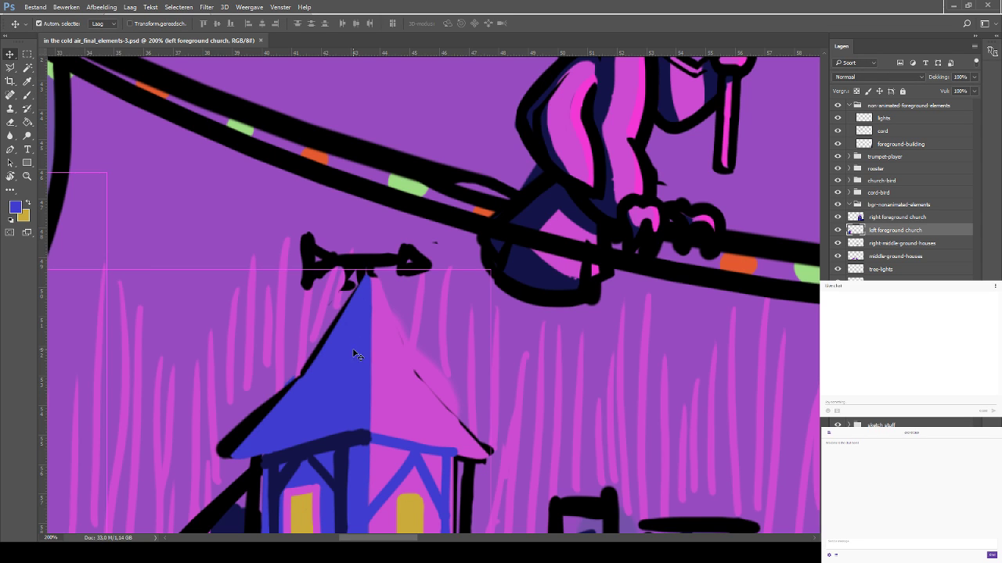
pyautogui.moveTo(353, 351); pyautogui.dragTo(401, 325)
pyautogui.hotkey('ctrl', 'z')
pyautogui.click(27, 95)
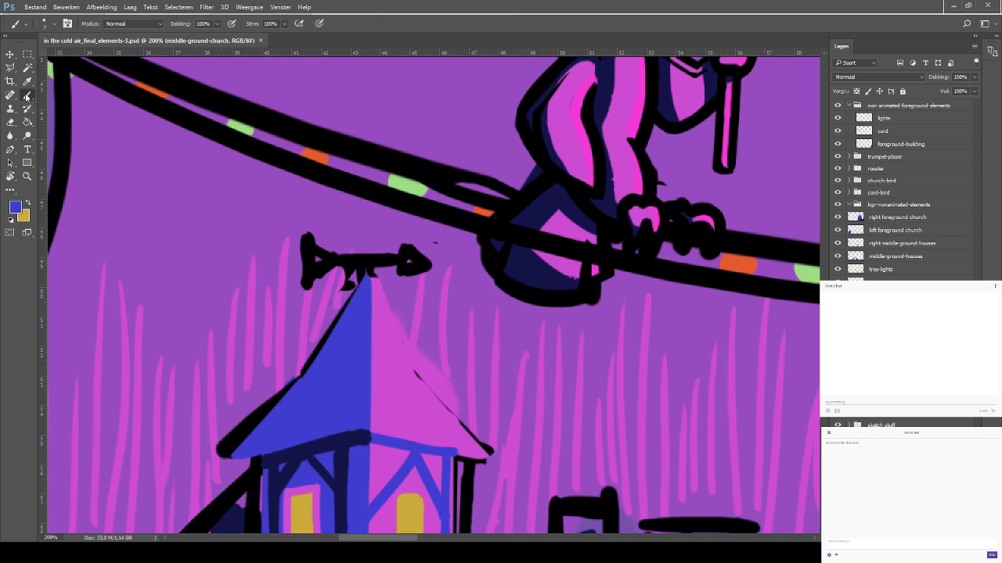
pyautogui.moveTo(364, 291)
pyautogui.mouseDown()
pyautogui.moveTo(370, 248)
pyautogui.moveTo(624, 355)
pyautogui.moveTo(453, 220)
pyautogui.moveTo(665, 265)
pyautogui.moveTo(541, 258)
pyautogui.moveTo(543, 341)
pyautogui.moveTo(567, 328)
pyautogui.moveTo(371, 171)
pyautogui.moveTo(480, 216)
pyautogui.moveTo(241, 136)
pyautogui.mouseUp()
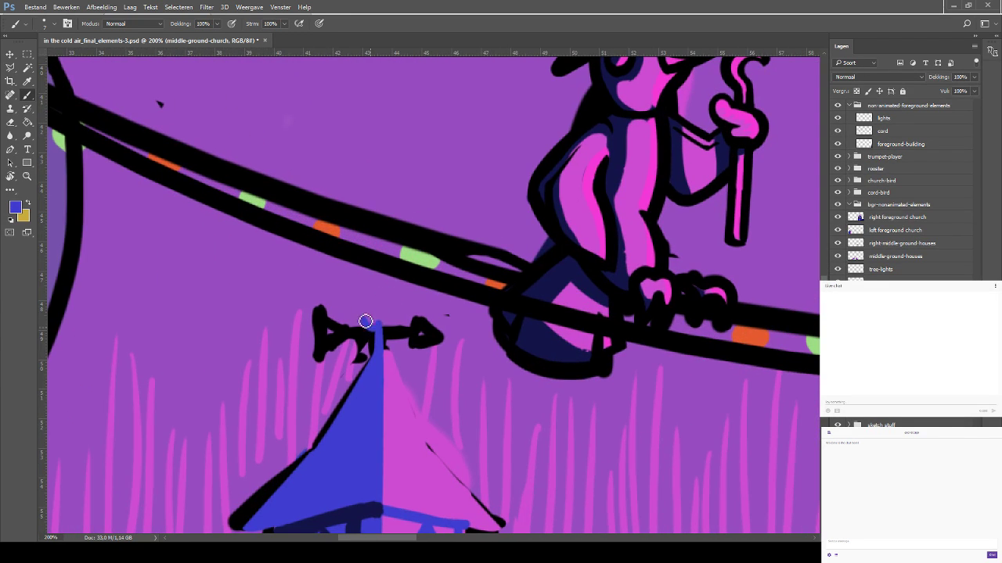
# Paint a blue rooster silhouette on top of the tower's pole and a horizontal weathervane bar beneath it
pyautogui.moveTo(373, 323)
pyautogui.mouseDown()
pyautogui.moveTo(342, 320)
pyautogui.moveTo(357, 295)
pyautogui.moveTo(378, 298)
pyautogui.moveTo(385, 313)
pyautogui.moveTo(405, 300)
pyautogui.moveTo(389, 316)
pyautogui.moveTo(397, 295)
pyautogui.moveTo(401, 313)
pyautogui.moveTo(353, 308)
pyautogui.moveTo(397, 320)
pyautogui.moveTo(386, 332)
pyautogui.moveTo(403, 299)
pyautogui.moveTo(380, 337)
pyautogui.moveTo(400, 332)
pyautogui.moveTo(420, 295)
pyautogui.mouseUp()
pyautogui.hotkey('ctrl', 'z')
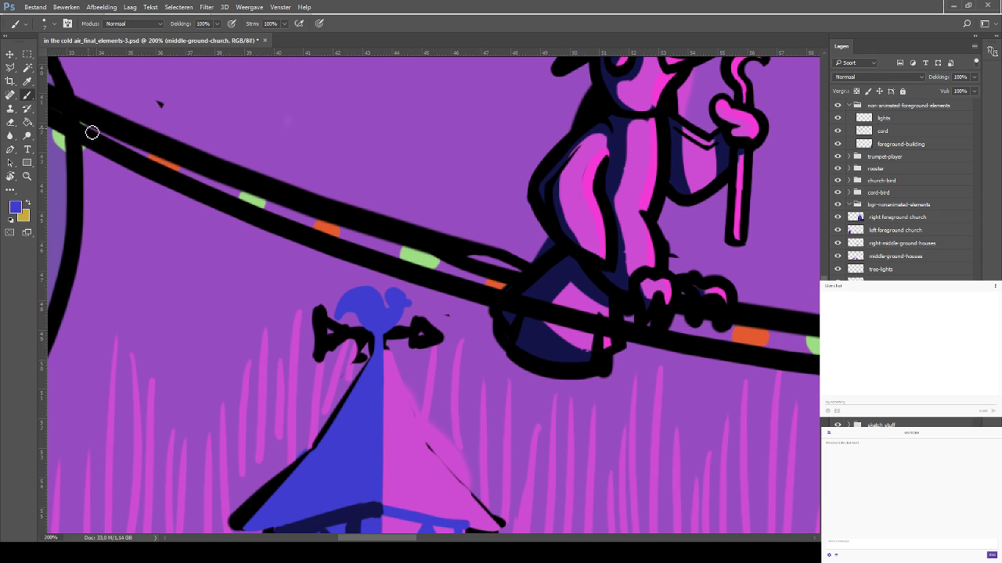
pyautogui.moveTo(320, 352); pyautogui.dragTo(329, 345)
pyautogui.hotkey('ctrl', 'alt', 'z')
pyautogui.hotkey('ctrl', 'alt', 'z')
pyautogui.hotkey('ctrl', 'alt', 'z')
pyautogui.hotkey('ctrl', 'shift', 'z')
pyautogui.hotkey('ctrl', 'shift', 'z')
pyautogui.hotkey('ctrl', 'shift', 'z')
pyautogui.hotkey('ctrl', 'alt', 'z')
pyautogui.hotkey('ctrl', 'shift', 'z')
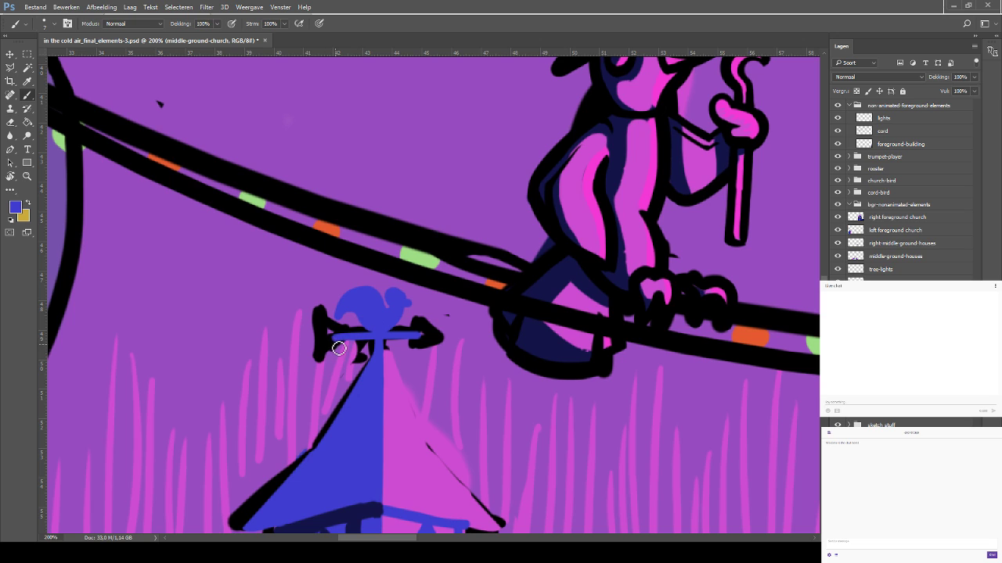
# Paint a blue tail fin and a pointed blue arrowhead on the two ends of the weathervane bar
pyautogui.moveTo(318, 362); pyautogui.dragTo(323, 329)
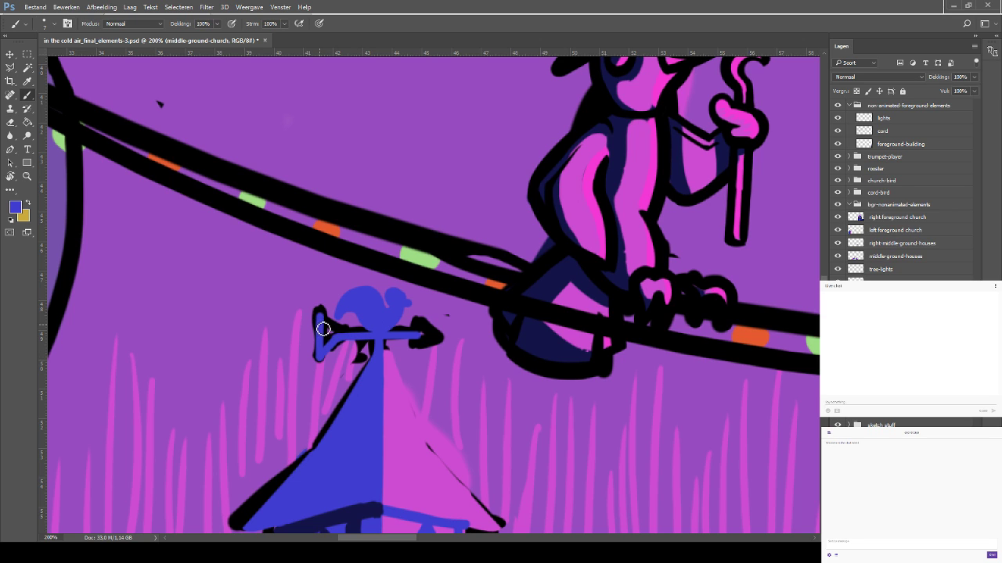
pyautogui.hotkey('ctrl', 'alt', 'z')
pyautogui.hotkey('ctrl', 'alt', 'z')
pyautogui.hotkey('ctrl', 'shift', 'z')
pyautogui.hotkey('ctrl', 'alt', 'z')
pyautogui.hotkey('ctrl', 'shift', 'z')
pyautogui.hotkey('ctrl', 'z')
pyautogui.moveTo(321, 320)
pyautogui.mouseDown()
pyautogui.moveTo(341, 336)
pyautogui.moveTo(327, 337)
pyautogui.moveTo(335, 347)
pyautogui.mouseUp()
pyautogui.hotkey('ctrl', 'z')
pyautogui.moveTo(418, 348)
pyautogui.mouseDown()
pyautogui.moveTo(439, 340)
pyautogui.moveTo(415, 326)
pyautogui.moveTo(440, 337)
pyautogui.moveTo(426, 342)
pyautogui.moveTo(432, 335)
pyautogui.mouseUp()
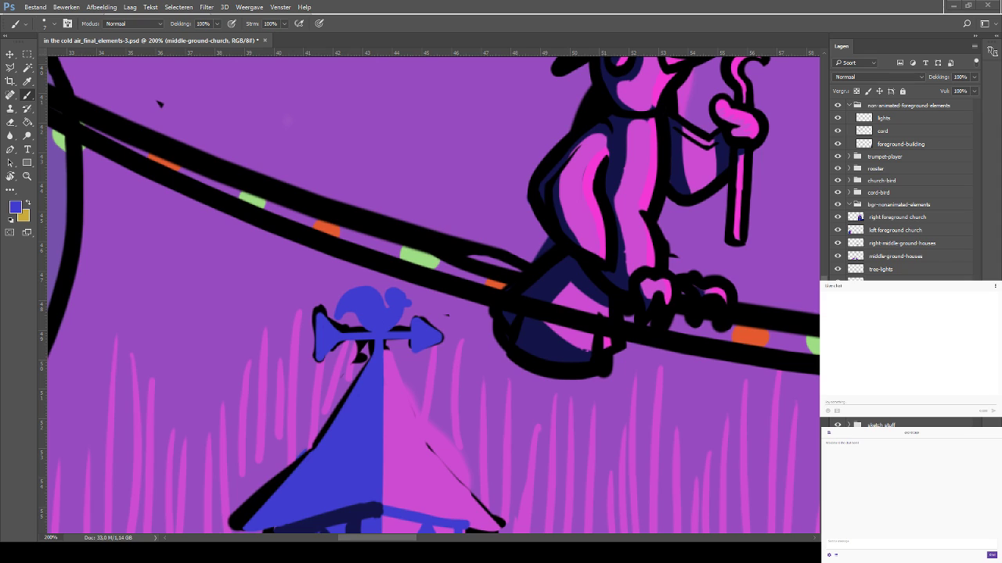
# Sharpen the arrow's outer edges with the Eraser, refine the rooster's head and beak, and save the document
pyautogui.click(11, 123)
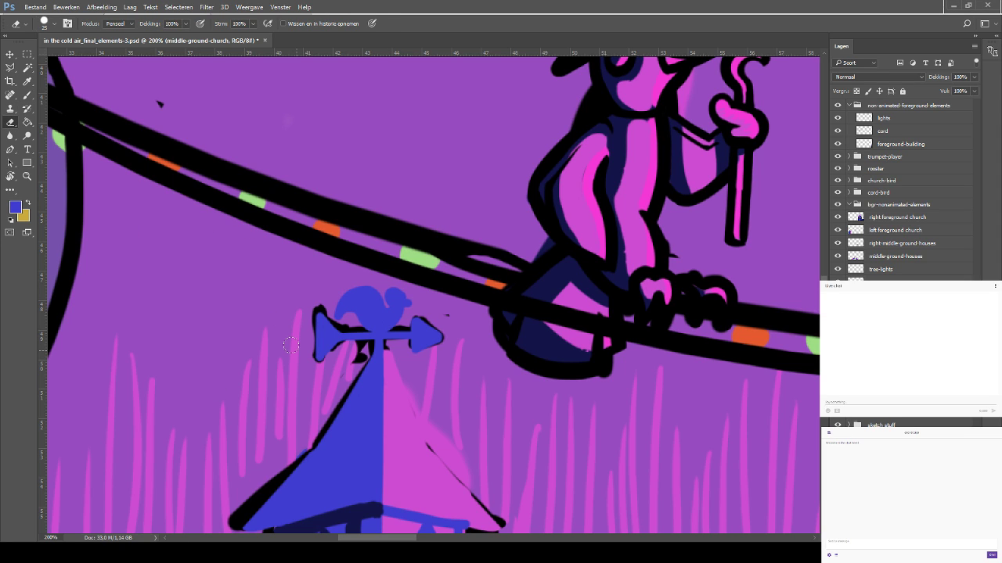
pyautogui.press('[')
pyautogui.moveTo(317, 307); pyautogui.dragTo(316, 388)
pyautogui.hotkey('ctrl', 'z')
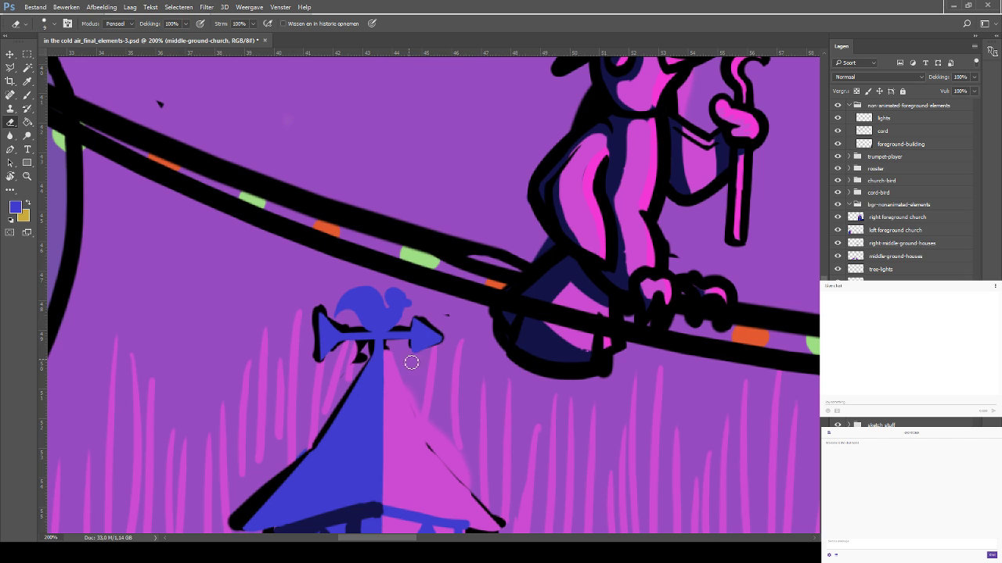
pyautogui.press('b')
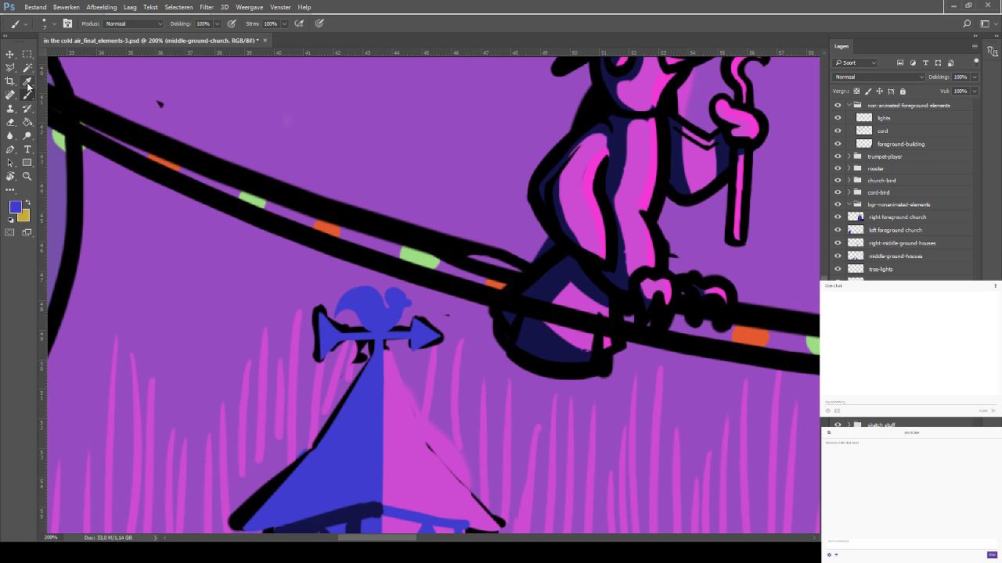
pyautogui.moveTo(408, 304); pyautogui.dragTo(415, 310)
pyautogui.press('e')
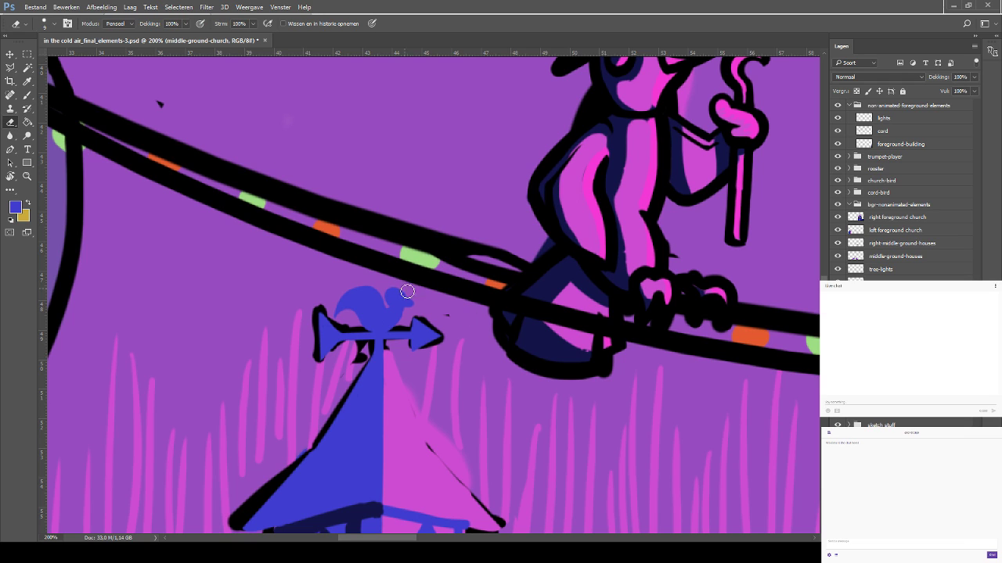
pyautogui.moveTo(408, 291)
pyautogui.mouseDown()
pyautogui.moveTo(411, 307)
pyautogui.moveTo(421, 304)
pyautogui.mouseUp()
pyautogui.hotkey('ctrl', 's')
pyautogui.moveTo(291, 212)
pyautogui.mouseDown()
pyautogui.moveTo(532, 391)
pyautogui.moveTo(476, 286)
pyautogui.moveTo(277, 207)
pyautogui.mouseUp()
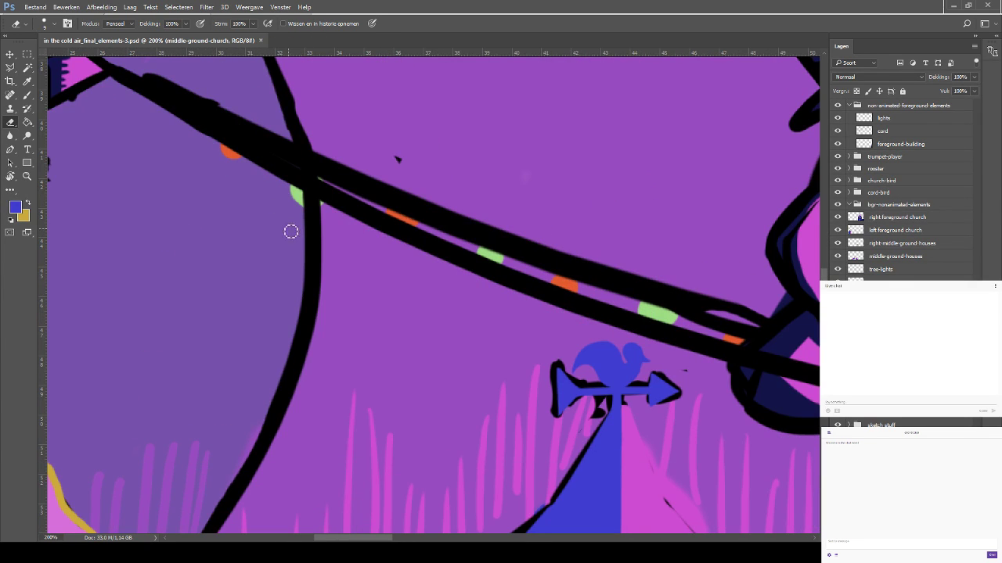
pyautogui.moveTo(384, 257); pyautogui.dragTo(96, 99)
# Paint a small blue comb on the rooster's head and save the document
pyautogui.click(28, 96)
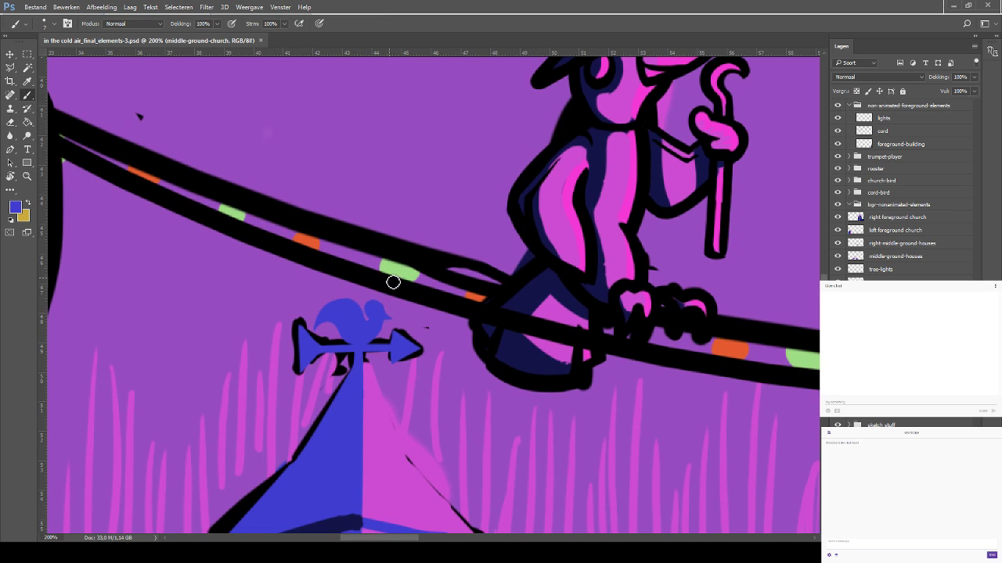
pyautogui.moveTo(372, 314)
pyautogui.mouseDown()
pyautogui.moveTo(368, 307)
pyautogui.moveTo(382, 306)
pyautogui.mouseUp()
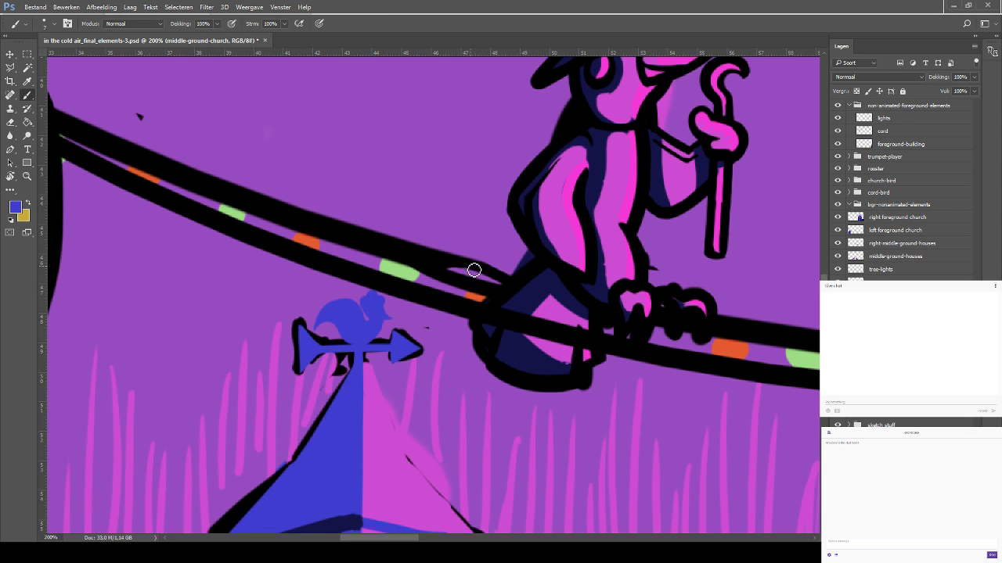
pyautogui.hotkey('ctrl', 's')
# Trim the pink roof edge just below the tower's tip and paint a sampled pink highlight along the rooster's front and the arrowhead
pyautogui.moveTo(439, 282); pyautogui.dragTo(374, 196)
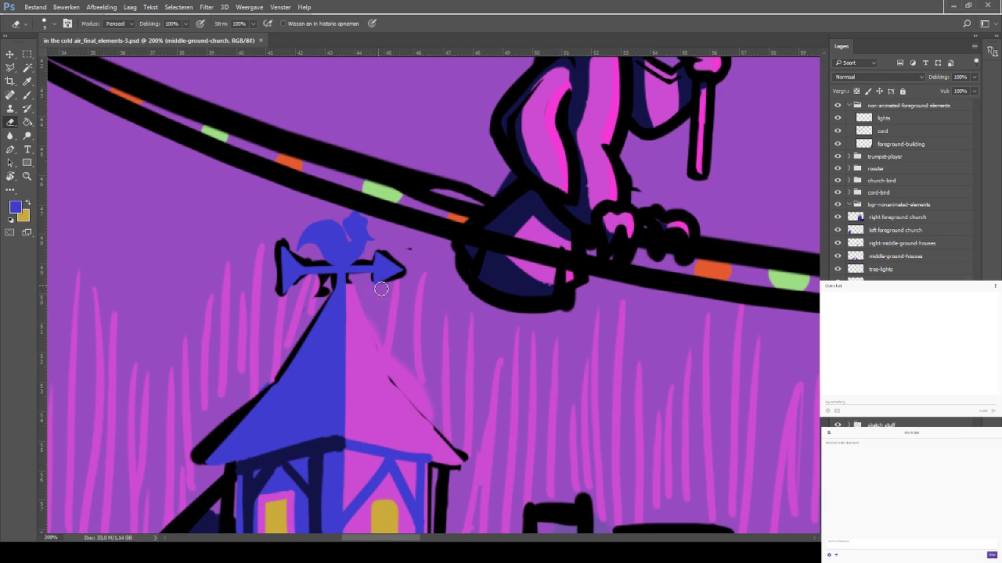
pyautogui.moveTo(359, 297)
pyautogui.mouseDown()
pyautogui.moveTo(354, 286)
pyautogui.moveTo(368, 311)
pyautogui.mouseUp()
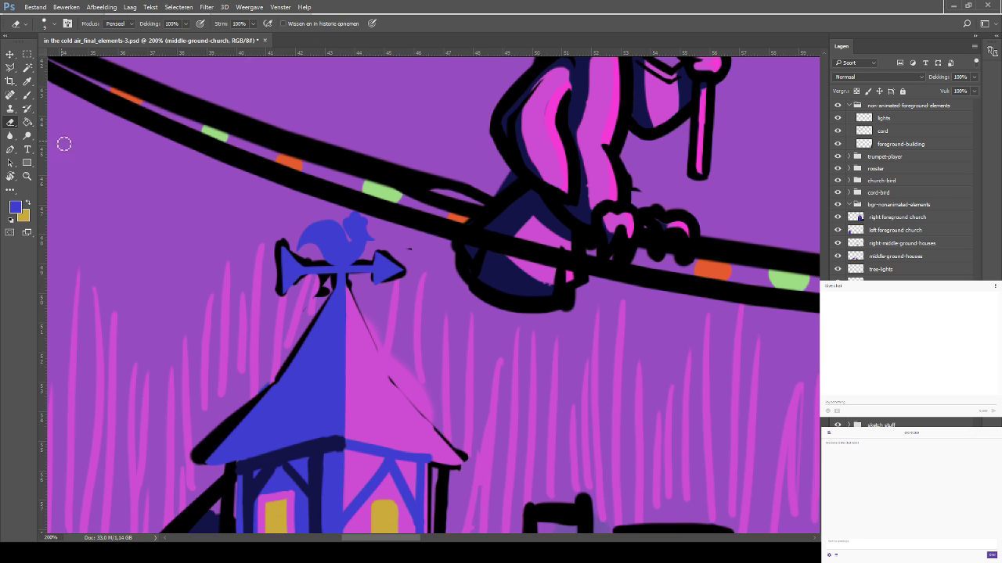
pyautogui.click(26, 82)
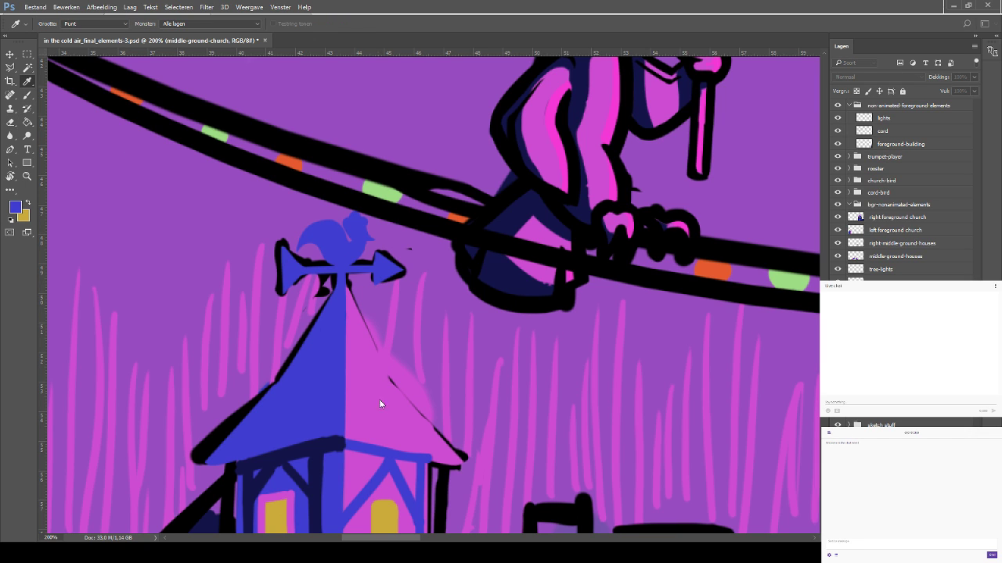
pyautogui.click(550, 233)
pyautogui.press('b')
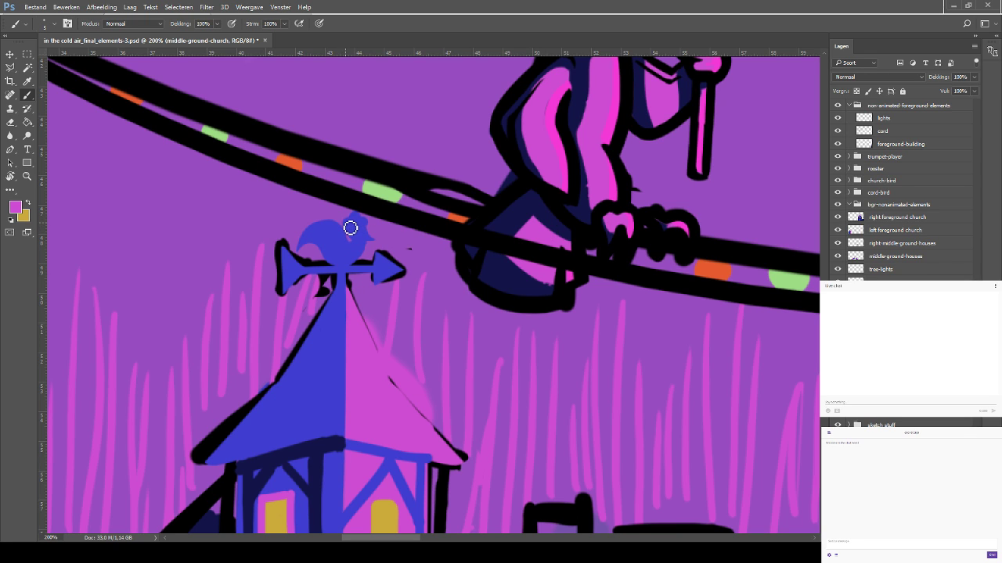
pyautogui.moveTo(346, 220)
pyautogui.mouseDown()
pyautogui.moveTo(378, 244)
pyautogui.moveTo(346, 272)
pyautogui.moveTo(406, 264)
pyautogui.moveTo(379, 259)
pyautogui.moveTo(410, 275)
pyautogui.moveTo(395, 282)
pyautogui.moveTo(428, 211)
pyautogui.moveTo(386, 282)
pyautogui.mouseUp()
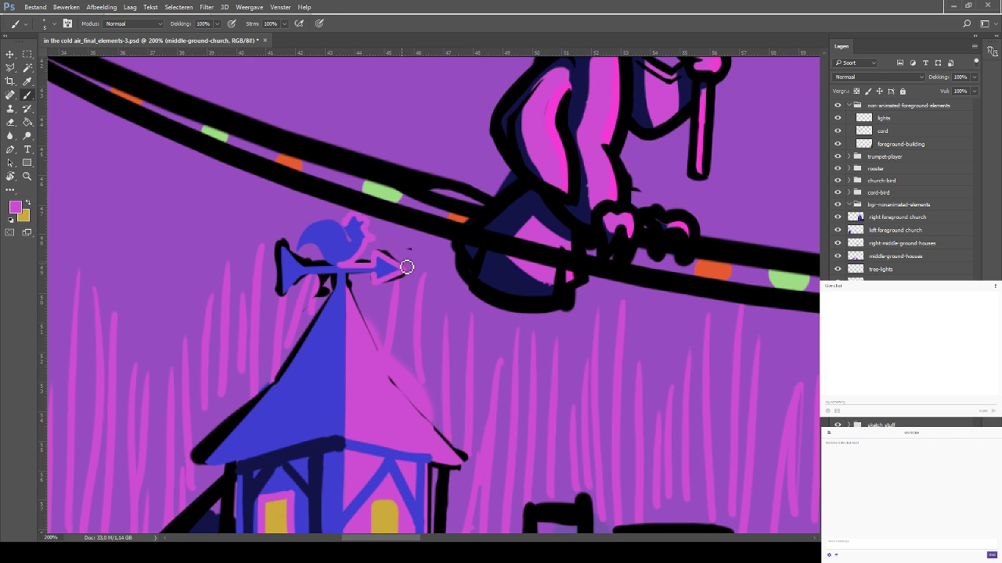
# Thin the arrowhead's pink highlight with blue sampled from the arrow and save the document
pyautogui.press('x')
pyautogui.press('i')
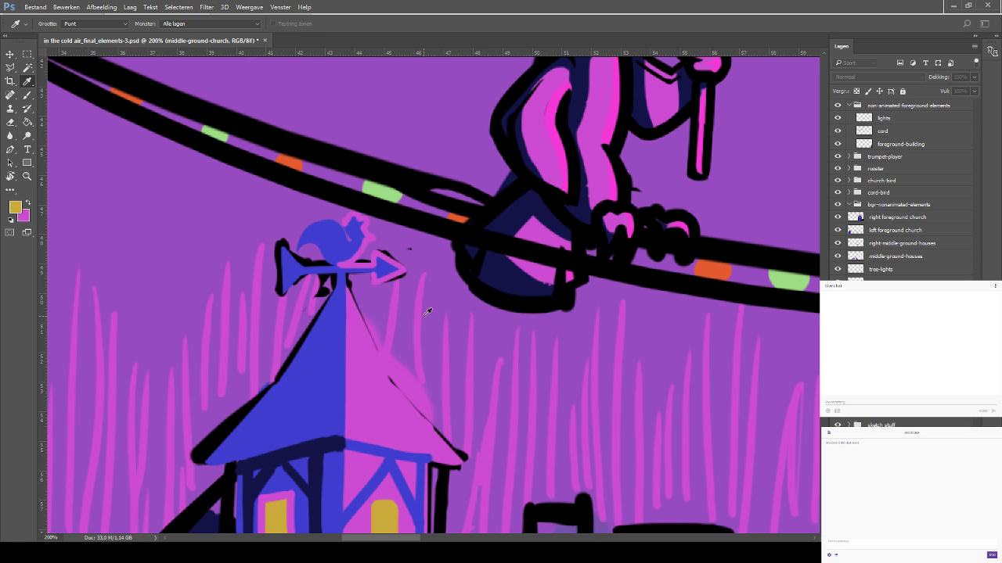
pyautogui.click(385, 271)
pyautogui.press('b')
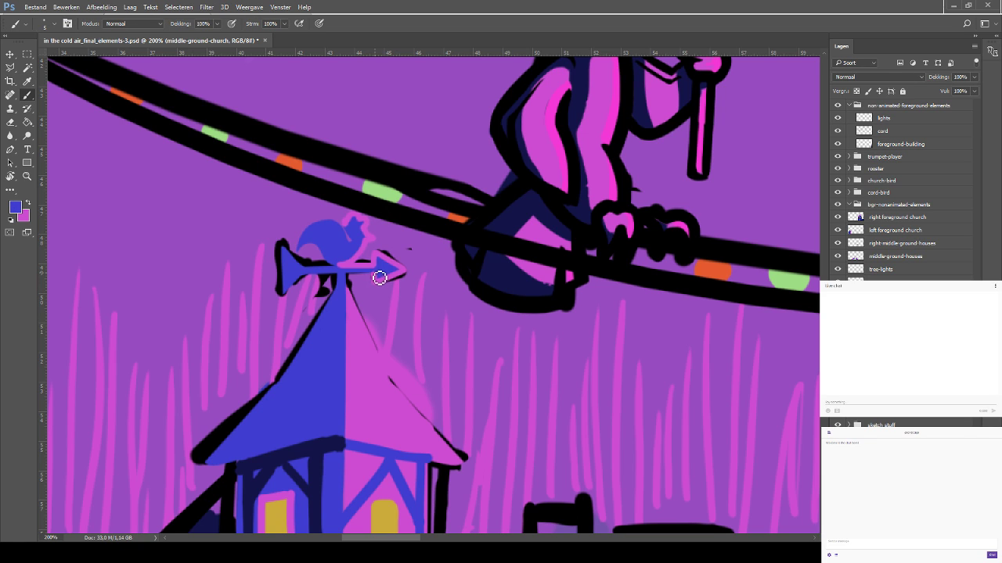
pyautogui.moveTo(380, 278); pyautogui.dragTo(402, 273)
pyautogui.hotkey('ctrl', 's')
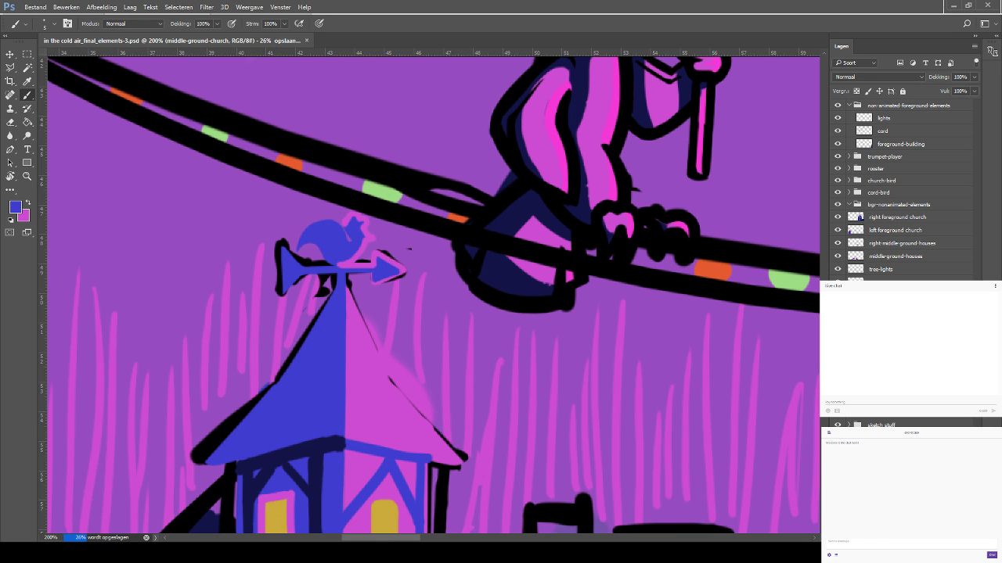
# Hide the sketch group, view the whole illustration and save the document
pyautogui.click(836, 423)
pyautogui.hotkey('ctrl', '0')
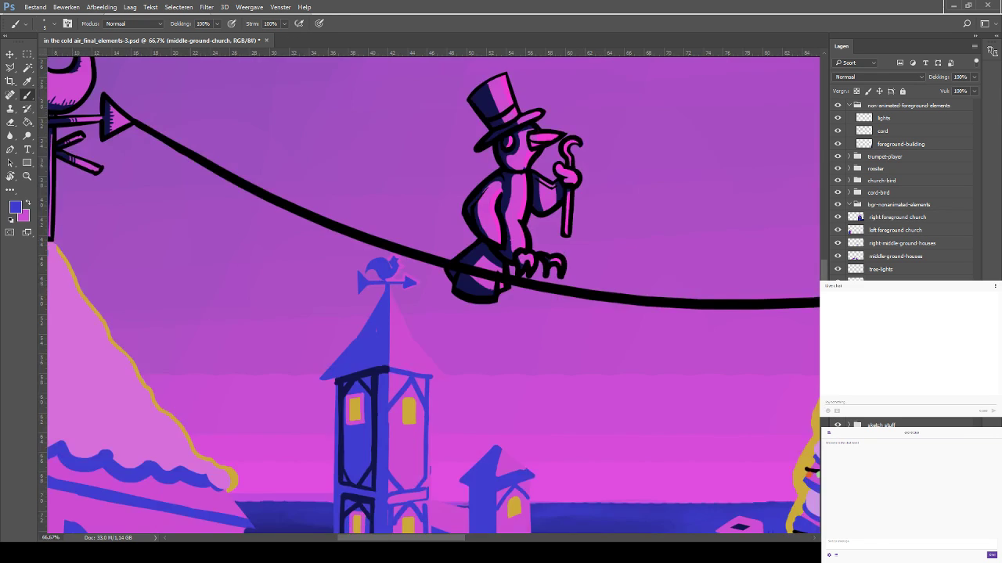
pyautogui.hotkey('ctrl', 's')
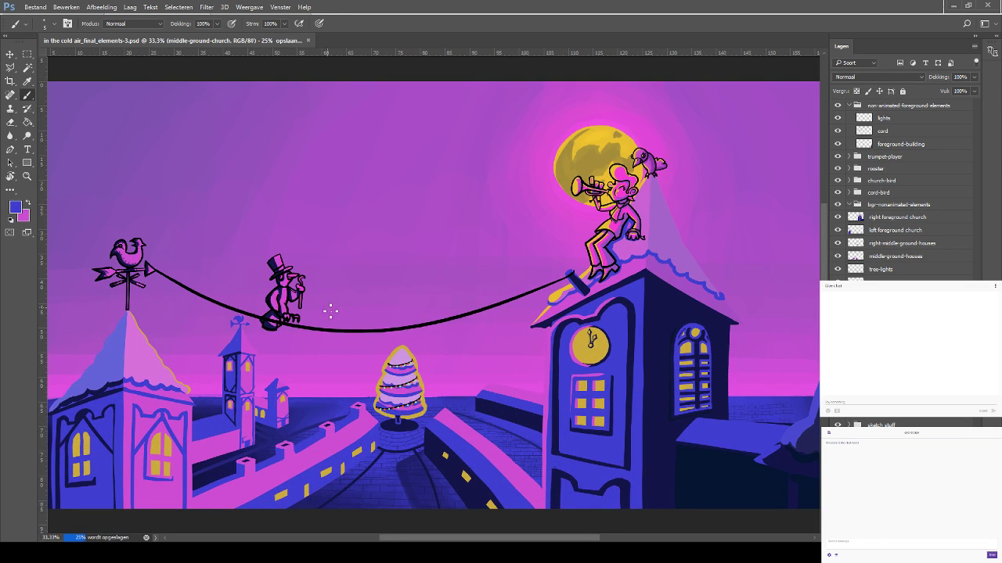
pyautogui.moveTo(287, 301); pyautogui.dragTo(358, 248)
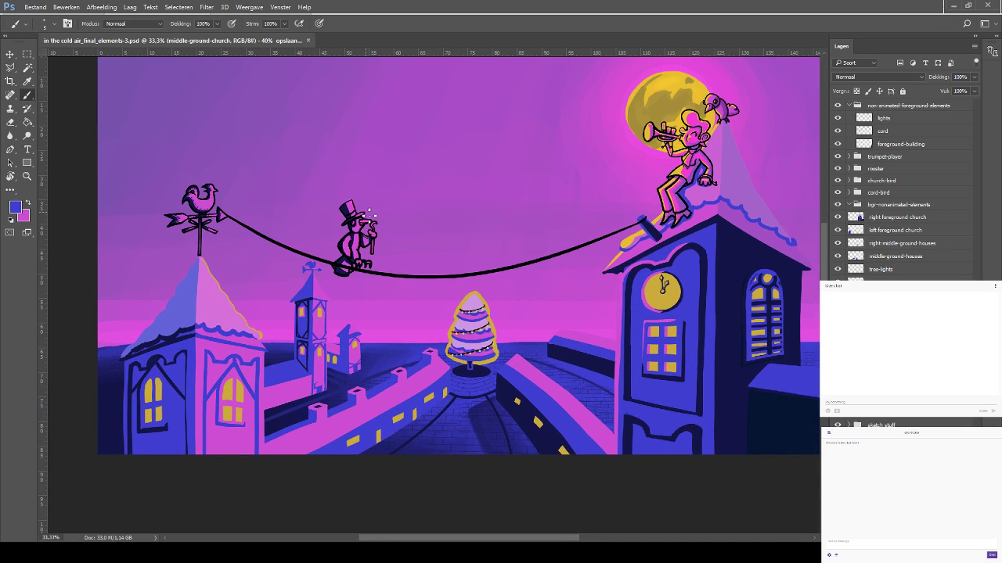
pyautogui.moveTo(234, 233); pyautogui.dragTo(271, 207)
# Sample dark navy as the brush colour and show the distant buildings behind the middle-ground church tower
pyautogui.press('i')
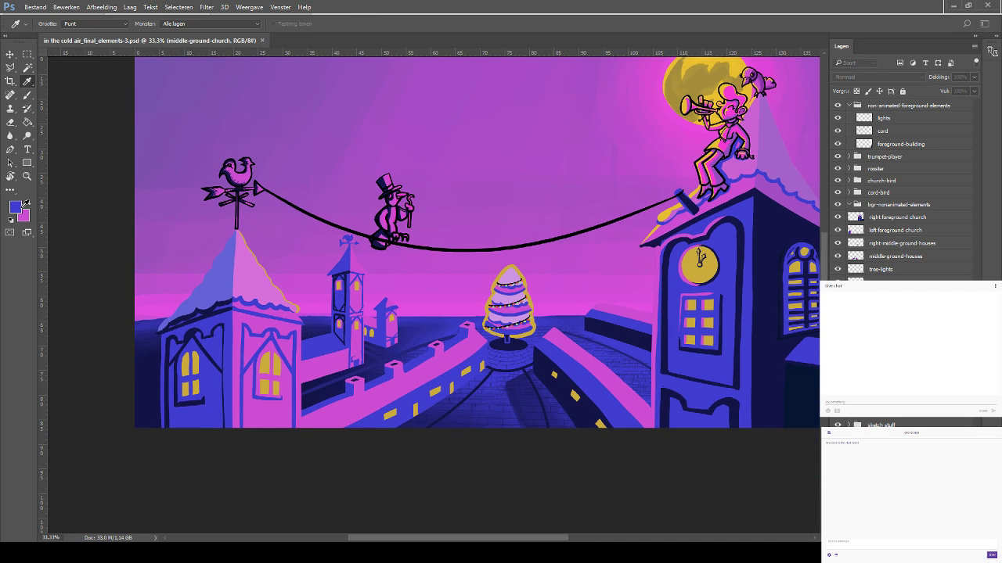
pyautogui.click(452, 372)
pyautogui.press('b')
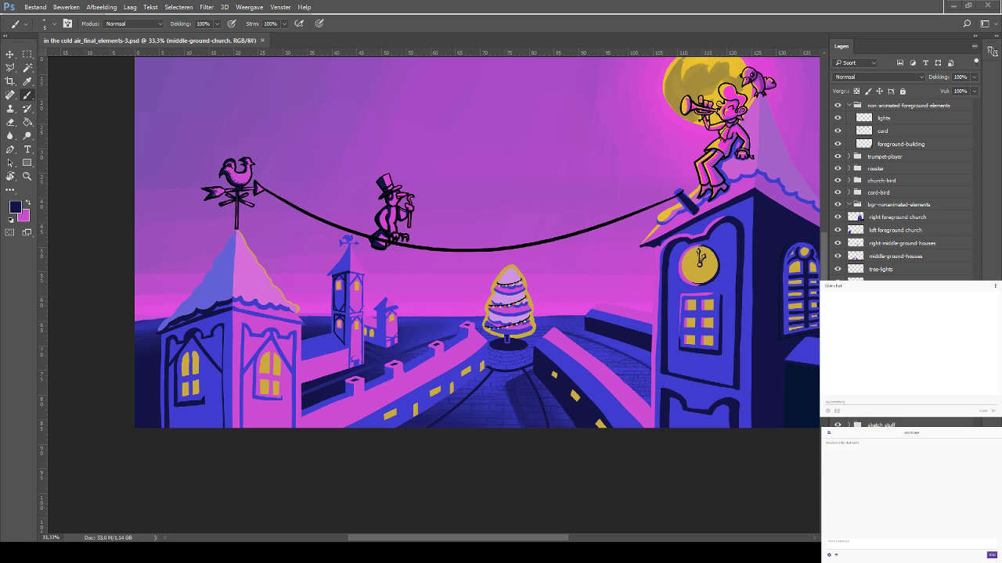
pyautogui.scroll(3, 311, 353)
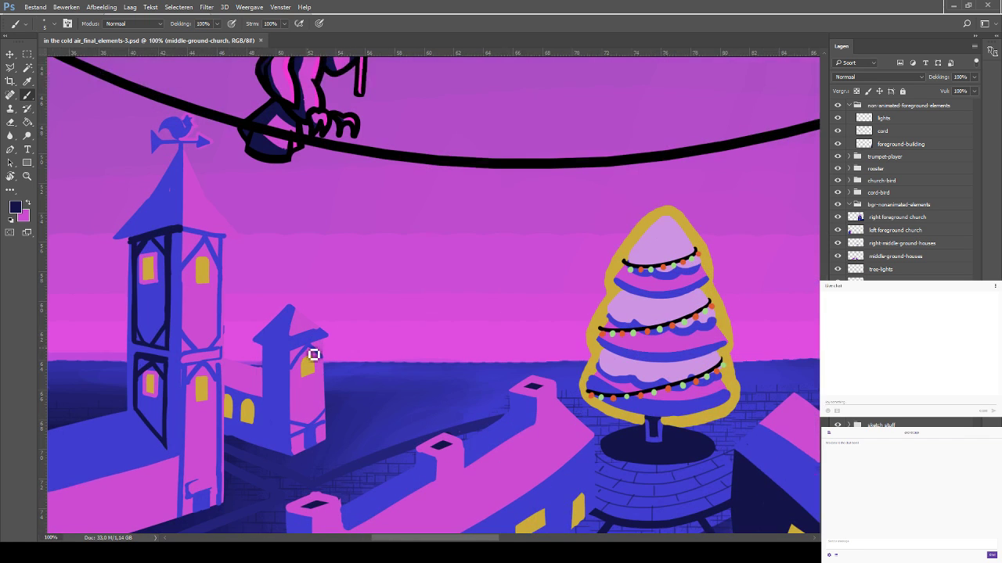
pyautogui.moveTo(108, 175); pyautogui.dragTo(347, 211)
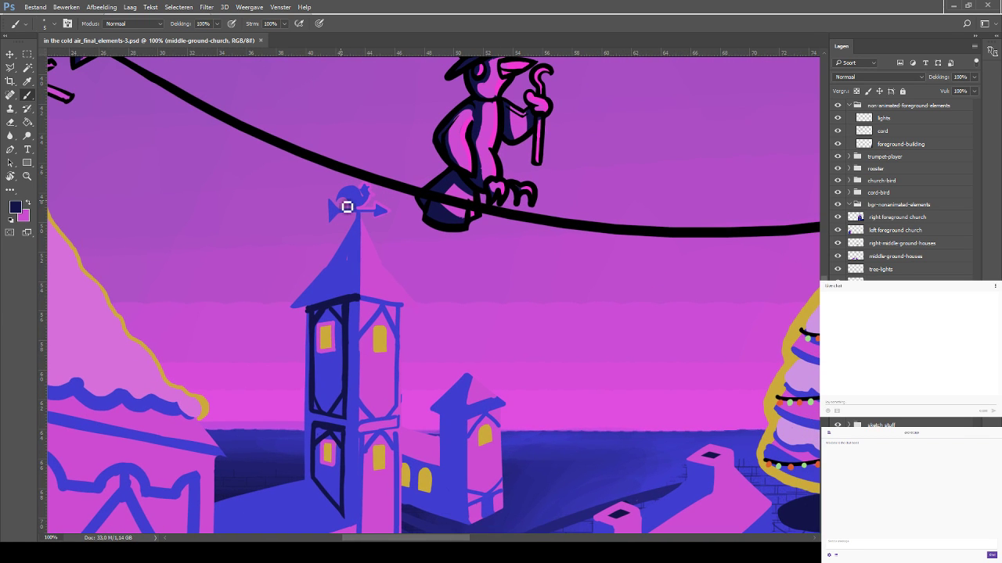
pyautogui.hotkey('ctrl', '+')
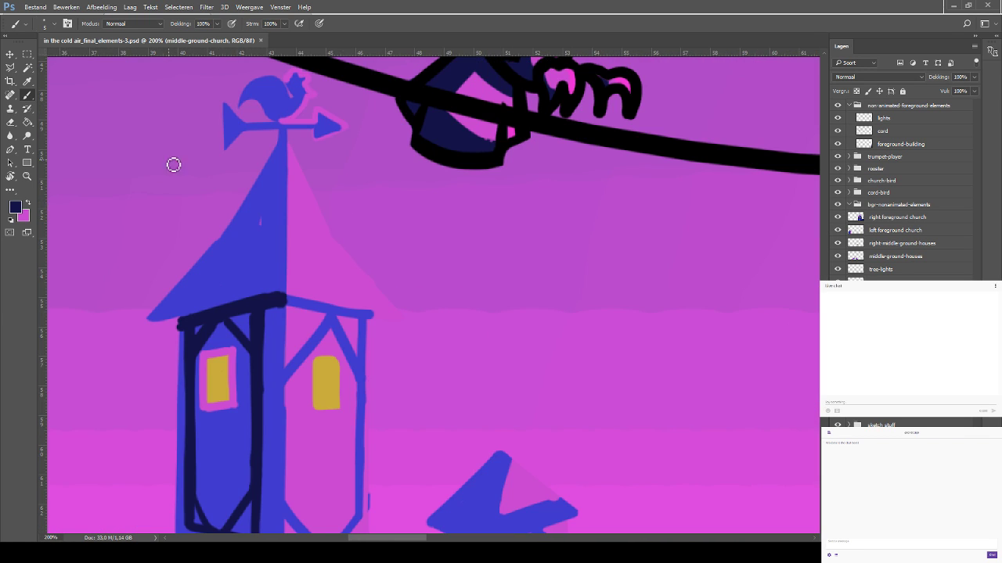
pyautogui.scroll(2, 268, 188)
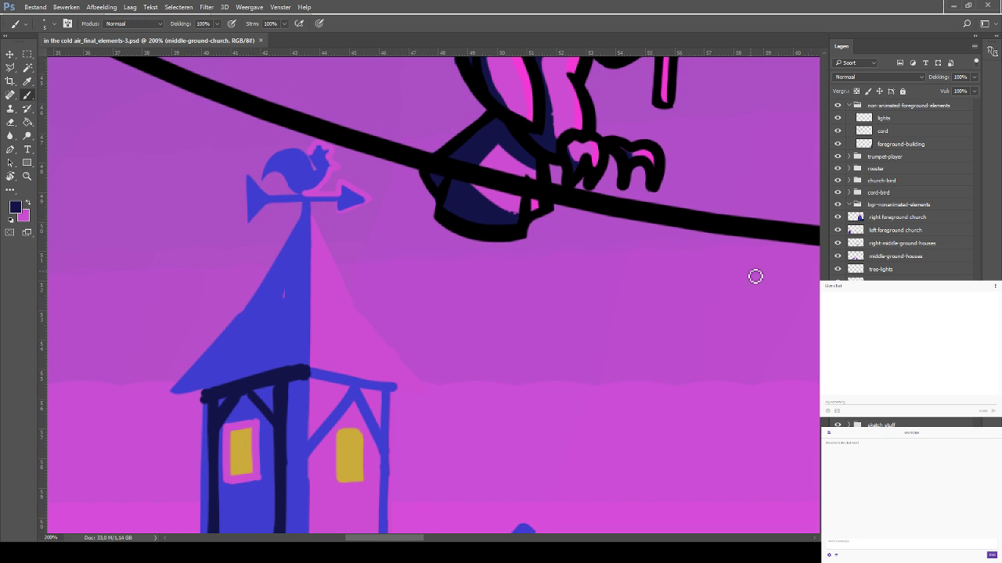
pyautogui.click(837, 347)
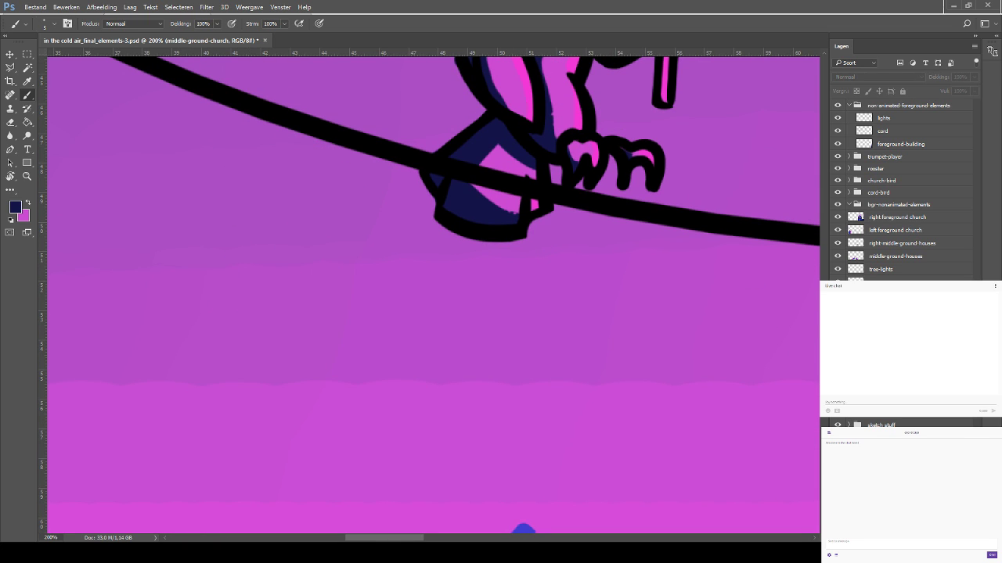
pyautogui.hotkey('ctrl', 'z')
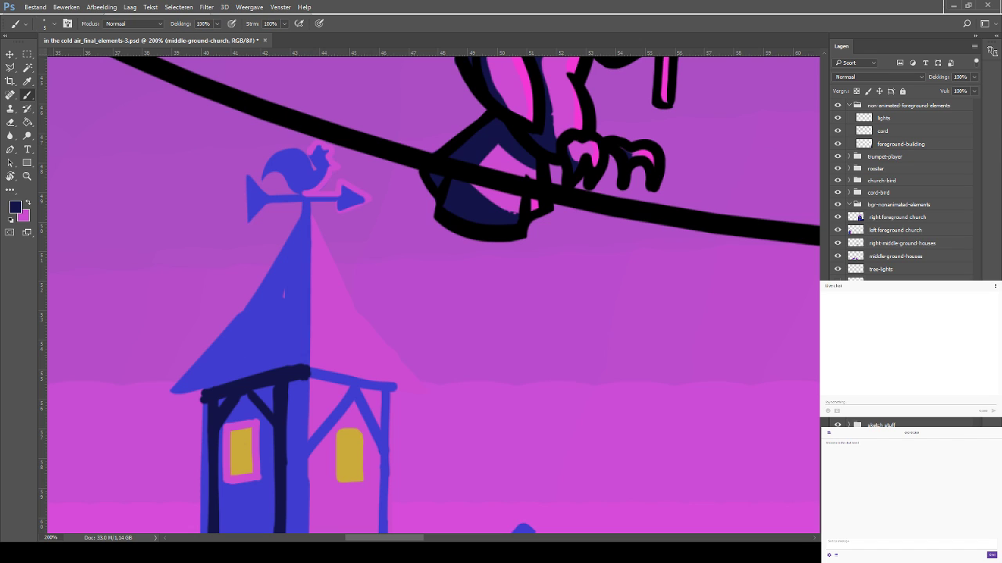
pyautogui.hotkey('ctrl', 'z')
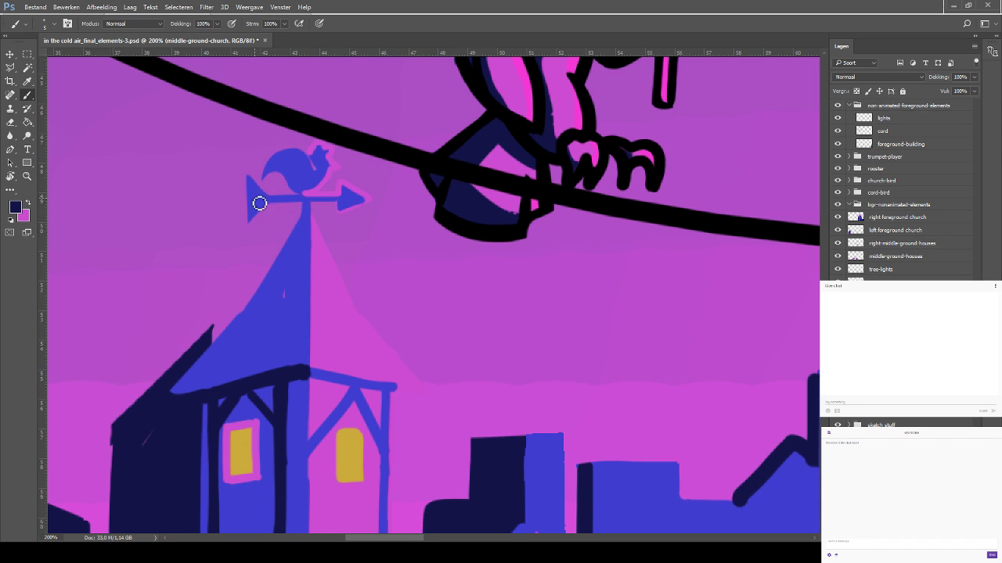
# Paint navy shadows on the tail fin's outer edge, the rooster's underside and the pole below the bar, and save
pyautogui.click(247, 180)
pyautogui.keyDown('shift'); pyautogui.click(247, 219); pyautogui.keyUp('shift')
pyautogui.moveTo(271, 171)
pyautogui.mouseDown()
pyautogui.moveTo(265, 175)
pyautogui.moveTo(282, 168)
pyautogui.moveTo(298, 191)
pyautogui.moveTo(290, 172)
pyautogui.moveTo(304, 199)
pyautogui.mouseUp()
pyautogui.hotkey('ctrl', 'z')
pyautogui.hotkey('ctrl', 'z')
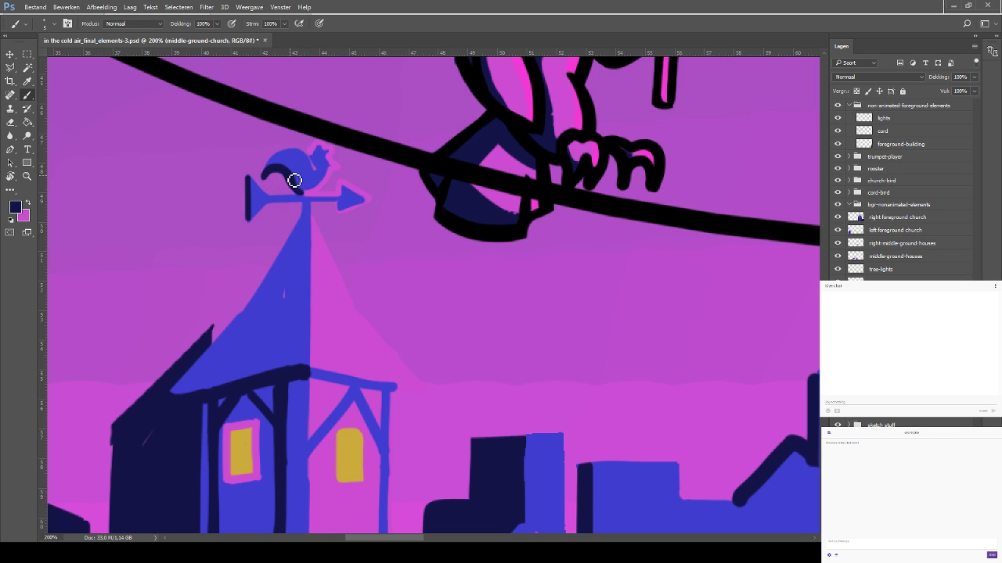
pyautogui.moveTo(294, 181); pyautogui.dragTo(307, 204)
pyautogui.hotkey('ctrl', 's')
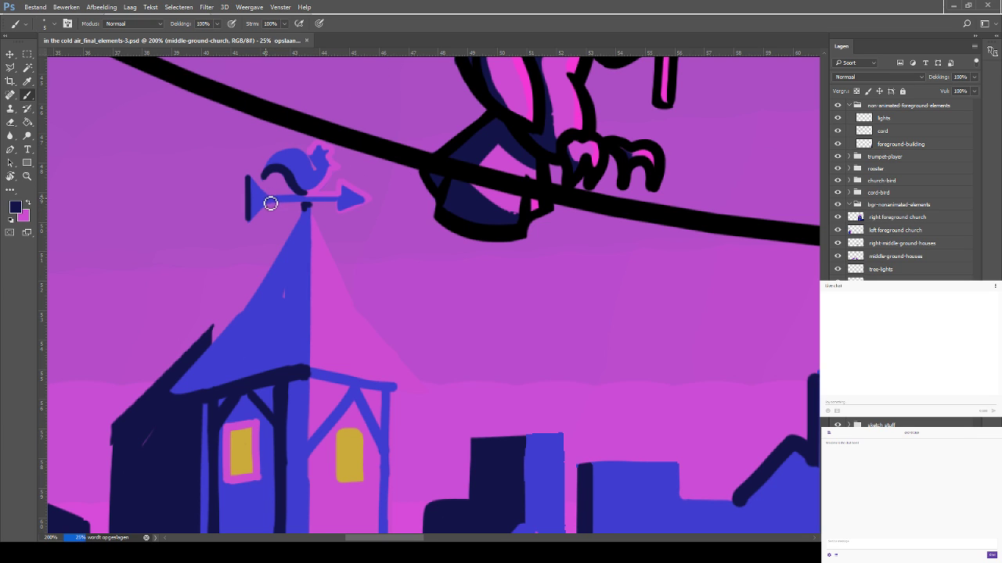
# Add a navy dot where the tail fin meets the bar, trim the pole's shadow with sampled blue and save
pyautogui.click(266, 199)
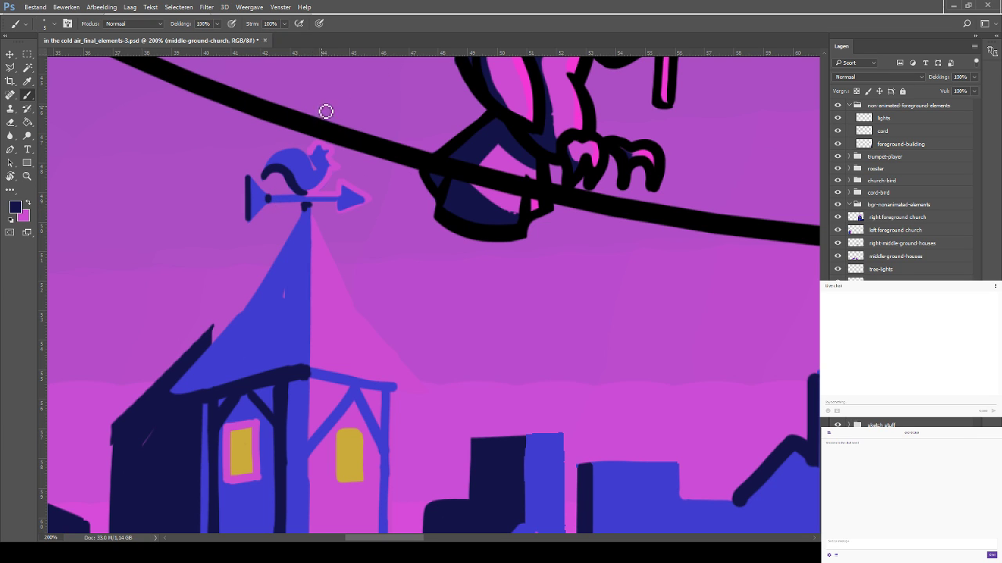
pyautogui.press('x')
pyautogui.press('i')
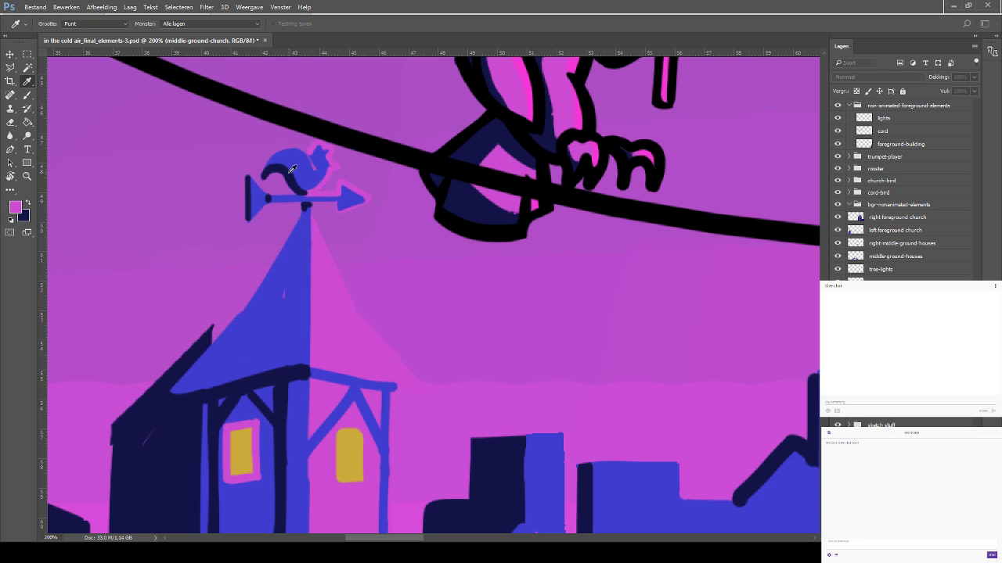
pyautogui.press('b')
pyautogui.keyDown('alt'); pyautogui.click(266, 168); pyautogui.keyUp('alt')
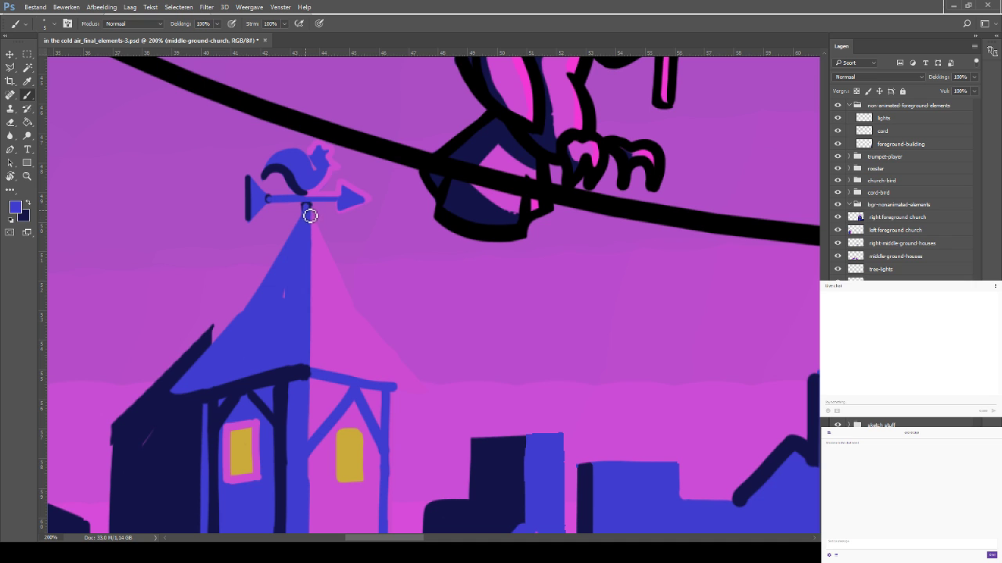
pyautogui.hotkey('ctrl', 's')
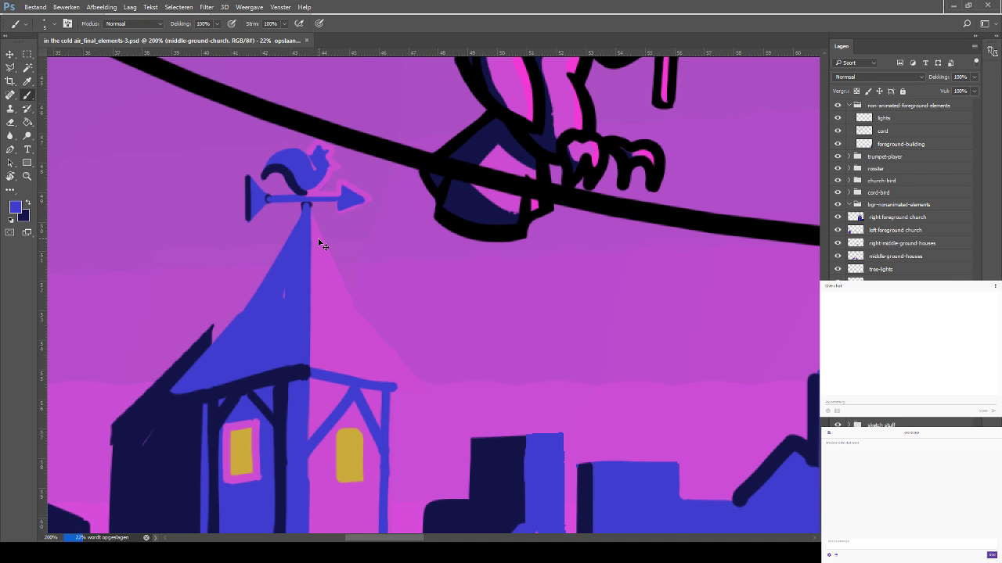
# Look over the whole illustration, show the sketch group over the artwork and save the document
pyautogui.hotkey('ctrl', '-')
pyautogui.hotkey('ctrl', '-')
pyautogui.hotkey('ctrl', '-')
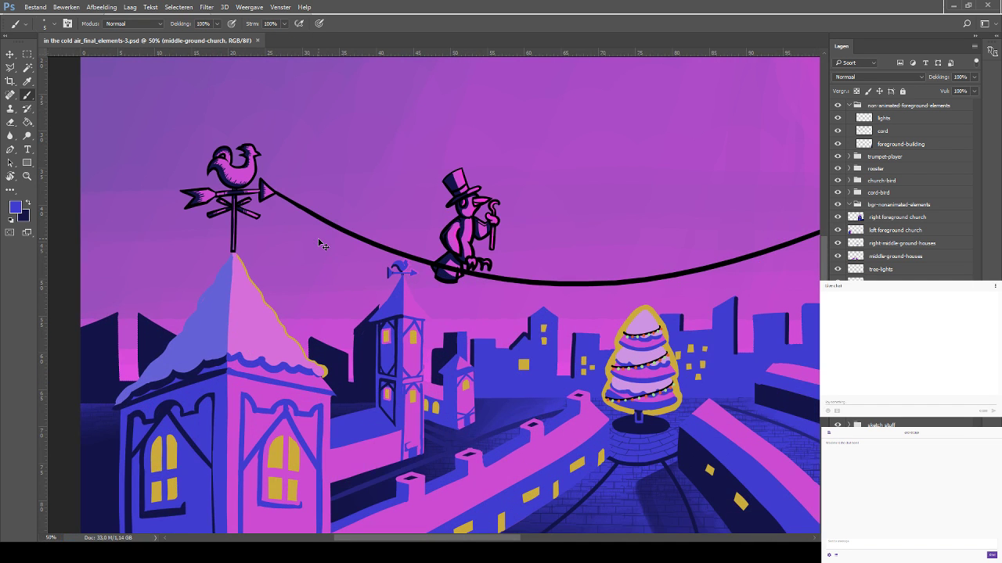
pyautogui.hotkey('ctrl', '-')
pyautogui.hotkey('ctrl', '-')
pyautogui.hotkey('ctrl', '-')
pyautogui.hotkey('ctrl', '+')
pyautogui.hotkey('ctrl', '+')
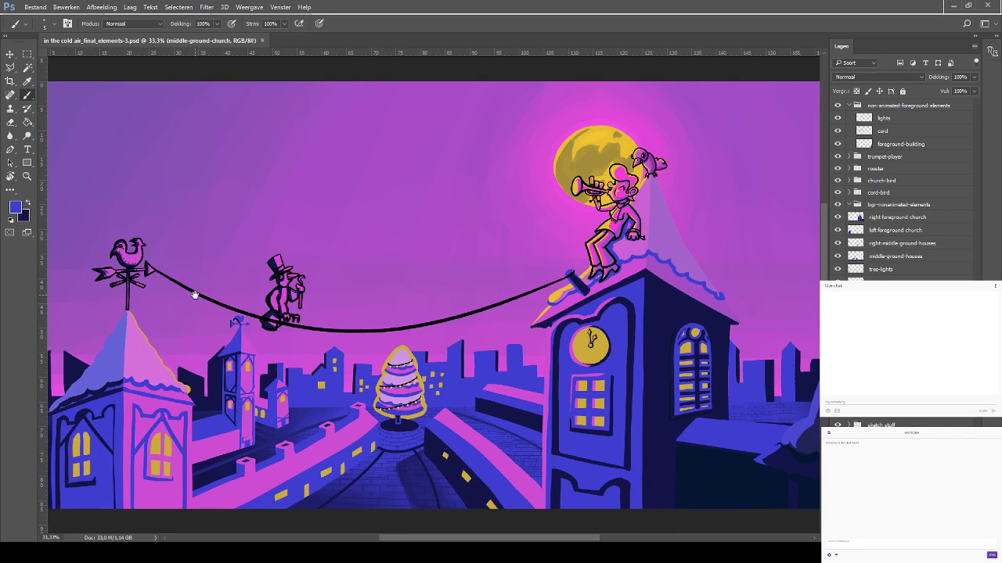
pyautogui.moveTo(195, 295); pyautogui.dragTo(232, 314)
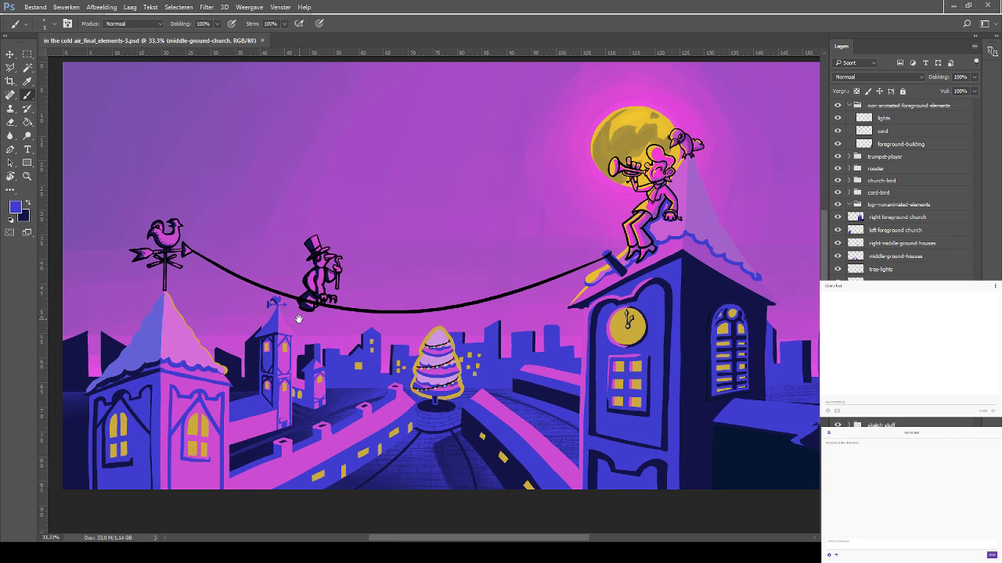
pyautogui.moveTo(298, 319); pyautogui.dragTo(192, 304)
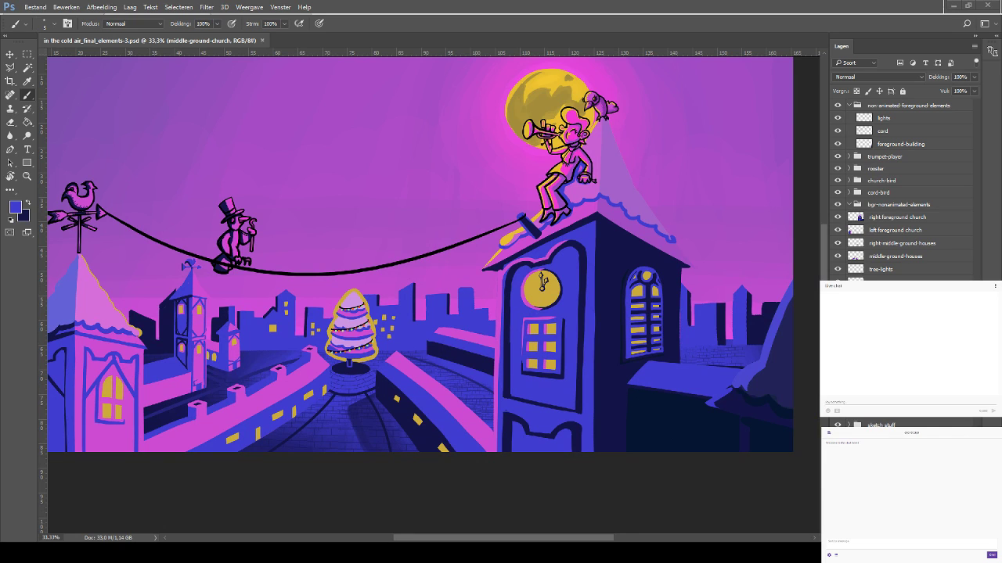
pyautogui.moveTo(228, 146)
pyautogui.mouseDown()
pyautogui.moveTo(259, 148)
pyautogui.moveTo(389, 96)
pyautogui.mouseUp()
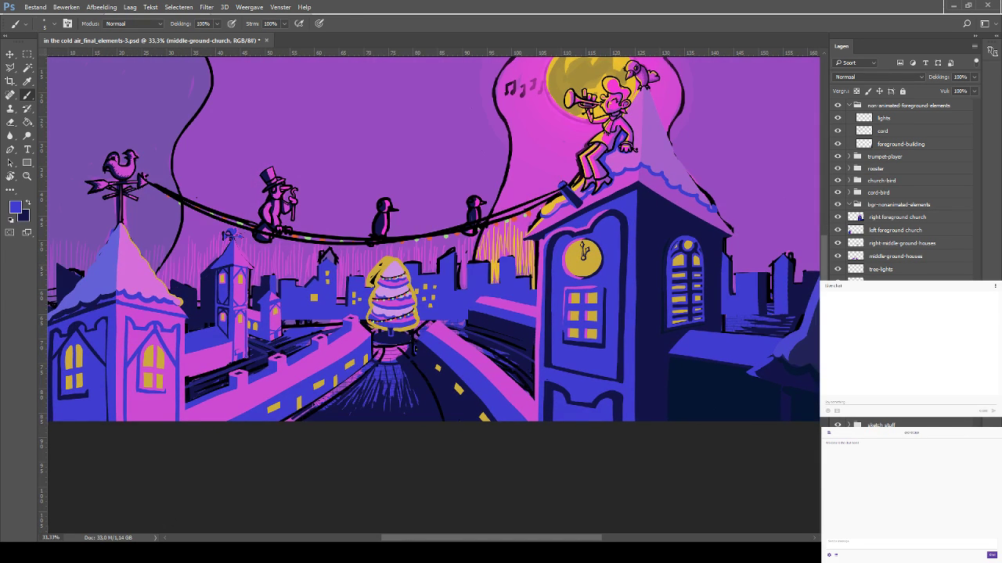
pyautogui.hotkey('ctrl', 's')
# Sample the golden yellow of the lit windows as the brush colour
pyautogui.moveTo(236, 335); pyautogui.dragTo(315, 272)
pyautogui.press('i')
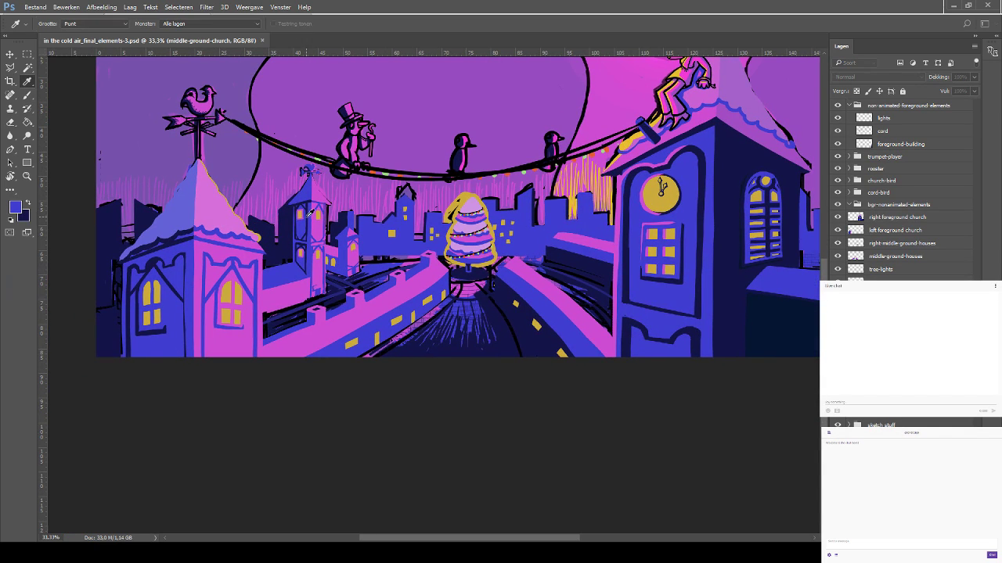
pyautogui.click(453, 374)
pyautogui.press('b')
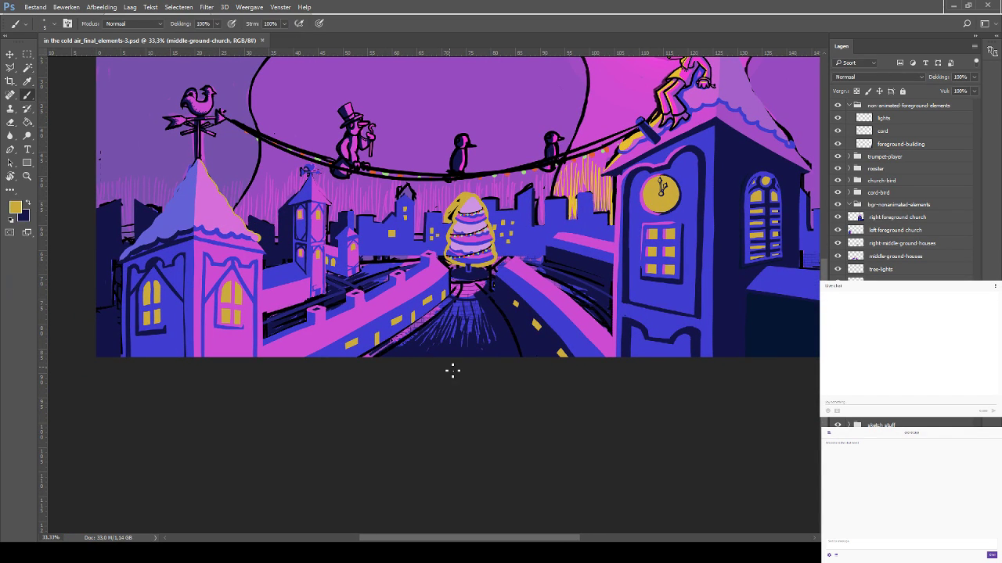
# Paint a row of four yellow arched windows along the middle-ground church's pink side wall, undoing faulty strokes on the first one
pyautogui.hotkey('ctrl', '+')
pyautogui.hotkey('ctrl', '+')
pyautogui.hotkey('ctrl', '+')
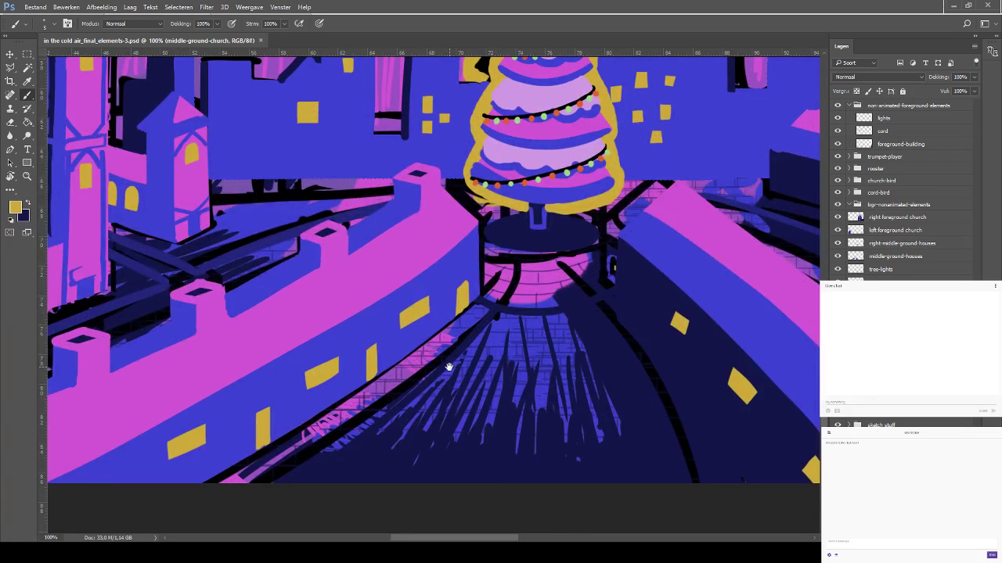
pyautogui.moveTo(145, 220)
pyautogui.mouseDown()
pyautogui.moveTo(280, 143)
pyautogui.moveTo(301, 159)
pyautogui.mouseUp()
pyautogui.moveTo(212, 205); pyautogui.dragTo(306, 276)
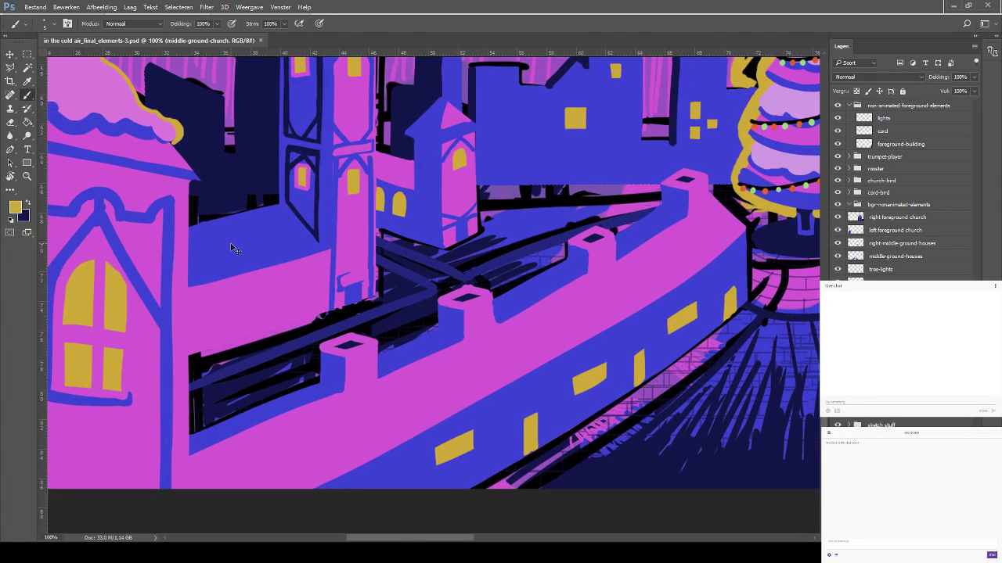
pyautogui.hotkey('ctrl', '+')
pyautogui.moveTo(87, 187); pyautogui.dragTo(289, 132)
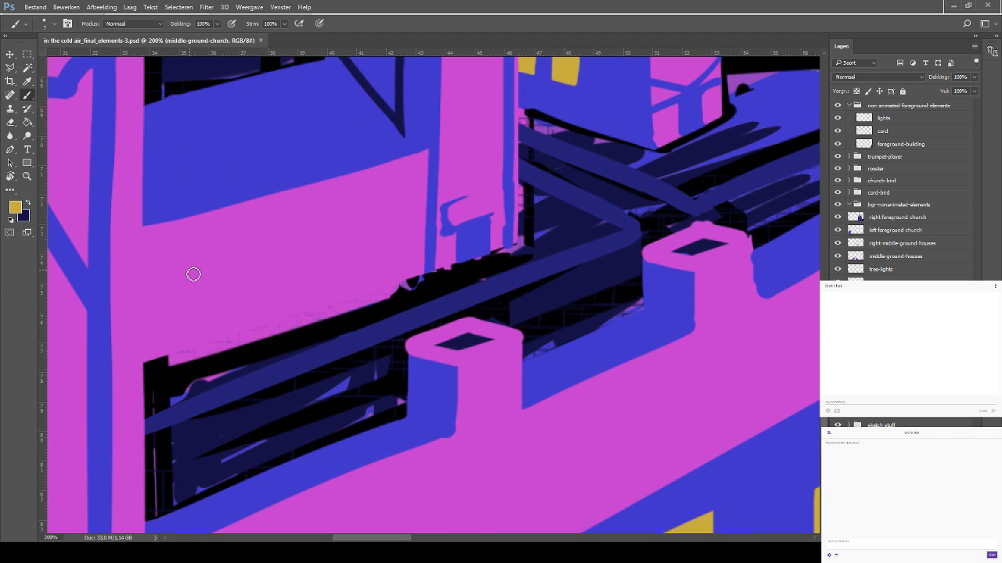
pyautogui.moveTo(165, 248)
pyautogui.mouseDown()
pyautogui.moveTo(169, 297)
pyautogui.moveTo(167, 258)
pyautogui.moveTo(191, 276)
pyautogui.moveTo(168, 259)
pyautogui.moveTo(184, 256)
pyautogui.moveTo(188, 296)
pyautogui.moveTo(188, 244)
pyautogui.mouseUp()
pyautogui.hotkey('ctrl', 'z')
pyautogui.hotkey('ctrl', 'z')
pyautogui.hotkey('ctrl', 'z')
pyautogui.hotkey('ctrl', 'z')
pyautogui.moveTo(165, 295)
pyautogui.mouseDown()
pyautogui.moveTo(195, 281)
pyautogui.moveTo(166, 274)
pyautogui.moveTo(196, 273)
pyautogui.moveTo(183, 292)
pyautogui.moveTo(176, 250)
pyautogui.moveTo(195, 296)
pyautogui.moveTo(173, 256)
pyautogui.moveTo(203, 277)
pyautogui.moveTo(188, 245)
pyautogui.moveTo(194, 292)
pyautogui.moveTo(171, 282)
pyautogui.moveTo(201, 253)
pyautogui.moveTo(199, 288)
pyautogui.moveTo(169, 270)
pyautogui.moveTo(197, 265)
pyautogui.moveTo(171, 273)
pyautogui.moveTo(201, 270)
pyautogui.moveTo(191, 293)
pyautogui.moveTo(173, 298)
pyautogui.moveTo(194, 292)
pyautogui.moveTo(179, 295)
pyautogui.moveTo(188, 253)
pyautogui.mouseUp()
pyautogui.hotkey('ctrl', 'z')
pyautogui.hotkey('ctrl', 'z')
pyautogui.hotkey('ctrl', 'z')
pyautogui.hotkey('ctrl', 'z')
pyautogui.hotkey('ctrl', 'z')
pyautogui.hotkey('ctrl', 'z')
pyautogui.hotkey('ctrl', 'z')
pyautogui.hotkey('ctrl', 'z')
pyautogui.hotkey('ctrl', 'z')
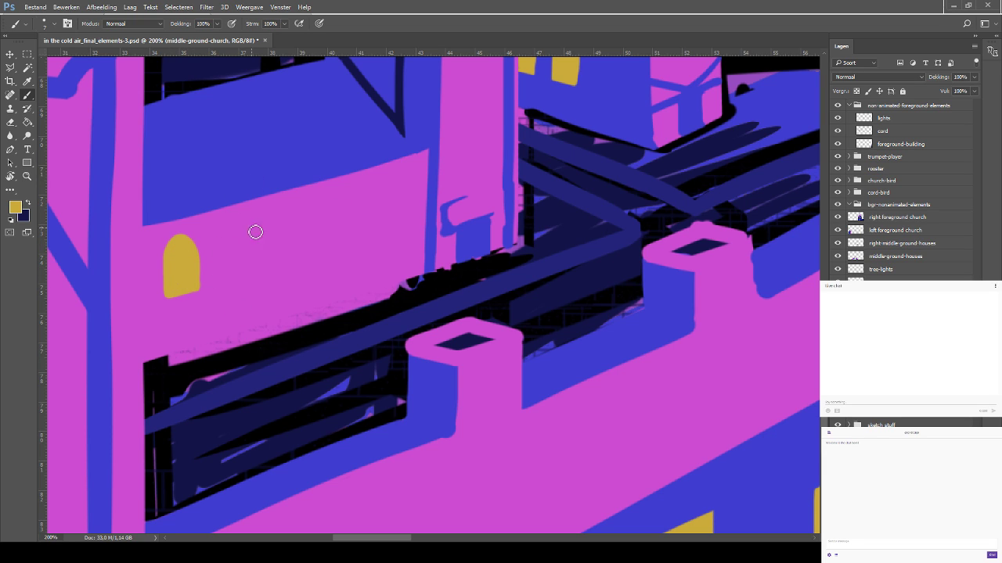
pyautogui.moveTo(240, 281)
pyautogui.mouseDown()
pyautogui.moveTo(240, 245)
pyautogui.moveTo(242, 280)
pyautogui.moveTo(244, 233)
pyautogui.moveTo(240, 244)
pyautogui.moveTo(259, 219)
pyautogui.moveTo(275, 279)
pyautogui.moveTo(248, 282)
pyautogui.moveTo(244, 244)
pyautogui.moveTo(253, 249)
pyautogui.moveTo(257, 236)
pyautogui.moveTo(262, 249)
pyautogui.moveTo(305, 226)
pyautogui.moveTo(309, 259)
pyautogui.moveTo(307, 218)
pyautogui.moveTo(308, 230)
pyautogui.moveTo(333, 214)
pyautogui.moveTo(335, 259)
pyautogui.moveTo(325, 263)
pyautogui.moveTo(316, 249)
pyautogui.moveTo(328, 258)
pyautogui.moveTo(360, 217)
pyautogui.moveTo(365, 252)
pyautogui.moveTo(363, 215)
pyautogui.moveTo(368, 246)
pyautogui.moveTo(376, 197)
pyautogui.moveTo(368, 203)
pyautogui.moveTo(386, 199)
pyautogui.moveTo(396, 238)
pyautogui.moveTo(369, 249)
pyautogui.moveTo(380, 210)
pyautogui.mouseUp()
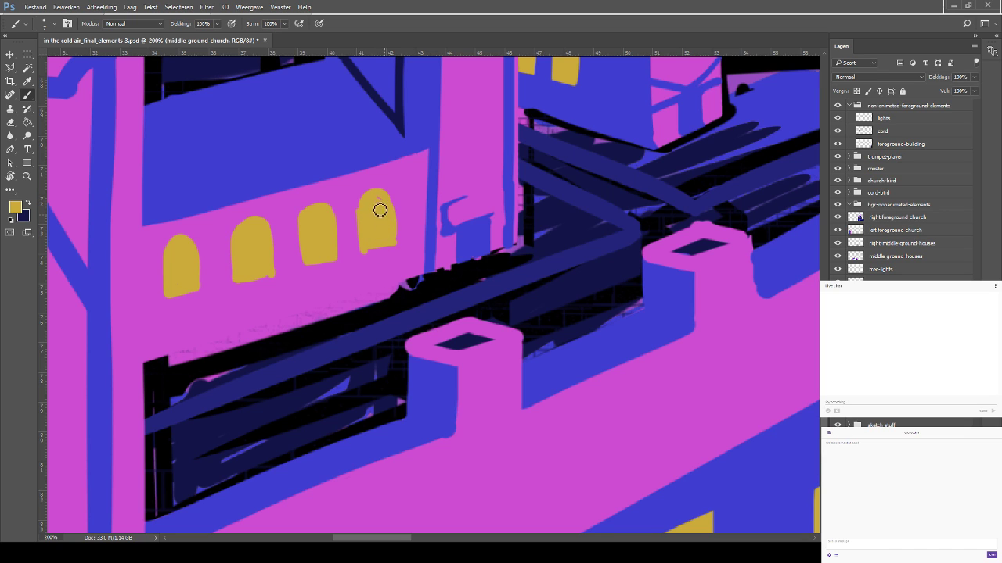
# Sample the wall's pink as the brush colour, straighten the arched windows' sills and trim the two windows nearest the tower
pyautogui.click(28, 203)
pyautogui.press('i')
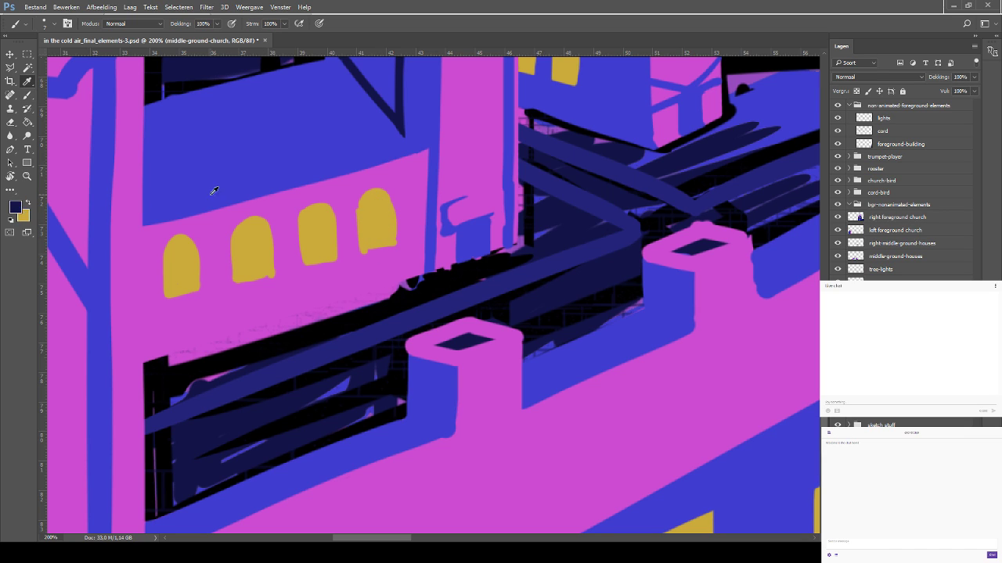
pyautogui.click(502, 382)
pyautogui.press('b')
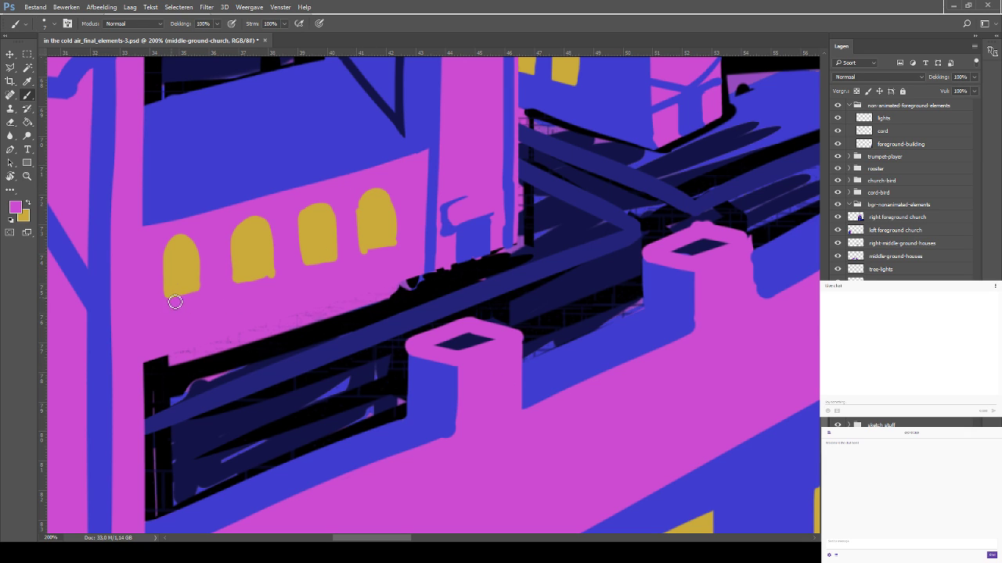
pyautogui.moveTo(175, 302)
pyautogui.mouseDown()
pyautogui.moveTo(276, 280)
pyautogui.moveTo(392, 235)
pyautogui.mouseUp()
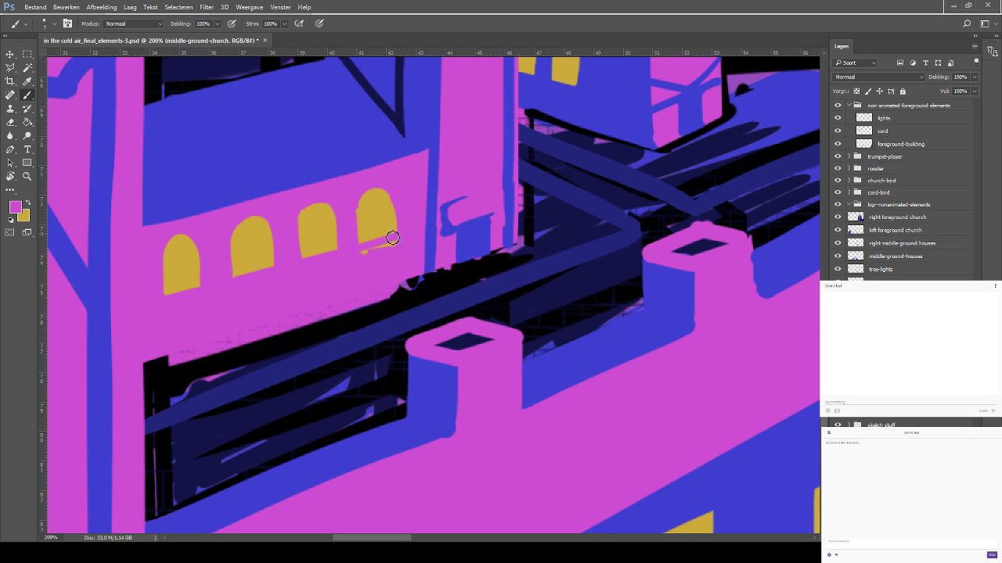
pyautogui.moveTo(344, 257); pyautogui.dragTo(403, 243)
pyautogui.moveTo(301, 259)
pyautogui.mouseDown()
pyautogui.moveTo(307, 210)
pyautogui.moveTo(299, 225)
pyautogui.moveTo(329, 212)
pyautogui.moveTo(305, 216)
pyautogui.moveTo(342, 230)
pyautogui.mouseUp()
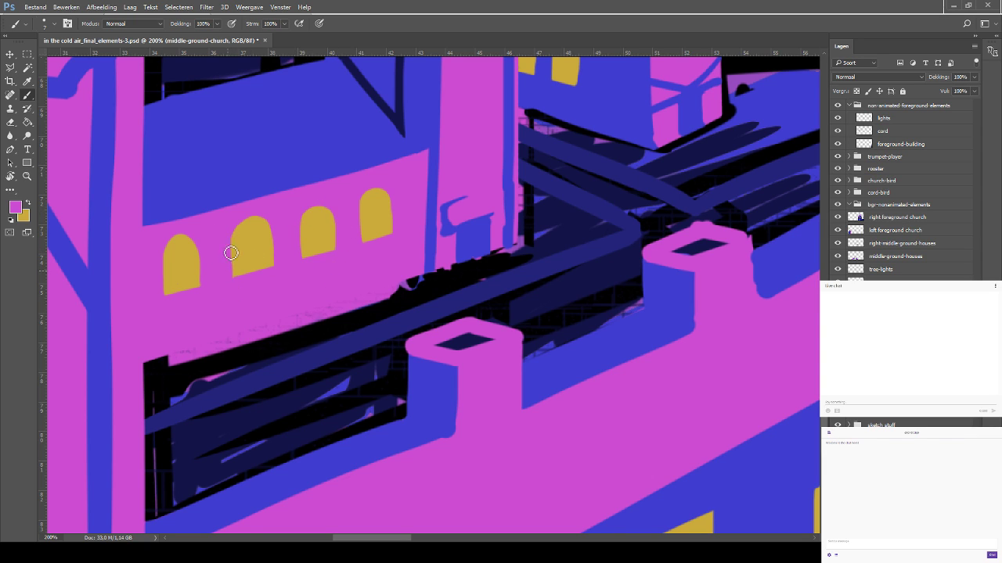
# Trim the edges of the two arched windows farthest from the tower with pink and save the document
pyautogui.moveTo(234, 268); pyautogui.dragTo(240, 222)
pyautogui.moveTo(164, 304)
pyautogui.mouseDown()
pyautogui.moveTo(161, 267)
pyautogui.moveTo(178, 247)
pyautogui.moveTo(161, 265)
pyautogui.moveTo(176, 243)
pyautogui.moveTo(162, 254)
pyautogui.moveTo(194, 248)
pyautogui.moveTo(184, 242)
pyautogui.moveTo(210, 258)
pyautogui.moveTo(206, 315)
pyautogui.mouseUp()
pyautogui.moveTo(205, 248); pyautogui.dragTo(208, 298)
pyautogui.hotkey('ctrl', '-')
pyautogui.hotkey('ctrl', '-')
pyautogui.hotkey('ctrl', '-')
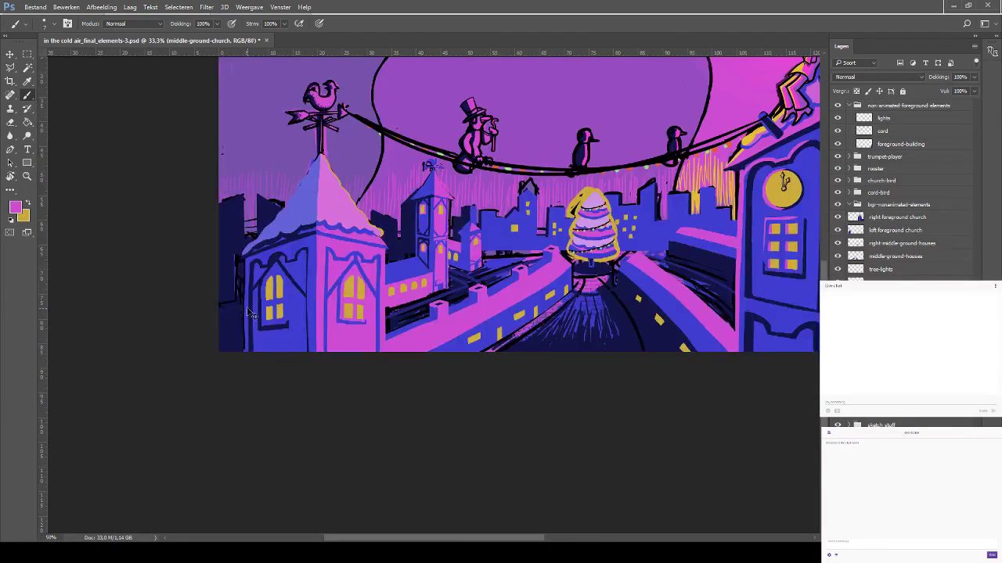
pyautogui.hotkey('ctrl', 's')
# Hide the sketch group, fit the whole illustration in view and make bgr-floor the active layer
pyautogui.moveTo(529, 224); pyautogui.dragTo(382, 264)
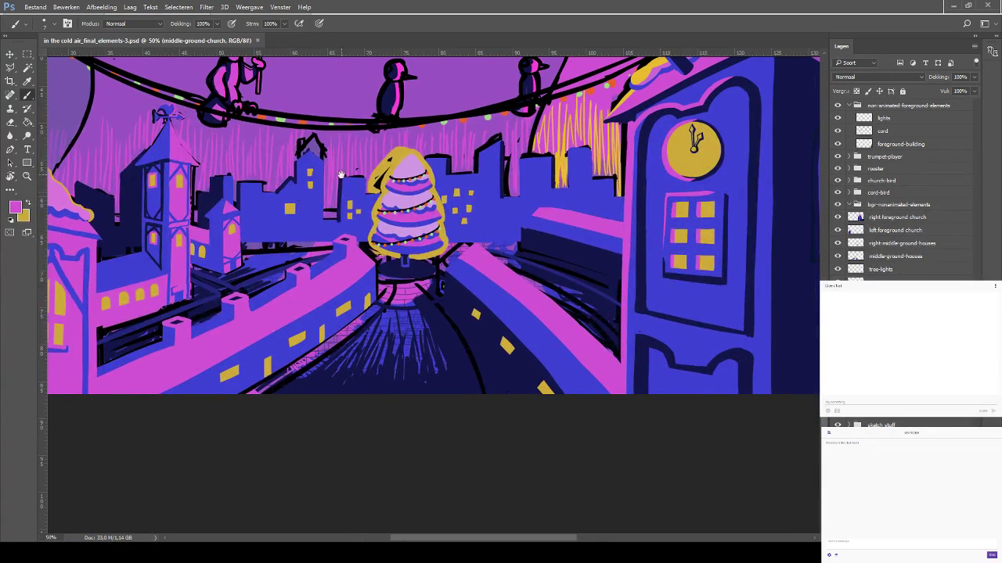
pyautogui.moveTo(340, 174); pyautogui.dragTo(159, 228)
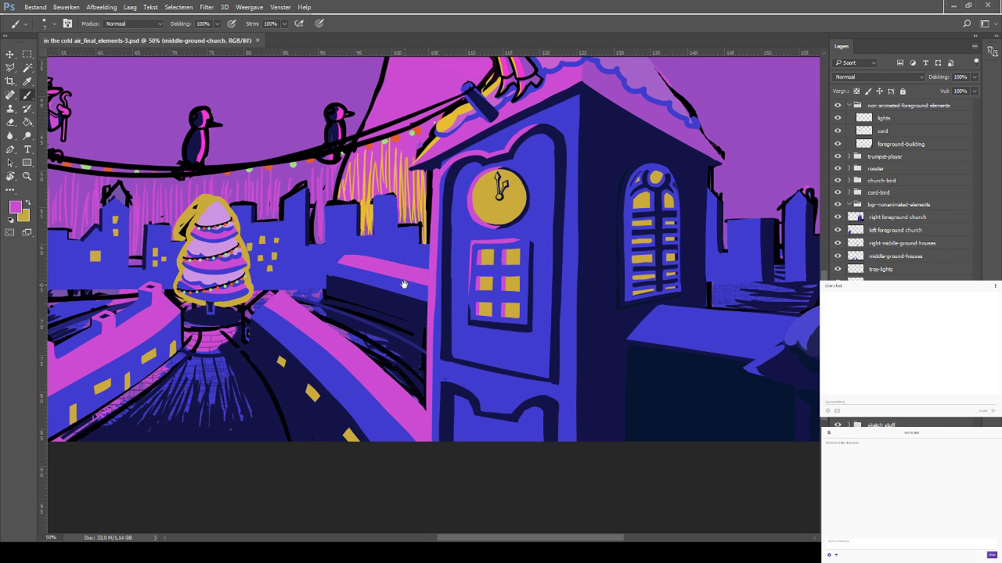
pyautogui.moveTo(404, 284); pyautogui.dragTo(369, 304)
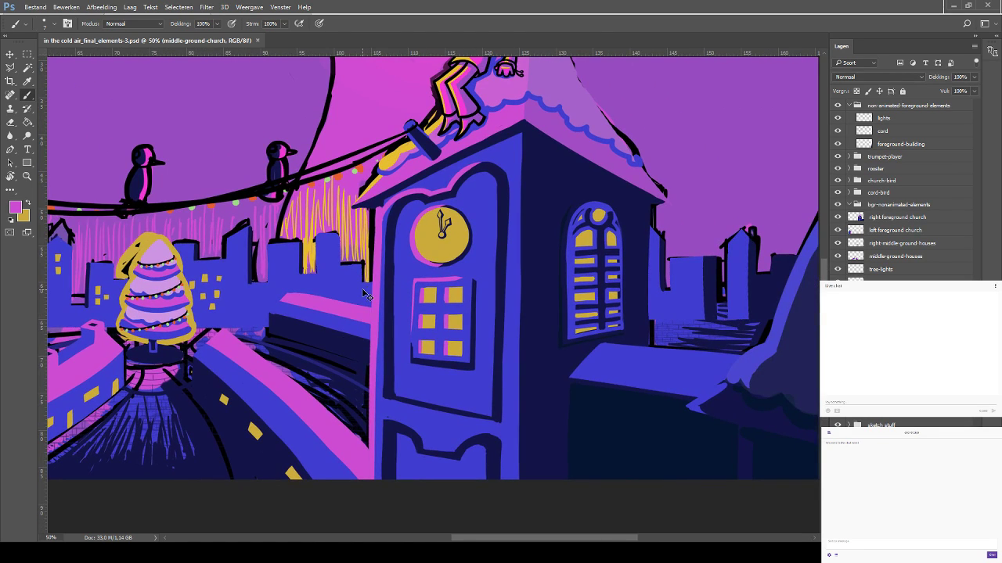
pyautogui.hotkey('ctrl', '0')
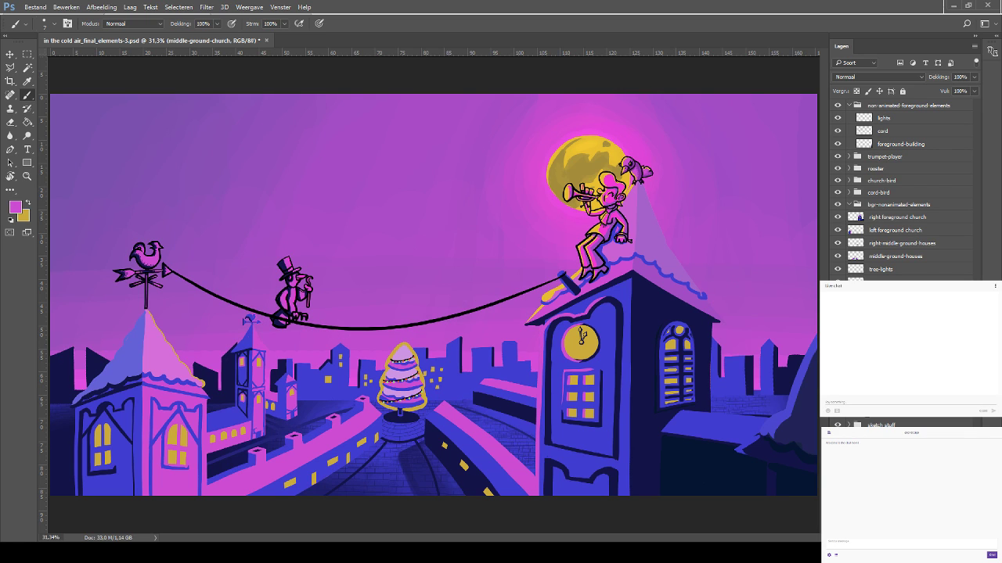
pyautogui.click(884, 347)
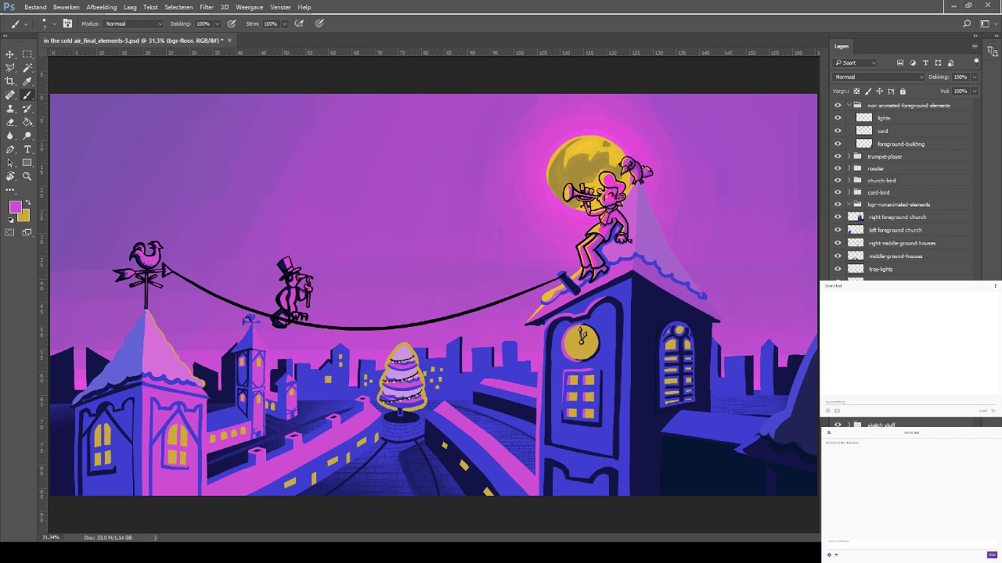
# Sample dark navy as the brush colour, enlarge the brush, set its opacity to 9% and save the document
pyautogui.press('i')
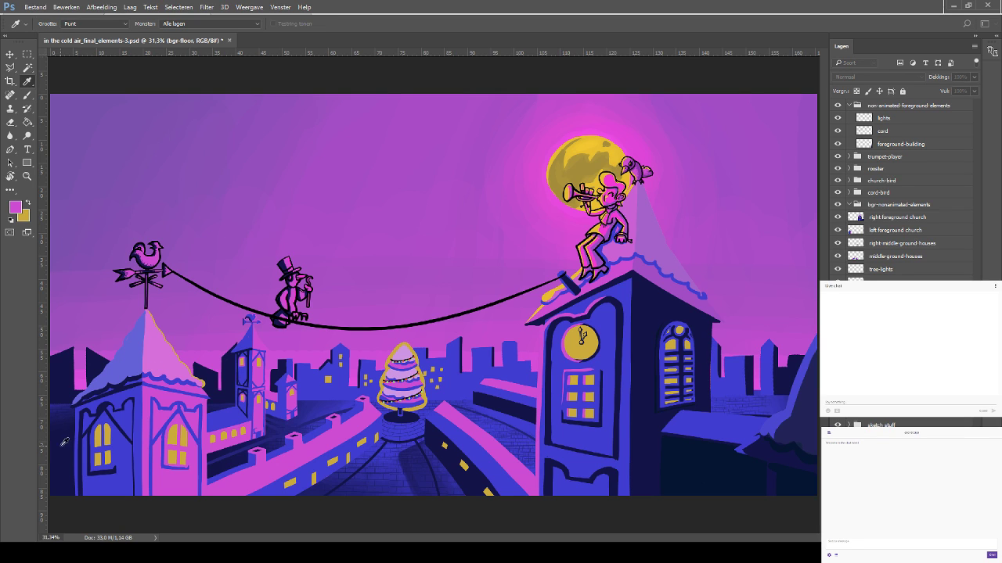
pyautogui.click(478, 379)
pyautogui.press('b')
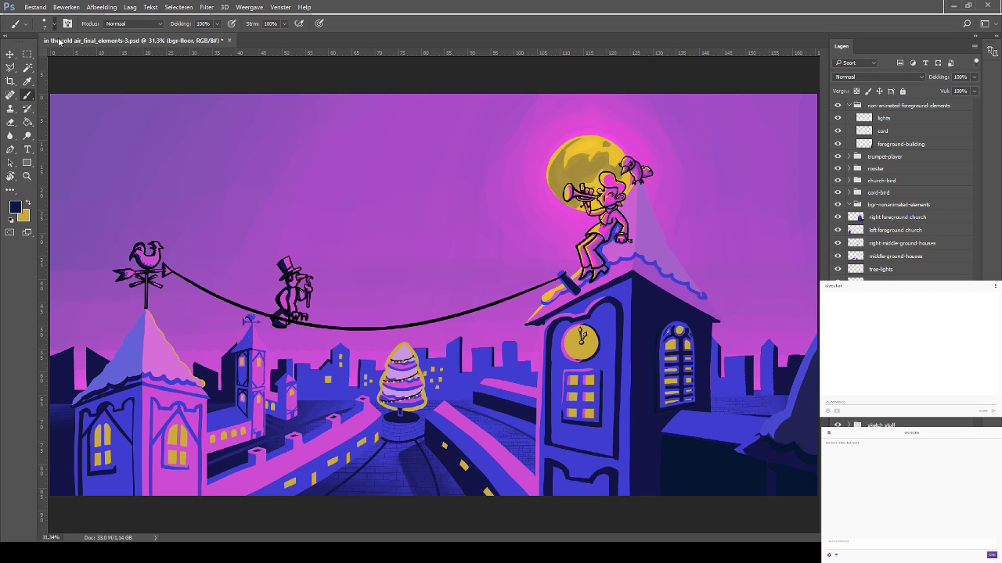
pyautogui.press(']')
pyautogui.press(']')
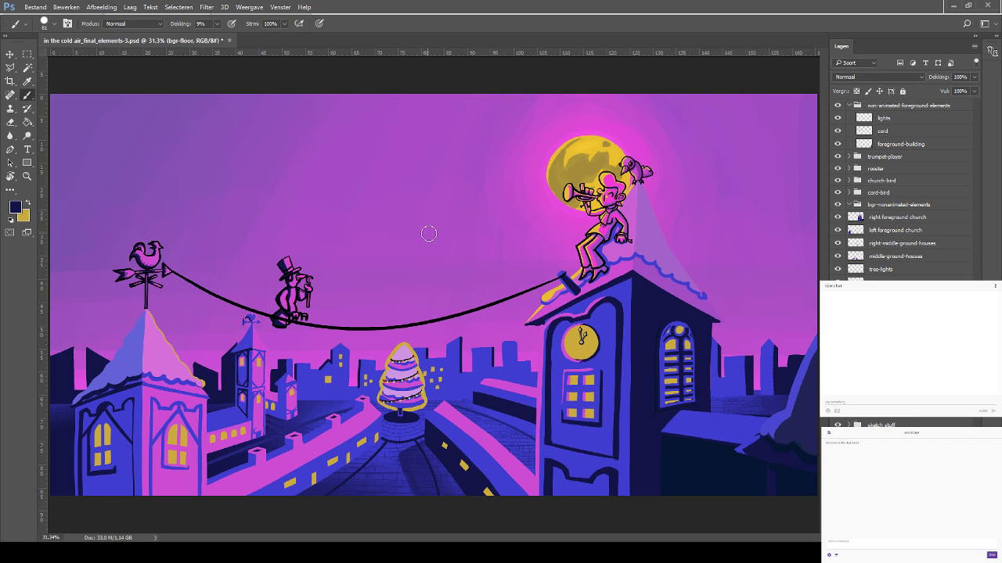
pyautogui.hotkey('ctrl', 's')
# Sample the house roofs' pink as the brush colour and set the brush opacity to 100%
pyautogui.press('i')
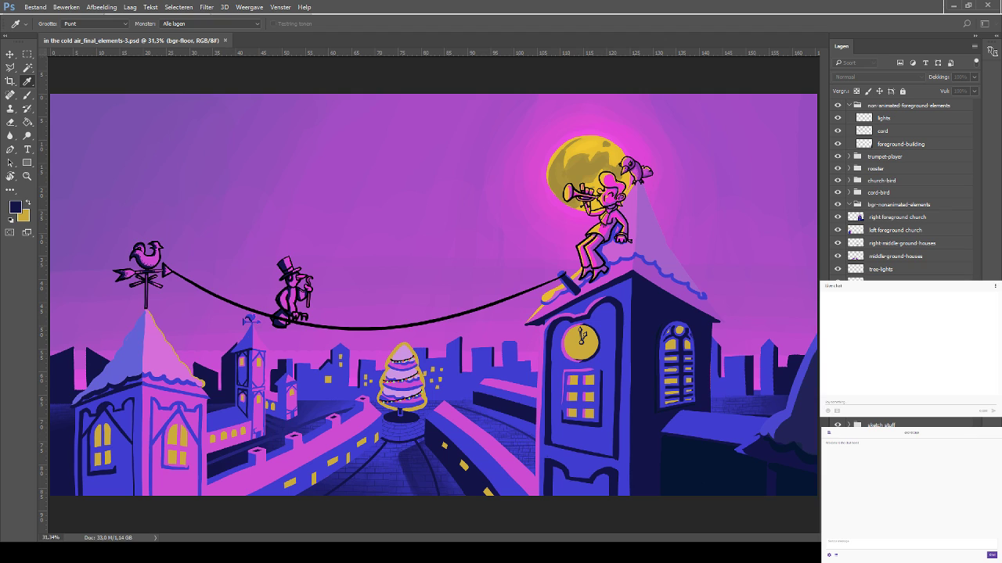
pyautogui.click(462, 426)
pyautogui.press('b')
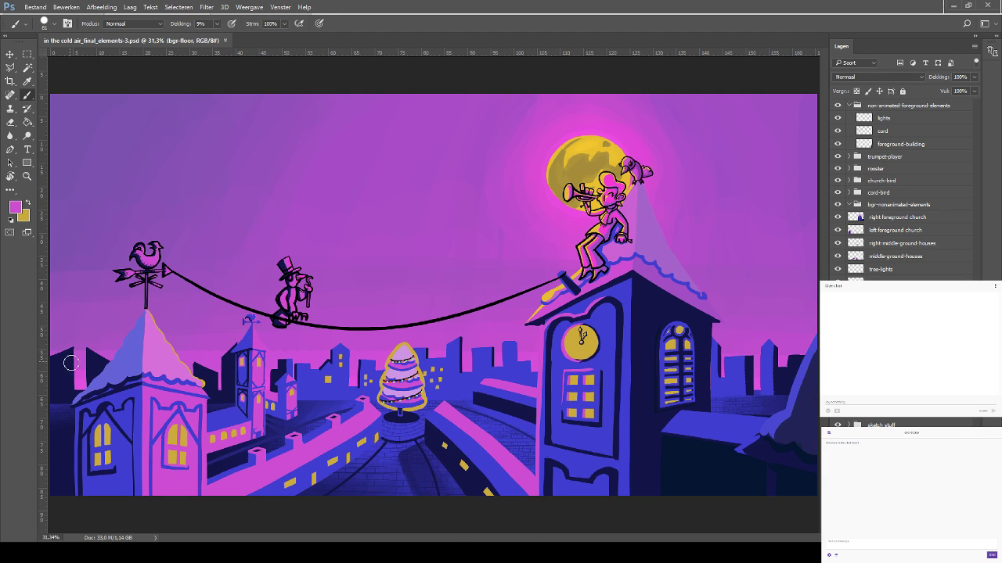
pyautogui.press('0')
# Make middle-ground-houses the active layer, test the pink brush with a looping stroke in the sky and undo it
pyautogui.click(8, 55)
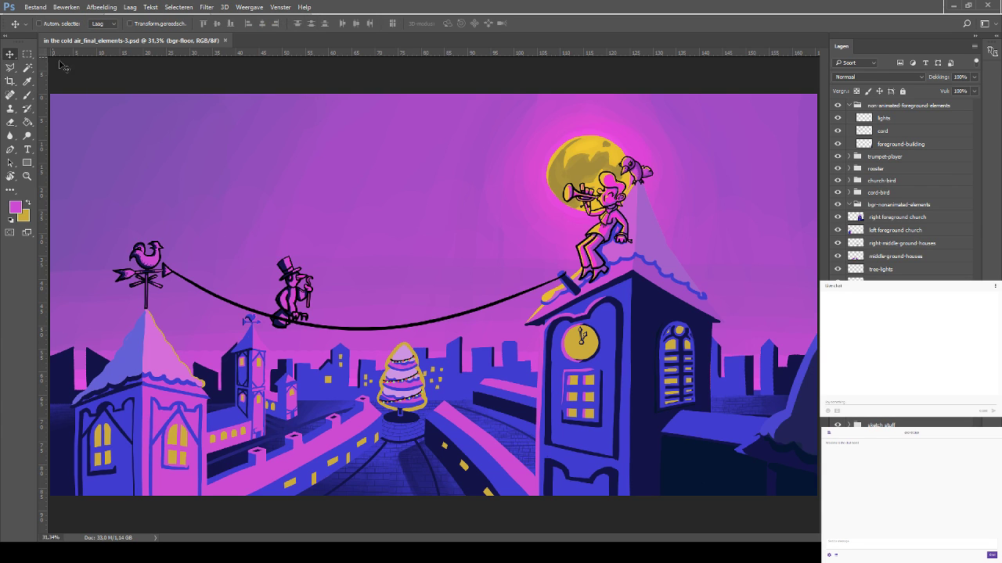
pyautogui.click(317, 479)
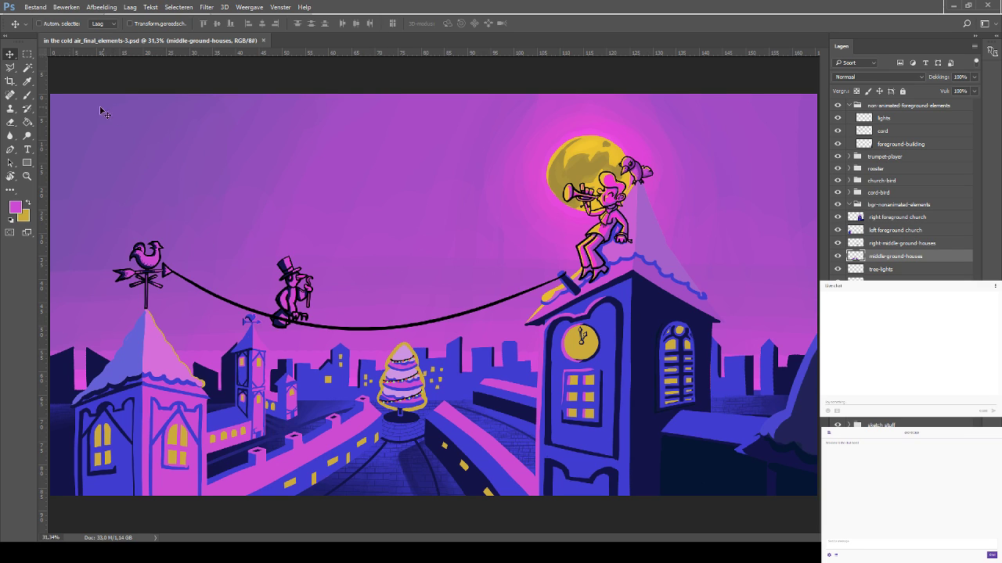
pyautogui.click(28, 95)
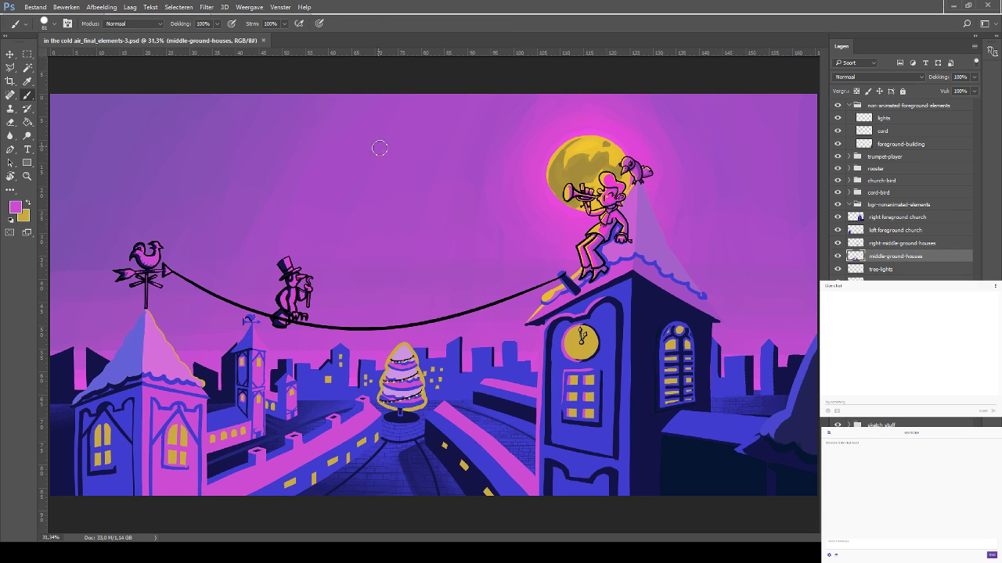
pyautogui.moveTo(344, 191)
pyautogui.mouseDown()
pyautogui.moveTo(335, 233)
pyautogui.moveTo(436, 202)
pyautogui.mouseUp()
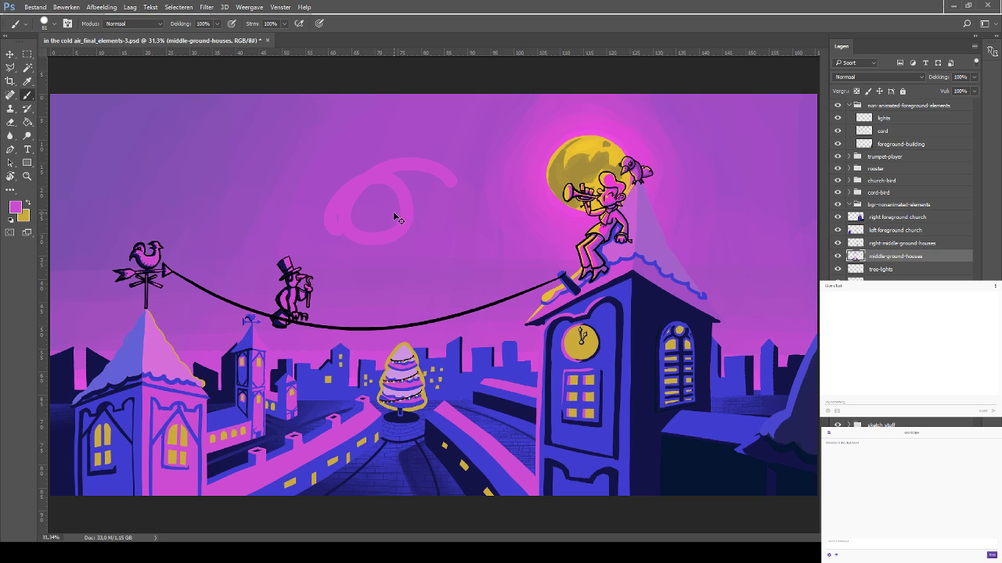
pyautogui.hotkey('ctrl', 'z')
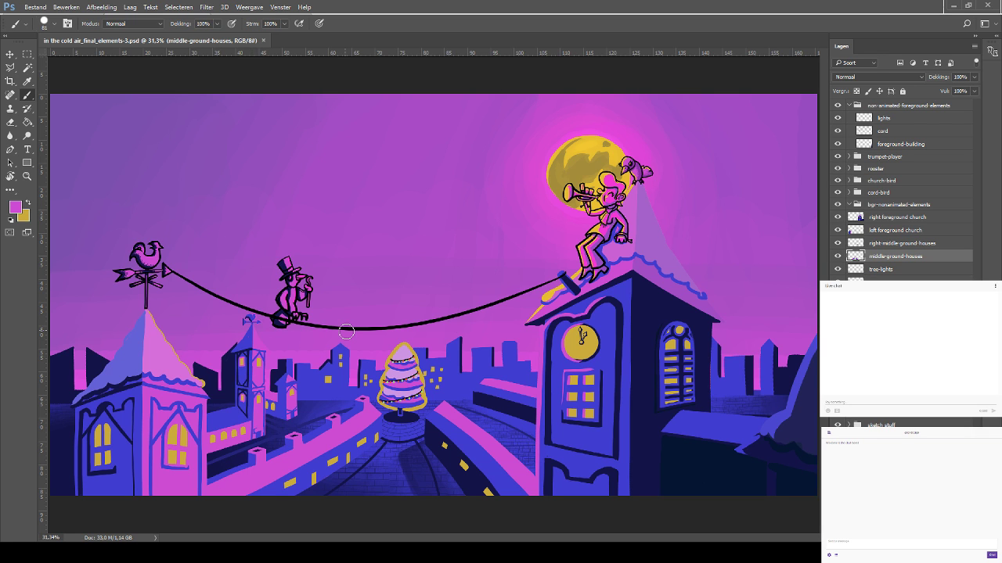
# Erase stray edges around the chimneys on the left-hand row of middle-ground houses and save the document
pyautogui.hotkey('ctrl', '+')
pyautogui.hotkey('ctrl', '+')
pyautogui.hotkey('ctrl', '+')
pyautogui.moveTo(338, 324); pyautogui.dragTo(423, 150)
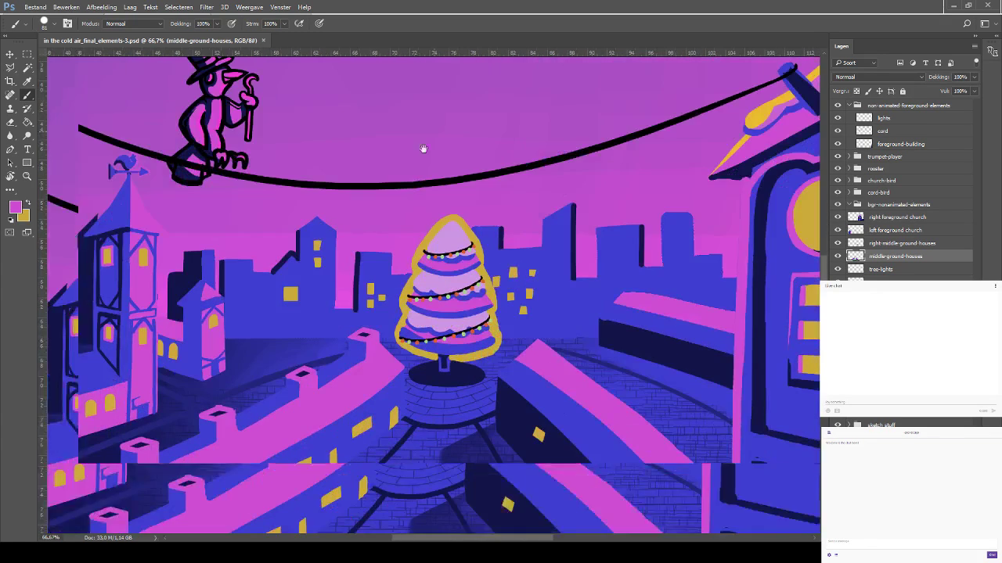
pyautogui.moveTo(369, 284); pyautogui.dragTo(436, 161)
pyautogui.moveTo(377, 242); pyautogui.dragTo(397, 207)
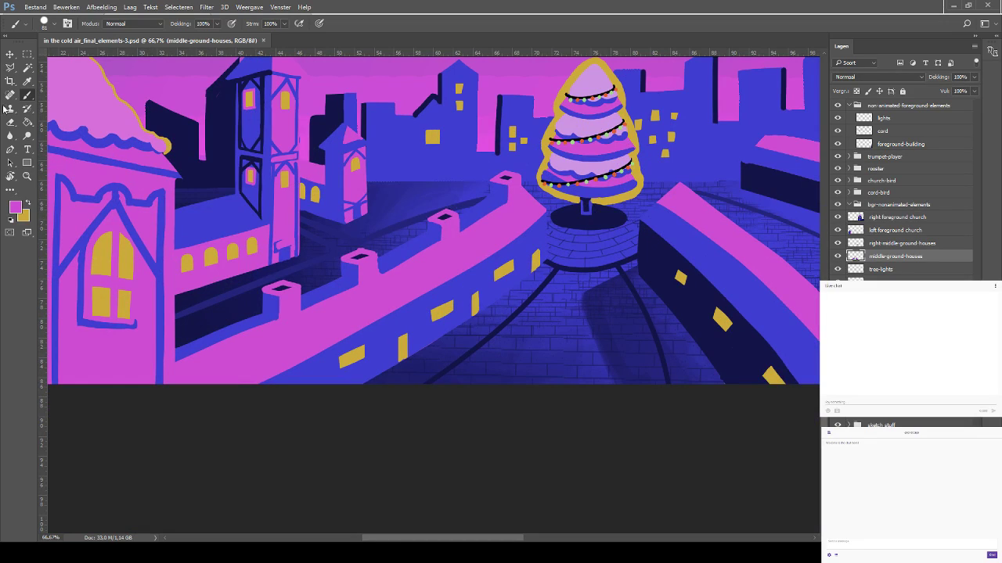
pyautogui.click(9, 123)
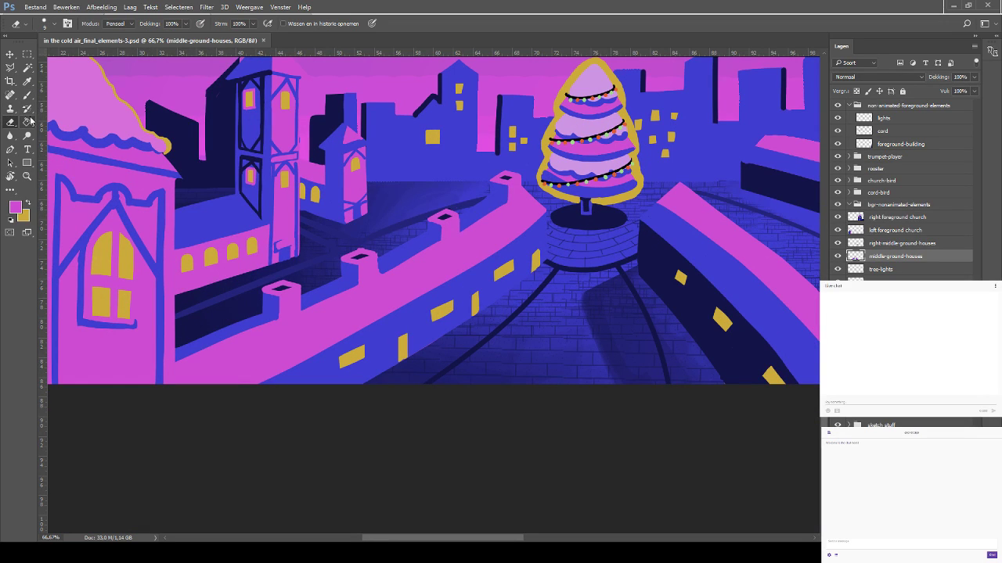
pyautogui.click(10, 53)
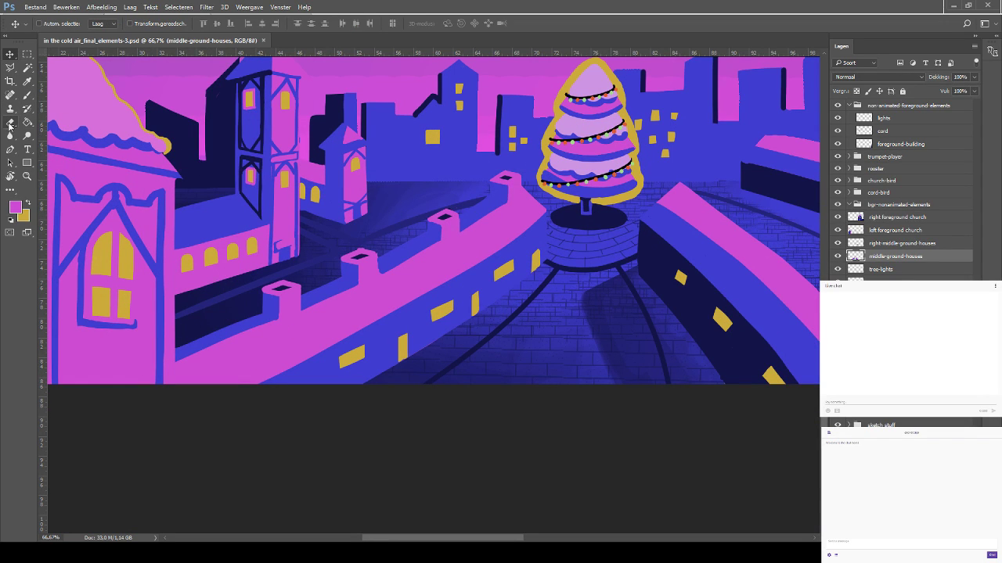
pyautogui.click(9, 123)
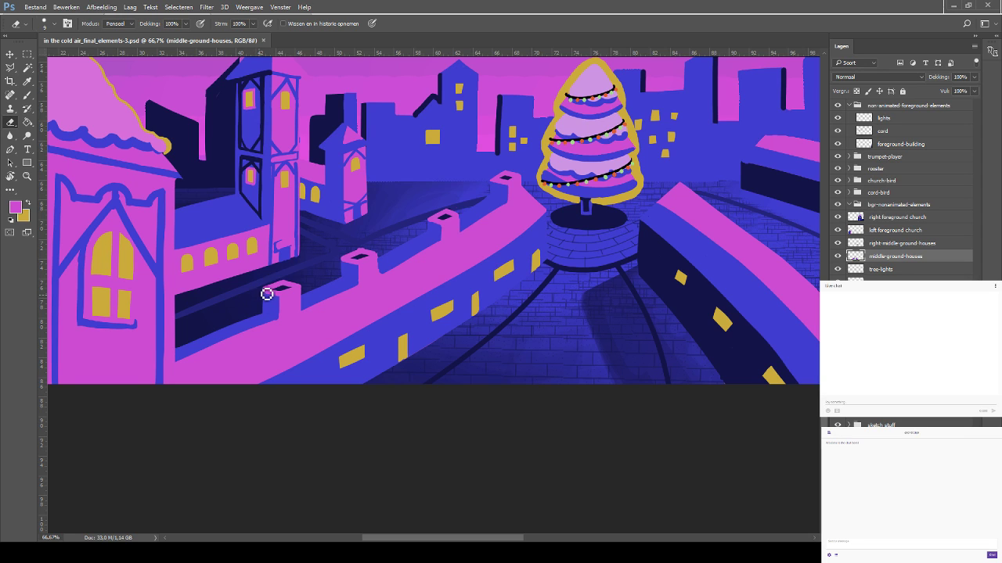
pyautogui.moveTo(264, 297); pyautogui.dragTo(287, 287)
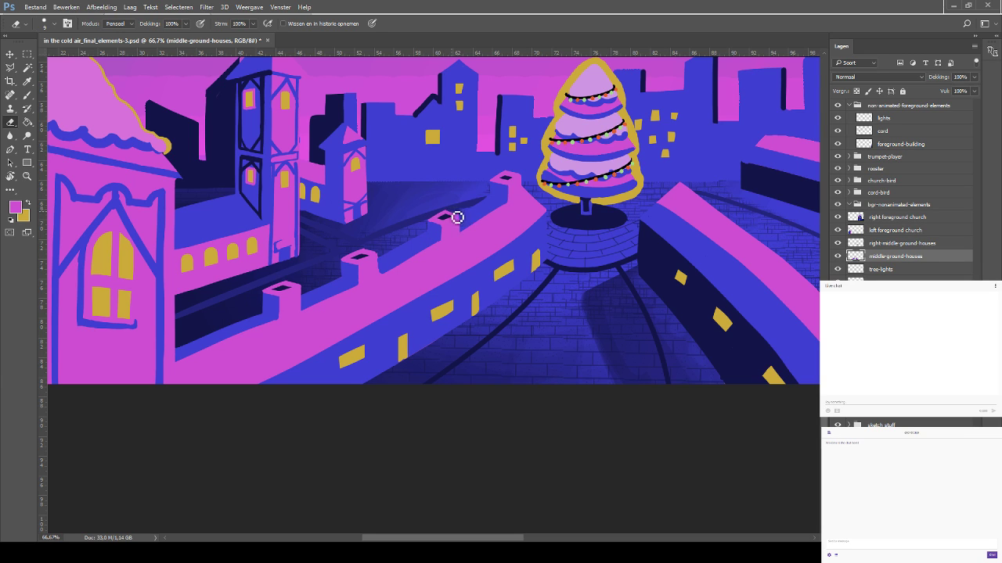
pyautogui.hotkey('ctrl', 's')
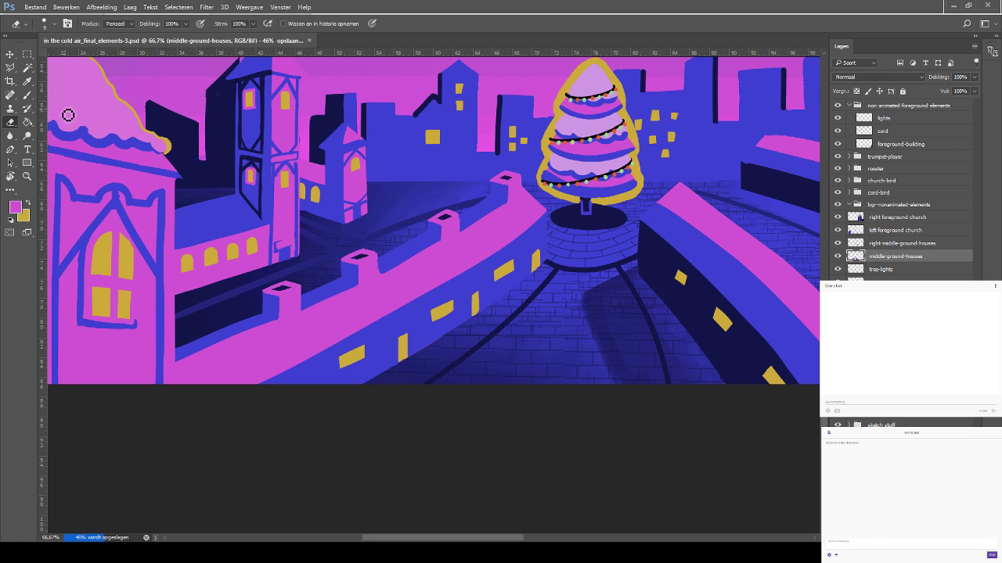
# With a 25 px brush, paint pink frames around the nearest window and door of the left-hand house row
pyautogui.press('b')
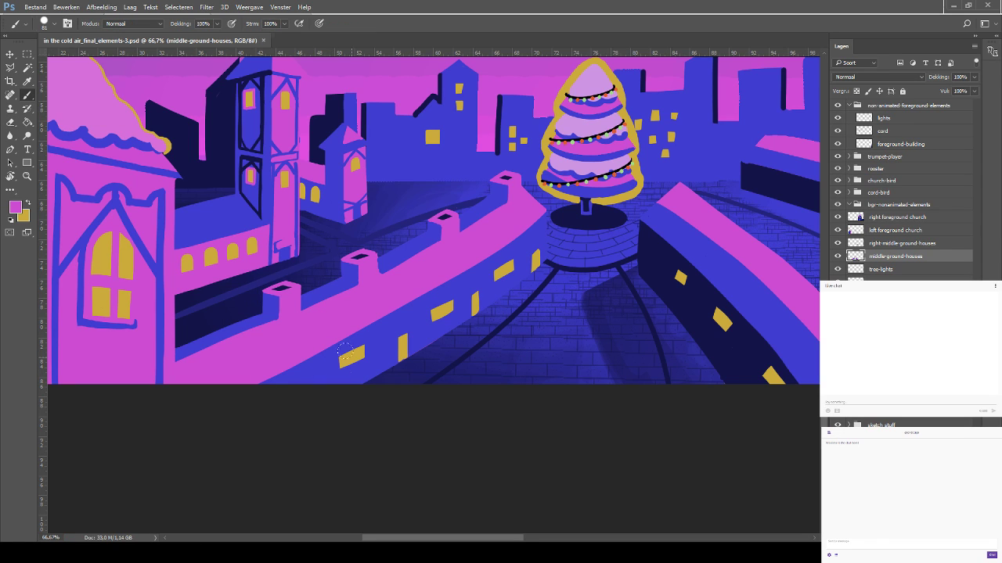
pyautogui.press('[')
pyautogui.press('[')
pyautogui.press('[')
pyautogui.press('[')
pyautogui.press('[')
pyautogui.press('[')
pyautogui.press('[')
pyautogui.moveTo(334, 357)
pyautogui.mouseDown()
pyautogui.moveTo(337, 368)
pyautogui.moveTo(353, 353)
pyautogui.moveTo(339, 375)
pyautogui.moveTo(367, 353)
pyautogui.moveTo(393, 353)
pyautogui.moveTo(404, 335)
pyautogui.moveTo(416, 336)
pyautogui.moveTo(413, 355)
pyautogui.mouseUp()
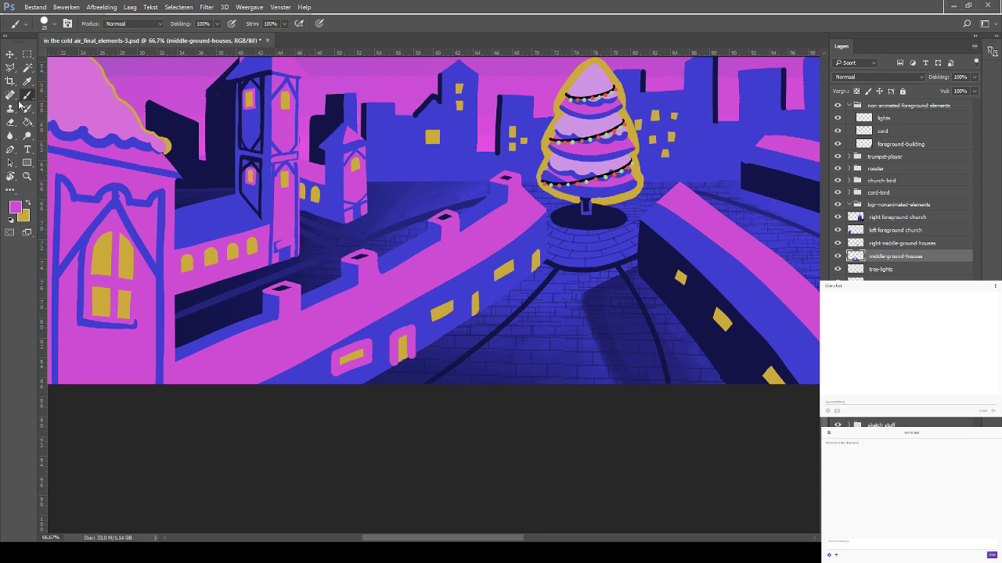
# Select the left-hand row's blue wall by colour, paint pink frames around its remaining windows and doors, deselect and save
pyautogui.click(10, 122)
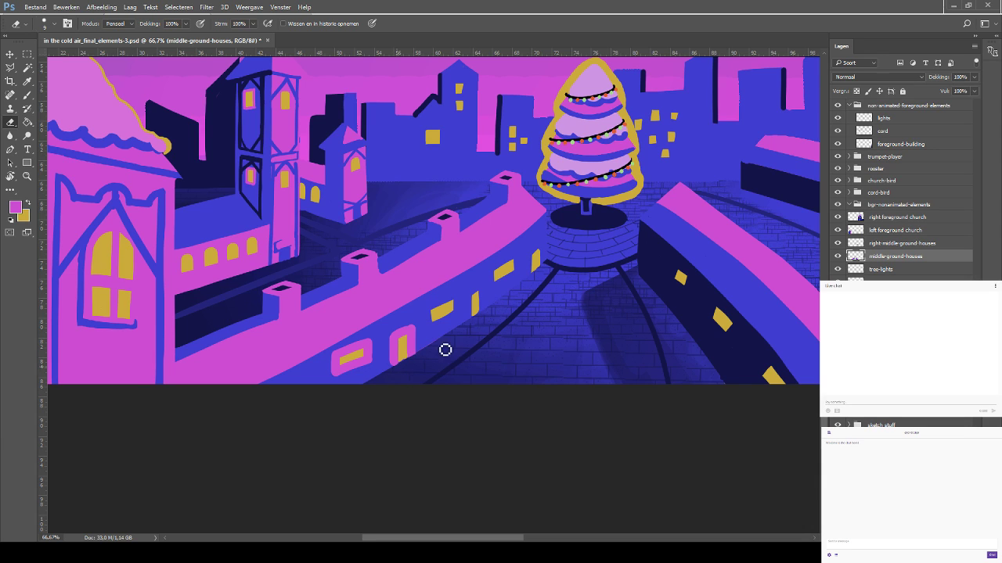
pyautogui.click(28, 68)
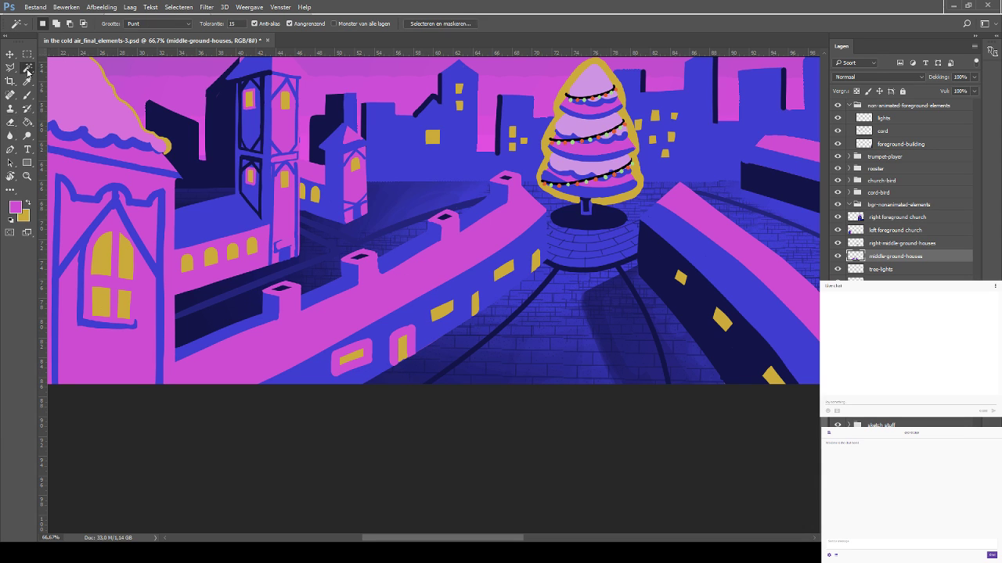
pyautogui.click(479, 278)
pyautogui.click(29, 82)
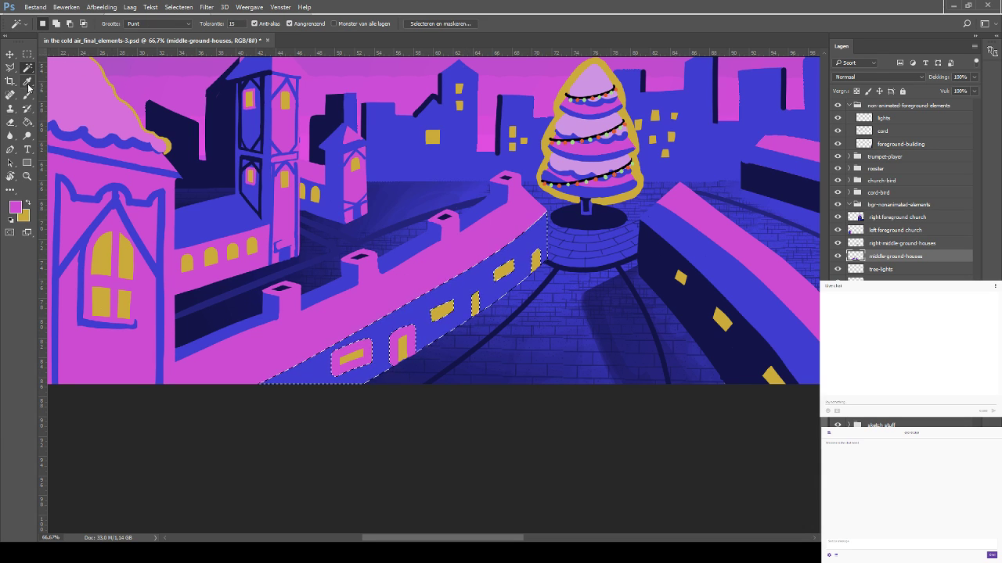
pyautogui.click(27, 94)
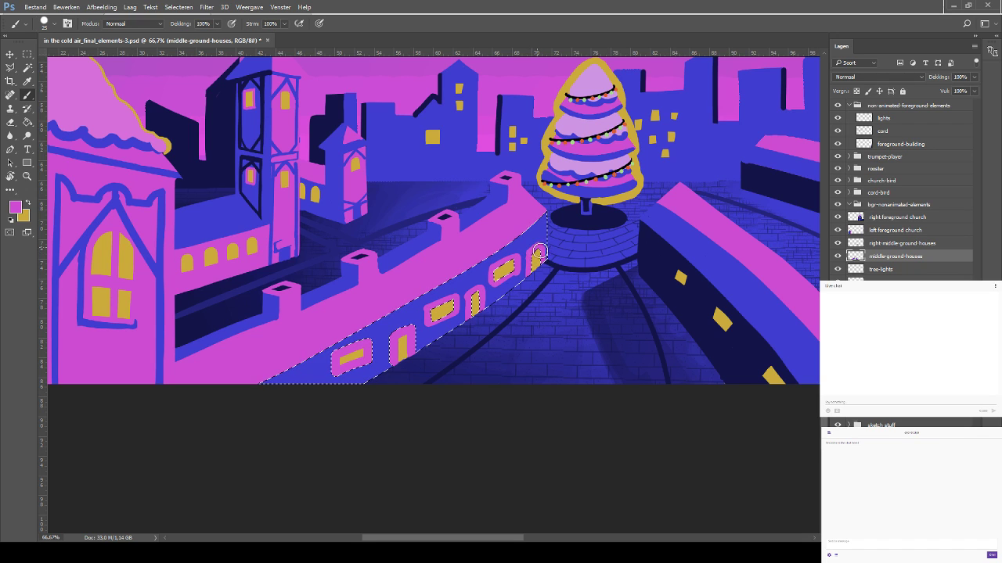
pyautogui.hotkey('ctrl', 'd')
pyautogui.hotkey('ctrl', 's')
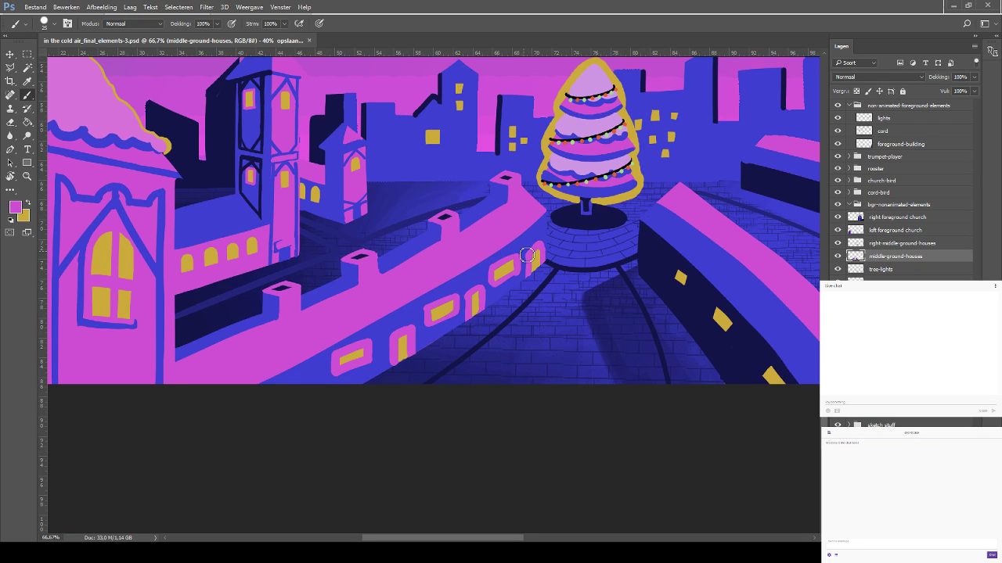
# Sample the buildings' blue as the brush colour and retouch the outer edge of the nearest left-hand window's pink frame
pyautogui.click(27, 202)
pyautogui.click(28, 81)
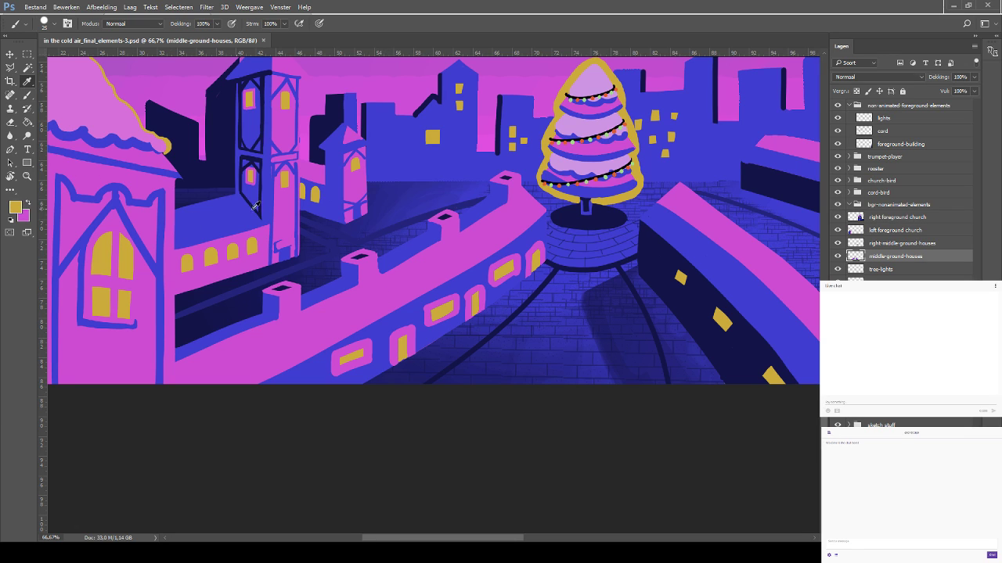
pyautogui.click(634, 153)
pyautogui.press('b')
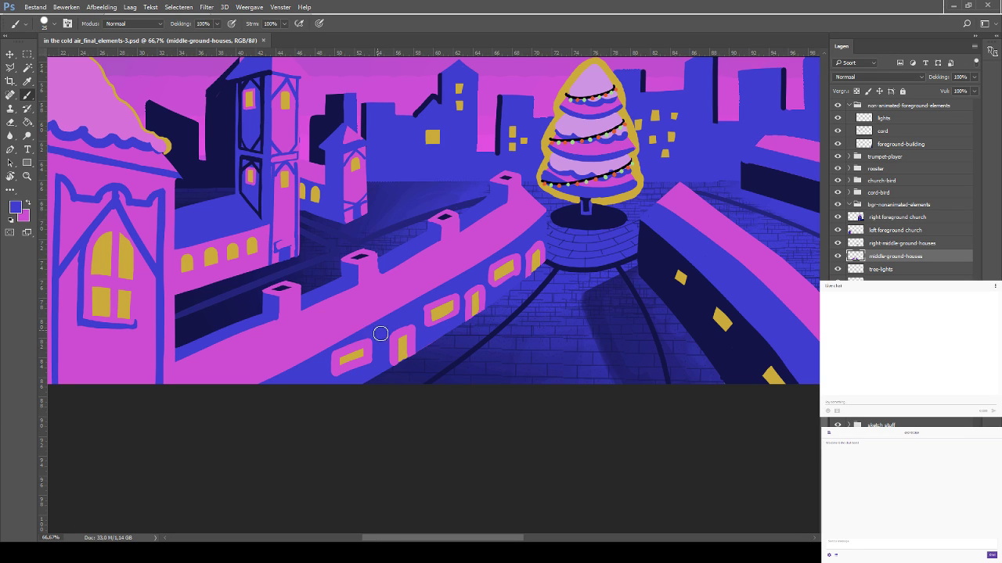
pyautogui.moveTo(324, 360); pyautogui.dragTo(384, 331)
pyautogui.hotkey('ctrl', 'z')
pyautogui.hotkey('ctrl', 'z')
pyautogui.press('x')
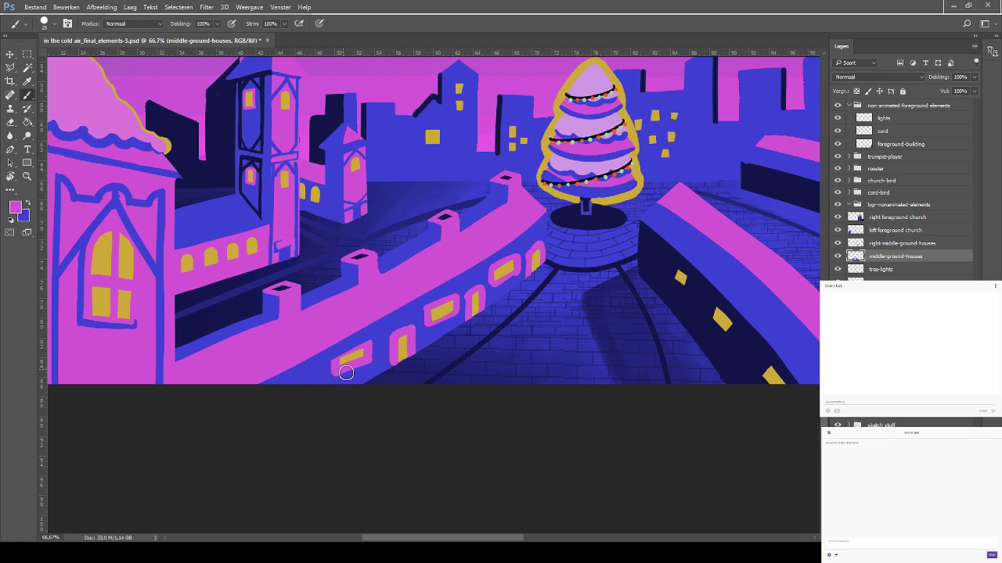
# Sample the door's yellow and repaint the nearest left-hand window's pane with it, then switch back to pink
pyautogui.press('x')
pyautogui.press('i')
pyautogui.click(407, 346)
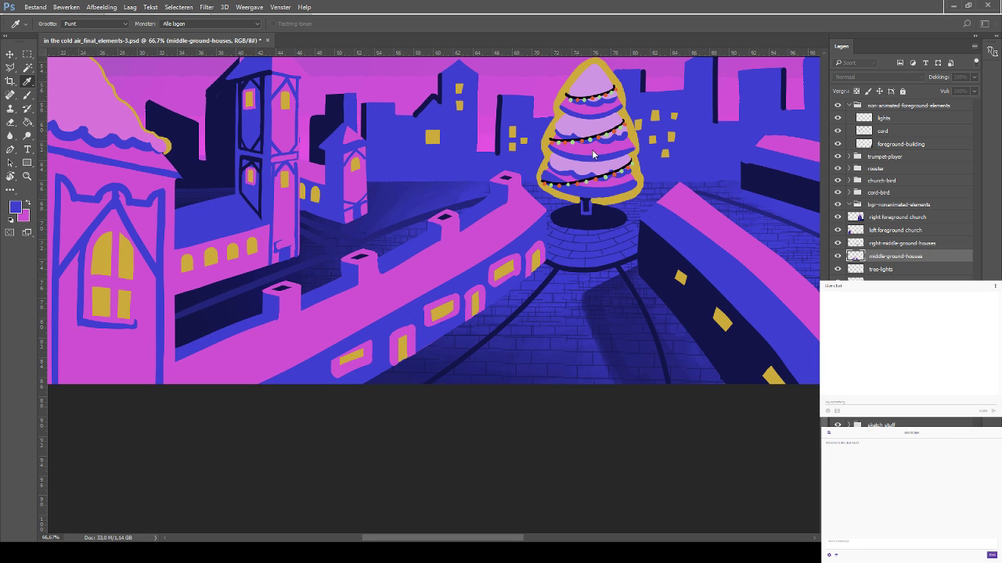
pyautogui.press('b')
pyautogui.moveTo(342, 348)
pyautogui.mouseDown()
pyautogui.moveTo(367, 356)
pyautogui.moveTo(340, 351)
pyautogui.moveTo(345, 366)
pyautogui.moveTo(374, 343)
pyautogui.moveTo(337, 367)
pyautogui.mouseUp()
pyautogui.press('x')
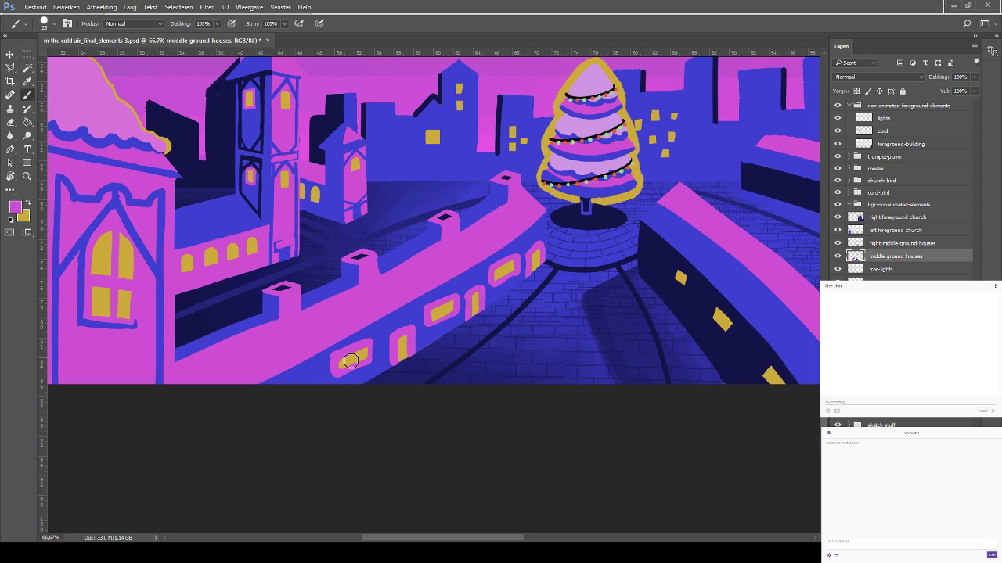
# Retouch the pink frame of the left-hand row's second window and save the document
pyautogui.moveTo(438, 315)
pyautogui.mouseDown()
pyautogui.moveTo(427, 321)
pyautogui.moveTo(462, 294)
pyautogui.moveTo(424, 317)
pyautogui.moveTo(459, 301)
pyautogui.mouseUp()
pyautogui.hotkey('ctrl', 's')
pyautogui.moveTo(439, 209); pyautogui.dragTo(332, 289)
pyautogui.moveTo(583, 174)
pyautogui.mouseDown()
pyautogui.moveTo(600, 227)
pyautogui.moveTo(540, 184)
pyautogui.mouseUp()
pyautogui.hotkey('ctrl', 'z')
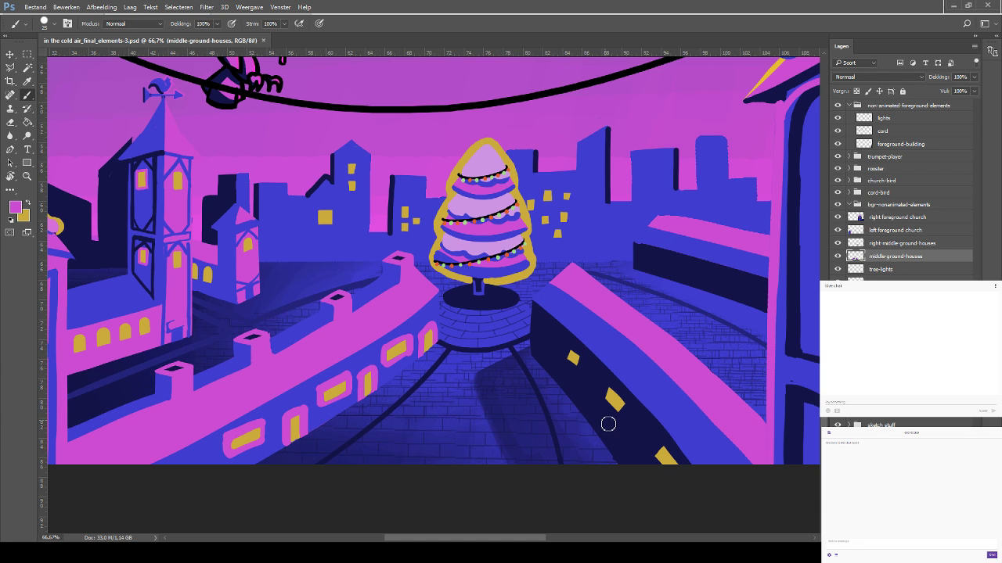
# Sample blue, shrink the brush and trim the outer edges of the left-hand row's pink window frames, then save
pyautogui.click(27, 203)
pyautogui.press('i')
pyautogui.press('b')
pyautogui.keyDown('alt'); pyautogui.click(241, 391); pyautogui.keyUp('alt')
pyautogui.press('[')
pyautogui.press('[')
pyautogui.press('[')
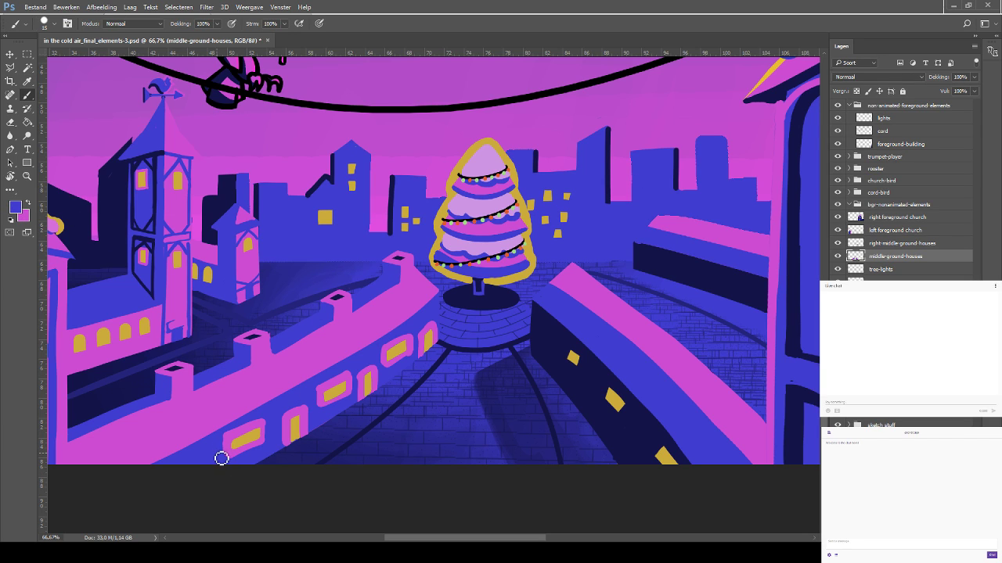
pyautogui.click(222, 459)
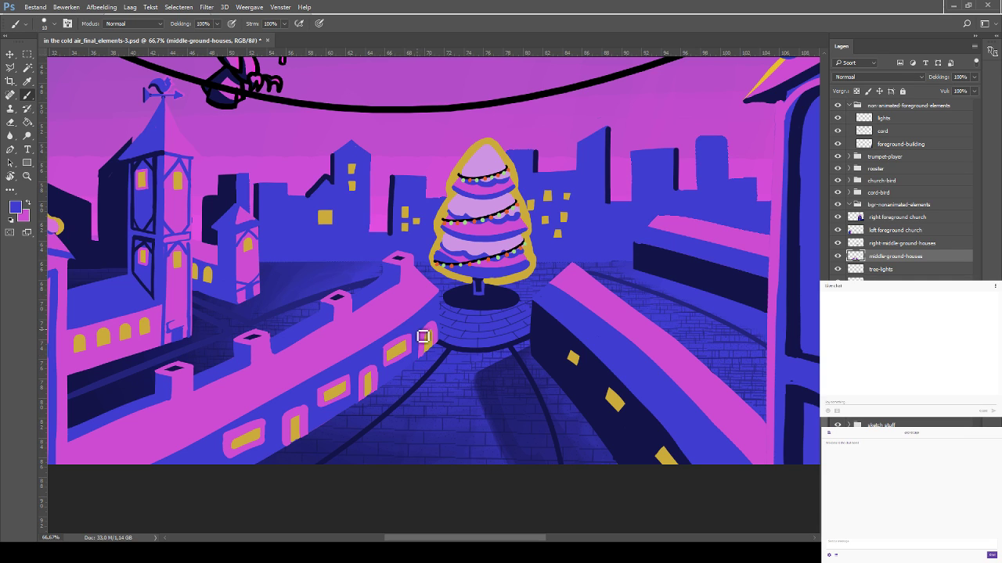
pyautogui.hotkey('ctrl', 's')
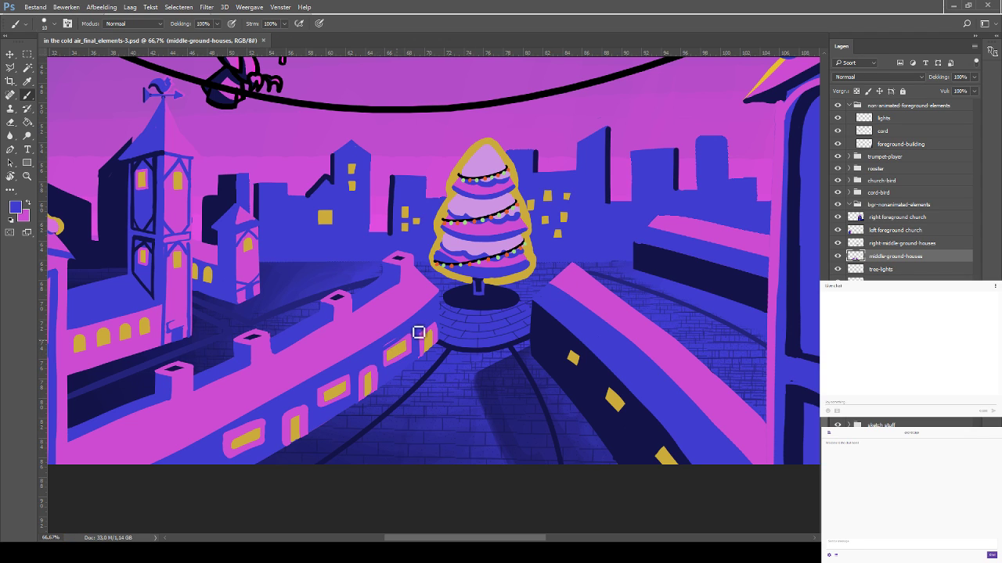
pyautogui.hotkey('ctrl', 's')
# Try a blue frame around the farthest window of the right-hand house row with a 35 px brush and undo it
pyautogui.press(']')
pyautogui.press(']')
pyautogui.press(']')
pyautogui.press(']')
pyautogui.press(']')
pyautogui.click(566, 362)
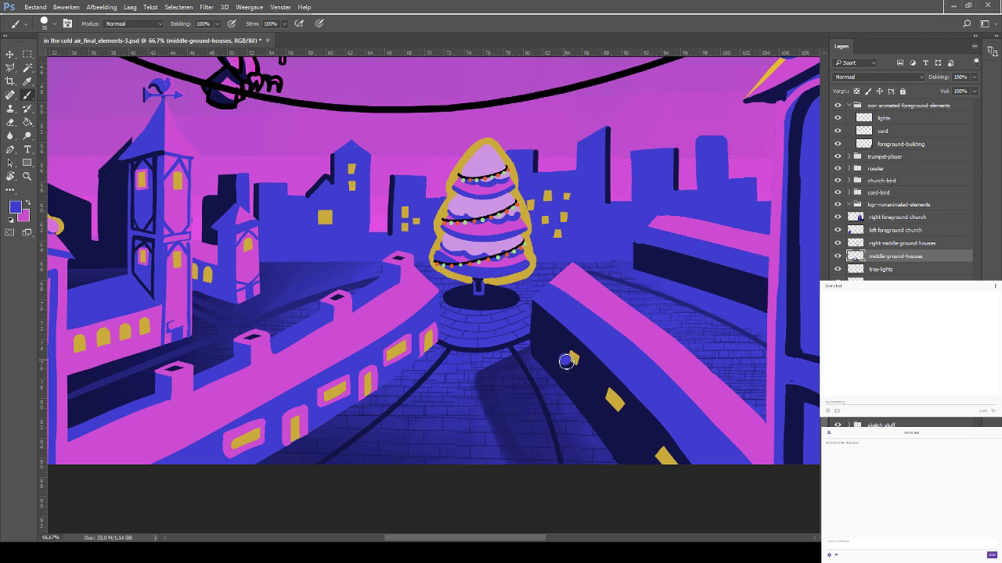
pyautogui.moveTo(565, 362)
pyautogui.mouseDown()
pyautogui.moveTo(577, 364)
pyautogui.moveTo(570, 352)
pyautogui.moveTo(588, 360)
pyautogui.mouseUp()
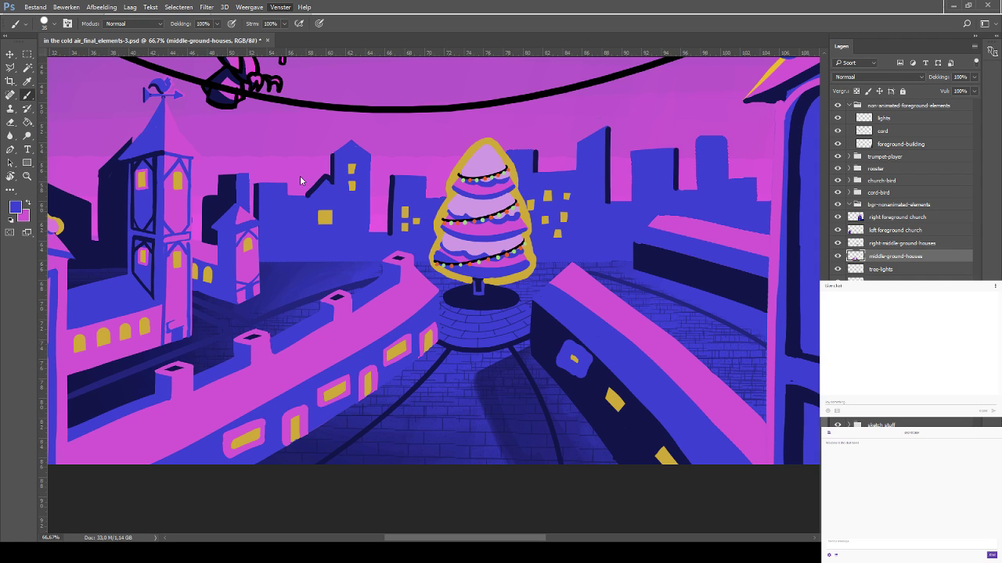
pyautogui.hotkey('ctrl', 'z')
pyautogui.hotkey('ctrl', 'z')
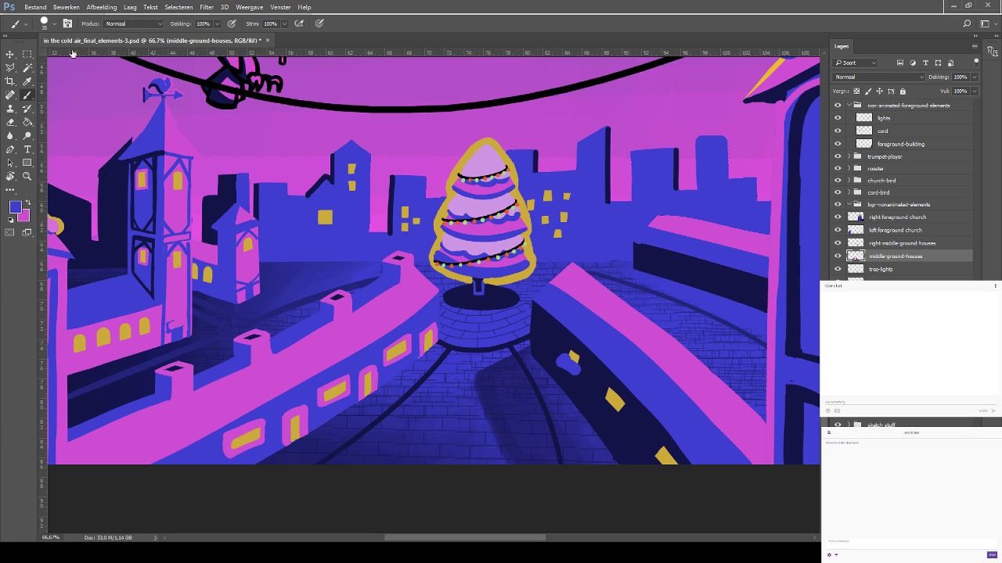
pyautogui.hotkey('ctrl', 'z')
# Paint blue frames around the two farthest windows of the right-hand house row with a smaller brush
pyautogui.press('[')
pyautogui.press('[')
pyautogui.moveTo(561, 359)
pyautogui.mouseDown()
pyautogui.moveTo(581, 372)
pyautogui.moveTo(572, 353)
pyautogui.moveTo(583, 364)
pyautogui.mouseUp()
pyautogui.hotkey('ctrl', 'z')
pyautogui.hotkey('ctrl', 'z')
pyautogui.moveTo(605, 409)
pyautogui.mouseDown()
pyautogui.moveTo(610, 396)
pyautogui.moveTo(633, 411)
pyautogui.moveTo(612, 405)
pyautogui.mouseUp()
pyautogui.hotkey('ctrl', 'alt', 'z')
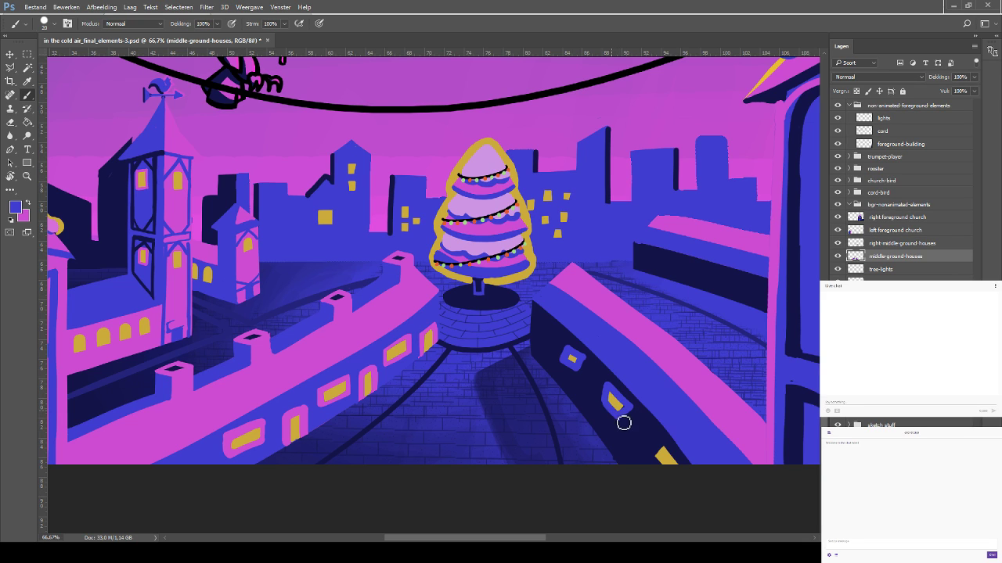
# Finish the blue window frames on the dark middle-ground house row, trim their edges with dark navy, and save
pyautogui.moveTo(609, 406); pyautogui.dragTo(623, 414)
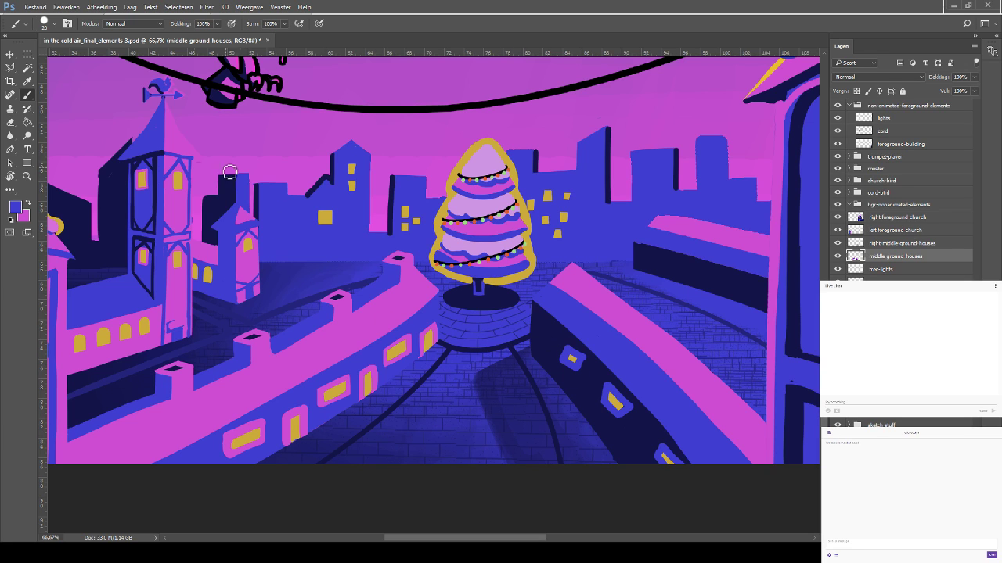
pyautogui.click(27, 81)
pyautogui.click(630, 236)
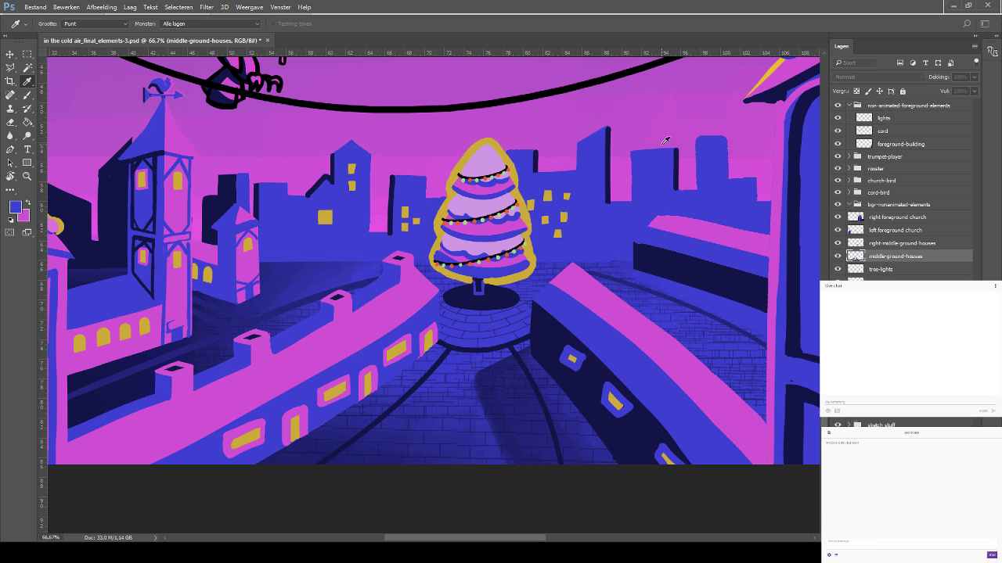
pyautogui.press('b')
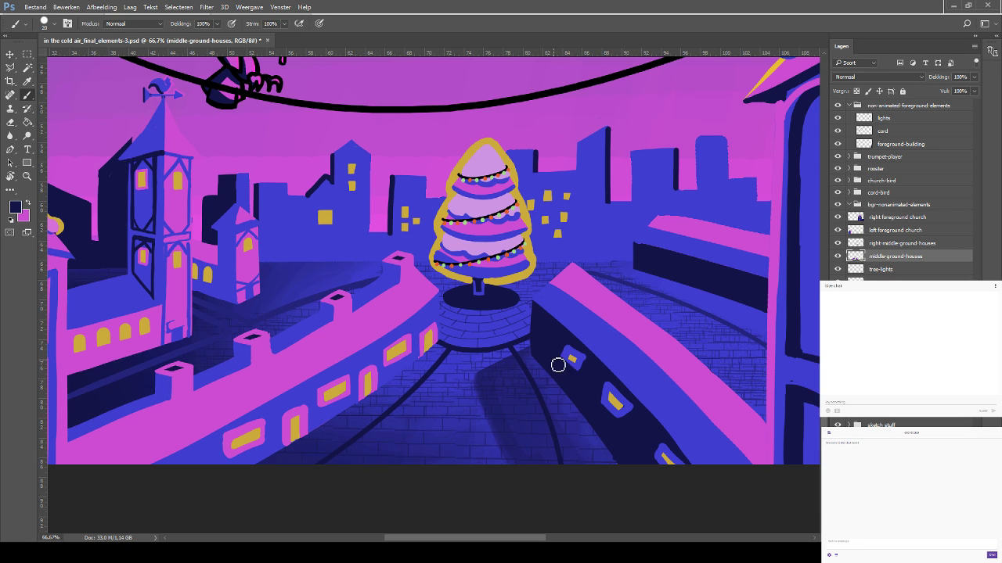
pyautogui.moveTo(558, 364)
pyautogui.mouseDown()
pyautogui.moveTo(564, 345)
pyautogui.moveTo(590, 351)
pyautogui.mouseUp()
pyautogui.hotkey('ctrl', 's')
# Compare the full artwork in elements-3 with the earlier elements-2 version by switching between the two documents
pyautogui.hotkey('ctrl', '-')
pyautogui.hotkey('ctrl', '-')
pyautogui.hotkey('ctrl', '-')
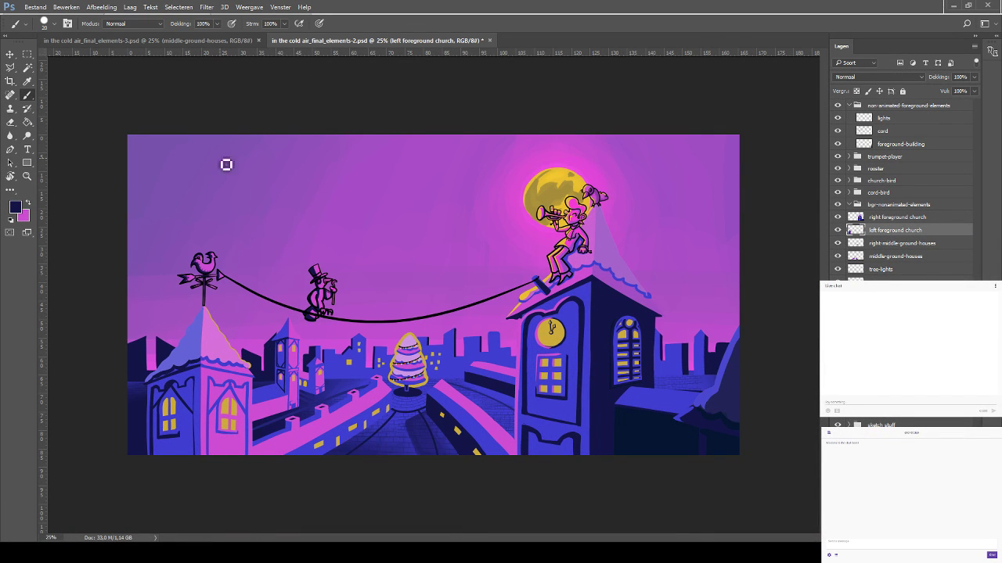
pyautogui.click(186, 43)
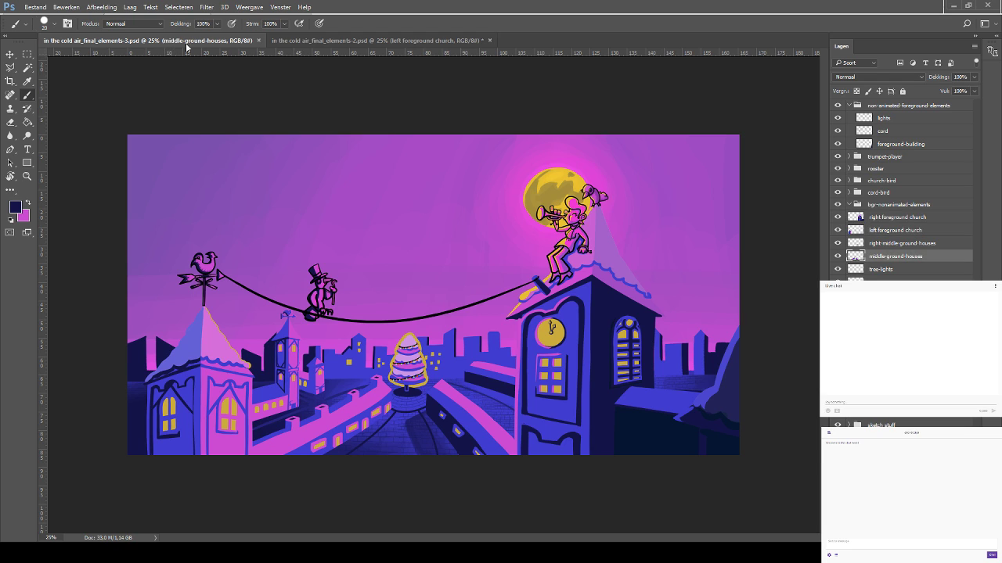
pyautogui.click(320, 44)
pyautogui.click(217, 44)
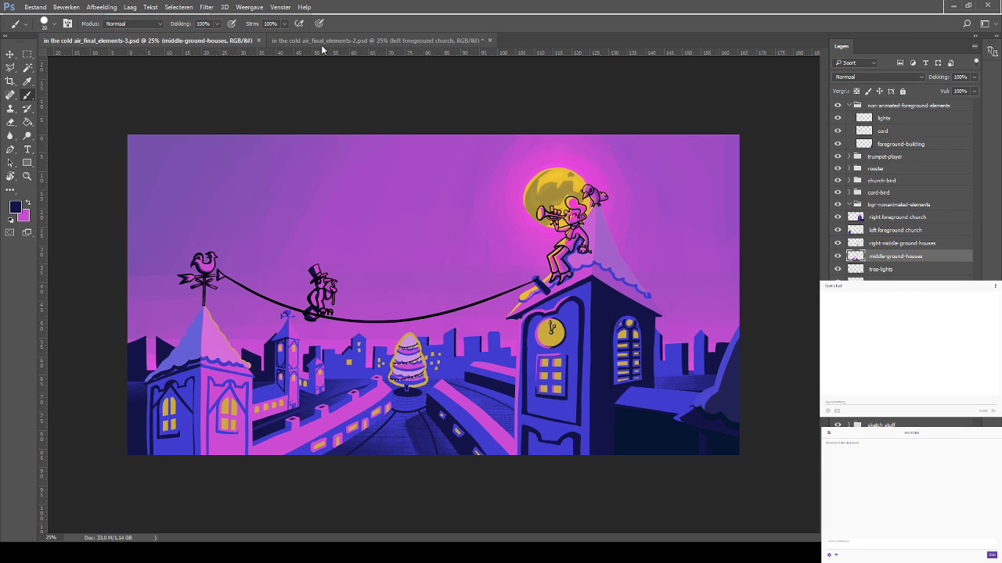
pyautogui.click(321, 45)
pyautogui.click(194, 45)
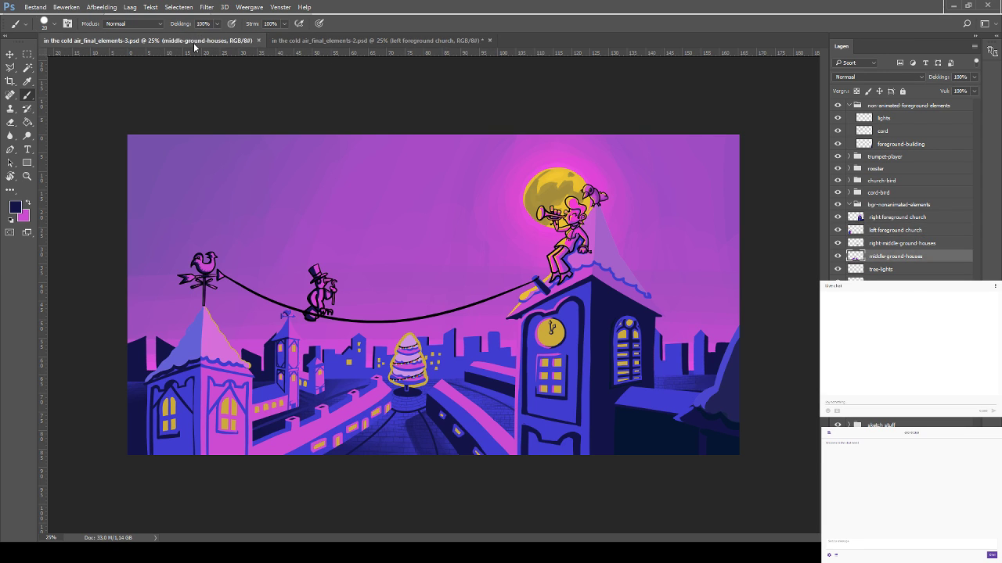
pyautogui.click(299, 43)
pyautogui.click(186, 44)
# Move the whole cord-bird group slightly left along the cord and save the document
pyautogui.click(11, 54)
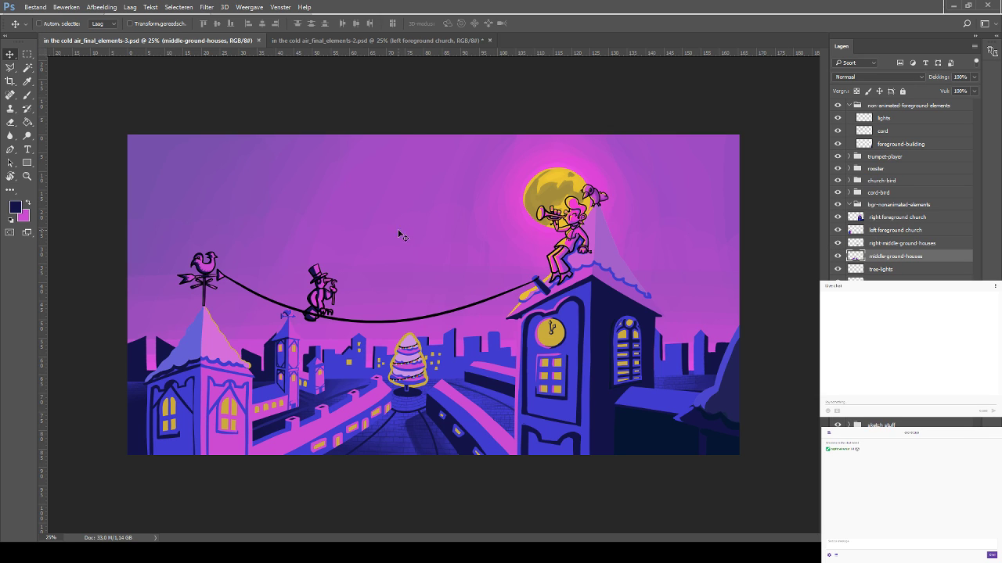
pyautogui.press('ctrl')
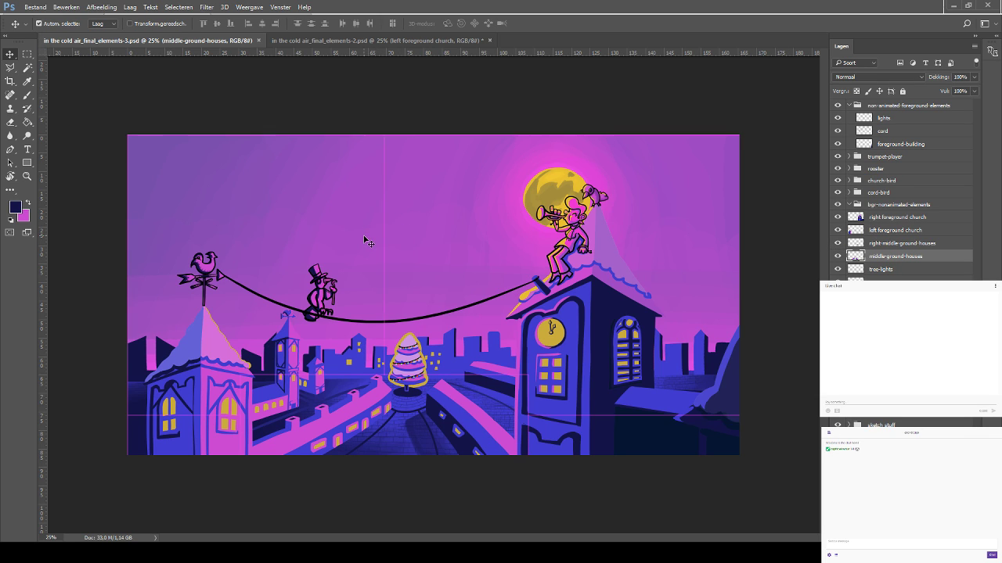
pyautogui.keyDown('ctrl'); pyautogui.click(326, 285); pyautogui.keyUp('ctrl')
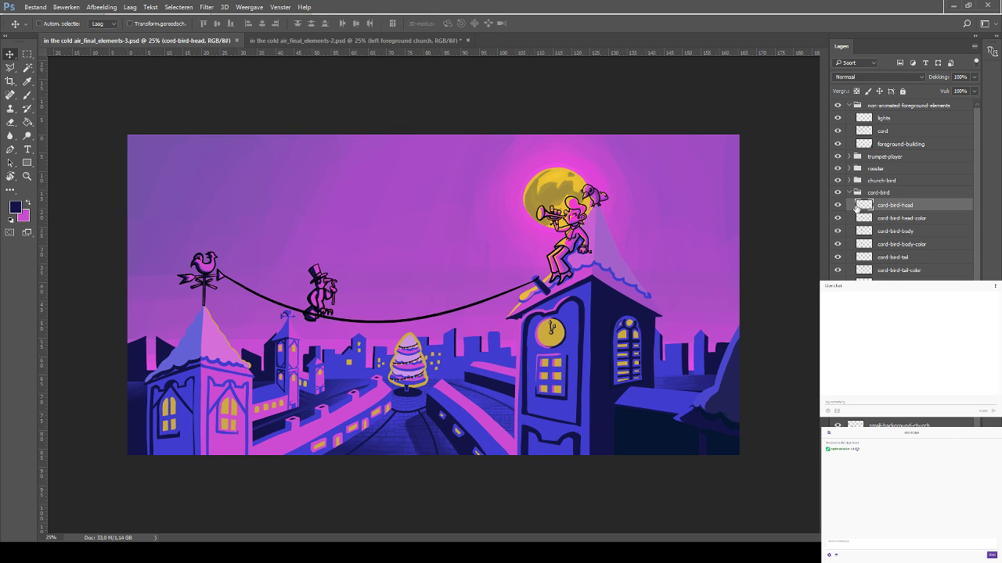
pyautogui.click(865, 191)
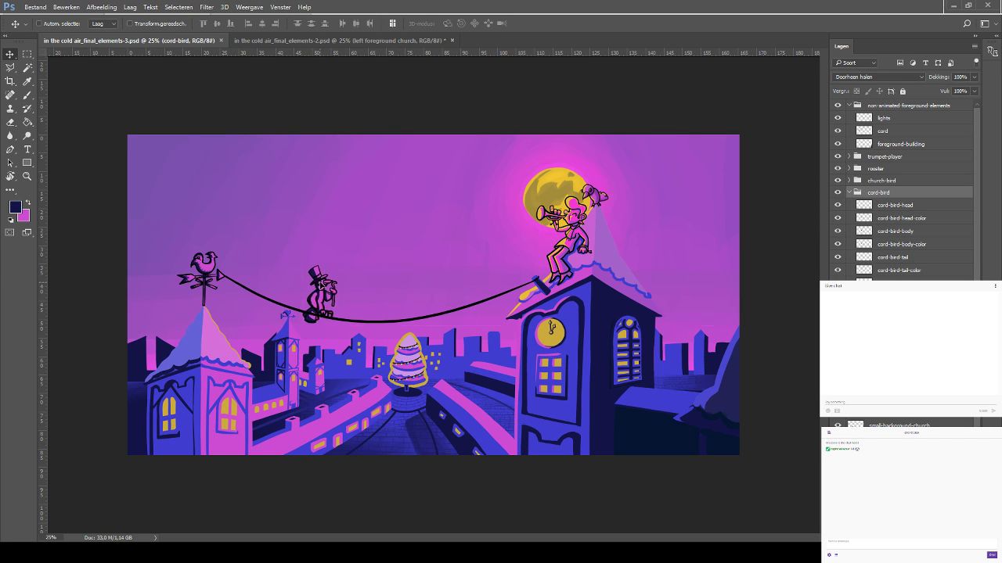
pyautogui.moveTo(320, 287); pyautogui.dragTo(314, 288)
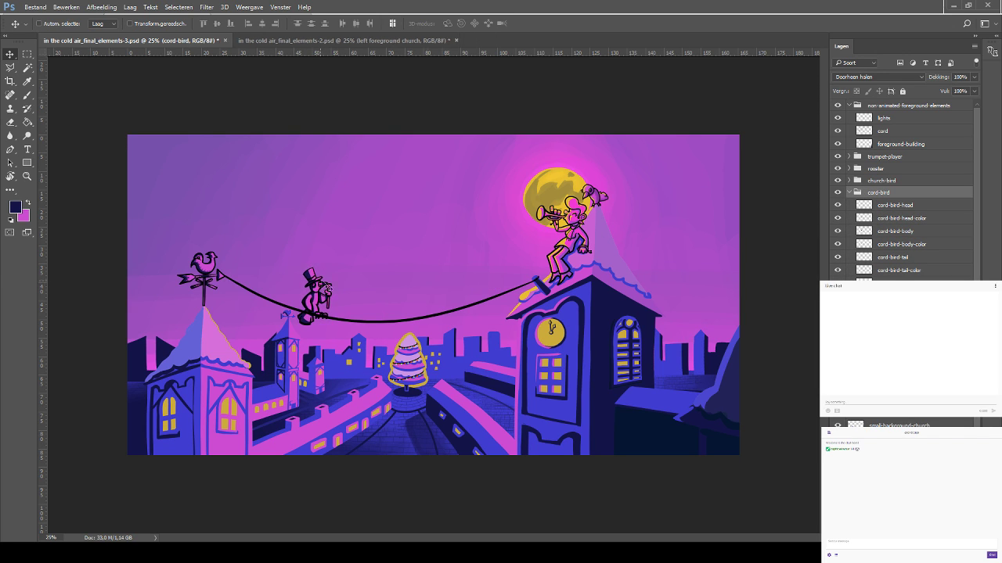
pyautogui.hotkey('ctrl', 's')
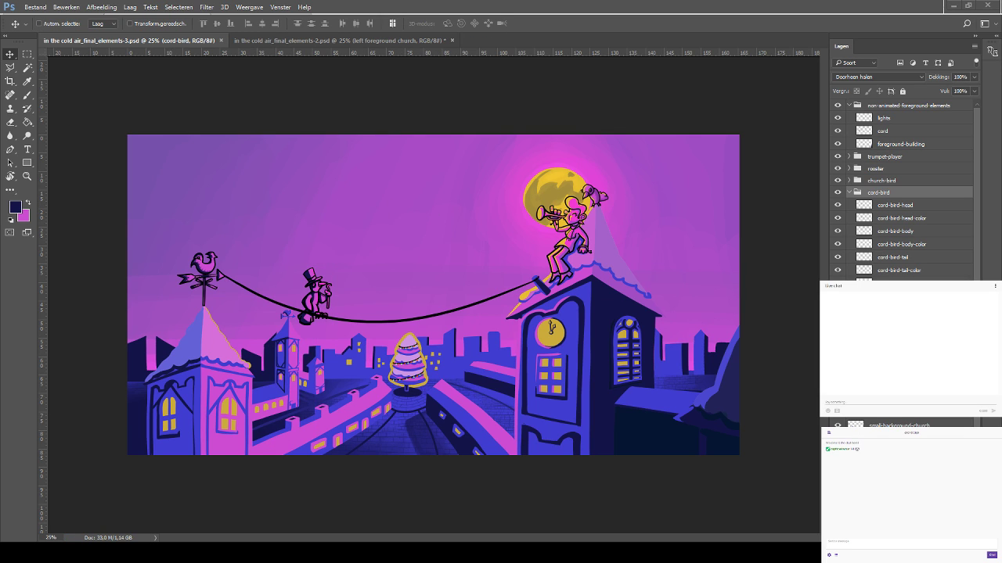
# Examine the composition at 33.3% zoom, from the rooster tower along the cord to the trumpet player's clock tower
pyautogui.press('ctrl')
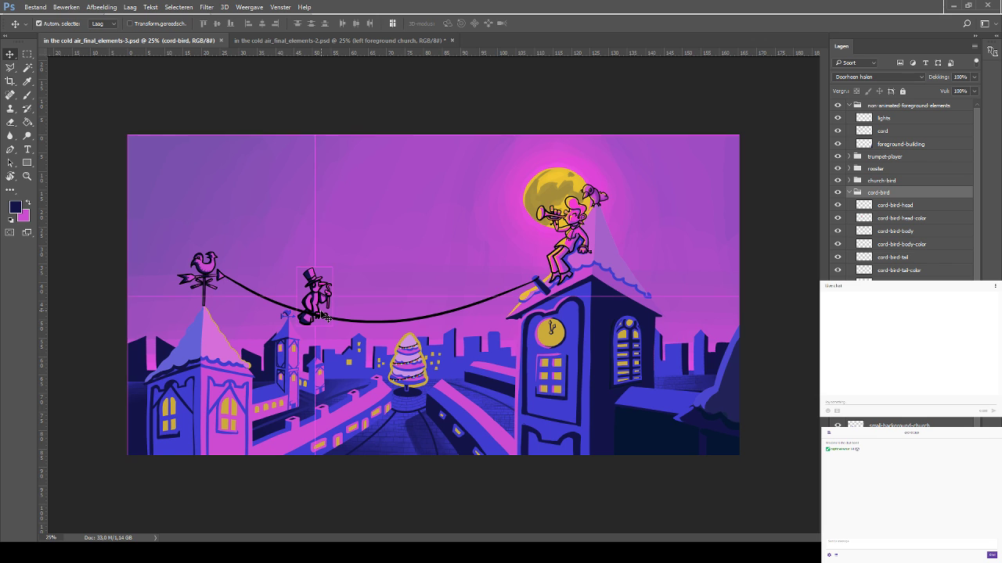
pyautogui.hotkey('ctrl', '+')
pyautogui.moveTo(535, 269)
pyautogui.mouseDown()
pyautogui.moveTo(421, 251)
pyautogui.moveTo(432, 237)
pyautogui.mouseUp()
pyautogui.moveTo(271, 241); pyautogui.dragTo(344, 206)
pyautogui.moveTo(287, 188); pyautogui.dragTo(331, 177)
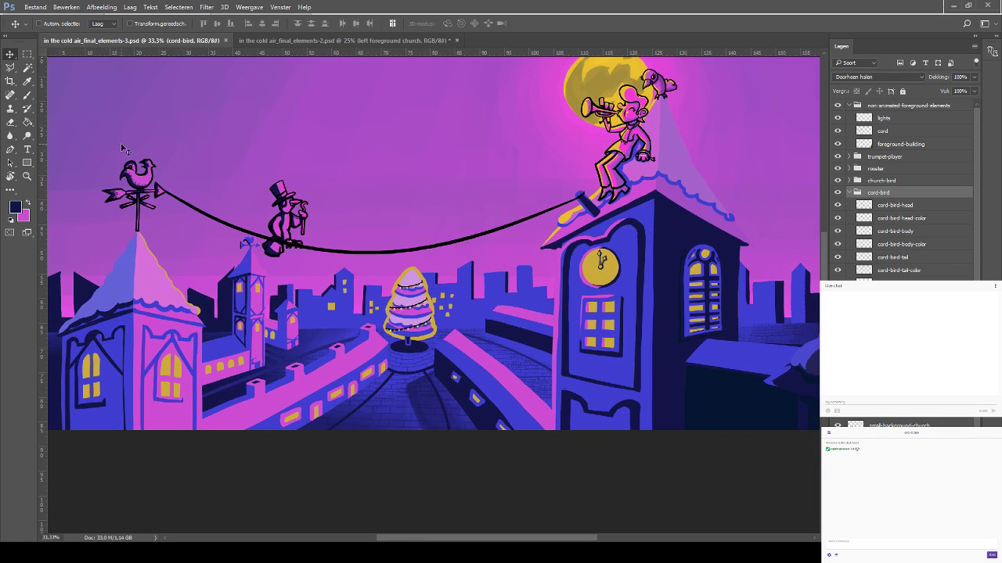
pyautogui.click(28, 95)
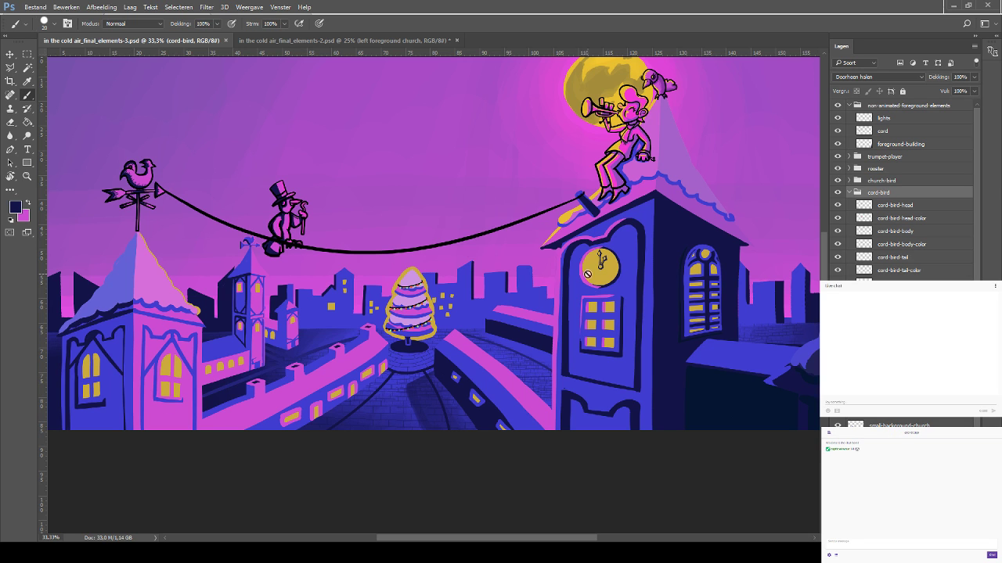
pyautogui.moveTo(331, 216)
pyautogui.mouseDown()
pyautogui.moveTo(262, 232)
pyautogui.moveTo(248, 249)
pyautogui.mouseUp()
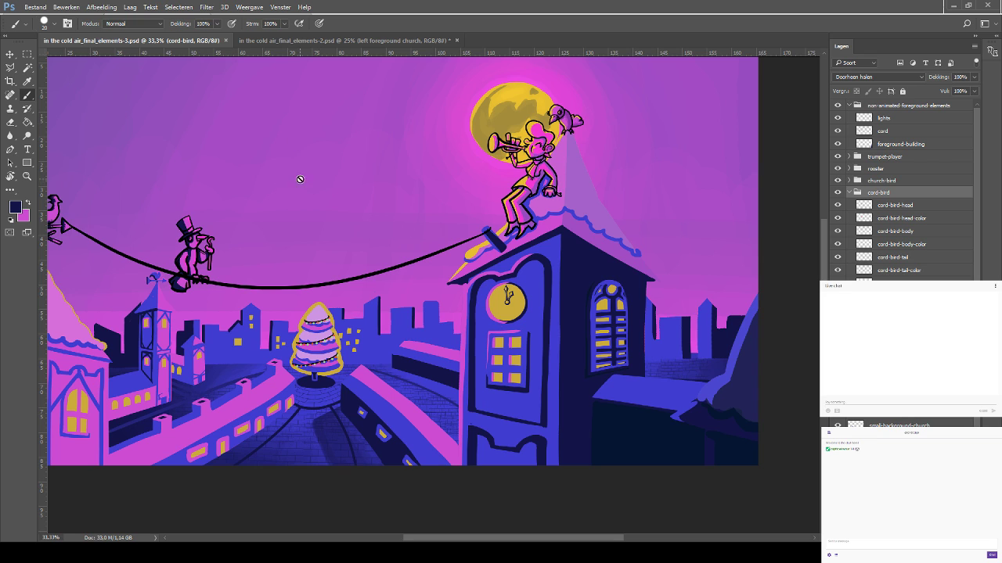
pyautogui.moveTo(300, 179); pyautogui.dragTo(273, 227)
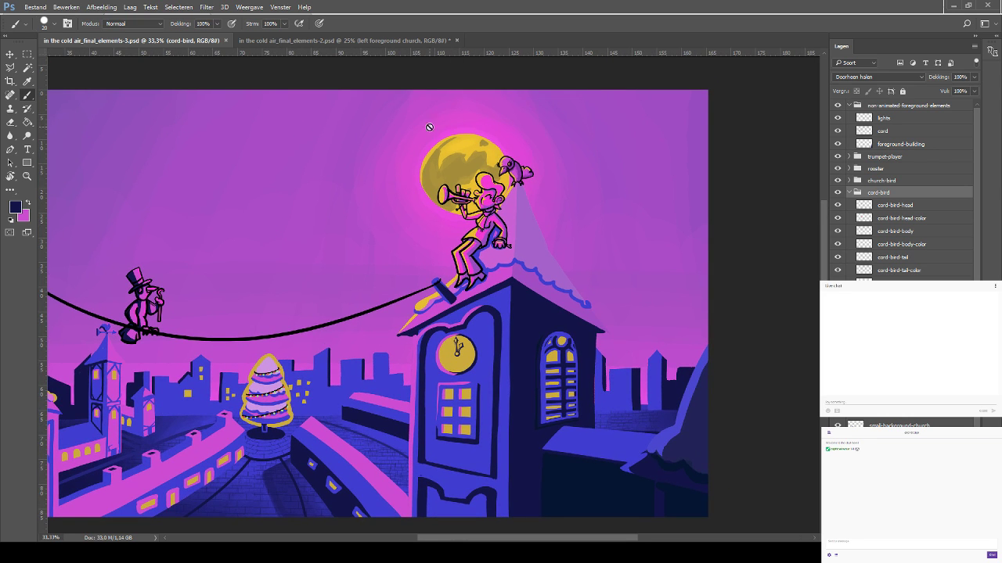
pyautogui.scroll(-3, 258, 368)
pyautogui.hscroll(-3, 259, 368)
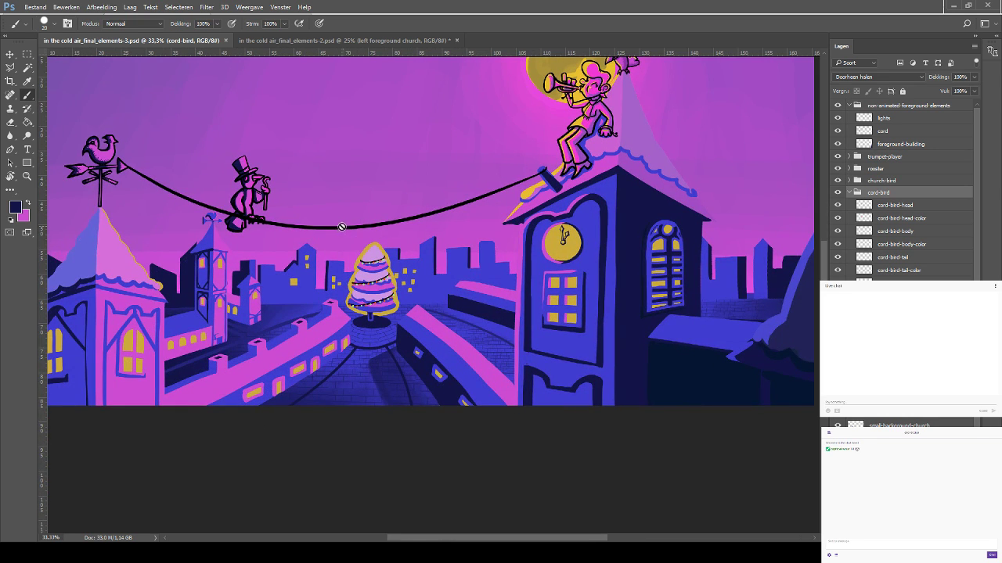
pyautogui.moveTo(329, 227); pyautogui.dragTo(231, 296)
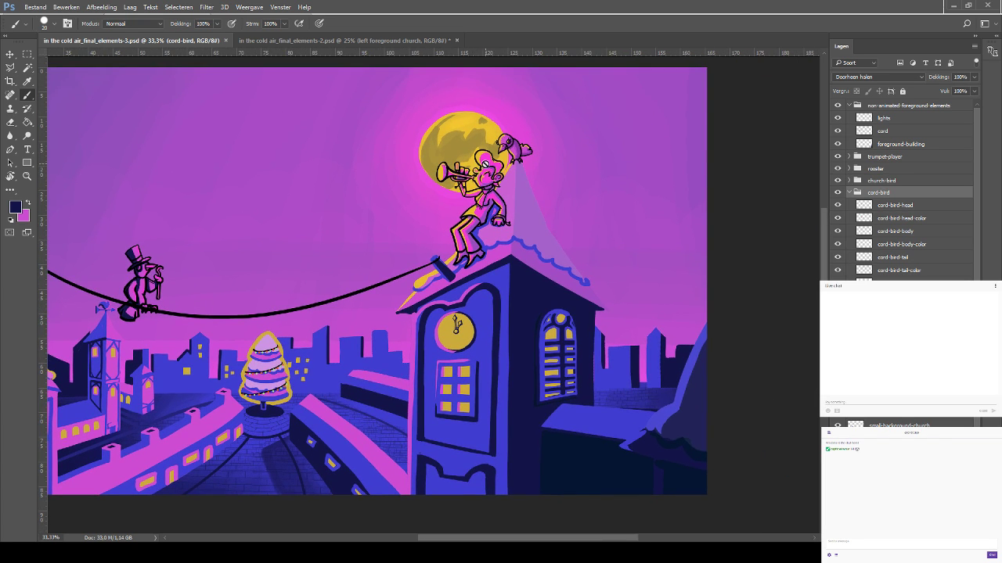
pyautogui.moveTo(558, 169); pyautogui.dragTo(537, 173)
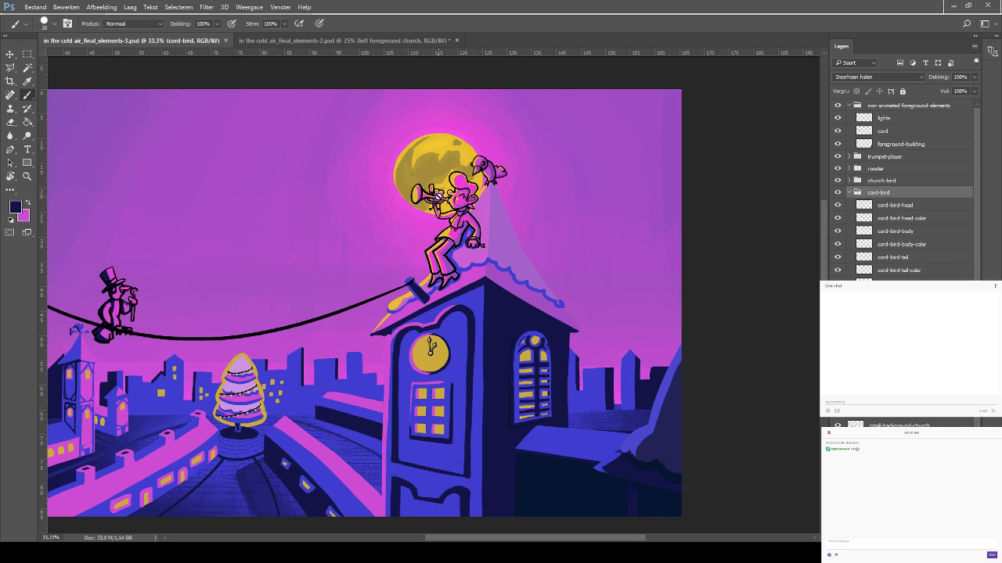
pyautogui.moveTo(378, 235); pyautogui.dragTo(415, 208)
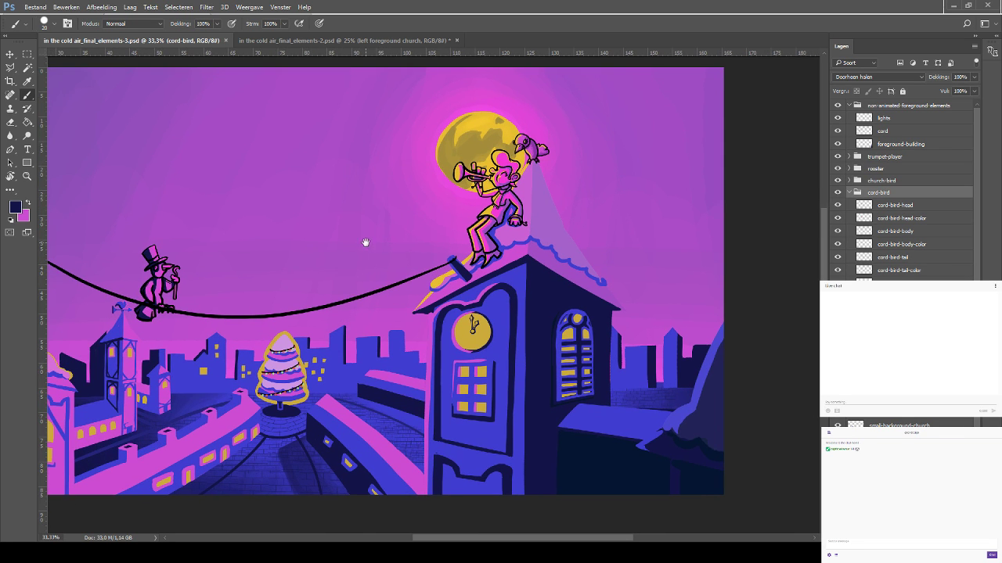
pyautogui.moveTo(365, 243); pyautogui.dragTo(399, 195)
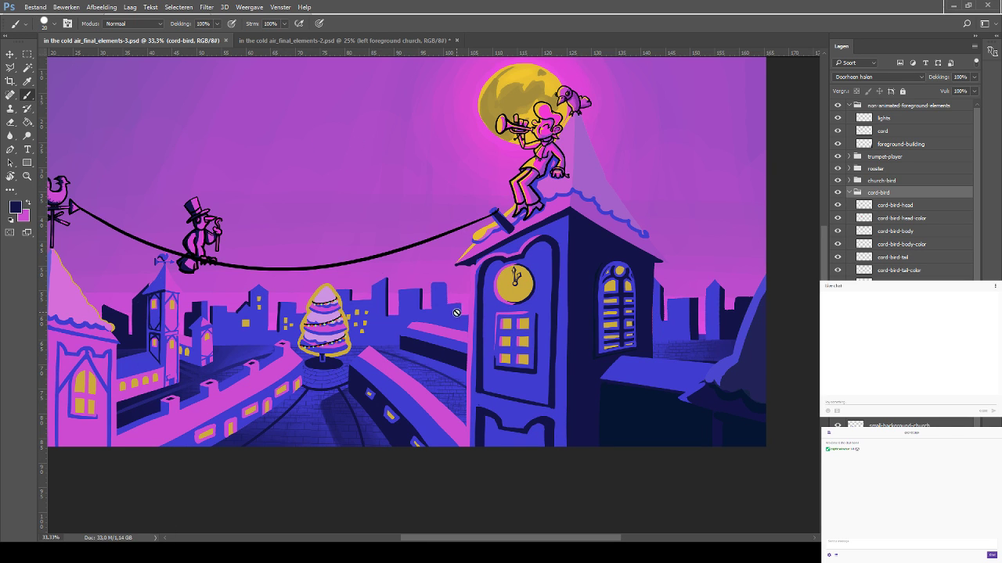
pyautogui.moveTo(443, 235); pyautogui.dragTo(321, 207)
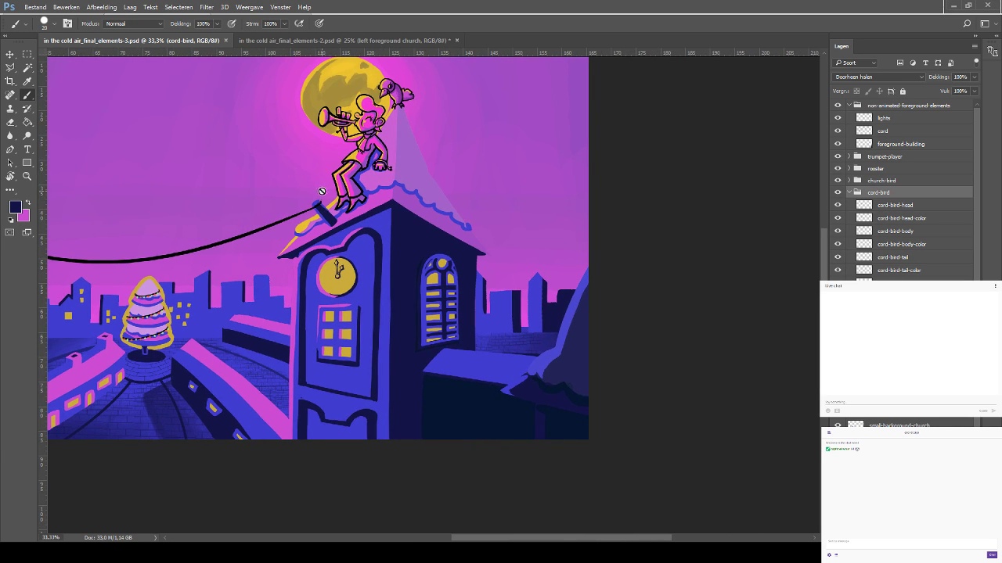
pyautogui.moveTo(134, 205); pyautogui.dragTo(166, 191)
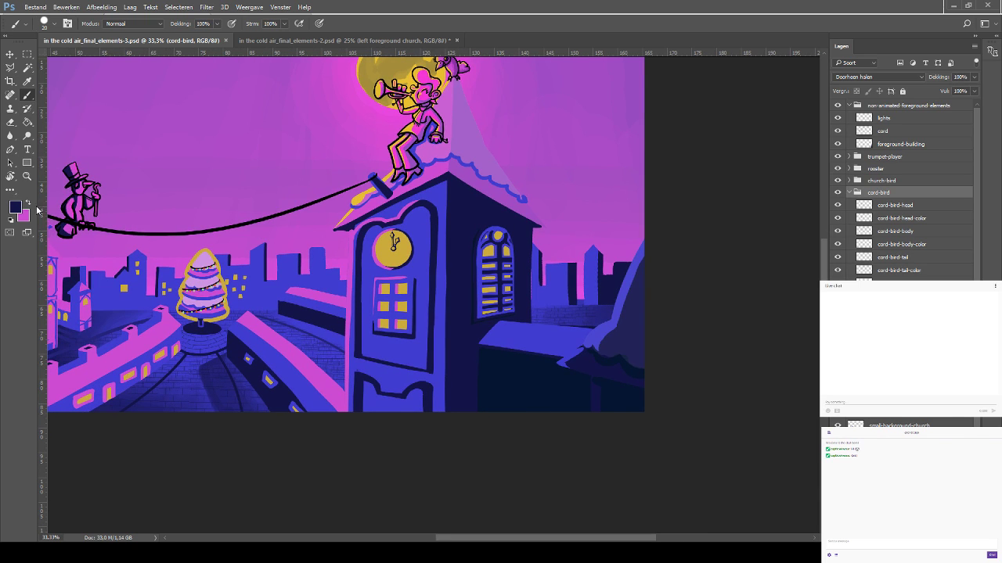
# Sample green and orange-red from the Christmas tree's lights as the background and foreground colours for the Brush
pyautogui.press('i')
pyautogui.press('b')
pyautogui.hotkey('ctrl', '+')
pyautogui.hscroll(-5, 227, 214)
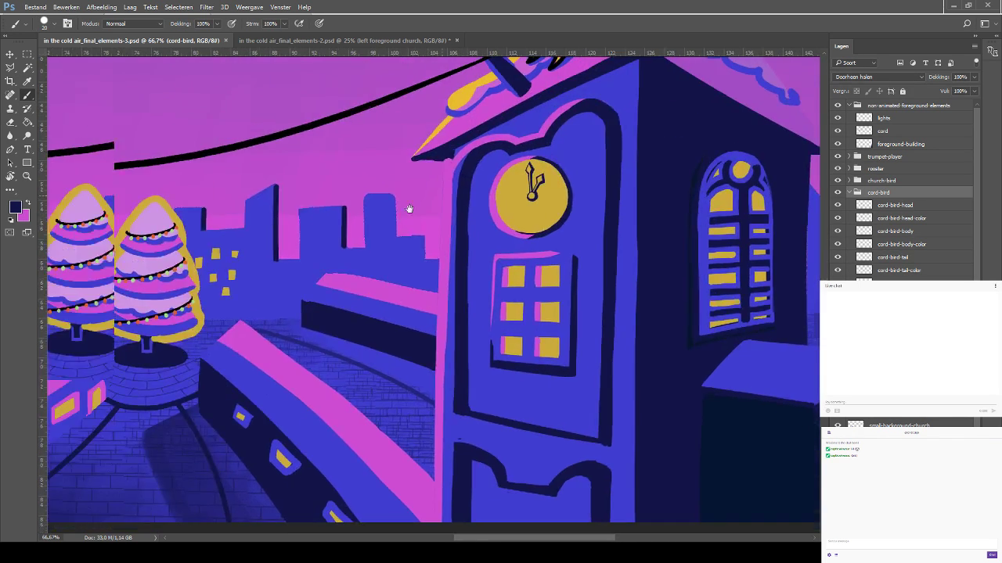
pyautogui.press('i')
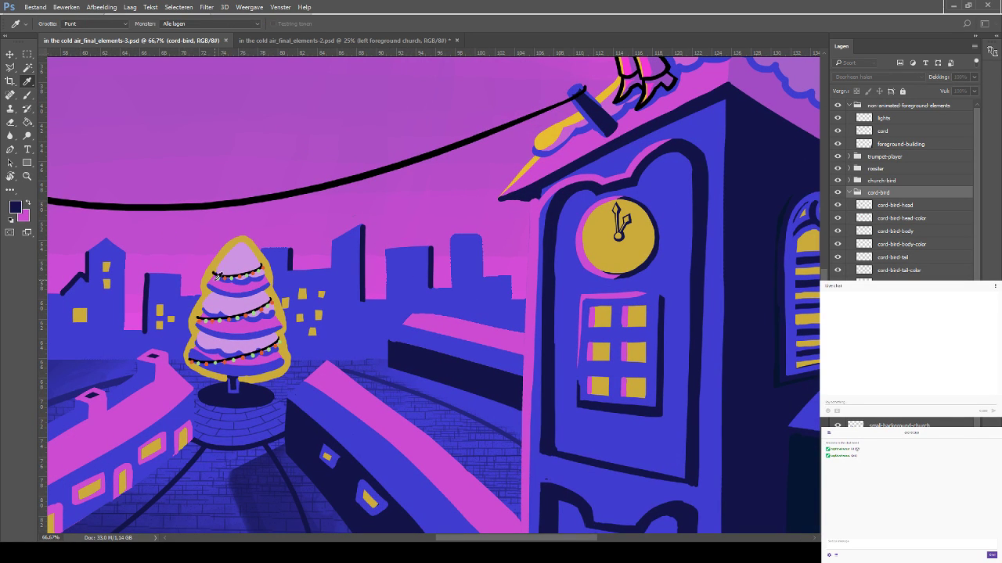
pyautogui.press('x')
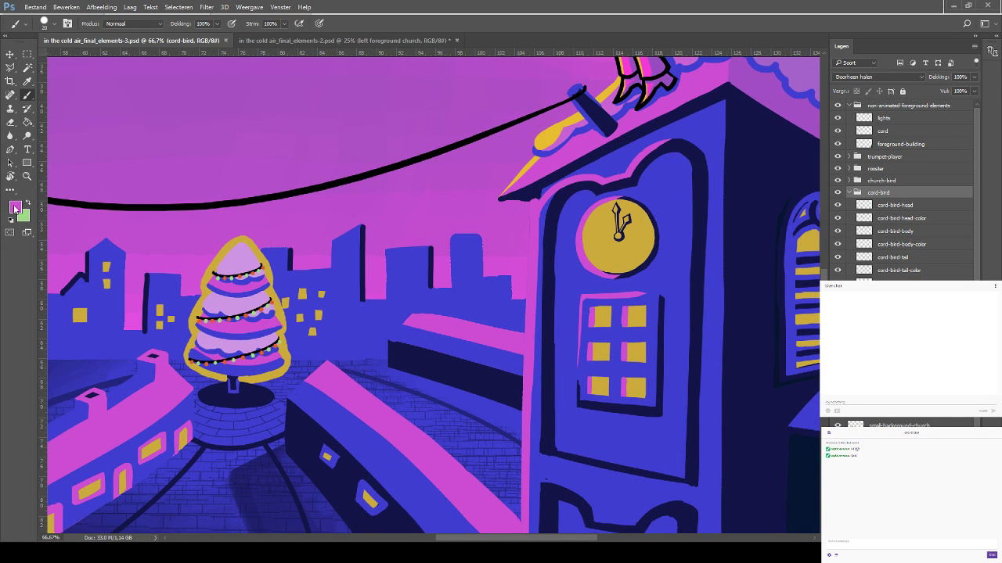
pyautogui.keyDown('alt'); pyautogui.click(210, 264); pyautogui.keyUp('alt')
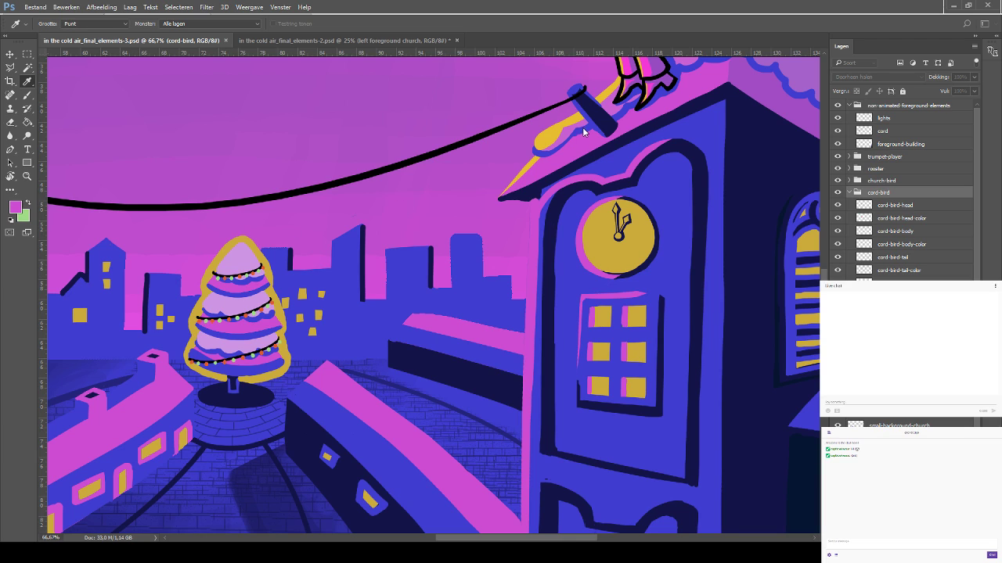
pyautogui.press('b')
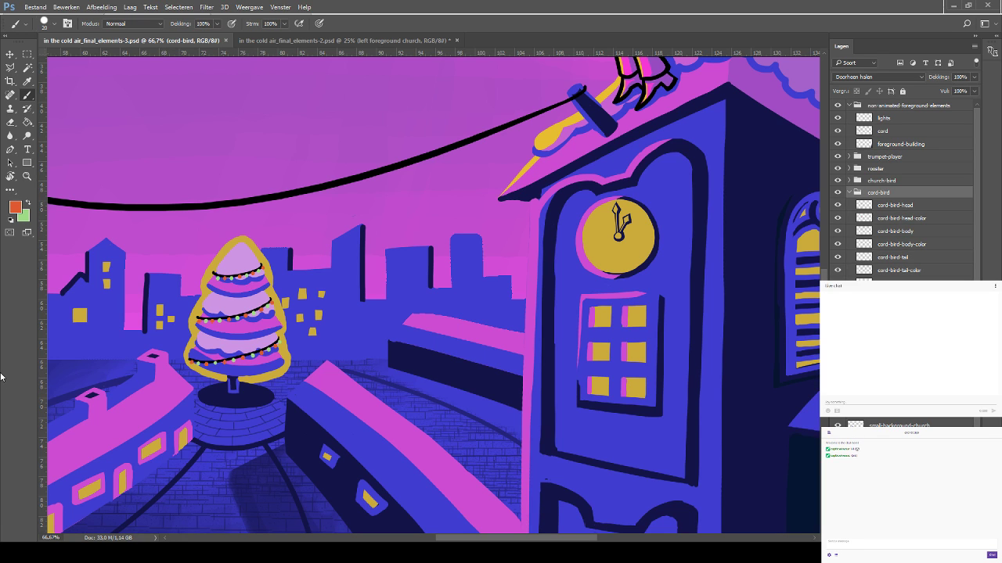
# Make the bgr buildings layer active from the canvas and return to the Brush tool
pyautogui.moveTo(204, 235); pyautogui.dragTo(266, 181)
pyautogui.moveTo(220, 220); pyautogui.dragTo(360, 175)
pyautogui.click(10, 53)
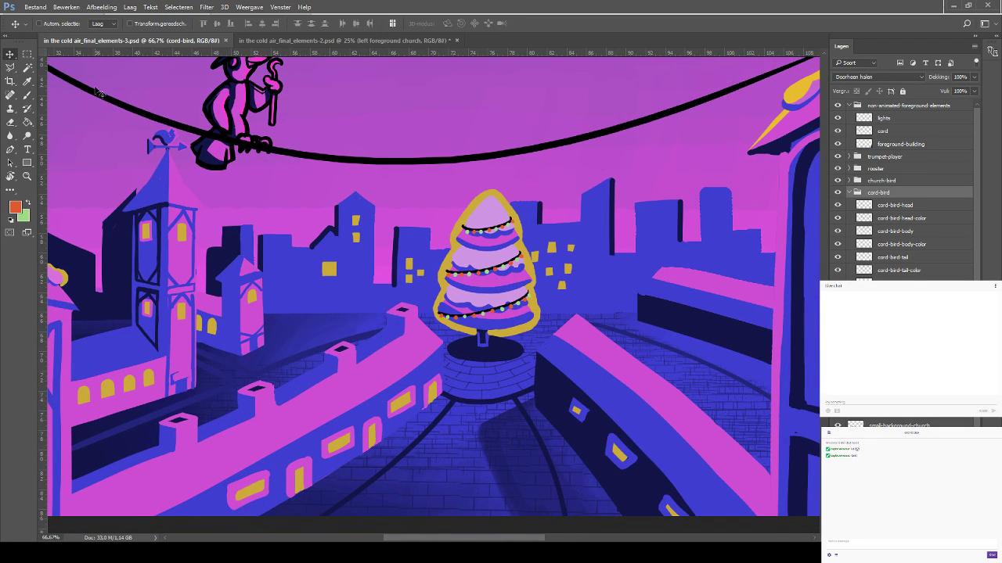
pyautogui.moveTo(188, 102)
pyautogui.mouseDown()
pyautogui.moveTo(176, 140)
pyautogui.moveTo(191, 101)
pyautogui.mouseUp()
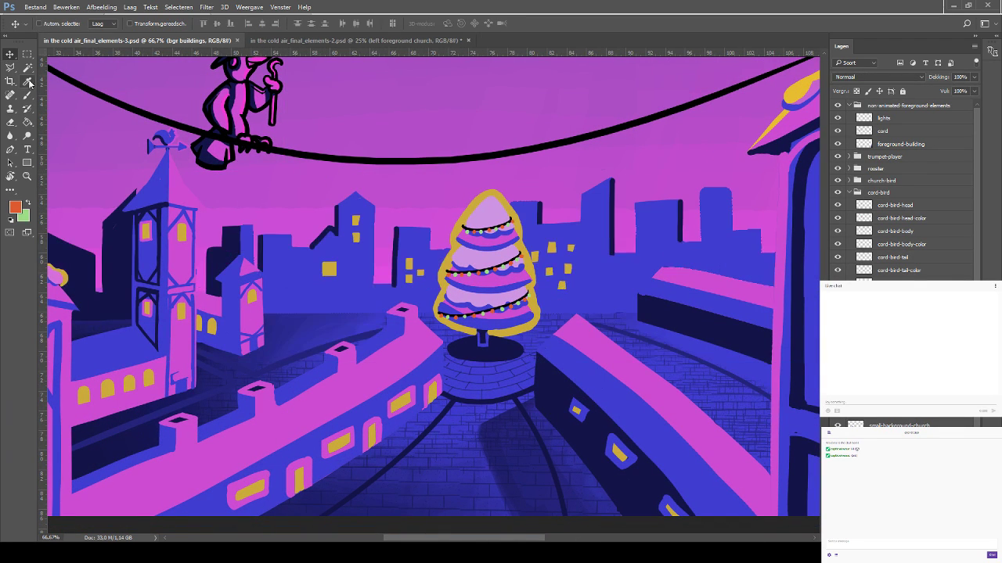
pyautogui.click(27, 95)
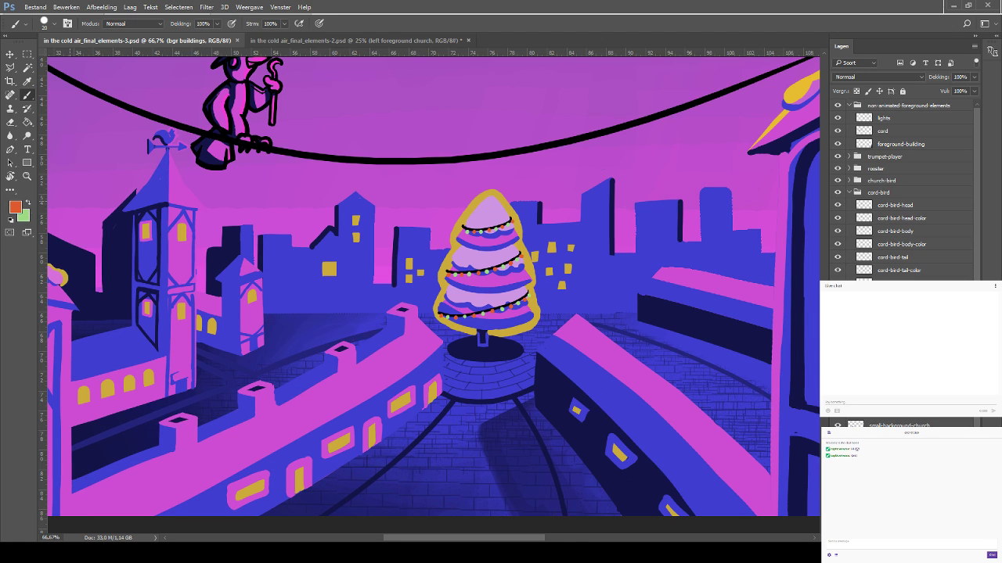
# Select the right foreground church layer by picking the clock tower's arched side window on the canvas
pyautogui.hscroll(10, 373, 277)
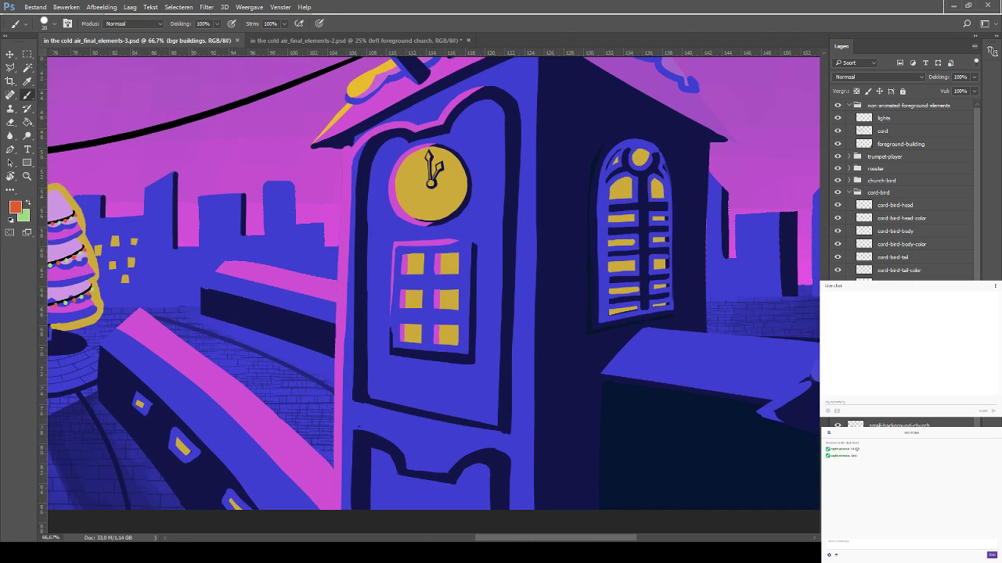
pyautogui.click(10, 57)
pyautogui.keyDown('ctrl'); pyautogui.click(657, 254); pyautogui.keyUp('ctrl')
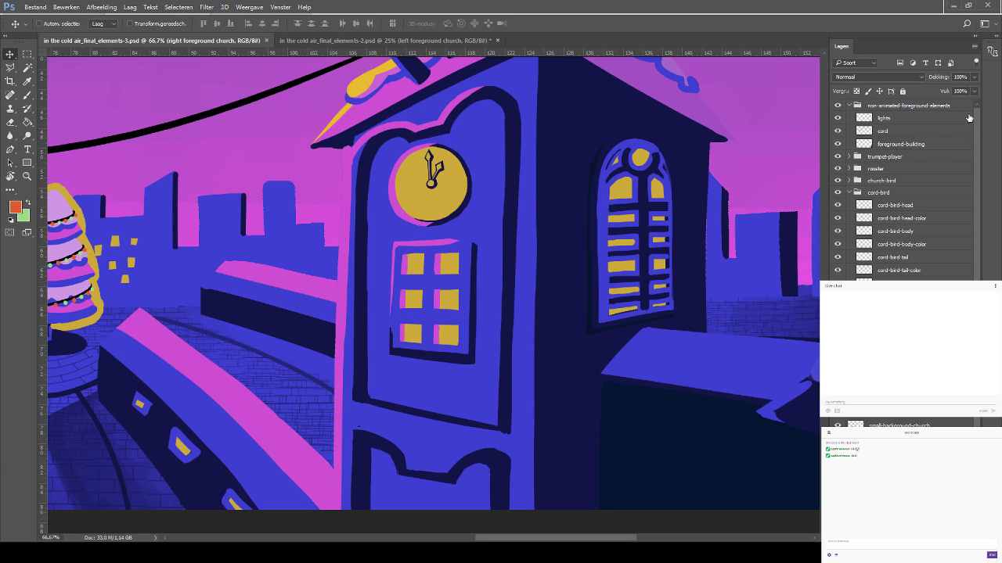
# Set the right foreground church layer's opacity to 63% and try a Brush stroke below the clock, undoing it
pyautogui.press('6')
pyautogui.press('3')
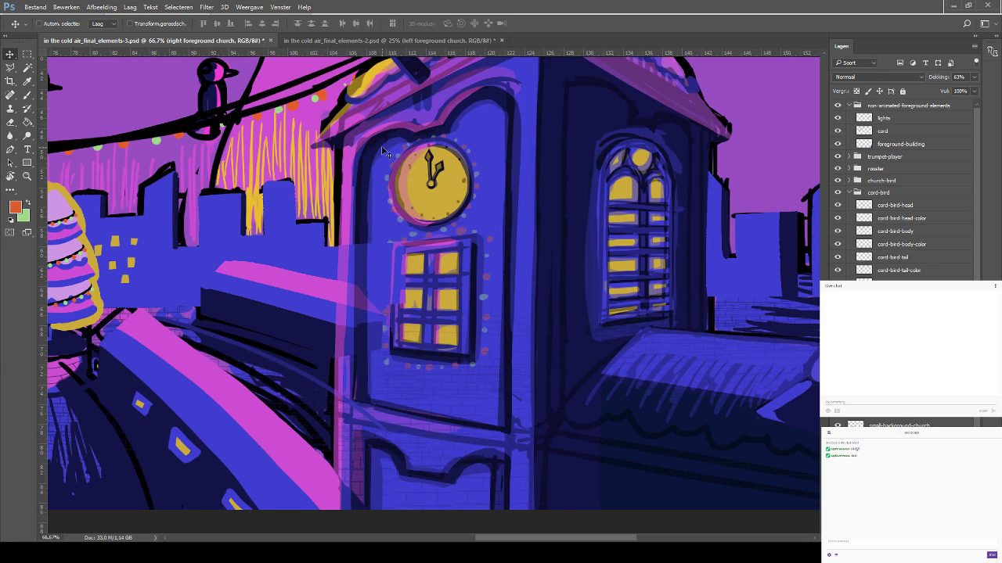
pyautogui.click(28, 94)
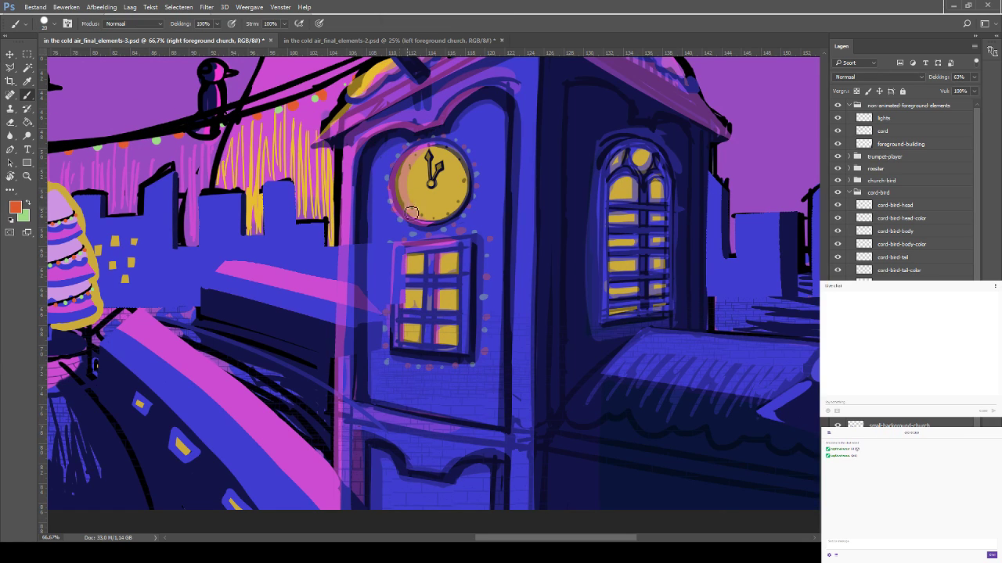
pyautogui.moveTo(410, 213)
pyautogui.mouseDown()
pyautogui.moveTo(396, 224)
pyautogui.moveTo(419, 220)
pyautogui.mouseUp()
pyautogui.hotkey('ctrl', 'z')
pyautogui.hotkey('ctrl', '+')
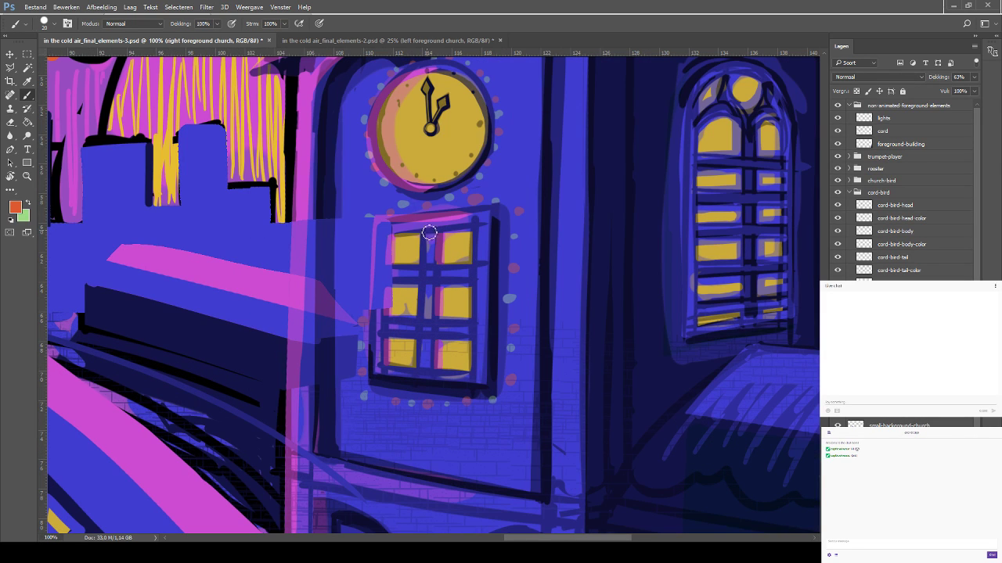
# Try painting orange-red light dots over the faint sketched lights around the clock tower's rectangular window
pyautogui.click(389, 212)
pyautogui.click(427, 208)
pyautogui.click(474, 205)
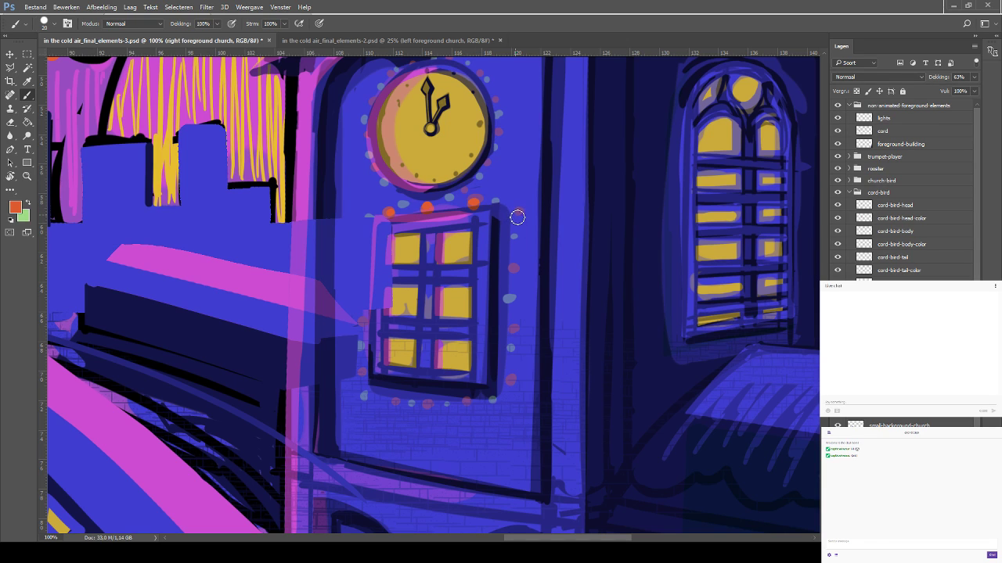
pyautogui.click(509, 222)
pyautogui.click(510, 268)
pyautogui.click(511, 327)
pyautogui.click(511, 381)
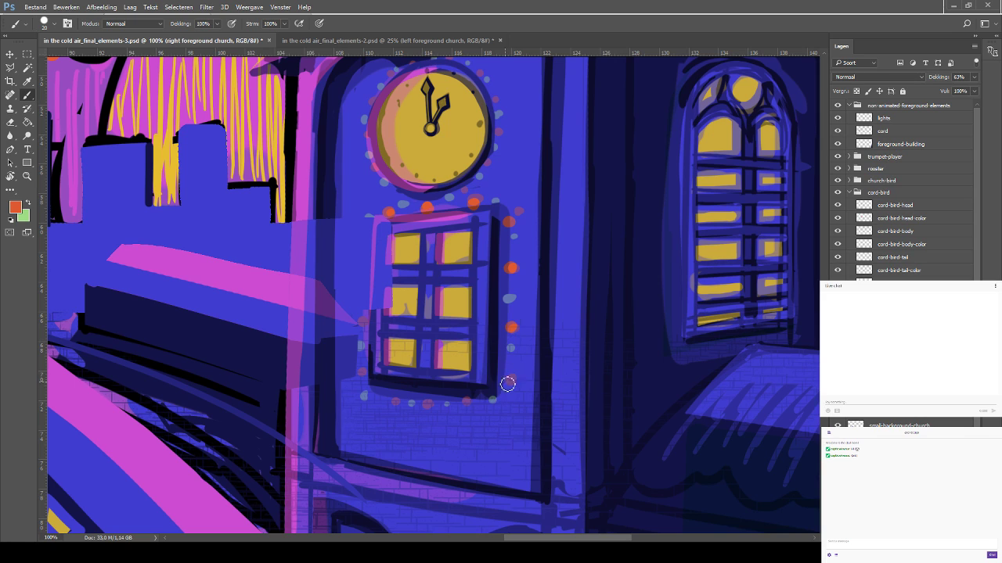
pyautogui.click(467, 403)
pyautogui.click(424, 400)
pyautogui.click(391, 398)
pyautogui.click(359, 374)
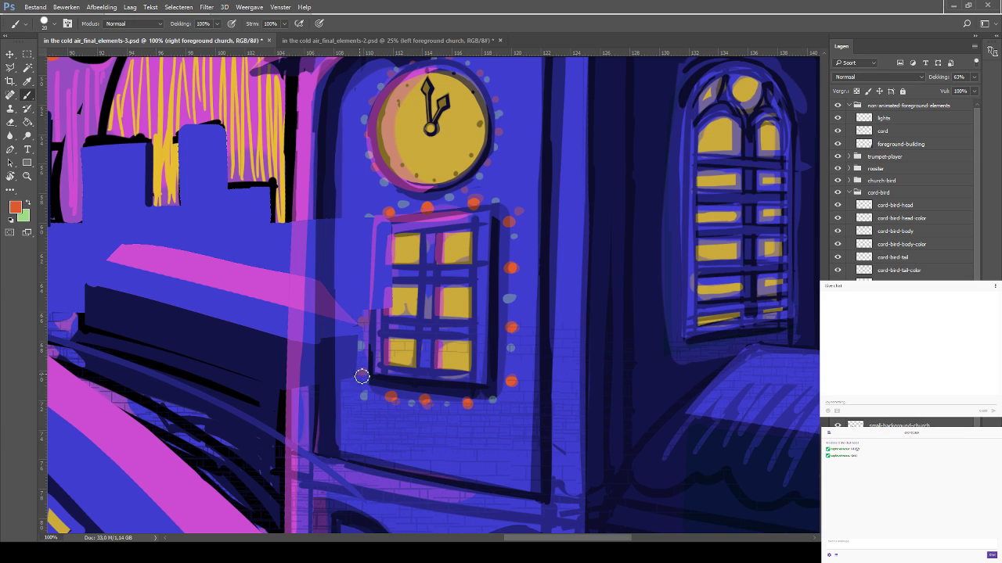
pyautogui.click(360, 322)
pyautogui.click(361, 247)
pyautogui.click(360, 280)
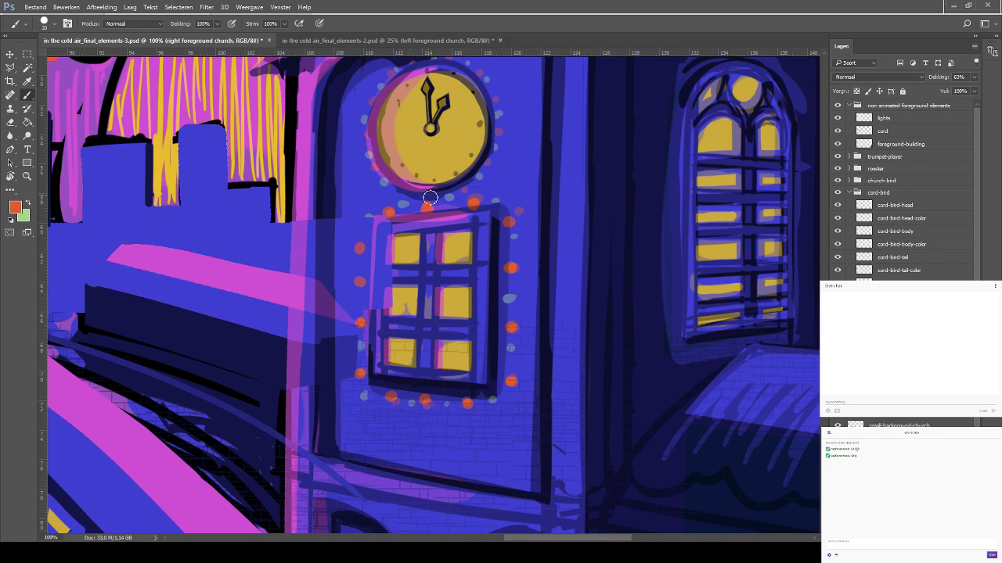
# Try filling the gaps around the rectangular window with green light dots between the orange-red ones
pyautogui.press('x')
pyautogui.click(363, 223)
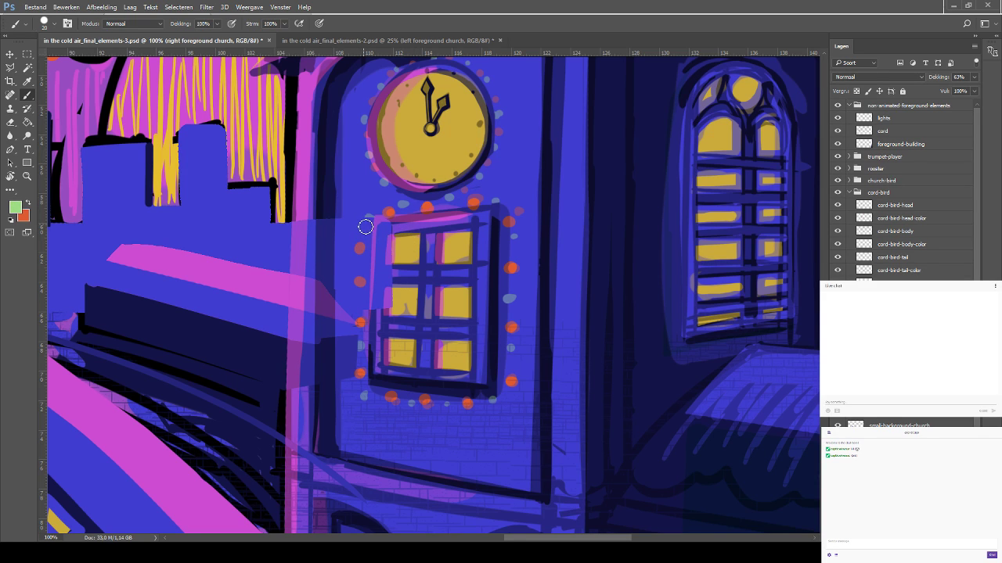
pyautogui.click(405, 206)
pyautogui.click(451, 202)
pyautogui.click(496, 204)
pyautogui.click(510, 244)
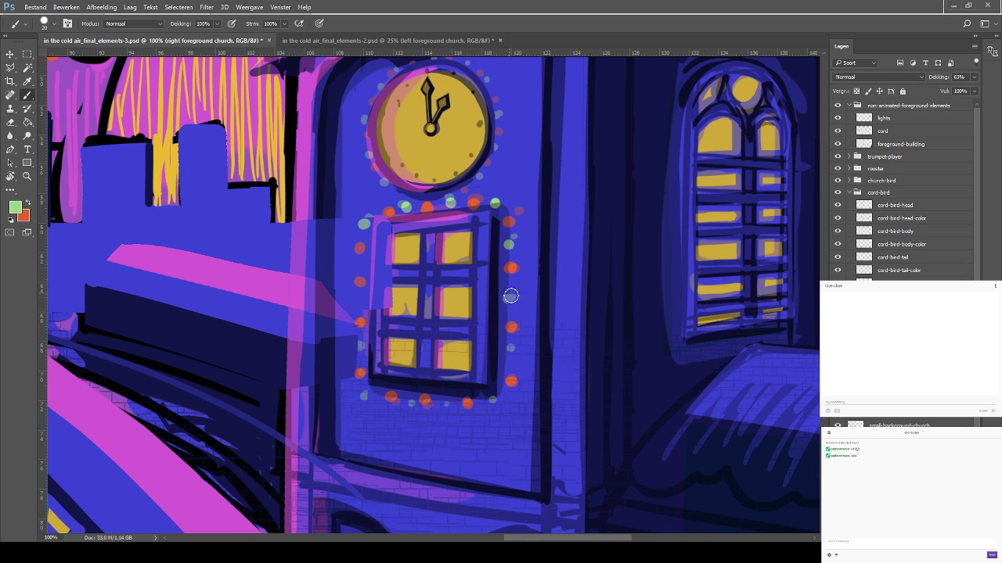
pyautogui.click(509, 296)
pyautogui.click(511, 347)
pyautogui.click(494, 403)
pyautogui.click(445, 404)
pyautogui.click(406, 399)
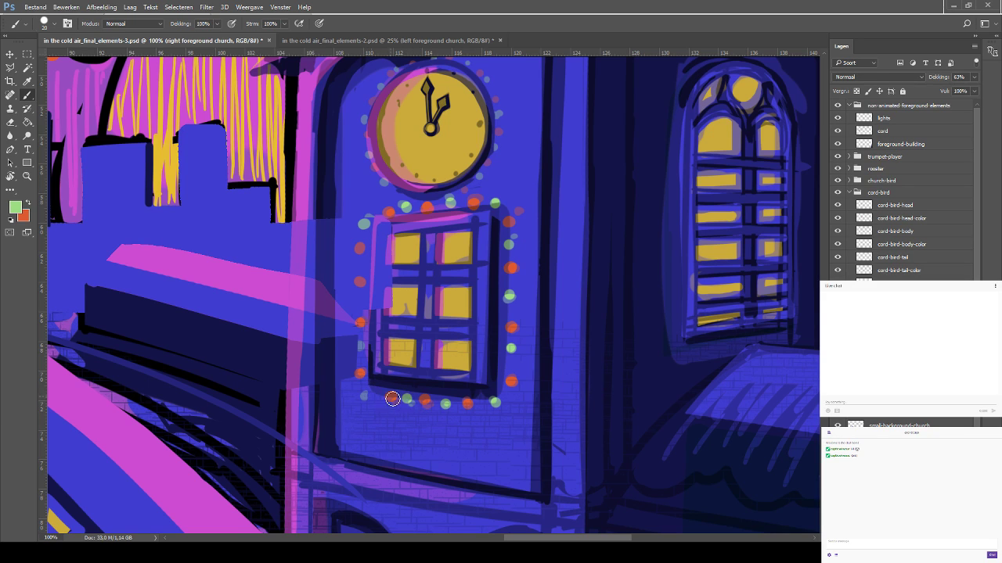
pyautogui.click(365, 394)
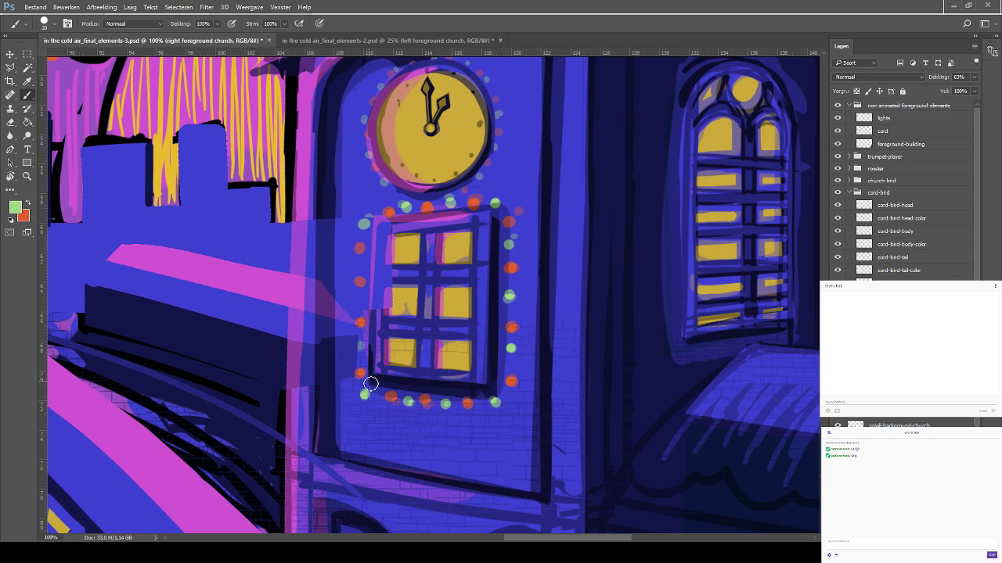
pyautogui.click(360, 346)
pyautogui.click(360, 299)
pyautogui.click(360, 265)
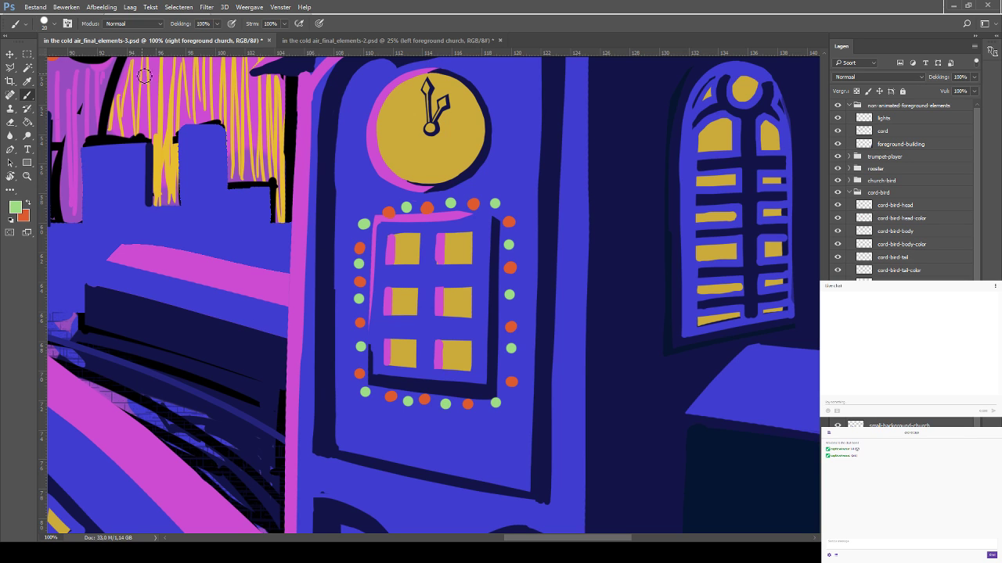
# Restore the church layer's opacity to 100% and paint evenly spaced green light dots down the rectangular window's left side
pyautogui.moveTo(939, 77); pyautogui.dragTo(920, 76)
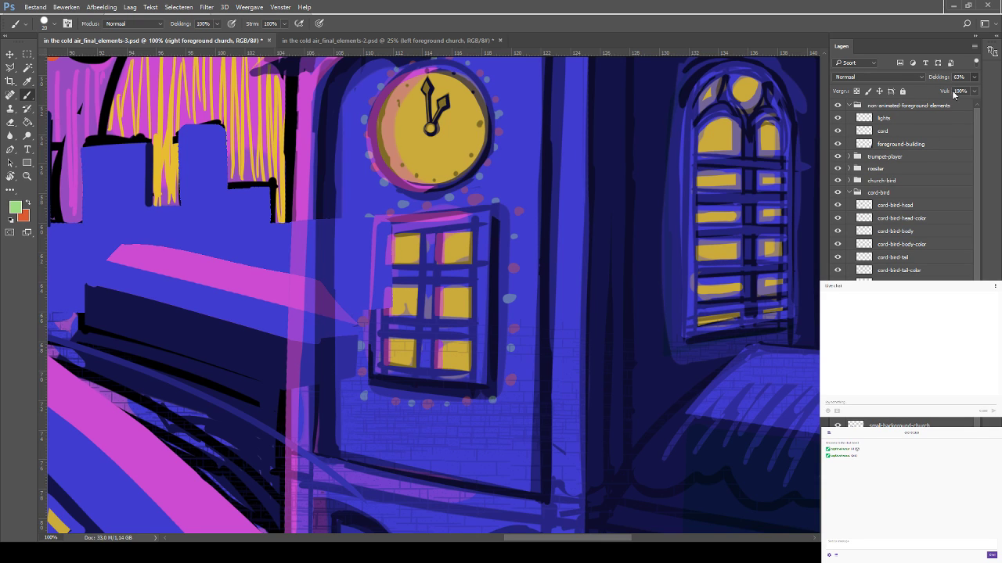
pyautogui.moveTo(958, 95); pyautogui.dragTo(972, 96)
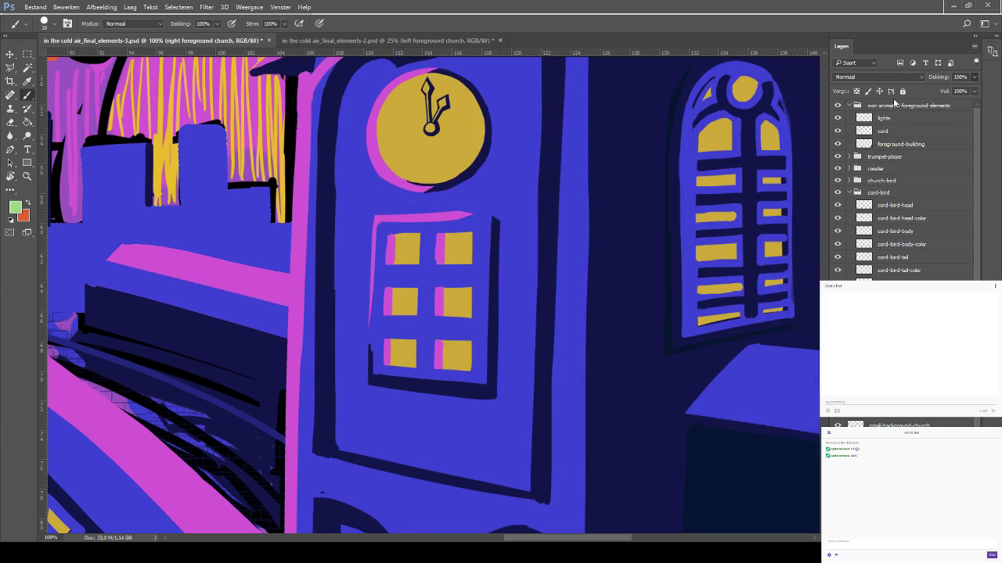
pyautogui.click(362, 225)
pyautogui.click(362, 257)
pyautogui.click(361, 288)
pyautogui.click(359, 319)
pyautogui.click(359, 345)
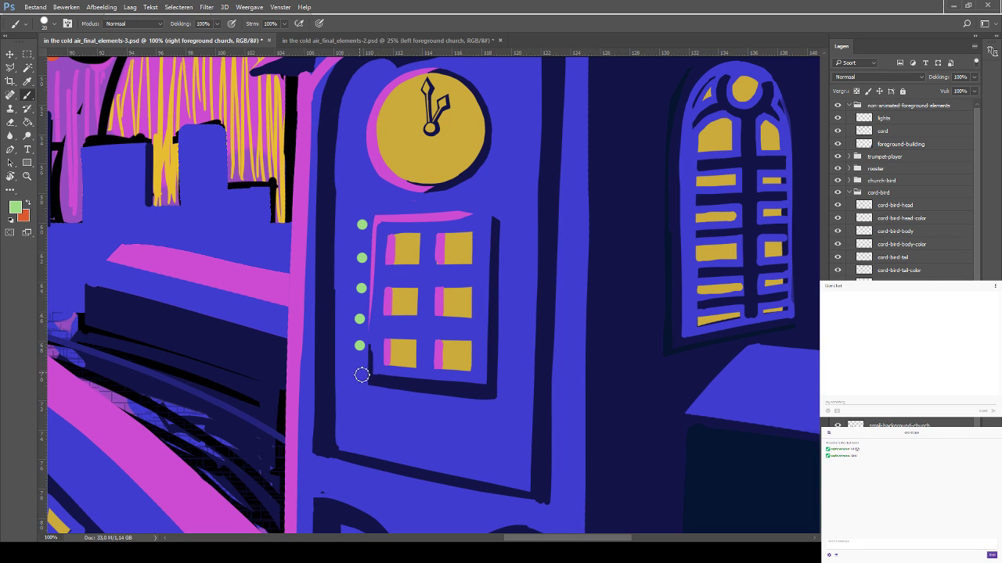
pyautogui.click(360, 374)
# Continue the green light dots along the rectangular window's lower edge and up its right side
pyautogui.click(380, 392)
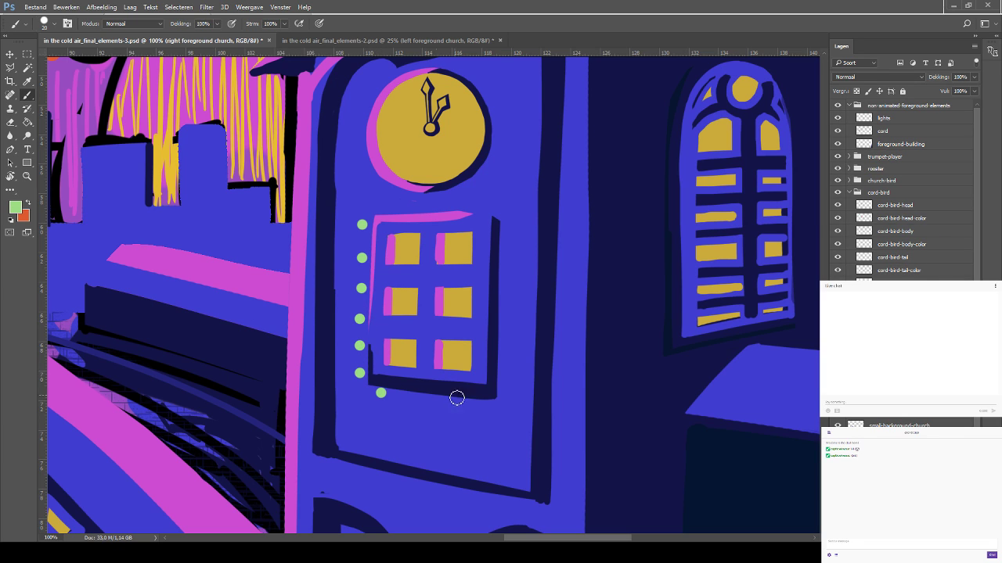
pyautogui.click(416, 400)
pyautogui.click(451, 403)
pyautogui.click(487, 406)
pyautogui.click(501, 392)
pyautogui.click(502, 362)
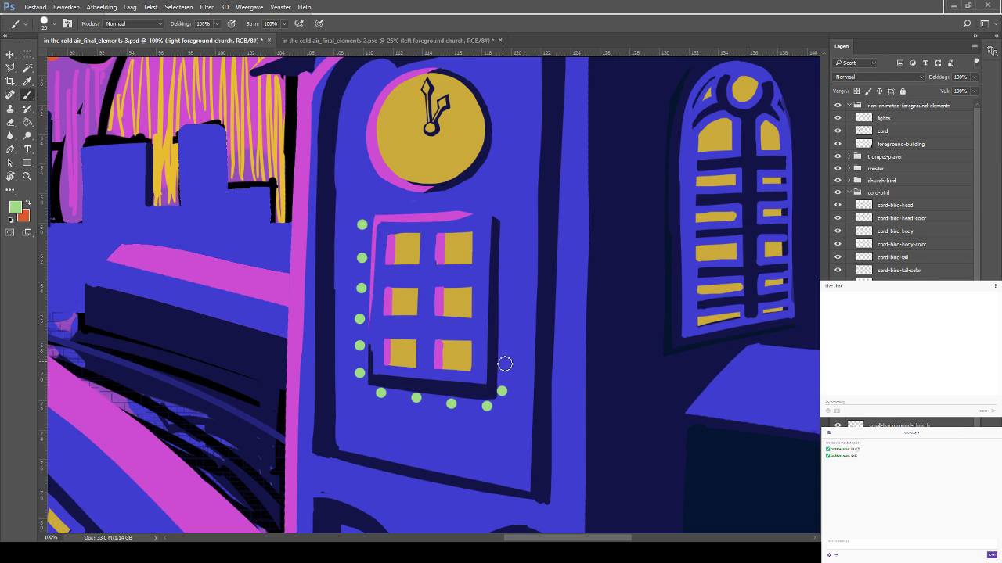
pyautogui.click(505, 328)
pyautogui.click(503, 296)
pyautogui.click(505, 266)
pyautogui.click(505, 231)
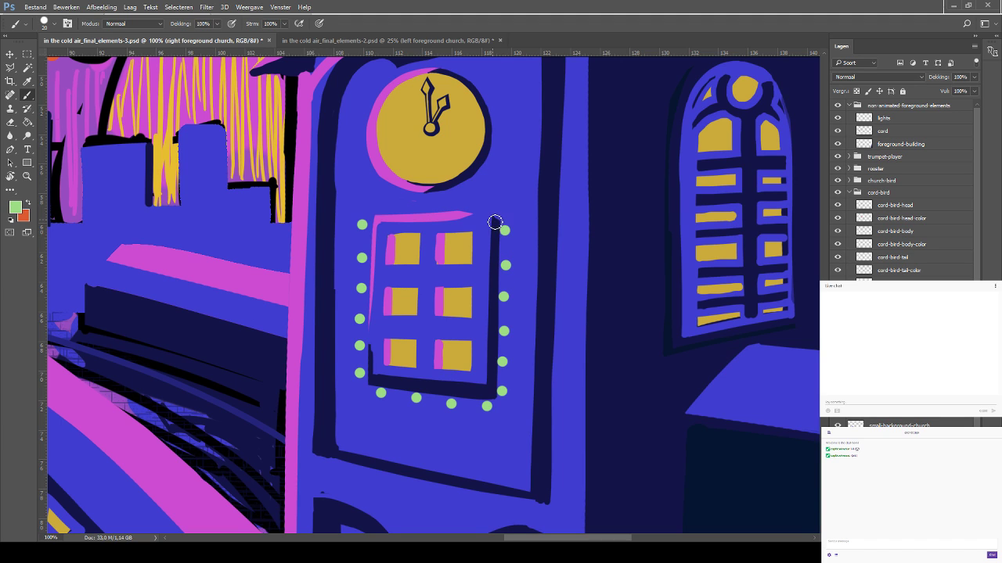
# Complete the green light dots along the rectangular window's upper edge and save the file
pyautogui.click(494, 207)
pyautogui.click(383, 207)
pyautogui.click(417, 205)
pyautogui.click(453, 203)
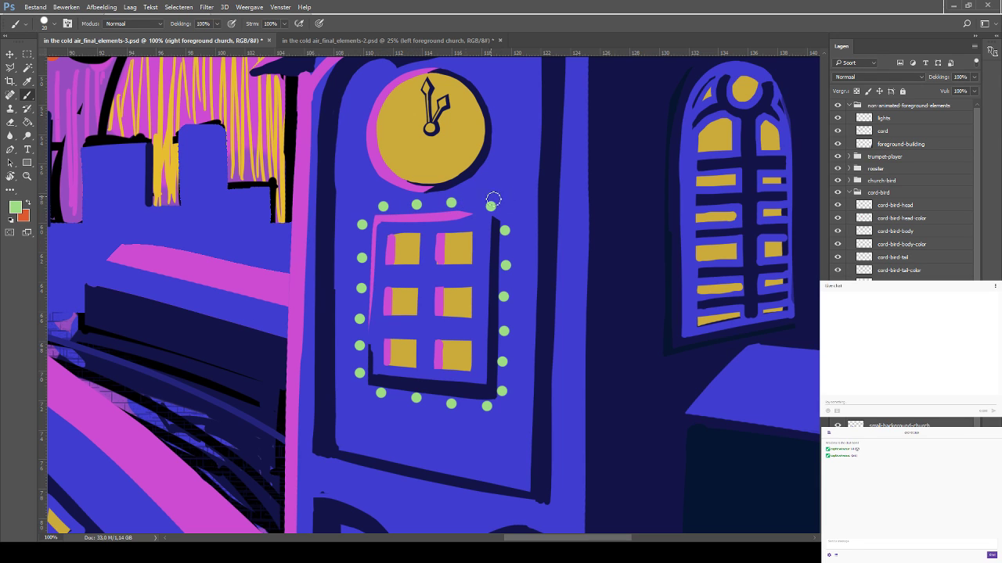
pyautogui.hotkey('ctrl', 's')
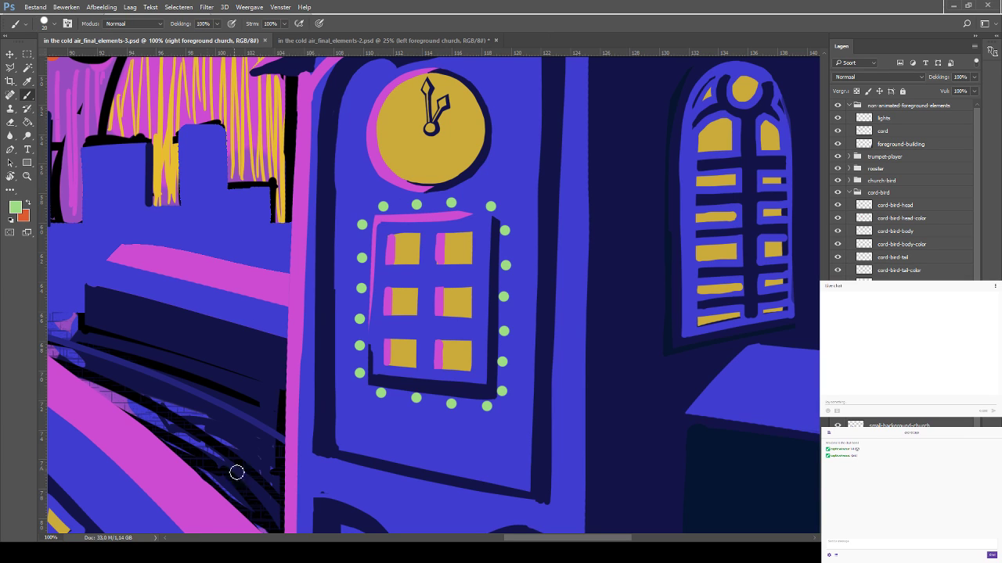
# Paint orange-red light dots between the green ones on the window's upper left side and along its upper edge
pyautogui.press('x')
pyautogui.click(360, 273)
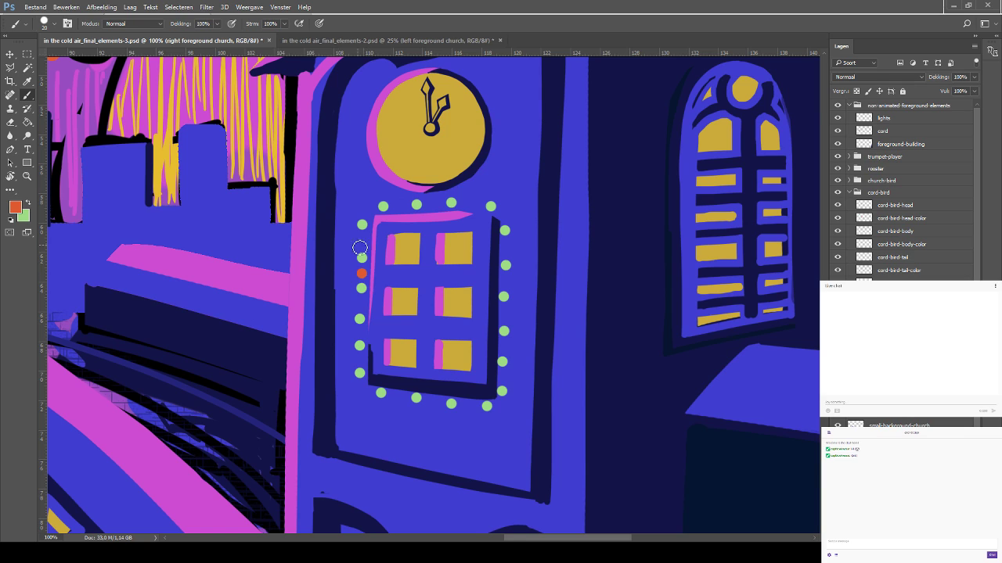
pyautogui.click(361, 242)
pyautogui.click(369, 209)
pyautogui.click(401, 205)
pyautogui.click(435, 204)
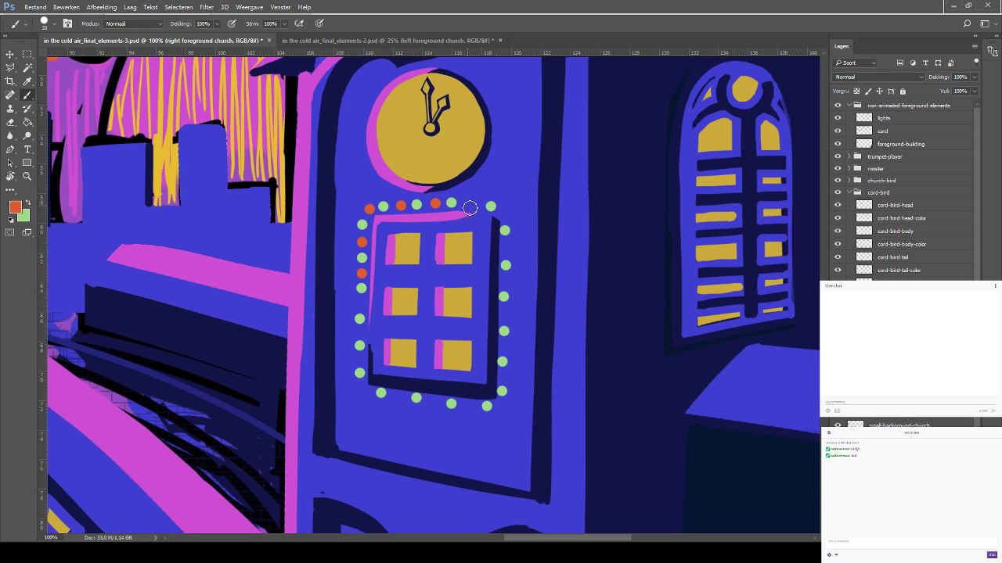
pyautogui.hotkey('ctrl', 'z')
pyautogui.click(432, 204)
pyautogui.click(471, 204)
# Add orange-red light dots between the green ones down the window's right side and on its lower left side
pyautogui.click(503, 218)
pyautogui.click(505, 248)
pyautogui.click(505, 281)
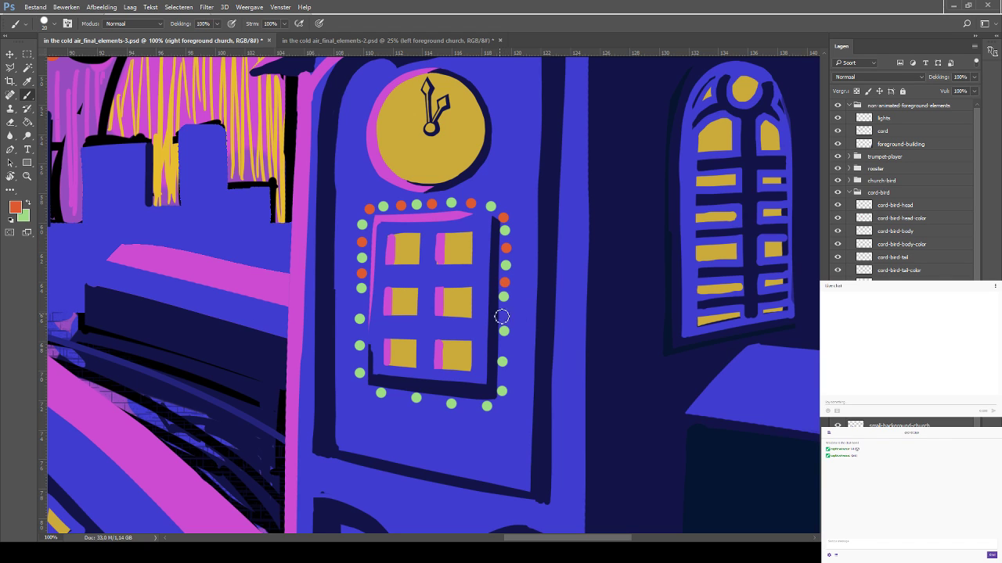
pyautogui.click(504, 313)
pyautogui.click(503, 345)
pyautogui.click(360, 330)
pyautogui.click(359, 358)
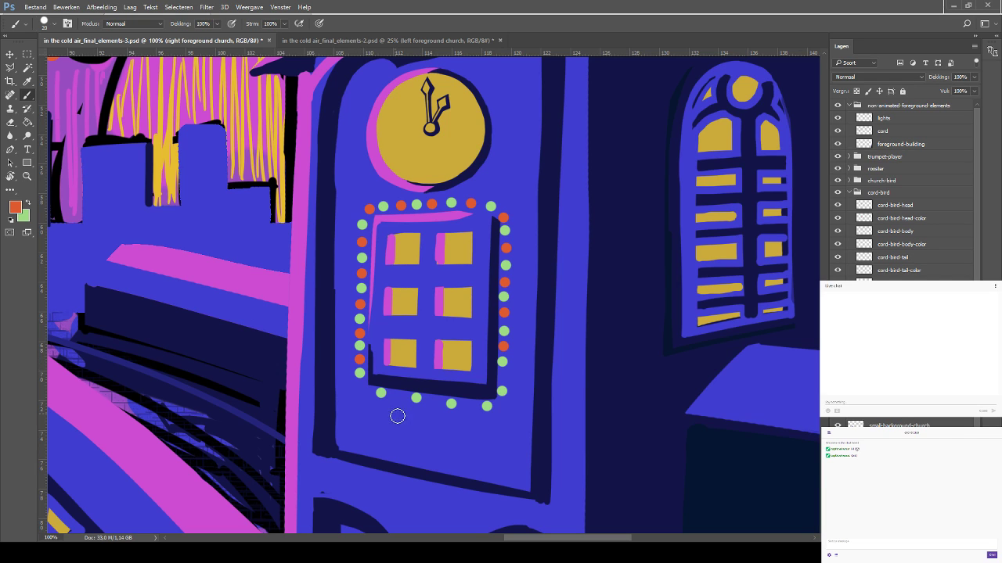
# Finish the orange-red light dots along the window's lower edge, including both corners, and save the file
pyautogui.click(366, 388)
pyautogui.click(399, 394)
pyautogui.click(435, 400)
pyautogui.click(469, 406)
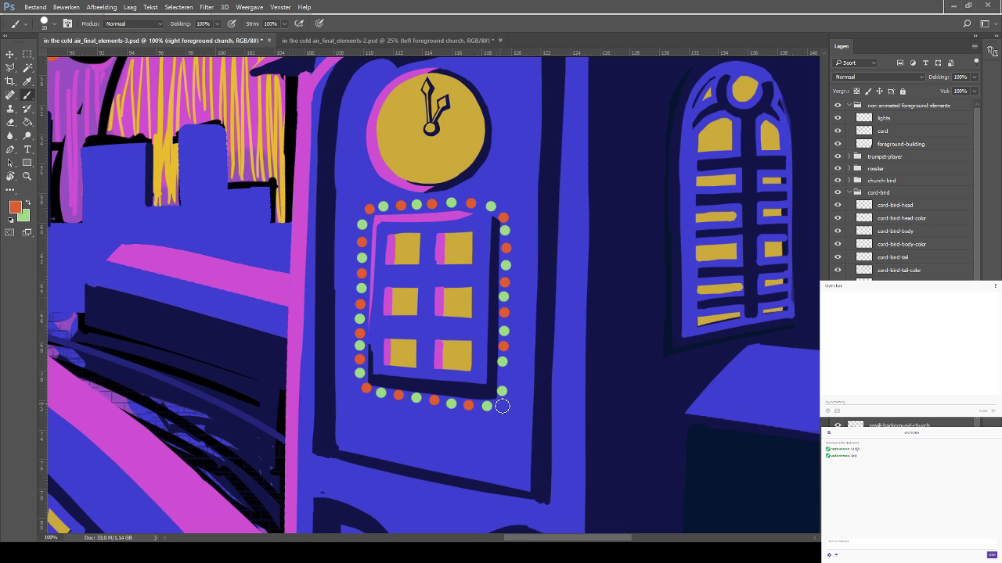
pyautogui.click(501, 405)
pyautogui.hotkey('ctrl', 's')
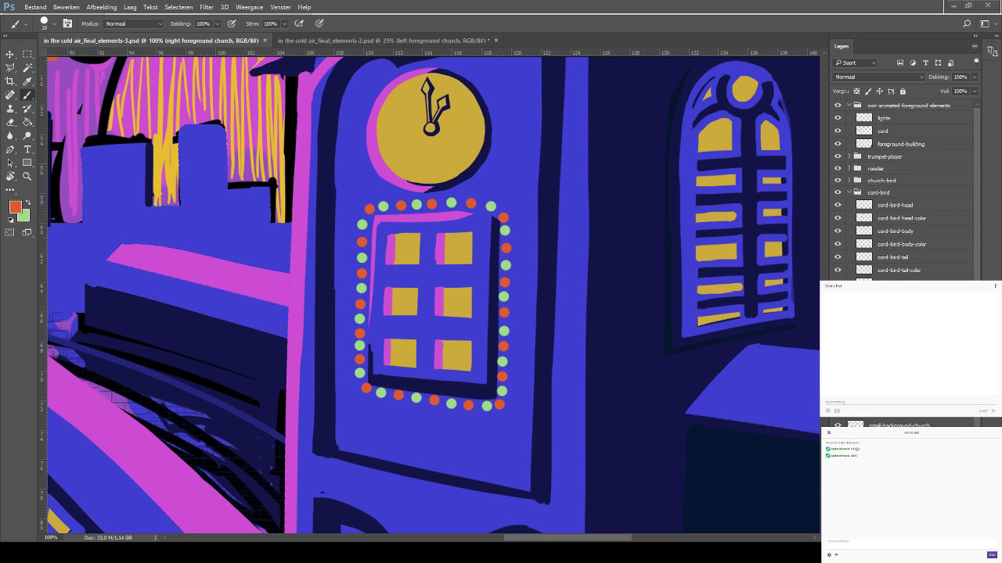
# Try an orange-red light dot at the clock face's lower left, and make green the foreground colour
pyautogui.moveTo(309, 191); pyautogui.dragTo(267, 193)
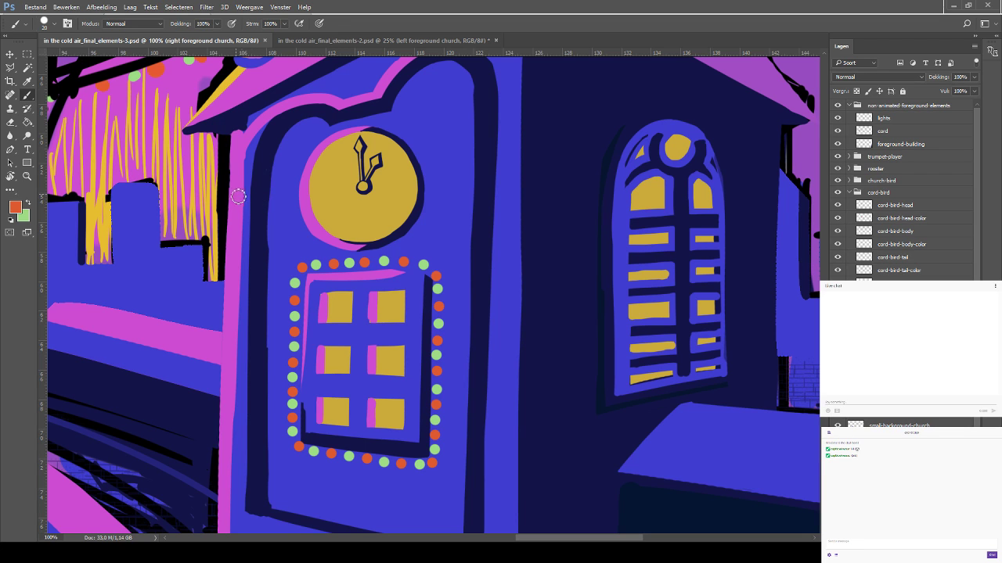
pyautogui.moveTo(279, 199); pyautogui.dragTo(256, 229)
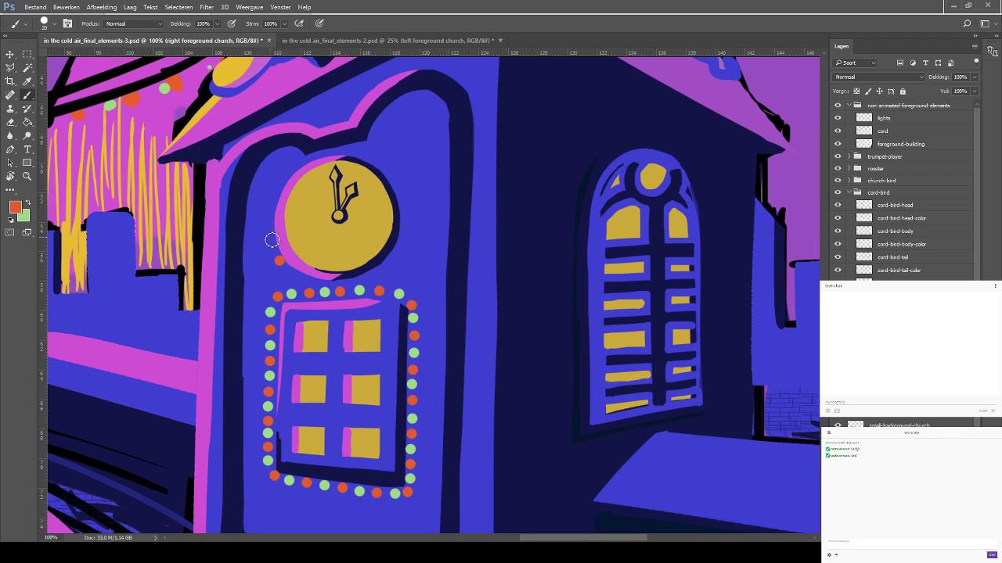
pyautogui.press('x')
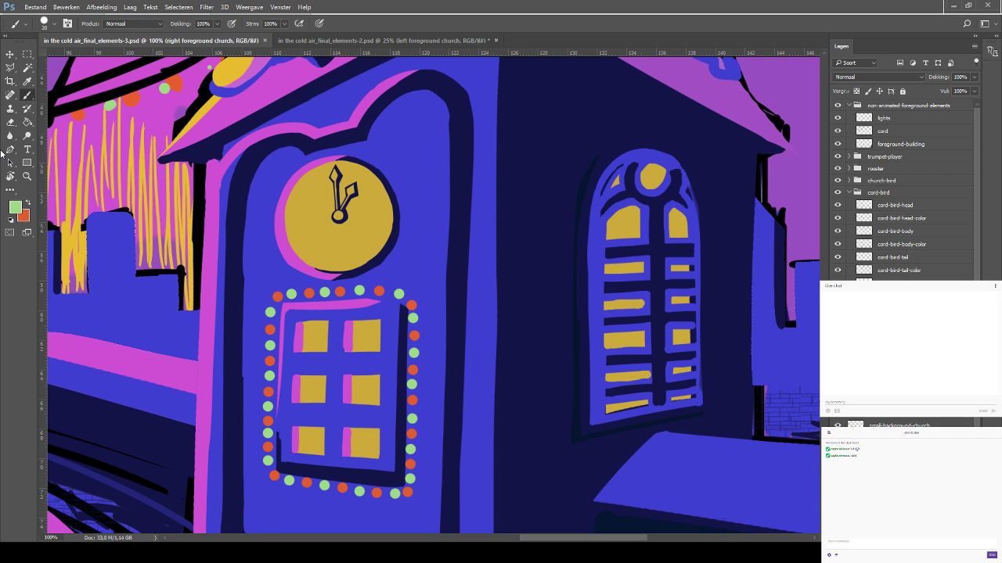
# Examine the whole illustration at 25% zoom to judge the window lights within the composition
pyautogui.hotkey('ctrl', '-')
pyautogui.hotkey('ctrl', '-')
pyautogui.hotkey('ctrl', '-')
pyautogui.hotkey('ctrl', '-')
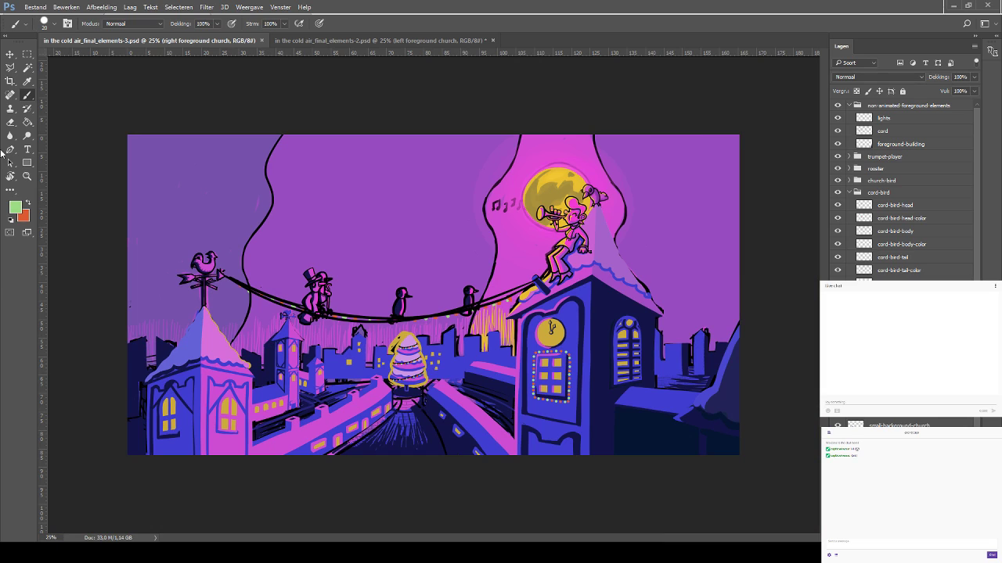
pyautogui.hotkey('ctrl', '+')
pyautogui.hotkey('ctrl', '+')
pyautogui.hotkey('ctrl', '+')
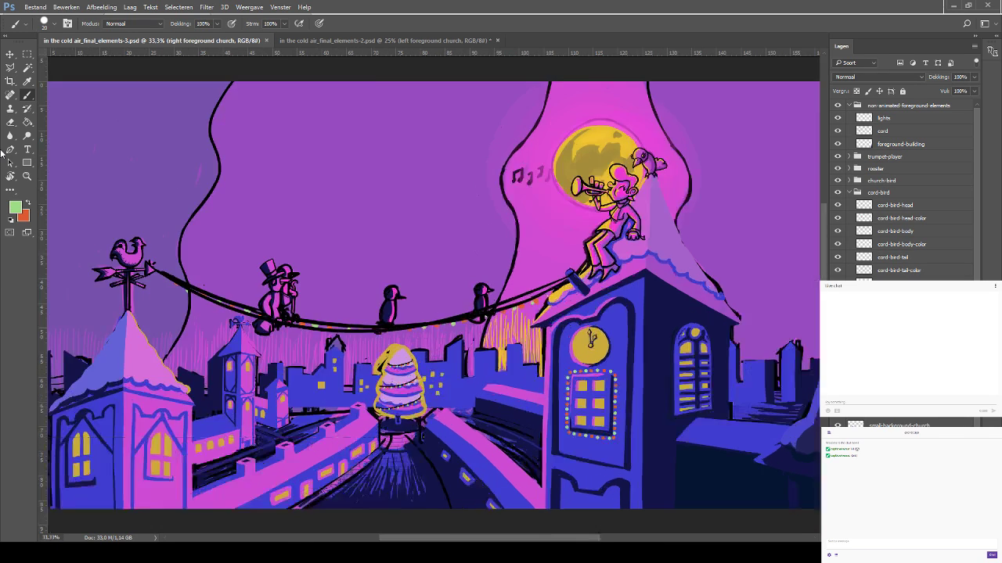
# Add green light dots up the clock face's left side, from its lower left to its upper left
pyautogui.moveTo(448, 291)
pyautogui.mouseDown()
pyautogui.moveTo(266, 152)
pyautogui.moveTo(114, 100)
pyautogui.mouseUp()
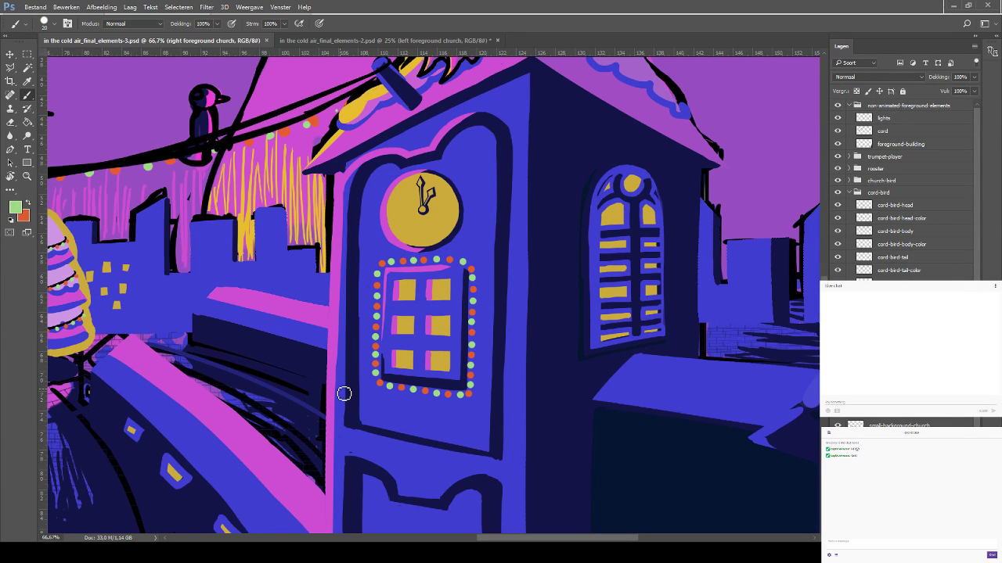
pyautogui.hotkey('ctrl', '+')
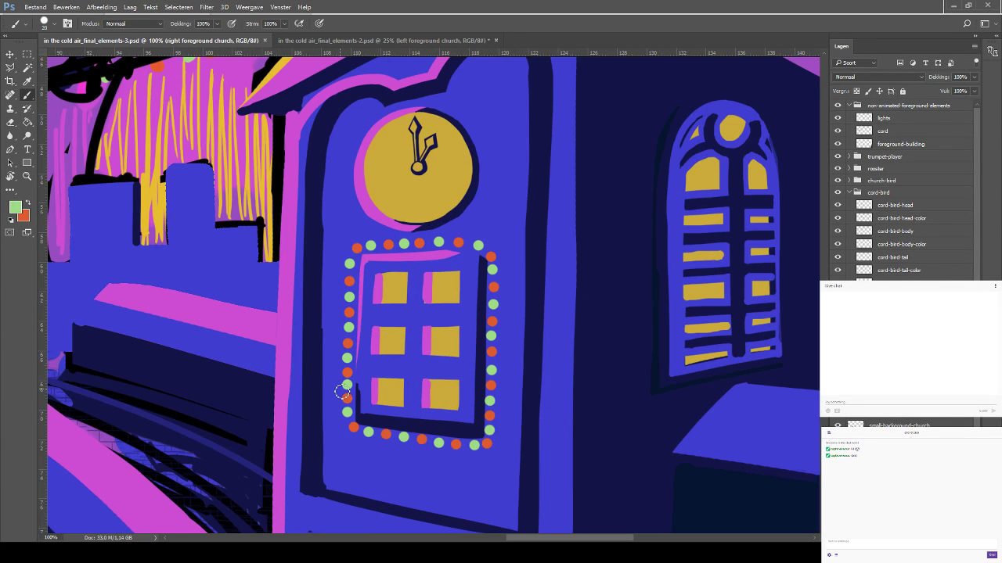
pyautogui.scroll(3, 203, 193)
pyautogui.hscroll(4, 211, 192)
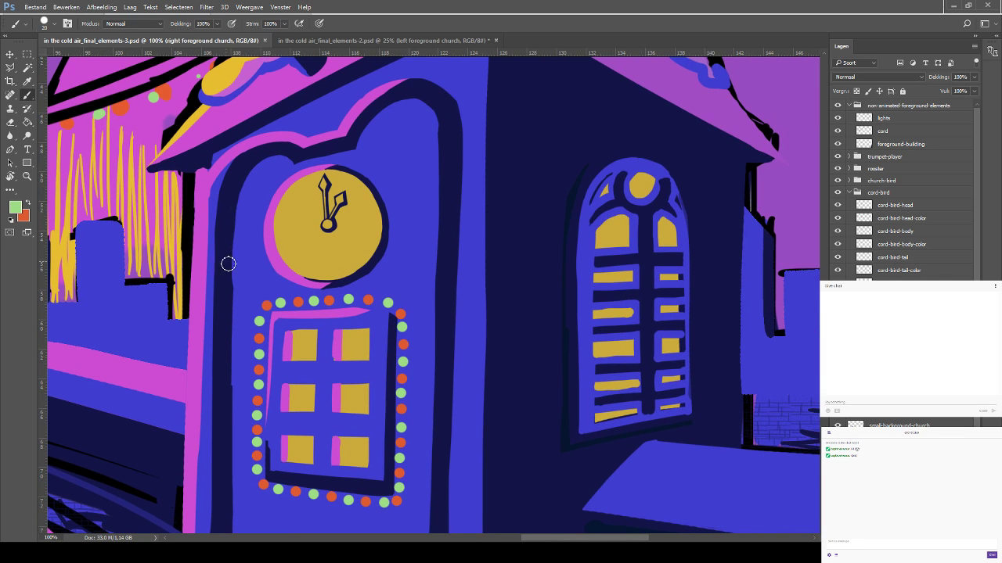
pyautogui.click(270, 271)
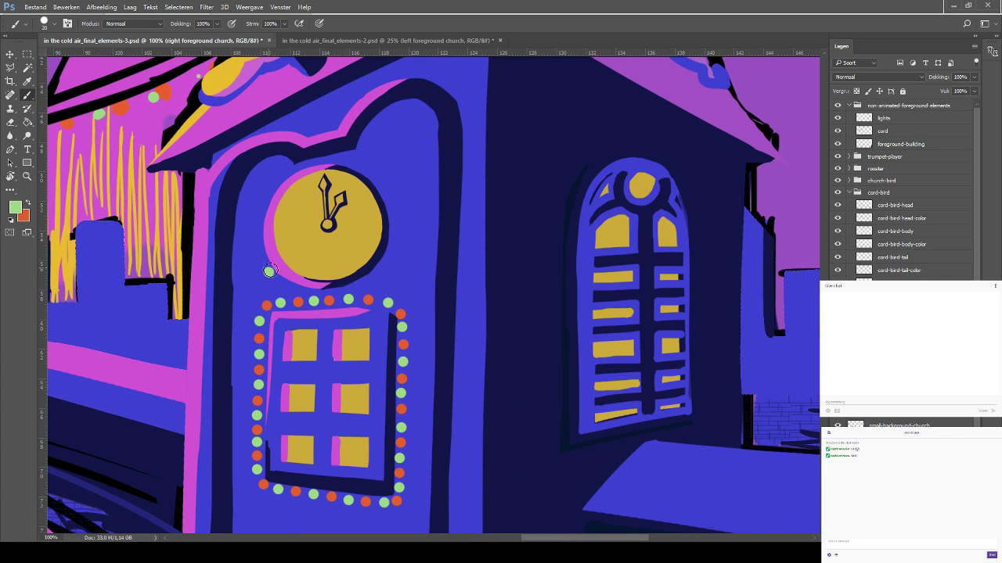
pyautogui.click(259, 248)
pyautogui.click(259, 218)
pyautogui.click(274, 187)
pyautogui.click(297, 166)
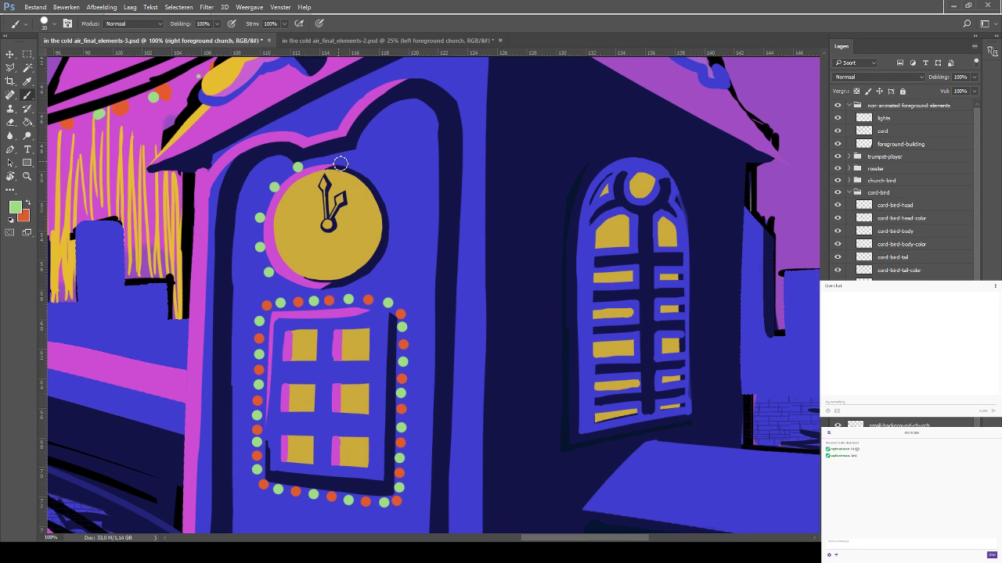
# Continue the green light dots over the clock face's top, down its right side and along its lower edge
pyautogui.click(339, 161)
pyautogui.click(375, 179)
pyautogui.click(391, 210)
pyautogui.click(392, 244)
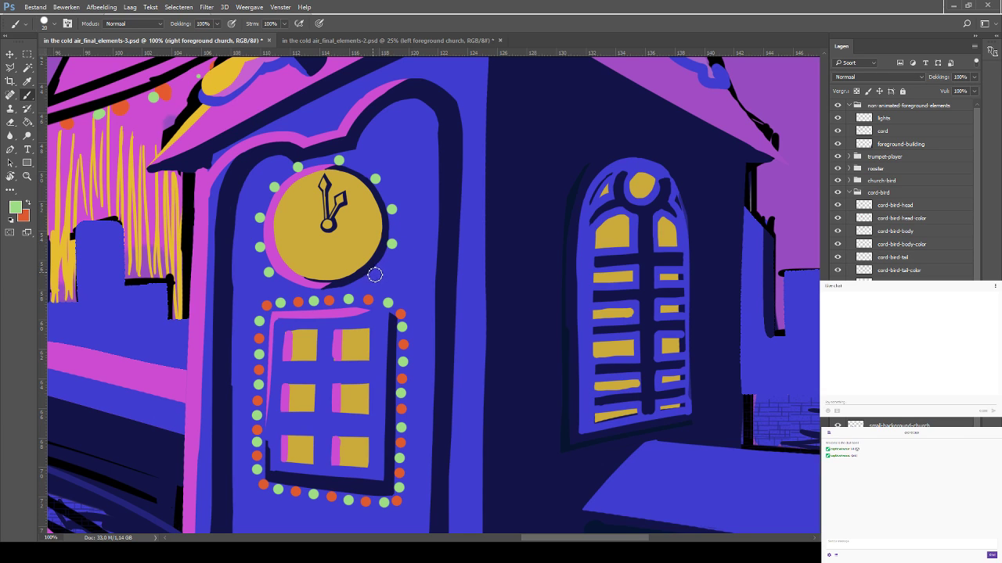
pyautogui.click(372, 274)
pyautogui.click(339, 290)
pyautogui.click(299, 289)
# Add orange-red light dots between the green ones up the clock face's left side and across its top
pyautogui.press('x')
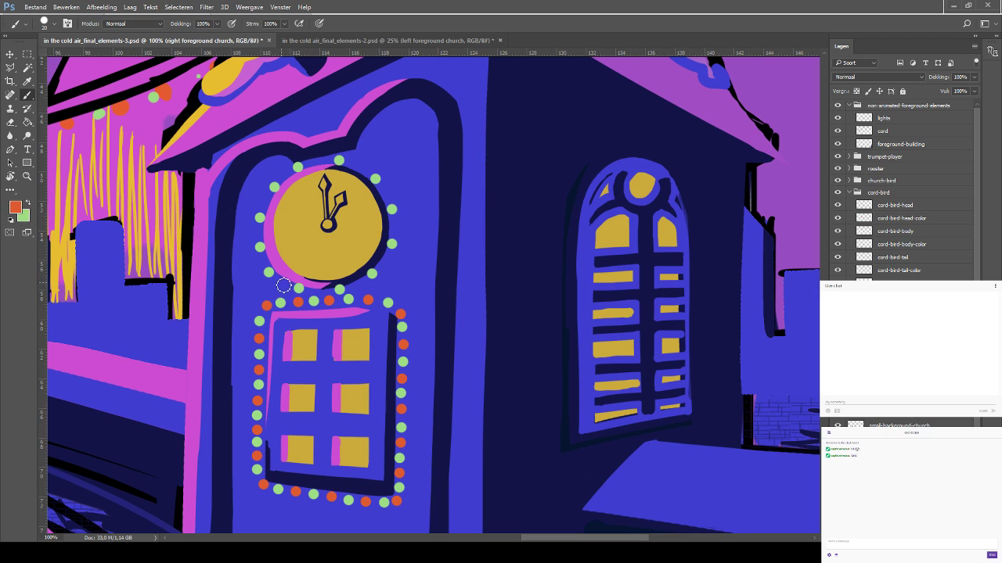
pyautogui.click(281, 282)
pyautogui.click(262, 261)
pyautogui.click(258, 232)
pyautogui.click(263, 200)
pyautogui.click(284, 176)
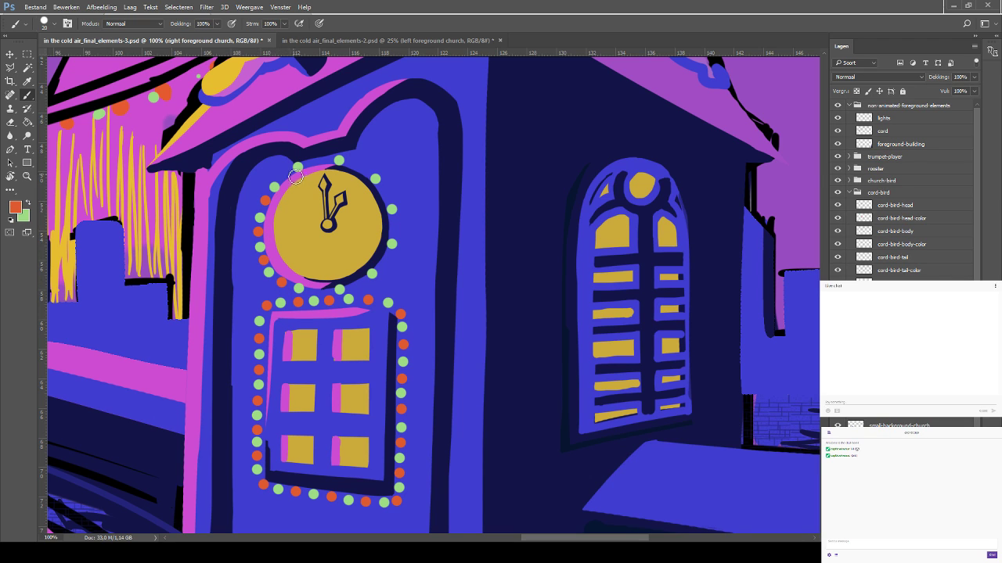
pyautogui.click(318, 163)
pyautogui.click(357, 169)
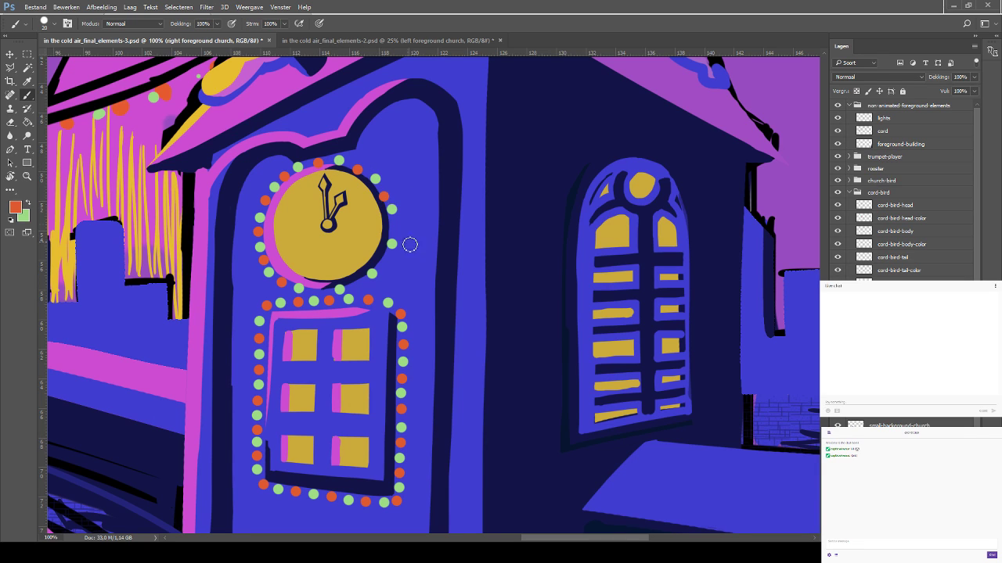
# Finish the orange-red light dots down the clock face's right side to its lower right, and save the file
pyautogui.click(385, 195)
pyautogui.click(393, 228)
pyautogui.click(383, 261)
pyautogui.click(357, 285)
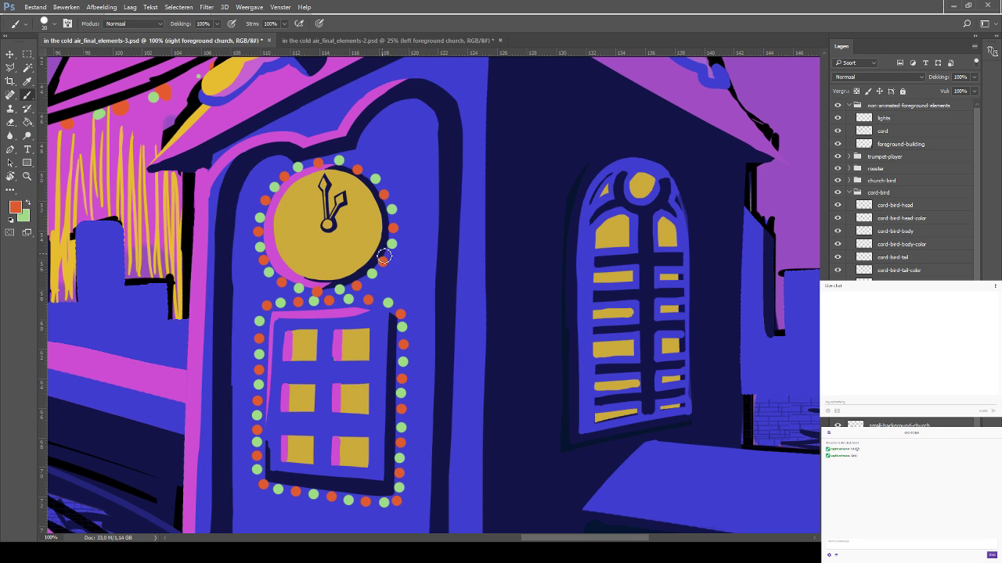
pyautogui.hotkey('ctrl', 's')
# Examine the clock tower's lights within the whole illustration at 25% and 33.3% zoom
pyautogui.hotkey('ctrl', '-')
pyautogui.hotkey('ctrl', '-')
pyautogui.hotkey('ctrl', '-')
pyautogui.hotkey('ctrl', '-')
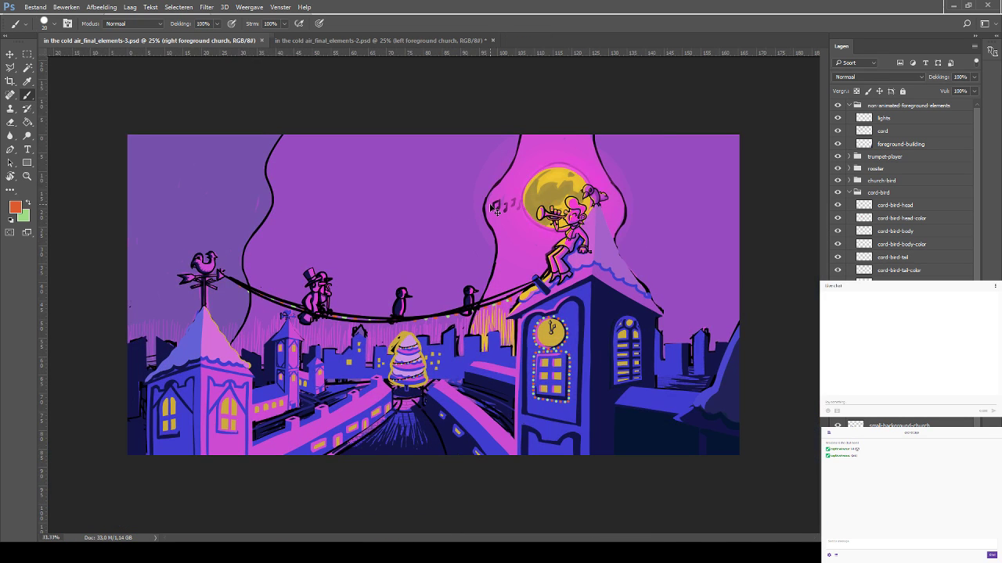
pyautogui.hotkey('ctrl', '+')
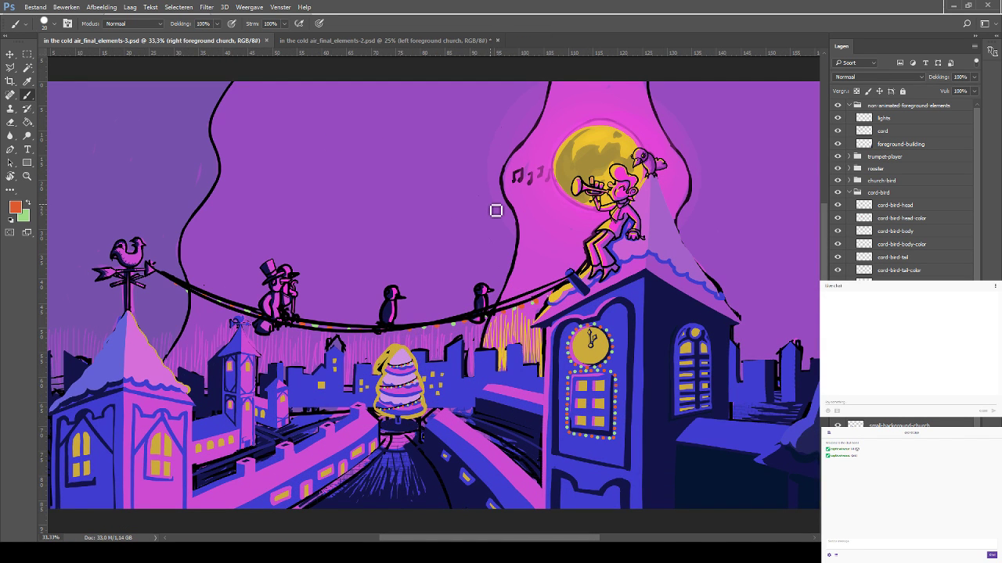
pyautogui.moveTo(513, 341); pyautogui.dragTo(363, 307)
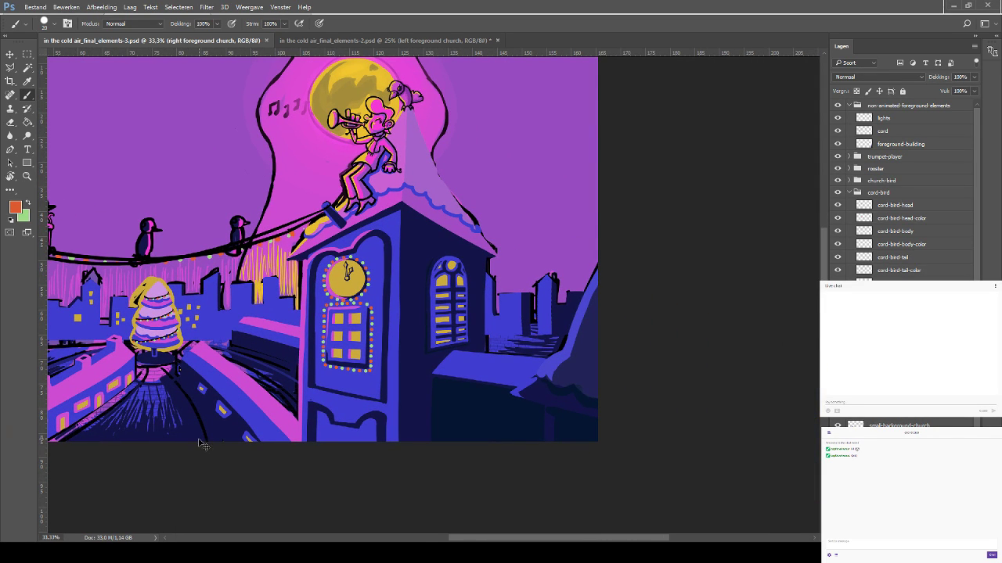
# Try painting the wall's blue over lights left of the clock face and between the clock and window, and undo the strokes
pyautogui.hotkey('ctrl', '1')
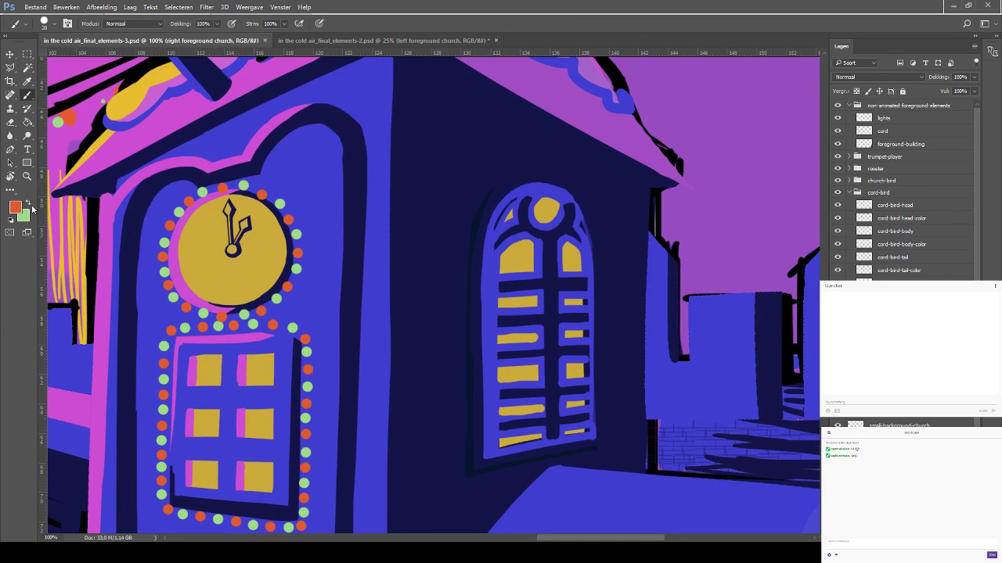
pyautogui.press('i')
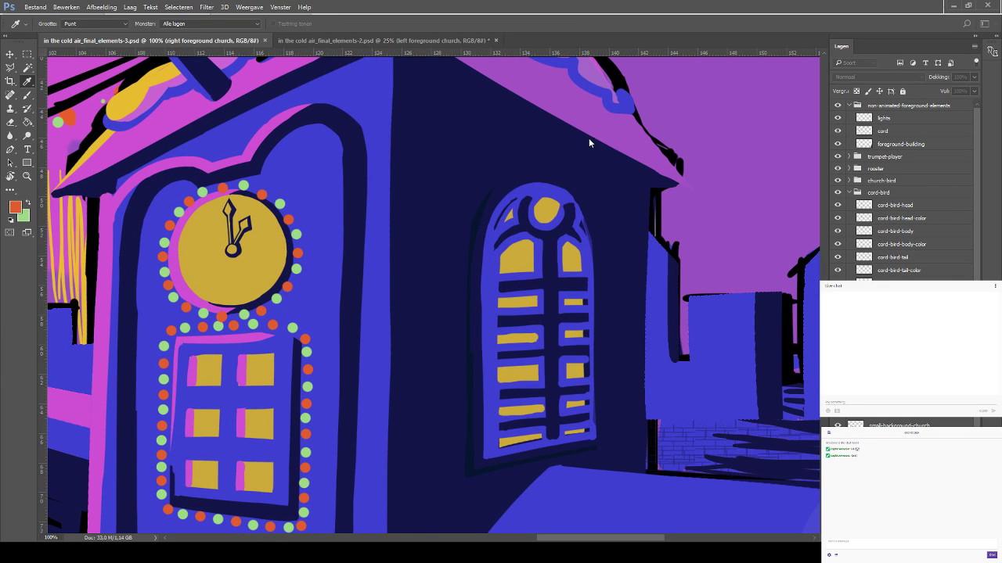
pyautogui.click(320, 213)
pyautogui.press('b')
pyautogui.moveTo(177, 312); pyautogui.dragTo(169, 291)
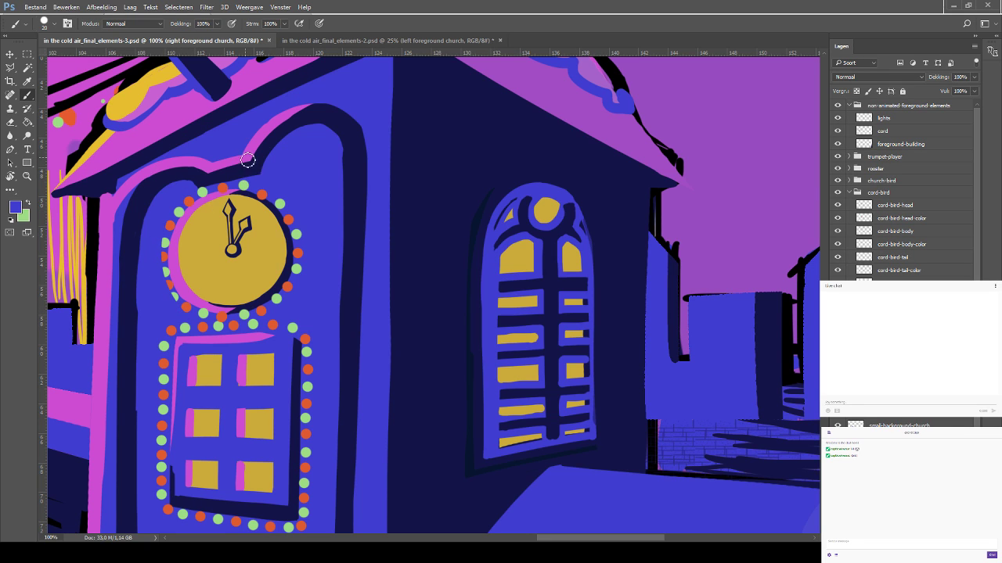
pyautogui.hotkey('ctrl', 's')
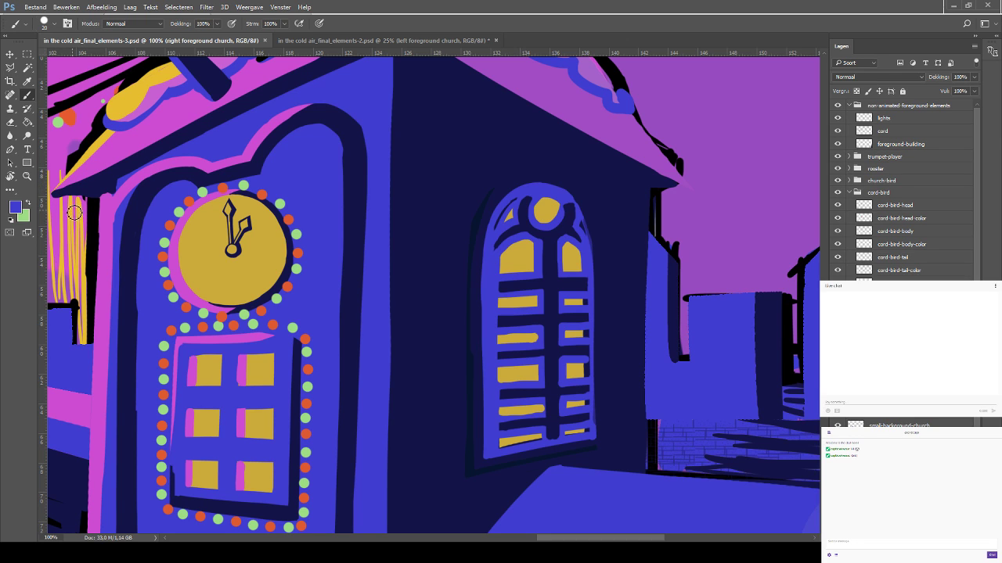
pyautogui.moveTo(195, 331)
pyautogui.mouseDown()
pyautogui.moveTo(279, 331)
pyautogui.moveTo(249, 320)
pyautogui.moveTo(199, 324)
pyautogui.moveTo(273, 318)
pyautogui.mouseUp()
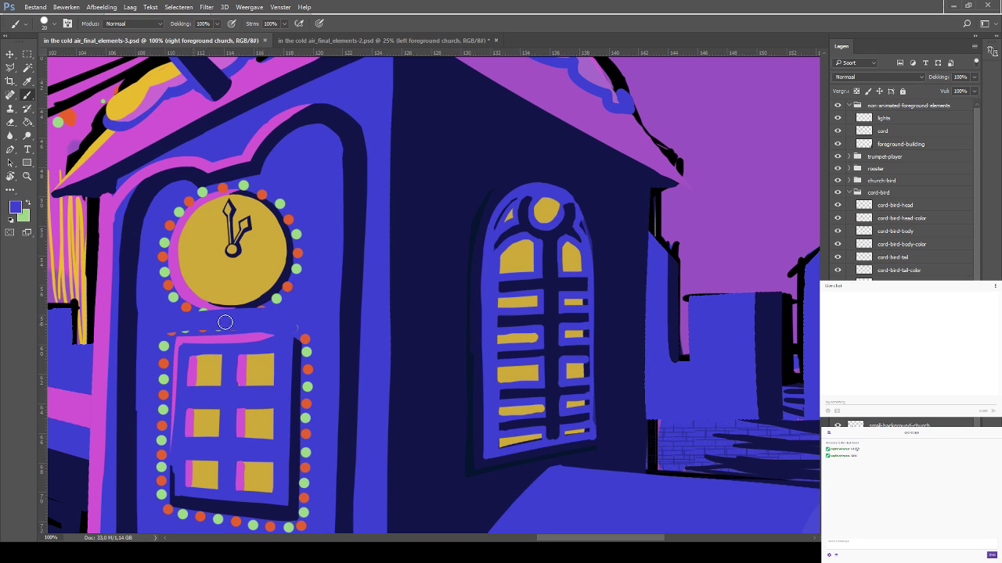
pyautogui.hotkey('ctrl', 'z')
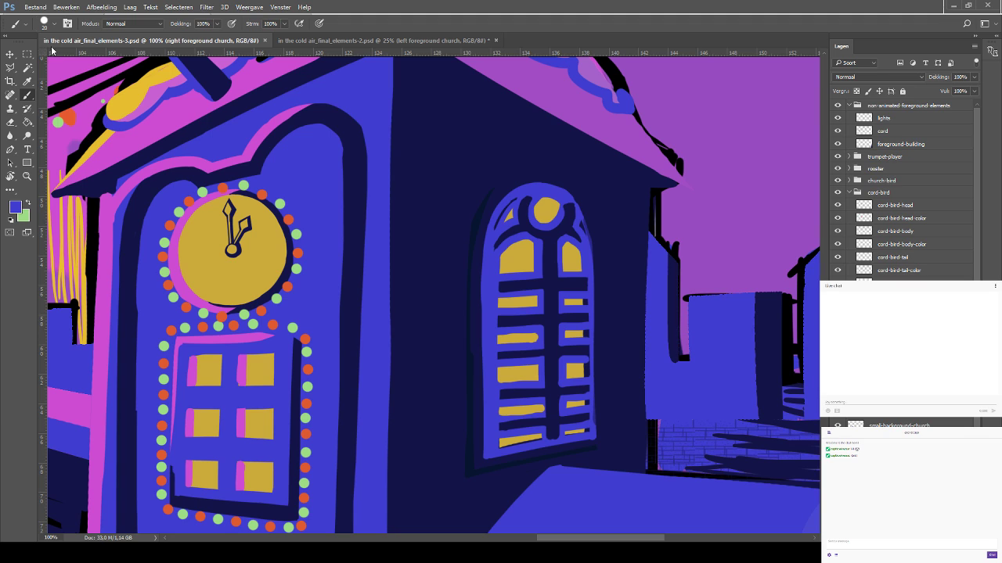
# Sample the tower's dark navy, shrink the brush and paint hour marks on the clock face's upper right and right side
pyautogui.press('i')
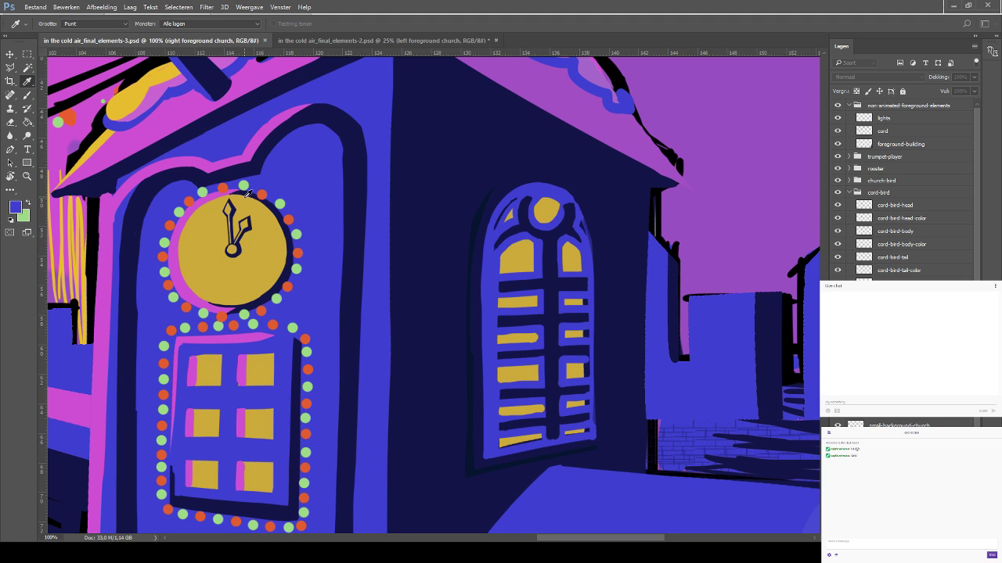
pyautogui.click(577, 146)
pyautogui.press('b')
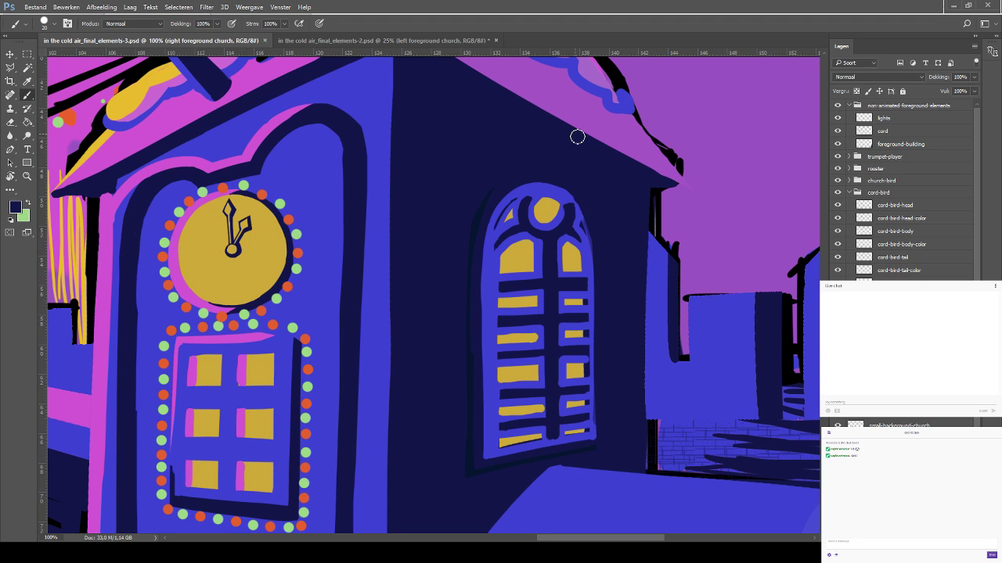
pyautogui.press('[')
pyautogui.press('[')
pyautogui.press('[')
pyautogui.moveTo(251, 205); pyautogui.dragTo(256, 210)
pyautogui.hotkey('ctrl', 'z')
pyautogui.click(253, 205)
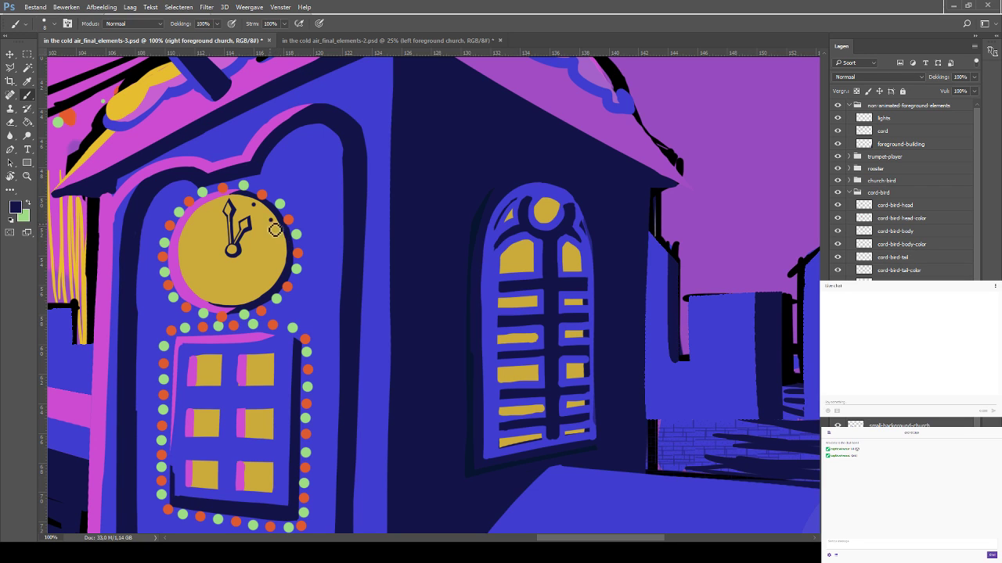
pyautogui.click(272, 223)
pyautogui.click(280, 250)
# Add dark navy hour marks along the clock face's lower right, bottom and lower left, and save the file
pyautogui.click(266, 279)
pyautogui.hotkey('ctrl', 'z')
pyautogui.click(270, 271)
pyautogui.click(255, 291)
pyautogui.click(235, 299)
pyautogui.click(191, 280)
pyautogui.hotkey('ctrl', 's')
# Show the whole illustration without the rough sketch overlay and sample dark purple as the foreground colour
pyautogui.hotkey('ctrl', '-')
pyautogui.hotkey('ctrl', '-')
pyautogui.hotkey('ctrl', '-')
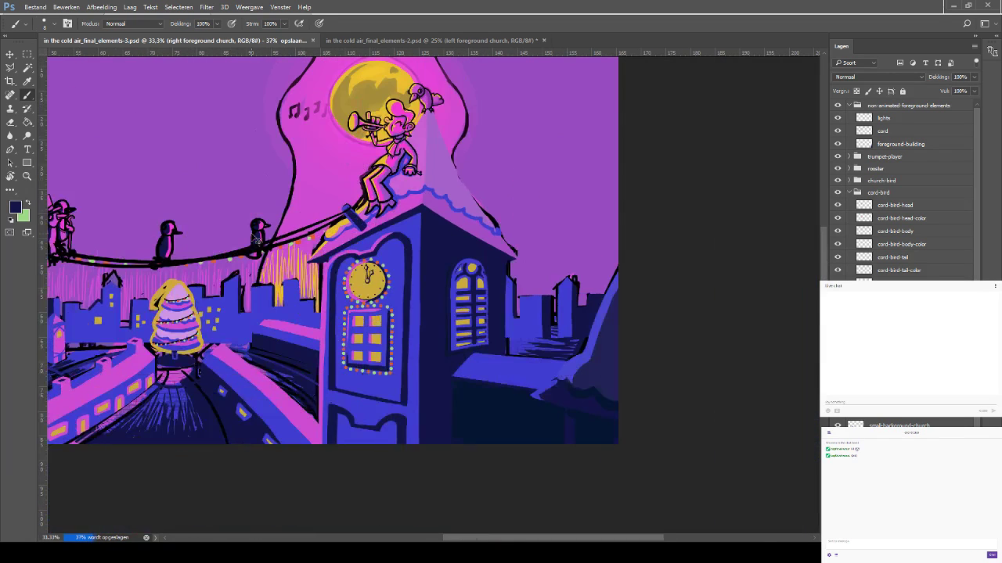
pyautogui.hotkey('ctrl', '-')
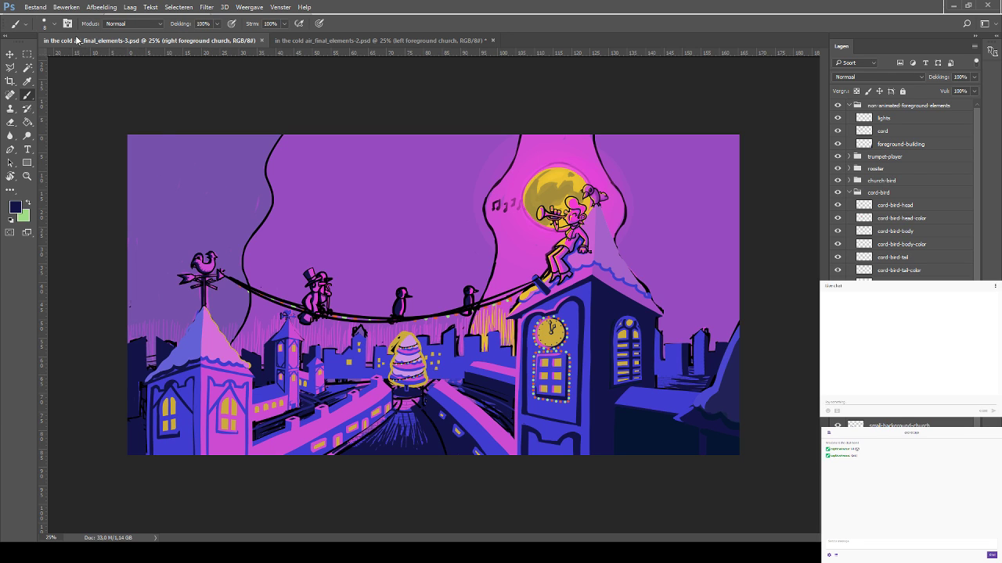
pyautogui.moveTo(77, 55); pyautogui.dragTo(100, 52)
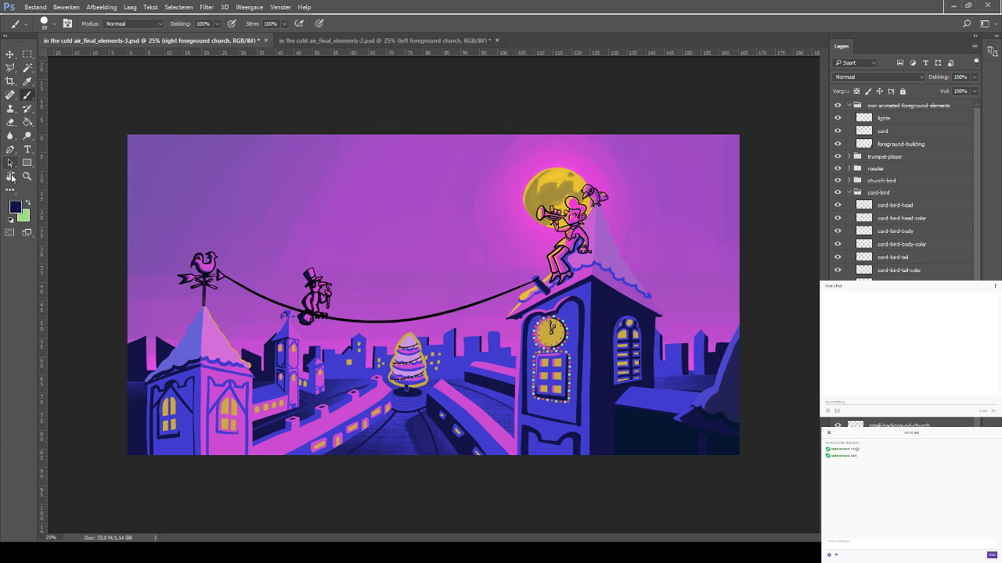
pyautogui.press('i')
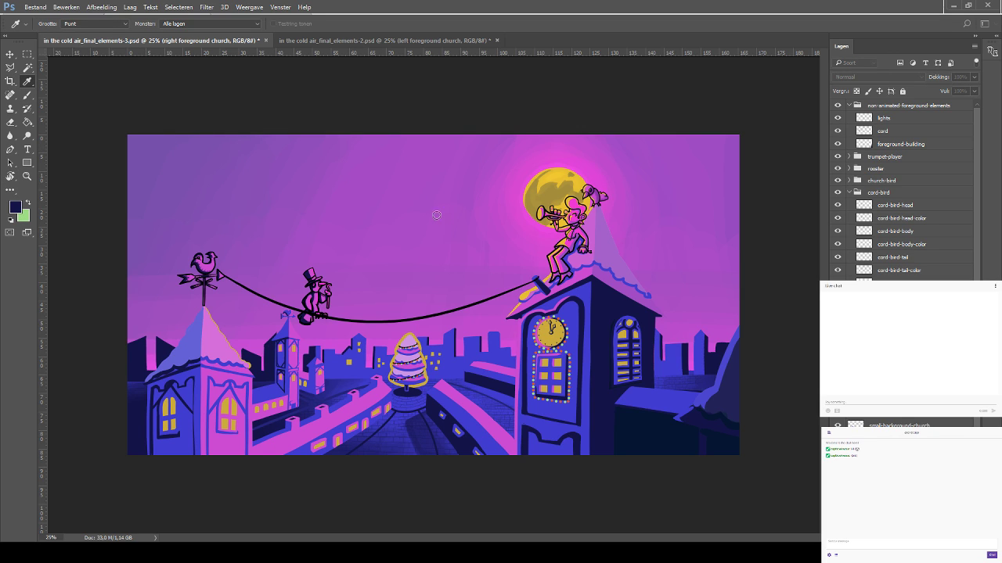
pyautogui.click(591, 141)
pyautogui.press('b')
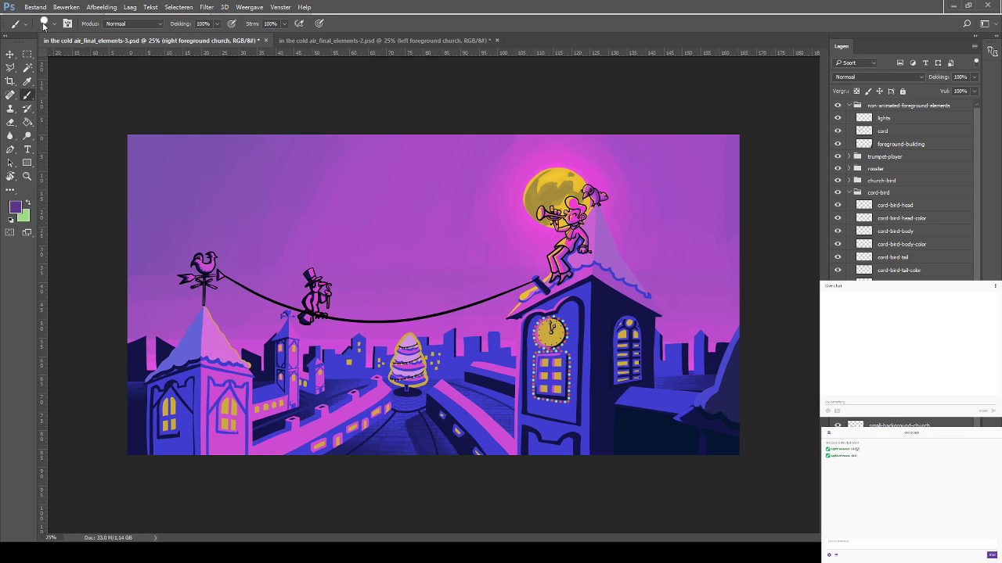
# Enlarge the brush to 127 px and keep the Brush tool active
pyautogui.press(']')
pyautogui.press(']')
pyautogui.press(']')
pyautogui.press(']')
pyautogui.press(']')
pyautogui.press(']')
pyautogui.press('v')
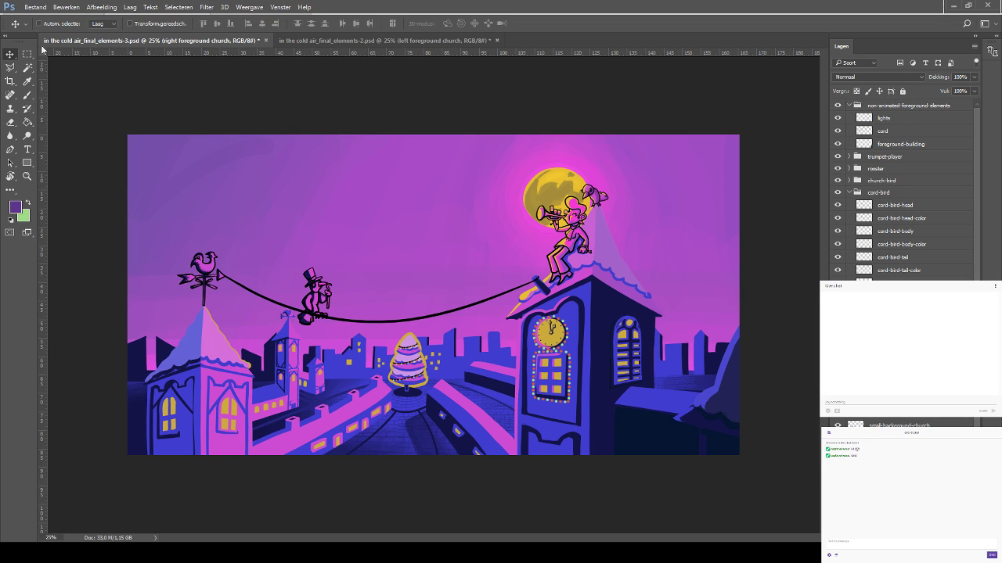
pyautogui.click(27, 94)
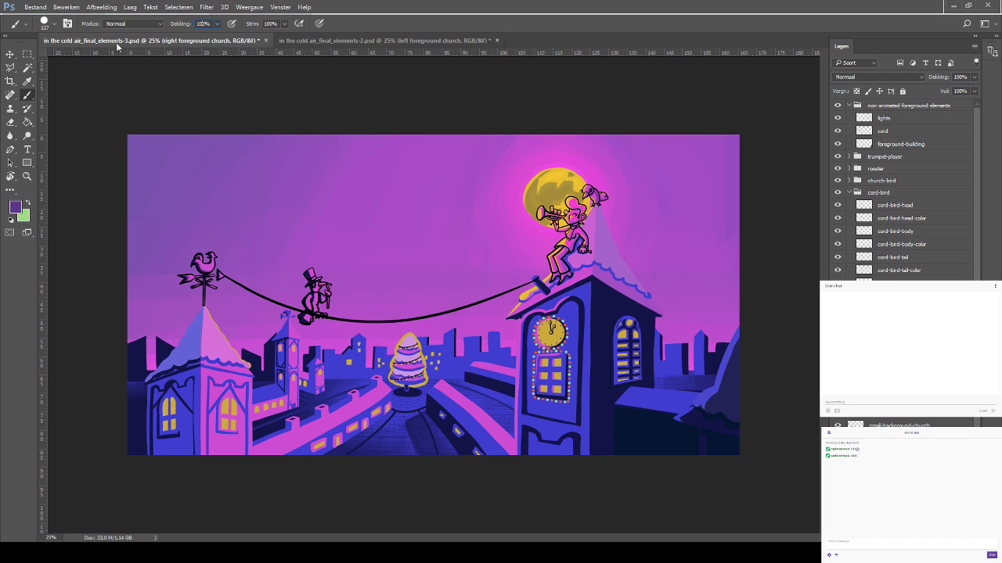
# Try a dark purple stroke in the sky's upper-left corner, undo it and set the brush opacity to 10%
pyautogui.moveTo(116, 217)
pyautogui.mouseDown()
pyautogui.moveTo(122, 207)
pyautogui.moveTo(83, 205)
pyautogui.mouseUp()
pyautogui.press('1')
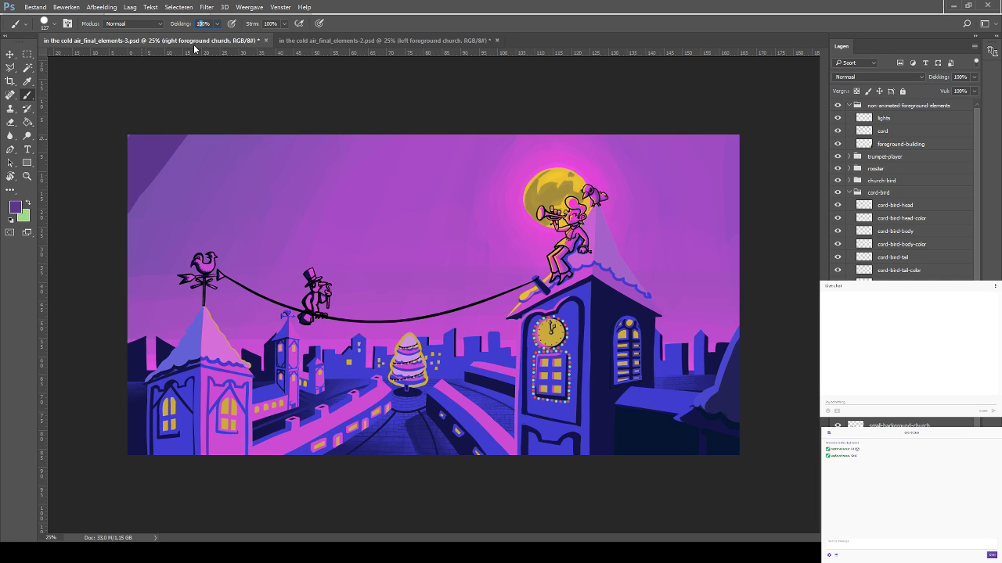
pyautogui.click(10, 54)
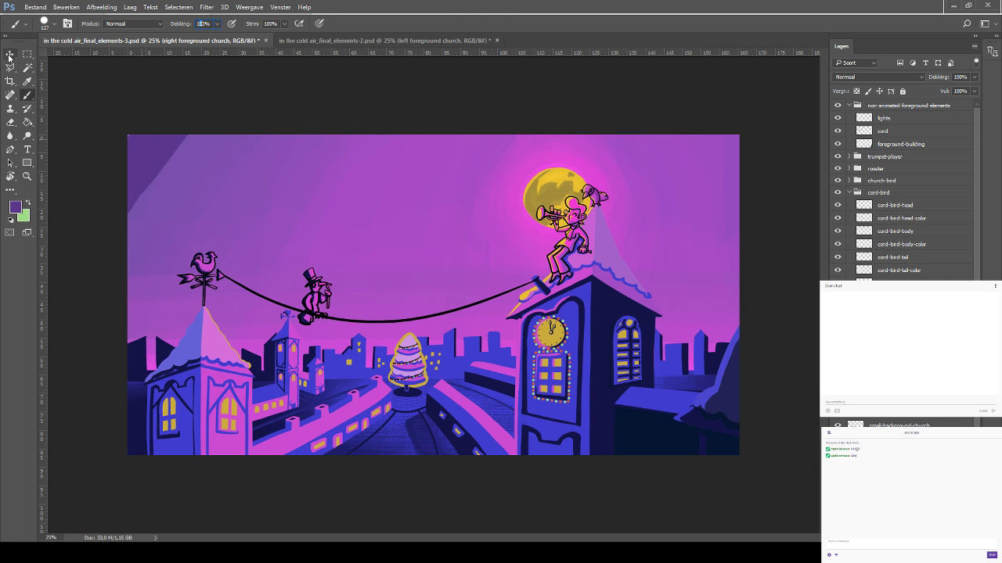
pyautogui.click(27, 95)
pyautogui.hotkey('ctrl', 'z')
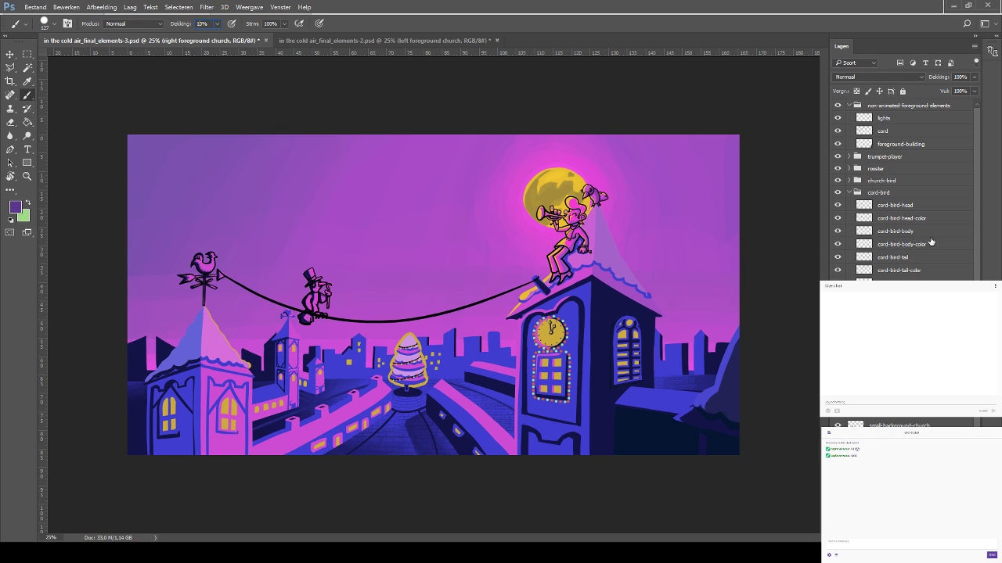
# Make bgr-horizon the active layer and set the brush to 700 px at 7% opacity for shading the sky
pyautogui.click(905, 244)
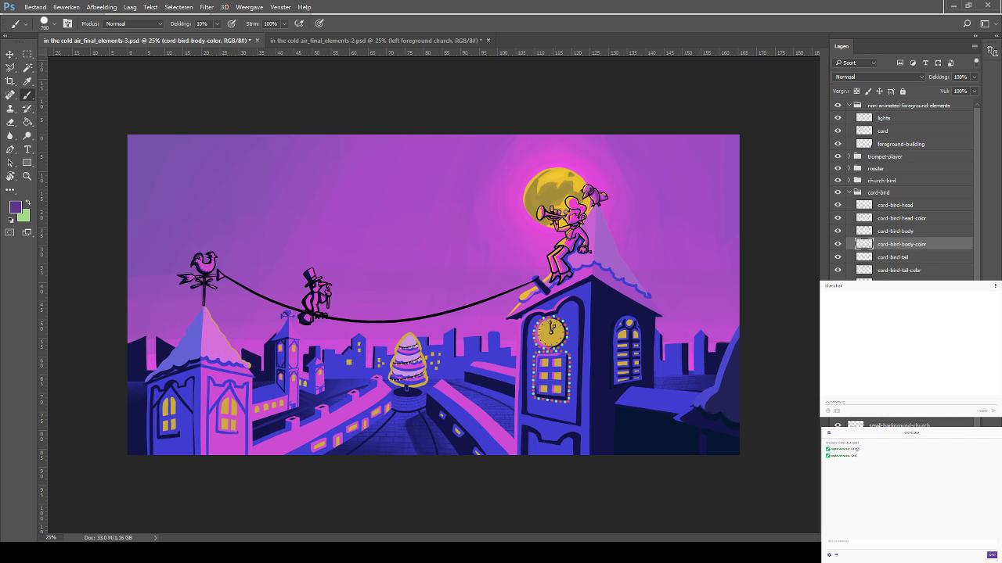
pyautogui.hotkey('alt', ',')
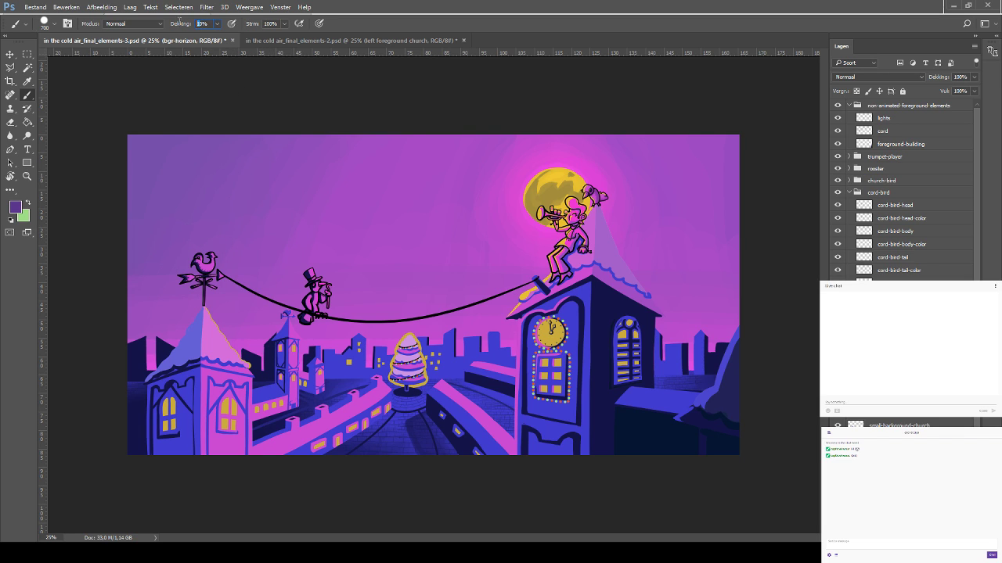
pyautogui.moveTo(208, 22); pyautogui.dragTo(167, 20)
pyautogui.write('7')
pyautogui.press('Return')
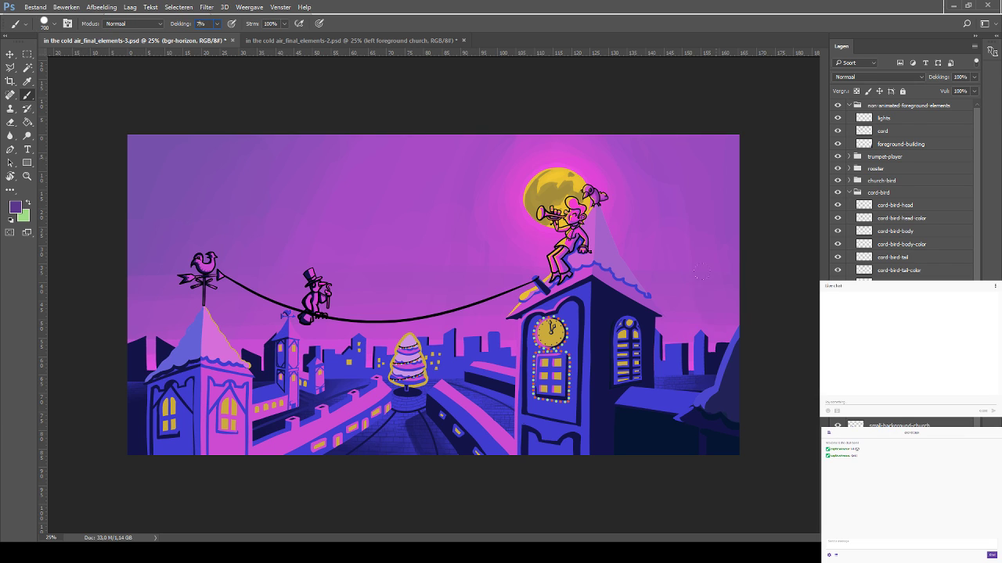
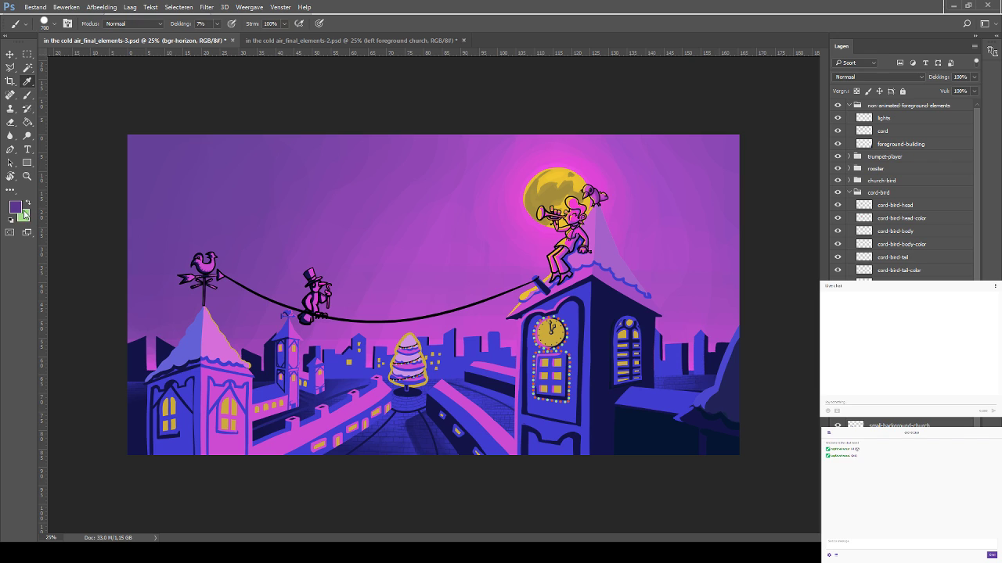
# Sample a lighter purple from the sky as the foreground colour, return to the Brush tool and save the document
pyautogui.click(28, 81)
pyautogui.click(447, 254)
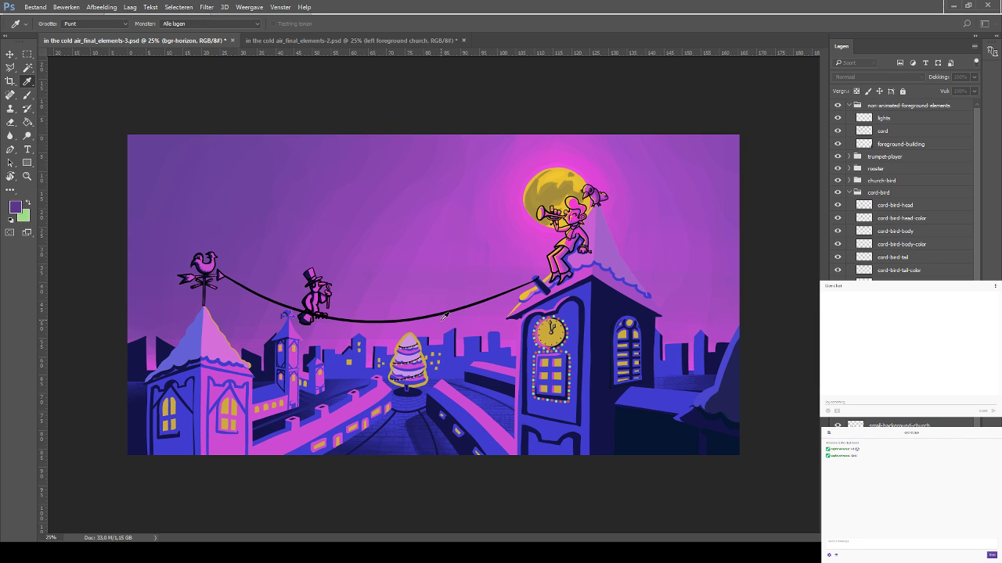
pyautogui.press('b')
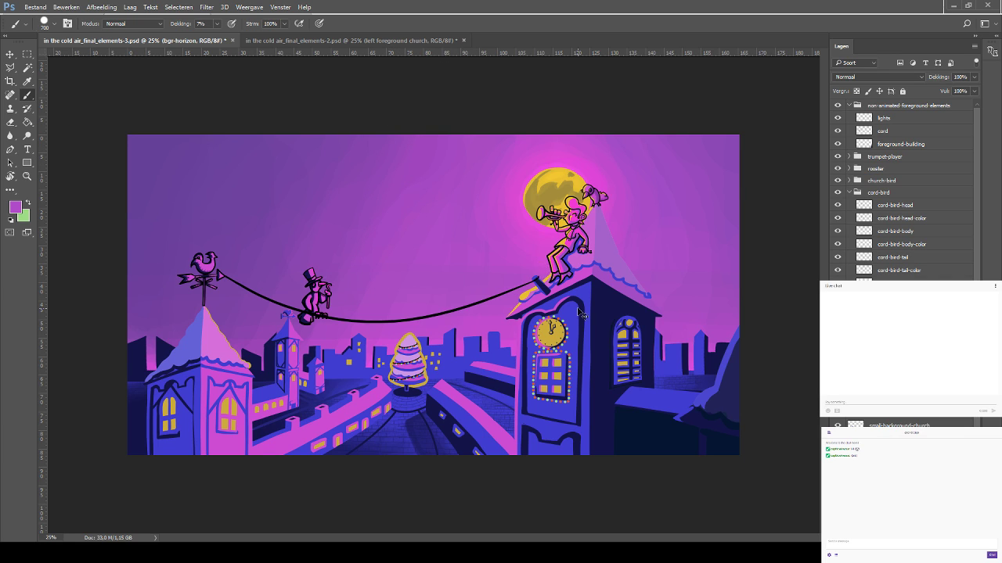
pyautogui.scroll(-2, 579, 313)
pyautogui.scroll(1, 579, 313)
pyautogui.hotkey('ctrl', 's')
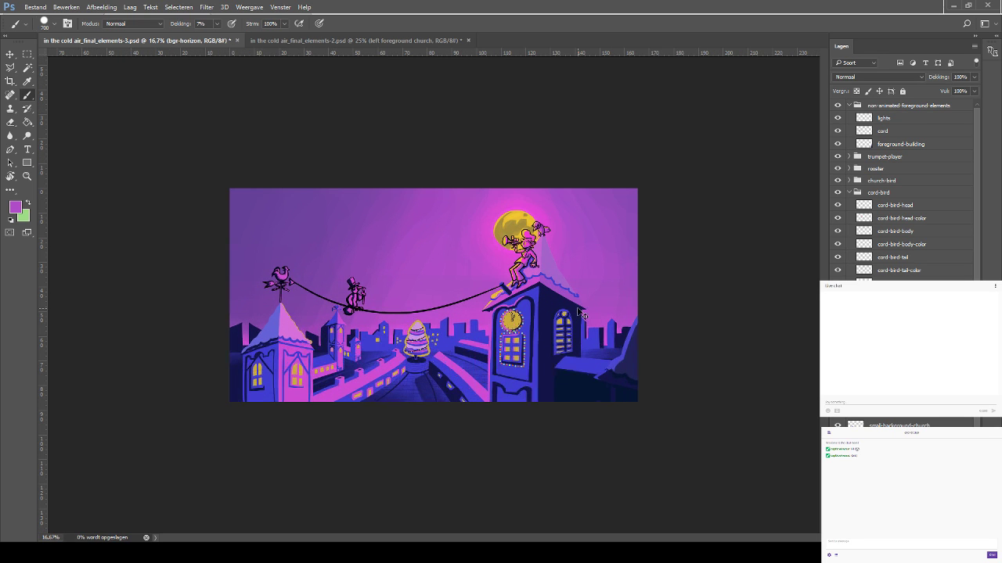
# Compare the sky shading and added details in in the cold air_final_elements-3.psd with the earlier in the cold air_final_elements-2.psd
pyautogui.click(342, 40)
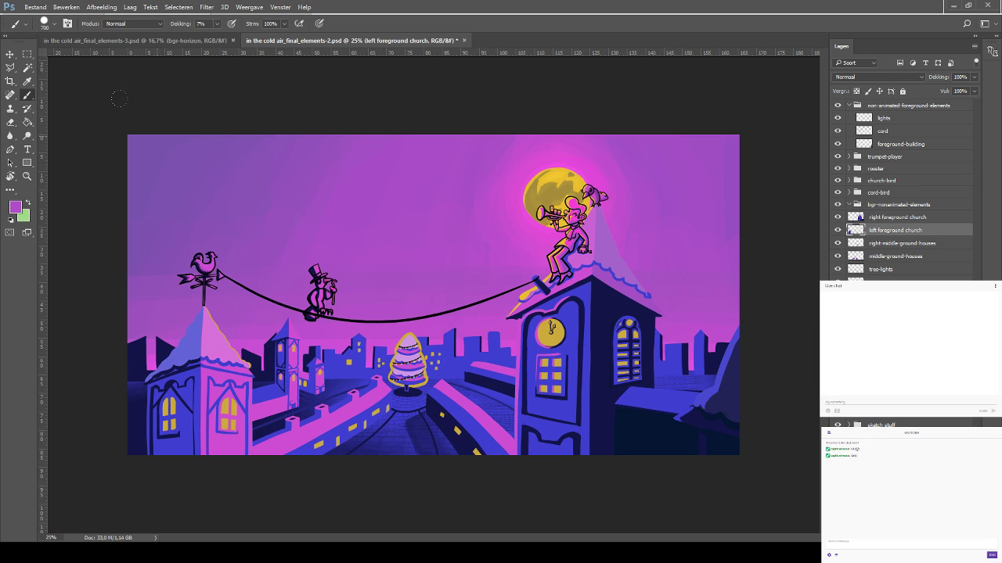
pyautogui.click(165, 45)
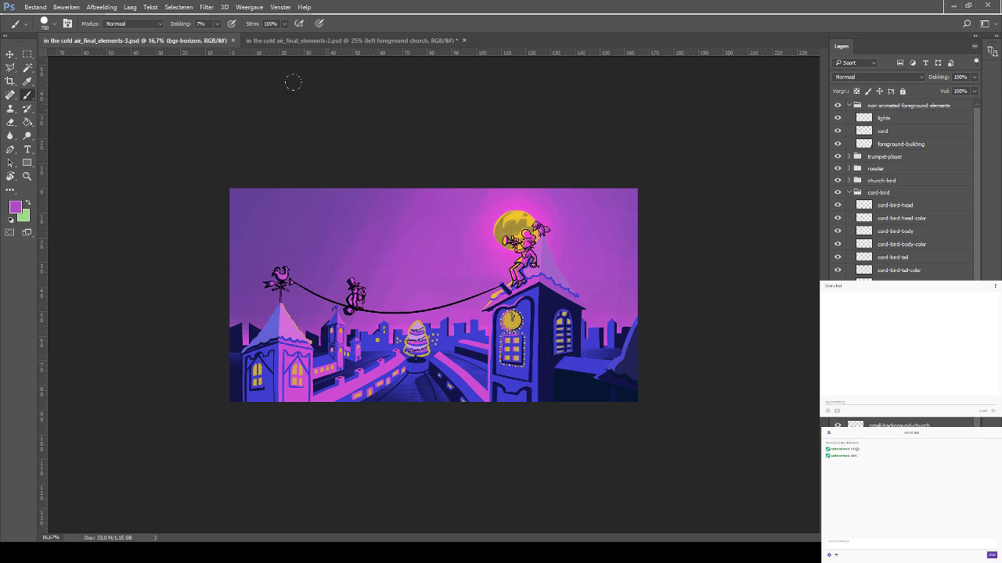
pyautogui.click(345, 40)
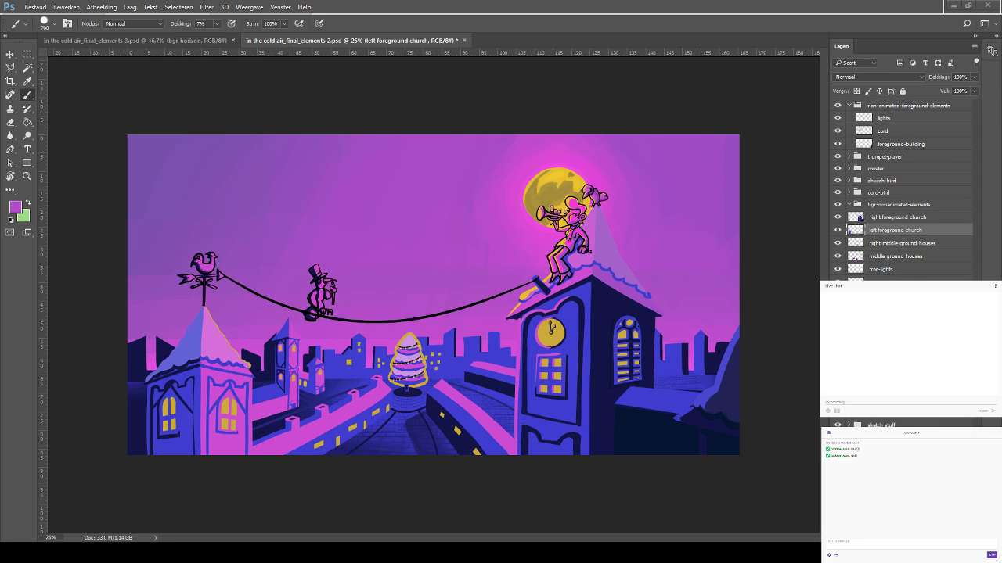
pyautogui.click(190, 41)
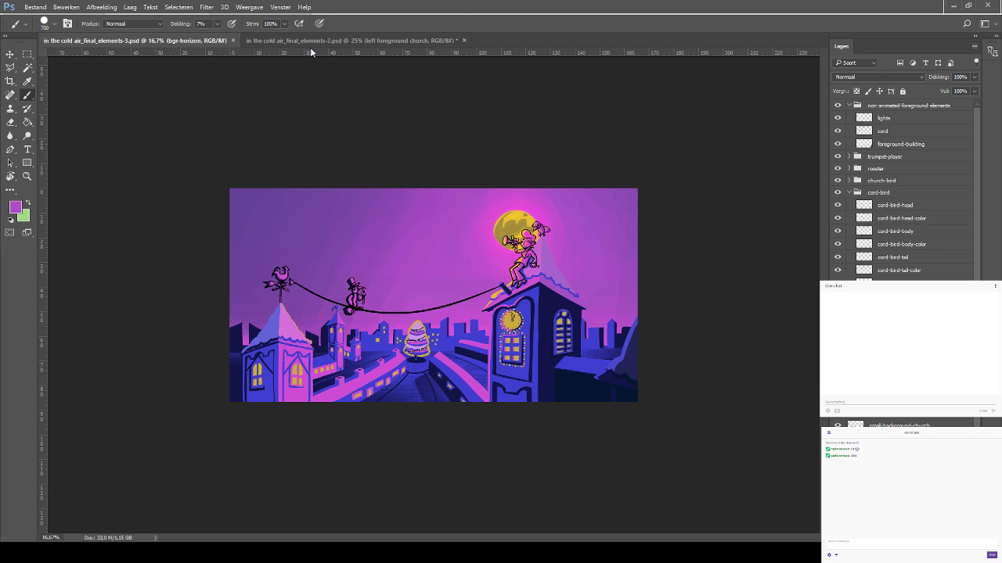
pyautogui.click(241, 42)
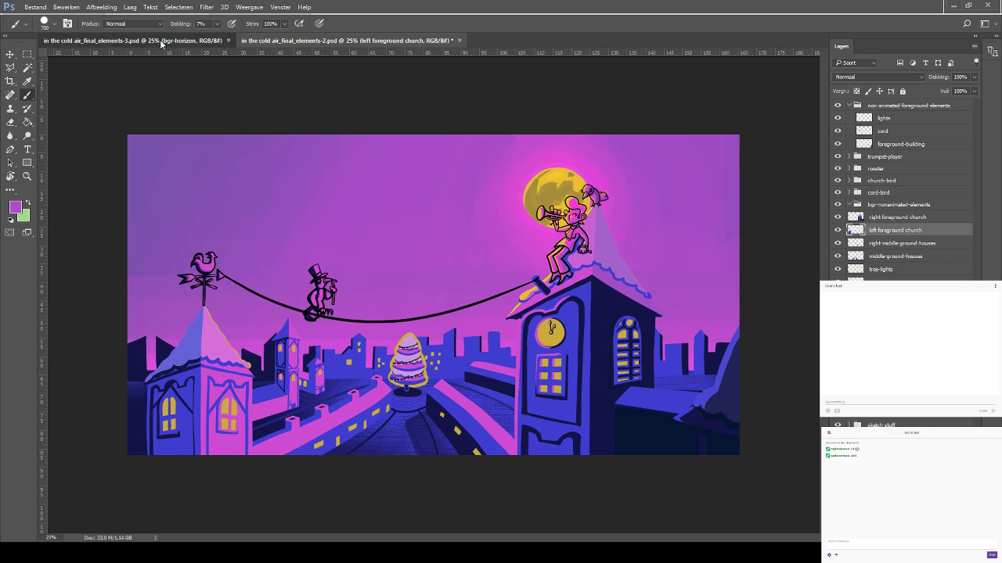
pyautogui.click(220, 40)
pyautogui.click(280, 43)
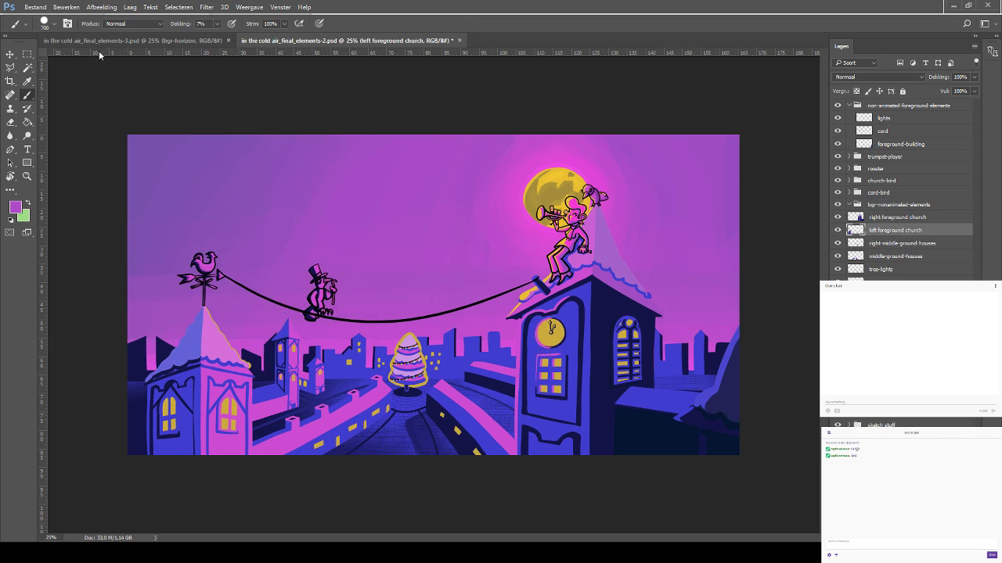
pyautogui.click(118, 45)
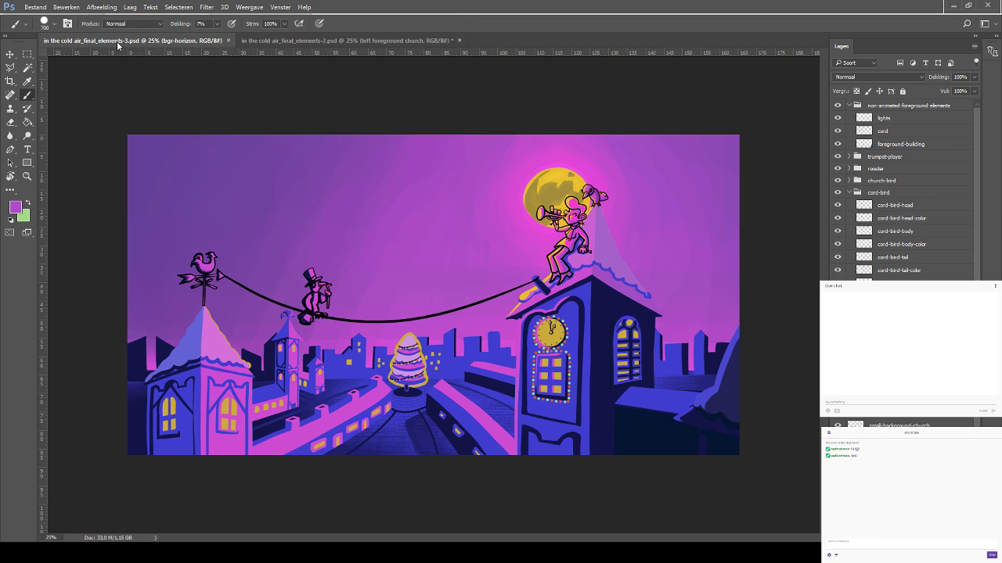
pyautogui.click(293, 47)
pyautogui.click(139, 43)
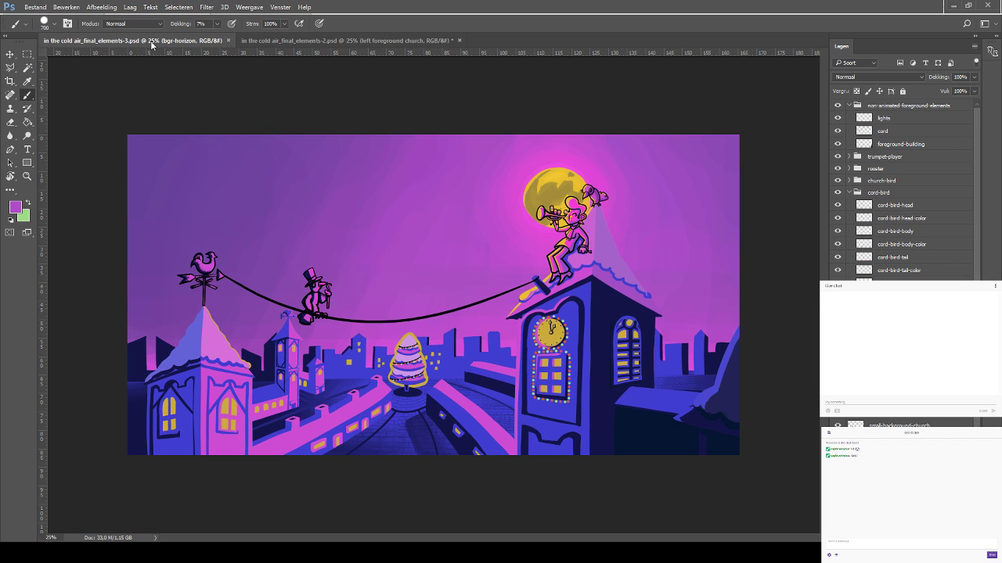
pyautogui.click(301, 40)
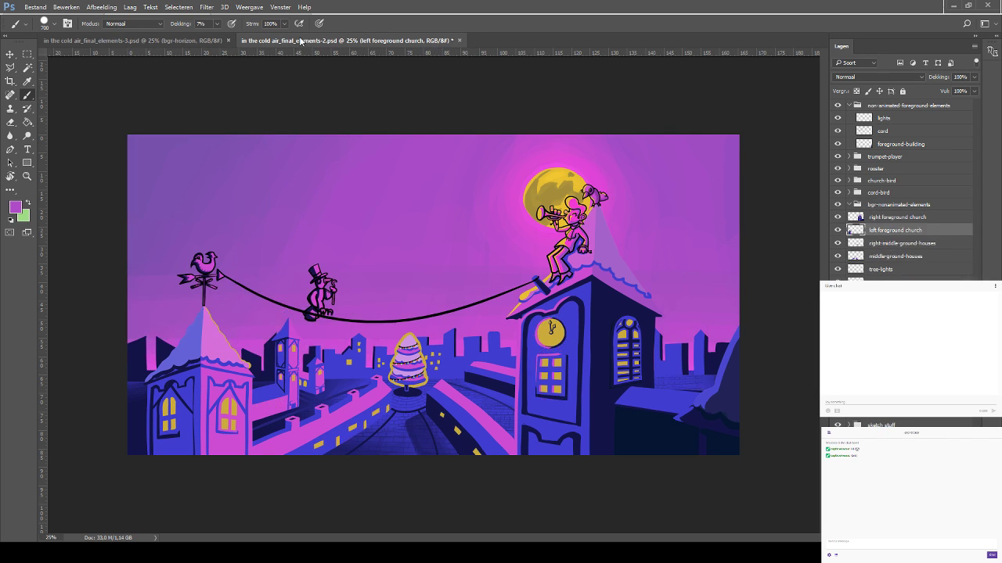
pyautogui.click(130, 37)
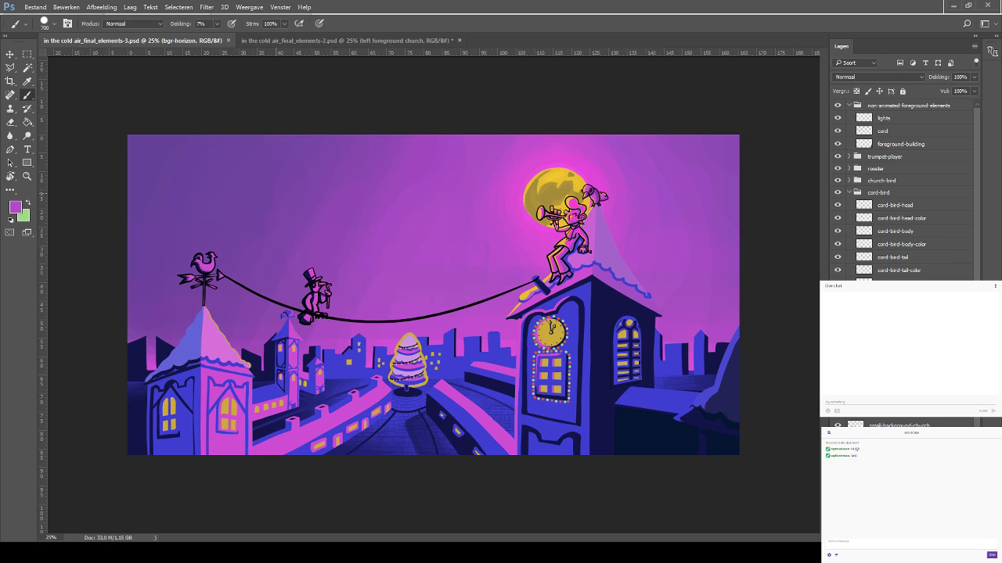
pyautogui.click(28, 68)
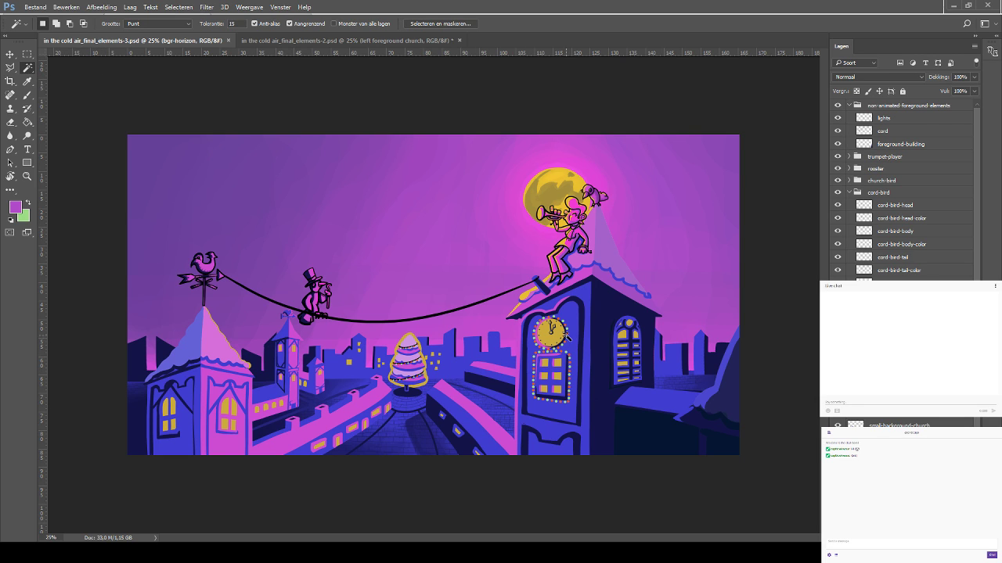
pyautogui.click(501, 379)
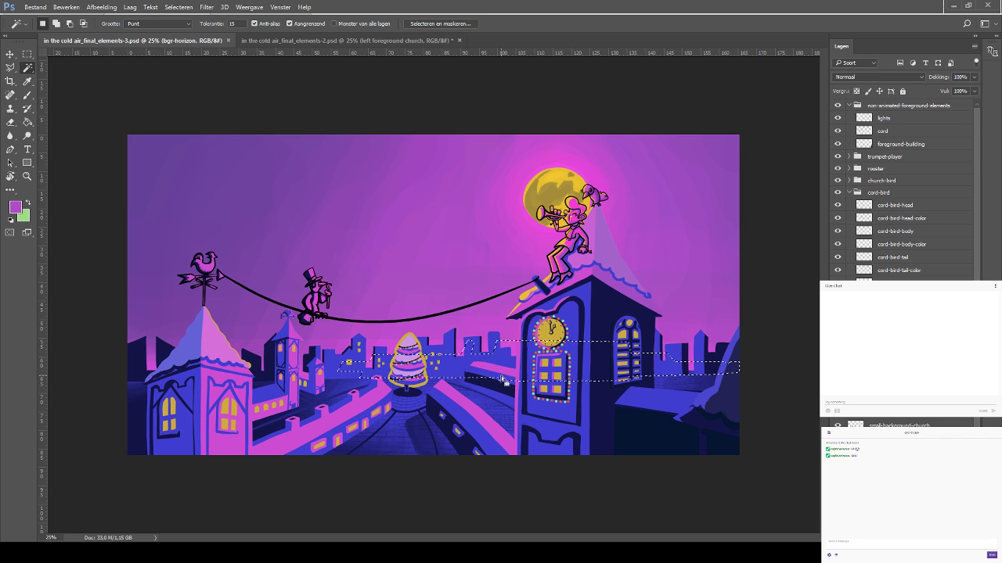
pyautogui.hotkey('ctrl', 'd')
# Make right-middle-ground-houses the active layer and select the pink and blue roof areas of its house with the Magic Wand
pyautogui.press('v')
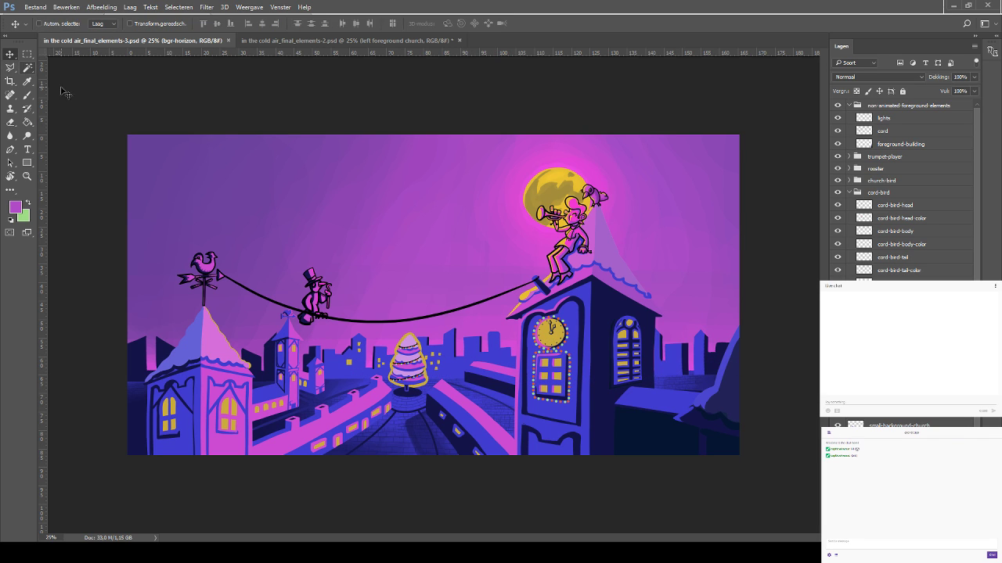
pyautogui.click(39, 24)
pyautogui.click(487, 373)
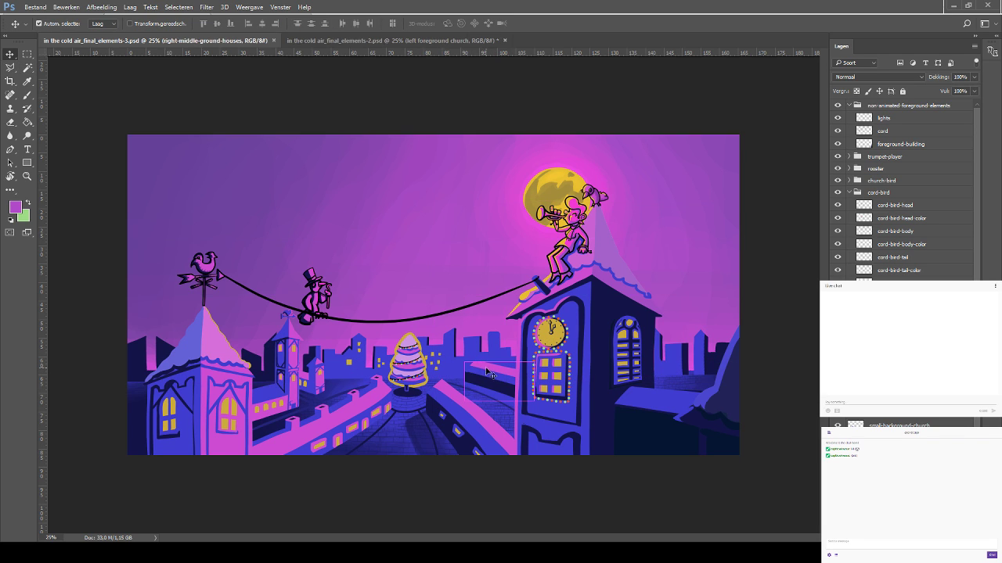
pyautogui.press('w')
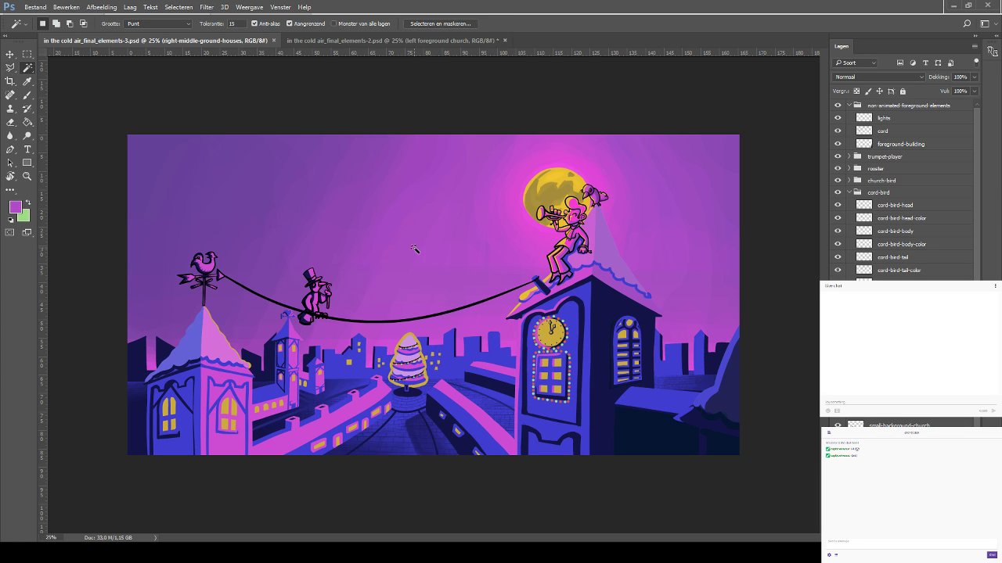
pyautogui.click(499, 371)
pyautogui.press('shift')
# Activate the Brush tool and shrink the brush to fit the selected roof beside the clock tower
pyautogui.click(28, 95)
pyautogui.hotkey('ctrl', '+')
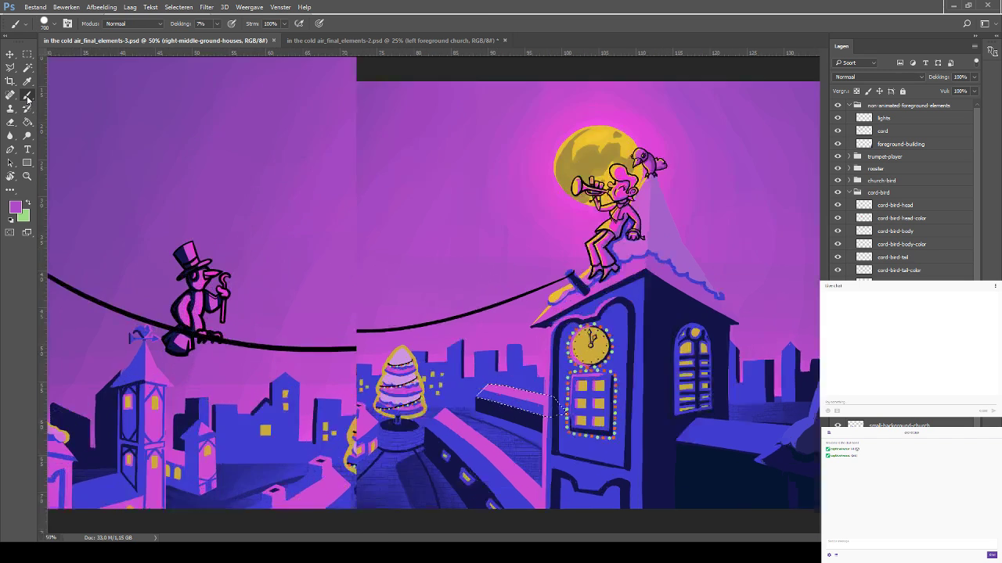
pyautogui.hotkey('ctrl', '+')
pyautogui.hotkey('ctrl', '+')
pyautogui.moveTo(608, 419); pyautogui.dragTo(361, 190)
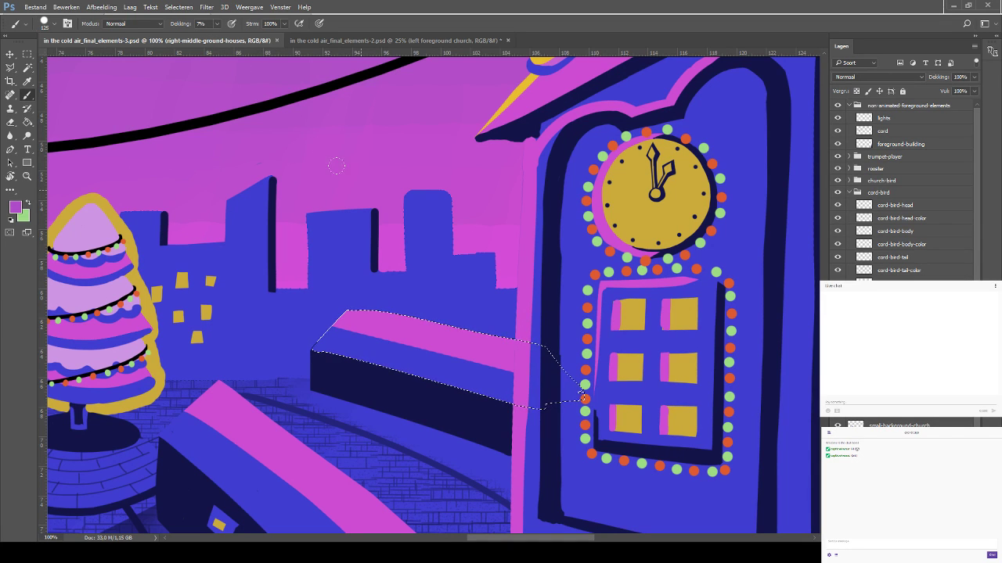
pyautogui.press('[')
pyautogui.press('[')
pyautogui.press('[')
pyautogui.press('[')
pyautogui.press('[')
pyautogui.press('[')
pyautogui.press('[')
# Using the roof's sampled blue at 15% brush opacity, blend softly into the pink band and keep pink along the roof's upper edge
pyautogui.press('alt')
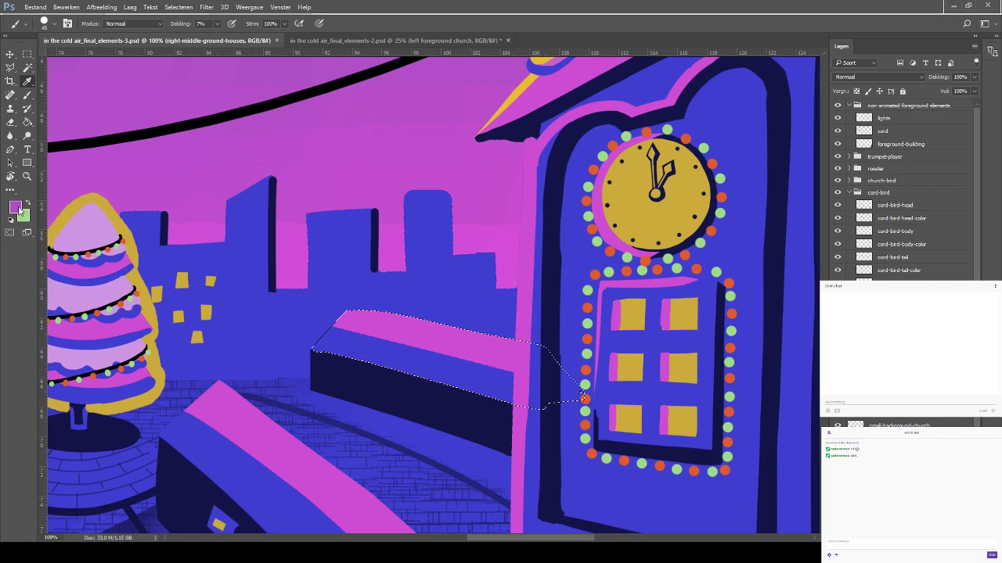
pyautogui.press('i')
pyautogui.press('b')
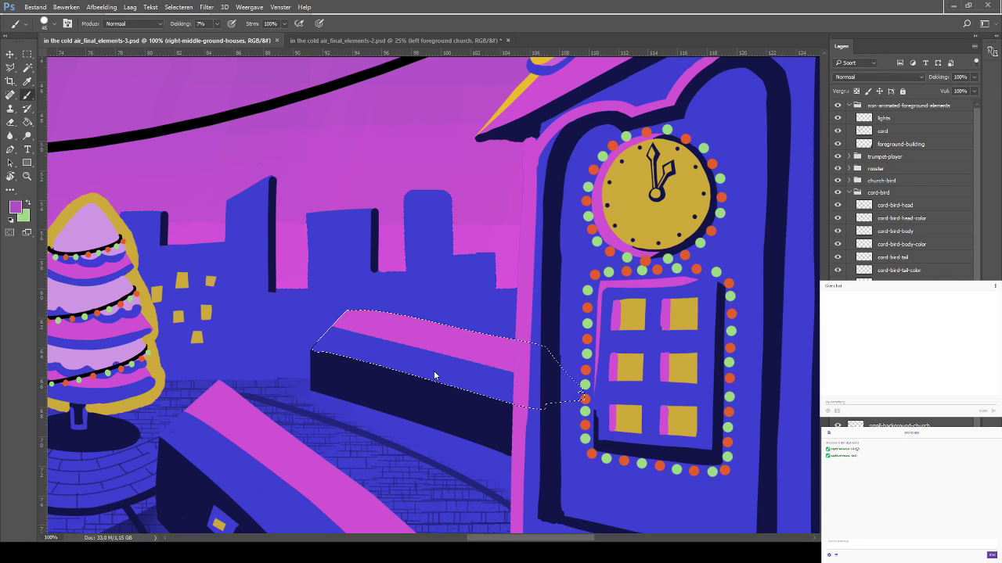
pyautogui.keyDown('alt'); pyautogui.click(420, 364); pyautogui.keyUp('alt')
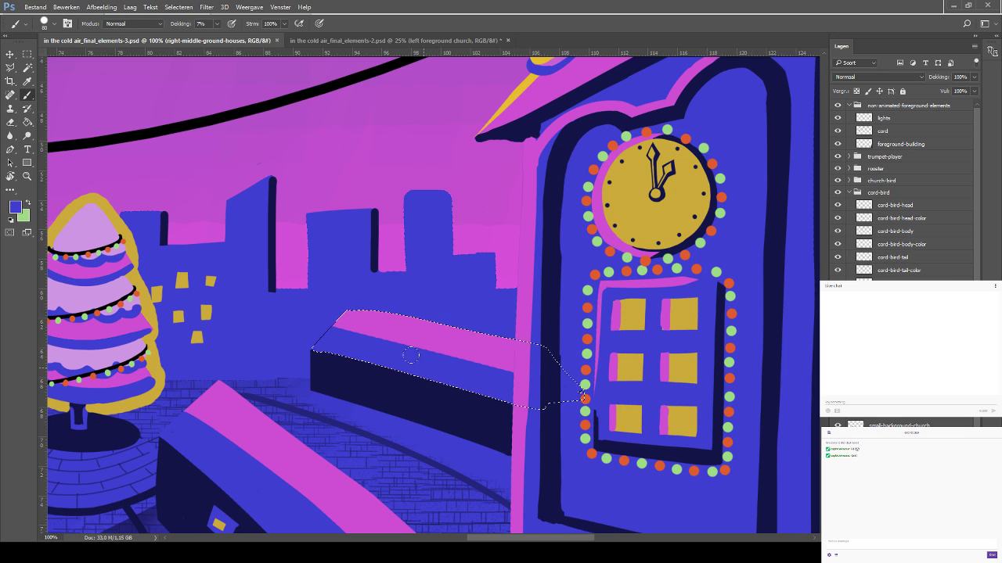
pyautogui.click(200, 20)
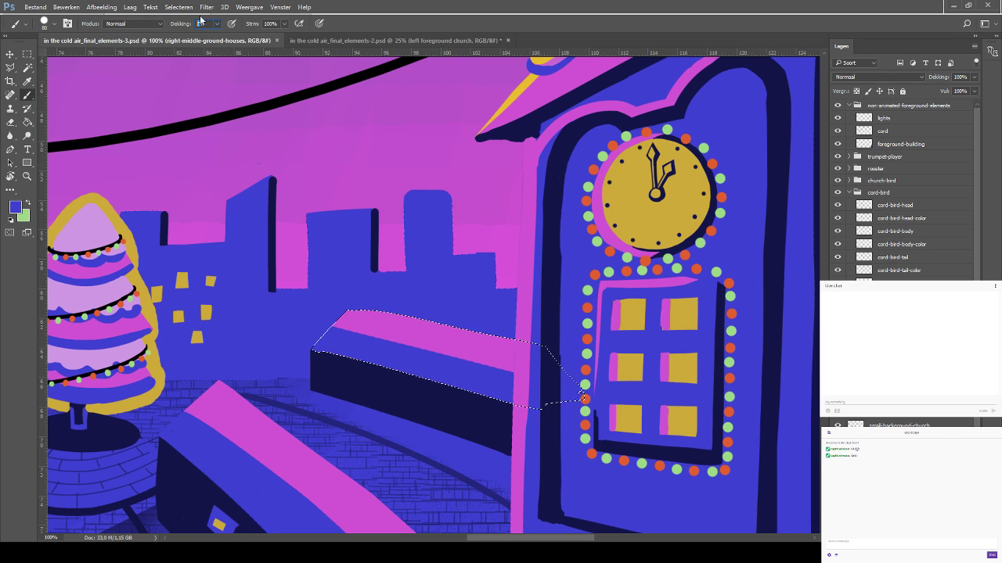
pyautogui.write('20')
pyautogui.write('15')
pyautogui.moveTo(422, 337)
pyautogui.mouseDown()
pyautogui.moveTo(518, 347)
pyautogui.moveTo(300, 347)
pyautogui.moveTo(365, 331)
pyautogui.moveTo(549, 360)
pyautogui.moveTo(336, 333)
pyautogui.moveTo(466, 342)
pyautogui.moveTo(307, 339)
pyautogui.moveTo(478, 359)
pyautogui.mouseUp()
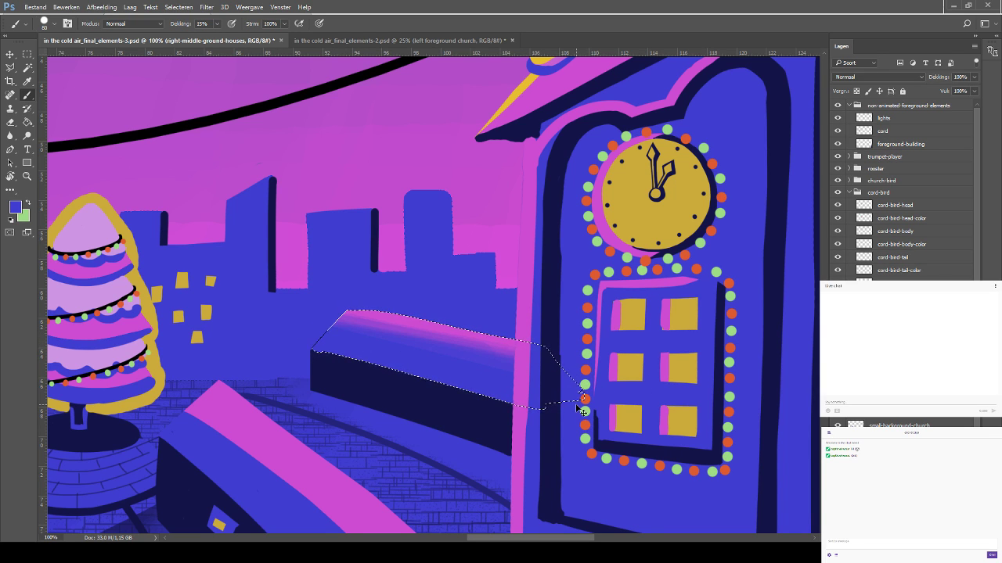
# Make middle-ground-houses the active layer and select the pink and blue roof areas of the row right of the Christmas tree
pyautogui.hotkey('ctrl', '-')
pyautogui.hotkey('ctrl', '-')
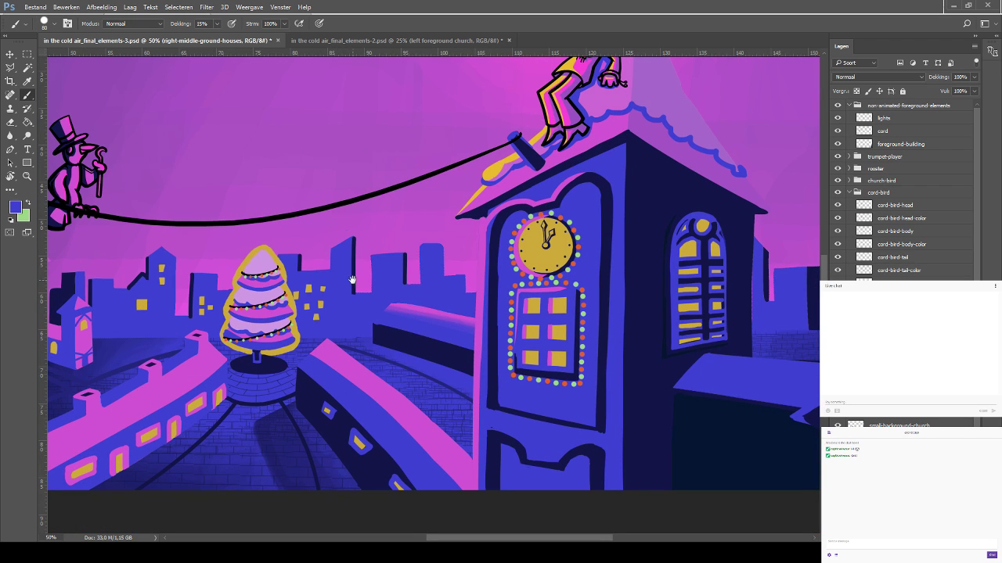
pyautogui.moveTo(352, 280); pyautogui.dragTo(410, 228)
pyautogui.press('w')
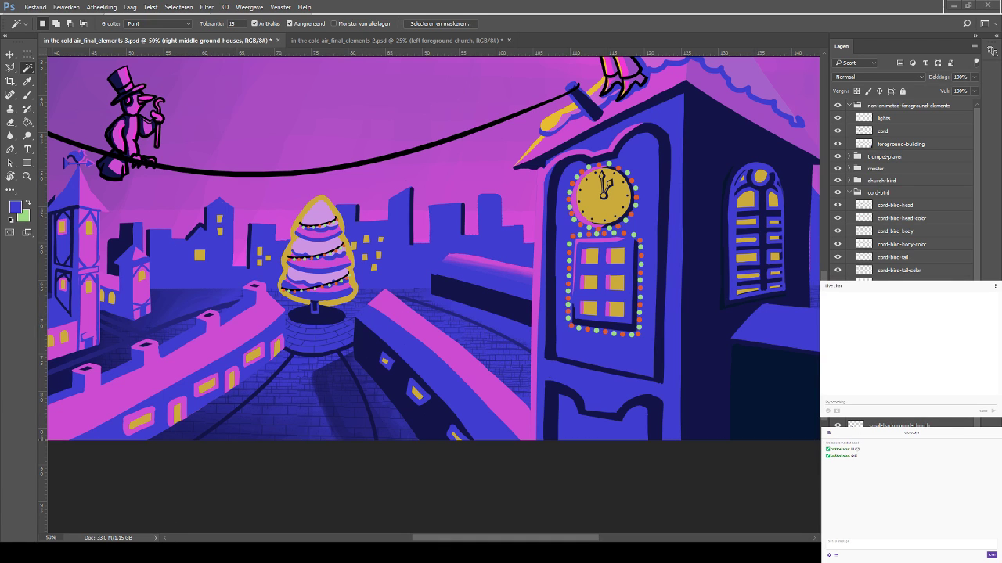
pyautogui.click(10, 55)
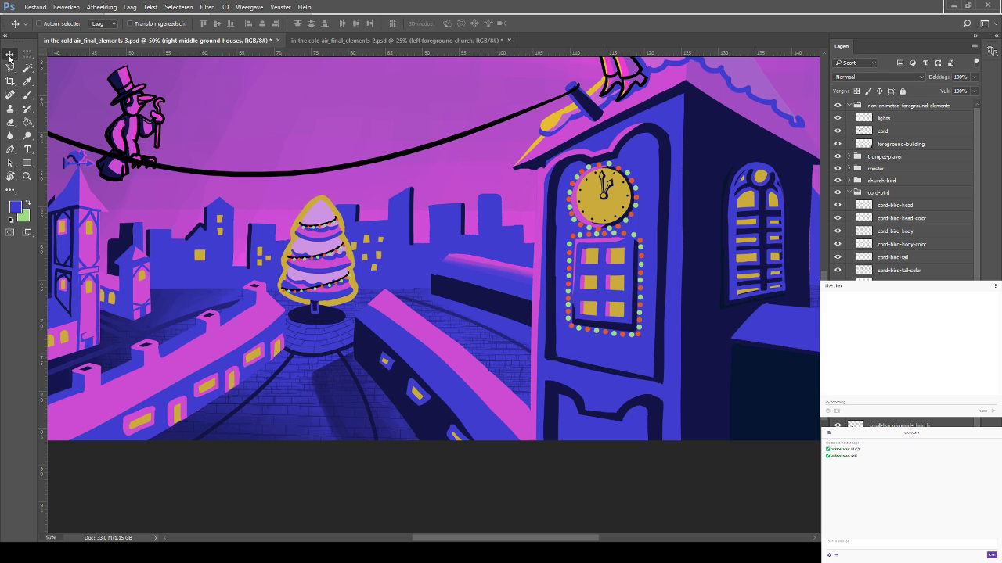
pyautogui.click(434, 349)
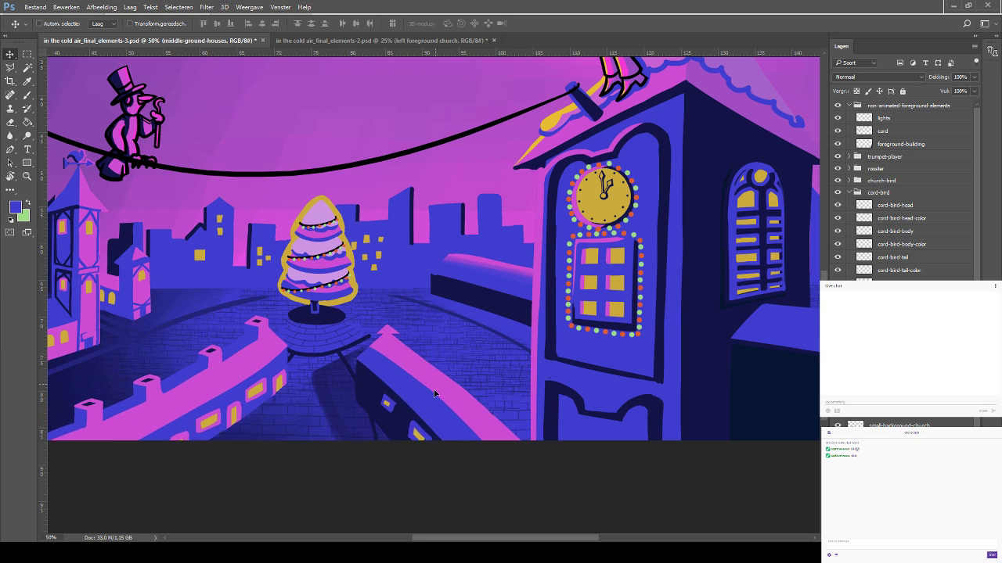
pyautogui.click(30, 69)
pyautogui.click(477, 391)
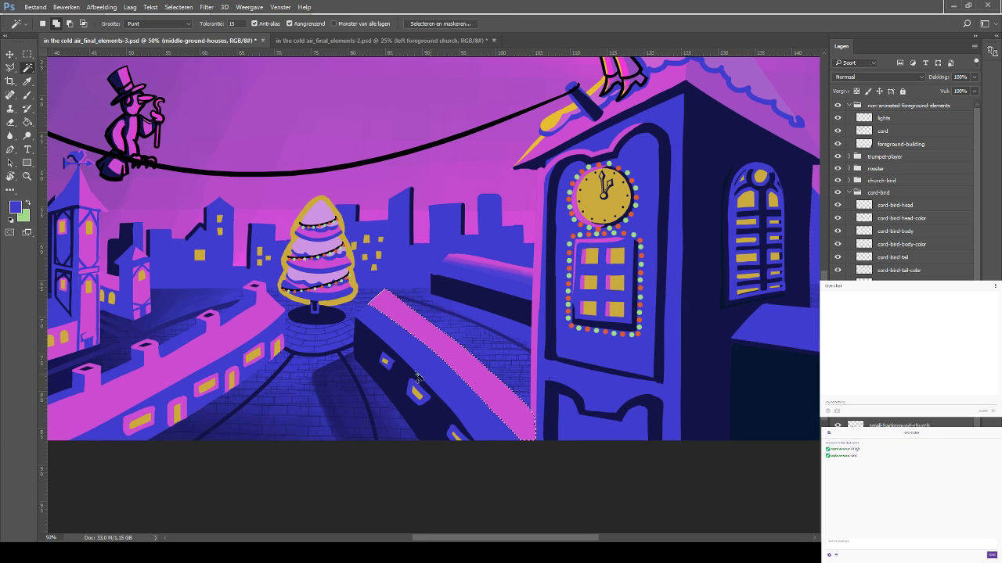
pyautogui.keyDown('shift'); pyautogui.click(417, 377); pyautogui.keyUp('shift')
# Shade the selected roof of the row right of the Christmas tree with soft blue strokes at 15% opacity and clear the selection
pyautogui.click(29, 95)
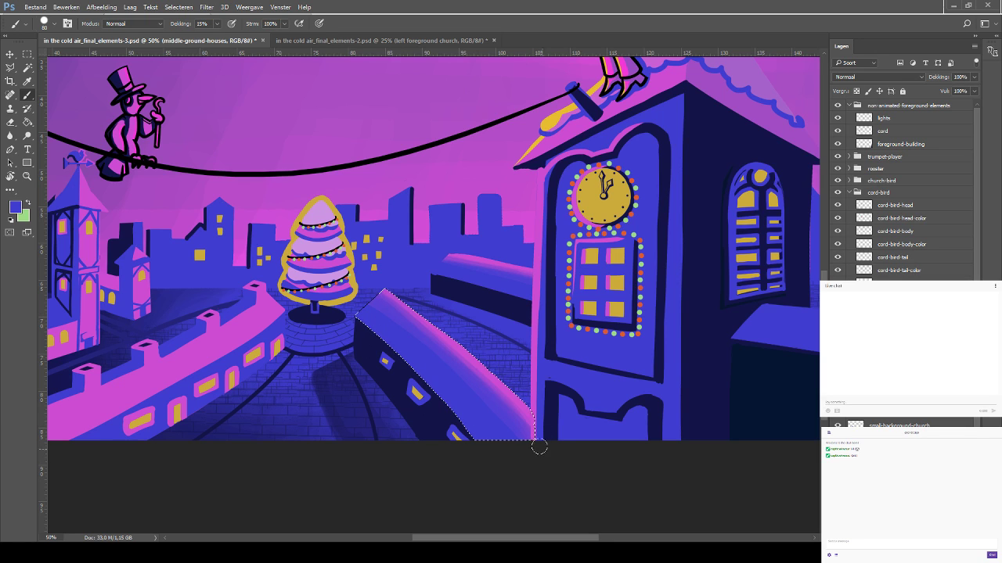
pyautogui.hotkey('ctrl', 'd')
pyautogui.hotkey('ctrl', '-')
pyautogui.hotkey('ctrl', '-')
pyautogui.hotkey('ctrl', '-')
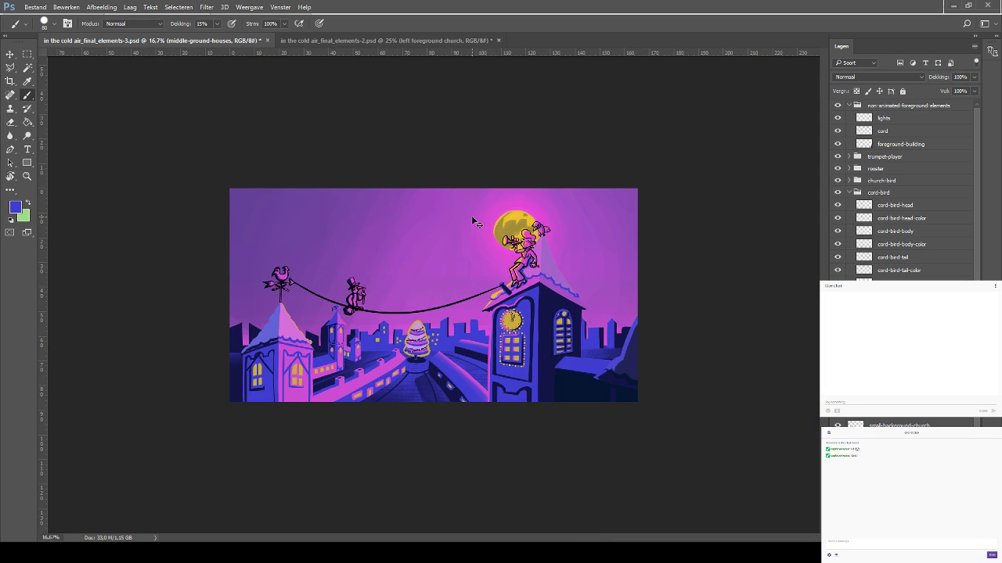
pyautogui.hotkey('ctrl', '+')
pyautogui.hotkey('ctrl', '+')
pyautogui.hotkey('ctrl', '+')
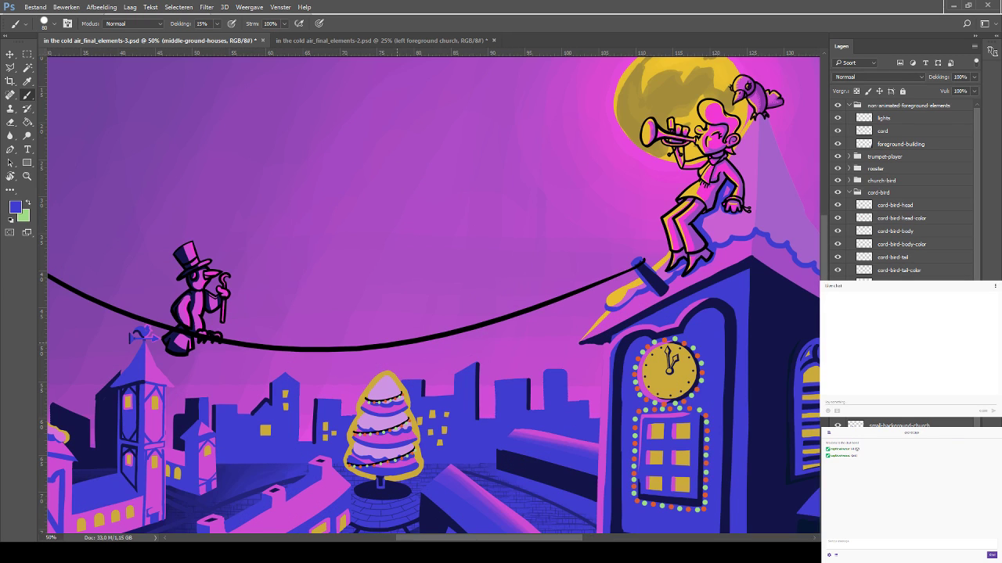
pyautogui.scroll(-4, 558, 367)
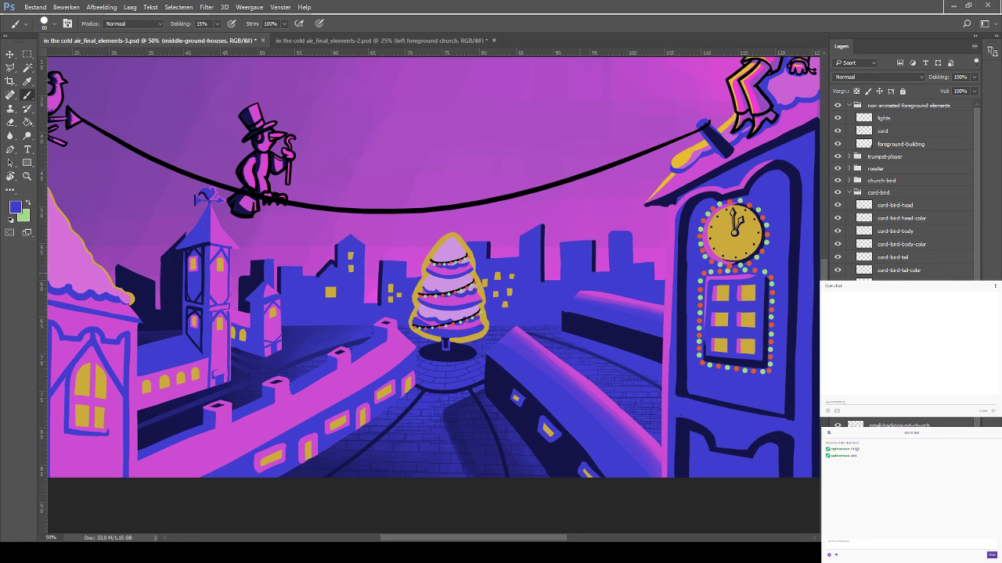
# Sample the dark navy from the wall of the house row right of the Christmas tree and return to the Brush tool
pyautogui.moveTo(568, 288); pyautogui.dragTo(467, 277)
pyautogui.moveTo(286, 282); pyautogui.dragTo(246, 265)
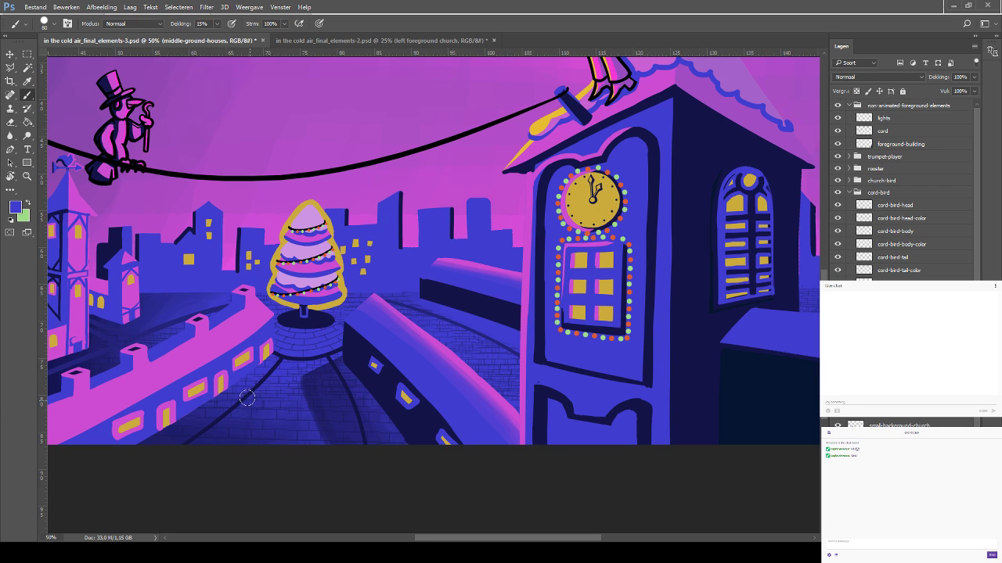
pyautogui.moveTo(244, 395); pyautogui.dragTo(280, 356)
pyautogui.press('i')
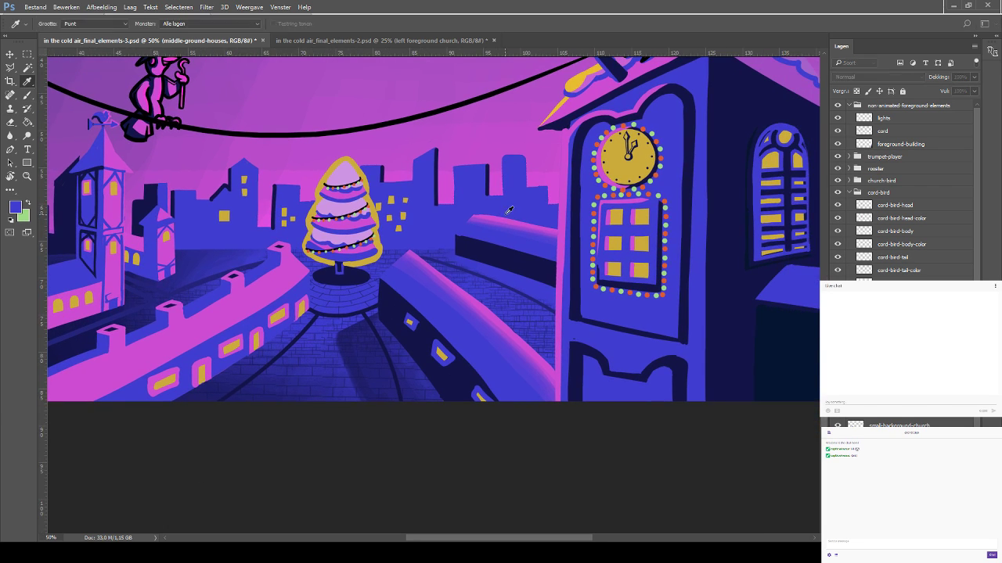
pyautogui.click(439, 363)
pyautogui.press('b')
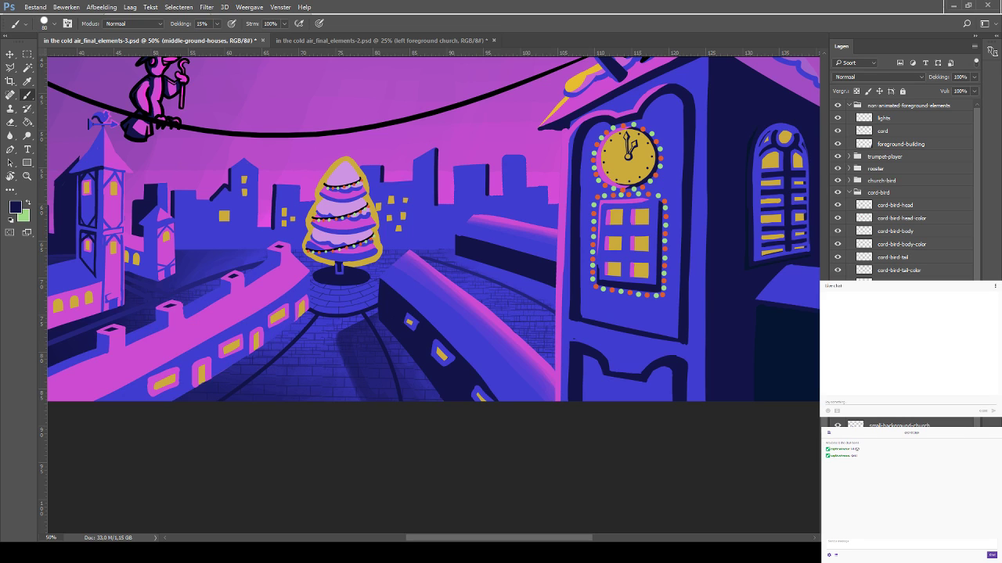
# Make right-middle-ground-houses the active layer and save the document
pyautogui.press('v')
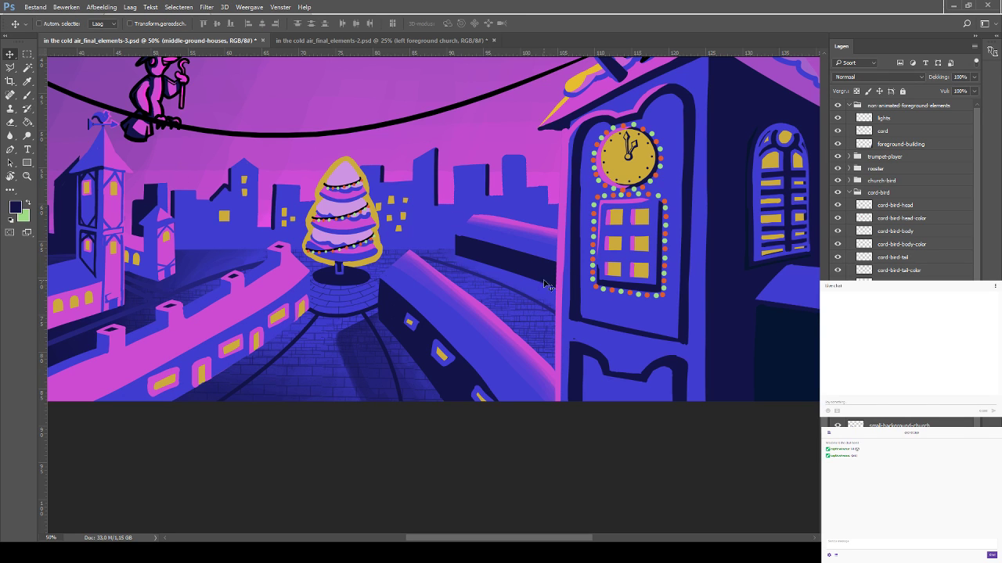
pyautogui.moveTo(473, 266); pyautogui.dragTo(474, 351)
pyautogui.hotkey('ctrl', 'z')
pyautogui.press('b')
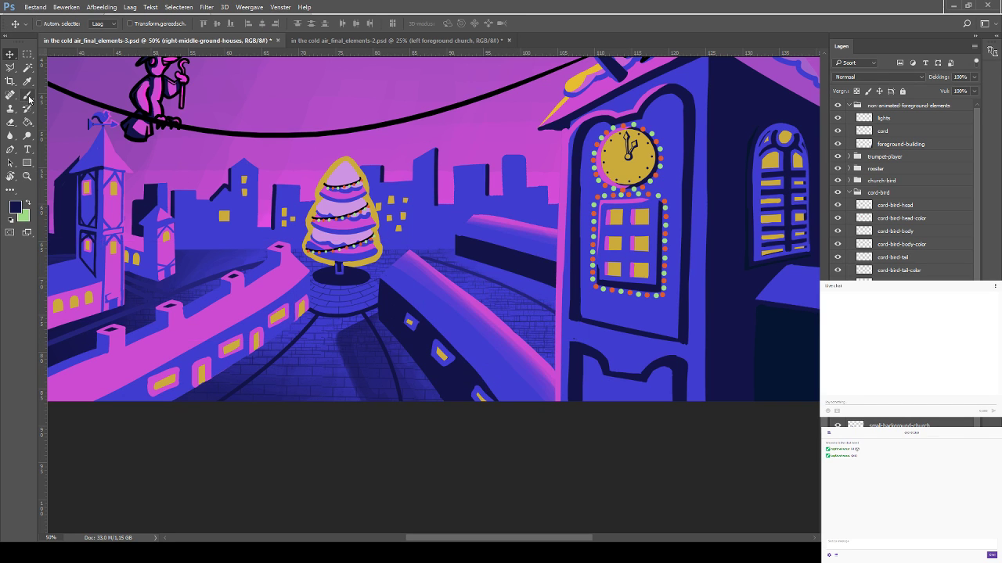
pyautogui.click(899, 361)
pyautogui.click(899, 387)
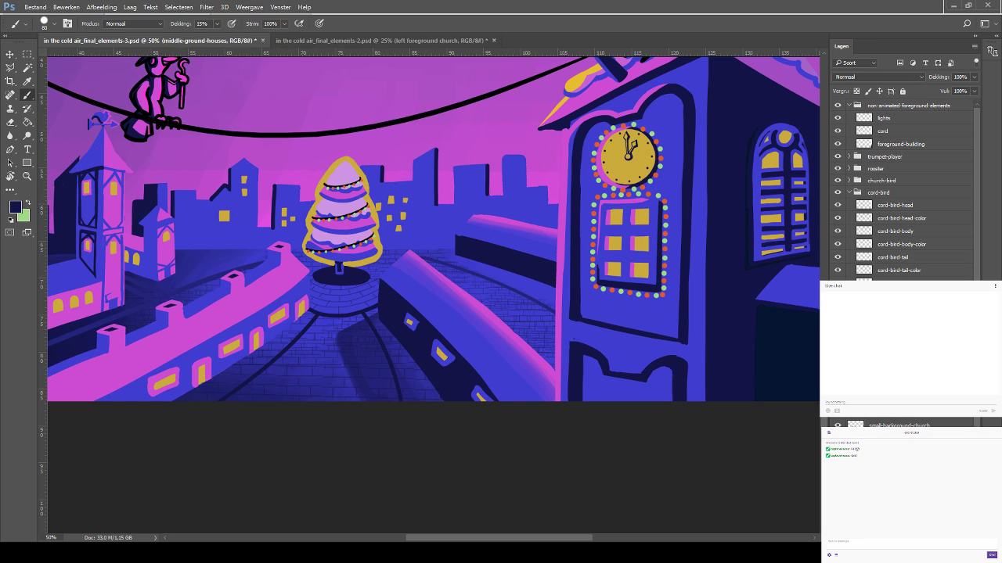
pyautogui.click(898, 374)
pyautogui.click(898, 387)
pyautogui.click(905, 421)
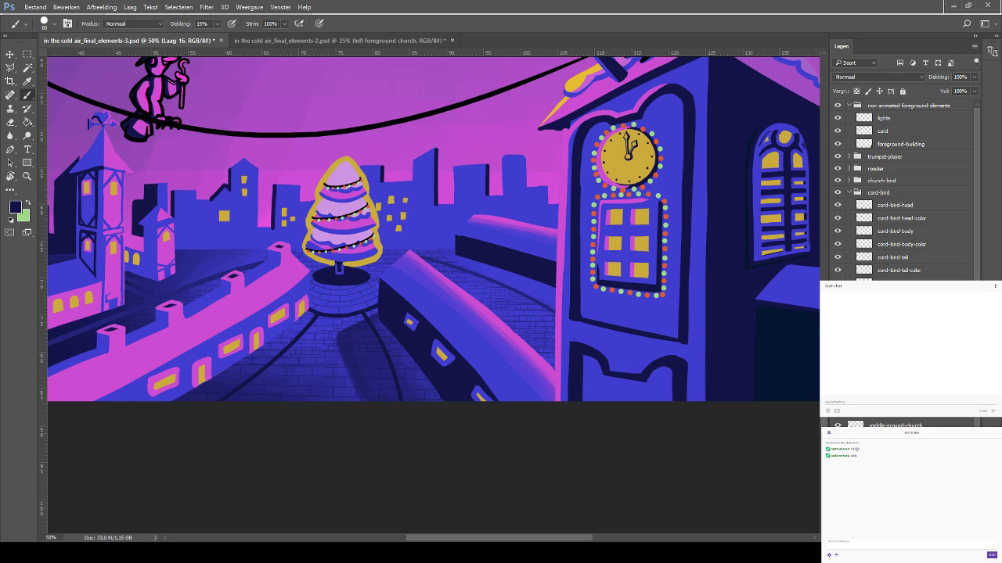
pyautogui.hotkey('ctrl', 's')
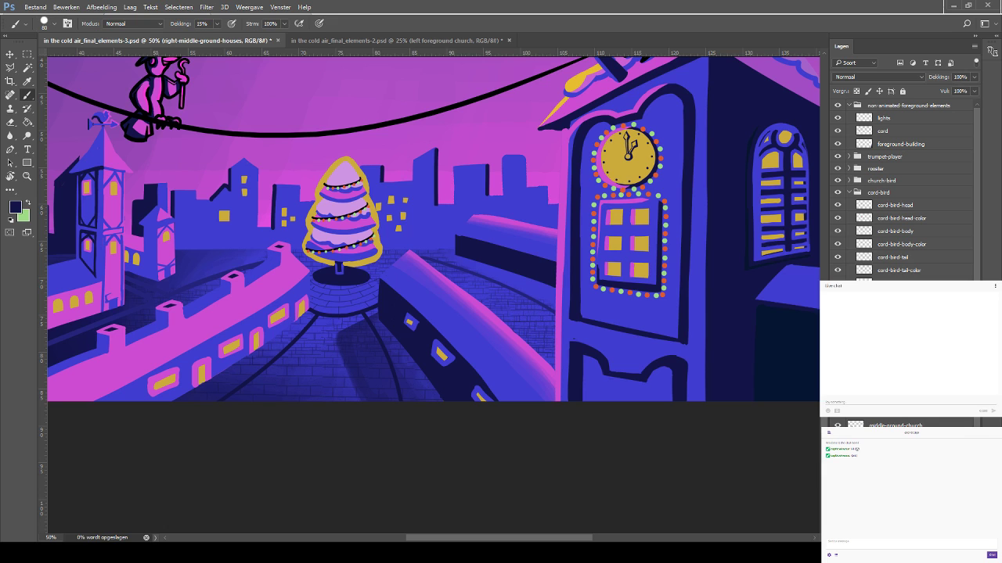
# Locate the trumpet player's layer from the figure on the clock tower roof and select the whole trumpet-player group
pyautogui.hotkey('ctrl', '-')
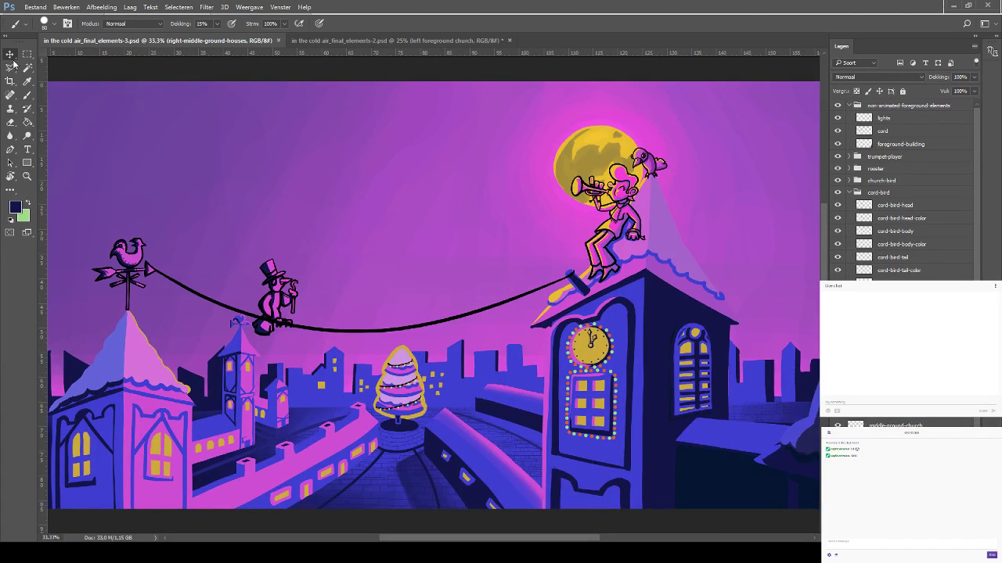
pyautogui.press('v')
pyautogui.moveTo(492, 156)
pyautogui.mouseDown()
pyautogui.moveTo(329, 177)
pyautogui.moveTo(360, 208)
pyautogui.mouseUp()
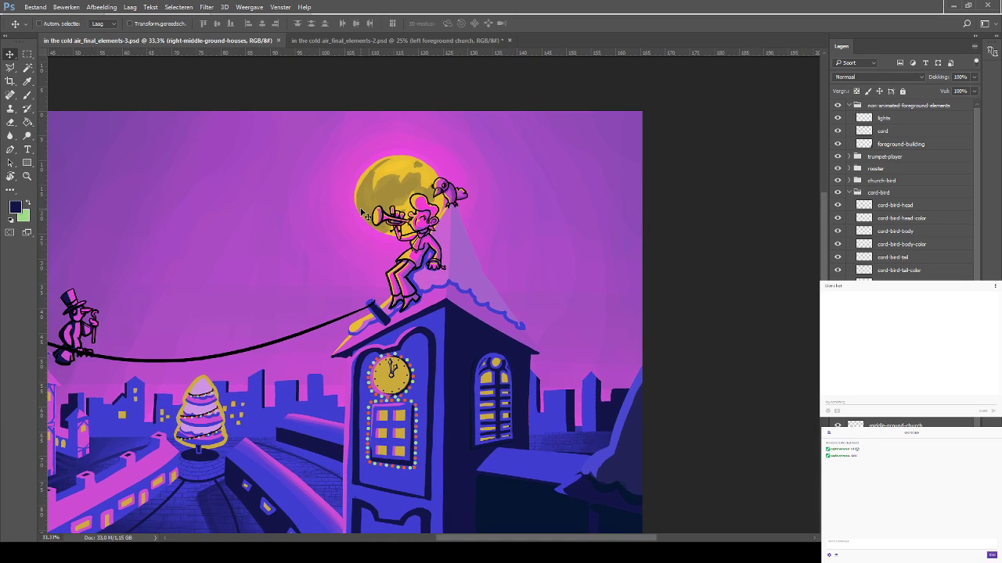
pyautogui.hotkey('ctrl', '+')
pyautogui.hotkey('ctrl', '+')
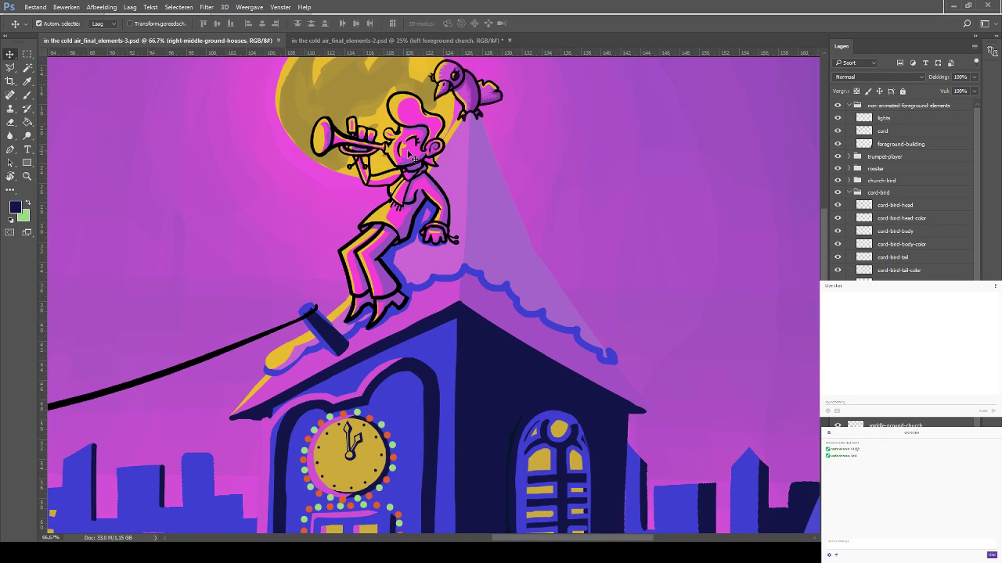
pyautogui.keyDown('ctrl'); pyautogui.click(416, 149); pyautogui.keyUp('ctrl')
pyautogui.click(900, 169)
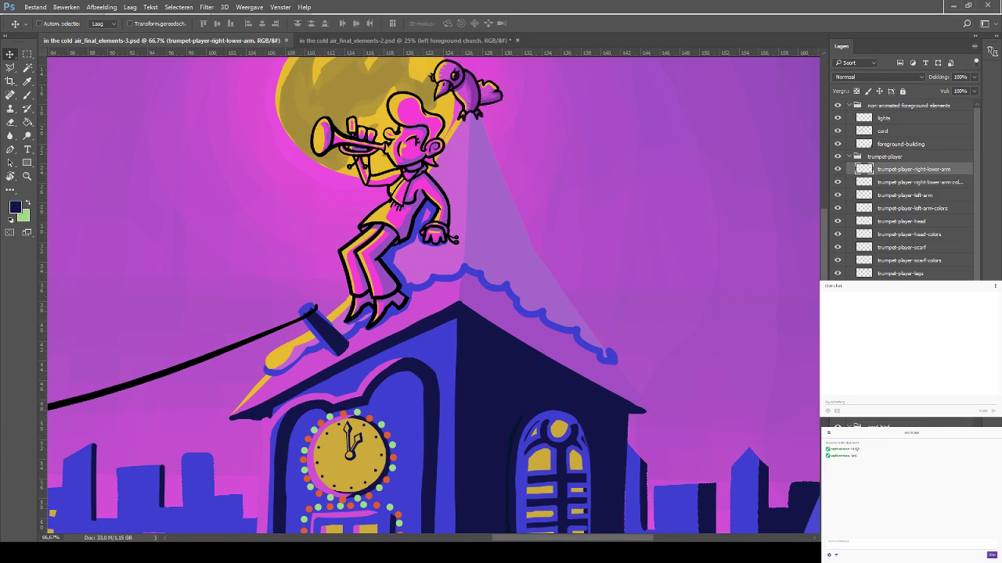
pyautogui.click(908, 156)
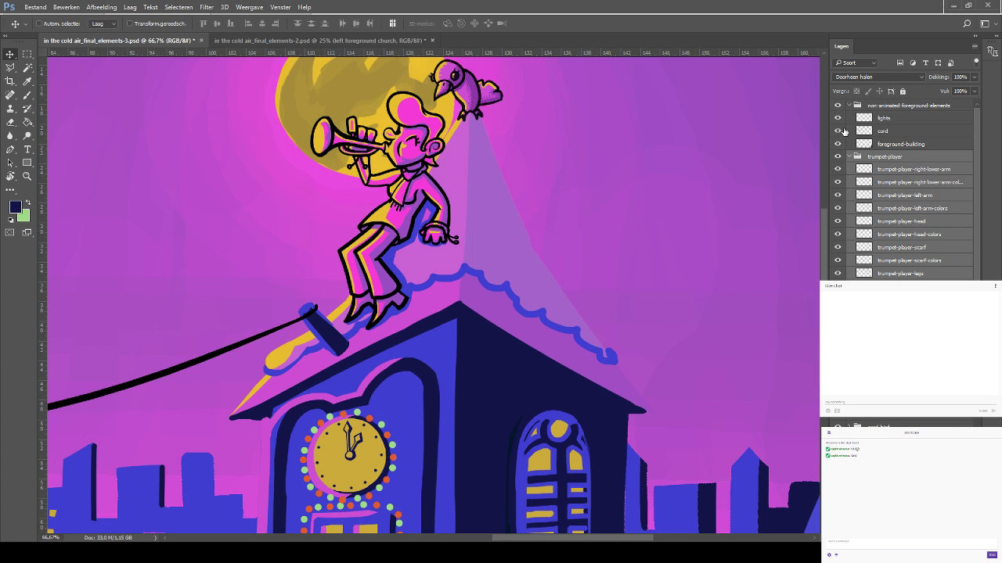
# Hide the non-animated-foreground-elements group and save the document
pyautogui.click(837, 105)
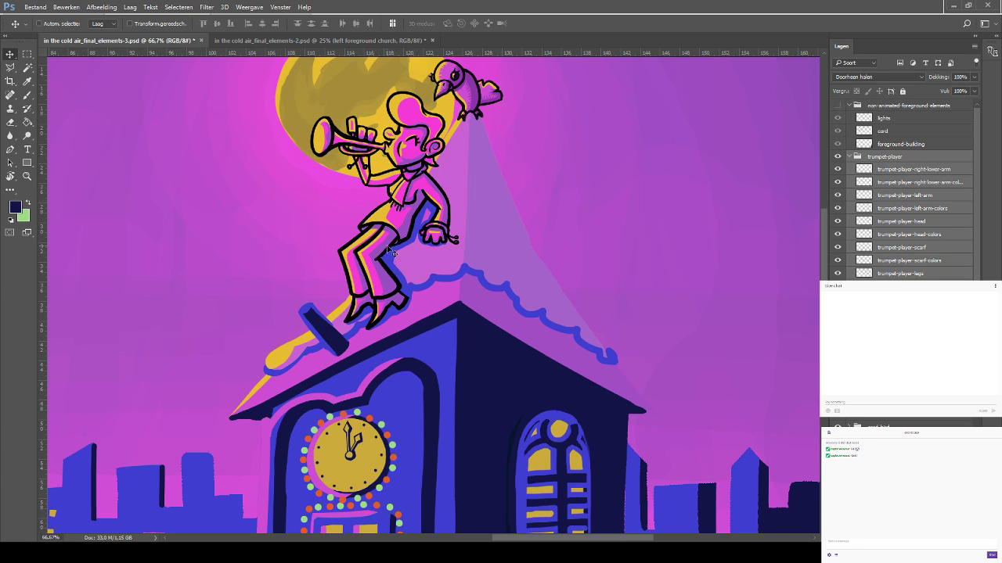
pyautogui.moveTo(286, 287); pyautogui.dragTo(266, 267)
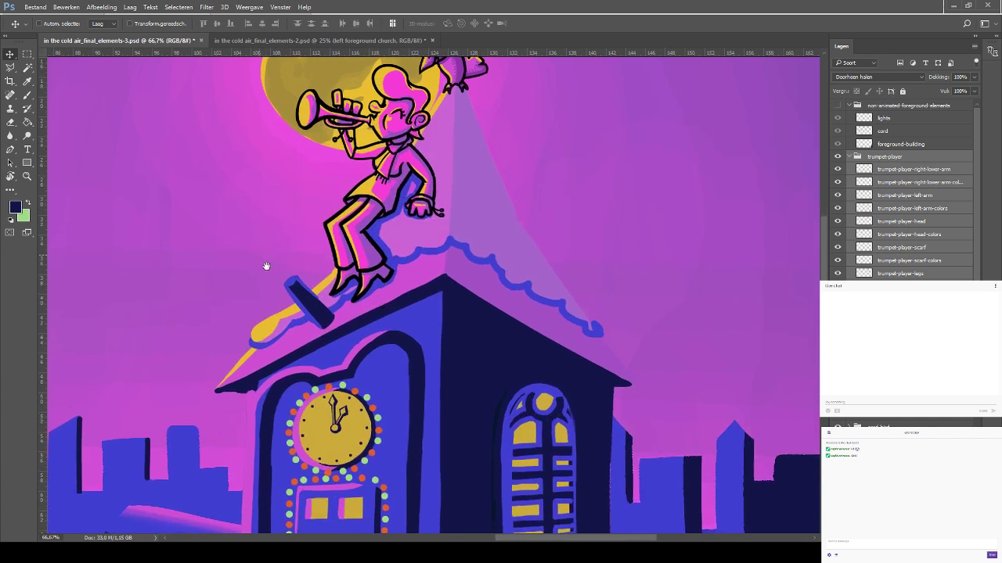
pyautogui.hotkey('ctrl', '-')
pyautogui.hotkey('ctrl', '-')
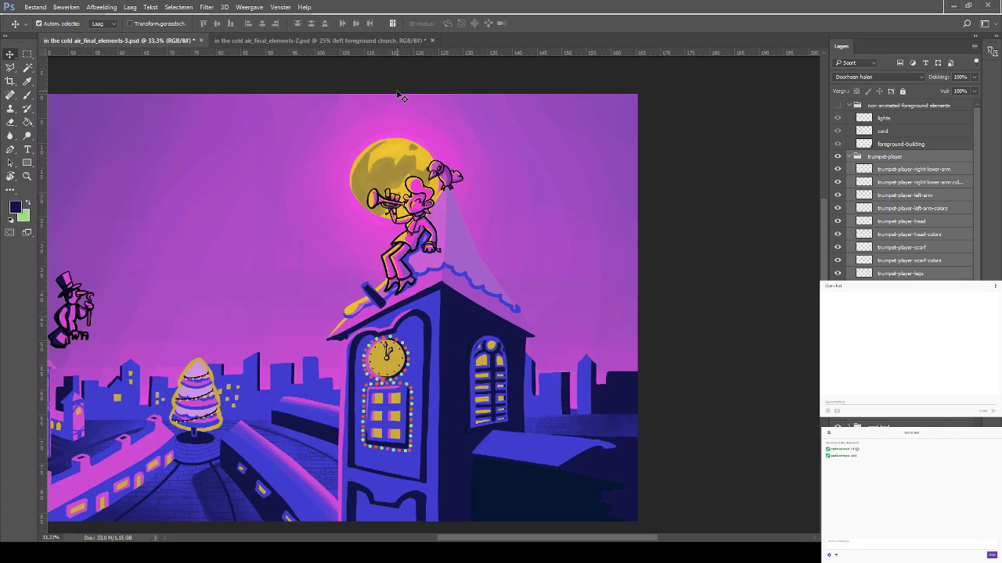
pyautogui.hotkey('ctrl', 's')
# Make right-middle-ground-houses the active layer again by picking the house row beside the clock tower
pyautogui.scroll(-3, 211, 415)
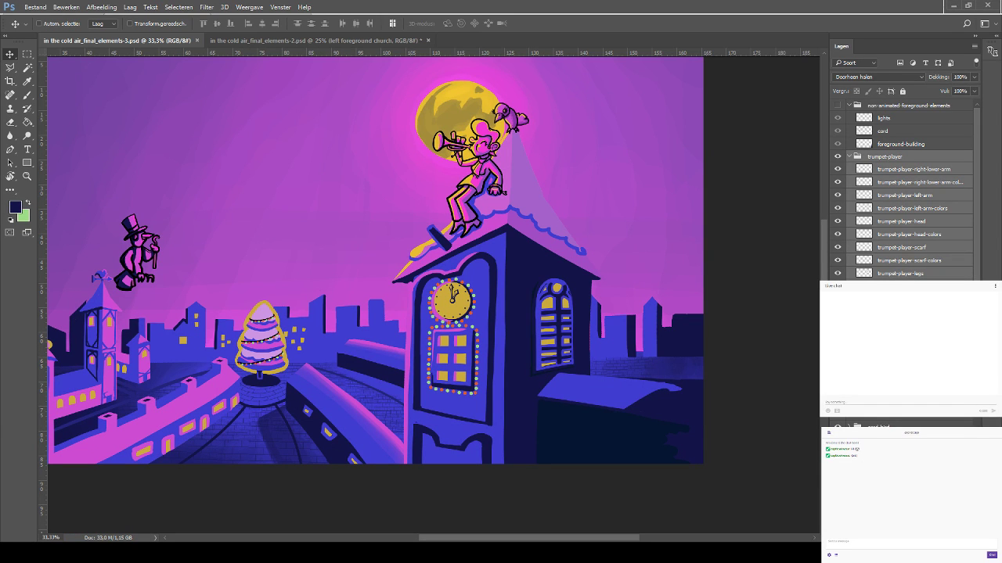
pyautogui.moveTo(267, 384); pyautogui.dragTo(290, 331)
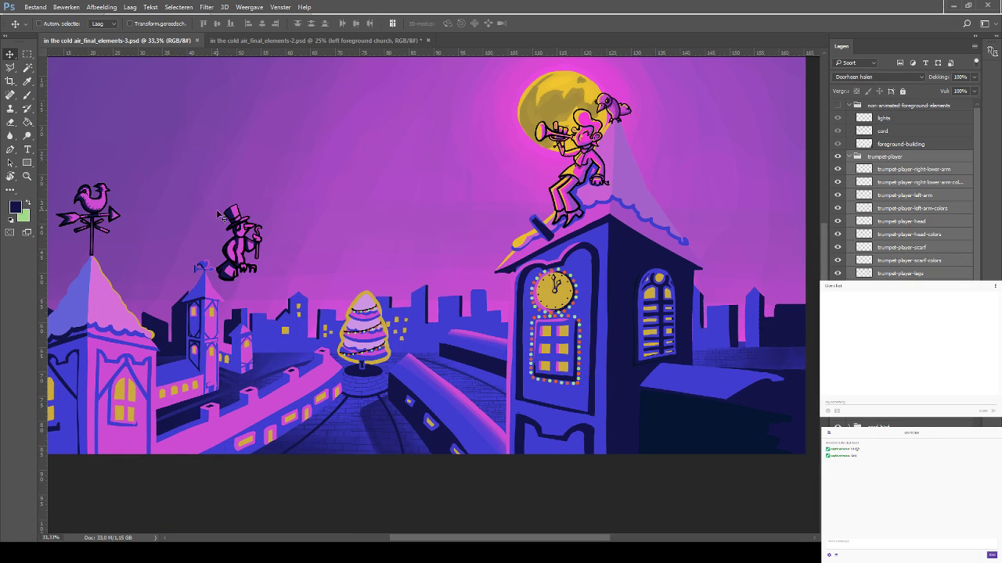
pyautogui.moveTo(221, 291); pyautogui.dragTo(340, 210)
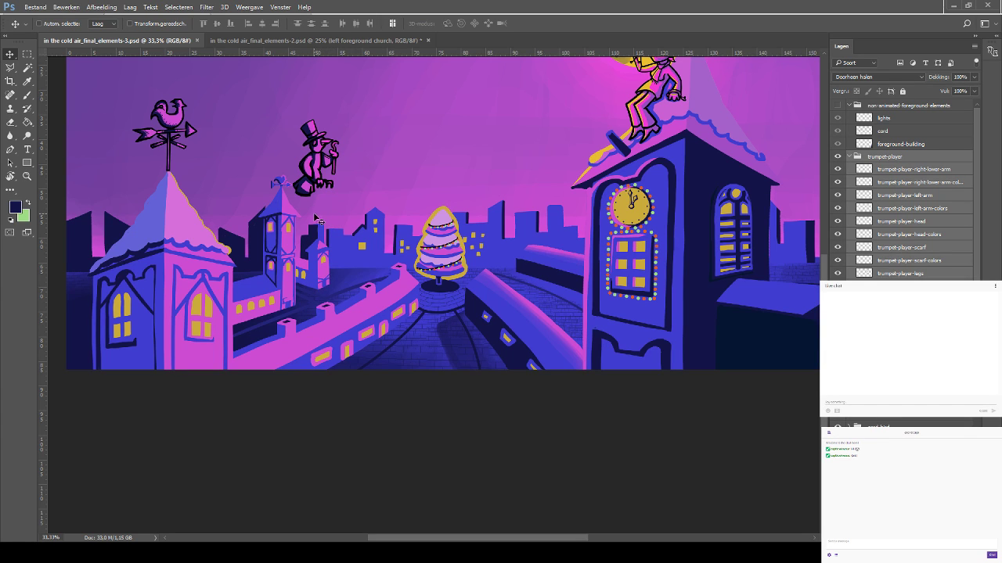
pyautogui.click(28, 69)
pyautogui.scroll(2, 402, 224)
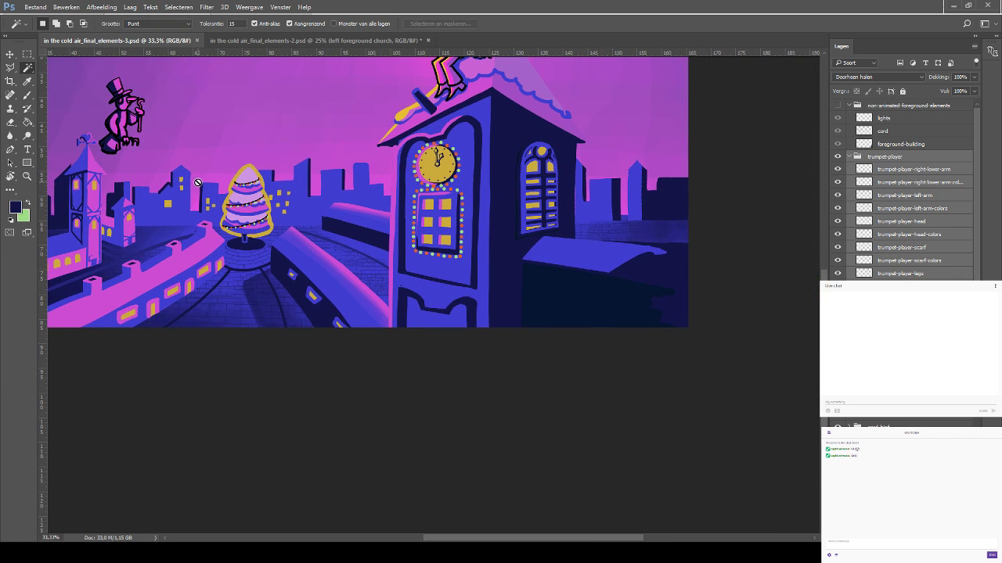
pyautogui.click(10, 54)
pyautogui.click(384, 217)
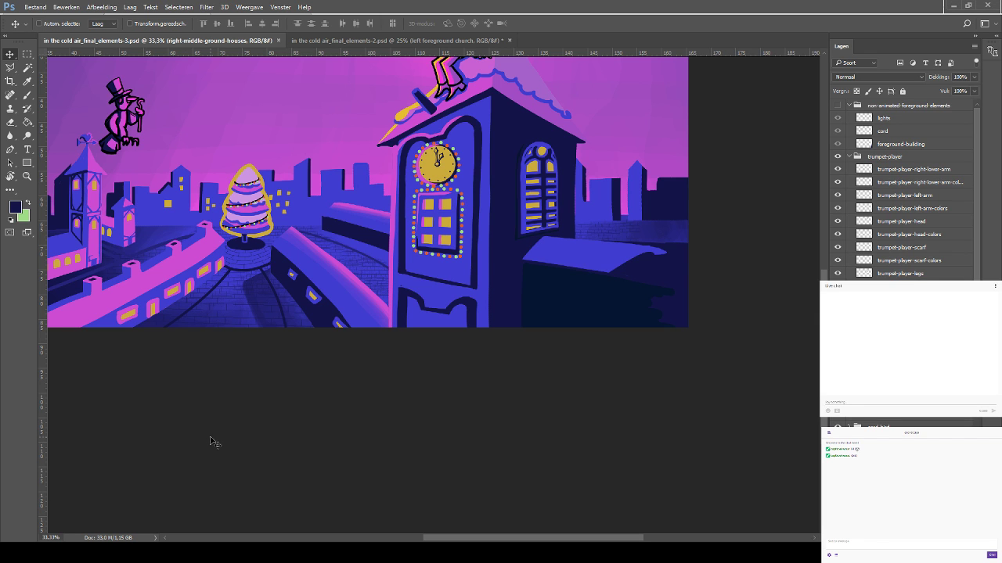
# Activate the Brush tool at 100% opacity, shrink the brush for the house row beside the clock tower, and save the document
pyautogui.hotkey('ctrl', '+')
pyautogui.hotkey('ctrl', '+')
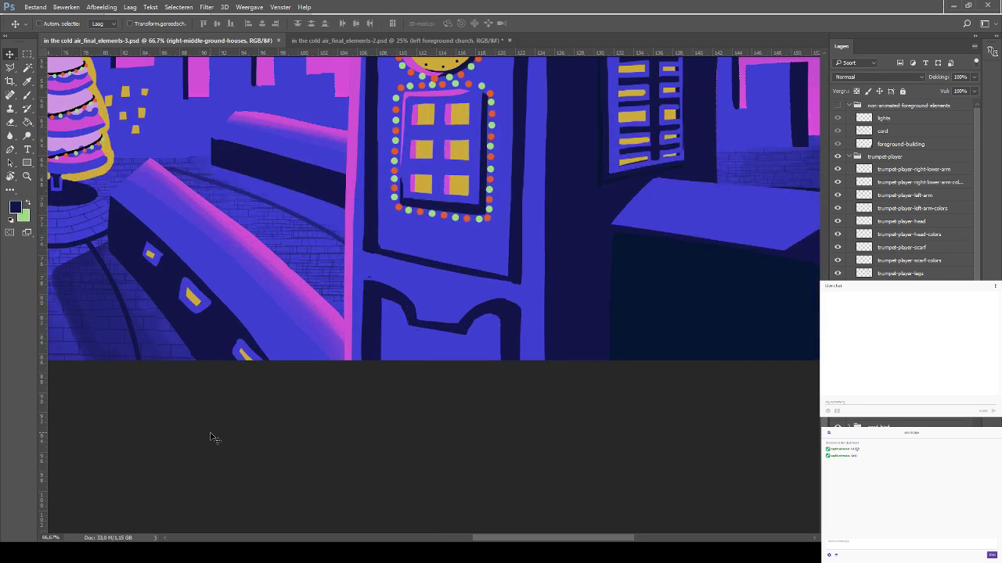
pyautogui.scroll(1, 77, 162)
pyautogui.click(27, 95)
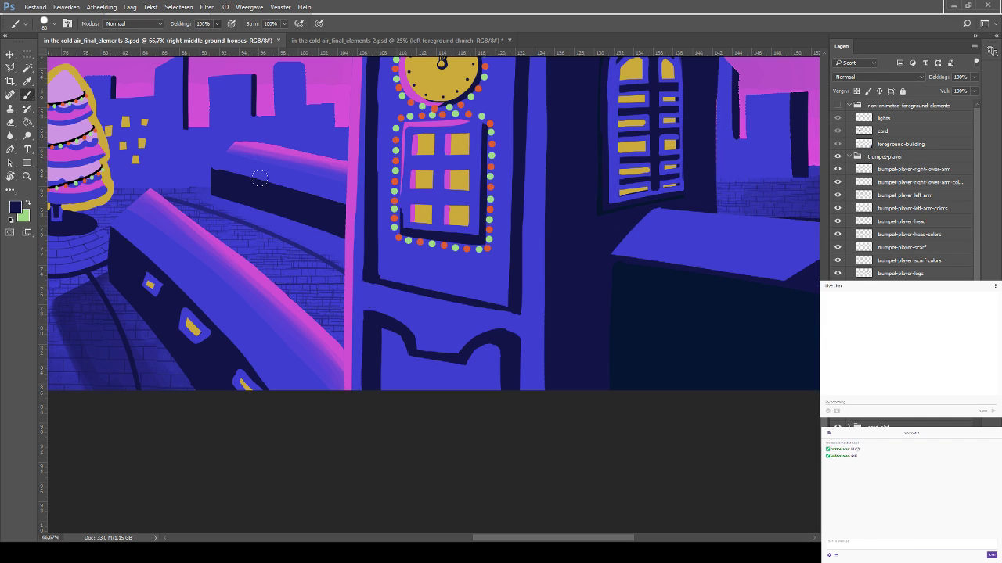
pyautogui.click(9, 54)
pyautogui.moveTo(233, 177); pyautogui.dragTo(157, 142)
pyautogui.press('b')
pyautogui.press('[')
pyautogui.press('[')
pyautogui.press('[')
pyautogui.press('[')
pyautogui.press('[')
pyautogui.press('[')
pyautogui.press('[')
pyautogui.press('[')
pyautogui.press('[')
pyautogui.press('[')
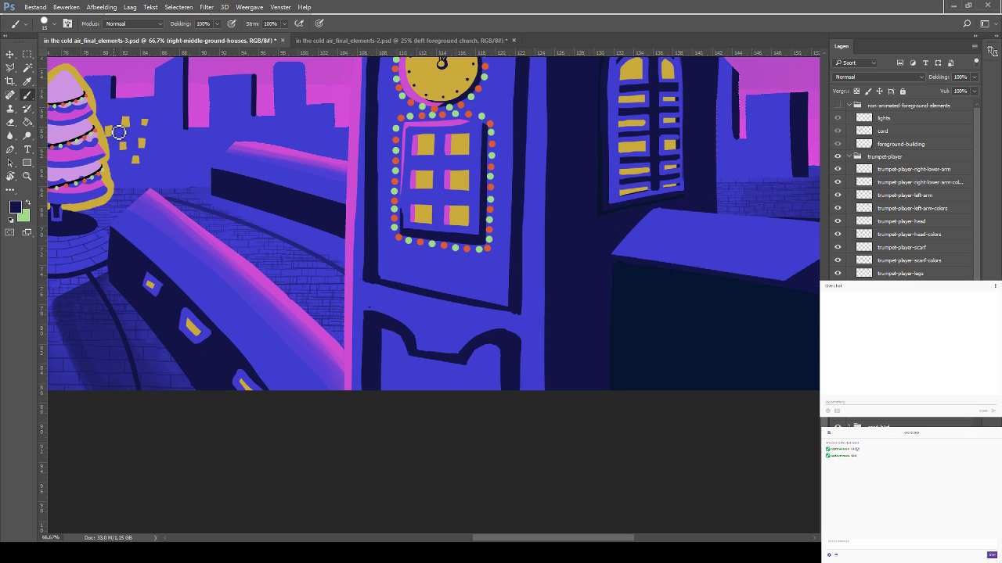
pyautogui.hotkey('ctrl', 's')
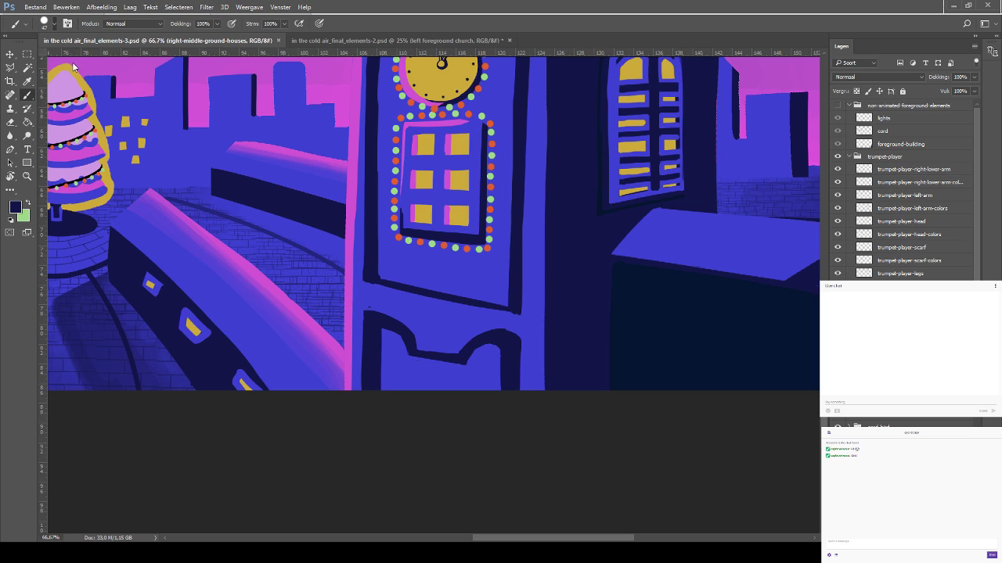
# Make right-middle-ground-houses-shadow the active layer
pyautogui.keyDown('ctrl'); pyautogui.click(585, 133); pyautogui.keyUp('ctrl')
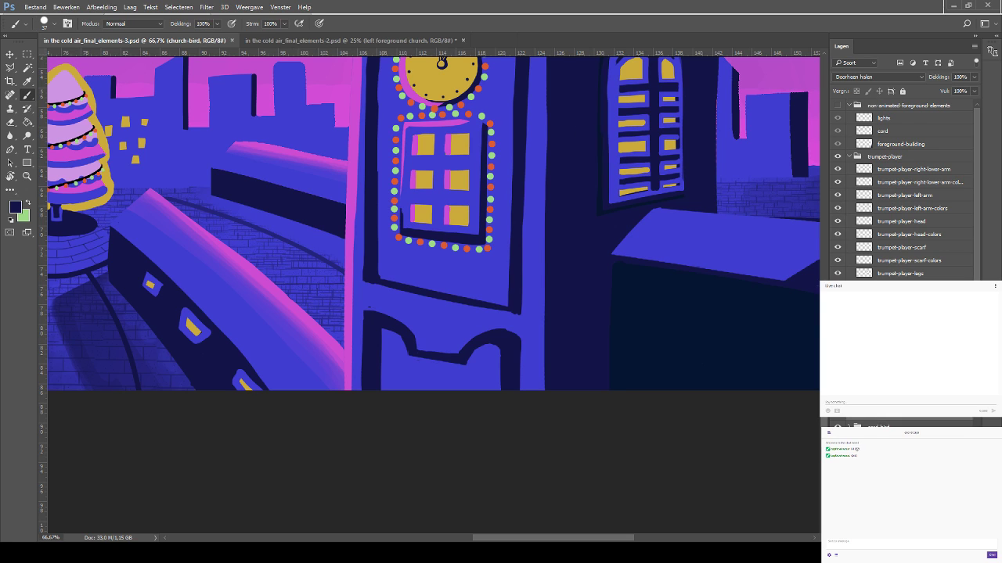
pyautogui.hotkey('ctrl', 'z')
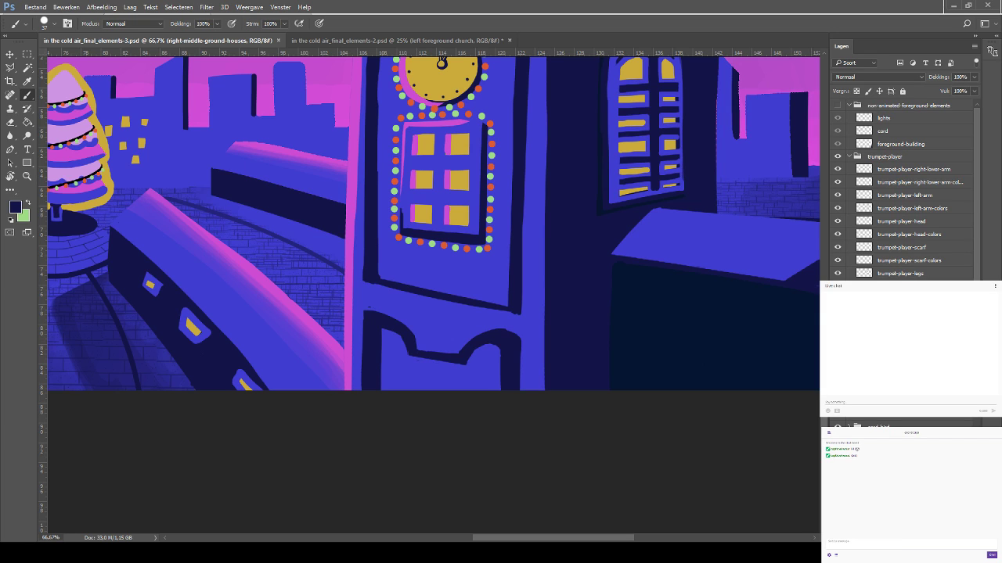
pyautogui.click(907, 352)
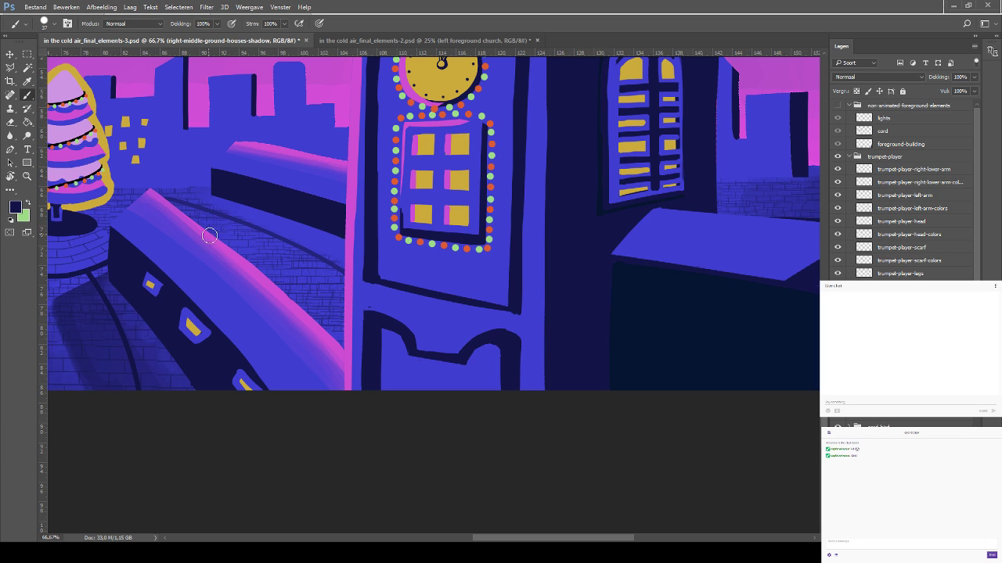
# Try a dark navy shadow stroke on the ground in front of the far house row, undo it, and recheck the layers
pyautogui.moveTo(188, 208); pyautogui.dragTo(326, 265)
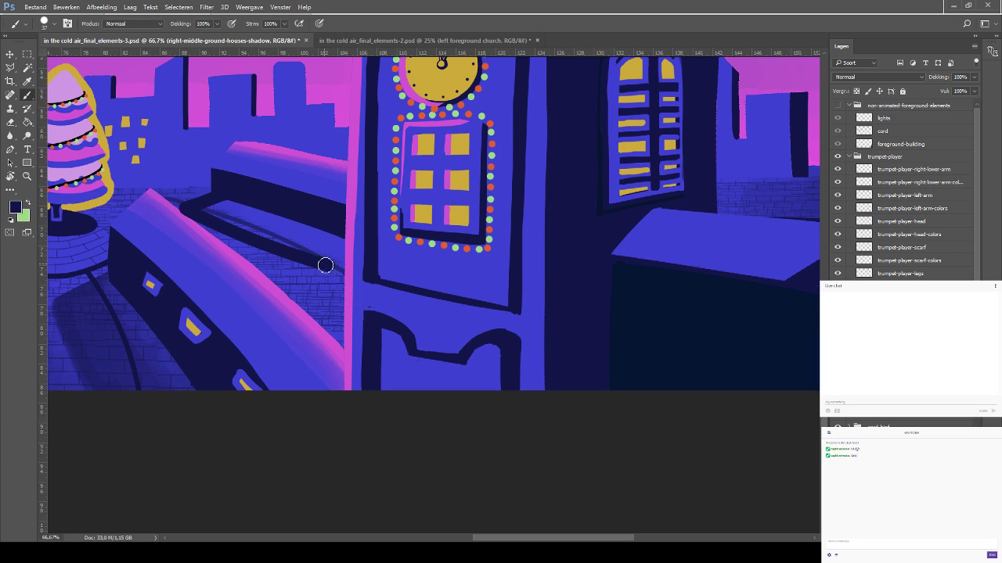
pyautogui.hotkey('ctrl', 'z')
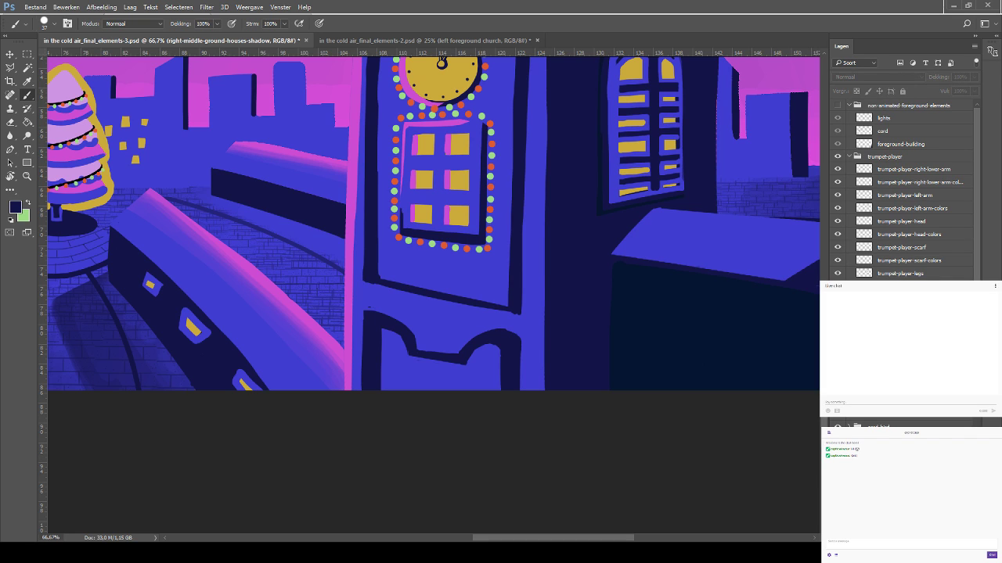
pyautogui.click(837, 470)
pyautogui.click(908, 483)
pyautogui.keyDown('shift'); pyautogui.click(907, 470); pyautogui.keyUp('shift')
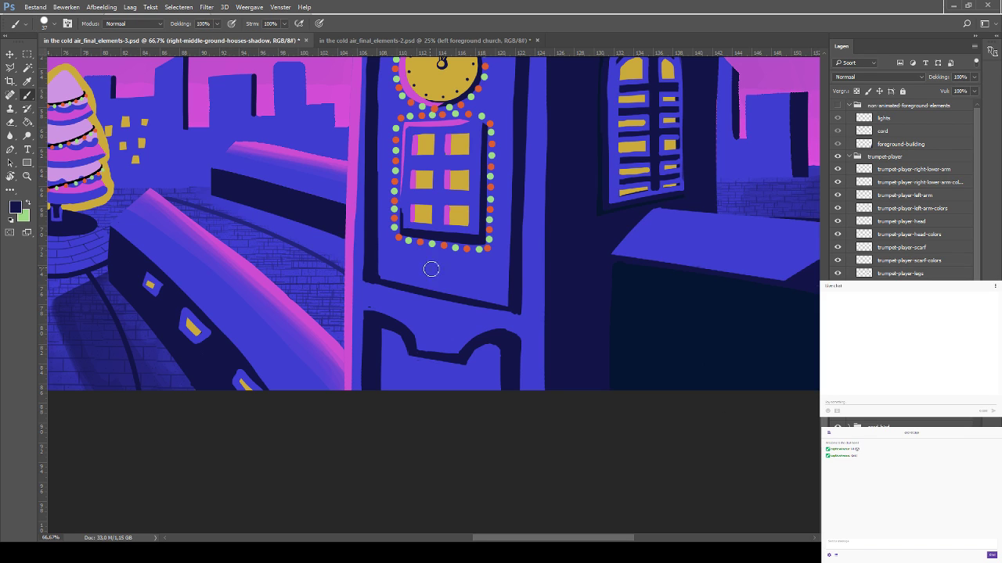
# Outline the far house row's ground shadow in dark navy from its near corner to the clock tower, redoing the stroke until it fits
pyautogui.moveTo(197, 210)
pyautogui.mouseDown()
pyautogui.moveTo(232, 196)
pyautogui.moveTo(218, 195)
pyautogui.moveTo(337, 272)
pyautogui.mouseUp()
pyautogui.hotkey('ctrl', 'z')
pyautogui.hotkey('ctrl', 'z')
pyautogui.hotkey('ctrl', 'z')
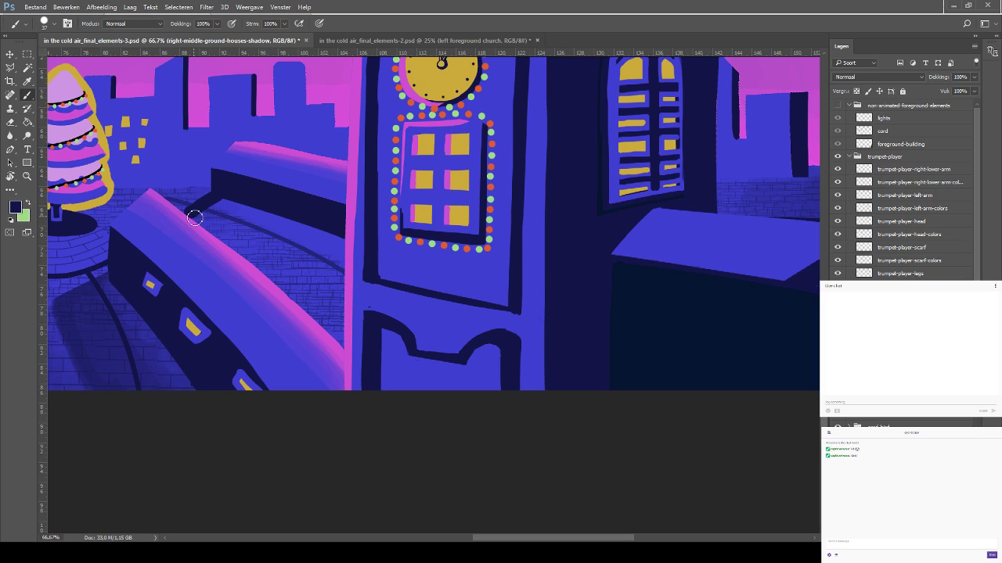
pyautogui.moveTo(191, 212); pyautogui.dragTo(340, 268)
pyautogui.hotkey('ctrl', 'z')
pyautogui.moveTo(193, 210); pyautogui.dragTo(342, 274)
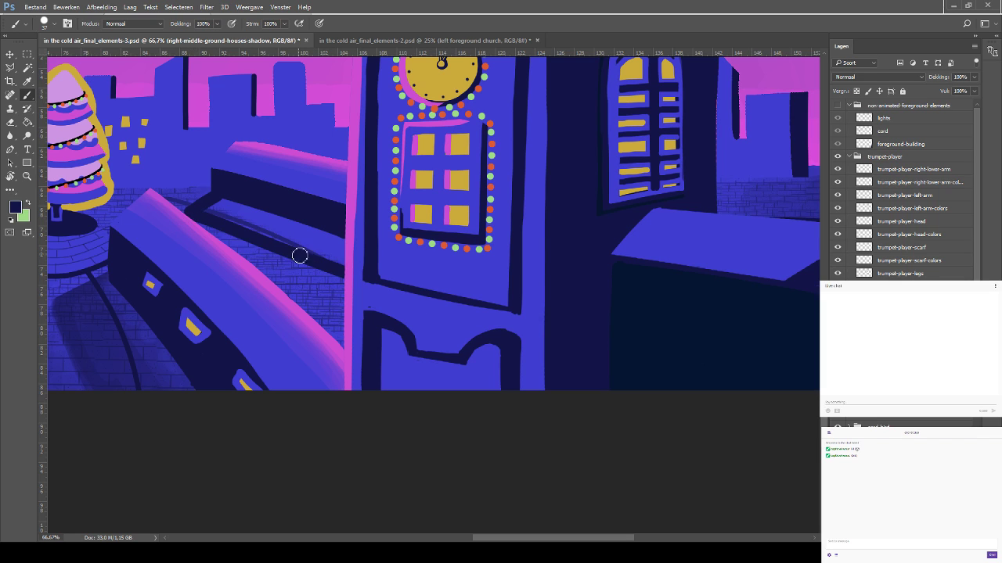
pyautogui.hotkey('ctrl', 'z')
pyautogui.moveTo(193, 212); pyautogui.dragTo(341, 274)
pyautogui.hotkey('ctrl', 'z')
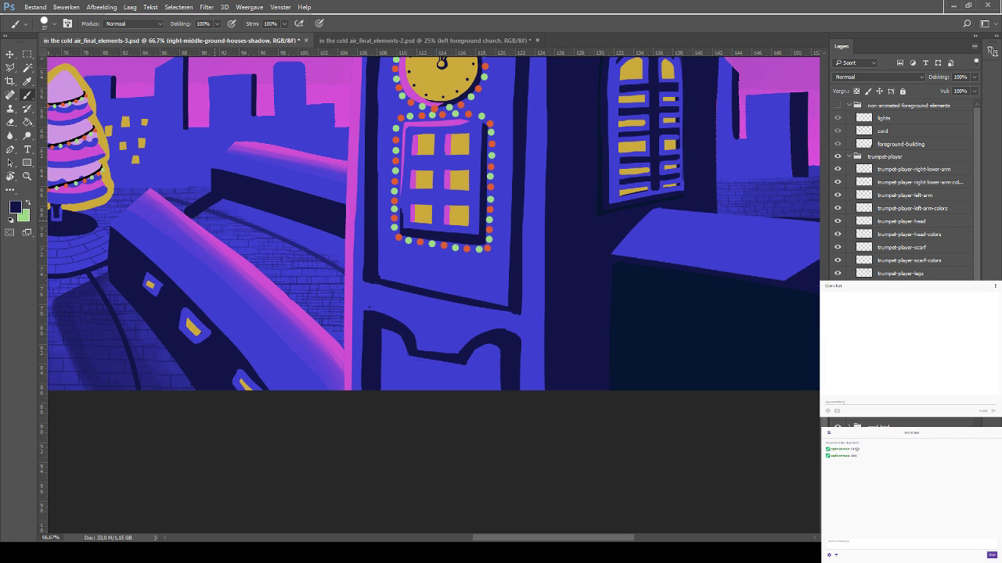
pyautogui.moveTo(196, 214); pyautogui.dragTo(332, 274)
pyautogui.hotkey('ctrl', 'z')
pyautogui.moveTo(188, 213); pyautogui.dragTo(340, 274)
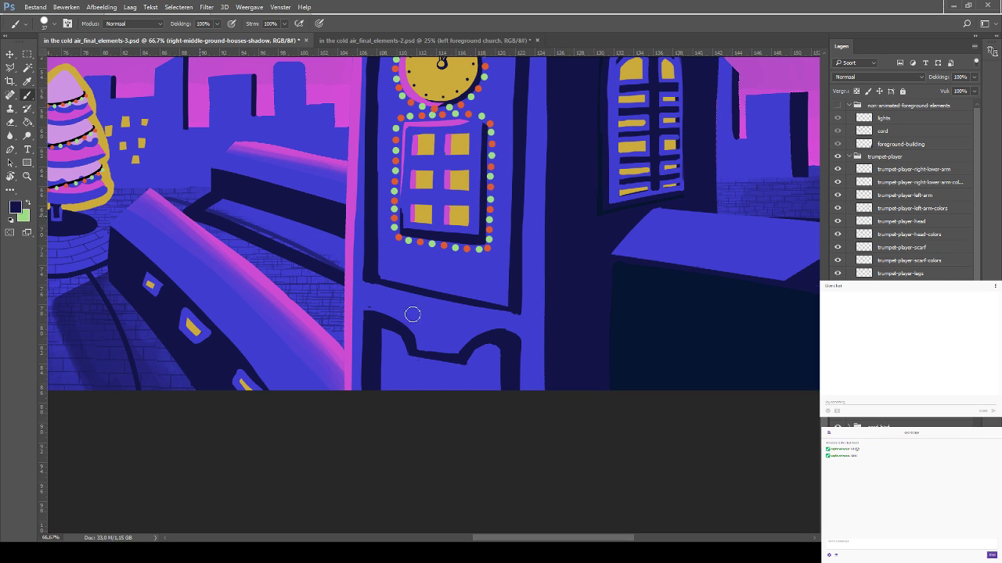
# Fill the far house row's ground shadow with dark navy, fade it out using a 90 px Eraser at 10% opacity, and save
pyautogui.moveTo(210, 208)
pyautogui.mouseDown()
pyautogui.moveTo(235, 205)
pyautogui.moveTo(283, 248)
pyautogui.moveTo(307, 230)
pyautogui.moveTo(325, 235)
pyautogui.moveTo(321, 250)
pyautogui.moveTo(342, 271)
pyautogui.moveTo(320, 232)
pyautogui.mouseUp()
pyautogui.click(10, 122)
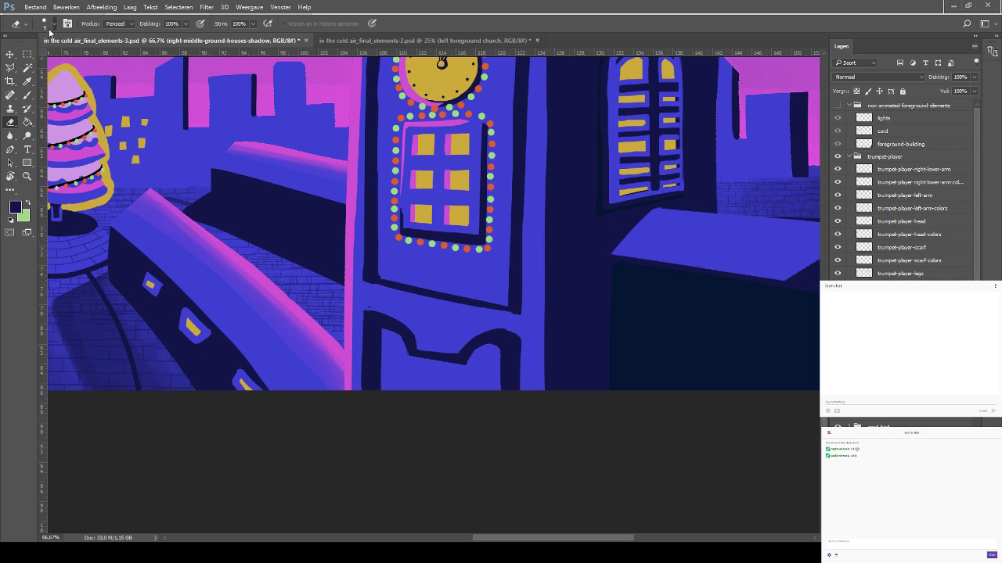
pyautogui.press(']')
pyautogui.press(']')
pyautogui.press(']')
pyautogui.press(']')
pyautogui.press(']')
pyautogui.press(']')
pyautogui.press(']')
pyautogui.press(']')
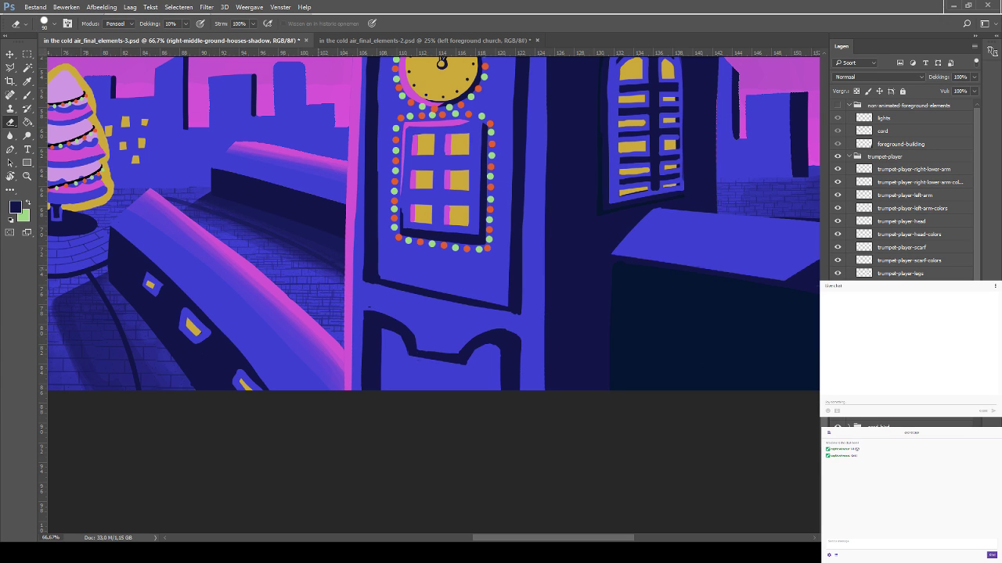
pyautogui.hotkey('ctrl', 's')
# Make middle-ground-houses the active layer by picking the near house row on the canvas with the Move tool
pyautogui.hotkey('ctrl', '-')
pyautogui.hotkey('ctrl', '-')
pyautogui.hotkey('ctrl', '-')
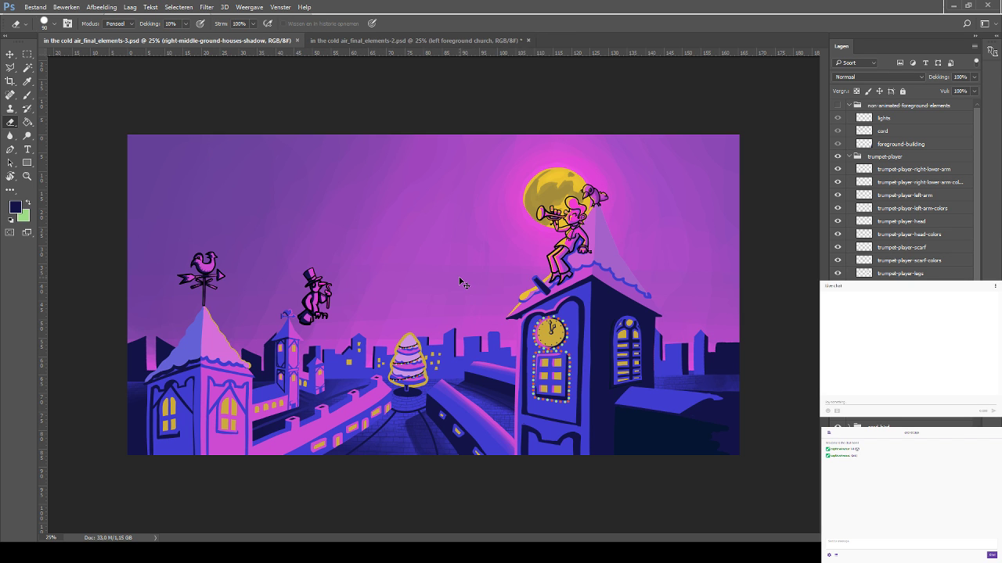
pyautogui.hotkey('ctrl', '+')
pyautogui.hotkey('ctrl', '+')
pyautogui.moveTo(366, 260); pyautogui.dragTo(223, 92)
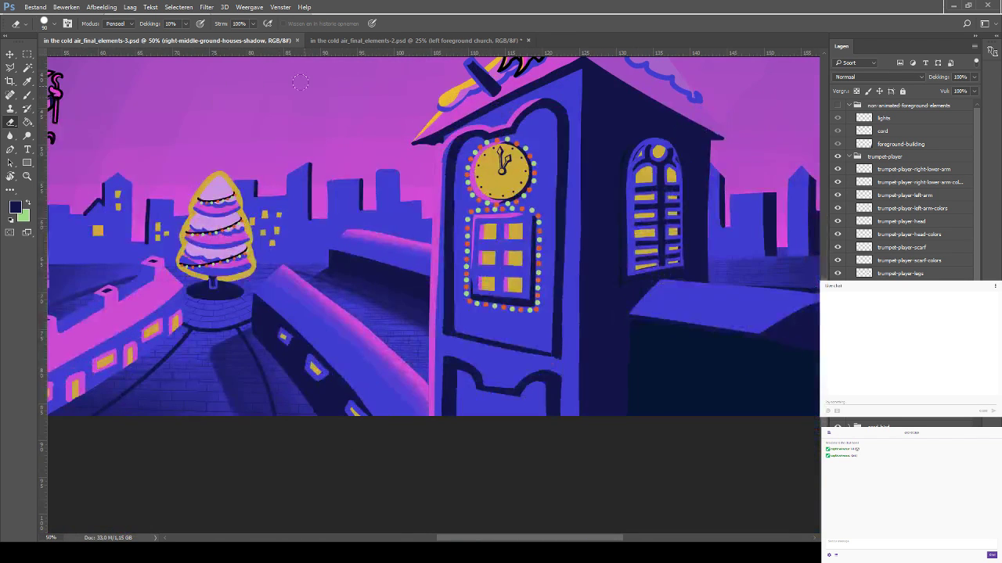
pyautogui.moveTo(358, 180); pyautogui.dragTo(307, 171)
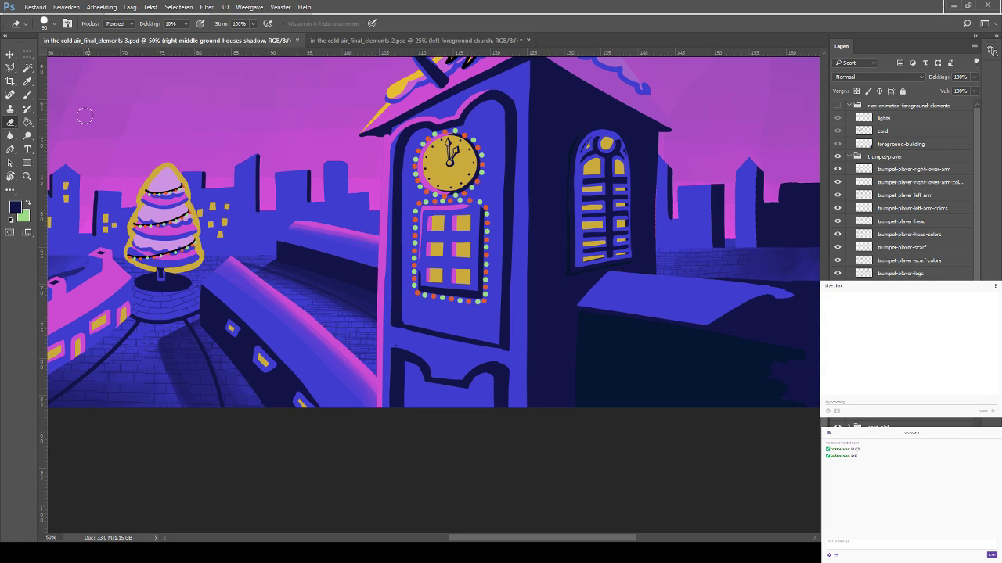
pyautogui.press('v')
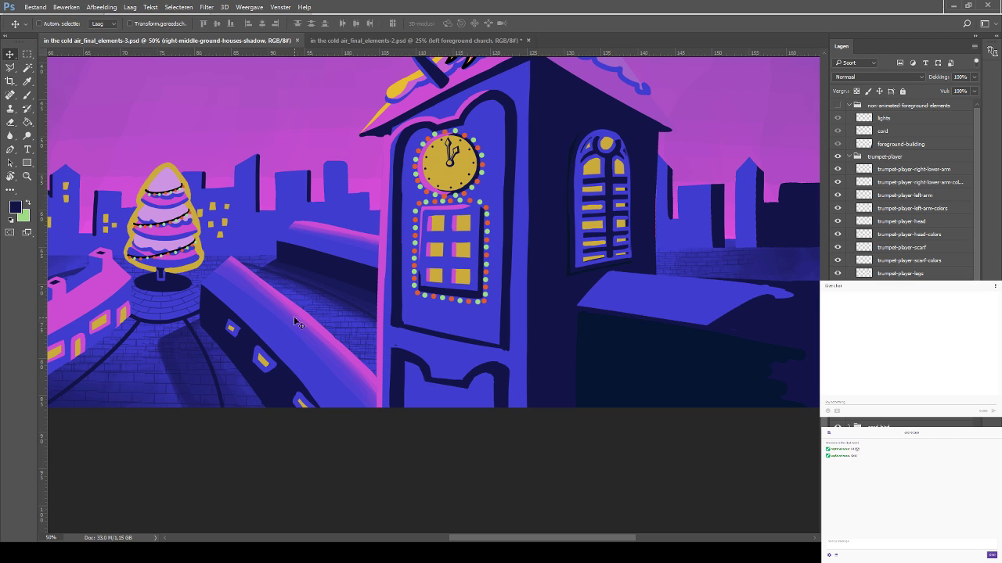
pyautogui.click(227, 299)
# Paint a soft glow around the near row's first window in sampled blue with a 25 px brush at 10% opacity
pyautogui.moveTo(210, 350); pyautogui.dragTo(270, 181)
pyautogui.click(27, 81)
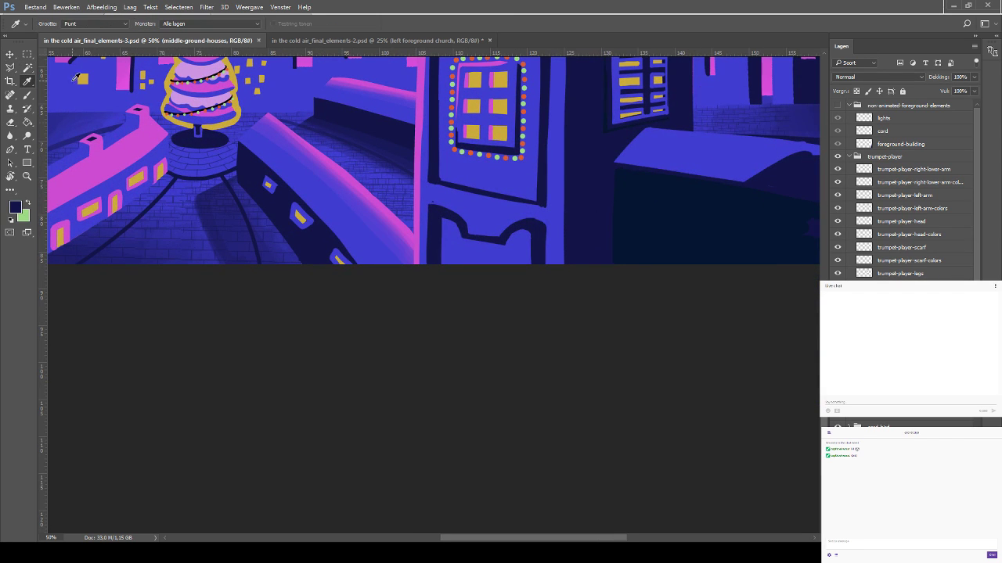
pyautogui.click(27, 67)
pyautogui.click(27, 95)
pyautogui.press('alt')
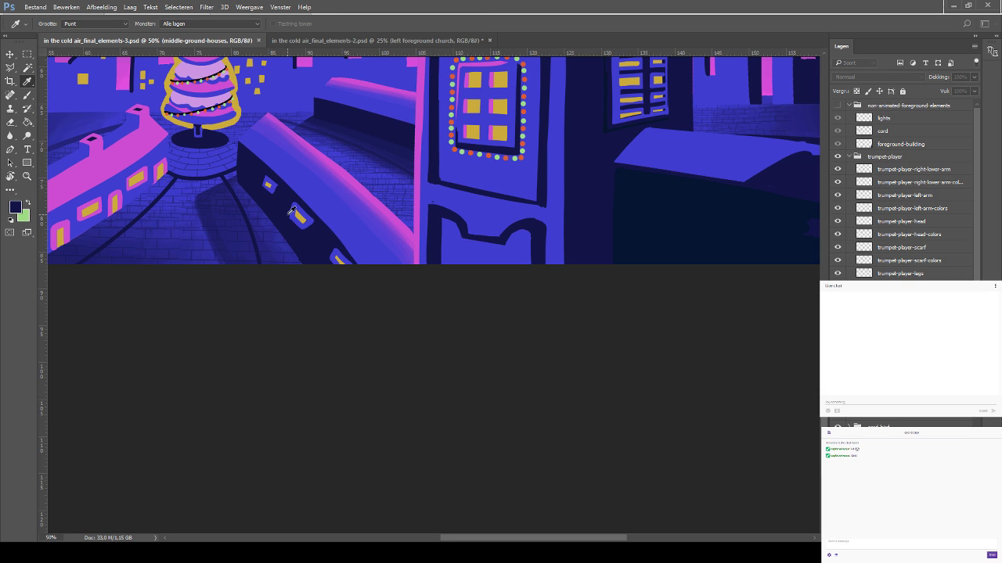
pyautogui.keyDown('alt'); pyautogui.click(249, 209); pyautogui.keyUp('alt')
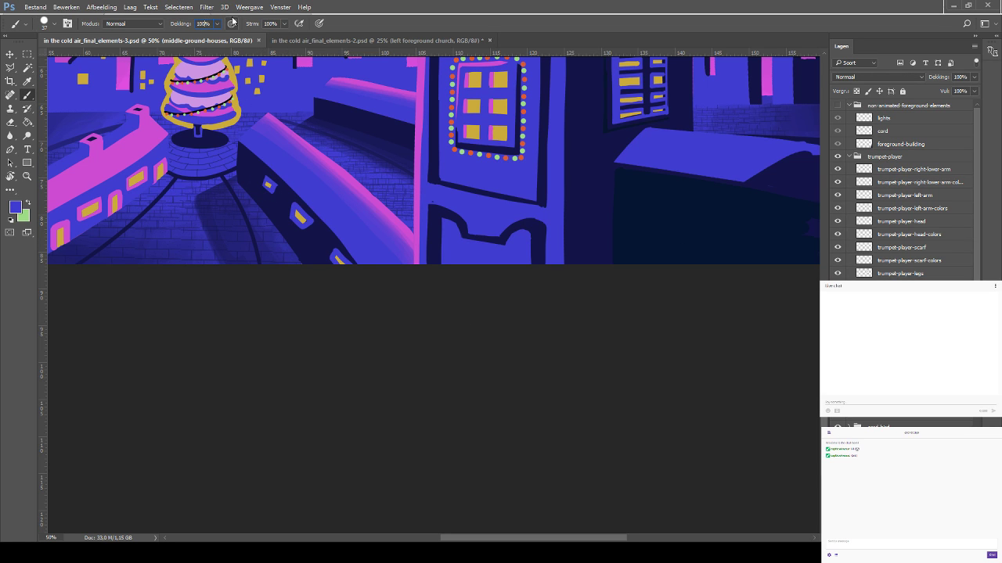
pyautogui.hotkey('ctrl', '+')
pyautogui.hotkey('ctrl', '+')
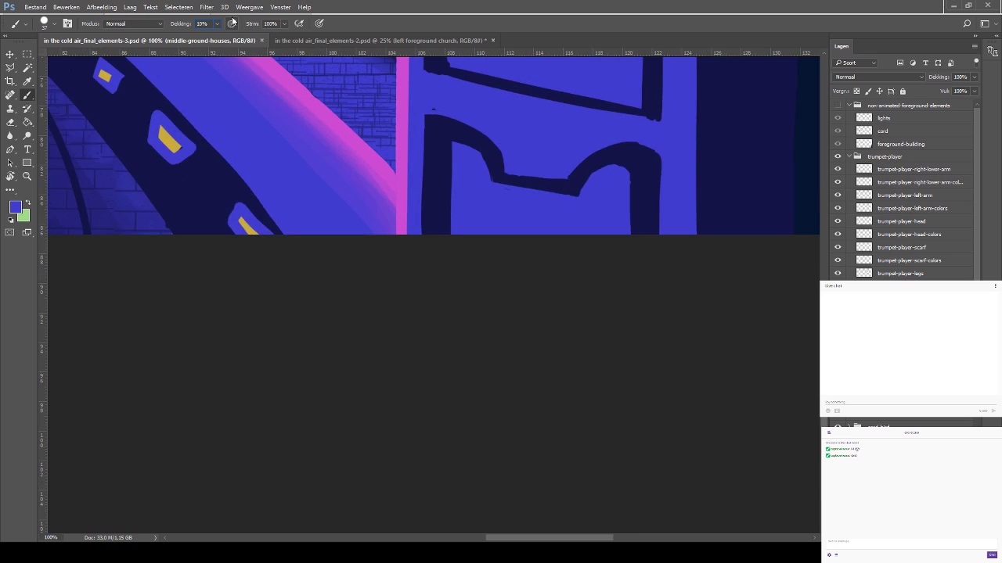
pyautogui.moveTo(120, 196); pyautogui.dragTo(233, 297)
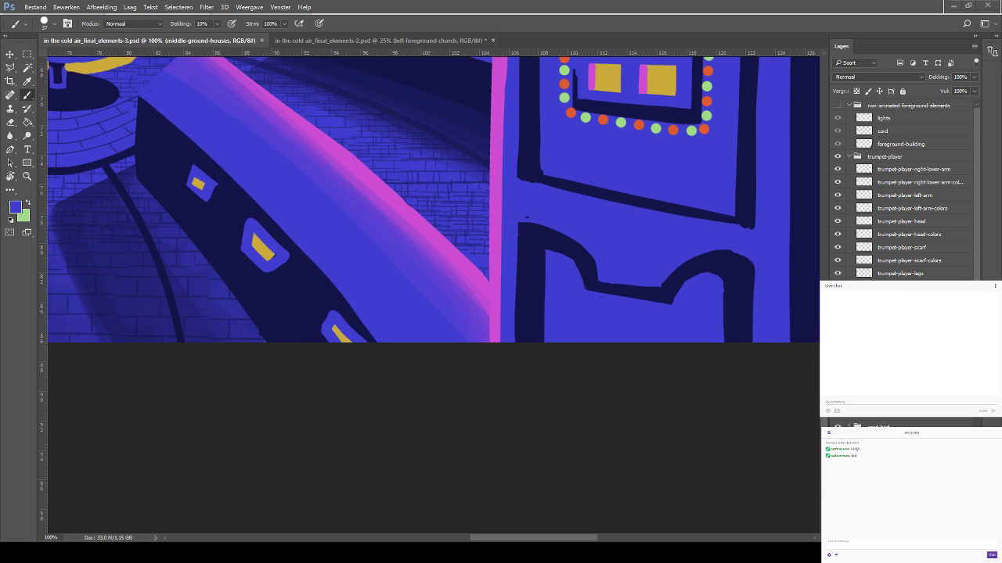
pyautogui.click(182, 185)
pyautogui.hotkey('ctrl', 'z')
pyautogui.press('[')
pyautogui.click(183, 190)
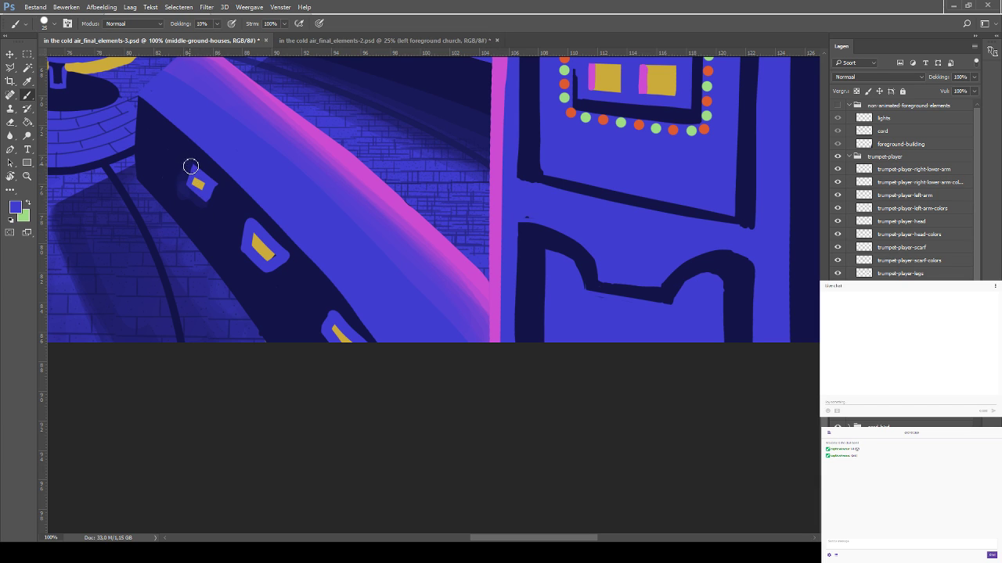
pyautogui.moveTo(212, 205); pyautogui.dragTo(187, 195)
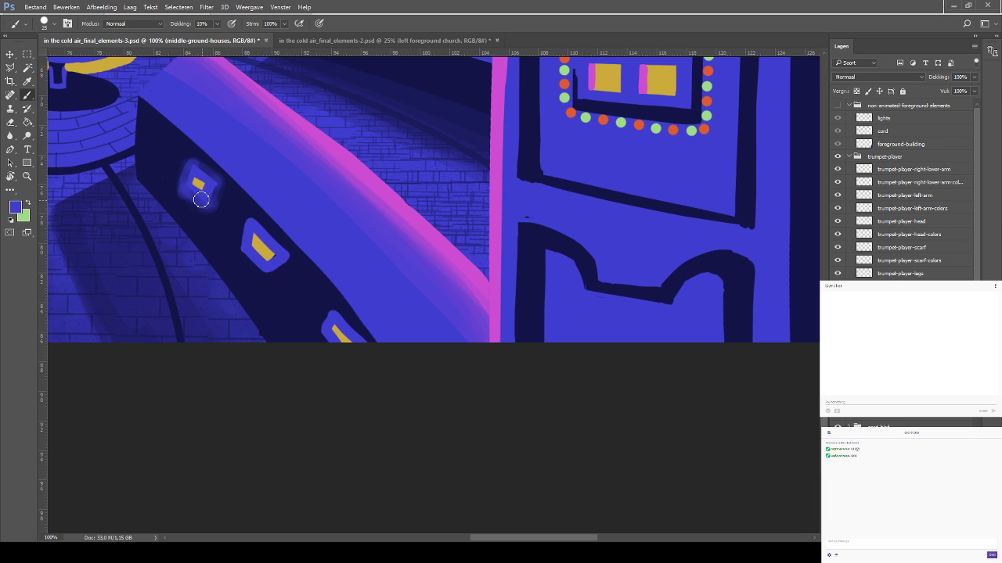
pyautogui.moveTo(201, 203)
pyautogui.mouseDown()
pyautogui.moveTo(212, 209)
pyautogui.moveTo(201, 183)
pyautogui.moveTo(214, 183)
pyautogui.moveTo(213, 205)
pyautogui.moveTo(205, 194)
pyautogui.mouseUp()
pyautogui.moveTo(188, 183)
pyautogui.mouseDown()
pyautogui.moveTo(208, 181)
pyautogui.moveTo(196, 169)
pyautogui.mouseUp()
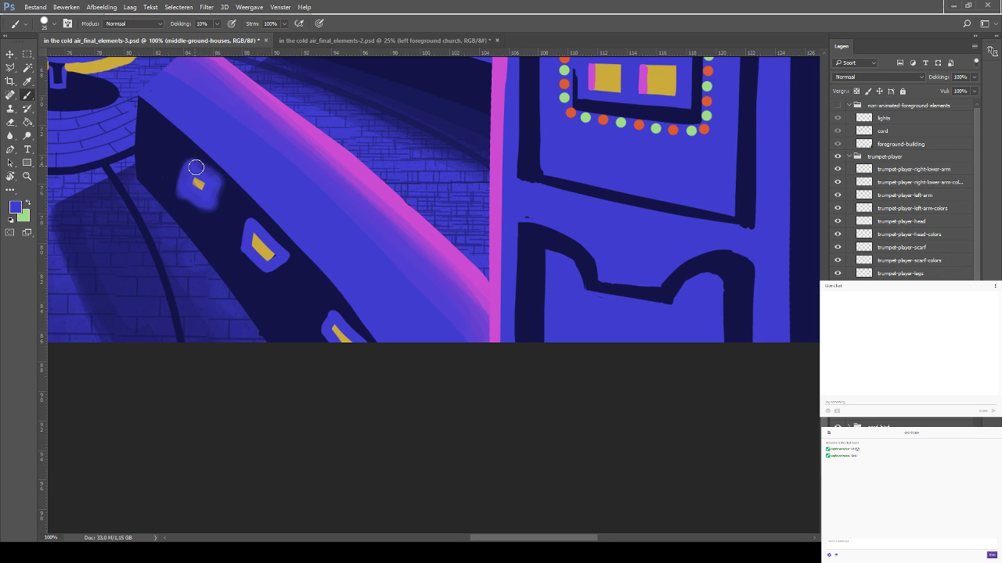
# Sample the dark navy of the near row's wall and fade the outer edge of the first window's glow at 10% opacity
pyautogui.click(27, 203)
pyautogui.click(28, 81)
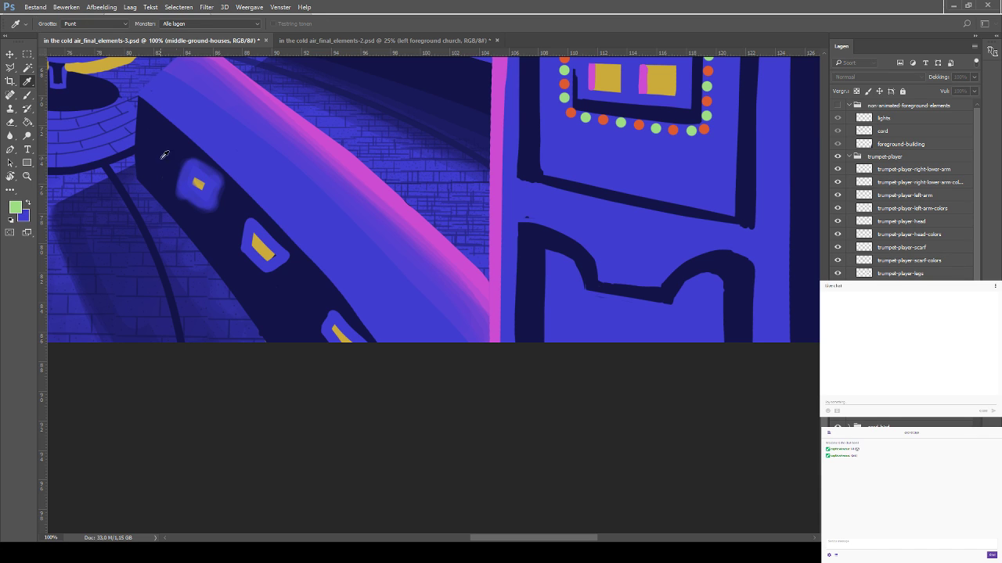
pyautogui.click(146, 193)
pyautogui.press('b')
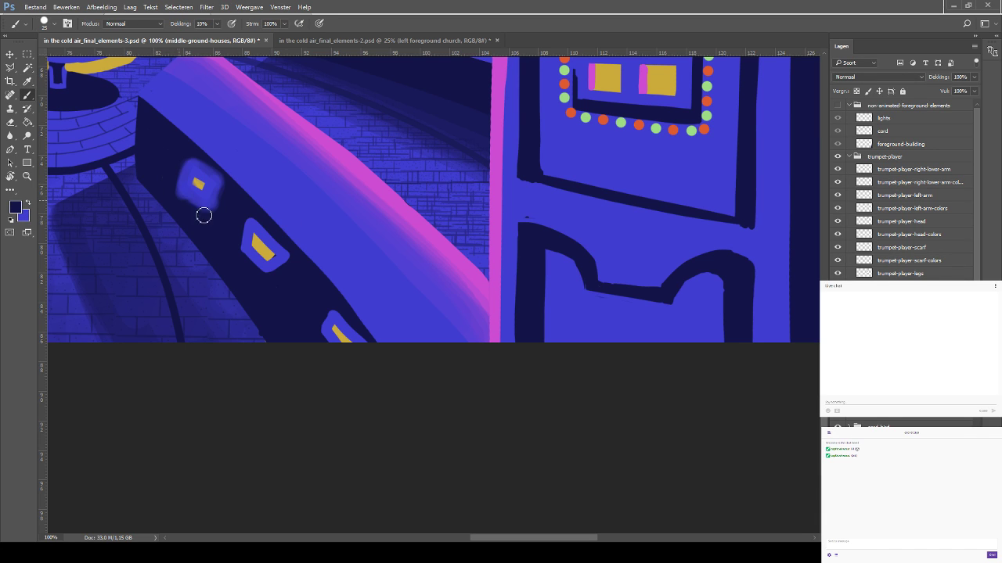
pyautogui.moveTo(187, 198)
pyautogui.mouseDown()
pyautogui.moveTo(186, 162)
pyautogui.moveTo(179, 180)
pyautogui.mouseUp()
pyautogui.moveTo(220, 211)
pyautogui.mouseDown()
pyautogui.moveTo(225, 186)
pyautogui.moveTo(196, 162)
pyautogui.moveTo(186, 159)
pyautogui.moveTo(231, 192)
pyautogui.moveTo(223, 202)
pyautogui.moveTo(173, 195)
pyautogui.moveTo(190, 203)
pyautogui.moveTo(183, 160)
pyautogui.moveTo(180, 197)
pyautogui.moveTo(215, 212)
pyautogui.moveTo(223, 183)
pyautogui.moveTo(181, 168)
pyautogui.mouseUp()
pyautogui.moveTo(178, 202)
pyautogui.mouseDown()
pyautogui.moveTo(221, 188)
pyautogui.moveTo(187, 164)
pyautogui.moveTo(224, 187)
pyautogui.moveTo(230, 202)
pyautogui.moveTo(219, 221)
pyautogui.moveTo(169, 188)
pyautogui.moveTo(216, 217)
pyautogui.moveTo(175, 189)
pyautogui.moveTo(179, 173)
pyautogui.moveTo(176, 195)
pyautogui.moveTo(191, 158)
pyautogui.moveTo(182, 200)
pyautogui.moveTo(184, 156)
pyautogui.moveTo(175, 203)
pyautogui.moveTo(185, 164)
pyautogui.mouseUp()
pyautogui.moveTo(207, 219)
pyautogui.mouseDown()
pyautogui.moveTo(223, 187)
pyautogui.moveTo(184, 158)
pyautogui.moveTo(226, 192)
pyautogui.moveTo(189, 159)
pyautogui.moveTo(211, 165)
pyautogui.moveTo(224, 209)
pyautogui.moveTo(226, 194)
pyautogui.moveTo(214, 220)
pyautogui.moveTo(227, 194)
pyautogui.moveTo(197, 164)
pyautogui.mouseUp()
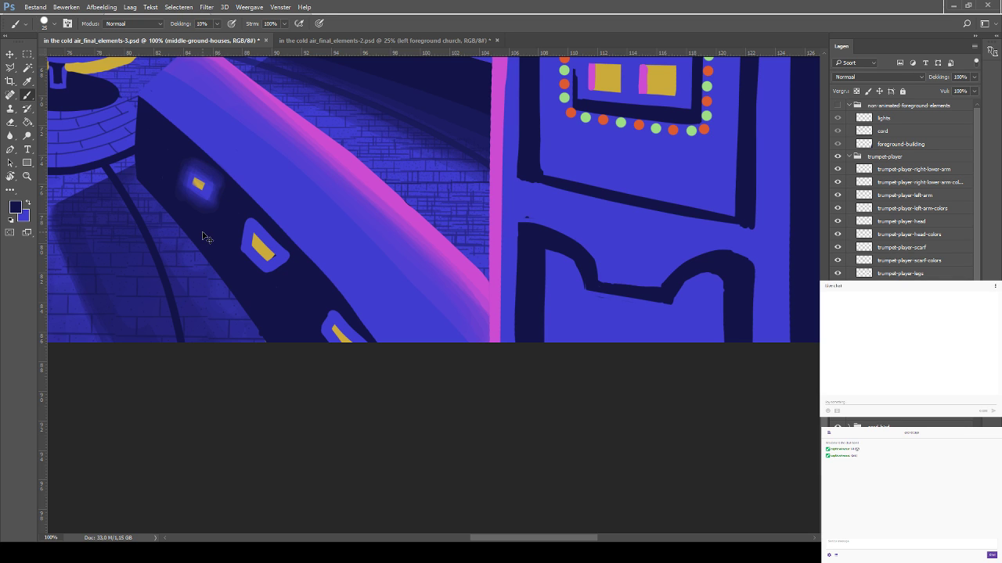
# Enlarge the first window's pane in yellow sampled from the neighbouring window, using an 8 px brush at 100% opacity, and save the document
pyautogui.hotkey('ctrl', '+')
pyautogui.hotkey('ctrl', '+')
pyautogui.scroll(10, 123, 159)
pyautogui.hscroll(-10, 123, 159)
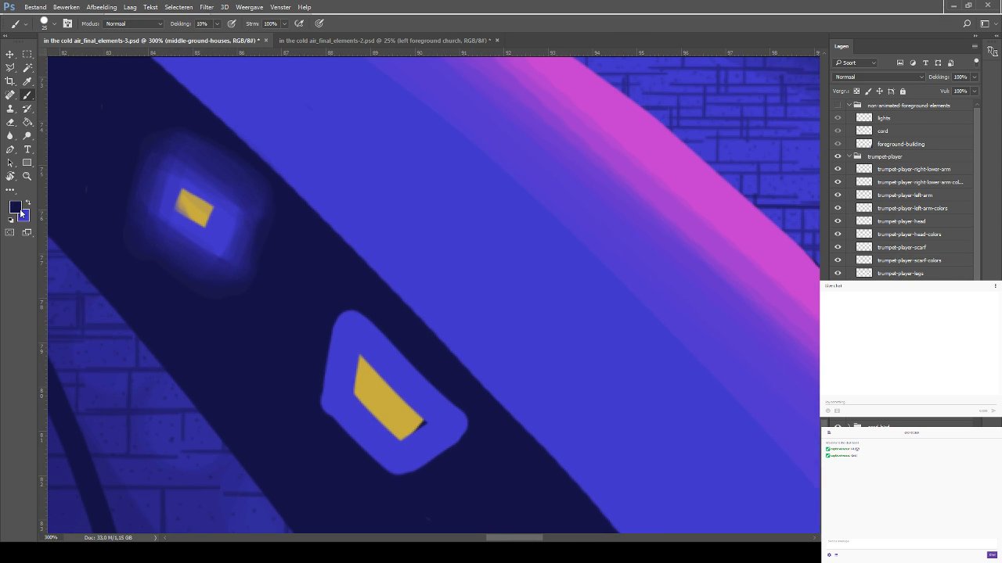
pyautogui.press('i')
pyautogui.press('b')
pyautogui.press('i')
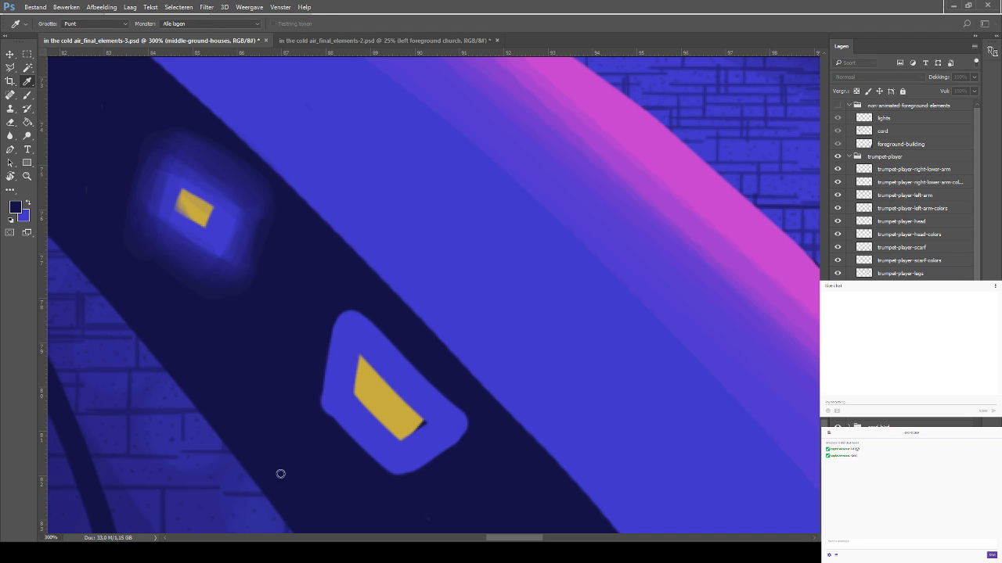
pyautogui.click(387, 395)
pyautogui.press('b')
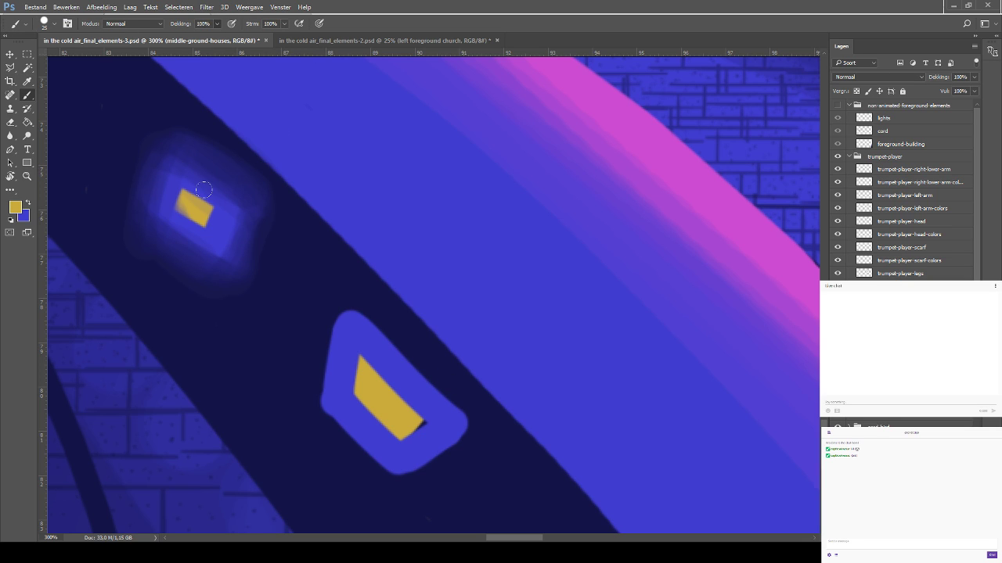
pyautogui.press('1')
pyautogui.press('[')
pyautogui.moveTo(180, 208)
pyautogui.mouseDown()
pyautogui.moveTo(204, 222)
pyautogui.moveTo(180, 207)
pyautogui.mouseUp()
pyautogui.moveTo(178, 209)
pyautogui.mouseDown()
pyautogui.moveTo(181, 189)
pyautogui.moveTo(211, 209)
pyautogui.moveTo(205, 223)
pyautogui.moveTo(214, 214)
pyautogui.mouseUp()
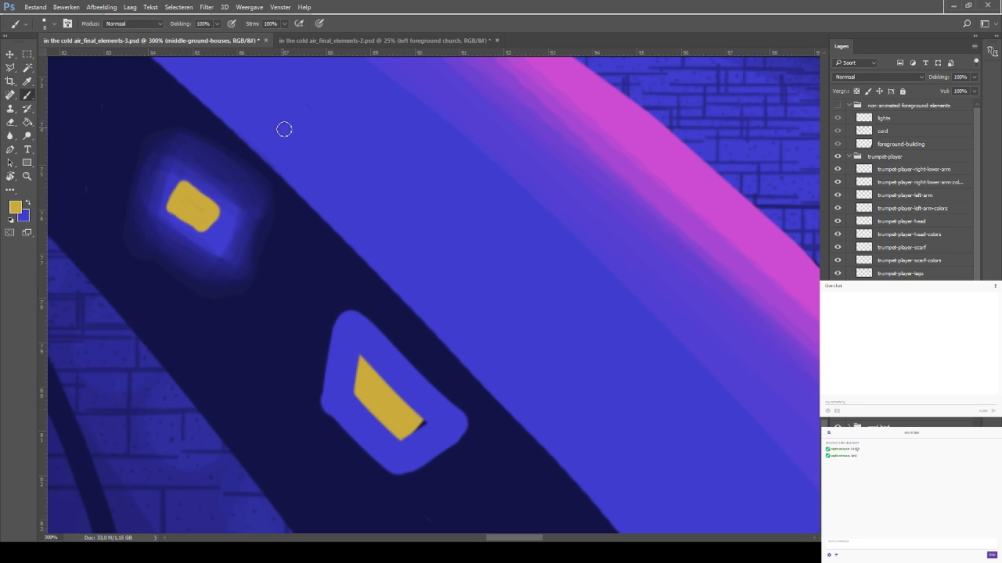
pyautogui.hotkey('ctrl', '-')
pyautogui.hotkey('ctrl', '-')
pyautogui.hotkey('ctrl', '-')
pyautogui.hotkey('ctrl', '-')
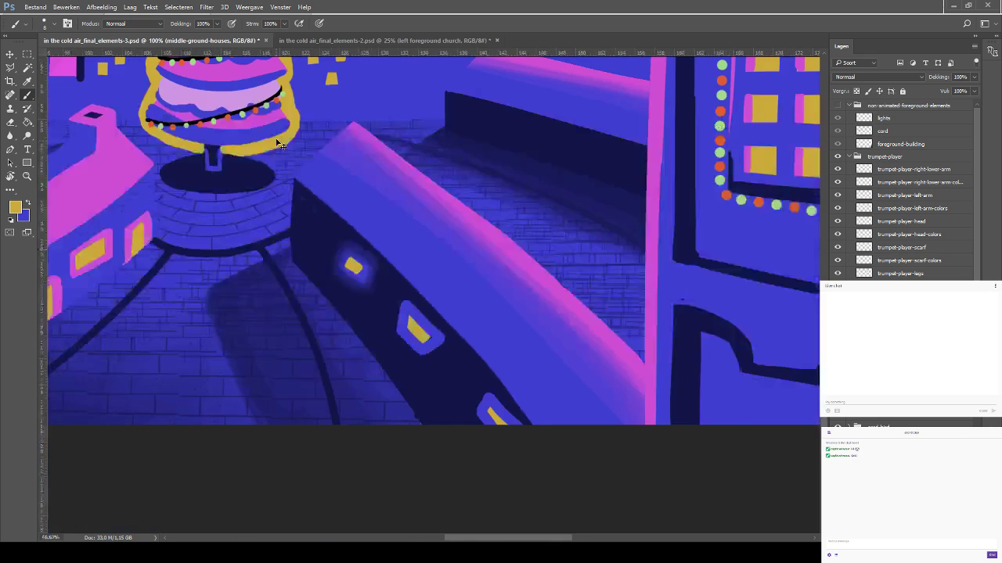
pyautogui.hotkey('ctrl', 's')
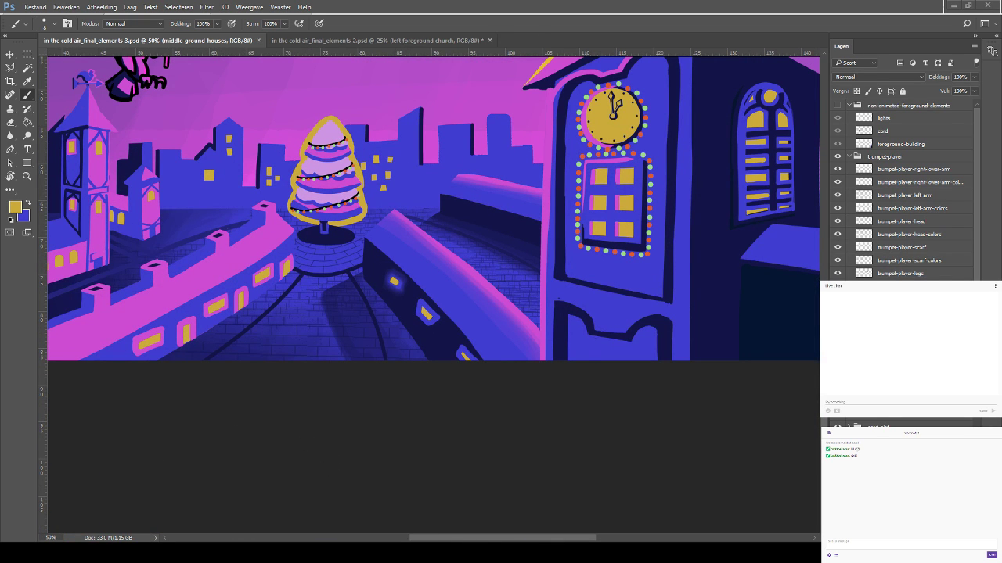
# Fade the second window's blue frame into a soft glow with sampled dark navy at 10% brush opacity, and save the document
pyautogui.click(30, 205)
pyautogui.press('i')
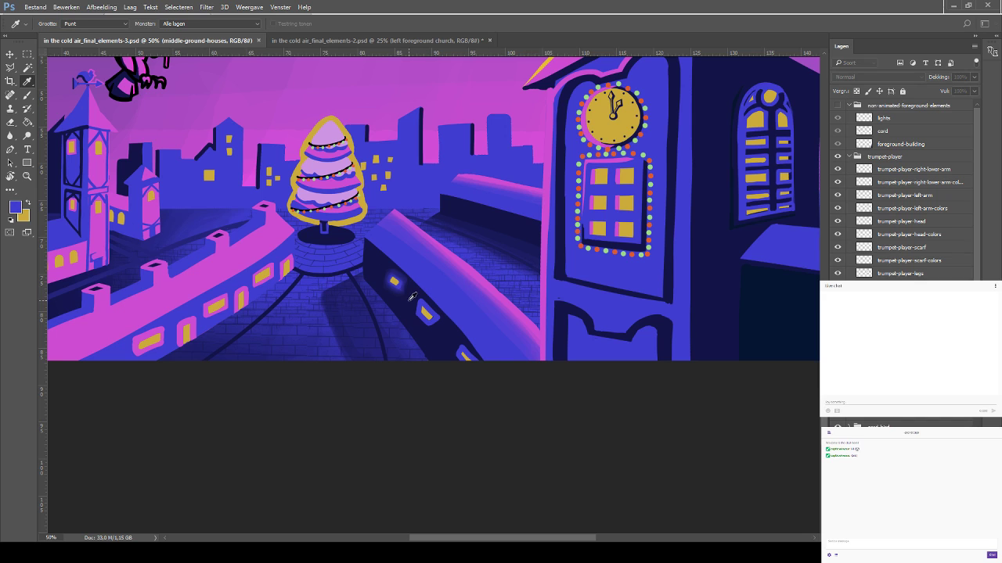
pyautogui.click(453, 360)
pyautogui.press('b')
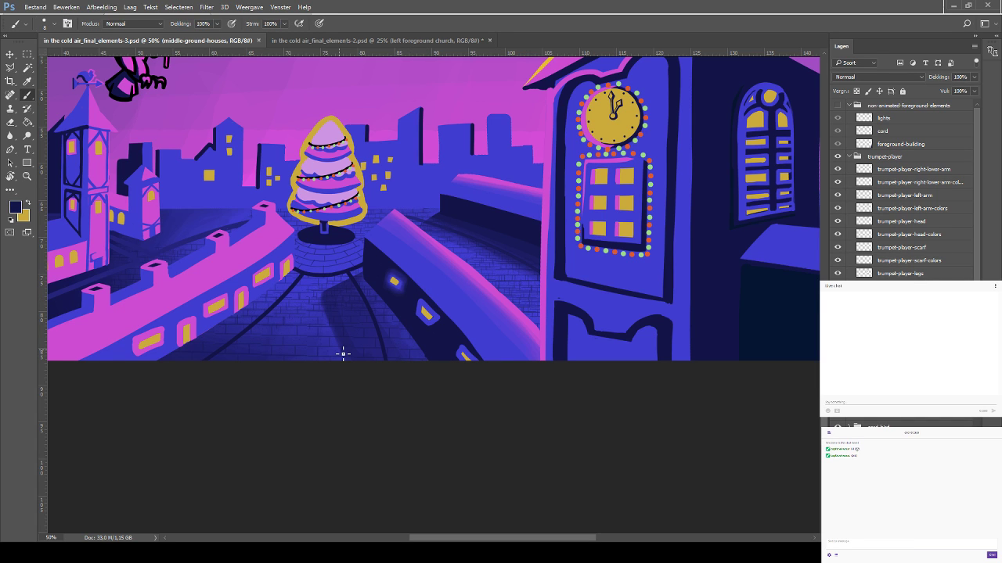
pyautogui.press(']')
pyautogui.press(']')
pyautogui.press(']')
pyautogui.hotkey('ctrl', '+')
pyautogui.hotkey('ctrl', '+')
pyautogui.hotkey('ctrl', '+')
pyautogui.moveTo(294, 207); pyautogui.dragTo(239, 116)
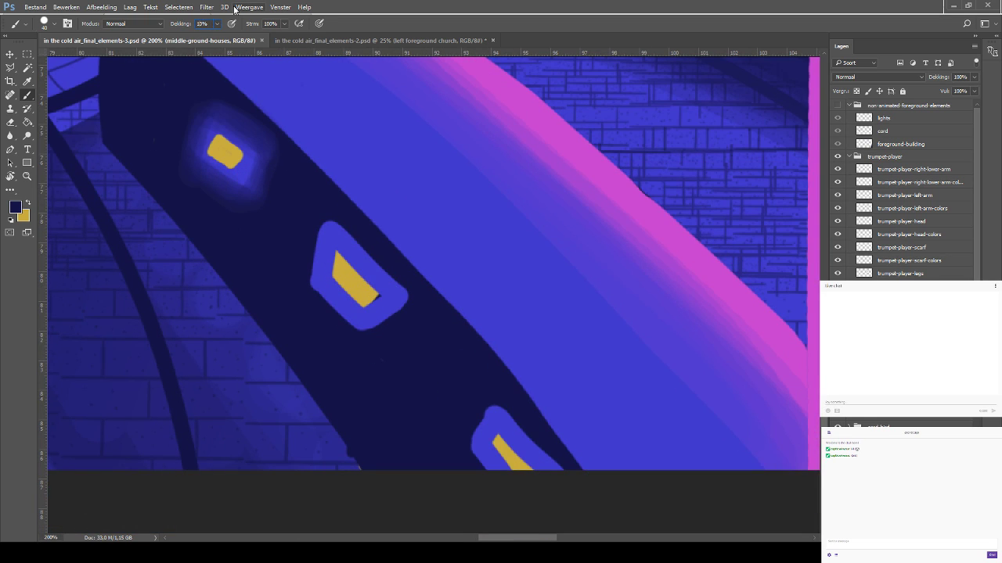
pyautogui.moveTo(290, 284); pyautogui.dragTo(300, 226)
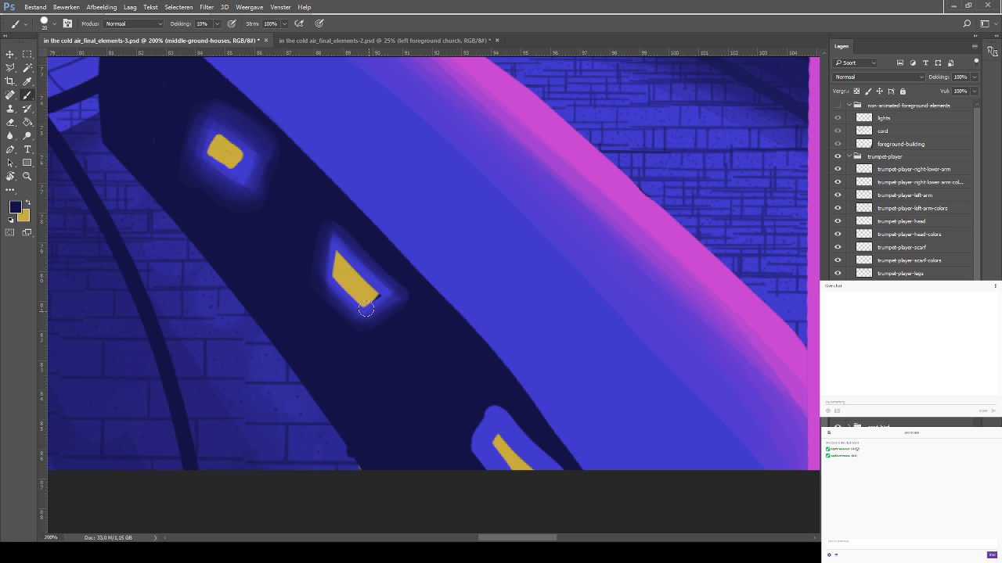
pyautogui.hotkey('ctrl', 's')
# Reshape the first window's pane in yellow with a 7 px brush at 100% opacity
pyautogui.scroll(-4, 481, 356)
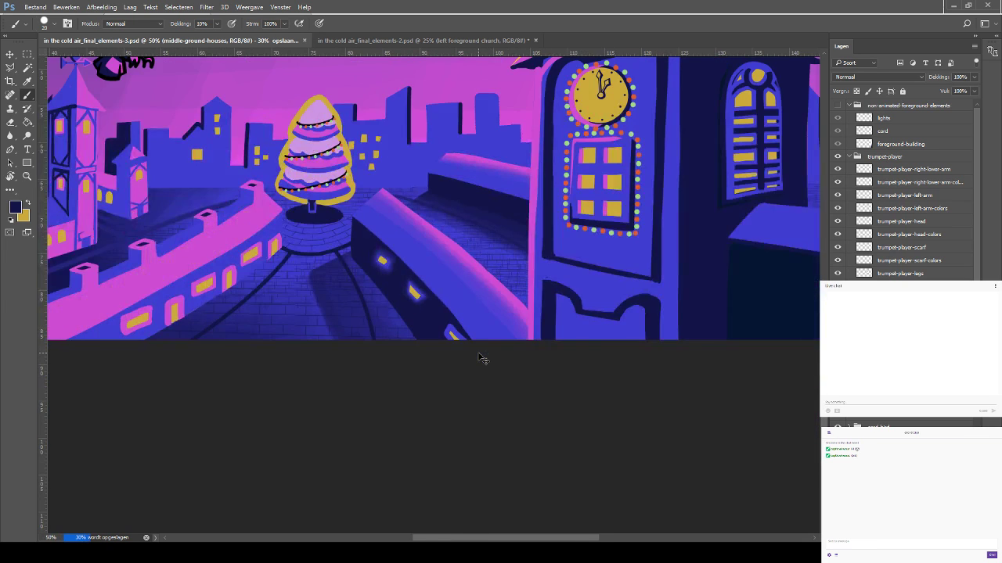
pyautogui.scroll(1, 482, 358)
pyautogui.moveTo(452, 245); pyautogui.dragTo(421, 271)
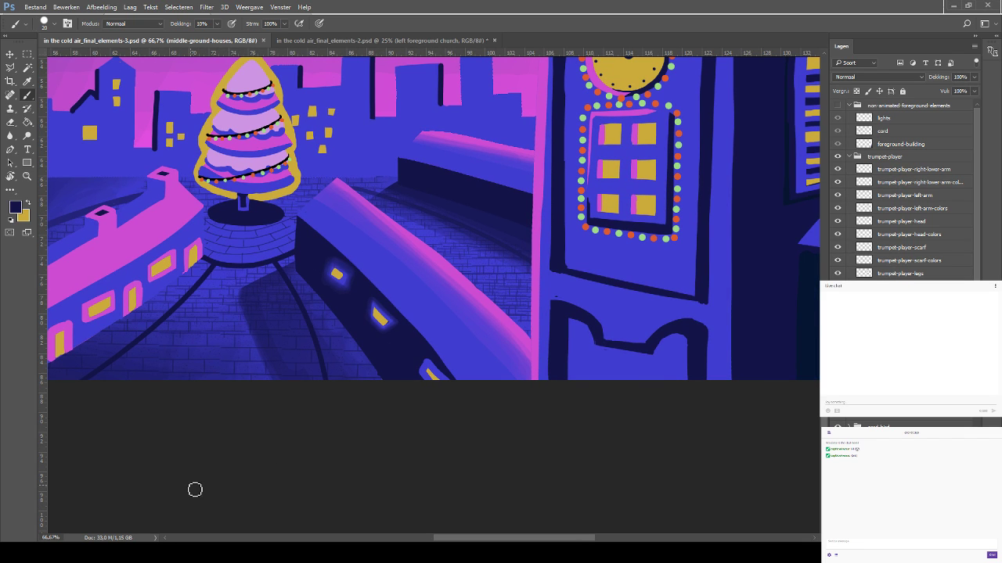
pyautogui.moveTo(313, 342); pyautogui.dragTo(252, 313)
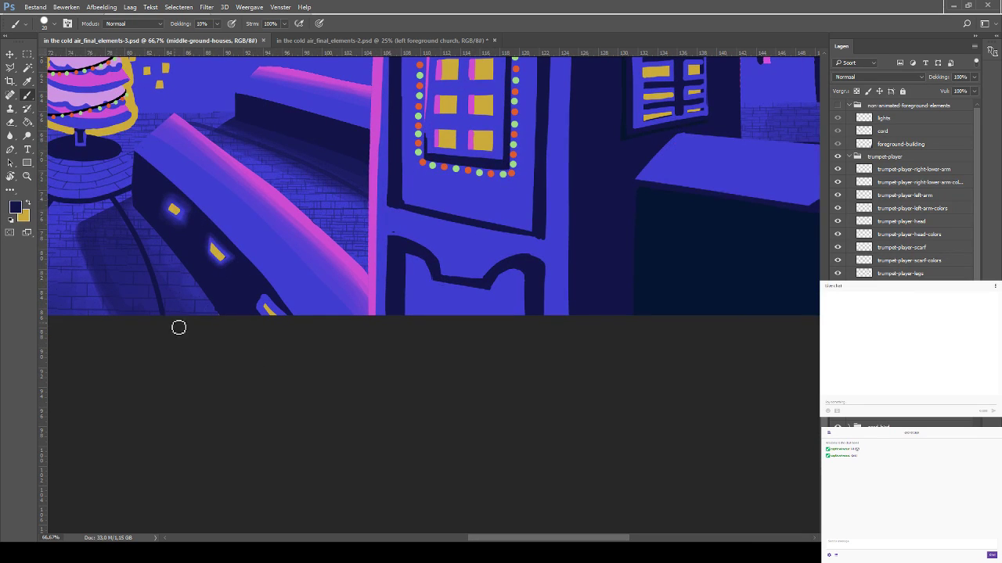
pyautogui.press('x')
pyautogui.press('[')
pyautogui.press('[')
pyautogui.hotkey('ctrl', '+')
pyautogui.hotkey('ctrl', '+')
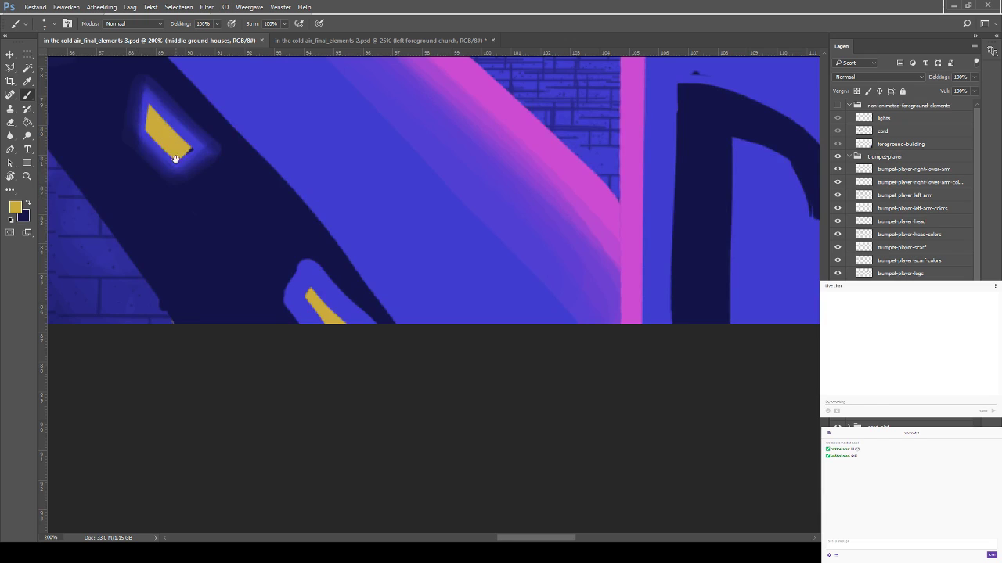
pyautogui.scroll(3, 180, 158)
pyautogui.hscroll(-5, 180, 157)
pyautogui.click(169, 103)
pyautogui.moveTo(169, 102)
pyautogui.mouseDown()
pyautogui.moveTo(197, 115)
pyautogui.moveTo(175, 102)
pyautogui.moveTo(169, 120)
pyautogui.moveTo(193, 129)
pyautogui.moveTo(165, 115)
pyautogui.moveTo(185, 126)
pyautogui.moveTo(201, 116)
pyautogui.moveTo(188, 121)
pyautogui.moveTo(198, 117)
pyautogui.moveTo(173, 99)
pyautogui.moveTo(198, 112)
pyautogui.moveTo(172, 97)
pyautogui.moveTo(200, 114)
pyautogui.moveTo(234, 100)
pyautogui.moveTo(184, 103)
pyautogui.moveTo(205, 114)
pyautogui.moveTo(178, 103)
pyautogui.moveTo(202, 110)
pyautogui.mouseUp()
pyautogui.moveTo(309, 239); pyautogui.dragTo(270, 197)
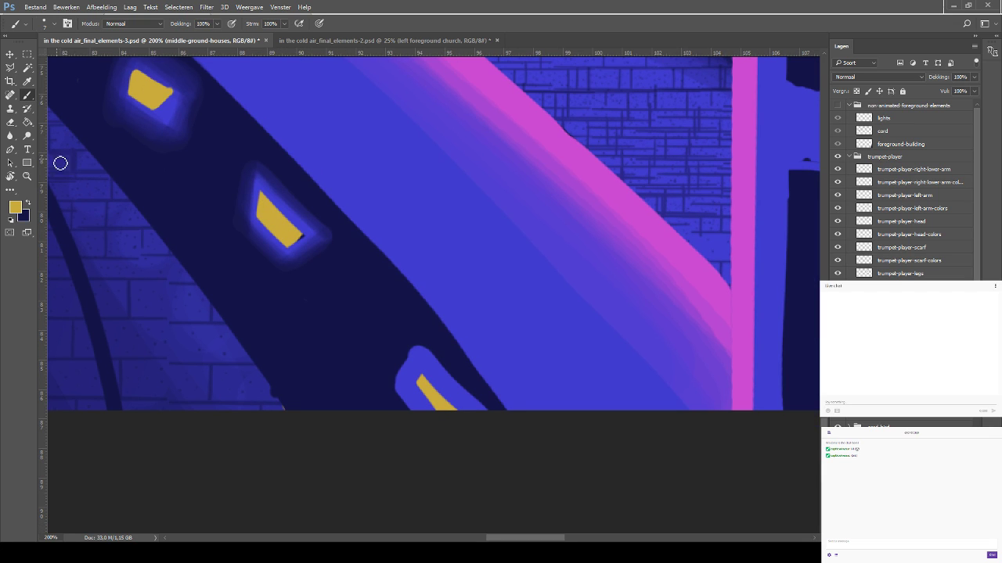
# Fade the third window's blue frame into a soft glow with a 25 px dark navy brush at 10% opacity, and save
pyautogui.press('z')
pyautogui.click(27, 96)
pyautogui.click(27, 204)
pyautogui.press(']')
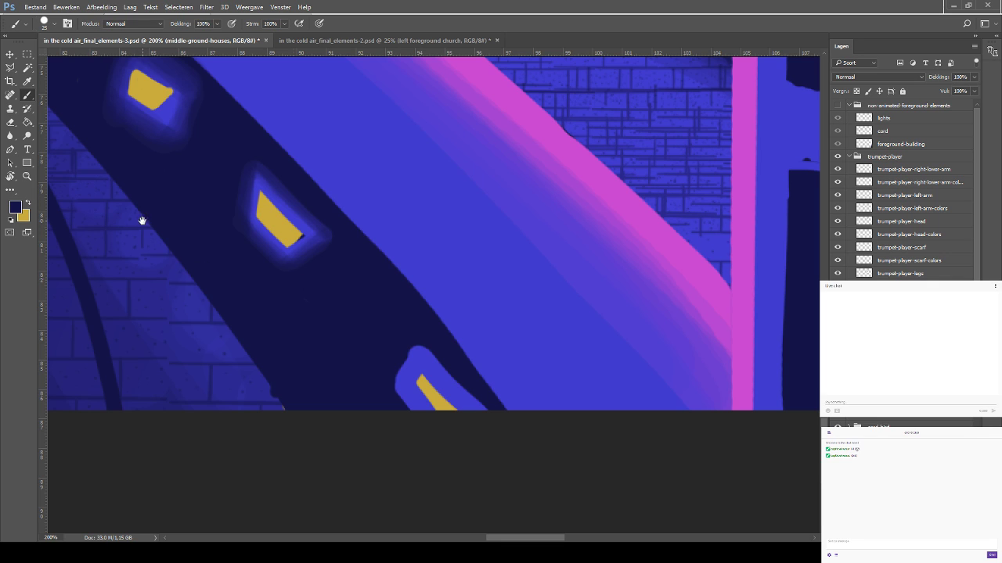
pyautogui.moveTo(142, 221); pyautogui.dragTo(59, 186)
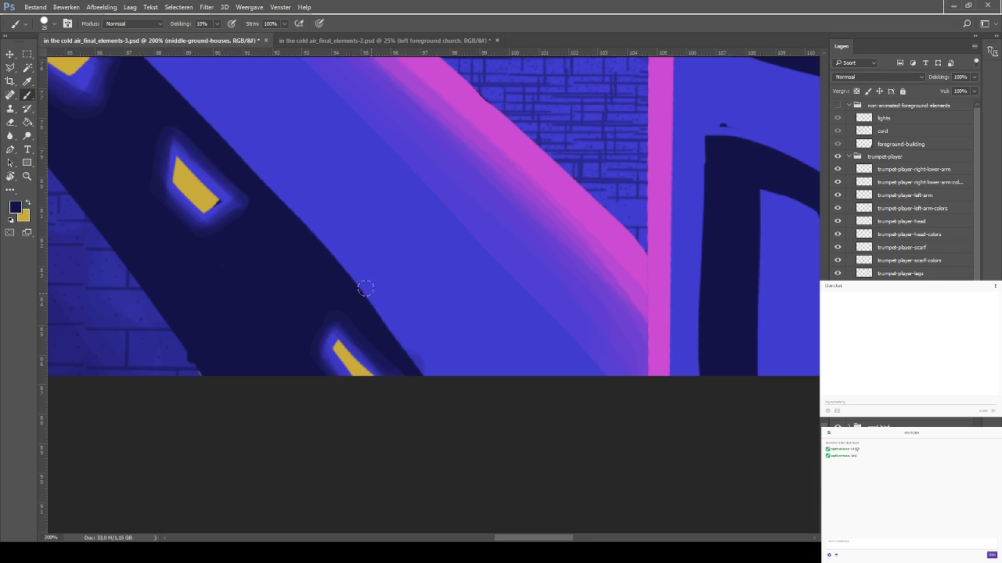
pyautogui.hotkey('ctrl', 's')
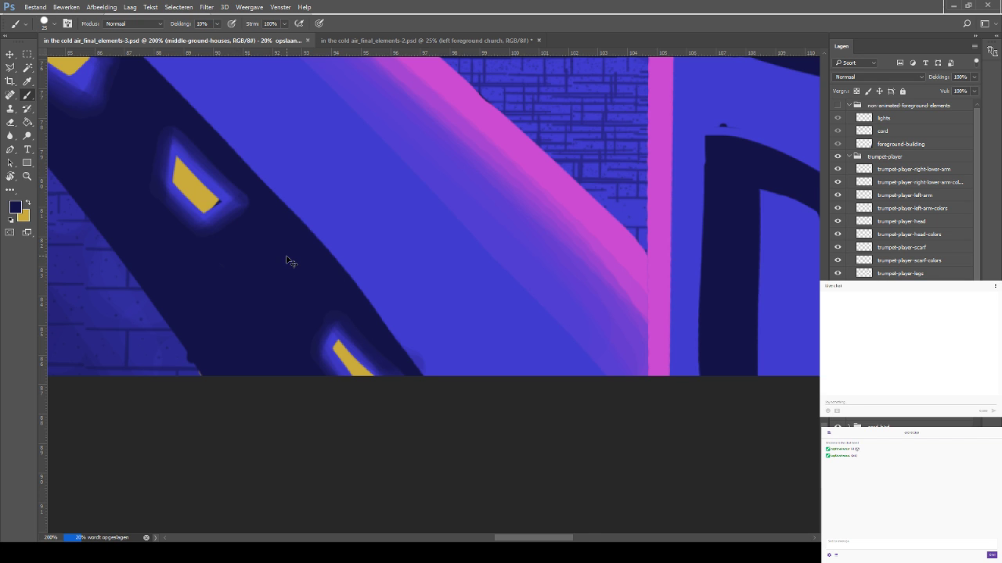
# Paint over the three glowing windows on the right row house's dark wall with dark navy at 100% brush opacity
pyautogui.hotkey('ctrl', '-')
pyautogui.hotkey('ctrl', '-')
pyautogui.hotkey('ctrl', '-')
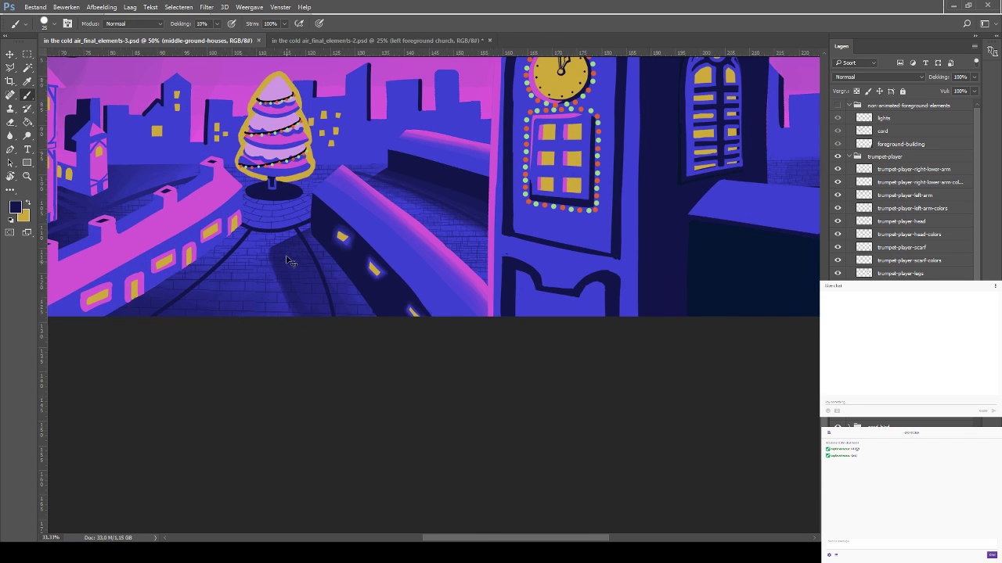
pyautogui.hotkey('ctrl', '-')
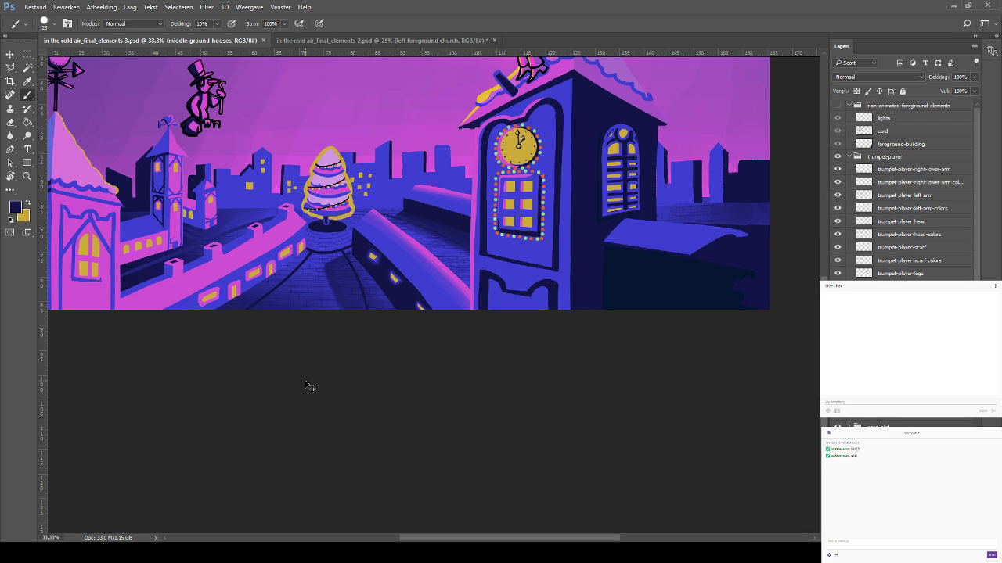
pyautogui.hotkey('ctrl', '+')
pyautogui.hotkey('ctrl', '+')
pyautogui.hotkey('ctrl', '+')
pyautogui.moveTo(277, 255); pyautogui.dragTo(181, 237)
pyautogui.moveTo(231, 259)
pyautogui.mouseDown()
pyautogui.moveTo(217, 212)
pyautogui.moveTo(206, 208)
pyautogui.mouseUp()
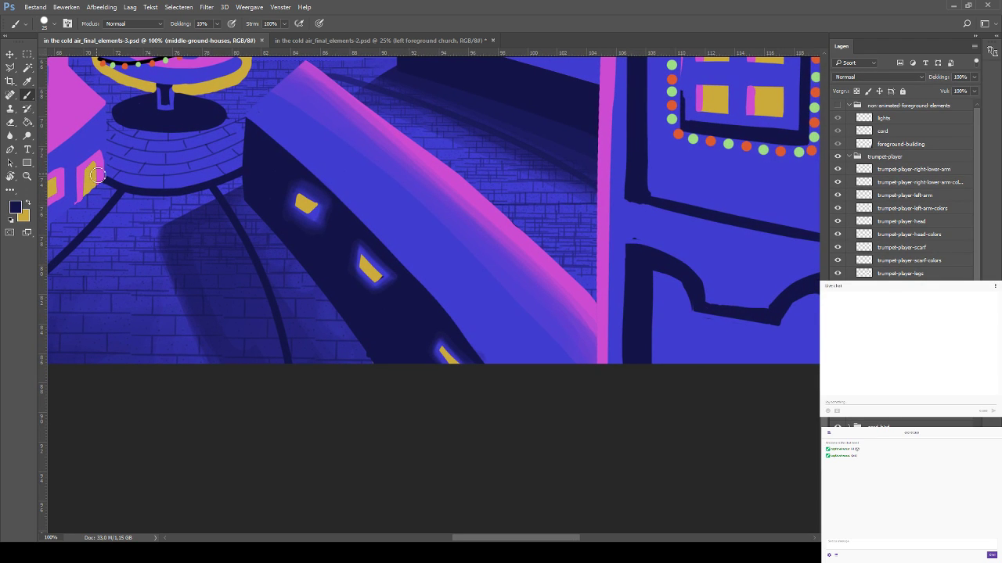
pyautogui.moveTo(186, 22); pyautogui.dragTo(218, 24)
pyautogui.moveTo(306, 230)
pyautogui.mouseDown()
pyautogui.moveTo(332, 244)
pyautogui.moveTo(346, 223)
pyautogui.moveTo(356, 231)
pyautogui.moveTo(319, 219)
pyautogui.moveTo(375, 292)
pyautogui.moveTo(439, 344)
pyautogui.moveTo(338, 242)
pyautogui.moveTo(457, 366)
pyautogui.moveTo(363, 255)
pyautogui.mouseUp()
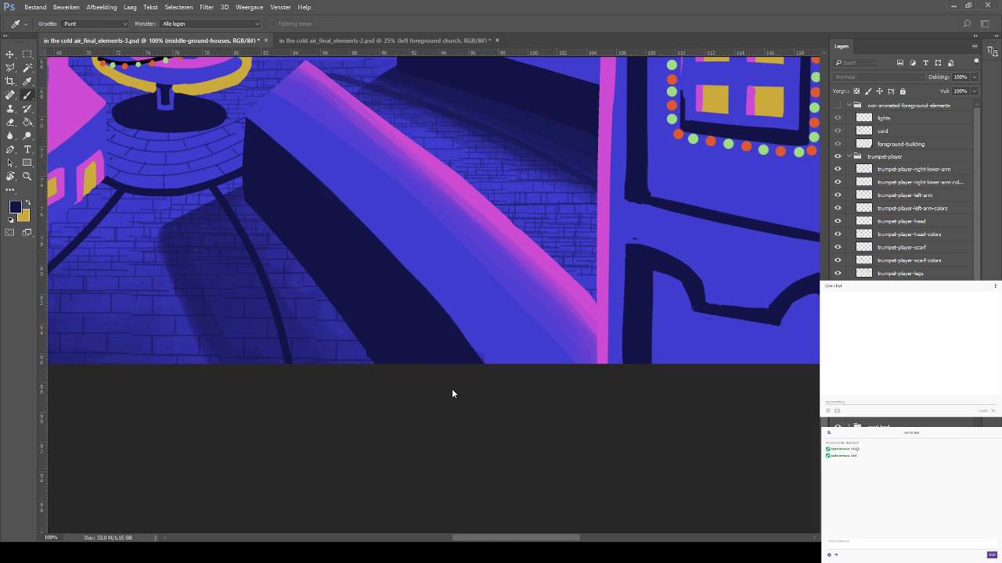
# Sample magenta as the painting colour and select the left row house's blue wall with its magenta window frames, excluding the yellow panes
pyautogui.moveTo(306, 297); pyautogui.dragTo(454, 287)
pyautogui.moveTo(164, 242); pyautogui.dragTo(268, 246)
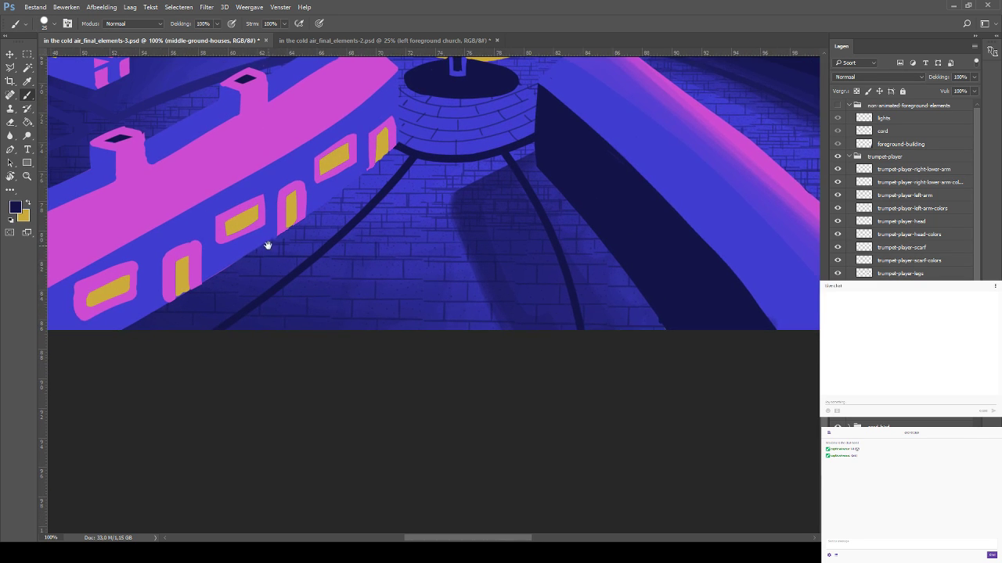
pyautogui.moveTo(102, 211); pyautogui.dragTo(177, 217)
pyautogui.press('i')
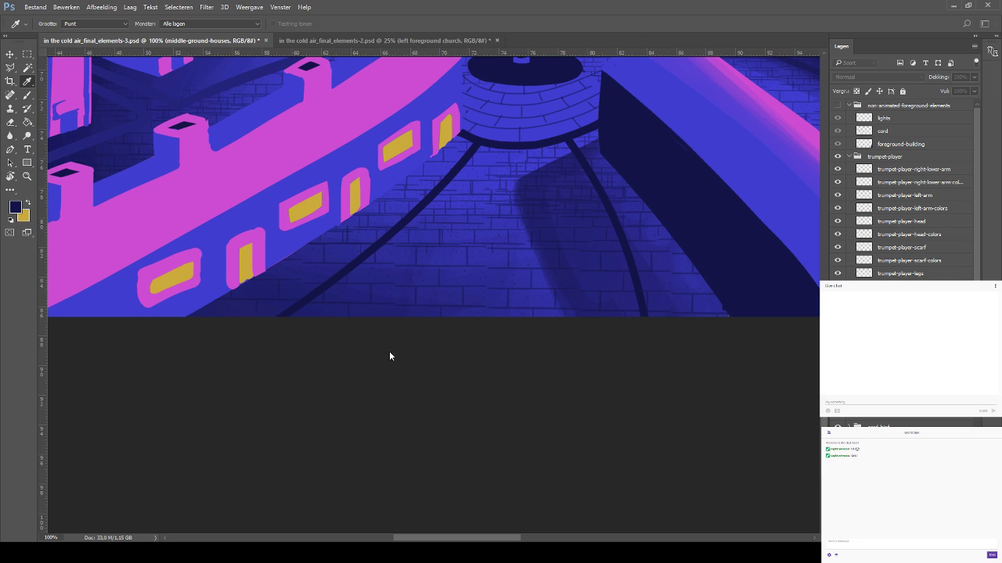
pyautogui.click(87, 140)
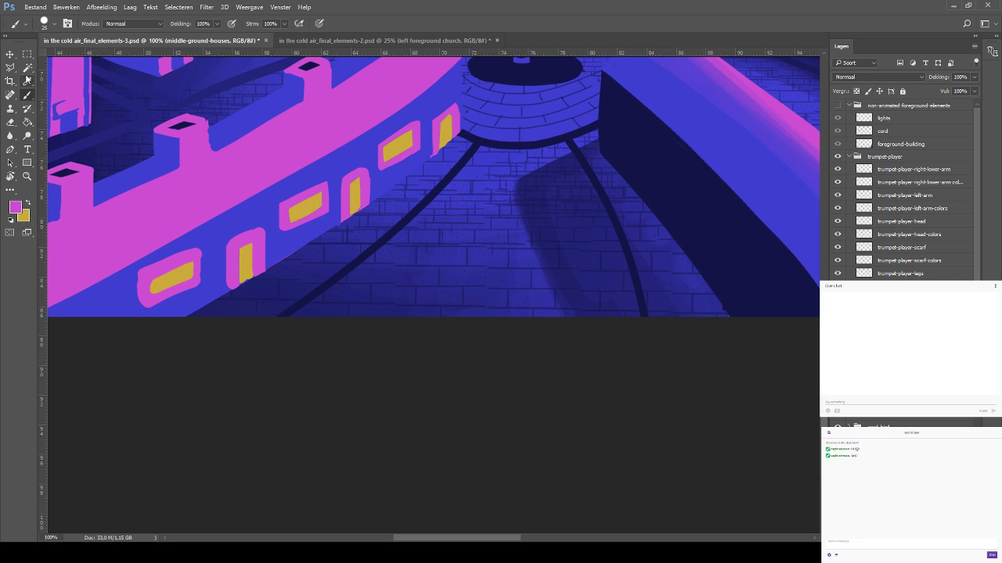
pyautogui.press('w')
pyautogui.click(235, 270)
pyautogui.keyDown('shift'); pyautogui.click(190, 256); pyautogui.keyUp('shift')
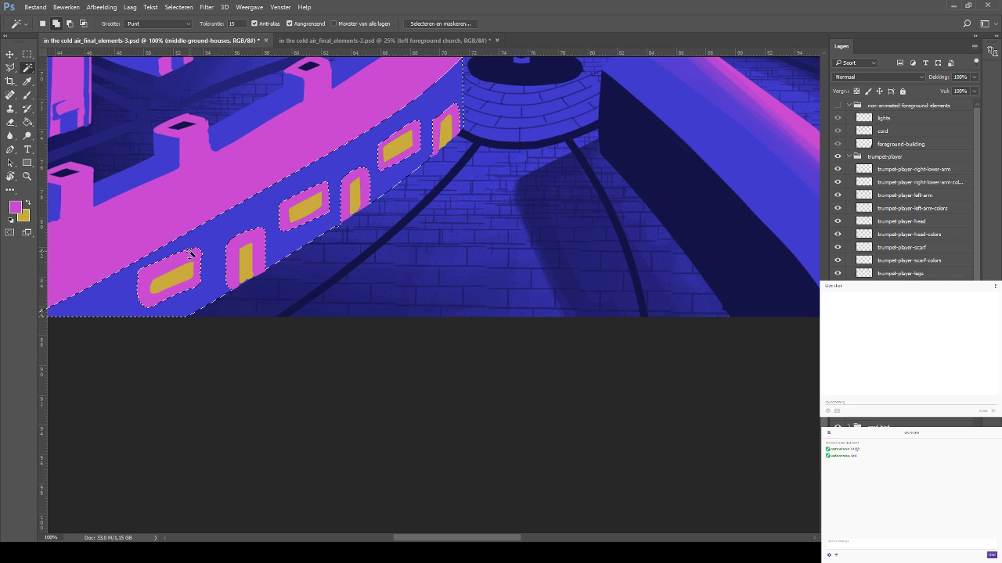
pyautogui.keyDown('shift'); pyautogui.click(194, 253); pyautogui.keyUp('shift')
pyautogui.keyDown('shift'); pyautogui.click(238, 242); pyautogui.keyUp('shift')
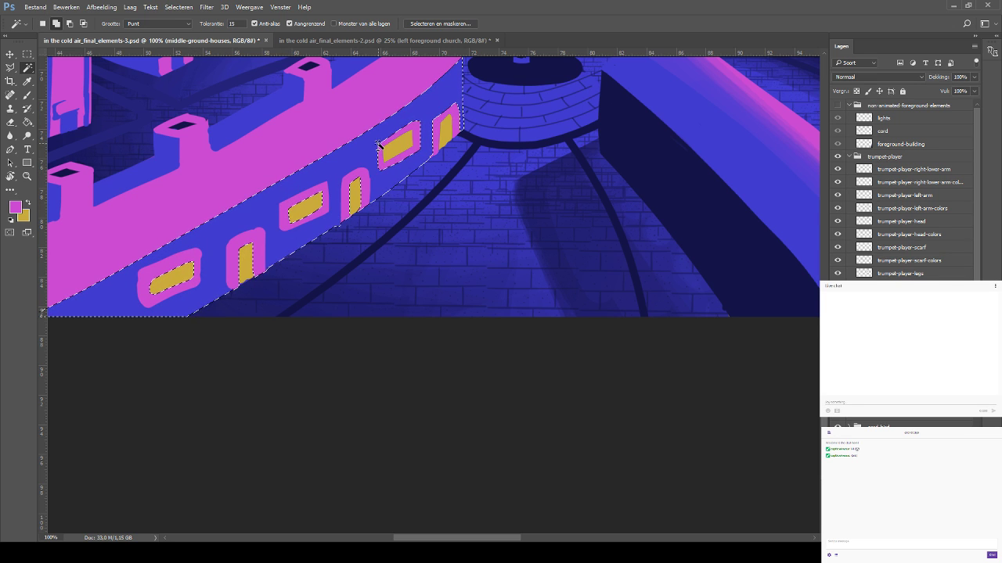
pyautogui.keyDown('shift'); pyautogui.click(417, 129); pyautogui.keyUp('shift')
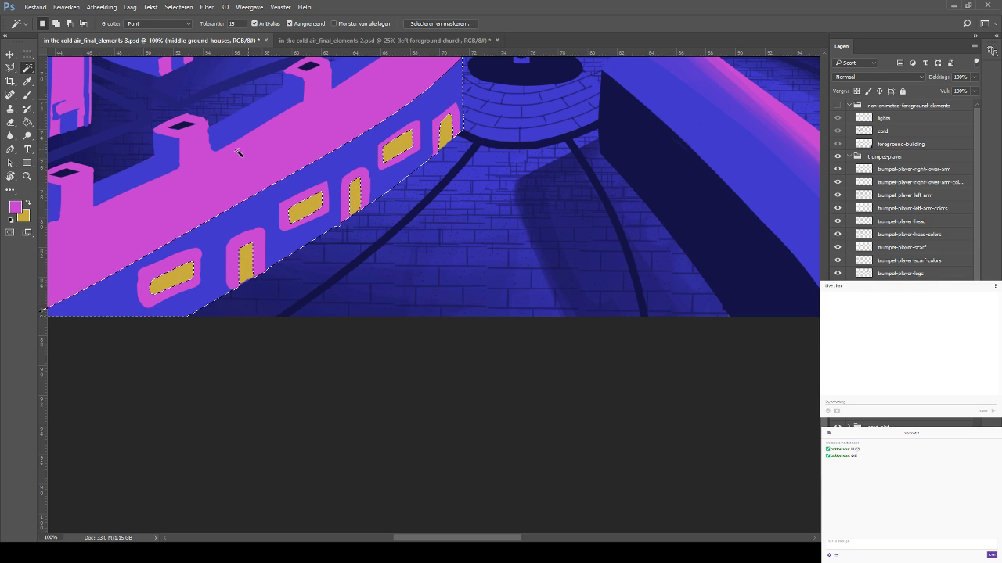
# Paint soft magenta glows around the left row house's windows with a 45 px brush at 10% opacity, deselect, and save the document
pyautogui.press('j')
pyautogui.click(28, 95)
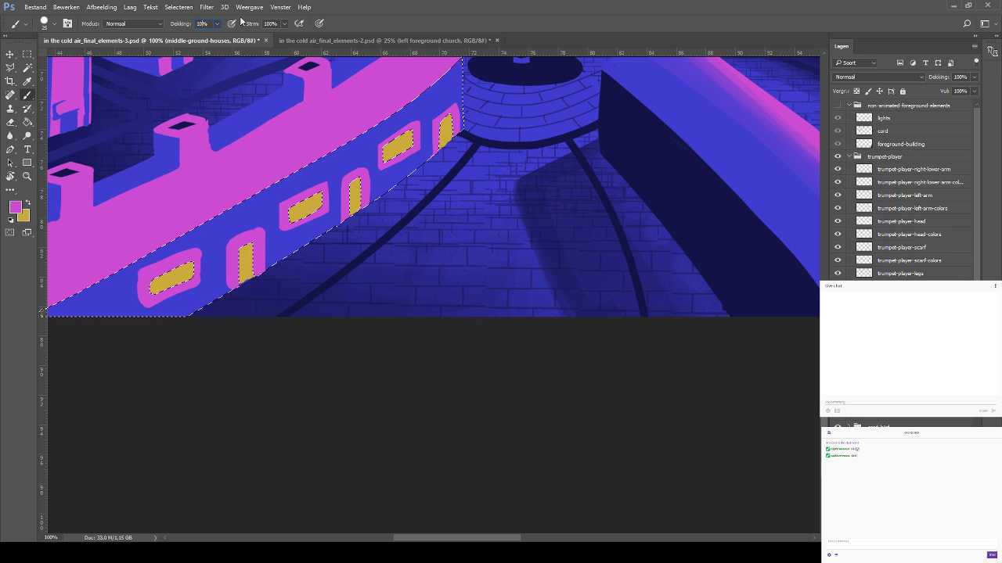
pyautogui.hotkey('ctrl', 'd')
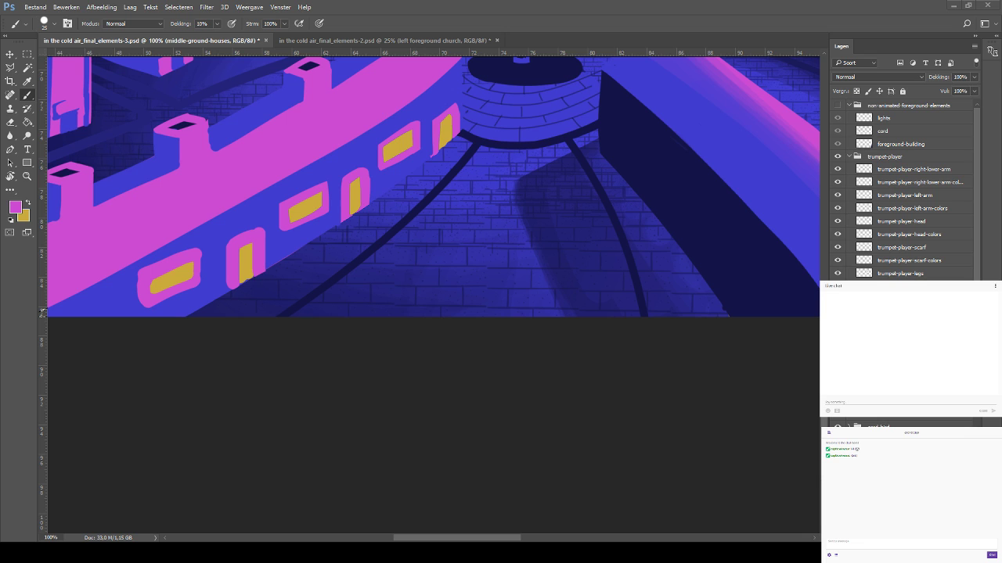
pyautogui.hotkey('ctrl', 'shift', 'd')
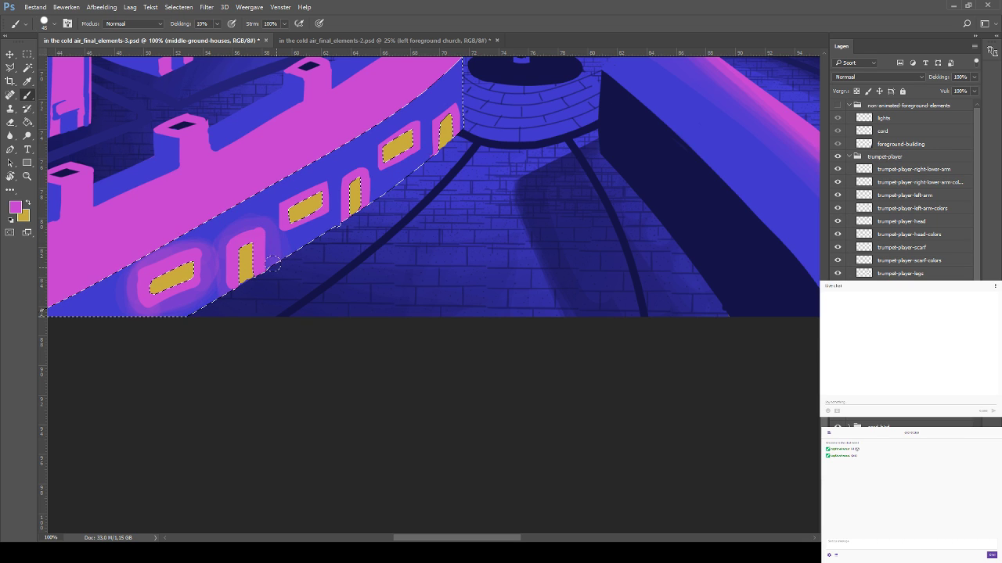
pyautogui.moveTo(265, 216); pyautogui.dragTo(274, 267)
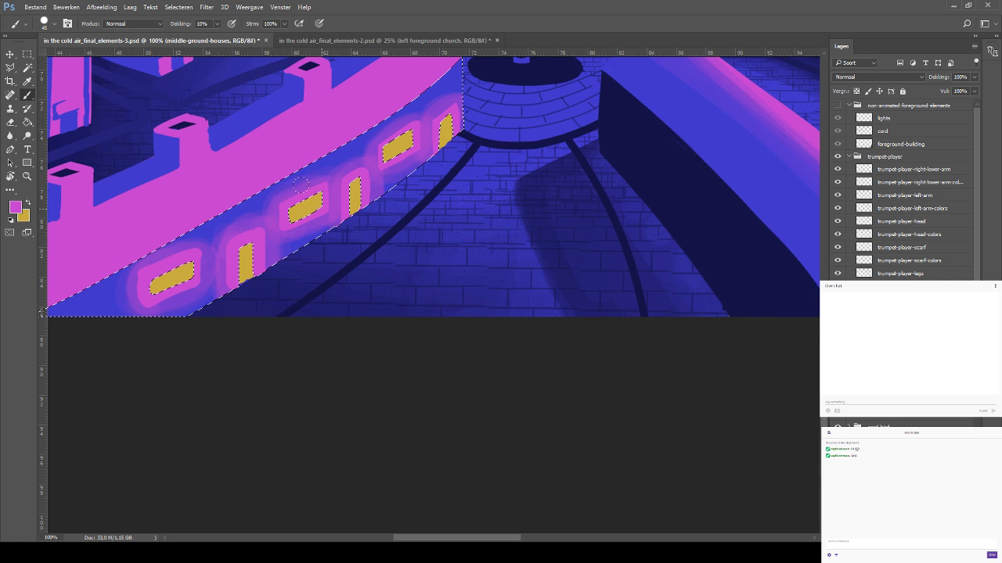
pyautogui.hotkey('ctrl', 'd')
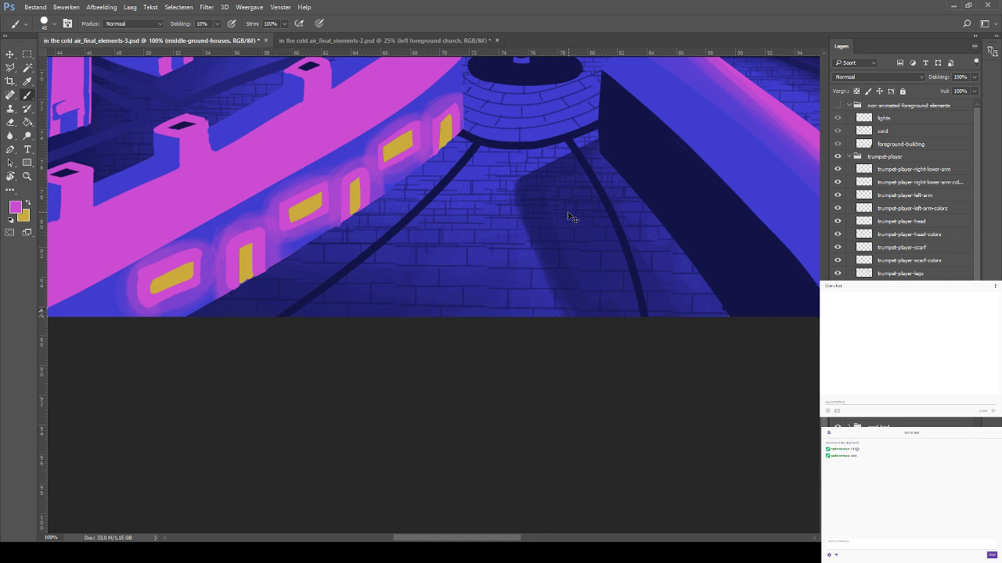
pyautogui.scroll(-4, 571, 219)
pyautogui.hotkey('ctrl', 's')
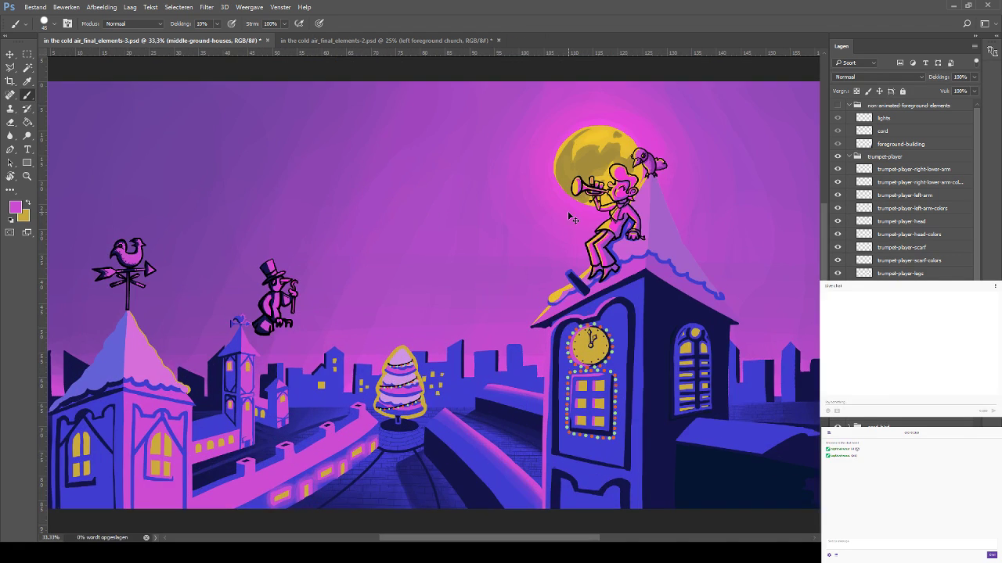
# Select the left row house's magenta roof with the Magic Wand and sample blue as the brush colour
pyautogui.scroll(-2, 352, 324)
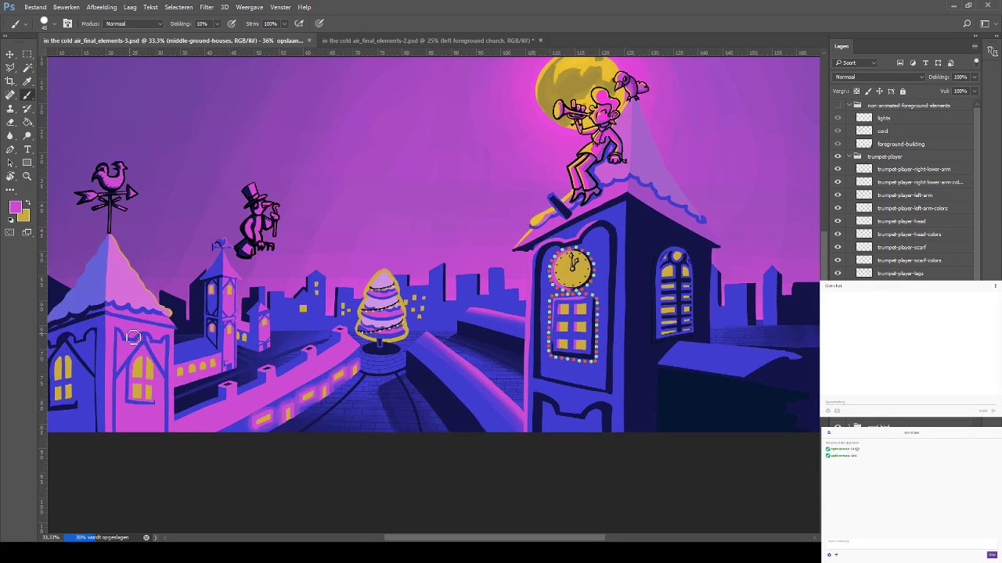
pyautogui.scroll(-2, 153, 313)
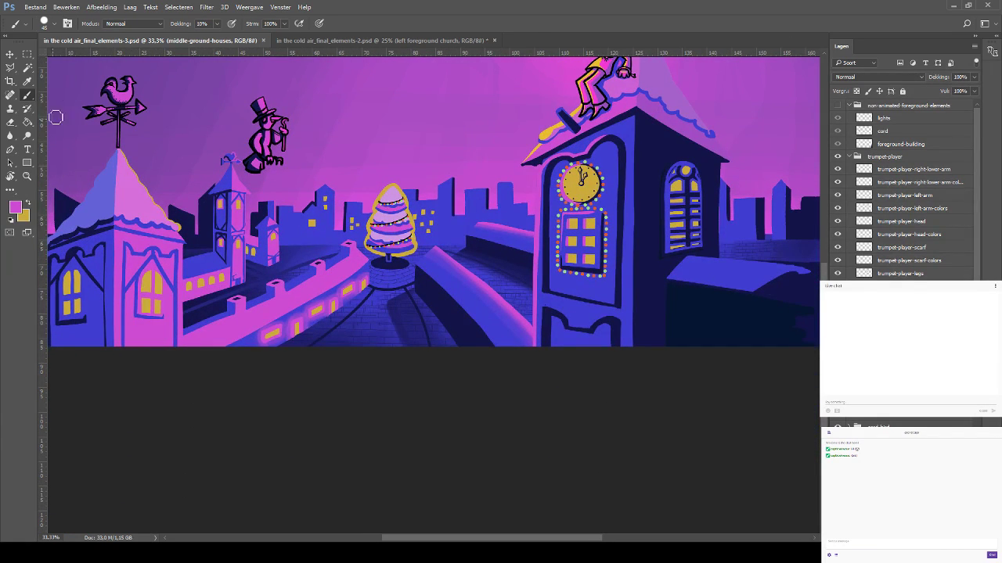
pyautogui.click(28, 67)
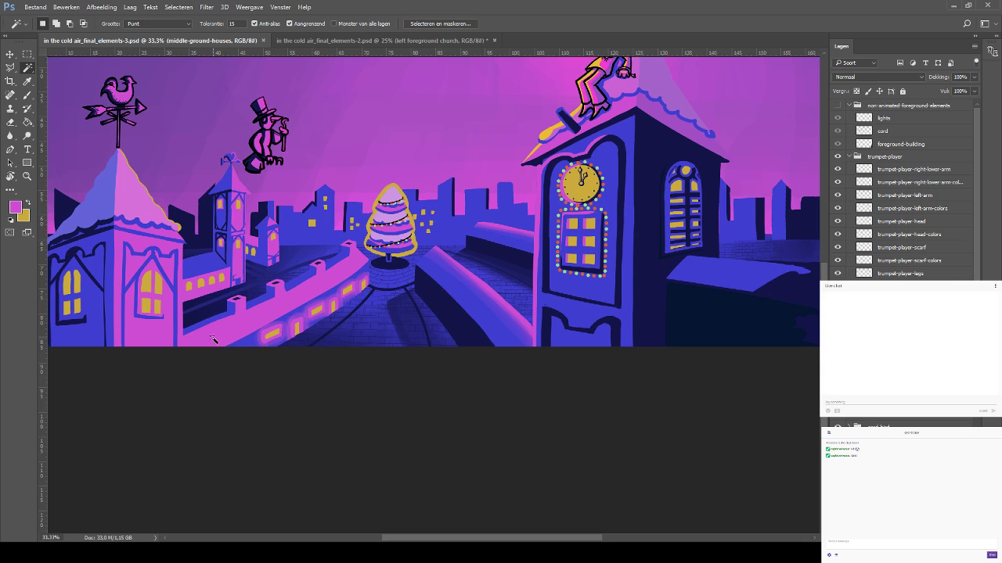
pyautogui.press('shift')
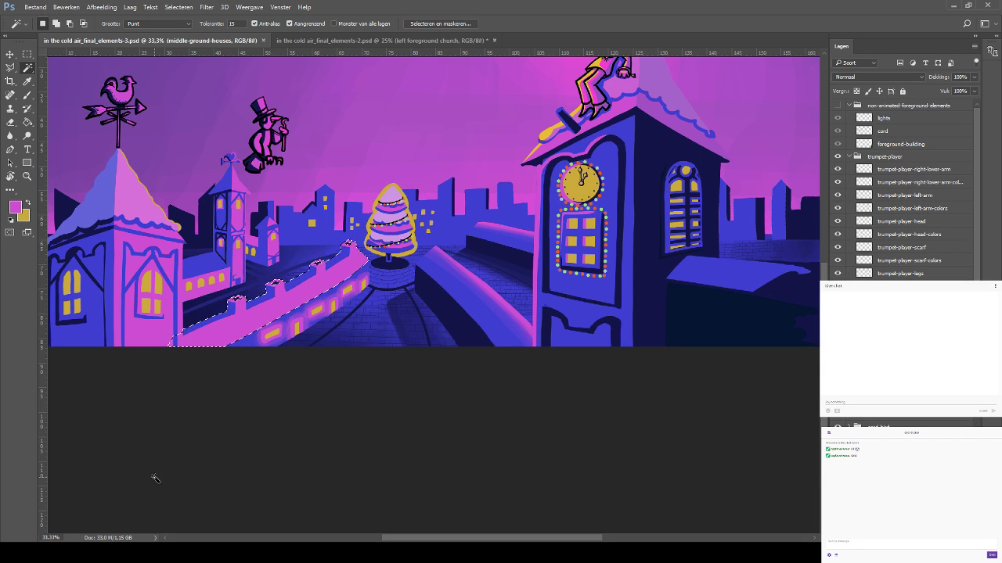
pyautogui.hotkey('ctrl', 'd')
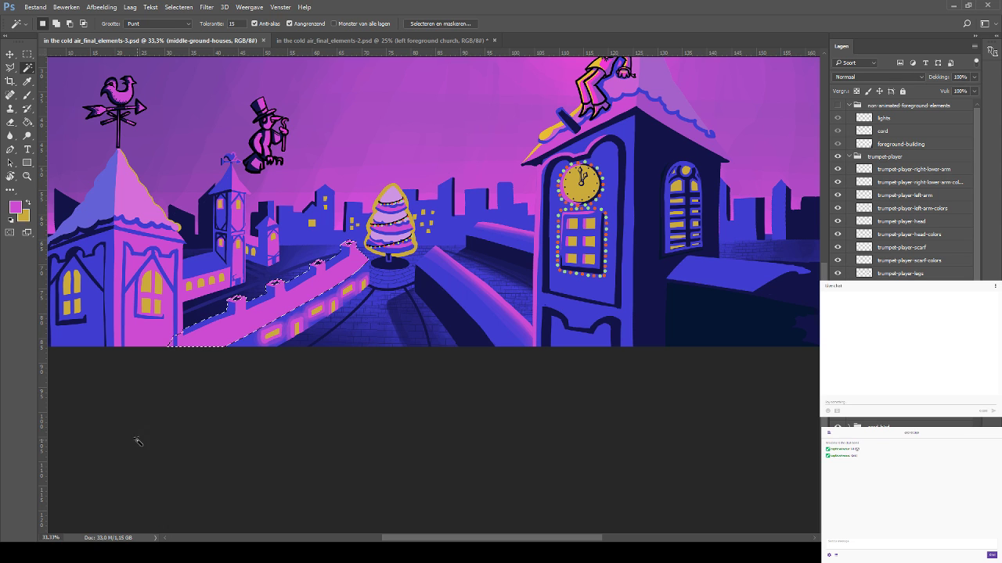
pyautogui.click(28, 94)
pyautogui.click(28, 82)
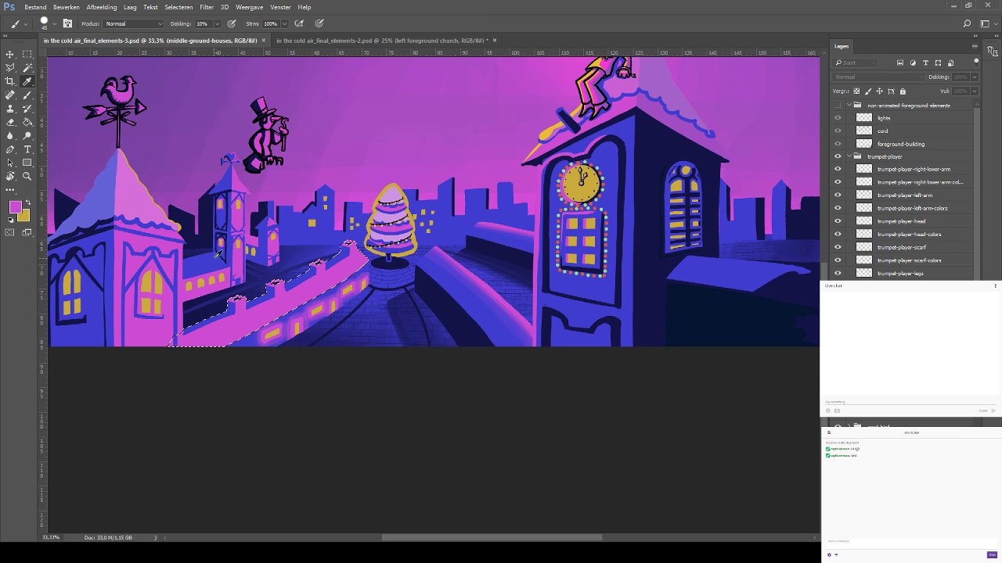
pyautogui.press('b')
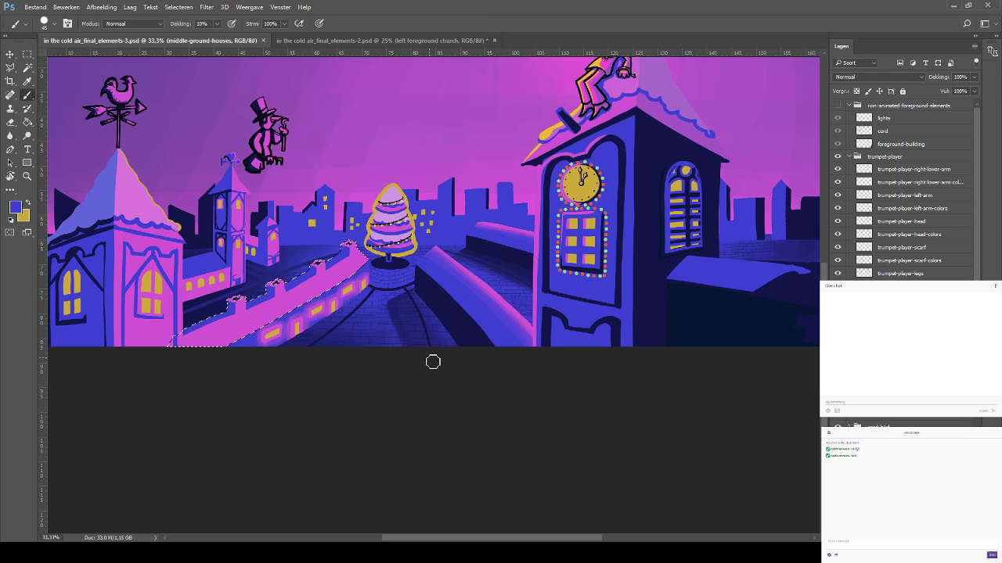
# Enlarge the brush and try shading the selected magenta roof with blue at 10% opacity
pyautogui.press(']')
pyautogui.press(']')
pyautogui.press(']')
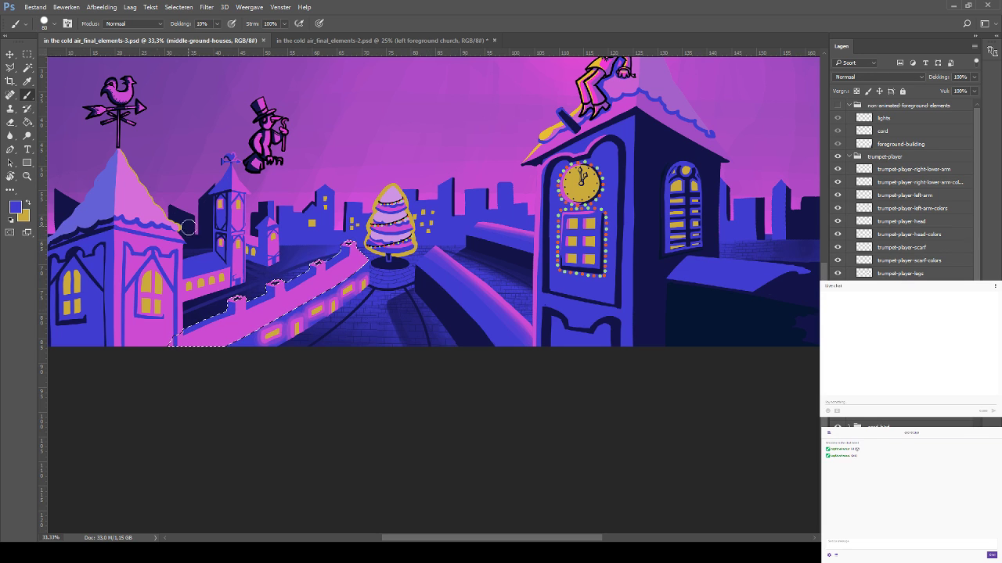
pyautogui.moveTo(184, 345); pyautogui.dragTo(203, 344)
pyautogui.moveTo(293, 296)
pyautogui.mouseDown()
pyautogui.moveTo(357, 255)
pyautogui.moveTo(175, 338)
pyautogui.moveTo(357, 258)
pyautogui.mouseUp()
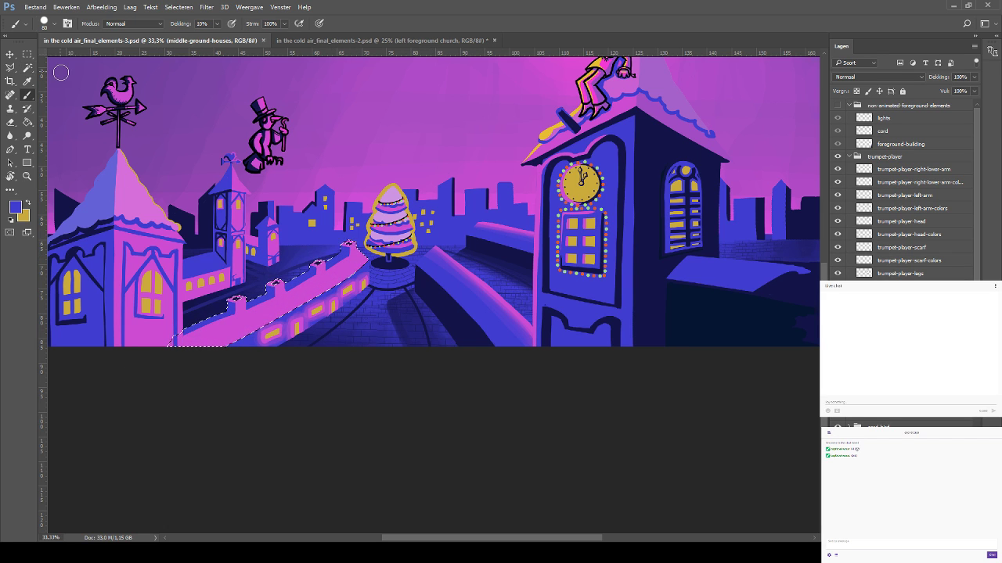
# Subtract the chimney nearest the left foreground church from the roof selection with the Polygonal Lasso
pyautogui.scroll(3, 332, 312)
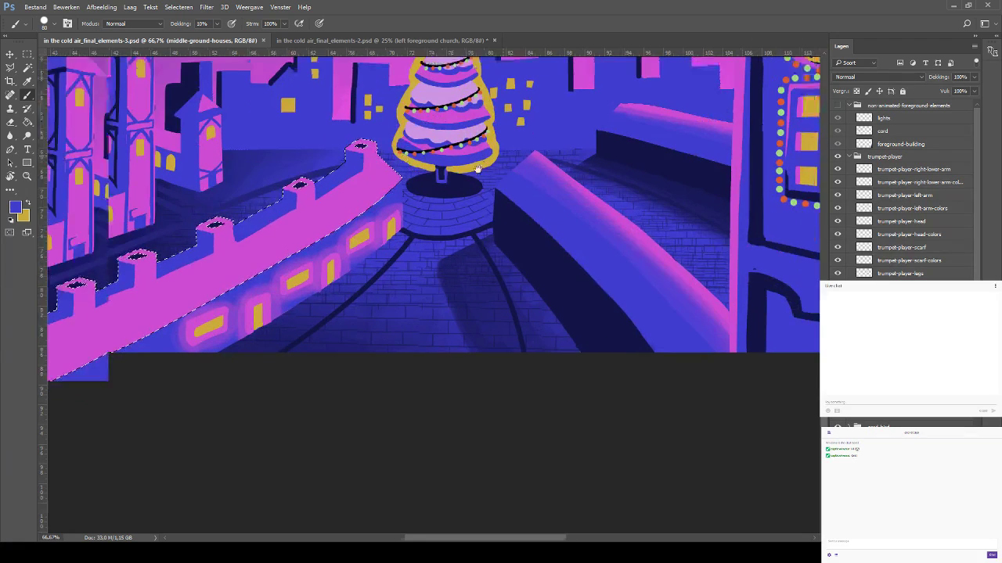
pyautogui.moveTo(477, 168); pyautogui.dragTo(494, 159)
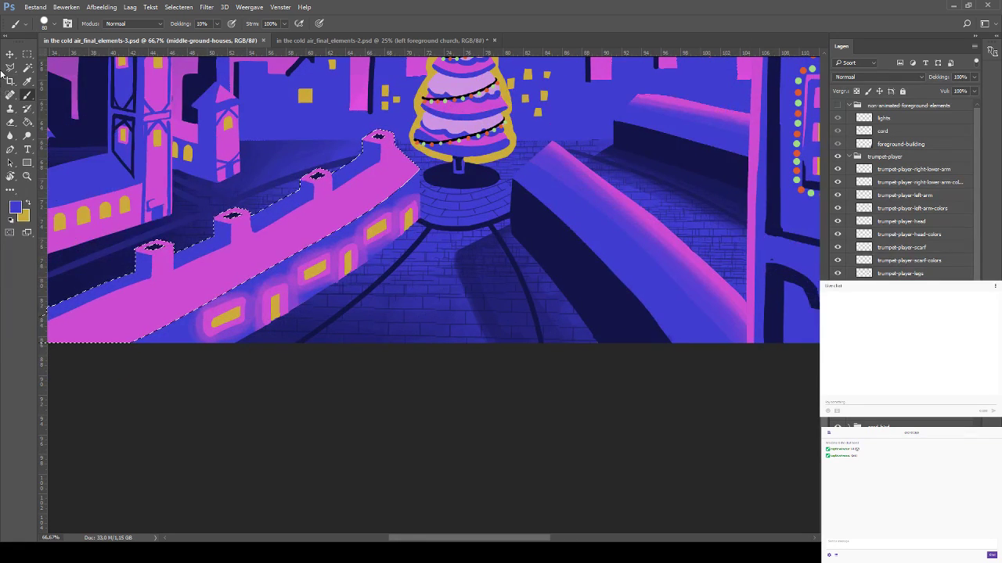
pyautogui.click(10, 69)
pyautogui.moveTo(216, 282); pyautogui.dragTo(293, 269)
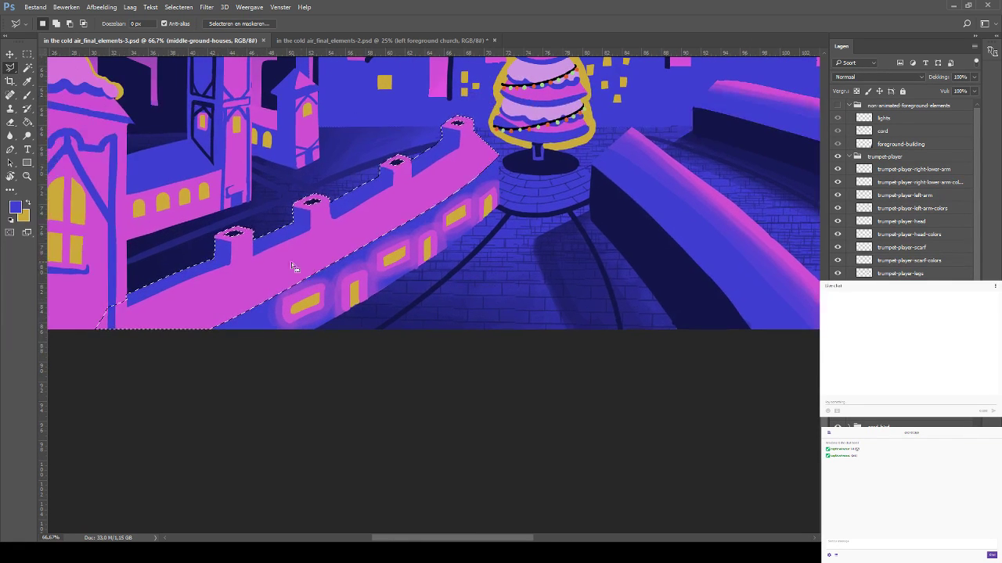
pyautogui.click(217, 262)
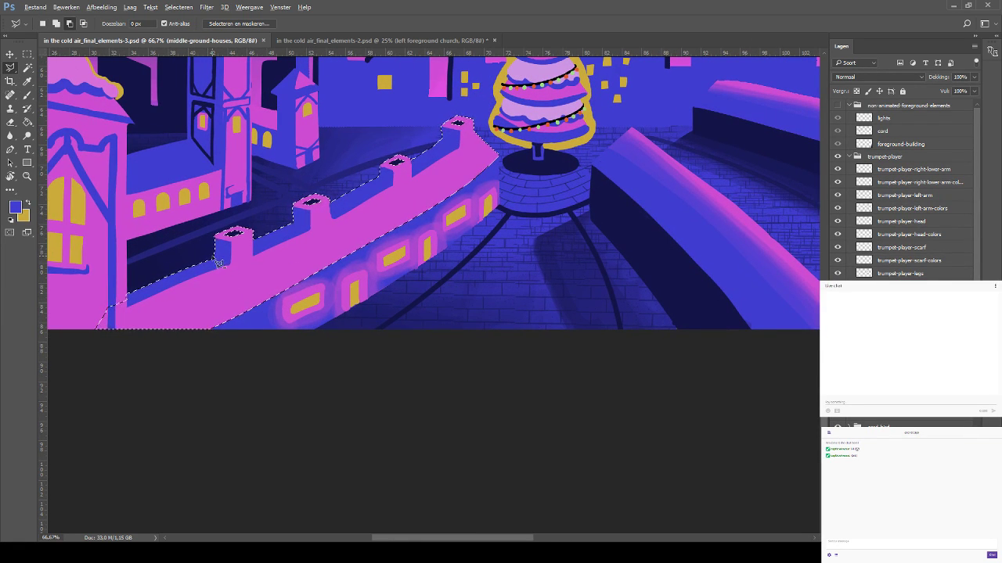
pyautogui.click(254, 258)
pyautogui.click(220, 223)
pyautogui.click(197, 238)
pyautogui.click(216, 261)
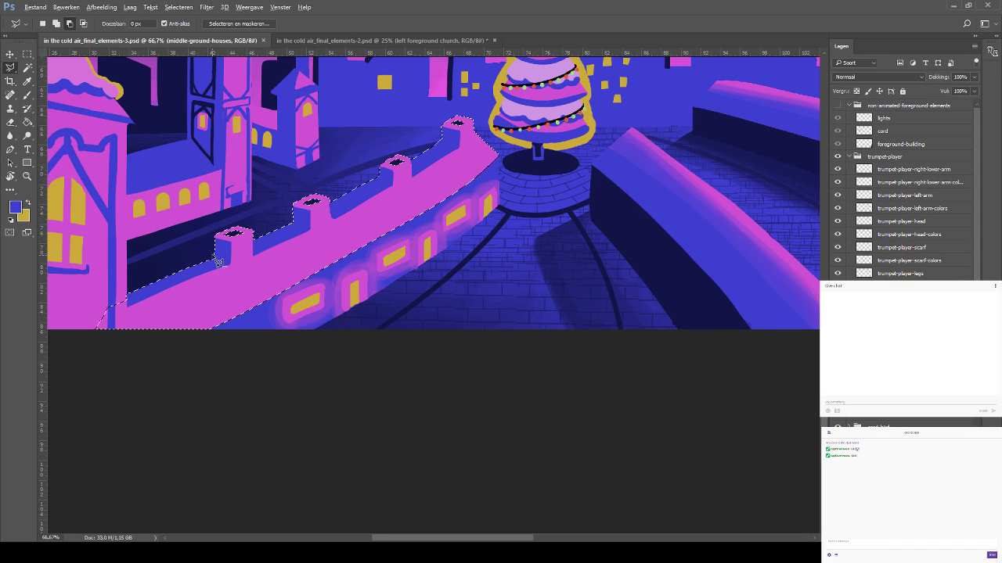
# Subtract the second chimney from the roof selection by outlining it with the Polygonal Lasso
pyautogui.click(291, 202)
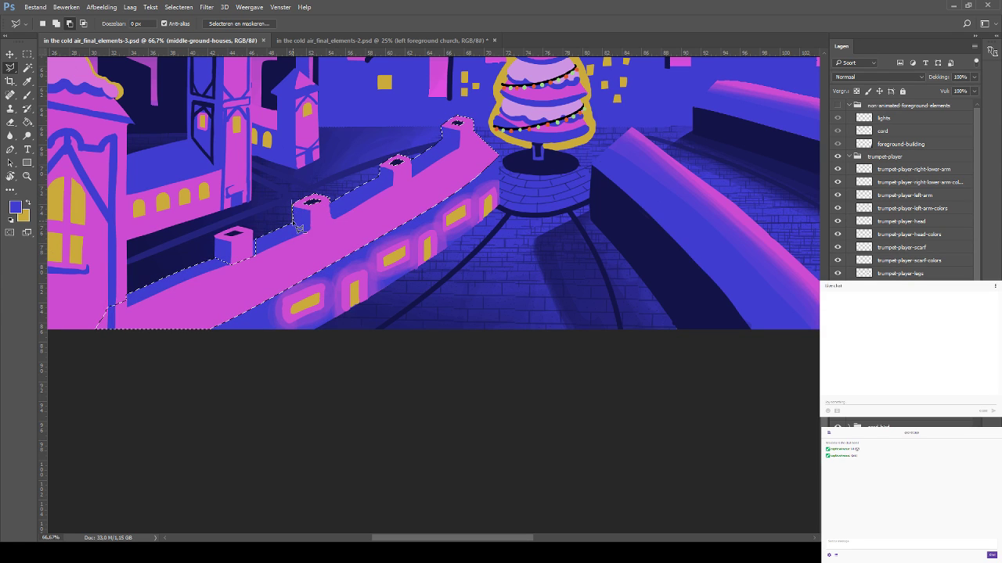
pyautogui.click(293, 223)
pyautogui.click(331, 219)
pyautogui.click(329, 189)
pyautogui.click(306, 188)
pyautogui.click(291, 201)
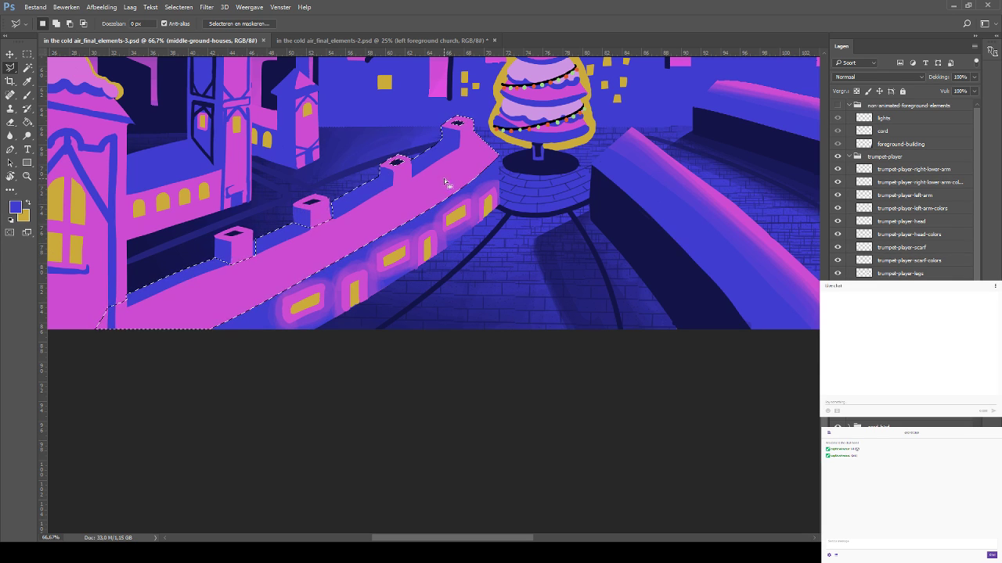
# Subtract the two remaining chimneys closest to the Christmas tree from the roof selection with the Polygonal Lasso
pyautogui.click(379, 162)
pyautogui.click(379, 177)
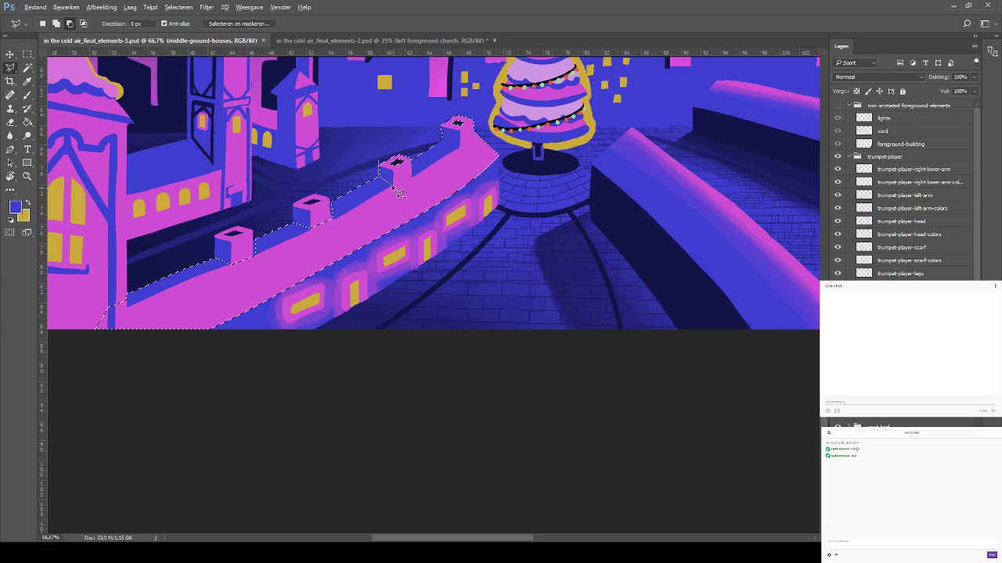
pyautogui.click(393, 185)
pyautogui.click(412, 179)
pyautogui.click(410, 150)
pyautogui.click(398, 137)
pyautogui.click(378, 163)
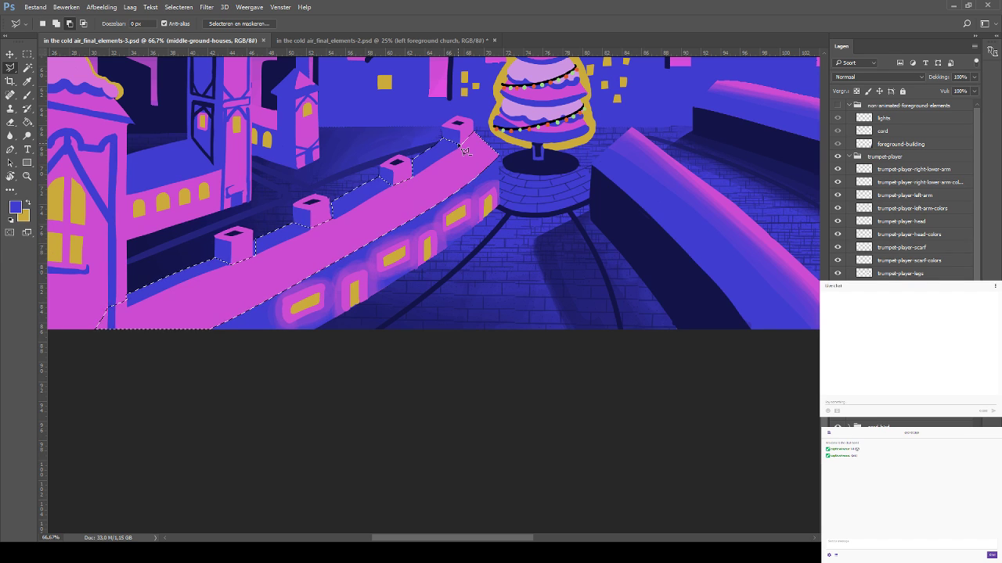
# Shade the selected magenta roof softly with blue at 10% brush opacity, clear the selection and save the file
pyautogui.click(27, 95)
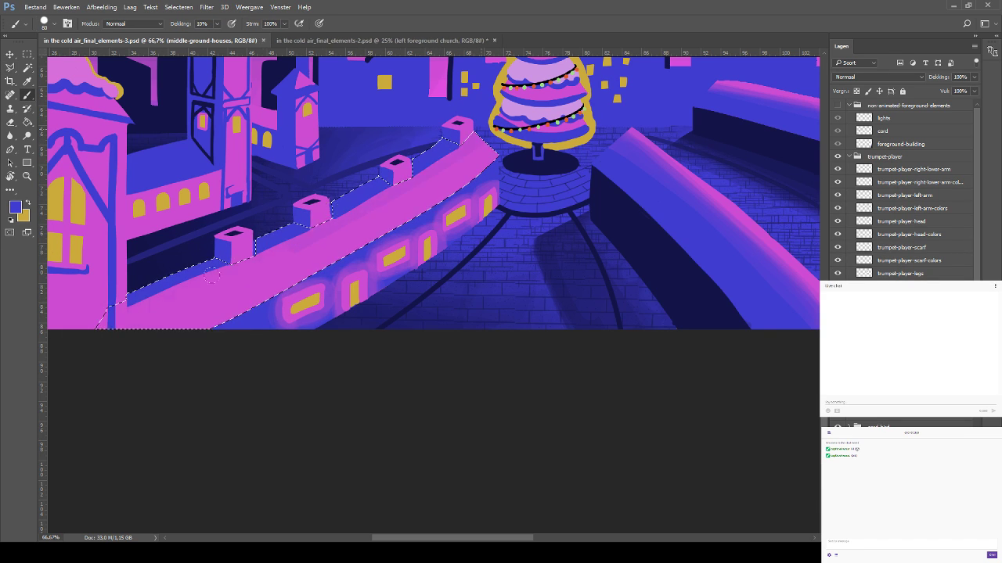
pyautogui.moveTo(133, 302)
pyautogui.mouseDown()
pyautogui.moveTo(335, 223)
pyautogui.moveTo(482, 122)
pyautogui.mouseUp()
pyautogui.moveTo(11, 363); pyautogui.dragTo(457, 135)
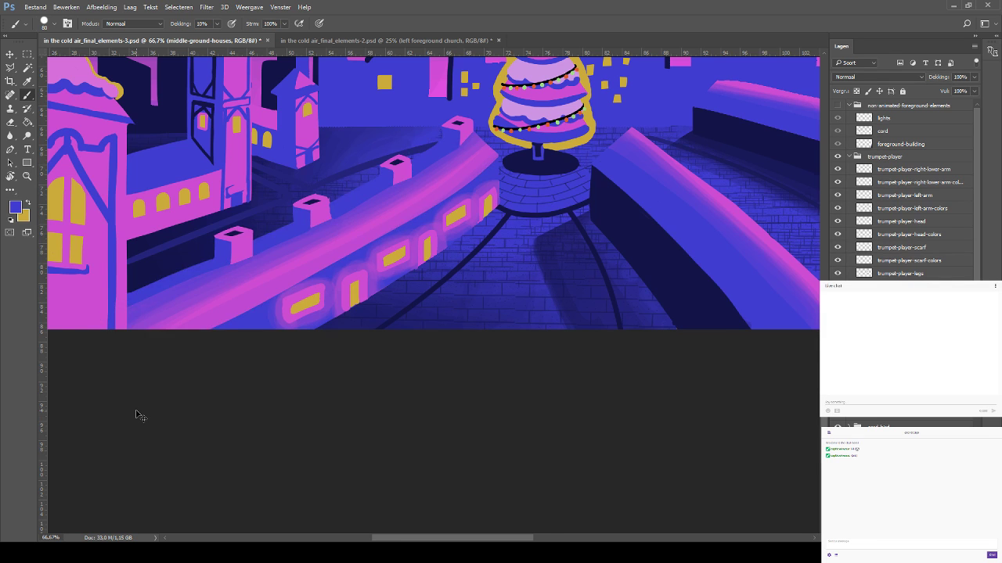
pyautogui.scroll(3, 136, 415)
pyautogui.hotkey('ctrl', '-')
pyautogui.hotkey('ctrl', '-')
pyautogui.hotkey('ctrl', '-')
pyautogui.hotkey('ctrl', '+')
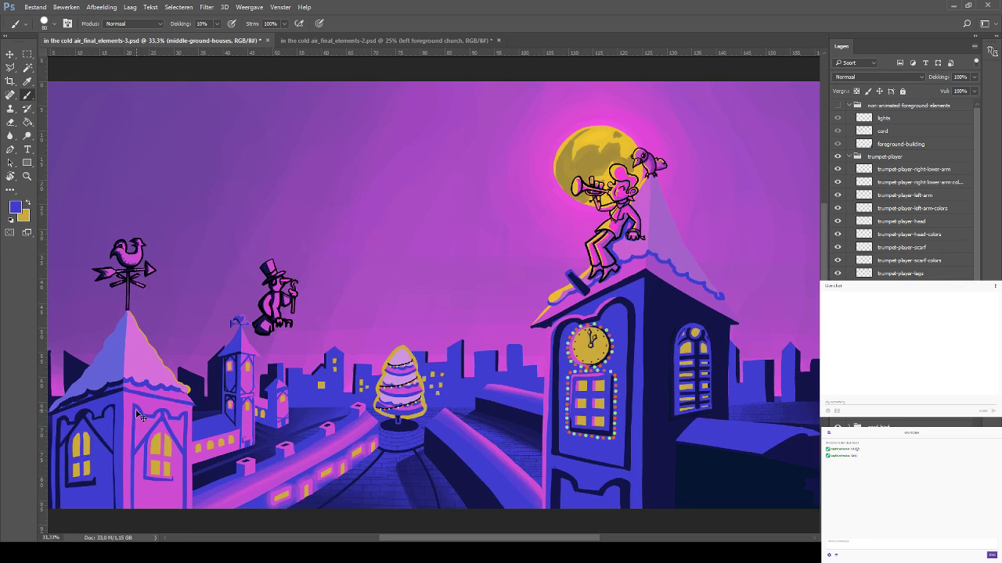
pyautogui.hotkey('ctrl', 's')
# Select the magenta roof with its chimney fronts using the Magic Wand and shade it with blue at 10% opacity
pyautogui.moveTo(415, 313); pyautogui.dragTo(571, 200)
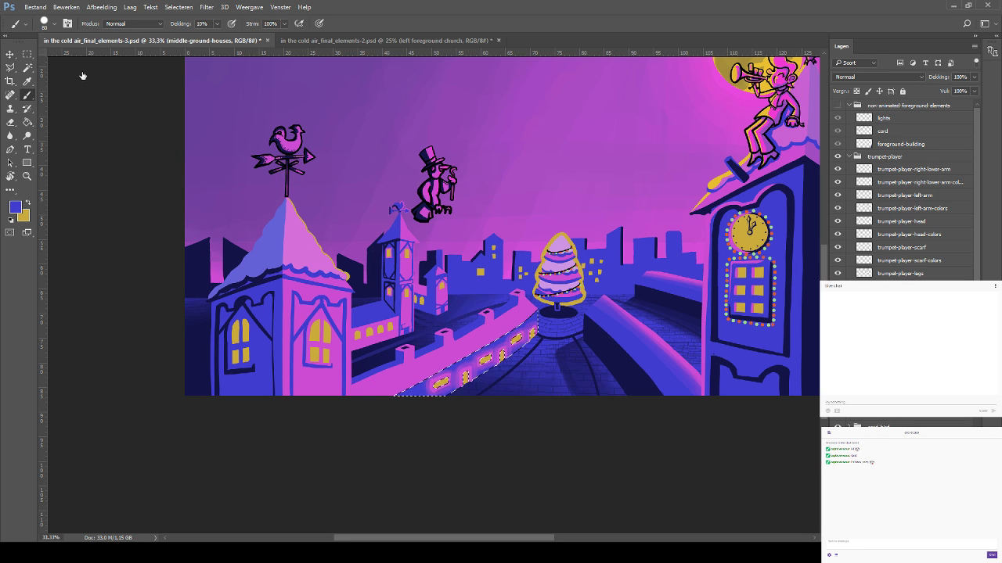
pyautogui.hotkey('ctrl', 'd')
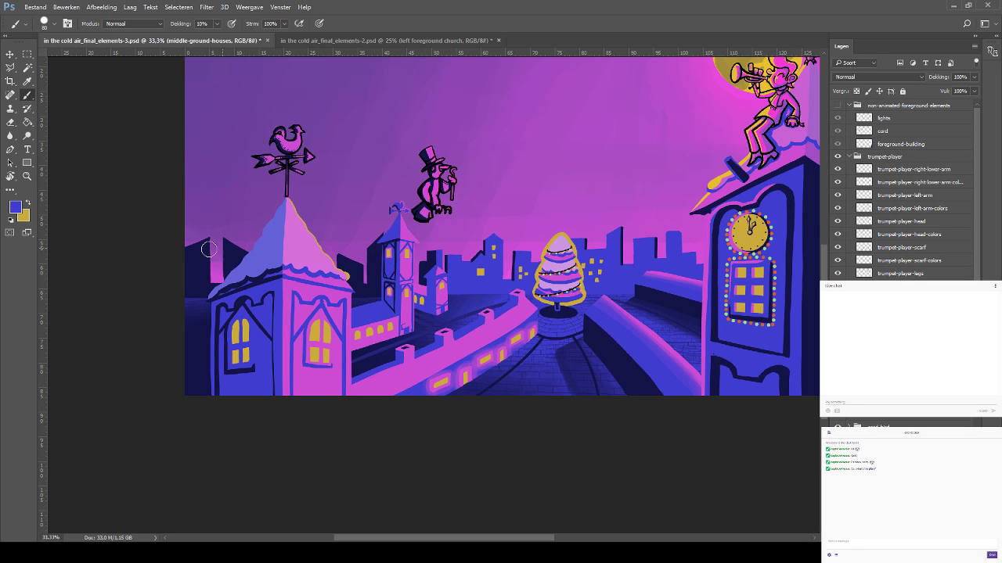
pyautogui.press('w')
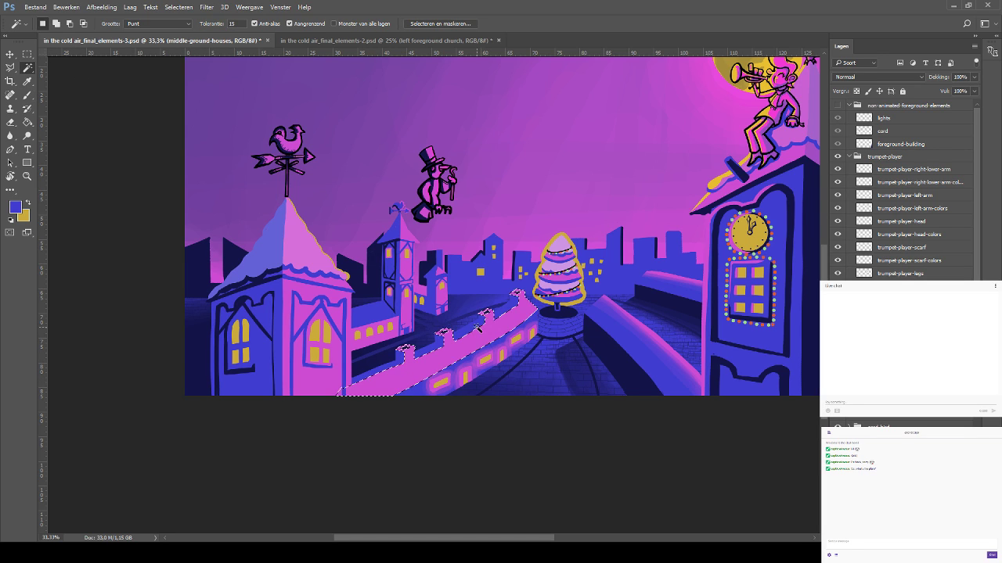
pyautogui.click(27, 95)
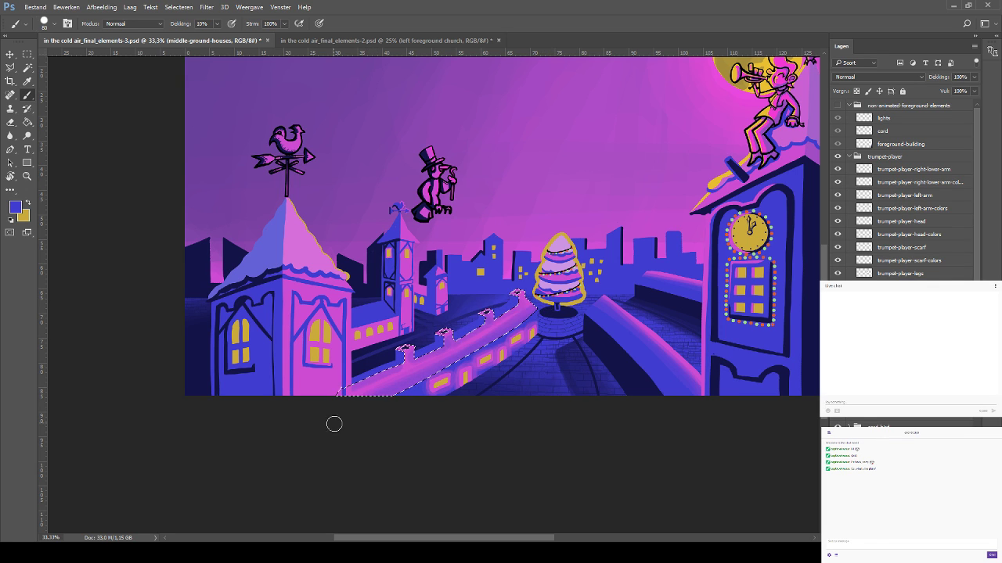
pyautogui.hotkey('ctrl', 'd')
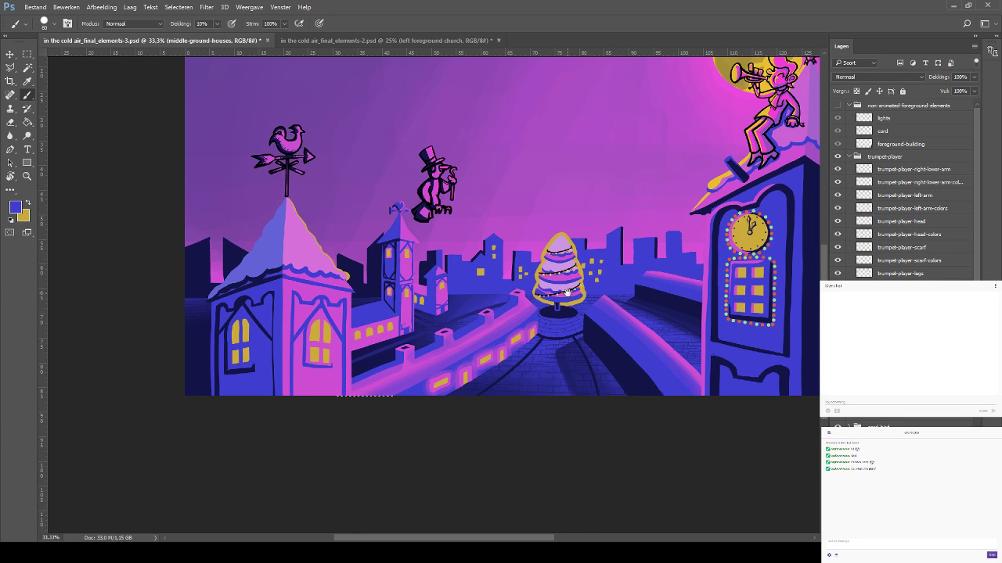
# Undo the blue shading on the magenta roof and set the foreground colour to dark navy
pyautogui.moveTo(585, 240); pyautogui.dragTo(464, 181)
pyautogui.click(27, 67)
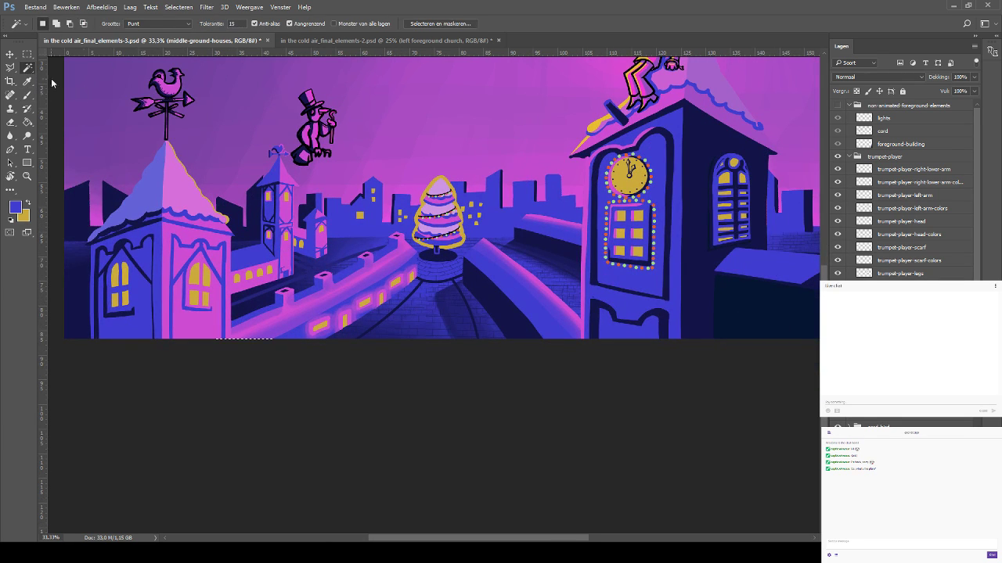
pyautogui.click(296, 338)
pyautogui.keyDown('shift'); pyautogui.click(372, 279); pyautogui.keyUp('shift')
pyautogui.hotkey('ctrl', 'z')
pyautogui.click(27, 80)
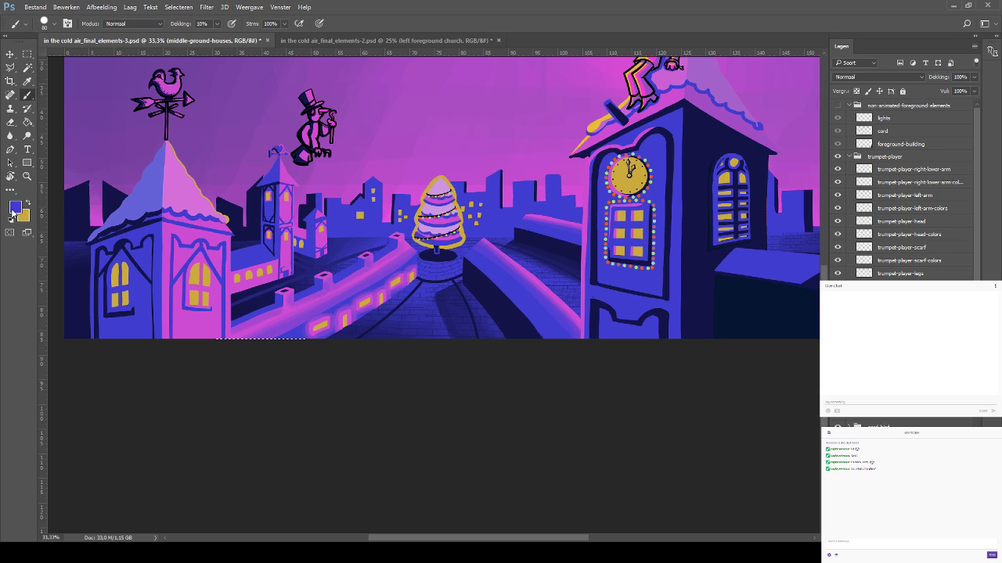
pyautogui.press('b')
pyautogui.hotkey('ctrl', 'd')
pyautogui.hotkey('ctrl', 'shift', 'd')
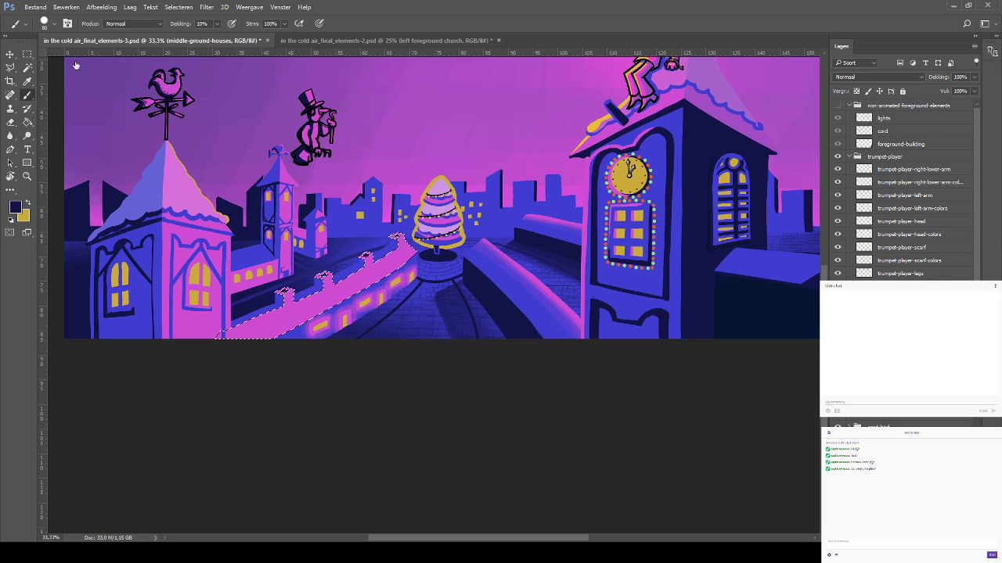
pyautogui.hotkey('ctrl', 'd')
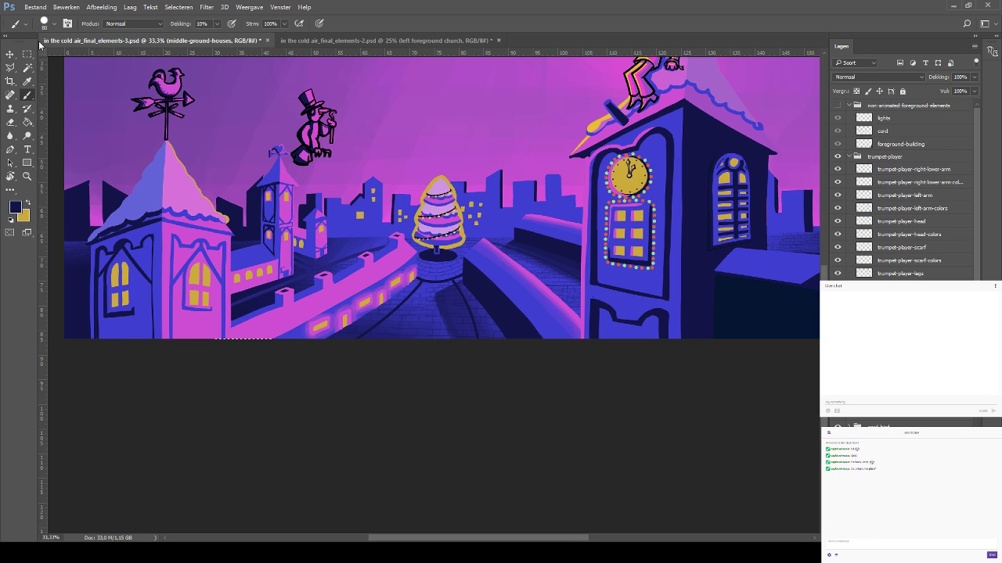
# Select the wall below the magenta roof with Magic Wand tolerance 30 and paint a navy shadow under the roof at 100% opacity
pyautogui.click(28, 67)
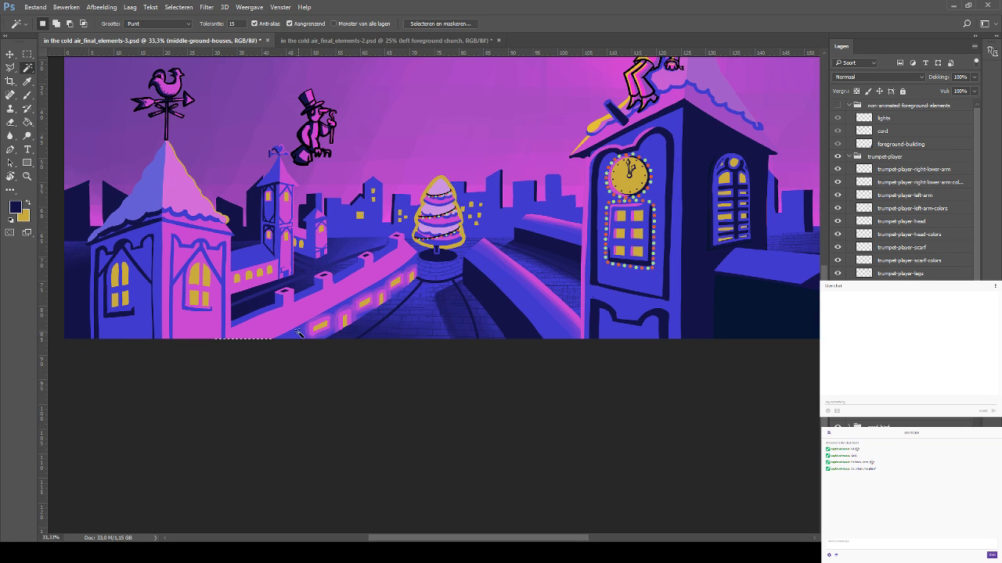
pyautogui.click(301, 338)
pyautogui.click(238, 24)
pyautogui.press('shift')
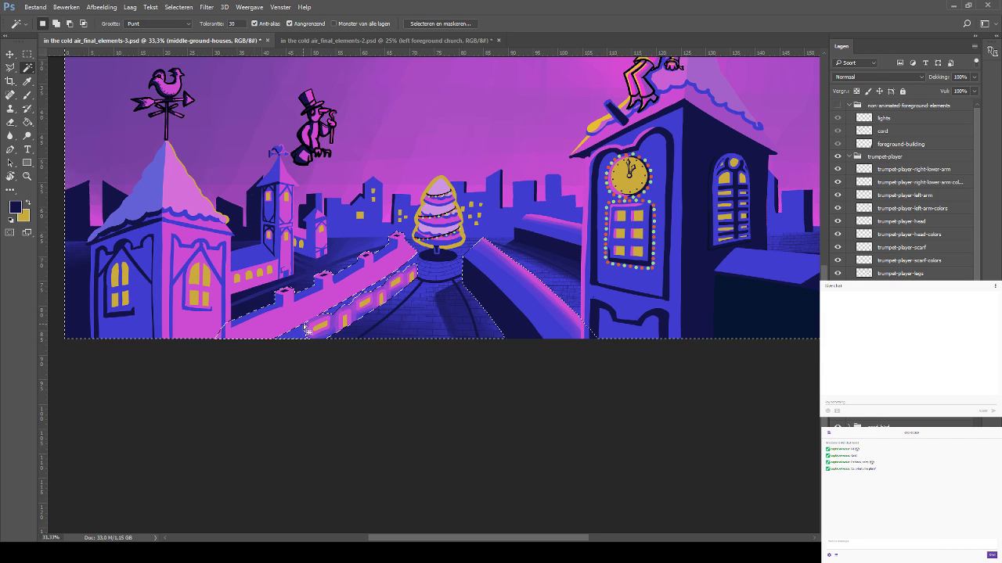
pyautogui.click(28, 97)
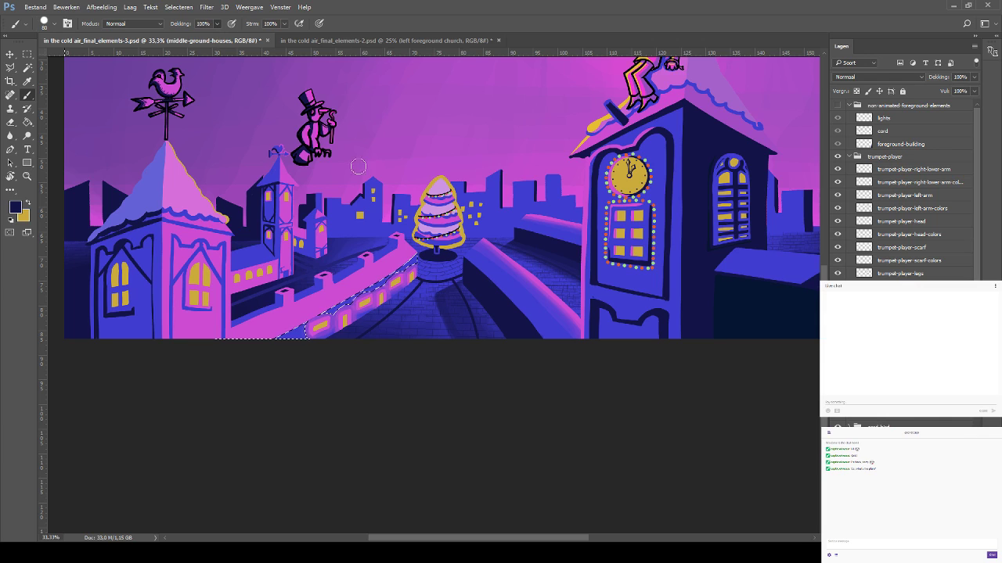
pyautogui.press('0')
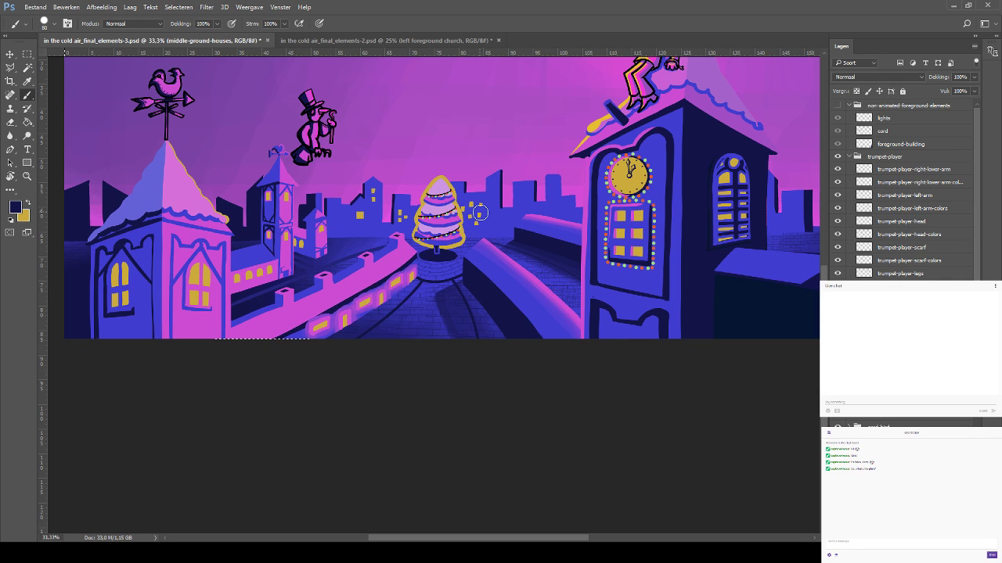
# Trim the ends of both house rows beside the Christmas tree plaza with a smaller eraser at 100% opacity and save
pyautogui.click(11, 109)
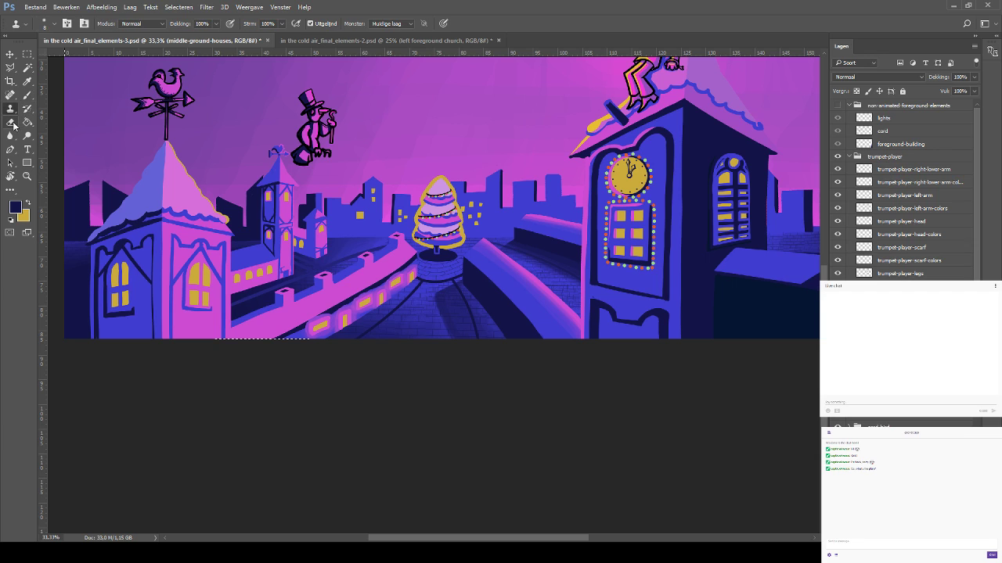
pyautogui.hotkey('ctrl', '+')
pyautogui.hotkey('ctrl', '+')
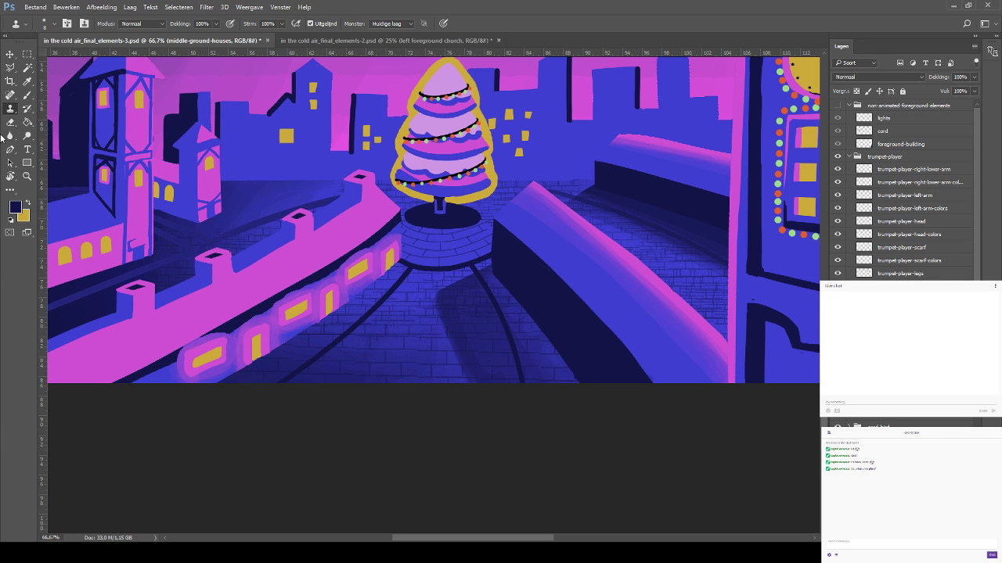
pyautogui.click(10, 122)
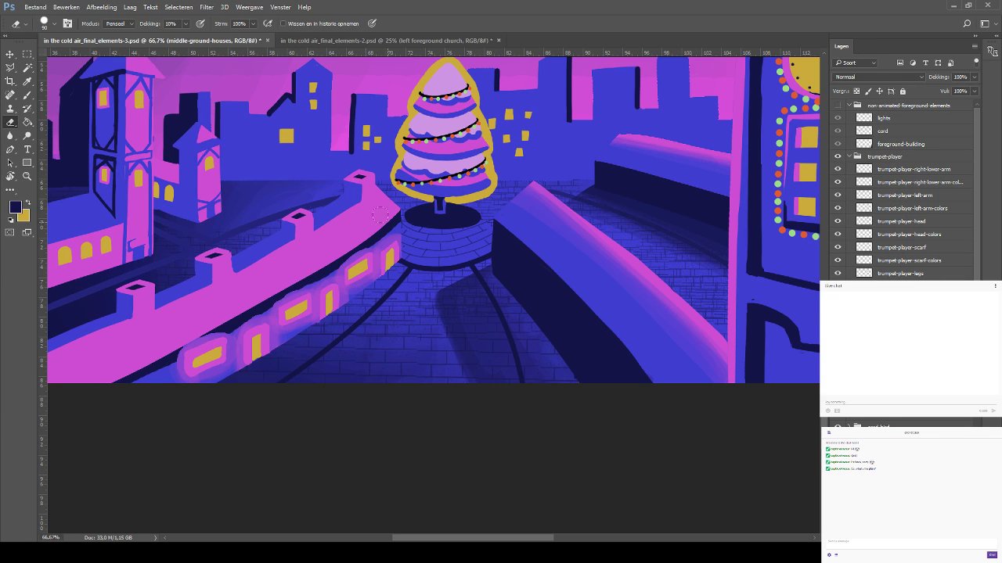
pyautogui.press('[')
pyautogui.hotkey('ctrl', ',')
pyautogui.hotkey('ctrl', ',')
pyautogui.press('0')
pyautogui.hotkey('ctrl', 's')
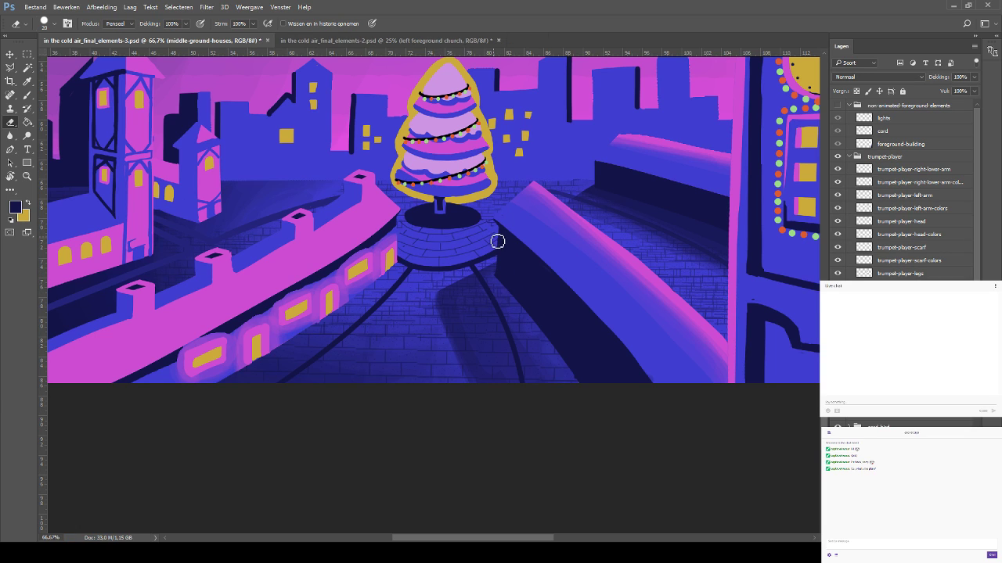
pyautogui.hotkey('ctrl', 's')
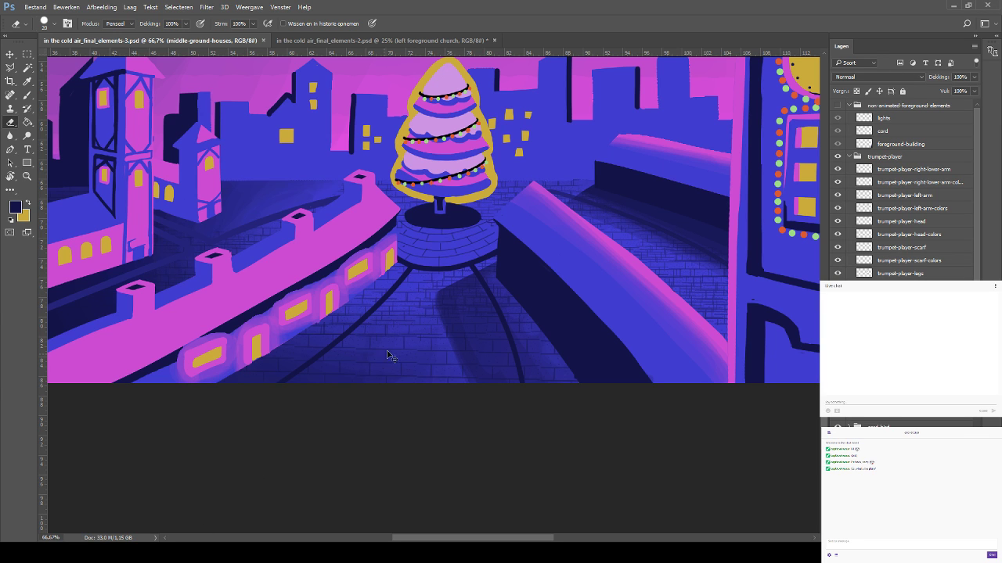
pyautogui.hotkey('ctrl', '-')
pyautogui.hotkey('ctrl', '-')
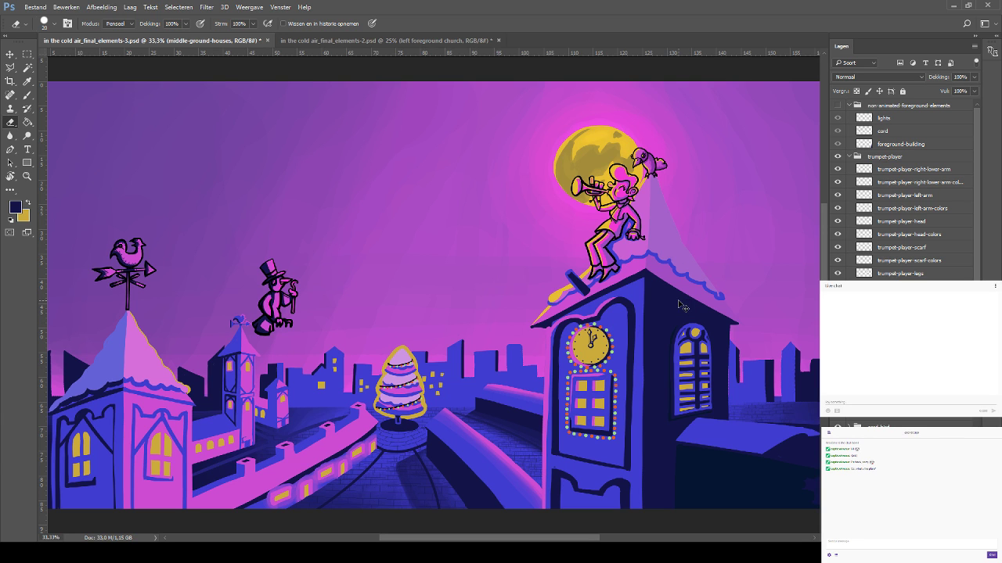
pyautogui.moveTo(352, 349); pyautogui.dragTo(260, 272)
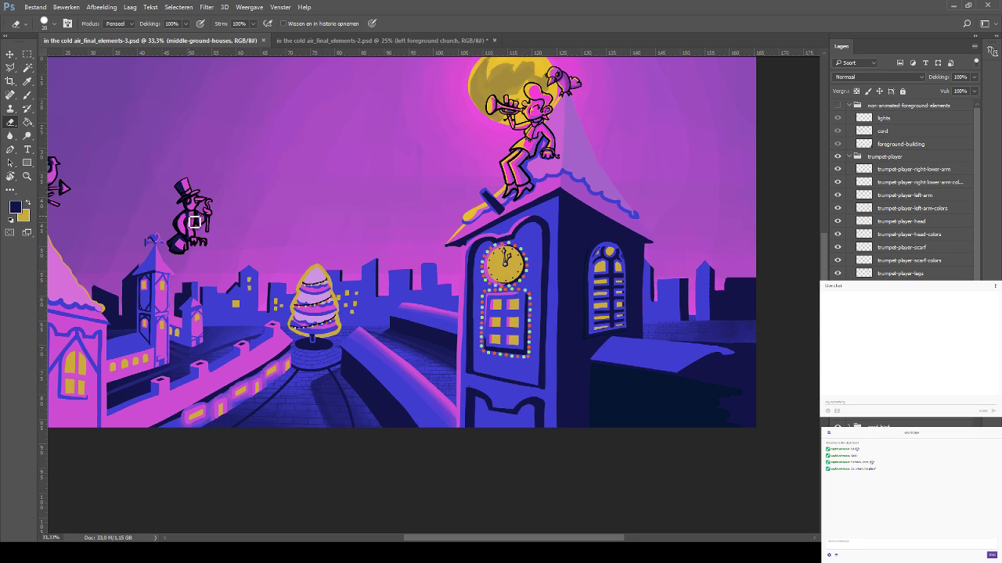
pyautogui.moveTo(185, 217)
pyautogui.mouseDown()
pyautogui.moveTo(196, 187)
pyautogui.moveTo(170, 233)
pyautogui.moveTo(233, 180)
pyautogui.mouseUp()
pyautogui.click(27, 95)
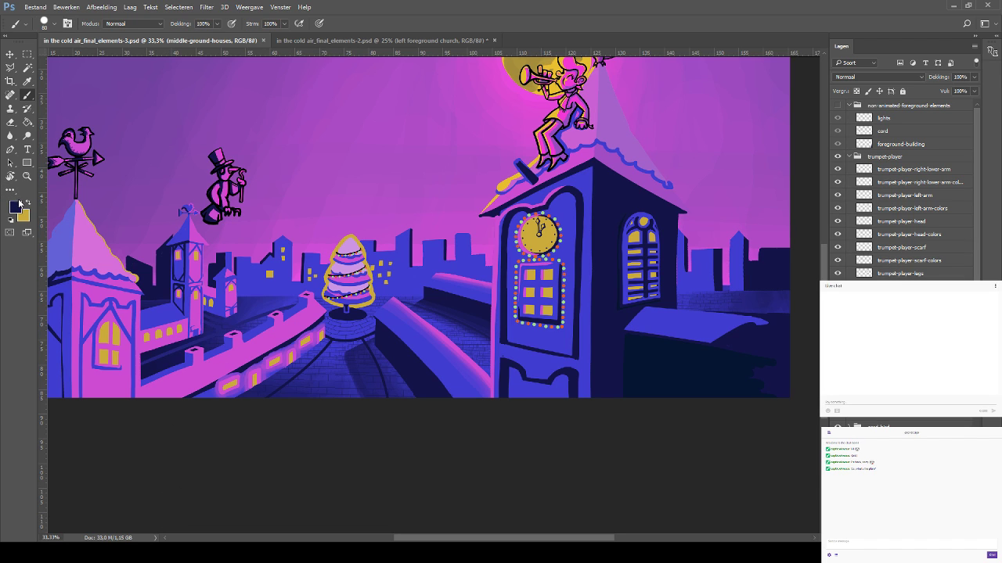
pyautogui.moveTo(146, 249); pyautogui.dragTo(219, 195)
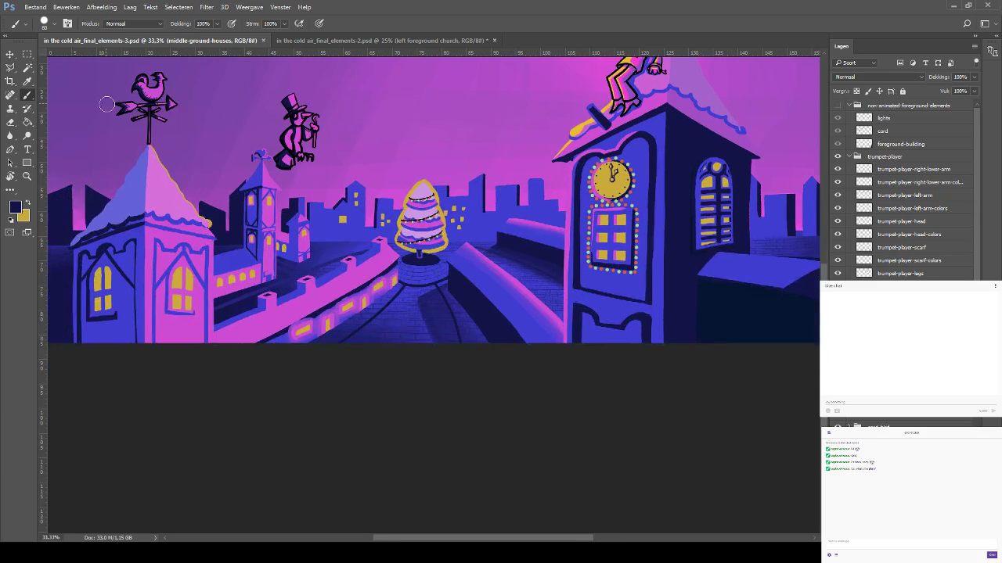
pyautogui.click(28, 69)
pyautogui.click(12, 54)
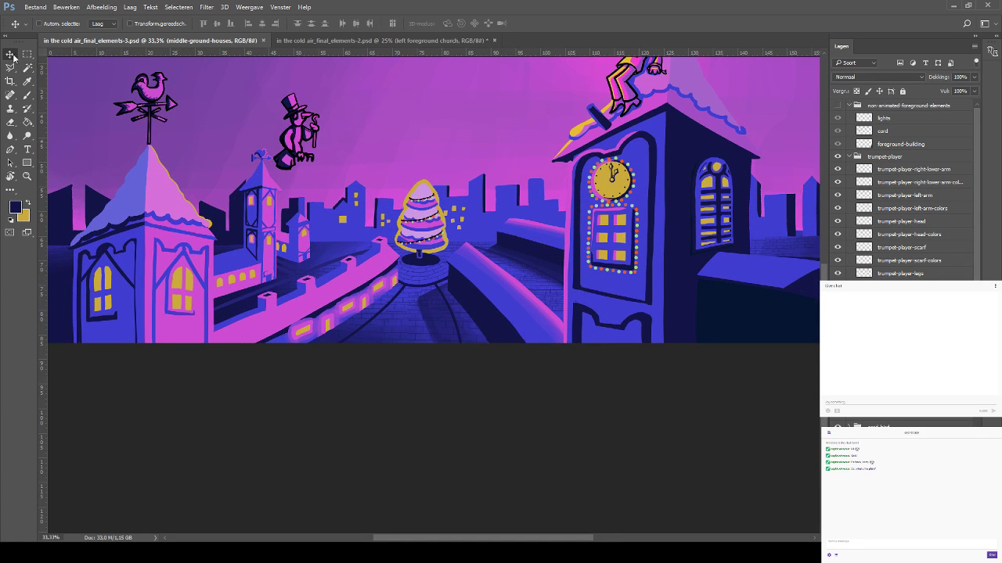
# Compare the whole illustration with the earlier version in the cold air_final_elements-2.psd, checking the middle-ground houses
pyautogui.hotkey('ctrl', '-')
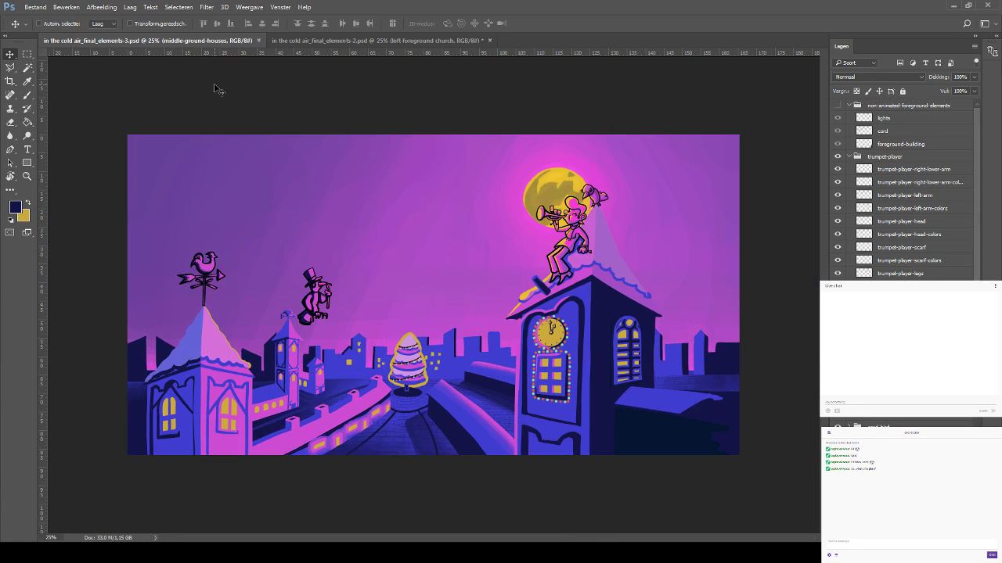
pyautogui.click(331, 44)
pyautogui.click(192, 44)
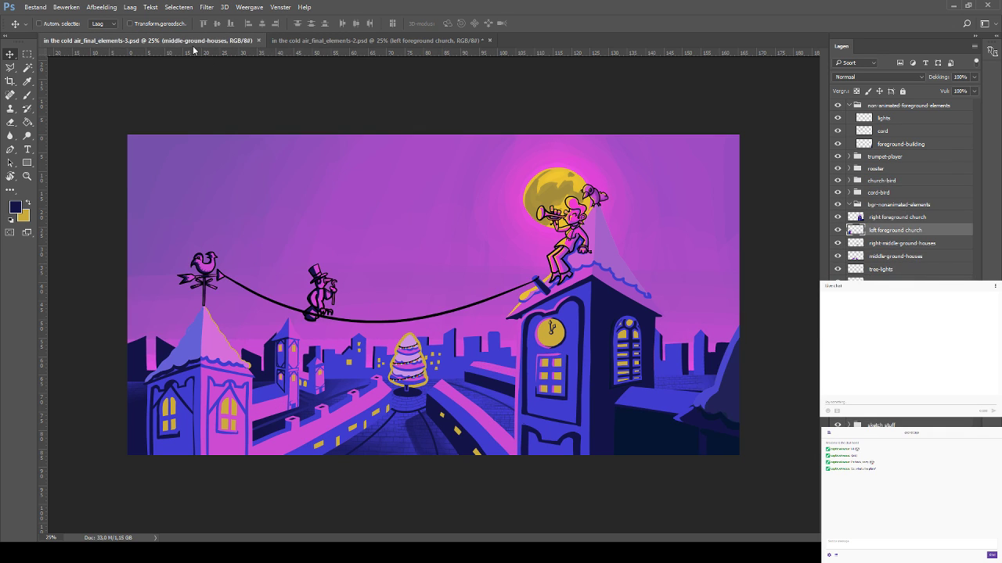
pyautogui.click(321, 41)
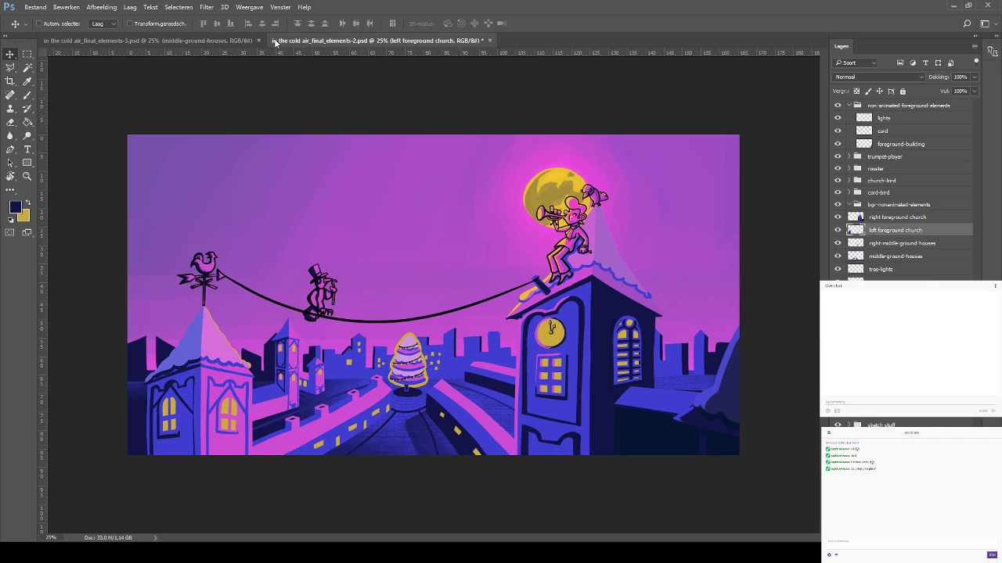
pyautogui.click(185, 44)
pyautogui.click(288, 47)
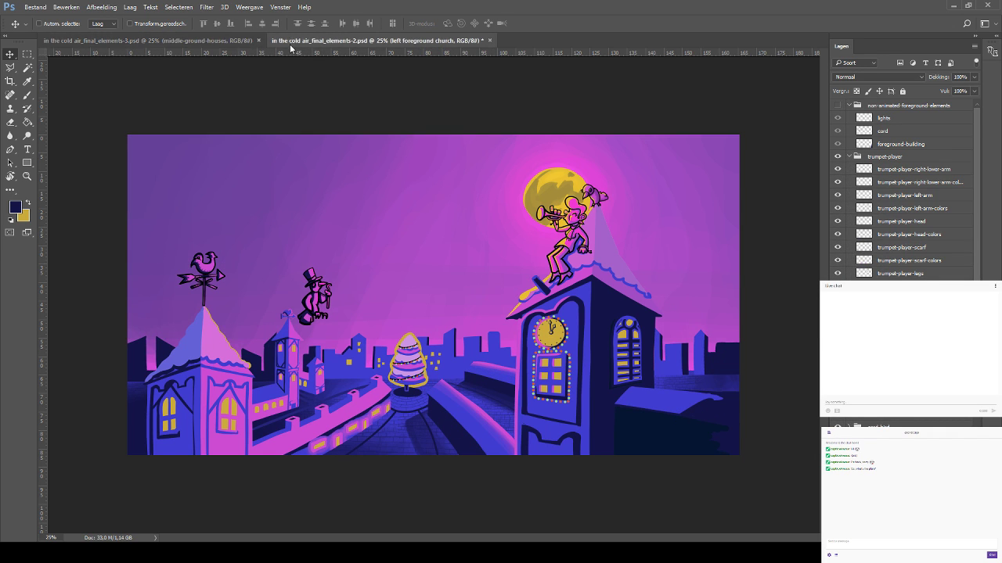
pyautogui.click(186, 47)
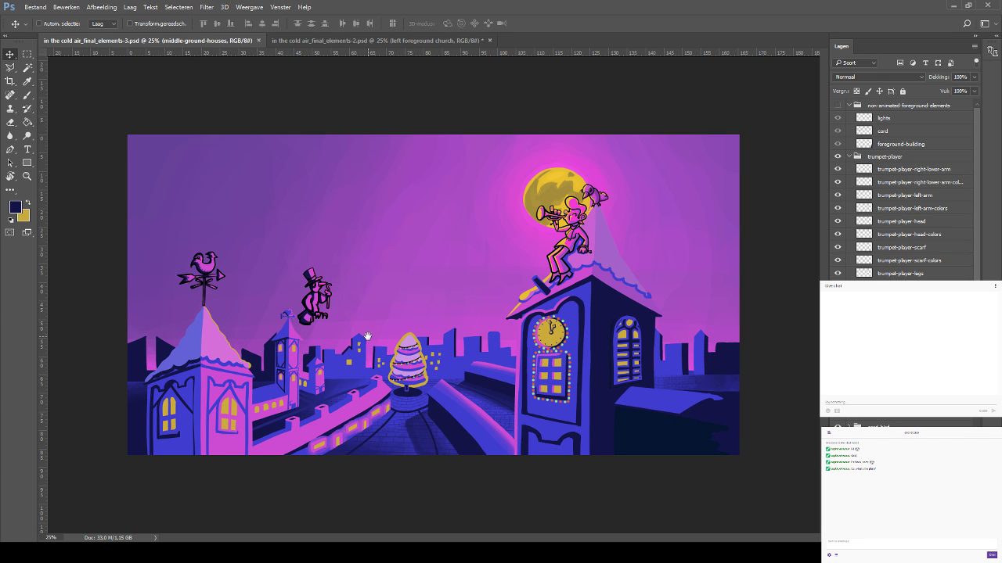
# Move the middle-ground-houses layer down and to the left, away from the Christmas tree plaza
pyautogui.hotkey('ctrl', '+')
pyautogui.hotkey('ctrl', '+')
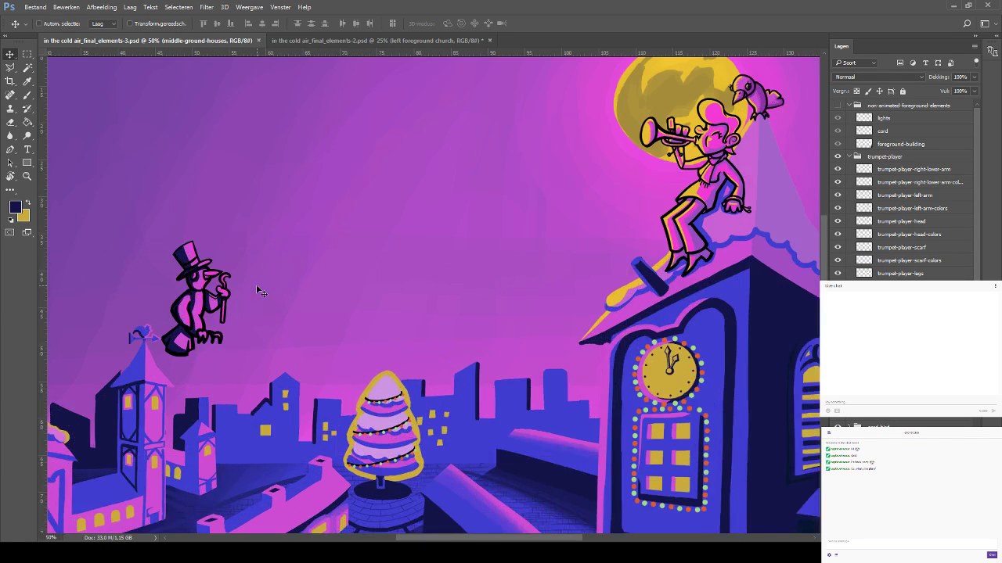
pyautogui.moveTo(277, 362); pyautogui.dragTo(470, 179)
pyautogui.moveTo(420, 238); pyautogui.dragTo(333, 225)
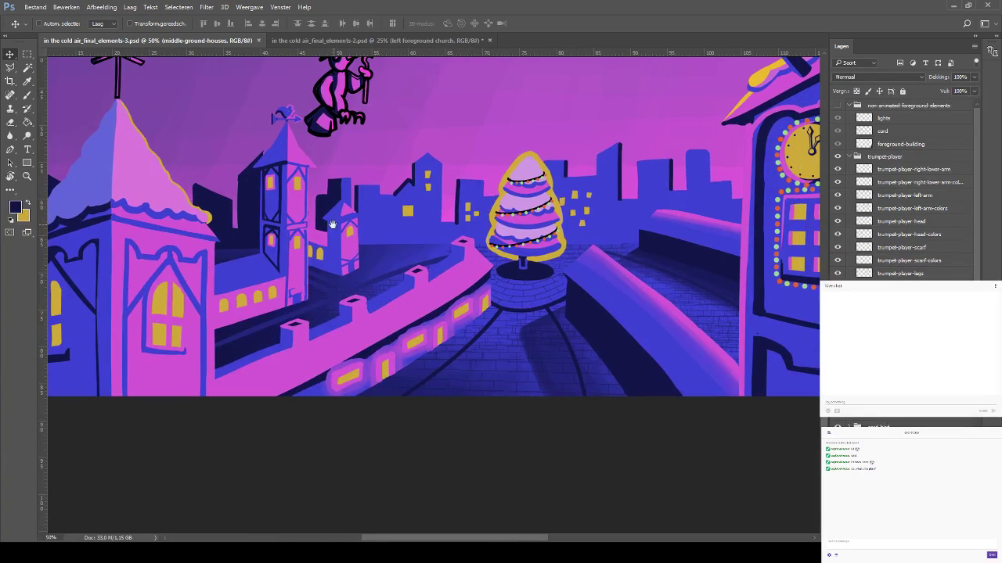
pyautogui.click(26, 95)
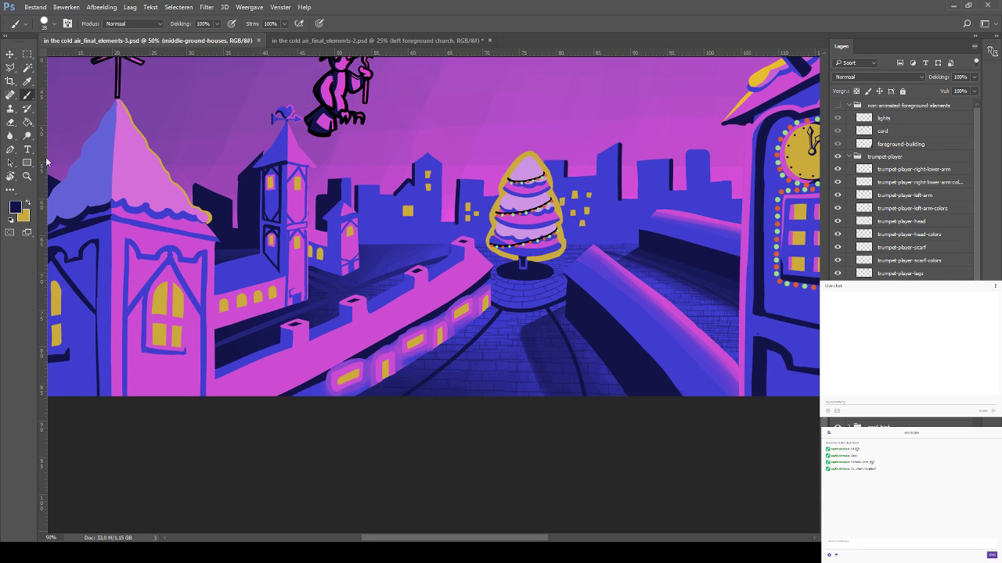
pyautogui.press('v')
pyautogui.moveTo(366, 332); pyautogui.dragTo(325, 381)
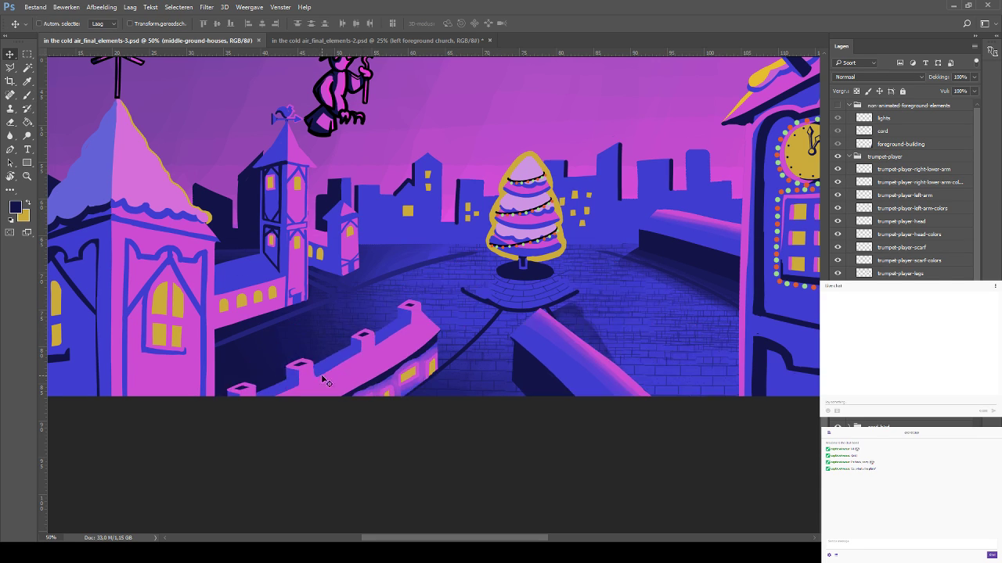
# Undo the move of the middle-ground-houses layer
pyautogui.hotkey('ctrl', 'alt', 'z')
pyautogui.hotkey('ctrl', 'alt', 'z')
pyautogui.press('b')
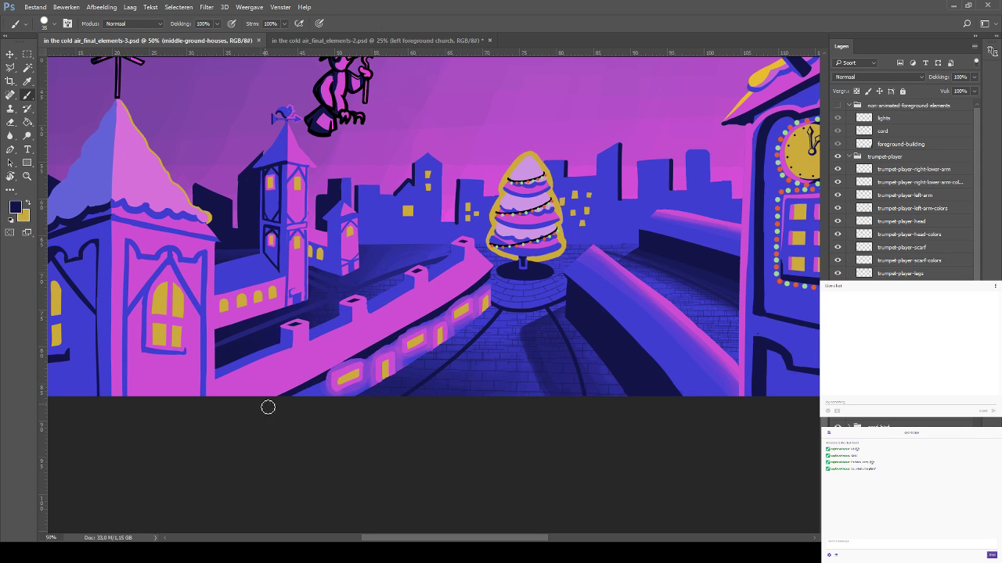
pyautogui.hotkey('ctrl', 'z')
pyautogui.hotkey('ctrl', 'z')
pyautogui.hotkey('ctrl', 'z')
pyautogui.hotkey('ctrl', 'z')
pyautogui.hotkey('ctrl', 'z')
pyautogui.hotkey('ctrl', 'z')
pyautogui.hotkey('ctrl', 'z')
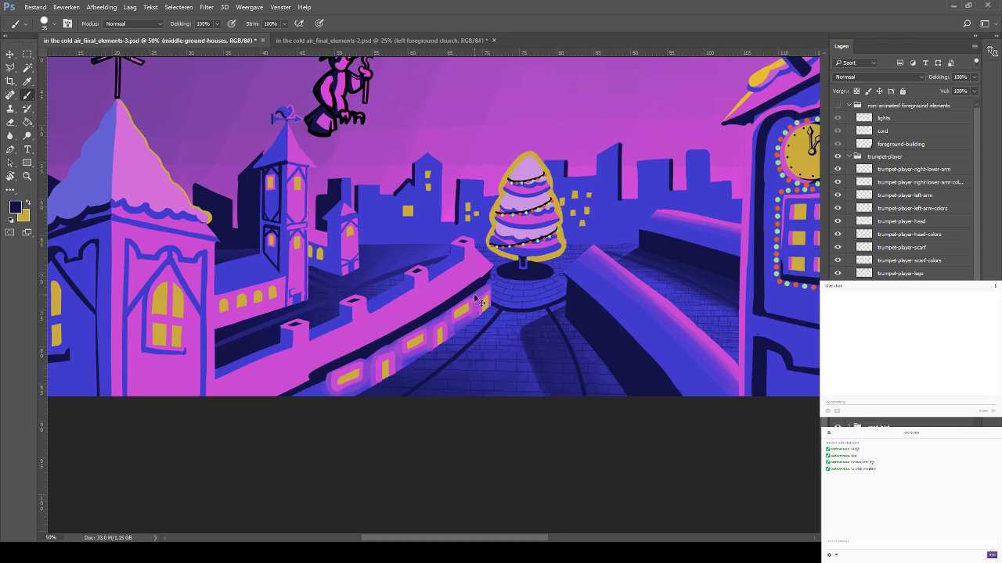
pyautogui.hotkey('ctrl', 'z')
pyautogui.hotkey('ctrl', 'z')
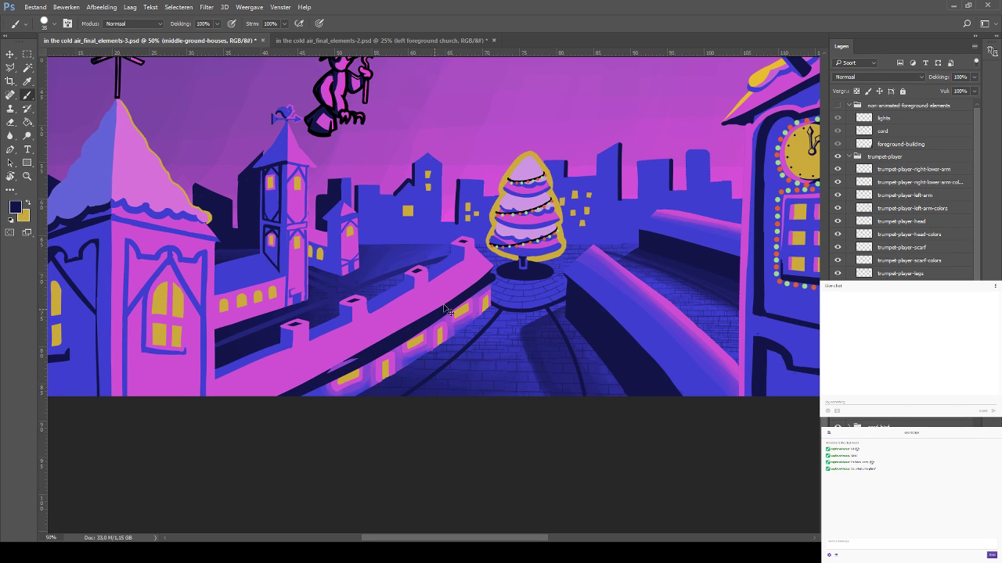
pyautogui.hotkey('ctrl', 'z')
pyautogui.hotkey('ctrl', 'z')
pyautogui.hotkey('ctrl', 'z')
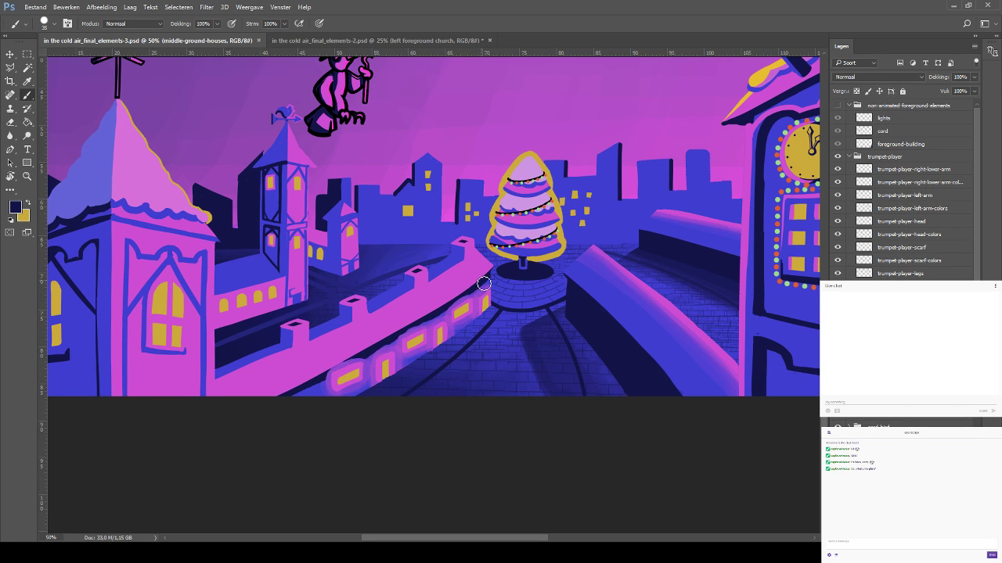
pyautogui.hotkey('ctrl', 'z')
# Paint over the lit windows and glows below the magenta roof with sampled blue and erase the leftovers beside the tree plaza
pyautogui.press('i')
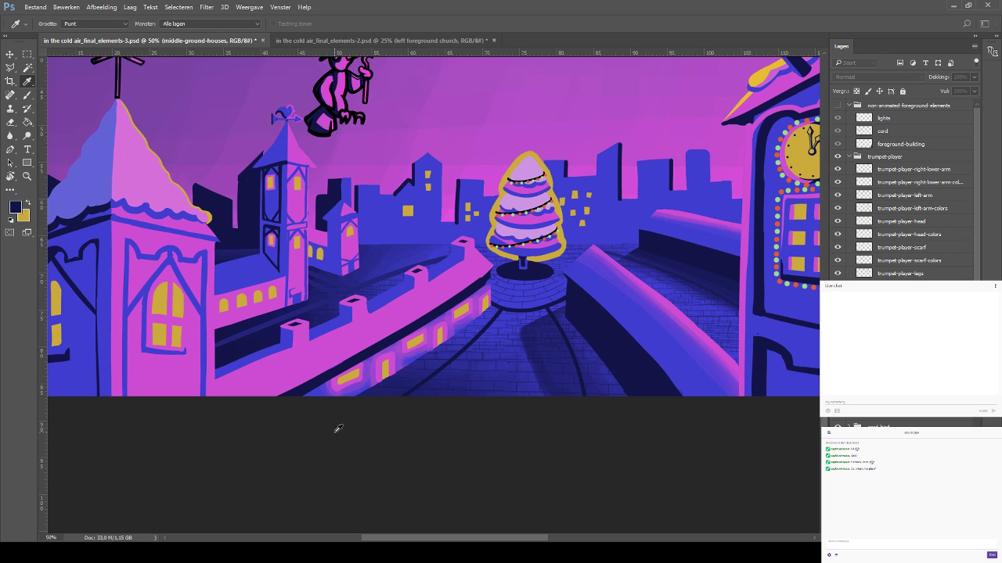
pyautogui.click(337, 485)
pyautogui.moveTo(312, 398)
pyautogui.mouseDown()
pyautogui.moveTo(409, 339)
pyautogui.moveTo(329, 396)
pyautogui.moveTo(416, 348)
pyautogui.mouseUp()
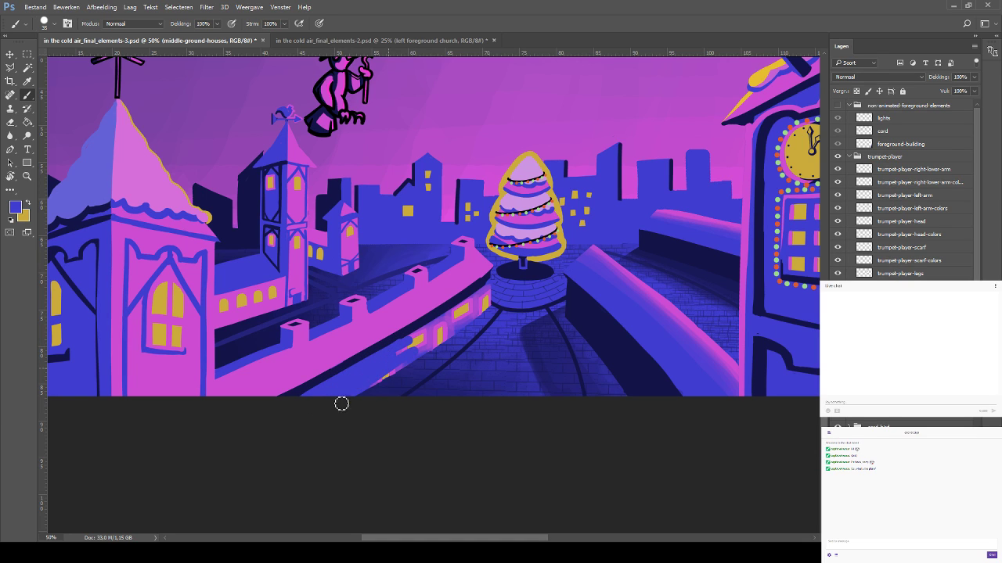
pyautogui.moveTo(339, 405); pyautogui.dragTo(458, 316)
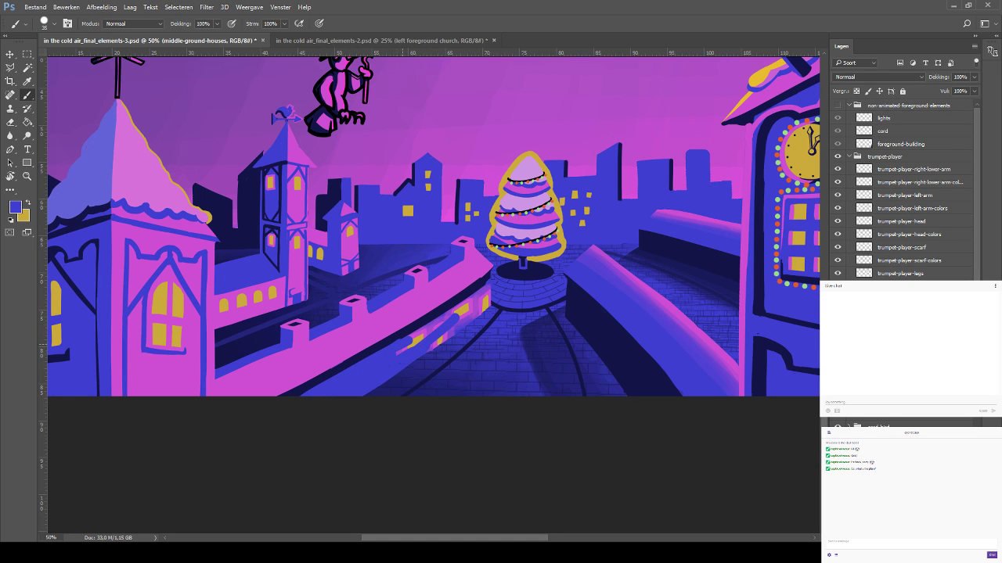
pyautogui.moveTo(391, 359); pyautogui.dragTo(489, 294)
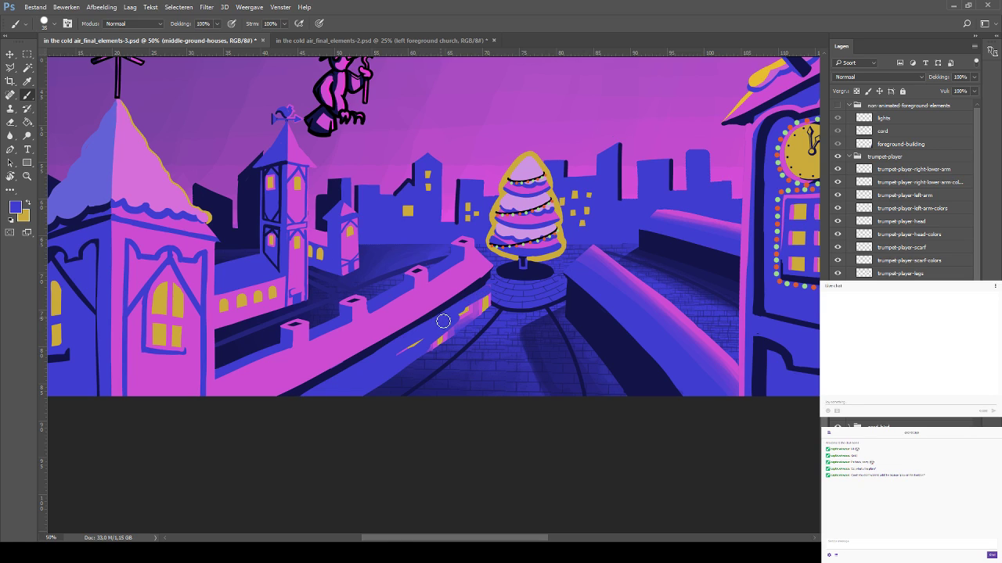
pyautogui.hotkey('ctrl', 'z')
pyautogui.moveTo(407, 357)
pyautogui.mouseDown()
pyautogui.moveTo(466, 326)
pyautogui.moveTo(411, 361)
pyautogui.moveTo(472, 322)
pyautogui.moveTo(403, 354)
pyautogui.mouseUp()
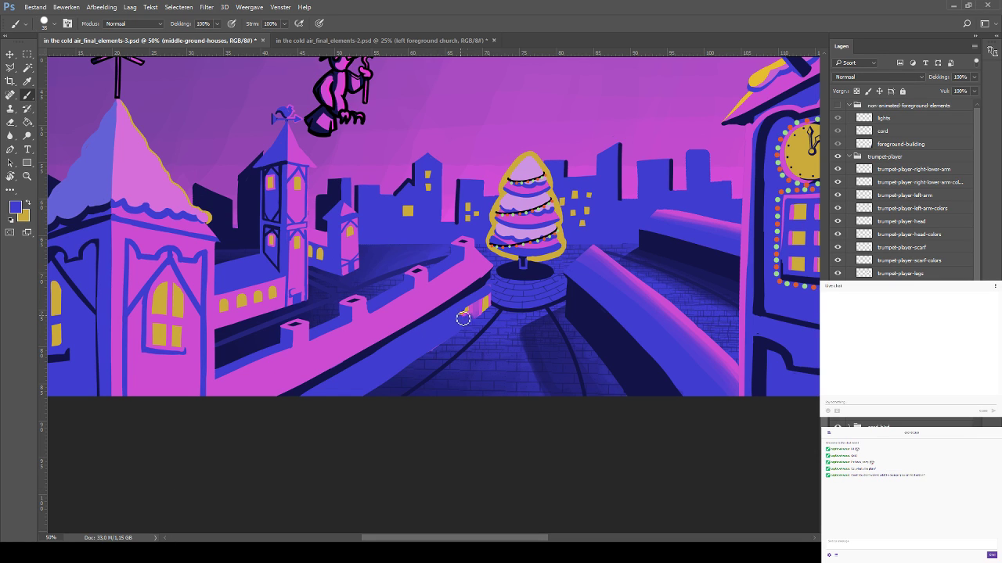
pyautogui.moveTo(462, 319)
pyautogui.mouseDown()
pyautogui.moveTo(476, 317)
pyautogui.moveTo(467, 323)
pyautogui.moveTo(488, 293)
pyautogui.mouseUp()
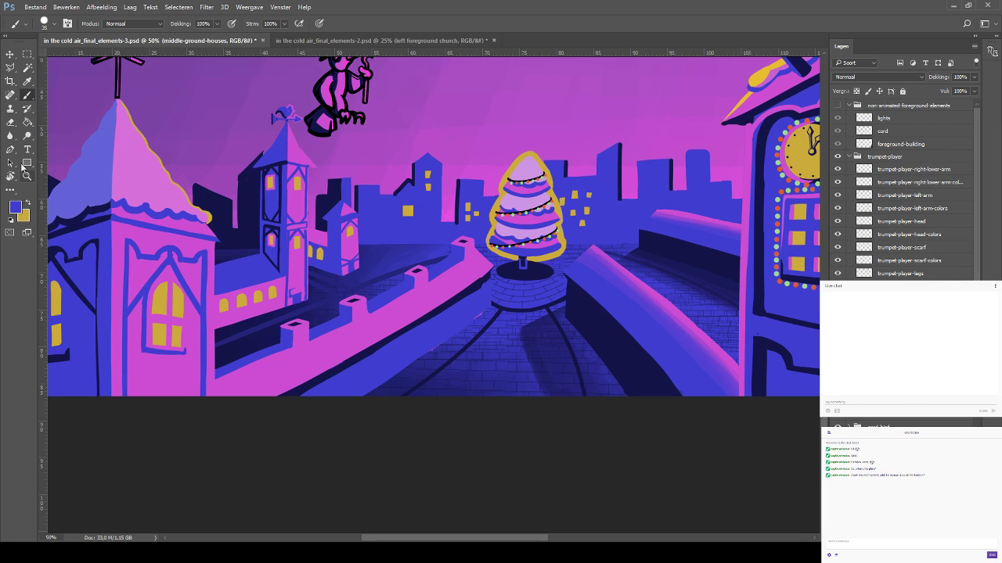
pyautogui.click(11, 123)
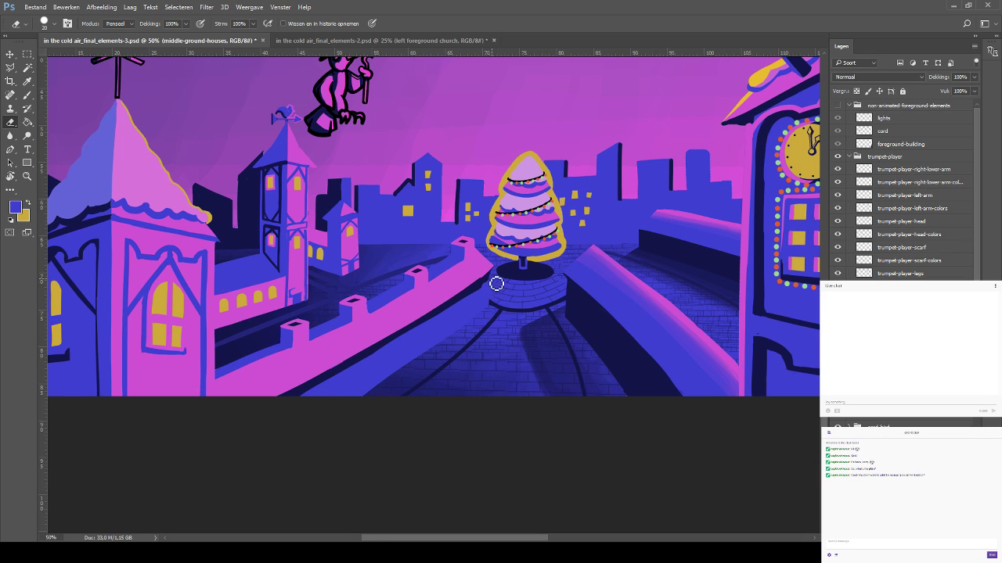
# Sample navy from the skyline shadows and paint a line along the base of the blue wall below the magenta roof
pyautogui.press('b')
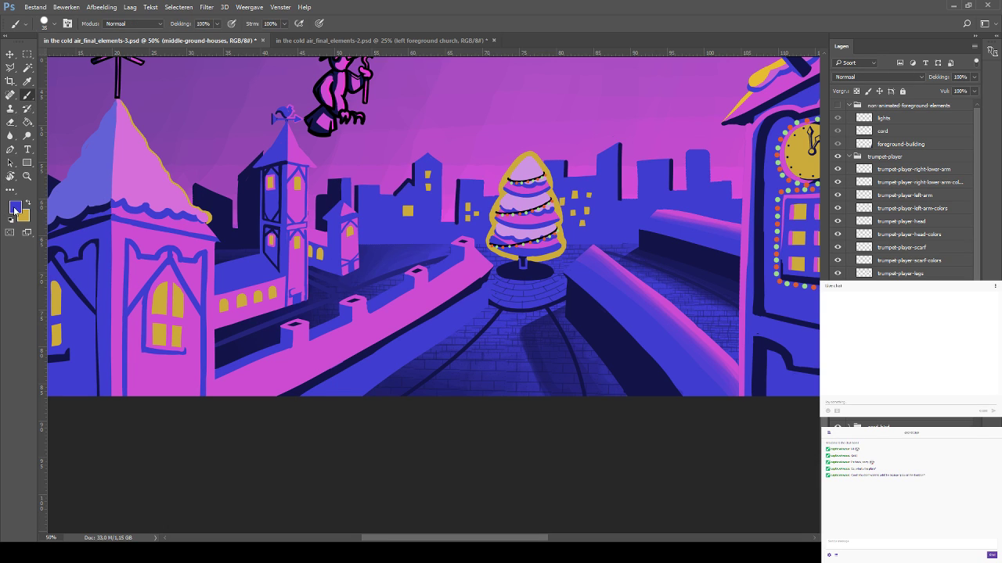
pyautogui.press('i')
pyautogui.click(607, 141)
pyautogui.press('b')
pyautogui.moveTo(486, 306); pyautogui.dragTo(364, 393)
pyautogui.hotkey('ctrl', 'z')
pyautogui.moveTo(487, 310); pyautogui.dragTo(360, 396)
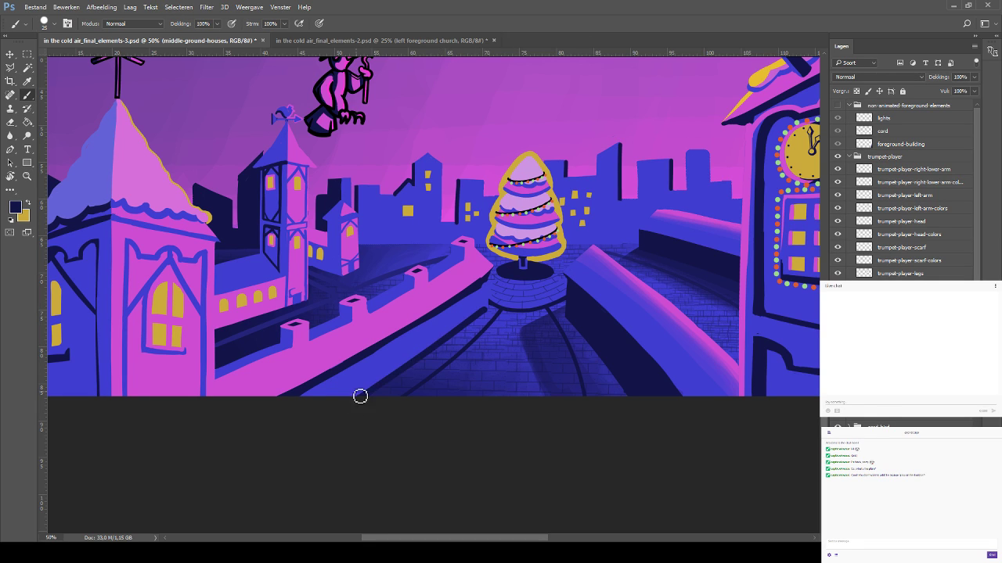
pyautogui.hotkey('ctrl', 'z')
pyautogui.hotkey('ctrl', 'z')
# Paint the nearest section of the wall below the magenta roof navy, ending in a vertical corner at the blue wall
pyautogui.moveTo(797, 87); pyautogui.dragTo(433, 280)
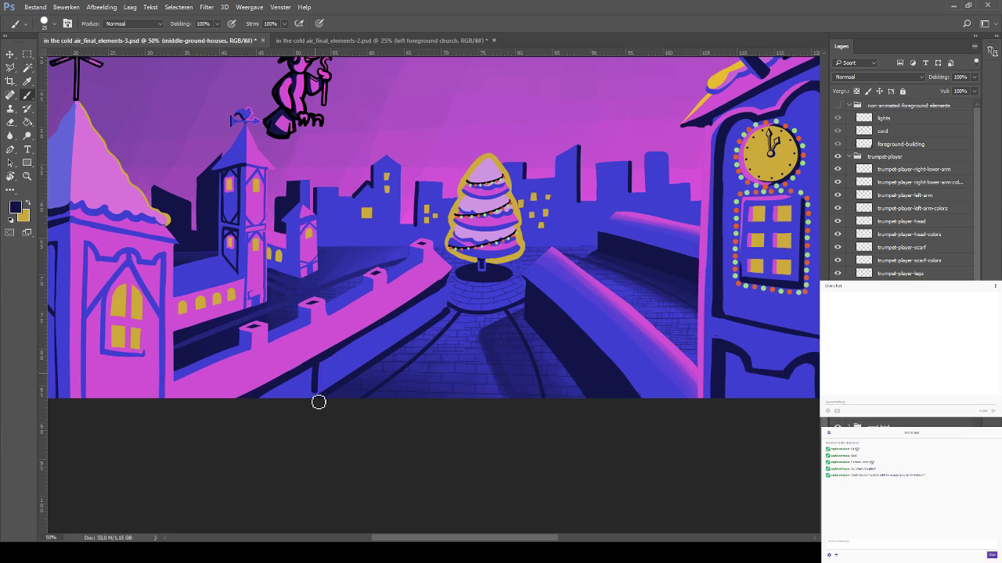
pyautogui.hotkey('ctrl', 'z')
pyautogui.moveTo(319, 362)
pyautogui.mouseDown()
pyautogui.moveTo(317, 391)
pyautogui.moveTo(280, 410)
pyautogui.moveTo(251, 406)
pyautogui.moveTo(319, 400)
pyautogui.moveTo(297, 406)
pyautogui.moveTo(330, 367)
pyautogui.moveTo(329, 397)
pyautogui.moveTo(333, 361)
pyautogui.moveTo(336, 389)
pyautogui.moveTo(333, 364)
pyautogui.moveTo(334, 391)
pyautogui.moveTo(300, 418)
pyautogui.moveTo(263, 407)
pyautogui.moveTo(320, 373)
pyautogui.moveTo(296, 405)
pyautogui.moveTo(332, 384)
pyautogui.mouseUp()
pyautogui.hotkey('ctrl', 'z')
# Sample the skyline blue and paint a seam across the magenta roof above the corner and along the near section's lower edge
pyautogui.press('i')
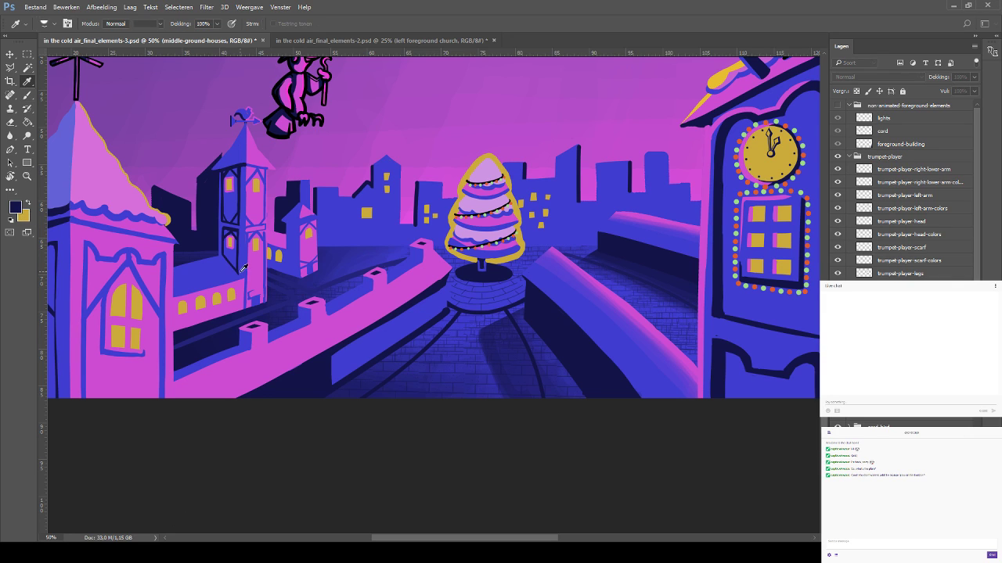
pyautogui.click(565, 176)
pyautogui.press('b')
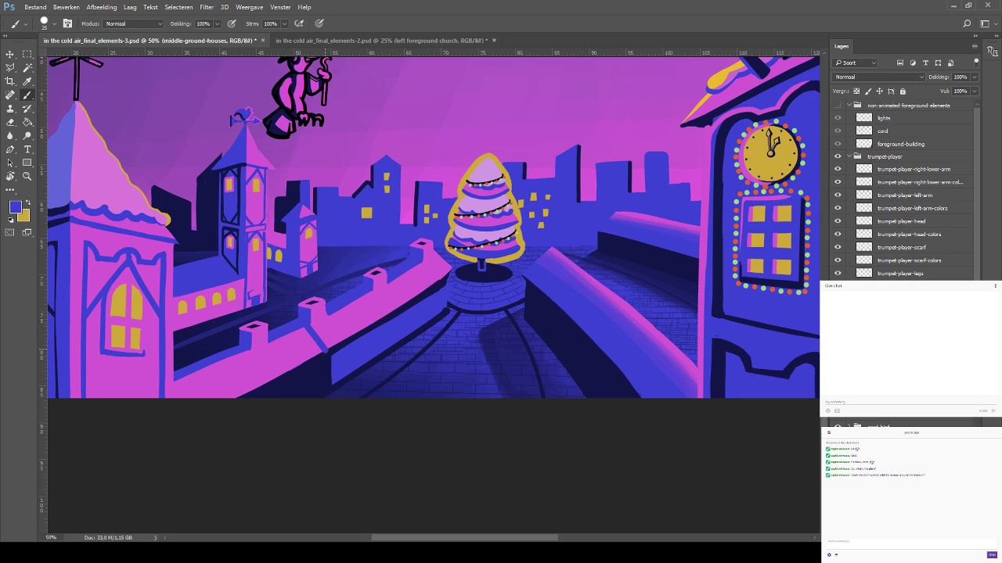
pyautogui.moveTo(307, 330)
pyautogui.mouseDown()
pyautogui.moveTo(329, 354)
pyautogui.moveTo(240, 413)
pyautogui.mouseUp()
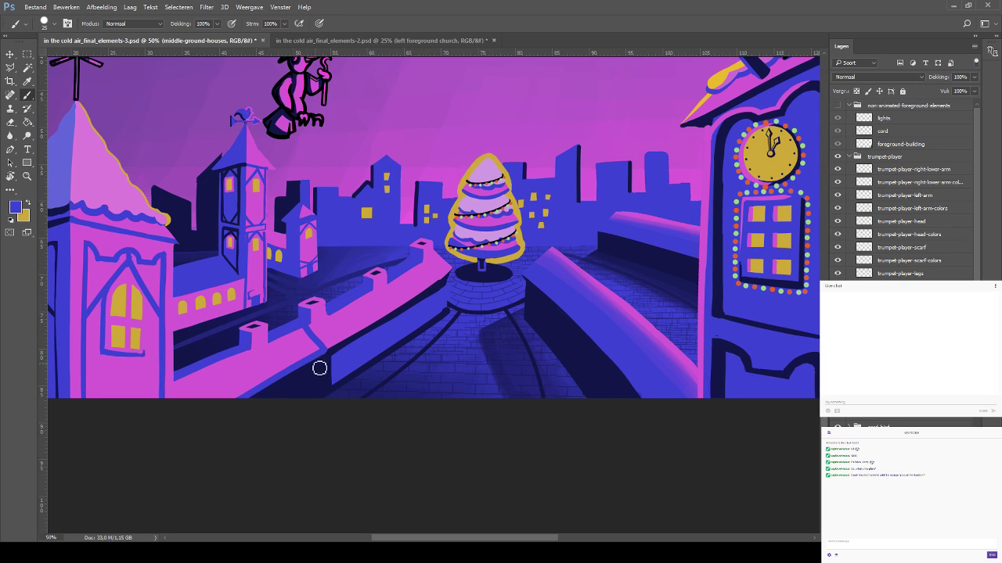
pyautogui.moveTo(319, 368)
pyautogui.mouseDown()
pyautogui.moveTo(324, 353)
pyautogui.moveTo(215, 405)
pyautogui.moveTo(313, 363)
pyautogui.mouseUp()
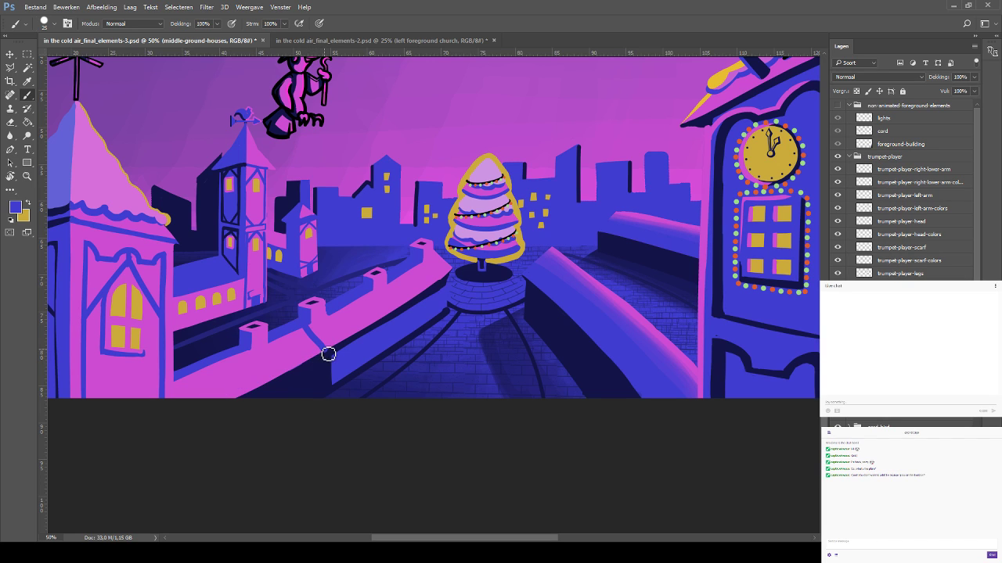
pyautogui.hotkey('ctrl', 'z')
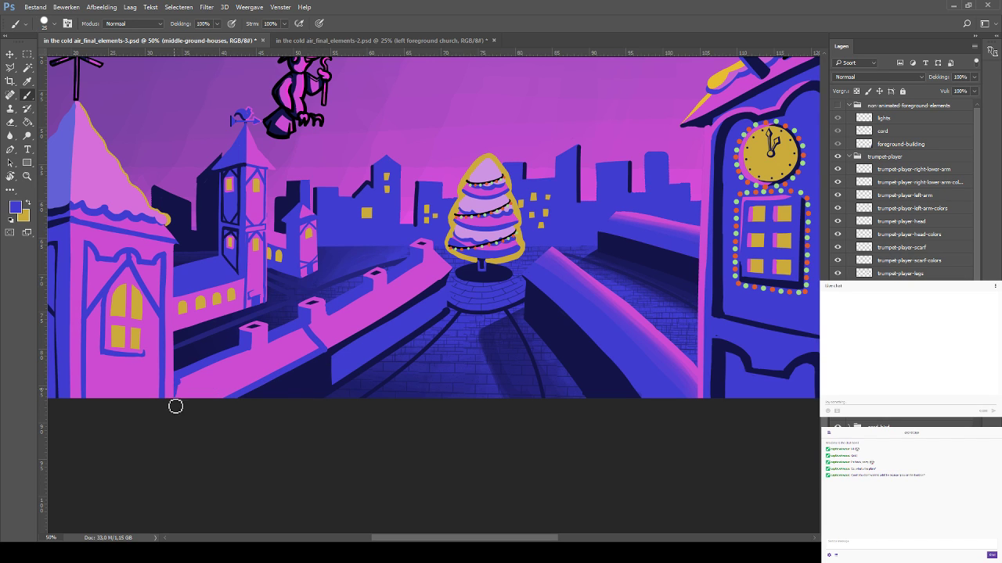
# Fill the nearest roof section around its chimney with flat blue up to the seam and save the file
pyautogui.moveTo(176, 406)
pyautogui.mouseDown()
pyautogui.moveTo(183, 384)
pyautogui.moveTo(177, 413)
pyautogui.moveTo(230, 396)
pyautogui.moveTo(235, 374)
pyautogui.mouseUp()
pyautogui.hscroll(-4, 235, 373)
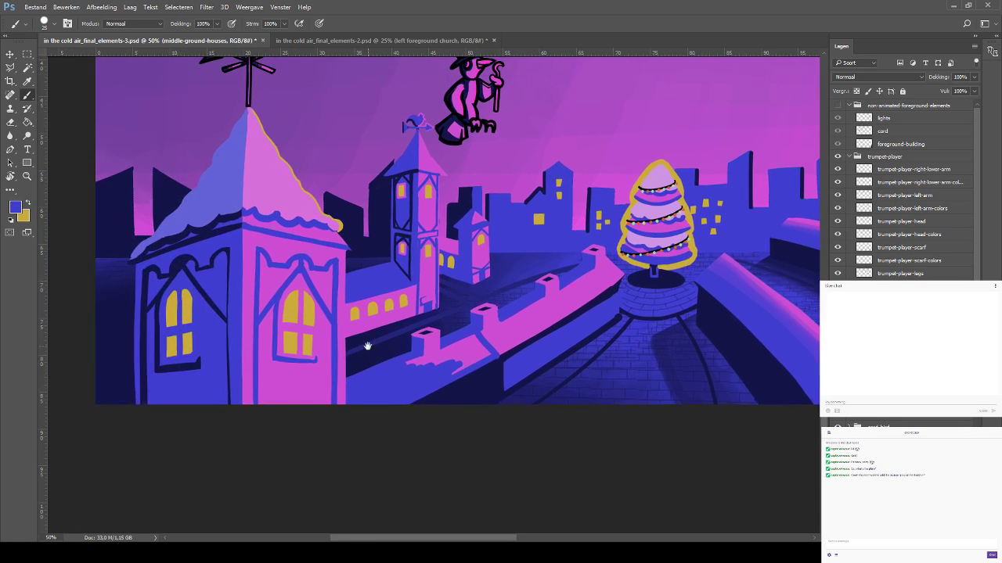
pyautogui.scroll(2, 112, 344)
pyautogui.hscroll(8, 157, 313)
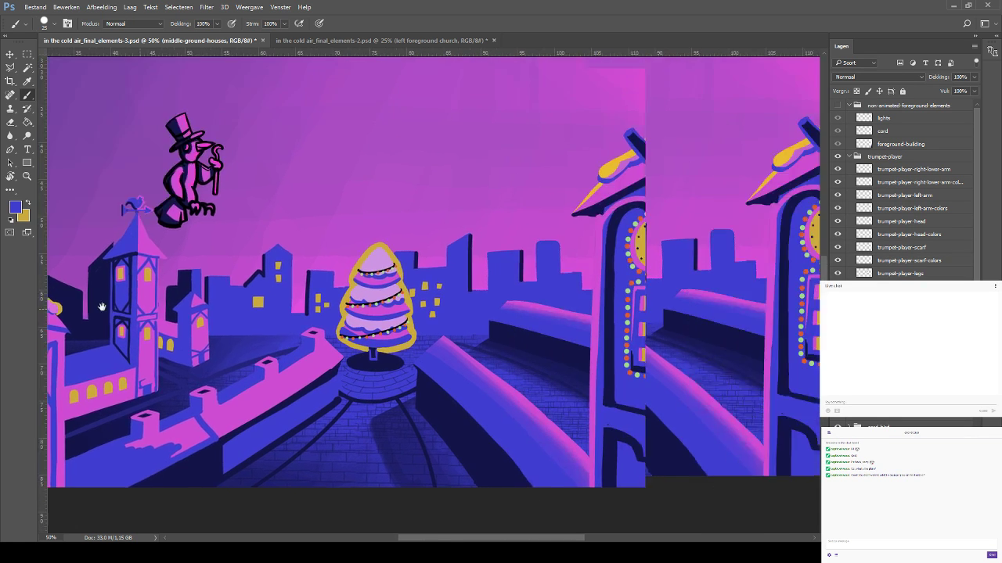
pyautogui.scroll(1, 199, 280)
pyautogui.hscroll(3, 199, 280)
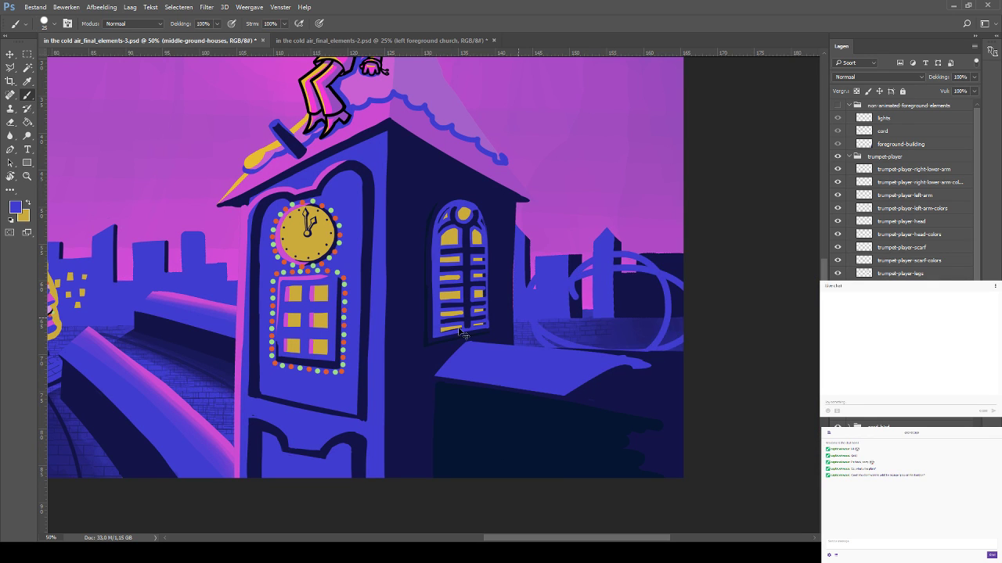
pyautogui.scroll(-3, 194, 368)
pyautogui.hscroll(-8, 194, 368)
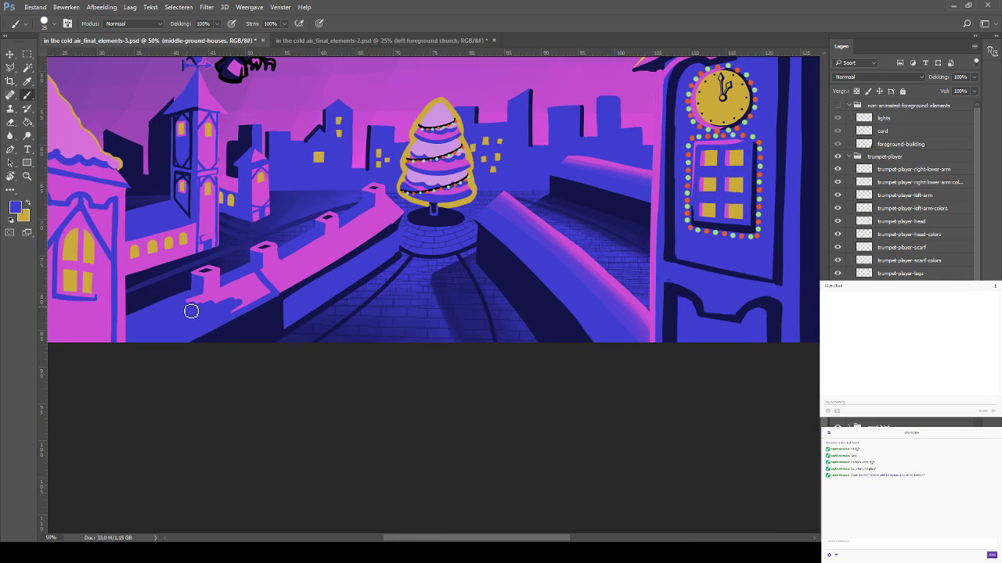
pyautogui.moveTo(186, 309)
pyautogui.mouseDown()
pyautogui.moveTo(241, 289)
pyautogui.moveTo(220, 303)
pyautogui.moveTo(230, 300)
pyautogui.moveTo(222, 315)
pyautogui.moveTo(274, 295)
pyautogui.mouseUp()
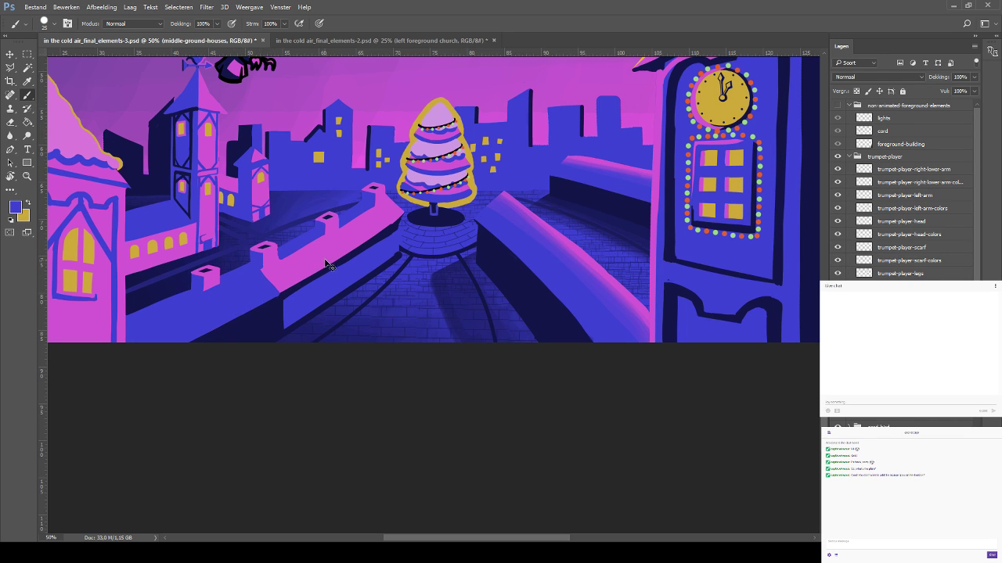
pyautogui.hotkey('ctrl', 's')
pyautogui.hotkey('ctrl', '-')
pyautogui.hotkey('ctrl', '-')
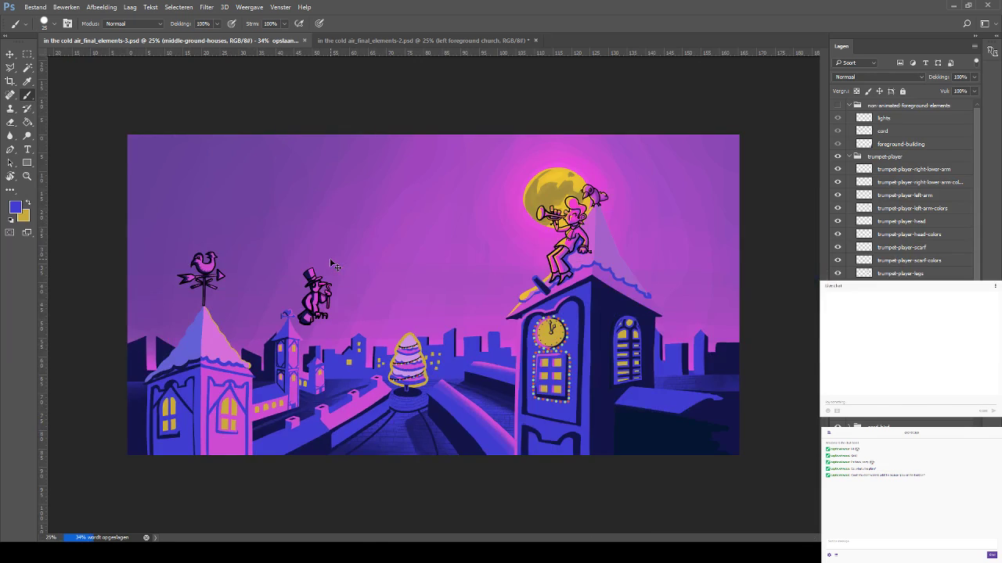
# Paint a blue brush stroke along the wall of the middle-ground houses beside the Christmas tree and save the document
pyautogui.hotkey('ctrl', '+')
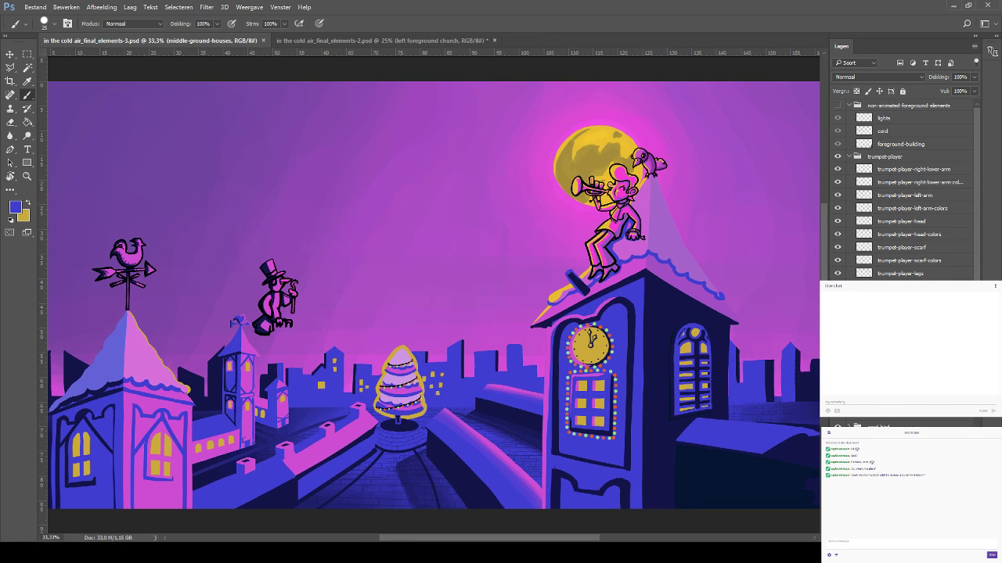
pyautogui.moveTo(214, 296); pyautogui.dragTo(126, 219)
pyautogui.hotkey('ctrl', '+')
pyautogui.hotkey('ctrl', '+')
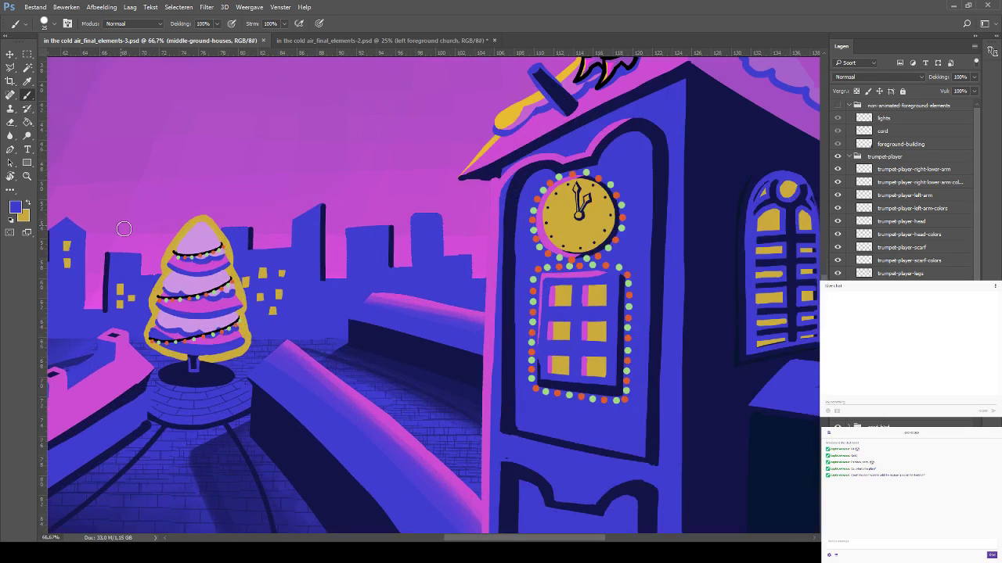
pyautogui.moveTo(235, 324); pyautogui.dragTo(411, 225)
pyautogui.moveTo(259, 330); pyautogui.dragTo(316, 299)
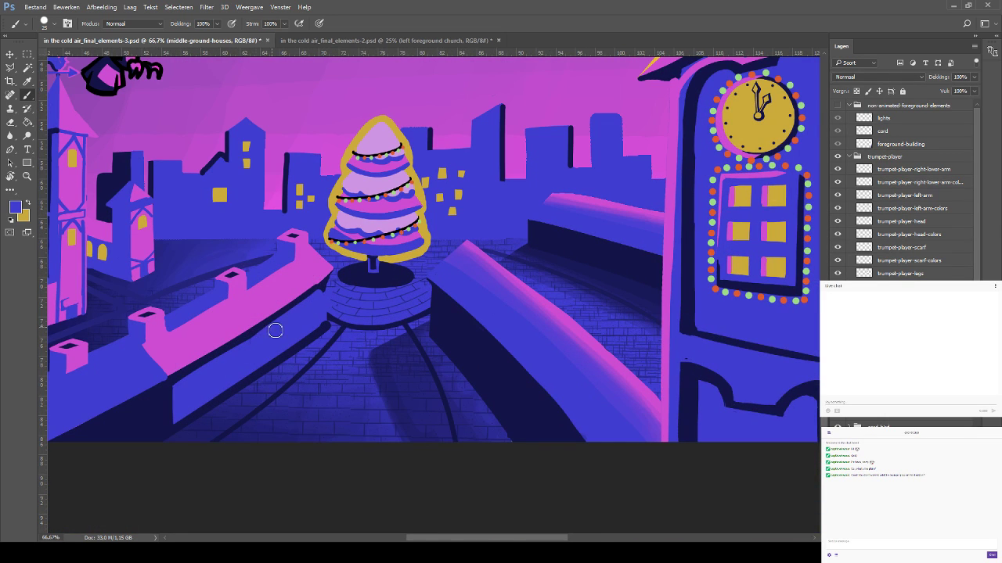
pyautogui.hotkey('ctrl', 'z')
pyautogui.moveTo(273, 326)
pyautogui.mouseDown()
pyautogui.moveTo(252, 346)
pyautogui.moveTo(317, 298)
pyautogui.mouseUp()
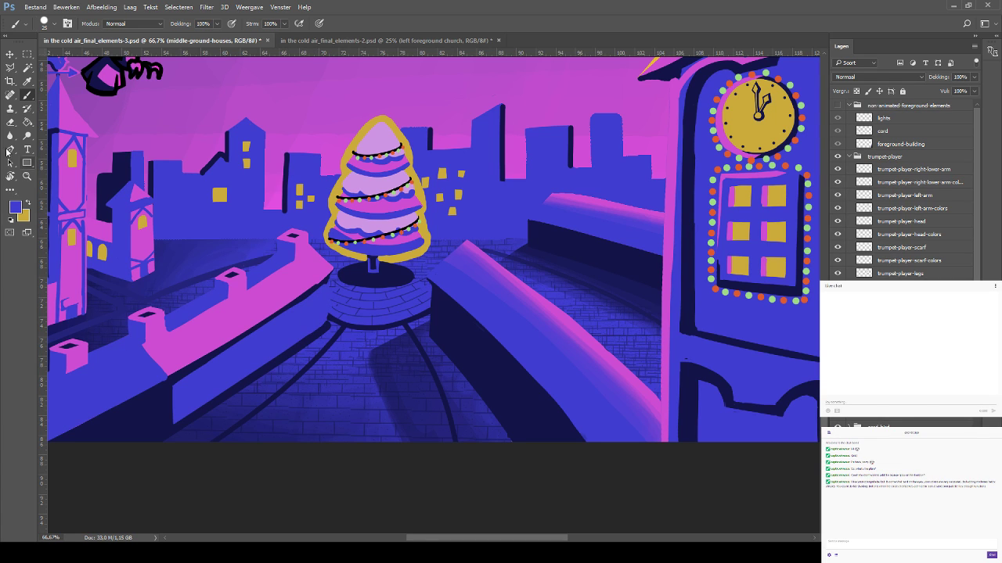
pyautogui.click(10, 122)
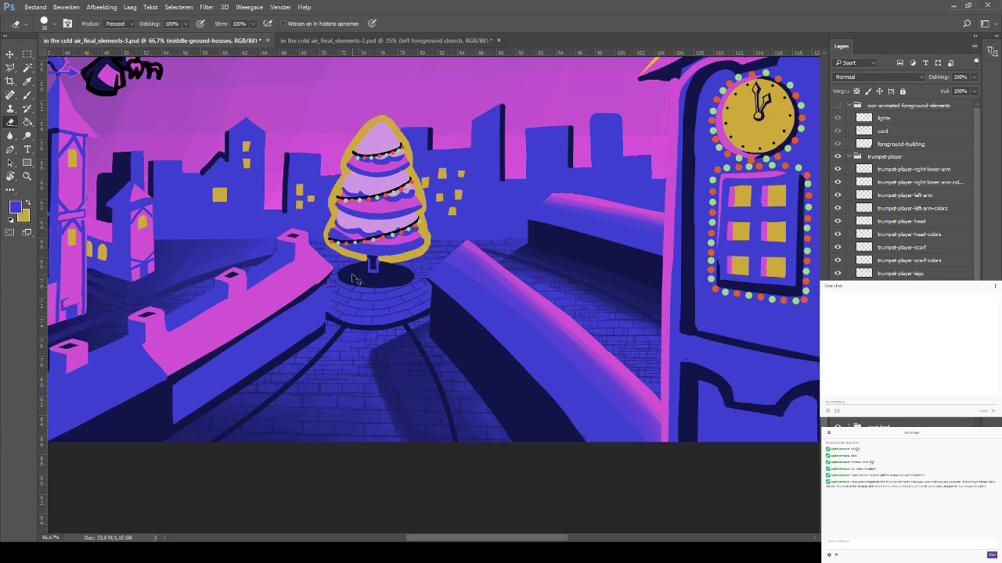
pyautogui.hotkey('ctrl', 's')
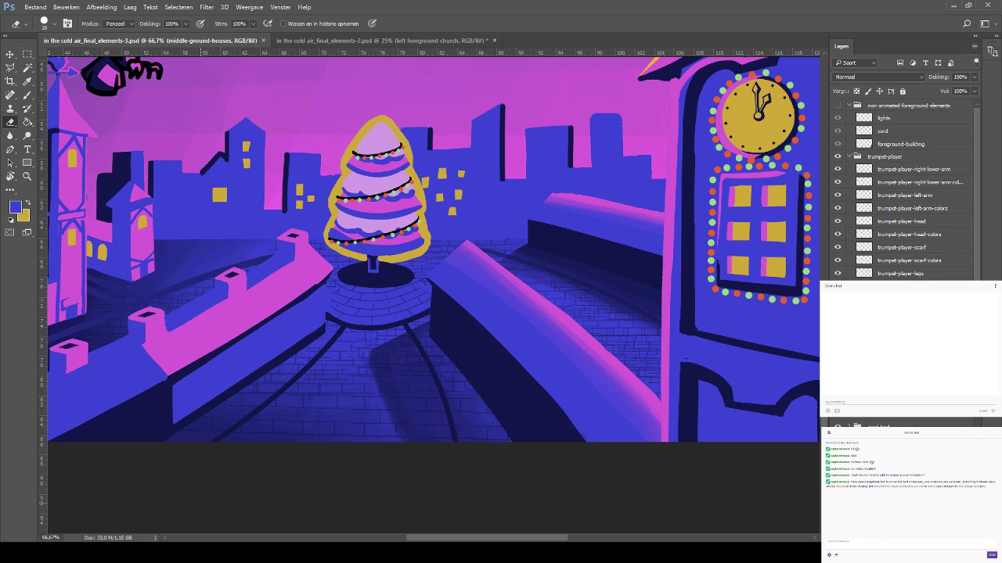
# Try erasing a short stroke on the roof beside the Christmas tree on the middle-ground-houses layer
pyautogui.hotkey('ctrl', '+')
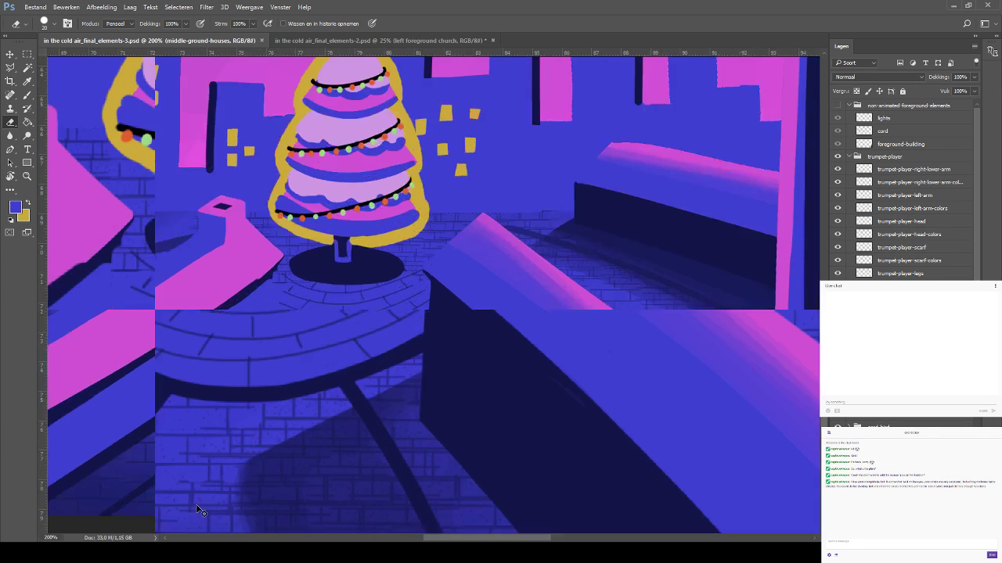
pyautogui.hotkey('ctrl', '-')
pyautogui.hotkey('ctrl', '-')
pyautogui.hotkey('ctrl', '-')
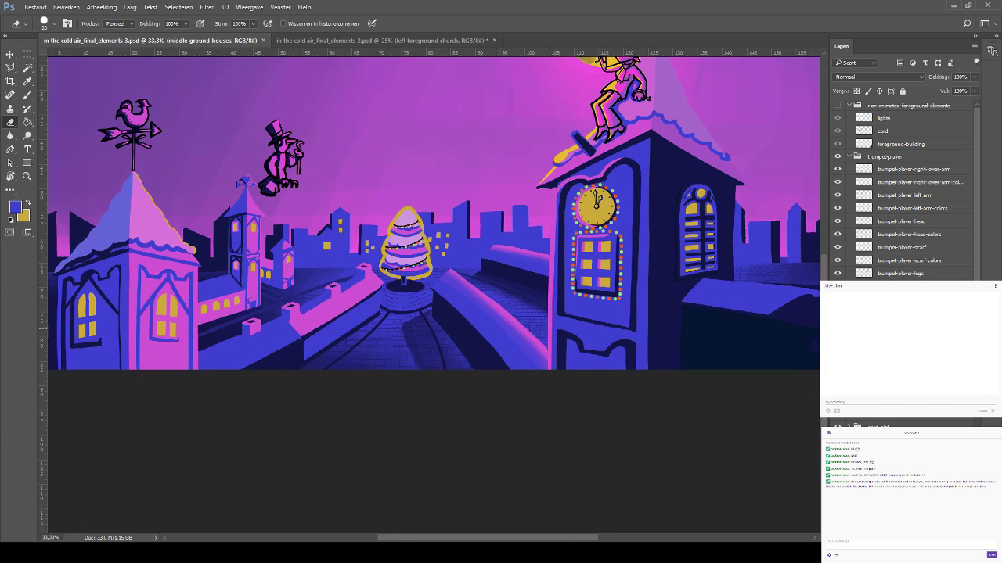
pyautogui.moveTo(473, 286); pyautogui.dragTo(483, 311)
pyautogui.hotkey('ctrl', 'z')
pyautogui.press('i')
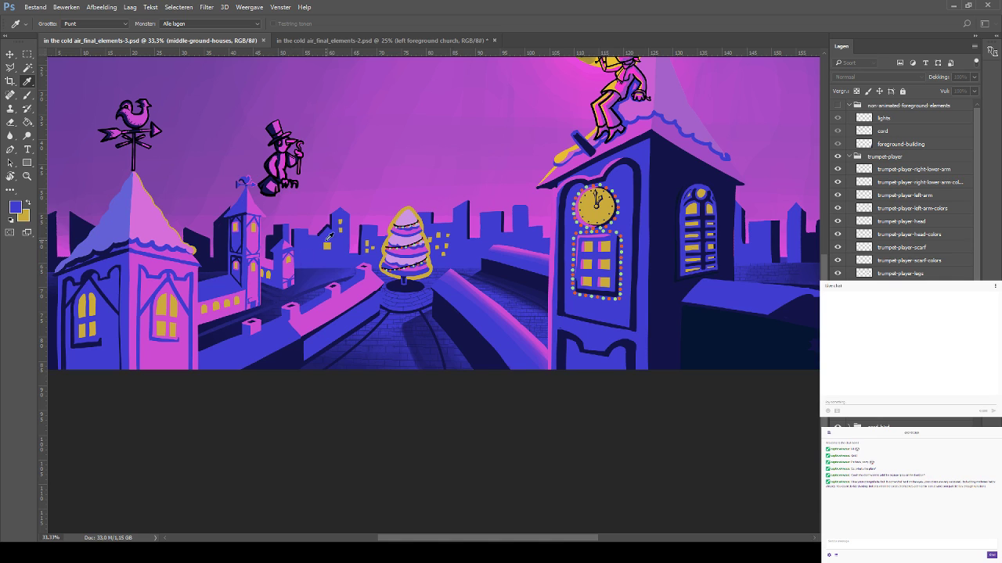
pyautogui.press('e')
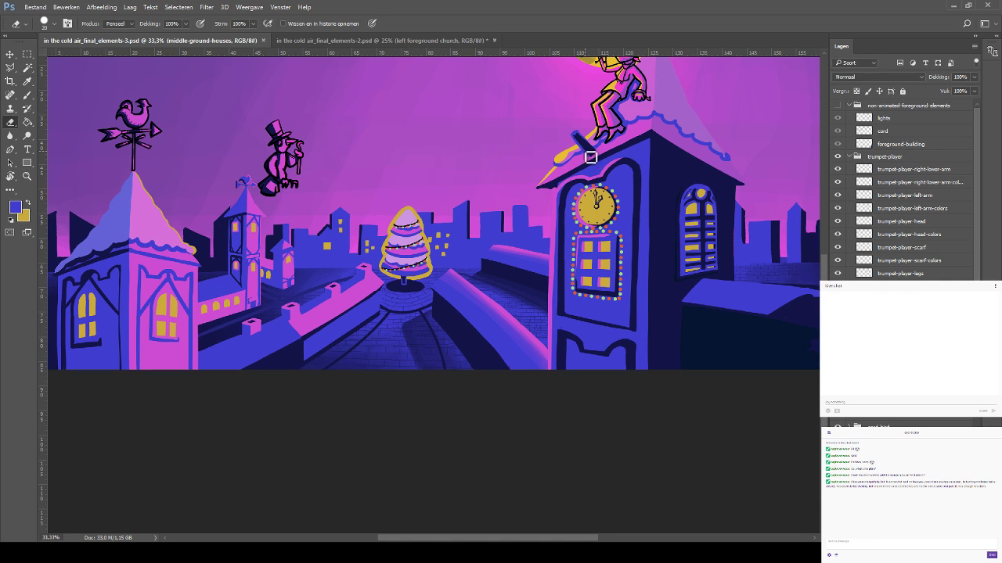
pyautogui.moveTo(451, 183); pyautogui.dragTo(397, 233)
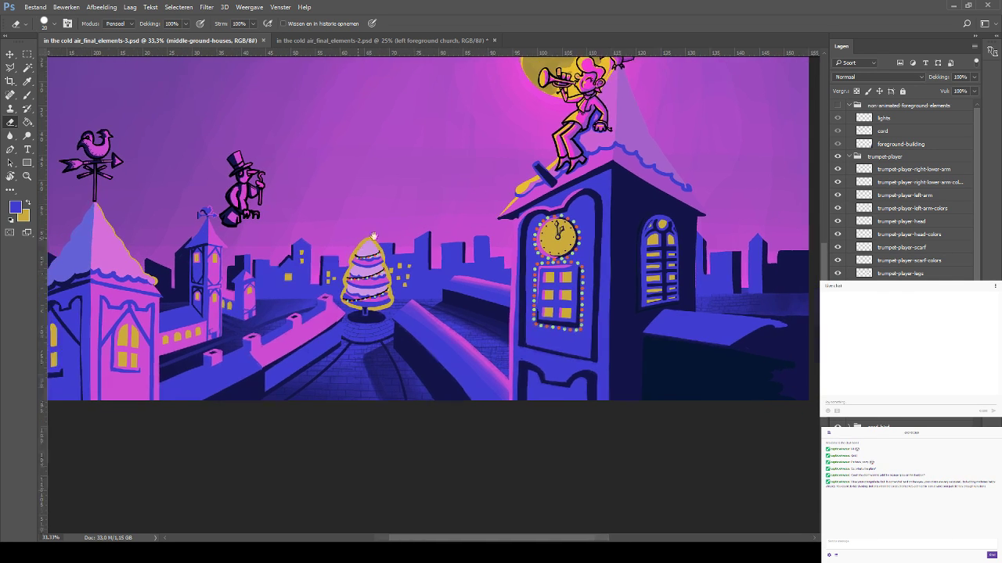
pyautogui.moveTo(301, 295); pyautogui.dragTo(387, 206)
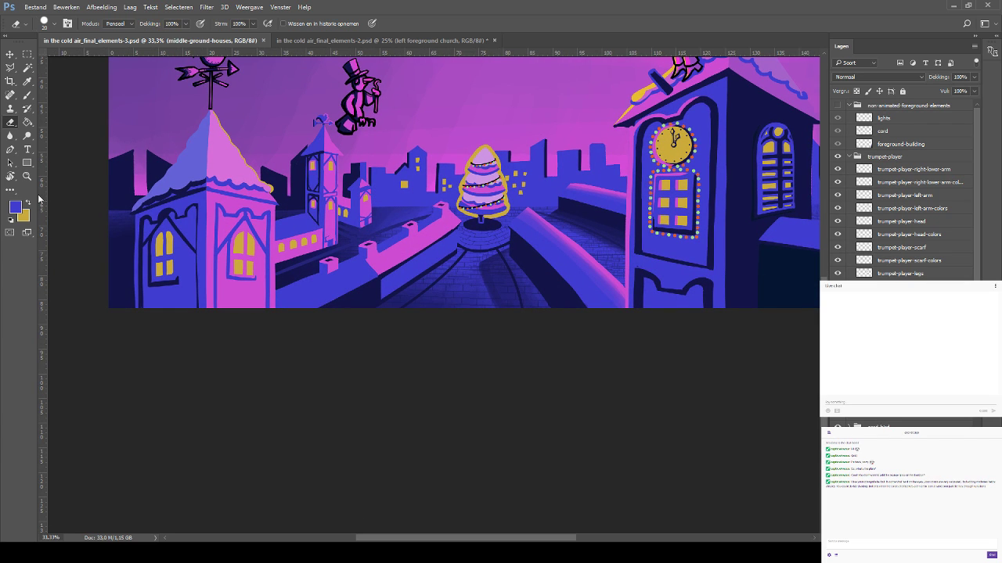
pyautogui.press('i')
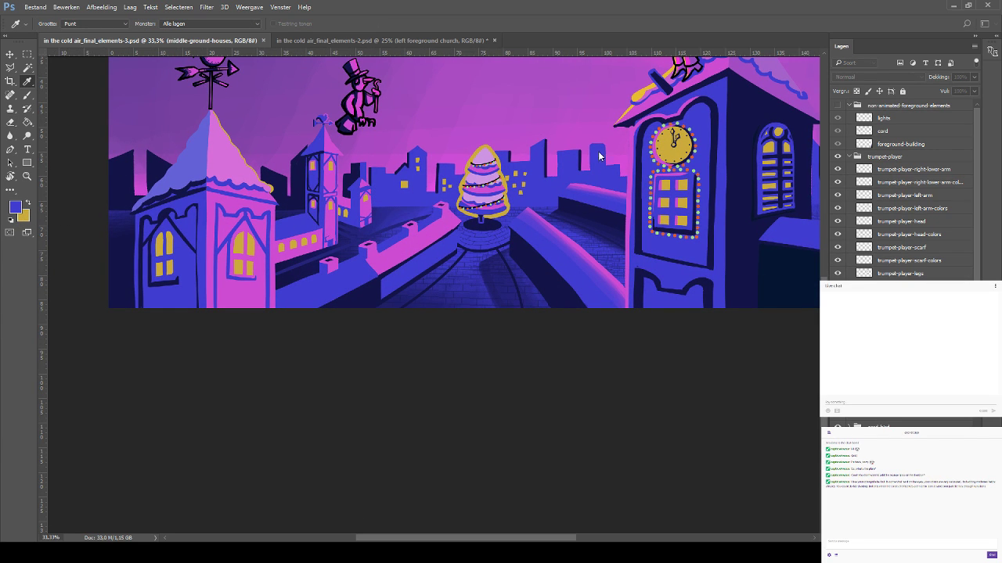
pyautogui.press('e')
pyautogui.moveTo(403, 170)
pyautogui.mouseDown()
pyautogui.moveTo(278, 258)
pyautogui.moveTo(223, 279)
pyautogui.moveTo(245, 278)
pyautogui.mouseUp()
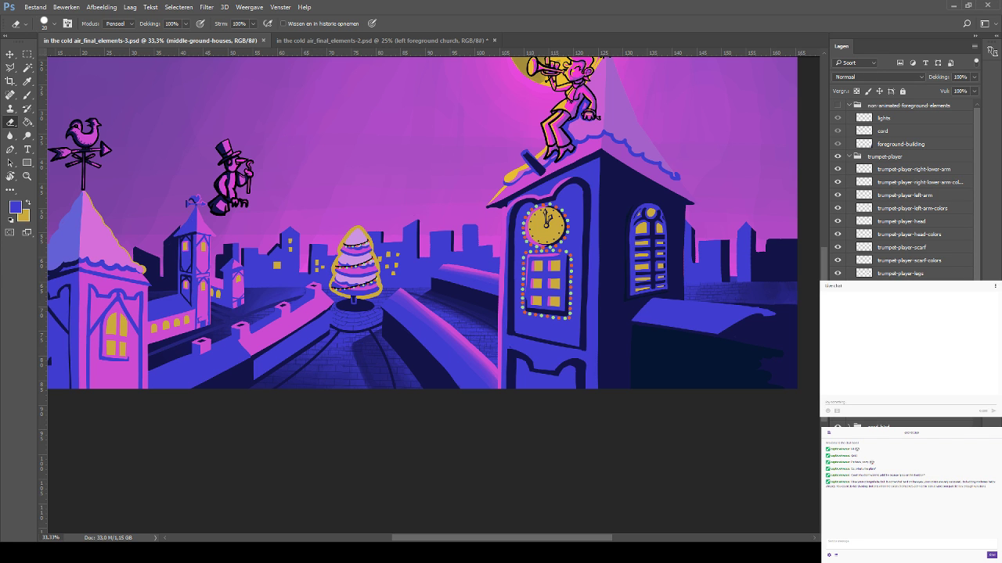
pyautogui.moveTo(229, 330)
pyautogui.mouseDown()
pyautogui.moveTo(210, 368)
pyautogui.moveTo(178, 394)
pyautogui.moveTo(180, 337)
pyautogui.moveTo(194, 316)
pyautogui.moveTo(168, 324)
pyautogui.moveTo(241, 319)
pyautogui.mouseUp()
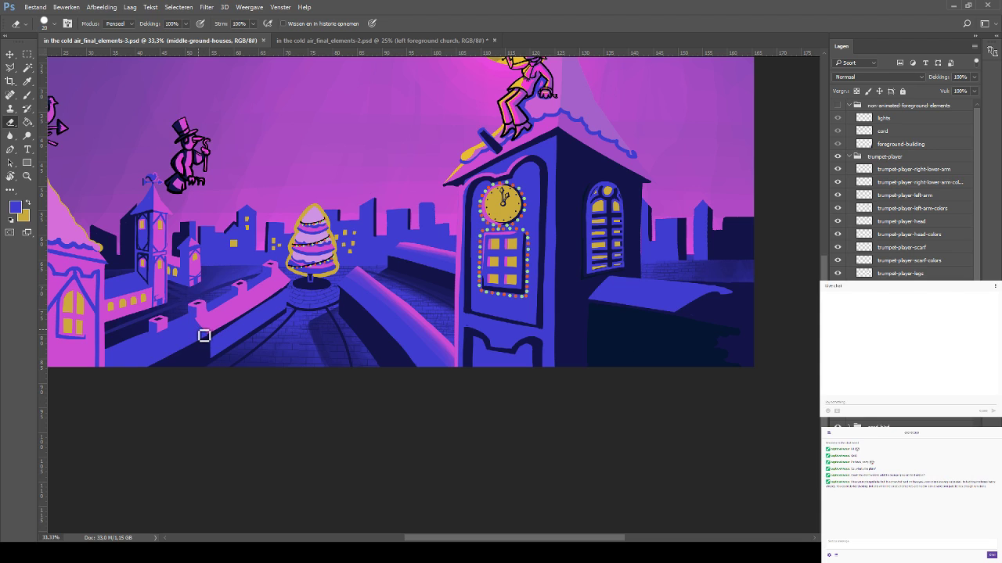
pyautogui.moveTo(170, 401); pyautogui.dragTo(197, 457)
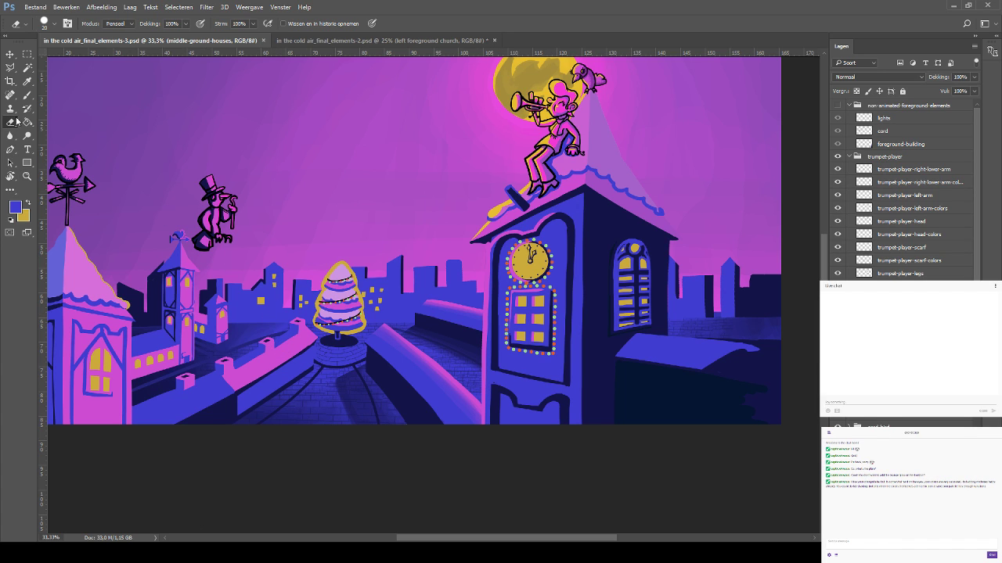
# Set the brush colour to a muted dark blue using the Eyedropper
pyautogui.click(28, 95)
pyautogui.press('i')
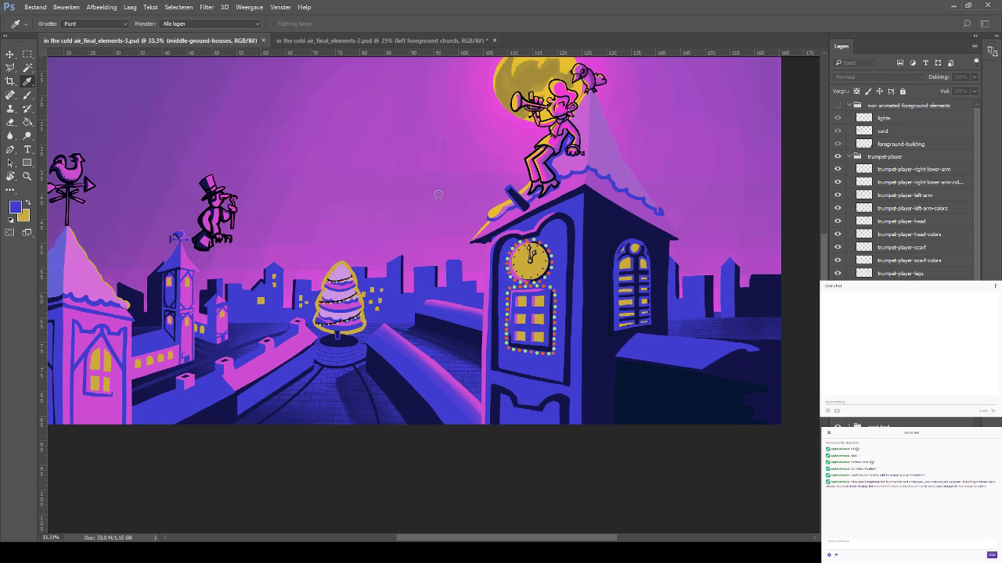
pyautogui.press('b')
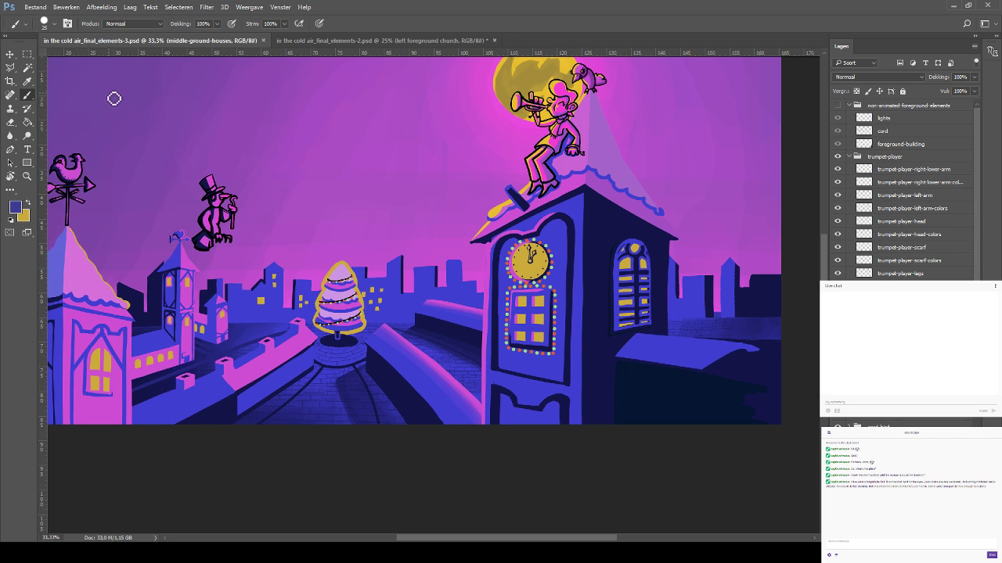
pyautogui.click(10, 56)
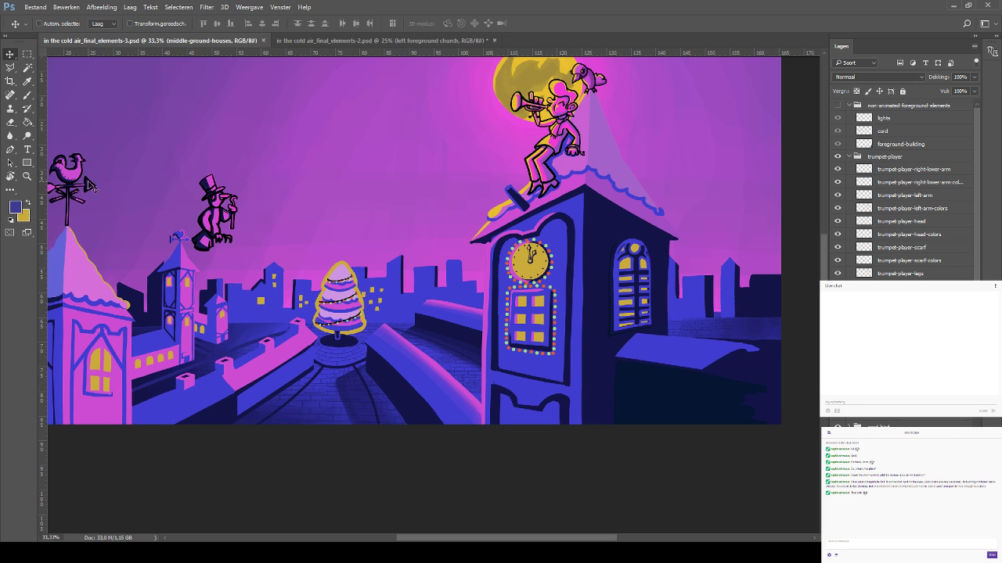
pyautogui.moveTo(207, 390); pyautogui.dragTo(204, 427)
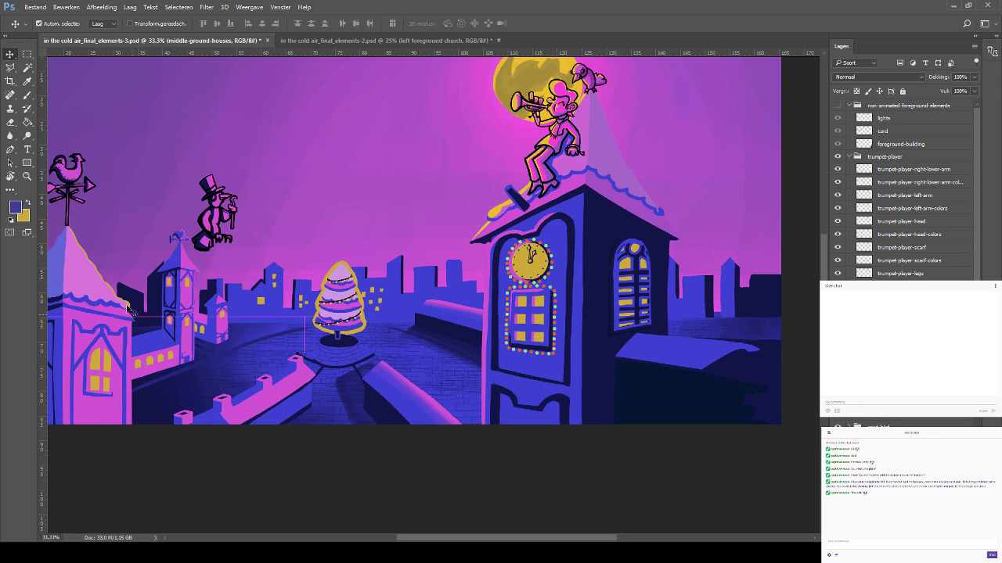
pyautogui.hotkey('ctrl', 'z')
# Select the blue wall faces of the middle-ground houses with the Magic Wand and save the document as in the cold air_final_elements-4.psd
pyautogui.press('w')
pyautogui.click(235, 371)
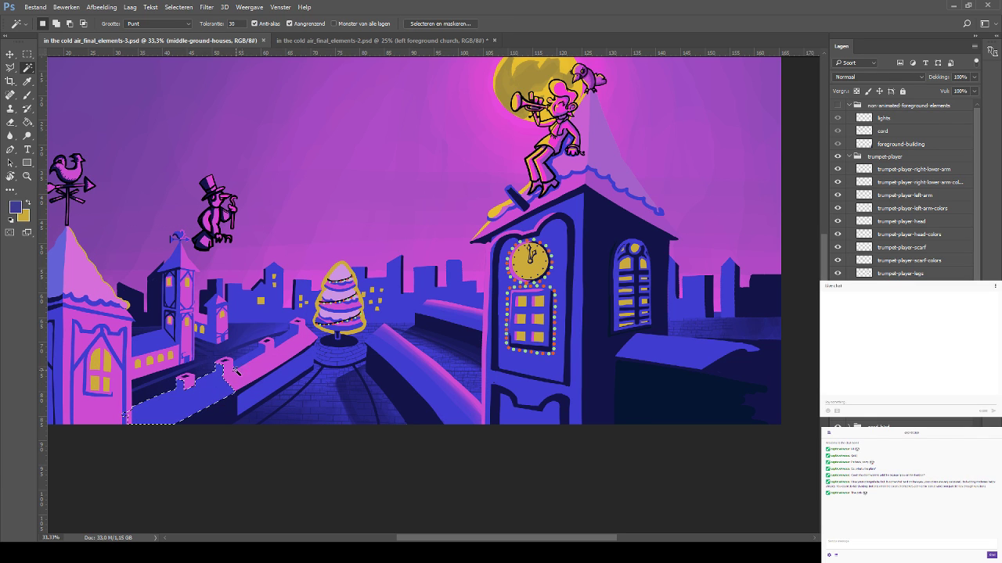
pyautogui.keyDown('shift'); pyautogui.click(249, 358); pyautogui.keyUp('shift')
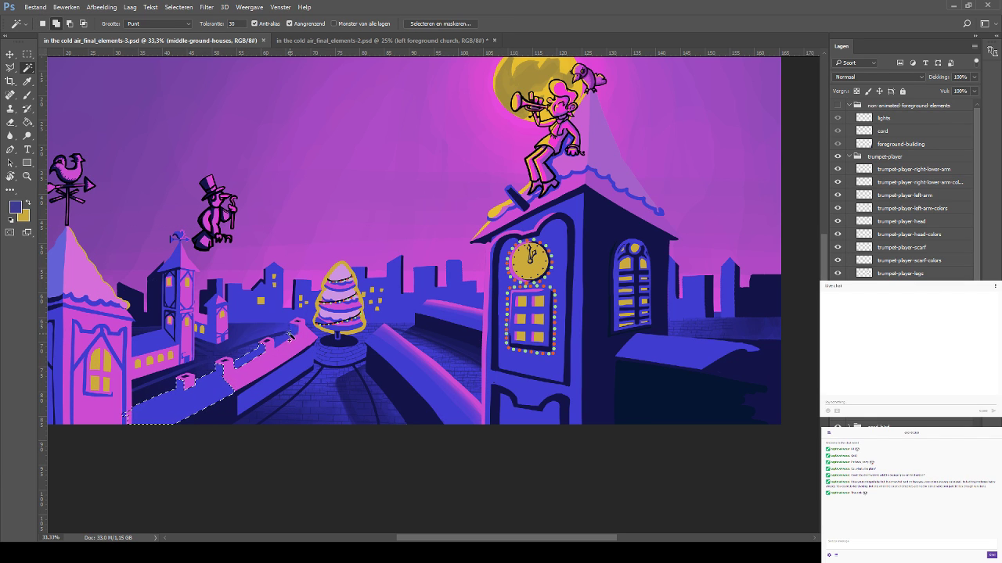
pyautogui.keyDown('shift'); pyautogui.click(275, 388); pyautogui.keyUp('shift')
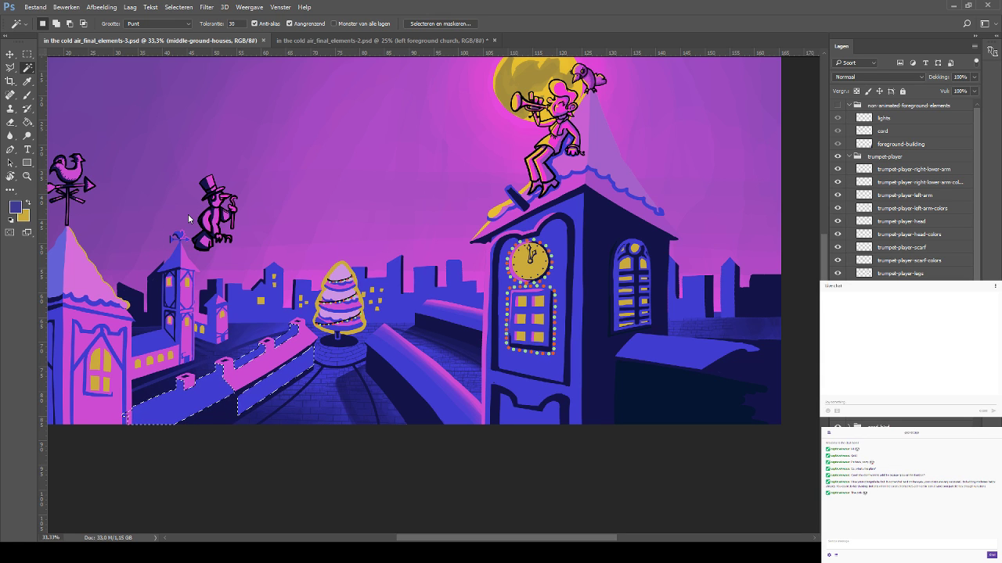
pyautogui.press('Return')
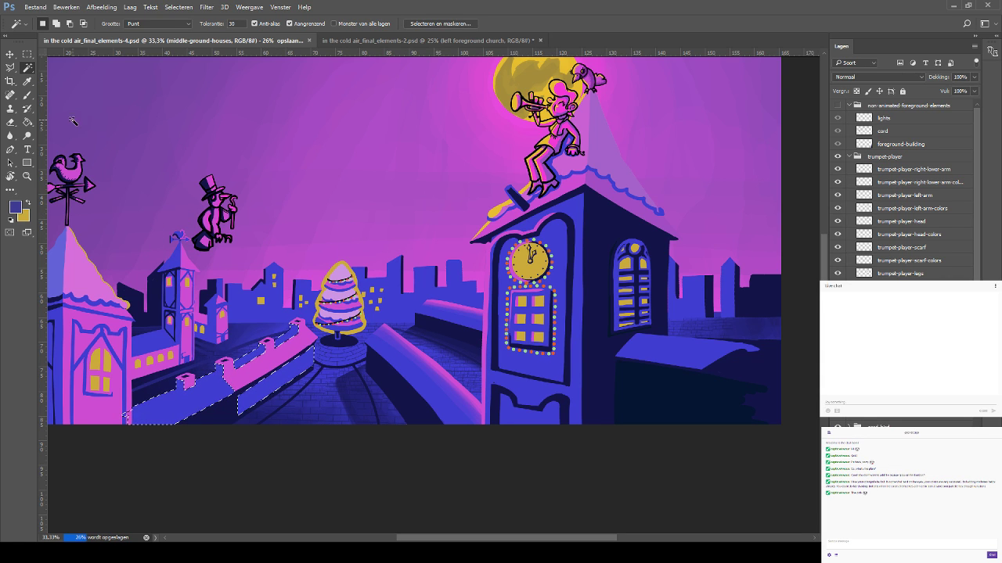
# Try painting the selected wall faces of the middle-ground houses in the muted dark blue
pyautogui.click(28, 95)
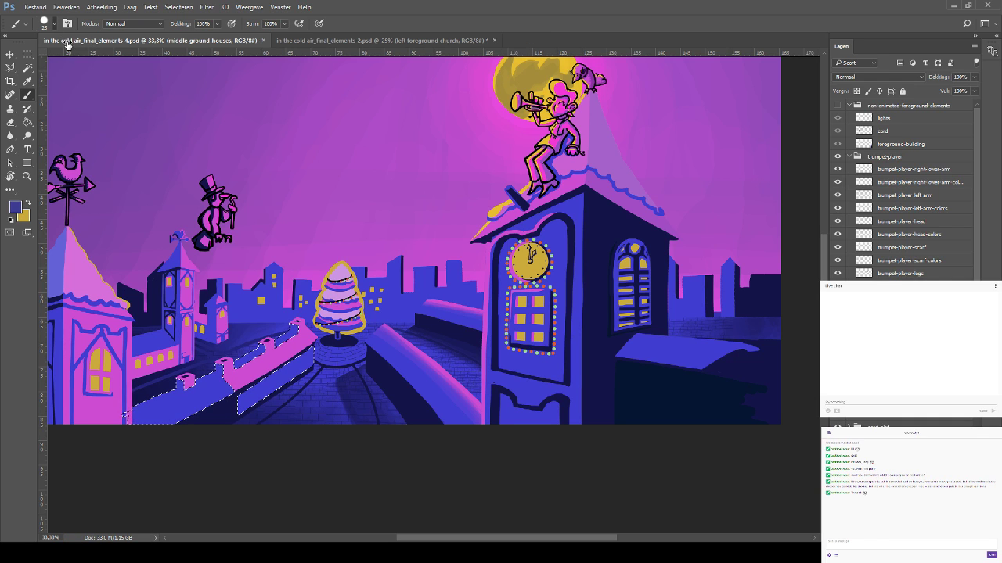
pyautogui.moveTo(139, 426)
pyautogui.mouseDown()
pyautogui.moveTo(159, 410)
pyautogui.moveTo(172, 433)
pyautogui.moveTo(196, 402)
pyautogui.moveTo(213, 419)
pyautogui.mouseUp()
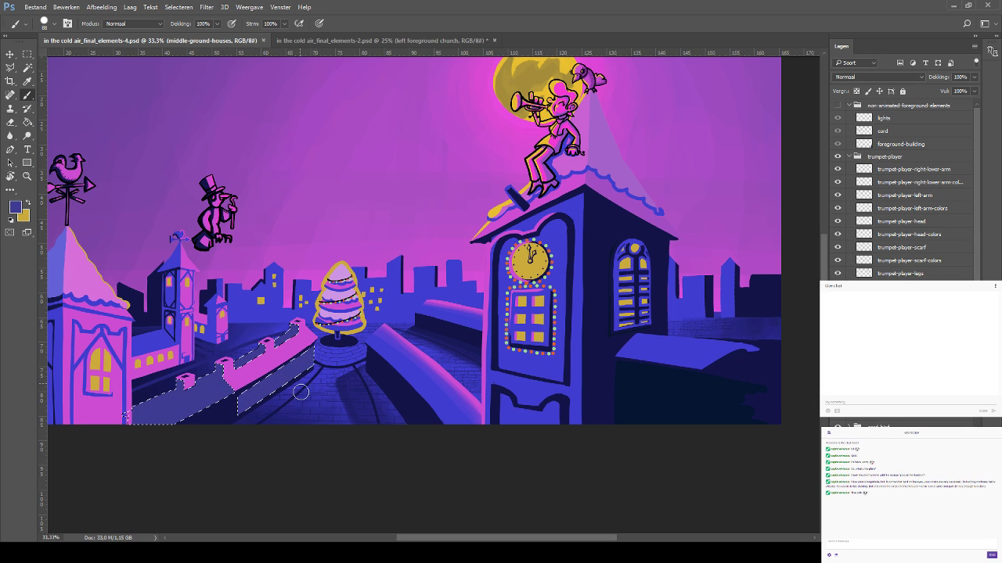
pyautogui.moveTo(300, 392); pyautogui.dragTo(313, 376)
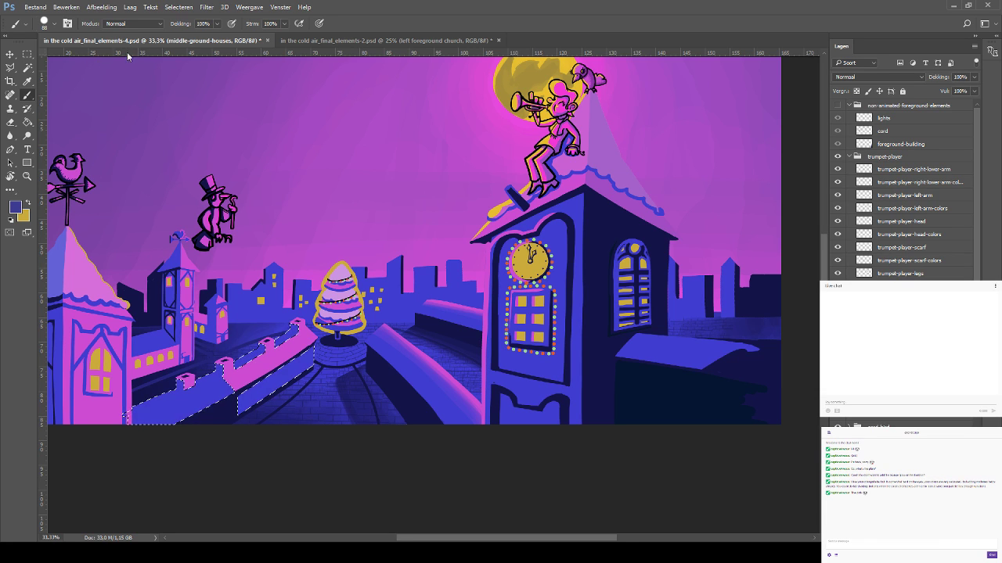
# Select the magenta roof surface and chimneys of the middle-ground houses with the Magic Wand
pyautogui.click(30, 68)
pyautogui.moveTo(267, 304); pyautogui.dragTo(206, 283)
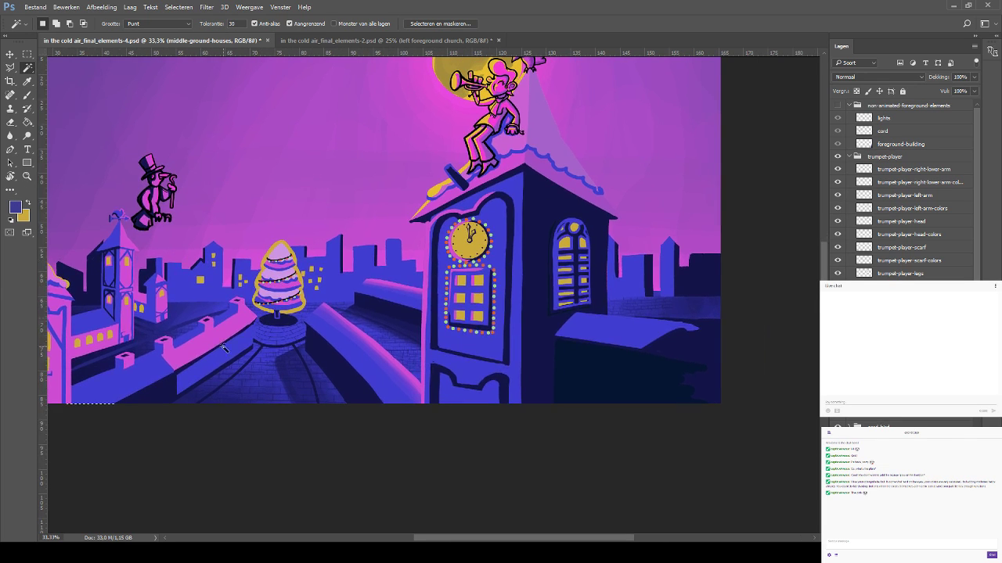
pyautogui.keyDown('shift'); pyautogui.click(211, 345); pyautogui.keyUp('shift')
pyautogui.moveTo(157, 372); pyautogui.dragTo(223, 337)
pyautogui.hotkey('ctrl', 'z')
pyautogui.keyDown('shift'); pyautogui.click(196, 326); pyautogui.keyUp('shift')
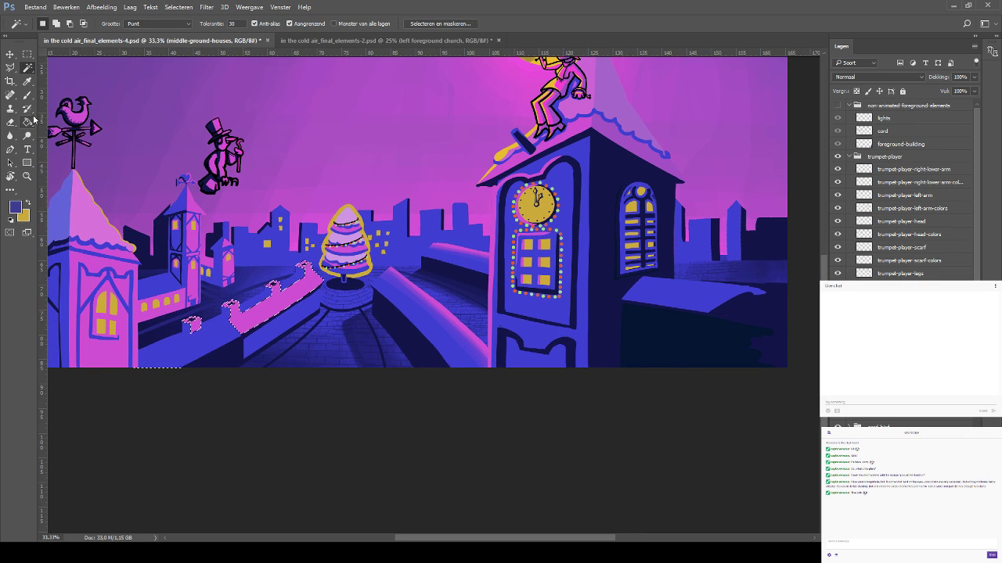
# Paint the selected roof surface and chimneys in a sampled lighter pink with a size 250 brush, and save the document
pyautogui.click(28, 80)
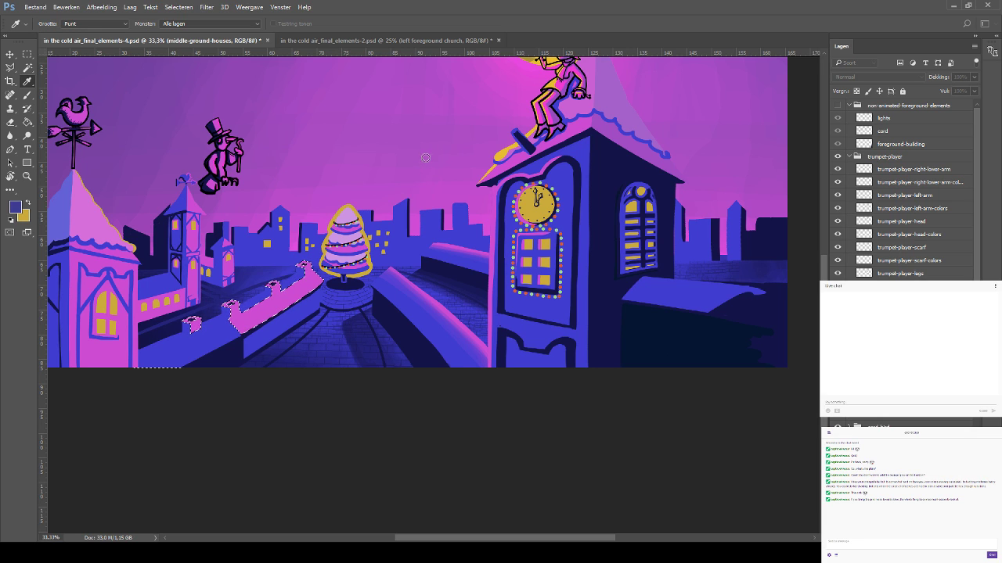
pyautogui.press('b')
pyautogui.keyDown('alt'); pyautogui.click(533, 138); pyautogui.keyUp('alt')
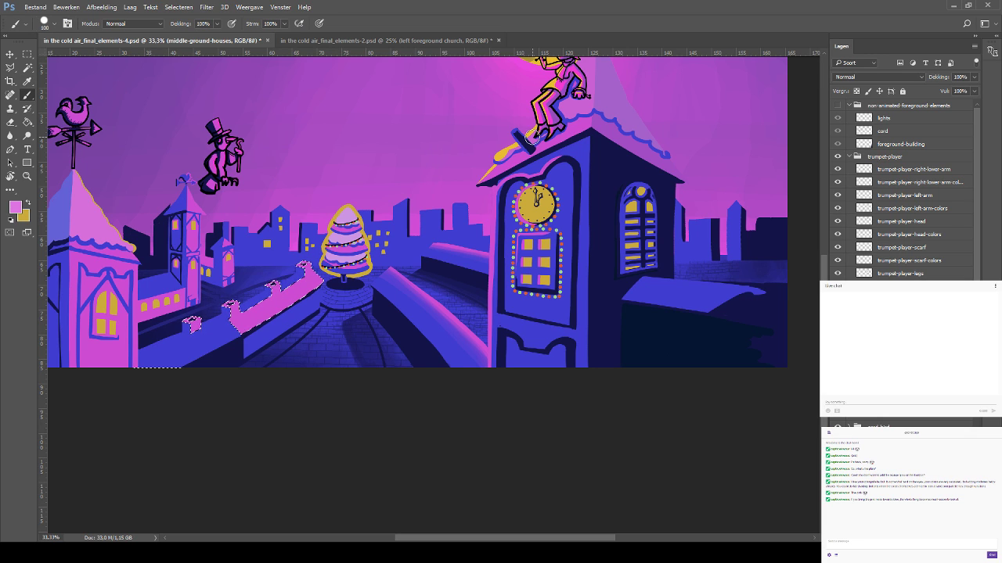
pyautogui.press(']')
pyautogui.press(']')
pyautogui.press(']')
pyautogui.press(']')
pyautogui.press(']')
pyautogui.press(']')
pyautogui.press(']')
pyautogui.moveTo(300, 281); pyautogui.dragTo(317, 278)
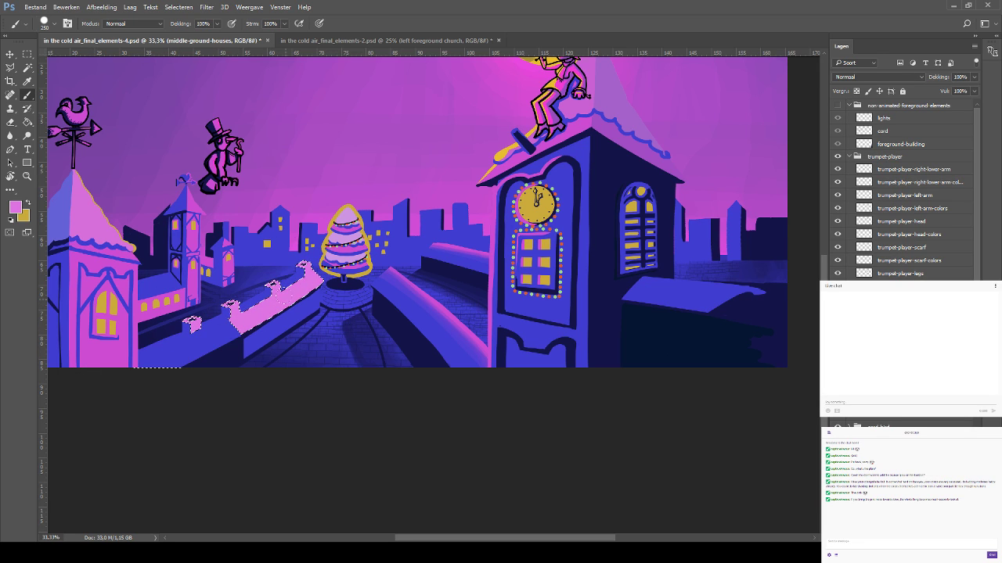
pyautogui.moveTo(309, 313)
pyautogui.mouseDown()
pyautogui.moveTo(426, 264)
pyautogui.moveTo(450, 242)
pyautogui.mouseUp()
pyautogui.moveTo(478, 205)
pyautogui.mouseDown()
pyautogui.moveTo(462, 206)
pyautogui.moveTo(480, 220)
pyautogui.mouseUp()
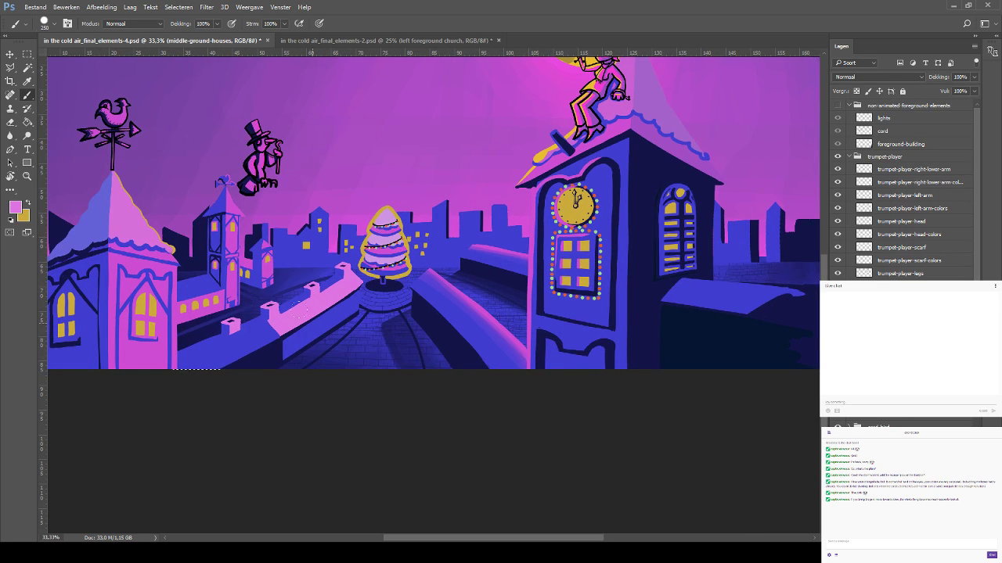
pyautogui.hotkey('ctrl', 's')
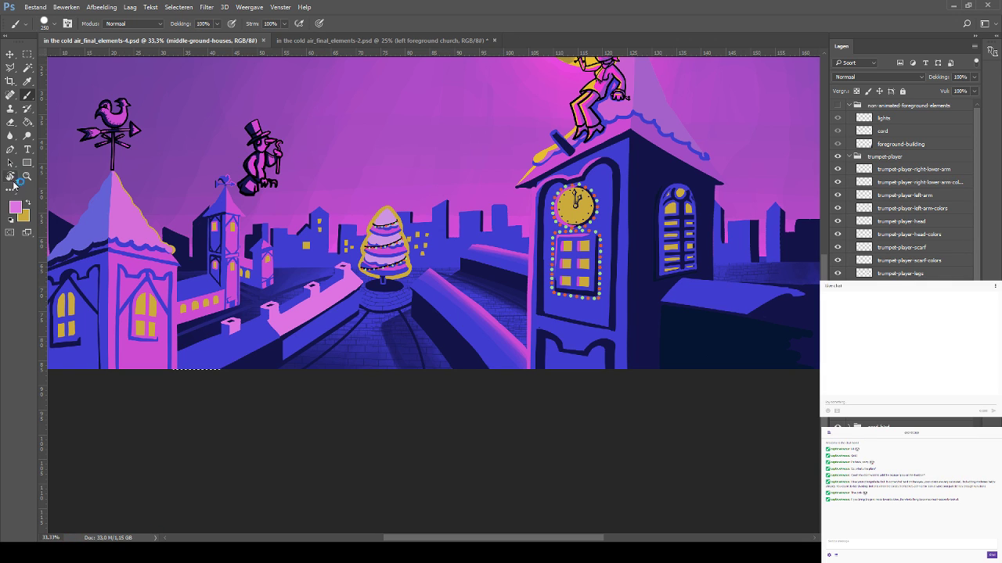
# Select the magenta wall areas of the left foreground church on its layer with the Magic Wand
pyautogui.click(27, 81)
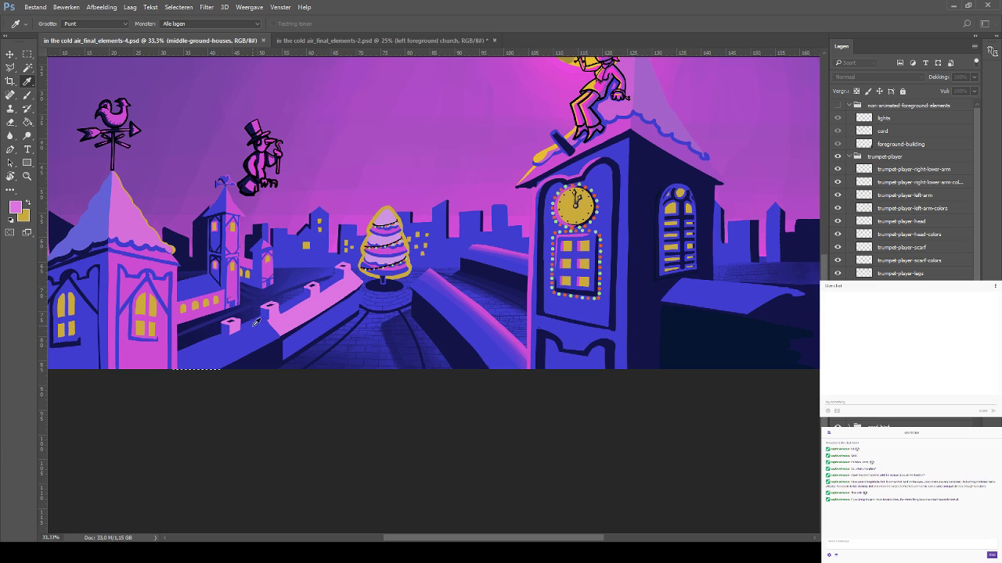
pyautogui.press('b')
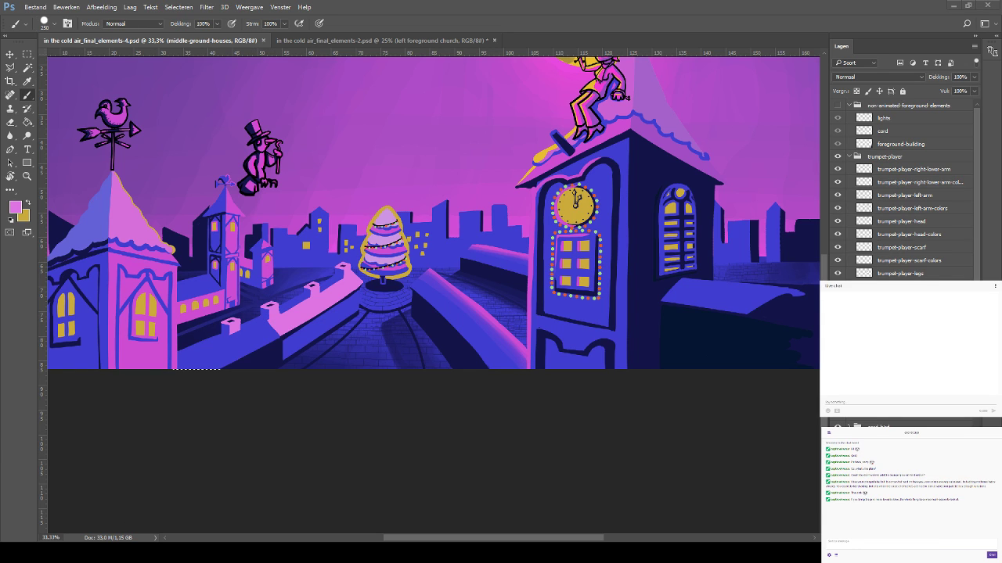
pyautogui.click(27, 67)
pyautogui.click(143, 275)
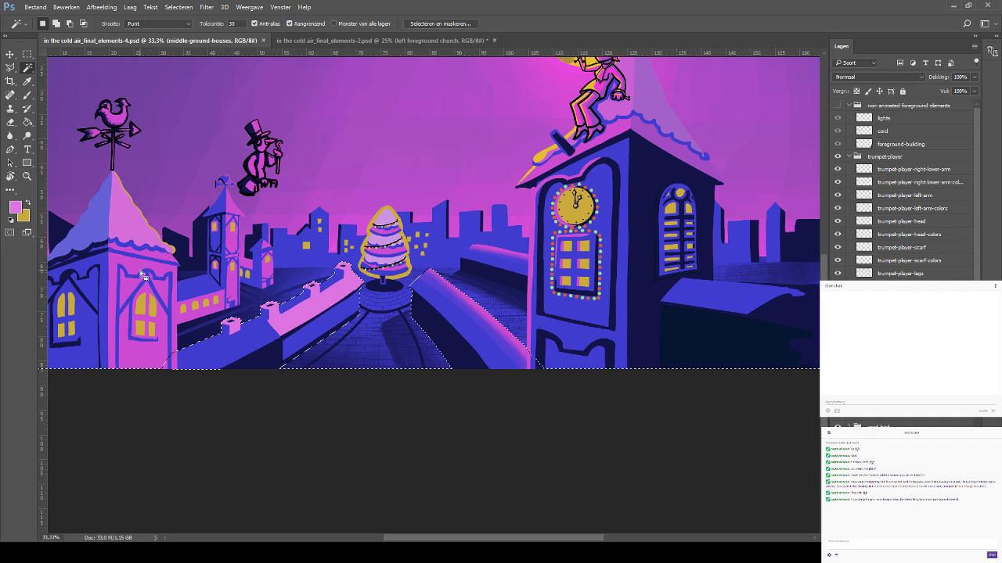
pyautogui.press('v')
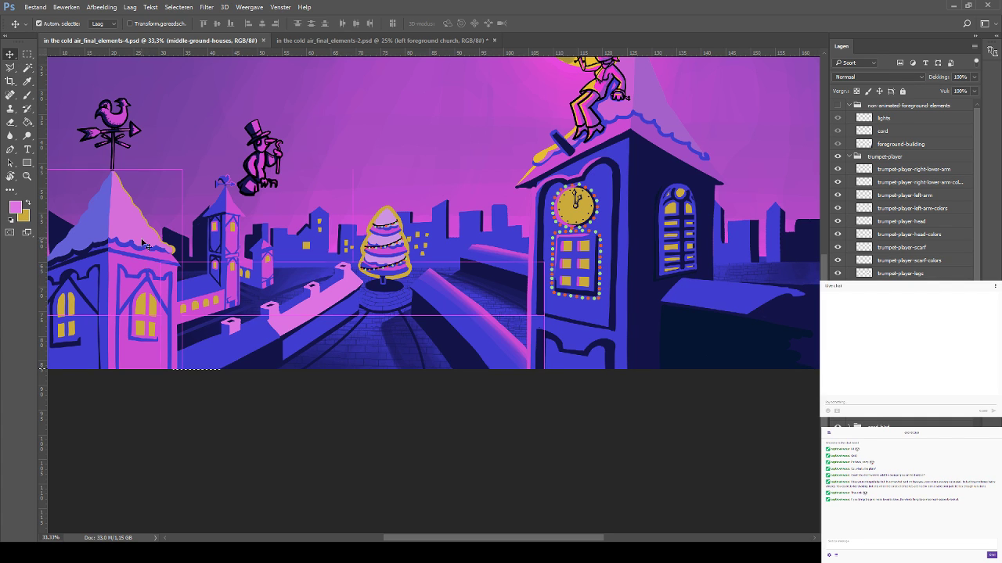
pyautogui.press('w')
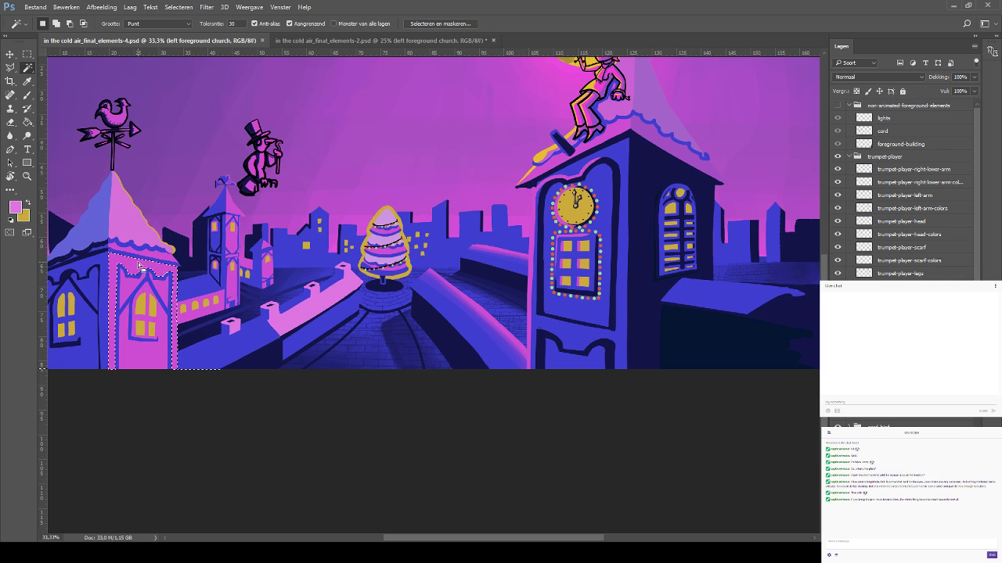
pyautogui.keyDown('shift'); pyautogui.click(139, 269); pyautogui.keyUp('shift')
pyautogui.keyDown('shift'); pyautogui.click(143, 350); pyautogui.keyUp('shift')
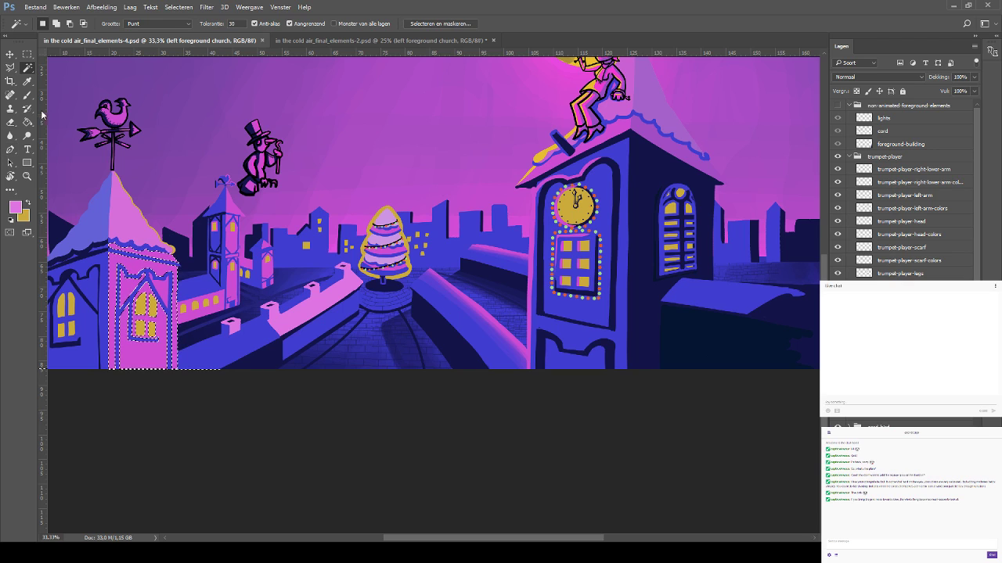
# Try painting the selected church wall in the lighter pink, deselect it and save the document
pyautogui.press('b')
pyautogui.moveTo(125, 348)
pyautogui.mouseDown()
pyautogui.moveTo(149, 352)
pyautogui.moveTo(163, 329)
pyautogui.moveTo(157, 238)
pyautogui.mouseUp()
pyautogui.moveTo(157, 345); pyautogui.dragTo(164, 297)
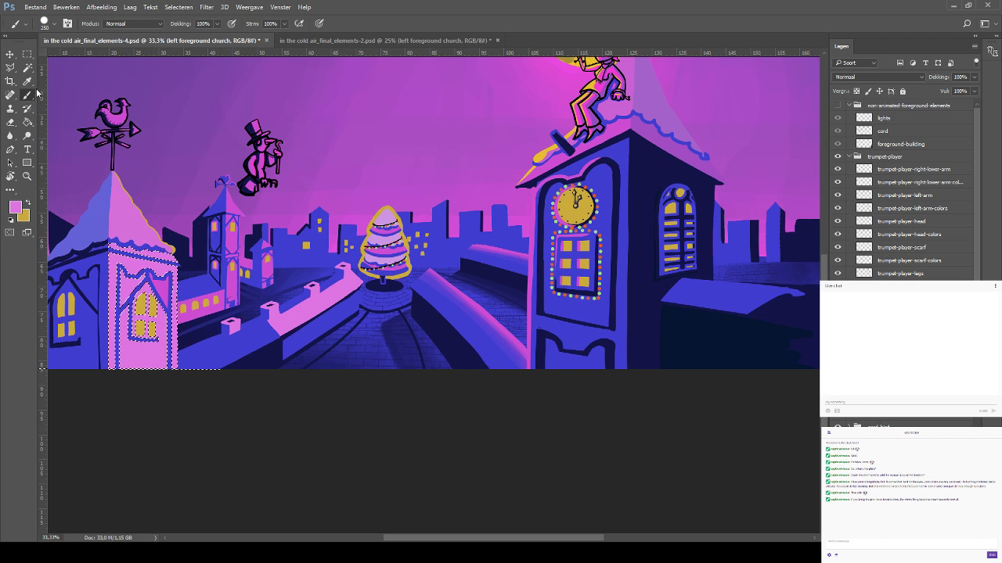
pyautogui.press('w')
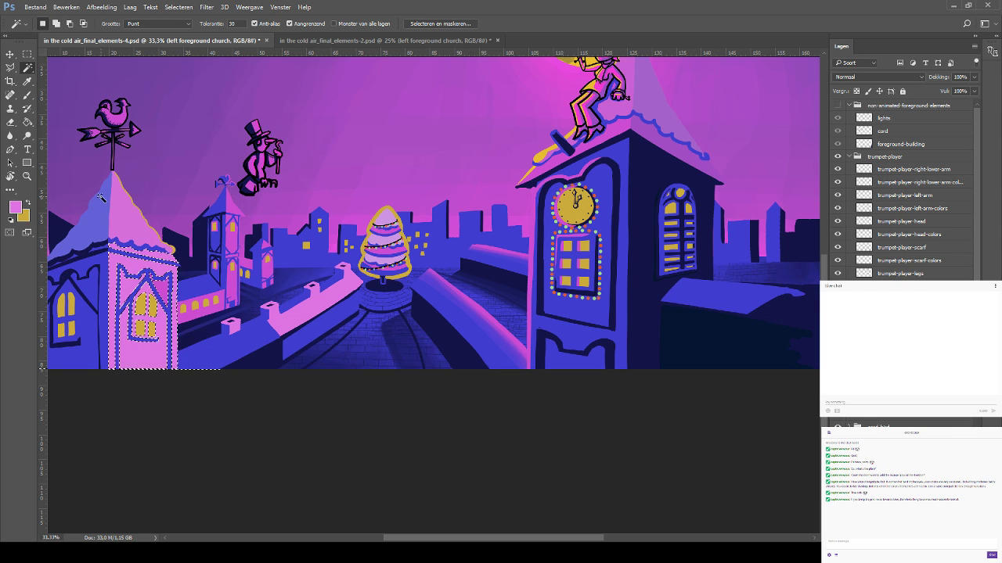
pyautogui.click(29, 97)
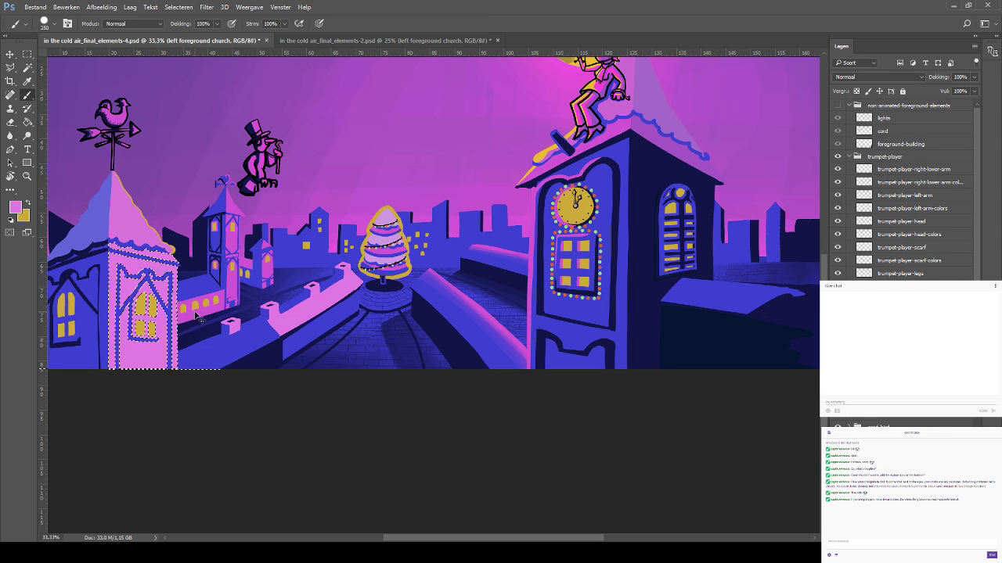
pyautogui.hotkey('ctrl', 'd')
pyautogui.hscroll(-2, 391, 436)
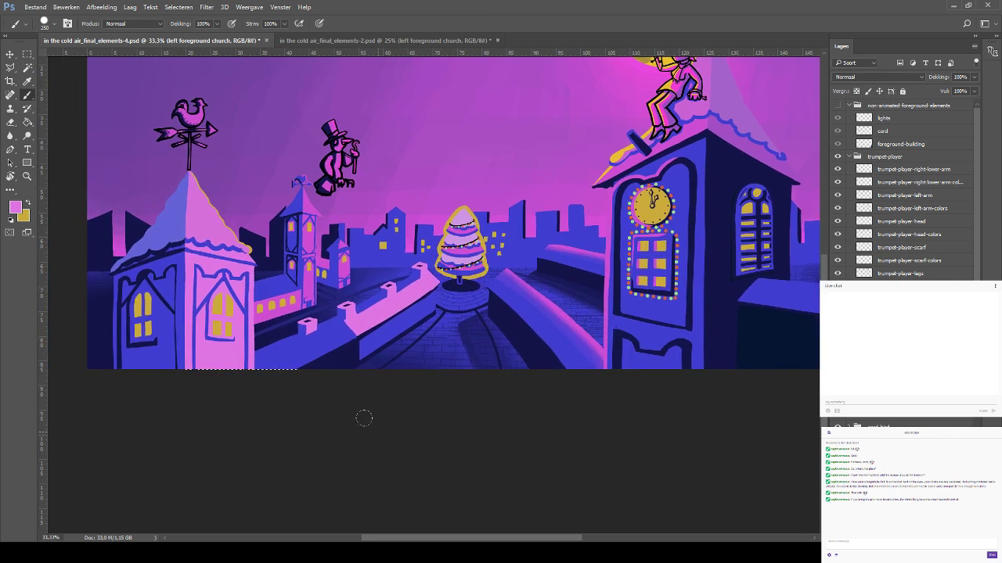
pyautogui.hotkey('ctrl', 's')
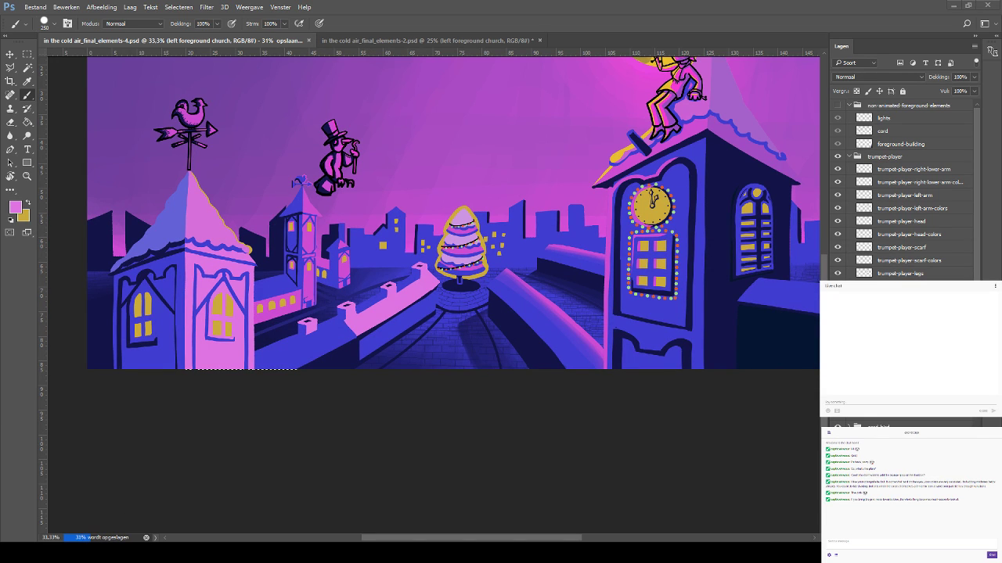
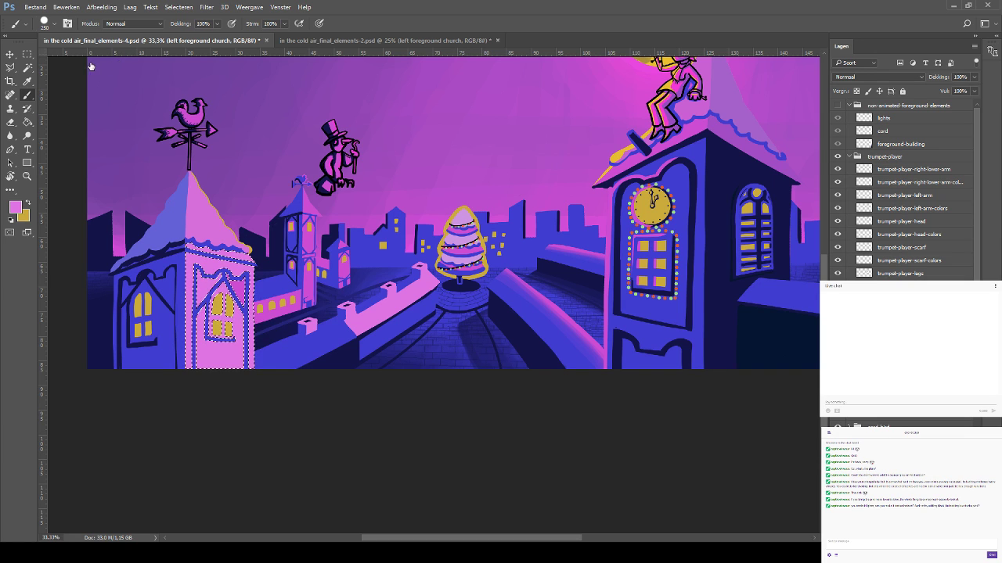
# Undo the lighter pink paint on the church wall and on the middle-ground roof and chimneys, and clear the selection
pyautogui.hotkey('ctrl', 'd')
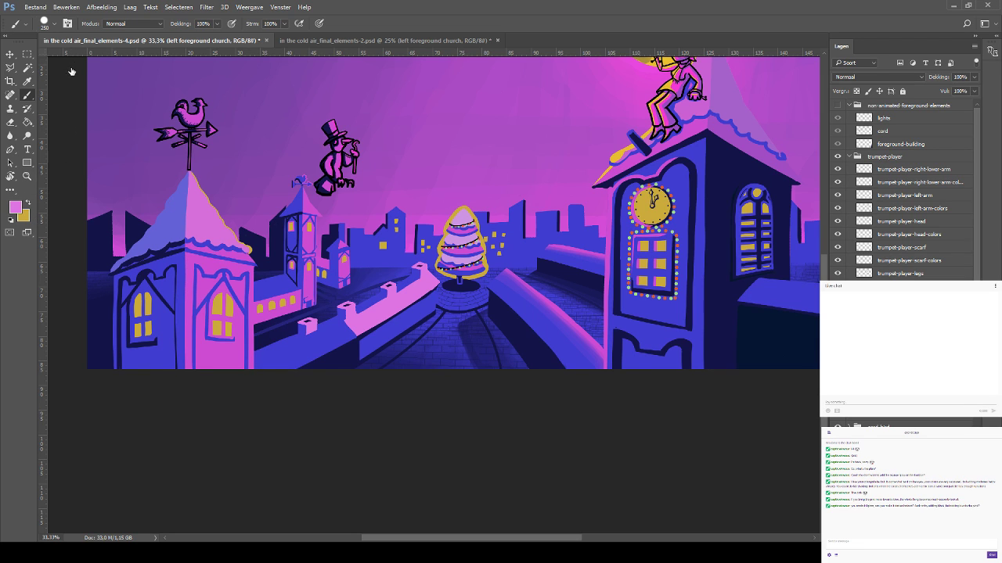
pyautogui.hotkey('ctrl', 'shift', 'd')
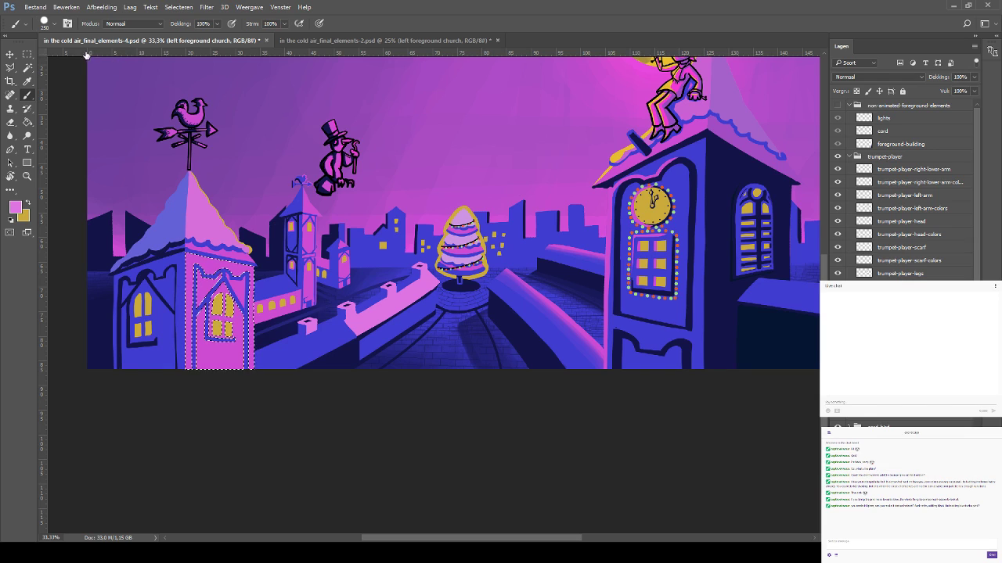
pyautogui.hotkey('ctrl', 'd')
pyautogui.hotkey('alt', '[')
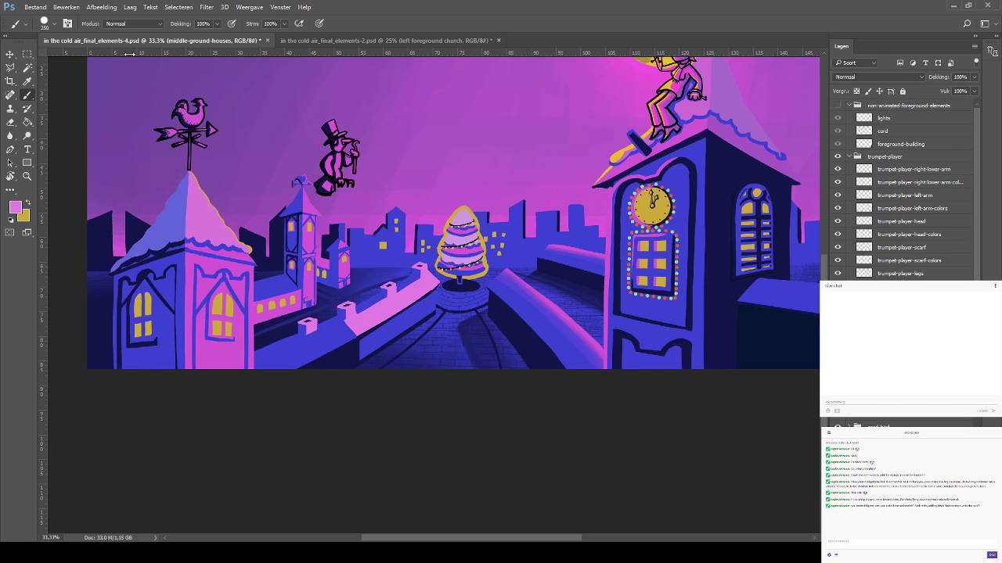
pyautogui.hotkey('ctrl', 'alt', 'z')
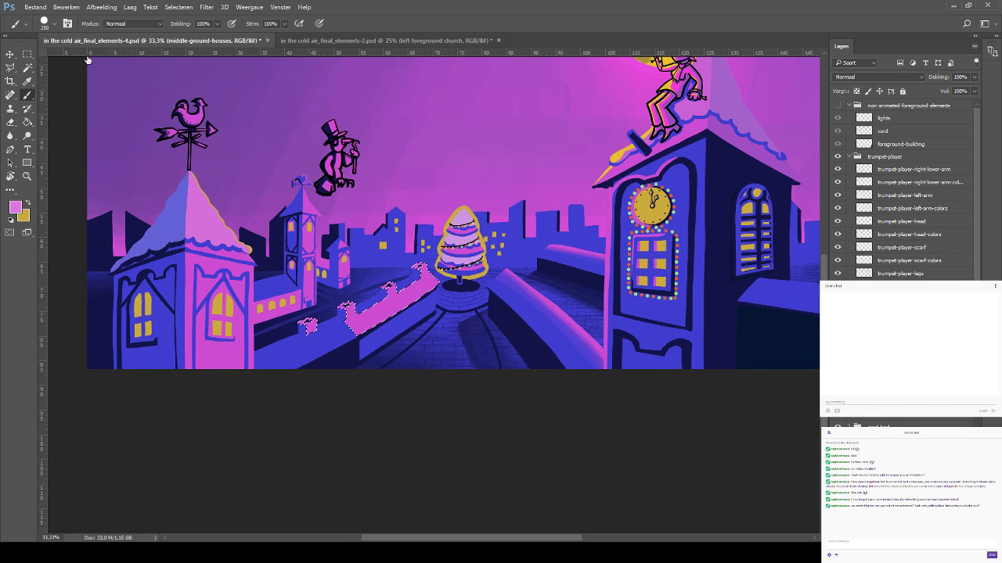
pyautogui.hotkey('ctrl', 'd')
pyautogui.press('i')
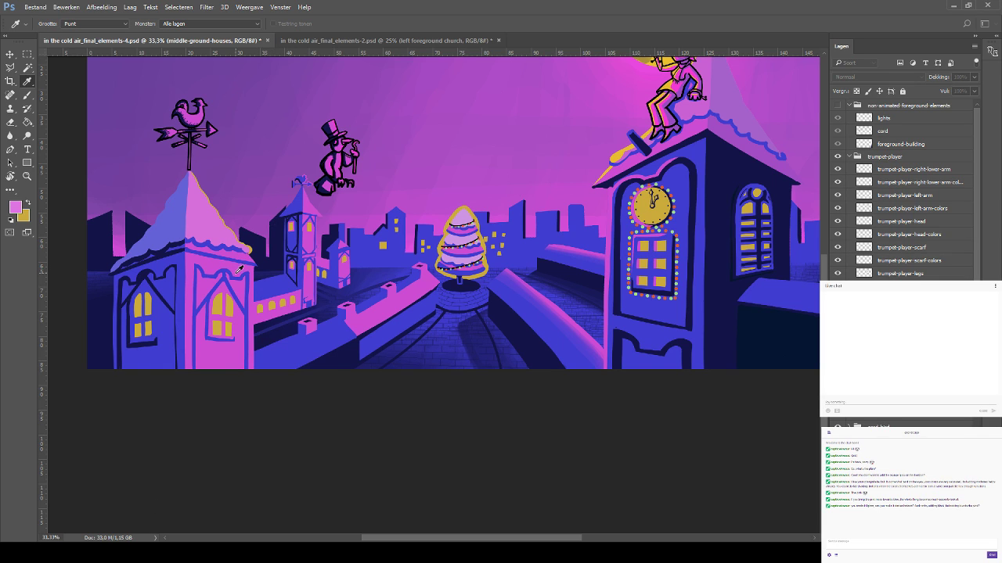
pyautogui.press('b')
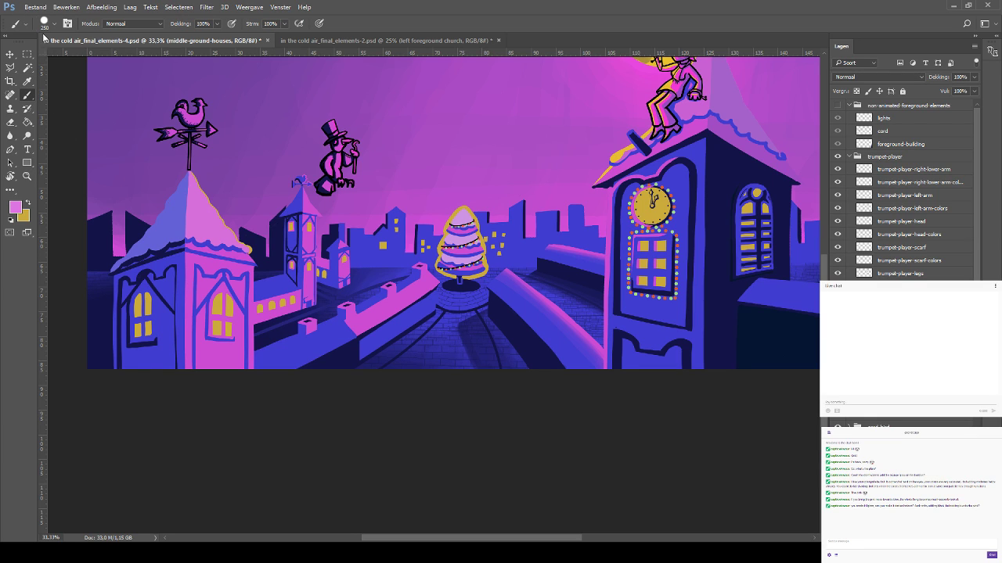
pyautogui.click(27, 69)
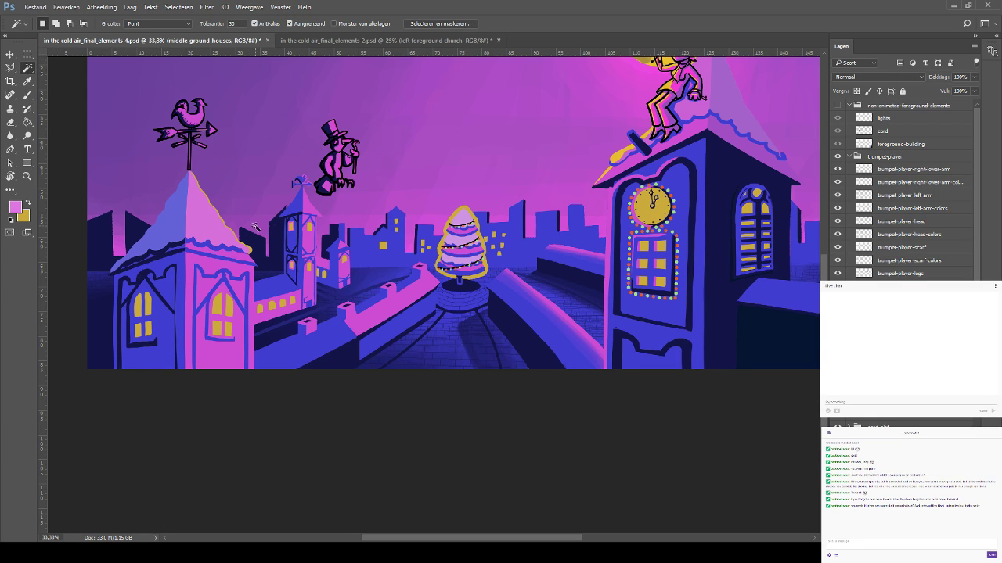
pyautogui.click(204, 260)
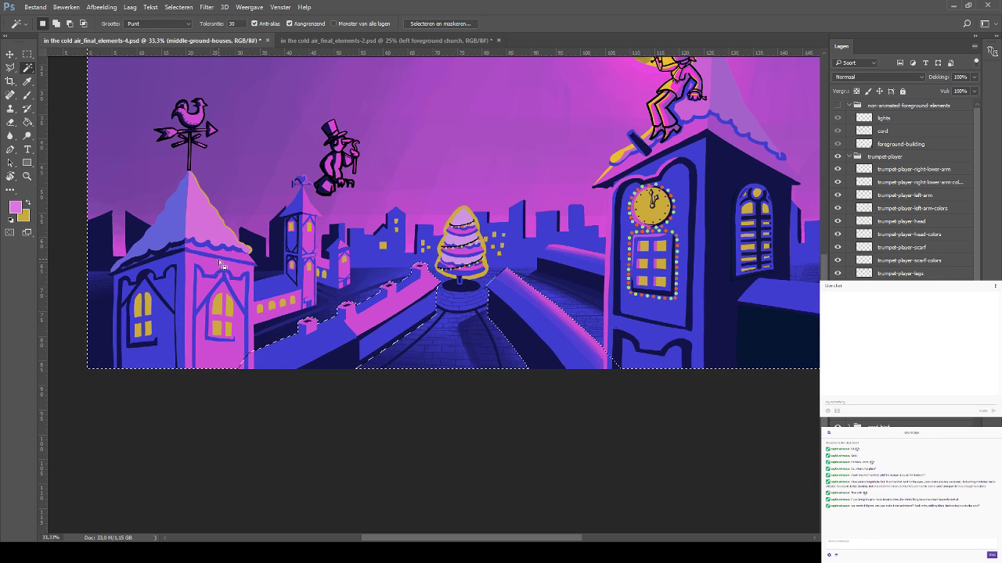
pyautogui.hotkey('ctrl', 'd')
# Reselect all magenta wall areas of the left foreground church on its own layer with the Magic Wand
pyautogui.click(14, 57)
pyautogui.keyDown('ctrl'); pyautogui.click(217, 303); pyautogui.keyUp('ctrl')
pyautogui.click(26, 67)
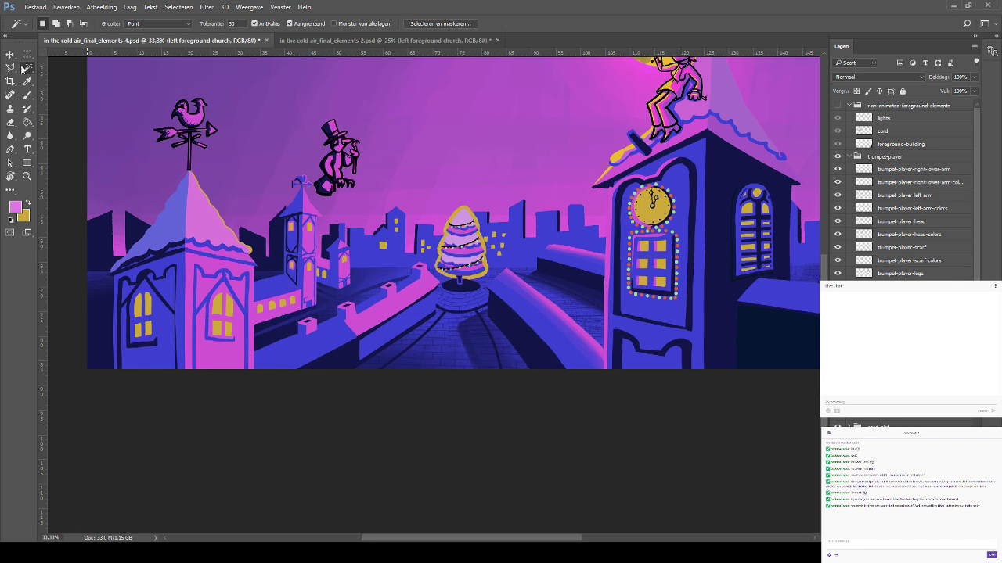
pyautogui.click(217, 358)
pyautogui.keyDown('shift'); pyautogui.click(201, 284); pyautogui.keyUp('shift')
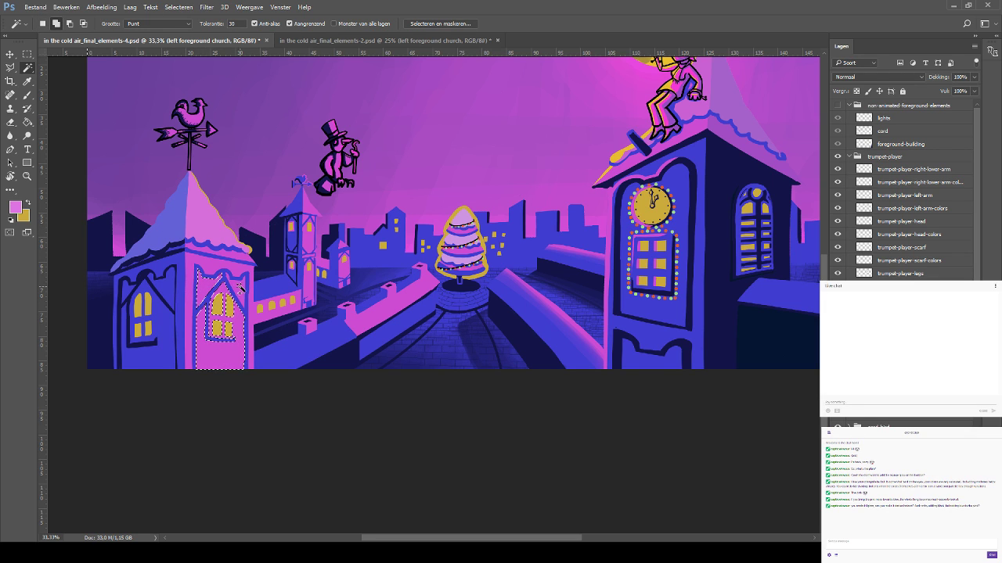
pyautogui.keyDown('shift'); pyautogui.click(236, 280); pyautogui.keyUp('shift')
pyautogui.keyDown('shift'); pyautogui.click(226, 263); pyautogui.keyUp('shift')
# Try painting the selected church wall in a purple sampled from the sky with the size 250 brush
pyautogui.press('b')
pyautogui.moveTo(223, 329)
pyautogui.mouseDown()
pyautogui.moveTo(215, 290)
pyautogui.moveTo(211, 313)
pyautogui.moveTo(219, 321)
pyautogui.moveTo(219, 293)
pyautogui.mouseUp()
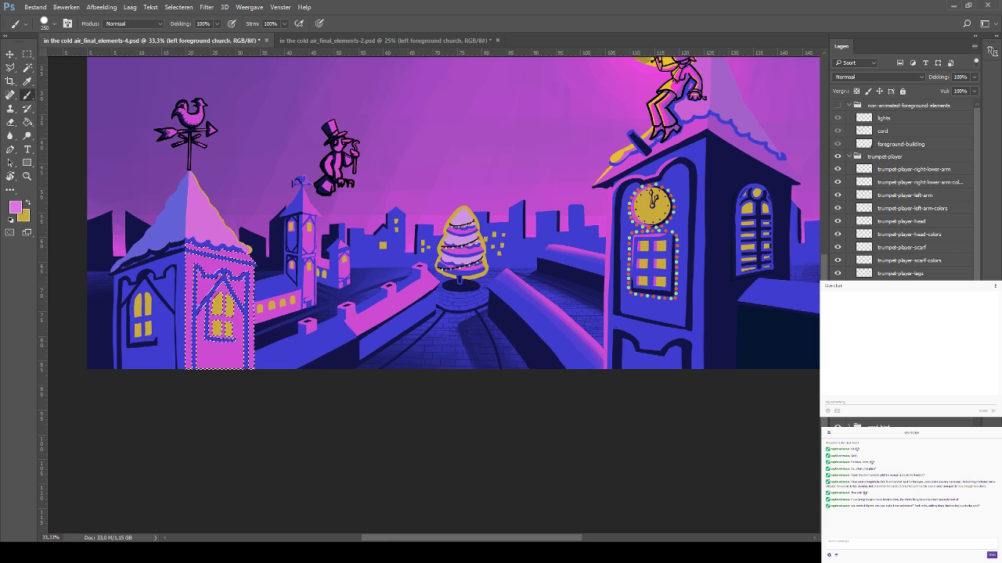
pyautogui.press('i')
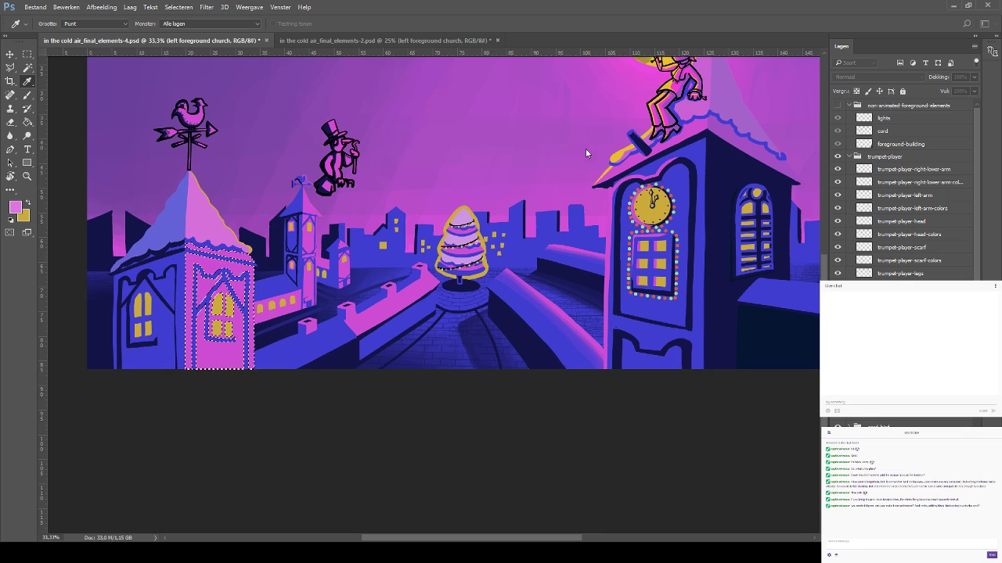
pyautogui.press('b')
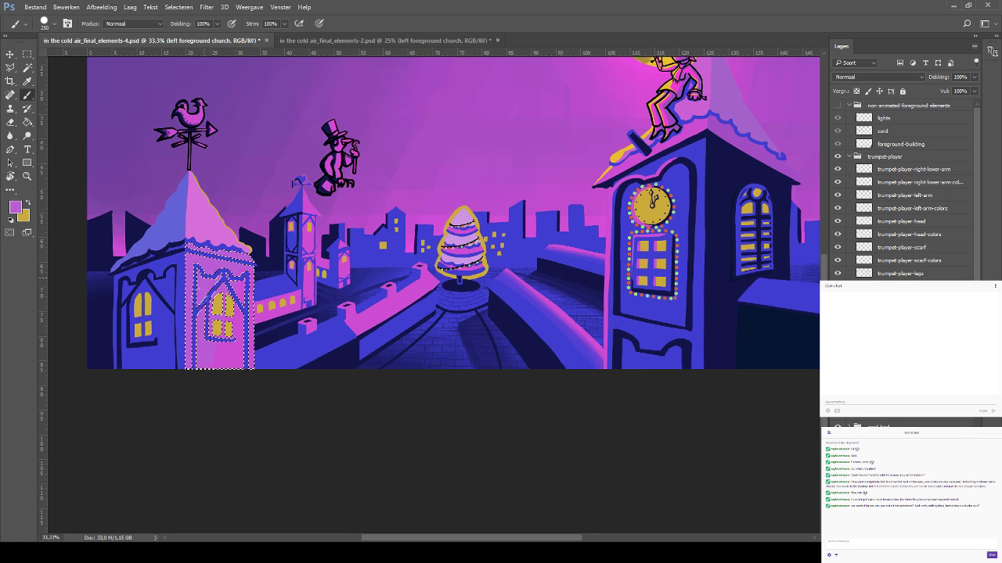
pyautogui.press('alt')
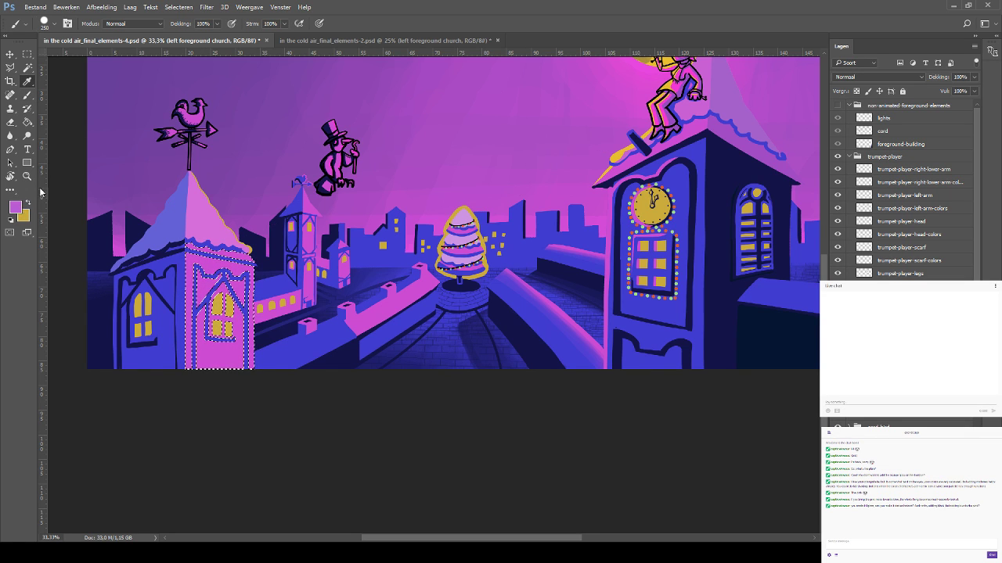
# Try filling the church wall with a darker sampled purple, compare it with and without the selection, and undo the paint
pyautogui.press('i')
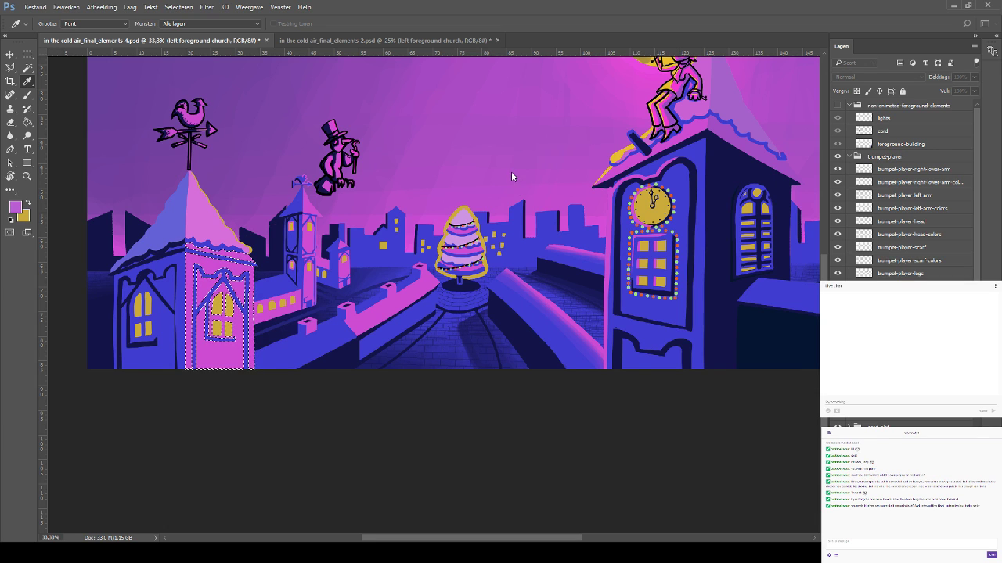
pyautogui.press('b')
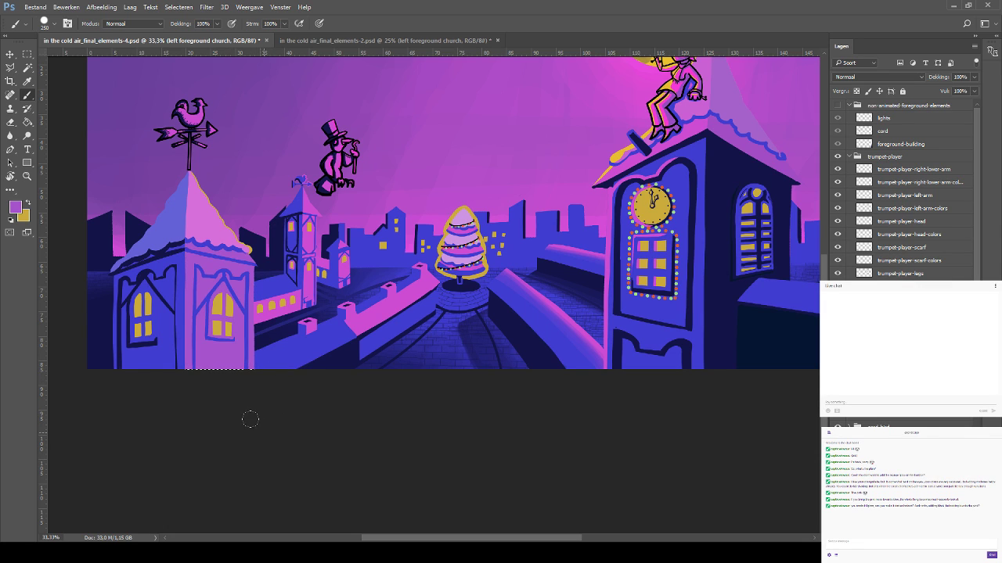
pyautogui.hotkey('ctrl', 'd')
pyautogui.hotkey('ctrl', 'shift', 'd')
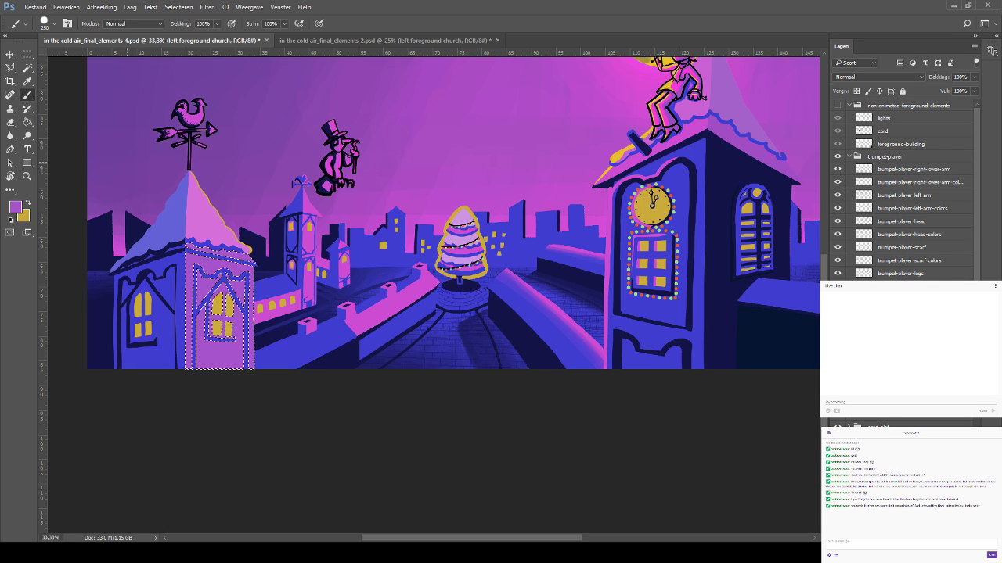
pyautogui.click(276, 7)
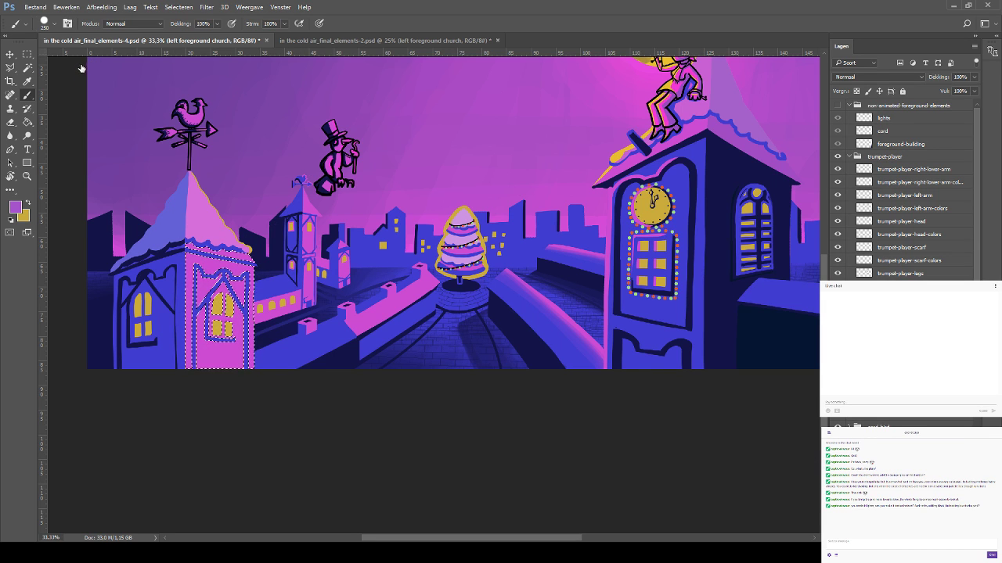
# Clear the selection, show the non-animated-foreground-elements group and save the document
pyautogui.hotkey('ctrl', 'd')
pyautogui.moveTo(195, 277); pyautogui.dragTo(78, 363)
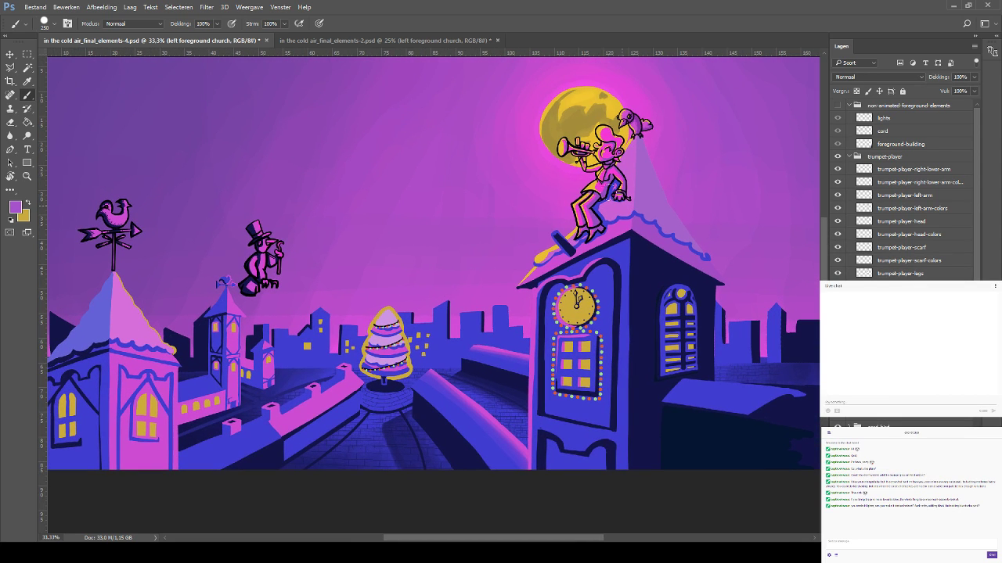
pyautogui.click(838, 105)
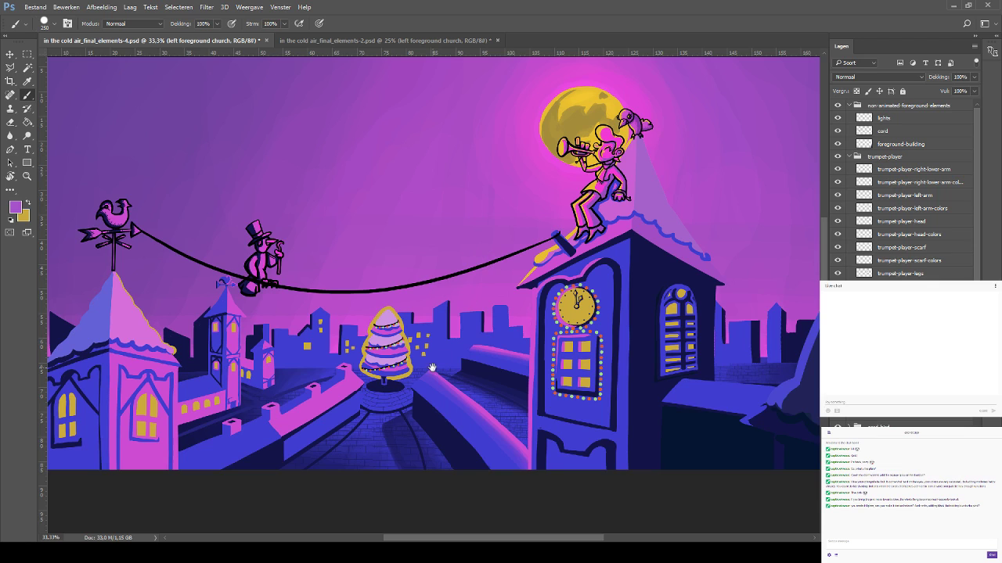
pyautogui.moveTo(186, 501); pyautogui.dragTo(252, 481)
pyautogui.hotkey('ctrl', 's')
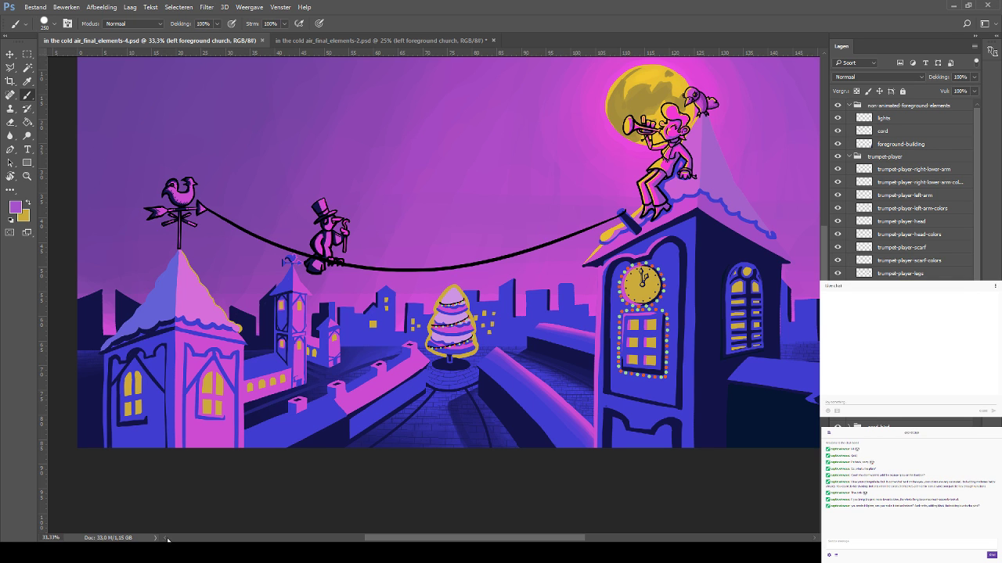
pyautogui.hscroll(4, 249, 390)
pyautogui.scroll(2, 249, 390)
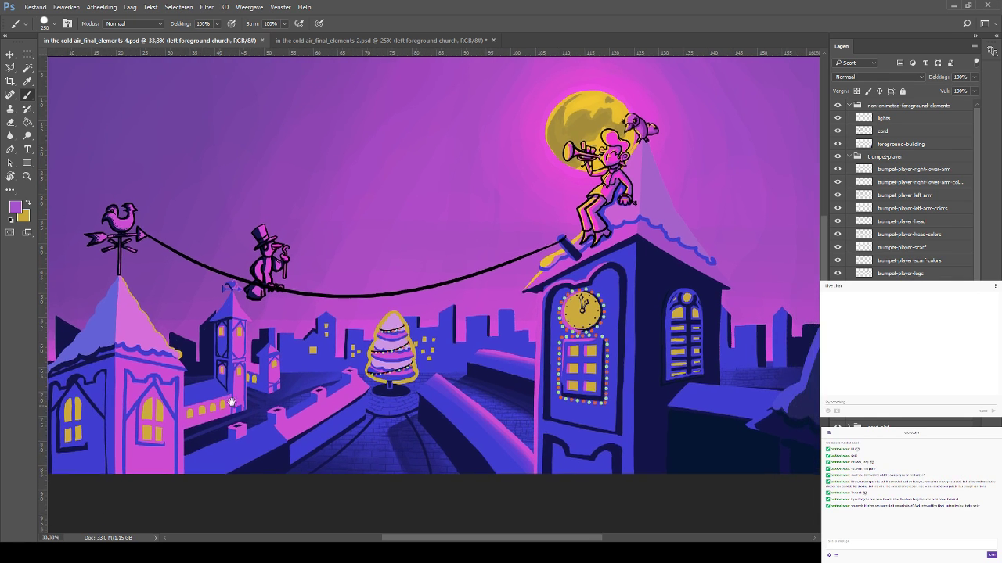
pyautogui.scroll(-2, 237, 404)
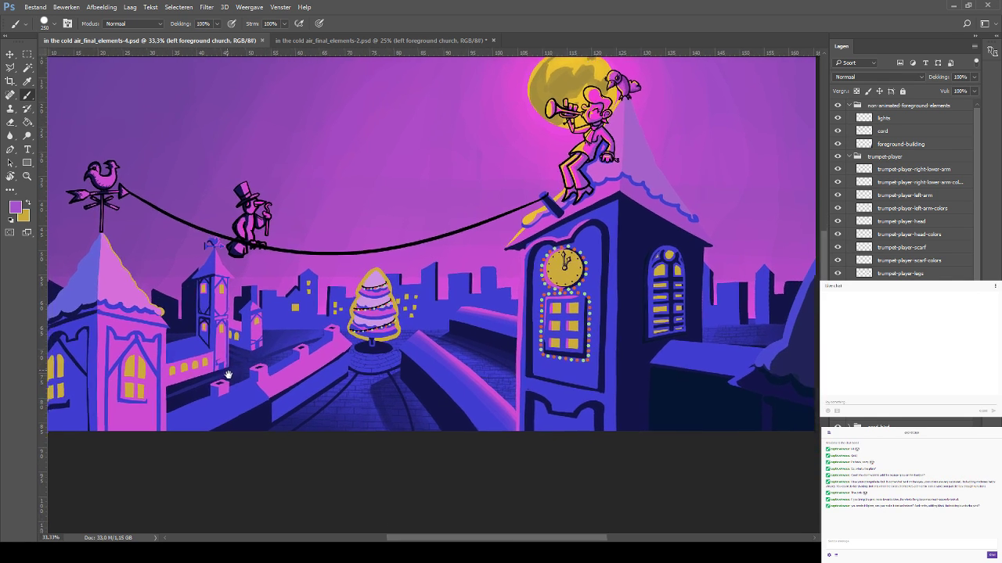
# Select all magenta wall areas of the left foreground church with the Magic Wand and turn off contiguous selection
pyautogui.scroll(-2, 224, 393)
pyautogui.hscroll(-2, 221, 387)
pyautogui.scroll(-2, 226, 380)
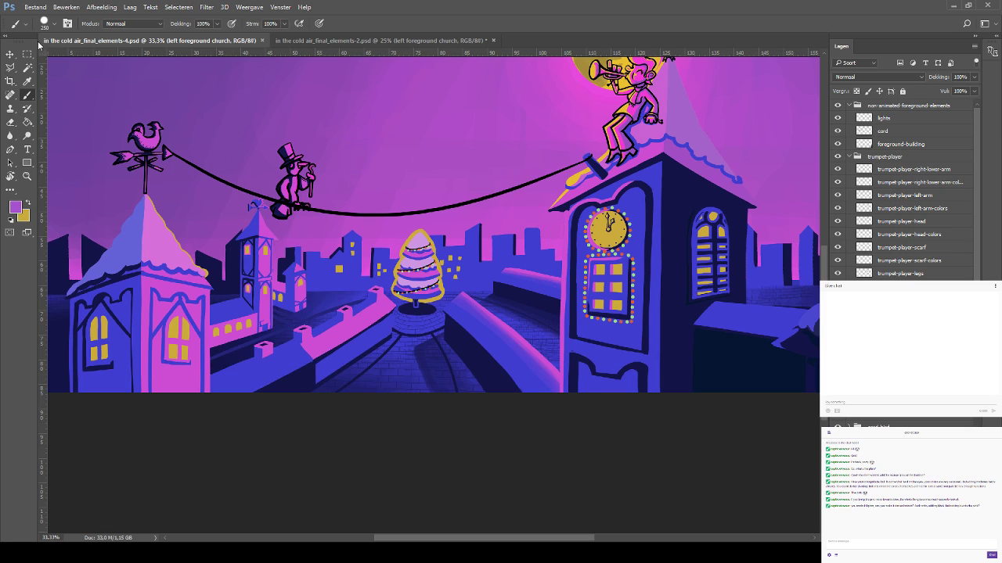
pyautogui.click(27, 68)
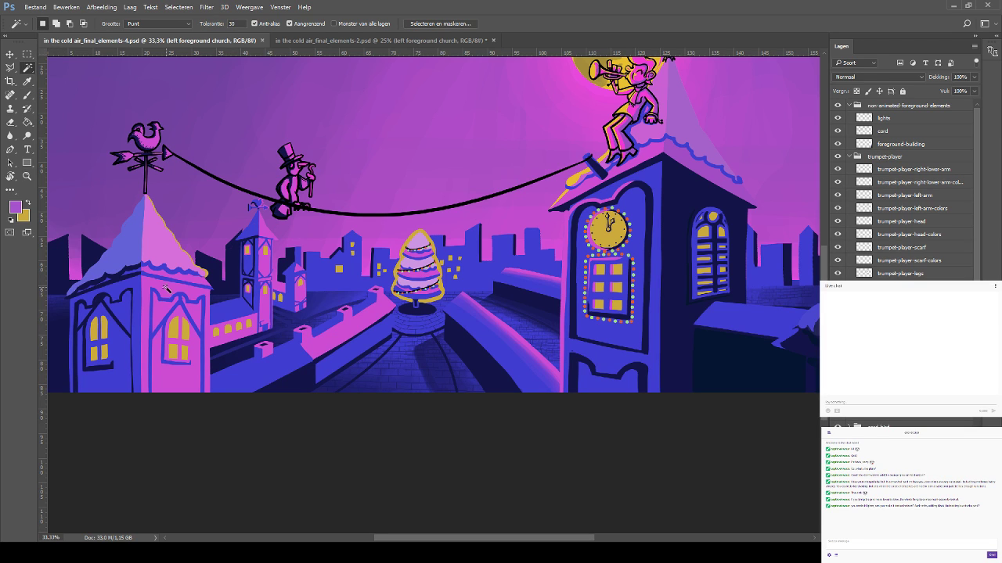
pyautogui.click(193, 285)
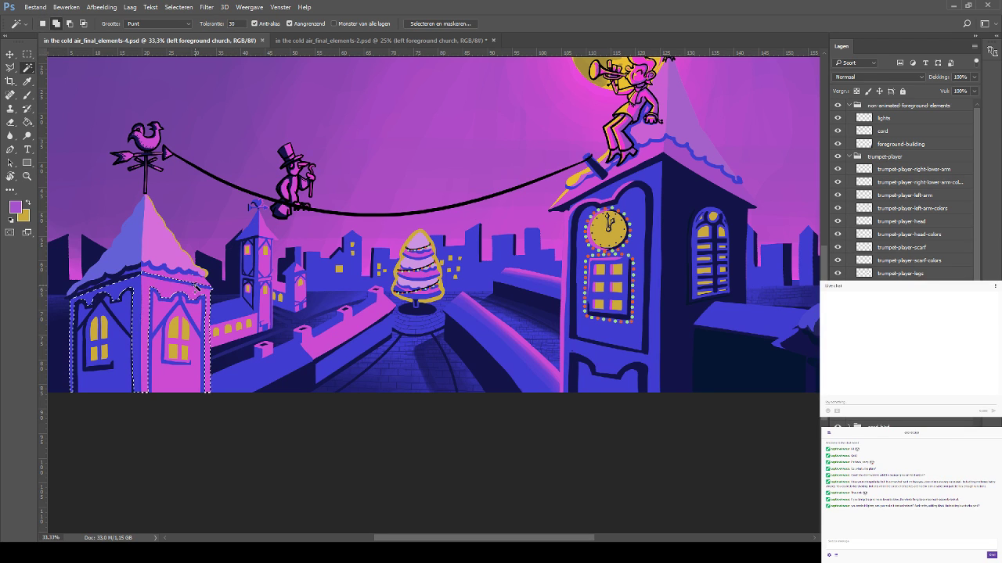
pyautogui.keyDown('shift'); pyautogui.click(192, 283); pyautogui.keyUp('shift')
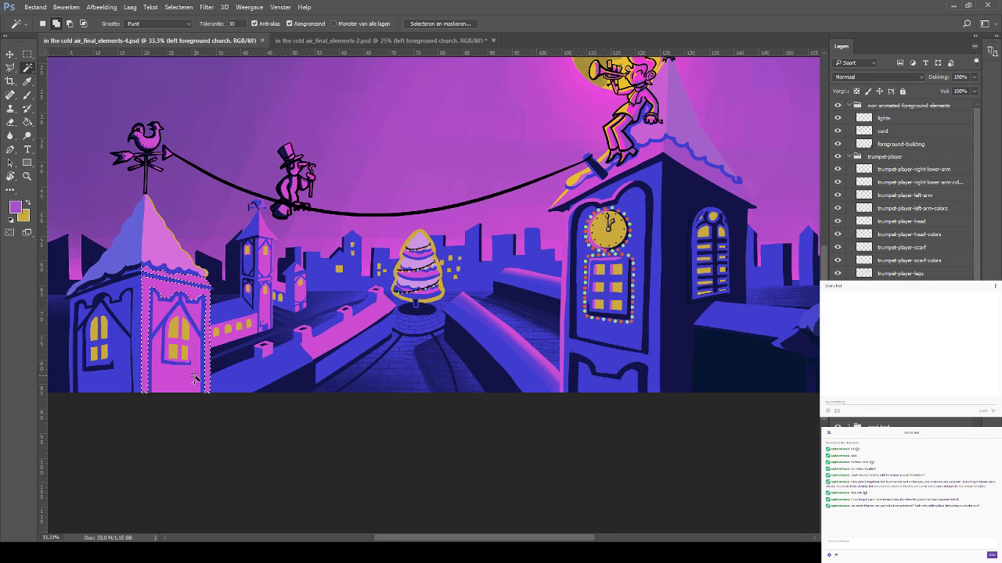
pyautogui.keyDown('shift'); pyautogui.click(181, 333); pyautogui.keyUp('shift')
pyautogui.press('b')
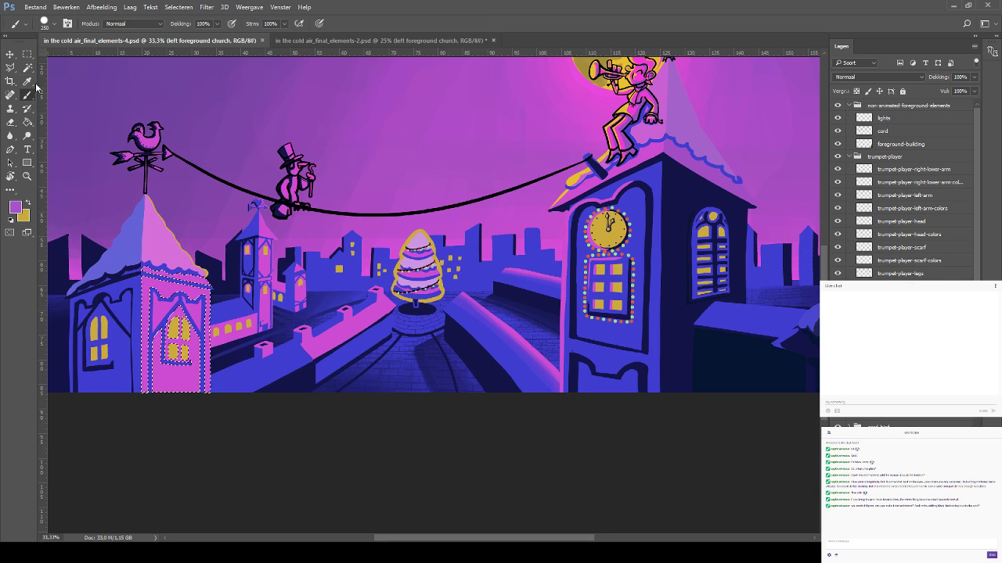
pyautogui.click(27, 67)
pyautogui.keyDown('shift'); pyautogui.click(197, 302); pyautogui.keyUp('shift')
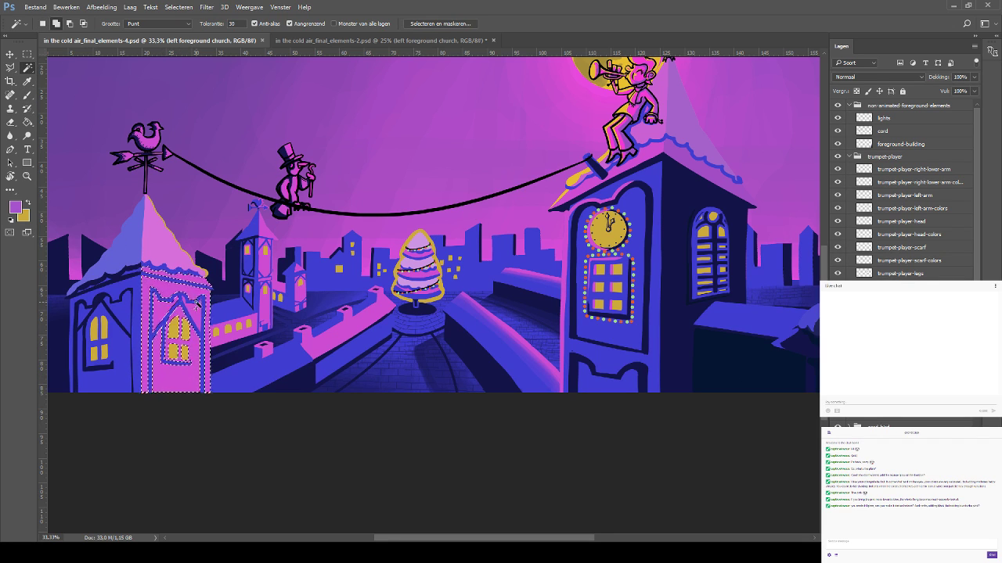
pyautogui.click(284, 23)
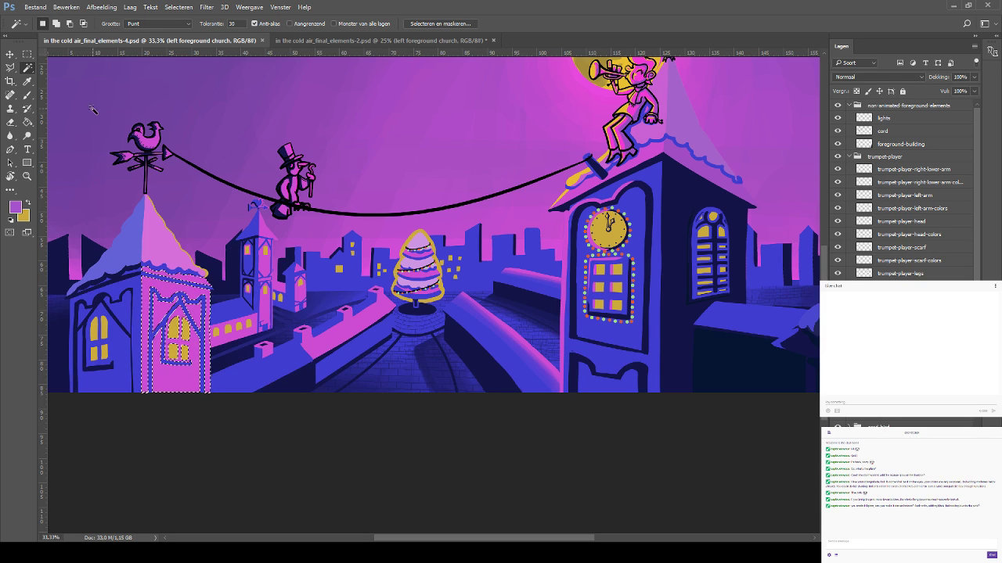
# Paint the selected church wall purple with the size 250 brush and clear the selection
pyautogui.click(27, 94)
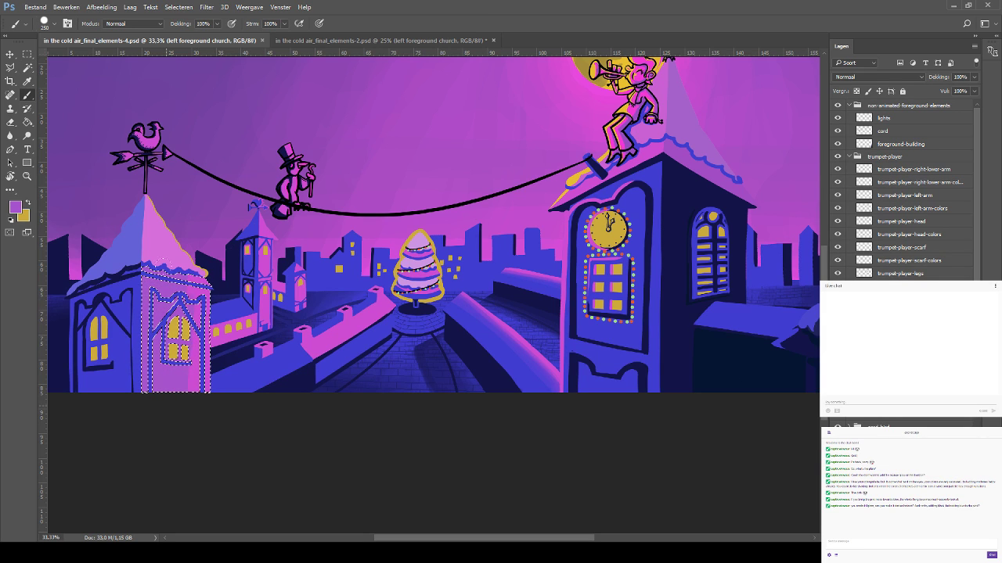
pyautogui.hotkey('ctrl', 'd')
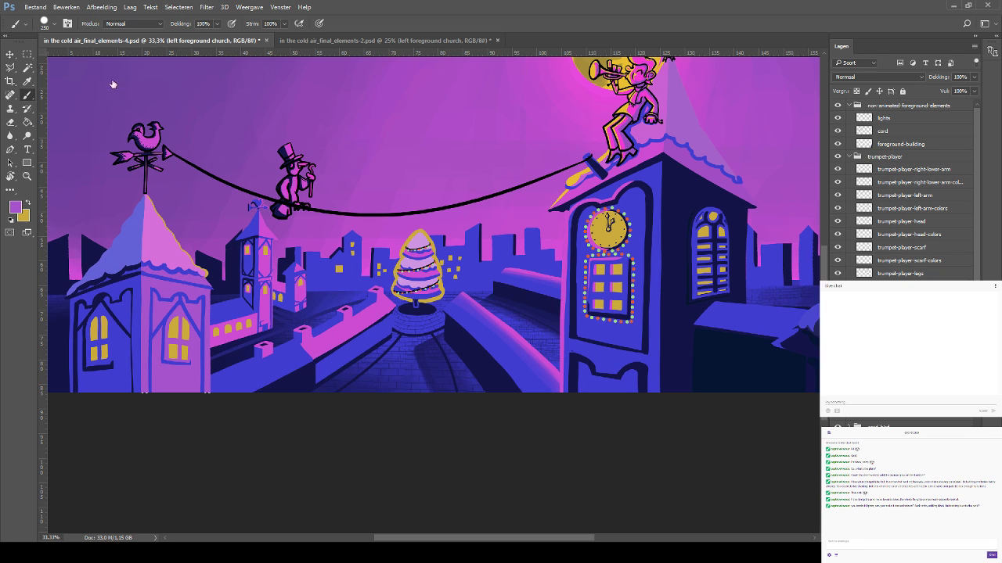
pyautogui.hotkey('ctrl', 'z')
pyautogui.hotkey('ctrl', 'z')
pyautogui.hotkey('ctrl', 'z')
pyautogui.moveTo(223, 192); pyautogui.dragTo(195, 226)
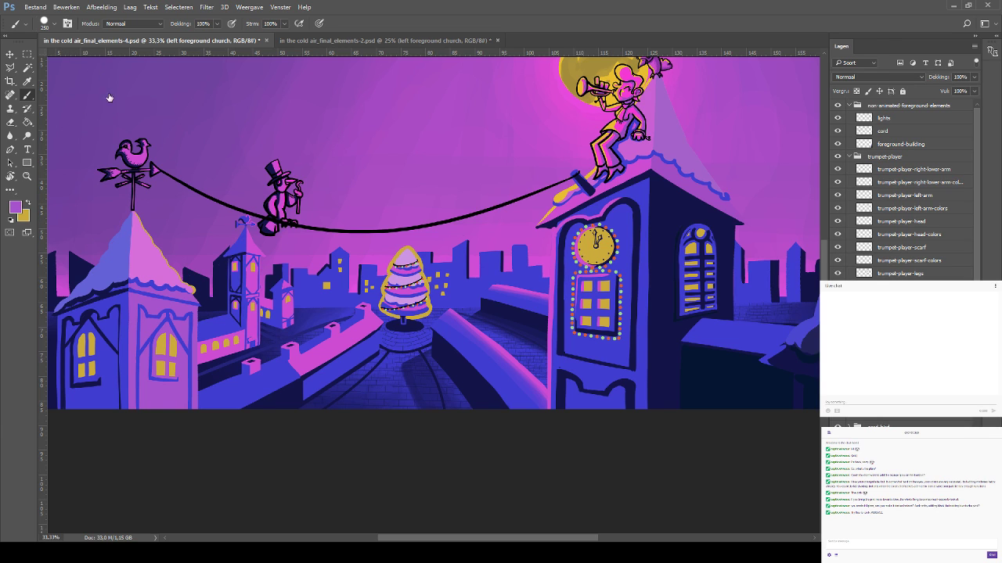
# Make middle-ground-houses the active layer by picking the small church tower in the artwork
pyautogui.click(27, 68)
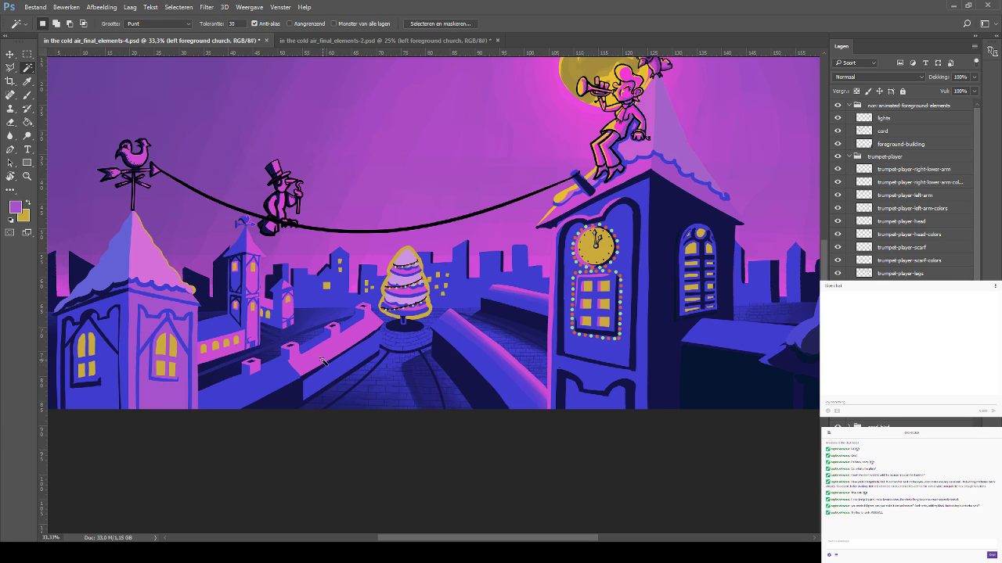
pyautogui.press('v')
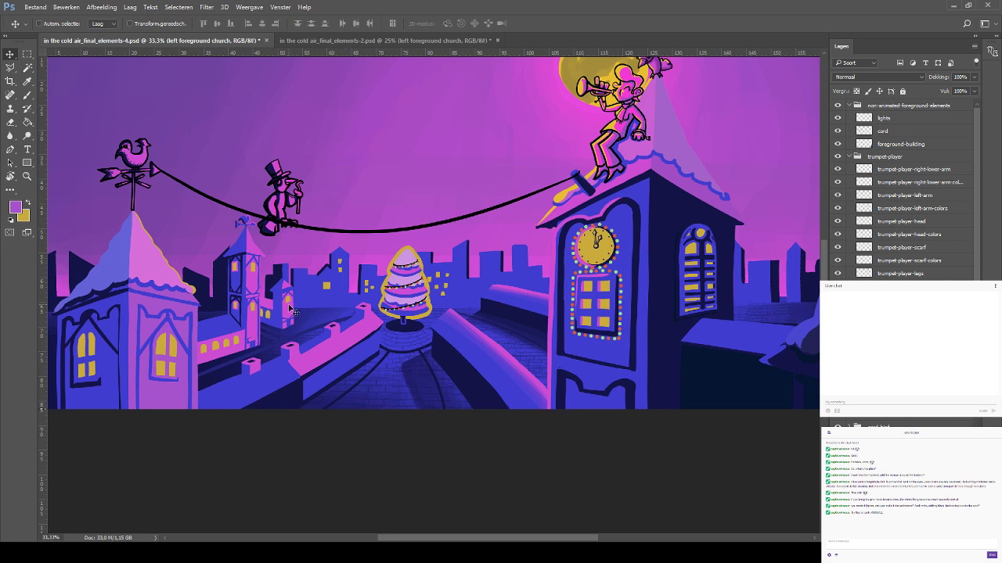
pyautogui.click(292, 311)
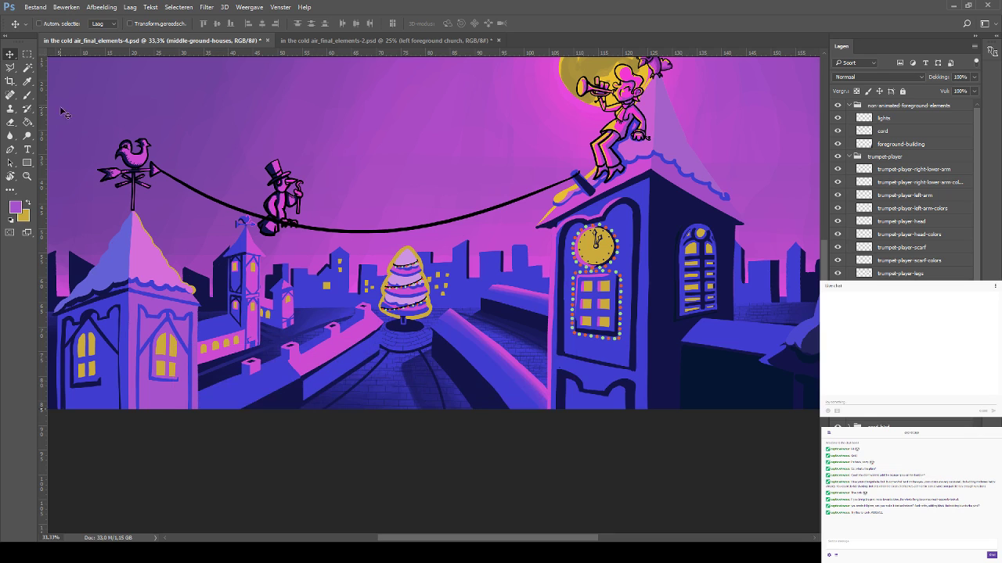
# Try selecting the row houses beside the Christmas tree with the Magic Wand and painting them purple, and undo the paint
pyautogui.click(28, 69)
pyautogui.click(337, 361)
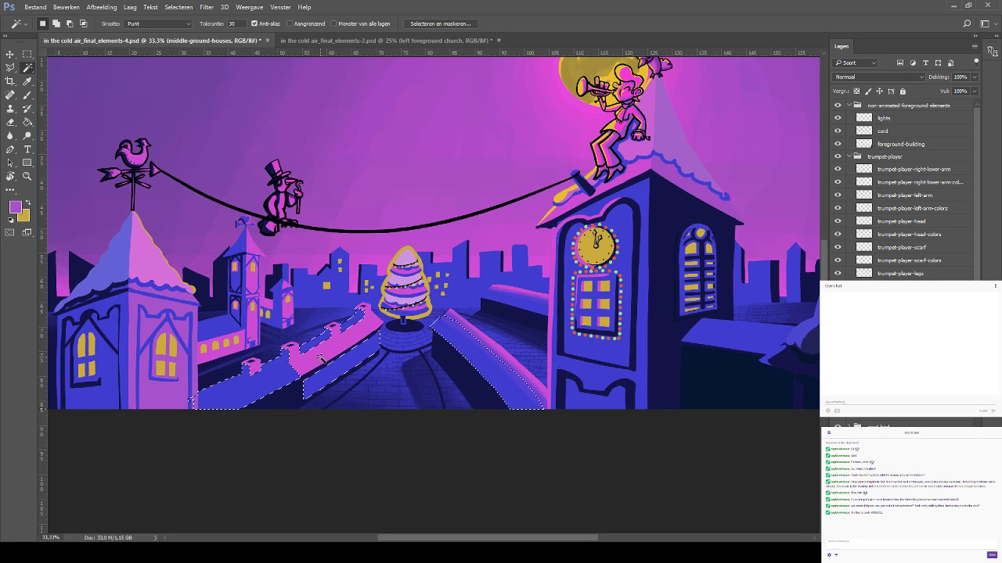
pyautogui.keyDown('shift'); pyautogui.click(252, 365); pyautogui.keyUp('shift')
pyautogui.keyDown('shift'); pyautogui.click(292, 350); pyautogui.keyUp('shift')
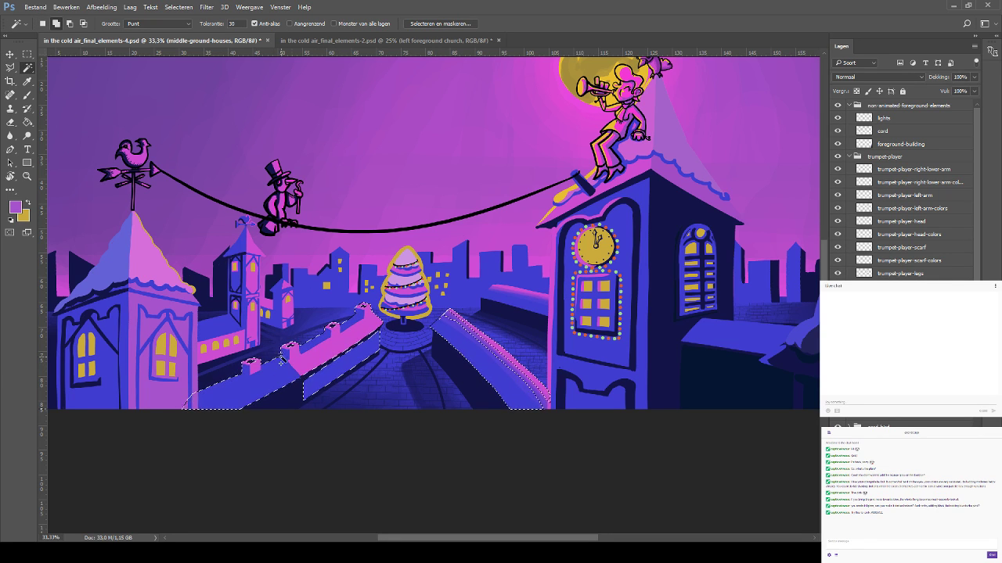
pyautogui.keyDown('shift'); pyautogui.click(459, 319); pyautogui.keyUp('shift')
pyautogui.click(28, 96)
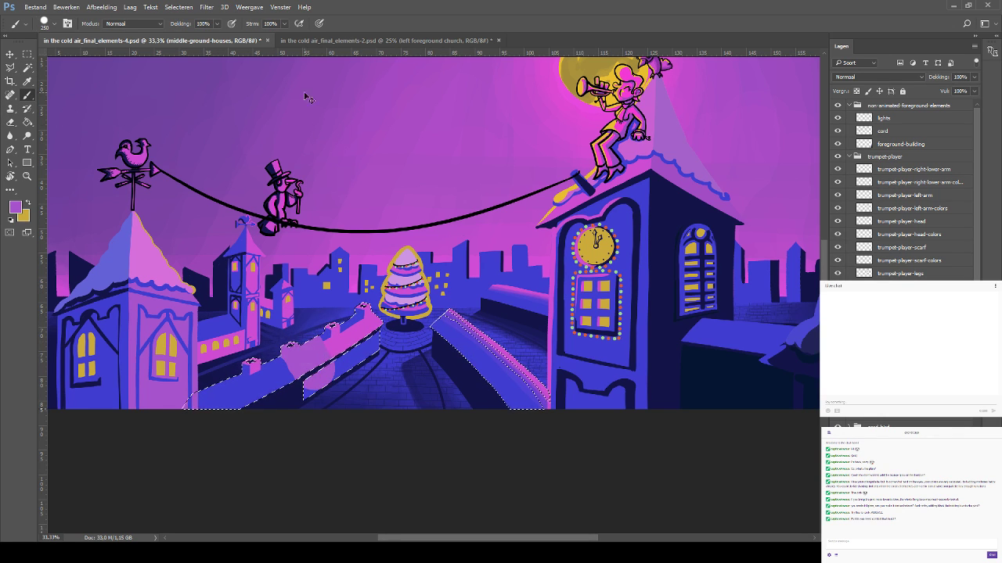
pyautogui.hotkey('ctrl', 'z')
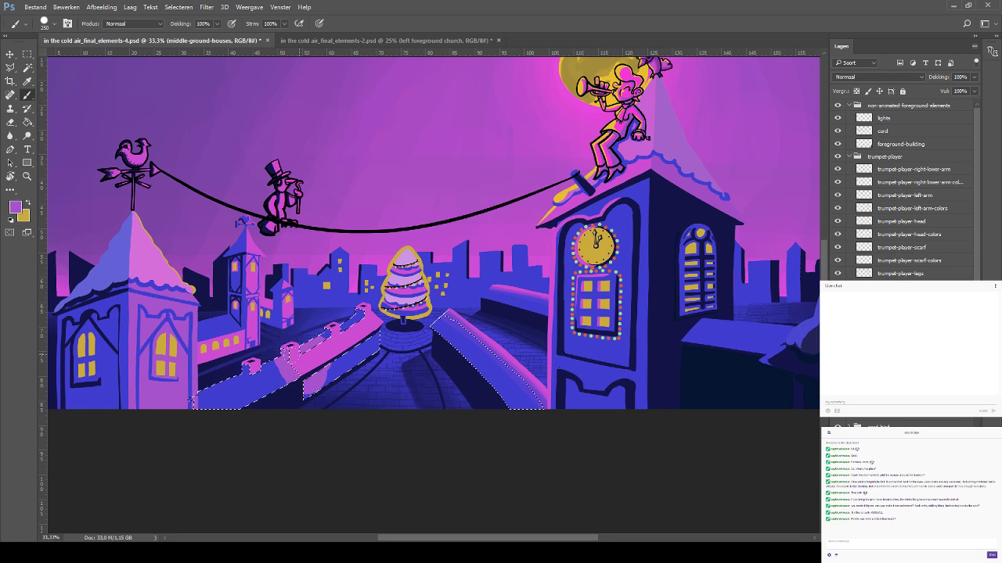
pyautogui.hotkey('ctrl', 'z')
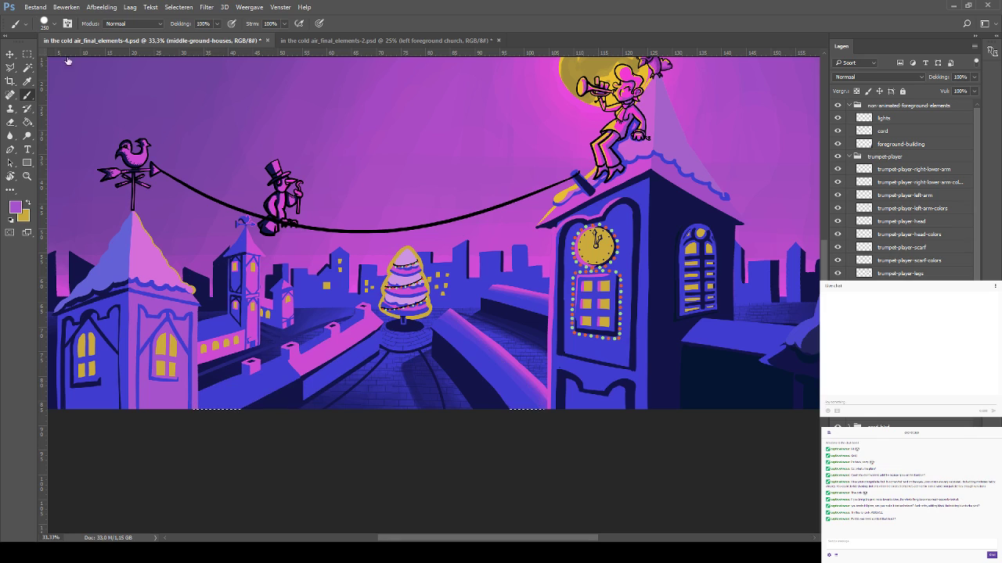
# Select the magenta roof areas of the middle-ground houses and paint the chimneyed roof near the Christmas tree purple, checking it without selection edges
pyautogui.press('w')
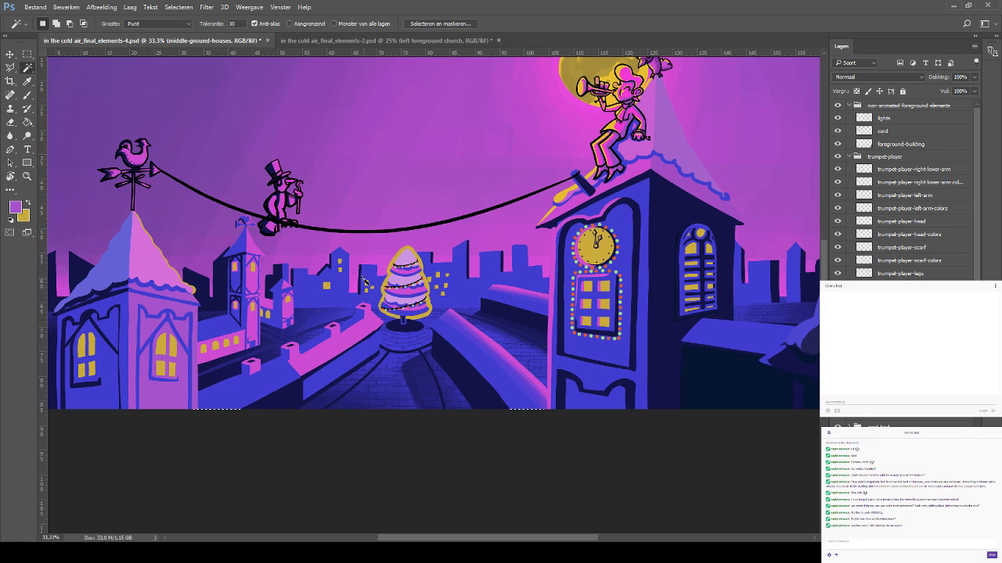
pyautogui.click(341, 355)
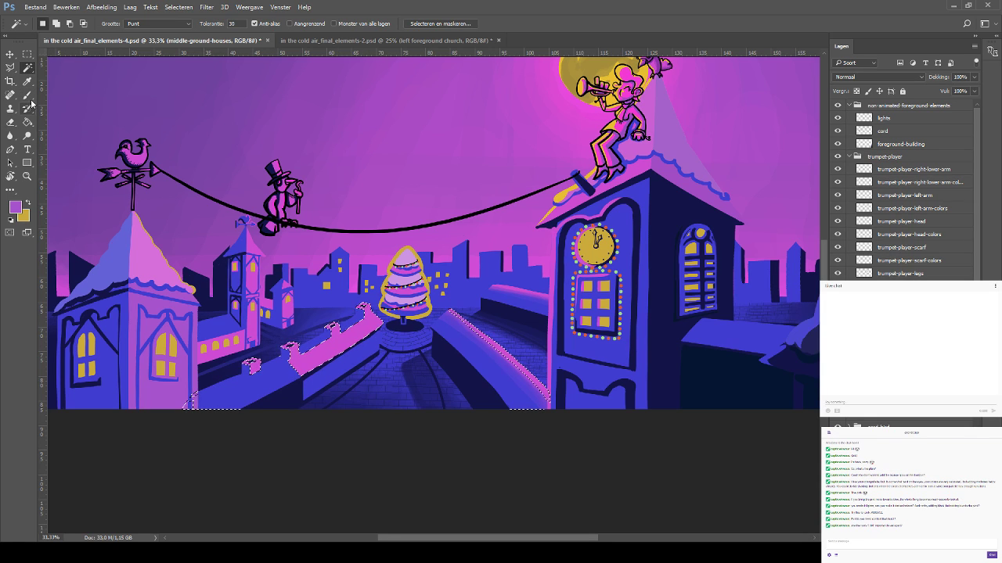
pyautogui.press('b')
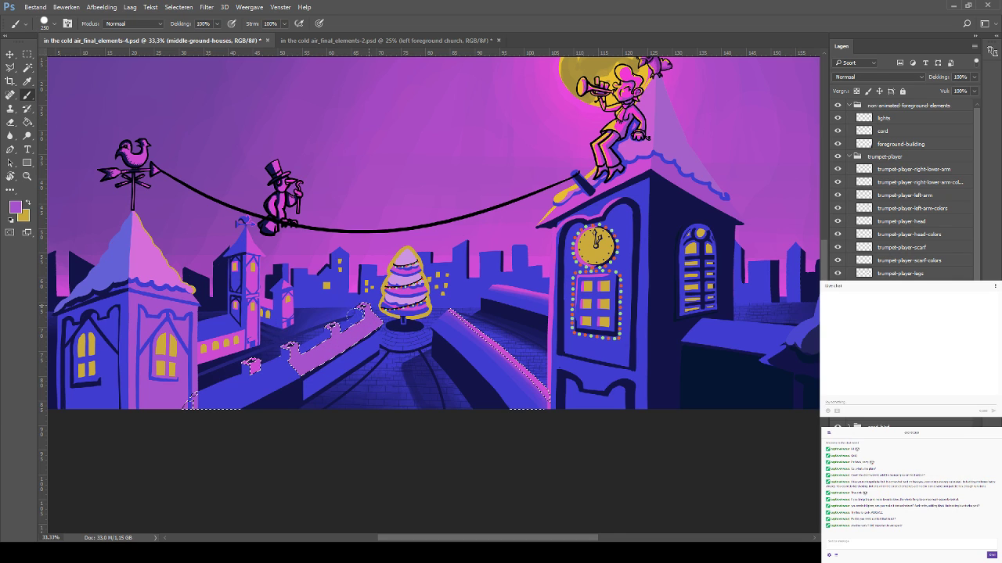
pyautogui.hotkey('ctrl', 'h')
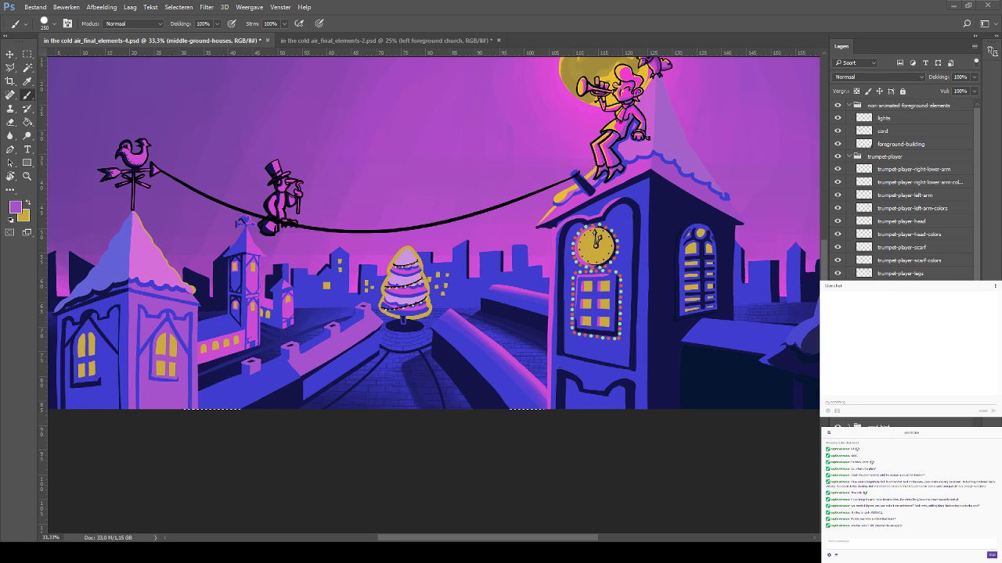
pyautogui.hotkey('ctrl', 'h')
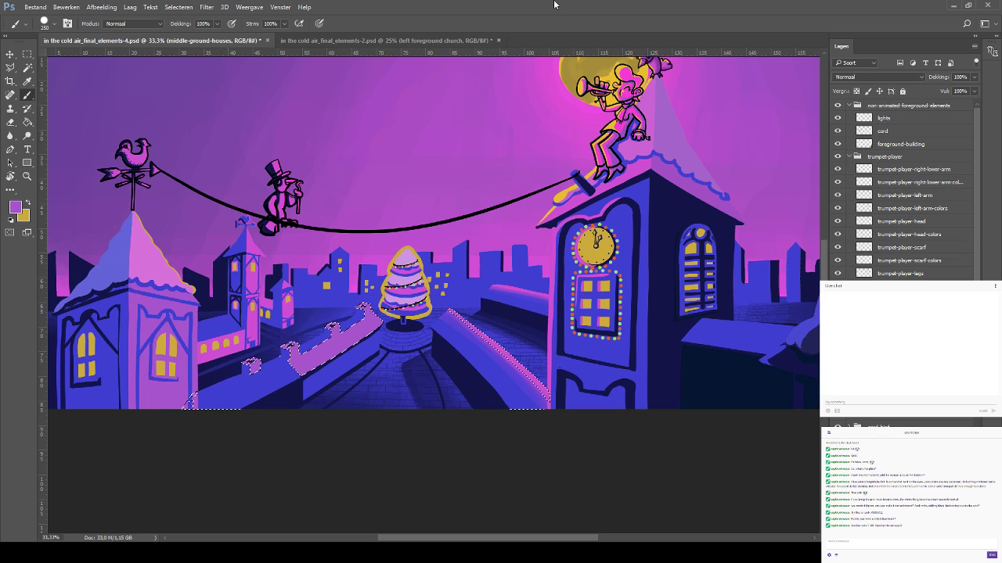
# Check the recoloured church and roofs against the whole illustration and save the document
pyautogui.moveTo(537, 100); pyautogui.dragTo(482, 213)
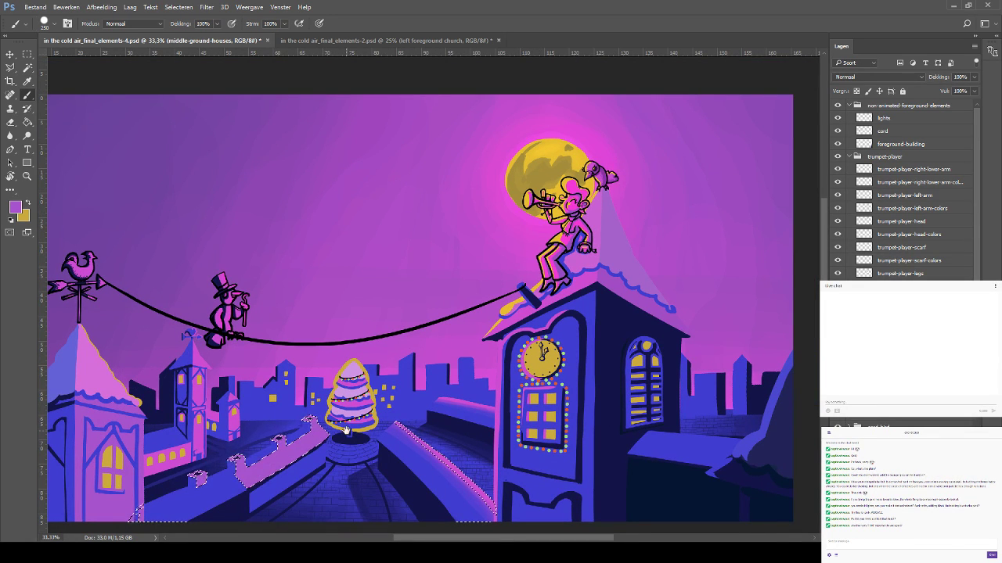
pyautogui.moveTo(336, 427)
pyautogui.mouseDown()
pyautogui.moveTo(447, 275)
pyautogui.moveTo(407, 282)
pyautogui.moveTo(511, 233)
pyautogui.mouseUp()
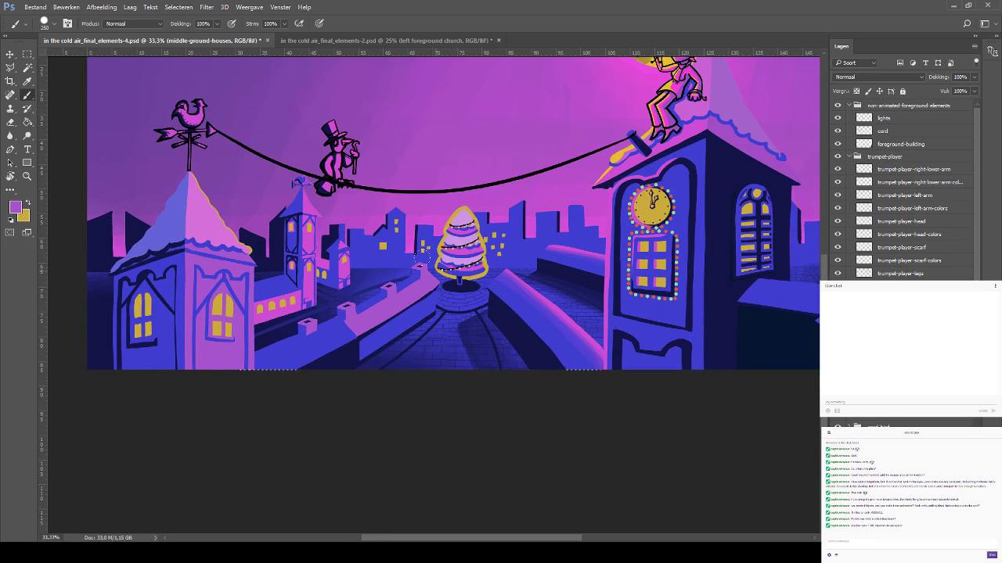
pyautogui.moveTo(464, 273); pyautogui.dragTo(403, 312)
pyautogui.moveTo(479, 294); pyautogui.dragTo(413, 348)
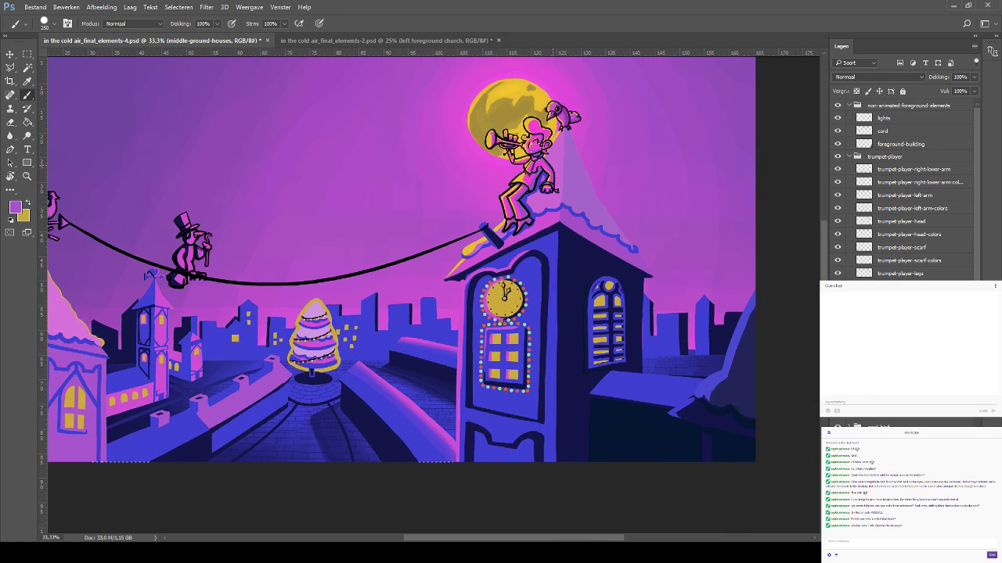
pyautogui.scroll(-3, 432, 220)
pyautogui.hscroll(-3, 431, 219)
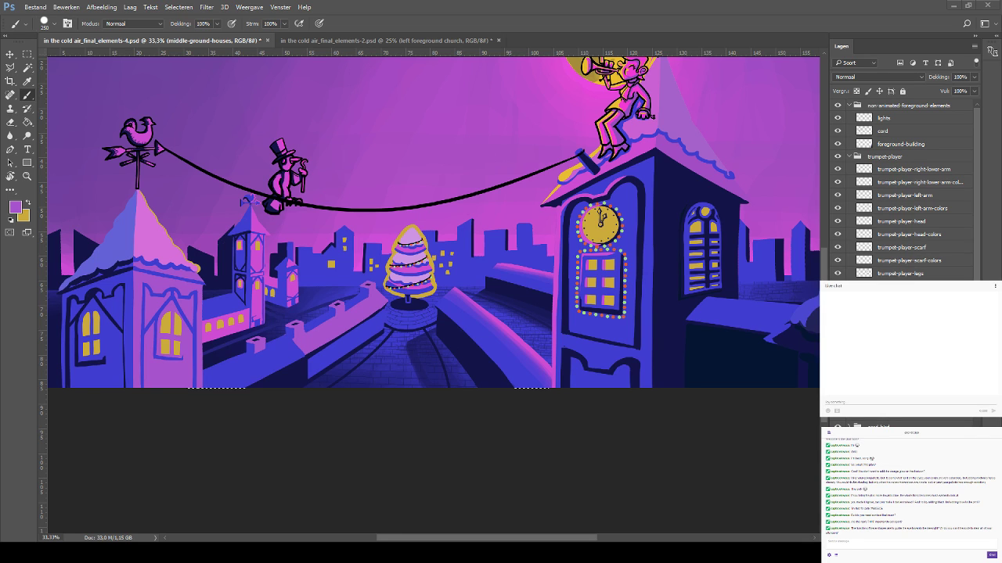
pyautogui.hotkey('ctrl', 's')
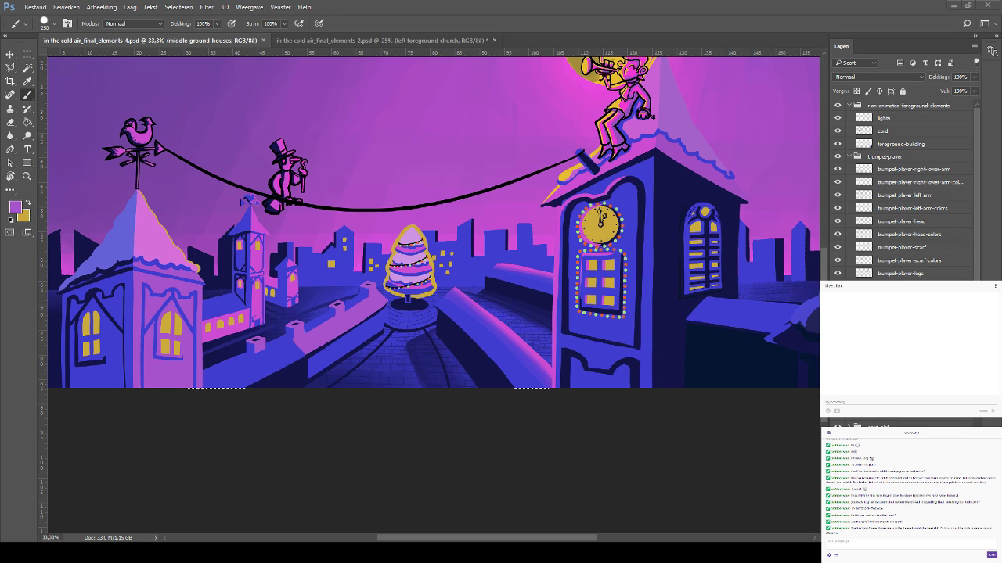
# Sample a darker purple from the sky between the weathercock and the tightrope walker as the brush colour
pyautogui.click(30, 204)
pyautogui.press('i')
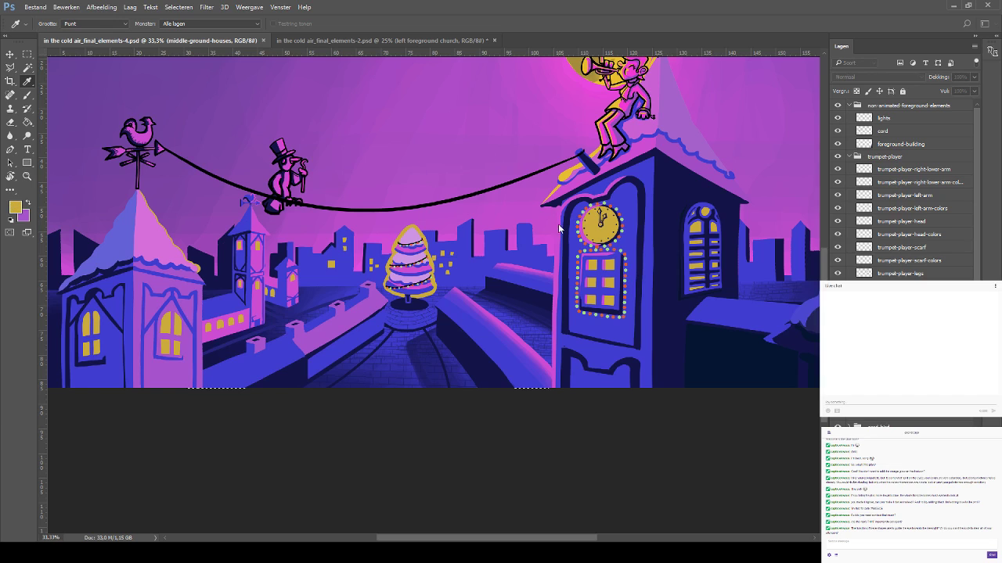
pyautogui.press('b')
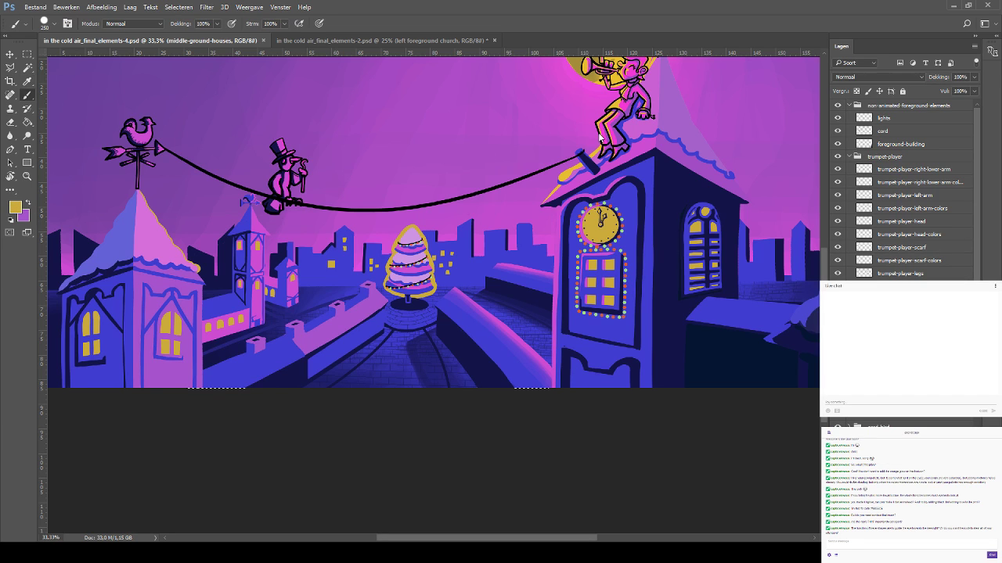
pyautogui.keyDown('alt'); pyautogui.click(209, 157); pyautogui.keyUp('alt')
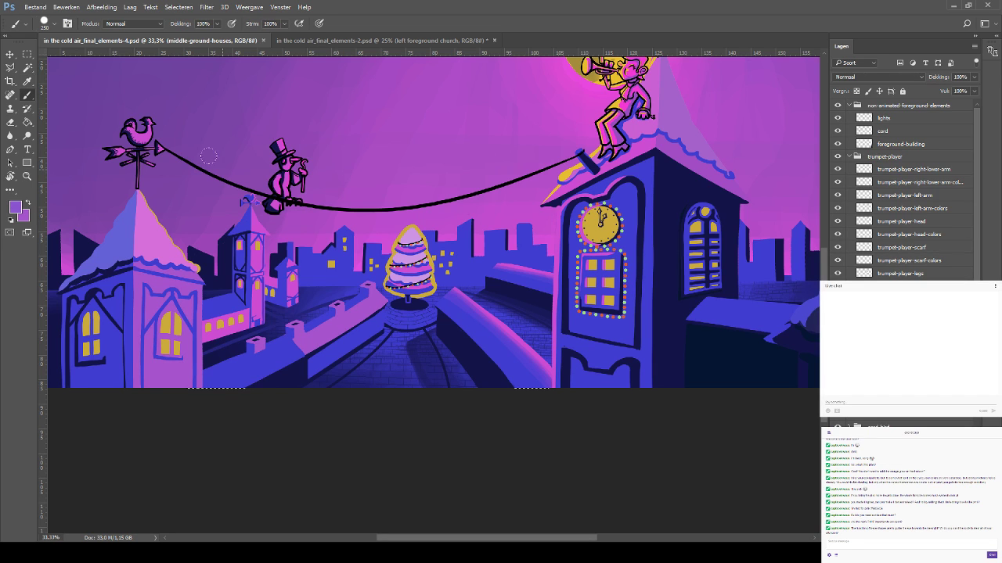
# Activate the left foreground church layer and select all its purple wall areas with the Magic Wand
pyautogui.click(28, 68)
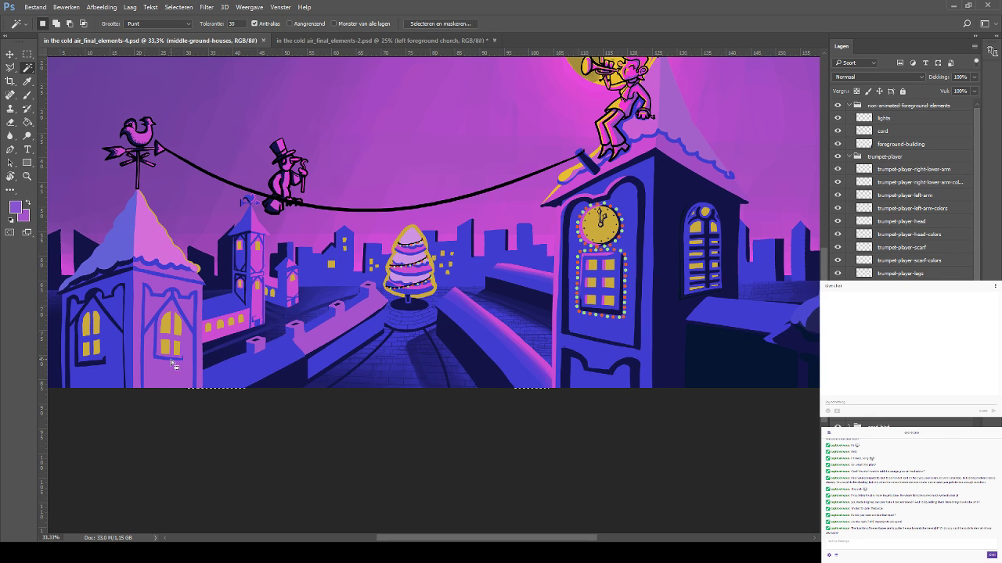
pyautogui.click(10, 56)
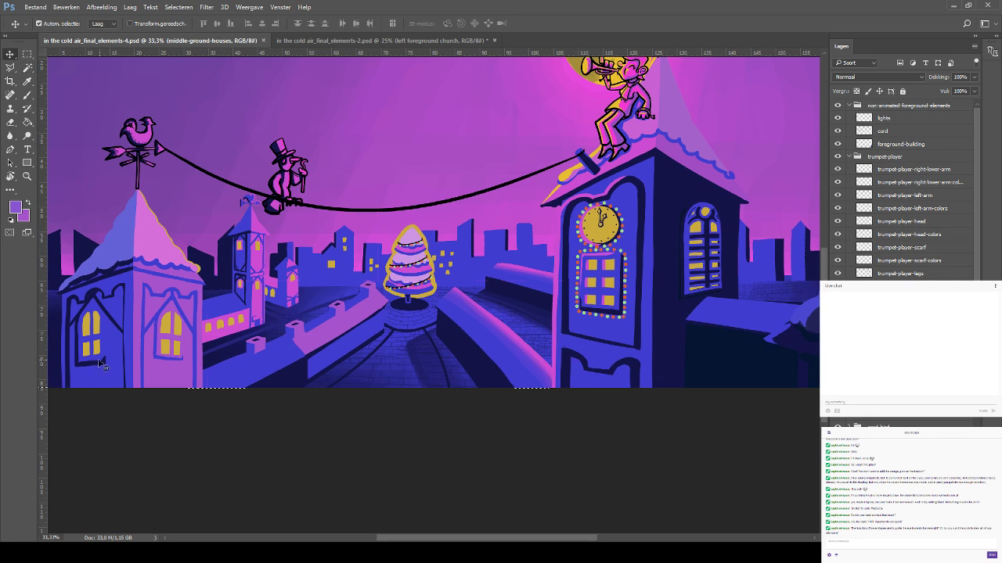
pyautogui.keyDown('ctrl'); pyautogui.click(155, 291); pyautogui.keyUp('ctrl')
pyautogui.click(31, 69)
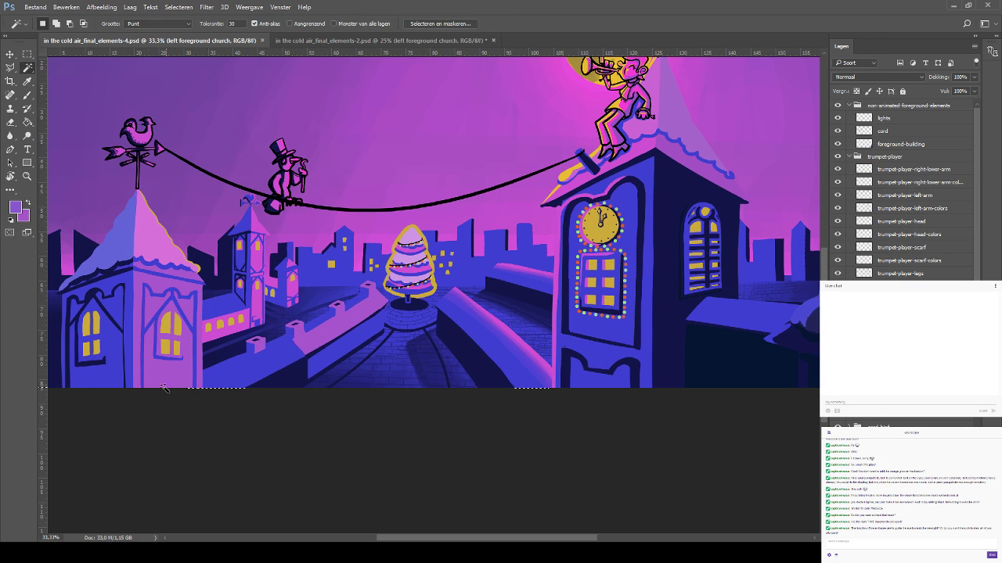
pyautogui.keyDown('shift'); pyautogui.click(156, 382); pyautogui.keyUp('shift')
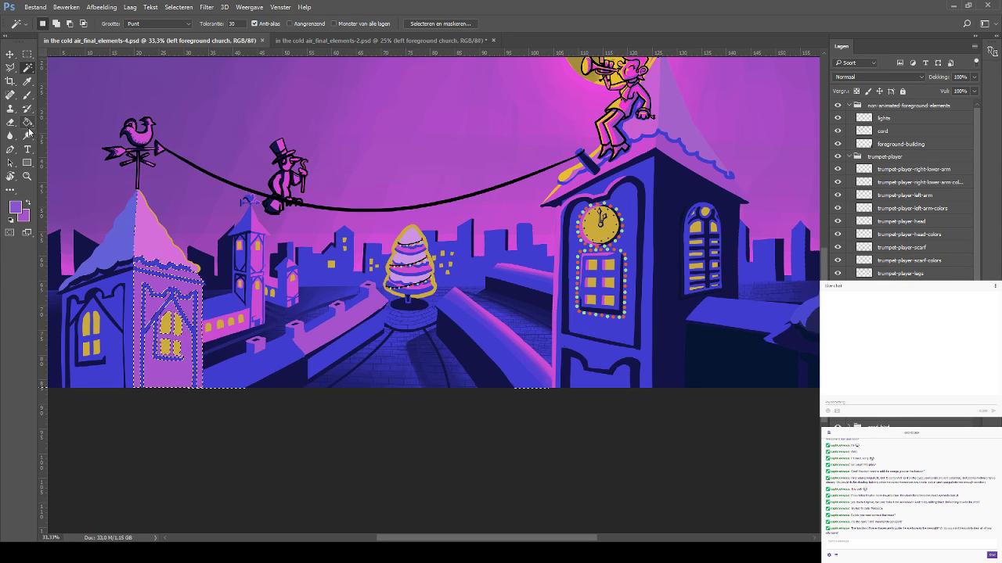
# Paint the selected wall areas of the left foreground church with the darker purple and clear the selection
pyautogui.click(26, 96)
pyautogui.moveTo(149, 284)
pyautogui.mouseDown()
pyautogui.moveTo(178, 298)
pyautogui.moveTo(146, 375)
pyautogui.moveTo(174, 328)
pyautogui.moveTo(198, 382)
pyautogui.moveTo(199, 301)
pyautogui.moveTo(166, 276)
pyautogui.moveTo(119, 265)
pyautogui.mouseUp()
pyautogui.hotkey('ctrl', 'd')
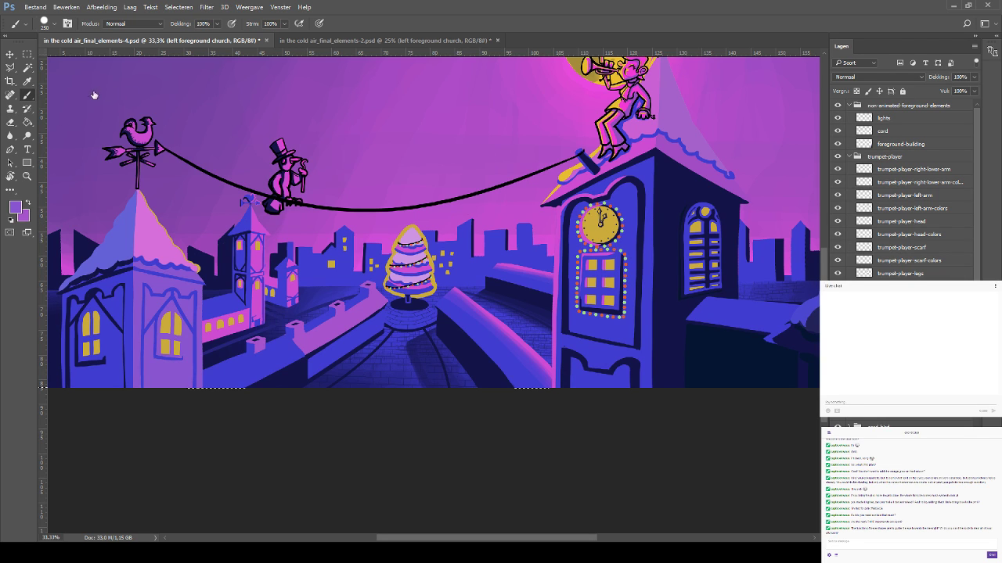
pyautogui.moveTo(92, 323); pyautogui.dragTo(106, 293)
pyautogui.moveTo(171, 403)
pyautogui.mouseDown()
pyautogui.moveTo(123, 421)
pyautogui.moveTo(174, 407)
pyautogui.mouseUp()
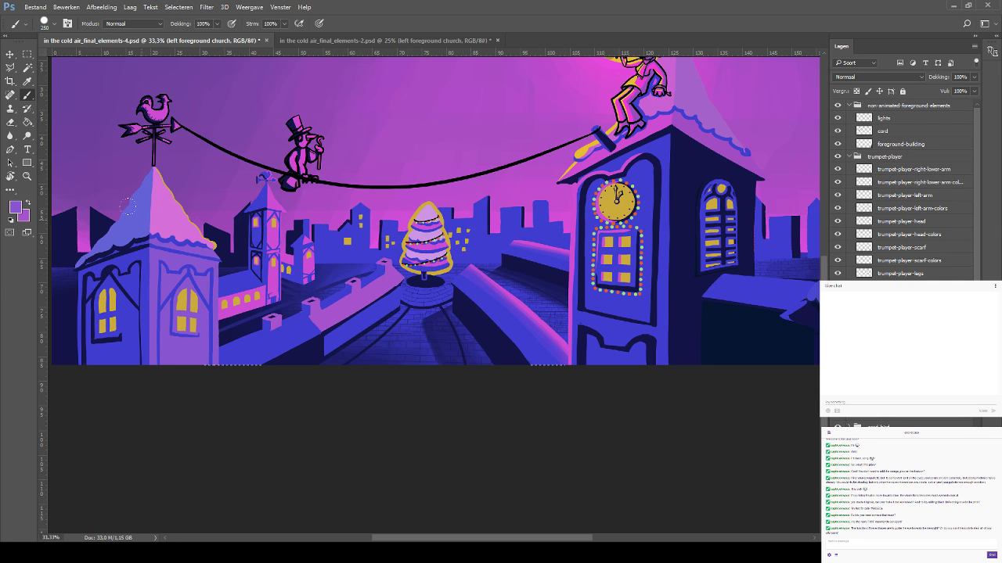
pyautogui.moveTo(127, 205); pyautogui.dragTo(159, 289)
# Activate the right foreground church layer for colour selection, undoing the accidental shift of the building
pyautogui.click(28, 68)
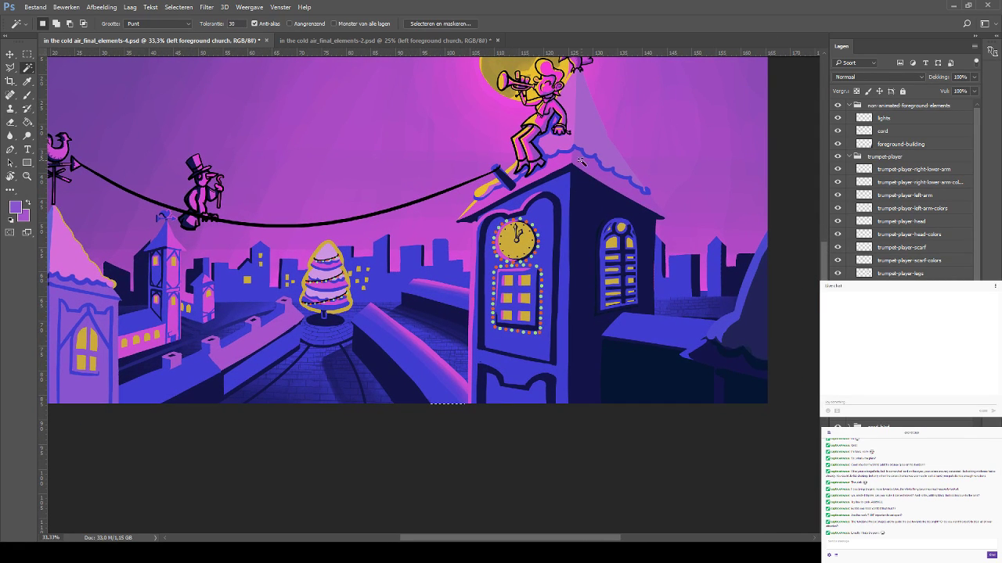
pyautogui.click(10, 53)
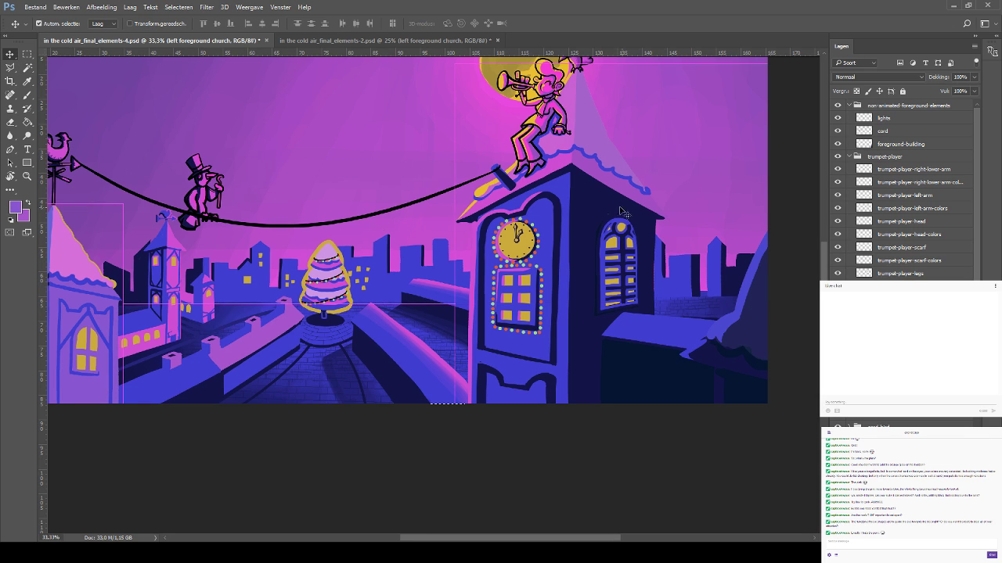
pyautogui.click(540, 160)
pyautogui.click(27, 67)
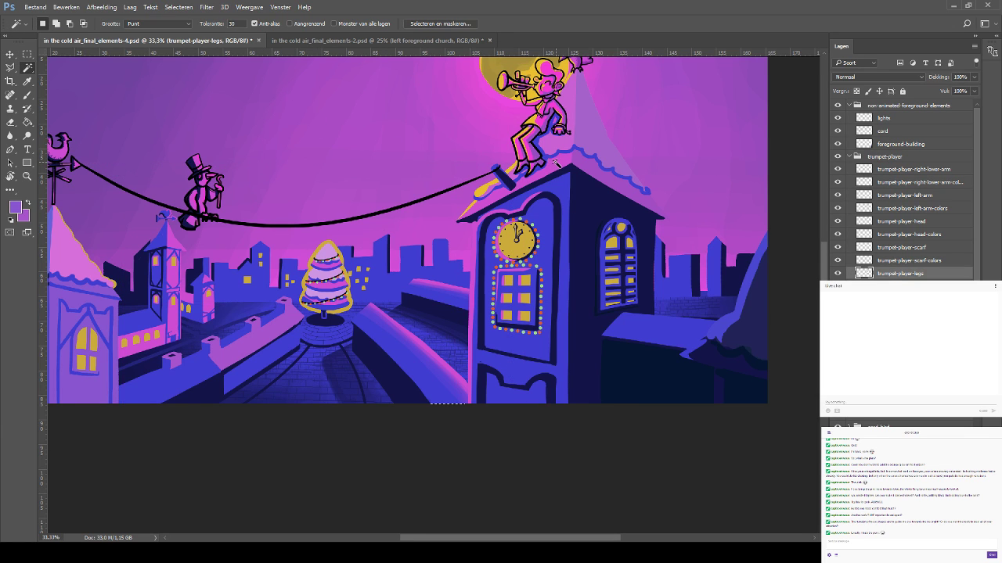
pyautogui.press('v')
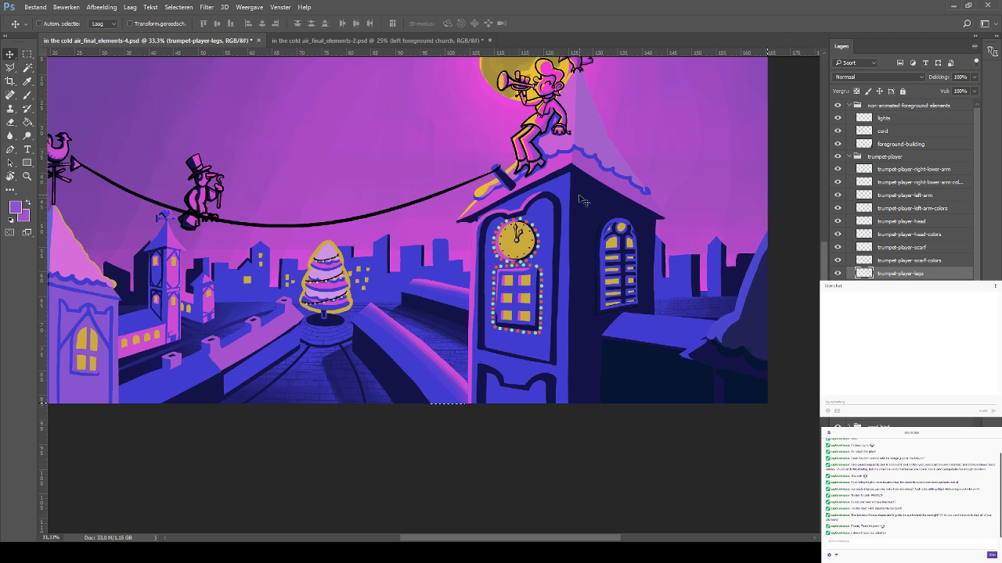
pyautogui.moveTo(563, 176); pyautogui.dragTo(557, 223)
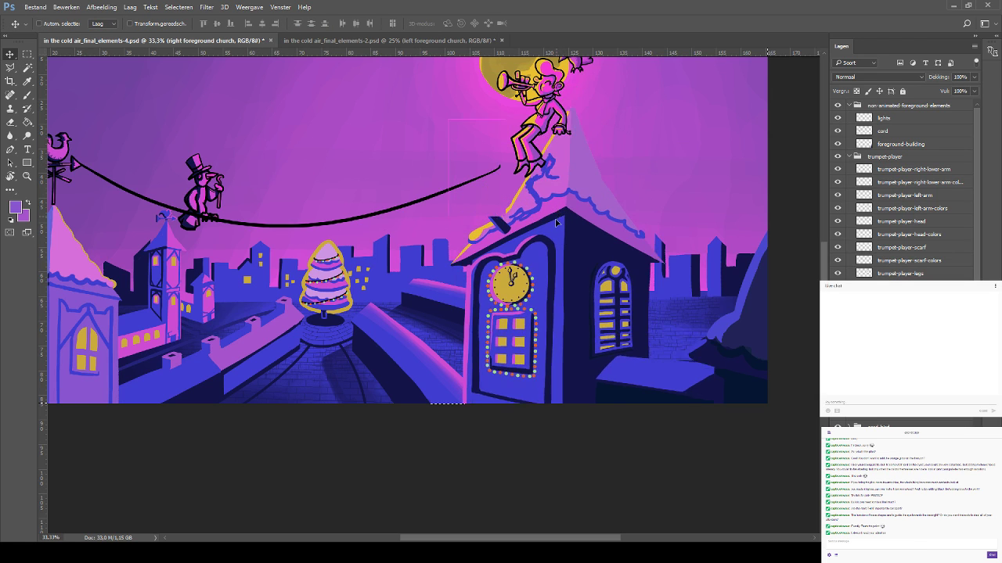
pyautogui.hotkey('ctrl', 'z')
pyautogui.press('w')
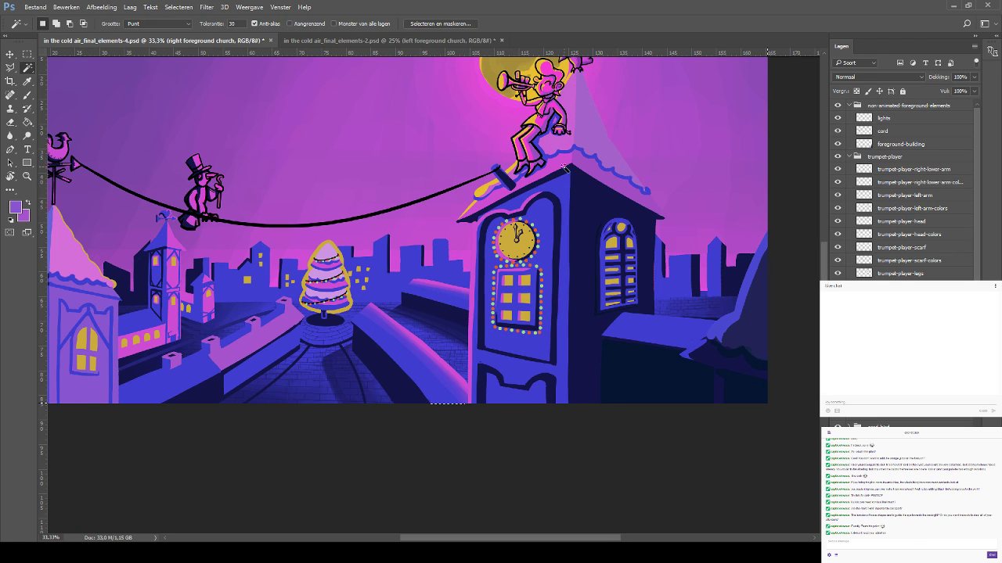
# Try recolouring the magenta roof and wall edge of the right foreground church purple with a Magic Wand selection
pyautogui.click(564, 167)
pyautogui.press('b')
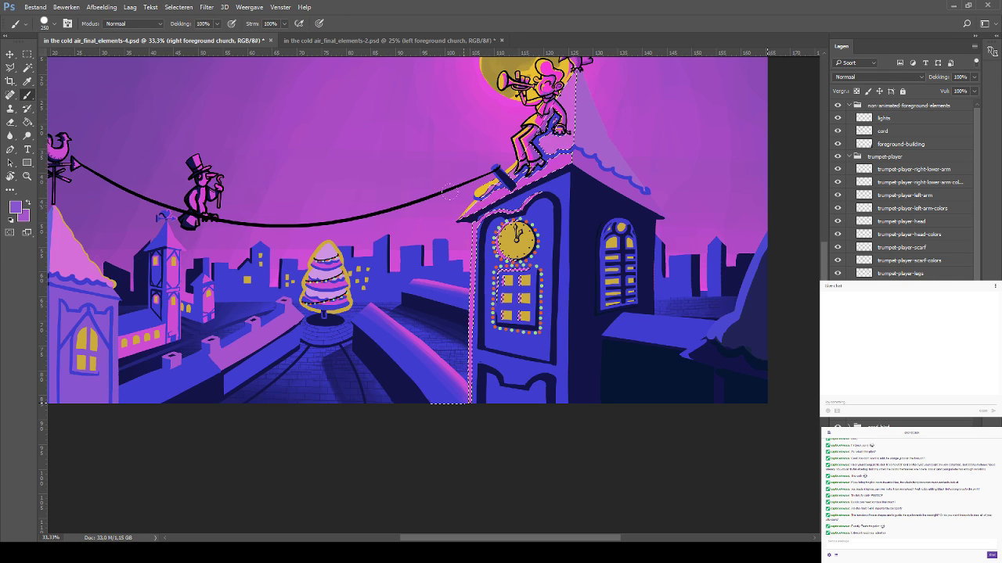
pyautogui.moveTo(449, 191)
pyautogui.mouseDown()
pyautogui.moveTo(482, 205)
pyautogui.moveTo(568, 158)
pyautogui.mouseUp()
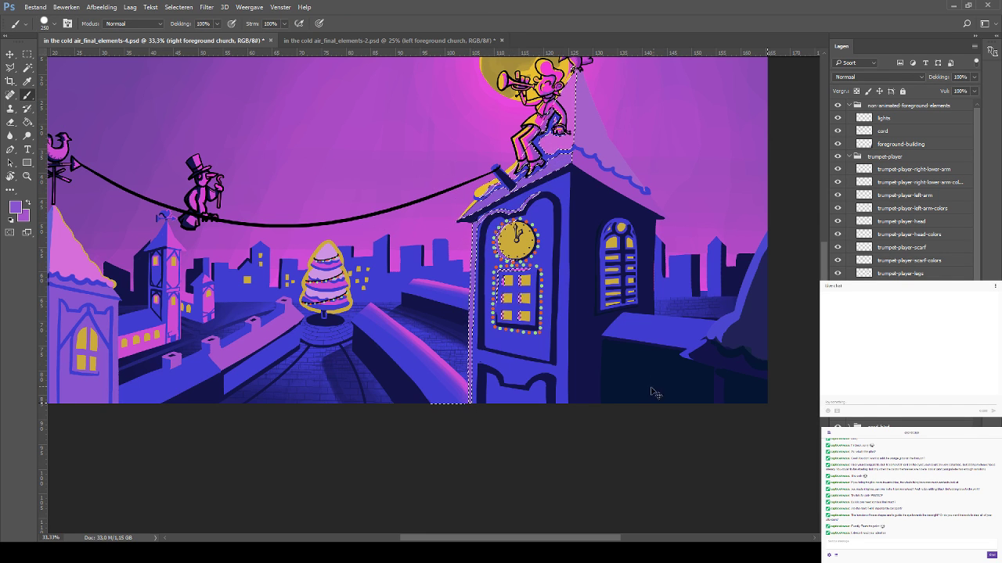
pyautogui.hotkey('ctrl', 'd')
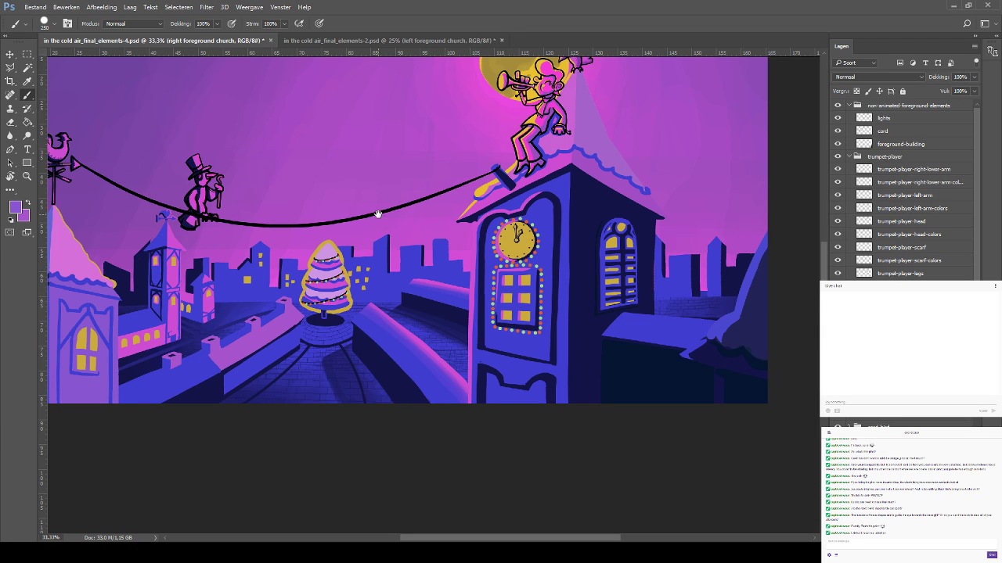
# Undo the purple painting on the right foreground church
pyautogui.hotkey('ctrl', 'alt', 'z')
pyautogui.hotkey('ctrl', 'alt', 'z')
pyautogui.hotkey('ctrl', 'alt', 'z')
pyautogui.hotkey('ctrl', 'alt', 'z')
pyautogui.hotkey('ctrl', 'alt', 'z')
pyautogui.hotkey('ctrl', 'alt', 'z')
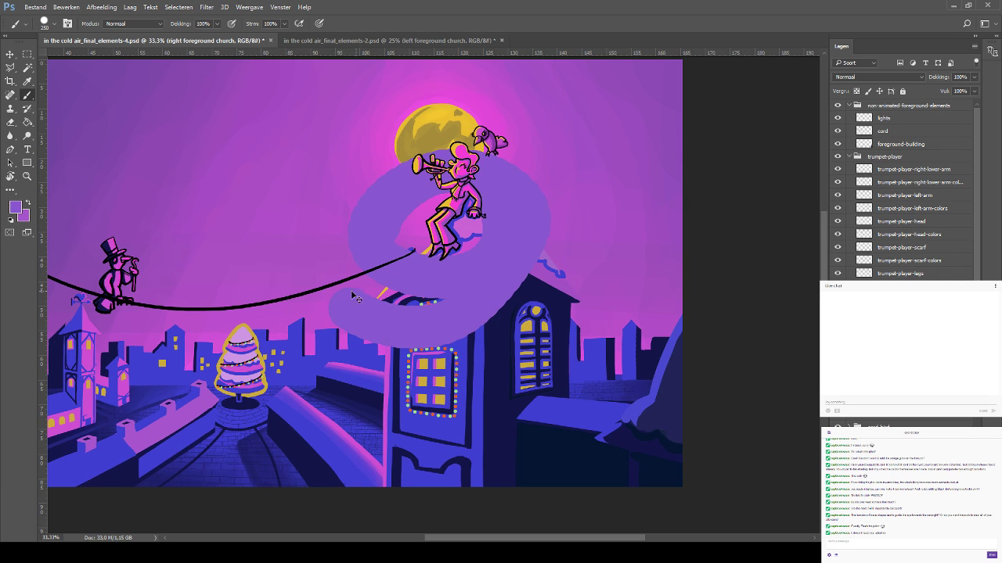
pyautogui.hotkey('ctrl', 'alt', 'z')
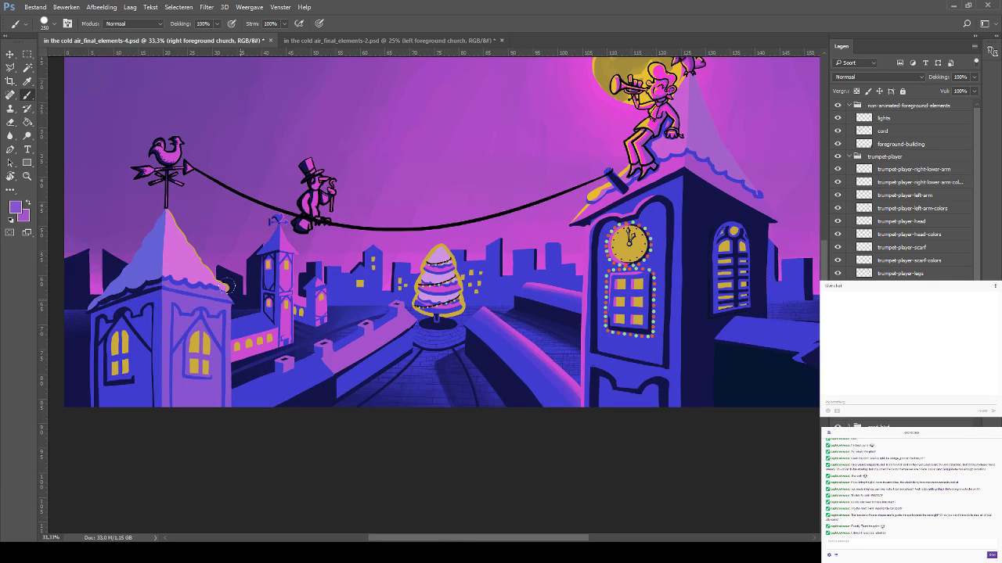
pyautogui.click(29, 69)
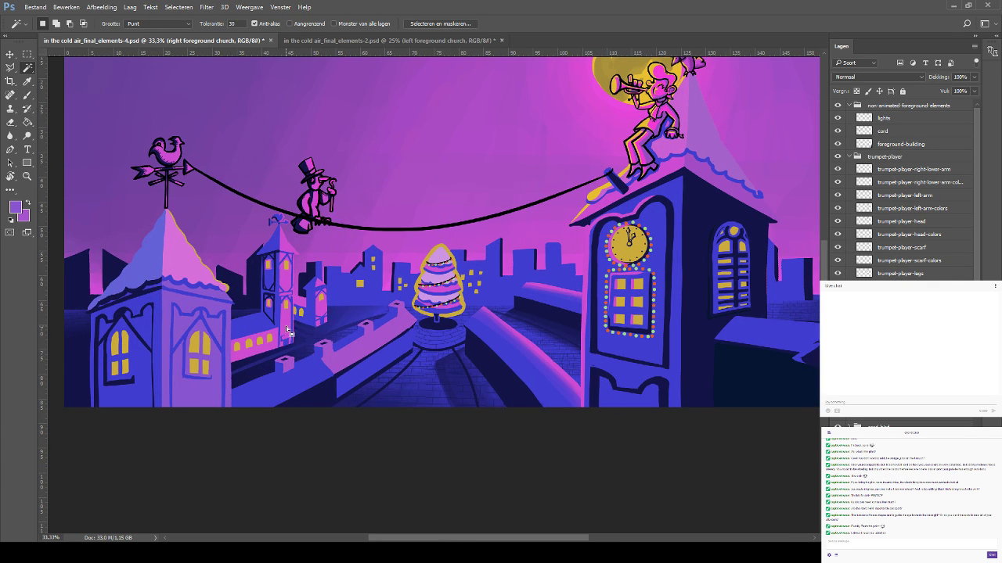
pyautogui.hotkey('ctrl', 'alt', 'z')
pyautogui.hotkey('ctrl', 'alt', 'z')
# Activate the middle-ground-church layer, select its magenta walls with the Magic Wand, paint them purple and deselect
pyautogui.press('v')
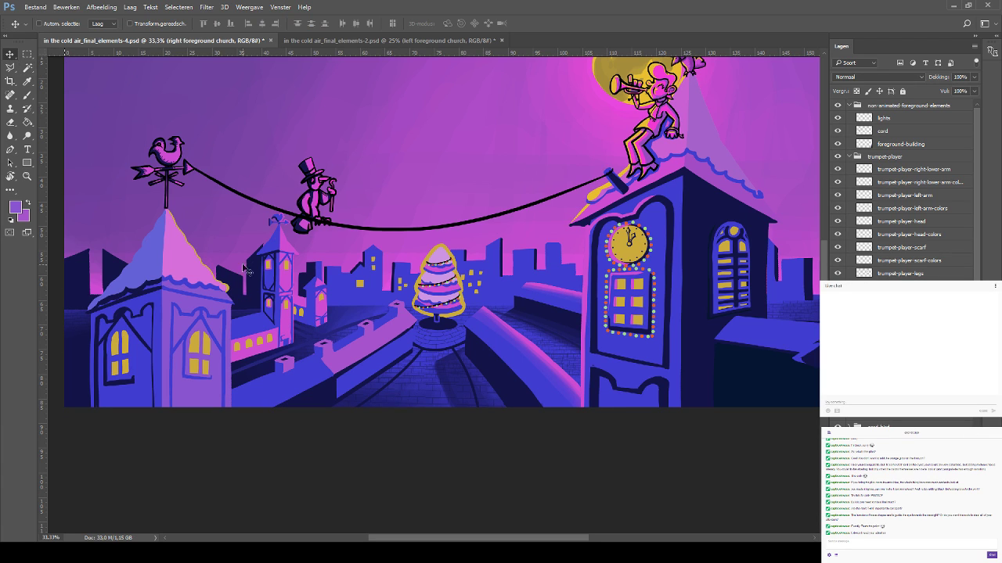
pyautogui.keyDown('ctrl'); pyautogui.click(290, 286); pyautogui.keyUp('ctrl')
pyautogui.click(28, 81)
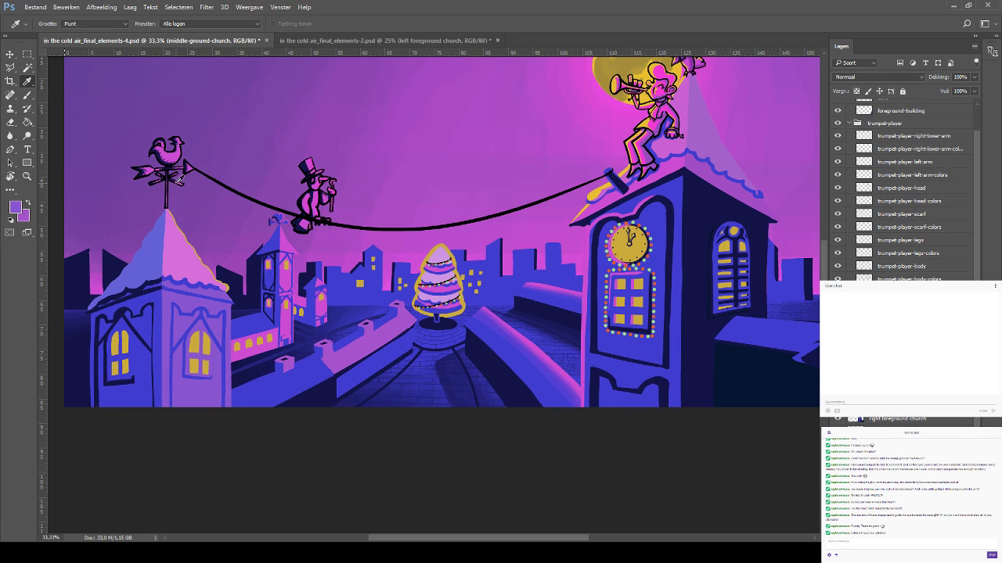
pyautogui.click(29, 69)
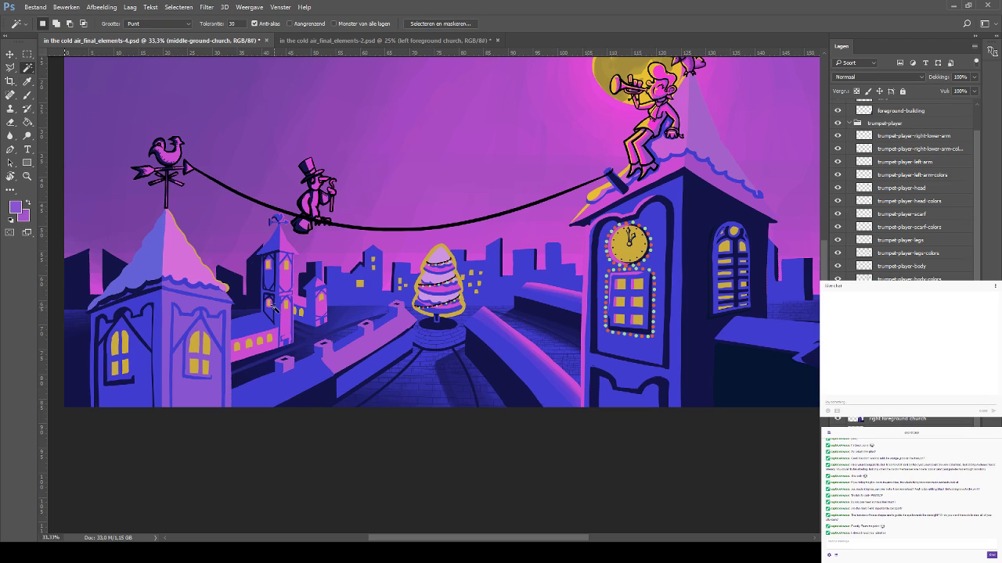
pyautogui.click(286, 283)
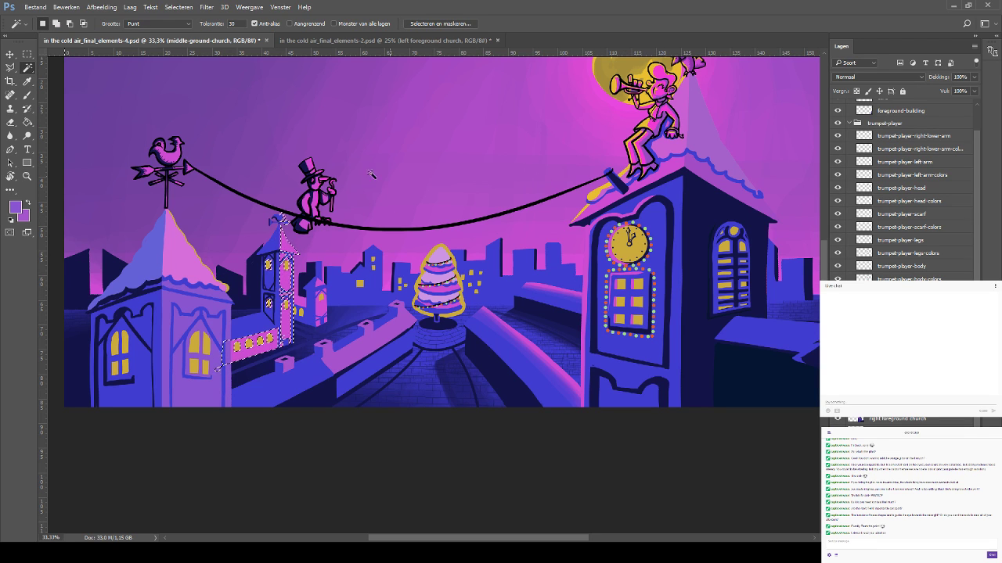
pyautogui.click(27, 94)
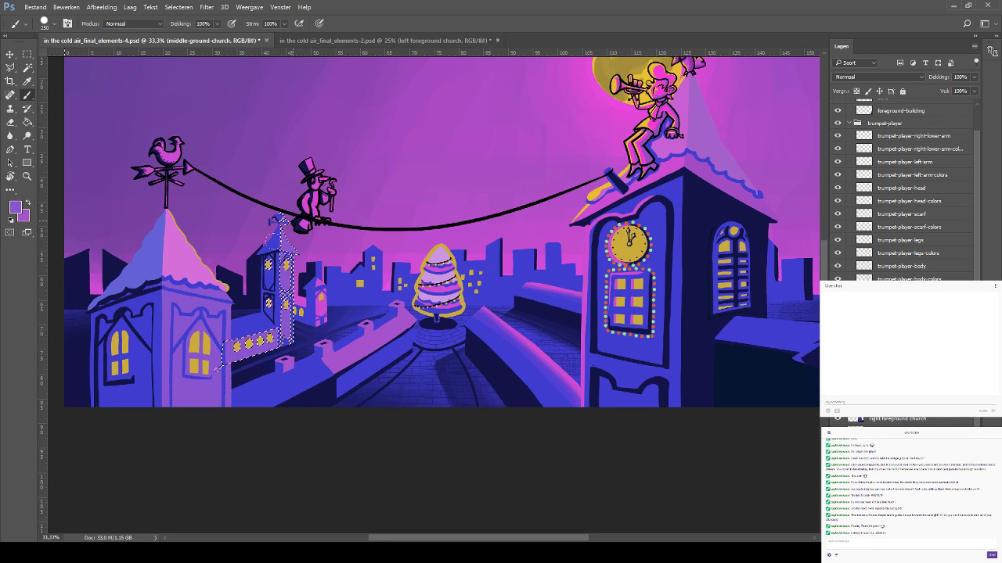
pyautogui.hotkey('ctrl', 'd')
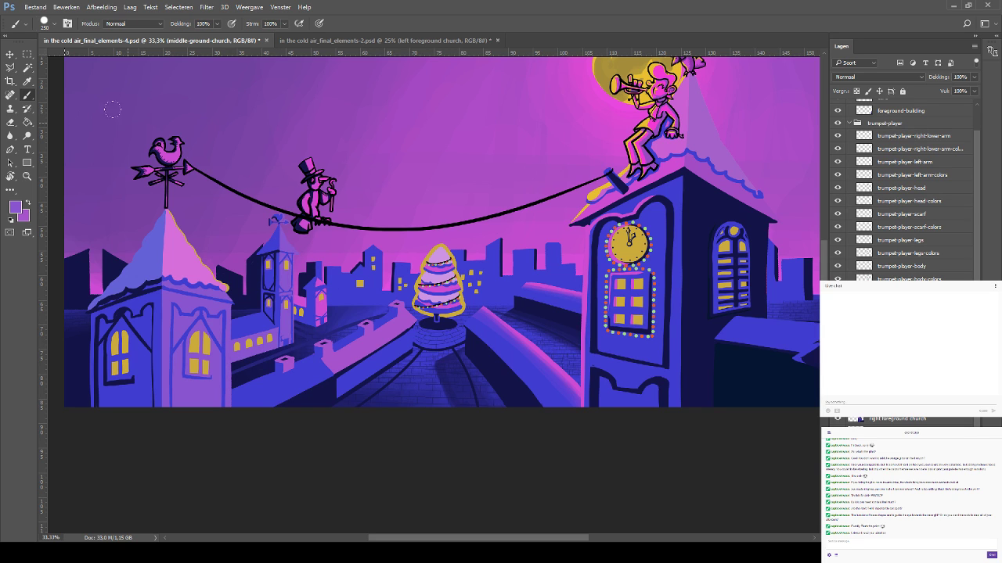
# Activate the small-background-church layer, select its magenta walls with the Magic Wand and paint them purple
pyautogui.click(27, 68)
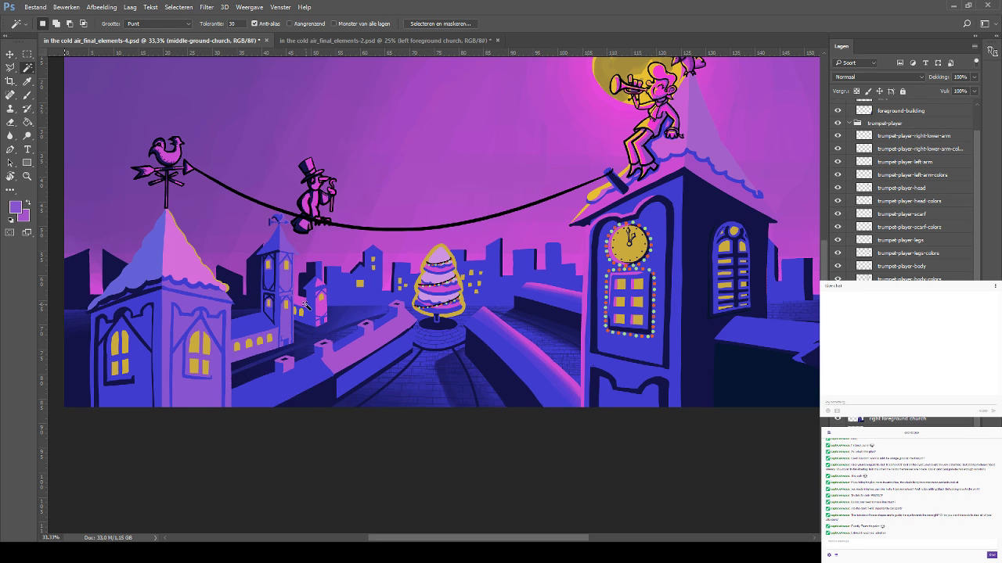
pyautogui.press('v')
pyautogui.keyDown('ctrl'); pyautogui.click(260, 255); pyautogui.keyUp('ctrl')
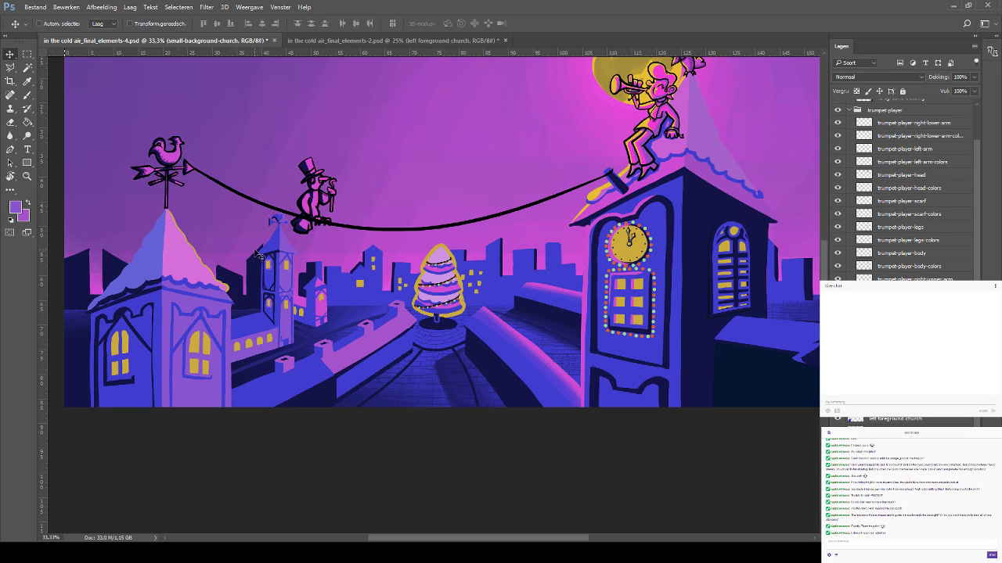
pyautogui.click(28, 69)
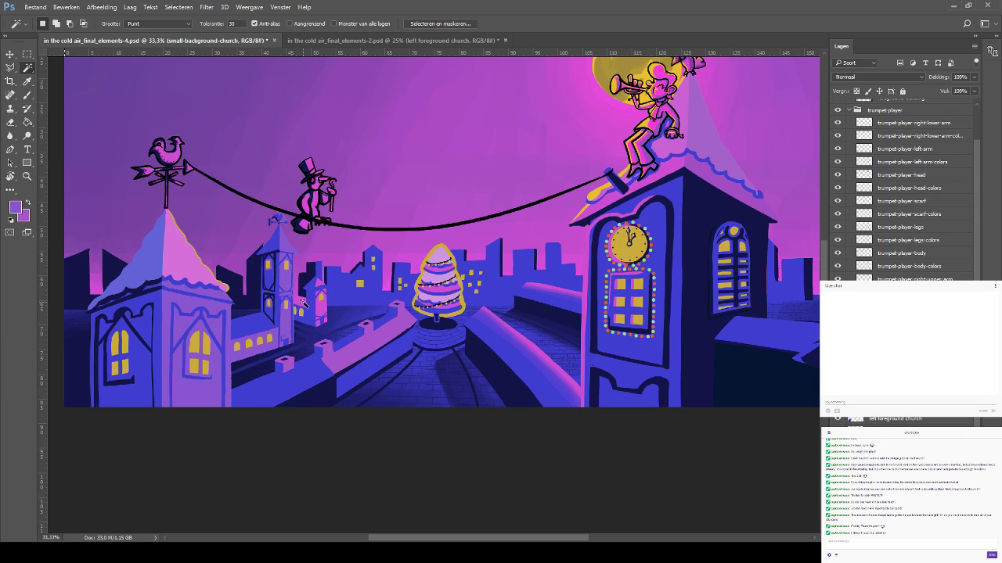
pyautogui.click(321, 303)
pyautogui.click(28, 95)
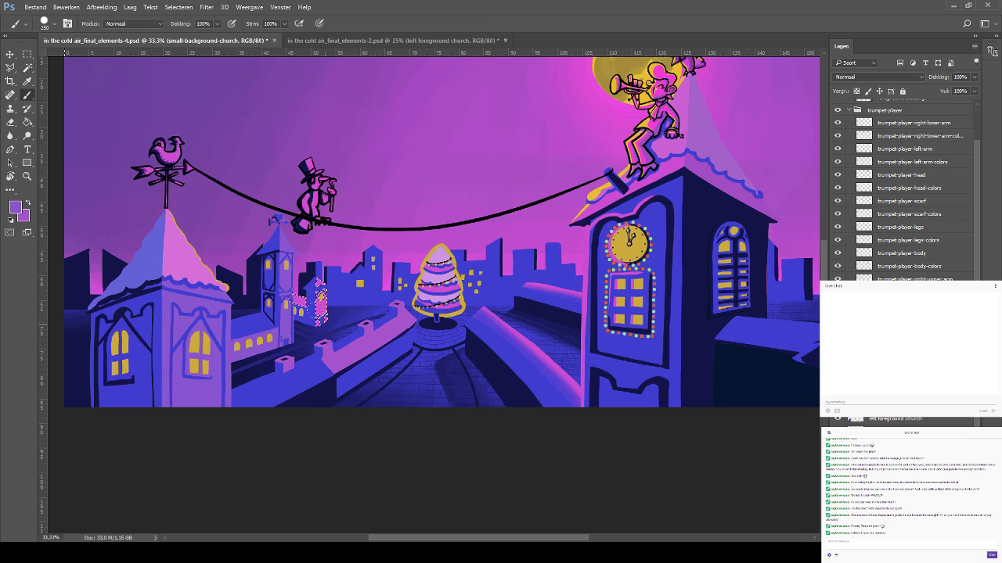
pyautogui.moveTo(604, 111); pyautogui.dragTo(466, 161)
pyautogui.moveTo(172, 300); pyautogui.dragTo(297, 234)
# On the middle-ground-houses layer, select the magenta roof areas and paint the chimneyed roof and its chimneys darker purple
pyautogui.press('w')
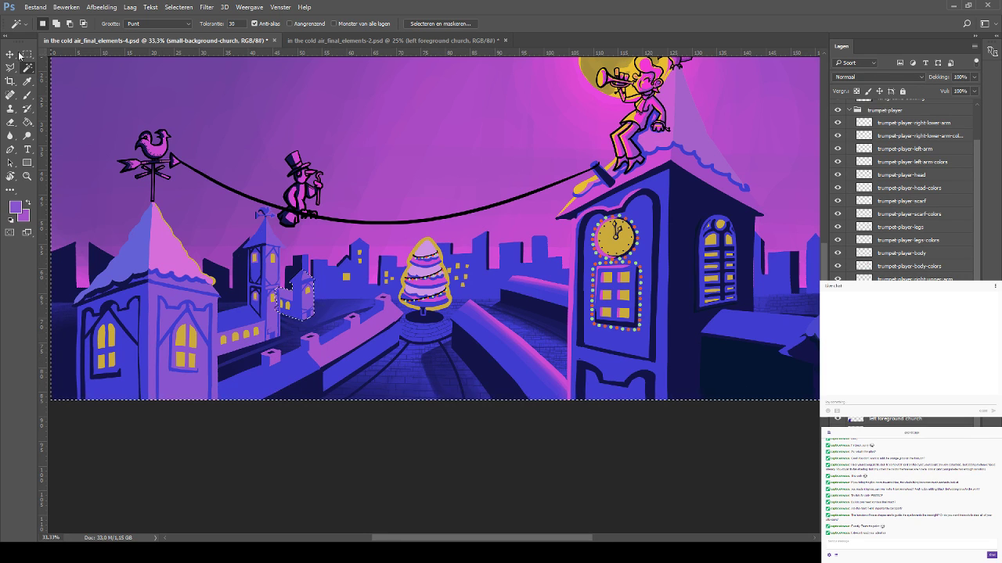
pyautogui.press('v')
pyautogui.keyDown('ctrl'); pyautogui.click(348, 344); pyautogui.keyUp('ctrl')
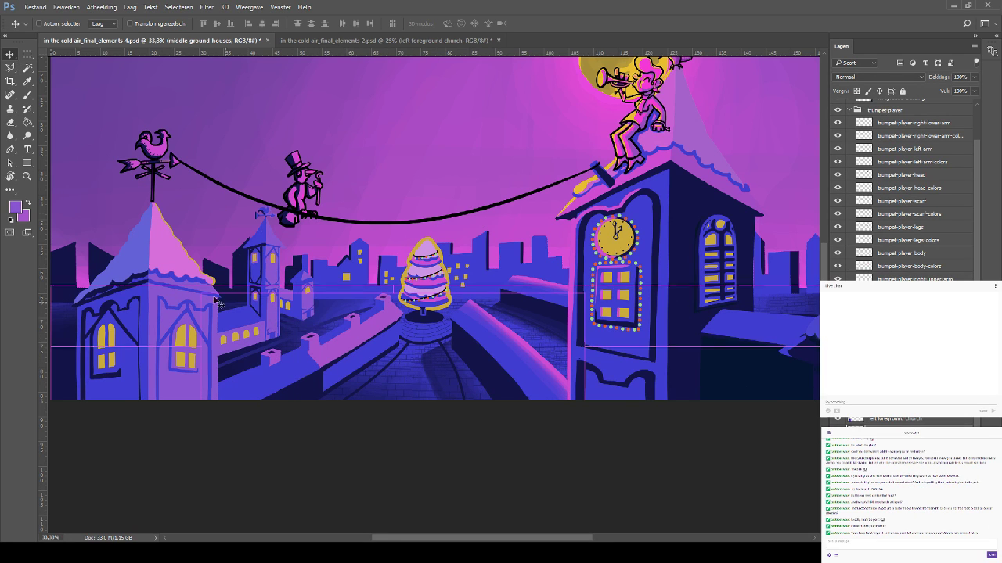
pyautogui.click(27, 68)
pyautogui.click(344, 350)
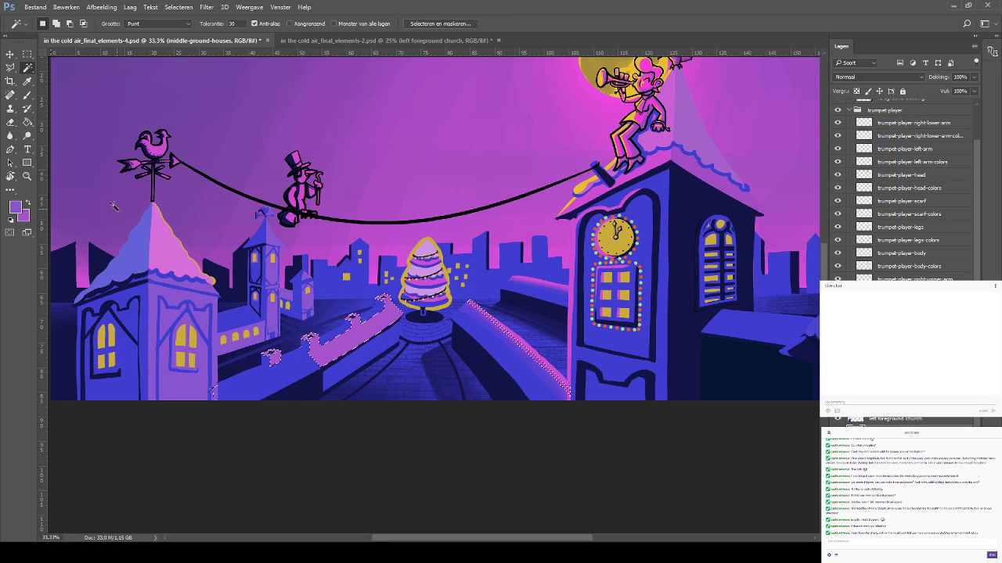
pyautogui.press('b')
pyautogui.moveTo(321, 344); pyautogui.dragTo(388, 313)
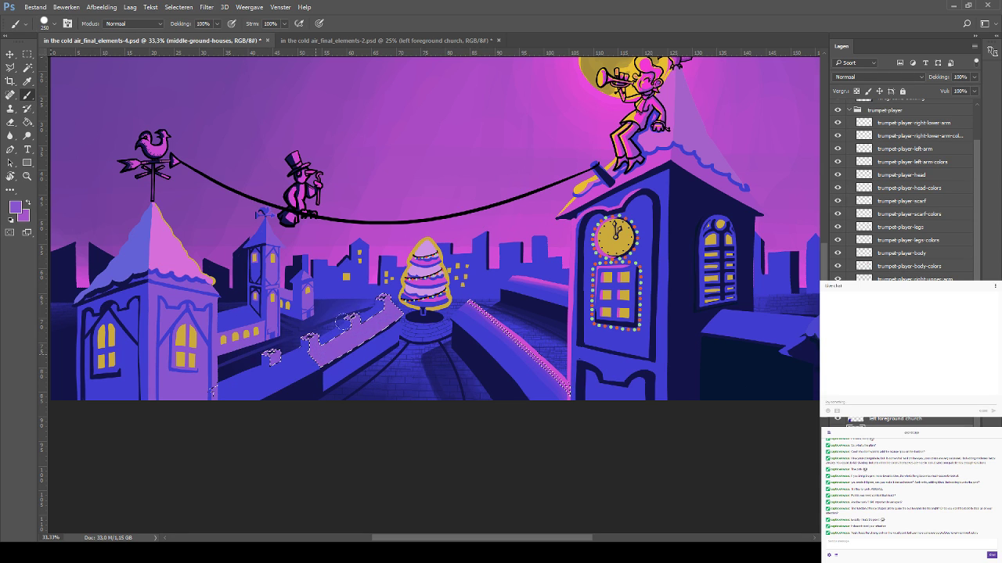
pyautogui.moveTo(267, 354); pyautogui.dragTo(274, 362)
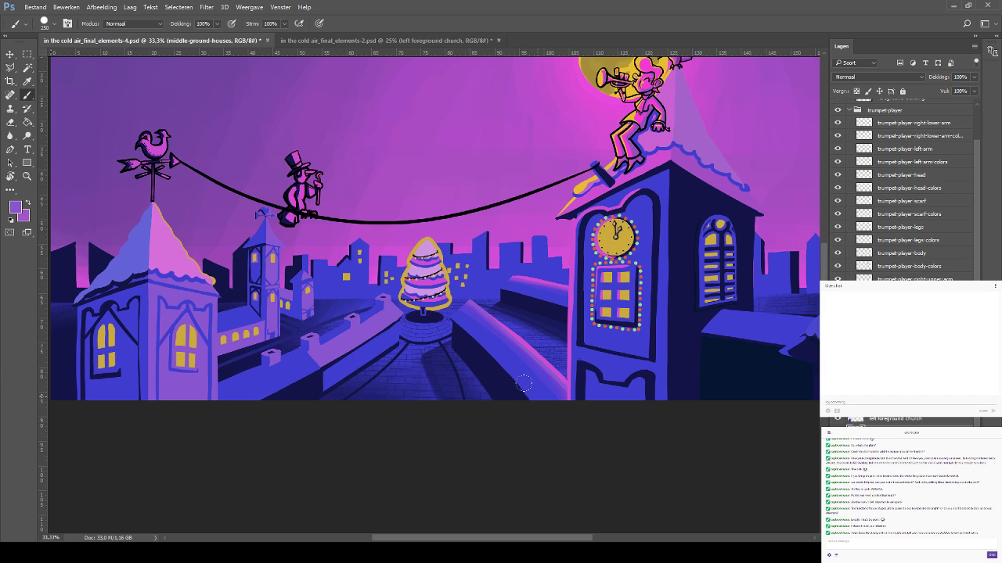
# Check the recoloured churches and chimneyed roof across the scene and save the document
pyautogui.moveTo(358, 337); pyautogui.dragTo(318, 374)
pyautogui.moveTo(198, 346); pyautogui.dragTo(260, 328)
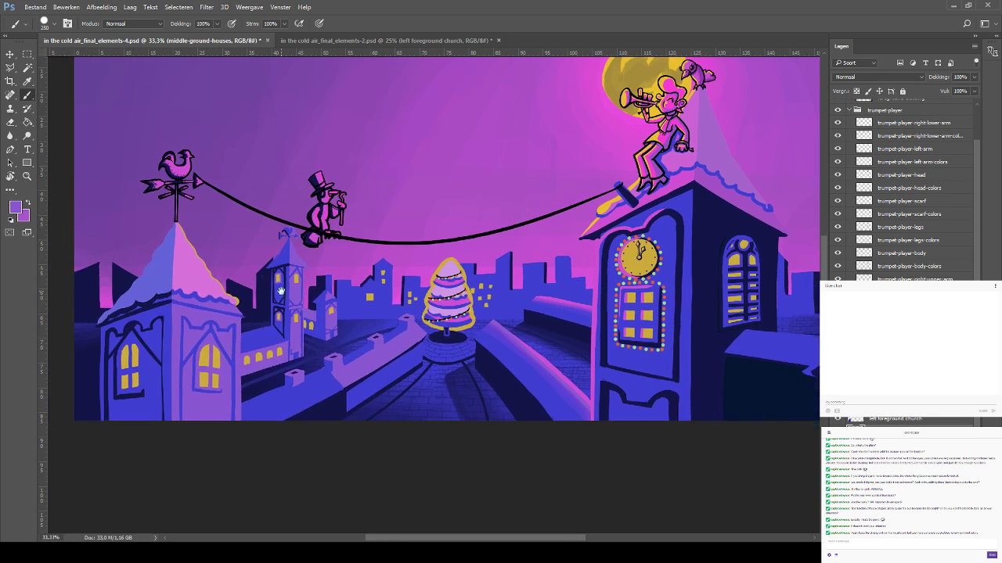
pyautogui.moveTo(137, 199)
pyautogui.mouseDown()
pyautogui.moveTo(76, 274)
pyautogui.moveTo(69, 192)
pyautogui.mouseUp()
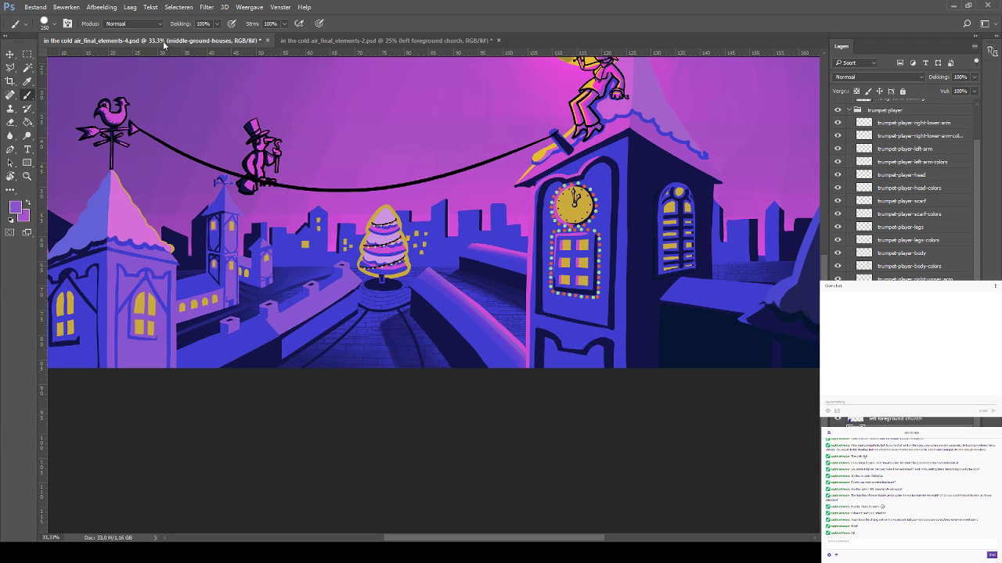
pyautogui.hotkey('ctrl', 's')
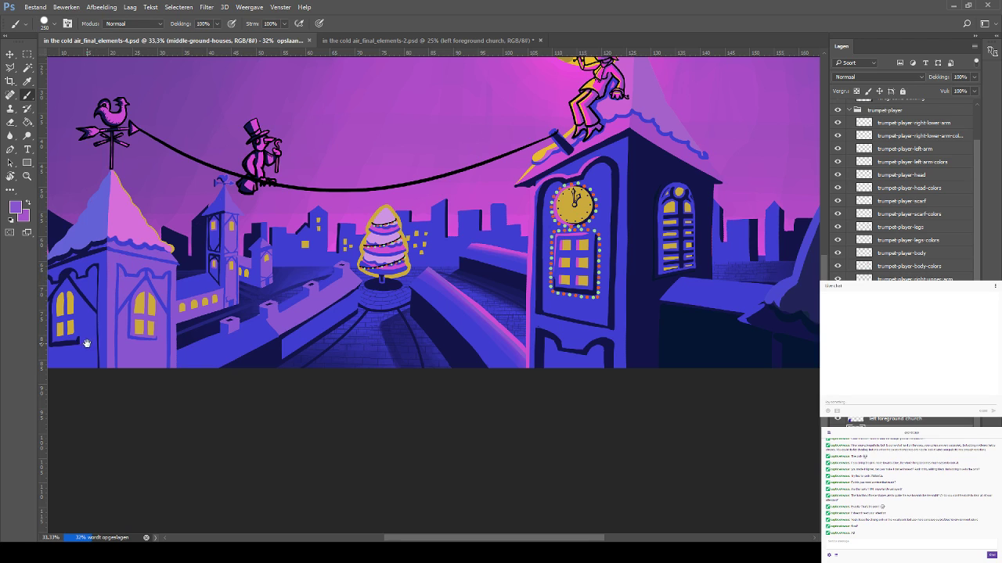
# View the whole recoloured illustration and compare it with the version in in the cold air_final_elements-2.psd
pyautogui.moveTo(87, 343); pyautogui.dragTo(68, 380)
pyautogui.moveTo(169, 384); pyautogui.dragTo(125, 394)
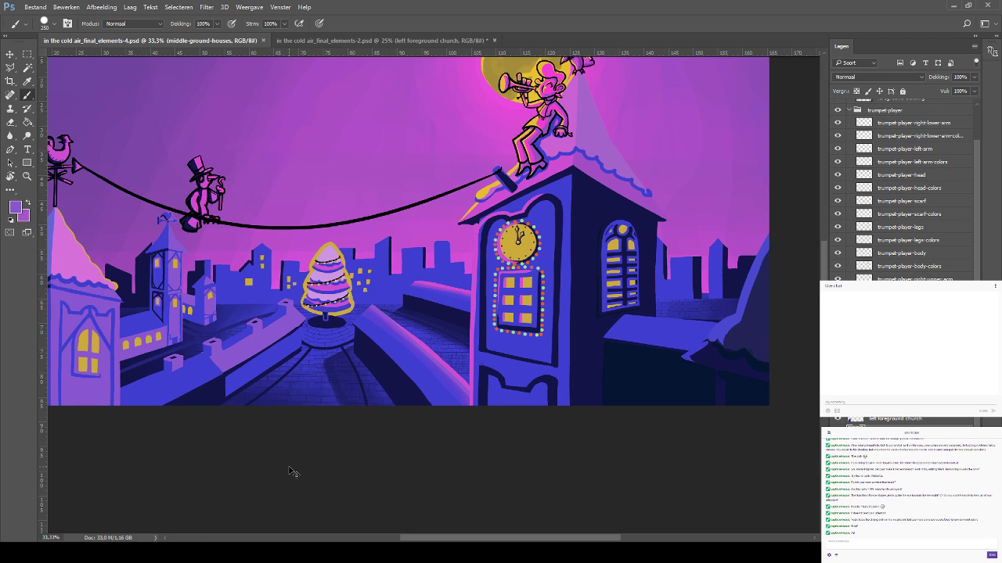
pyautogui.hotkey('ctrl', '-')
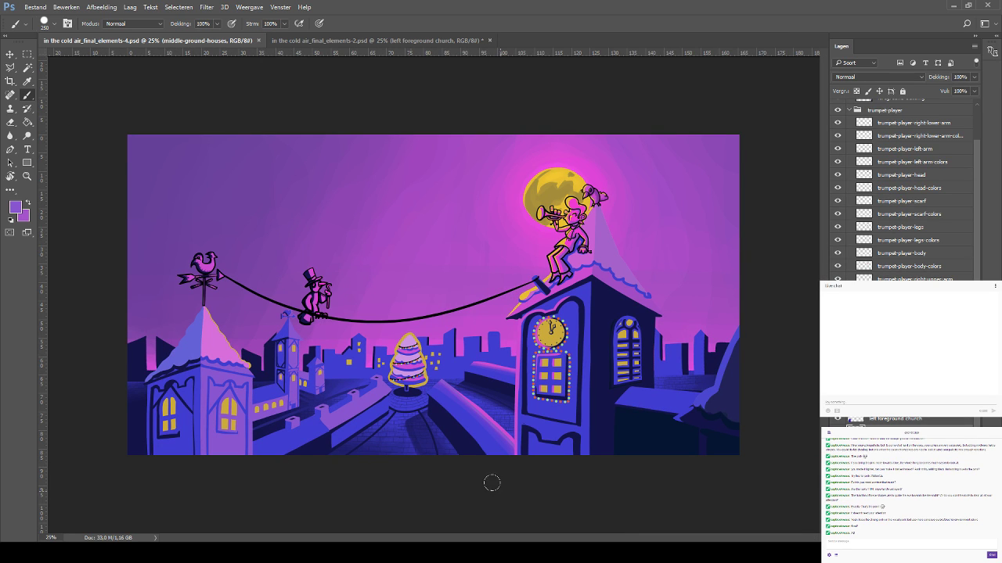
pyautogui.click(369, 43)
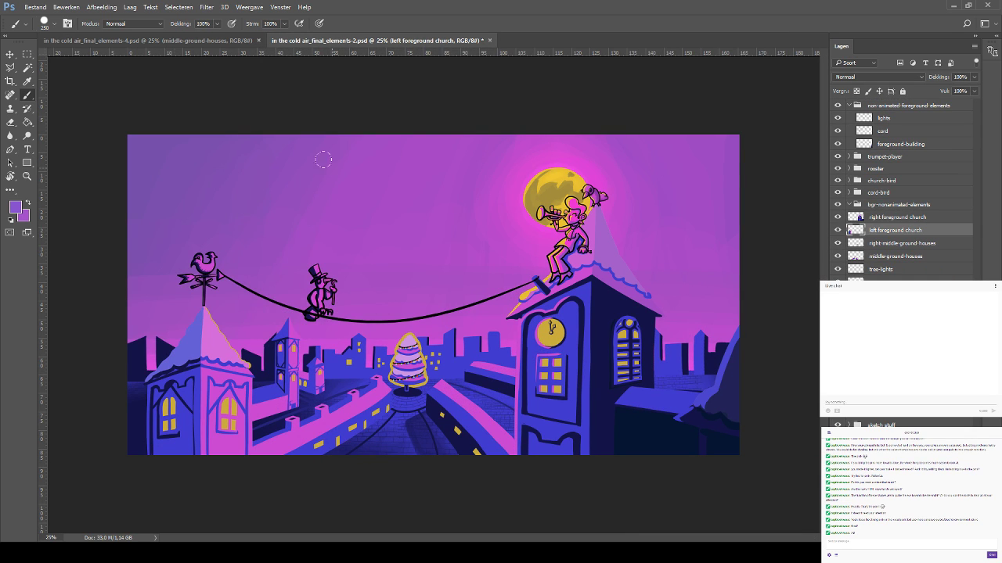
# Compare the colours of in the cold air_final_elements-4.psd with the earlier in the cold air_final_elements-2.psd version
pyautogui.click(161, 43)
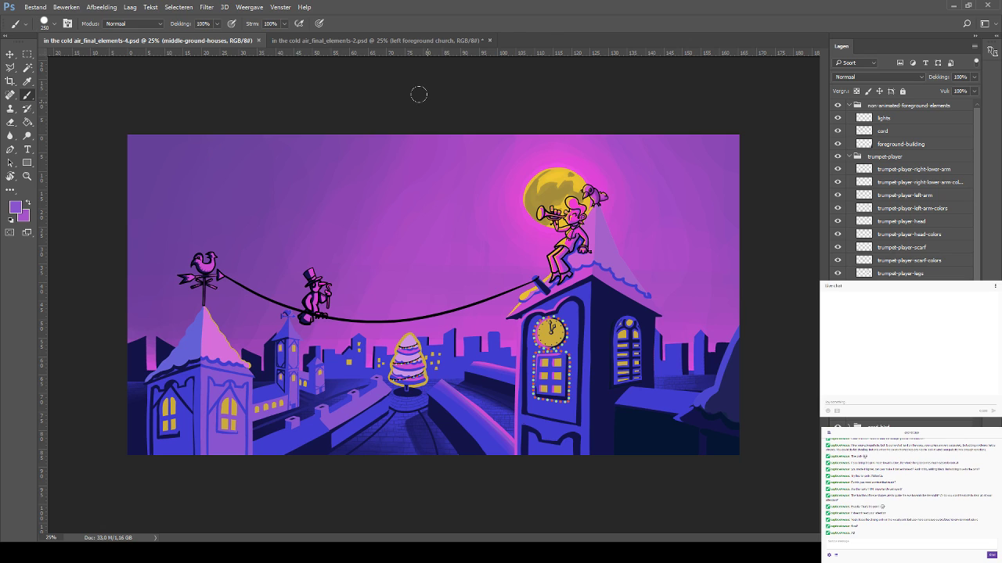
pyautogui.click(368, 41)
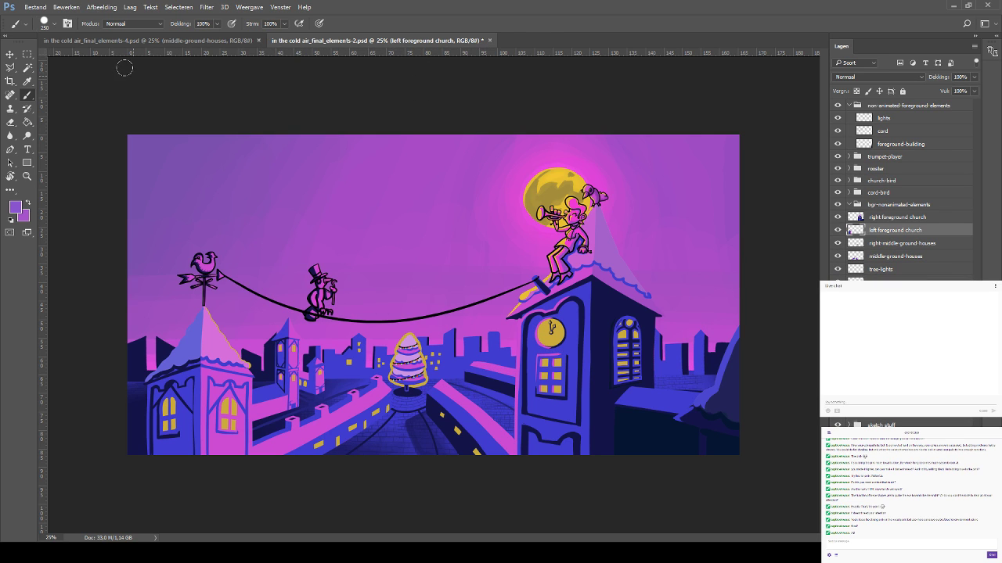
pyautogui.click(160, 43)
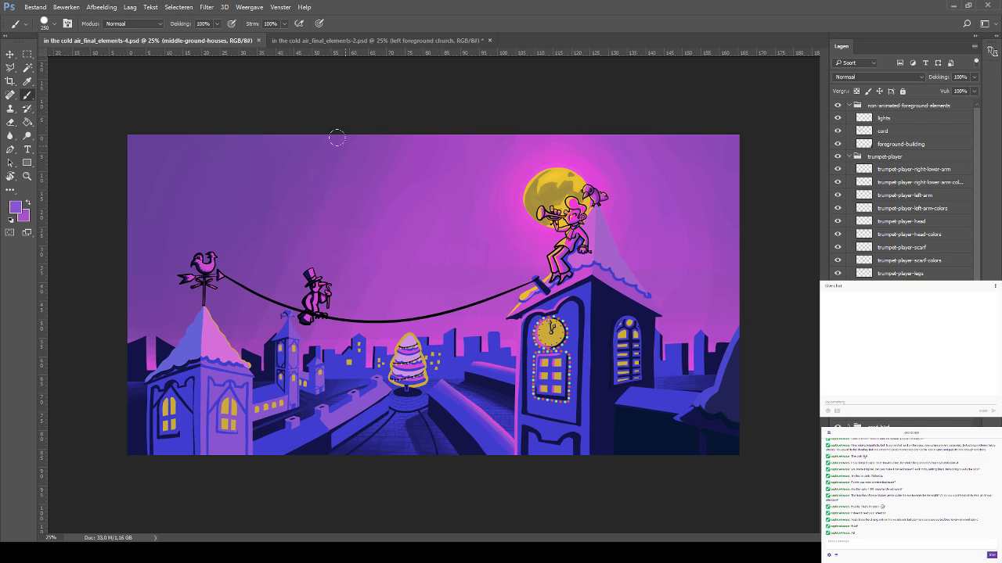
pyautogui.click(302, 41)
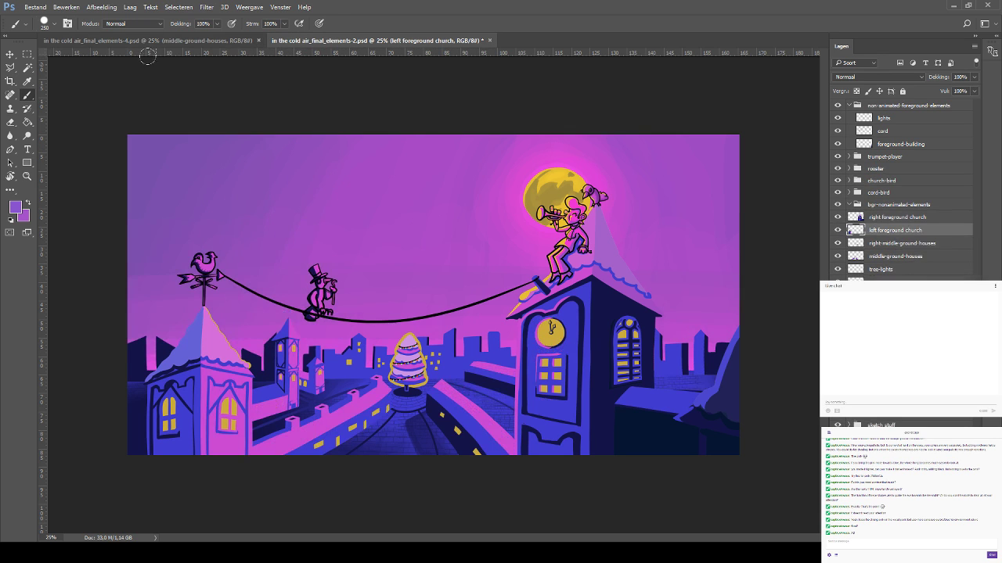
pyautogui.click(155, 43)
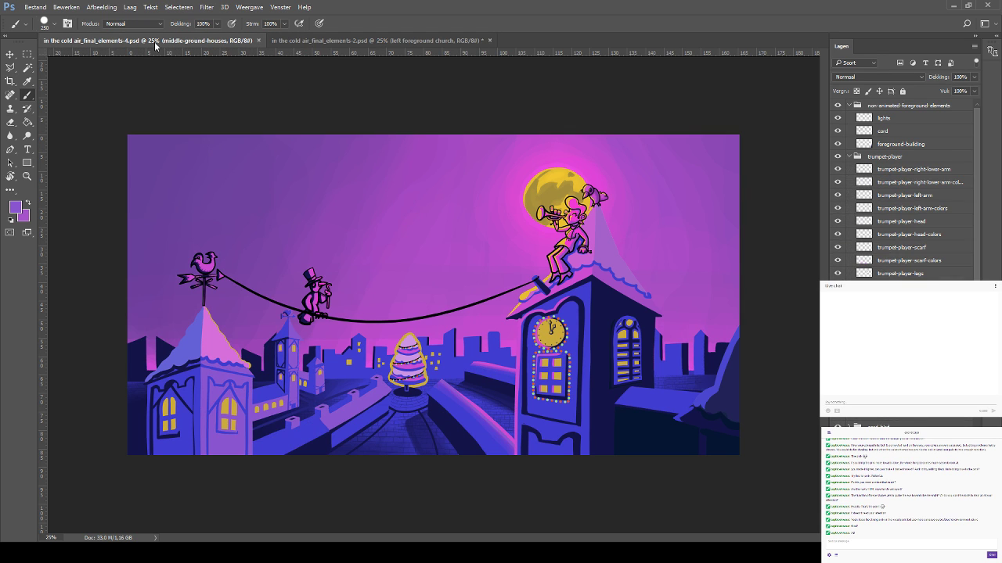
pyautogui.click(335, 41)
pyautogui.click(169, 43)
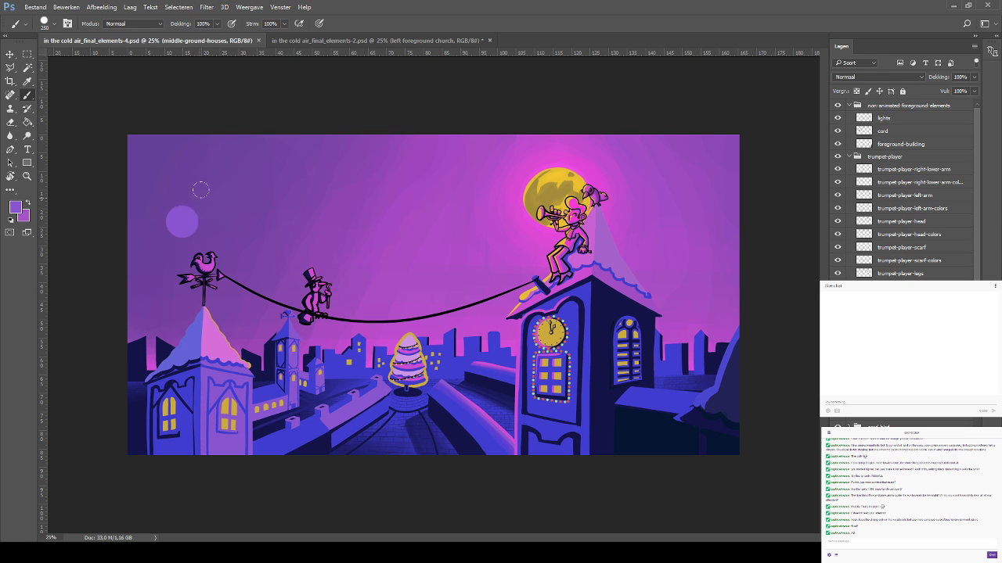
pyautogui.moveTo(183, 221); pyautogui.dragTo(306, 186)
pyautogui.hotkey('ctrl', 'z')
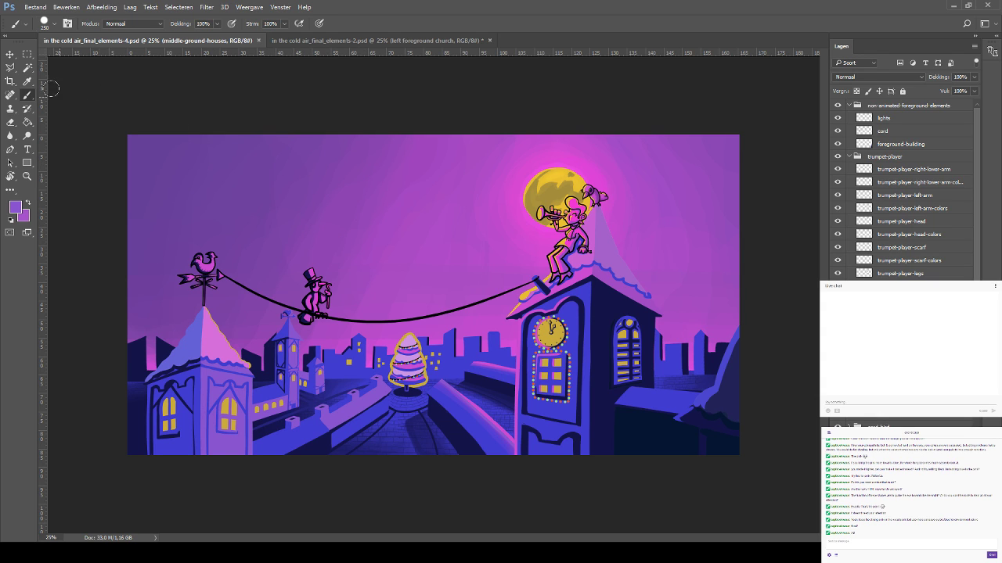
pyautogui.click(27, 67)
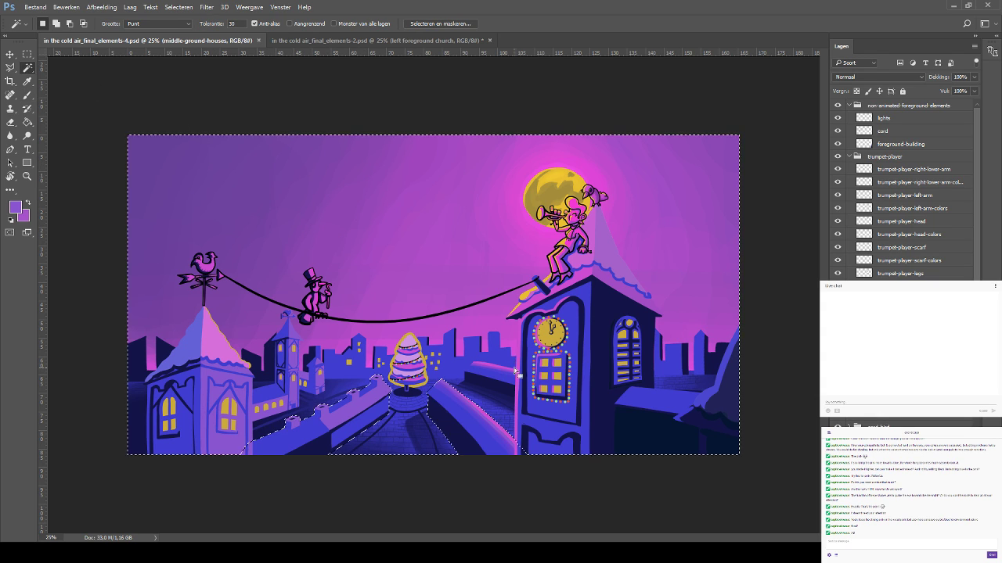
pyautogui.click(10, 68)
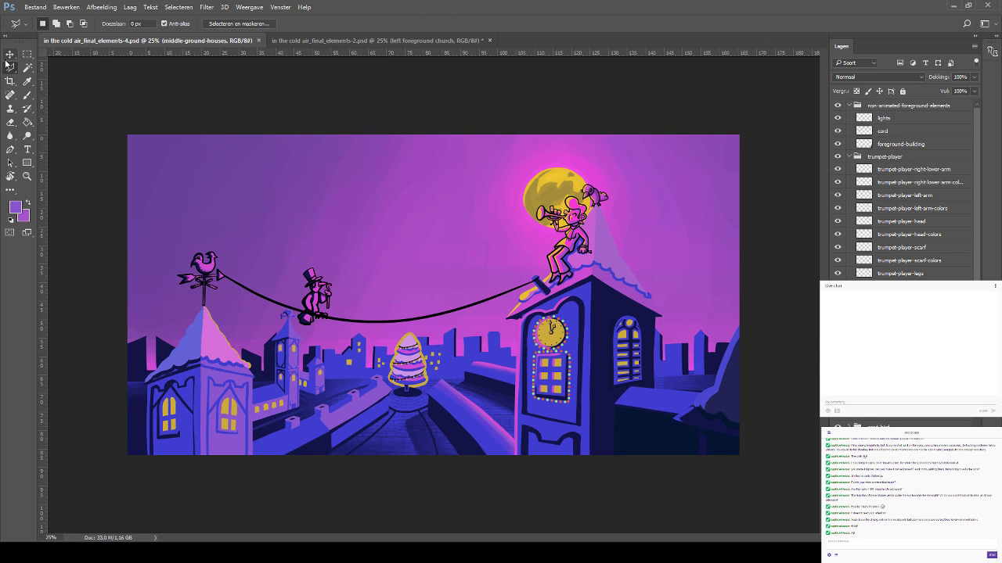
# On the right foreground church layer, select the tower's magenta edge with the Magic Wand, paint it purple and save the document
pyautogui.click(10, 54)
pyautogui.moveTo(557, 420); pyautogui.dragTo(613, 413)
pyautogui.hotkey('ctrl', 'z')
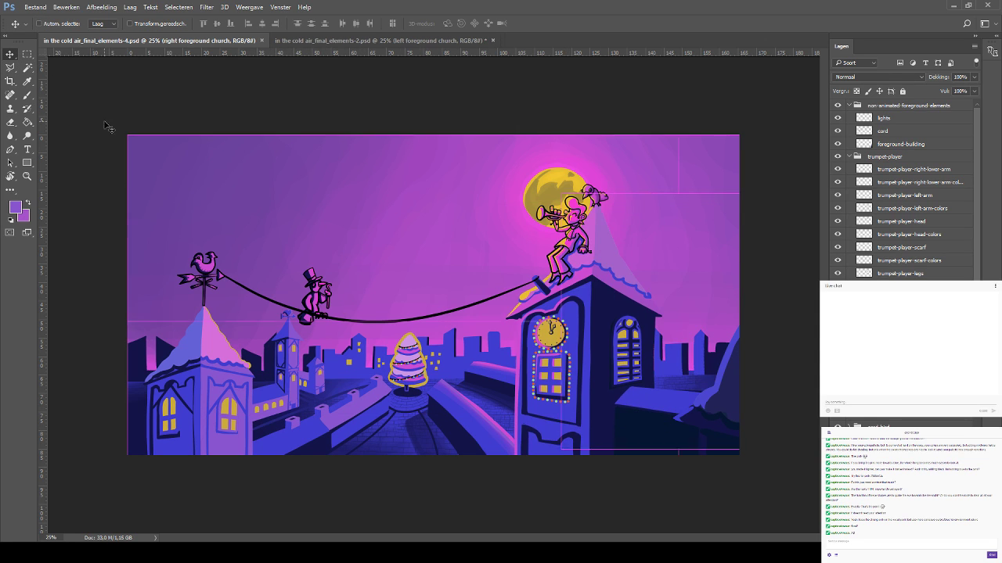
pyautogui.click(27, 80)
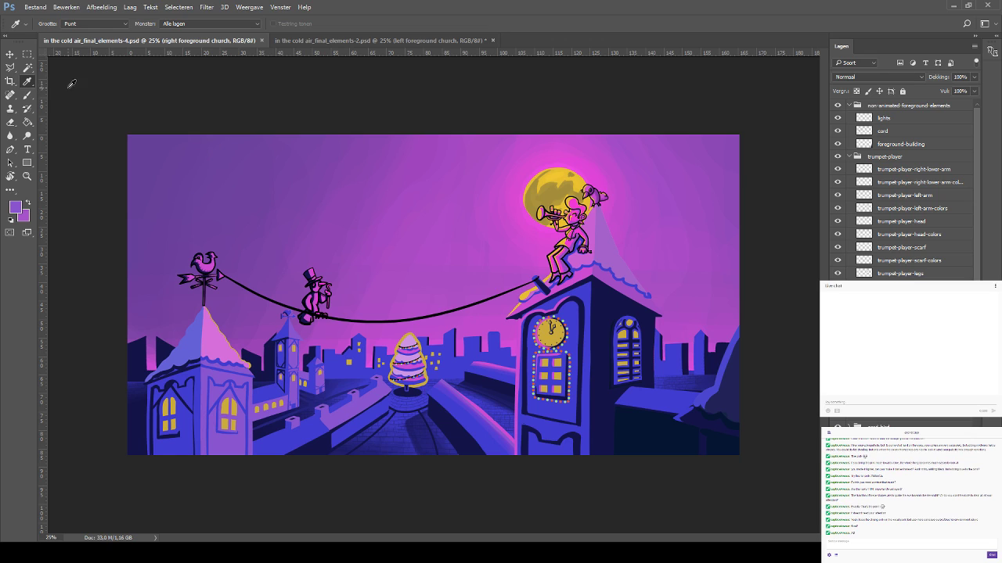
pyautogui.click(28, 67)
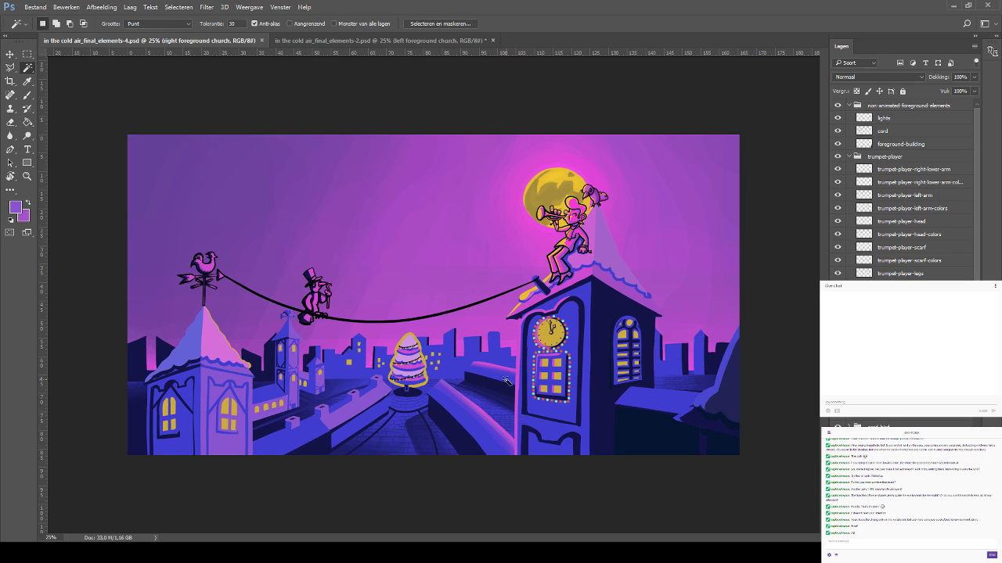
pyautogui.click(517, 392)
pyautogui.press('b')
pyautogui.moveTo(517, 336); pyautogui.dragTo(515, 460)
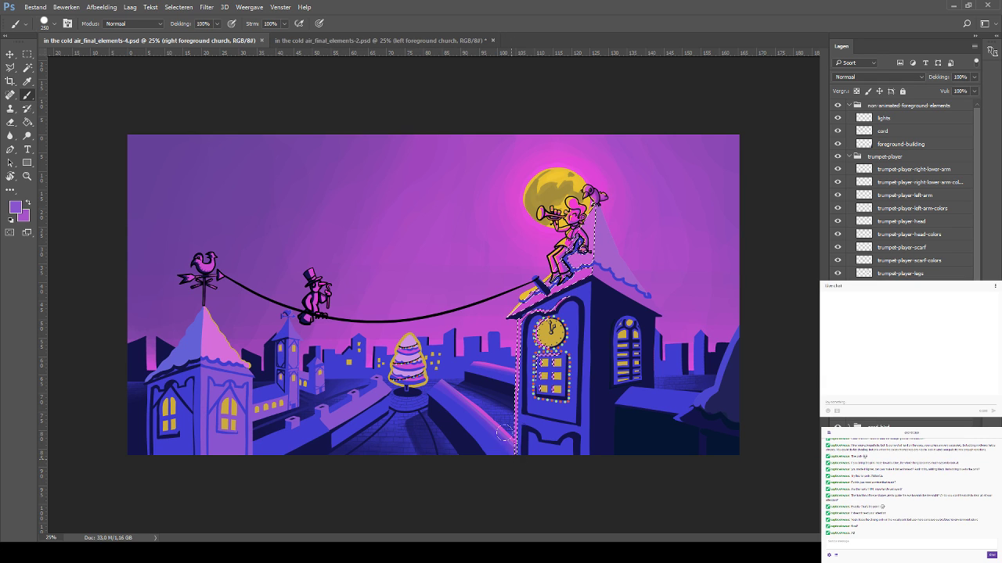
pyautogui.hotkey('ctrl', 'd')
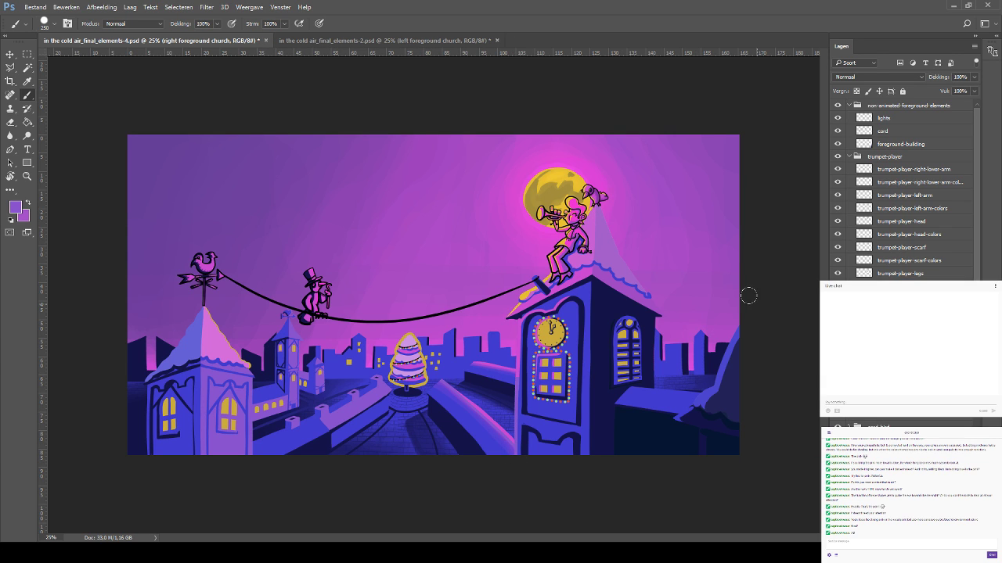
pyautogui.hotkey('ctrl', 's')
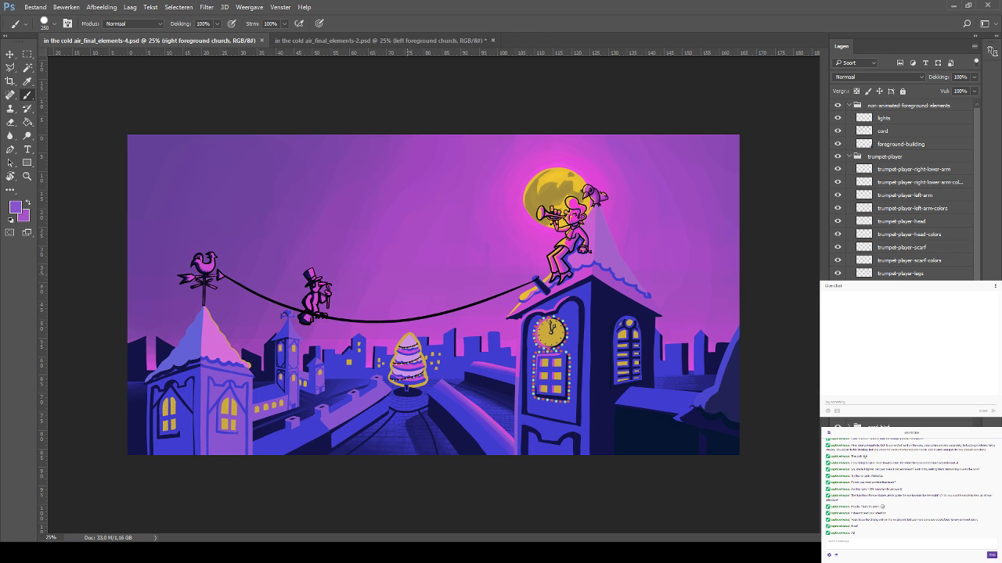
# Activate the middle-ground-houses layer and select the purple chimneyed roof and its chimneys with the Magic Wand
pyautogui.click(27, 67)
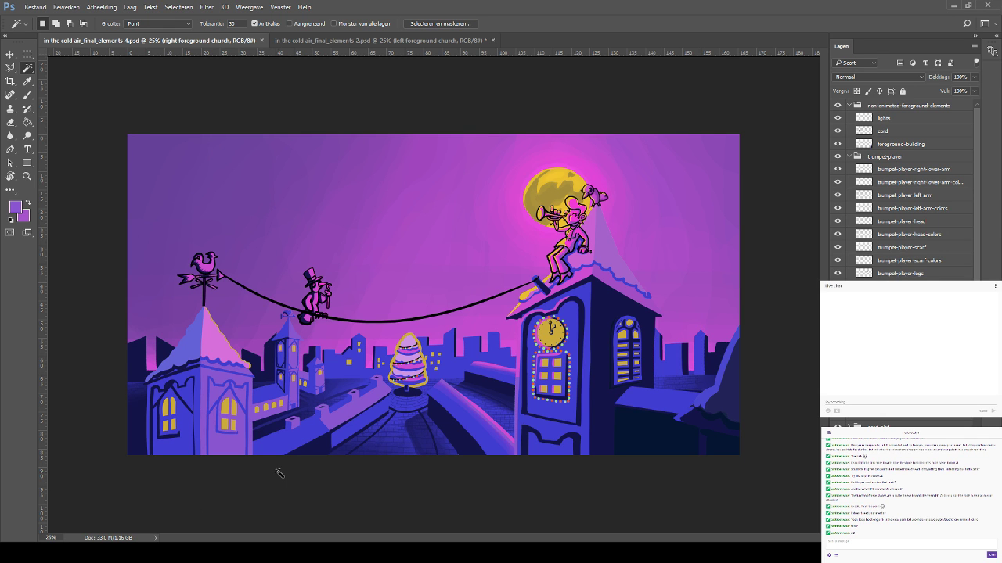
pyautogui.hotkey('ctrl', '+')
pyautogui.hotkey('ctrl', '+')
pyautogui.moveTo(153, 452); pyautogui.dragTo(249, 299)
pyautogui.click(295, 369)
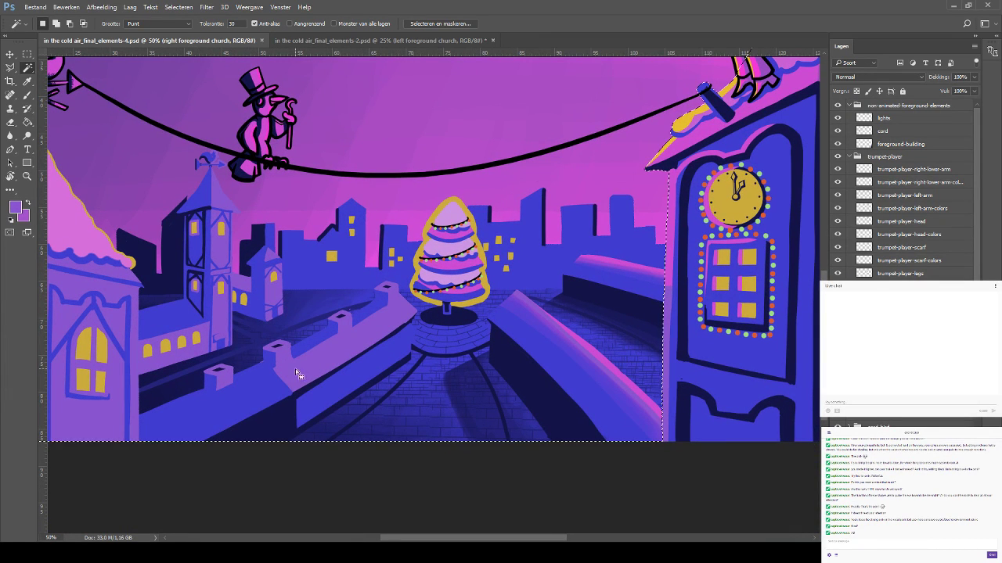
pyautogui.hotkey('ctrl', 'd')
pyautogui.press('v')
pyautogui.keyDown('ctrl'); pyautogui.click(298, 374); pyautogui.keyUp('ctrl')
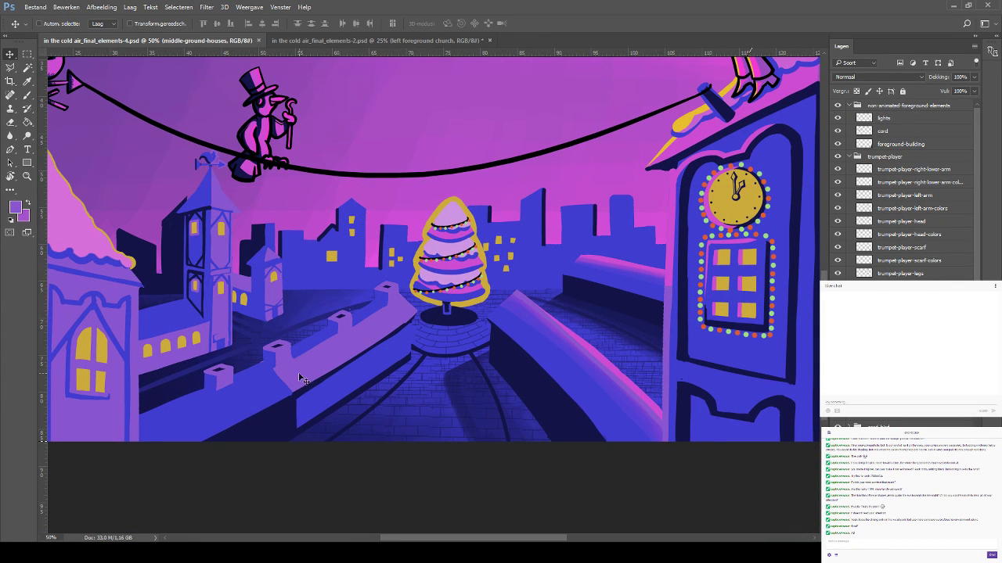
pyautogui.press('w')
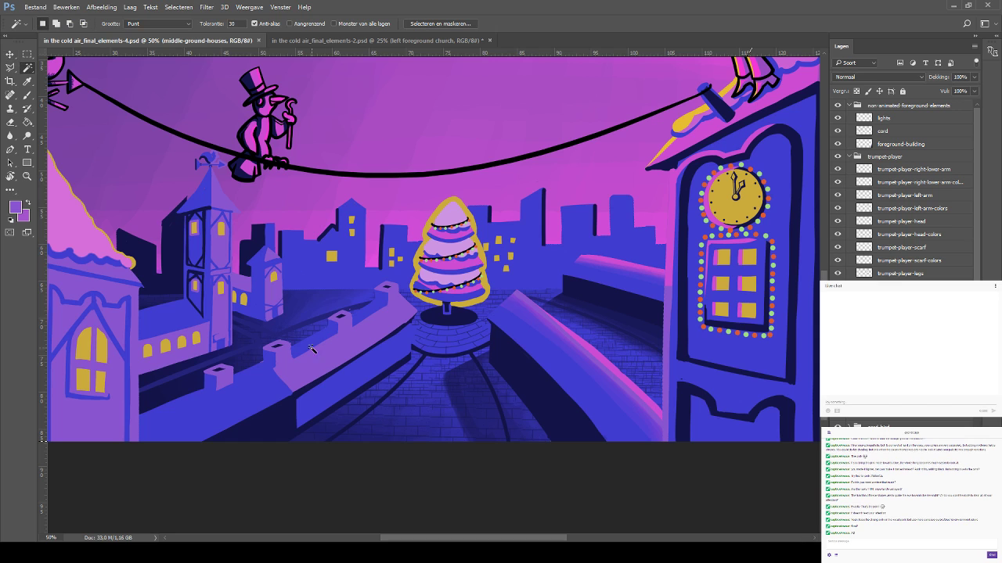
pyautogui.click(285, 381)
pyautogui.keyDown('shift'); pyautogui.click(278, 350); pyautogui.keyUp('shift')
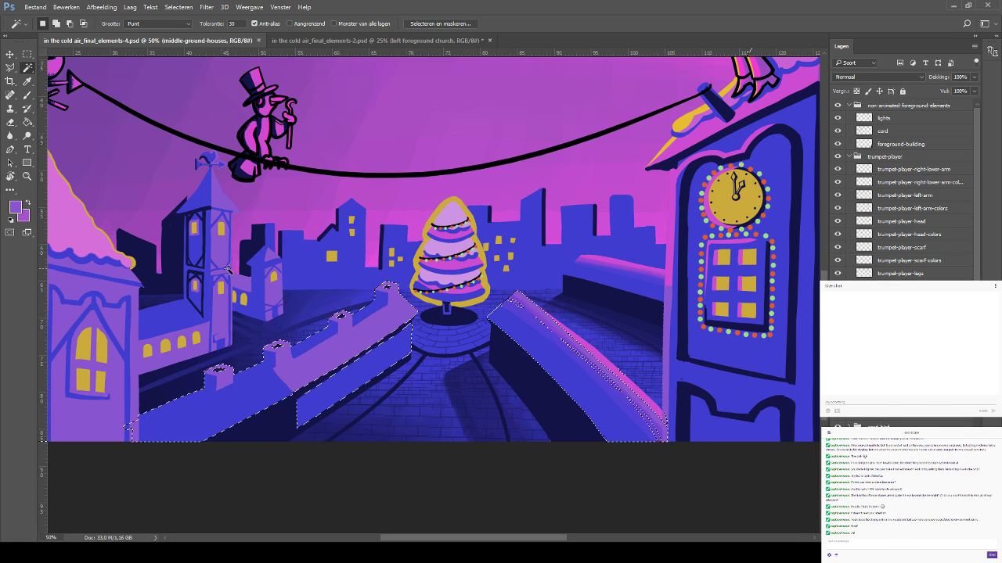
# Shade the near end of the chimneyed roof with the skyline's blue, using a size 50 brush at 10% opacity, and deselect
pyautogui.click(27, 95)
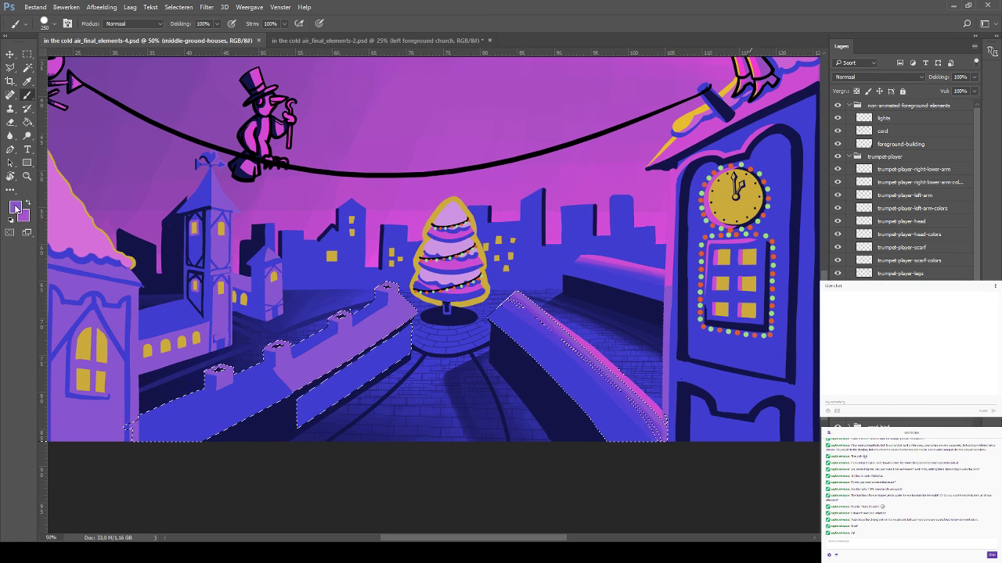
pyautogui.press('i')
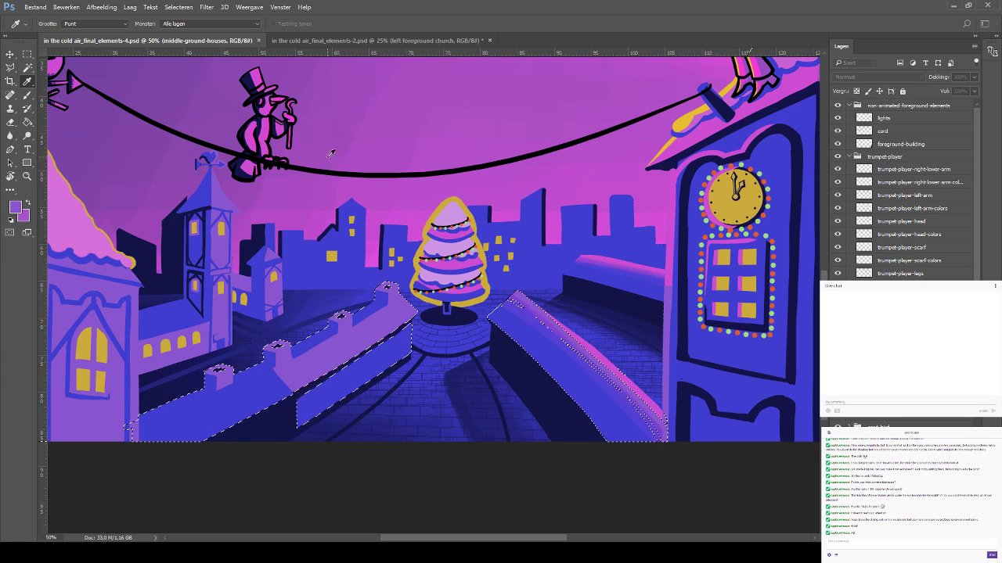
pyautogui.click(579, 215)
pyautogui.press('b')
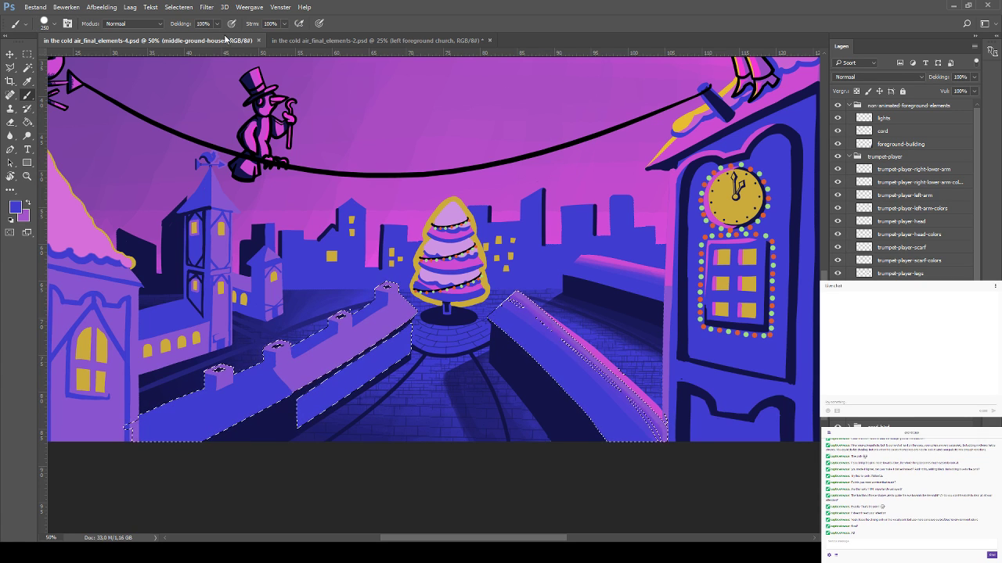
pyautogui.press('1')
pyautogui.press('[')
pyautogui.press('[')
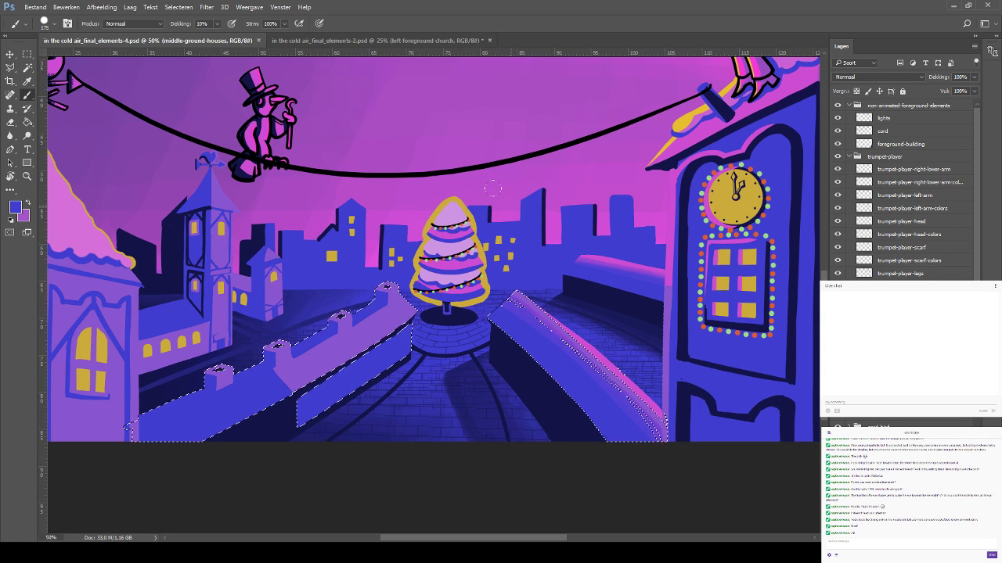
pyautogui.press('[')
pyautogui.press('[')
pyautogui.press('[')
pyautogui.press('[')
pyautogui.press('[')
pyautogui.press('[')
pyautogui.press('[')
pyautogui.press('[')
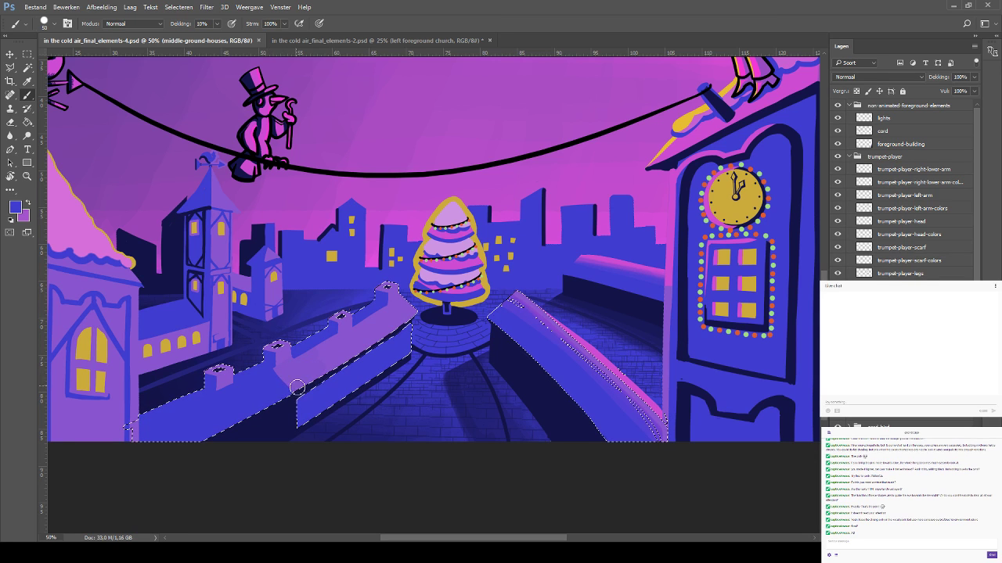
pyautogui.moveTo(298, 388); pyautogui.dragTo(297, 362)
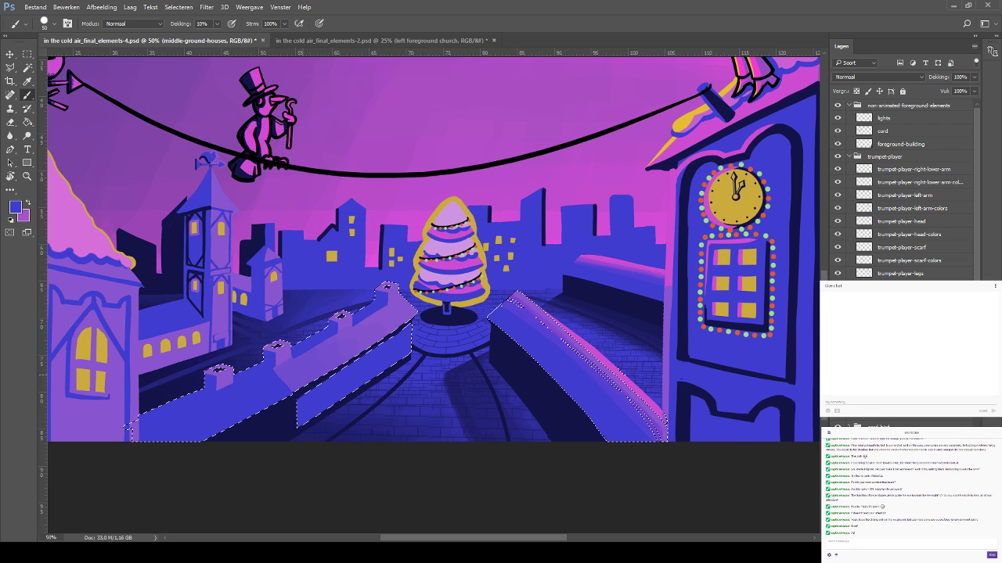
pyautogui.moveTo(289, 375)
pyautogui.mouseDown()
pyautogui.moveTo(309, 361)
pyautogui.moveTo(327, 370)
pyautogui.moveTo(293, 385)
pyautogui.moveTo(265, 379)
pyautogui.moveTo(298, 371)
pyautogui.moveTo(283, 387)
pyautogui.moveTo(260, 384)
pyautogui.moveTo(312, 377)
pyautogui.moveTo(256, 400)
pyautogui.moveTo(284, 375)
pyautogui.moveTo(276, 388)
pyautogui.moveTo(305, 383)
pyautogui.moveTo(346, 339)
pyautogui.mouseUp()
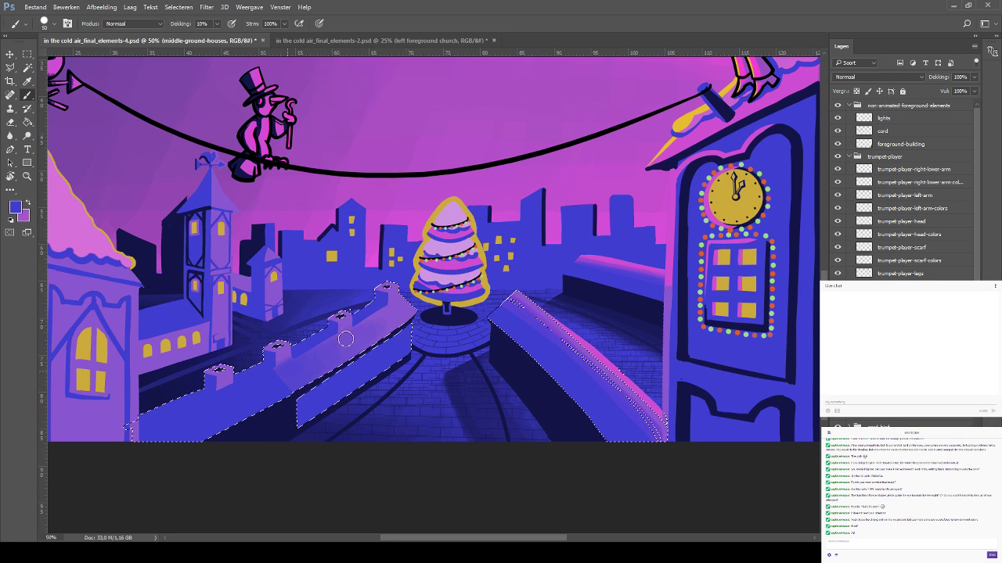
pyautogui.moveTo(305, 384)
pyautogui.mouseDown()
pyautogui.moveTo(276, 381)
pyautogui.moveTo(315, 365)
pyautogui.moveTo(319, 379)
pyautogui.moveTo(259, 381)
pyautogui.moveTo(300, 377)
pyautogui.moveTo(277, 397)
pyautogui.moveTo(269, 379)
pyautogui.moveTo(302, 371)
pyautogui.moveTo(286, 388)
pyautogui.moveTo(298, 385)
pyautogui.moveTo(273, 387)
pyautogui.moveTo(299, 362)
pyautogui.moveTo(325, 358)
pyautogui.moveTo(329, 372)
pyautogui.moveTo(266, 386)
pyautogui.moveTo(376, 331)
pyautogui.moveTo(365, 341)
pyautogui.moveTo(303, 384)
pyautogui.moveTo(388, 323)
pyautogui.moveTo(373, 331)
pyautogui.moveTo(408, 287)
pyautogui.mouseUp()
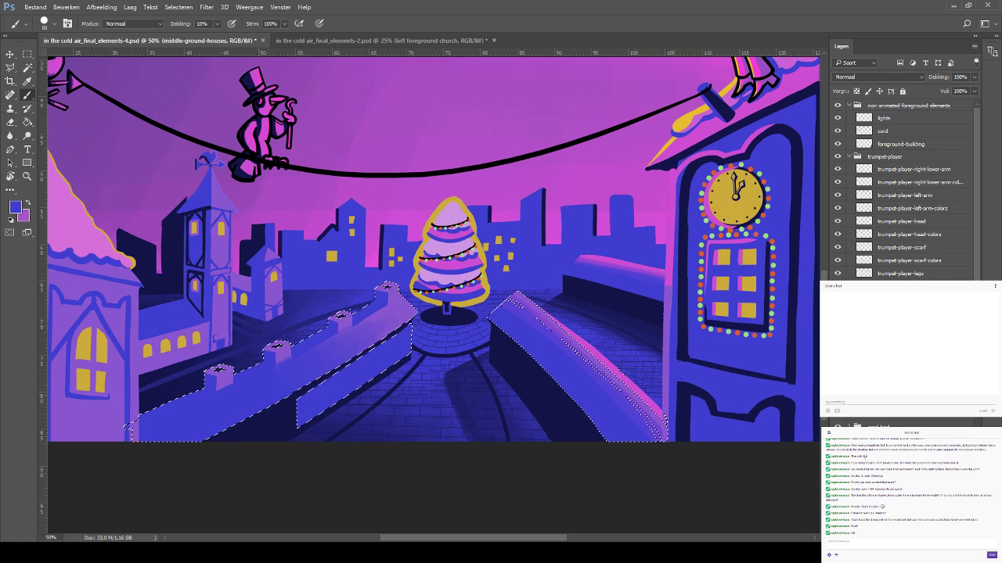
pyautogui.hotkey('ctrl', 'd')
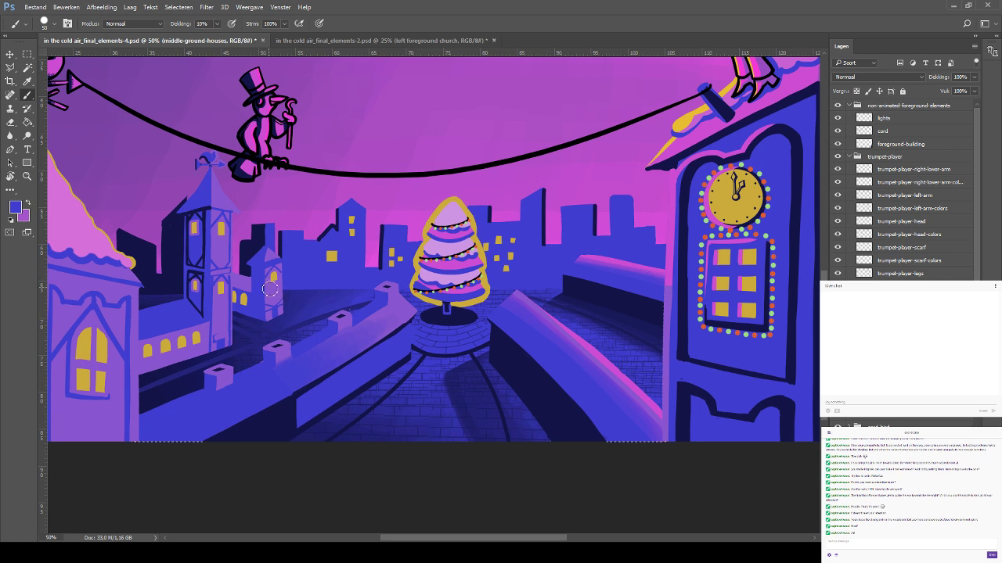
# Shade the street-facing wall below the chimneyed roof with sampled dark navy at 10% opacity and save the document
pyautogui.press('i')
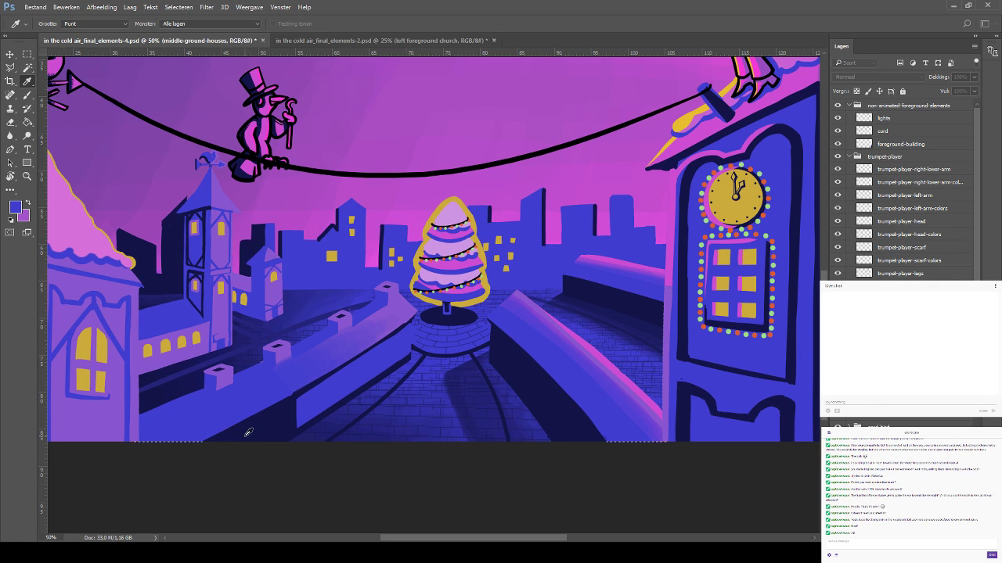
pyautogui.press('b')
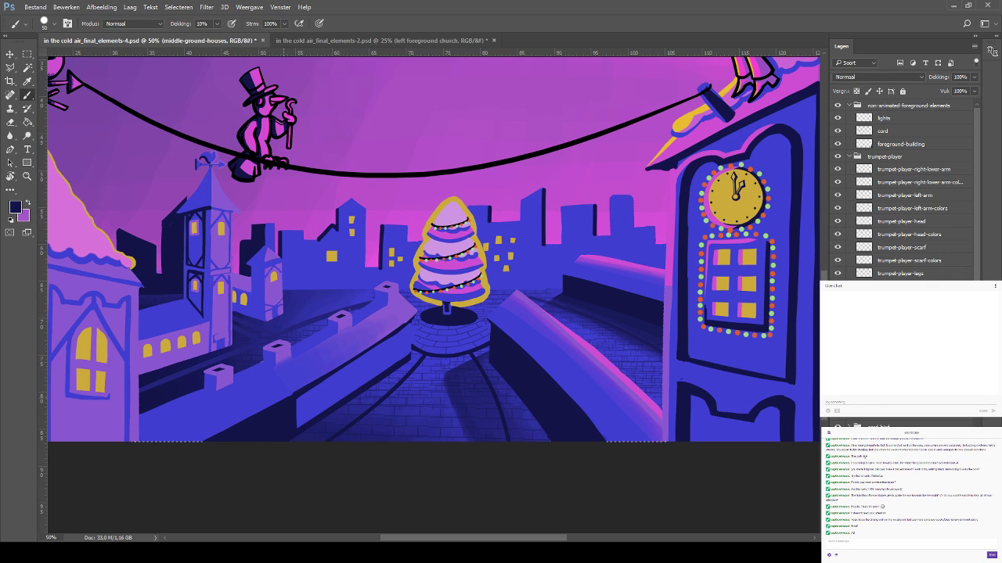
pyautogui.keyDown('alt'); pyautogui.click(293, 403); pyautogui.keyUp('alt')
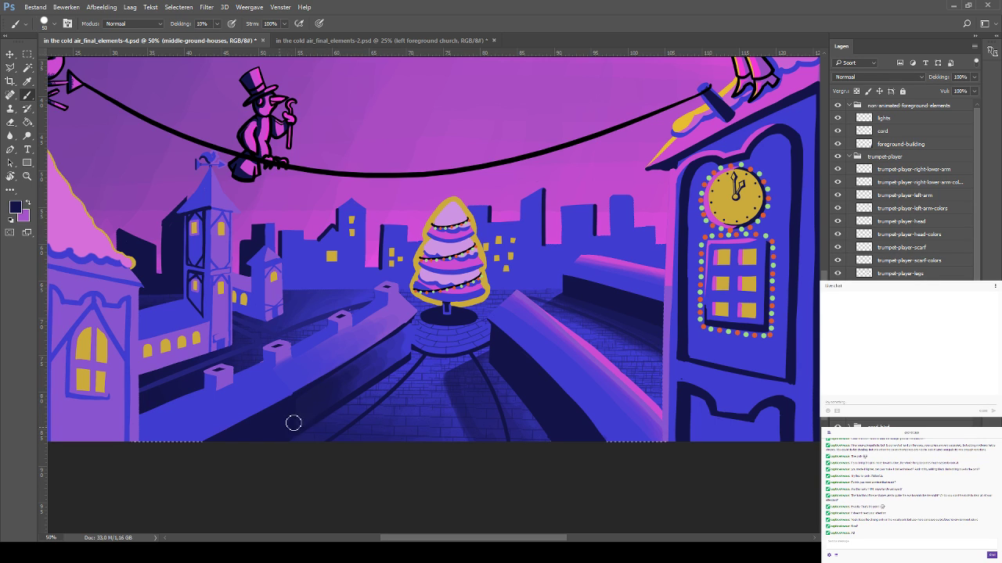
pyautogui.hotkey('ctrl', 's')
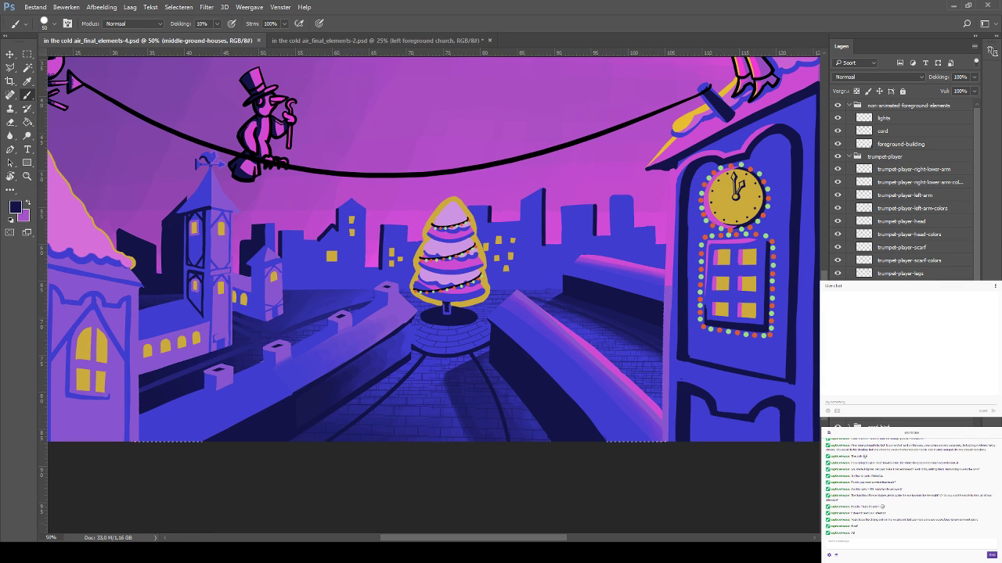
# View the whole illustration to check the new shading on the chimneyed house
pyautogui.hotkey('ctrl', '-')
pyautogui.hotkey('ctrl', '-')
pyautogui.hotkey('ctrl', '-')
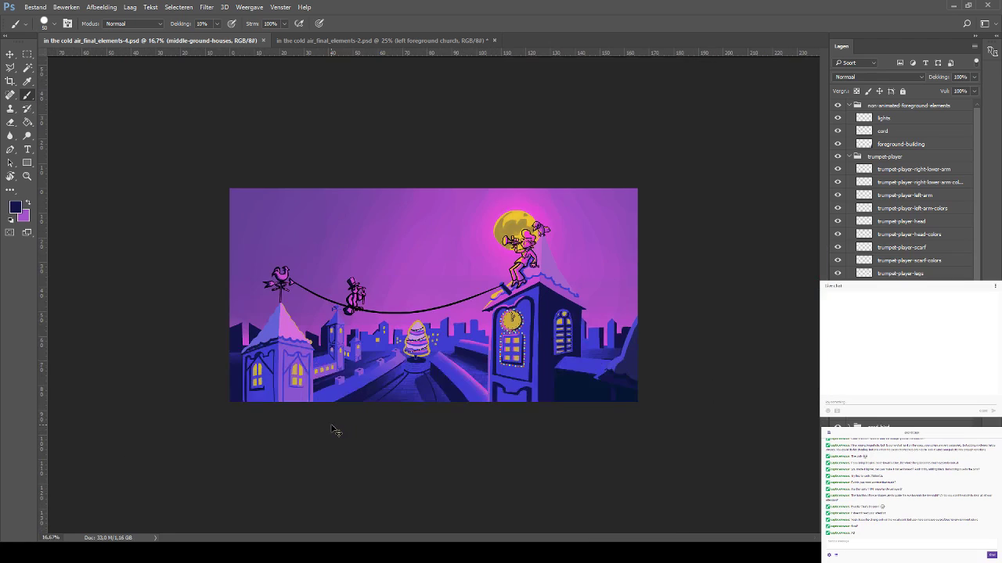
pyautogui.hotkey('ctrl', '+')
pyautogui.hotkey('ctrl', '+')
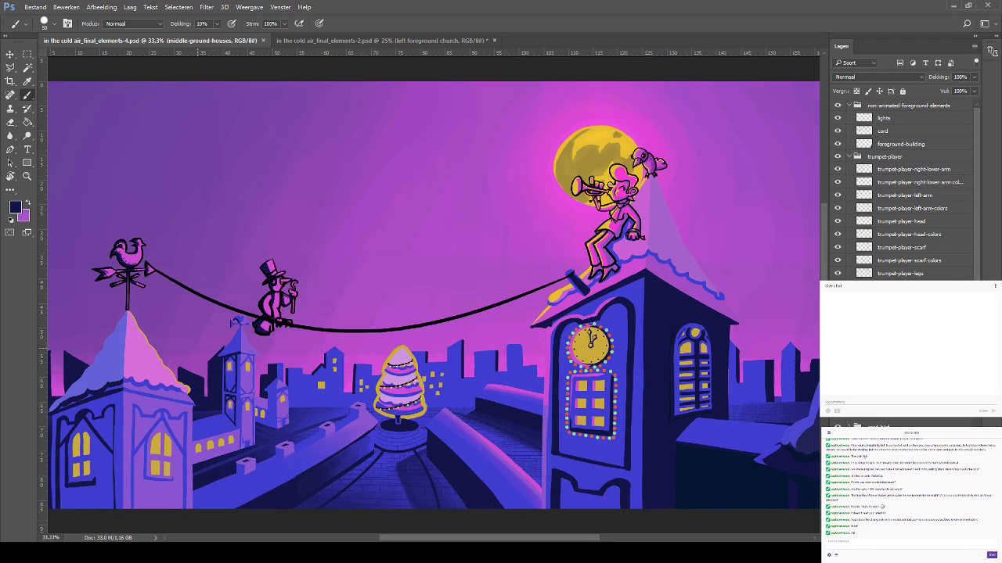
# Select the magenta roof strip beside the clock tower with the Magic Wand, recolour it with the tower roof's purple at 100% opacity, and deselect
pyautogui.moveTo(404, 386); pyautogui.dragTo(393, 314)
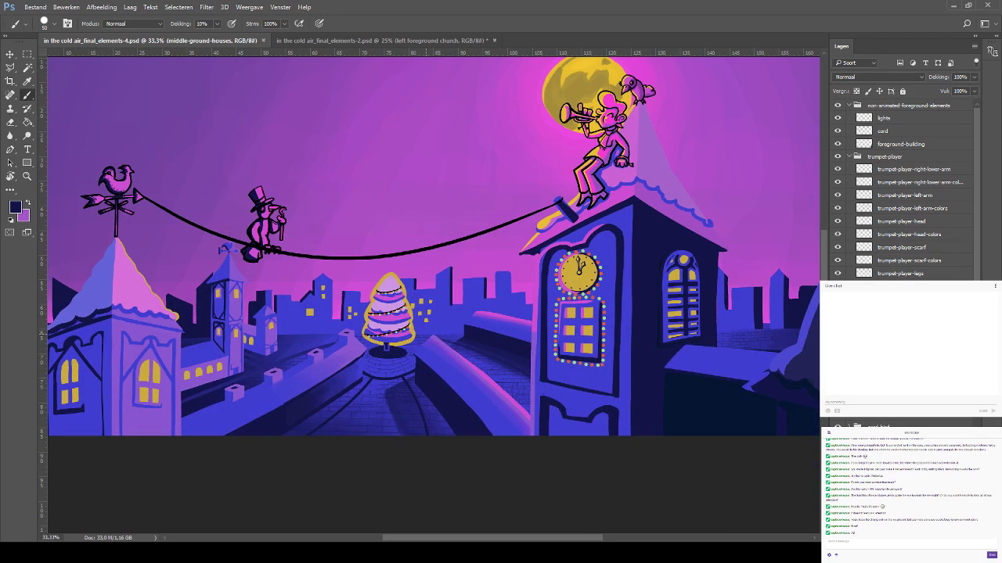
pyautogui.moveTo(420, 347)
pyautogui.mouseDown()
pyautogui.moveTo(369, 318)
pyautogui.moveTo(384, 328)
pyautogui.mouseUp()
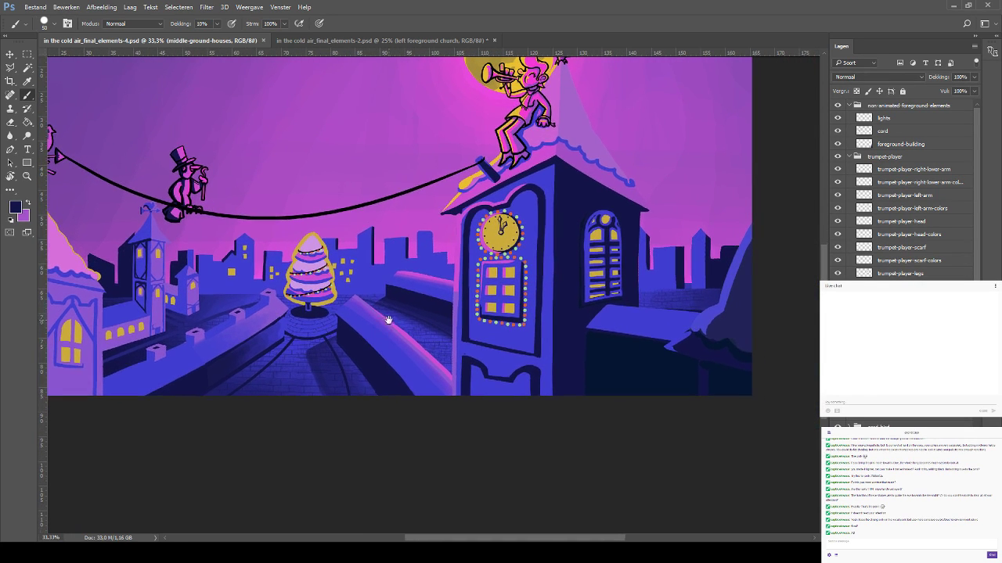
pyautogui.click(27, 68)
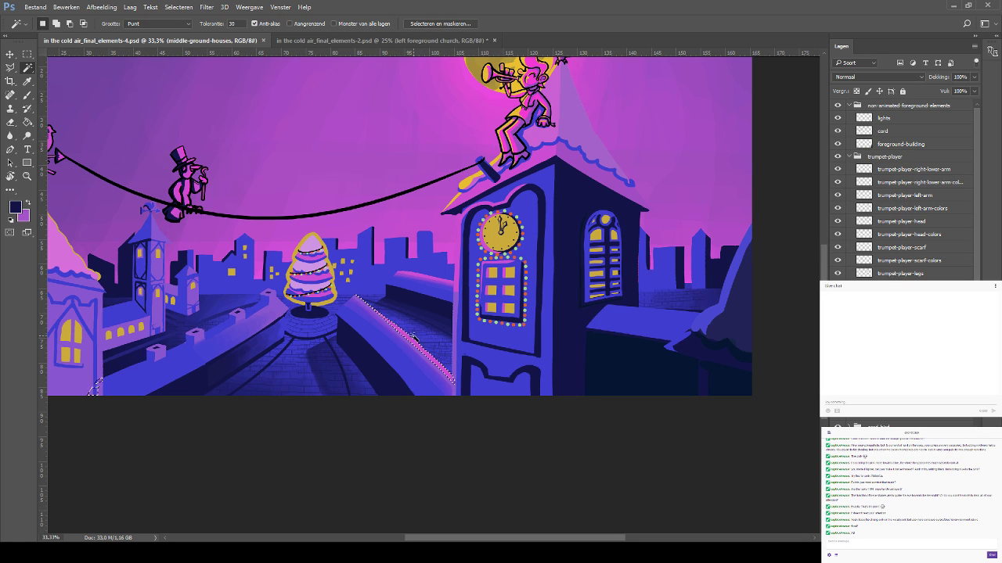
pyautogui.click(27, 82)
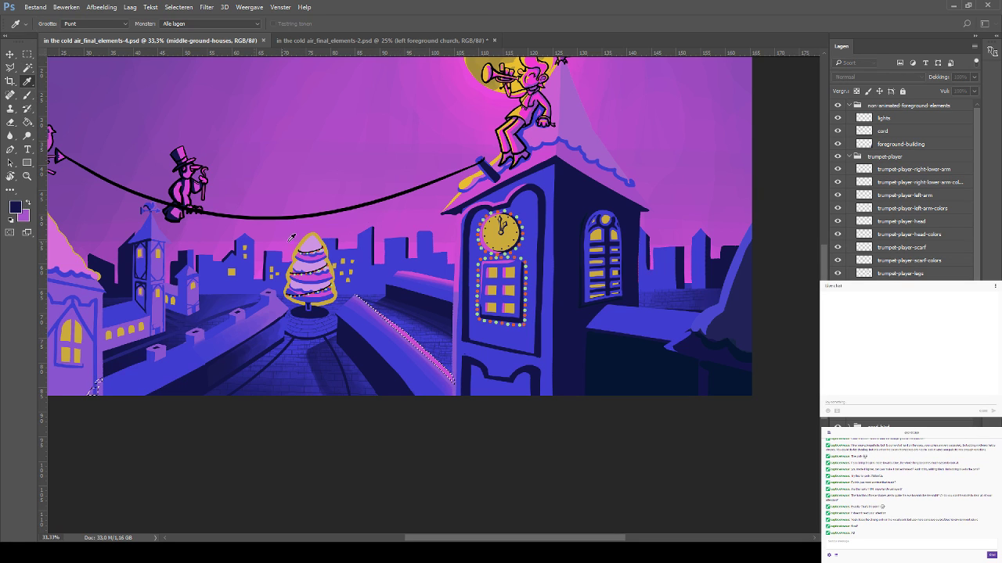
pyautogui.press('b')
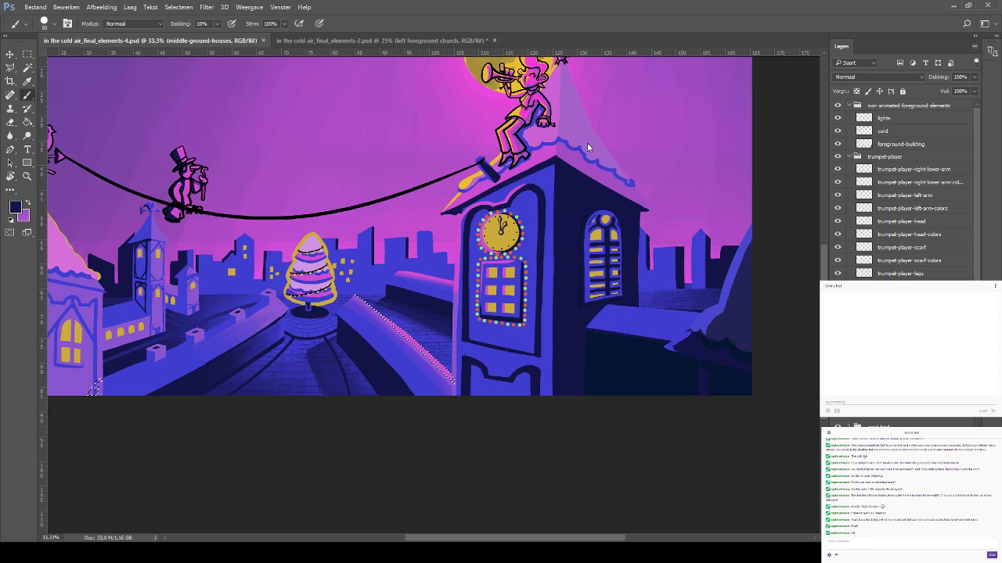
pyautogui.keyDown('alt'); pyautogui.click(587, 142); pyautogui.keyUp('alt')
pyautogui.press('0')
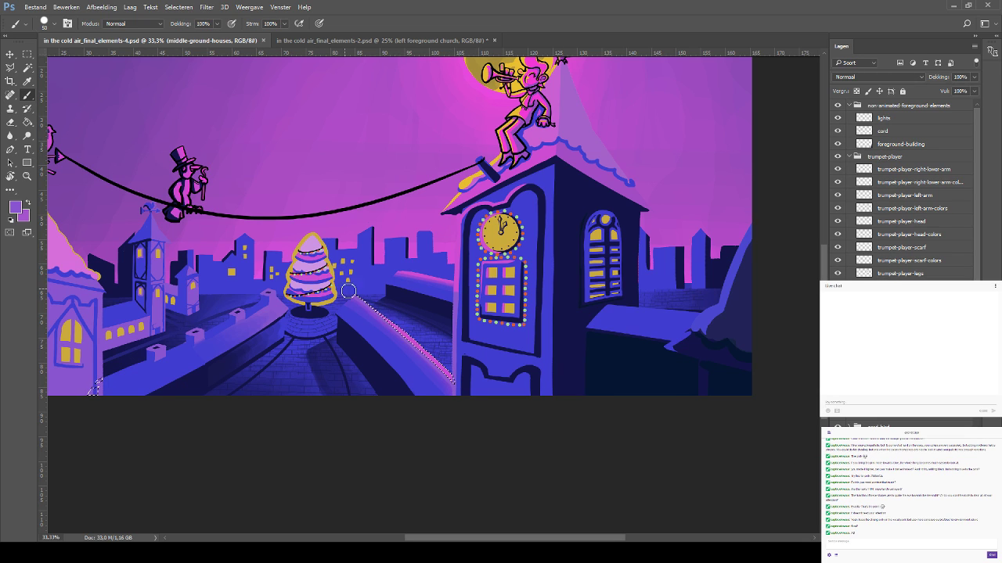
pyautogui.hotkey('ctrl', 'd')
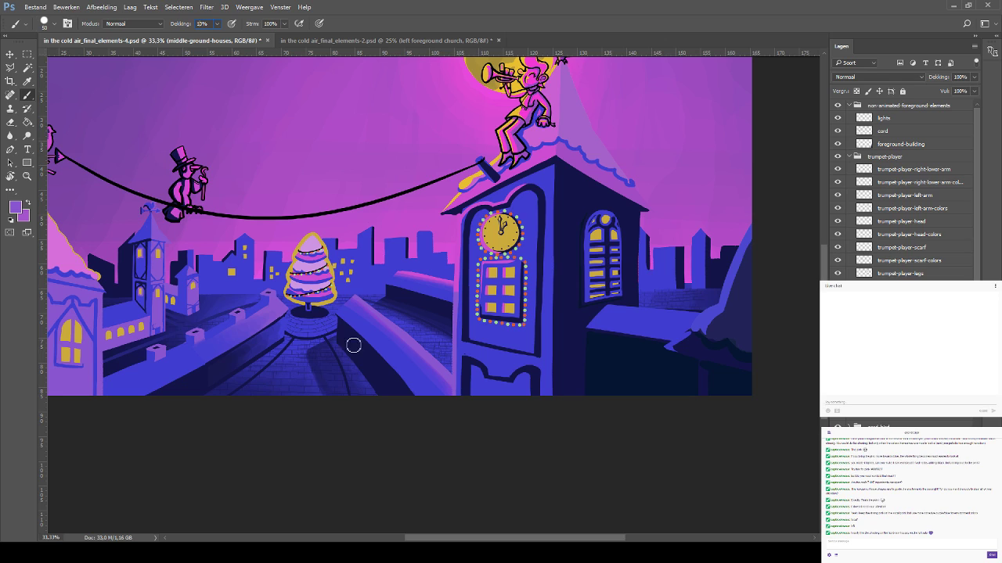
# Blend the purple softly along the roof strip beside the clock tower at 10% brush opacity and save the document
pyautogui.moveTo(377, 318)
pyautogui.mouseDown()
pyautogui.moveTo(407, 352)
pyautogui.moveTo(376, 316)
pyautogui.moveTo(450, 399)
pyautogui.moveTo(422, 350)
pyautogui.moveTo(439, 377)
pyautogui.moveTo(391, 327)
pyautogui.moveTo(368, 314)
pyautogui.moveTo(428, 375)
pyautogui.moveTo(356, 311)
pyautogui.moveTo(439, 381)
pyautogui.mouseUp()
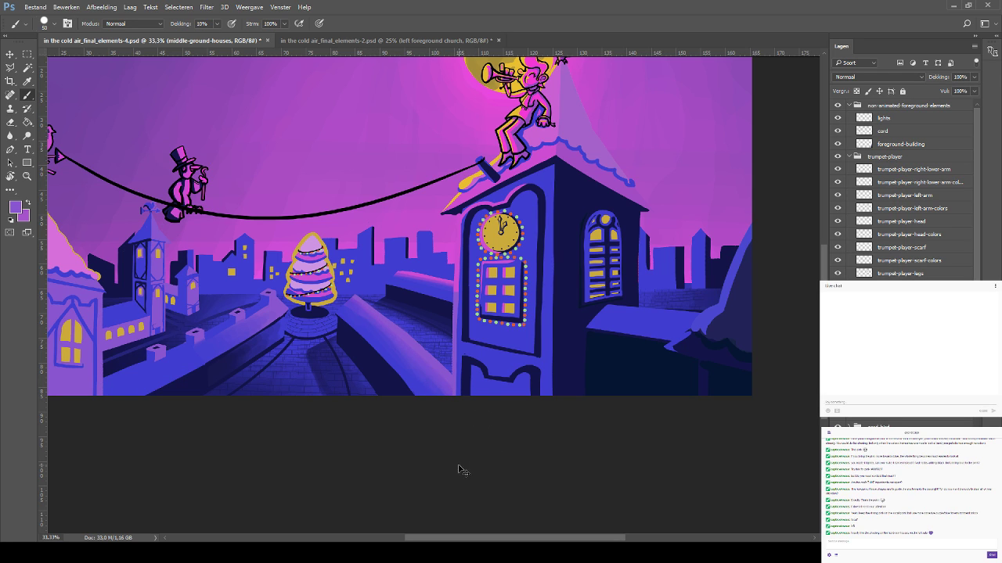
pyautogui.hotkey('ctrl', 's')
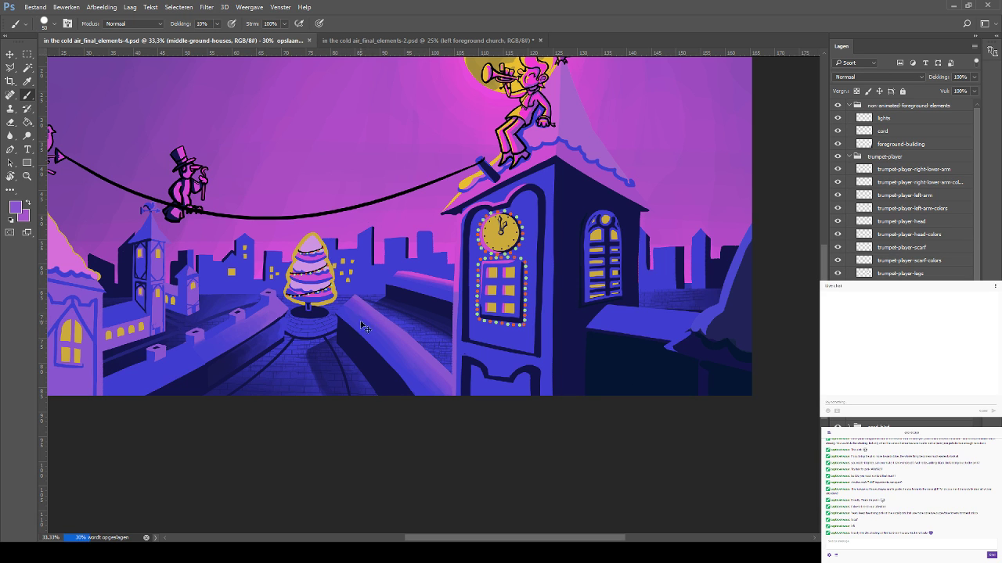
pyautogui.hotkey('ctrl', '-')
pyautogui.hotkey('ctrl', '-')
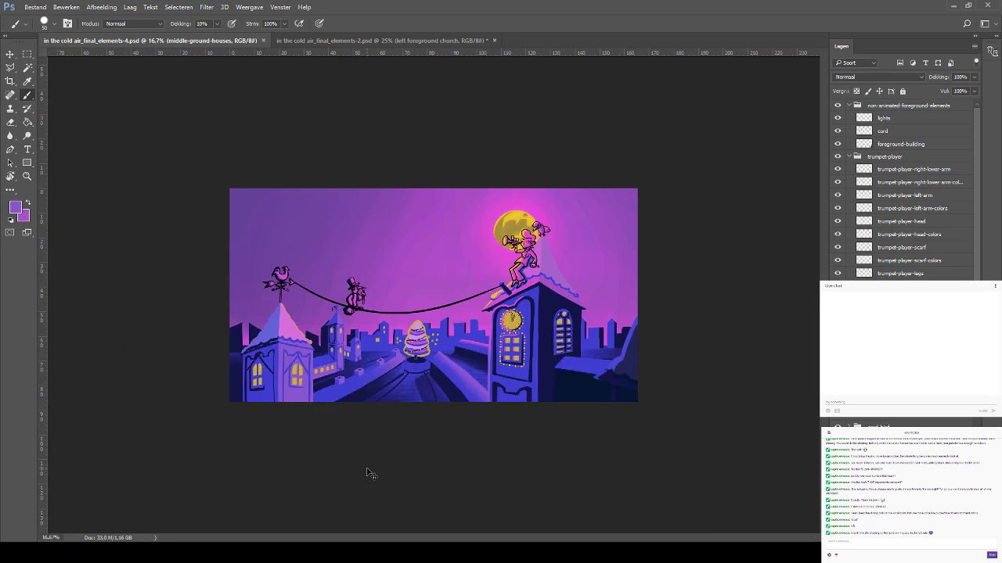
pyautogui.hotkey('ctrl', '+')
pyautogui.hotkey('ctrl', '+')
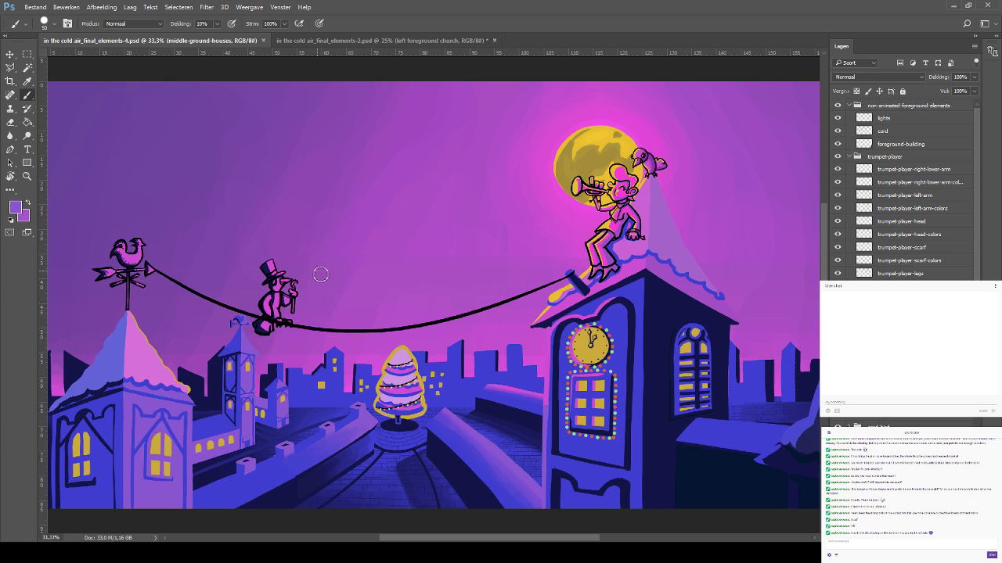
# Sample the golden yellow as the painting colour and activate the left foreground church layer, undoing any accidental move of the church
pyautogui.moveTo(204, 317); pyautogui.dragTo(277, 218)
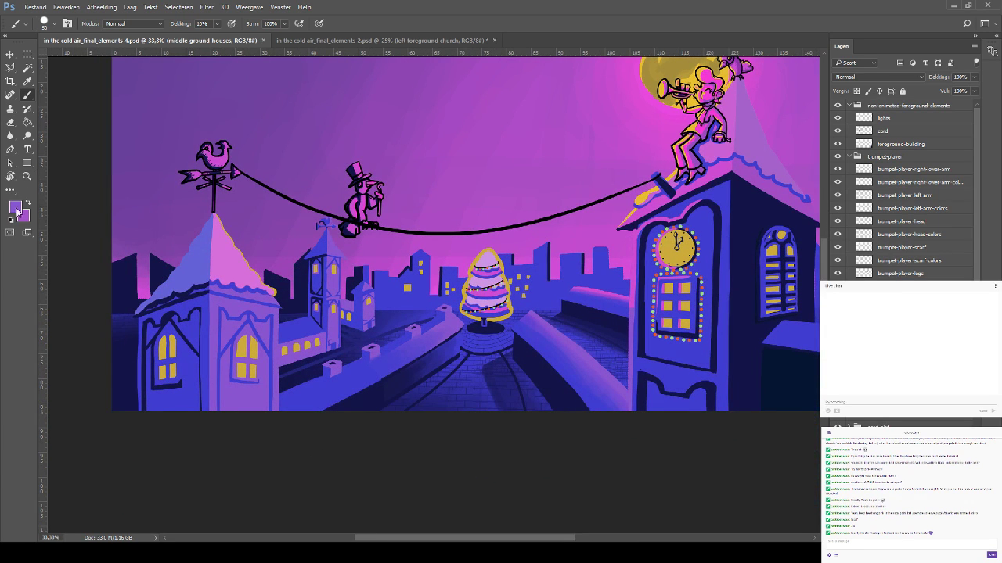
pyautogui.press('i')
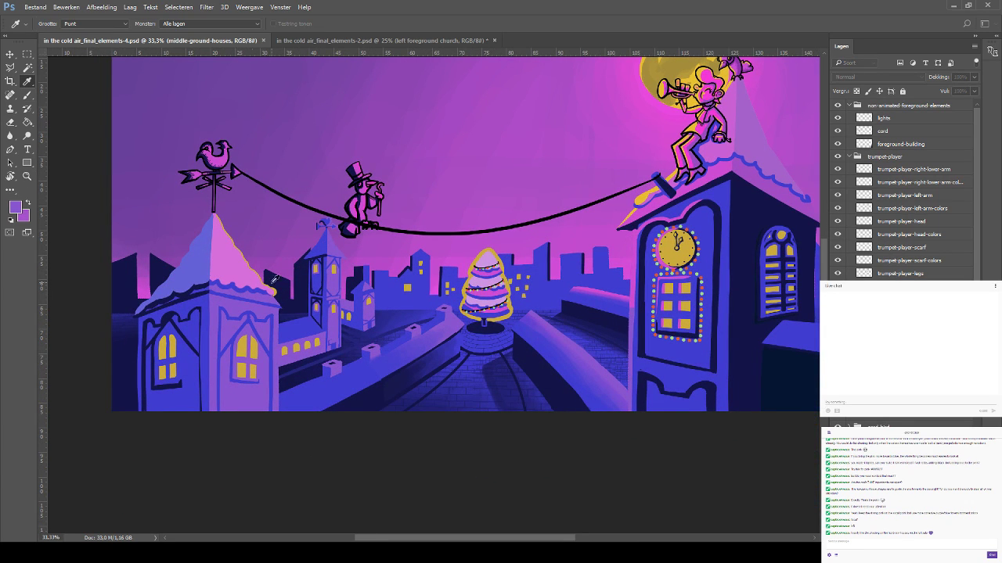
pyautogui.click(583, 148)
pyautogui.click(10, 55)
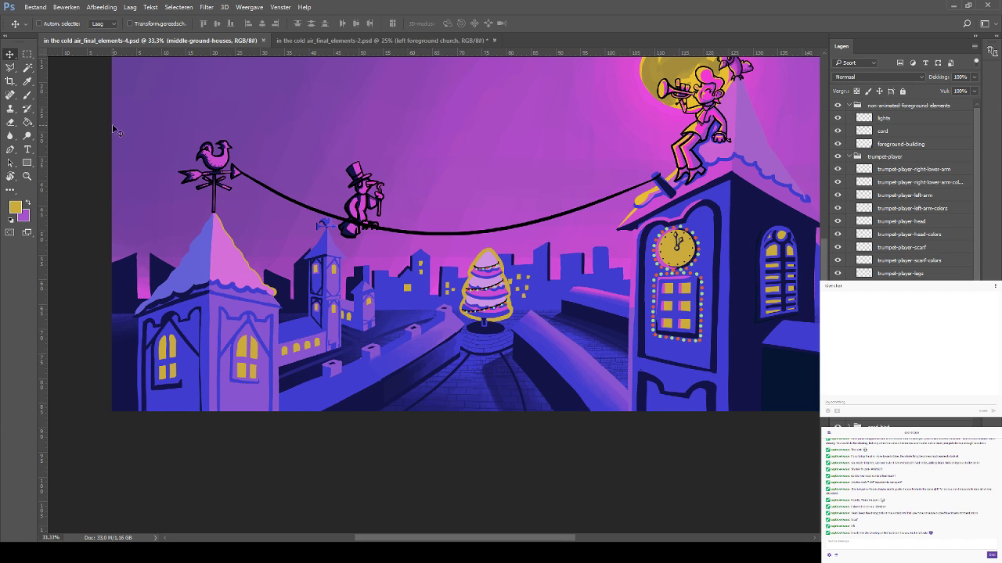
pyautogui.click(27, 96)
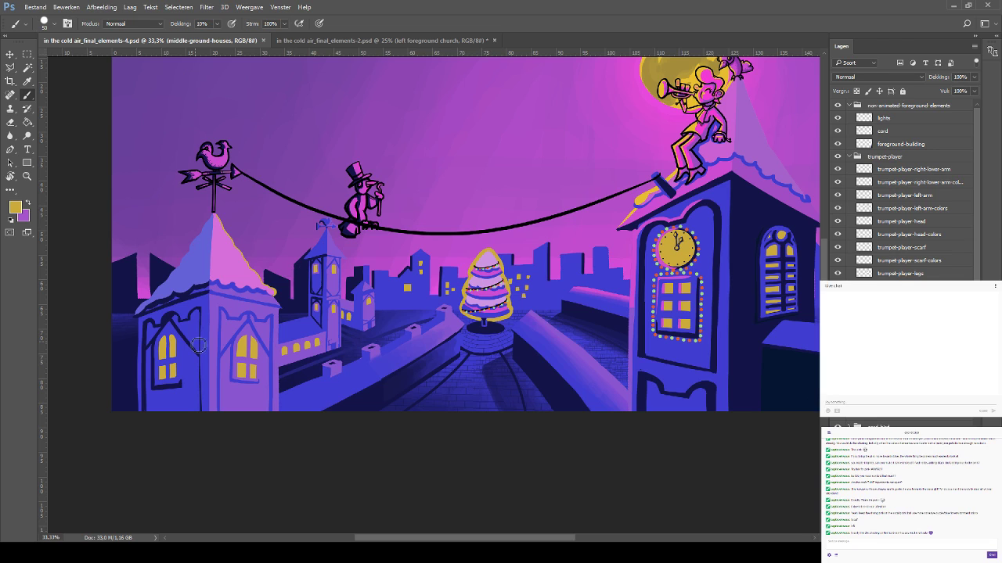
pyautogui.click(27, 69)
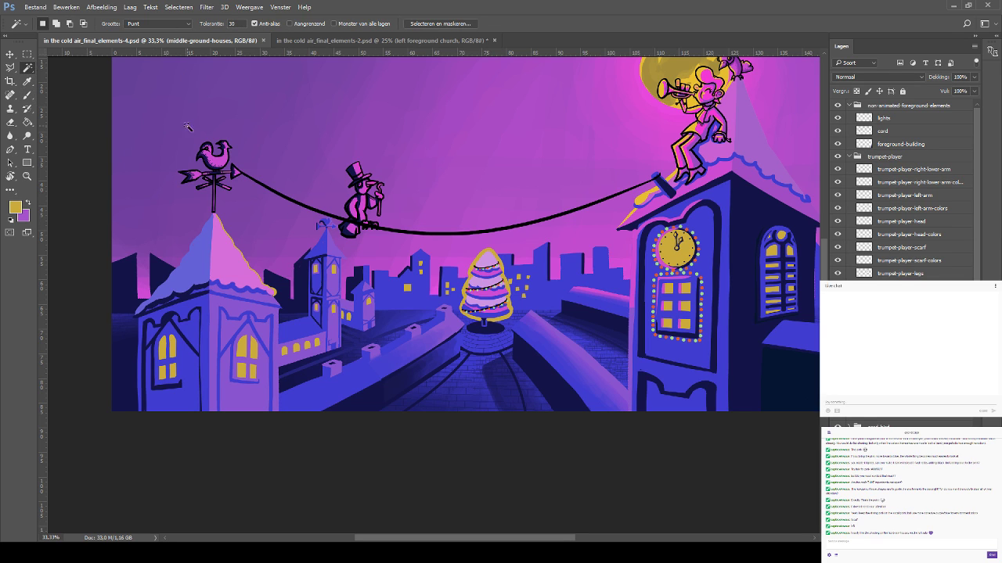
pyautogui.click(213, 262)
pyautogui.click(16, 55)
pyautogui.moveTo(166, 187); pyautogui.dragTo(150, 233)
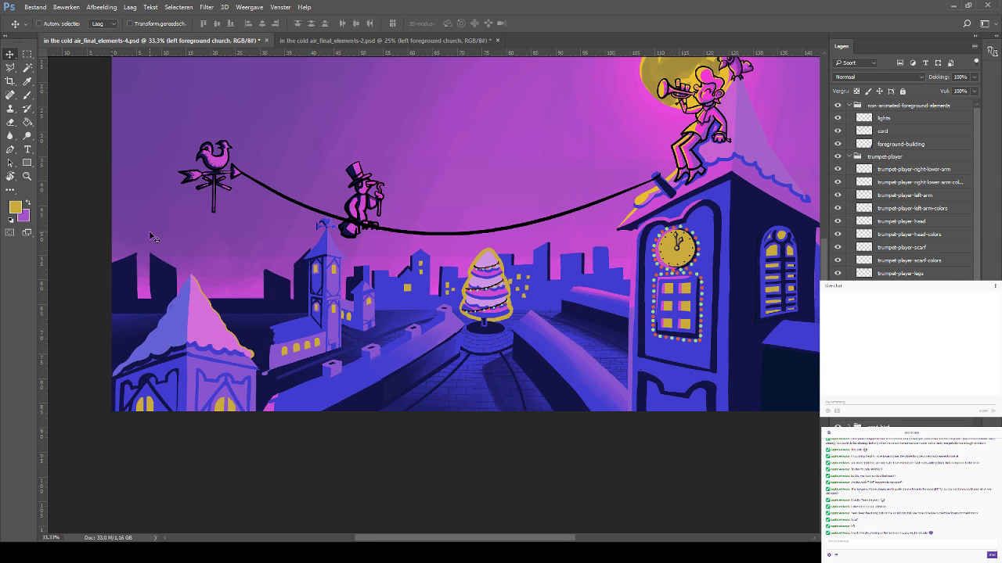
pyautogui.hotkey('ctrl', 'z')
# Select the left church's pink roof face and yellow areas, brush a golden glow along the roof's outer edge at 10% opacity, and deselect
pyautogui.click(27, 69)
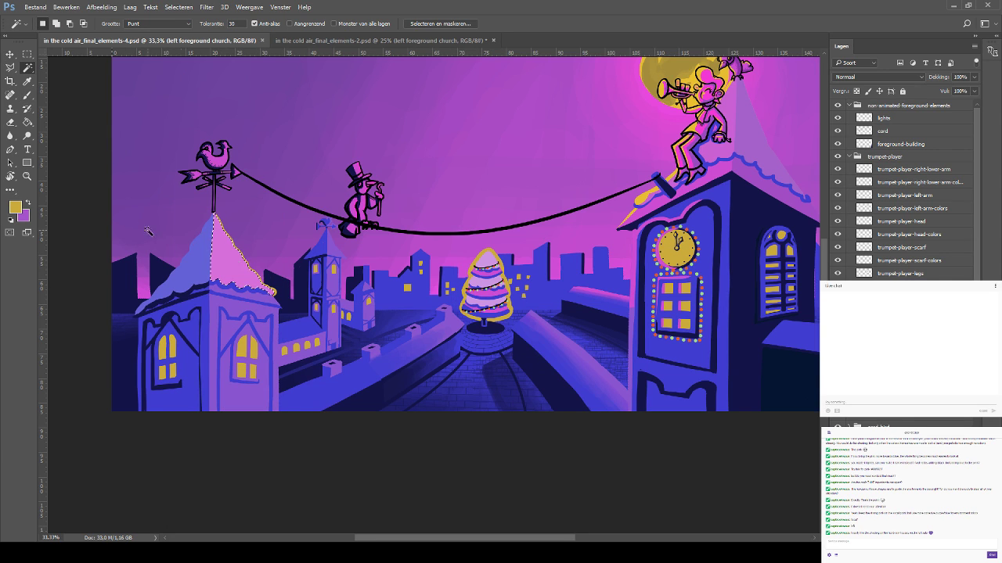
pyautogui.click(231, 263)
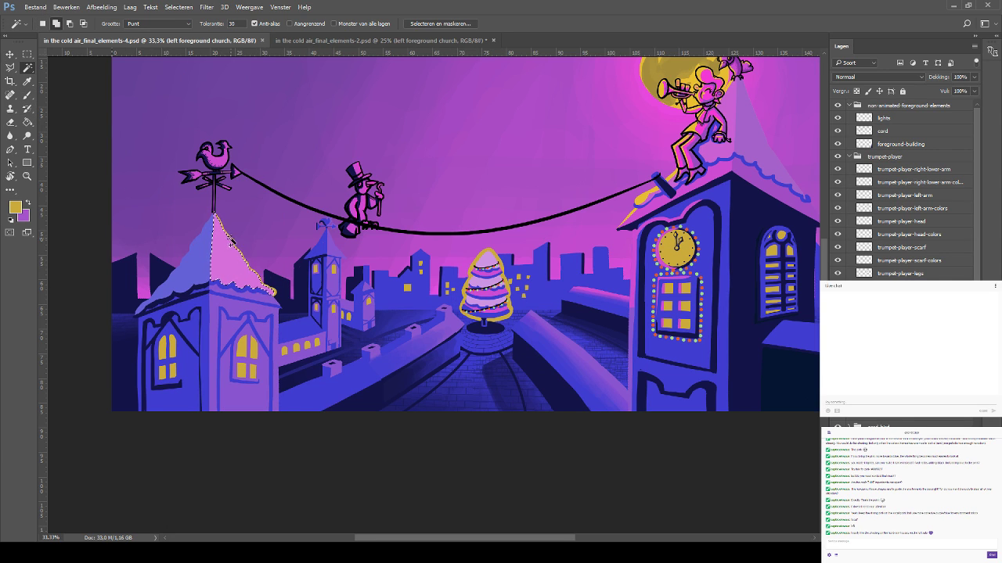
pyautogui.keyDown('shift'); pyautogui.click(243, 348); pyautogui.keyUp('shift')
pyautogui.click(27, 94)
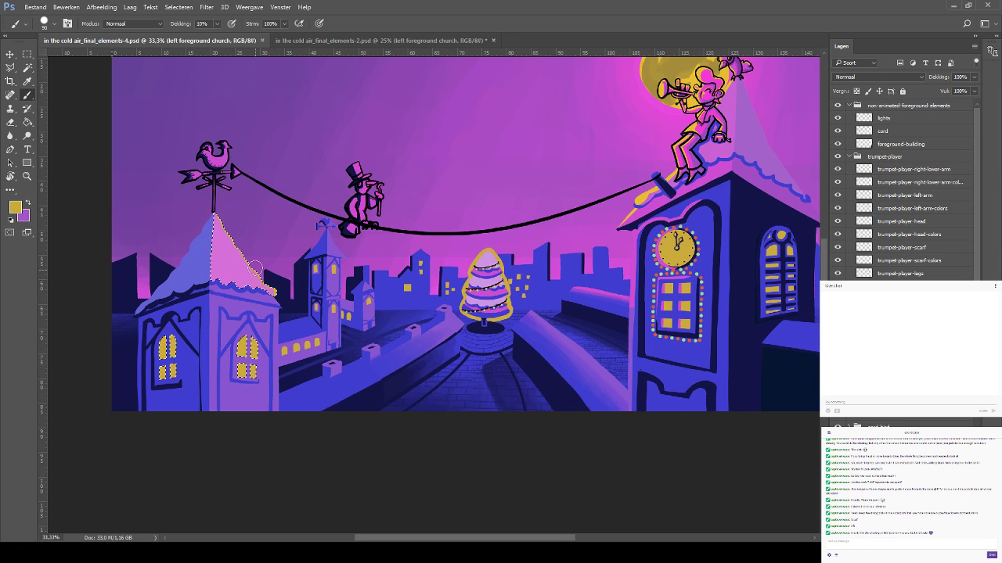
pyautogui.moveTo(230, 242)
pyautogui.mouseDown()
pyautogui.moveTo(216, 216)
pyautogui.moveTo(249, 280)
pyautogui.moveTo(268, 292)
pyautogui.moveTo(220, 219)
pyautogui.moveTo(239, 254)
pyautogui.mouseUp()
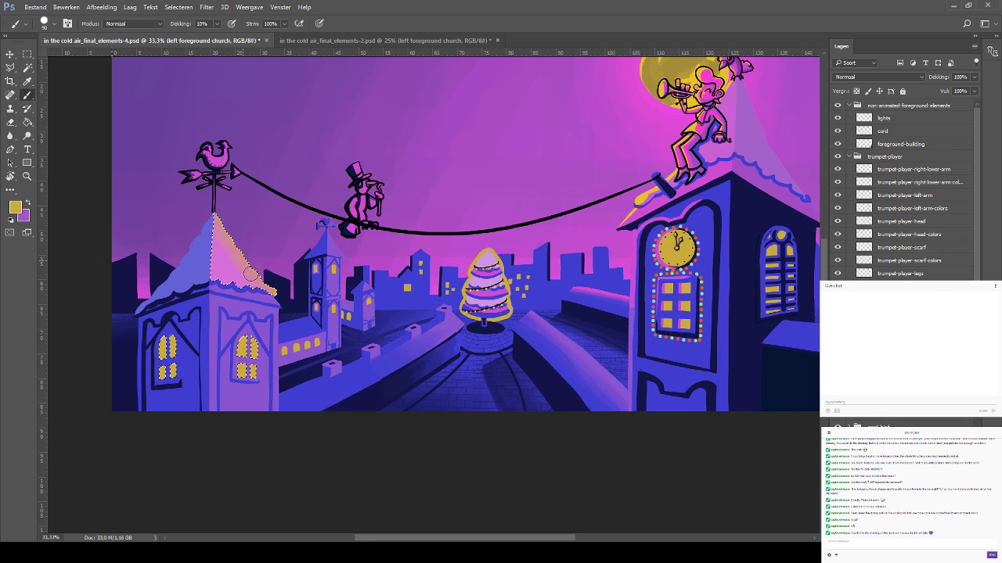
pyautogui.hotkey('ctrl', 'd')
# Select the left church's walls with the Magic Wand, brush gold light down the purple wall's outer edge at 10% opacity, and deselect
pyautogui.click(28, 68)
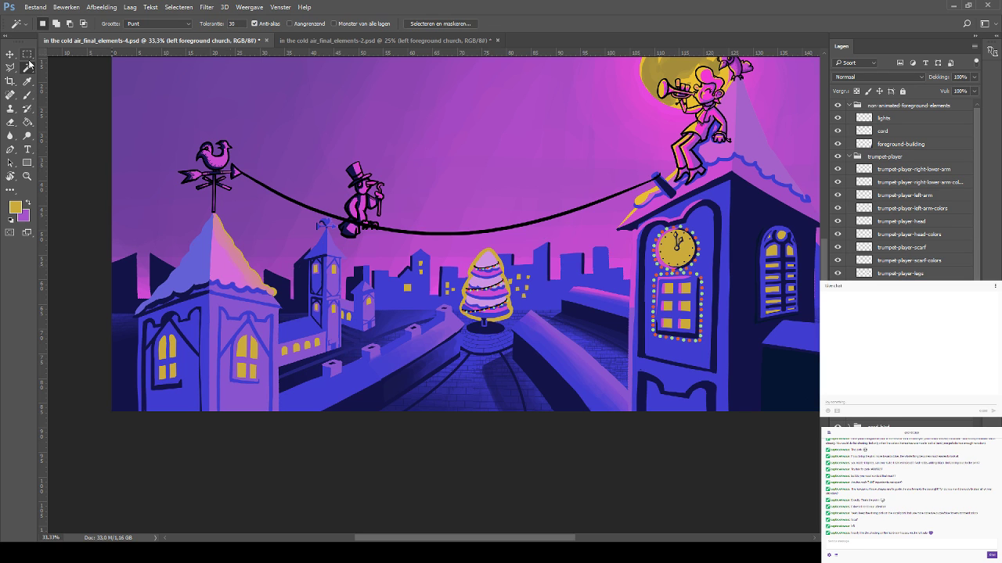
pyautogui.keyDown('shift'); pyautogui.click(256, 313); pyautogui.keyUp('shift')
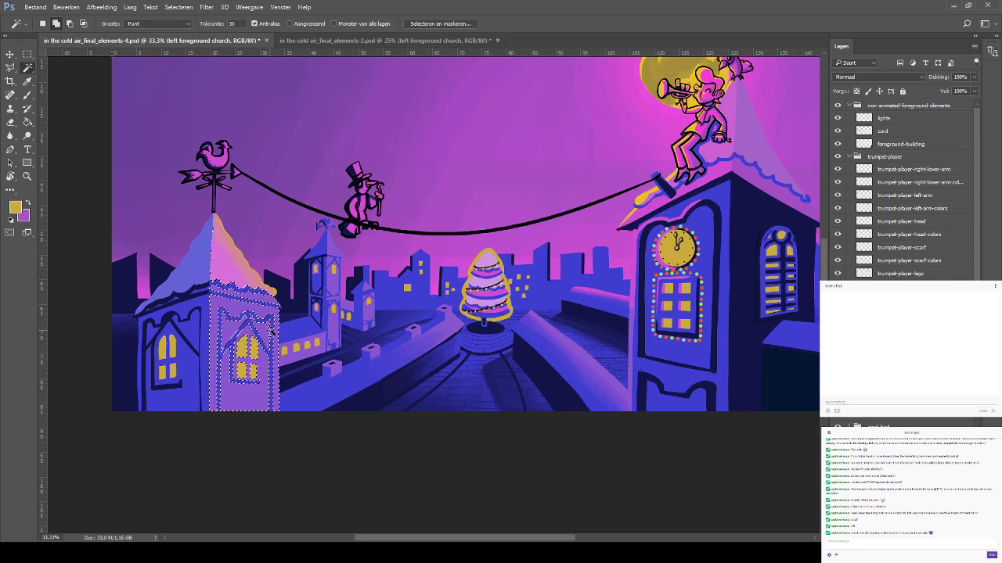
pyautogui.keyDown('shift'); pyautogui.click(168, 352); pyautogui.keyUp('shift')
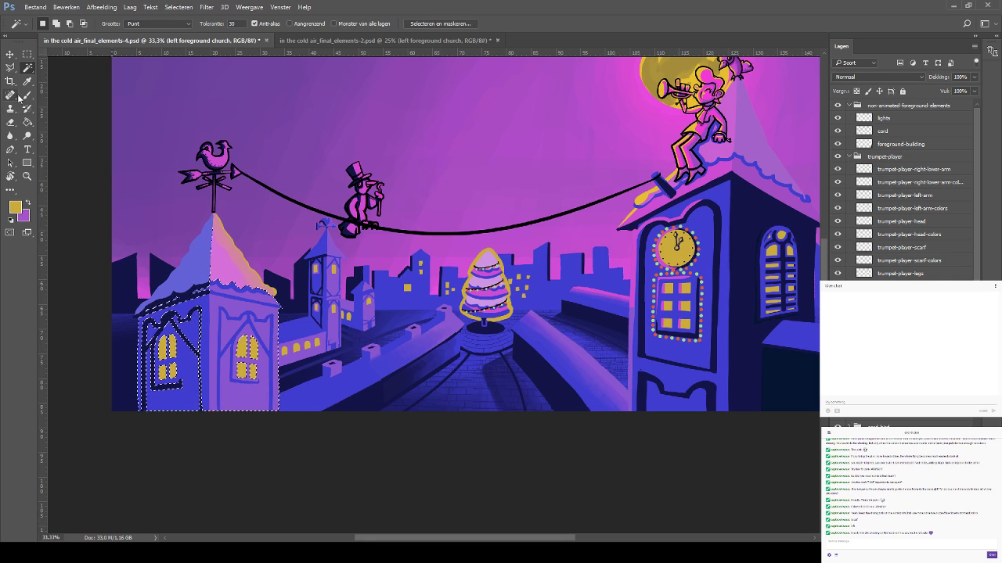
pyautogui.press('b')
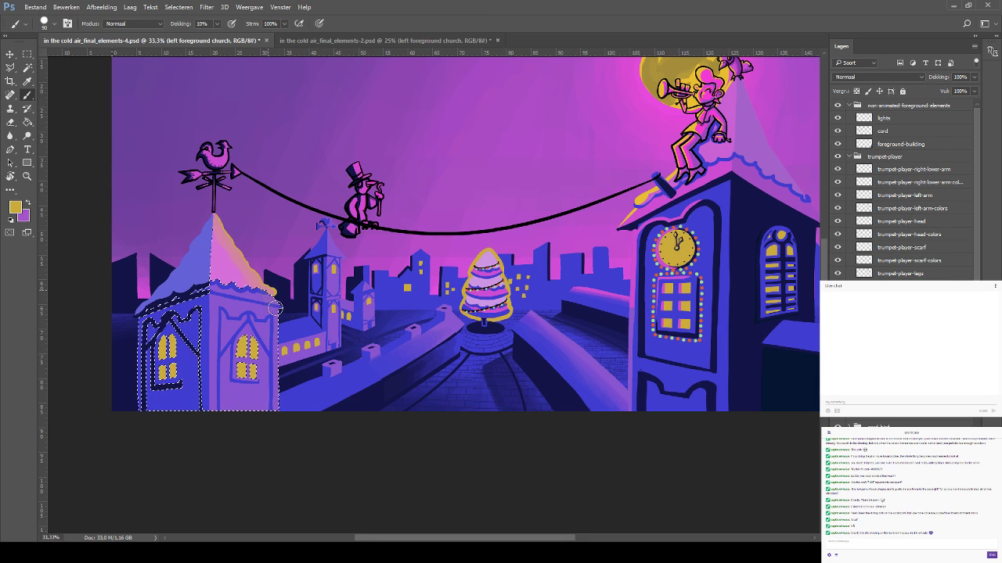
pyautogui.moveTo(271, 304); pyautogui.dragTo(267, 416)
pyautogui.moveTo(268, 360)
pyautogui.mouseDown()
pyautogui.moveTo(256, 284)
pyautogui.moveTo(281, 369)
pyautogui.moveTo(273, 412)
pyautogui.moveTo(270, 295)
pyautogui.mouseUp()
pyautogui.hotkey('ctrl', 'd')
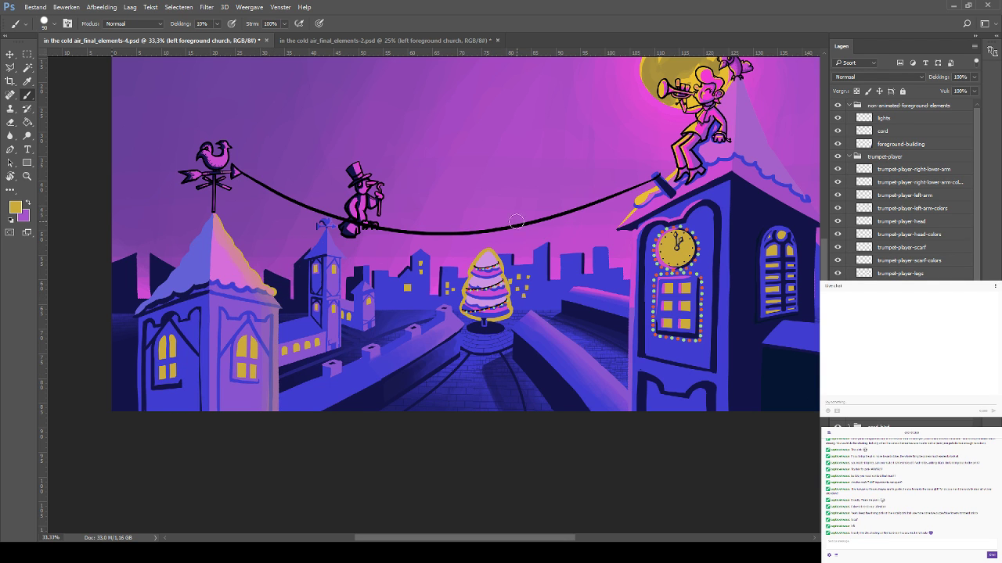
# Sample the dark navy from the left church's wall outlines as the background colour
pyautogui.hscroll(2, 480, 289)
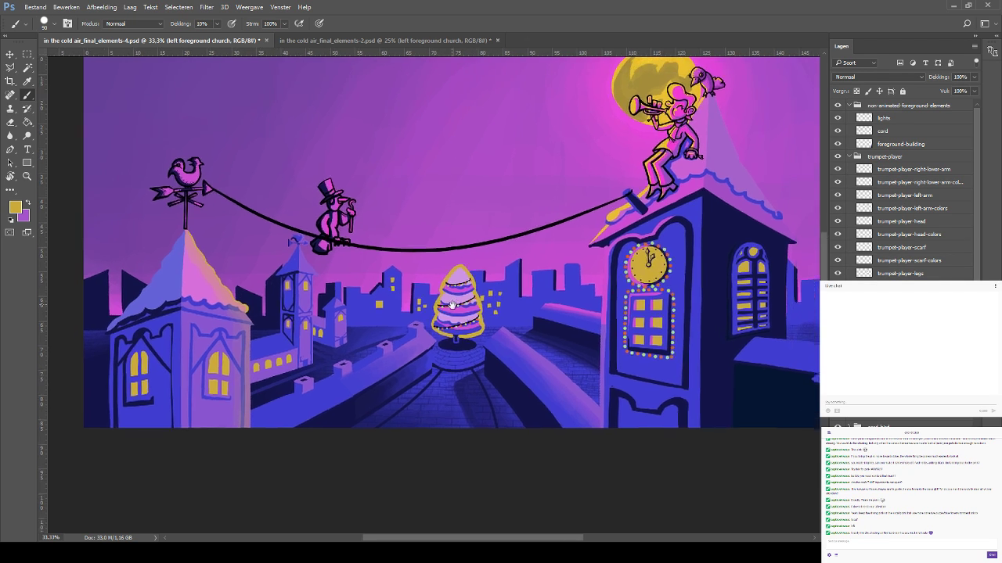
pyautogui.scroll(-2, 280, 323)
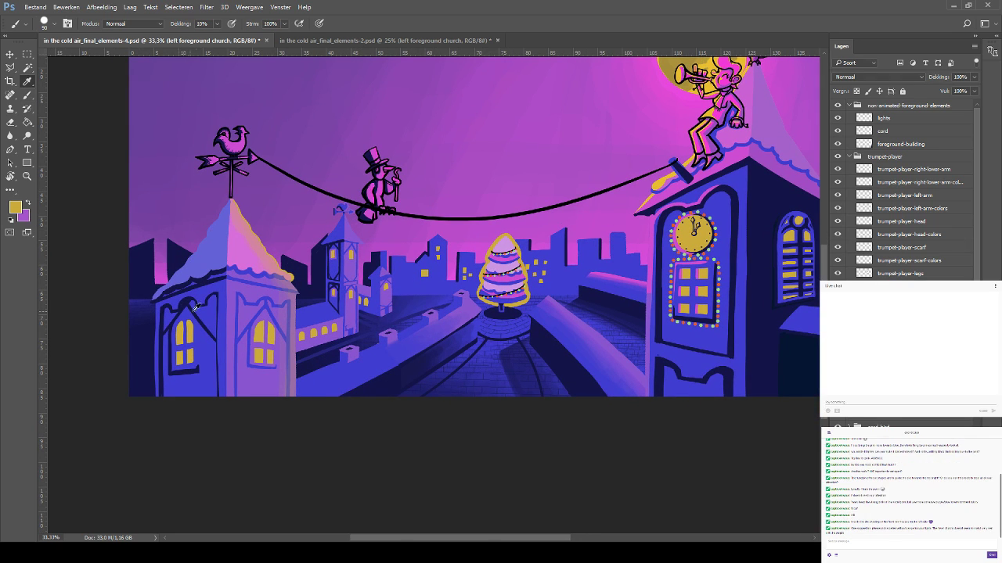
pyautogui.press('i')
pyautogui.press('b')
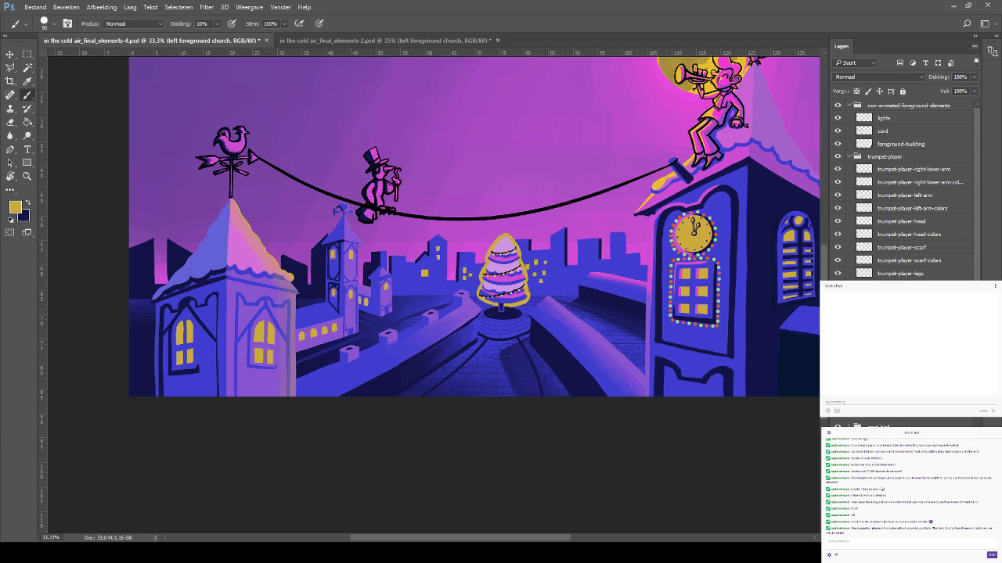
pyautogui.moveTo(412, 369); pyautogui.dragTo(352, 406)
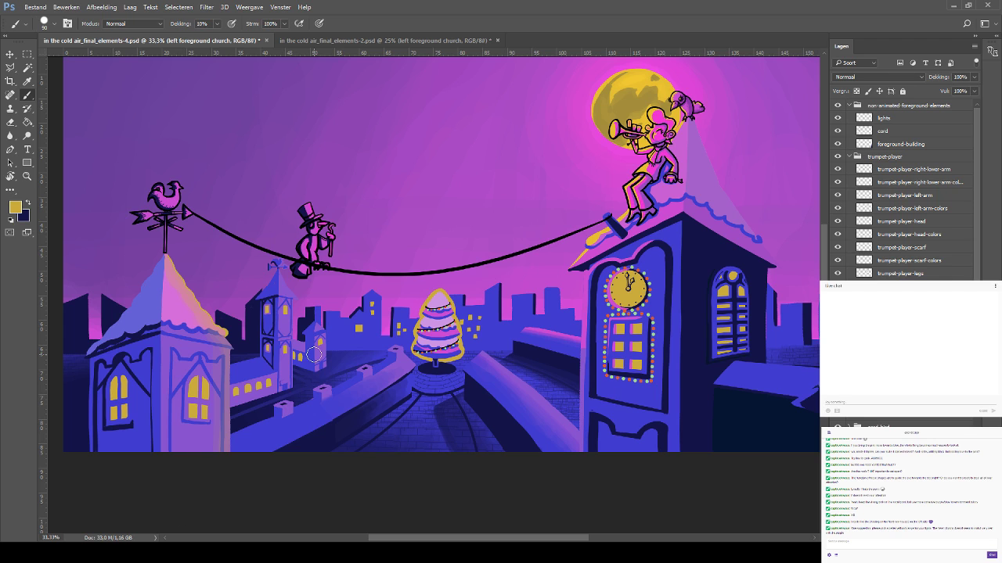
pyautogui.moveTo(295, 245); pyautogui.dragTo(260, 179)
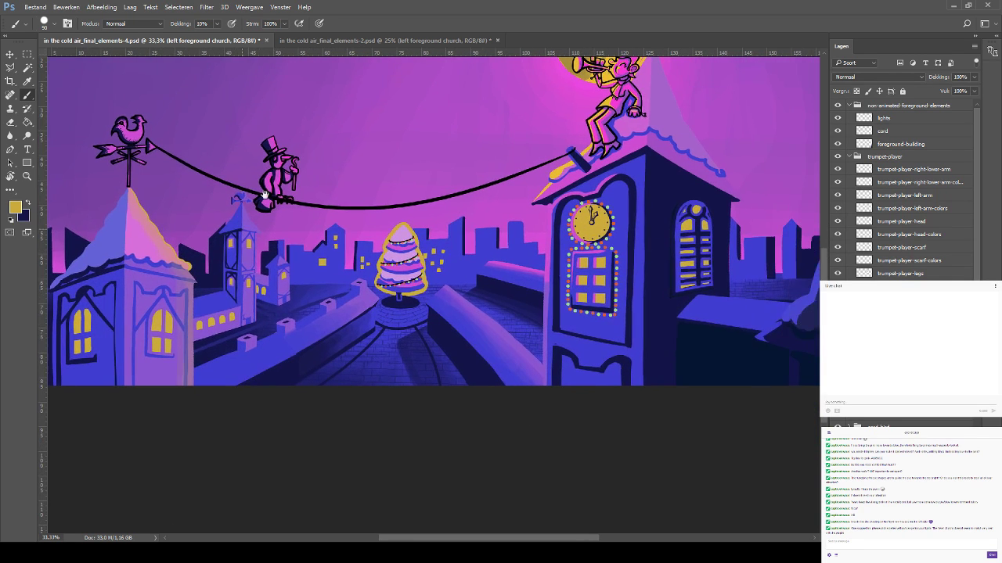
pyautogui.moveTo(161, 230); pyautogui.dragTo(195, 224)
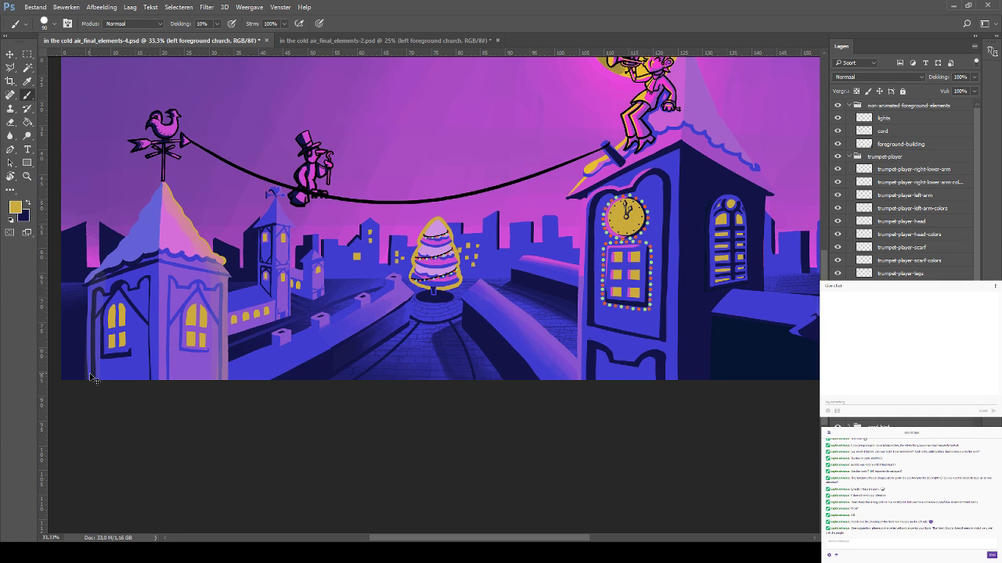
# Make navy the painting colour and select the left church's blue wall areas and navy timber outlines with the Magic Wand
pyautogui.click(28, 204)
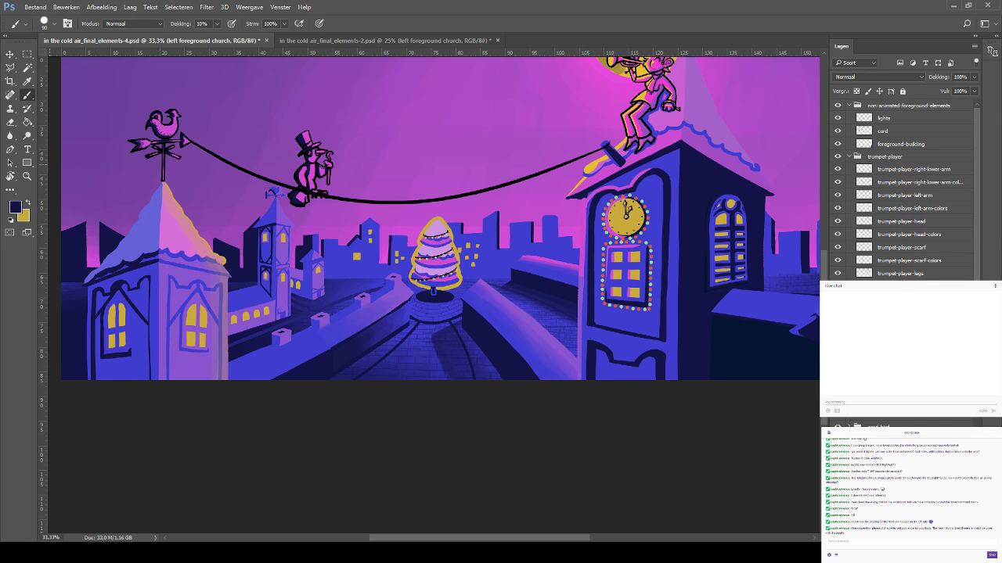
pyautogui.click(27, 69)
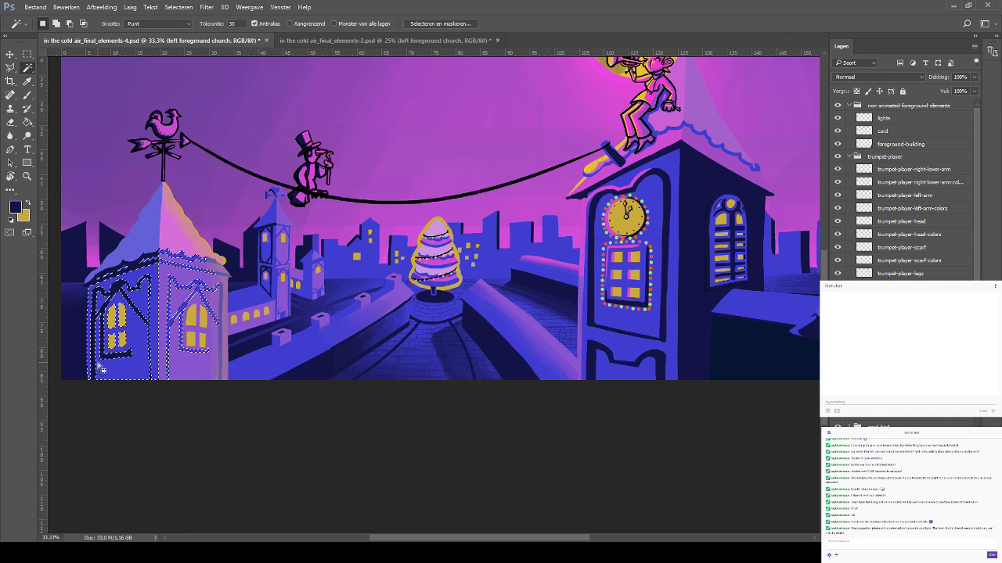
pyautogui.click(27, 95)
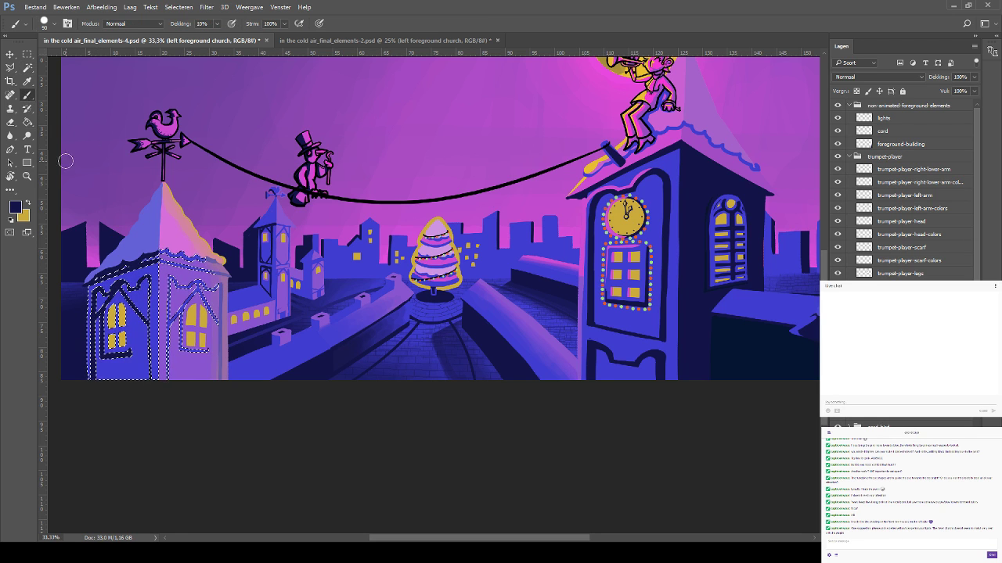
pyautogui.click(27, 69)
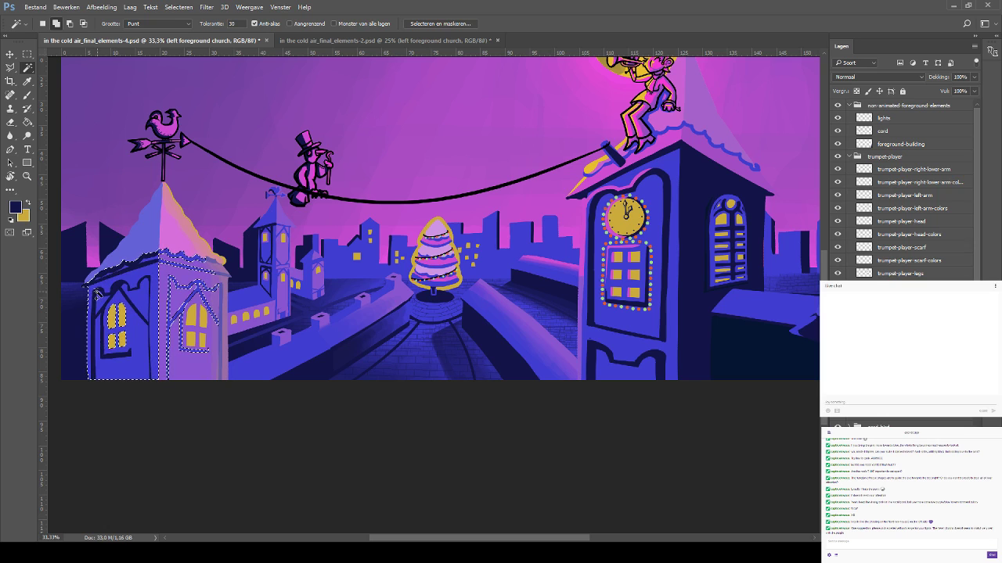
pyautogui.click(28, 95)
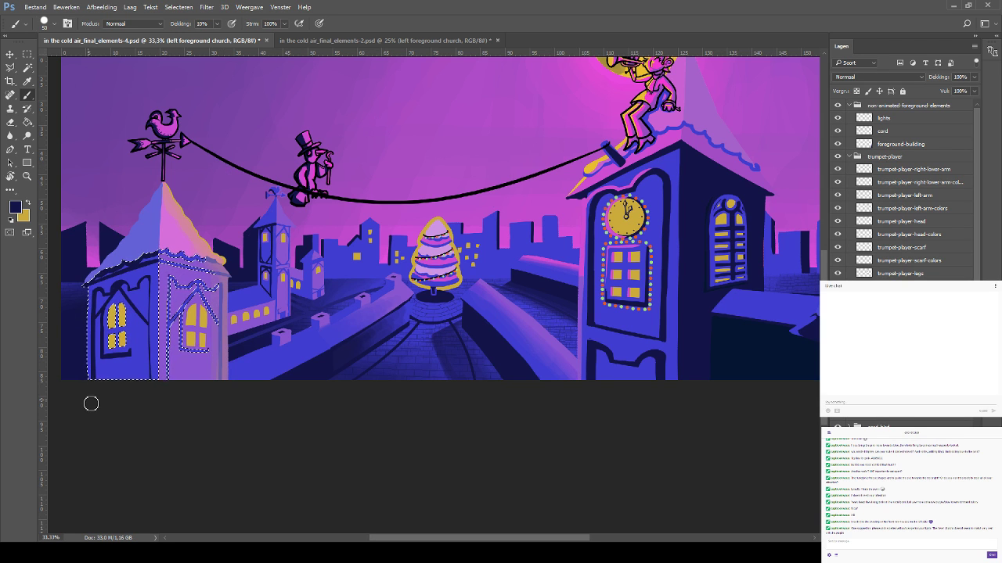
# Brush navy shading around the window and edges of the left church's blue wall at 10% opacity, deselect, and save the document
pyautogui.hotkey('ctrl', '+')
pyautogui.moveTo(89, 403); pyautogui.dragTo(316, 348)
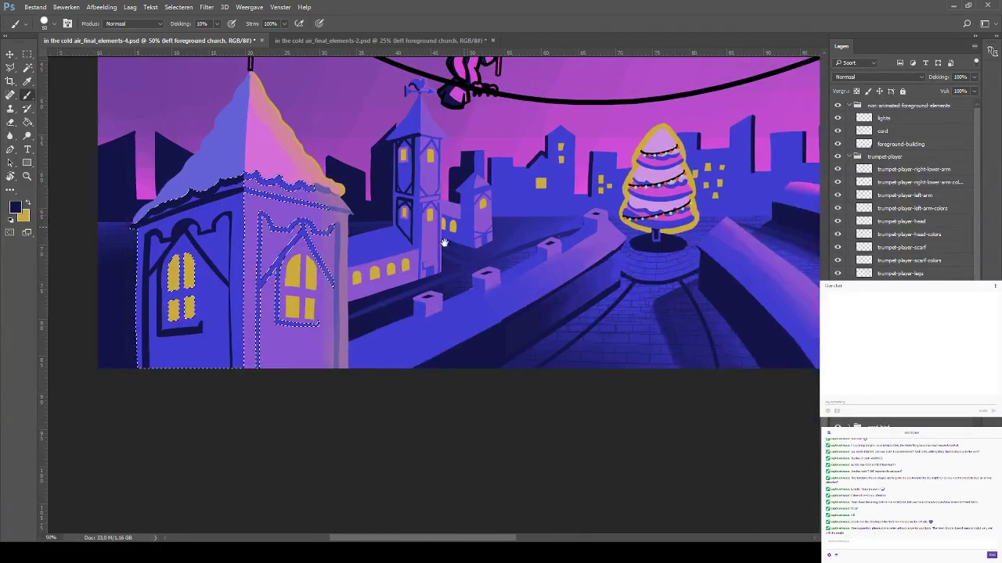
pyautogui.moveTo(148, 226); pyautogui.dragTo(227, 221)
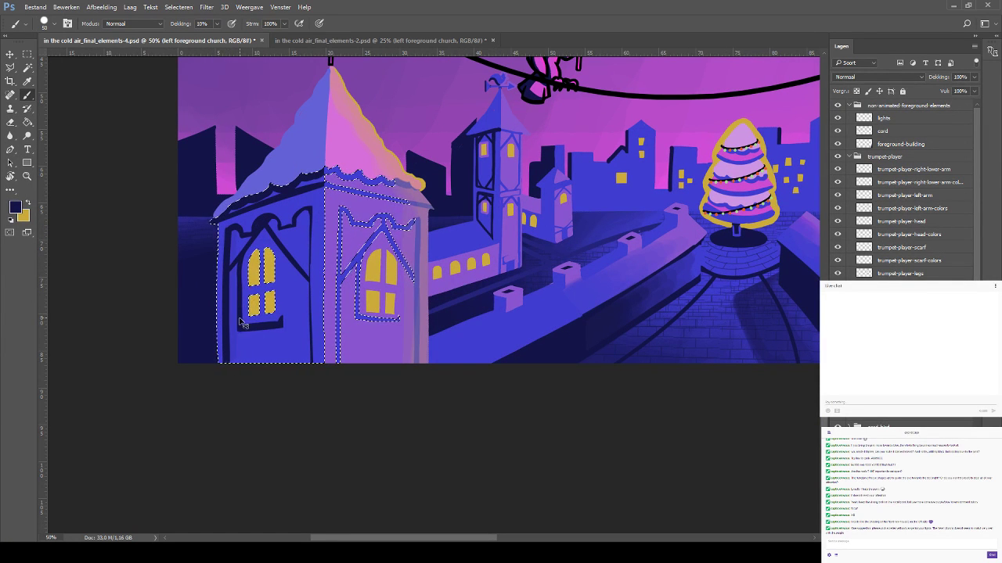
pyautogui.press('v')
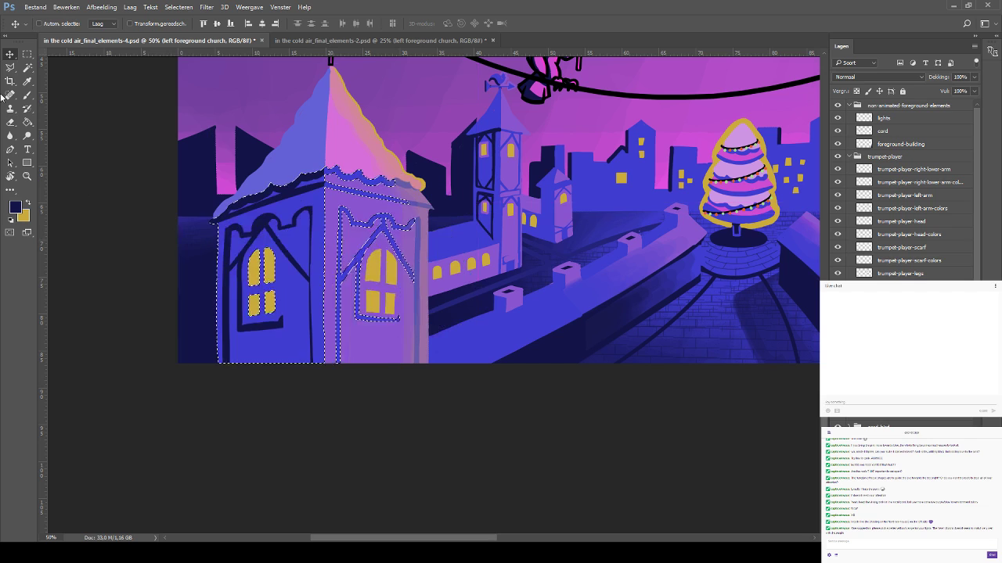
pyautogui.press('b')
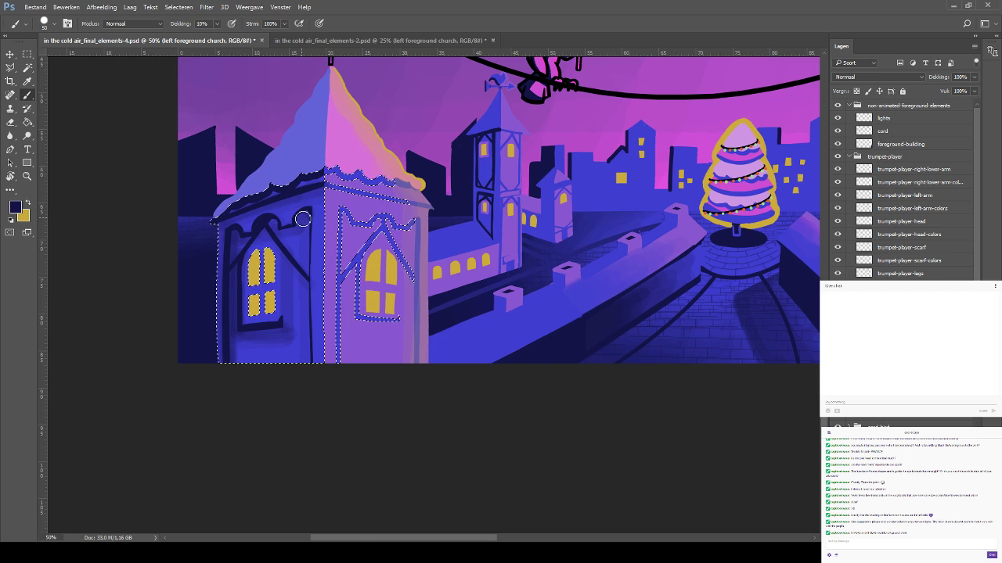
pyautogui.moveTo(262, 335)
pyautogui.mouseDown()
pyautogui.moveTo(204, 269)
pyautogui.moveTo(71, 350)
pyautogui.mouseUp()
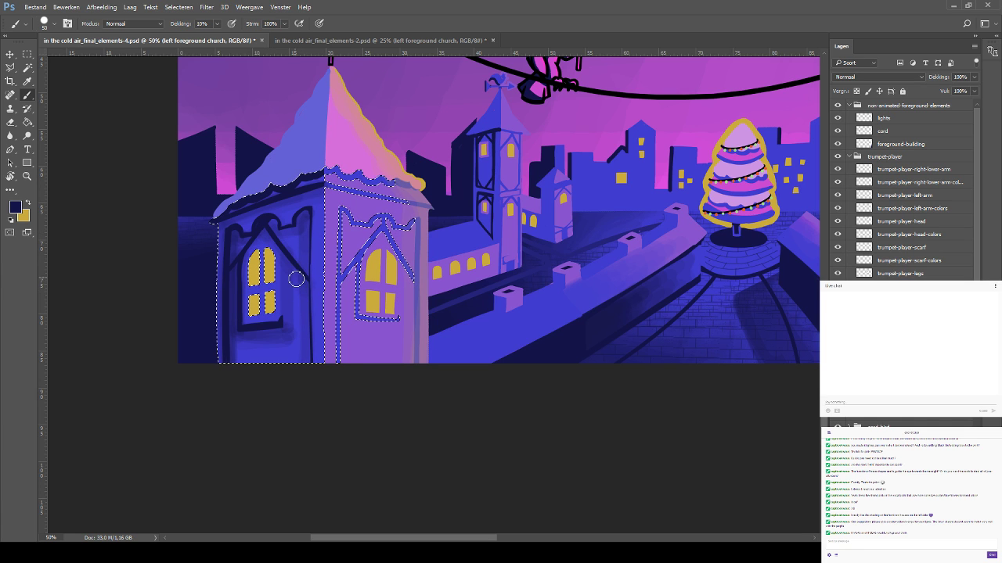
pyautogui.hotkey('ctrl', 'd')
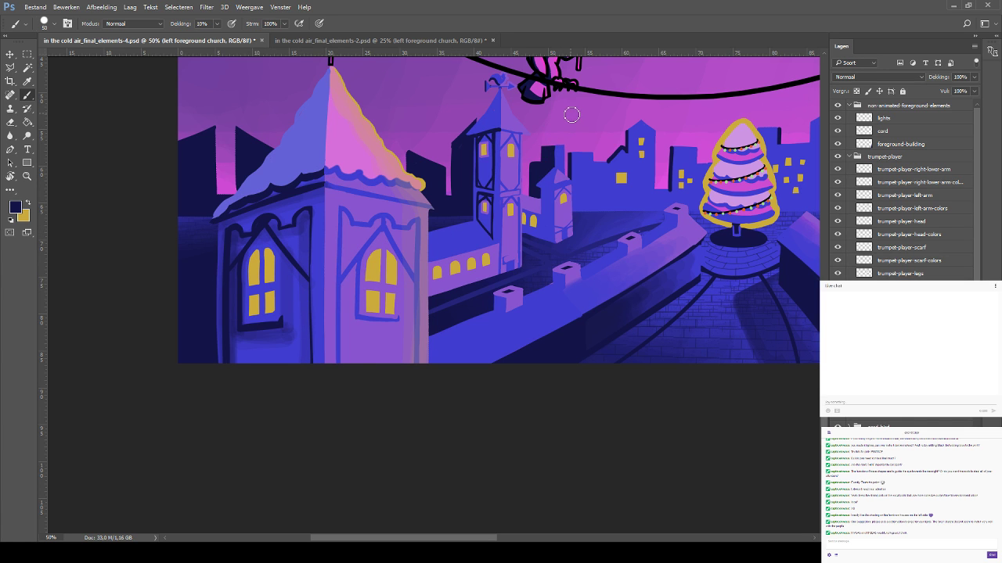
pyautogui.hotkey('ctrl', '-')
pyautogui.hotkey('ctrl', '-')
pyautogui.hotkey('ctrl', 's')
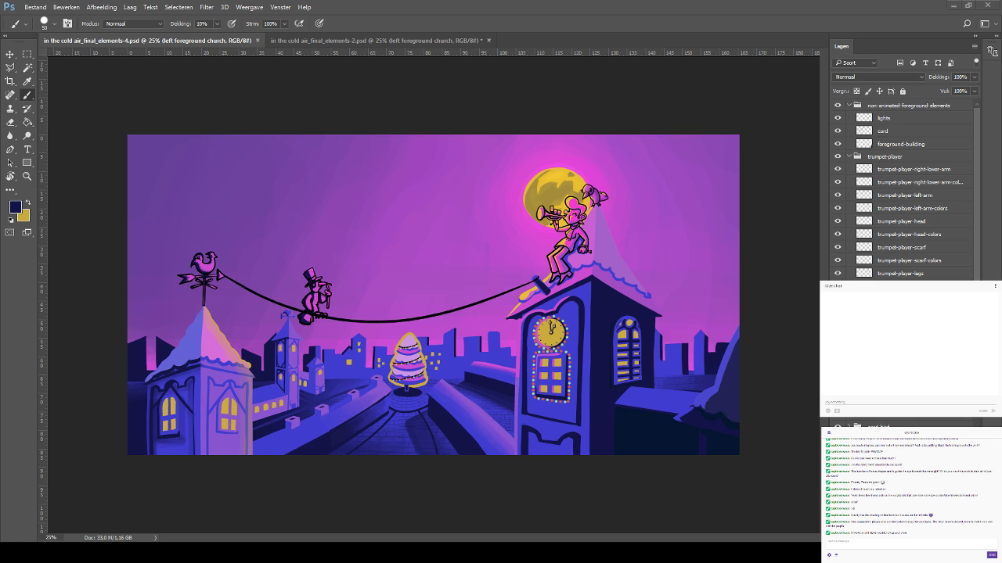
# Sample a light orange as the foreground colour and a darker orange as the background colour
pyautogui.click(27, 81)
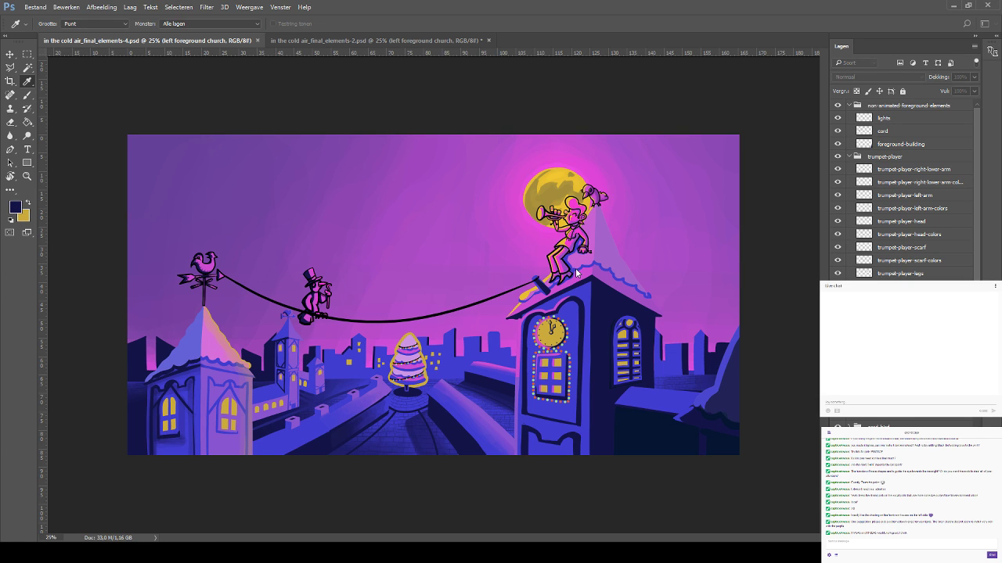
pyautogui.click(591, 147)
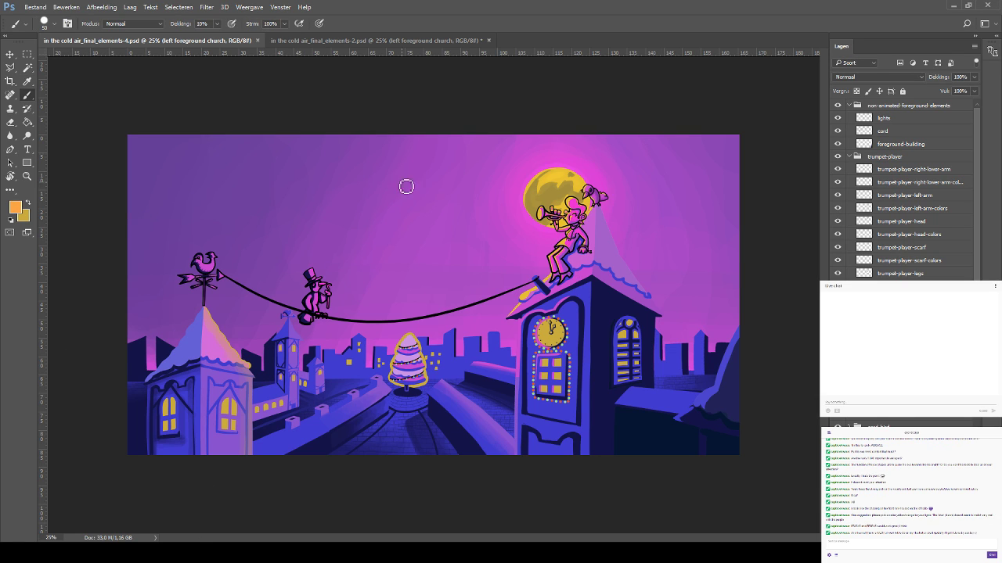
pyautogui.click(29, 204)
pyautogui.click(28, 81)
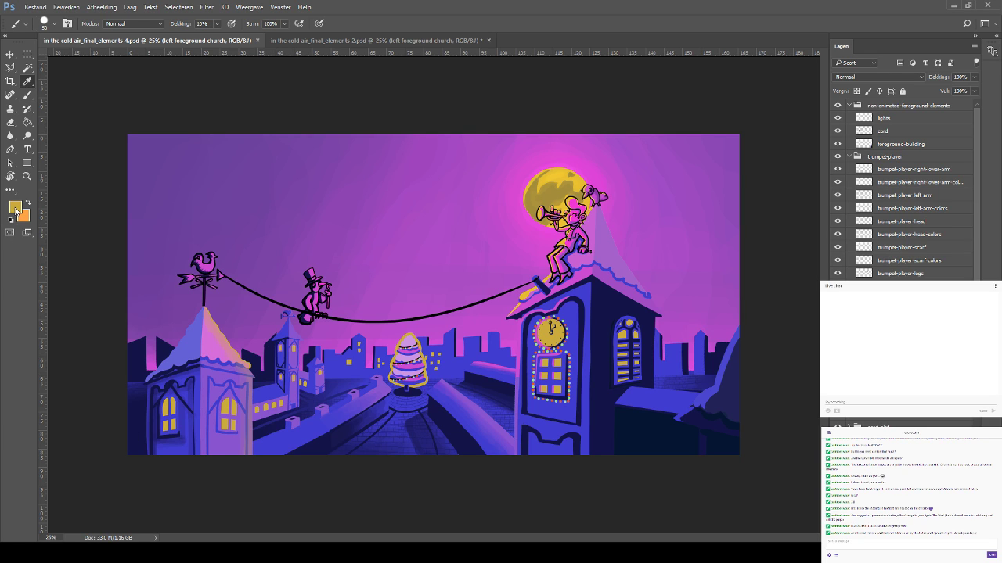
pyautogui.press('b')
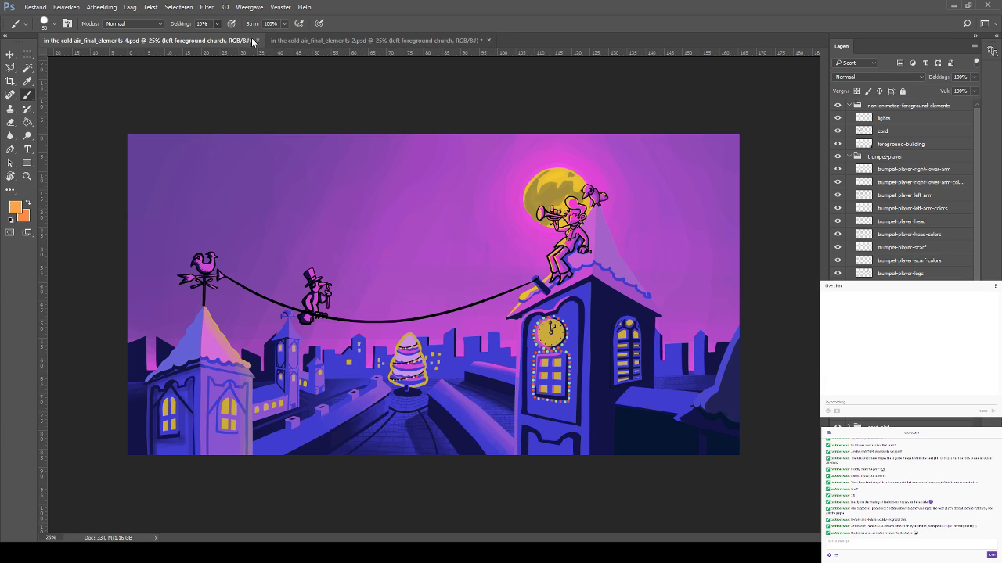
# Set the brush opacity to 100% and add a new layer inside the non-animated-foreground-elements group
pyautogui.press('0')
pyautogui.click(904, 108)
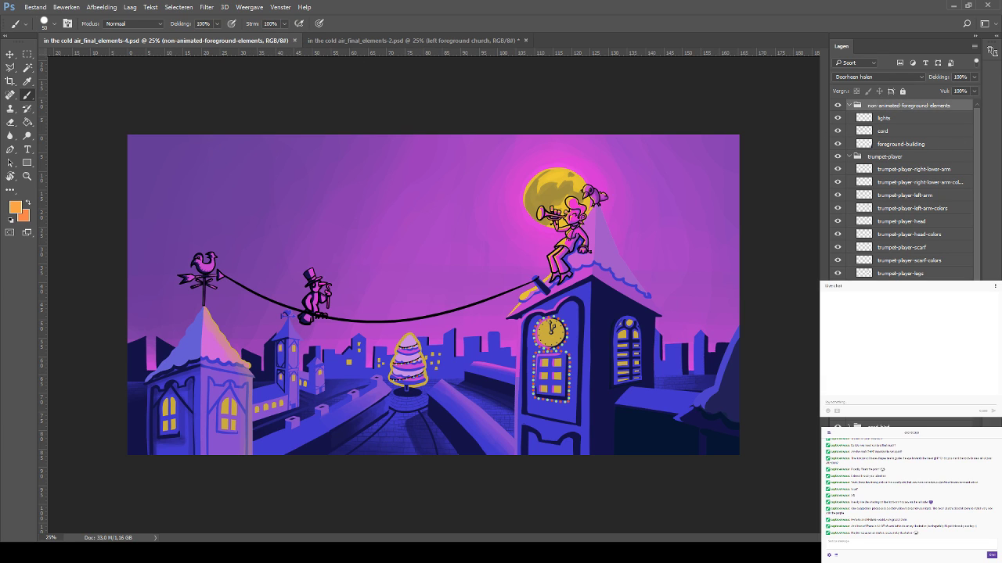
pyautogui.hotkey('ctrl', 'shift', 'alt', 'n')
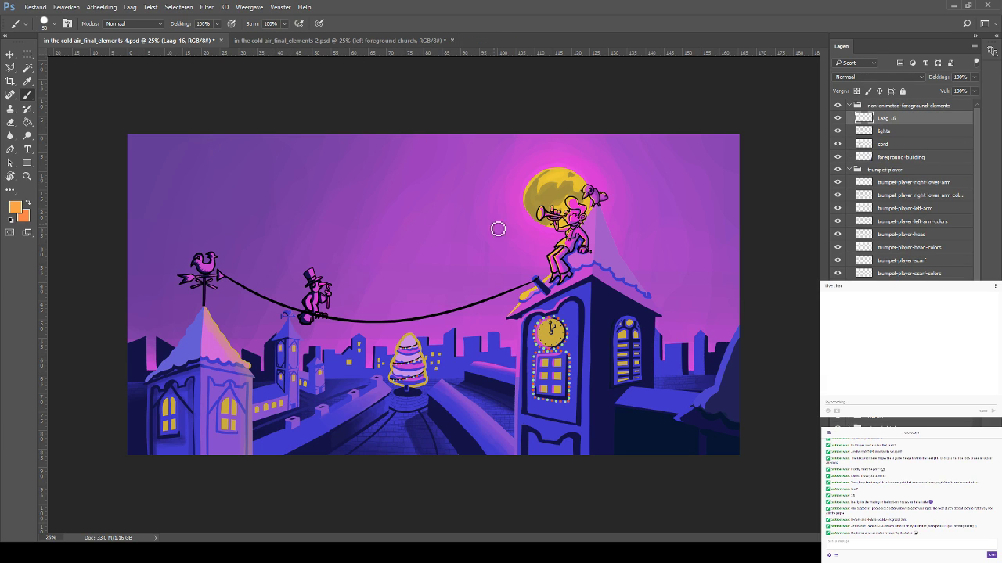
# Try out the orange with brush strokes in the sky on the new layer, and undo them
pyautogui.moveTo(498, 229); pyautogui.dragTo(509, 241)
pyautogui.hotkey('ctrl', 'z')
pyautogui.moveTo(337, 280)
pyautogui.mouseDown()
pyautogui.moveTo(345, 309)
pyautogui.moveTo(324, 321)
pyautogui.mouseUp()
pyautogui.hotkey('ctrl', 'z')
pyautogui.moveTo(459, 234)
pyautogui.mouseDown()
pyautogui.moveTo(450, 207)
pyautogui.moveTo(469, 228)
pyautogui.moveTo(486, 212)
pyautogui.moveTo(469, 225)
pyautogui.moveTo(463, 217)
pyautogui.moveTo(501, 227)
pyautogui.moveTo(489, 239)
pyautogui.mouseUp()
pyautogui.hotkey('ctrl', 'z')
pyautogui.hotkey('ctrl', 'z')
pyautogui.moveTo(552, 242)
pyautogui.mouseDown()
pyautogui.moveTo(571, 228)
pyautogui.moveTo(562, 202)
pyautogui.moveTo(528, 249)
pyautogui.mouseUp()
pyautogui.hotkey('ctrl', 'z')
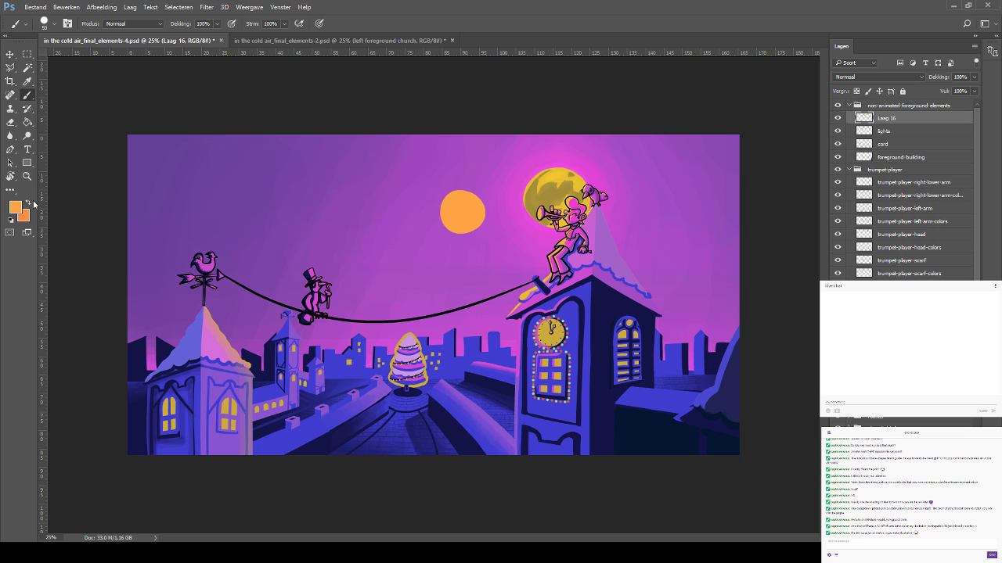
pyautogui.hotkey('ctrl', 'z')
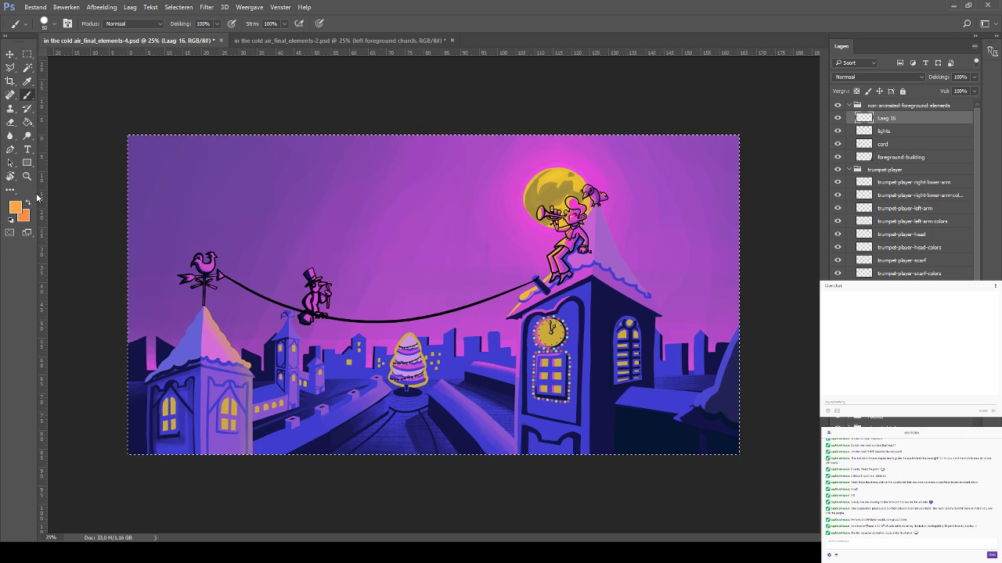
# Save the document and activate the left foreground church layer, undoing the accidental move of the church
pyautogui.hotkey('ctrl', 's')
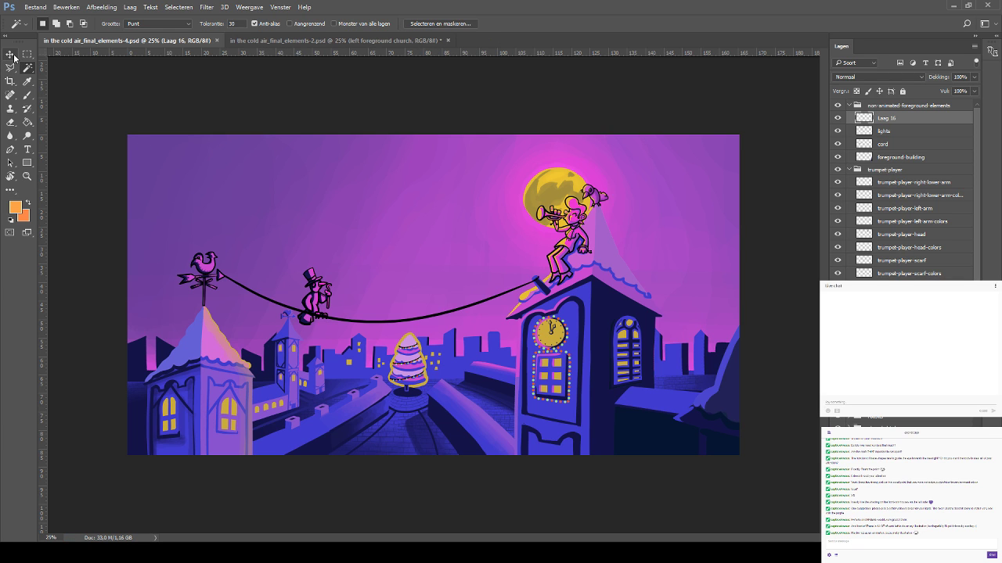
pyautogui.click(10, 54)
pyautogui.click(226, 405)
pyautogui.moveTo(217, 414); pyautogui.dragTo(287, 333)
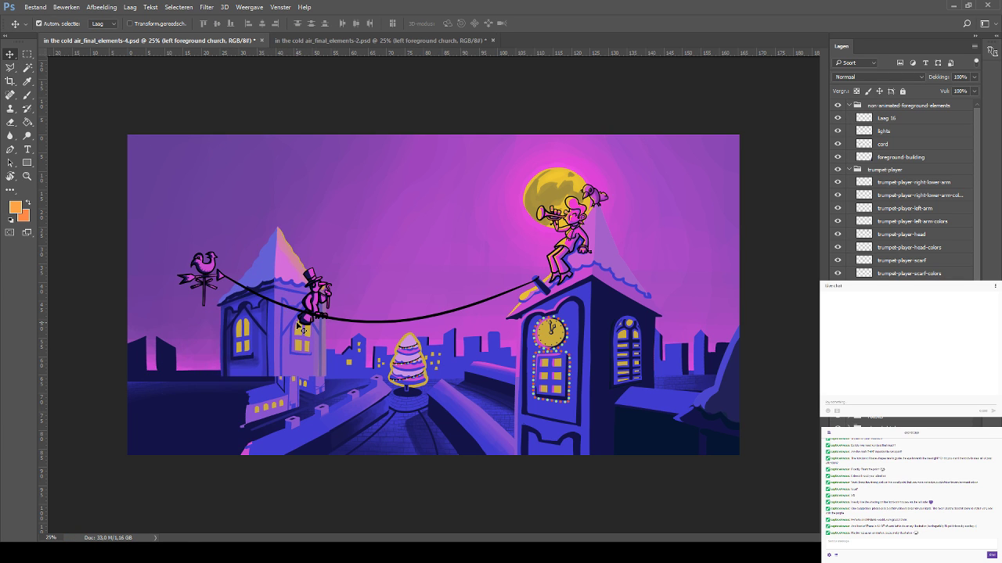
pyautogui.hotkey('ctrl', 'z')
# Select the yellow windows and yellow roof edge of the left foreground church with the Magic Wand
pyautogui.hotkey('ctrl', '+')
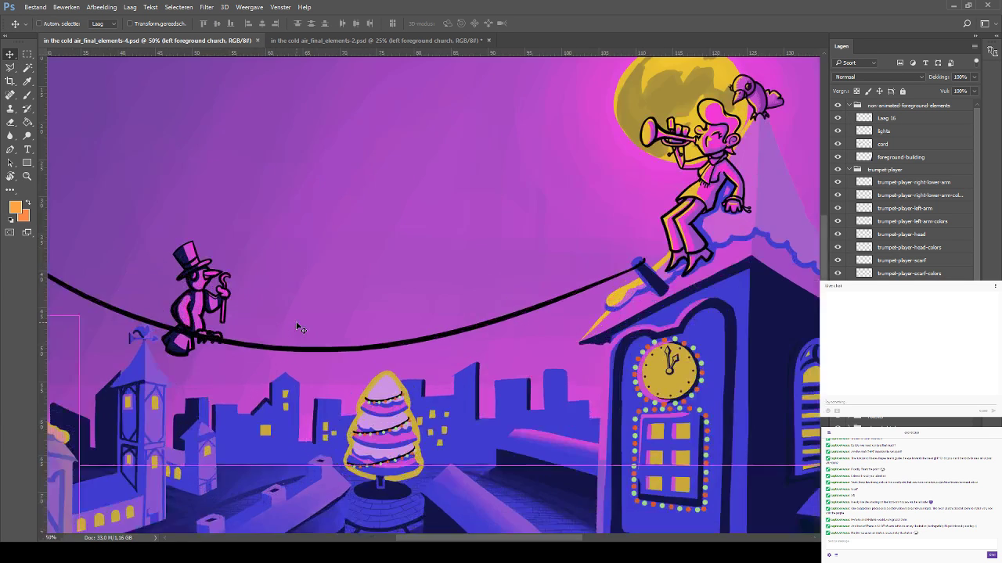
pyautogui.hscroll(-5, 311, 196)
pyautogui.scroll(-3, 311, 196)
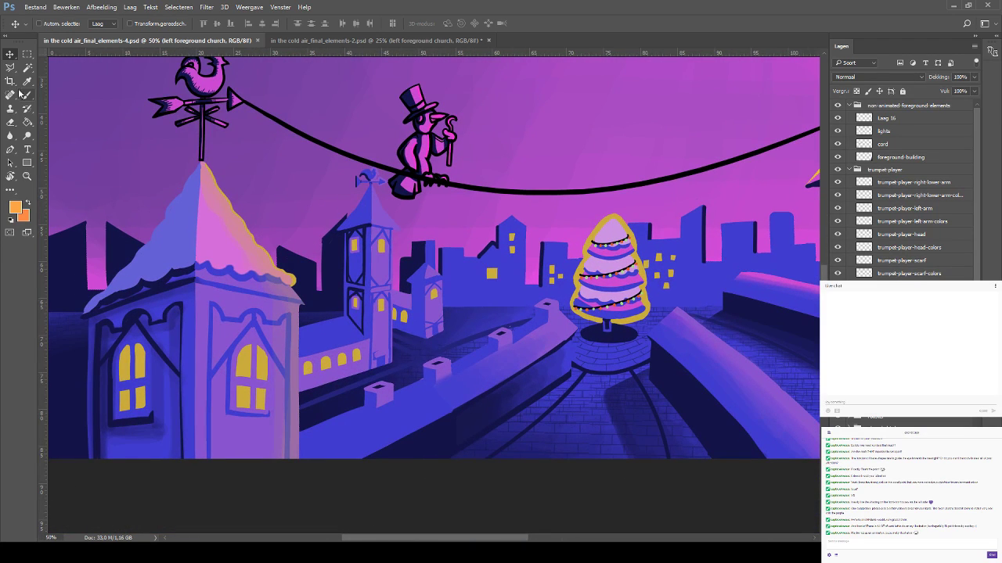
pyautogui.click(27, 68)
pyautogui.click(249, 376)
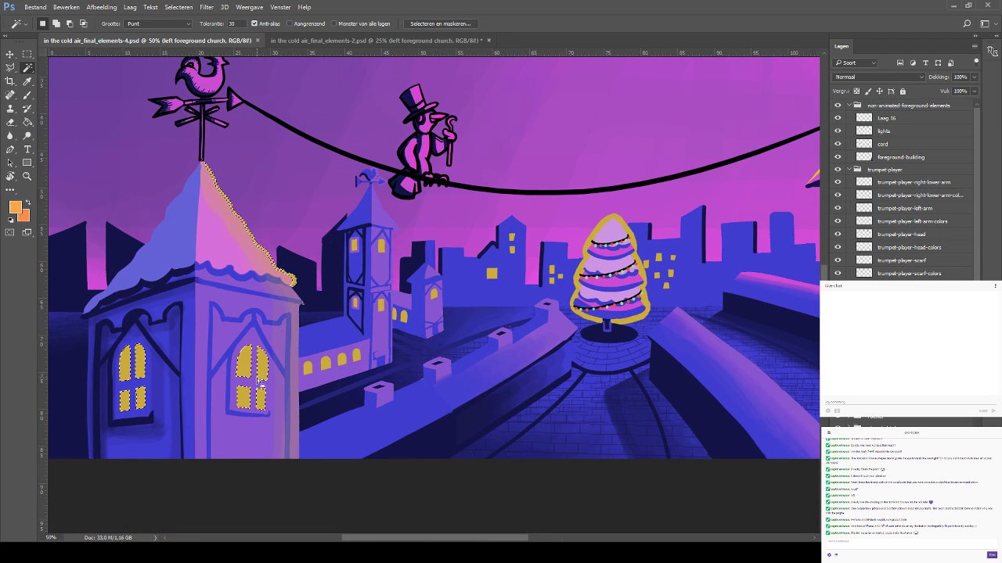
pyautogui.click(28, 95)
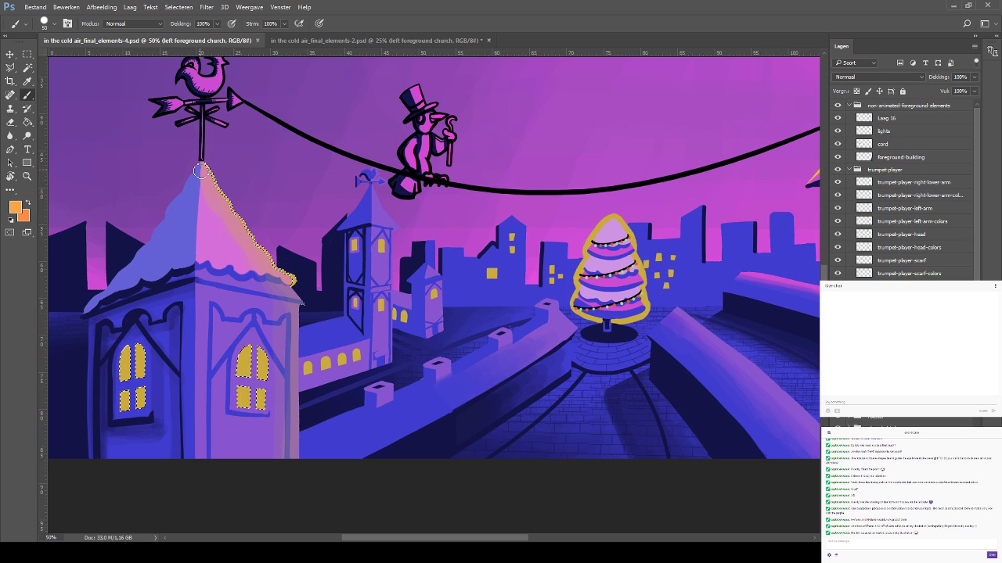
# Paint the selected roof edge and all window panes of the left church light orange at 100% opacity, deselect, and save
pyautogui.moveTo(205, 166); pyautogui.dragTo(293, 282)
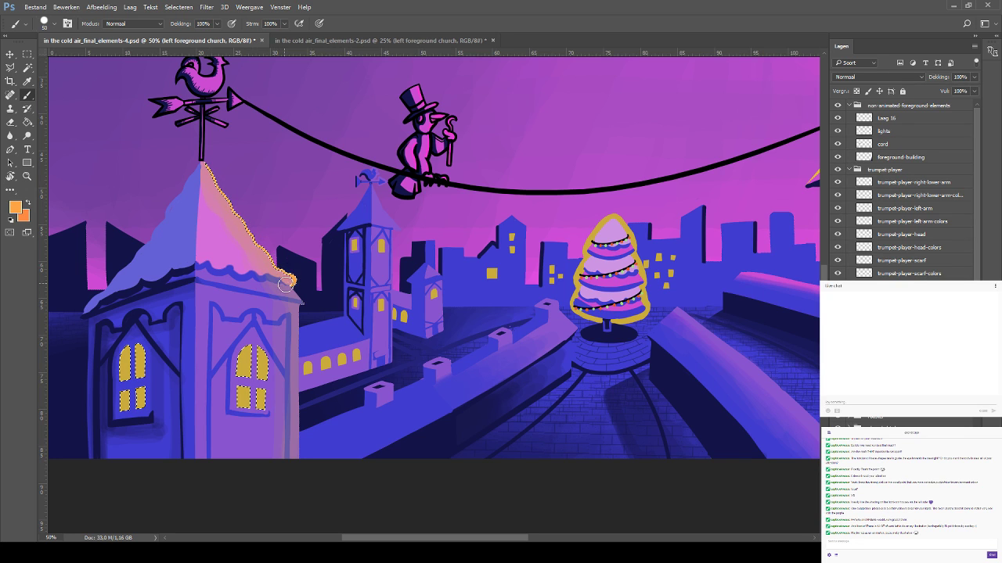
pyautogui.moveTo(141, 383); pyautogui.dragTo(144, 403)
pyautogui.moveTo(124, 348)
pyautogui.mouseDown()
pyautogui.moveTo(125, 423)
pyautogui.moveTo(142, 354)
pyautogui.moveTo(145, 374)
pyautogui.mouseUp()
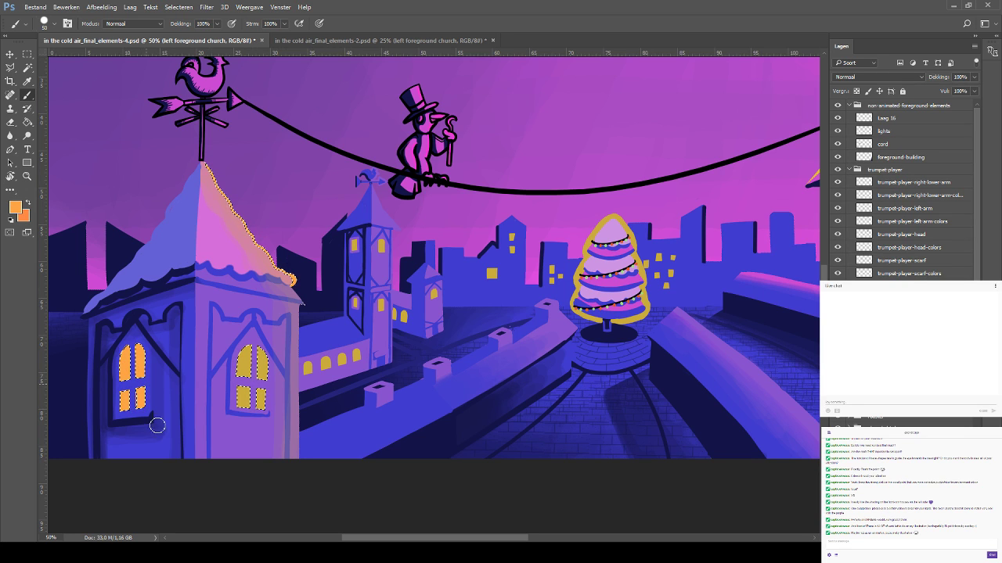
pyautogui.moveTo(243, 348)
pyautogui.mouseDown()
pyautogui.moveTo(243, 407)
pyautogui.moveTo(251, 345)
pyautogui.moveTo(261, 392)
pyautogui.mouseUp()
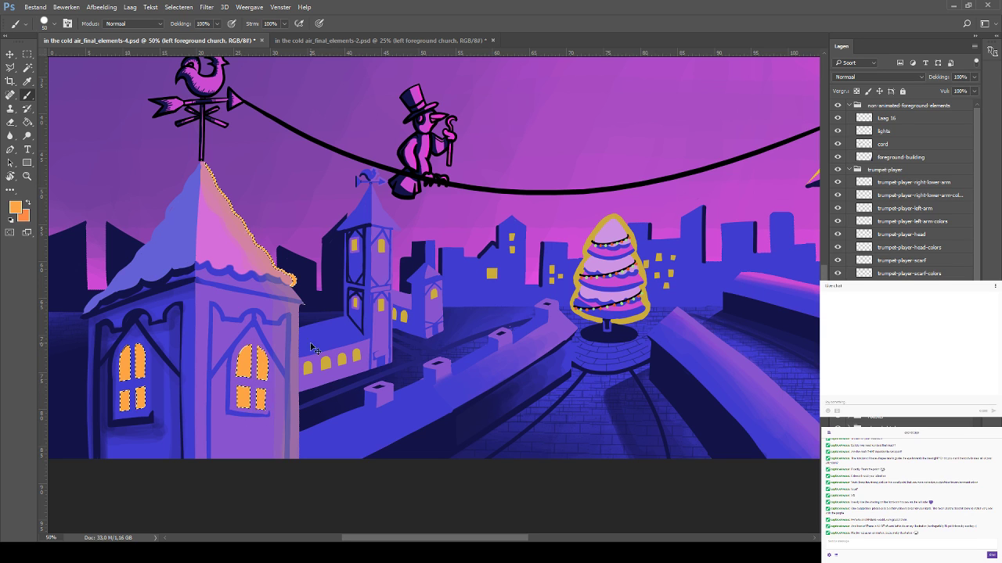
pyautogui.hotkey('ctrl', 'd')
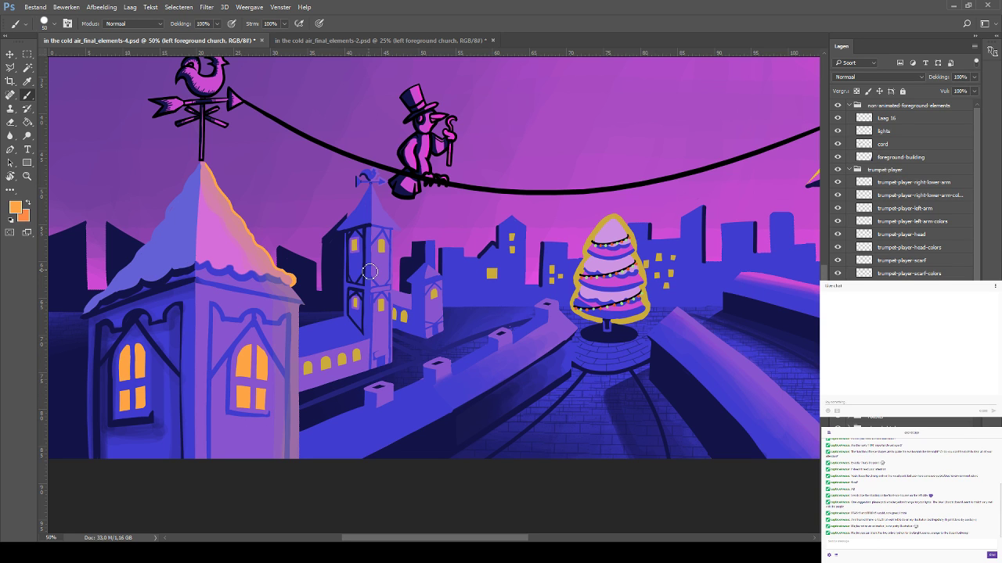
pyautogui.hotkey('ctrl', '-')
pyautogui.hotkey('ctrl', '-')
pyautogui.hotkey('ctrl', 's')
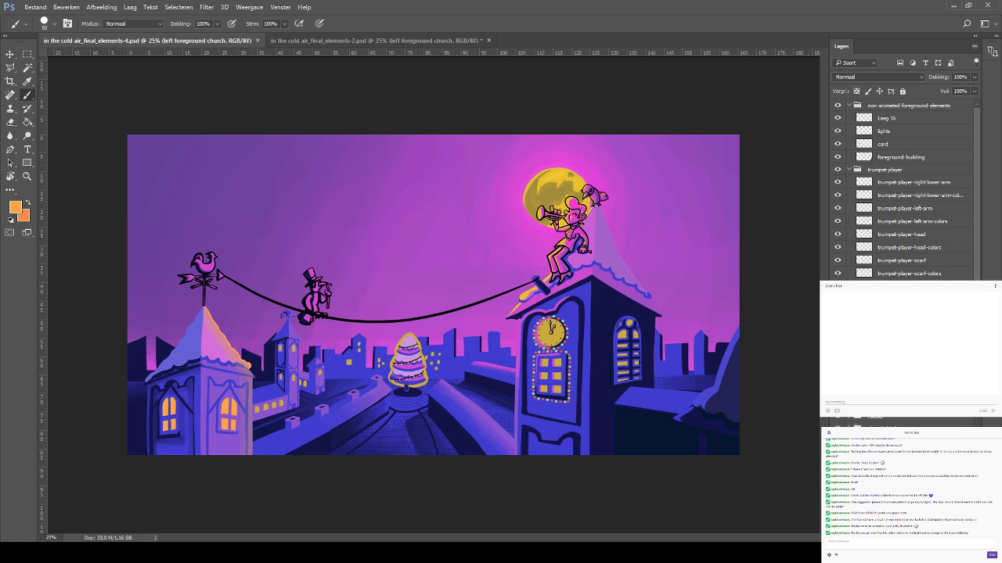
# Activate the middle-ground church layer and select its yellow windows with the Magic Wand
pyautogui.hotkey('ctrl', '+')
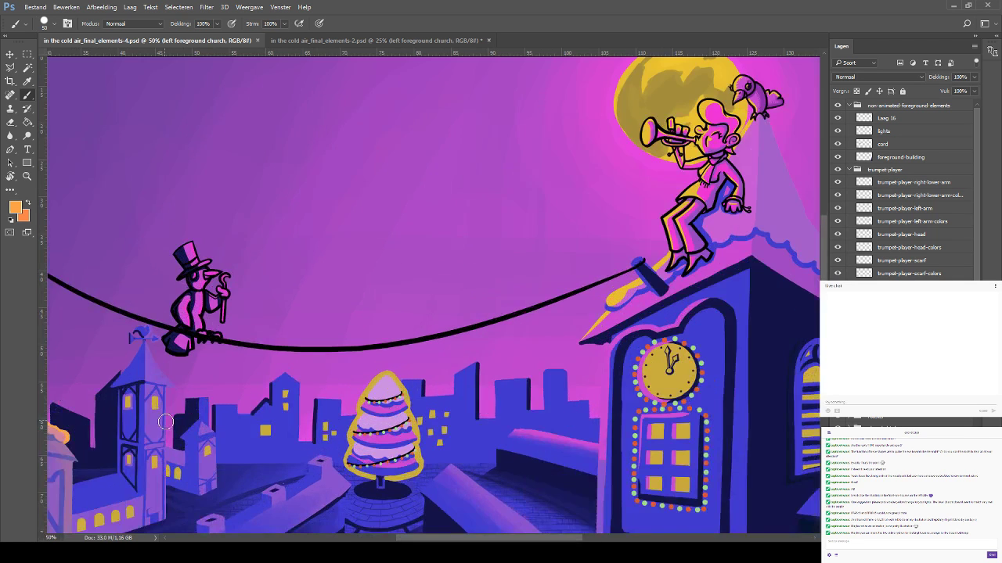
pyautogui.hscroll(-5, 335, 172)
pyautogui.click(28, 68)
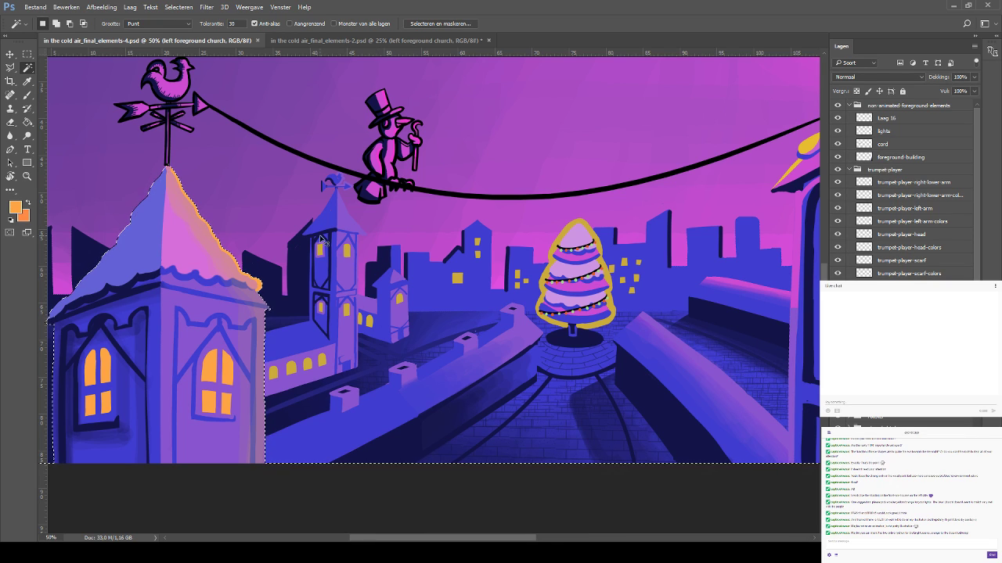
pyautogui.click(11, 53)
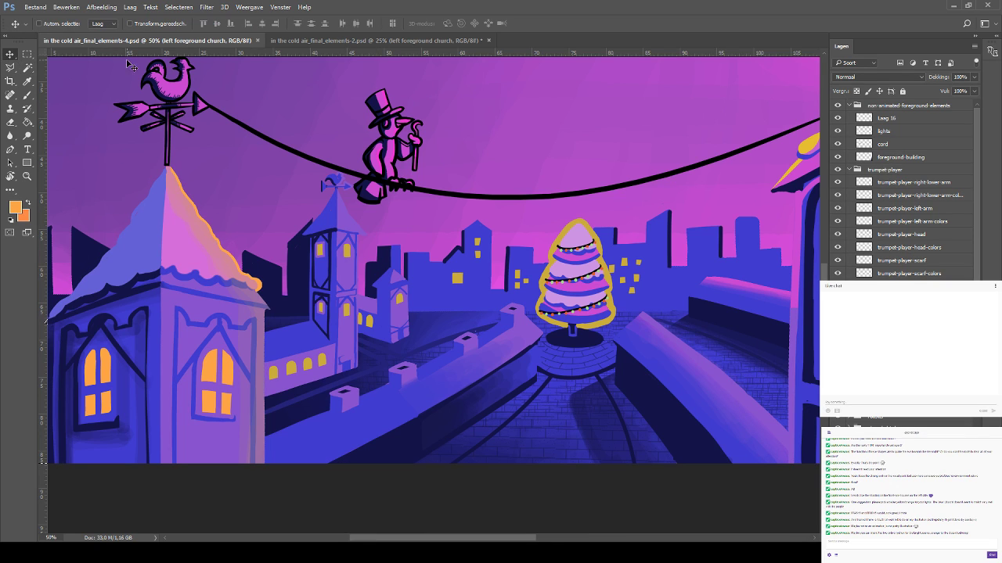
pyautogui.keyDown('ctrl'); pyautogui.click(356, 301); pyautogui.keyUp('ctrl')
pyautogui.click(28, 68)
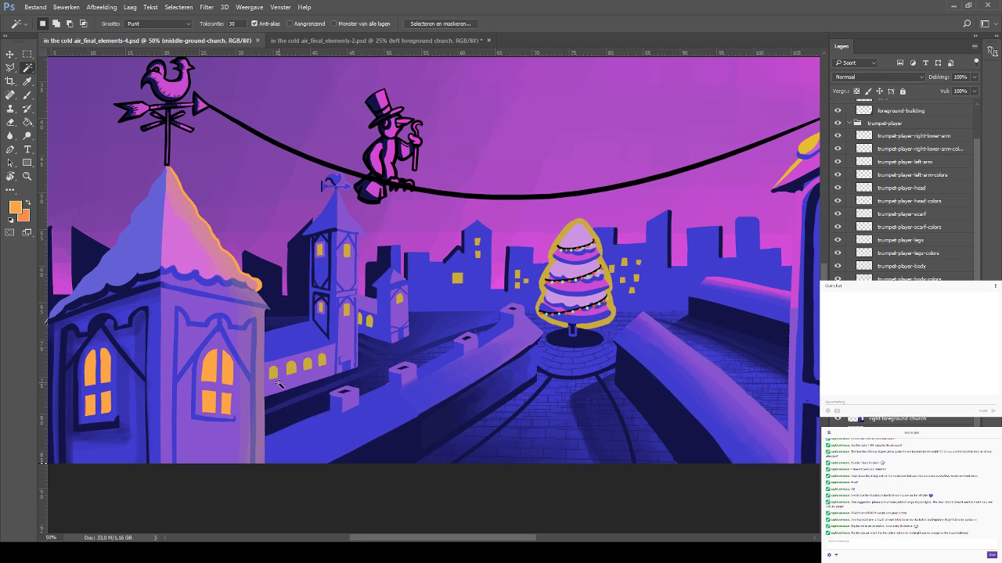
pyautogui.click(273, 373)
# Paint the selected windows of the middle-ground church in the darker orange and deselect
pyautogui.press('i')
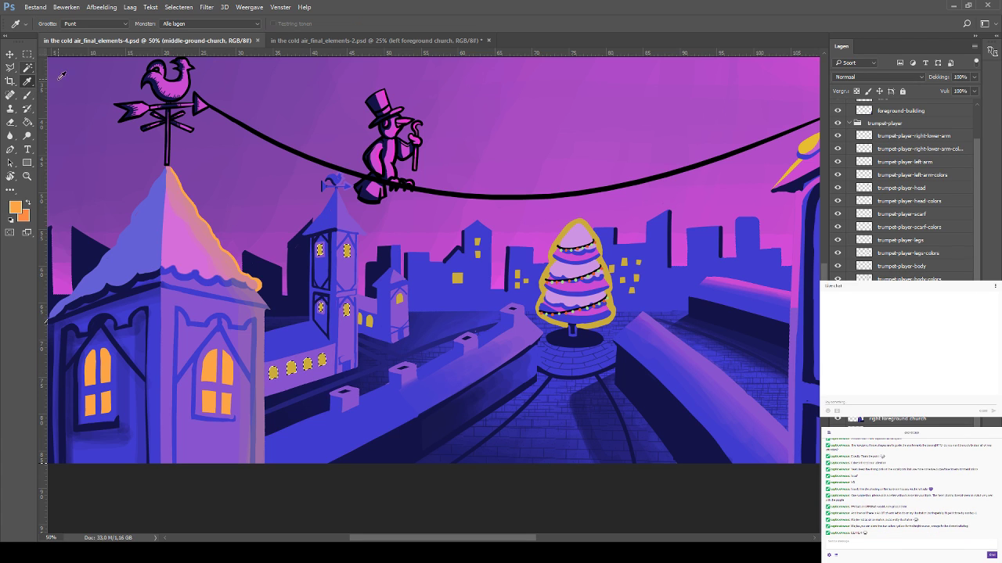
pyautogui.click(252, 296)
pyautogui.click(27, 94)
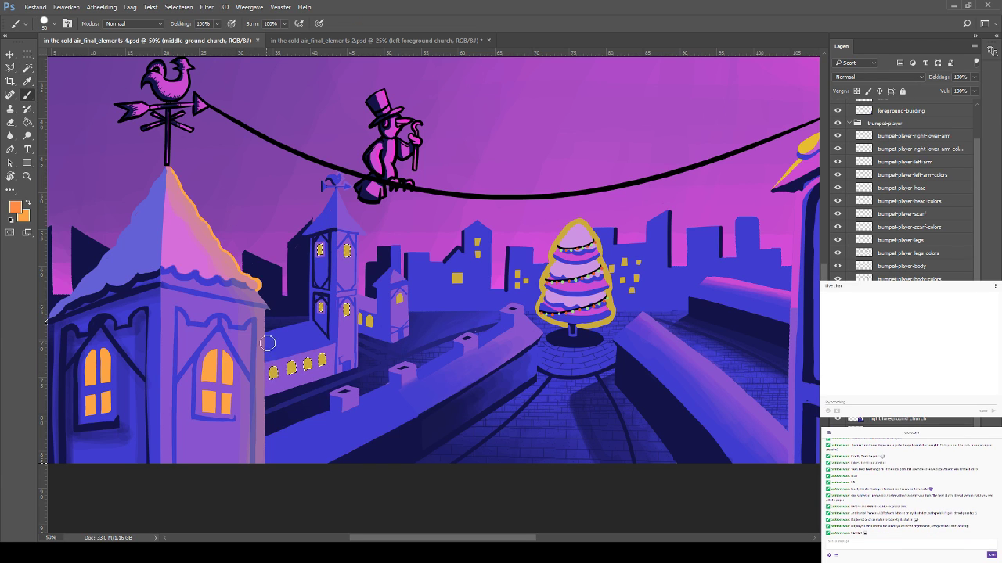
pyautogui.moveTo(276, 382)
pyautogui.mouseDown()
pyautogui.moveTo(323, 368)
pyautogui.moveTo(343, 303)
pyautogui.moveTo(321, 320)
pyautogui.mouseUp()
pyautogui.hotkey('ctrl', 'd')
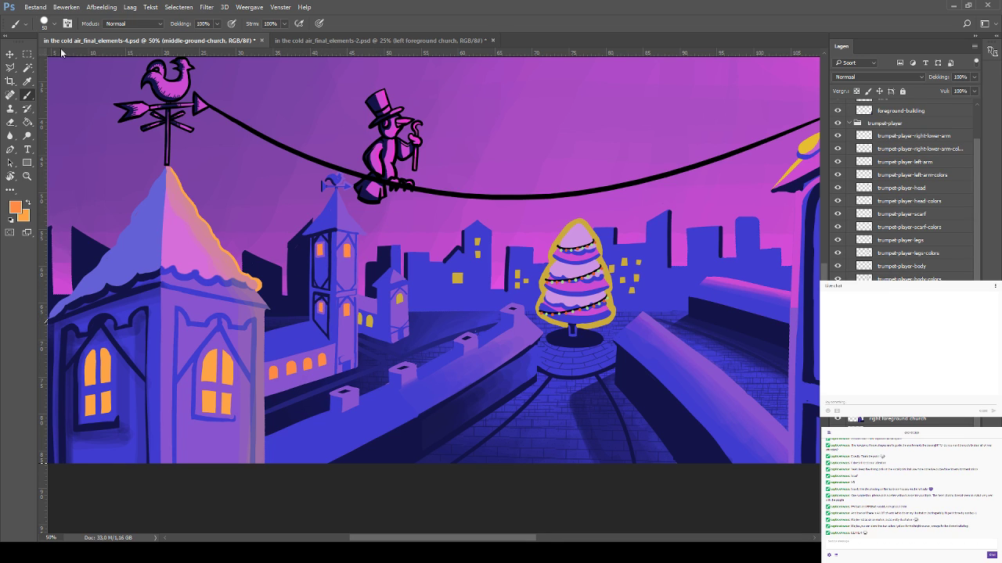
# Select the yellow windows on the small background church layer and paint them the same darker orange
pyautogui.click(29, 67)
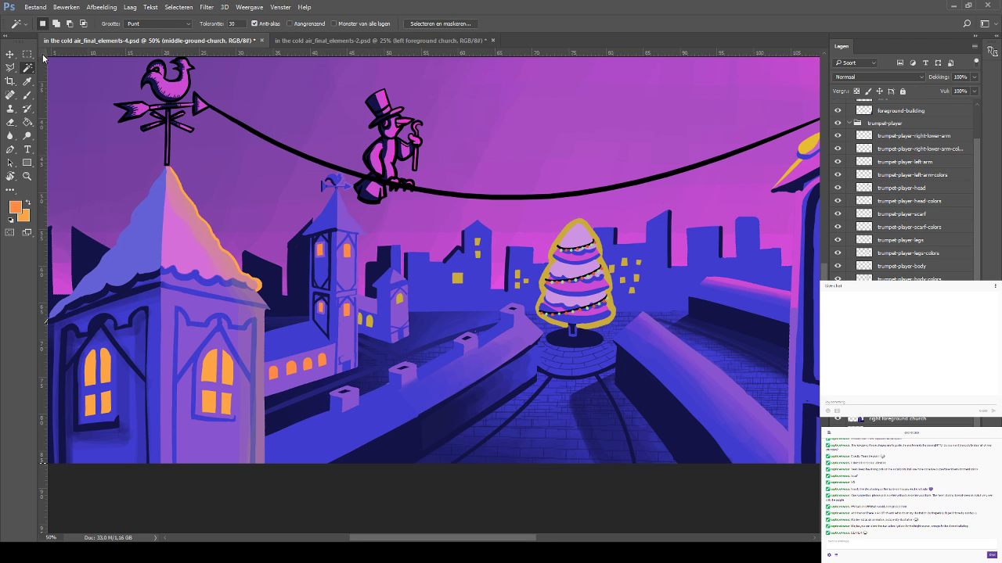
pyautogui.press('v')
pyautogui.keyDown('ctrl'); pyautogui.click(406, 258); pyautogui.keyUp('ctrl')
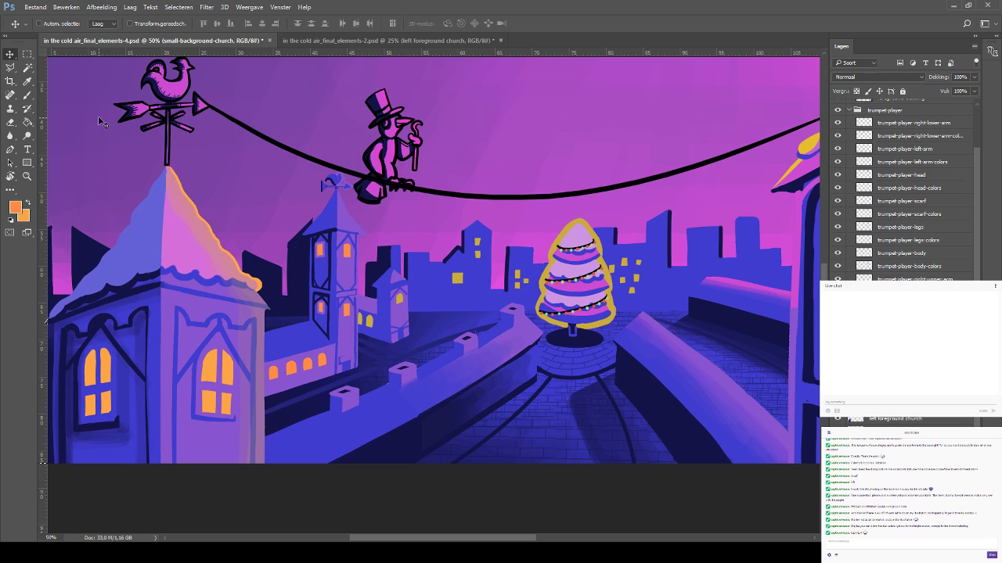
pyautogui.click(27, 68)
pyautogui.click(400, 303)
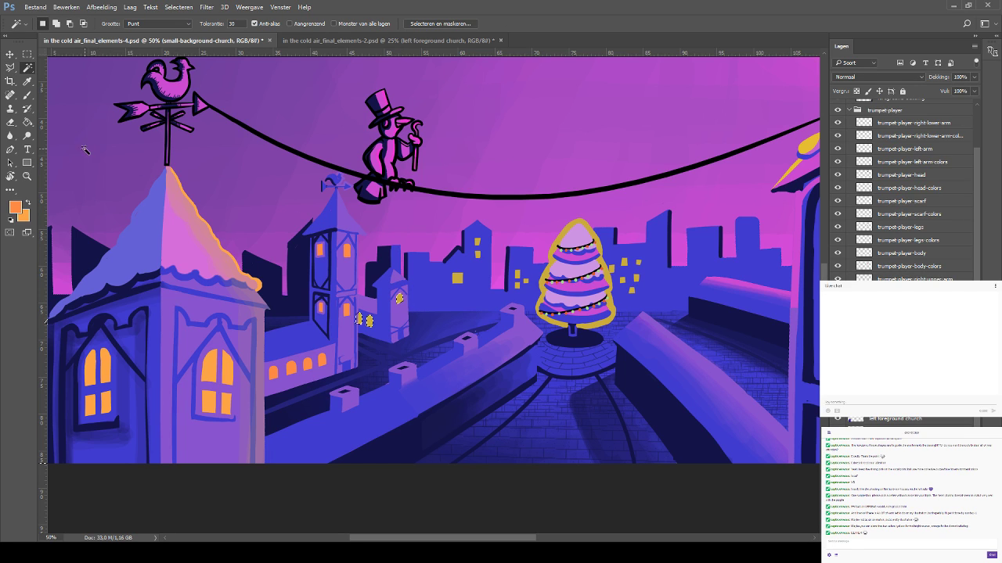
pyautogui.press('b')
pyautogui.moveTo(363, 330)
pyautogui.mouseDown()
pyautogui.moveTo(375, 341)
pyautogui.moveTo(395, 312)
pyautogui.mouseUp()
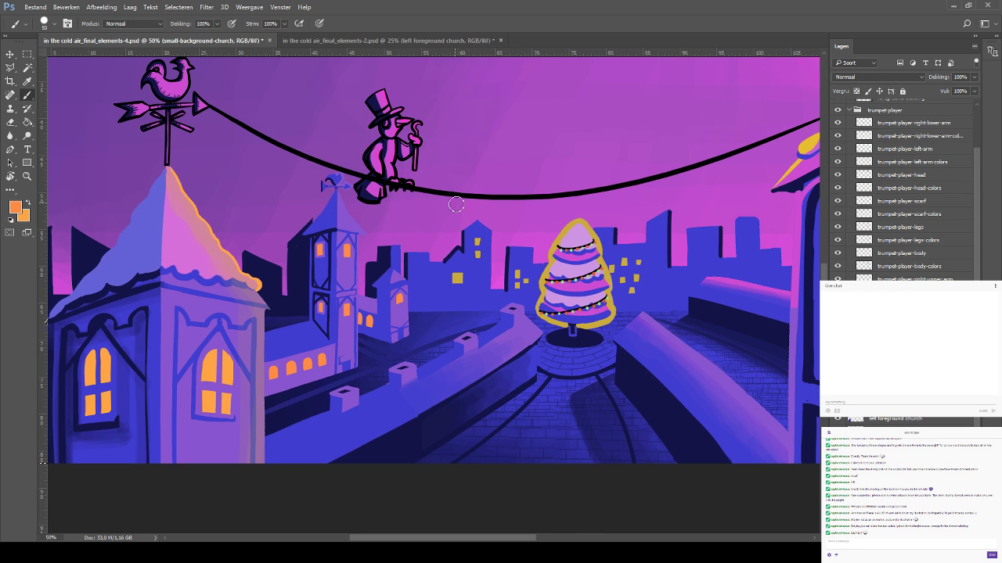
# Select the yellow windows on the bgr buildings layer with the Magic Wand, paint them darker orange, and deselect
pyautogui.moveTo(453, 206)
pyautogui.mouseDown()
pyautogui.moveTo(384, 239)
pyautogui.moveTo(351, 221)
pyautogui.mouseUp()
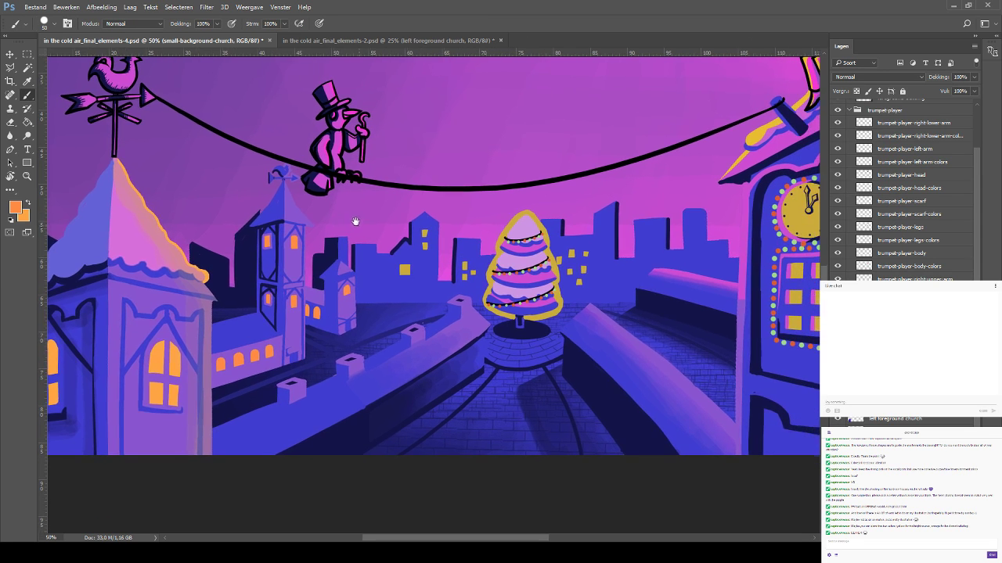
pyautogui.click(27, 67)
pyautogui.moveTo(413, 257); pyautogui.dragTo(376, 260)
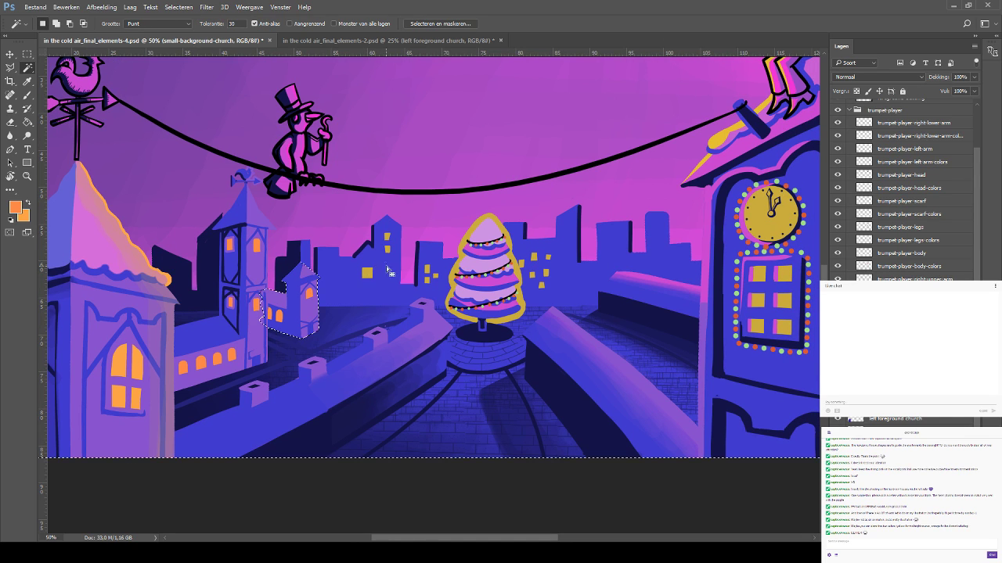
pyautogui.click(14, 52)
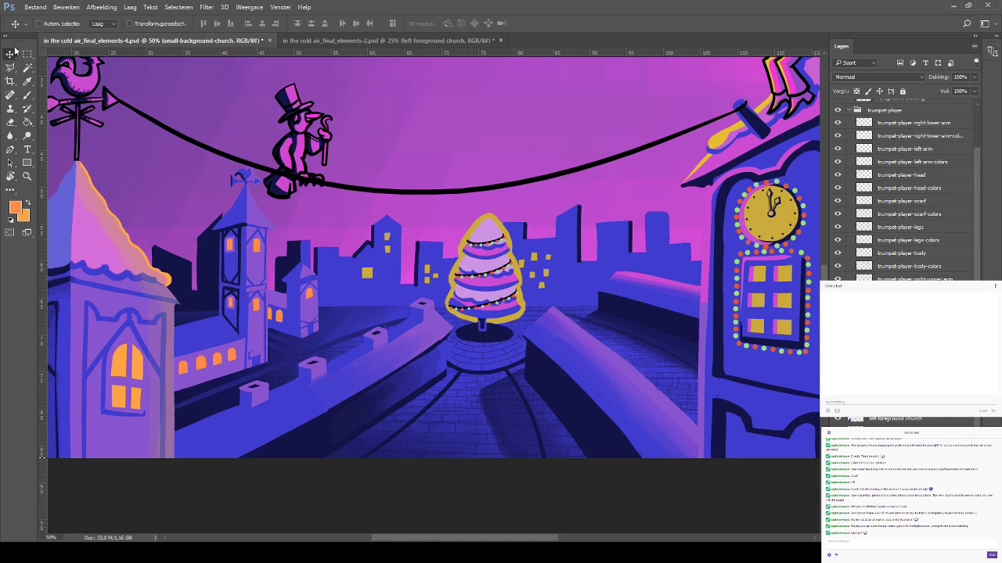
pyautogui.click(373, 276)
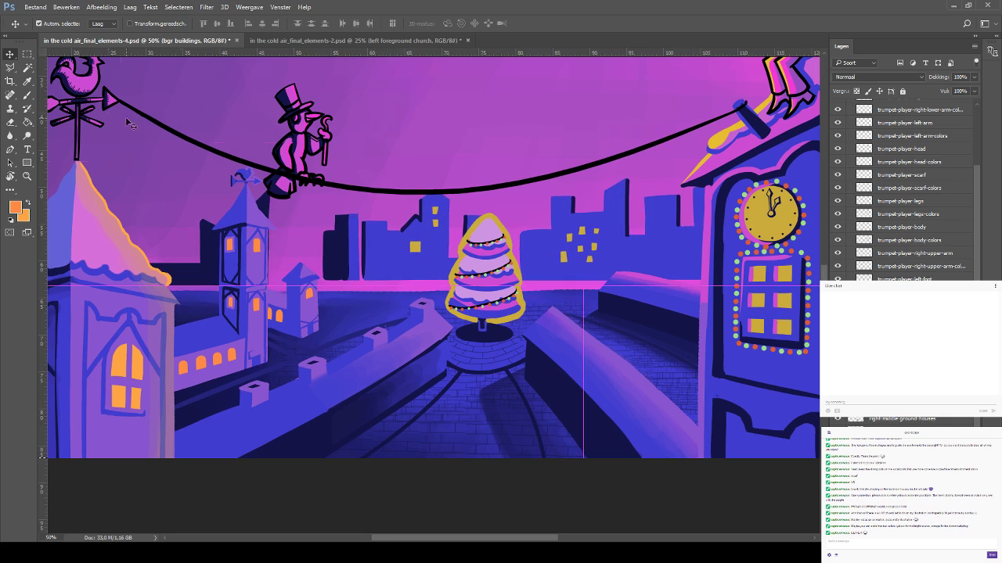
pyautogui.press('w')
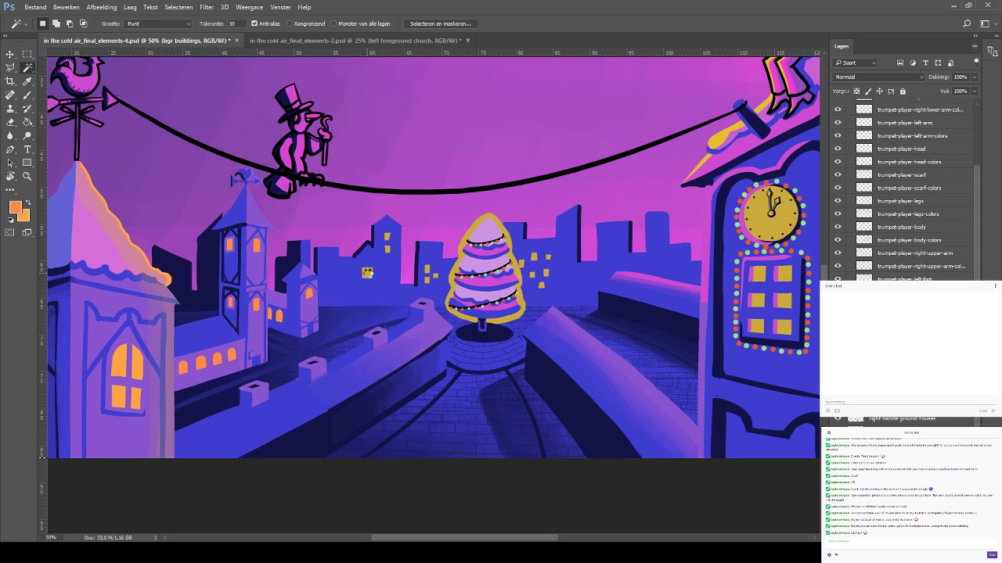
pyautogui.click(27, 95)
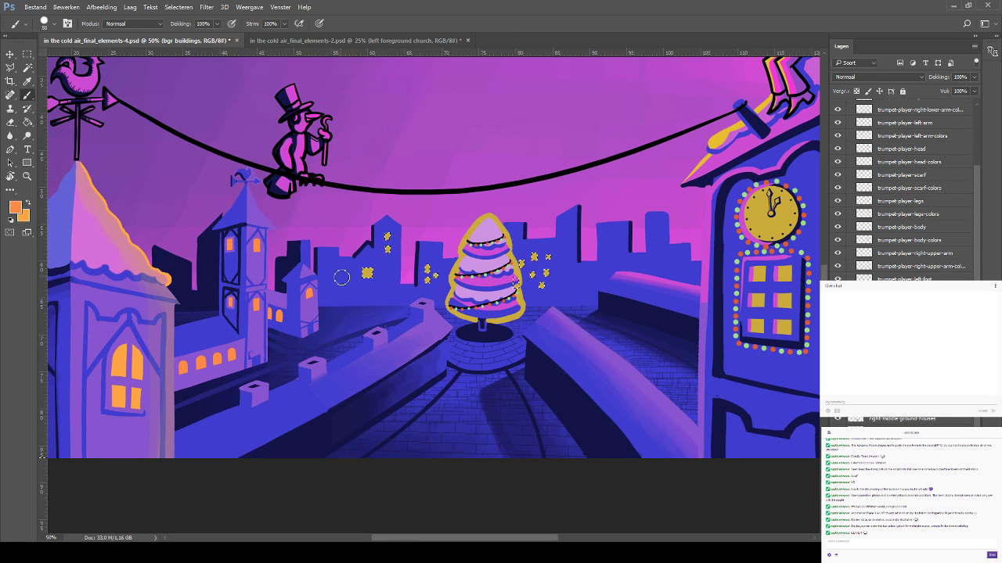
pyautogui.click(367, 273)
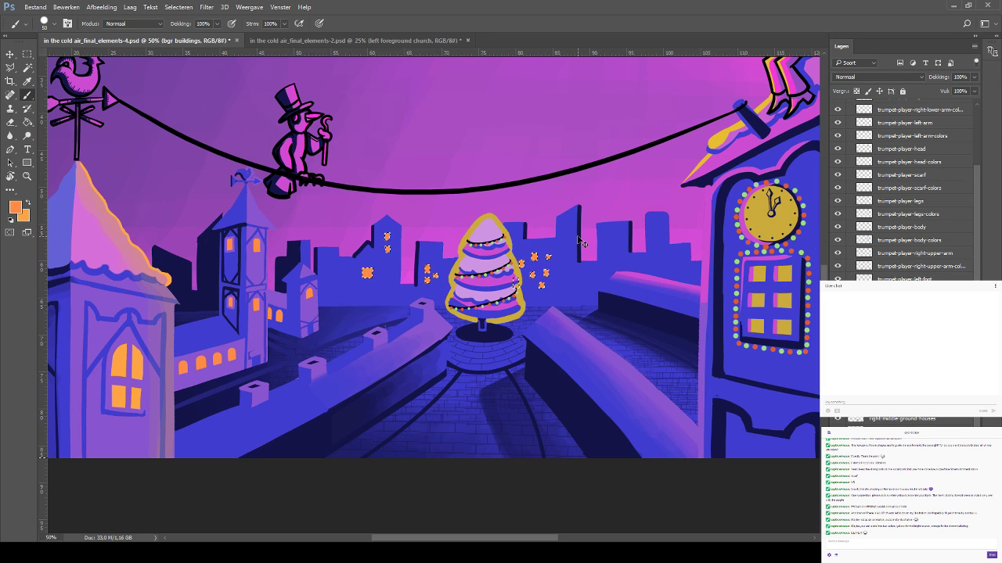
pyautogui.hotkey('ctrl', 'd')
# Activate the right foreground church layer, undo the accidental move, and select its yellow clock face and windows with the Magic Wand
pyautogui.hscroll(5, 304, 186)
pyautogui.press('w')
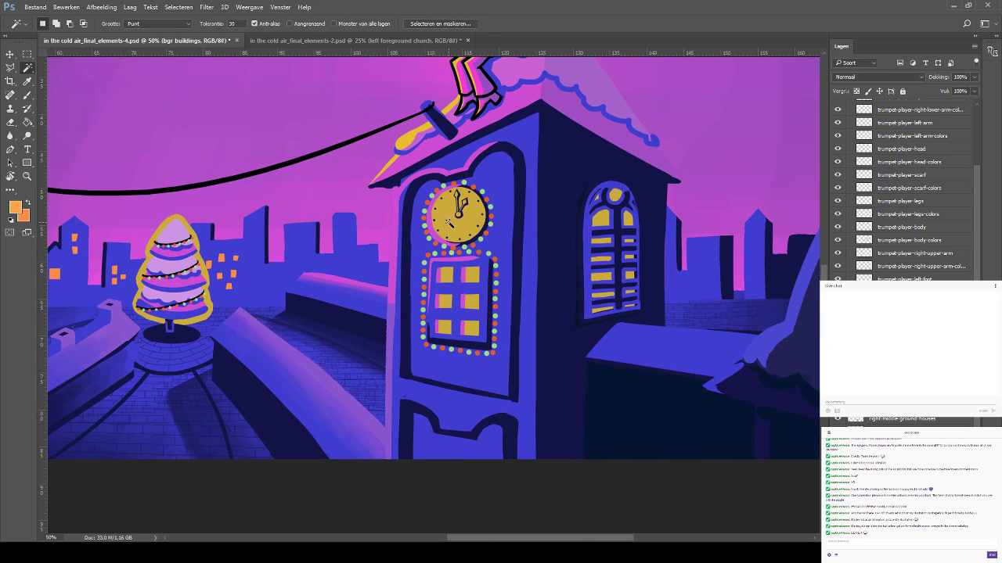
pyautogui.press('v')
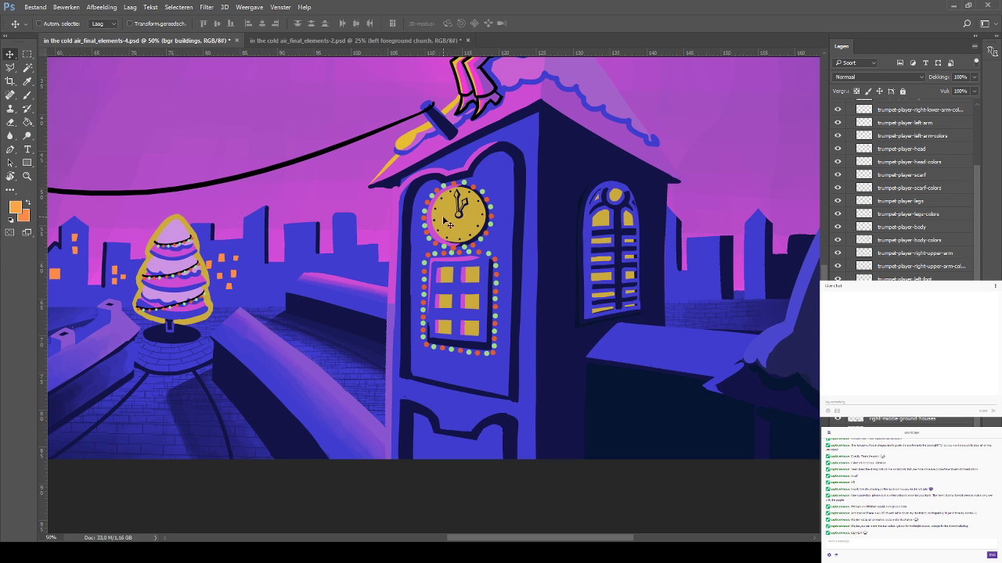
pyautogui.moveTo(432, 231); pyautogui.dragTo(401, 310)
pyautogui.hotkey('ctrl', 'z')
pyautogui.press('w')
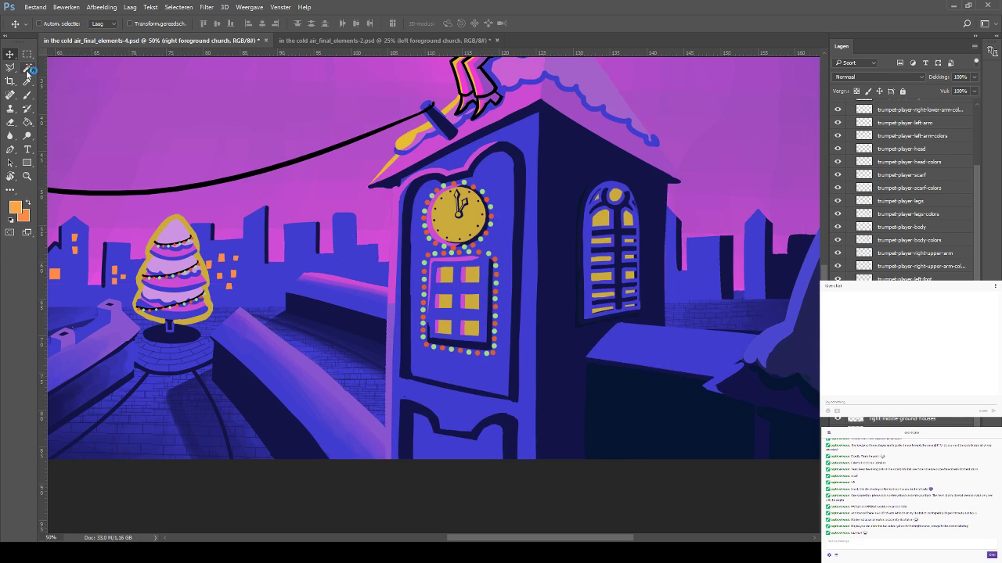
pyautogui.click(457, 226)
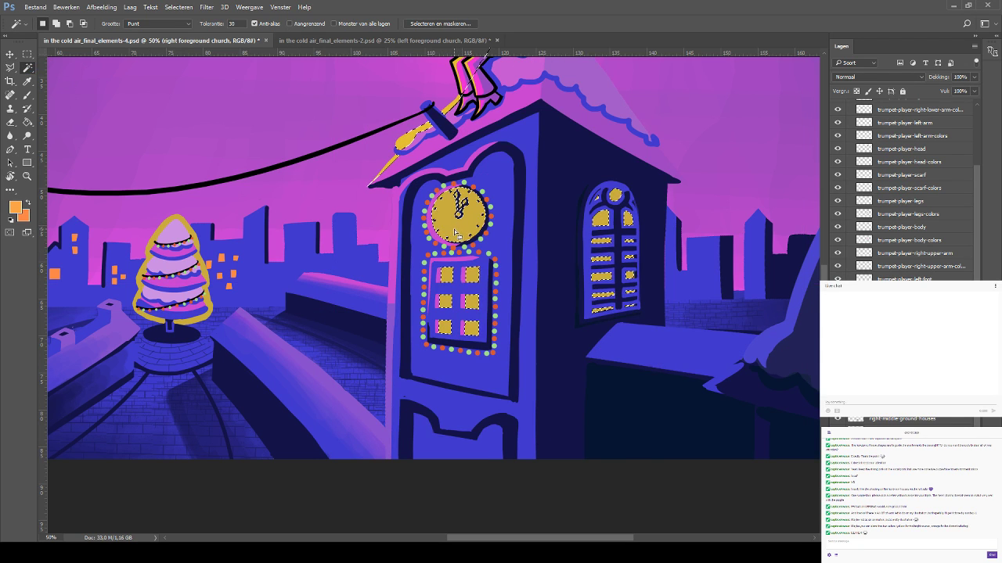
# Paint the selected clock face and window panes of the right foreground church light orange with a 200 px brush, and deselect
pyautogui.click(27, 97)
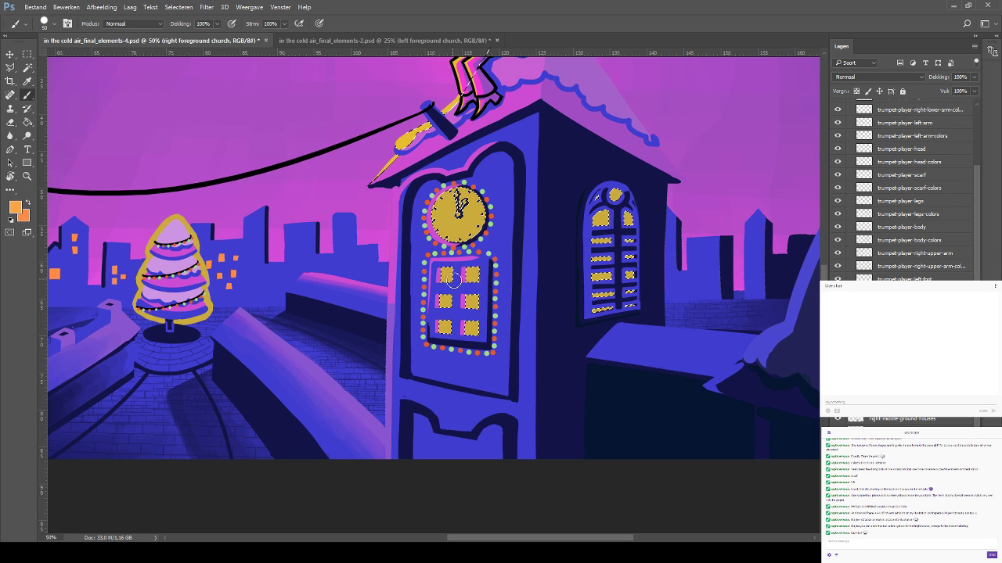
pyautogui.press(']')
pyautogui.press(']')
pyautogui.press(']')
pyautogui.press(']')
pyautogui.press(']')
pyautogui.press(']')
pyautogui.press(']')
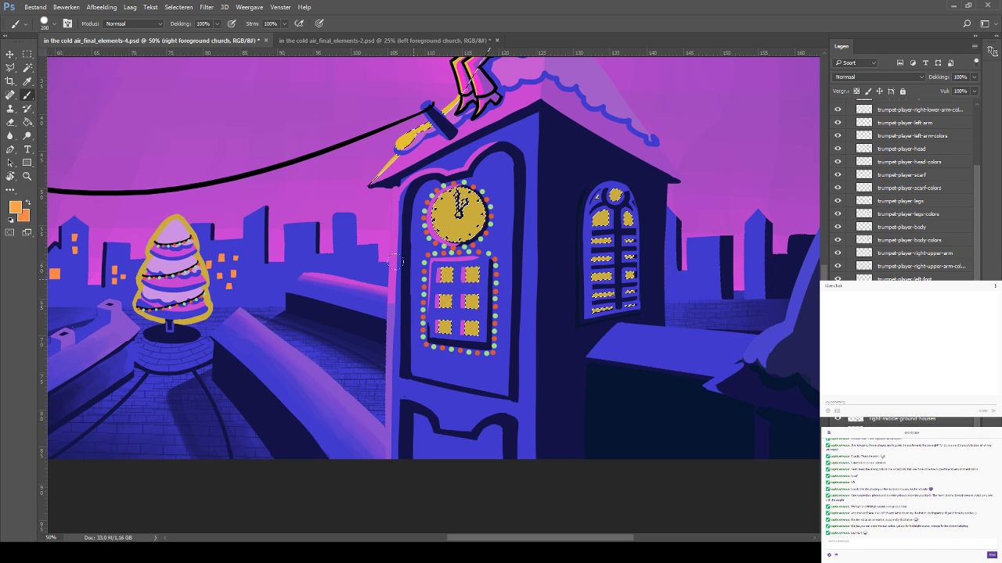
pyautogui.moveTo(470, 188)
pyautogui.mouseDown()
pyautogui.moveTo(440, 234)
pyautogui.moveTo(472, 302)
pyautogui.mouseUp()
pyautogui.moveTo(603, 216)
pyautogui.mouseDown()
pyautogui.moveTo(626, 223)
pyautogui.moveTo(598, 270)
pyautogui.mouseUp()
pyautogui.moveTo(364, 215); pyautogui.dragTo(320, 305)
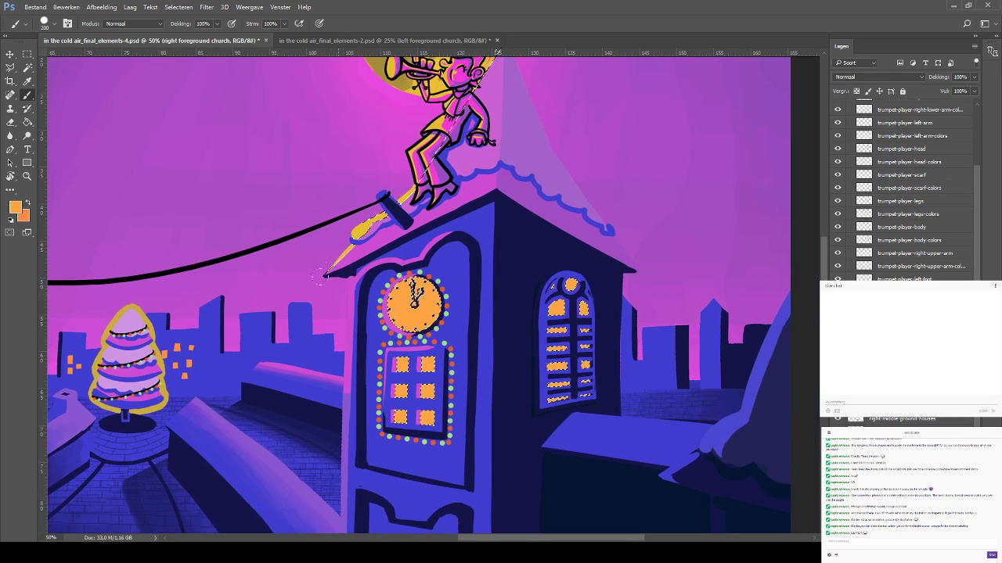
pyautogui.hotkey('ctrl', 'd')
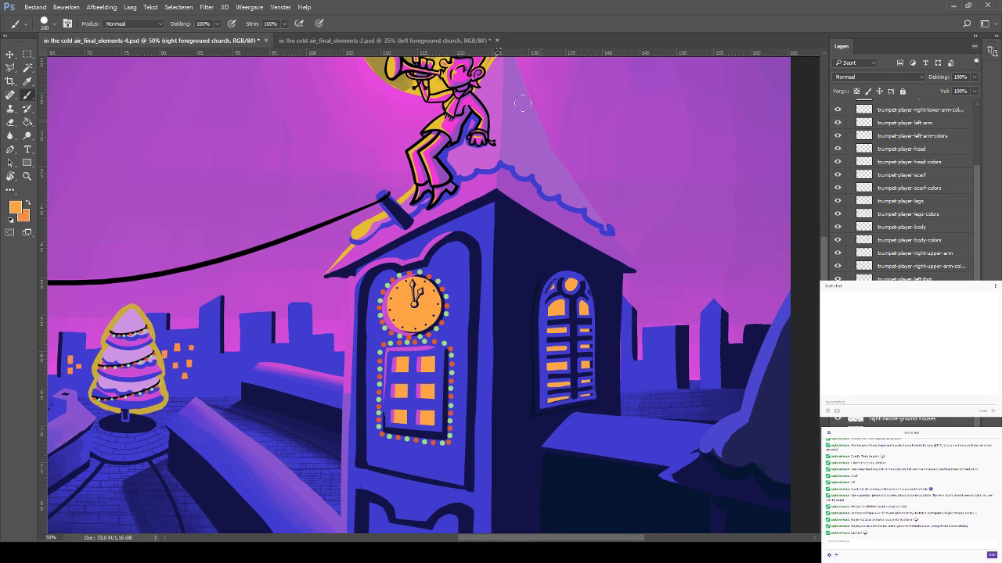
# Try out light orange brush strokes over the moon and sky, and undo them
pyautogui.hotkey('ctrl', '-')
pyautogui.hotkey('ctrl', '-')
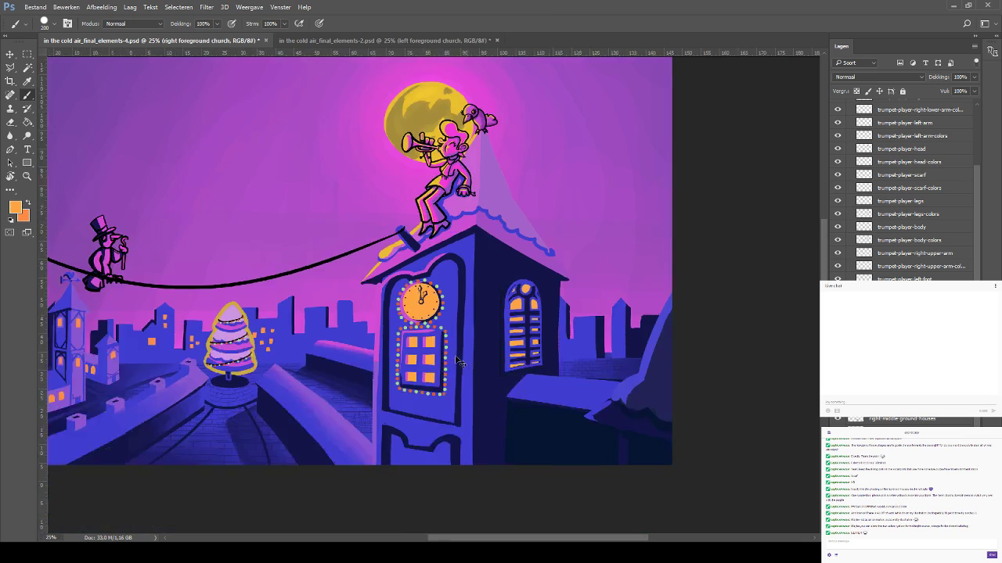
pyautogui.moveTo(528, 211)
pyautogui.mouseDown()
pyautogui.moveTo(595, 223)
pyautogui.moveTo(667, 197)
pyautogui.mouseUp()
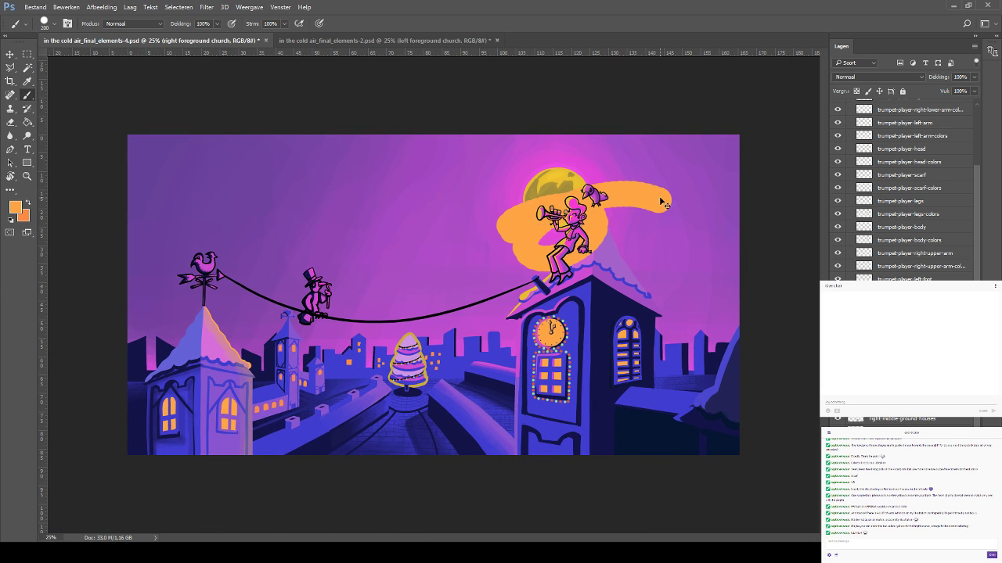
pyautogui.hotkey('ctrl', 'z')
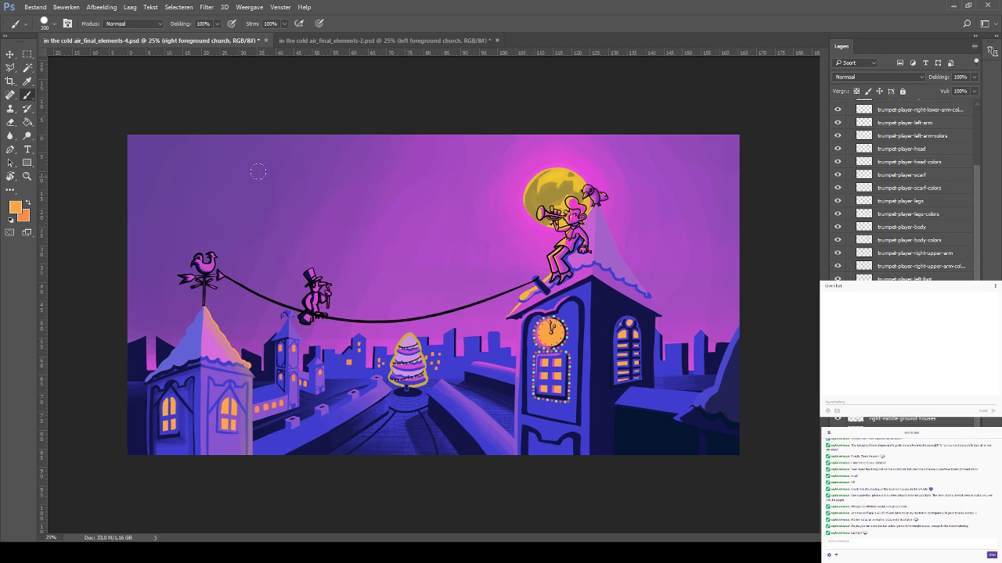
# Activate the tree-light layer, undo the accidental move, and select the yellow outline around the Christmas tree with the Magic Wand
pyautogui.press('v')
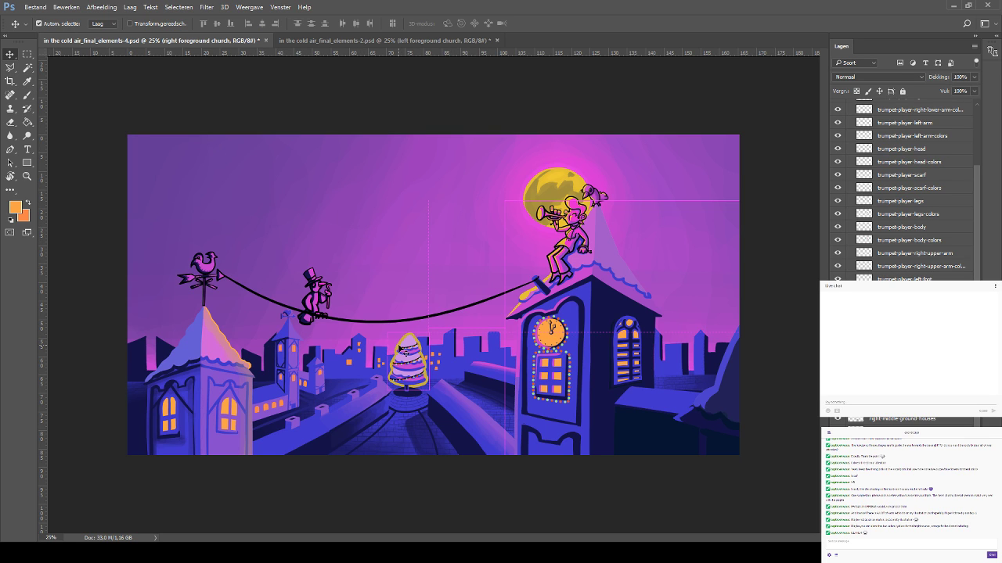
pyautogui.keyDown('ctrl'); pyautogui.click(403, 351); pyautogui.keyUp('ctrl')
pyautogui.moveTo(403, 350); pyautogui.dragTo(392, 224)
pyautogui.hotkey('ctrl', 'z')
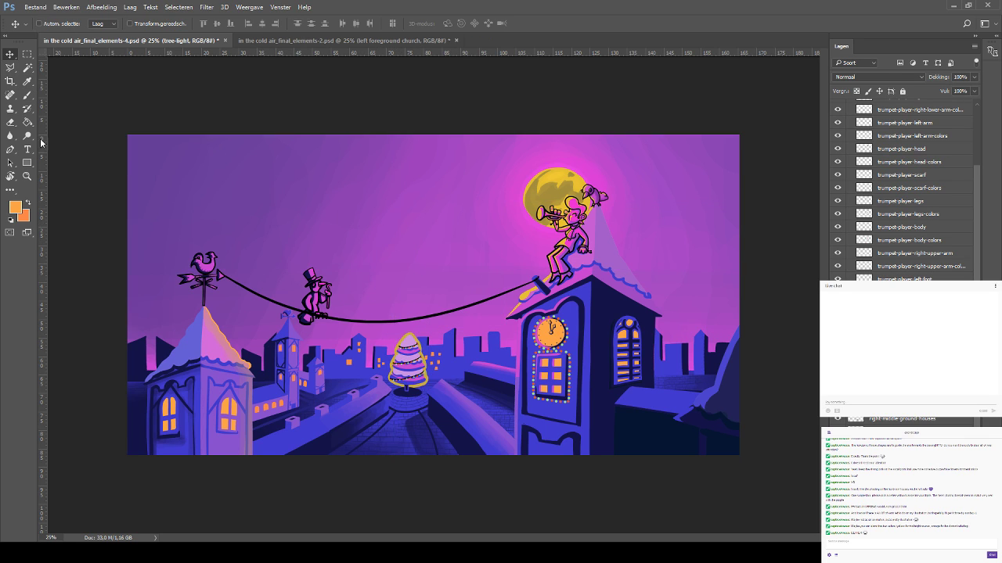
pyautogui.click(27, 68)
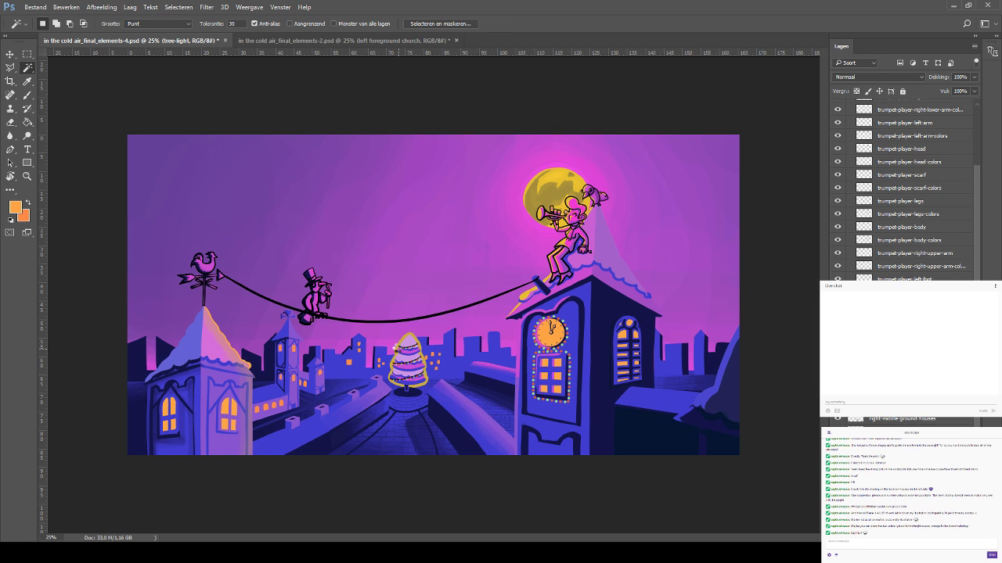
pyautogui.click(400, 353)
# Paint the glowing outline around the Christmas tree light orange and deselect
pyautogui.click(27, 95)
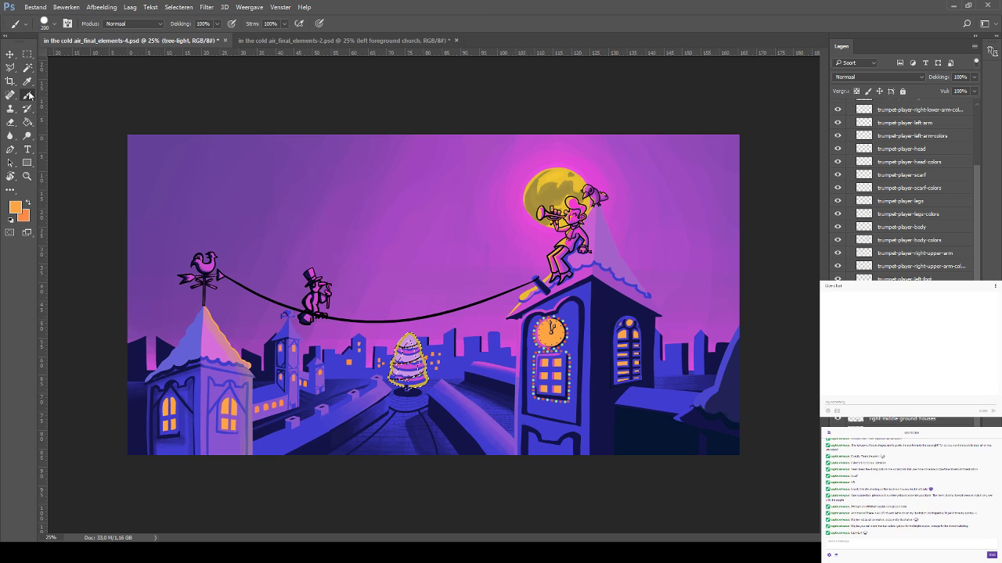
pyautogui.hotkey('ctrl', 'd')
pyautogui.click(226, 463)
pyautogui.moveTo(395, 367); pyautogui.dragTo(421, 328)
pyautogui.hotkey('ctrl', 'd')
pyautogui.click(11, 94)
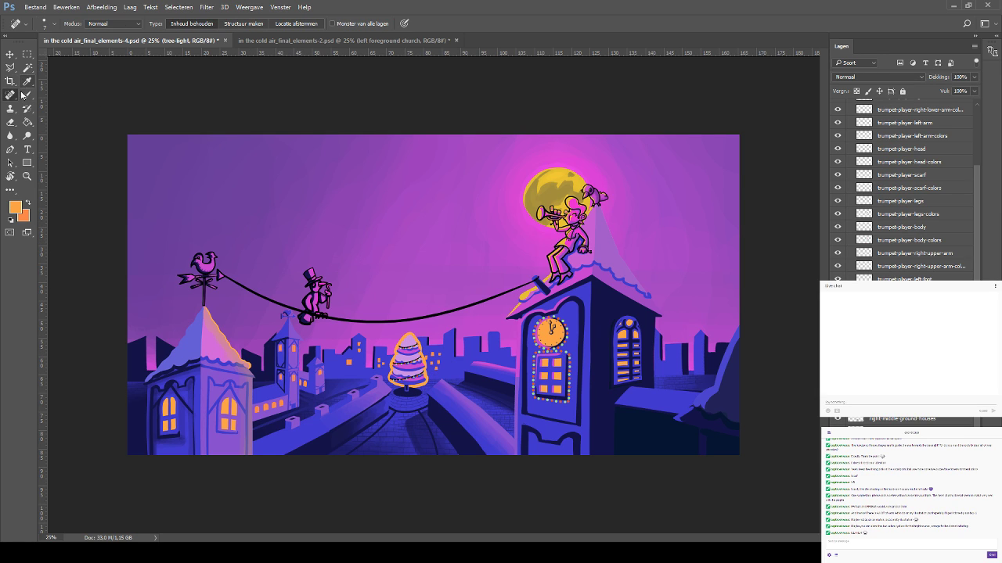
pyautogui.click(25, 95)
pyautogui.hotkey('ctrl', '+')
pyautogui.hotkey('ctrl', '+')
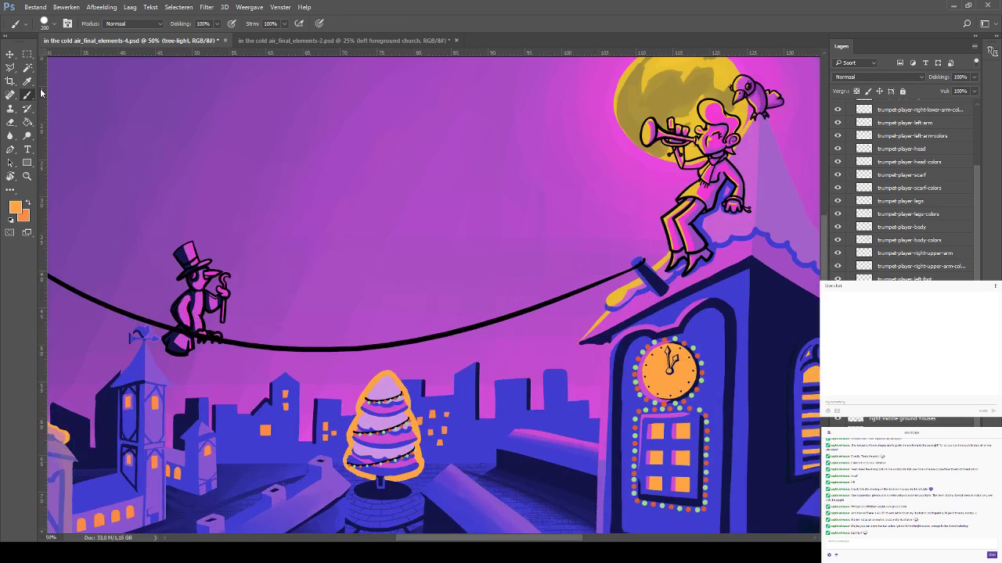
# Save the illustration with the recoloured Christmas tree outline
pyautogui.moveTo(285, 230); pyautogui.dragTo(410, 110)
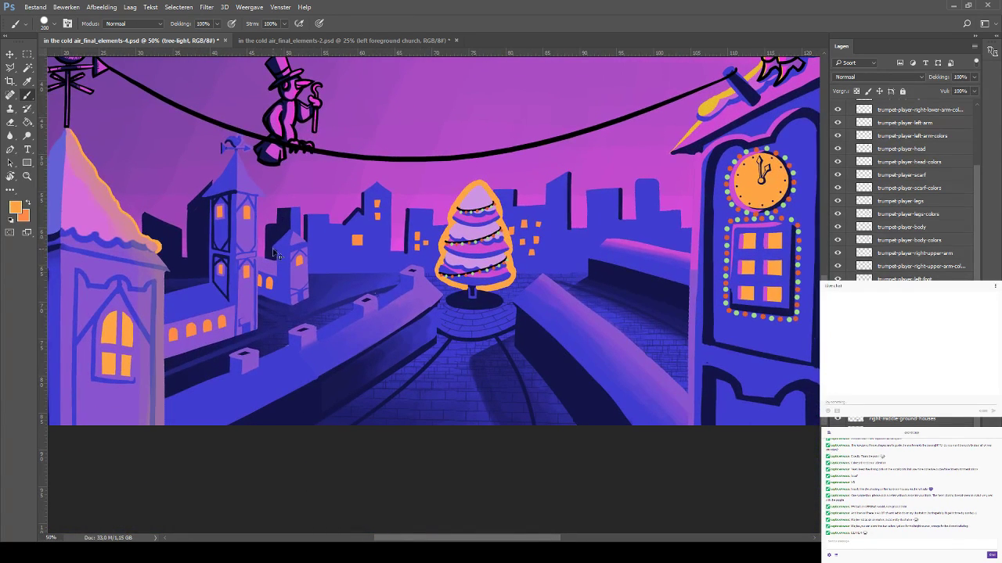
pyautogui.hotkey('ctrl', 's')
# Activate the moon layer, undo its accidental move, and select the moon's shape
pyautogui.moveTo(331, 179); pyautogui.dragTo(199, 334)
pyautogui.moveTo(307, 281); pyautogui.dragTo(162, 365)
pyautogui.moveTo(229, 320); pyautogui.dragTo(159, 385)
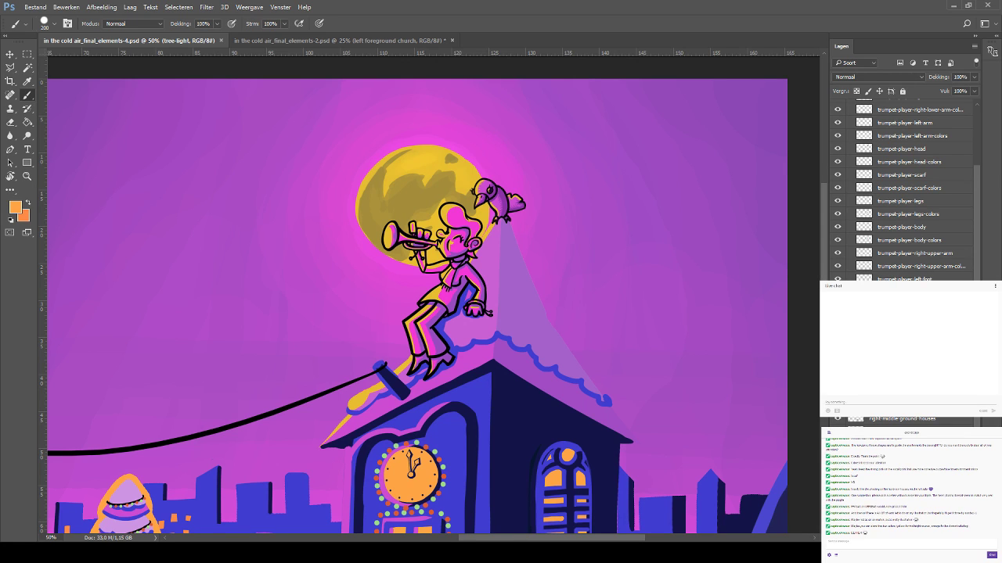
pyautogui.press('v')
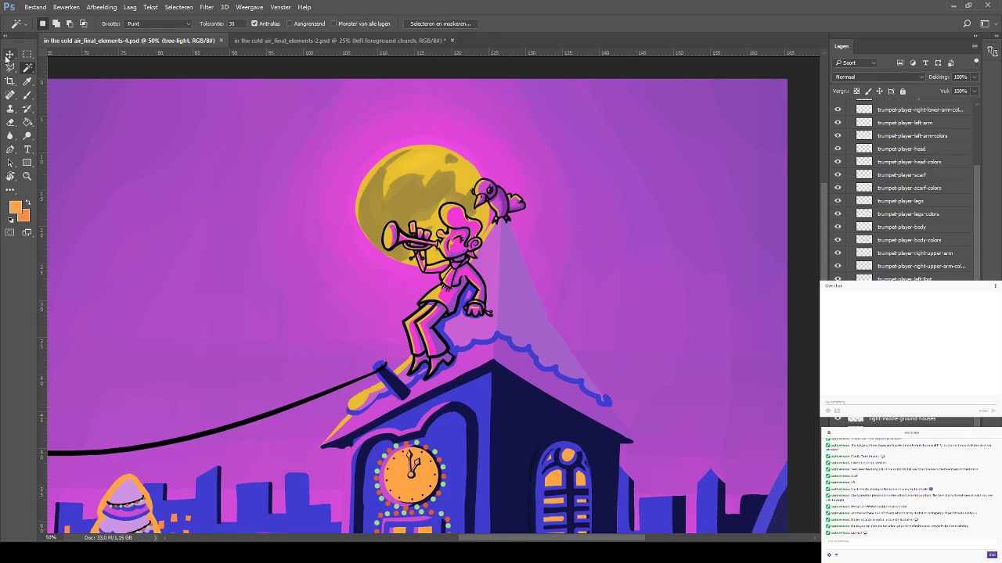
pyautogui.click(351, 161)
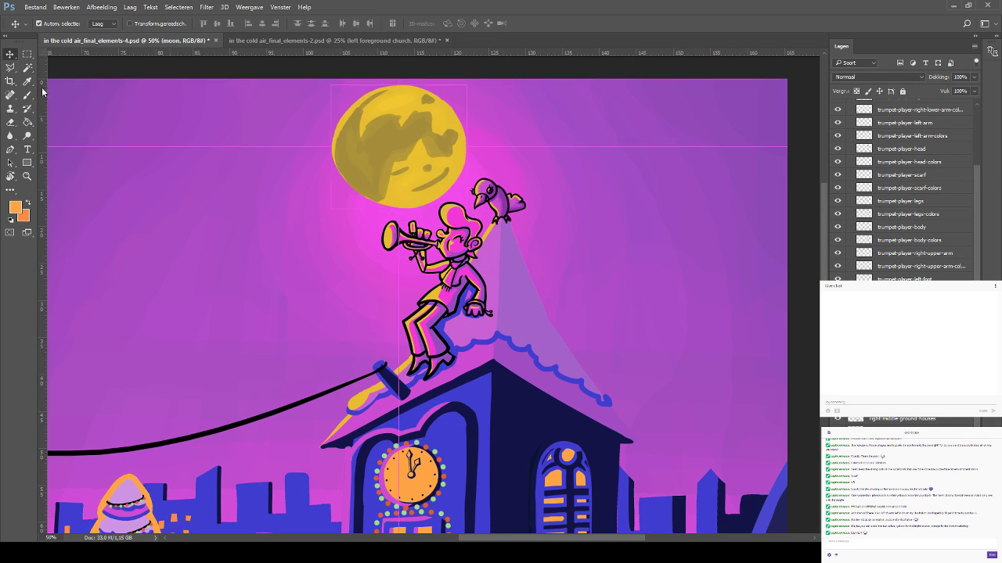
pyautogui.click(27, 67)
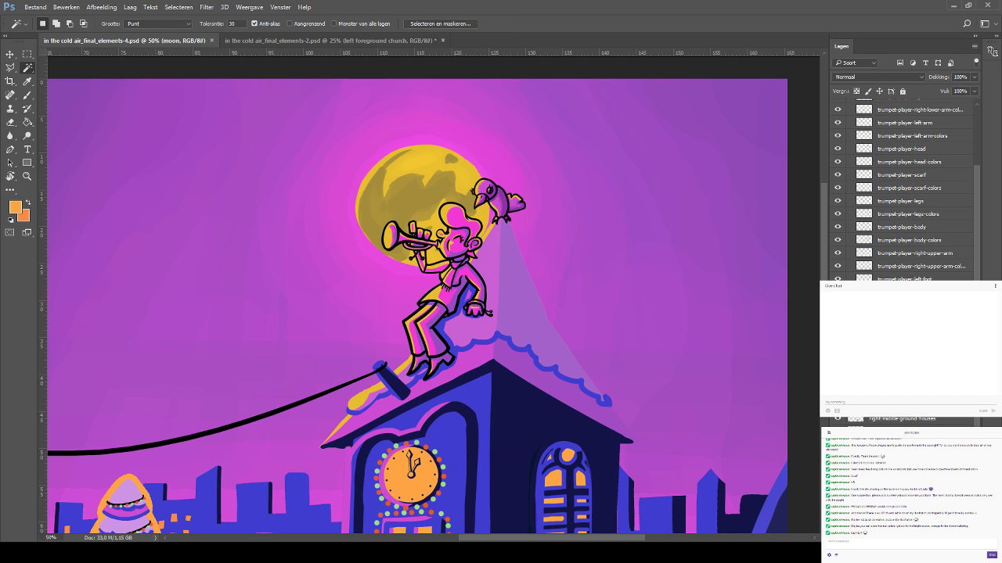
pyautogui.keyDown('ctrl'); pyautogui.click(427, 201); pyautogui.keyUp('ctrl')
# Try painting the selected moon light orange at 100% brush opacity, and undo the stroke
pyautogui.click(26, 95)
pyautogui.moveTo(362, 182)
pyautogui.mouseDown()
pyautogui.moveTo(427, 203)
pyautogui.moveTo(400, 134)
pyautogui.mouseUp()
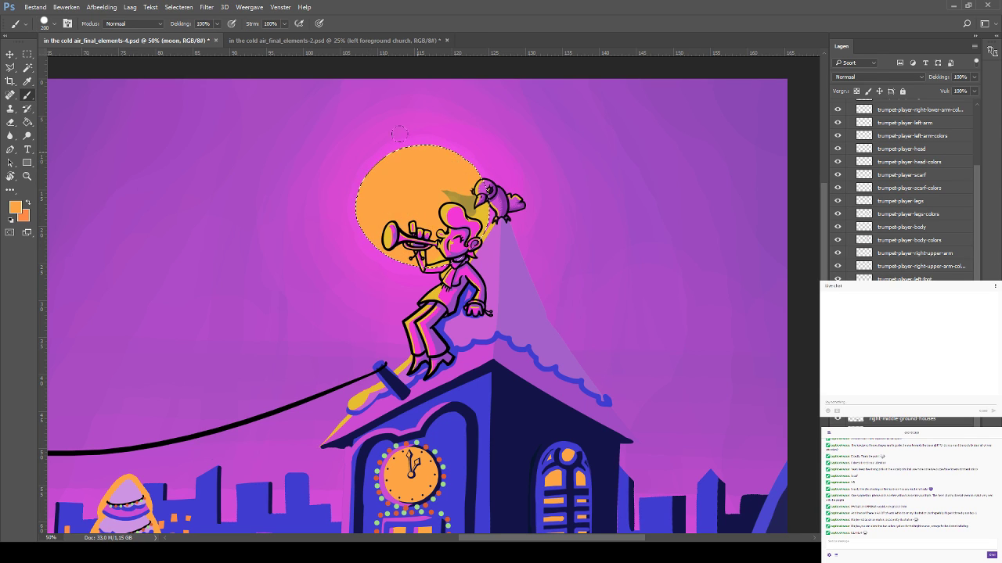
pyautogui.hotkey('ctrl', 'z')
# Tint the selected moon with light orange strokes at 10% brush opacity, deselect, and save the file
pyautogui.press('1')
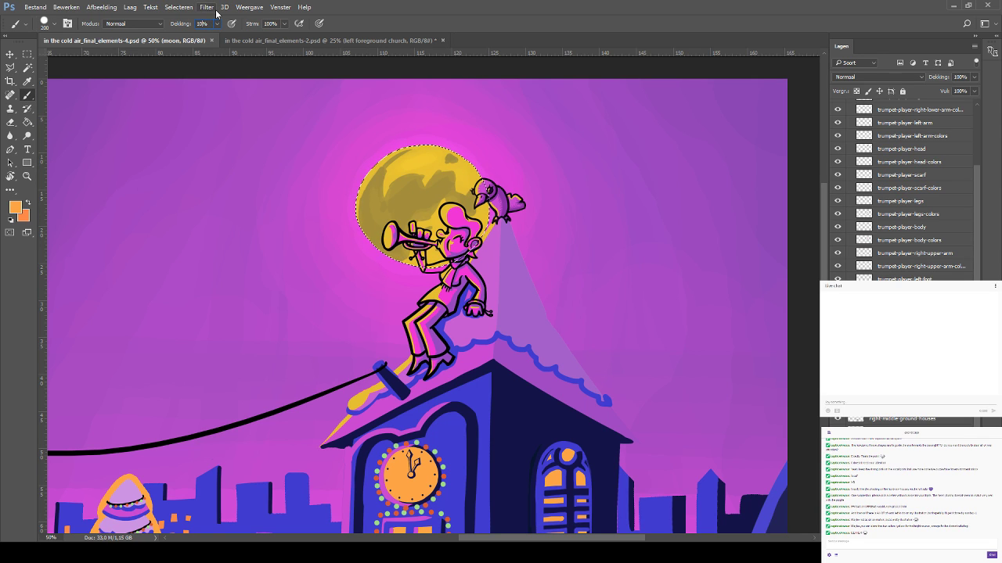
pyautogui.moveTo(358, 196)
pyautogui.mouseDown()
pyautogui.moveTo(396, 150)
pyautogui.moveTo(444, 141)
pyautogui.moveTo(473, 176)
pyautogui.moveTo(359, 195)
pyautogui.moveTo(362, 246)
pyautogui.mouseUp()
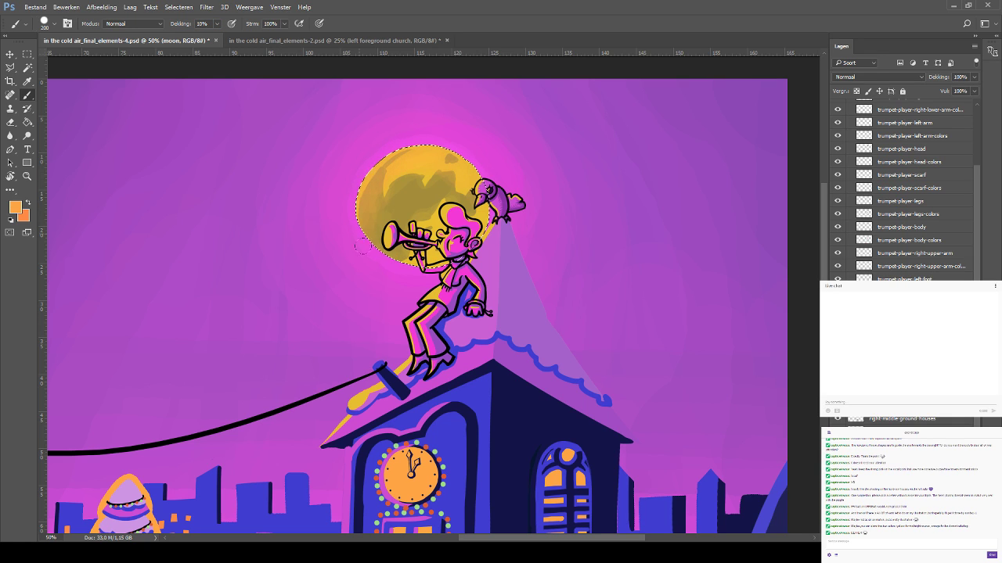
pyautogui.moveTo(426, 147); pyautogui.dragTo(485, 223)
pyautogui.moveTo(454, 139)
pyautogui.mouseDown()
pyautogui.moveTo(425, 133)
pyautogui.moveTo(410, 147)
pyautogui.moveTo(378, 116)
pyautogui.moveTo(401, 122)
pyautogui.moveTo(358, 140)
pyautogui.moveTo(330, 176)
pyautogui.moveTo(354, 249)
pyautogui.mouseUp()
pyautogui.hotkey('ctrl', '-')
pyautogui.hotkey('ctrl', '-')
pyautogui.hotkey('ctrl', '-')
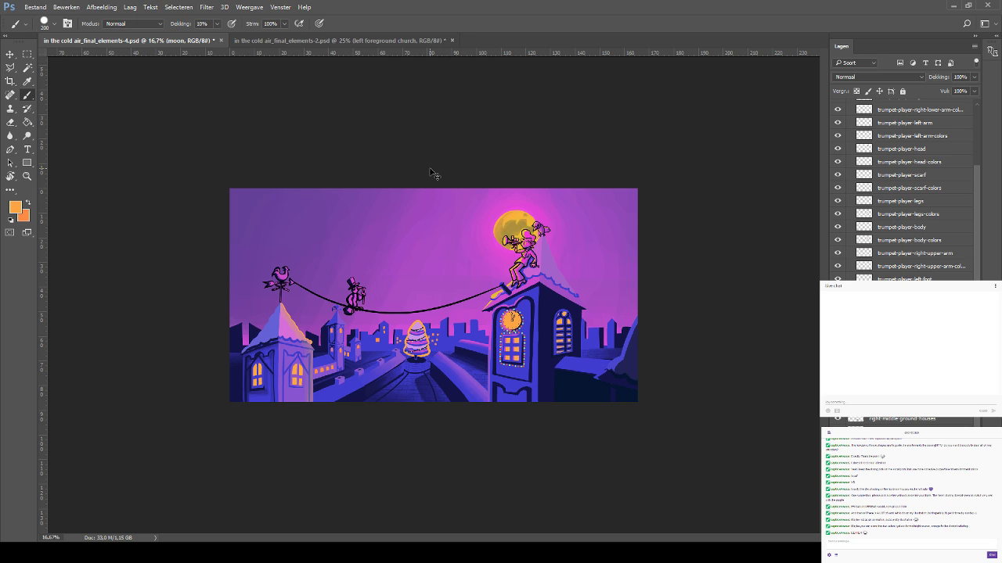
pyautogui.hotkey('ctrl', '+')
pyautogui.hotkey('ctrl', '+')
pyautogui.hotkey('ctrl', 's')
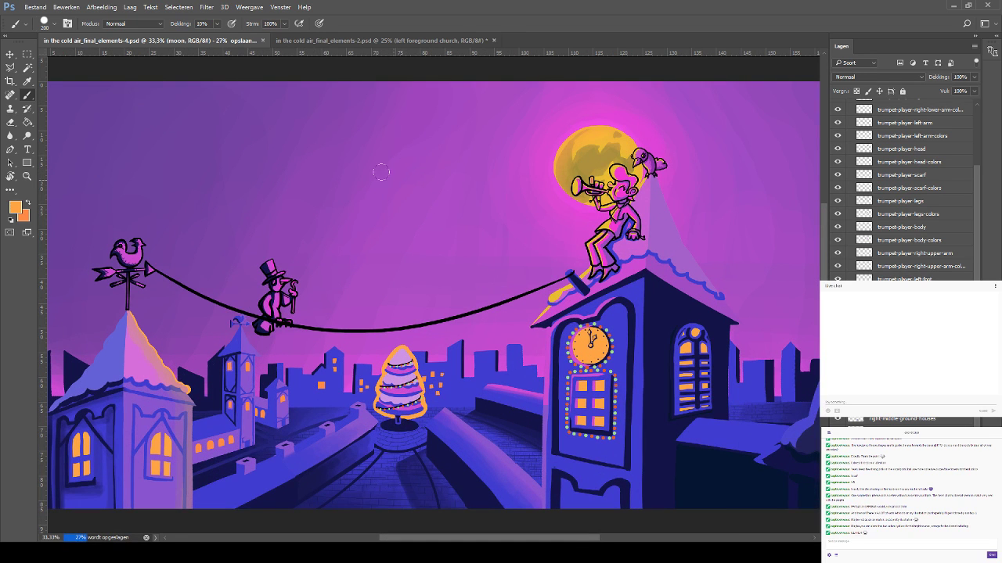
# Try out light orange strokes at 10% opacity over the open sky, and undo them
pyautogui.click(270, 215)
pyautogui.moveTo(337, 180); pyautogui.dragTo(422, 224)
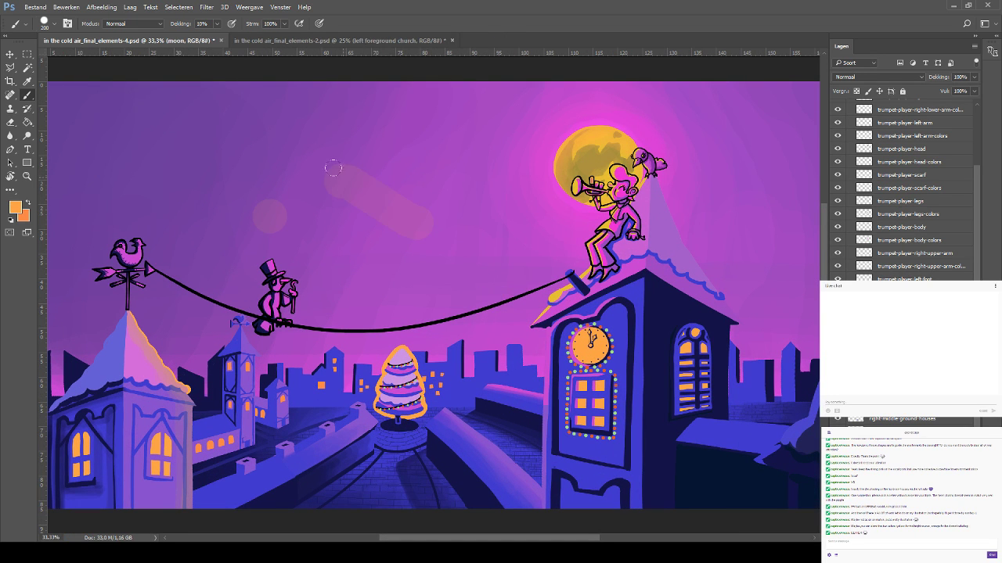
pyautogui.hotkey('ctrl', 'z')
pyautogui.hotkey('ctrl', 'alt', 'z')
pyautogui.hotkey('ctrl', 'alt', 'z')
pyautogui.hotkey('ctrl', 'alt', 'z')
# Save the illustration with the tinted moon and check the whole composition at a smaller scale
pyautogui.hotkey('ctrl', 's')
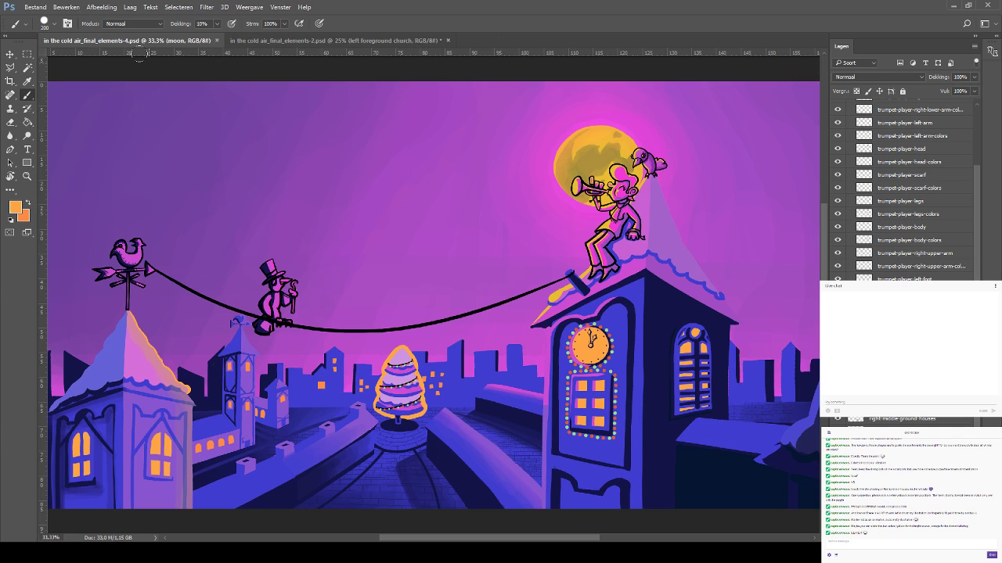
pyautogui.moveTo(351, 298)
pyautogui.mouseDown()
pyautogui.moveTo(367, 186)
pyautogui.moveTo(264, 250)
pyautogui.moveTo(251, 271)
pyautogui.moveTo(422, 275)
pyautogui.mouseUp()
pyautogui.hotkey('ctrl', '-')
pyautogui.hotkey('ctrl', '-')
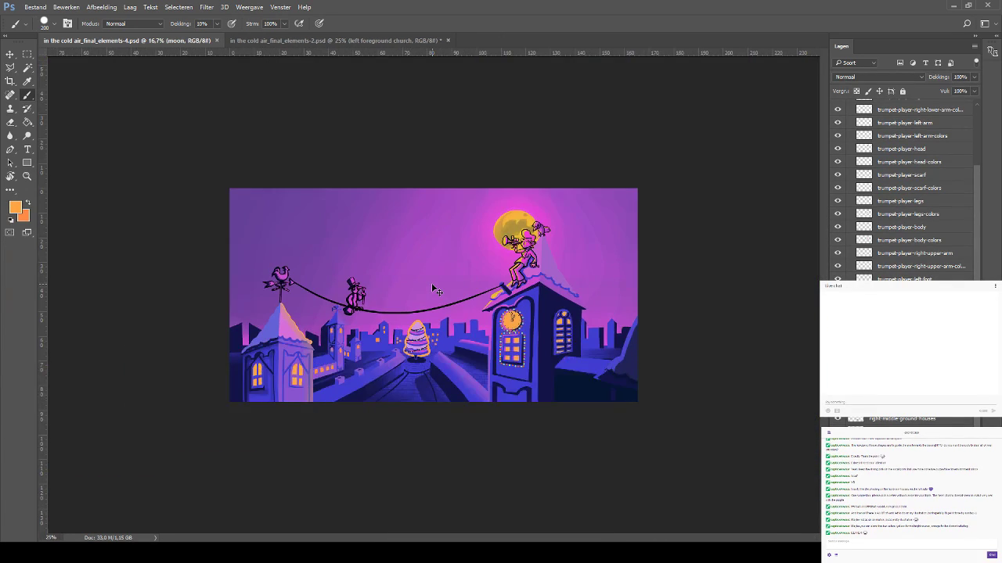
pyautogui.hotkey('ctrl', '+')
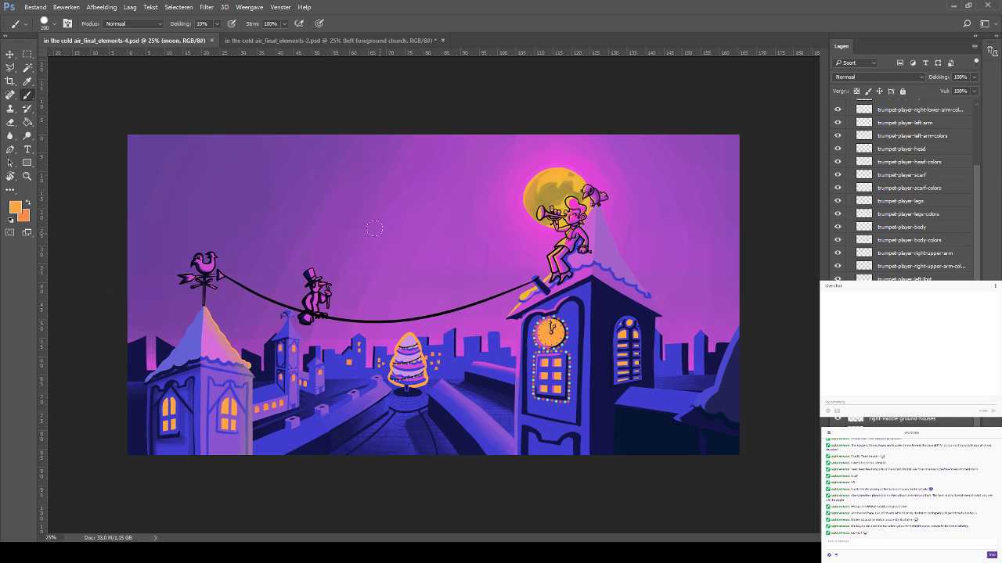
# Activate the bgr-horizon layer with its full area selected, and set the brush to 480 px and 7% opacity
pyautogui.click(27, 81)
pyautogui.press('b')
pyautogui.scroll(-3, 908, 188)
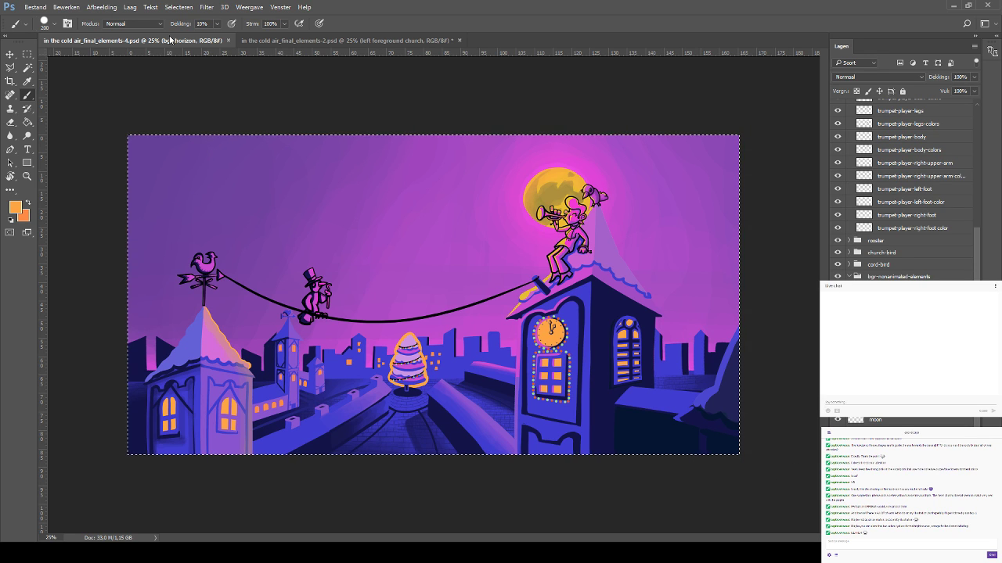
pyautogui.click(55, 22)
pyautogui.moveTo(109, 55); pyautogui.dragTo(138, 69)
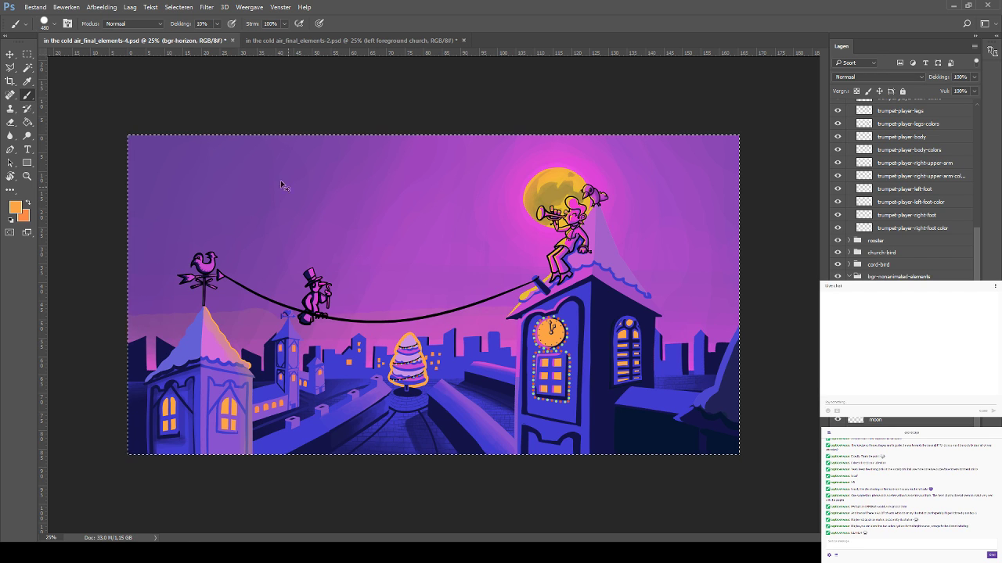
pyautogui.moveTo(171, 24); pyautogui.dragTo(167, 26)
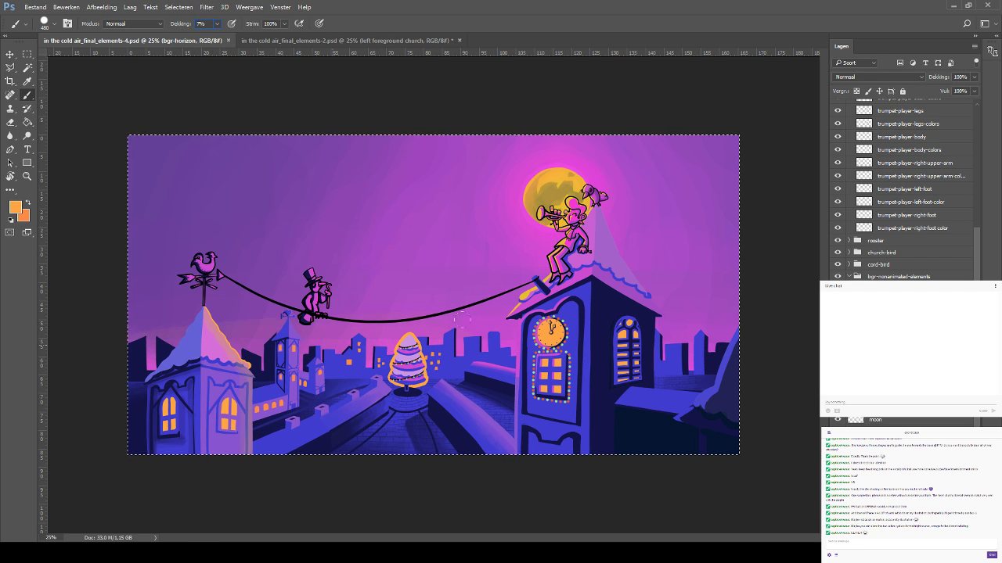
# Glaze the sky above the skyline with light orange strokes, set the brush opacity to 4%, and deselect
pyautogui.moveTo(196, 328); pyautogui.dragTo(137, 338)
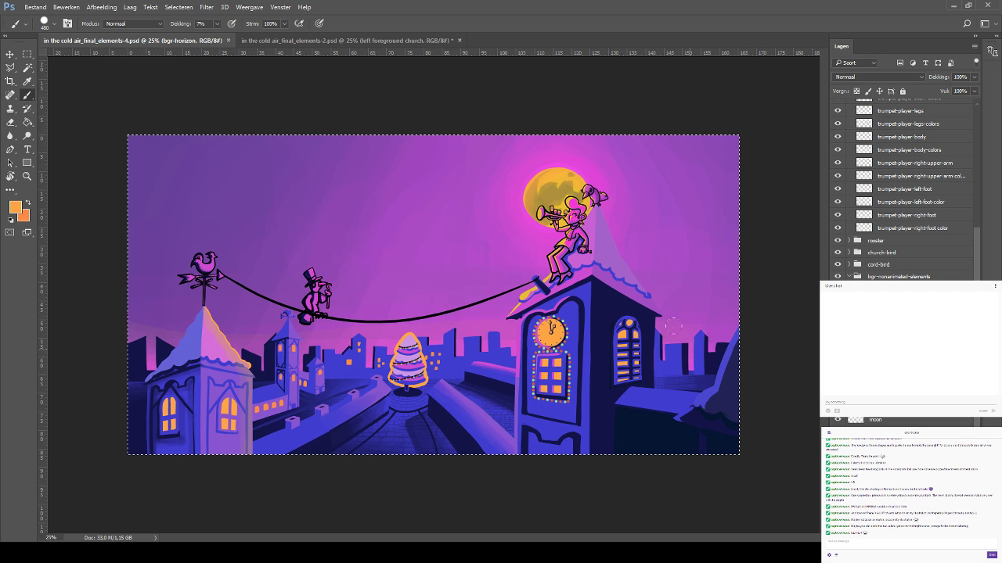
pyautogui.moveTo(671, 325); pyautogui.dragTo(765, 312)
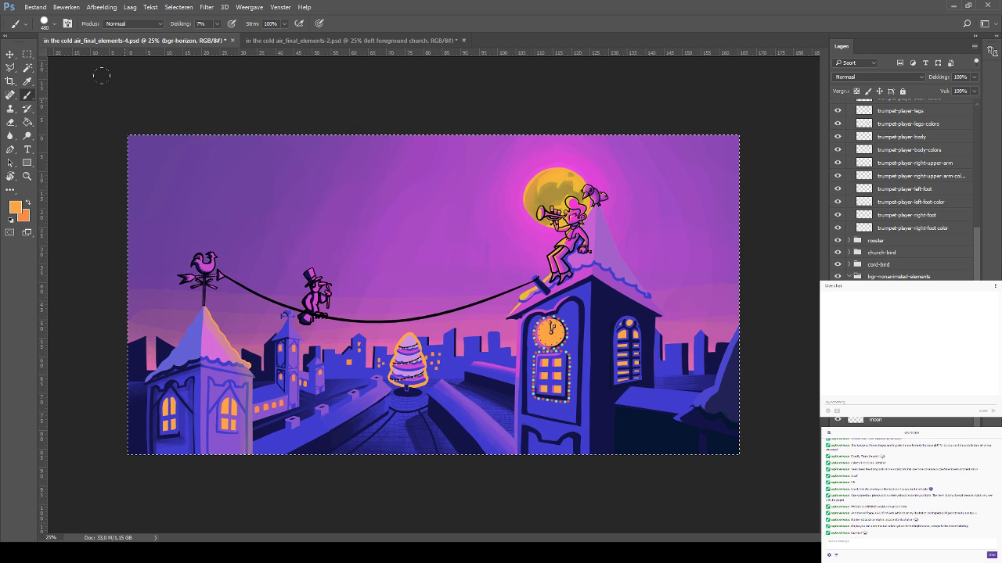
pyautogui.click(200, 23)
pyautogui.write('4')
pyautogui.press('Return')
pyautogui.hotkey('ctrl', 'd')
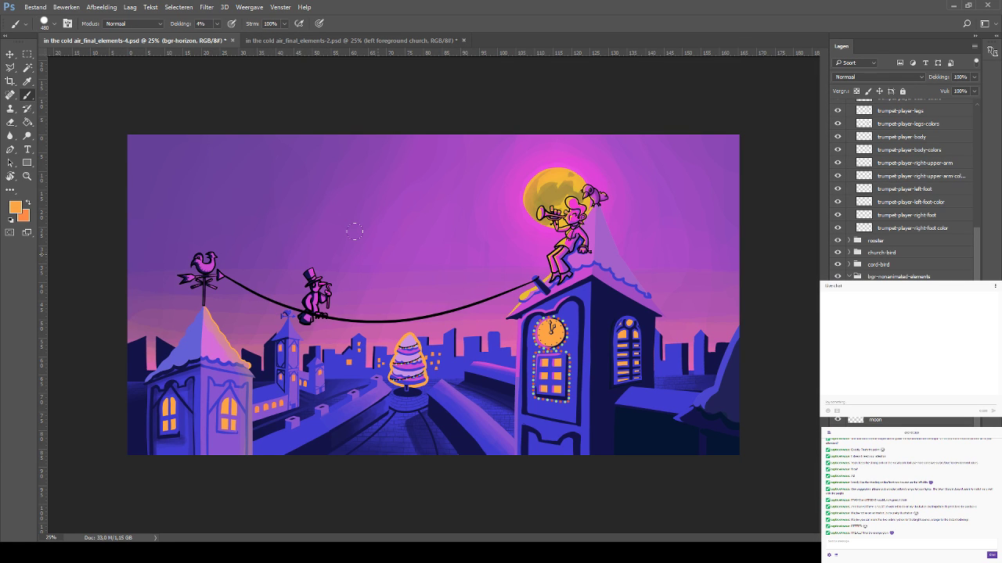
# Check the full composition at a reduced scale and save the illustration with the orange-tinted horizon
pyautogui.hotkey('ctrl', '-')
pyautogui.hotkey('ctrl', '-')
pyautogui.hotkey('ctrl', '-')
pyautogui.hotkey('ctrl', '+')
pyautogui.hotkey('ctrl', '+')
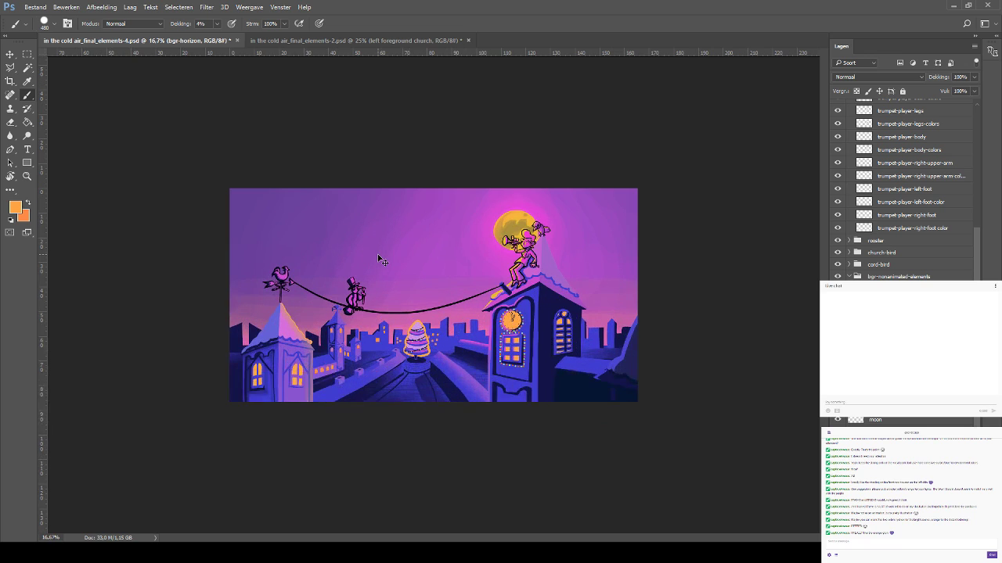
pyautogui.hotkey('ctrl', 's')
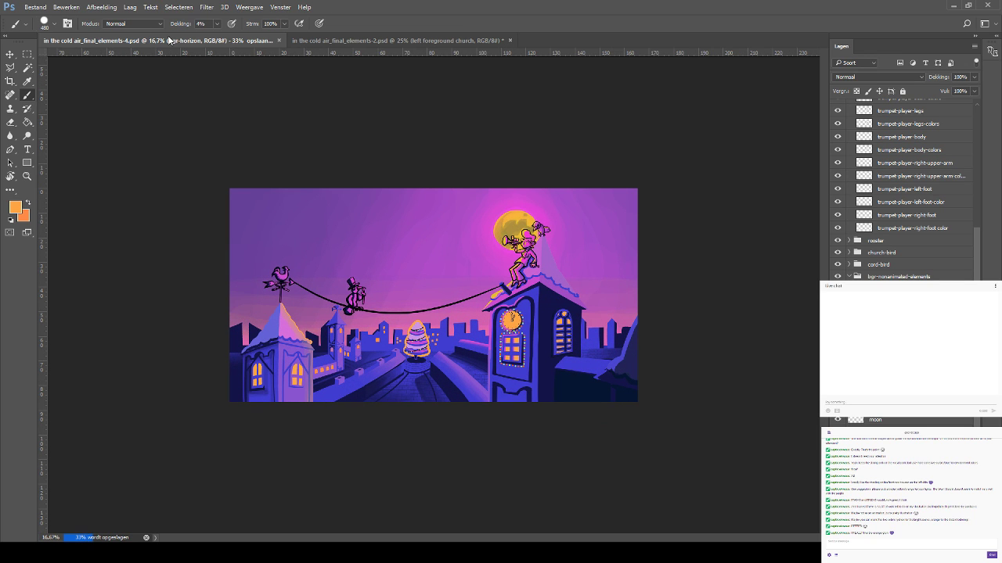
# Compare the recoloured illustration with the earlier version, in the cold air_final_elements-2.psd, both fitted to the window
pyautogui.click(329, 45)
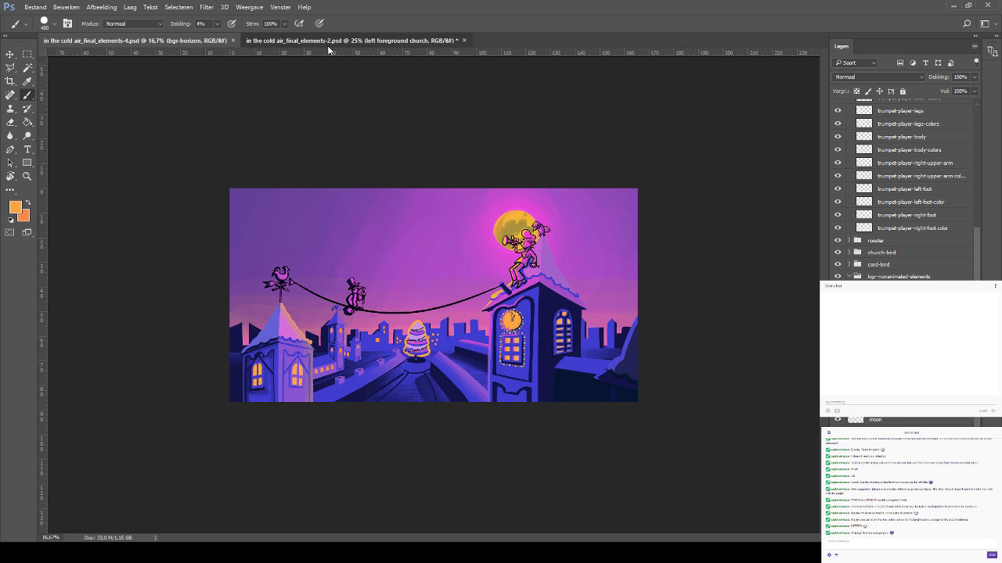
pyautogui.hotkey('ctrl', '0')
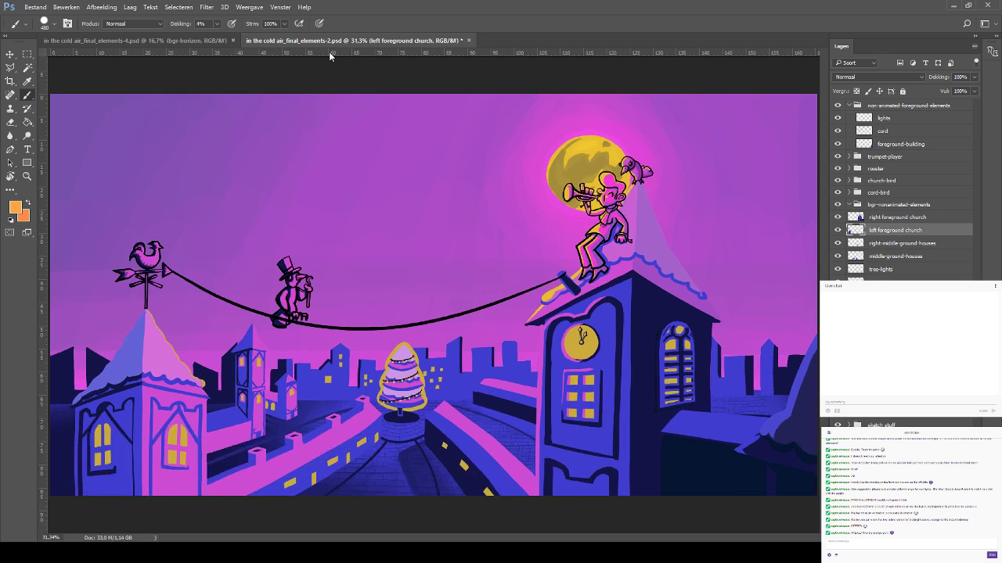
pyautogui.click(178, 40)
pyautogui.hotkey('ctrl', '0')
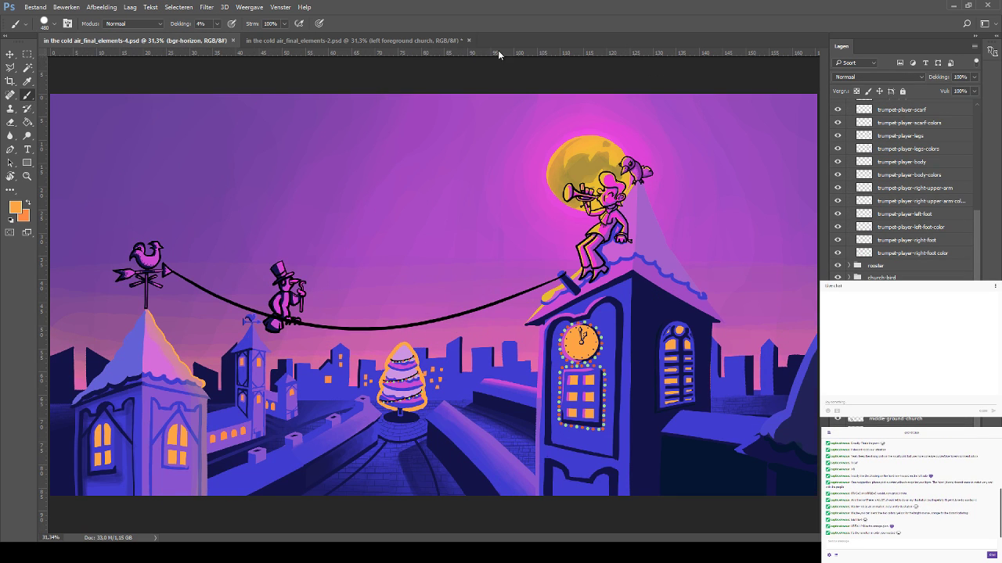
pyautogui.click(356, 40)
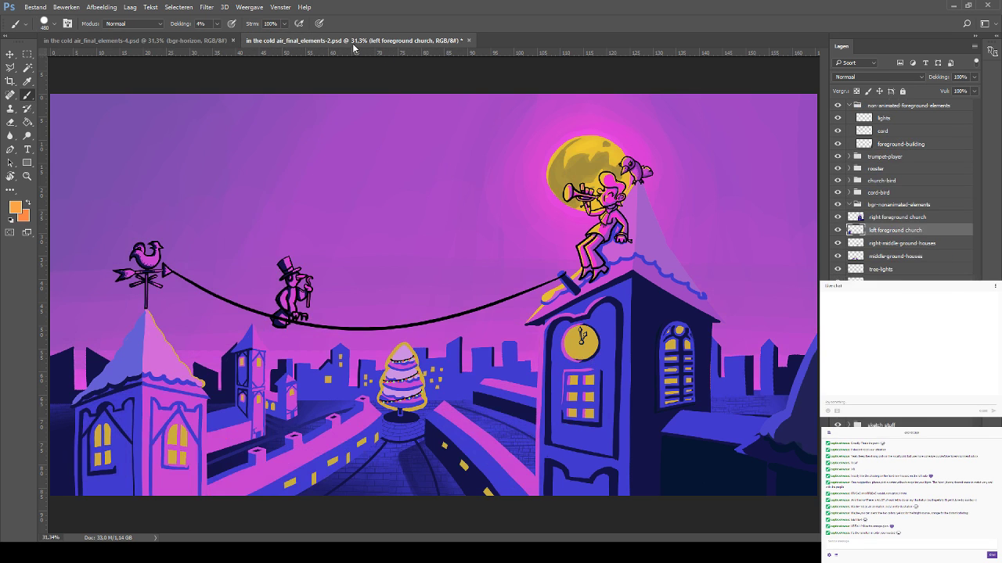
pyautogui.click(183, 39)
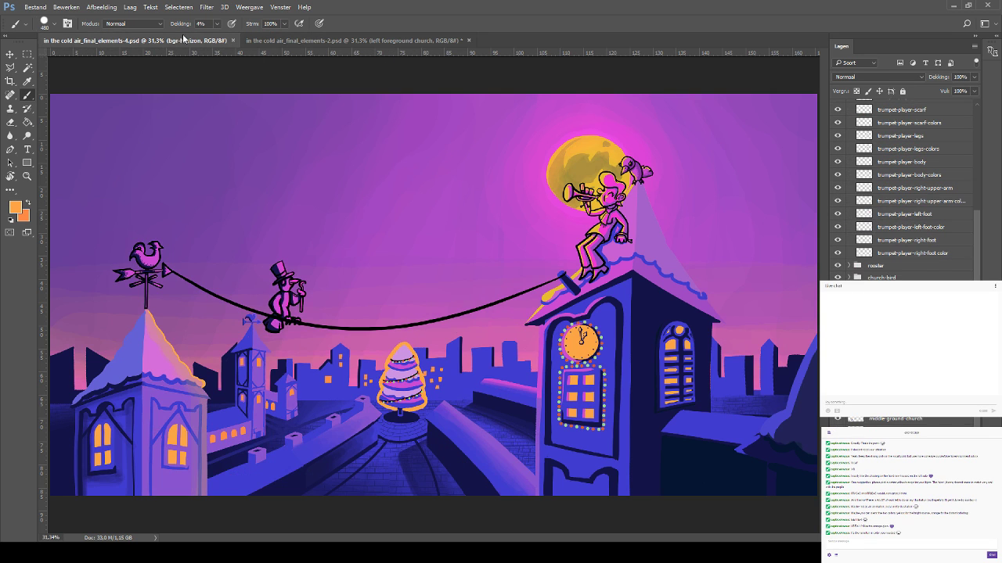
pyautogui.click(344, 37)
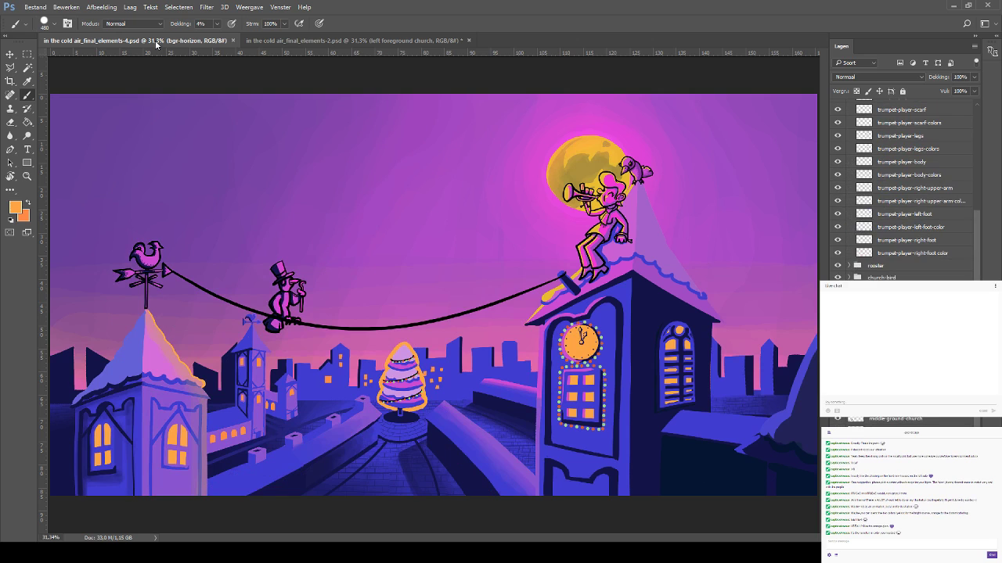
# Compare the elements-4 and elements-2 versions of the illustration, and examine the elements-4 composition at a reduced size
pyautogui.click(168, 41)
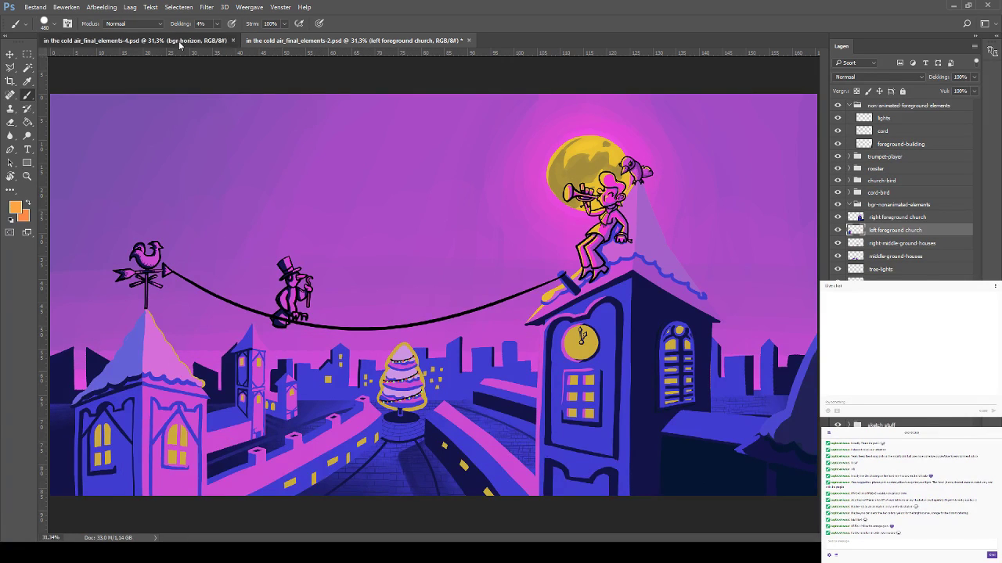
pyautogui.click(304, 40)
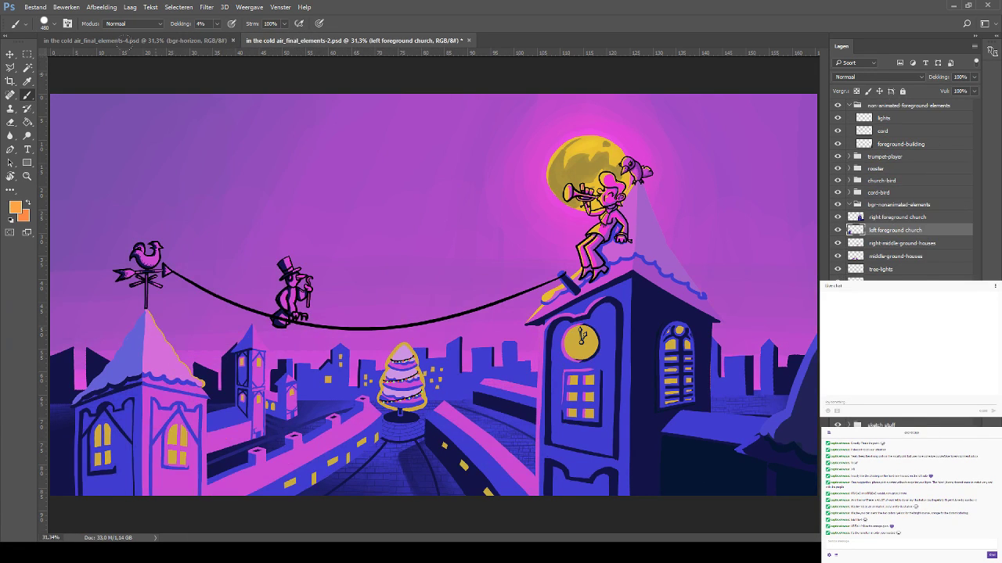
pyautogui.click(147, 42)
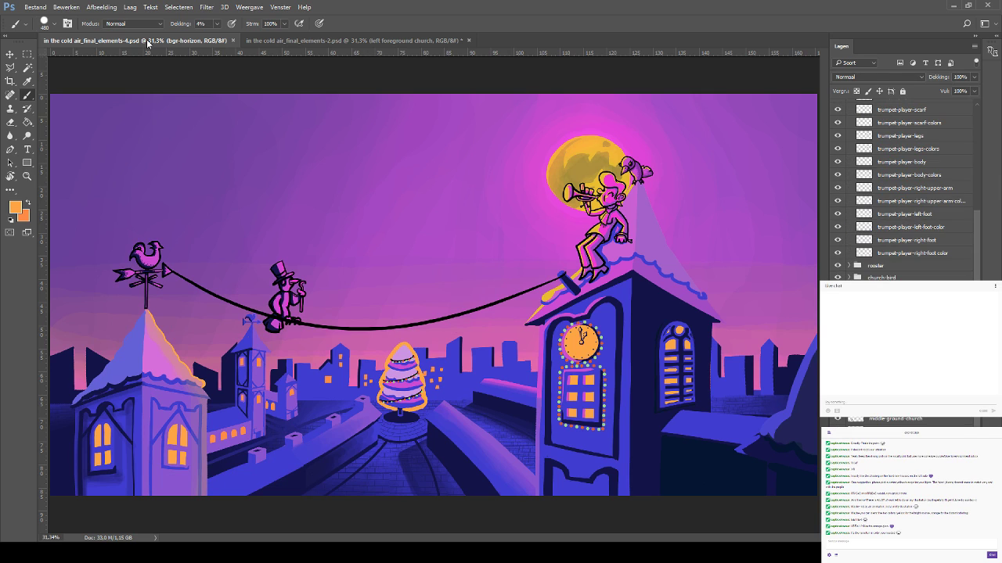
pyautogui.click(311, 40)
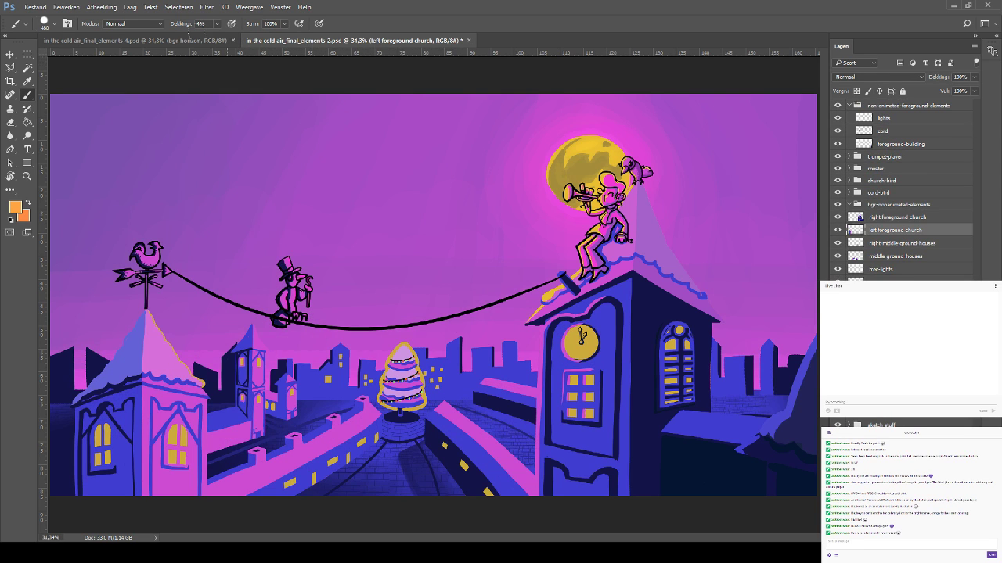
pyautogui.click(162, 43)
pyautogui.click(342, 41)
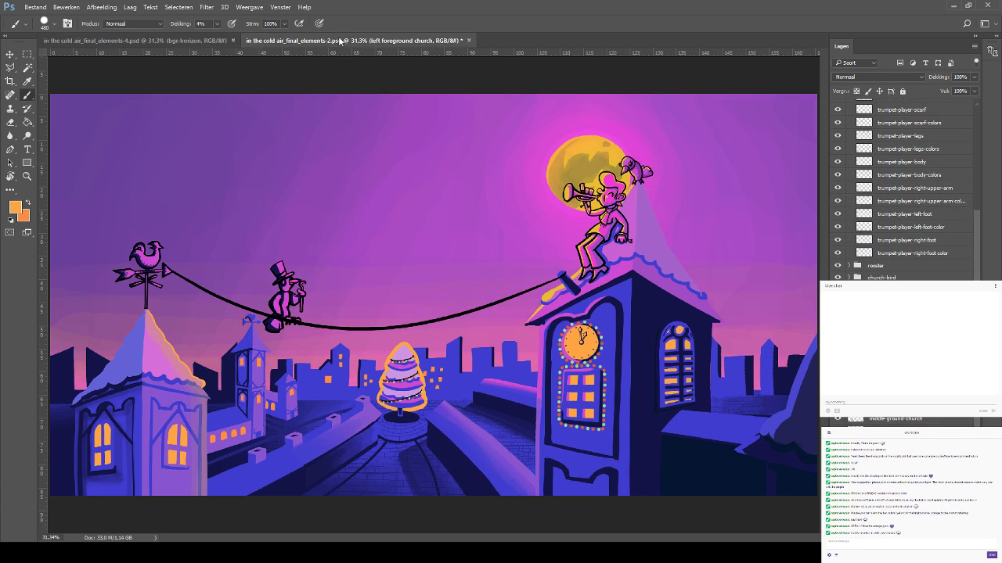
pyautogui.click(162, 45)
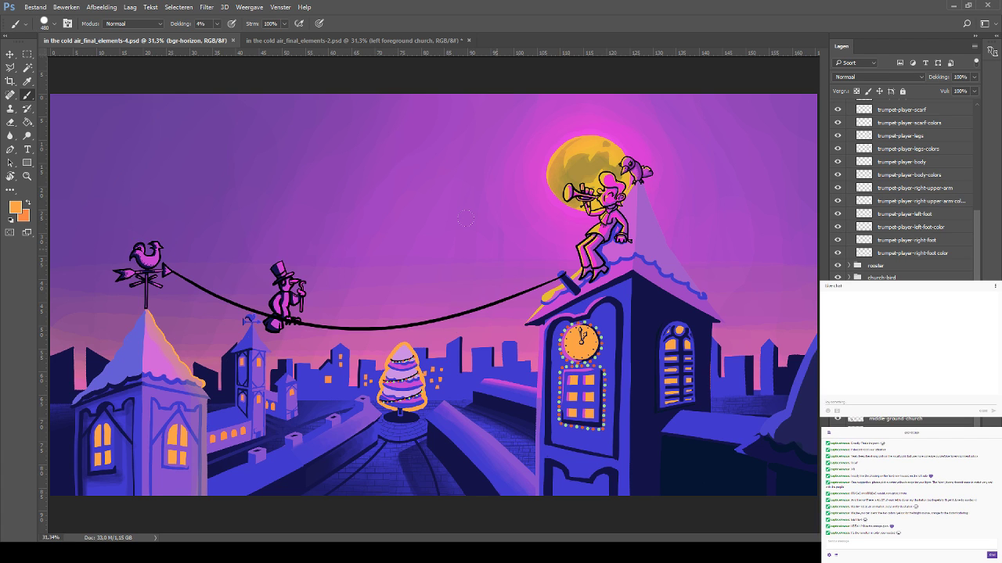
pyautogui.hotkey('ctrl', '-')
pyautogui.hotkey('ctrl', '-')
pyautogui.hotkey('ctrl', '-')
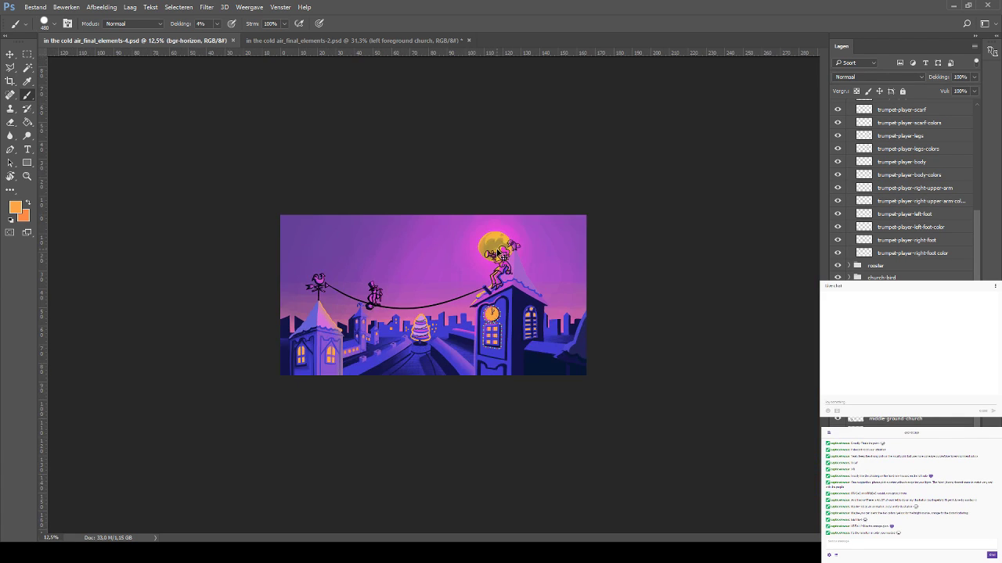
pyautogui.hotkey('ctrl', '+')
pyautogui.hotkey('ctrl', '+')
pyautogui.hotkey('ctrl', '+')
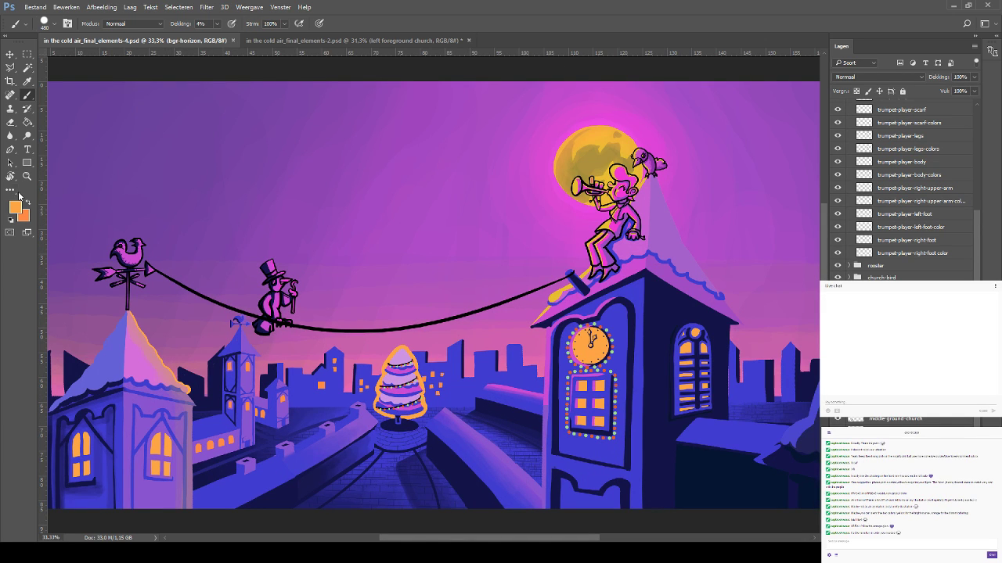
# Make the right foreground church layer active in the elements-4 file for painting
pyautogui.press('i')
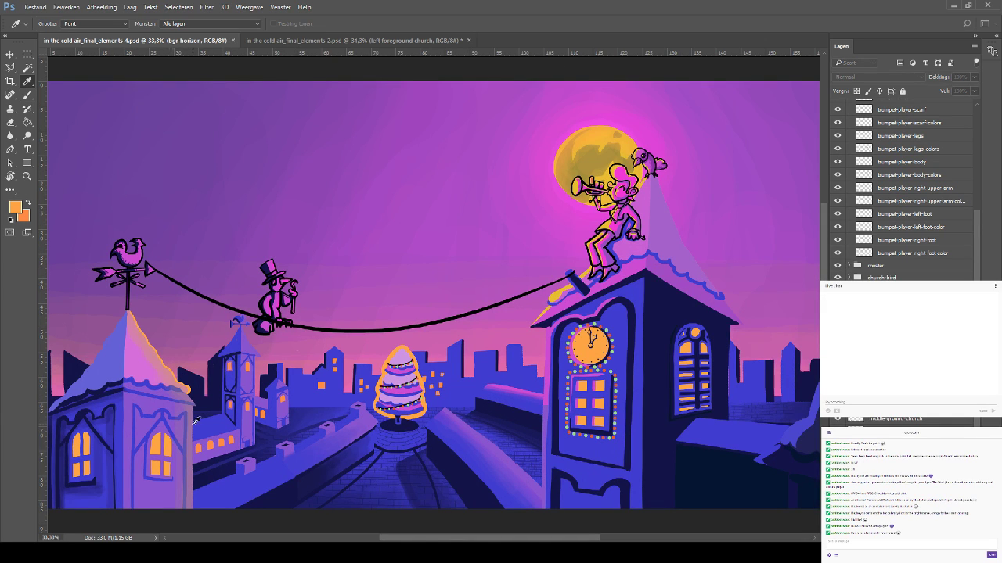
pyautogui.press('b')
pyautogui.moveTo(442, 288); pyautogui.dragTo(147, 258)
pyautogui.moveTo(212, 228); pyautogui.dragTo(214, 173)
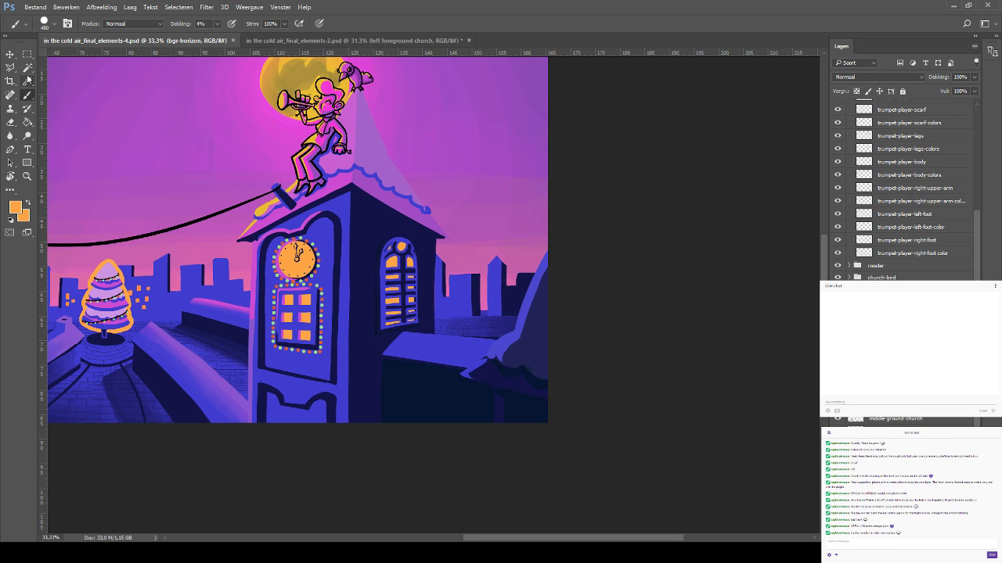
pyautogui.click(10, 54)
pyautogui.click(339, 288)
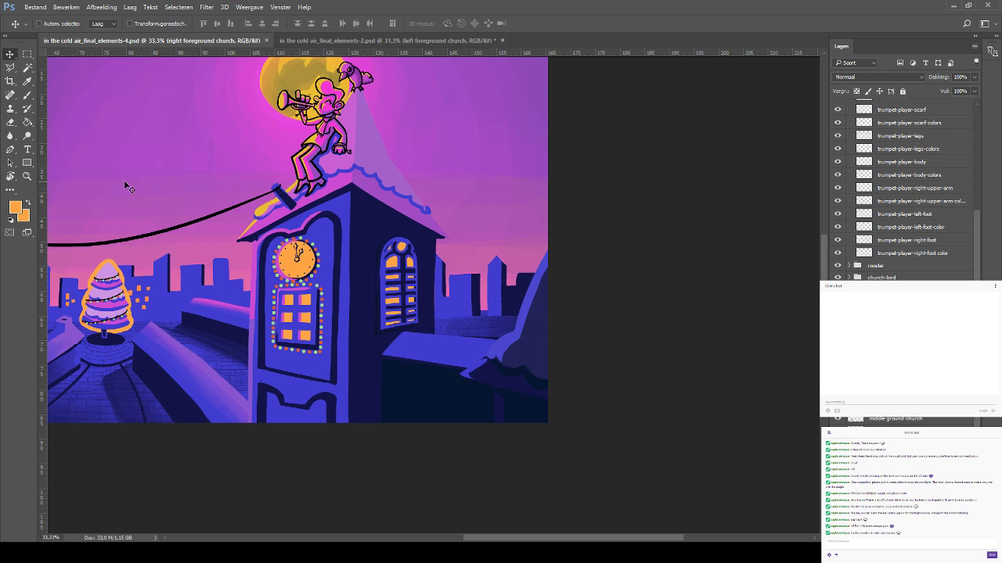
# Sample the dark navy from beneath the church roof and reduce the brush size to 150 pixels
pyautogui.click(27, 95)
pyautogui.click(27, 80)
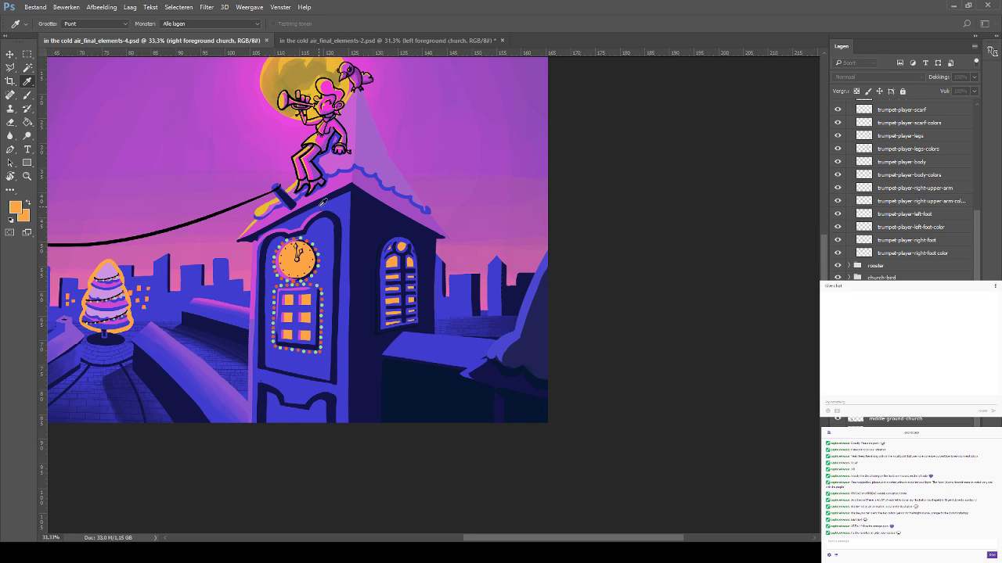
pyautogui.click(327, 216)
pyautogui.click(593, 141)
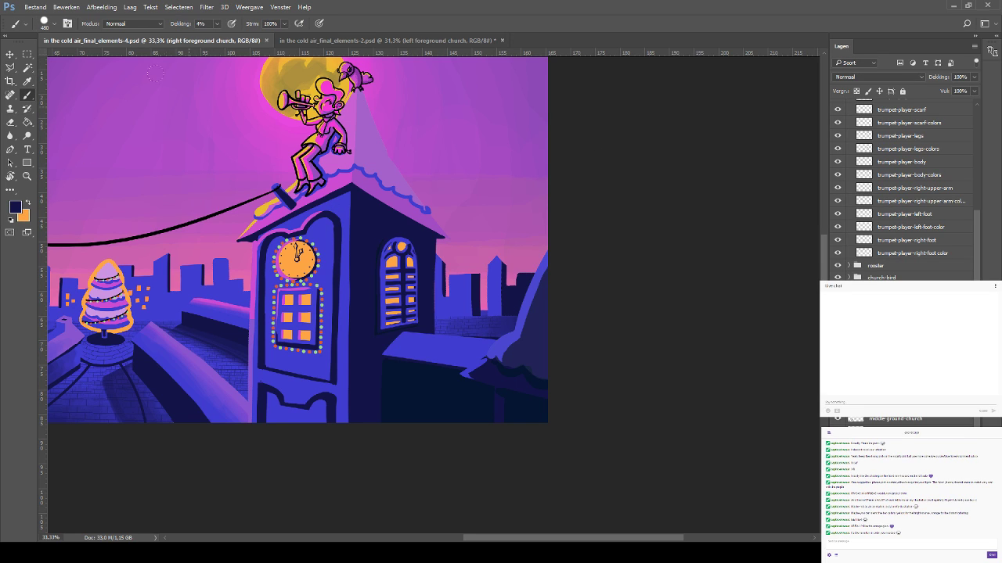
pyautogui.press('[')
pyautogui.press('[')
pyautogui.press('[')
pyautogui.press('[')
pyautogui.press('[')
pyautogui.press('[')
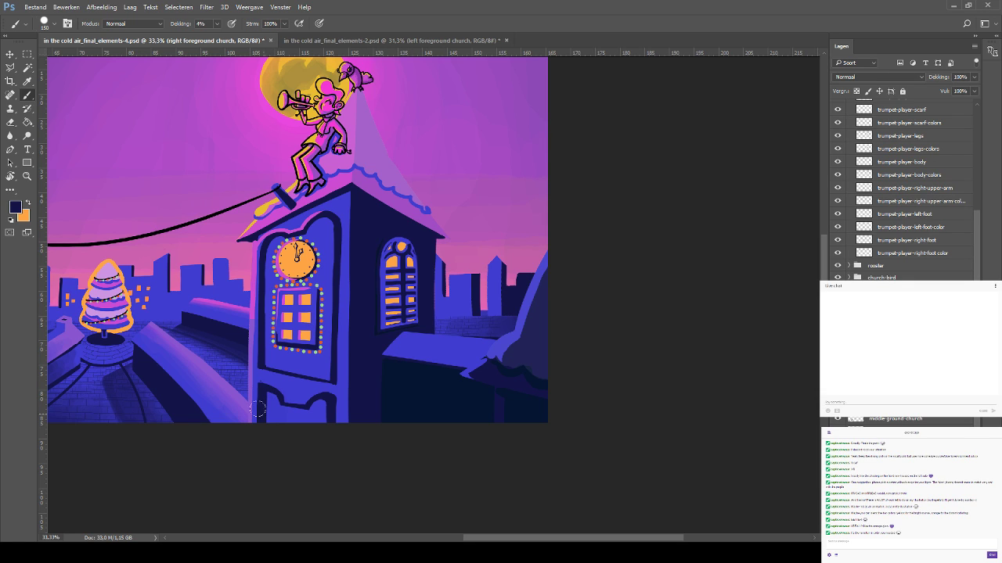
# Select the blue walls of the right foreground church with the Magic Wand
pyautogui.click(27, 67)
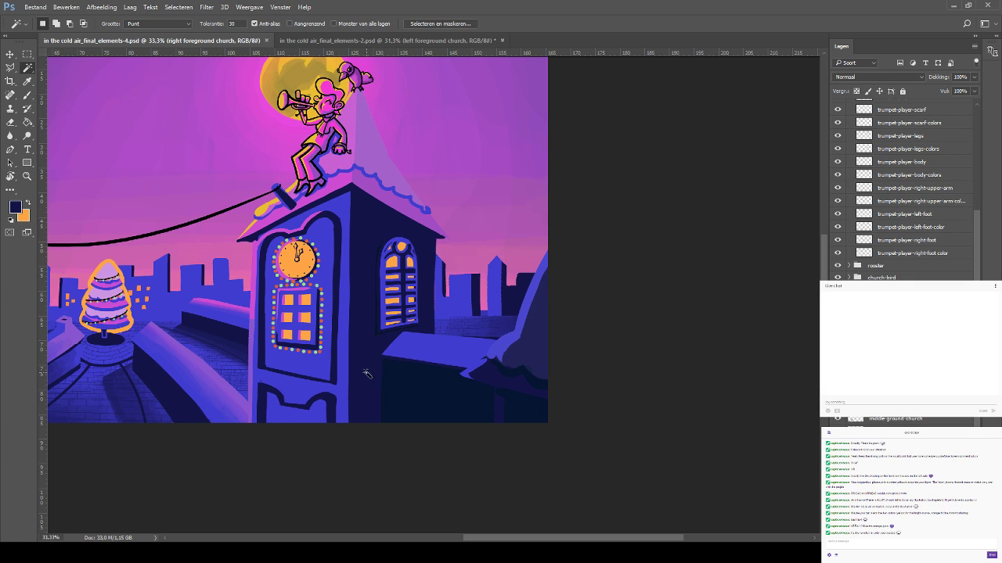
pyautogui.click(281, 402)
pyautogui.click(283, 399)
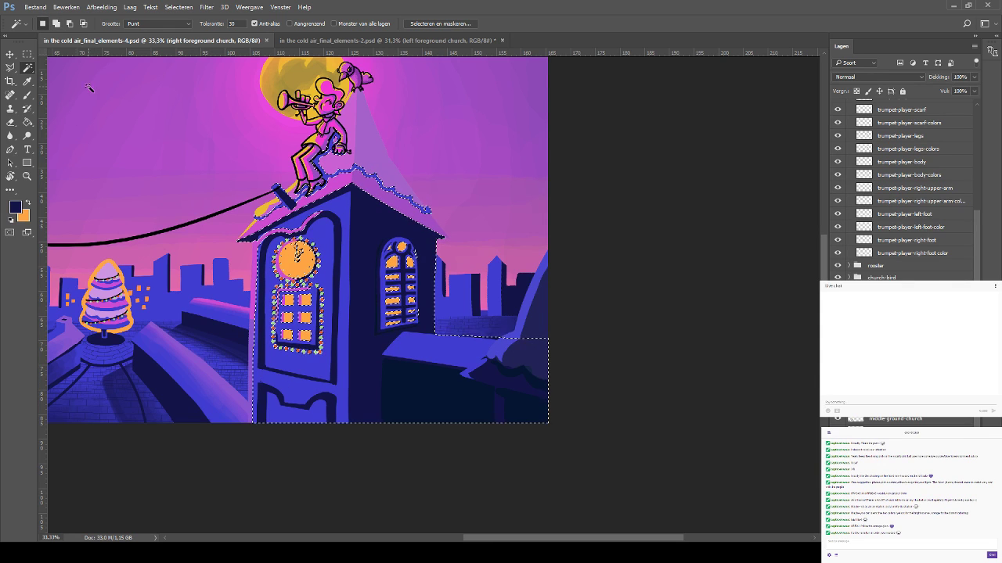
# Paint navy shading inside the tower's lowest panel with a smaller brush, raising the brush opacity to 8%
pyautogui.click(27, 94)
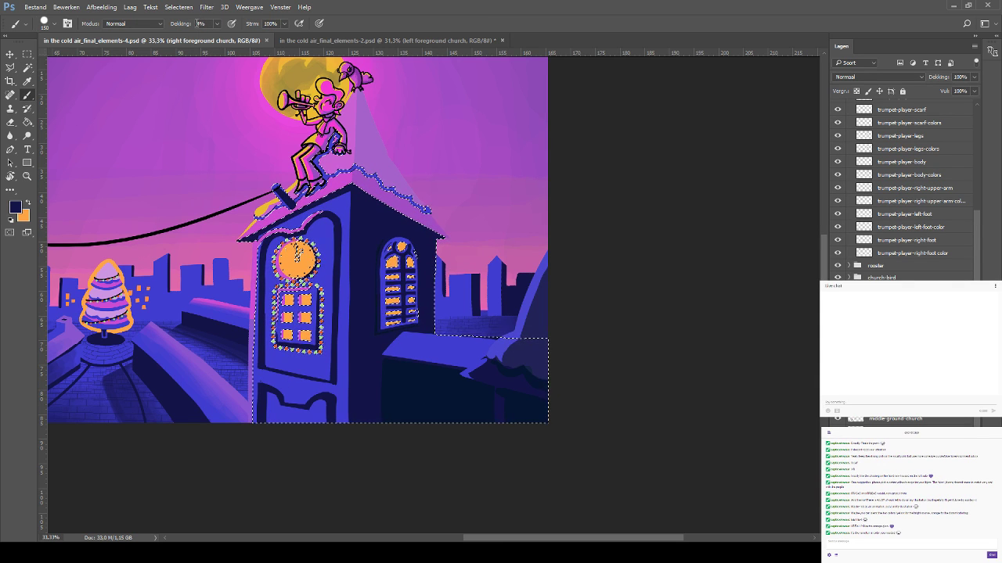
pyautogui.click(200, 23)
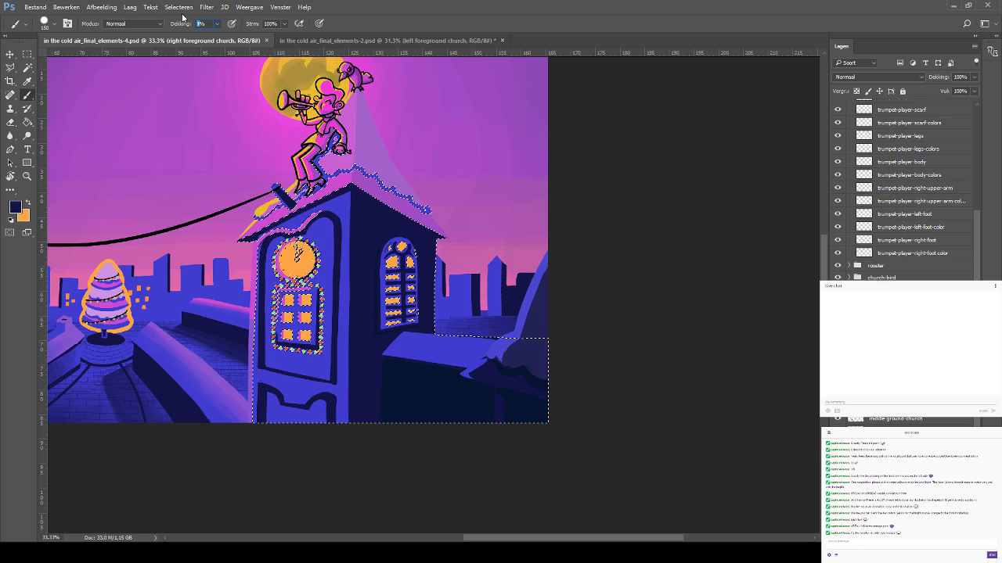
pyautogui.moveTo(262, 421)
pyautogui.mouseDown()
pyautogui.moveTo(264, 378)
pyautogui.moveTo(271, 413)
pyautogui.mouseUp()
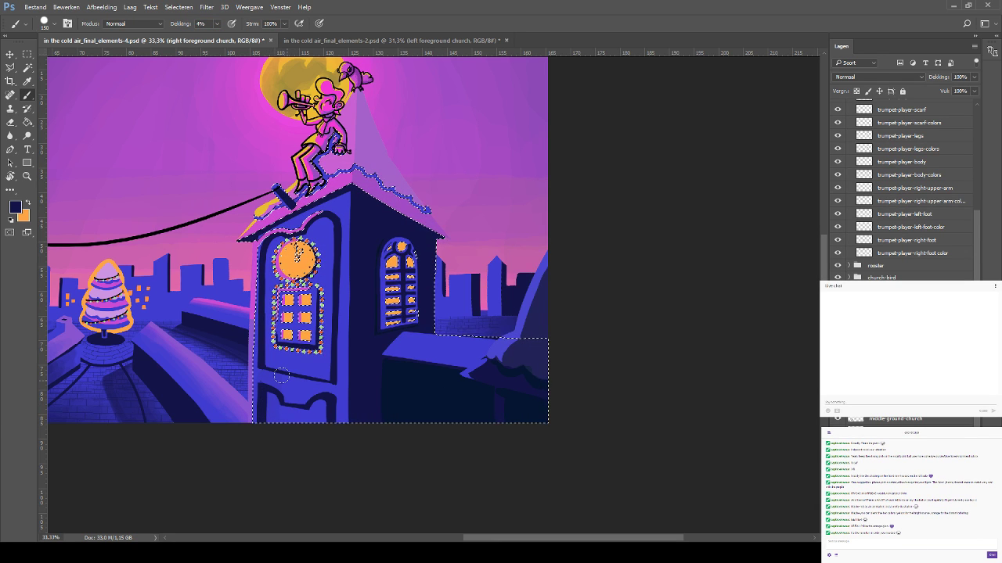
pyautogui.press('[')
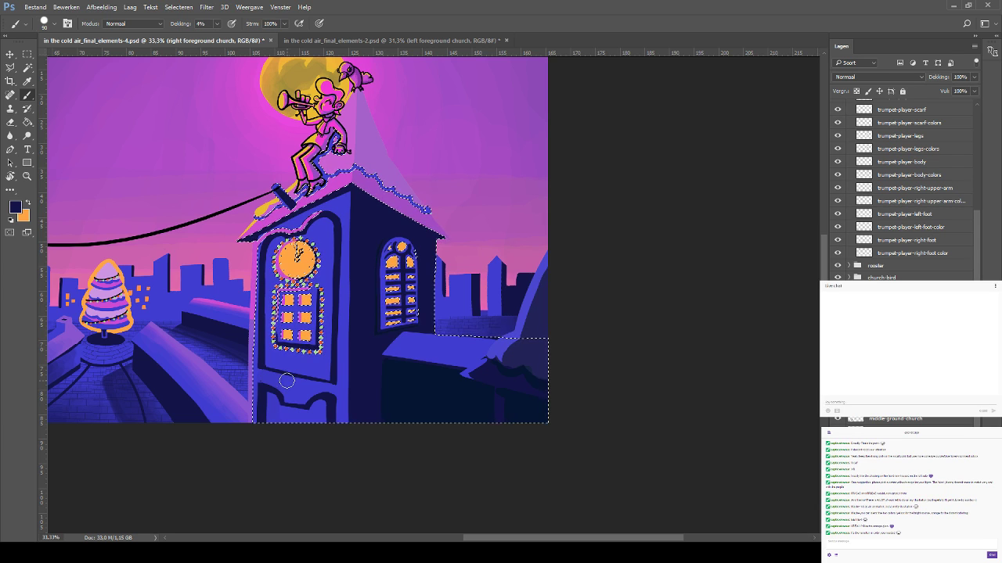
pyautogui.click(197, 24)
pyautogui.write('8')
pyautogui.press('Return')
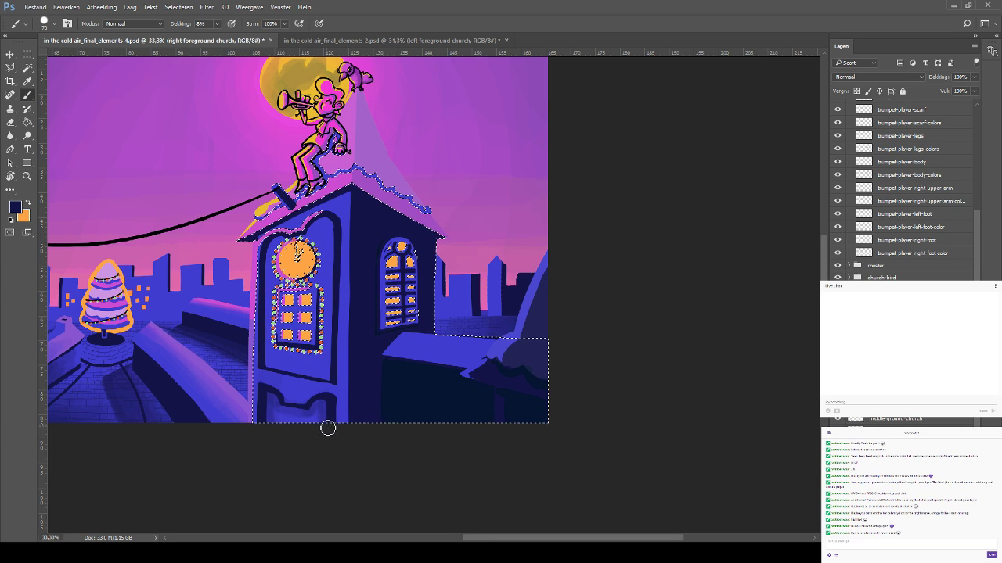
# Sample the tower's blue and navy and paint soft shading along the edges of the tower's front panels
pyautogui.press('x')
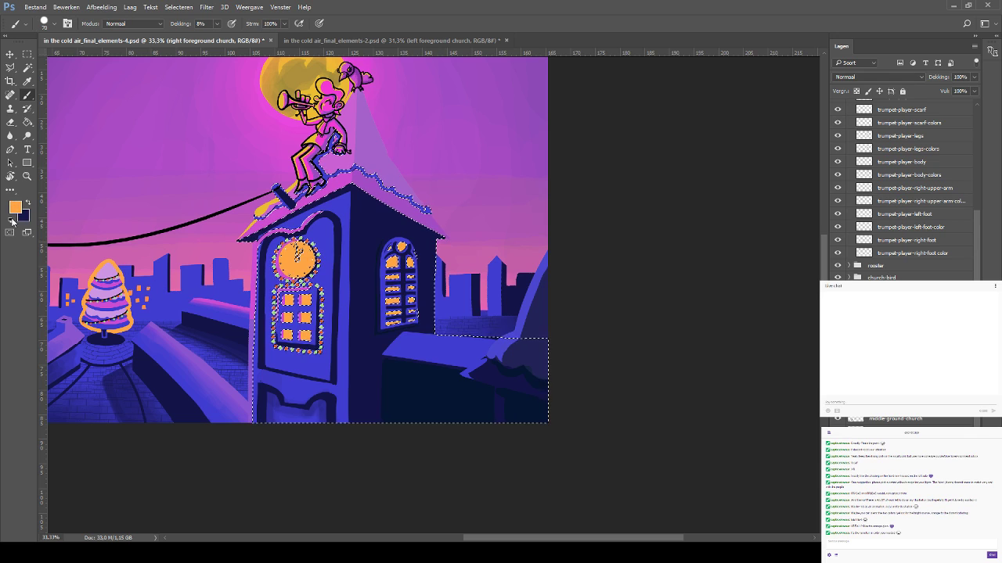
pyautogui.press('i')
pyautogui.press('b')
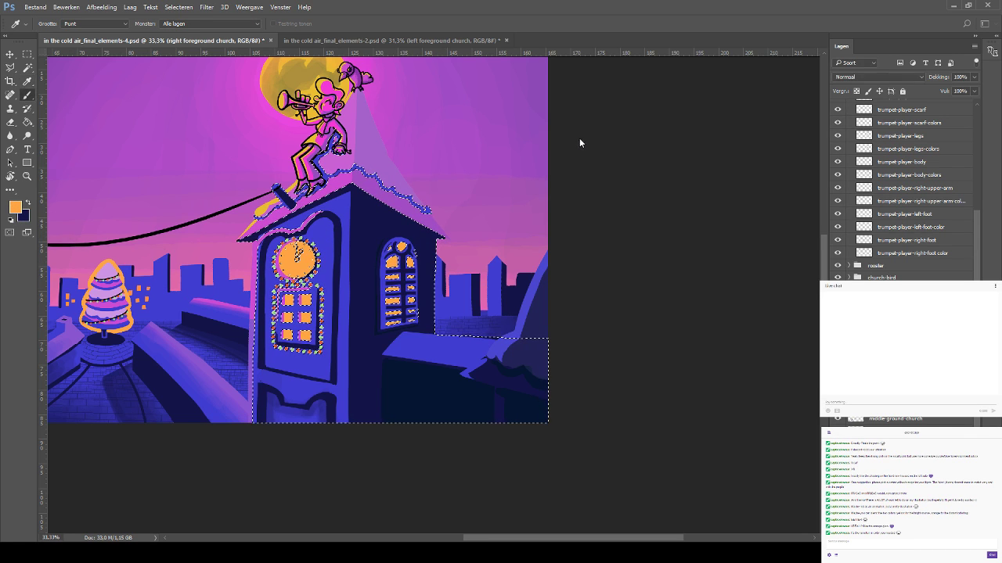
pyautogui.keyDown('alt'); pyautogui.click(247, 422); pyautogui.keyUp('alt')
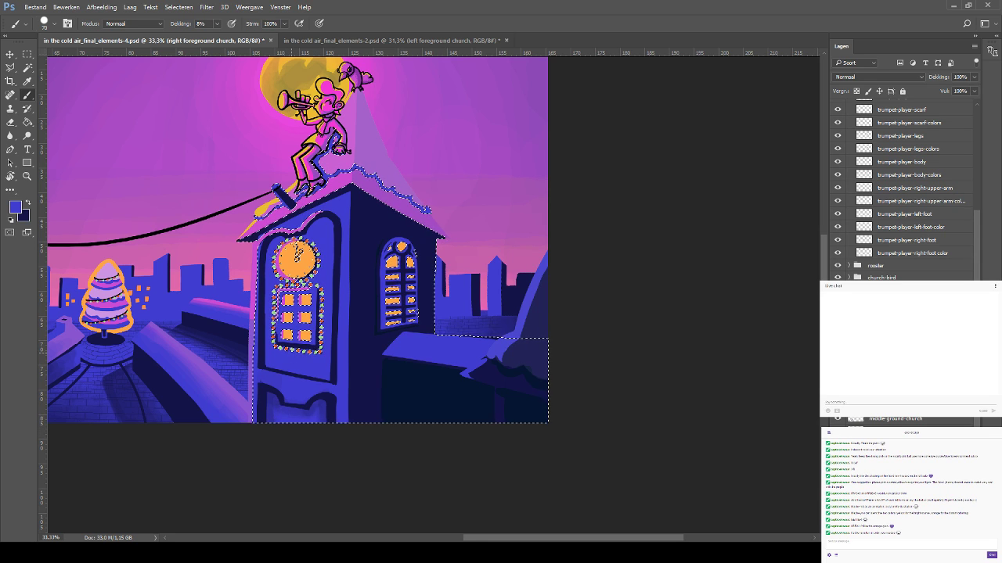
pyautogui.keyDown('alt'); pyautogui.click(268, 407); pyautogui.keyUp('alt')
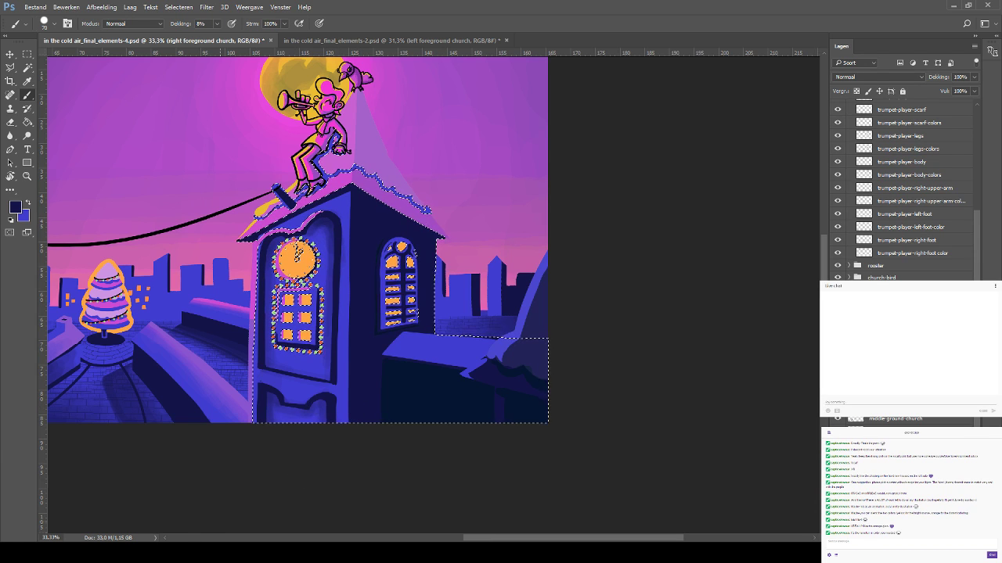
# Remove the selection outline from the church and save the elements-4 file
pyautogui.hotkey('ctrl', 'd')
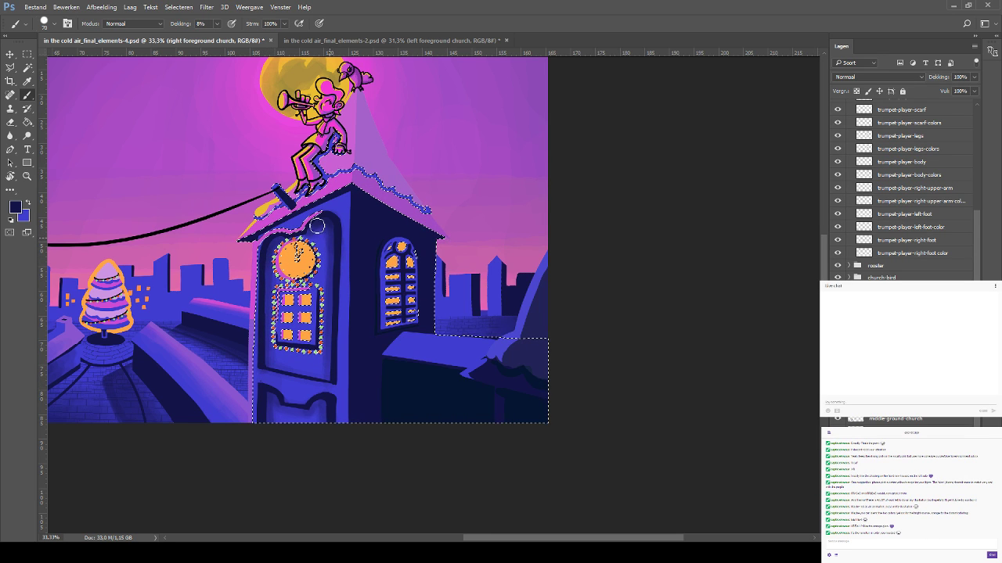
pyautogui.hotkey('ctrl', 's')
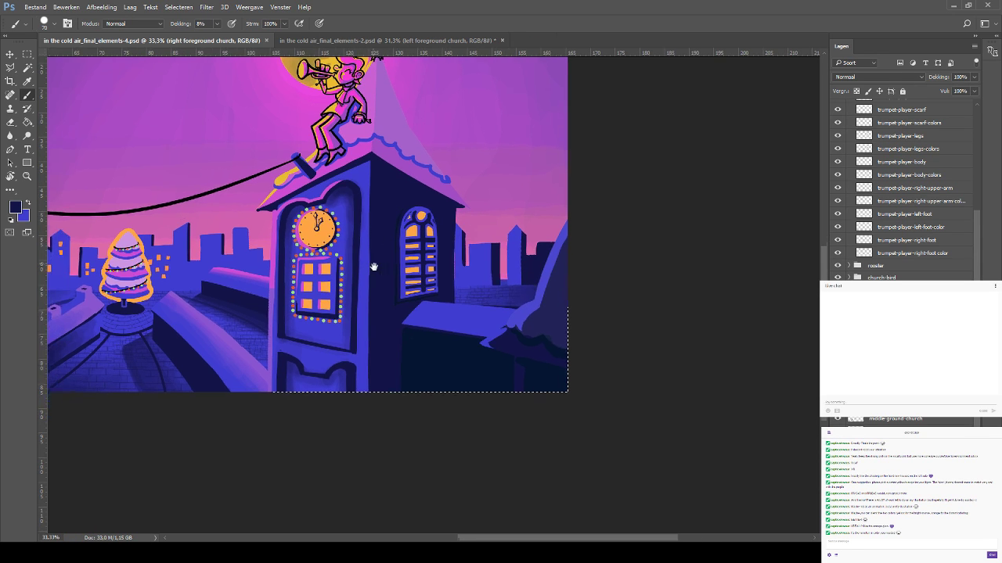
# Examine the shaded church tower in relation to the tree, the middle-ground buildings and the left church
pyautogui.scroll(-2, 353, 299)
pyautogui.hscroll(-1, 353, 299)
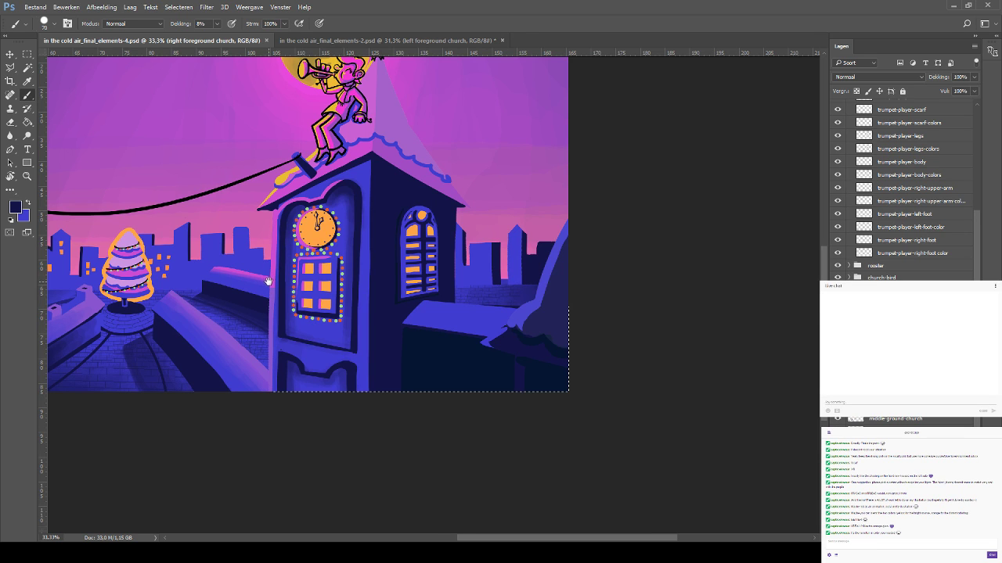
pyautogui.hscroll(-3, 269, 283)
pyautogui.scroll(-1, 269, 283)
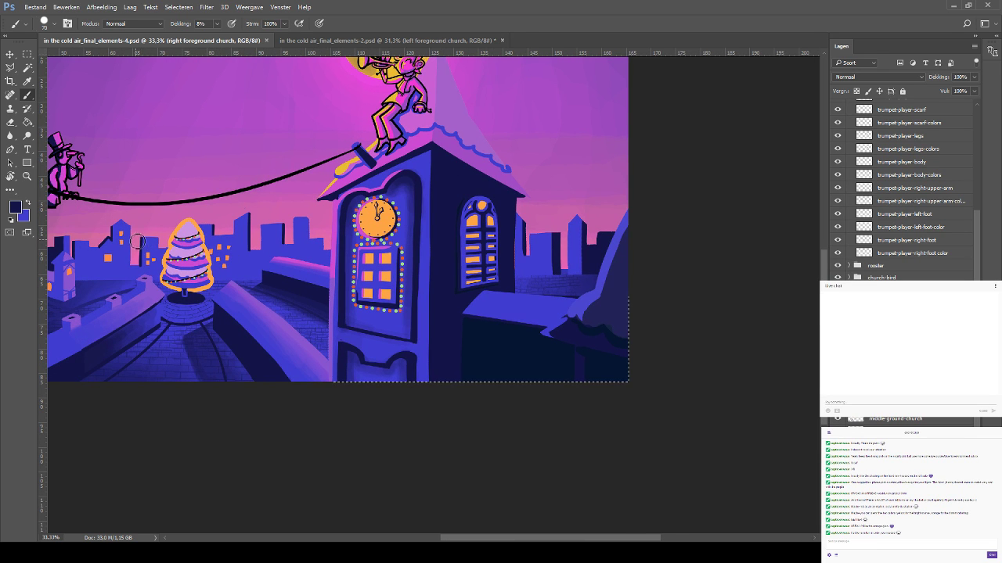
pyautogui.hscroll(-7, 180, 246)
pyautogui.scroll(-1, 212, 239)
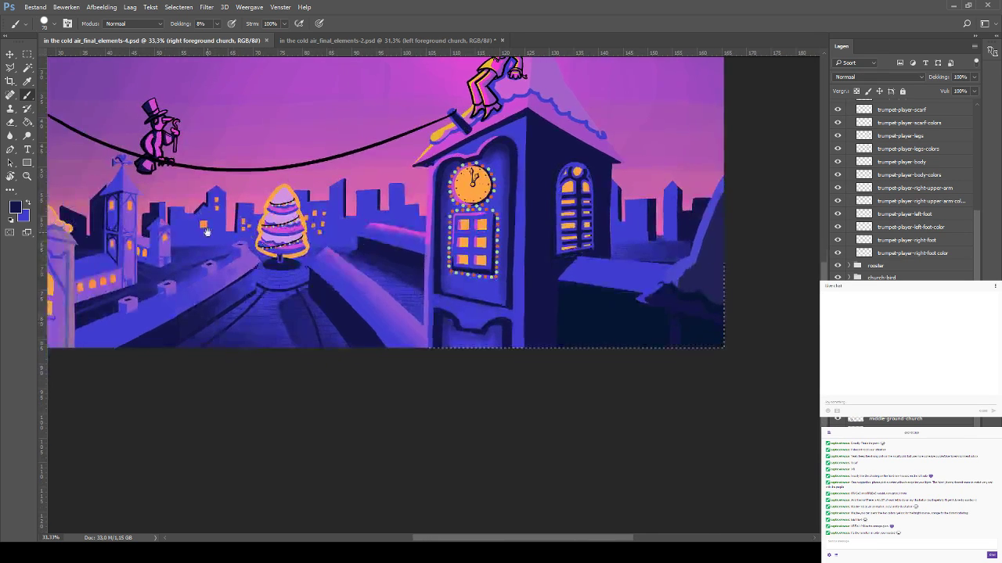
pyautogui.scroll(7, 146, 291)
pyautogui.hscroll(1, 146, 290)
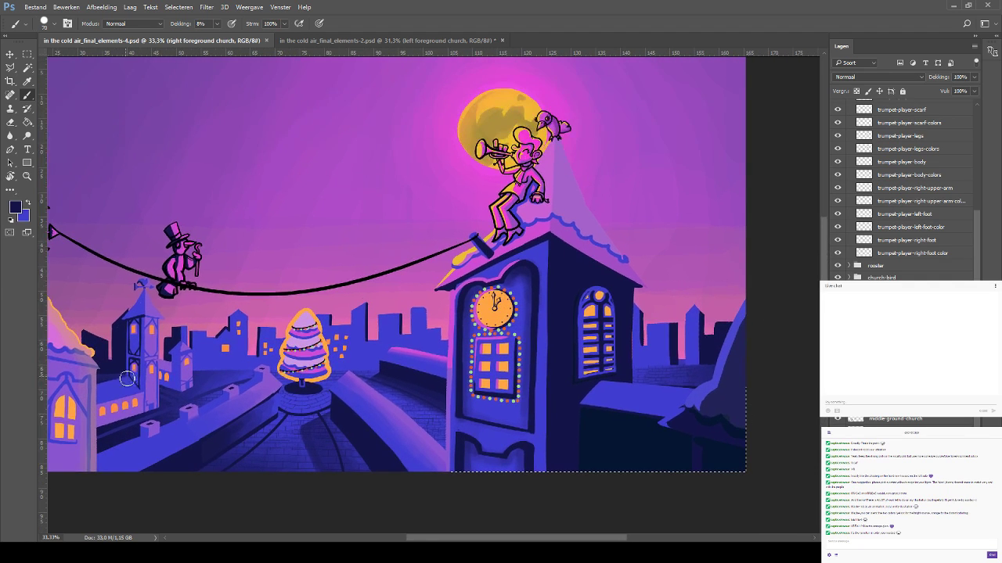
# Sample pink from the sky and paint a faint highlight along the left edge of the church tower's front
pyautogui.moveTo(426, 264)
pyautogui.mouseDown()
pyautogui.moveTo(262, 217)
pyautogui.moveTo(280, 216)
pyautogui.mouseUp()
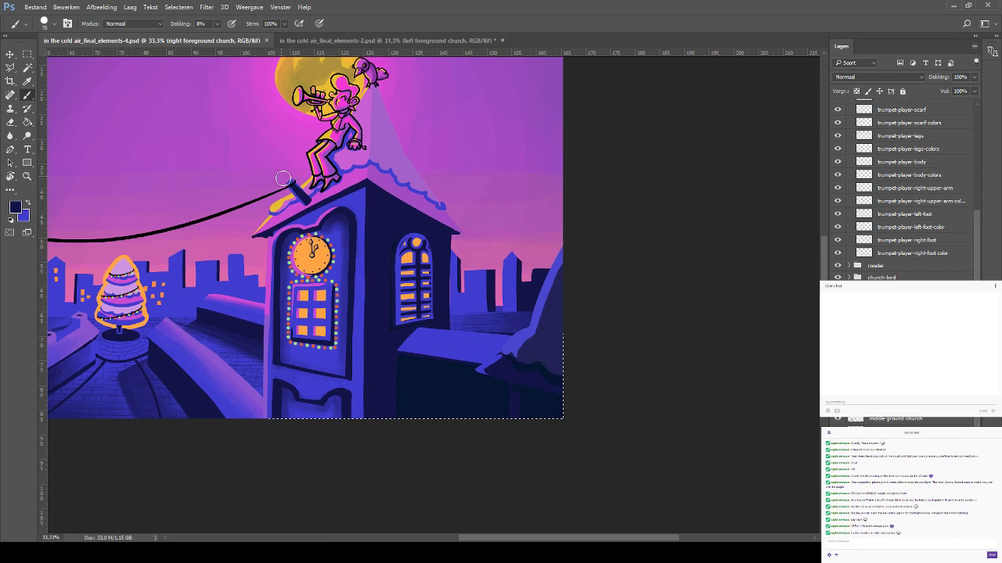
pyautogui.press('i')
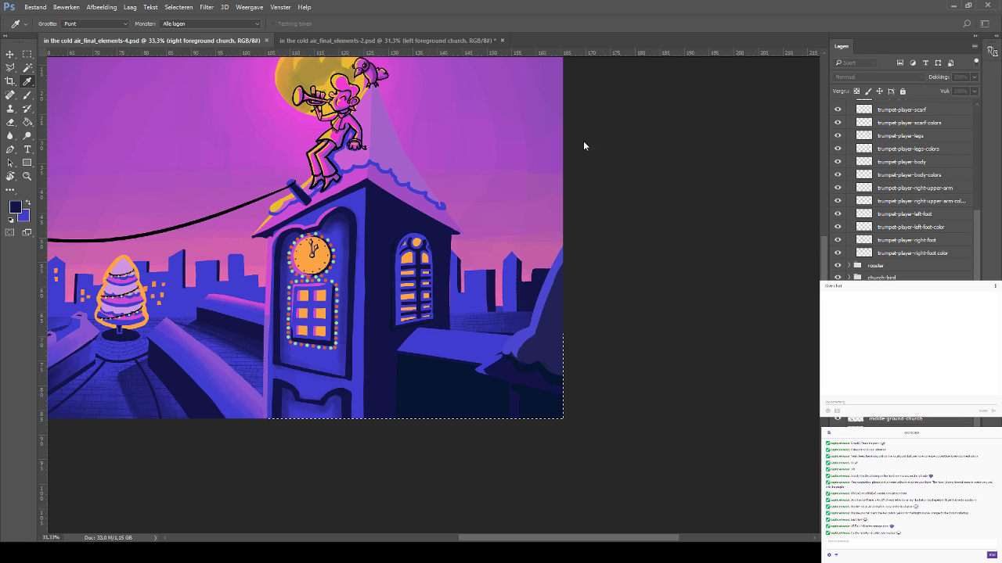
pyautogui.click(548, 141)
pyautogui.press('b')
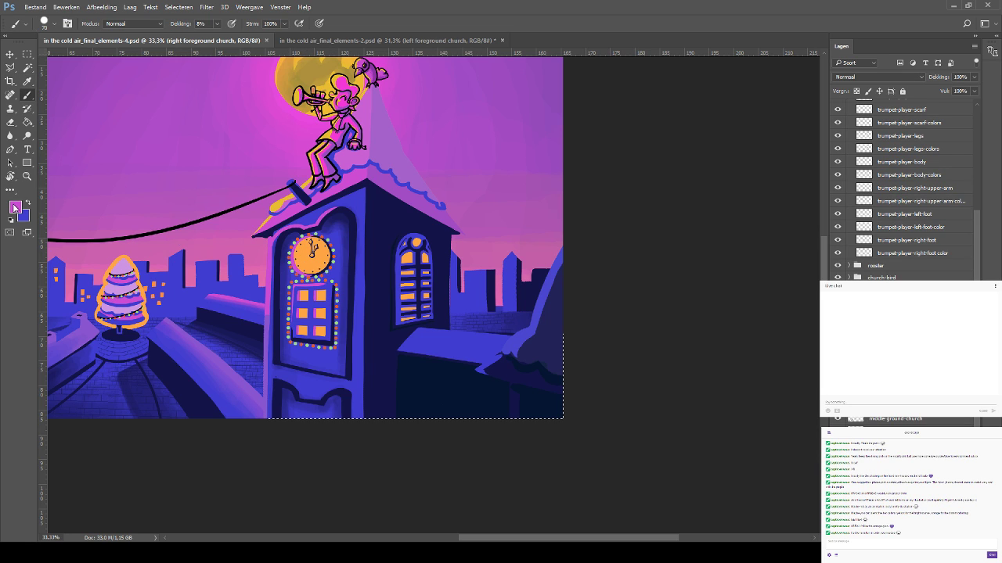
pyautogui.press('i')
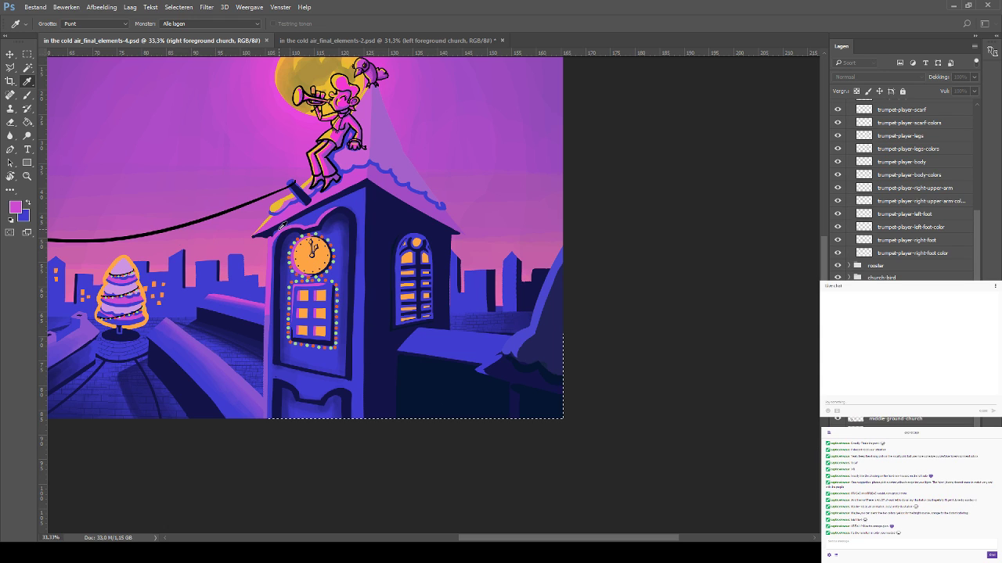
pyautogui.press('b')
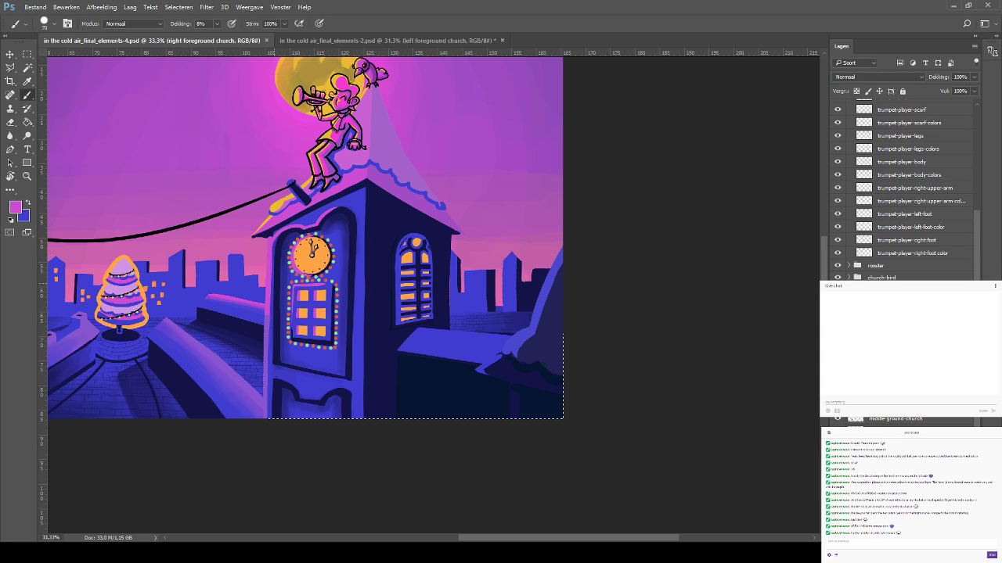
pyautogui.moveTo(272, 248); pyautogui.dragTo(269, 324)
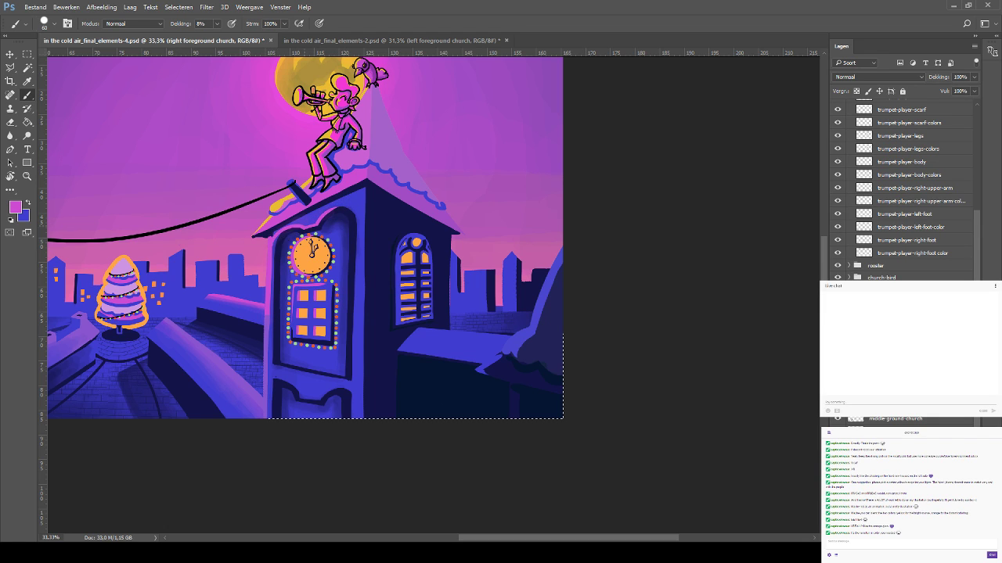
# Reduce the brush size to 50 and save the elements-4 file
pyautogui.press('[')
pyautogui.press('[')
pyautogui.hotkey('ctrl', 's')
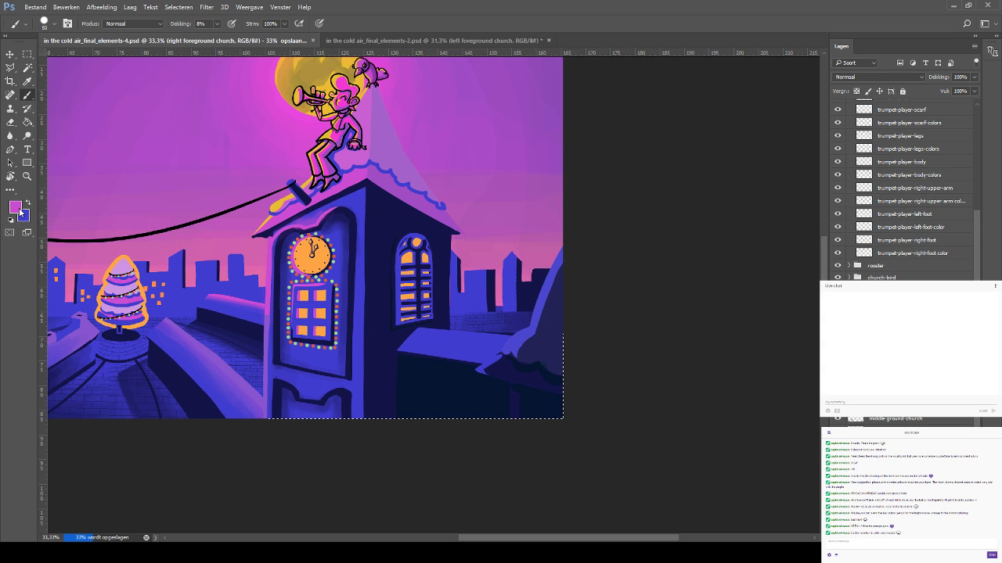
# Clear the church selection and set the brush opacity to 100%
pyautogui.click(28, 80)
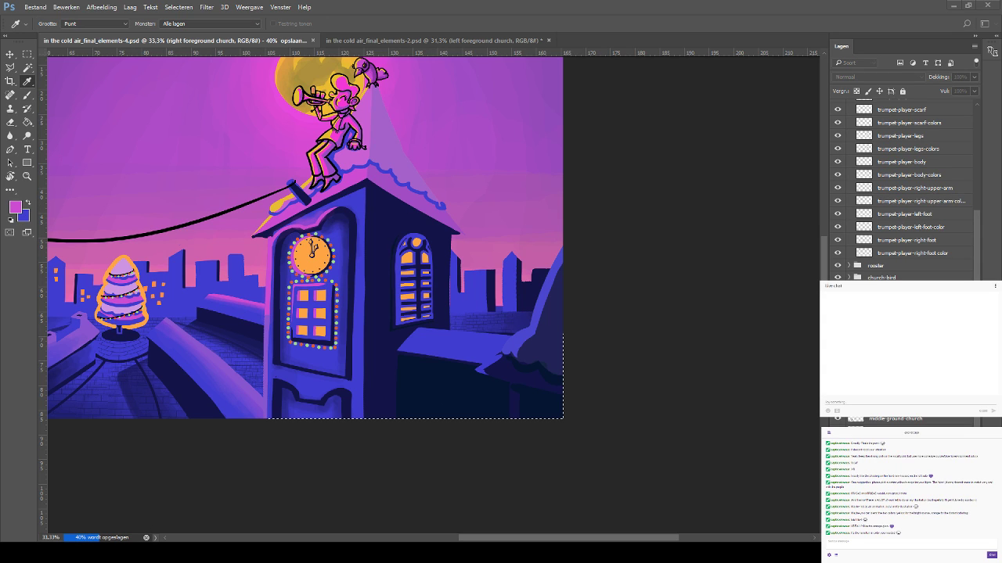
pyautogui.press('b')
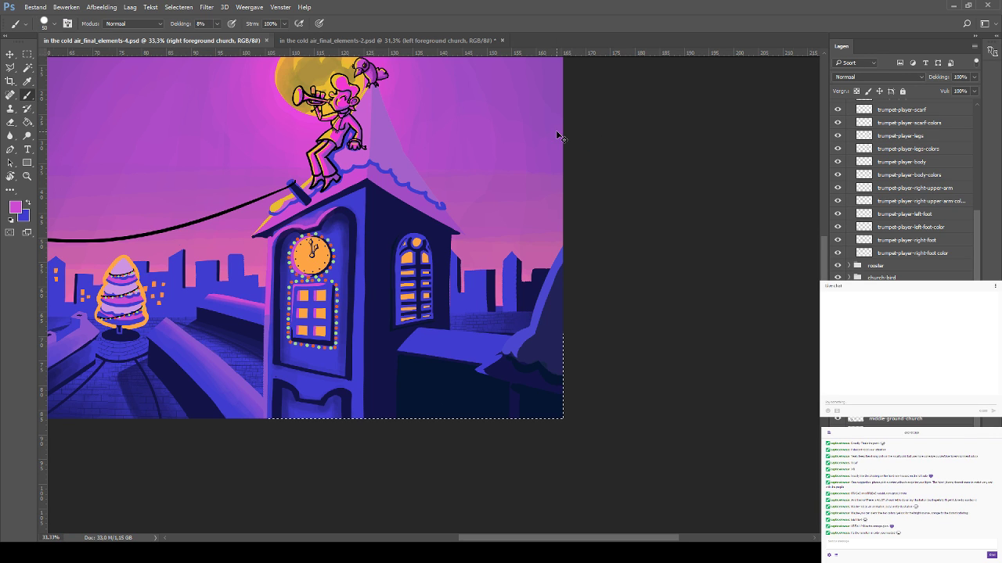
pyautogui.hotkey('ctrl', '-')
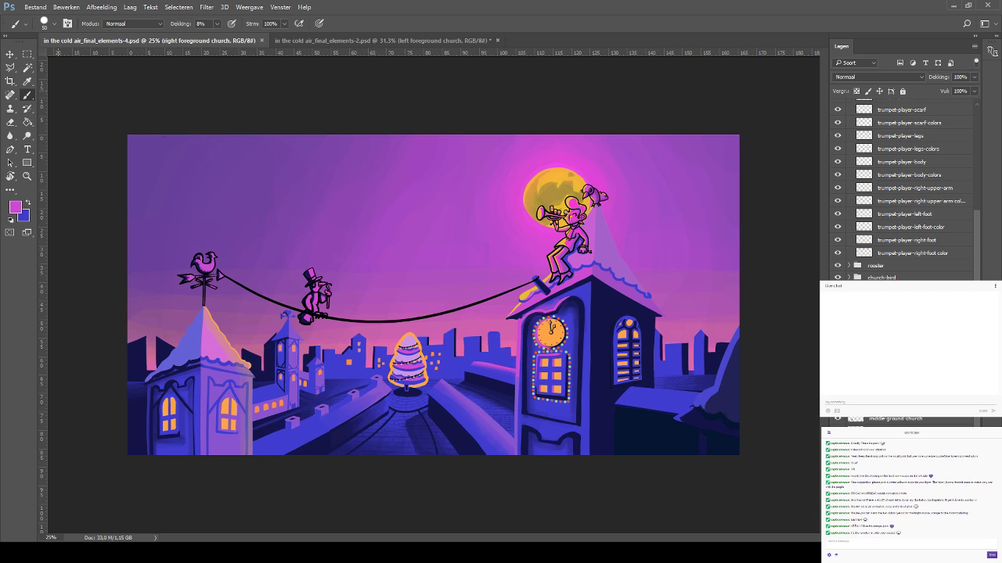
pyautogui.click(10, 54)
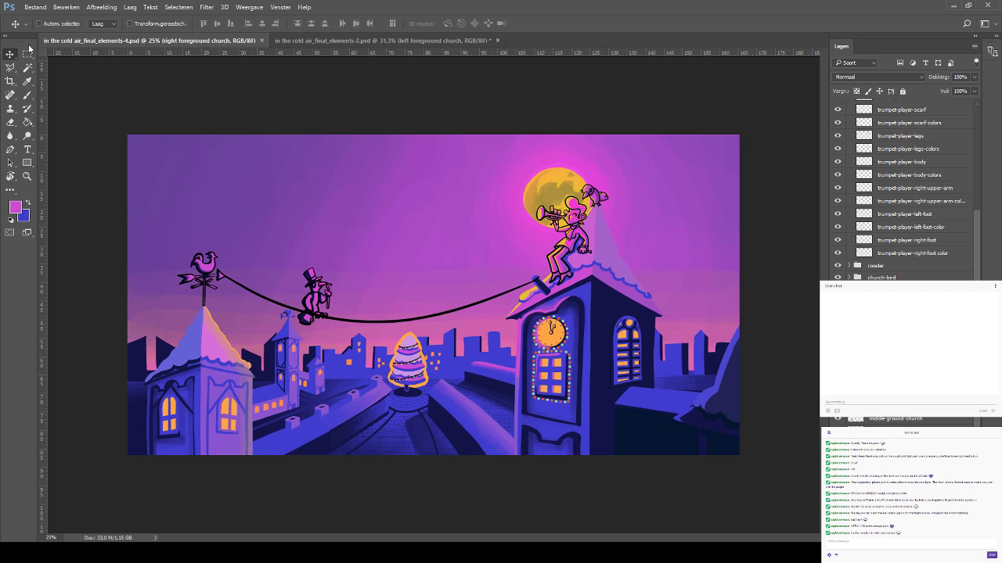
pyautogui.click(27, 95)
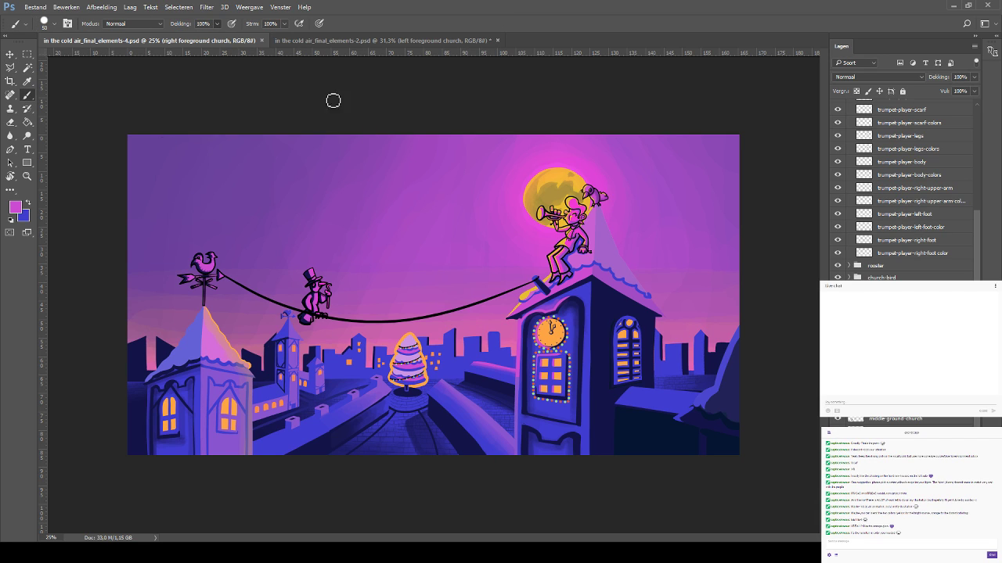
pyautogui.click(11, 54)
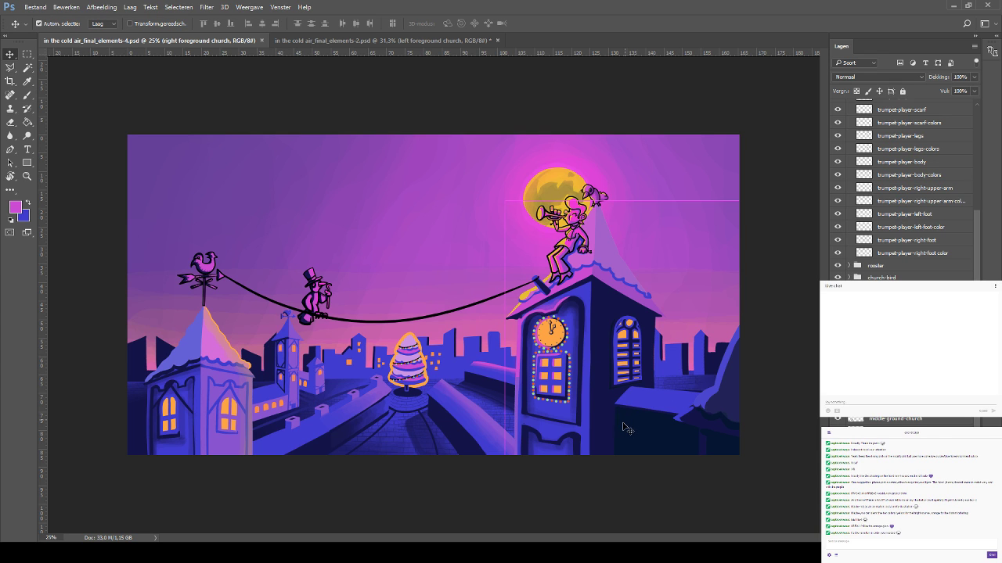
# Hide the painted background layers, including bgr-floor, to reveal the original sketch behind the church
pyautogui.press('ctrl')
pyautogui.keyDown('ctrl'); pyautogui.click(650, 403); pyautogui.keyUp('ctrl')
pyautogui.moveTo(718, 386); pyautogui.dragTo(499, 305)
pyautogui.click(837, 366)
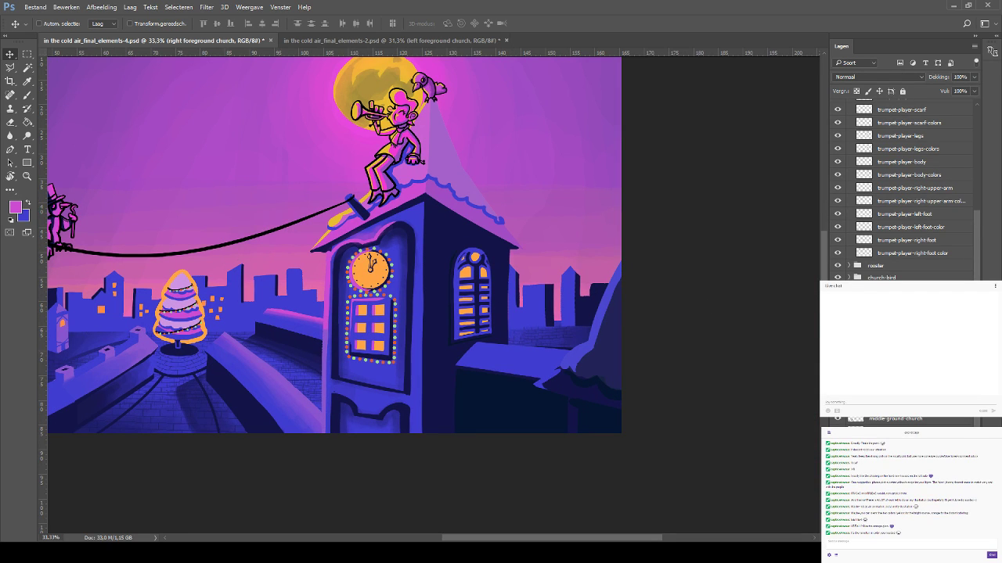
pyautogui.click(837, 366)
pyautogui.click(892, 471)
pyautogui.click(838, 483)
pyautogui.click(838, 484)
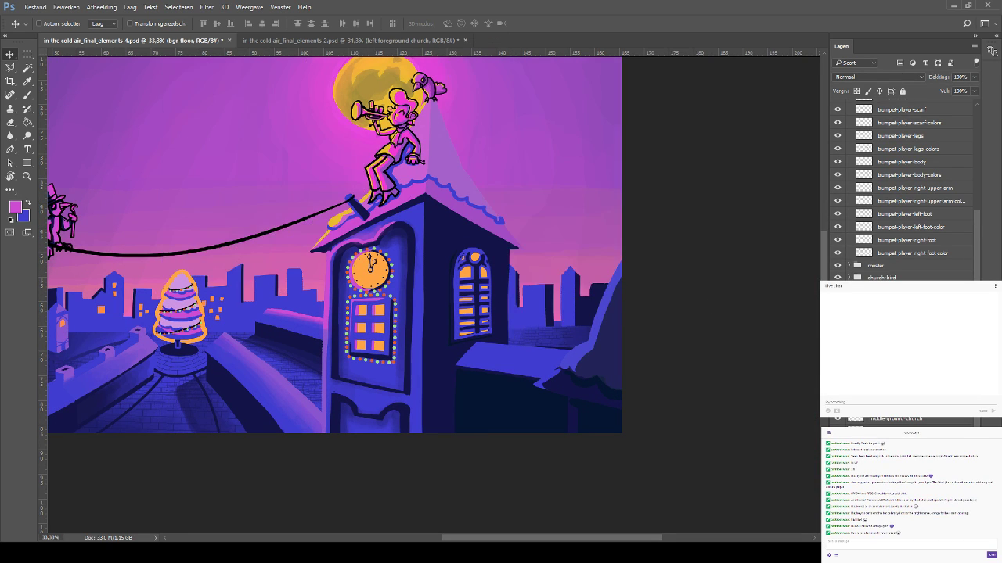
pyautogui.click(837, 497)
pyautogui.click(837, 471)
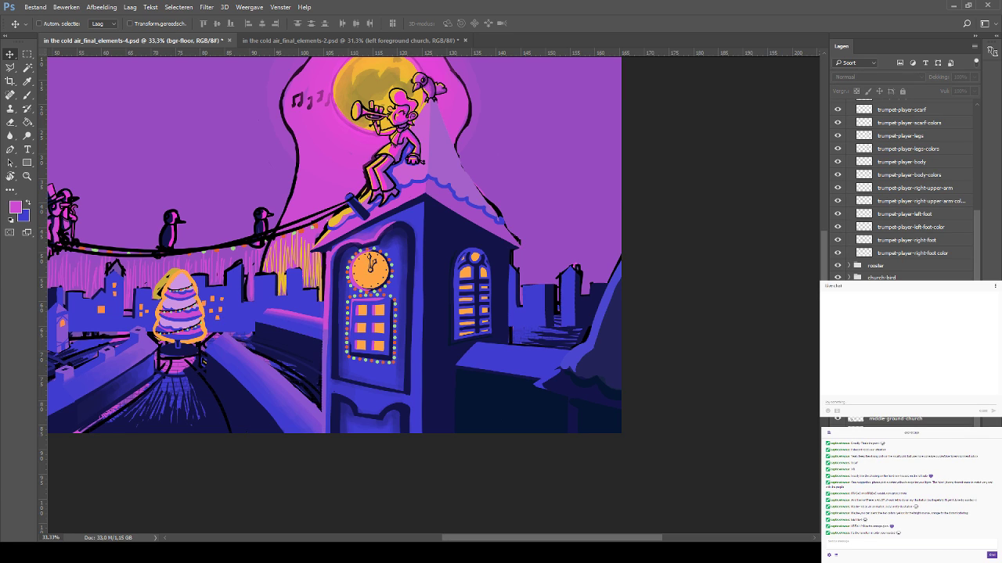
# Lower the right foreground church layer's opacity to 49% to reveal its sketch, and sample the church's blue for painting
pyautogui.keyDown('ctrl'); pyautogui.click(435, 286); pyautogui.keyUp('ctrl')
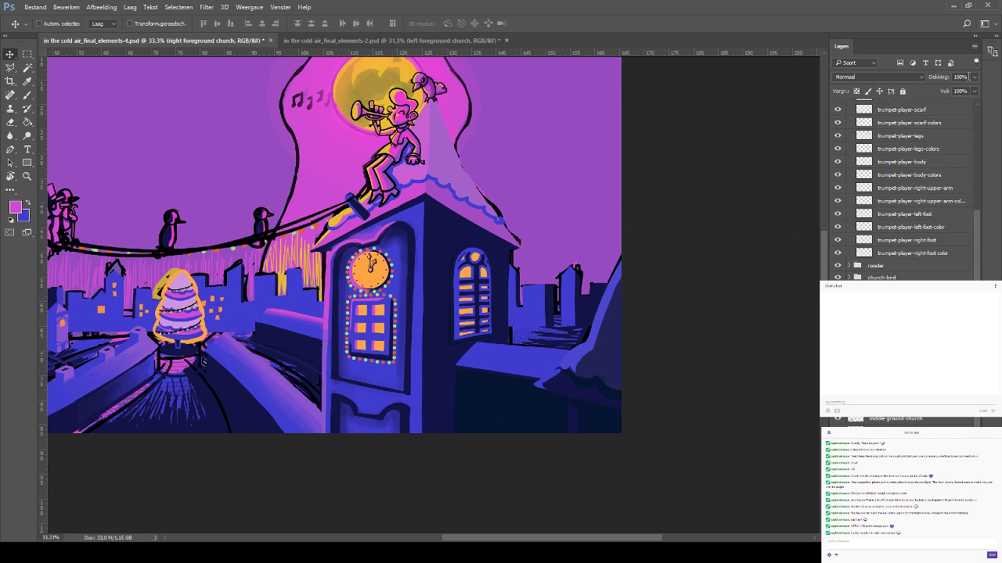
pyautogui.press('Return')
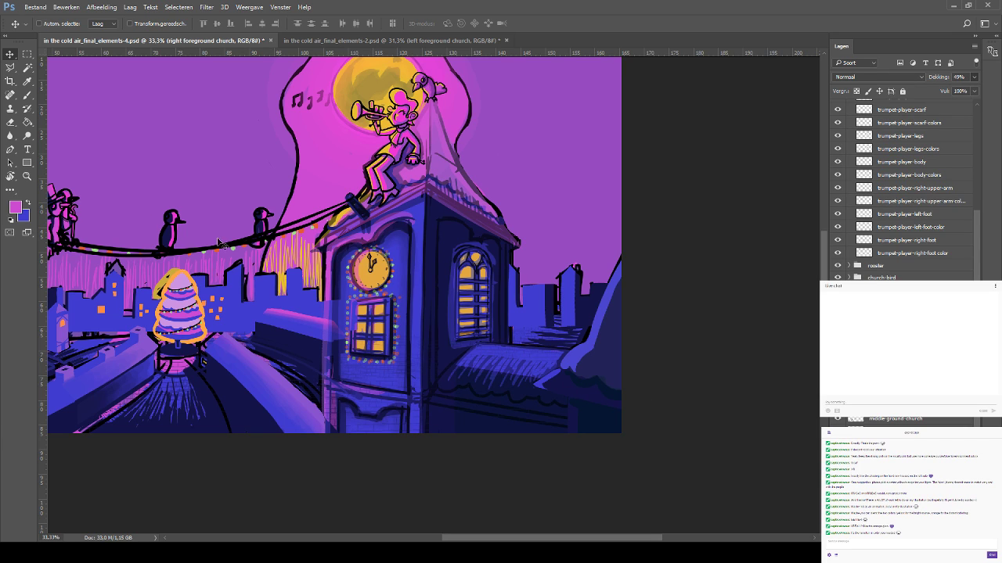
pyautogui.click(26, 99)
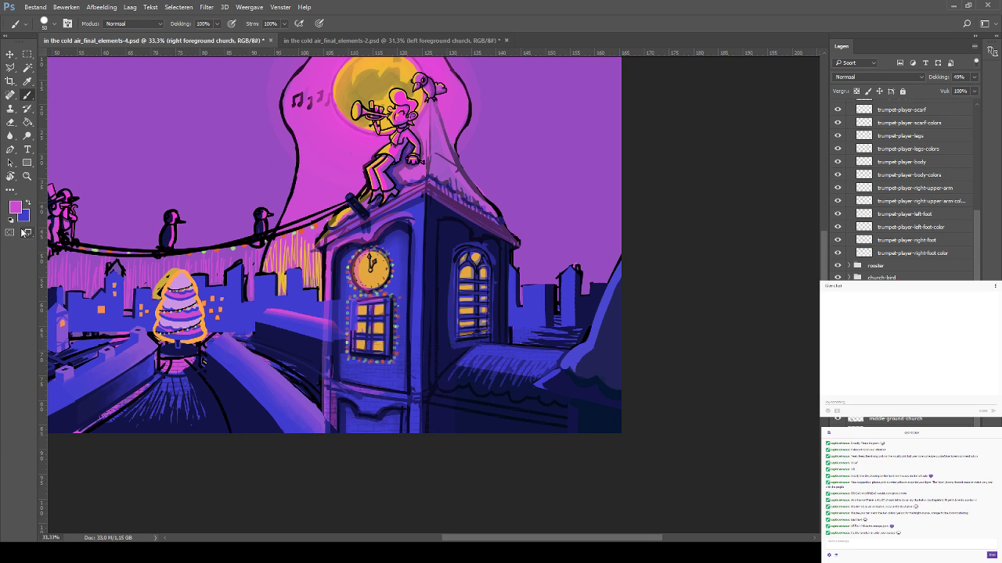
pyautogui.press('alt')
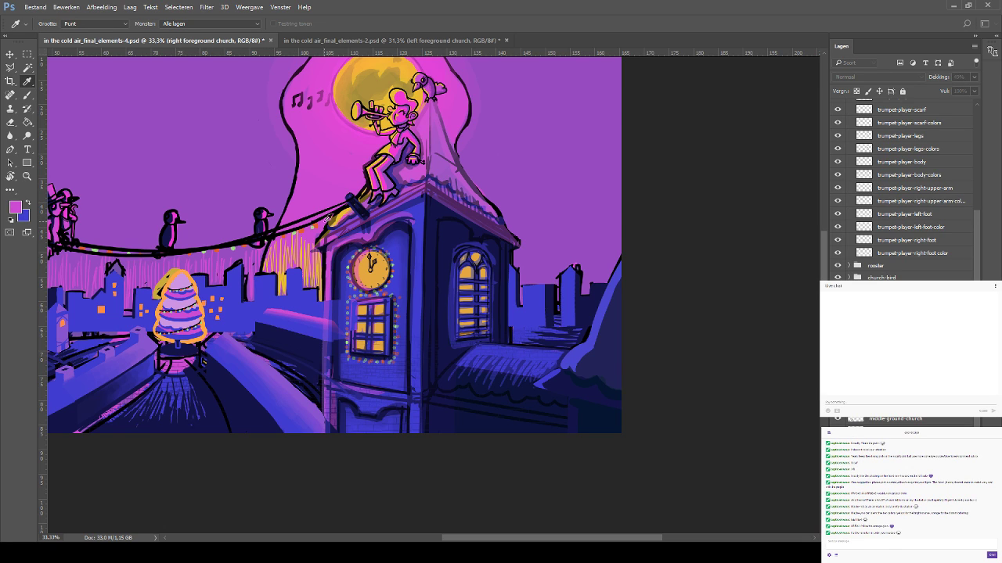
pyautogui.press('b')
pyautogui.keyDown('alt'); pyautogui.click(605, 142); pyautogui.keyUp('alt')
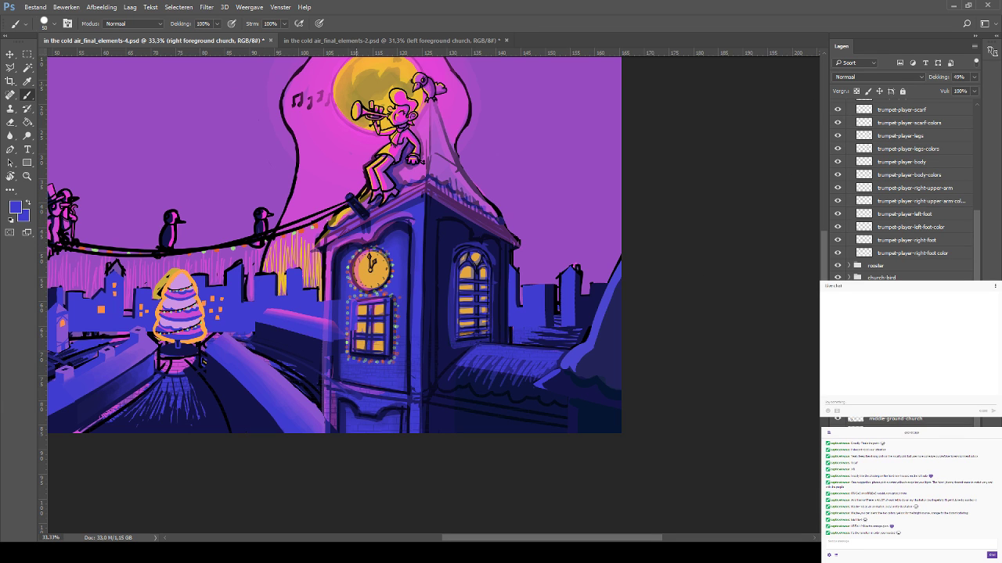
# Restore the church layer's opacity to 100% and paint a scalloped blue snow edge along the side roof, following the sketch
pyautogui.hotkey('ctrl', '+')
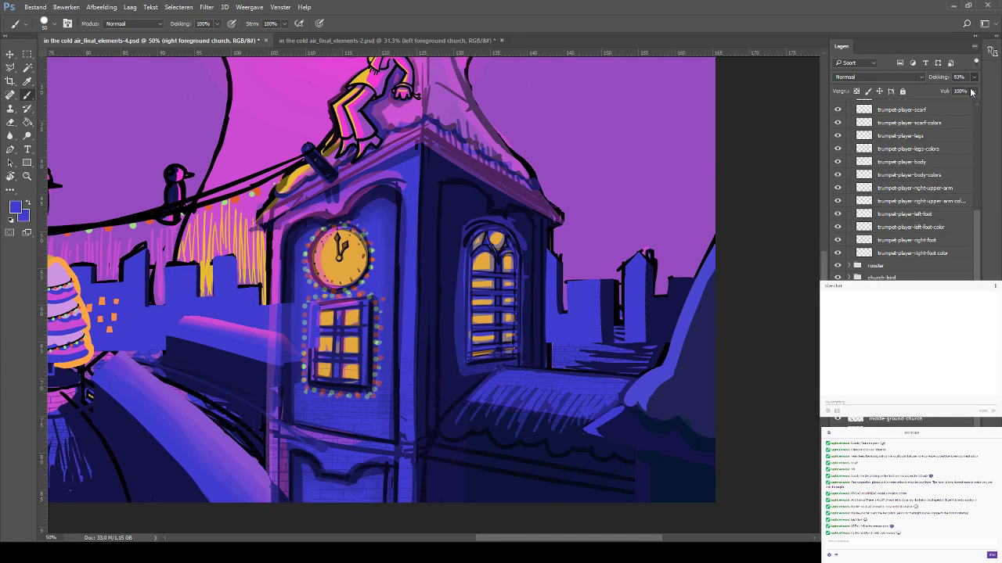
pyautogui.moveTo(970, 91); pyautogui.dragTo(979, 92)
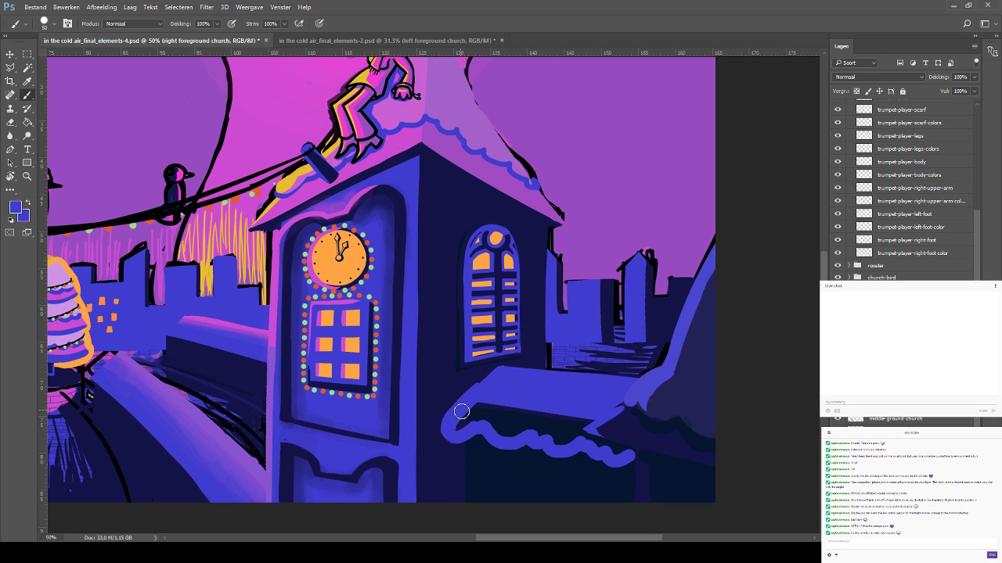
# Sample the darkest navy and paint the side building's wall beneath the scalloped snow edge
pyautogui.scroll(-1, 487, 402)
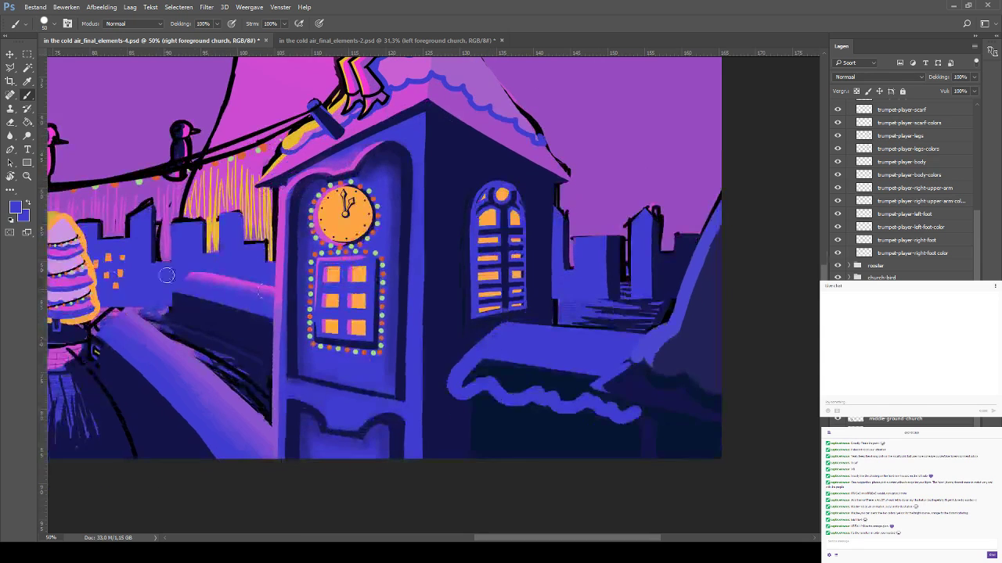
pyautogui.press('i')
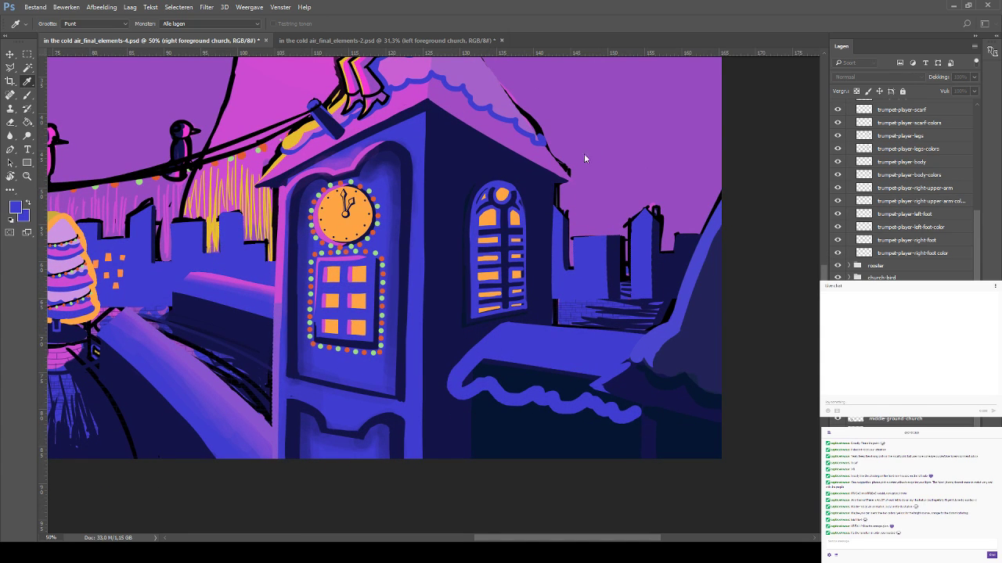
pyautogui.press('b')
pyautogui.keyDown('alt'); pyautogui.click(513, 403); pyautogui.keyUp('alt')
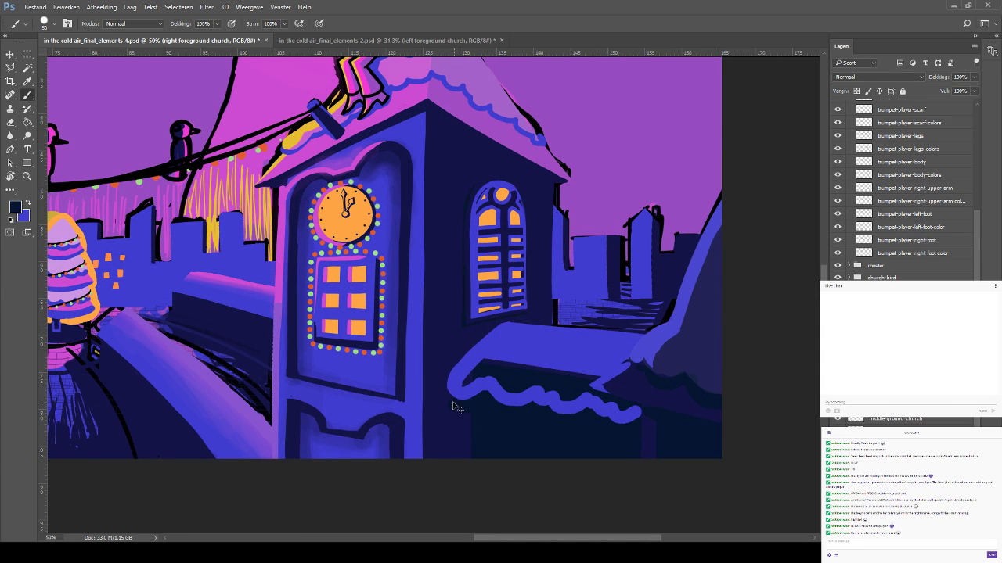
pyautogui.moveTo(470, 409)
pyautogui.mouseDown()
pyautogui.moveTo(460, 465)
pyautogui.moveTo(459, 403)
pyautogui.moveTo(459, 483)
pyautogui.moveTo(475, 413)
pyautogui.moveTo(457, 408)
pyautogui.moveTo(453, 477)
pyautogui.moveTo(475, 402)
pyautogui.moveTo(454, 389)
pyautogui.moveTo(471, 395)
pyautogui.moveTo(477, 382)
pyautogui.moveTo(461, 390)
pyautogui.moveTo(486, 368)
pyautogui.moveTo(574, 397)
pyautogui.moveTo(603, 369)
pyautogui.moveTo(591, 363)
pyautogui.moveTo(613, 401)
pyautogui.moveTo(633, 407)
pyautogui.moveTo(556, 392)
pyautogui.moveTo(553, 401)
pyautogui.moveTo(582, 398)
pyautogui.moveTo(552, 365)
pyautogui.mouseUp()
# Fill the side roof's snow with blue down to its scalloped edge and refine the outline with navy
pyautogui.press('x')
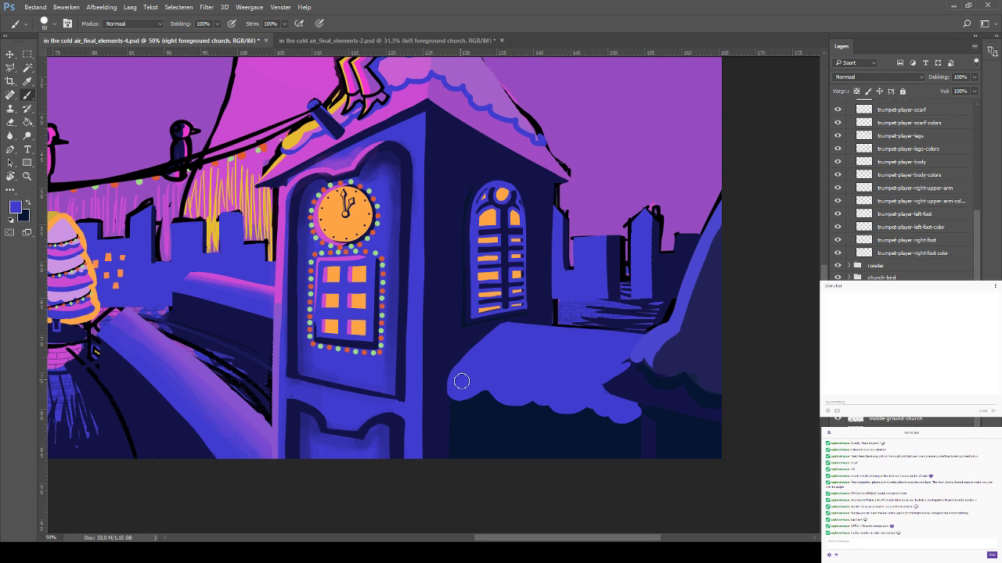
pyautogui.moveTo(456, 386)
pyautogui.mouseDown()
pyautogui.moveTo(476, 393)
pyautogui.moveTo(485, 383)
pyautogui.moveTo(512, 405)
pyautogui.moveTo(552, 398)
pyautogui.moveTo(629, 419)
pyautogui.mouseUp()
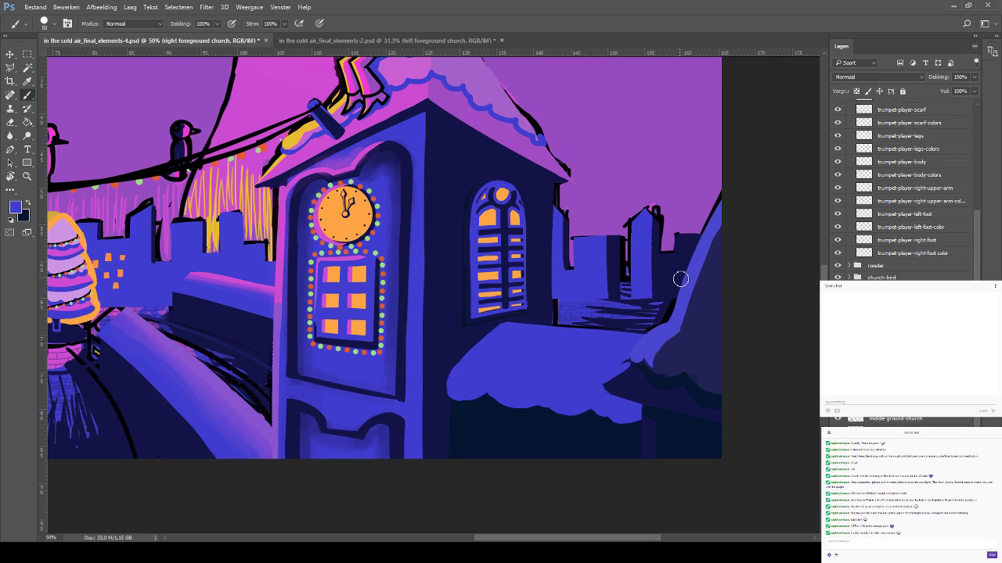
pyautogui.press('x')
pyautogui.click(27, 81)
pyautogui.press('b')
pyautogui.moveTo(447, 403); pyautogui.dragTo(457, 362)
# Sample pink, select the church's blue areas, and paint a thin pink highlight along the side roof's upper edge, trimming it with blue
pyautogui.press('i')
pyautogui.click(592, 126)
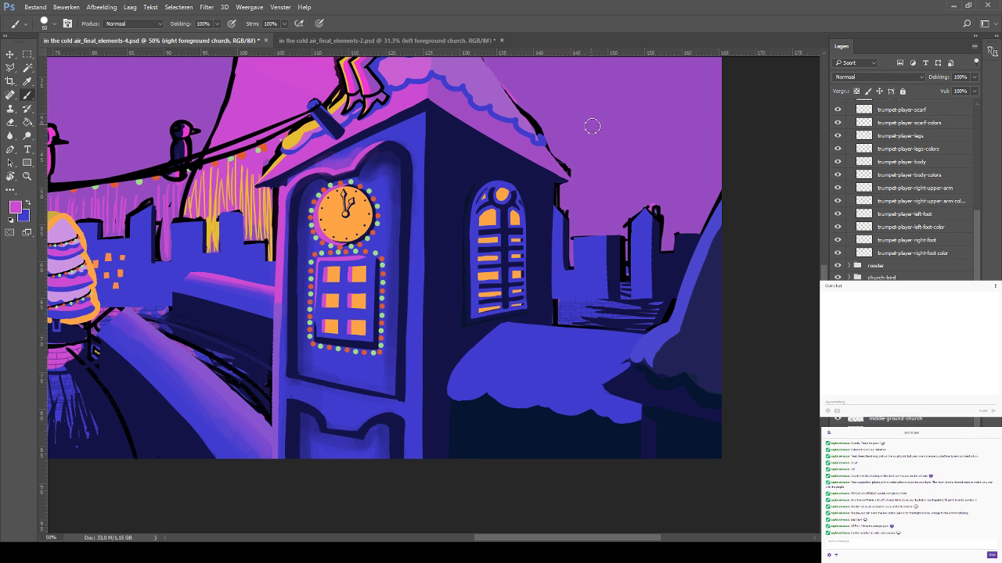
pyautogui.press('w')
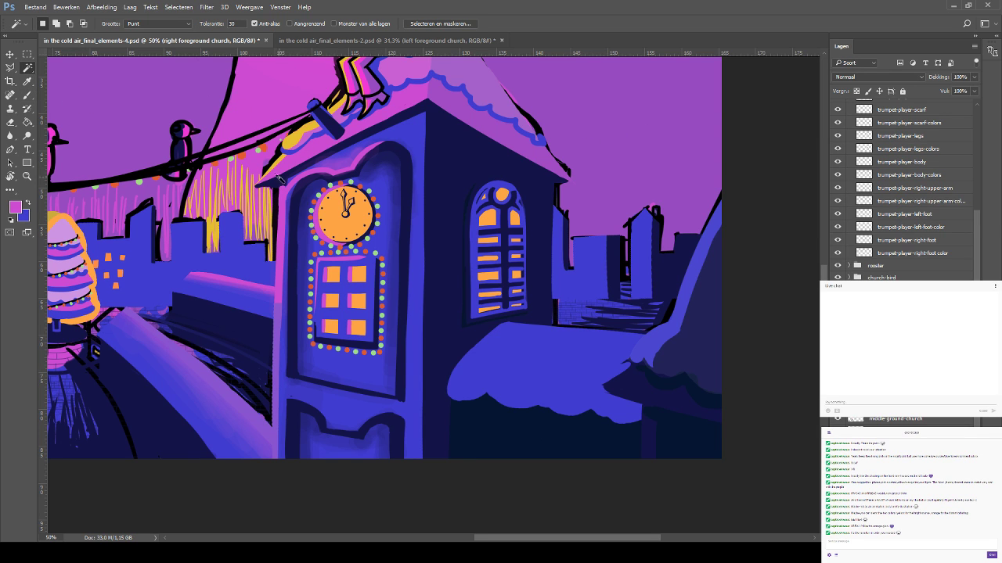
pyautogui.scroll(5, 301, 132)
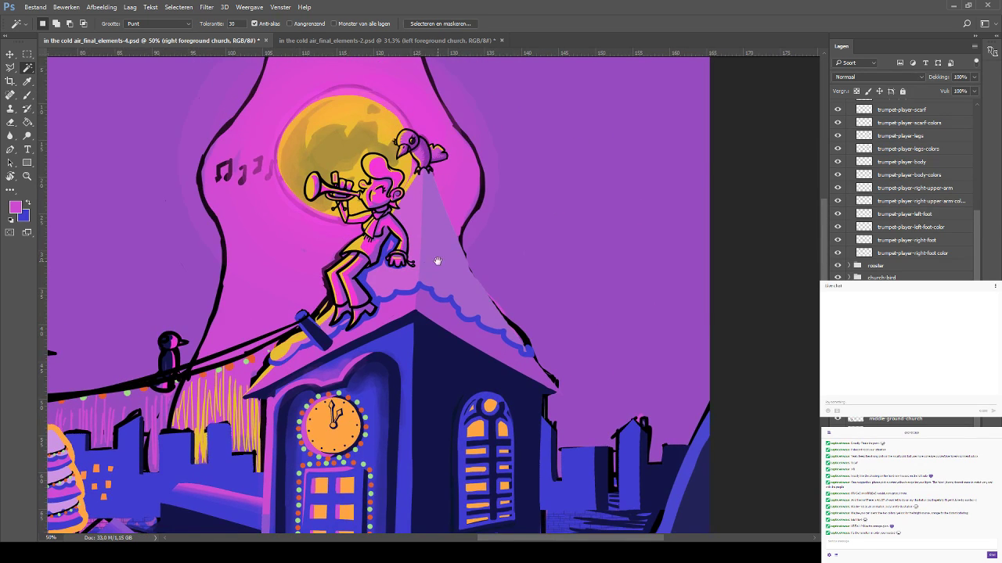
pyautogui.scroll(-4, 437, 261)
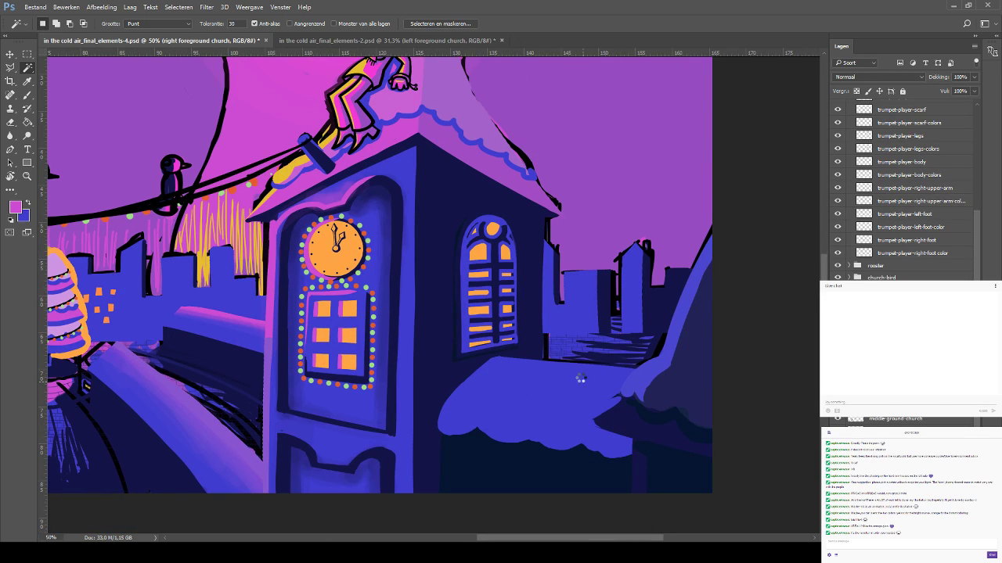
pyautogui.press('b')
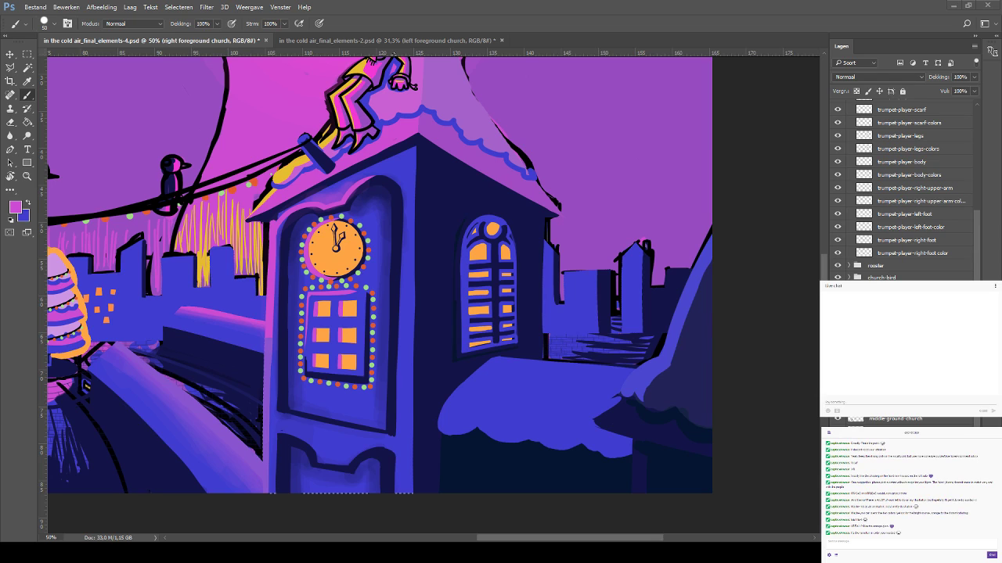
pyautogui.keyDown('ctrl'); pyautogui.click(861, 419); pyautogui.keyUp('ctrl')
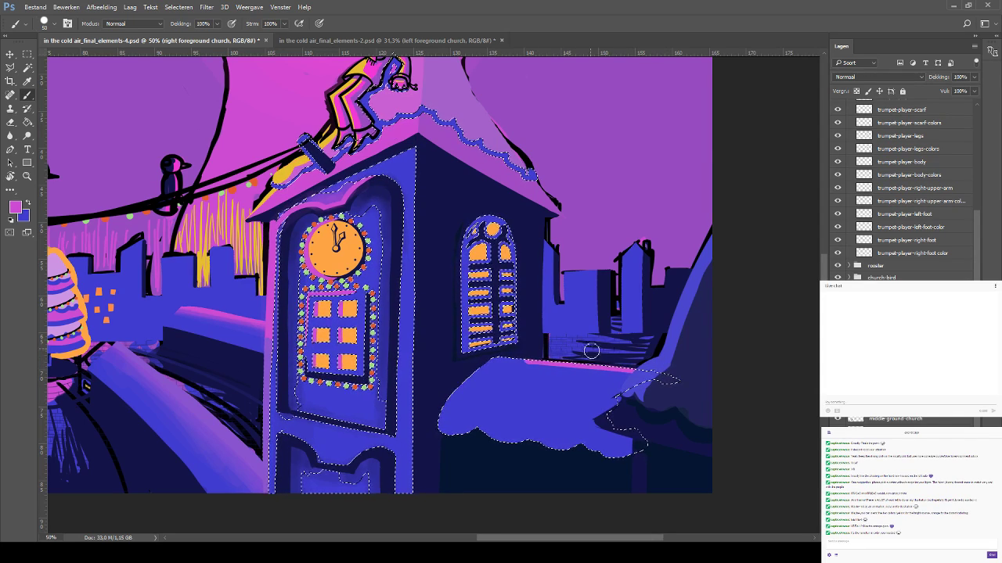
pyautogui.press('x')
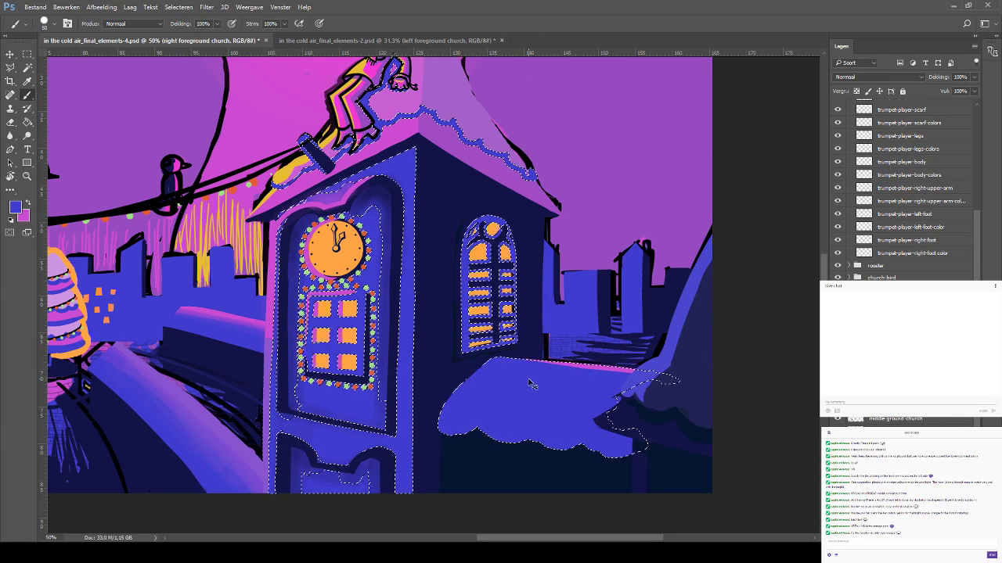
# Add the pink strip to the selection, shade the side roof's upper edge with soft pink at 10% opacity, and deselect
pyautogui.click(27, 68)
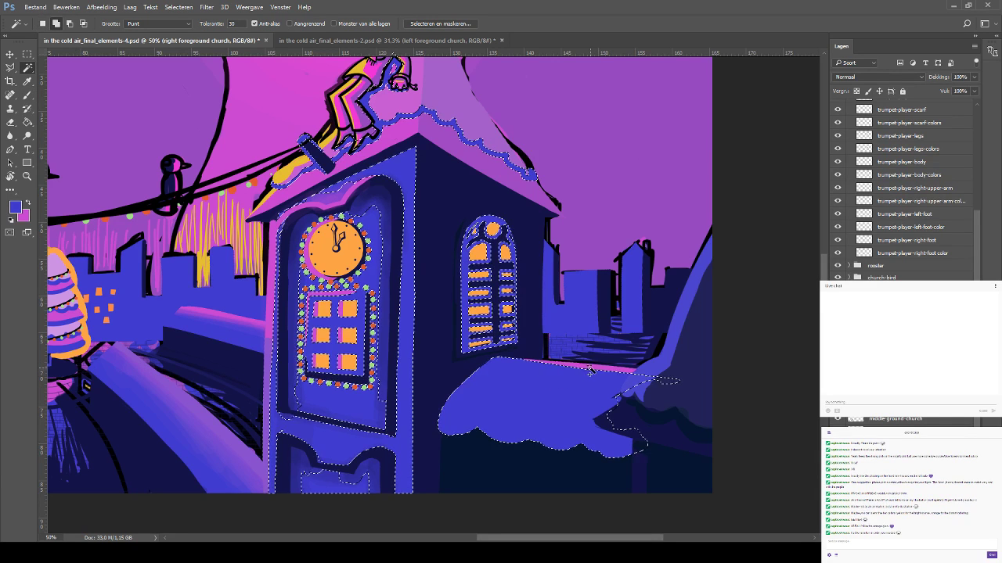
pyautogui.keyDown('shift'); pyautogui.click(521, 347); pyautogui.keyUp('shift')
pyautogui.click(27, 95)
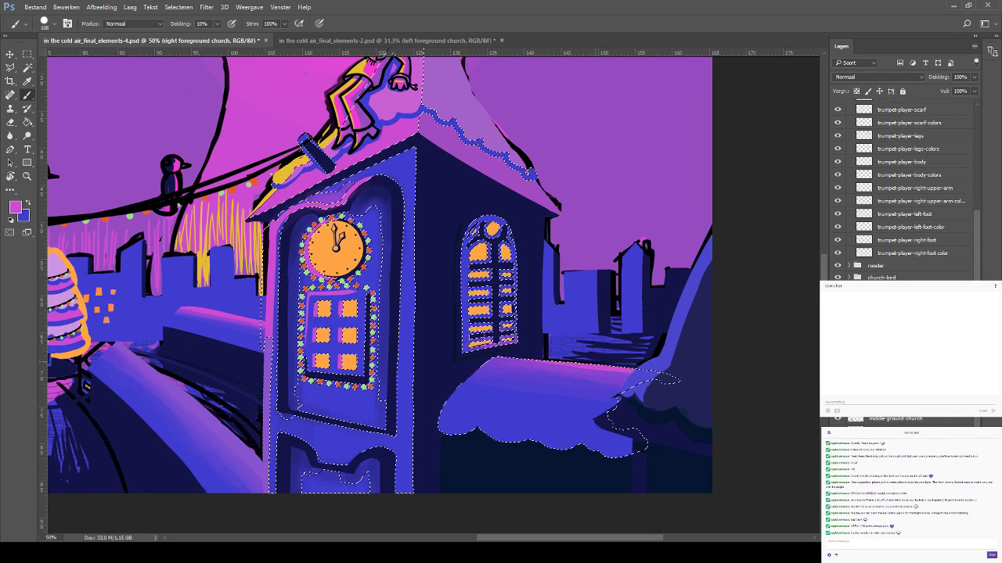
pyautogui.hotkey('ctrl', 'd')
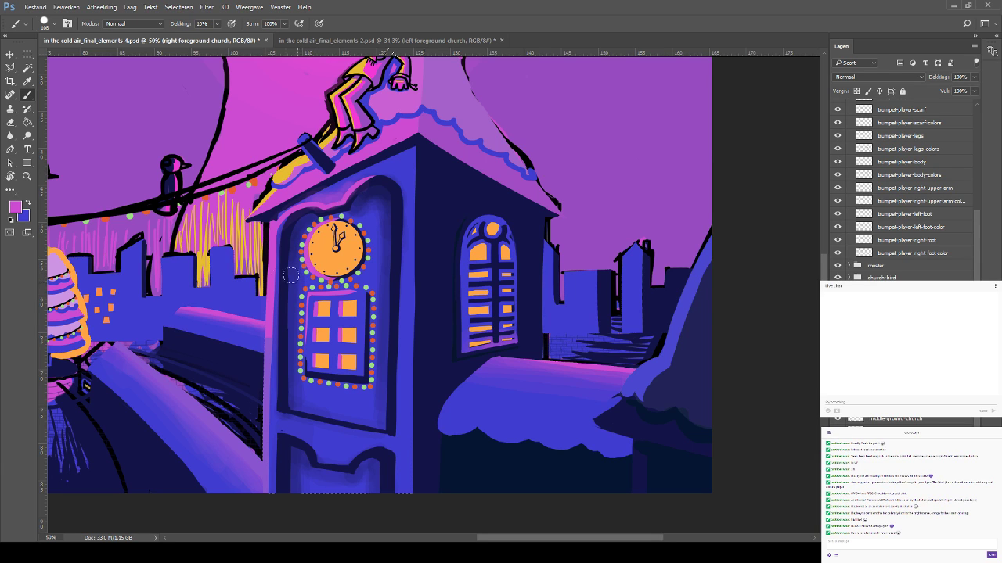
# Sample navy from the church, select the foreground-building layer, and erase a sliver at the pointed tip of its eave
pyautogui.press('i')
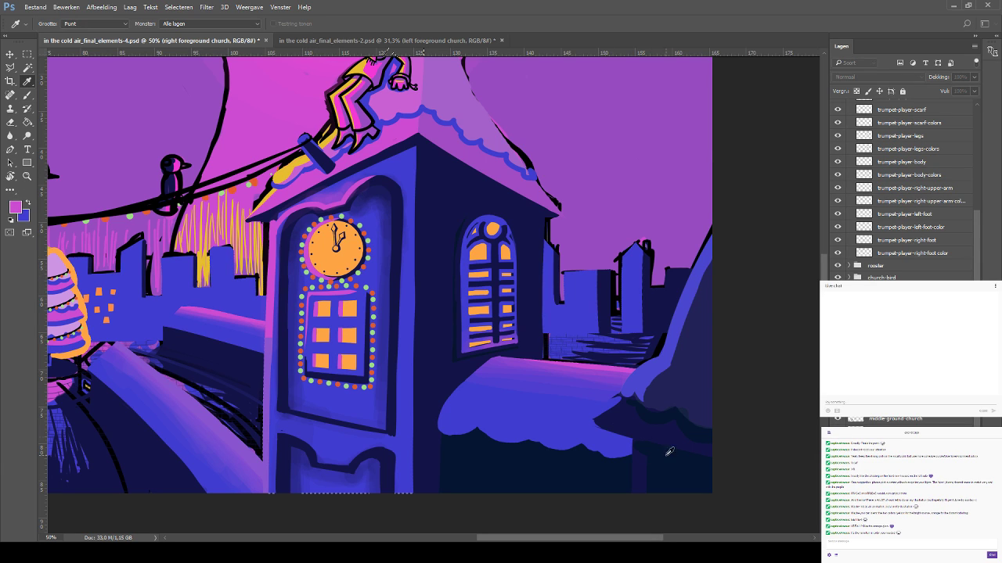
pyautogui.click(426, 144)
pyautogui.press('b')
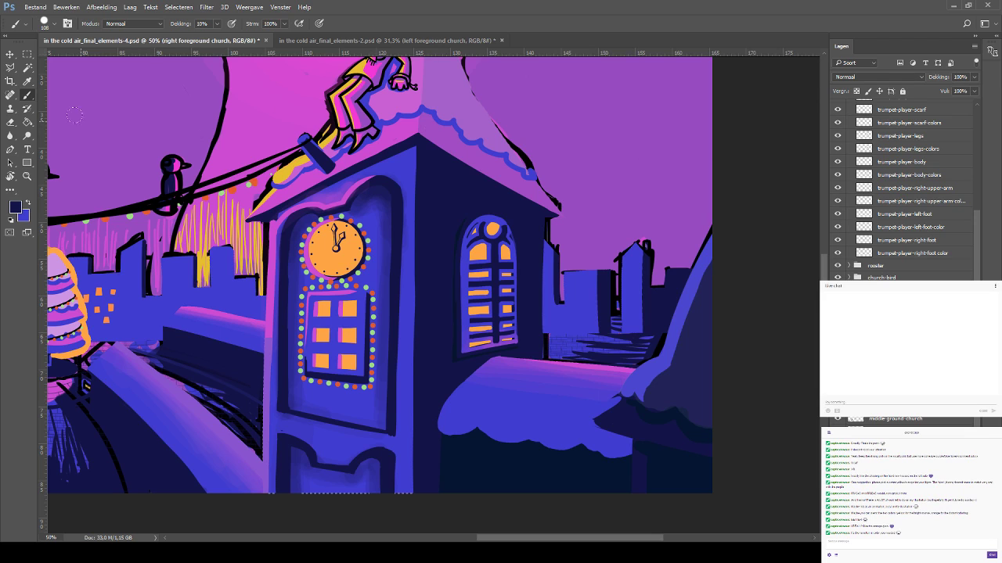
pyautogui.press('v')
pyautogui.moveTo(658, 387); pyautogui.dragTo(677, 423)
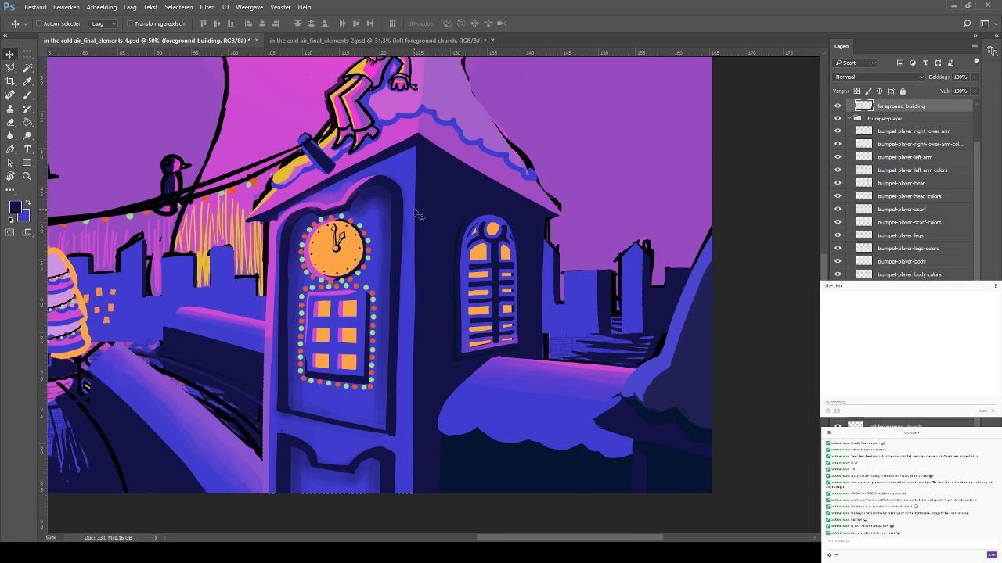
pyautogui.click(10, 122)
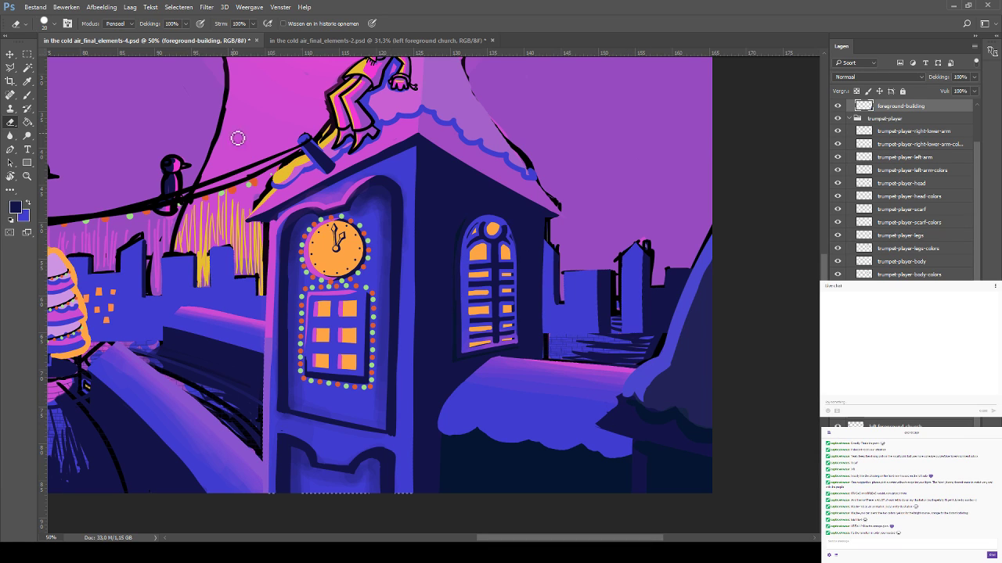
# With the foreground-building layer temporarily hidden, extend the church's side roof snow with blue to a rounded end behind it, and save
pyautogui.press('v')
pyautogui.keyDown('ctrl'); pyautogui.click(553, 391); pyautogui.keyUp('ctrl')
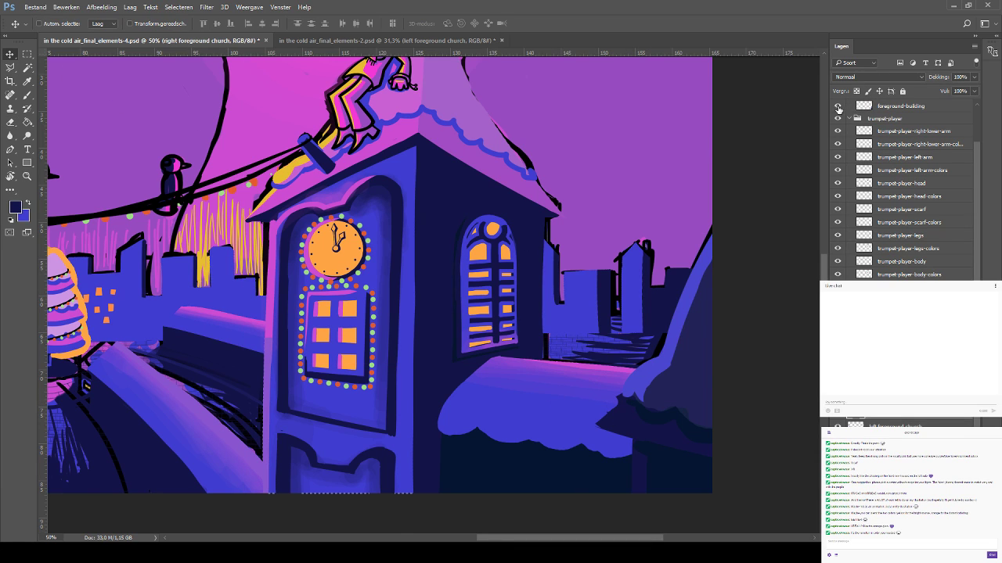
pyautogui.click(837, 106)
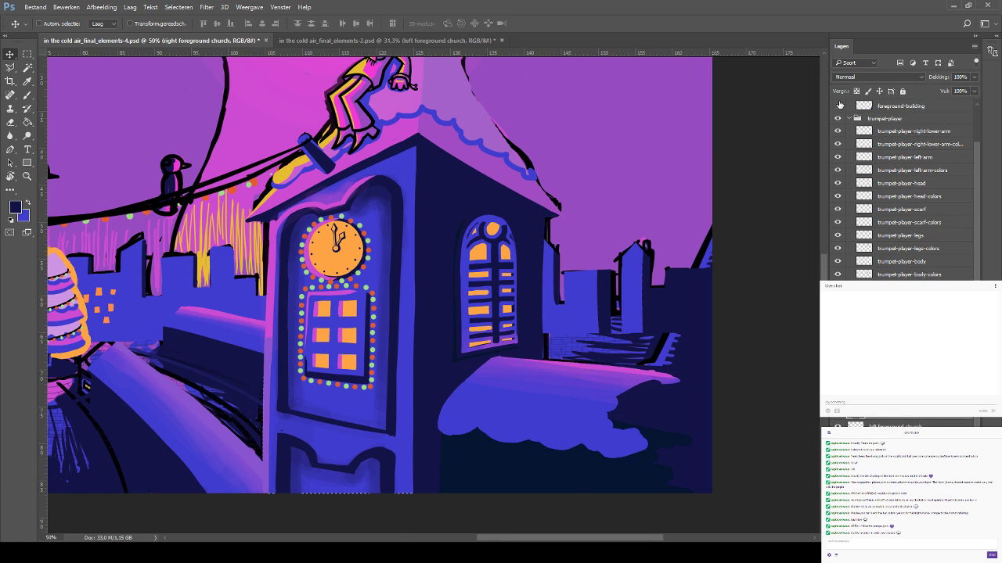
pyautogui.click(28, 94)
pyautogui.keyDown('alt'); pyautogui.click(584, 284); pyautogui.keyUp('alt')
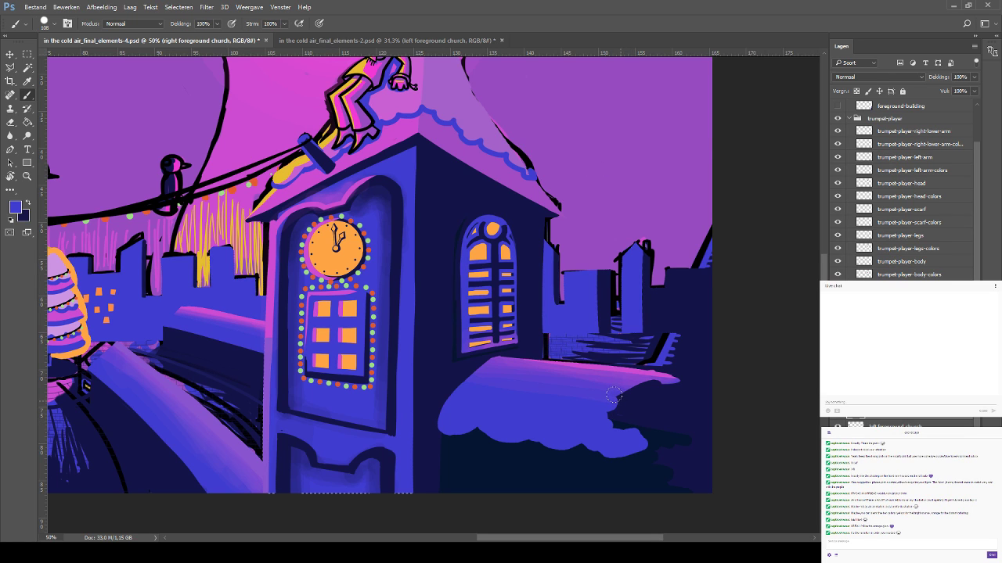
pyautogui.moveTo(616, 418)
pyautogui.mouseDown()
pyautogui.moveTo(660, 390)
pyautogui.moveTo(642, 440)
pyautogui.moveTo(625, 421)
pyautogui.moveTo(636, 443)
pyautogui.moveTo(649, 437)
pyautogui.moveTo(663, 391)
pyautogui.mouseUp()
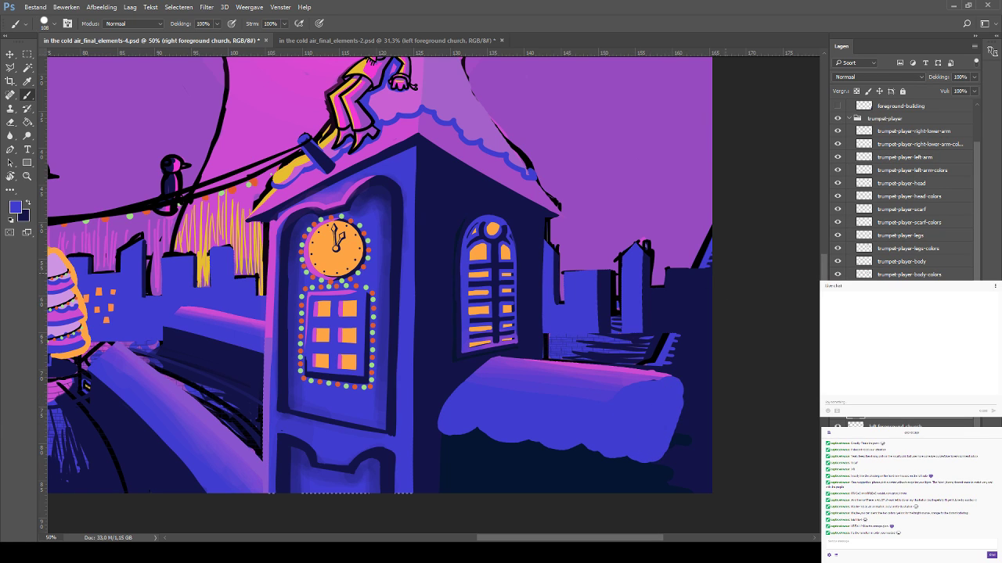
pyautogui.hotkey('ctrl', 's')
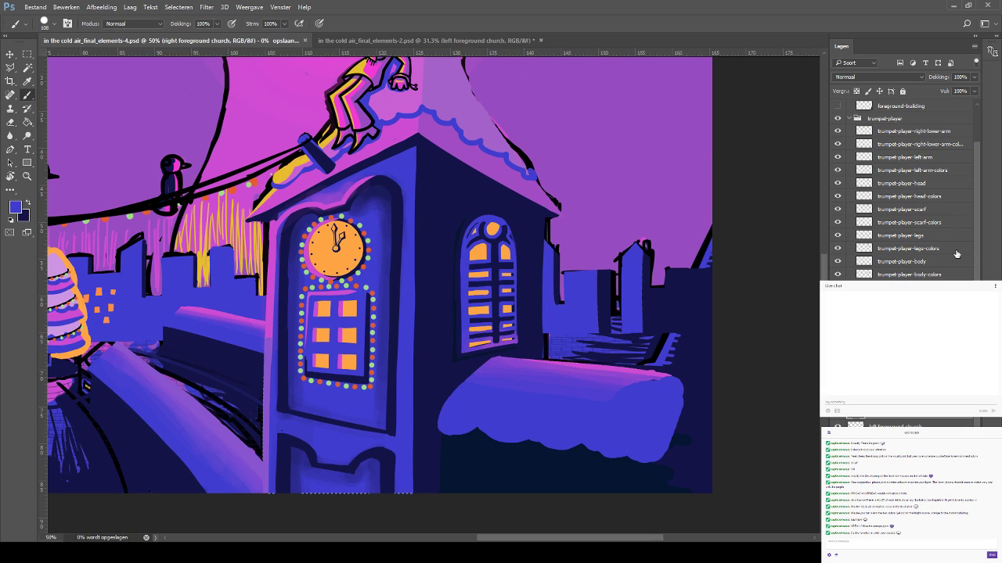
pyautogui.click(838, 106)
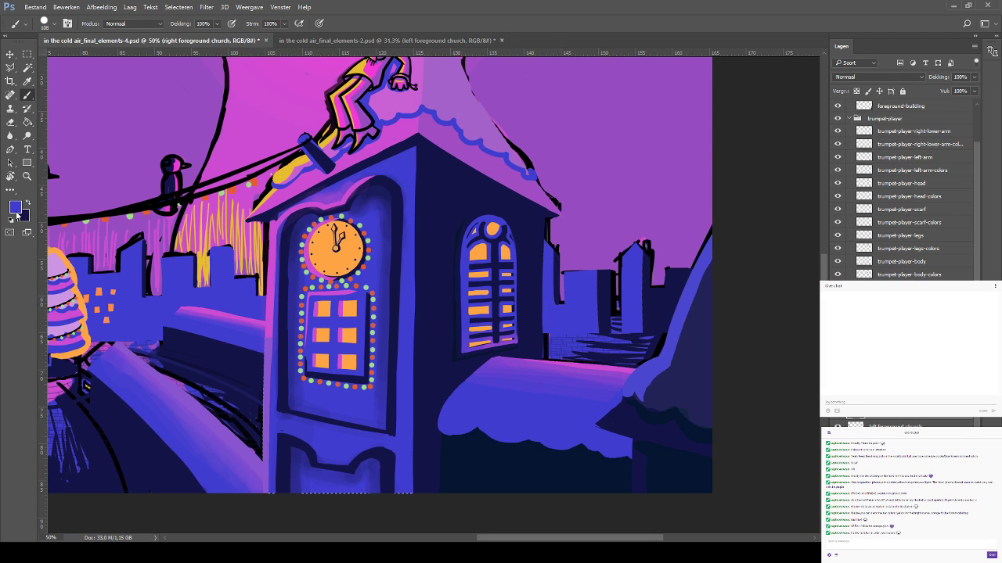
# Sample the darkest navy, undo an accidental layer move, and reduce the brush size to 45
pyautogui.press('i')
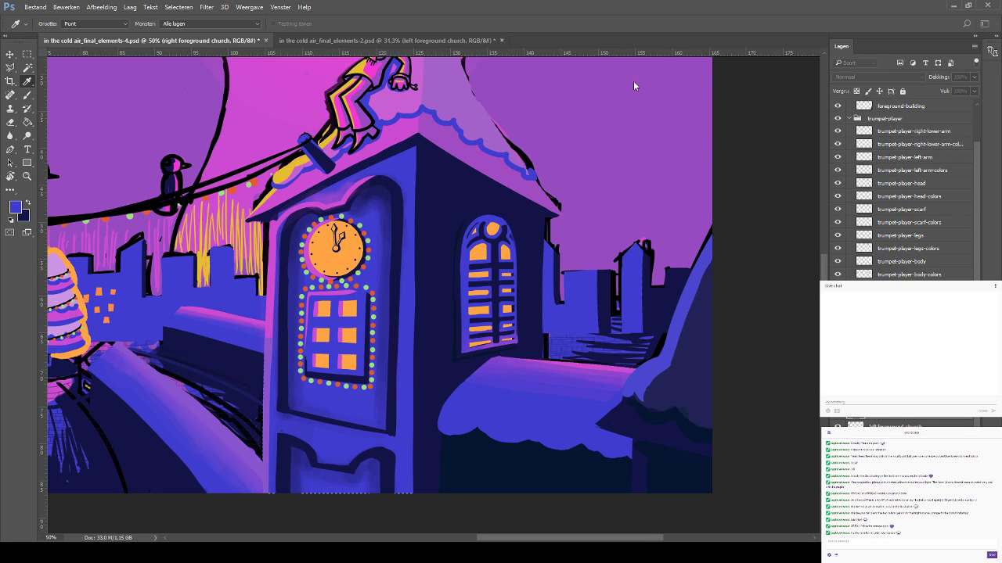
pyautogui.click(317, 176)
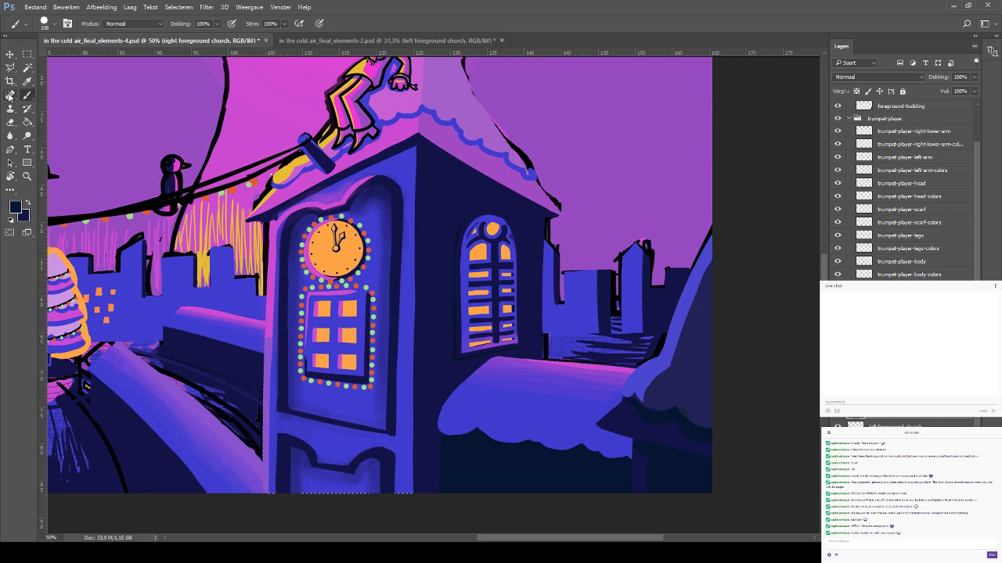
pyautogui.click(12, 52)
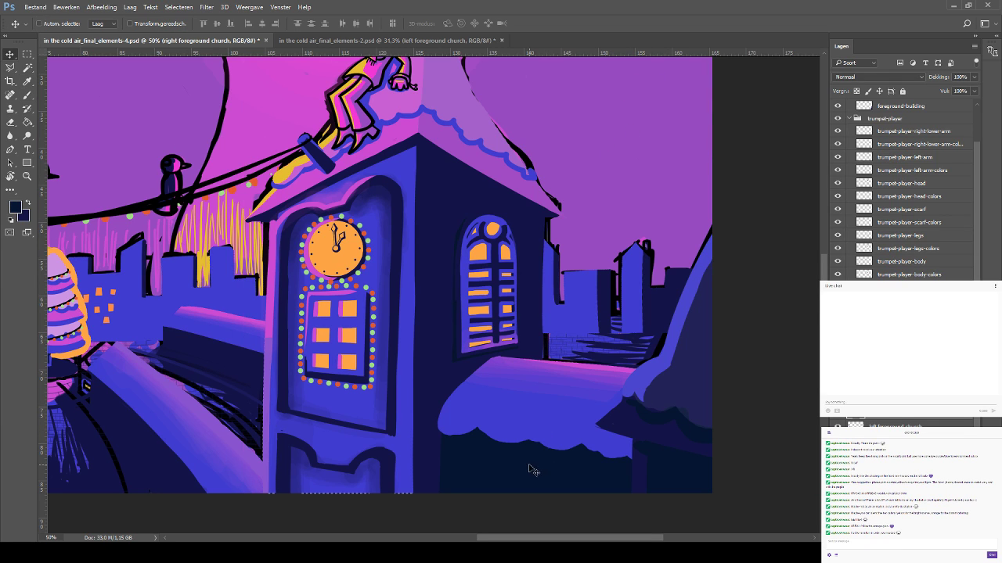
pyautogui.moveTo(532, 469); pyautogui.dragTo(555, 402)
pyautogui.hotkey('ctrl', 'z')
pyautogui.click(28, 95)
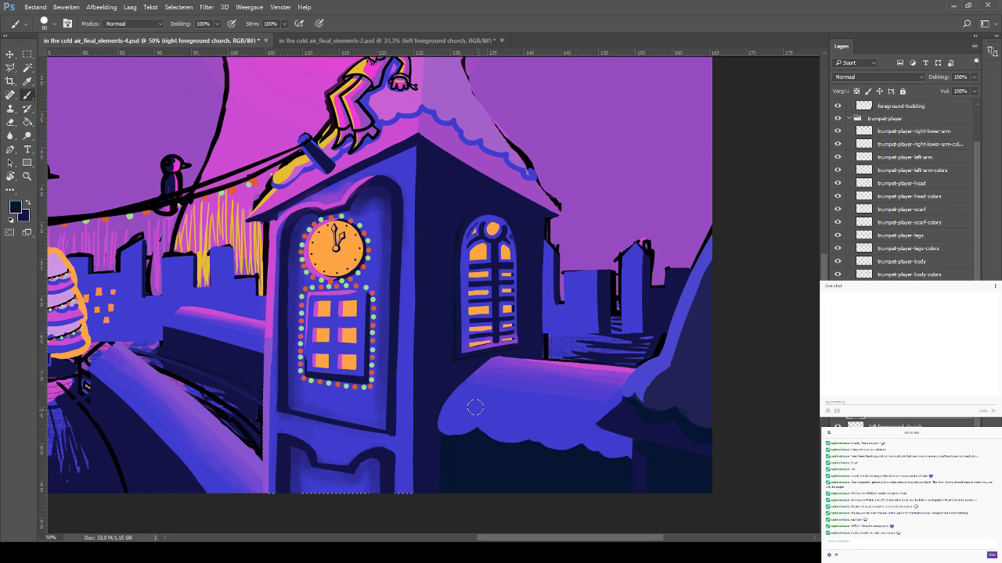
pyautogui.press('[')
pyautogui.press('[')
pyautogui.press('[')
pyautogui.press('[')
# Save the illustration with the whole composition in view
pyautogui.hotkey('ctrl', '-')
pyautogui.hotkey('ctrl', '-')
pyautogui.hotkey('ctrl', '-')
pyautogui.hotkey('ctrl', 's')
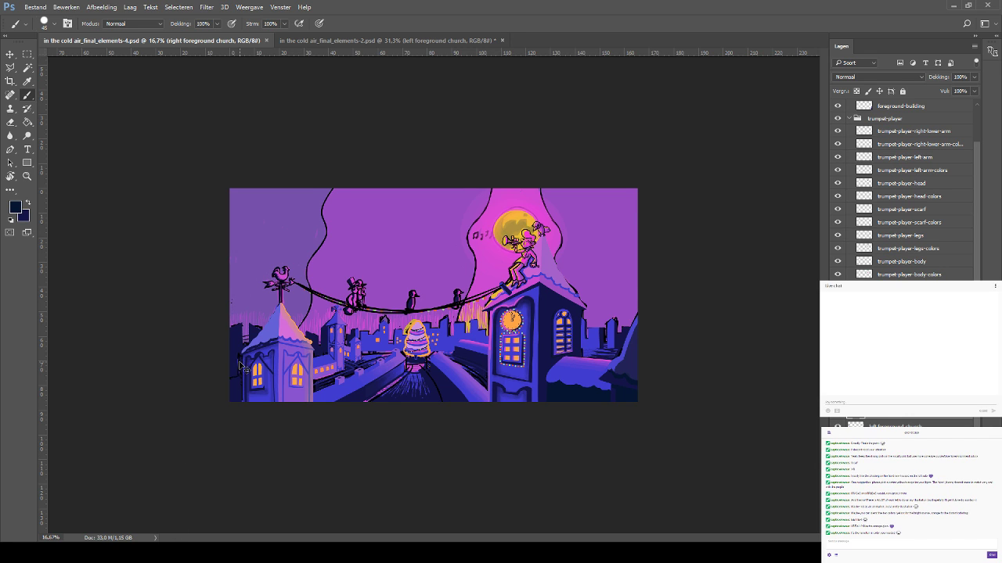
# Set navy and pink as the working colors and try a navy stroke across the upper corner of the side roof's snow
pyautogui.hotkey('ctrl', '+')
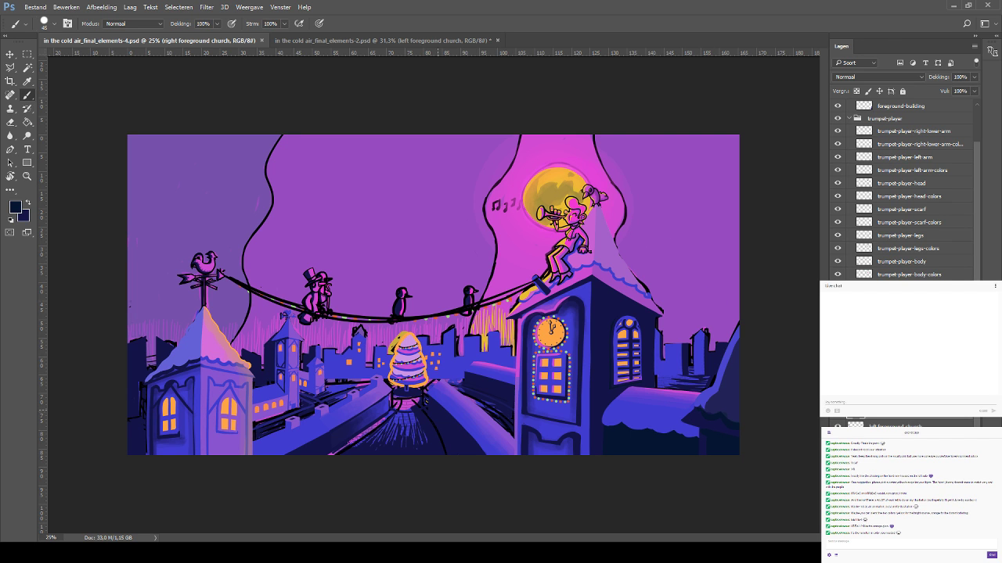
pyautogui.hotkey('ctrl', '+')
pyautogui.hotkey('ctrl', '+')
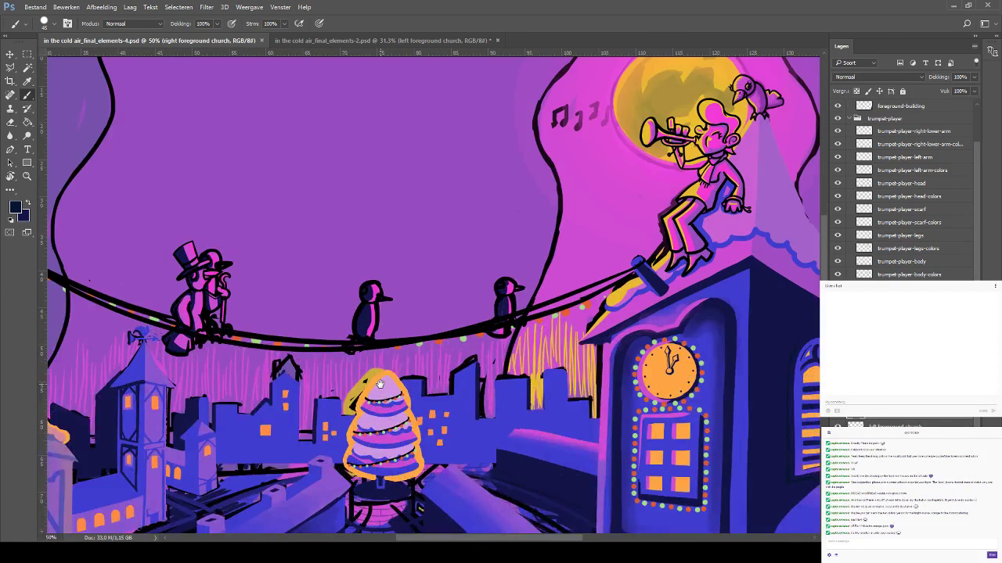
pyautogui.moveTo(477, 333); pyautogui.dragTo(18, 191)
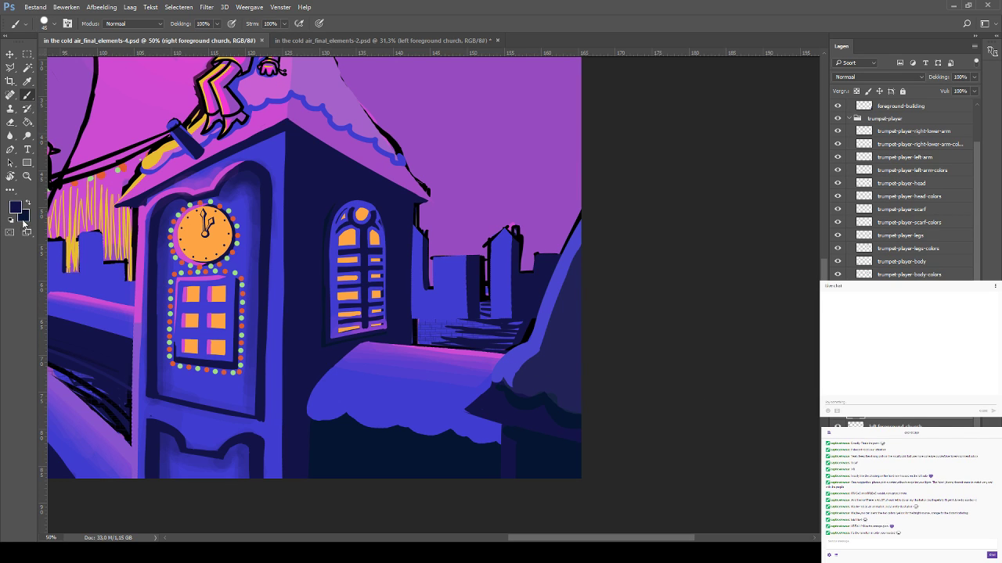
pyautogui.press('i')
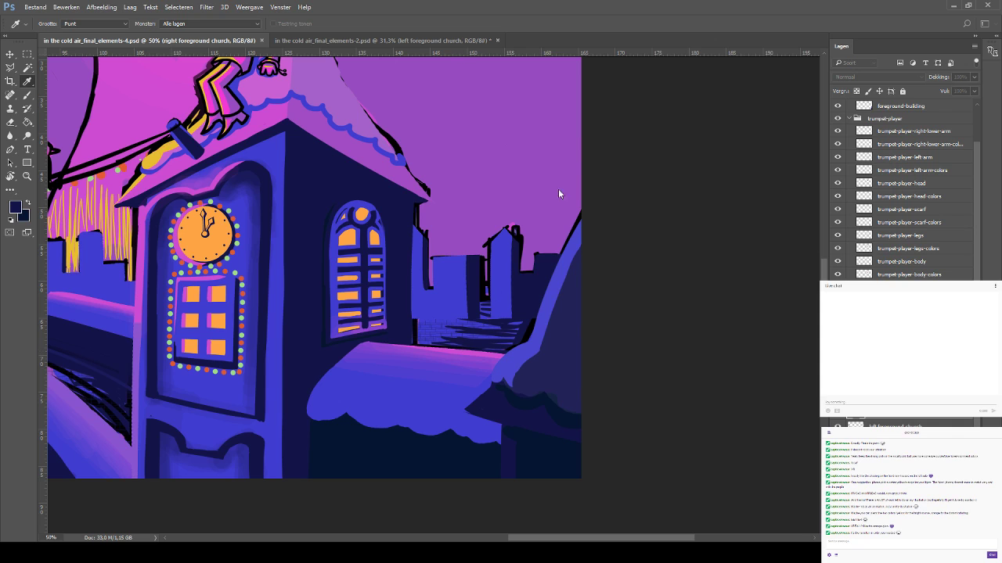
pyautogui.press('b')
pyautogui.moveTo(347, 376); pyautogui.dragTo(374, 344)
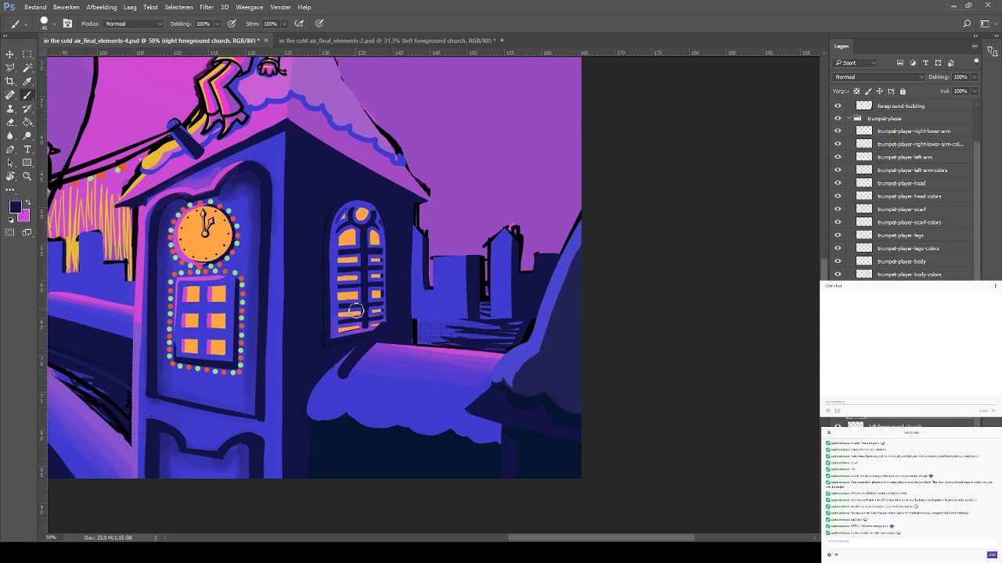
# Select the side roof's snow with the Magic Wand, adding its purple and pink highlight bands to the blue area
pyautogui.click(28, 67)
pyautogui.click(368, 361)
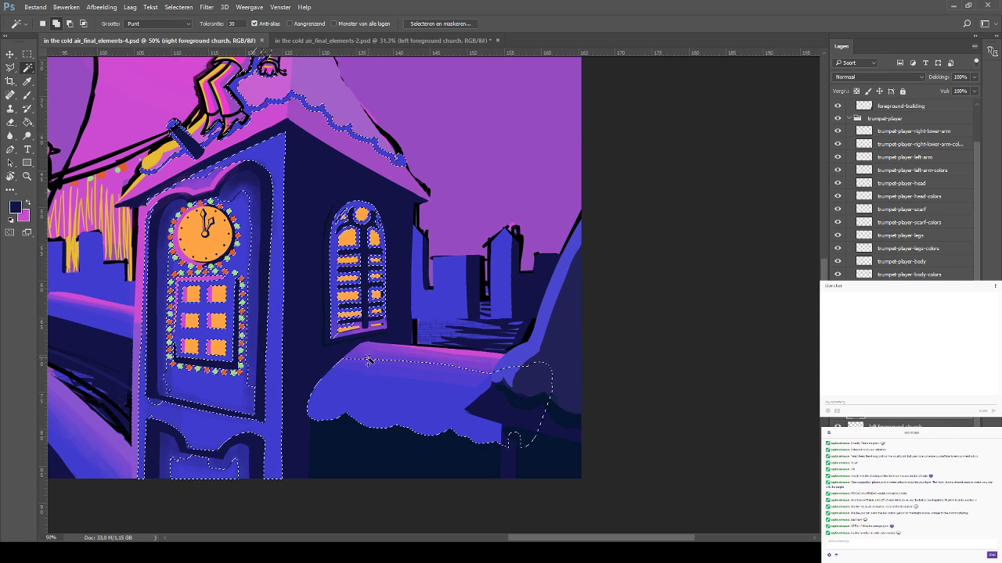
pyautogui.keyDown('shift'); pyautogui.click(431, 355); pyautogui.keyUp('shift')
pyautogui.keyDown('shift'); pyautogui.click(432, 350); pyautogui.keyUp('shift')
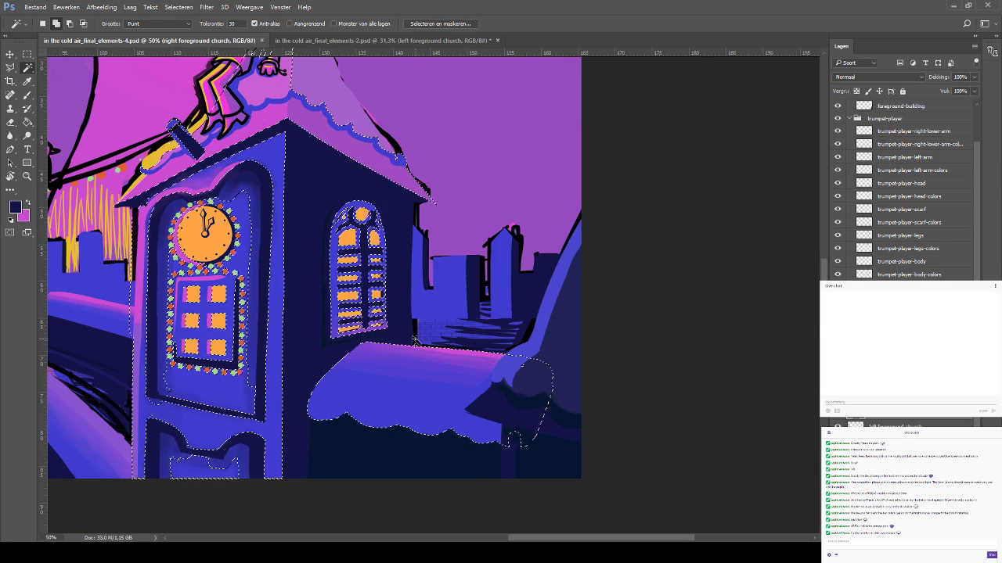
# Try brush strokes along the side roof's upper edge, undo them, and make pink the active color
pyautogui.click(27, 94)
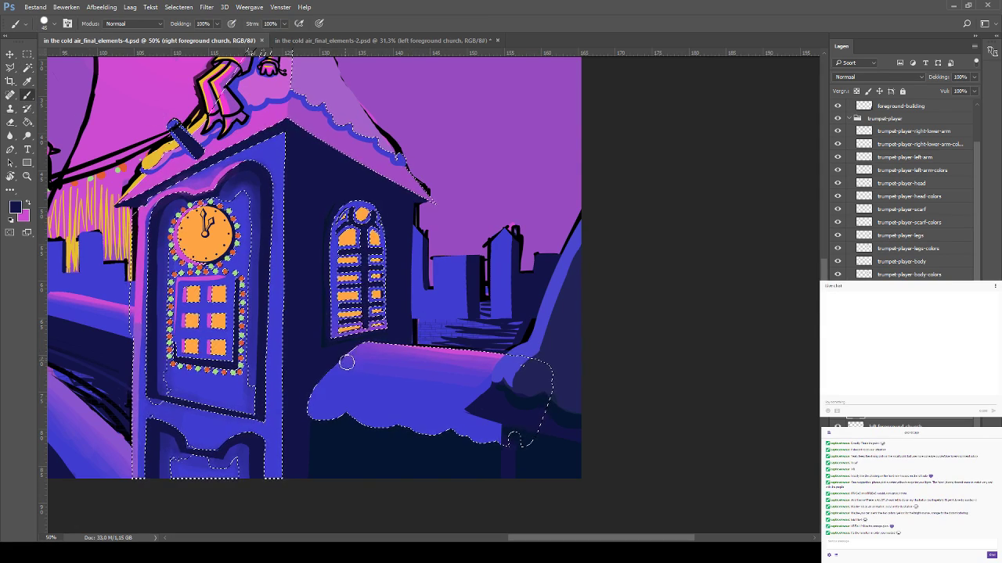
pyautogui.moveTo(392, 337)
pyautogui.mouseDown()
pyautogui.moveTo(338, 358)
pyautogui.moveTo(392, 337)
pyautogui.moveTo(341, 346)
pyautogui.moveTo(354, 356)
pyautogui.moveTo(392, 338)
pyautogui.mouseUp()
pyautogui.hotkey('ctrl', 'z')
pyautogui.press('x')
pyautogui.hotkey('ctrl', 'z')
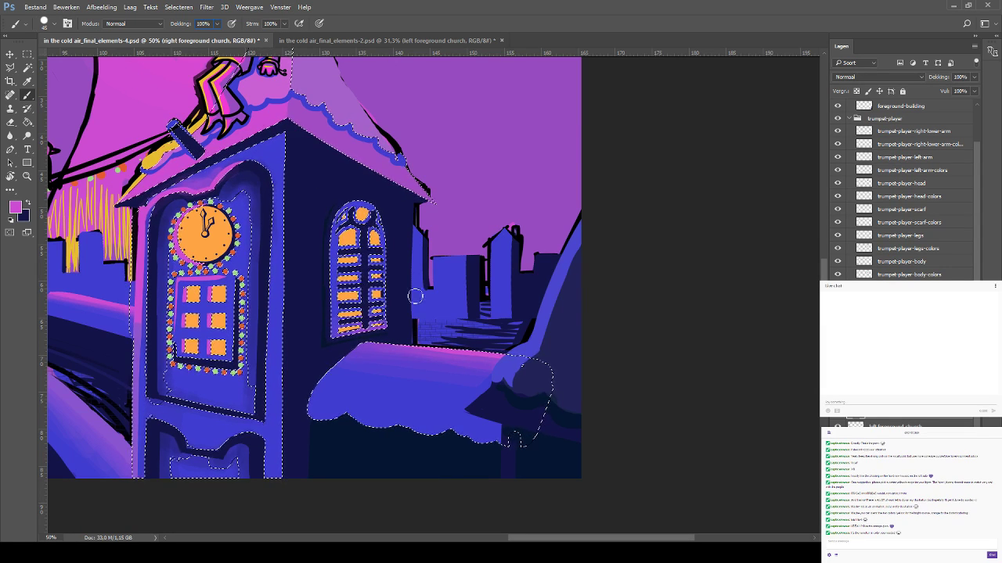
# Subtract the church's side window from the selection with the Polygonal Lasso
pyautogui.click(10, 68)
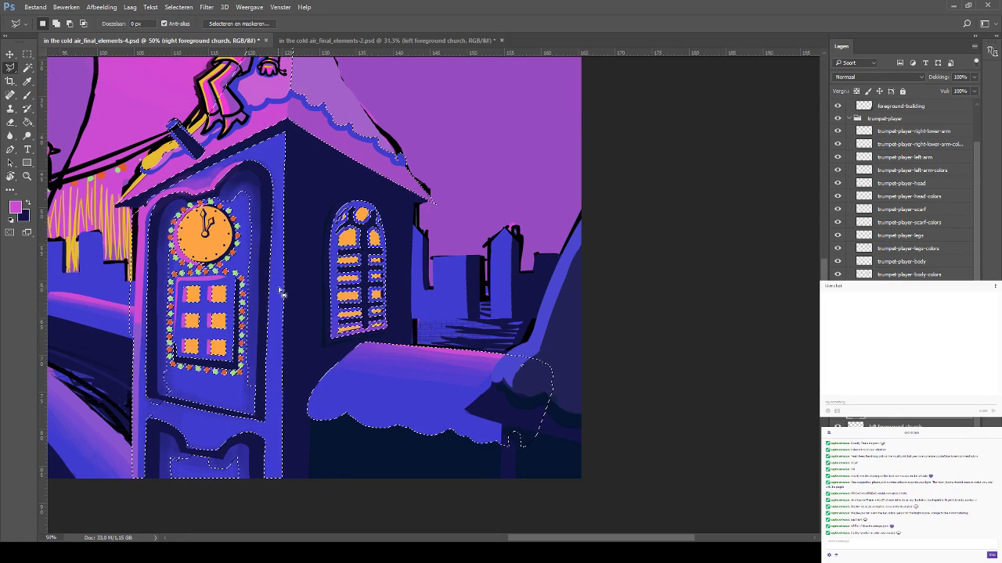
pyautogui.moveTo(331, 347)
pyautogui.mouseDown()
pyautogui.moveTo(396, 331)
pyautogui.moveTo(389, 213)
pyautogui.moveTo(399, 202)
pyautogui.moveTo(373, 179)
pyautogui.moveTo(334, 183)
pyautogui.moveTo(310, 291)
pyautogui.mouseUp()
pyautogui.moveTo(332, 357); pyautogui.dragTo(330, 349)
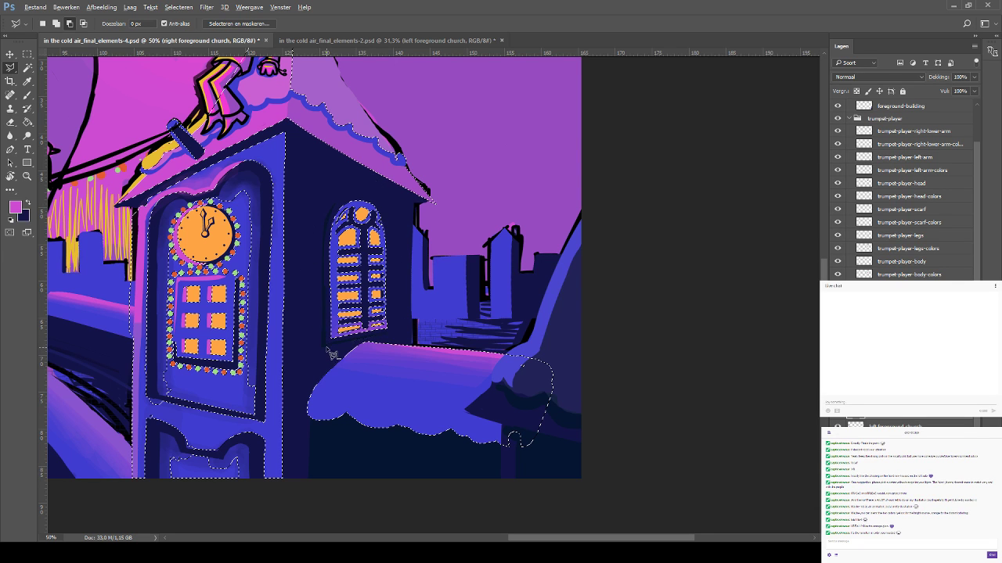
pyautogui.click(11, 108)
# Paint a pink highlight on the side roof's upper corner, blend it into the blue at 10% opacity, deselect, and save
pyautogui.click(27, 95)
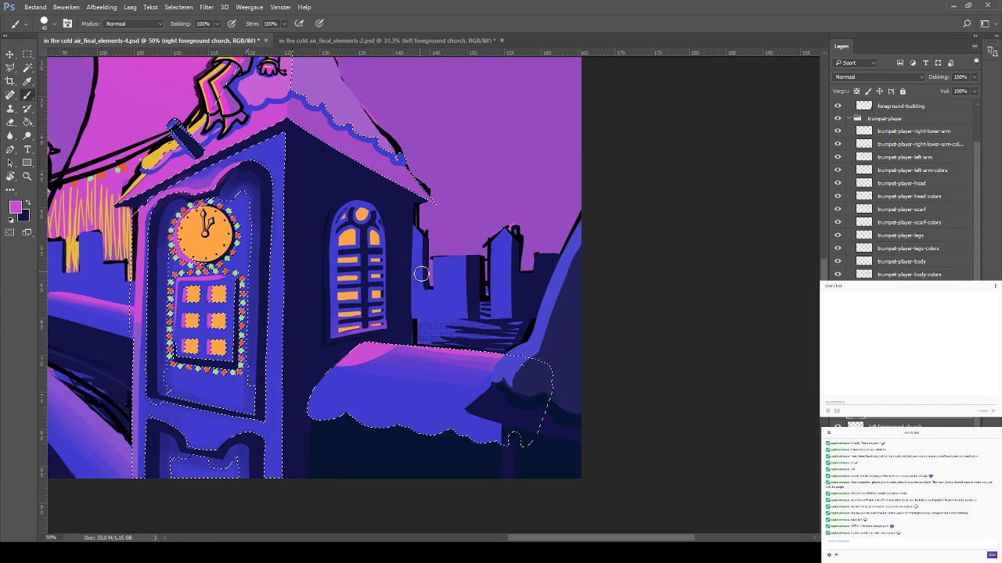
pyautogui.press('x')
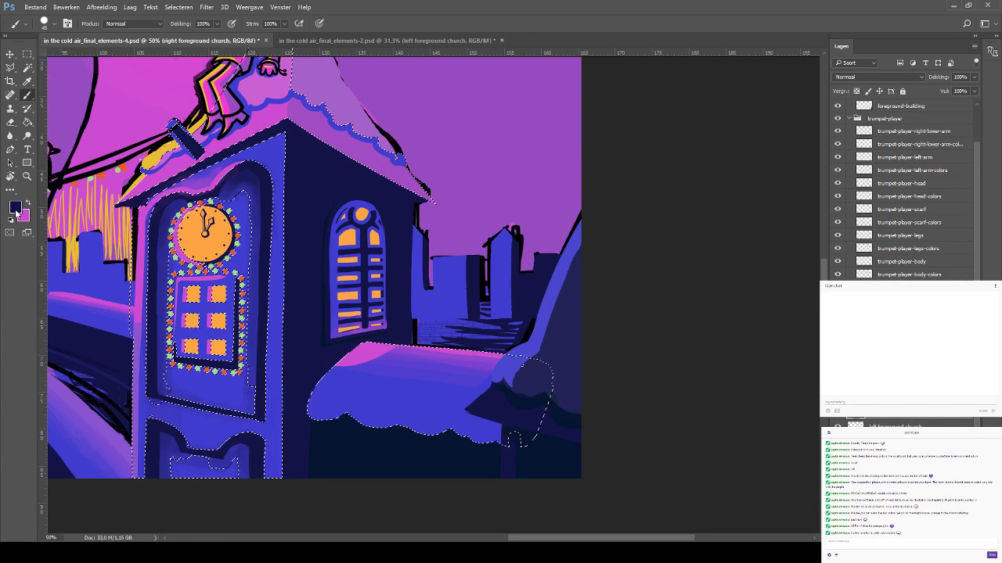
pyautogui.press('x')
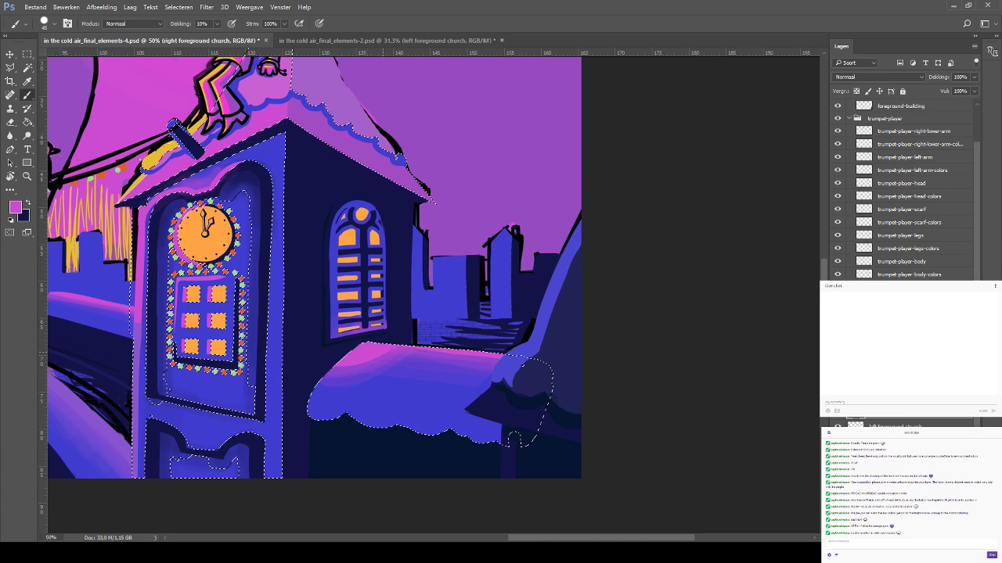
pyautogui.moveTo(402, 344)
pyautogui.mouseDown()
pyautogui.moveTo(338, 383)
pyautogui.moveTo(373, 363)
pyautogui.moveTo(337, 370)
pyautogui.mouseUp()
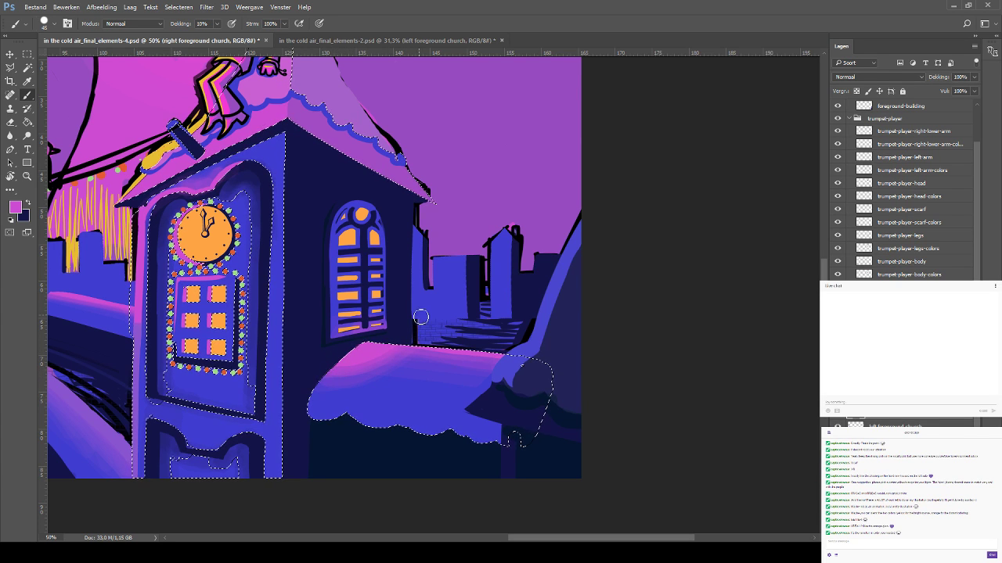
pyautogui.hotkey('ctrl', 'd')
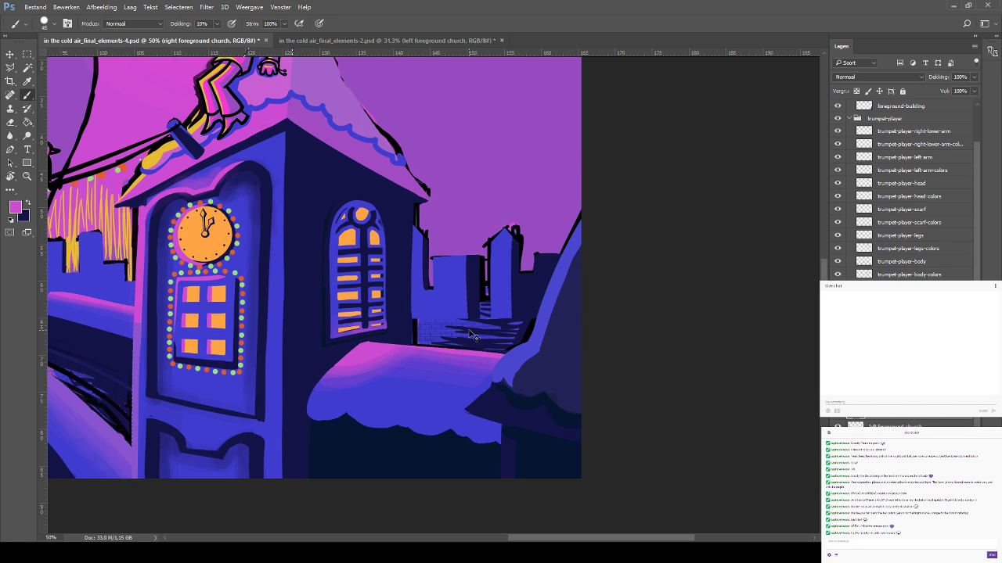
pyautogui.hotkey('ctrl', '-')
pyautogui.hotkey('ctrl', 's')
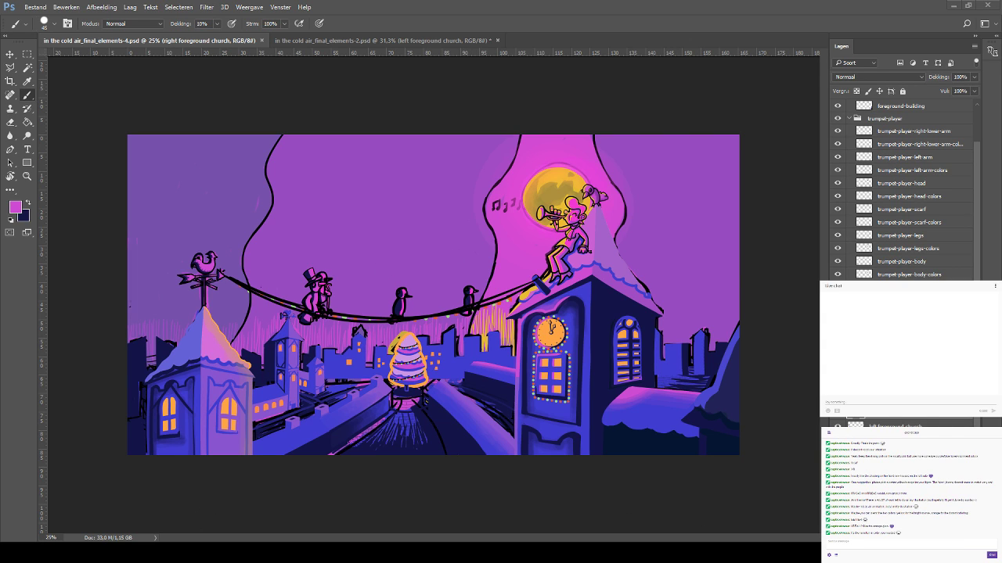
# Hide the rough sketch layers and the flat-colored sky shapes over the painted scene, and save the document
pyautogui.scroll(-2, 908, 192)
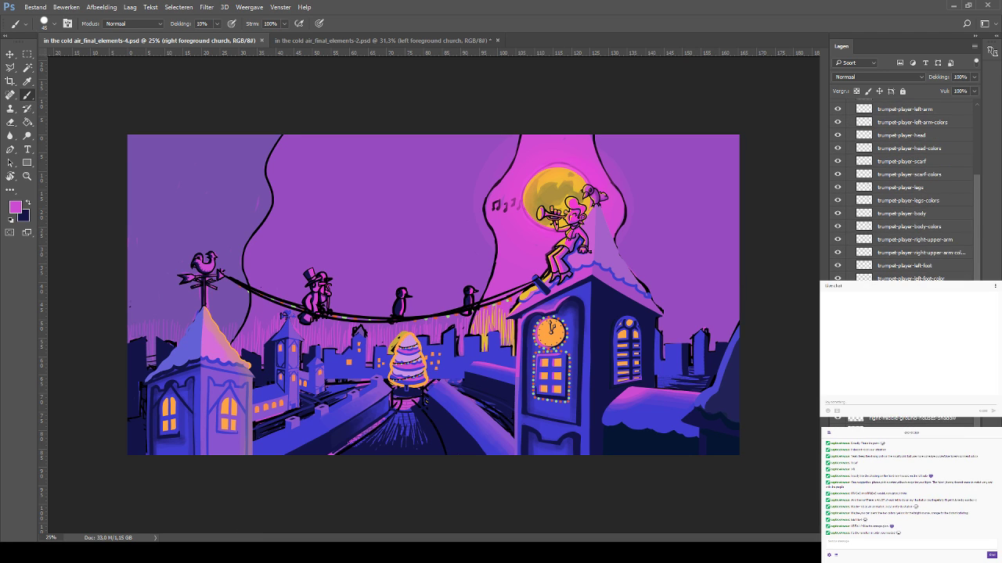
pyautogui.scroll(-3, 907, 192)
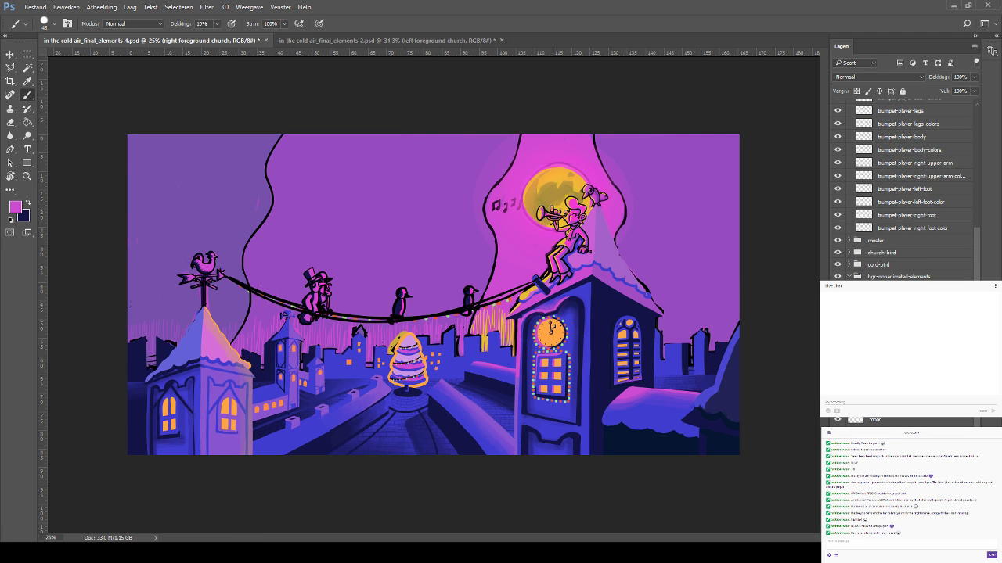
pyautogui.hotkey('ctrl', 's')
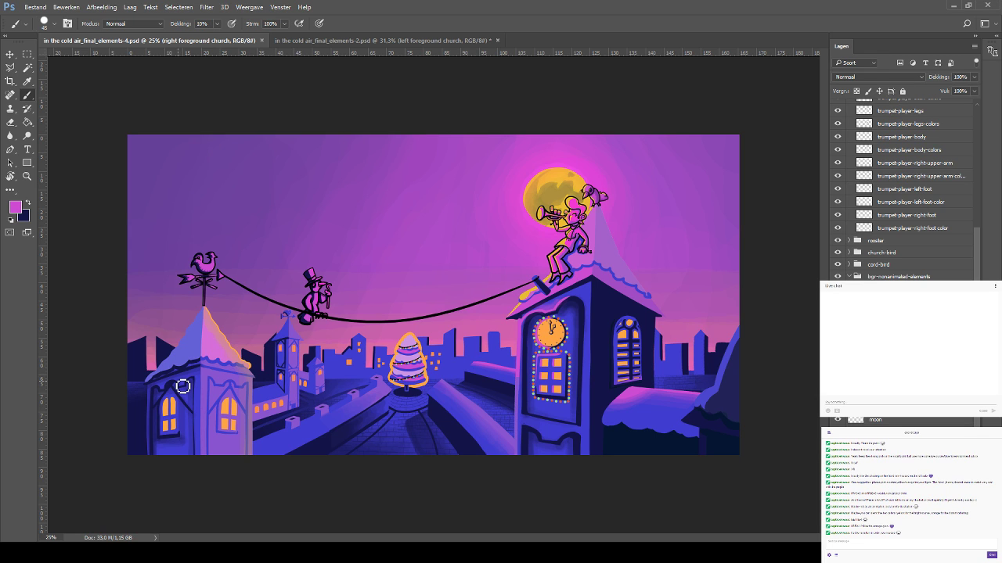
# Activate the background buildings layer and select the blue faces of the skyline with the Magic Wand
pyautogui.hotkey('ctrl', '+')
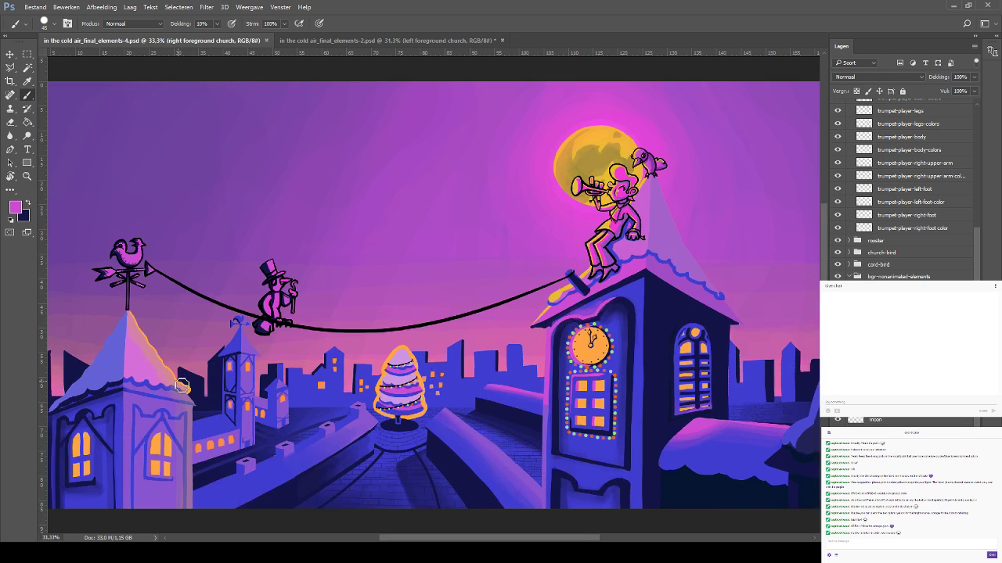
pyautogui.scroll(-3, 397, 287)
pyautogui.hscroll(-2, 397, 286)
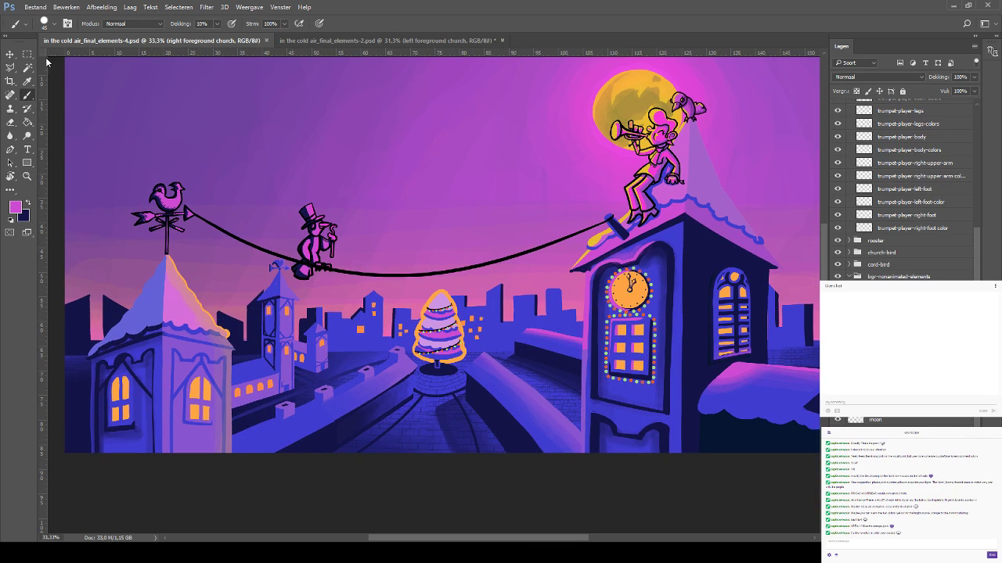
pyautogui.click(29, 67)
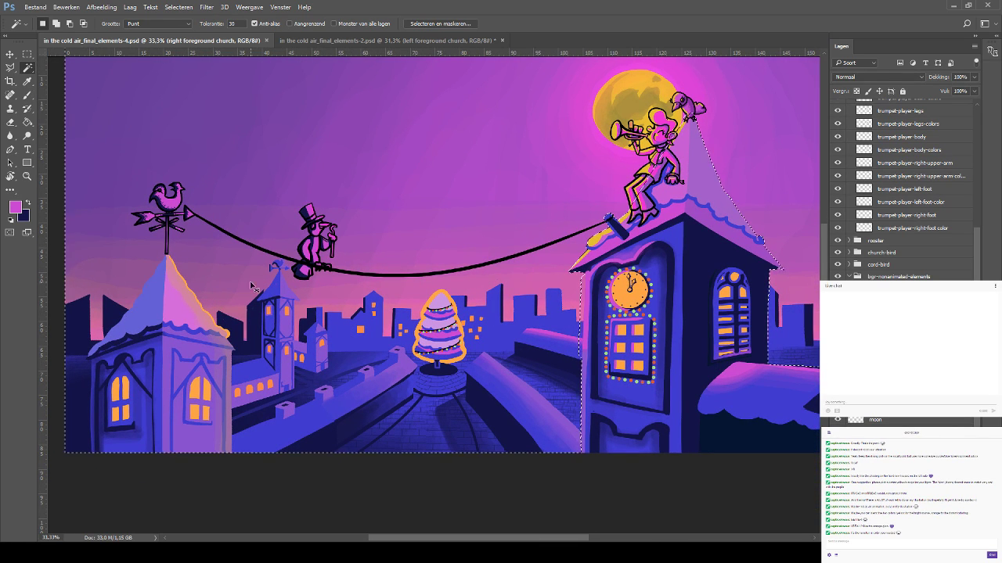
pyautogui.click(10, 54)
pyautogui.keyDown('ctrl'); pyautogui.click(338, 339); pyautogui.keyUp('ctrl')
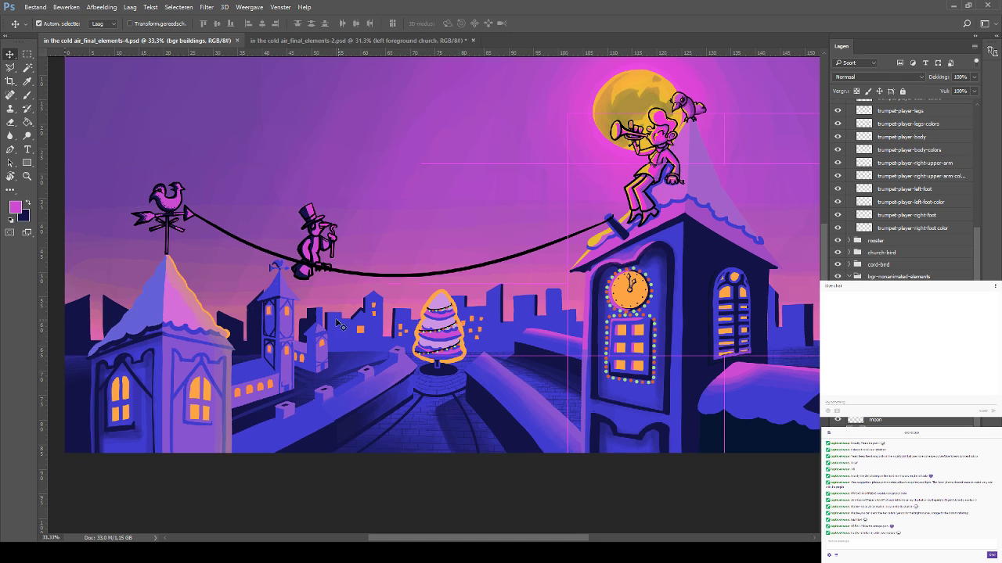
pyautogui.moveTo(343, 348); pyautogui.dragTo(345, 316)
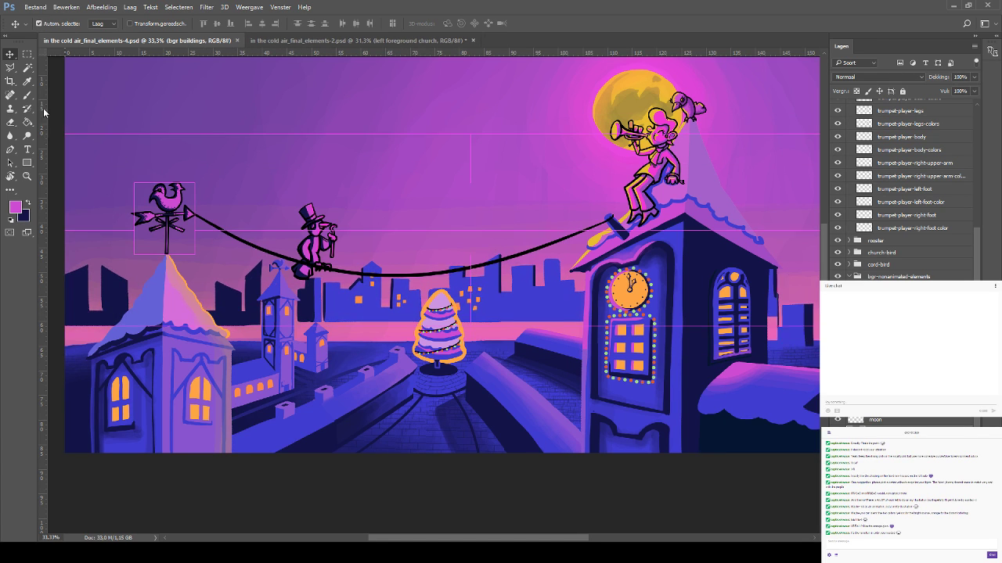
pyautogui.hotkey('ctrl', 'z')
pyautogui.click(29, 68)
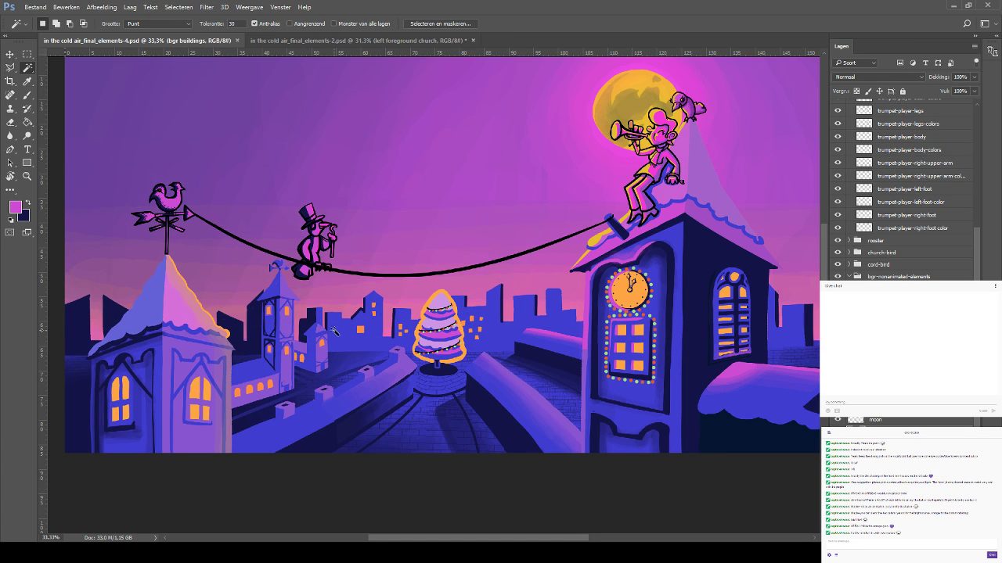
pyautogui.click(334, 332)
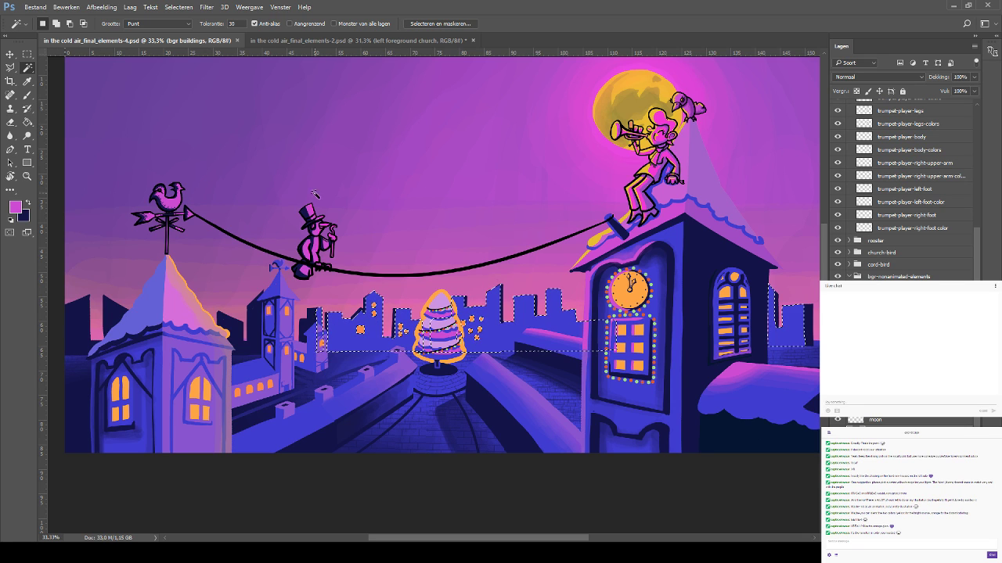
# Set up the Brush with the dark navy color, a size of 133 pixels, and 10% opacity
pyautogui.click(27, 95)
pyautogui.click(30, 202)
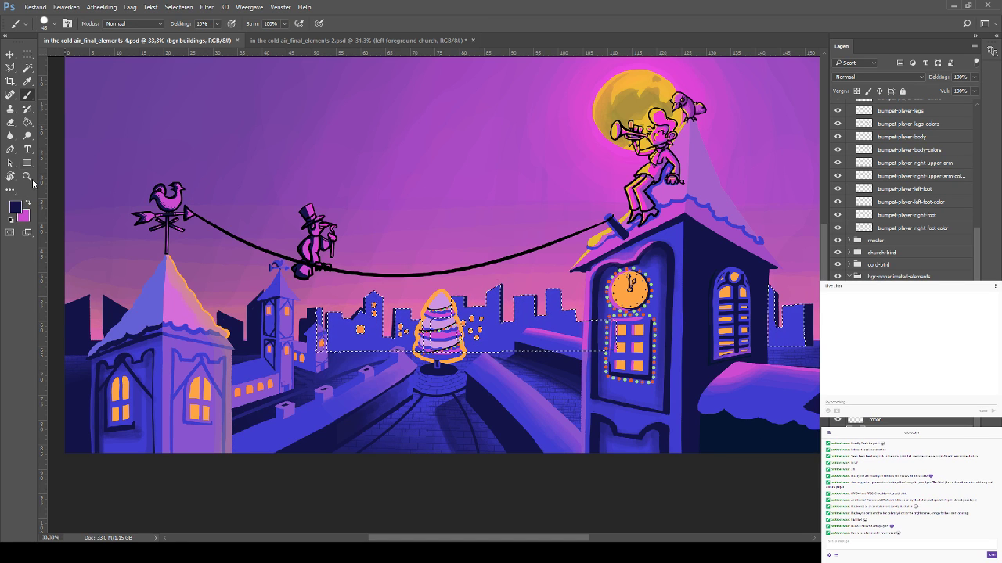
pyautogui.click(53, 27)
pyautogui.click(96, 57)
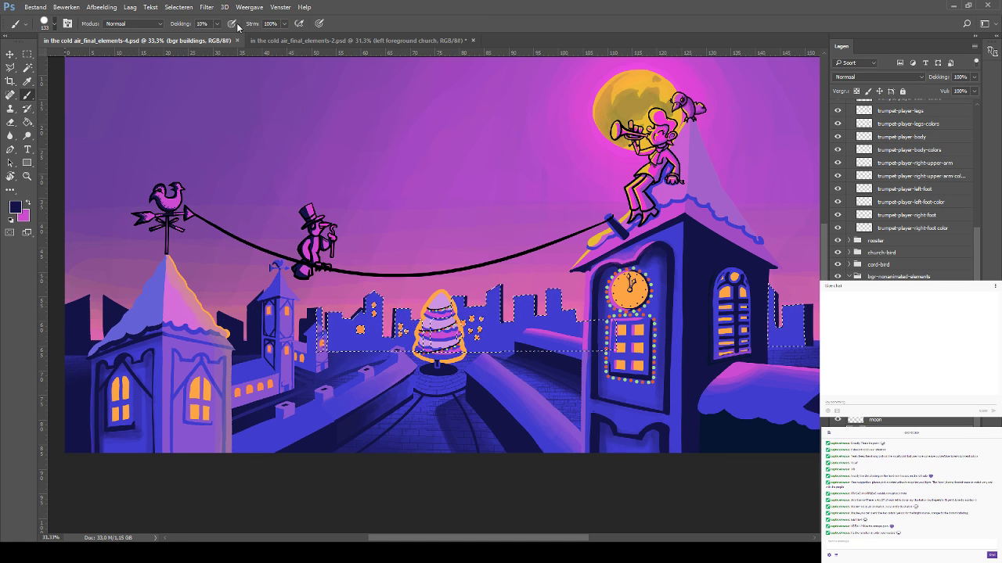
pyautogui.press('0')
pyautogui.press('6')
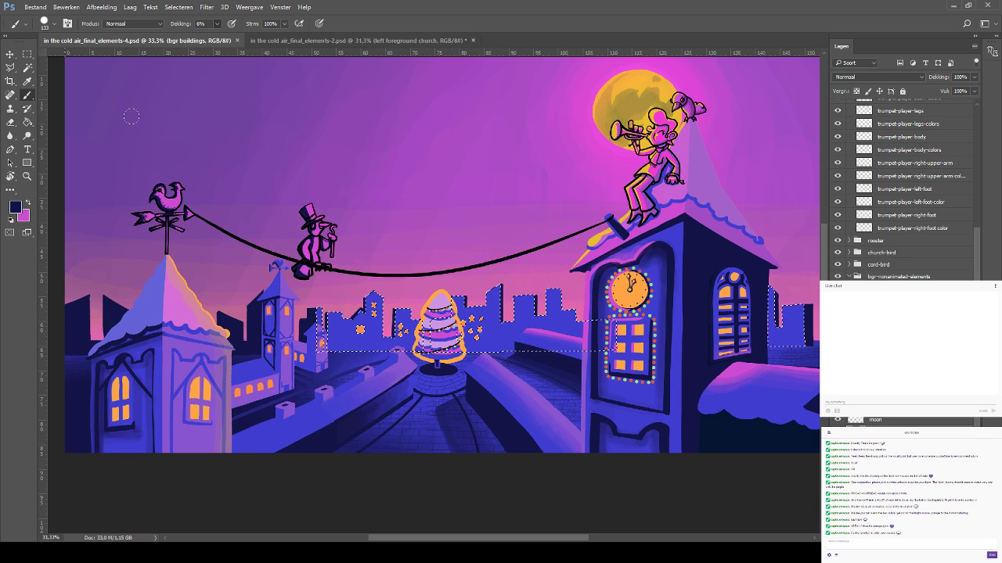
pyautogui.press('1')
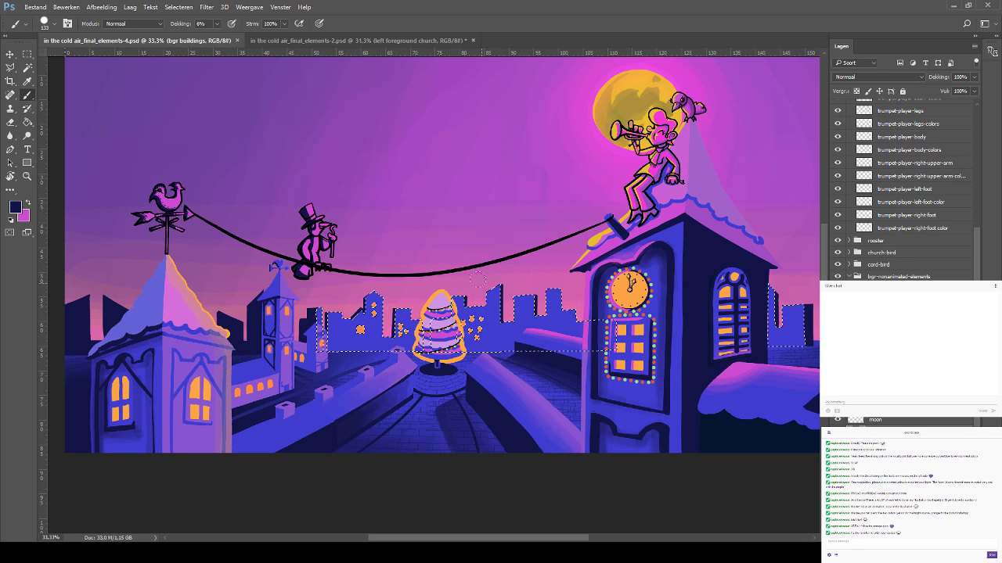
# Darken the selected skyline buildings with broad, translucent navy strokes, then deselect and save the document
pyautogui.hscroll(2, 243, 66)
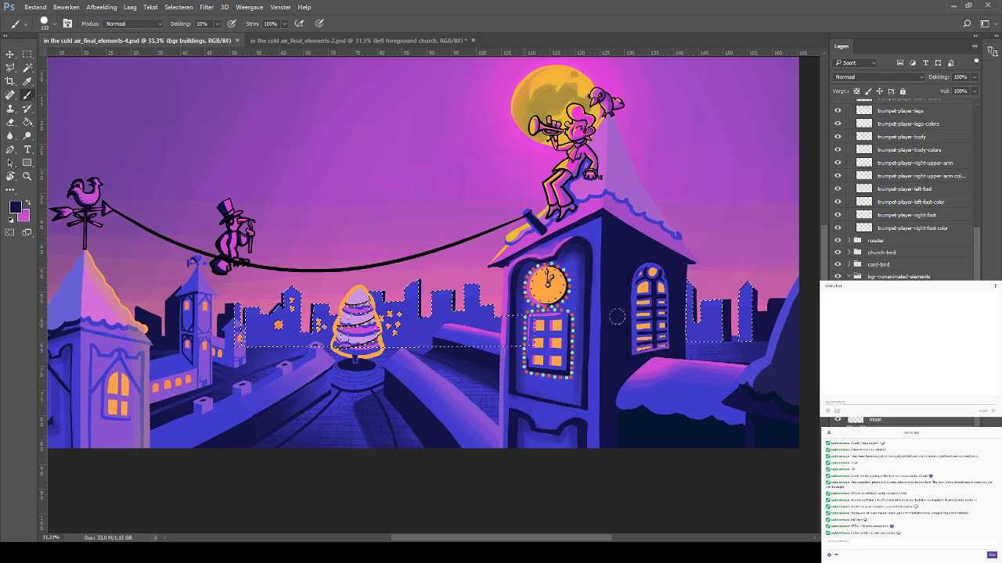
pyautogui.moveTo(784, 349)
pyautogui.mouseDown()
pyautogui.moveTo(182, 327)
pyautogui.moveTo(368, 343)
pyautogui.moveTo(315, 345)
pyautogui.moveTo(770, 339)
pyautogui.moveTo(235, 336)
pyautogui.moveTo(78, 348)
pyautogui.moveTo(317, 325)
pyautogui.moveTo(248, 328)
pyautogui.mouseUp()
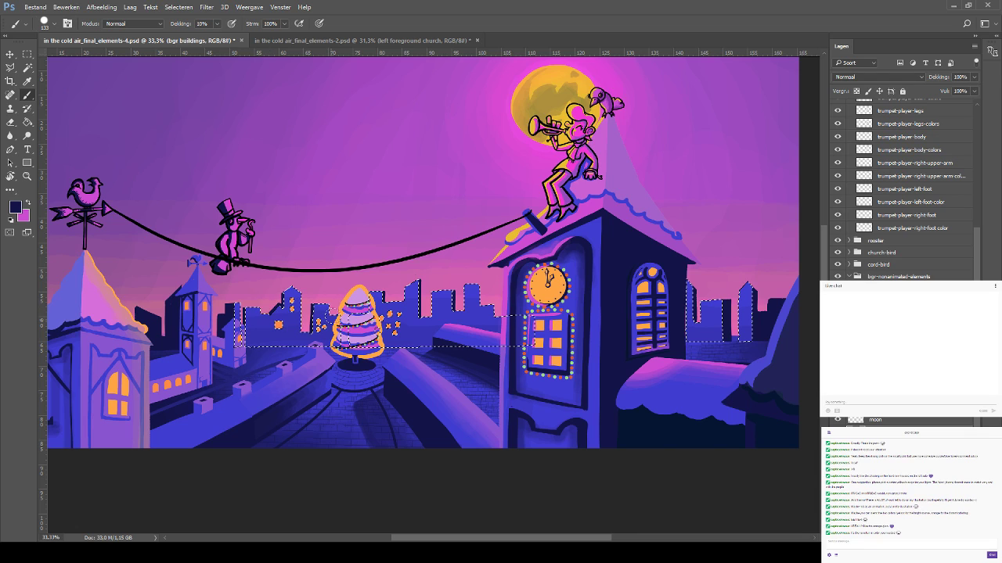
pyautogui.moveTo(376, 320)
pyautogui.mouseDown()
pyautogui.moveTo(451, 307)
pyautogui.moveTo(509, 313)
pyautogui.moveTo(469, 337)
pyautogui.mouseUp()
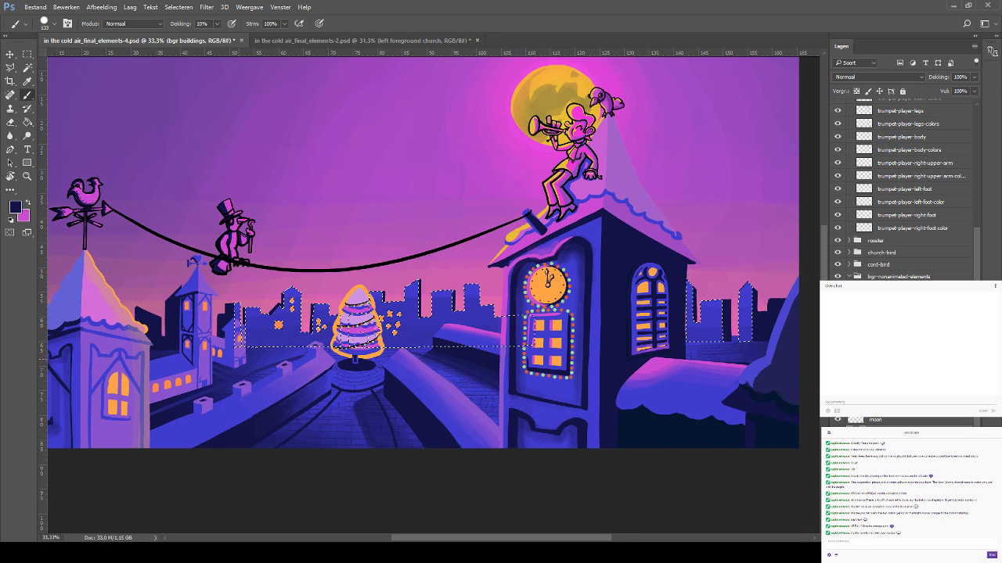
pyautogui.moveTo(704, 332)
pyautogui.mouseDown()
pyautogui.moveTo(678, 327)
pyautogui.moveTo(697, 342)
pyautogui.moveTo(374, 329)
pyautogui.moveTo(747, 338)
pyautogui.moveTo(227, 317)
pyautogui.moveTo(325, 323)
pyautogui.moveTo(235, 335)
pyautogui.mouseUp()
pyautogui.moveTo(345, 339)
pyautogui.mouseDown()
pyautogui.moveTo(610, 339)
pyautogui.moveTo(712, 326)
pyautogui.moveTo(761, 343)
pyautogui.moveTo(246, 341)
pyautogui.moveTo(526, 337)
pyautogui.mouseUp()
pyautogui.hotkey('ctrl', 'd')
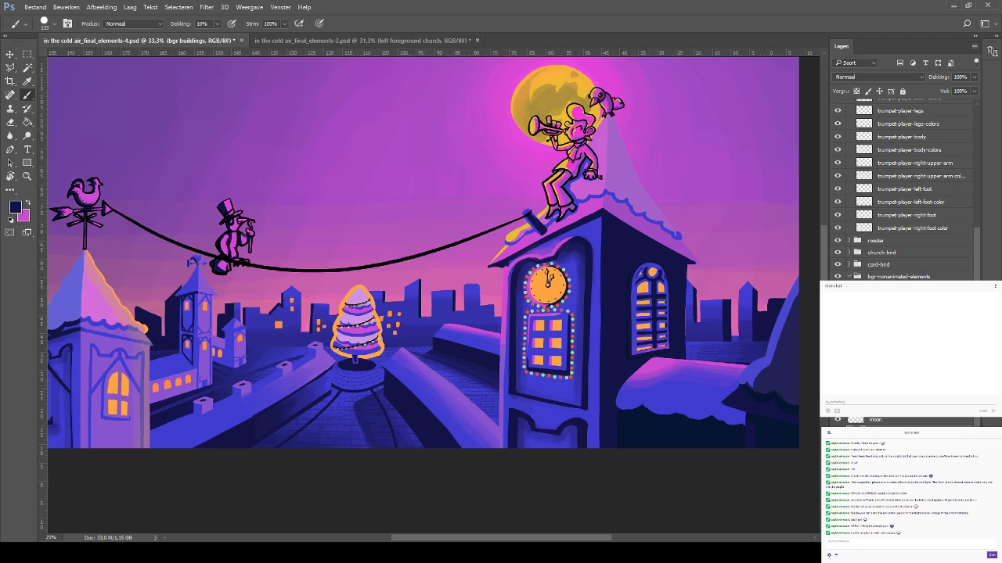
pyautogui.hotkey('ctrl', '-')
pyautogui.hotkey('ctrl', '-')
pyautogui.hotkey('ctrl', 's')
pyautogui.hotkey('ctrl', '+')
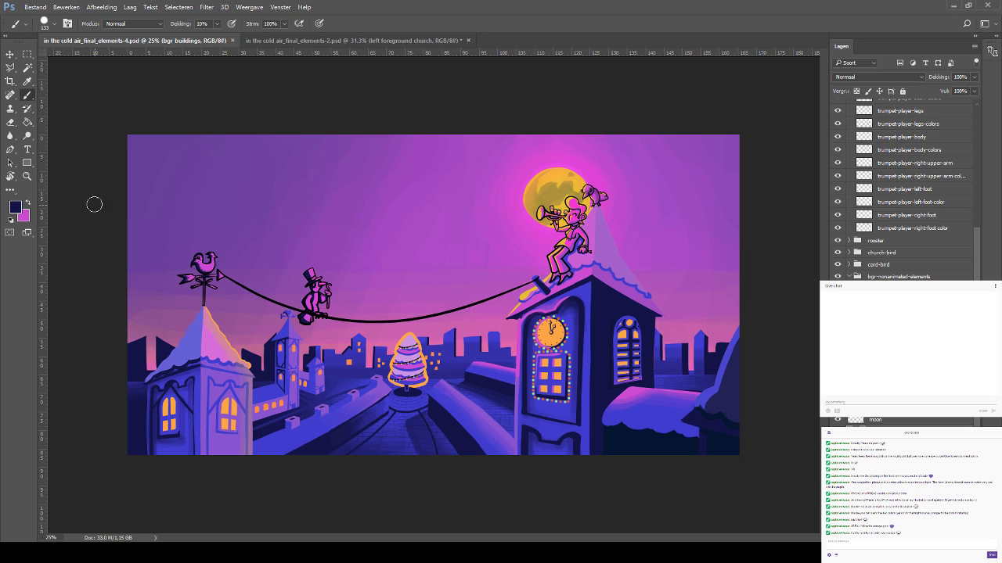
# Activate the tree-light layer, try and undo moving it, and toggle the Christmas tree's orange glow off
pyautogui.click(13, 54)
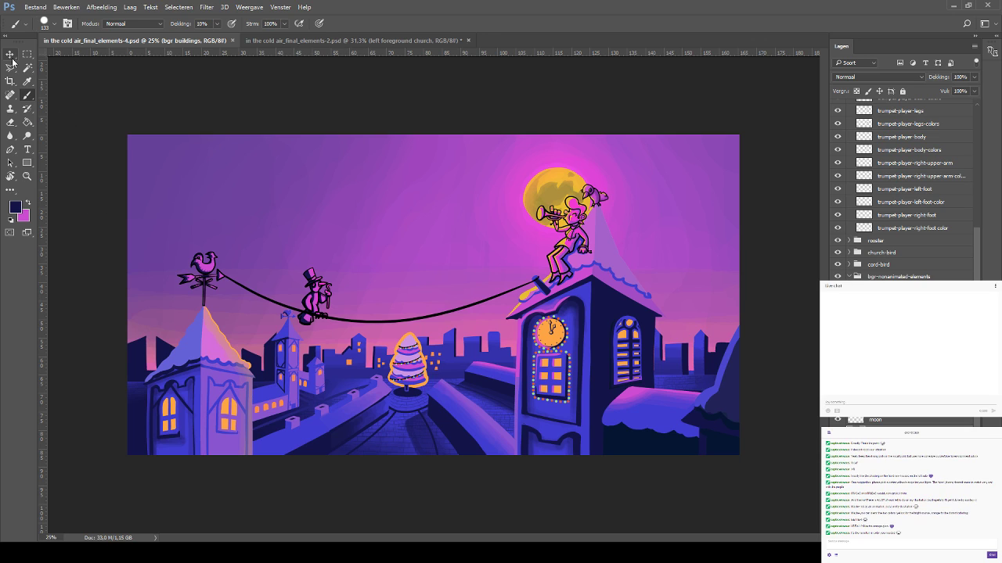
pyautogui.keyDown('ctrl'); pyautogui.click(399, 350); pyautogui.keyUp('ctrl')
pyautogui.moveTo(408, 337); pyautogui.dragTo(460, 360)
pyautogui.hotkey('ctrl', 'z')
pyautogui.scroll(2, 462, 362)
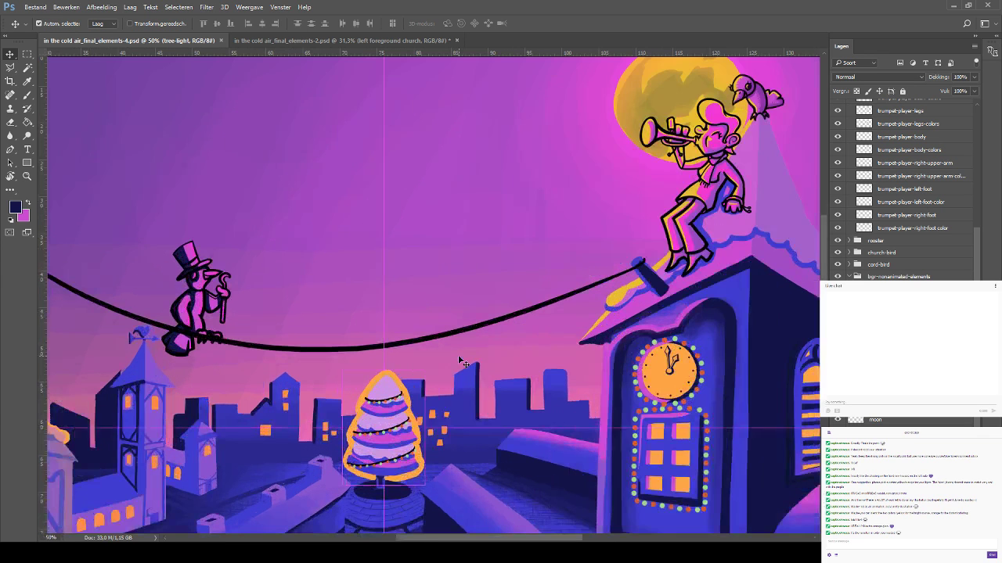
pyautogui.scroll(-2, 328, 268)
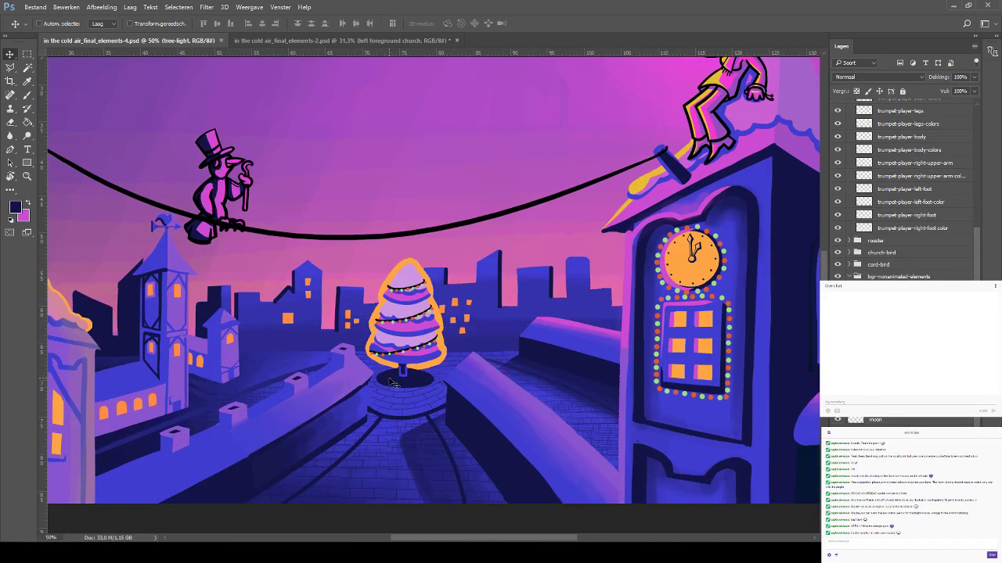
pyautogui.click(11, 123)
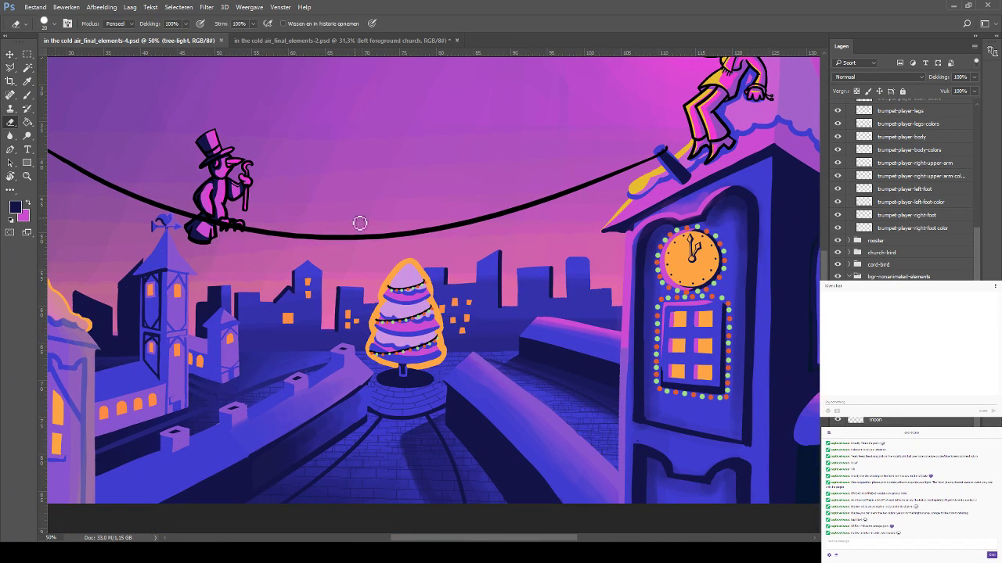
pyautogui.click(838, 341)
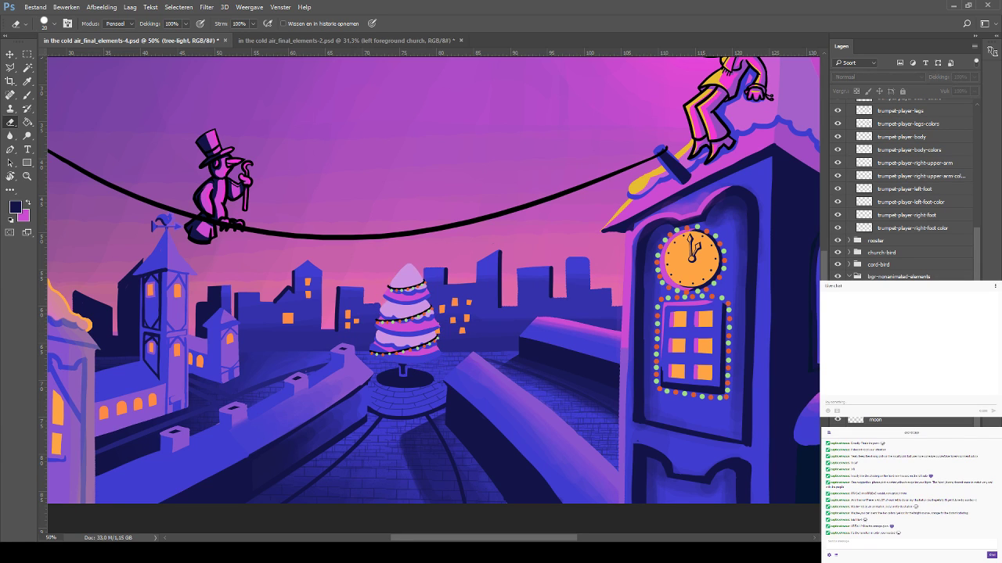
pyautogui.click(838, 341)
pyautogui.click(837, 341)
# Make pink the active brush color, clear the orange glow from the tree-light layer, and deselect
pyautogui.click(27, 95)
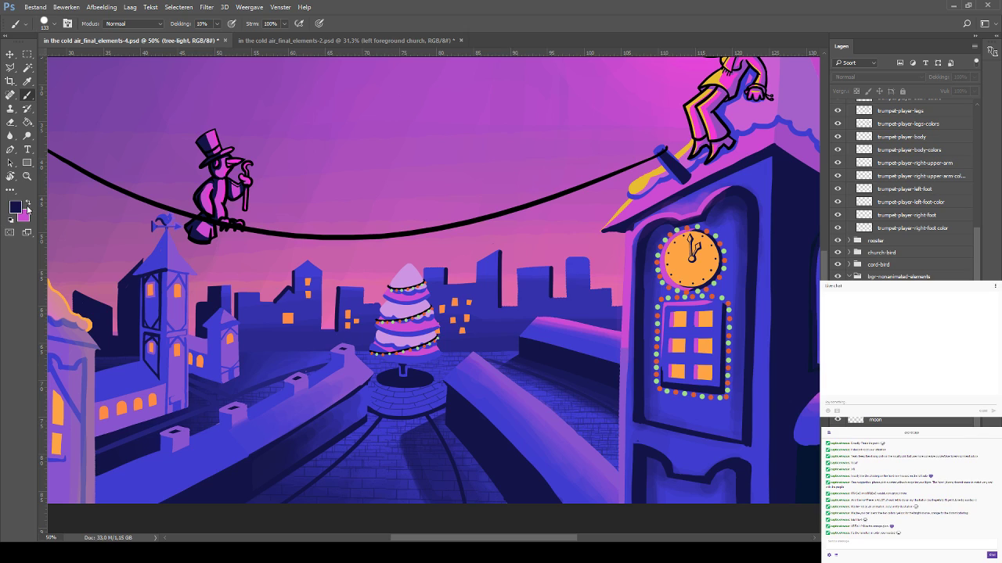
pyautogui.click(29, 204)
pyautogui.keyDown('ctrl'); pyautogui.click(740, 296); pyautogui.keyUp('ctrl')
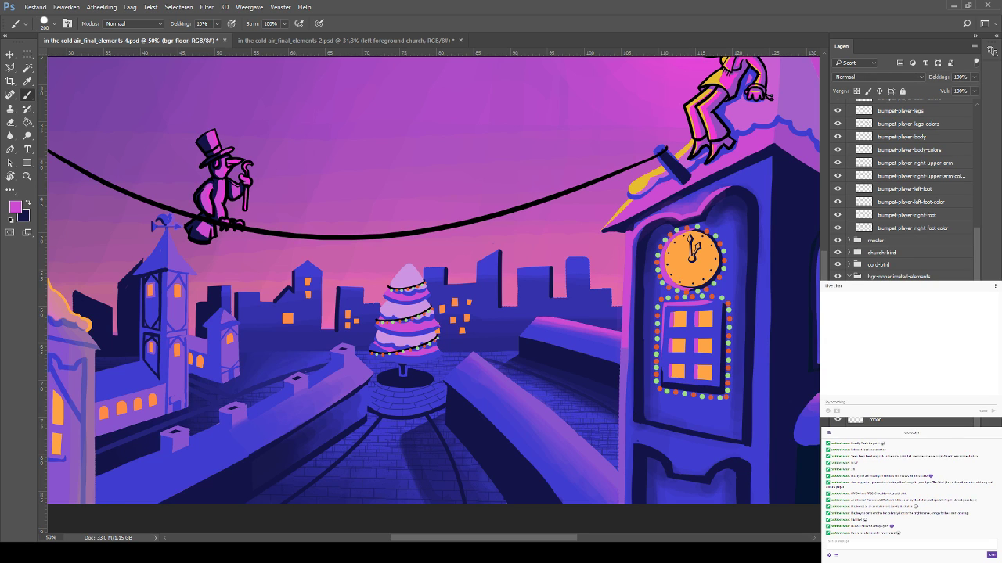
pyautogui.press('h')
pyautogui.press('b')
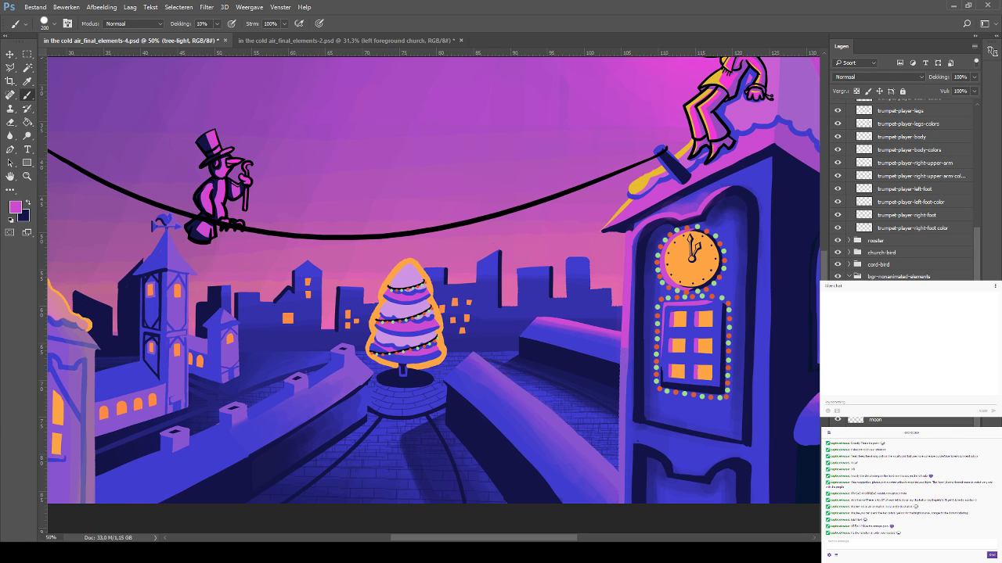
pyautogui.hotkey('ctrl', 'a')
pyautogui.press('Delete')
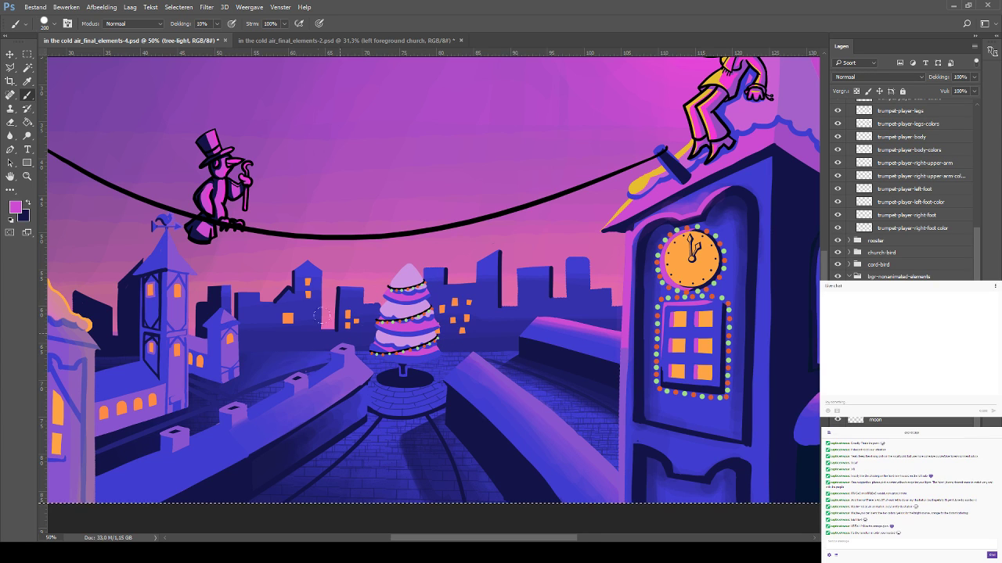
pyautogui.hotkey('ctrl', 'd')
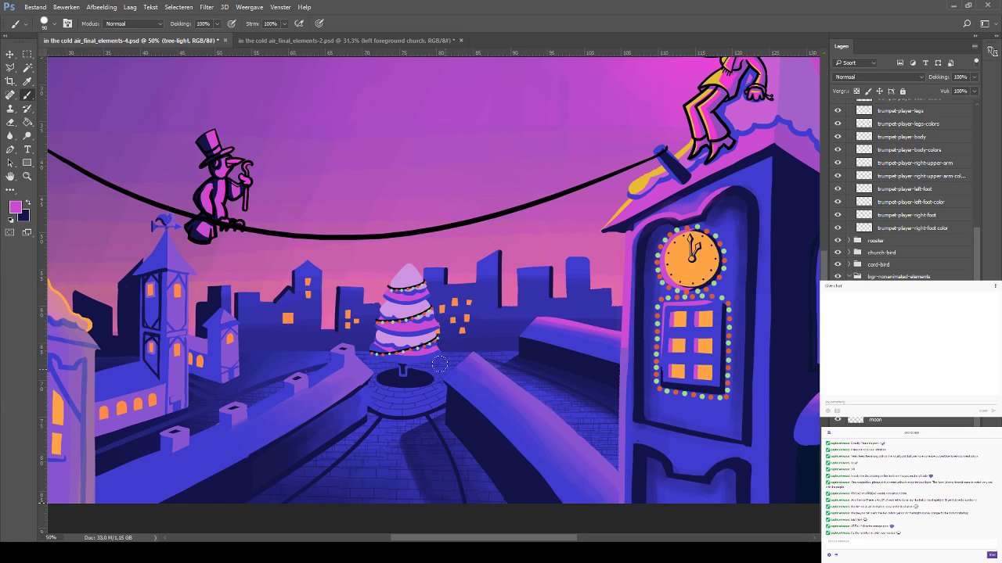
# Paint solid pink light over the round brick base around the Christmas tree at 100% opacity, undoing and redoing strokes along the dark planter hole
pyautogui.moveTo(373, 383)
pyautogui.mouseDown()
pyautogui.moveTo(404, 394)
pyautogui.moveTo(434, 386)
pyautogui.moveTo(377, 387)
pyautogui.moveTo(416, 398)
pyautogui.moveTo(439, 387)
pyautogui.moveTo(405, 389)
pyautogui.moveTo(388, 370)
pyautogui.moveTo(356, 388)
pyautogui.moveTo(384, 378)
pyautogui.mouseUp()
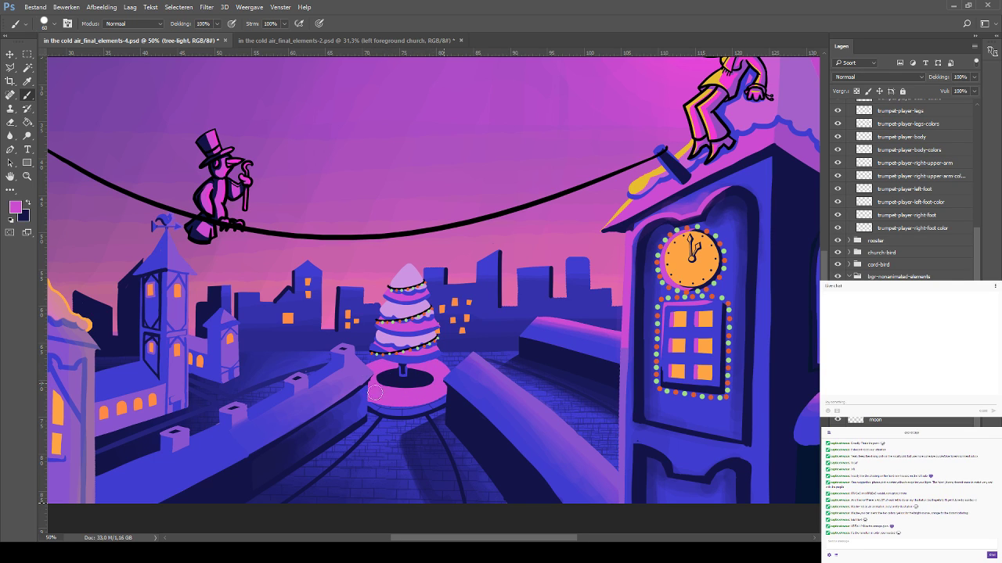
pyautogui.hotkey('ctrl', 'z')
pyautogui.hotkey('ctrl', 'z')
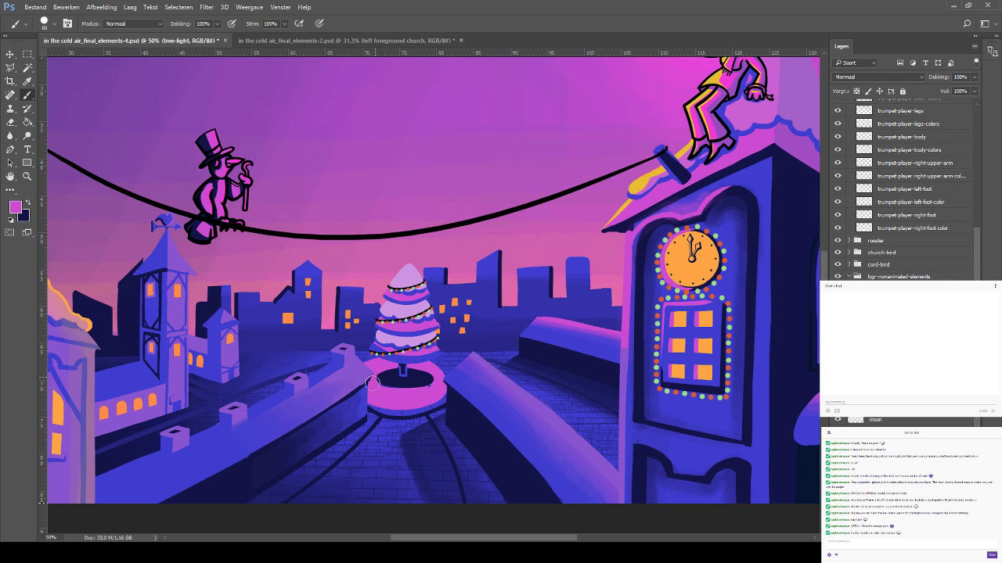
pyautogui.hotkey('ctrl', 'z')
pyautogui.hotkey('ctrl', 'z')
pyautogui.hotkey('ctrl', 'z')
pyautogui.hotkey('ctrl', 'z')
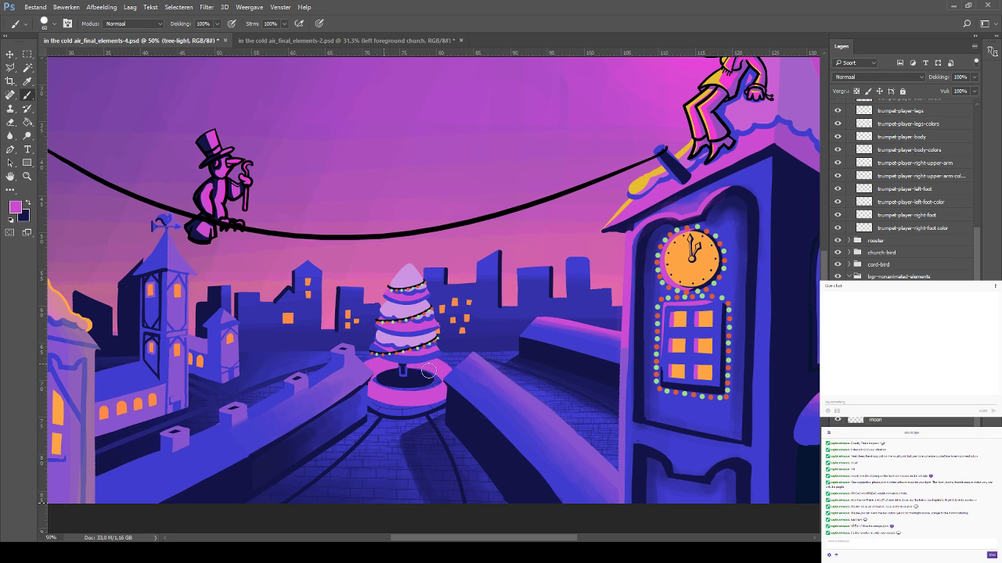
pyautogui.hotkey('ctrl', 'z')
pyautogui.hotkey('ctrl', 'z')
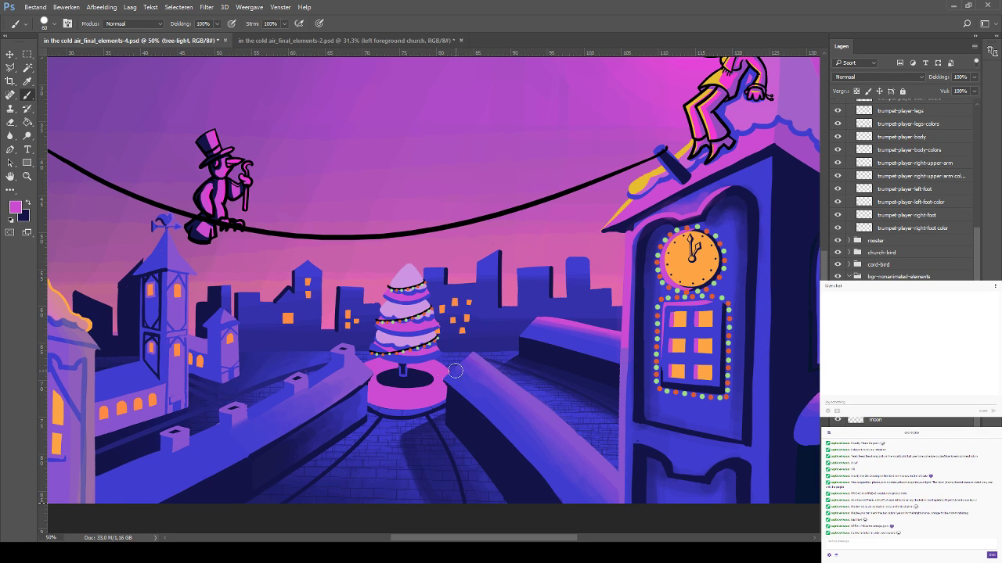
# Sample the bright blue from the illustration as the foreground color in place of navy, and return to the Brush
pyautogui.press('x')
pyautogui.press('i')
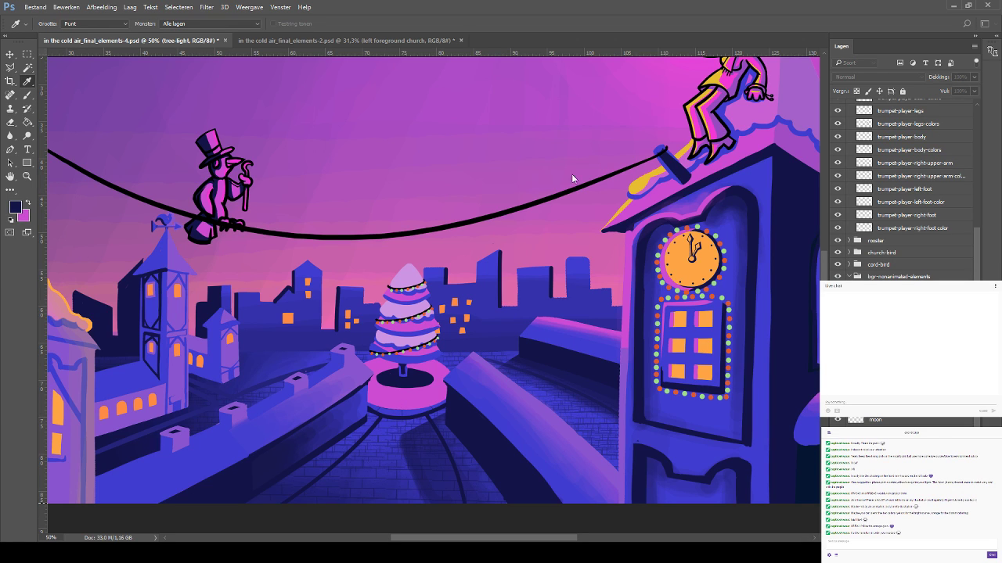
pyautogui.press('b')
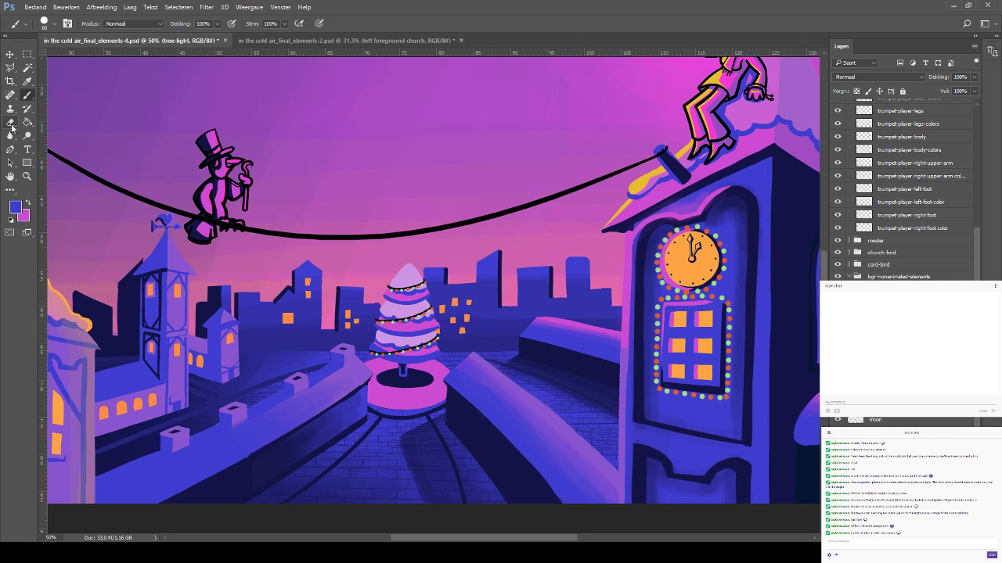
# Soften the pink light around the tree's round brick base with a size 100 Eraser at 10% opacity
pyautogui.click(11, 122)
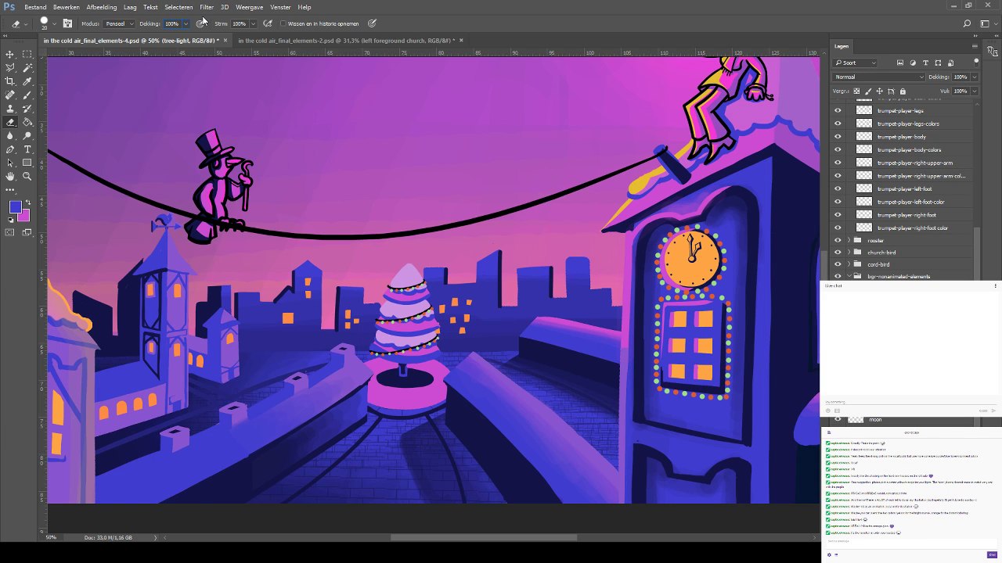
pyautogui.press('Return')
pyautogui.press(']')
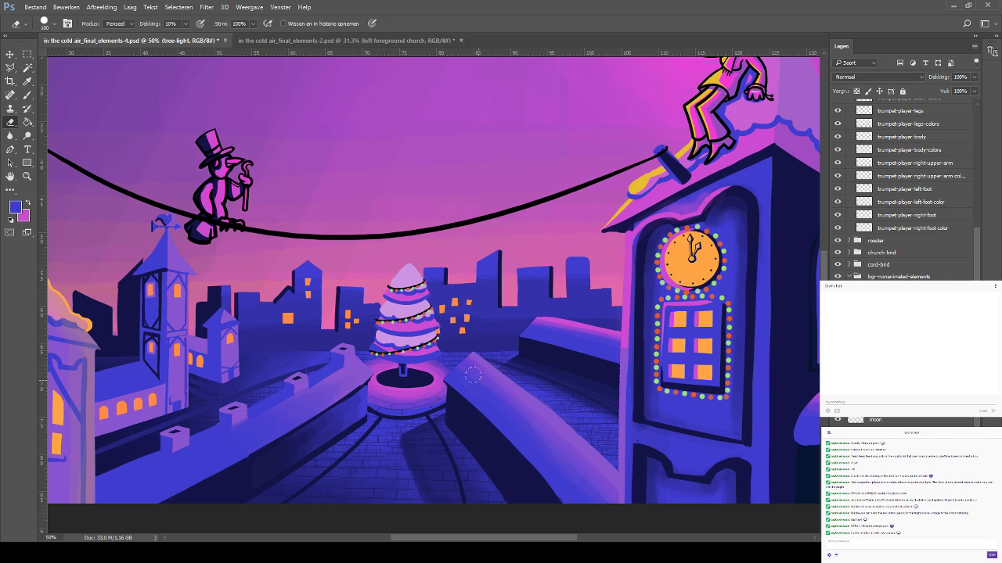
# Activate the tree layer, sample the dark navy from the illustration as the foreground color, and return to the Brush
pyautogui.click(10, 54)
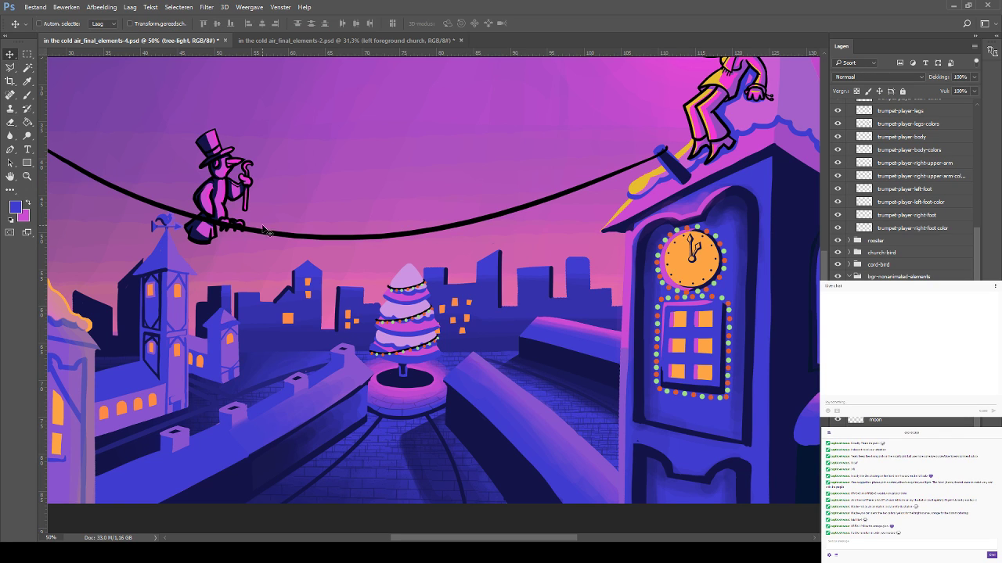
pyautogui.hotkey('alt', '[')
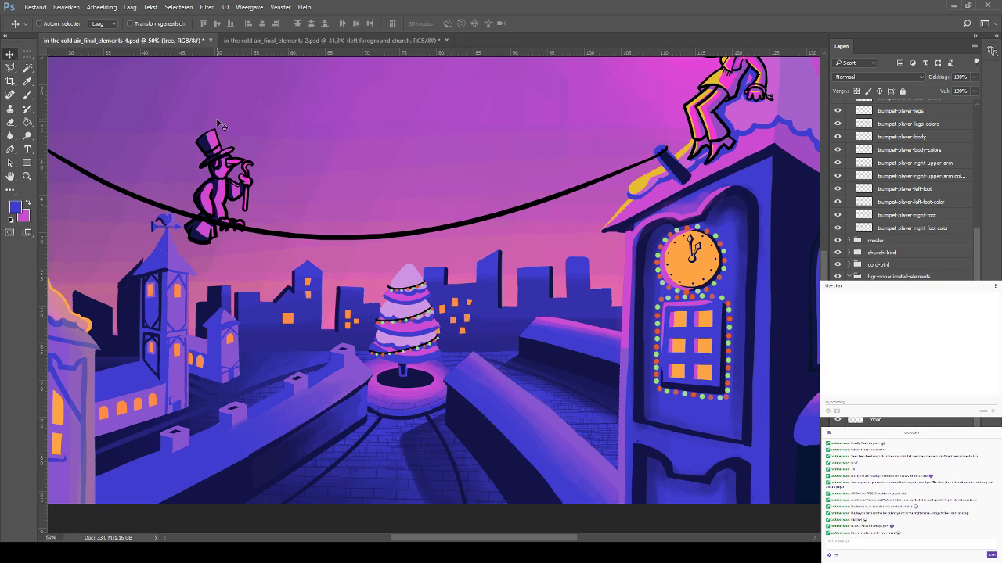
pyautogui.click(27, 81)
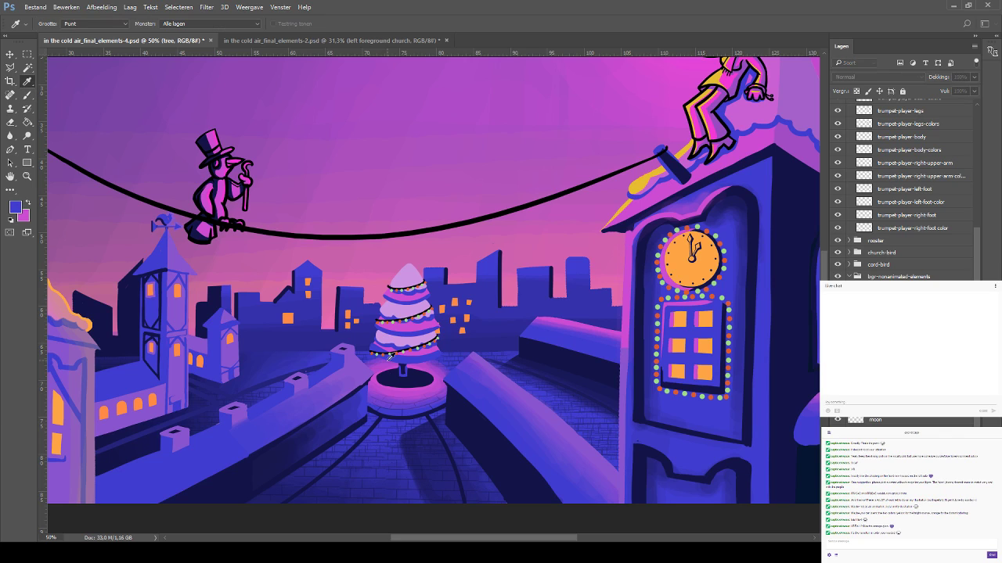
pyautogui.press('b')
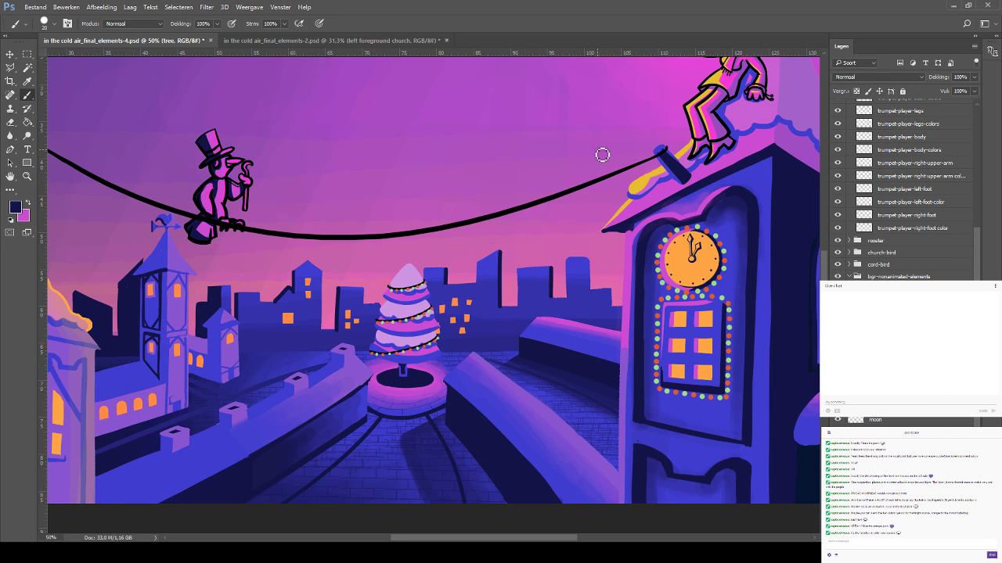
# Fade the edges of the dark planter hole under the tree with a smaller Eraser at 10% opacity, and save the file
pyautogui.click(10, 122)
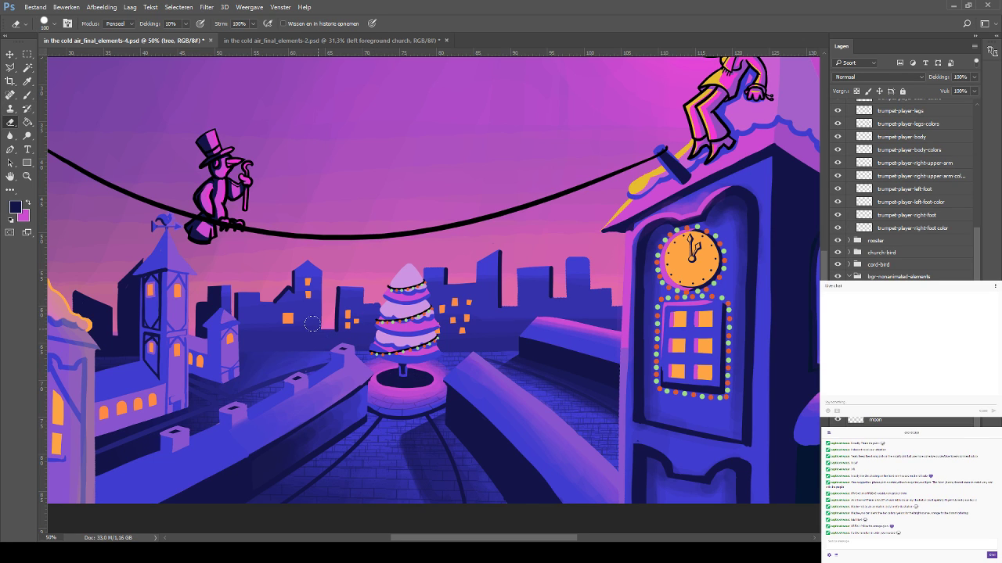
pyautogui.press('[')
pyautogui.press('[')
pyautogui.press('[')
pyautogui.press('[')
pyautogui.press('[')
pyautogui.press('[')
pyautogui.moveTo(387, 372)
pyautogui.mouseDown()
pyautogui.moveTo(380, 390)
pyautogui.moveTo(418, 394)
pyautogui.mouseUp()
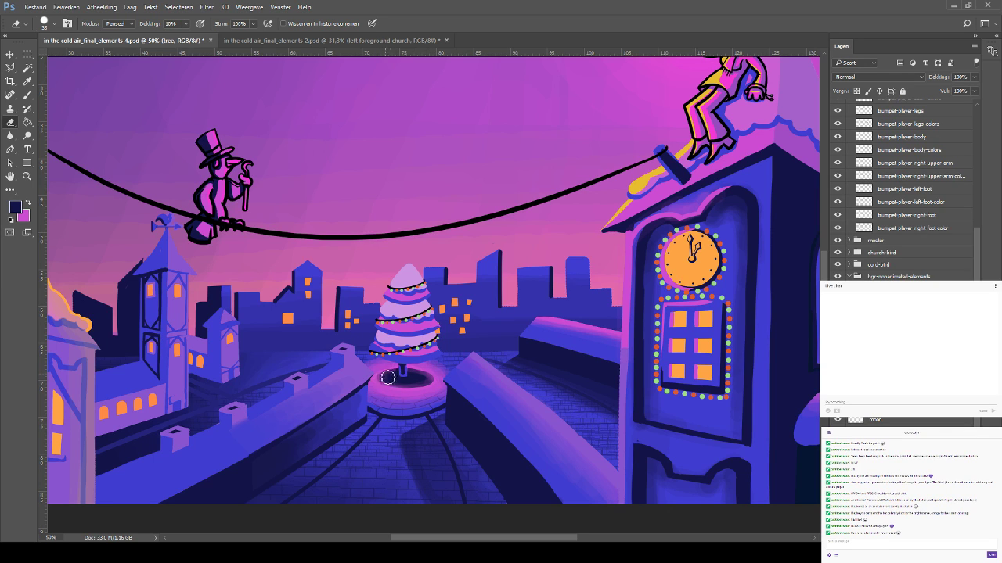
pyautogui.moveTo(382, 389)
pyautogui.mouseDown()
pyautogui.moveTo(437, 387)
pyautogui.moveTo(425, 391)
pyautogui.moveTo(434, 377)
pyautogui.moveTo(420, 372)
pyautogui.moveTo(433, 383)
pyautogui.moveTo(427, 396)
pyautogui.moveTo(433, 374)
pyautogui.moveTo(430, 393)
pyautogui.moveTo(432, 373)
pyautogui.moveTo(414, 368)
pyautogui.moveTo(441, 379)
pyautogui.moveTo(422, 369)
pyautogui.moveTo(435, 390)
pyautogui.moveTo(378, 392)
pyautogui.moveTo(414, 397)
pyautogui.moveTo(432, 377)
pyautogui.mouseUp()
pyautogui.hotkey('ctrl', 's')
# Try and undo moving the artwork at the tree's base, activate the tree-light layer, and set its layer opacity to 100%
pyautogui.click(10, 54)
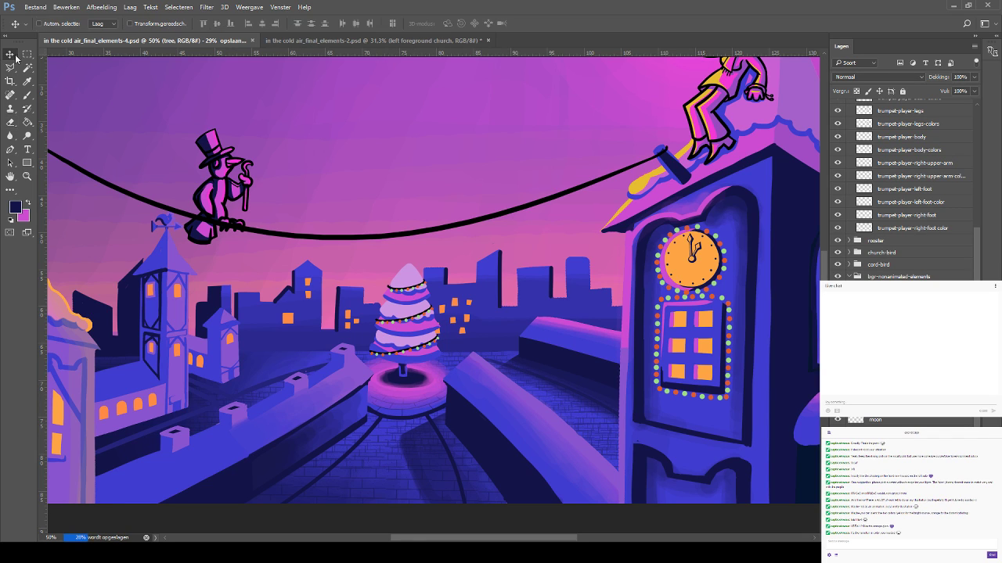
pyautogui.moveTo(408, 384); pyautogui.dragTo(409, 468)
pyautogui.hotkey('ctrl', 'z')
pyautogui.keyDown('ctrl'); pyautogui.click(409, 400); pyautogui.keyUp('ctrl')
pyautogui.hotkey('ctrl', 'z')
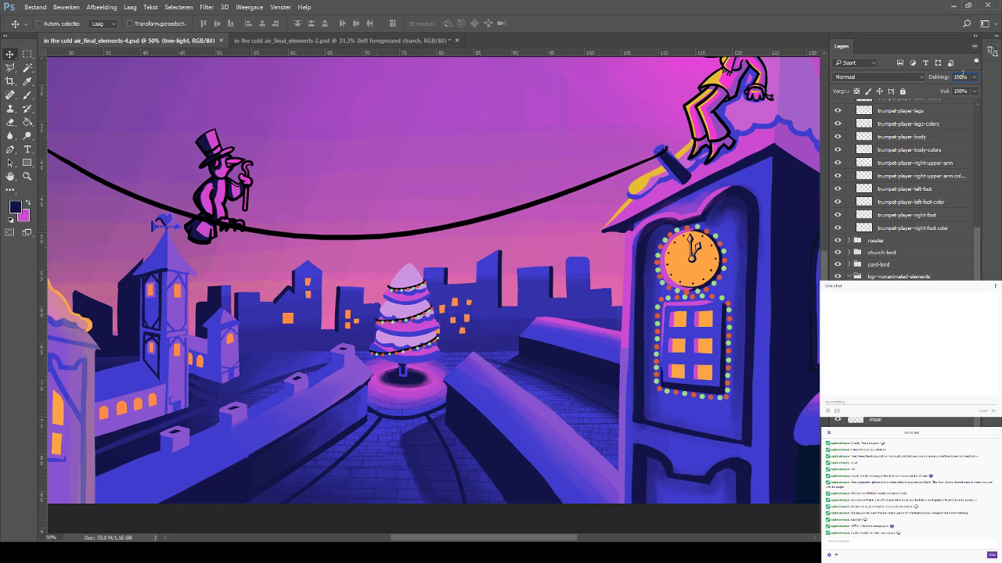
pyautogui.write('10')
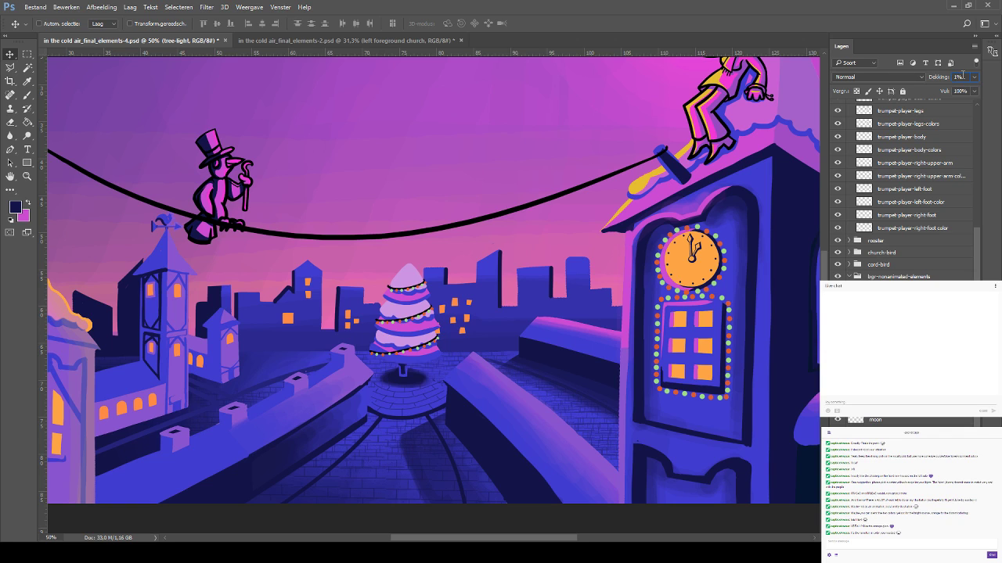
pyautogui.write('0')
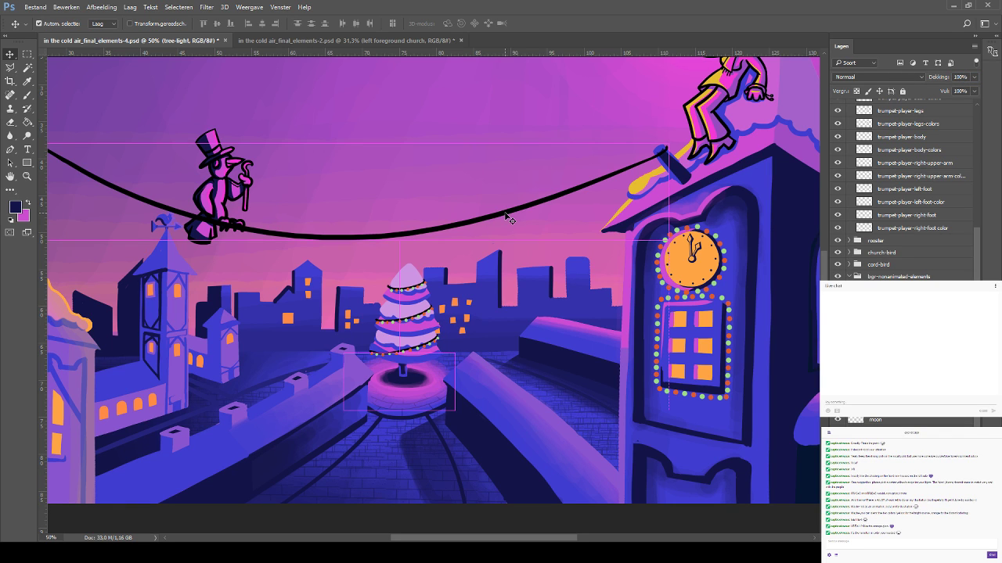
# Erase part of the pink light on the round brick base at 10% opacity so the bricks show through
pyautogui.hotkey('ctrl', '-')
pyautogui.hotkey('ctrl', '-')
pyautogui.hotkey('ctrl', '-')
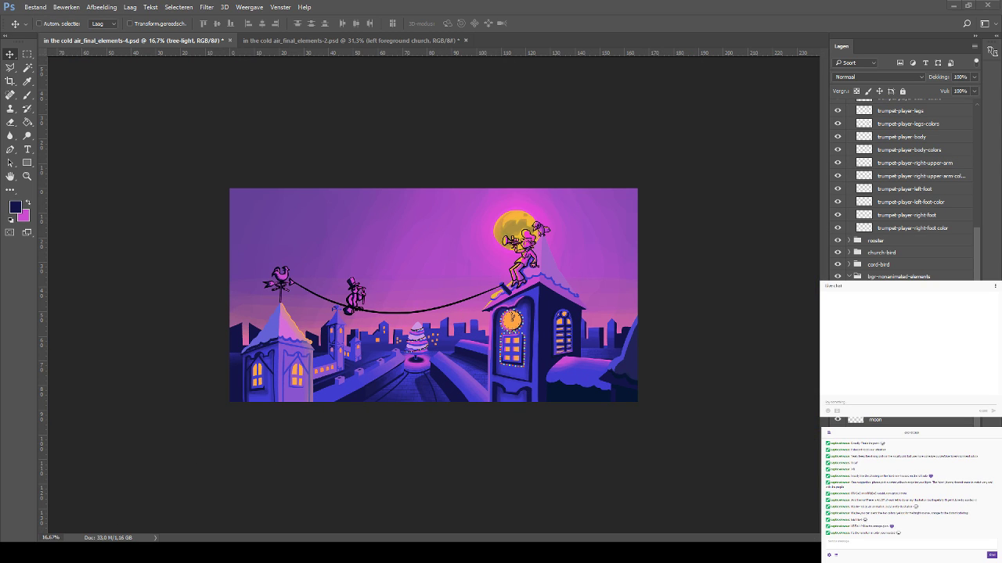
pyautogui.keyDown('ctrl'); pyautogui.click(233, 399); pyautogui.keyUp('ctrl')
pyautogui.keyDown('ctrl'); pyautogui.click(233, 399); pyautogui.keyUp('ctrl')
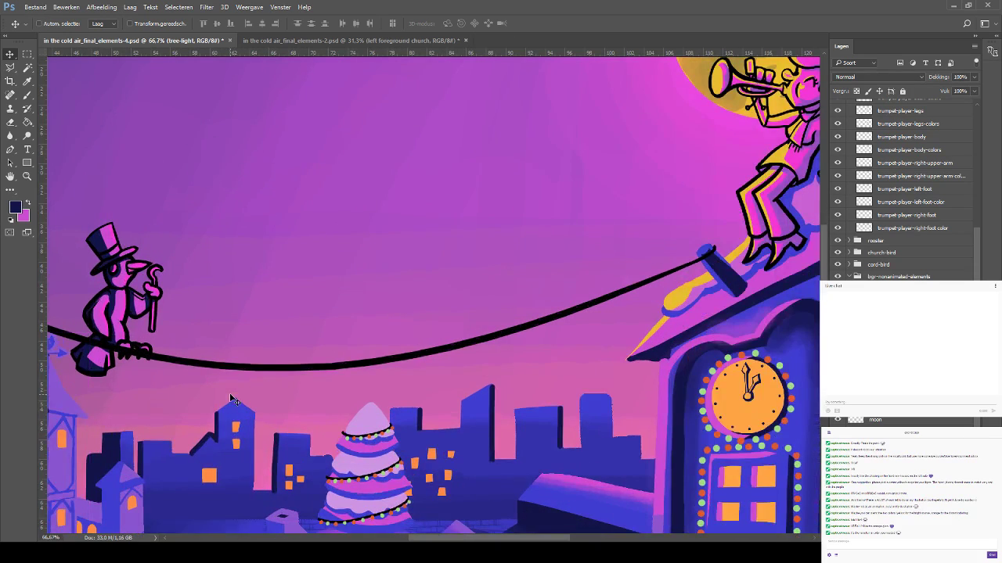
pyautogui.moveTo(231, 396); pyautogui.dragTo(318, 224)
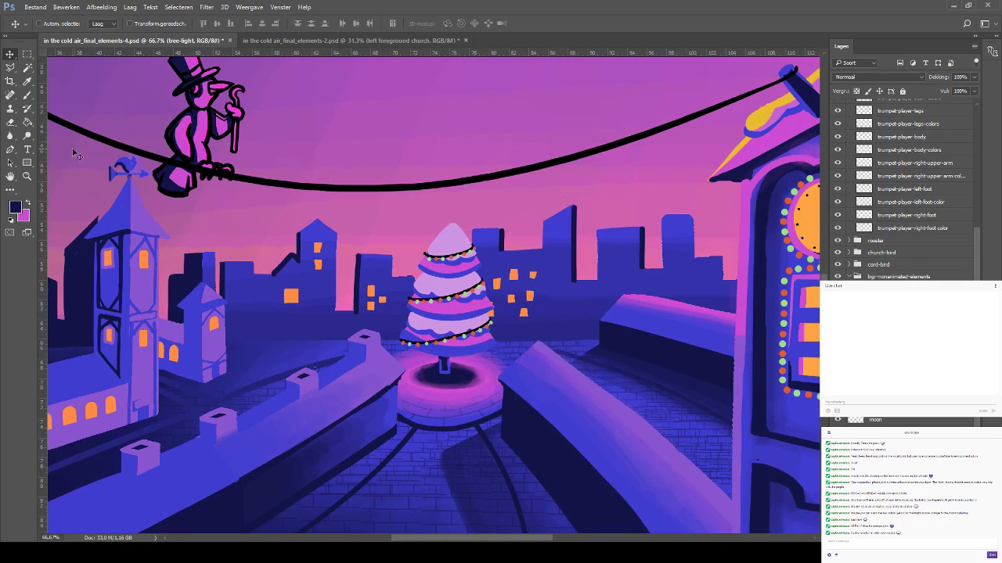
pyautogui.click(10, 122)
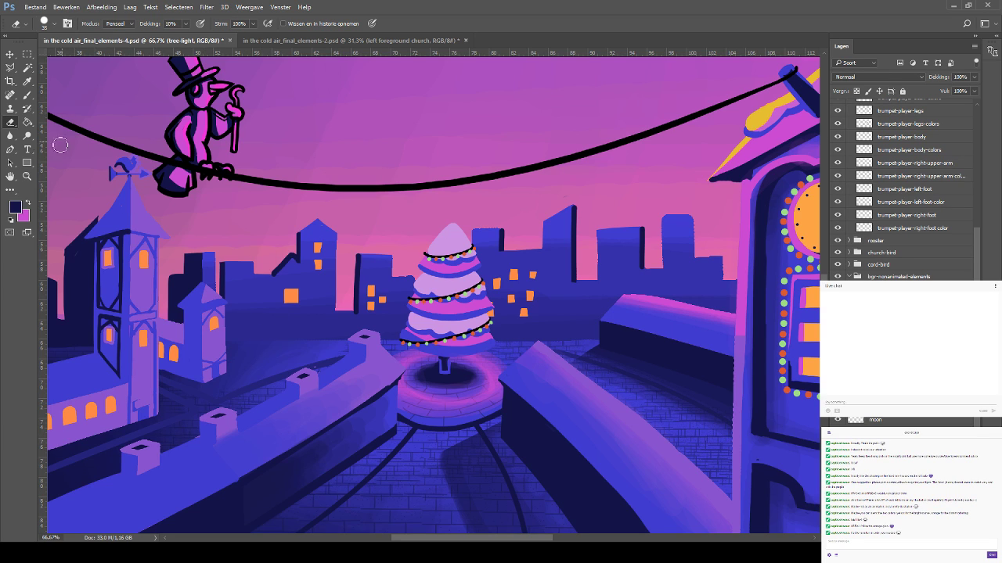
# Brush a pink glow at 10% opacity over the round base and surrounding paving, undoing unwanted strokes including a navy one, and save
pyautogui.click(30, 96)
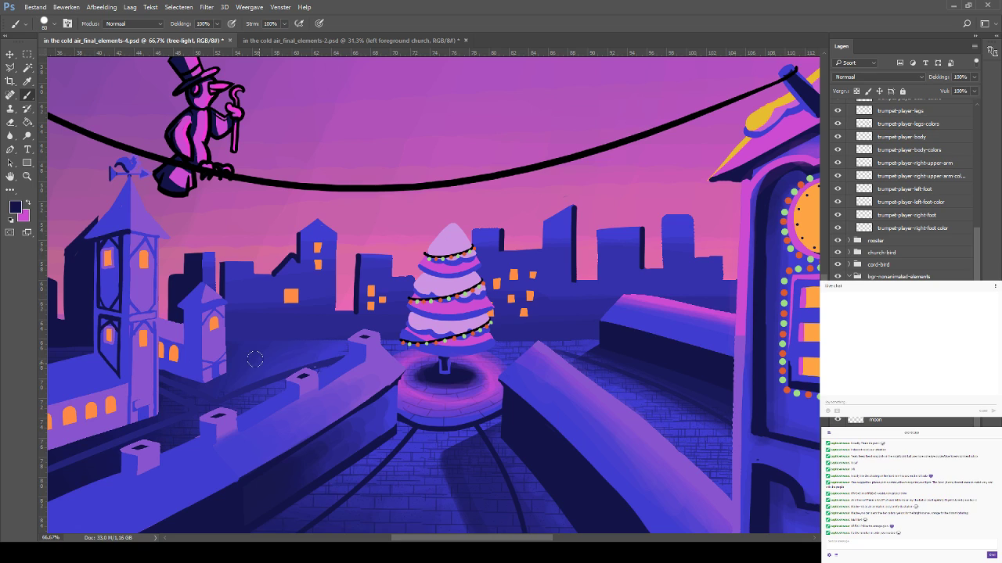
pyautogui.moveTo(417, 381); pyautogui.dragTo(468, 366)
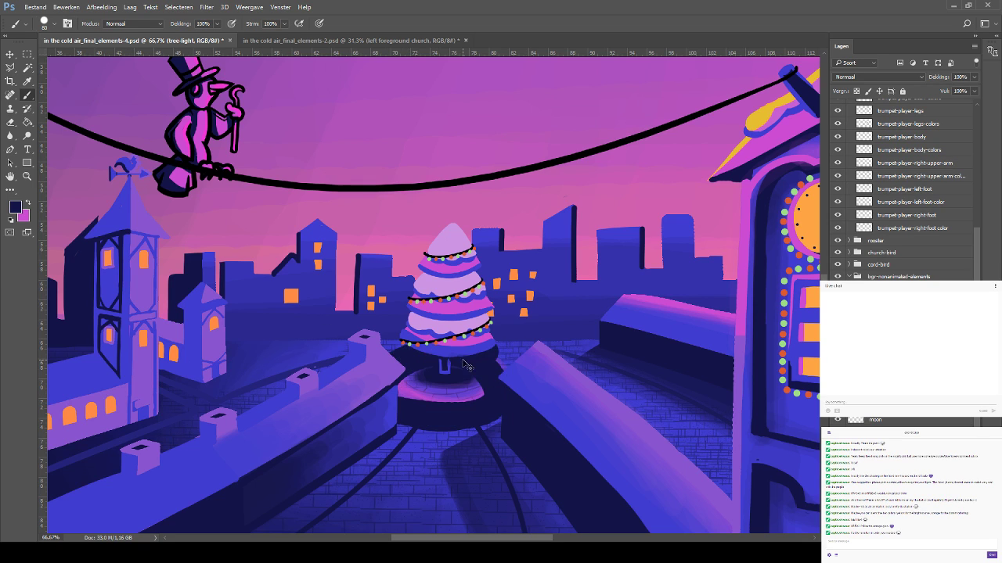
pyautogui.hotkey('ctrl', 'z')
pyautogui.press('x')
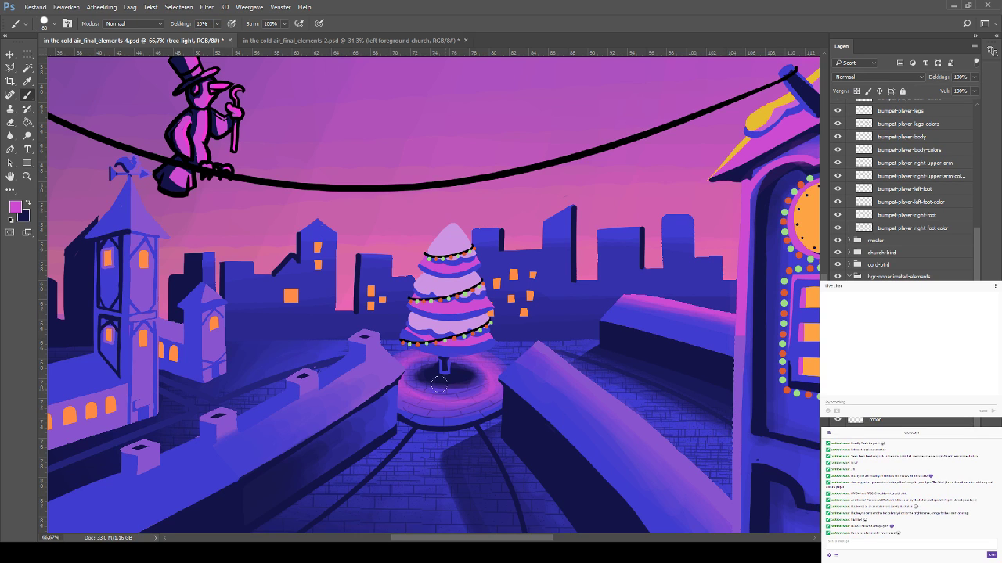
pyautogui.hotkey('ctrl', 'z')
pyautogui.hotkey('ctrl', 'z')
pyautogui.hotkey('ctrl', 'z')
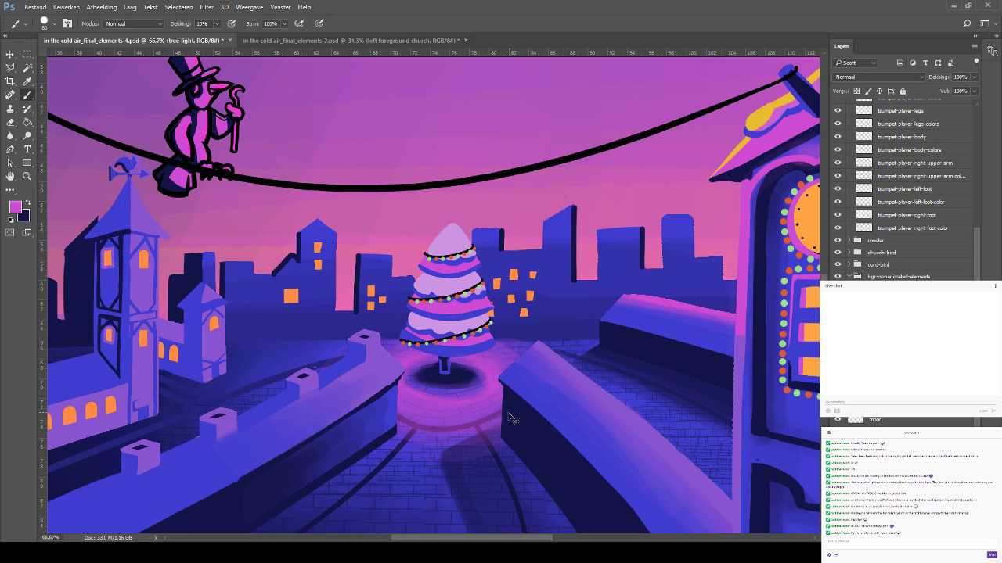
pyautogui.moveTo(499, 434)
pyautogui.mouseDown()
pyautogui.moveTo(402, 444)
pyautogui.moveTo(498, 429)
pyautogui.moveTo(443, 458)
pyautogui.mouseUp()
pyautogui.moveTo(528, 350)
pyautogui.mouseDown()
pyautogui.moveTo(515, 344)
pyautogui.moveTo(528, 349)
pyautogui.mouseUp()
pyautogui.hotkey('ctrl', 's')
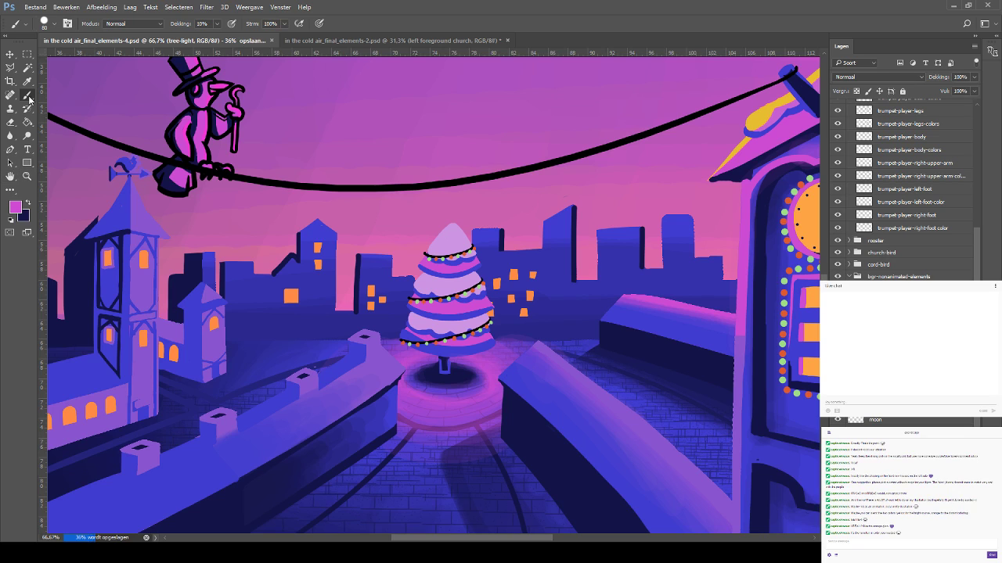
# Activate the tree layer, undo the trial move of the tree, and switch to a smaller navy brush at 100% opacity
pyautogui.click(10, 53)
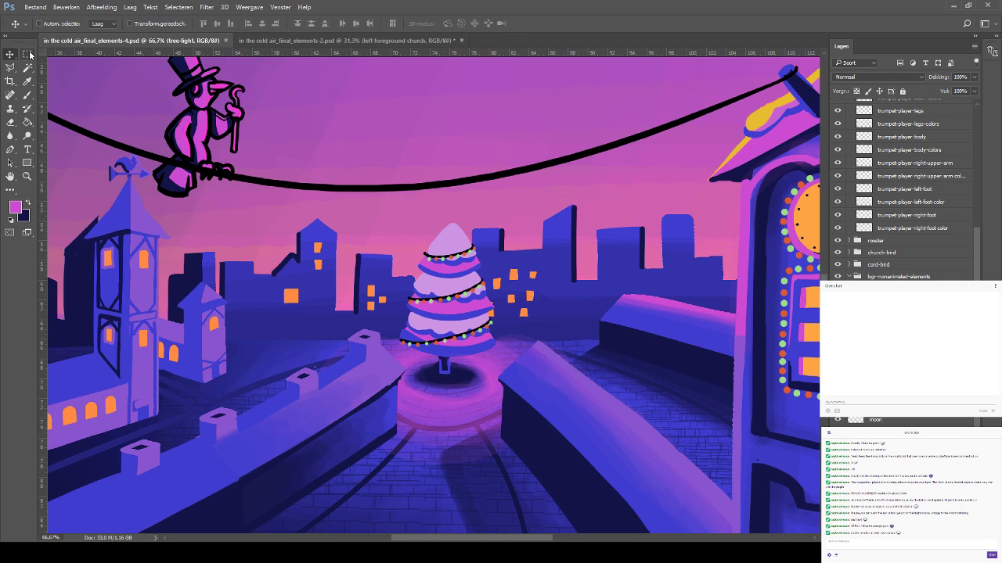
pyautogui.moveTo(447, 365); pyautogui.dragTo(456, 373)
pyautogui.hotkey('ctrl', 'z')
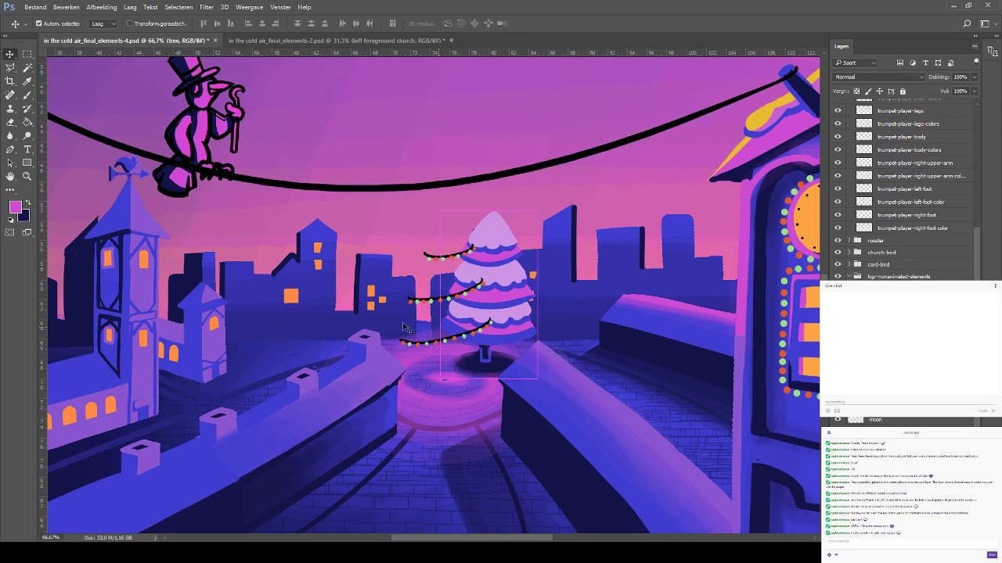
pyautogui.click(29, 95)
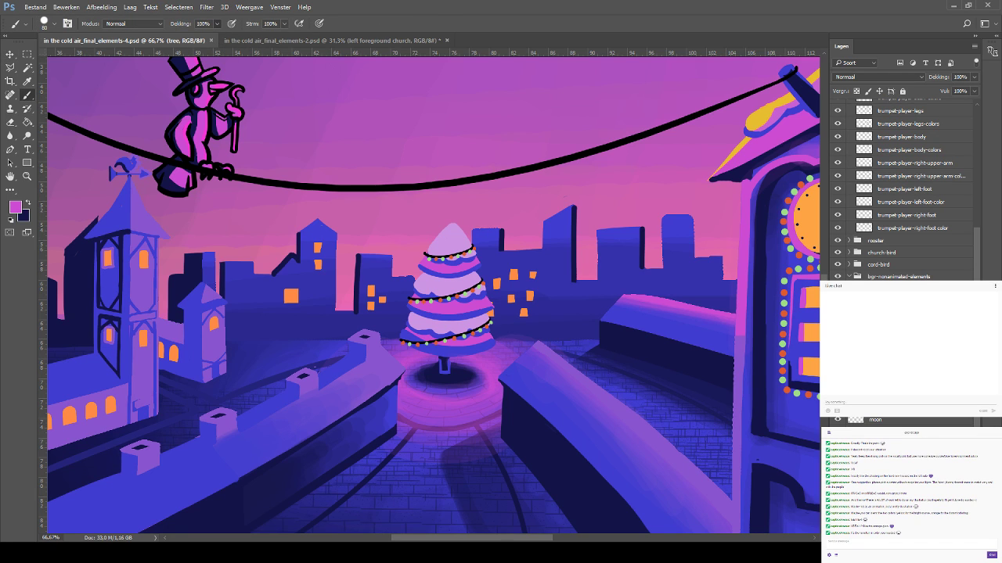
pyautogui.press('x')
pyautogui.press('[')
pyautogui.press('[')
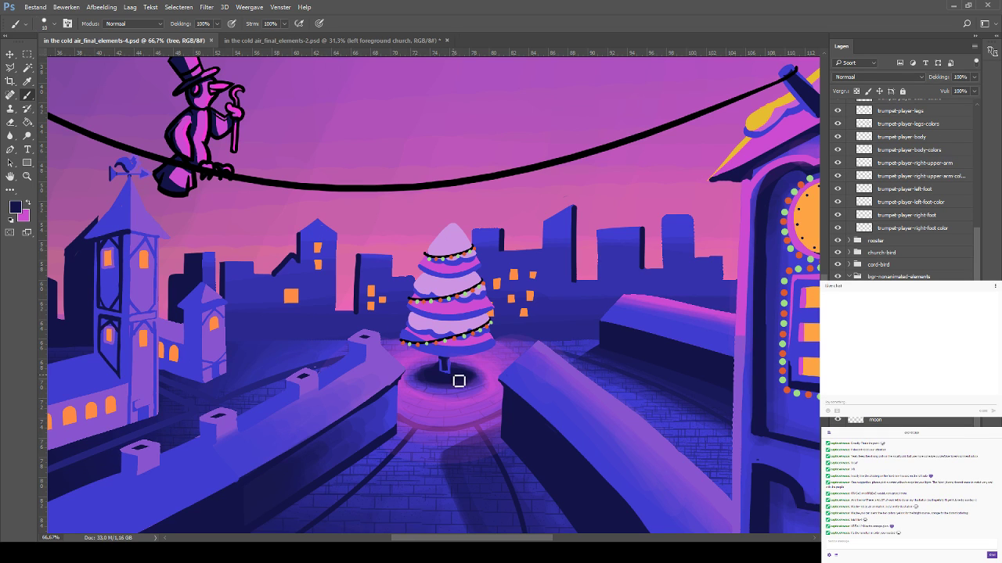
# Paint navy shading on the tree's trunk and beneath its lowest branches, undoing misplaced strokes, and save the file
pyautogui.moveTo(443, 376)
pyautogui.mouseDown()
pyautogui.moveTo(458, 380)
pyautogui.moveTo(457, 370)
pyautogui.mouseUp()
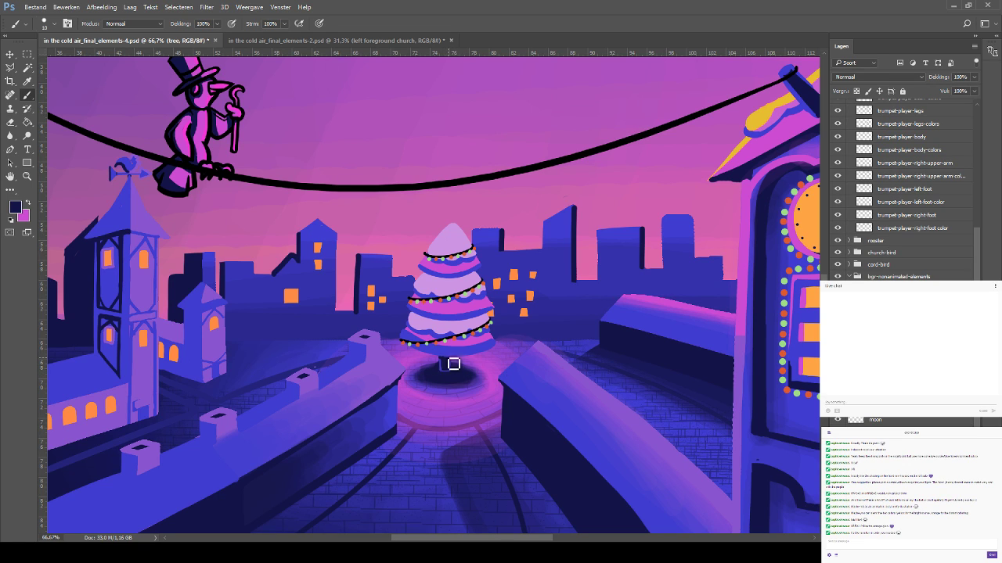
pyautogui.moveTo(405, 344); pyautogui.dragTo(449, 361)
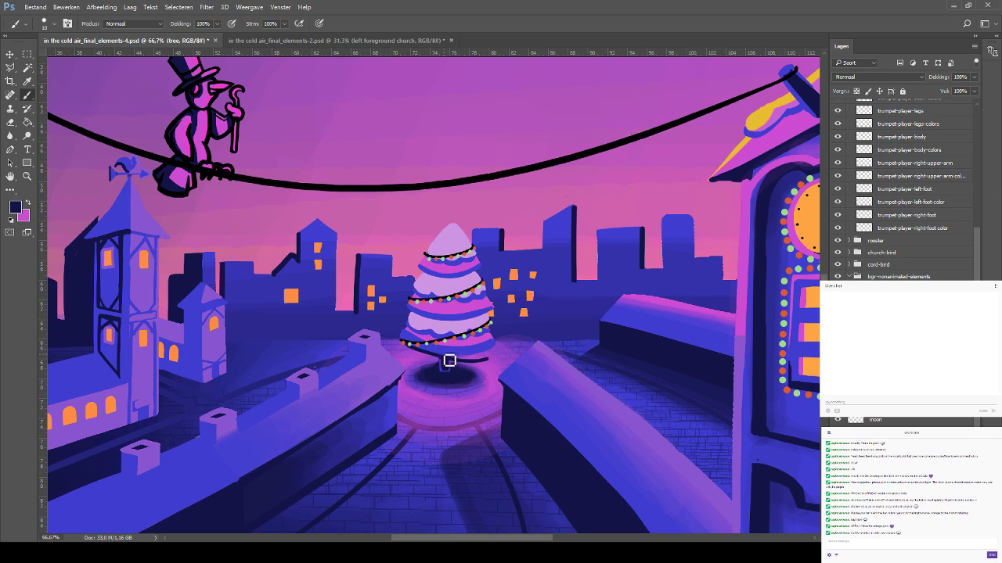
pyautogui.hotkey('ctrl', 'z')
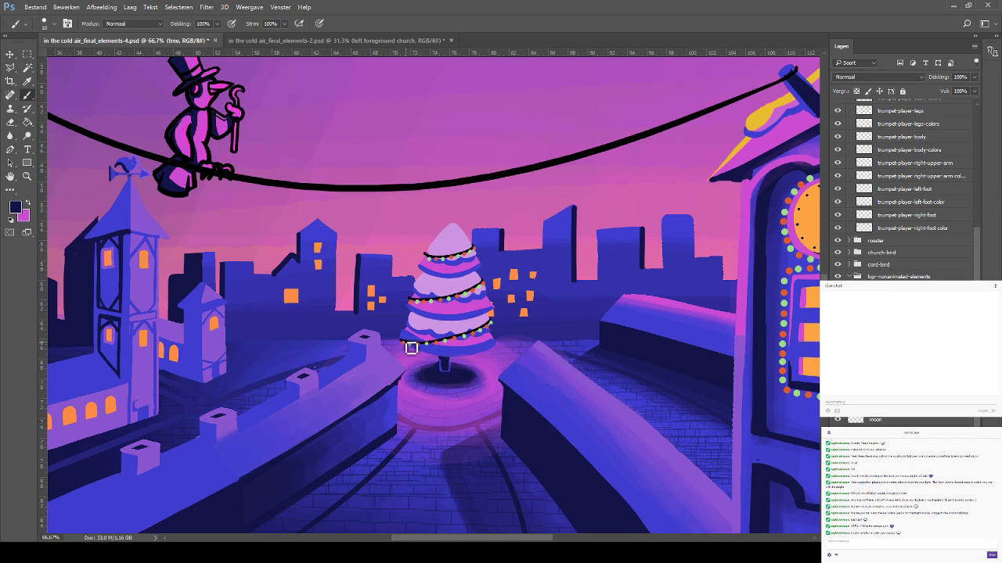
pyautogui.moveTo(402, 342); pyautogui.dragTo(432, 362)
pyautogui.hotkey('ctrl', 'z')
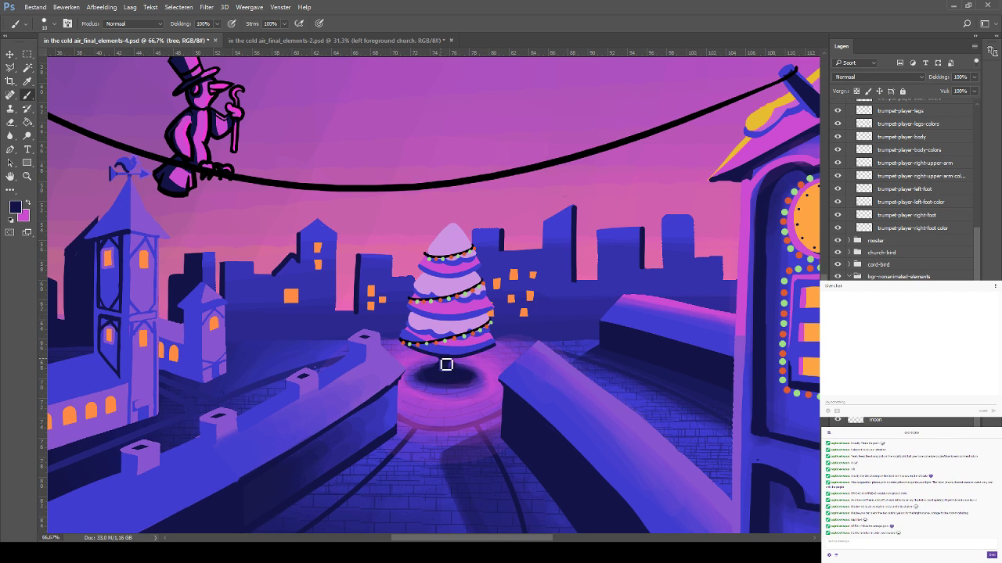
pyautogui.hotkey('ctrl', 's')
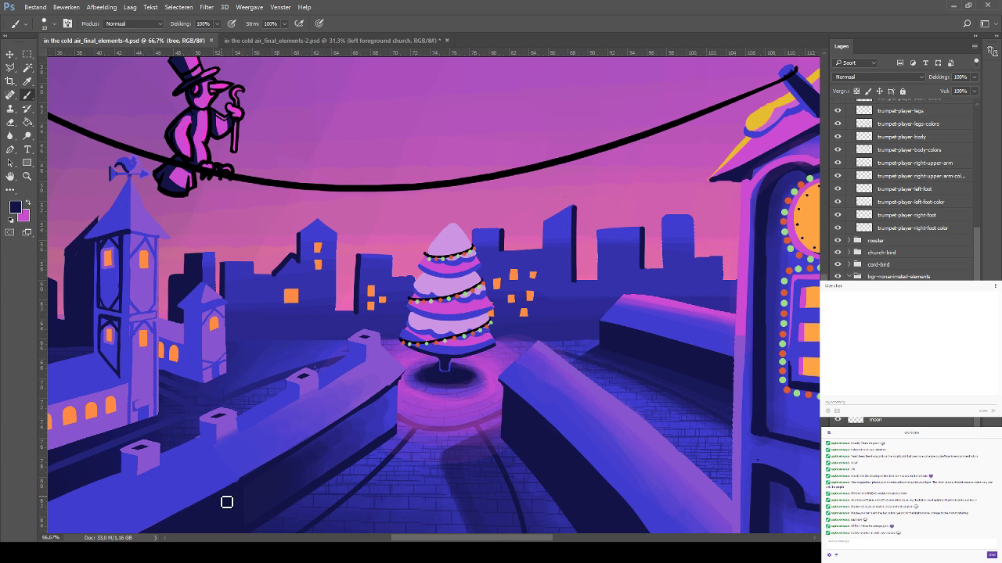
# Set the tree-light layer's opacity to 80% and save the file
pyautogui.scroll(-2, 319, 390)
pyautogui.scroll(-1, 318, 390)
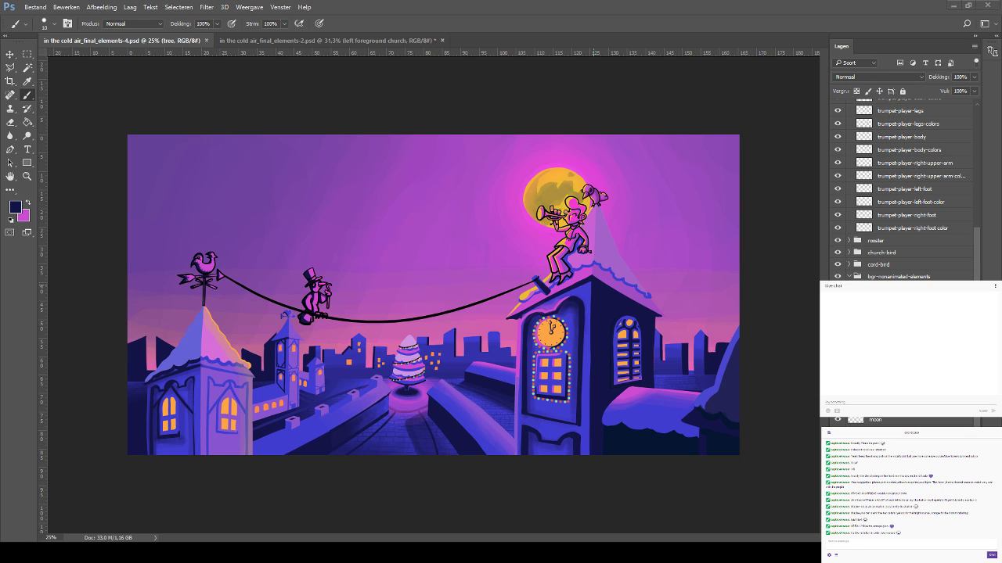
pyautogui.hotkey('alt', ']')
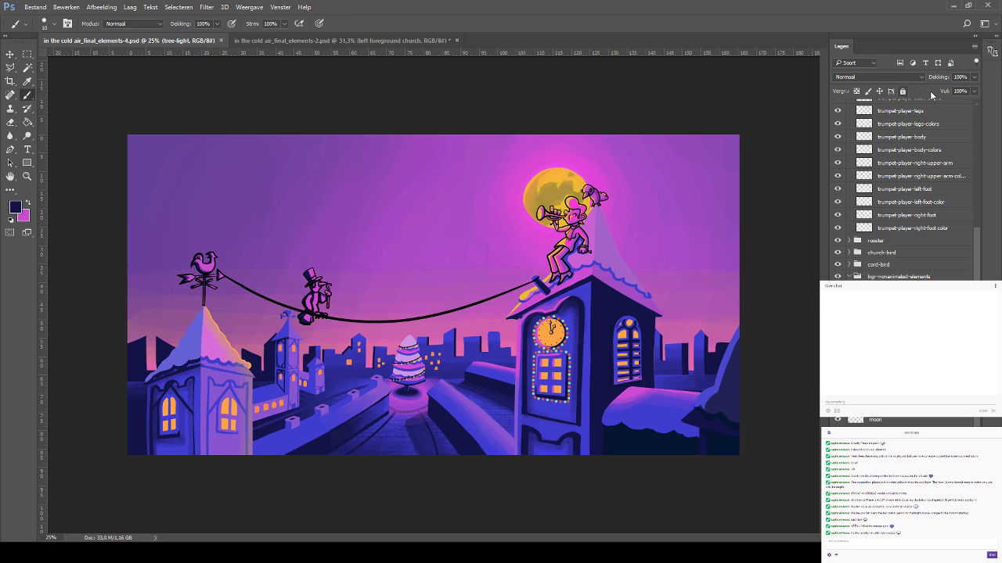
pyautogui.click(962, 76)
pyautogui.write('80')
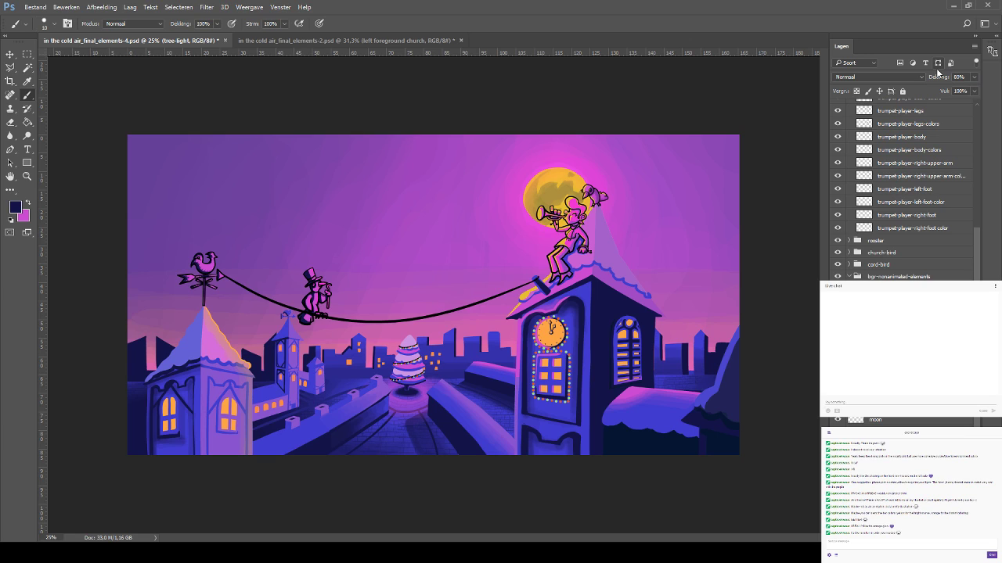
pyautogui.hotkey('ctrl', 's')
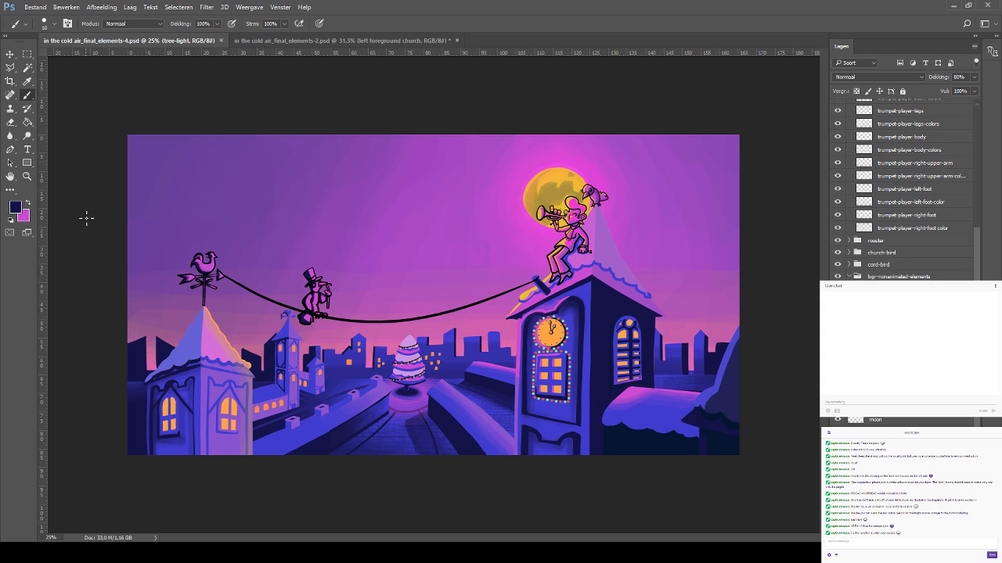
# Activate the foreground-building layer and select the whole snow-roofed building at the canvas's lower right with the Magic Wand
pyautogui.click(12, 66)
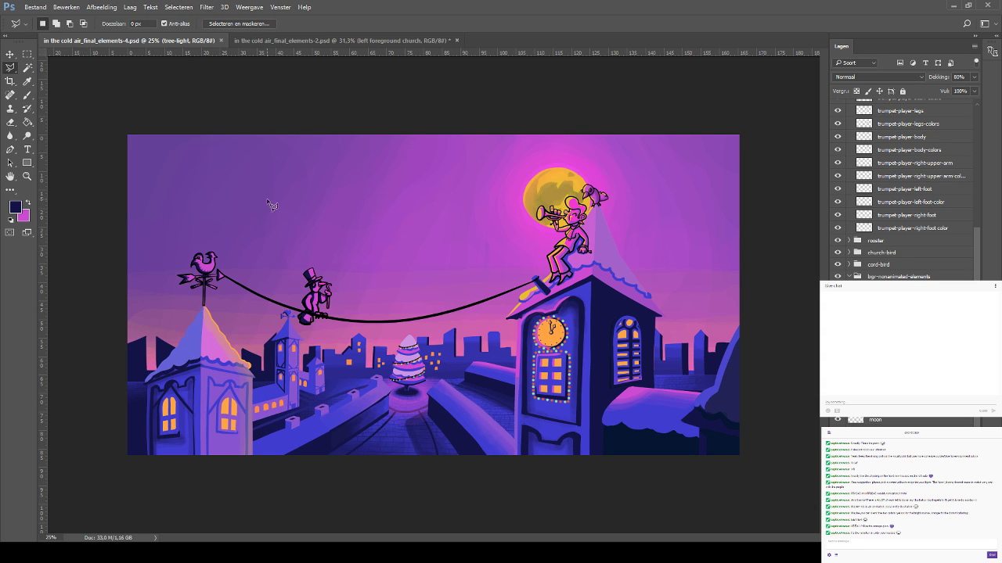
pyautogui.click(9, 55)
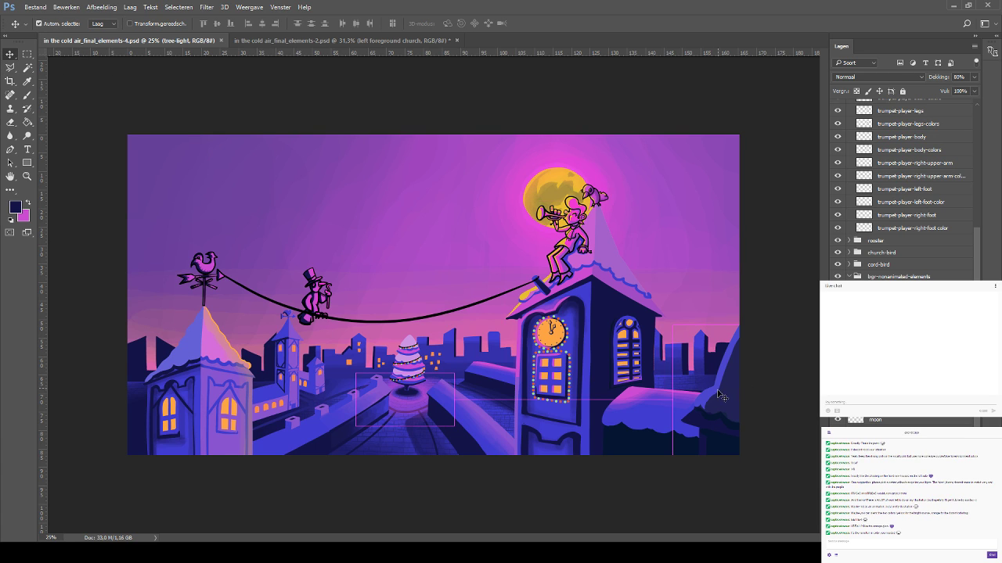
pyautogui.keyDown('ctrl'); pyautogui.click(688, 456); pyautogui.keyUp('ctrl')
pyautogui.moveTo(689, 456); pyautogui.dragTo(721, 379)
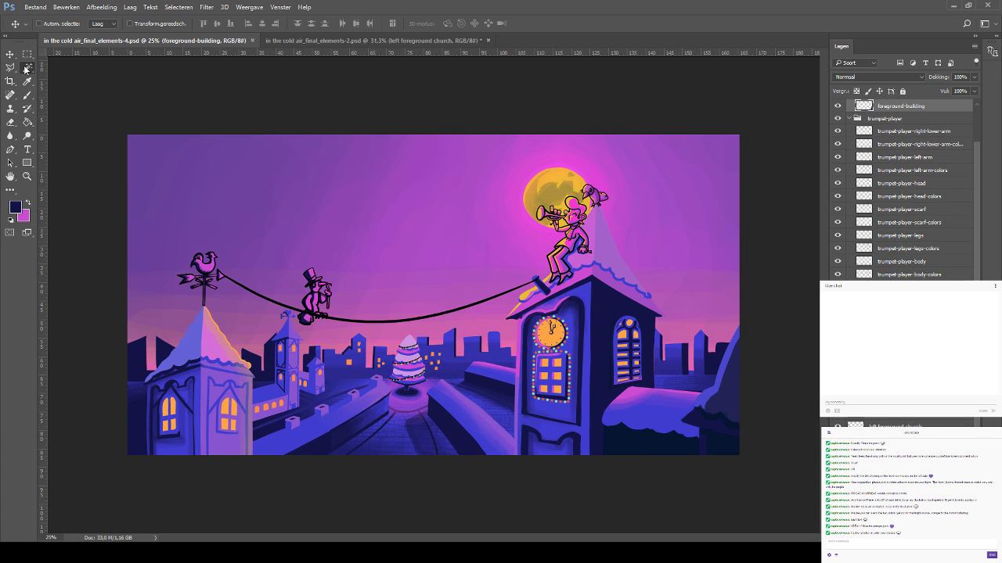
pyautogui.press('w')
pyautogui.keyDown('shift'); pyautogui.click(709, 399); pyautogui.keyUp('shift')
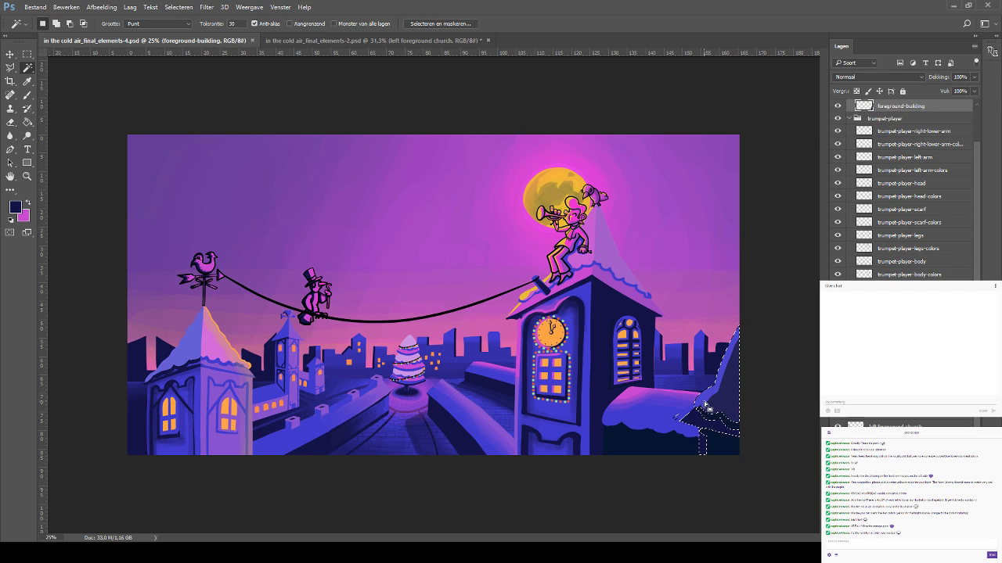
pyautogui.keyDown('shift'); pyautogui.click(714, 443); pyautogui.keyUp('shift')
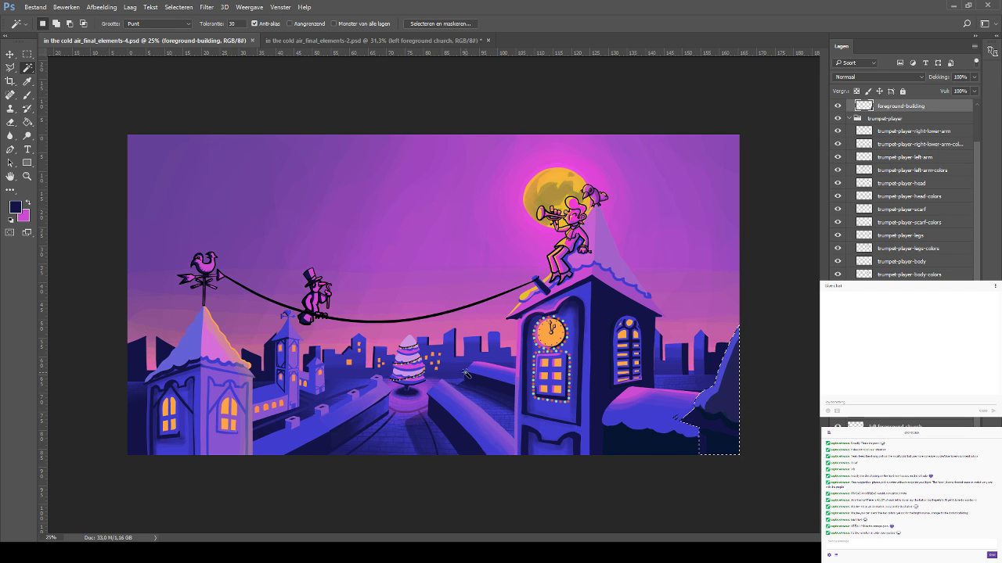
# Brush sampled blue over the selected building's snowy roof with a size 150 brush at 10% opacity, deselect, and save the file
pyautogui.click(28, 80)
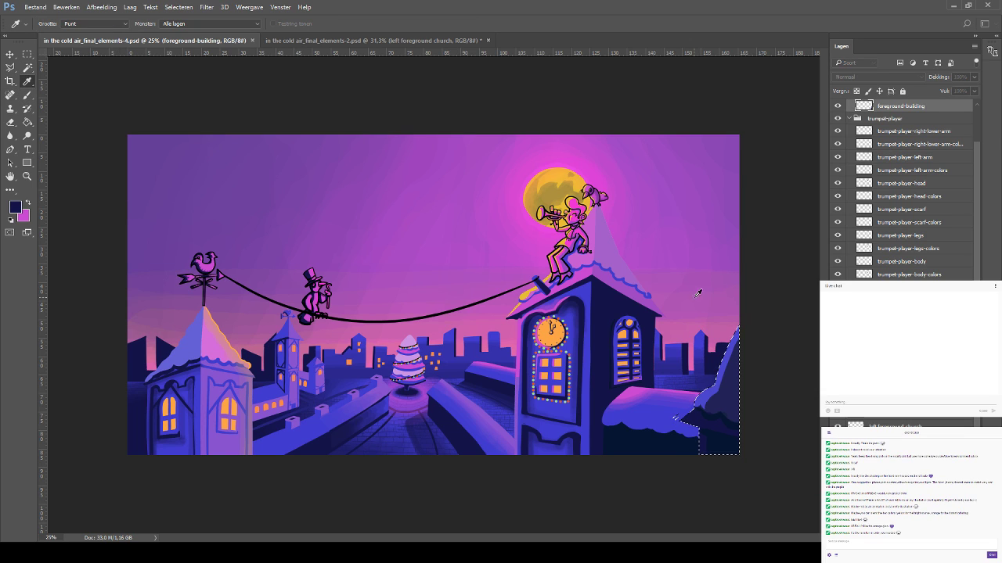
pyautogui.press('b')
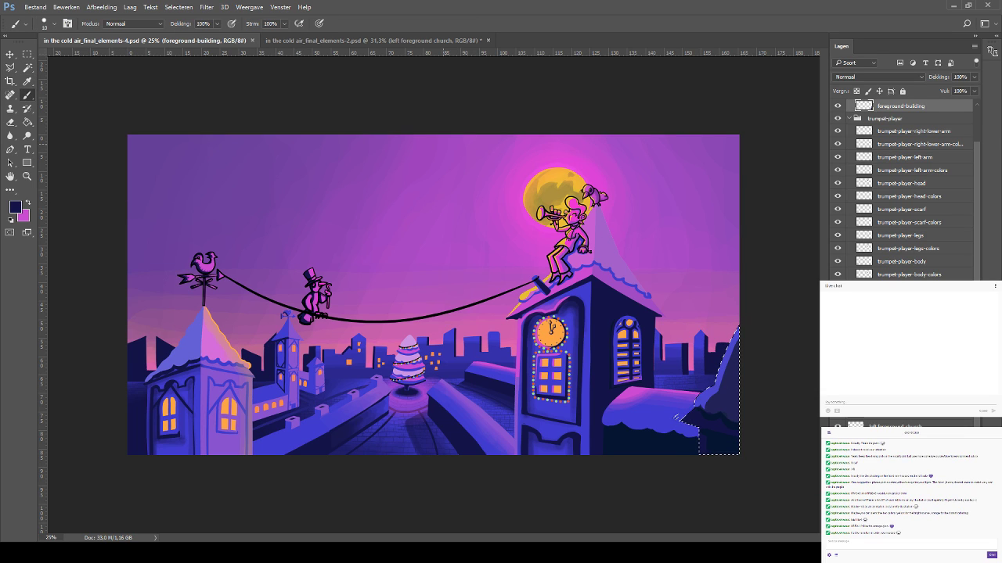
pyautogui.press('i')
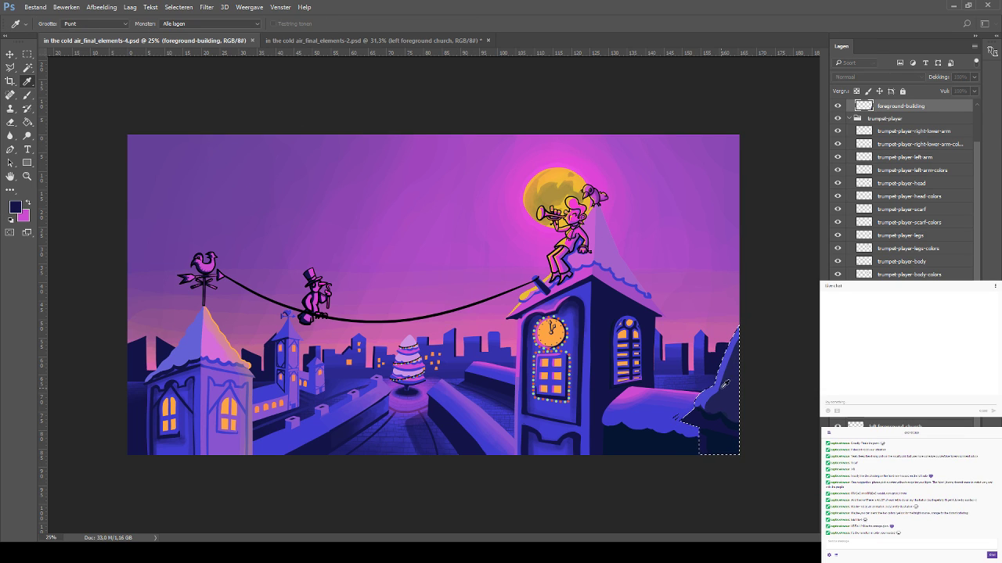
pyautogui.click(589, 142)
pyautogui.press('b')
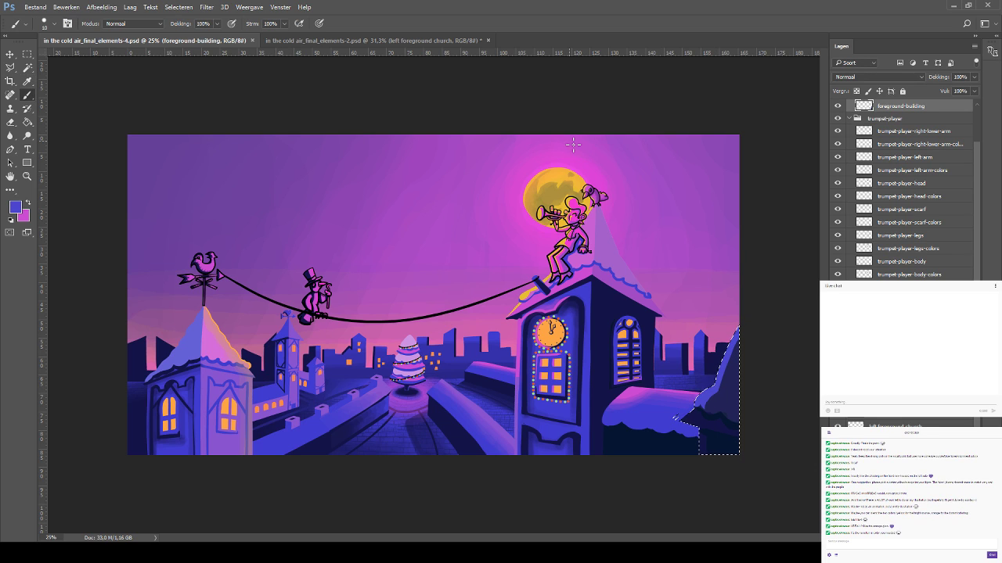
pyautogui.press(']')
pyautogui.press(']')
pyautogui.press(']')
pyautogui.press(']')
pyautogui.press(']')
pyautogui.press(']')
pyautogui.press(']')
pyautogui.press(']')
pyautogui.moveTo(708, 396); pyautogui.dragTo(742, 347)
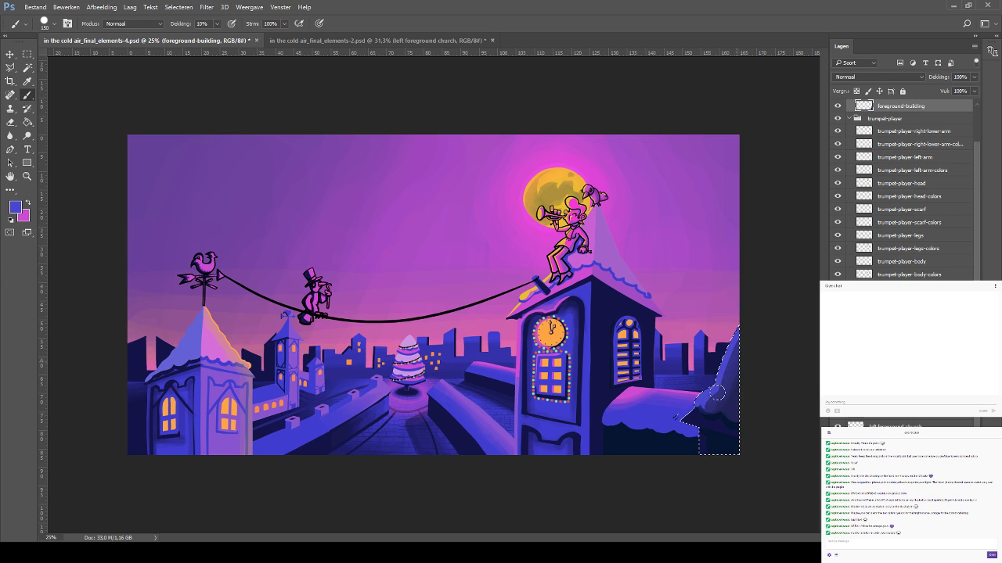
pyautogui.moveTo(709, 381)
pyautogui.mouseDown()
pyautogui.moveTo(745, 326)
pyautogui.moveTo(689, 423)
pyautogui.moveTo(741, 328)
pyautogui.moveTo(695, 403)
pyautogui.moveTo(716, 368)
pyautogui.moveTo(706, 401)
pyautogui.moveTo(726, 402)
pyautogui.moveTo(741, 333)
pyautogui.moveTo(722, 402)
pyautogui.moveTo(719, 374)
pyautogui.moveTo(689, 423)
pyautogui.mouseUp()
pyautogui.hotkey('ctrl', 'd')
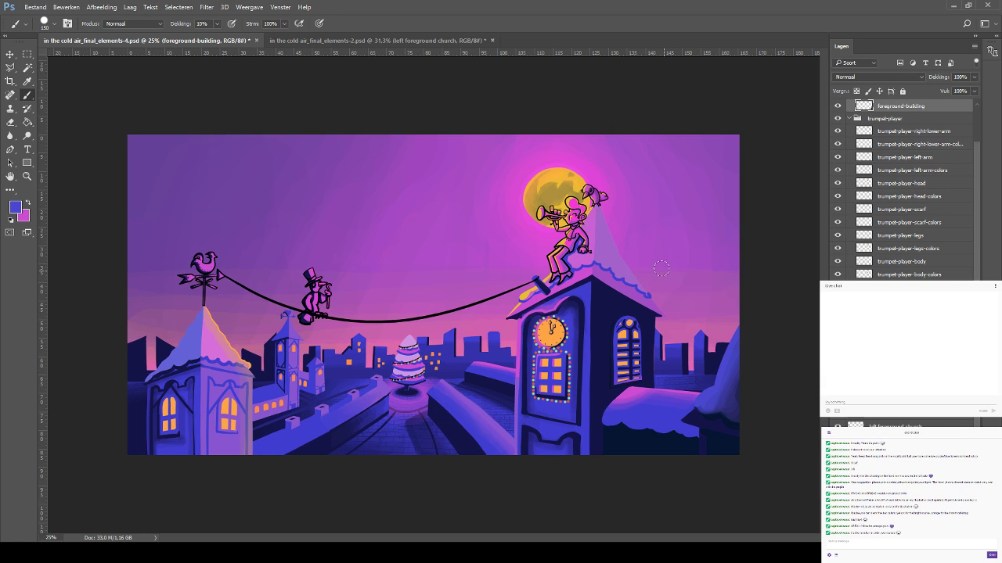
pyautogui.hotkey('ctrl', 's')
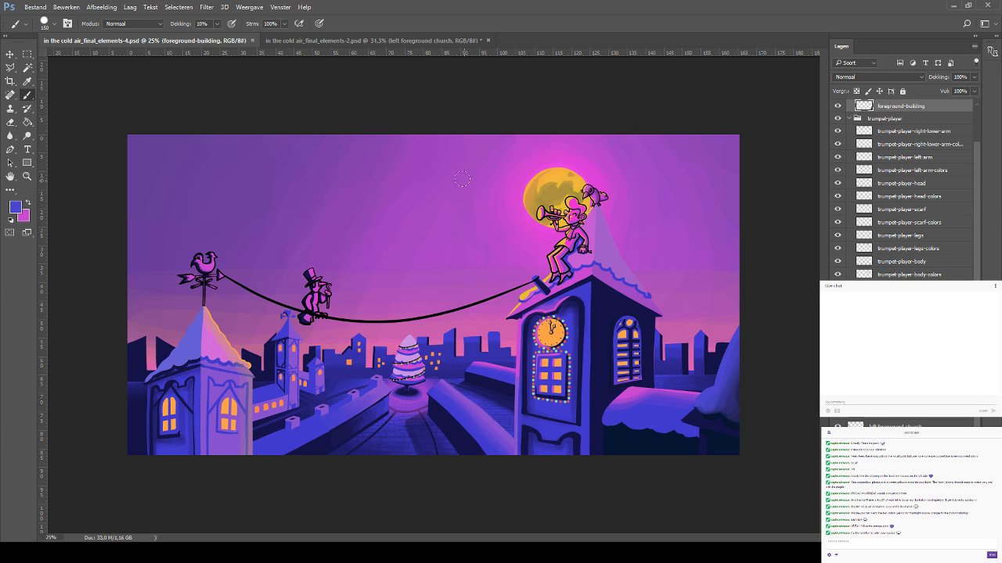
# Sample a darker blue, shade the lower part of the foreground building's snowy roof at 10% opacity, and save
pyautogui.press('i')
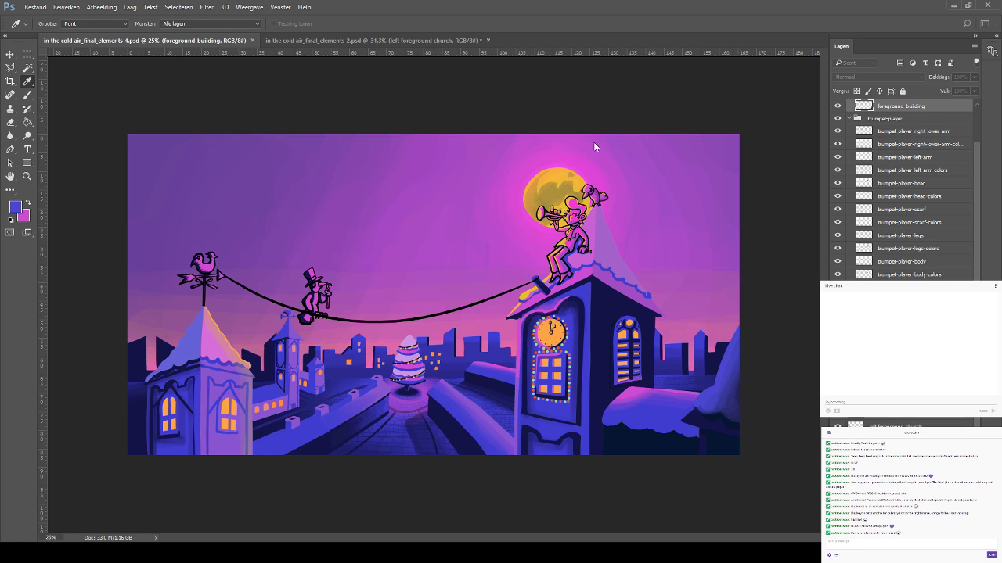
pyautogui.click(621, 140)
pyautogui.moveTo(714, 405); pyautogui.dragTo(727, 398)
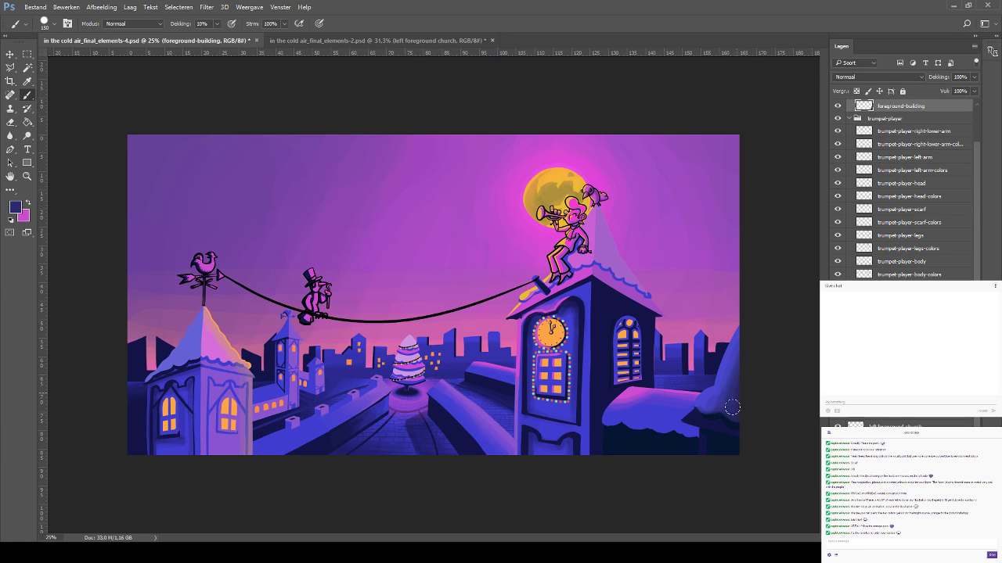
pyautogui.hotkey('ctrl', 's')
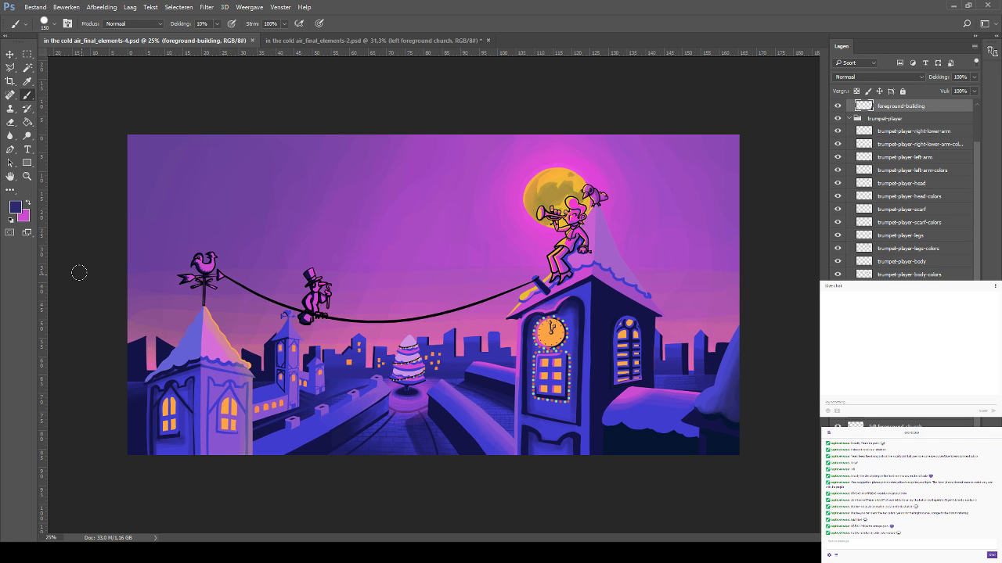
# On the middle-ground-houses layer, touch up the battlement wall's lower edge with a size 15 navy brush at 100% opacity, and save
pyautogui.hotkey('ctrl', '+')
pyautogui.moveTo(231, 397); pyautogui.dragTo(489, 220)
pyautogui.click(10, 54)
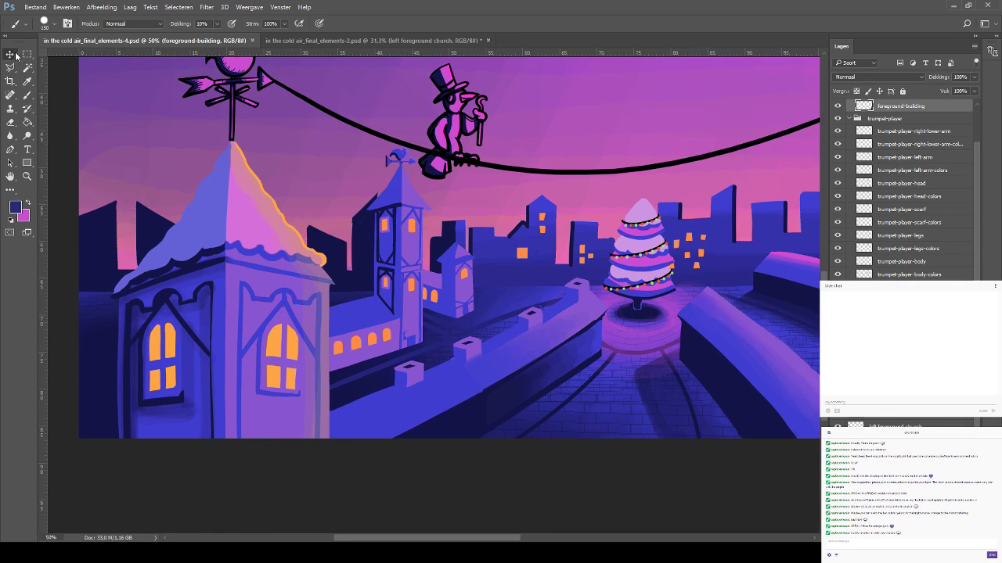
pyautogui.keyDown('ctrl'); pyautogui.click(485, 405); pyautogui.keyUp('ctrl')
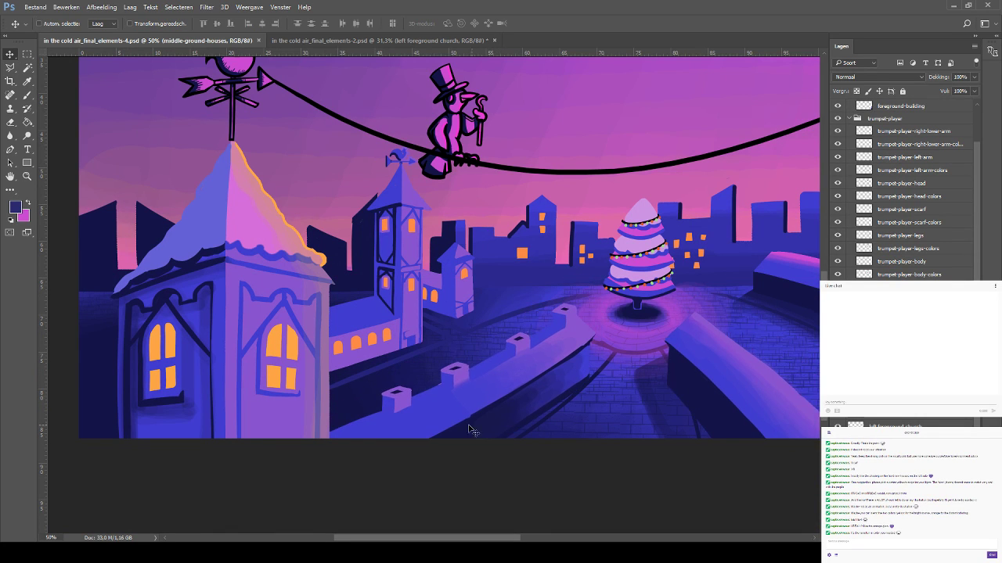
pyautogui.press('b')
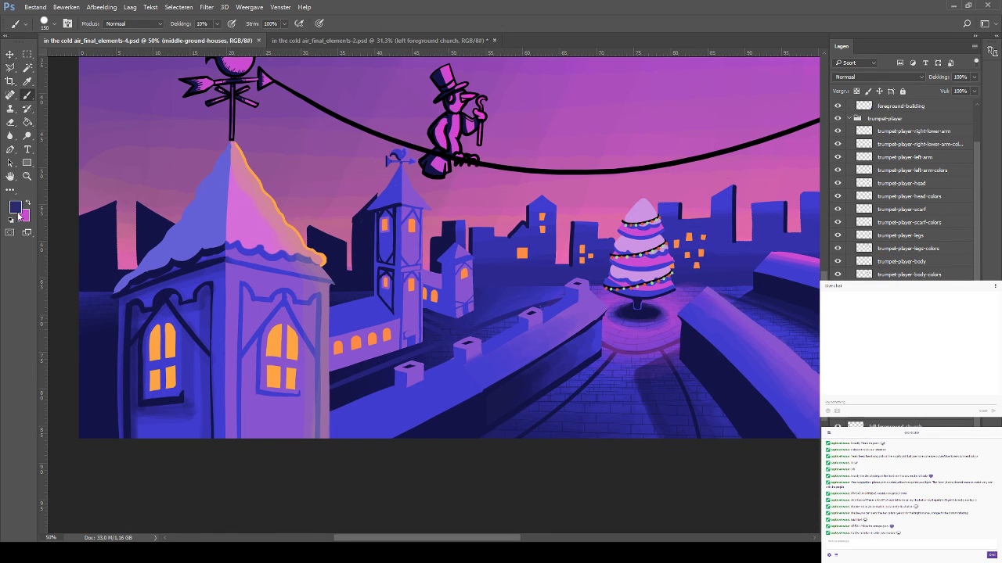
pyautogui.press('[')
pyautogui.press('[')
pyautogui.press('[')
pyautogui.press('[')
pyautogui.press('[')
pyautogui.press('0')
pyautogui.press('x')
pyautogui.press('x')
pyautogui.press('i')
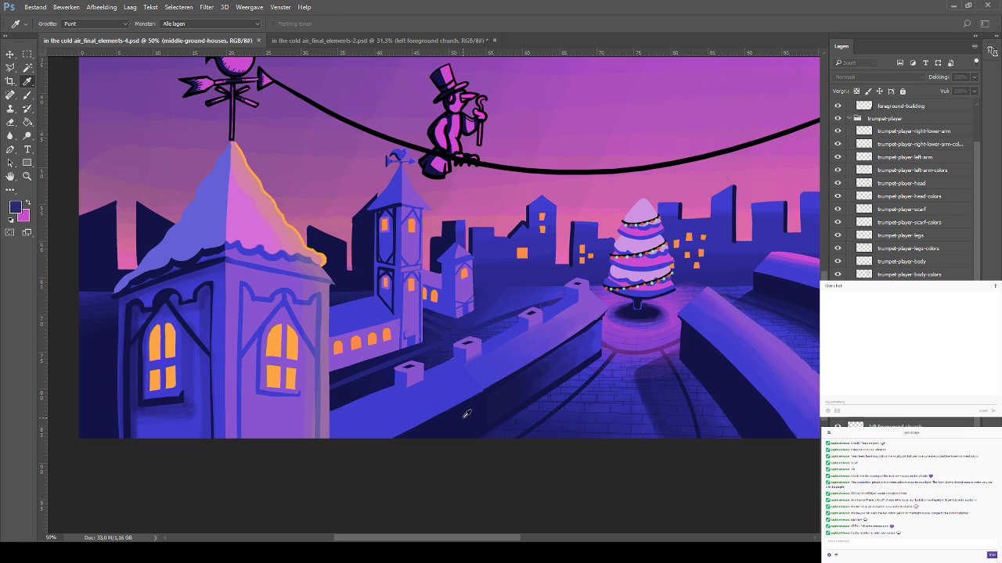
pyautogui.press('b')
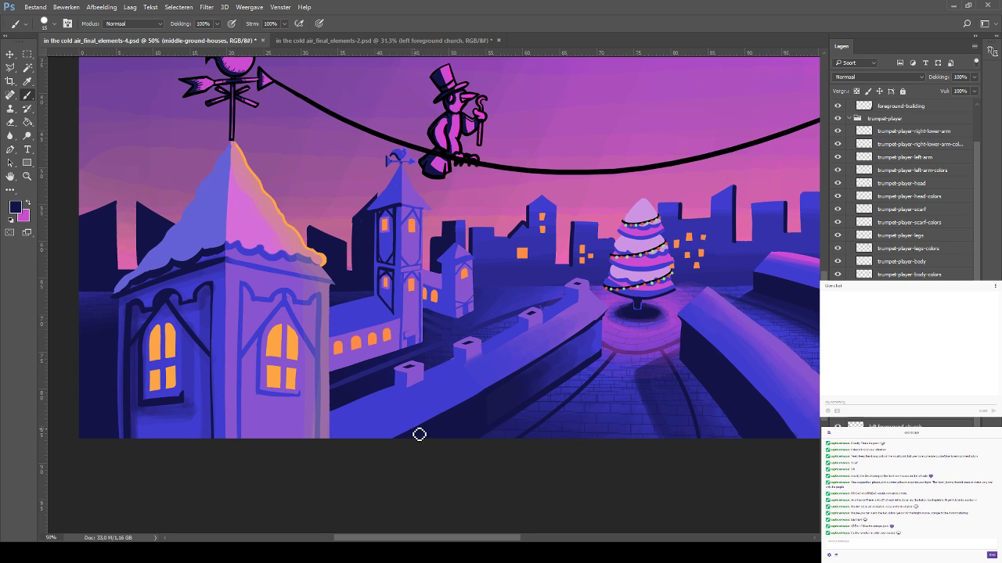
pyautogui.hotkey('ctrl', 's')
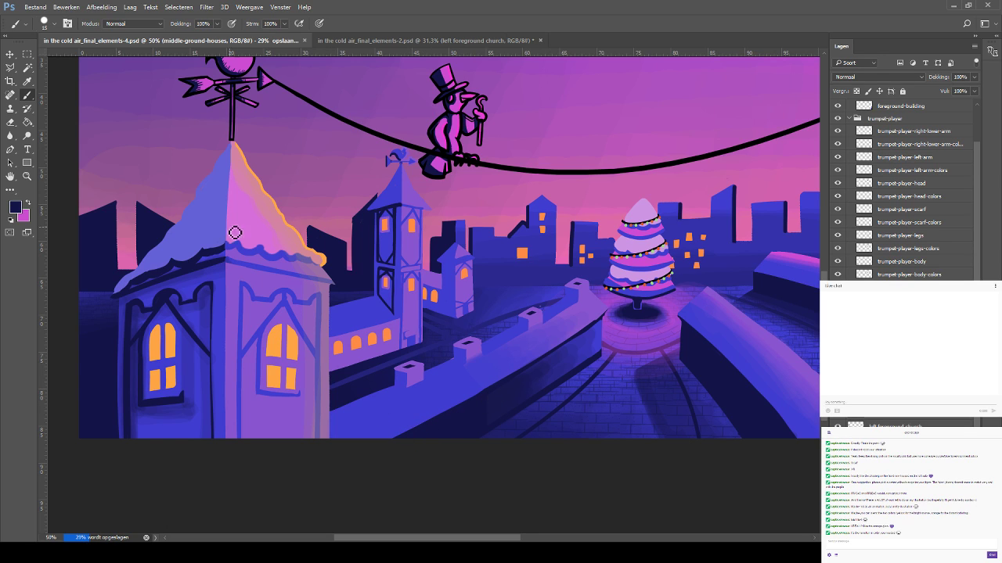
# Select the lilac battlement and wall areas with the Magic Wand, paint magenta highlights on their edges facing the tree, and deselect
pyautogui.press('w')
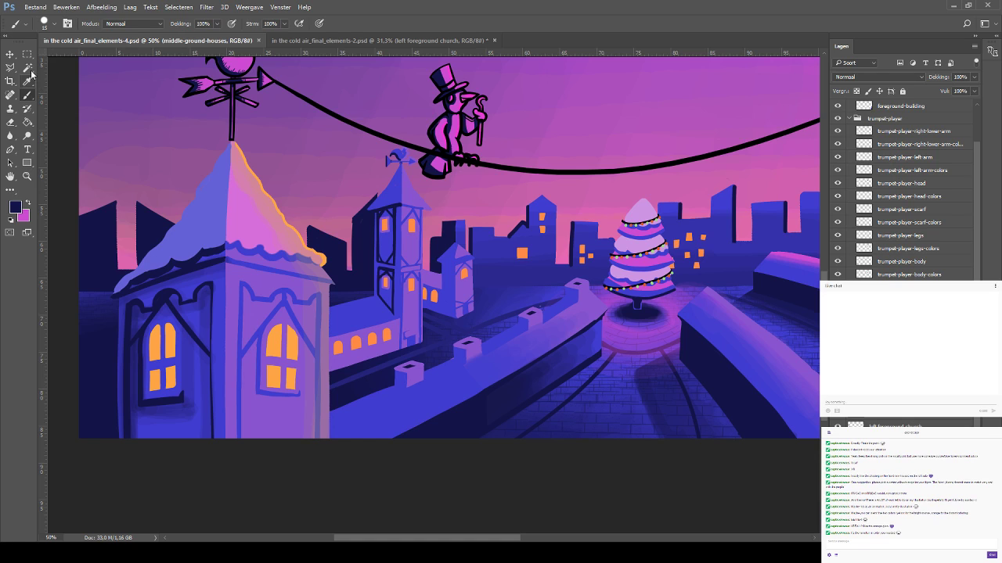
pyautogui.click(423, 377)
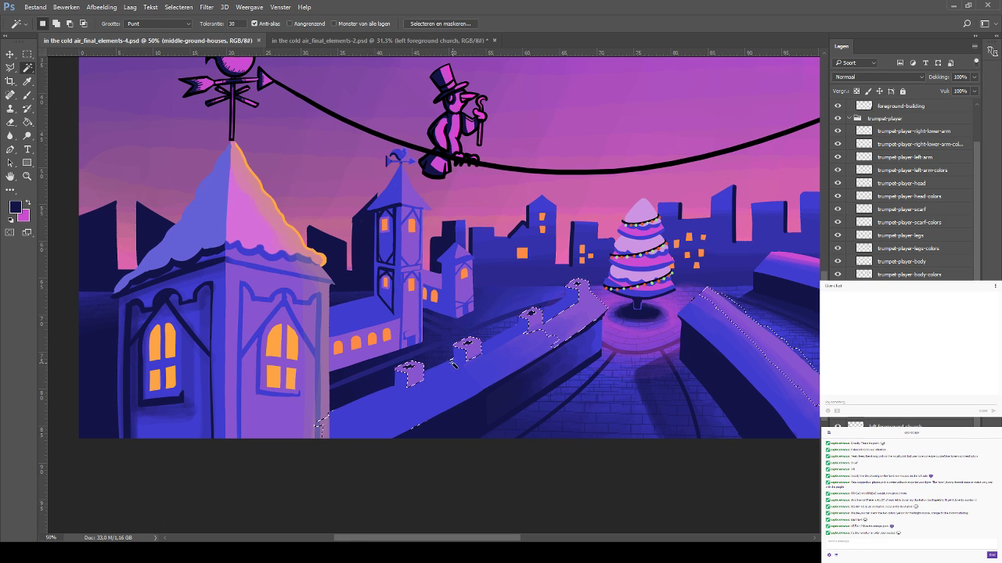
pyautogui.click(27, 82)
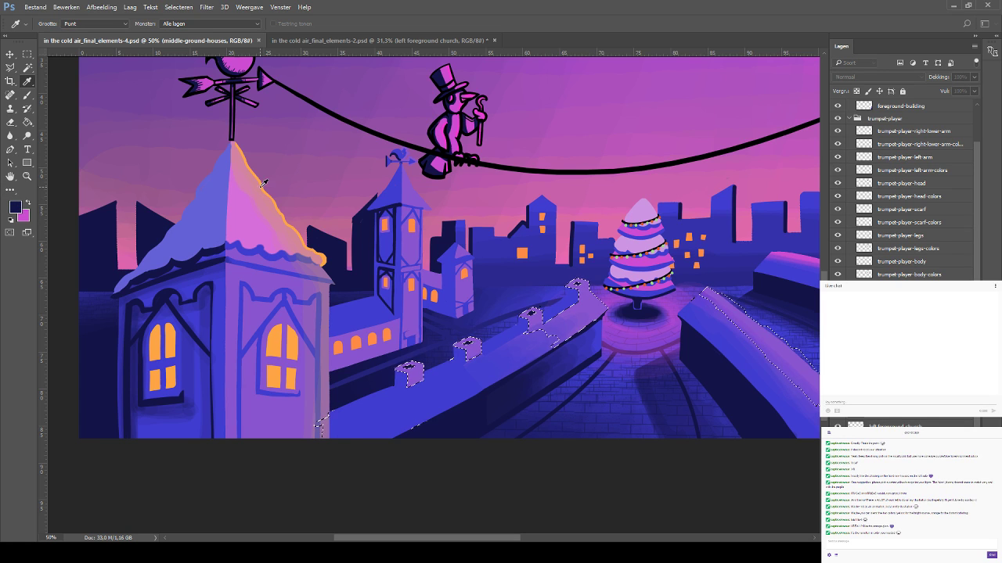
pyautogui.click(522, 253)
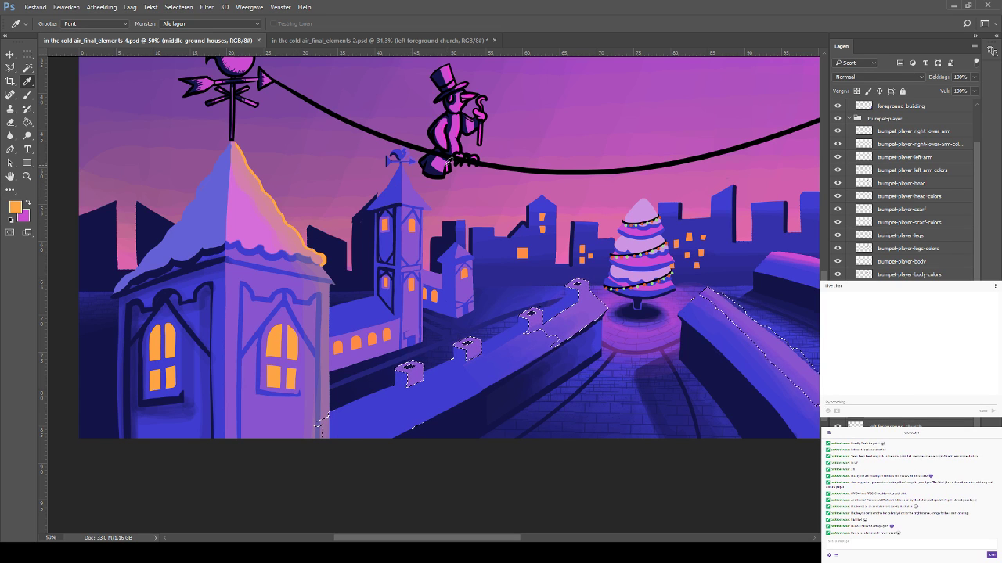
pyautogui.click(27, 94)
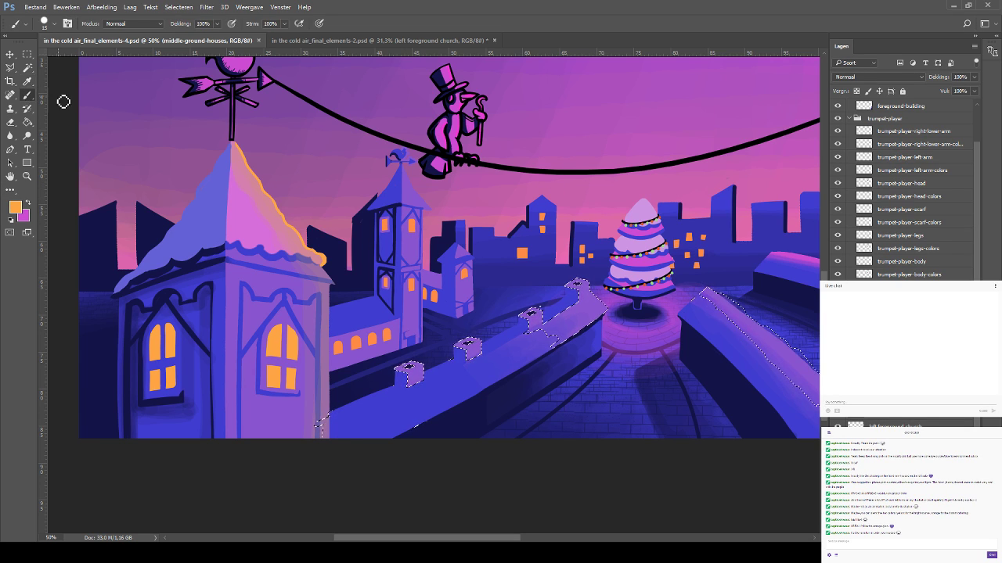
pyautogui.moveTo(127, 217); pyautogui.dragTo(33, 205)
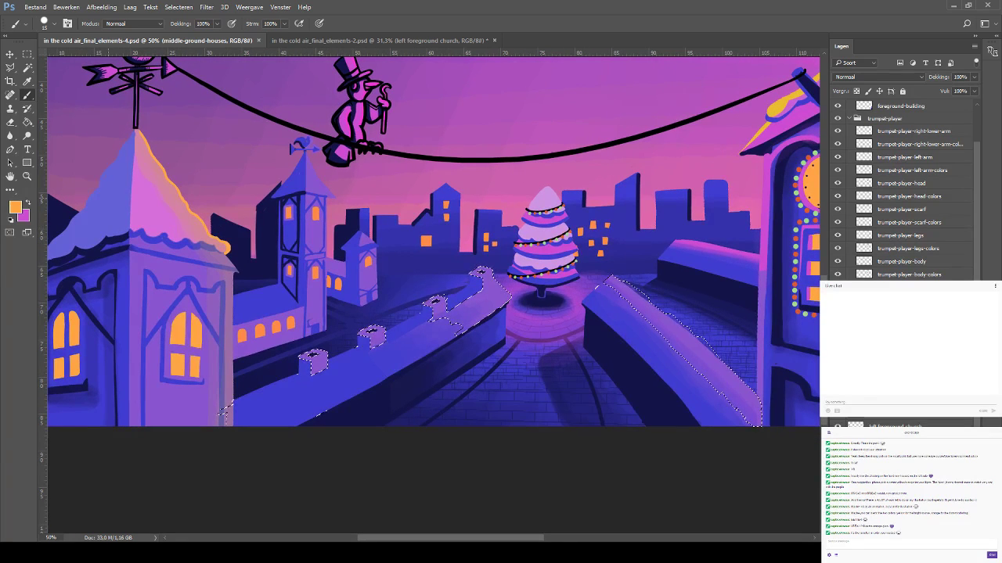
pyautogui.click(29, 203)
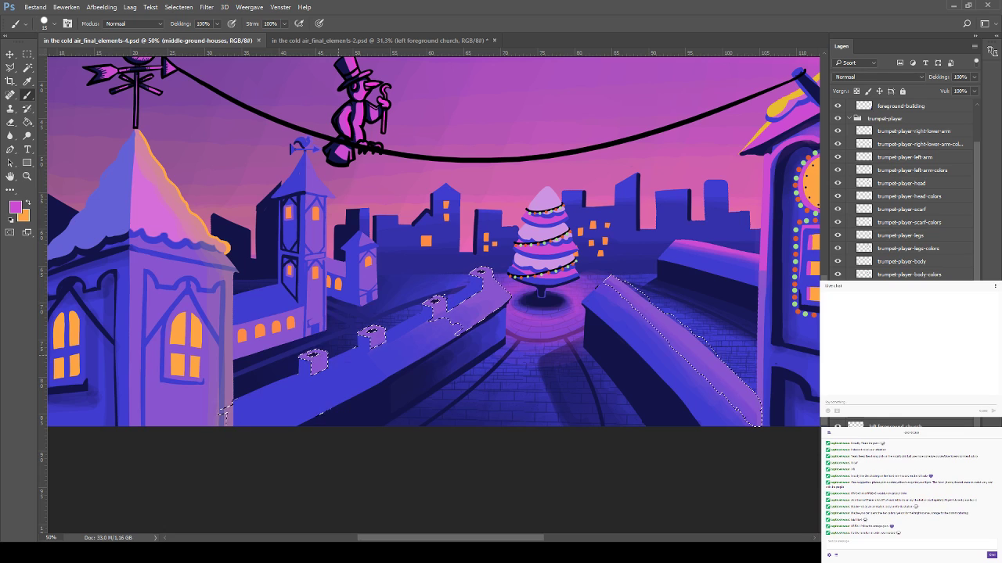
pyautogui.click(331, 383)
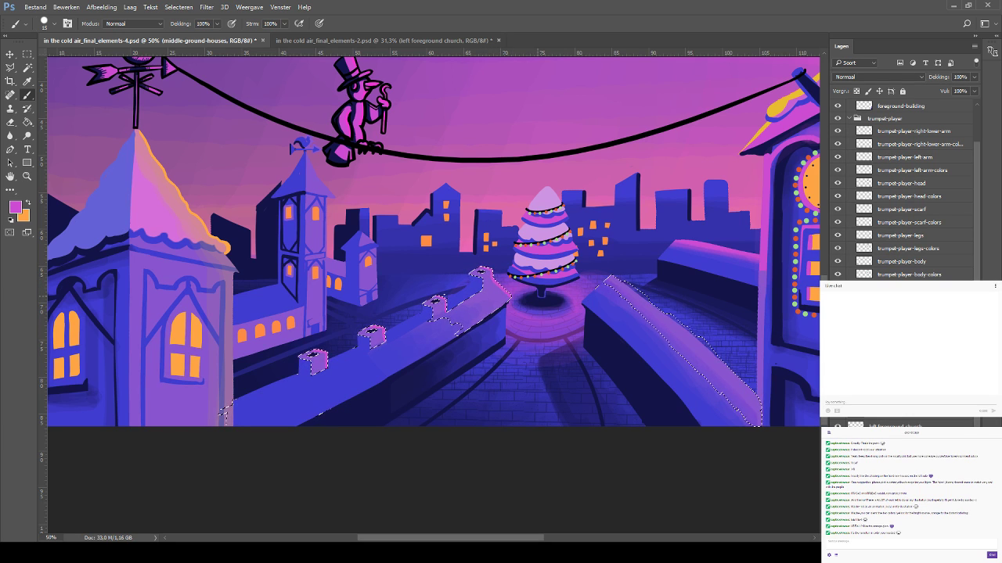
pyautogui.hotkey('ctrl', 'd')
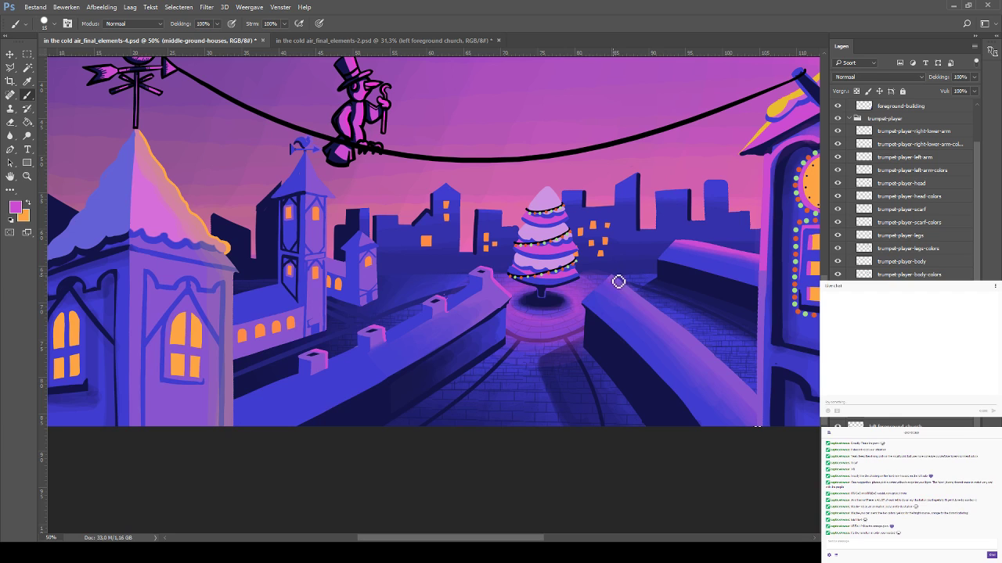
# Clean up the battlement wall's highlighted end beside the tree with the Eraser at 100% opacity, and save the file
pyautogui.moveTo(605, 305); pyautogui.dragTo(447, 301)
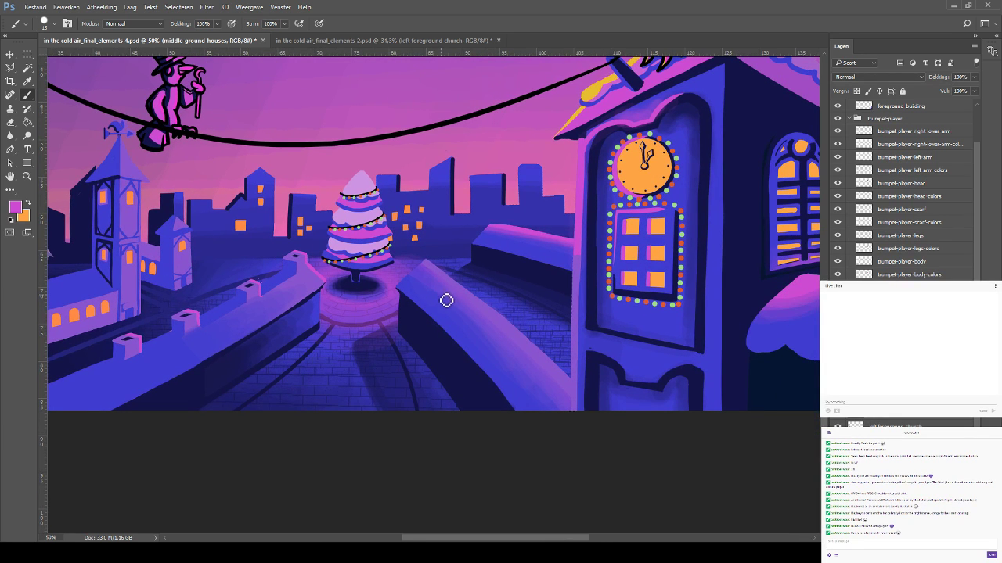
pyautogui.moveTo(437, 298); pyautogui.dragTo(546, 305)
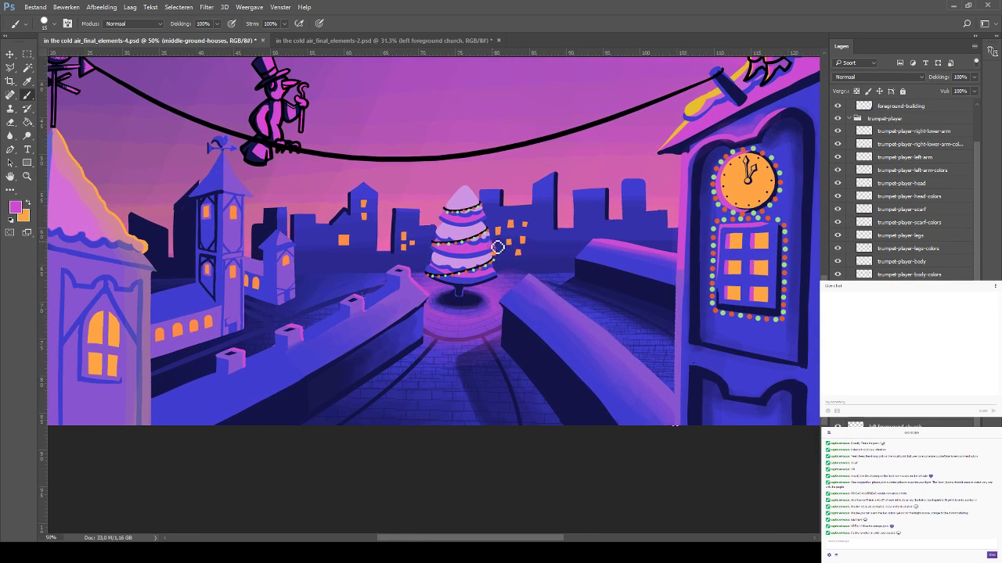
pyautogui.click(11, 122)
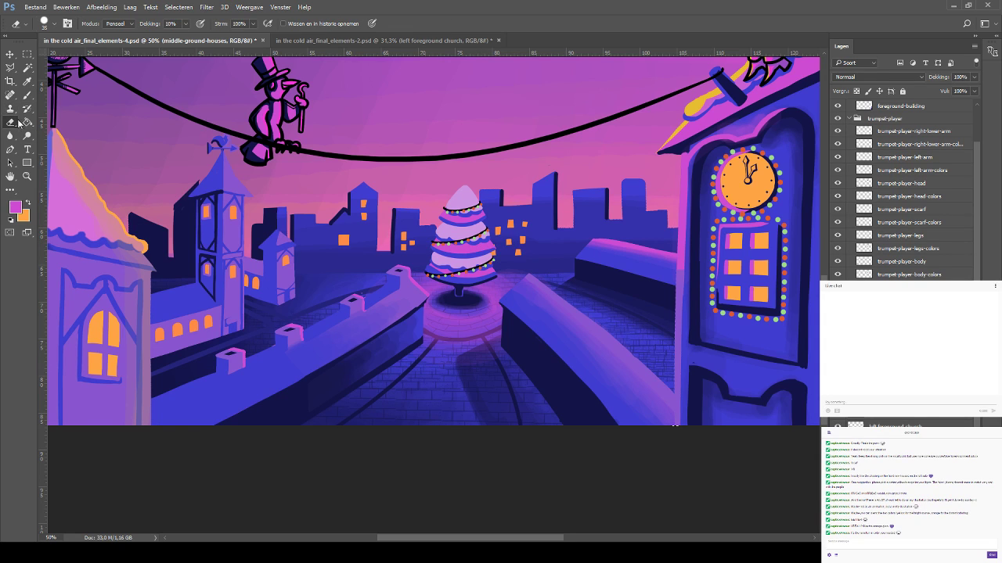
pyautogui.moveTo(358, 281)
pyautogui.mouseDown()
pyautogui.moveTo(427, 282)
pyautogui.moveTo(439, 295)
pyautogui.moveTo(421, 284)
pyautogui.mouseUp()
pyautogui.press('2')
pyautogui.press('5')
pyautogui.moveTo(423, 280); pyautogui.dragTo(445, 300)
pyautogui.hotkey('ctrl', 's')
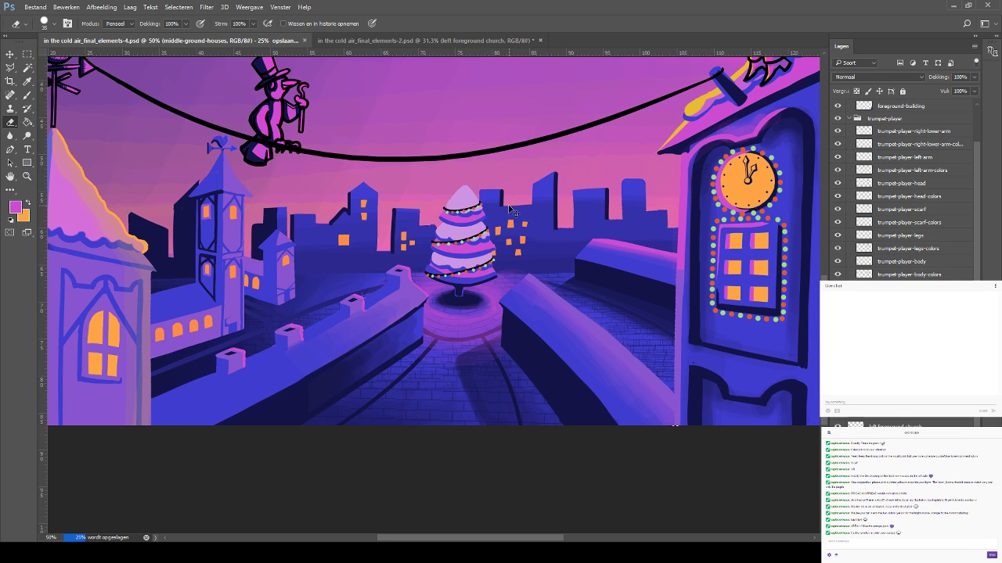
pyautogui.hotkey('ctrl', '-')
pyautogui.hotkey('ctrl', '-')
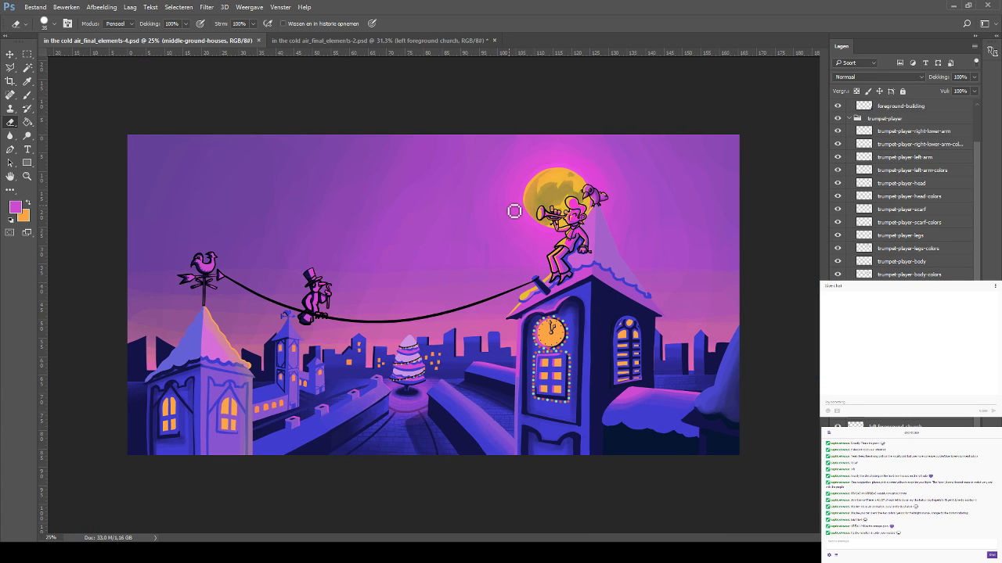
pyautogui.click(10, 54)
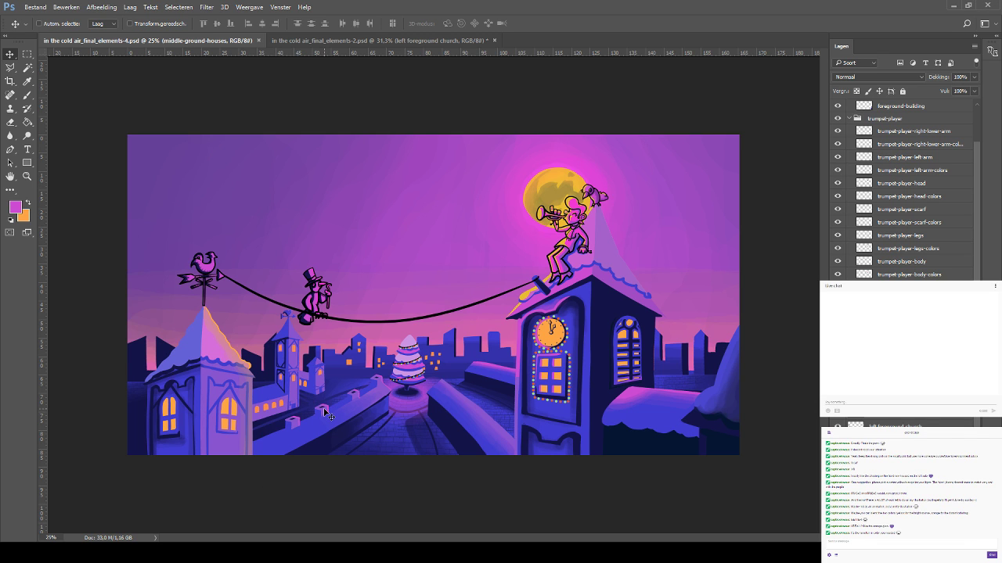
pyautogui.hotkey('ctrl', '+')
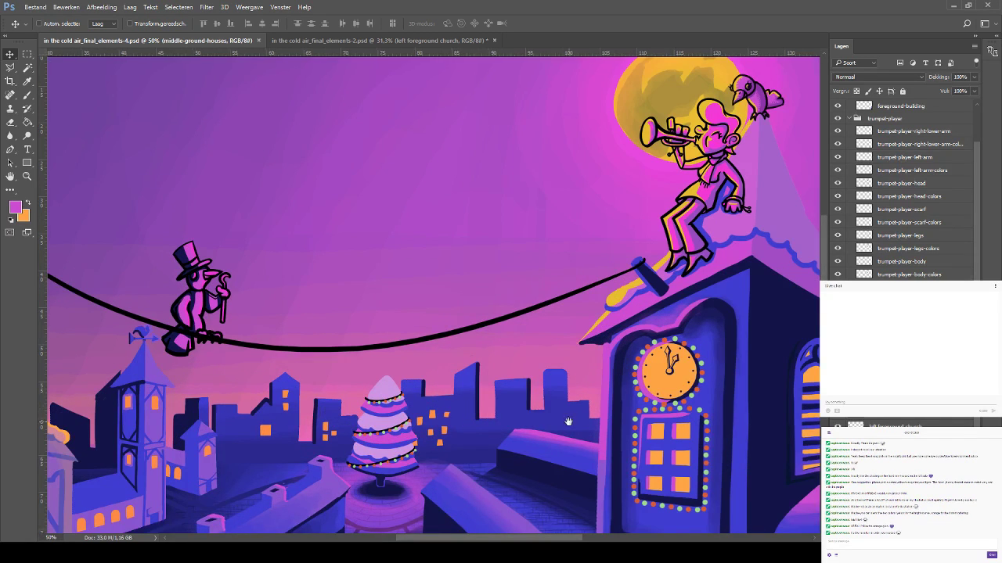
pyautogui.moveTo(507, 435); pyautogui.dragTo(800, 404)
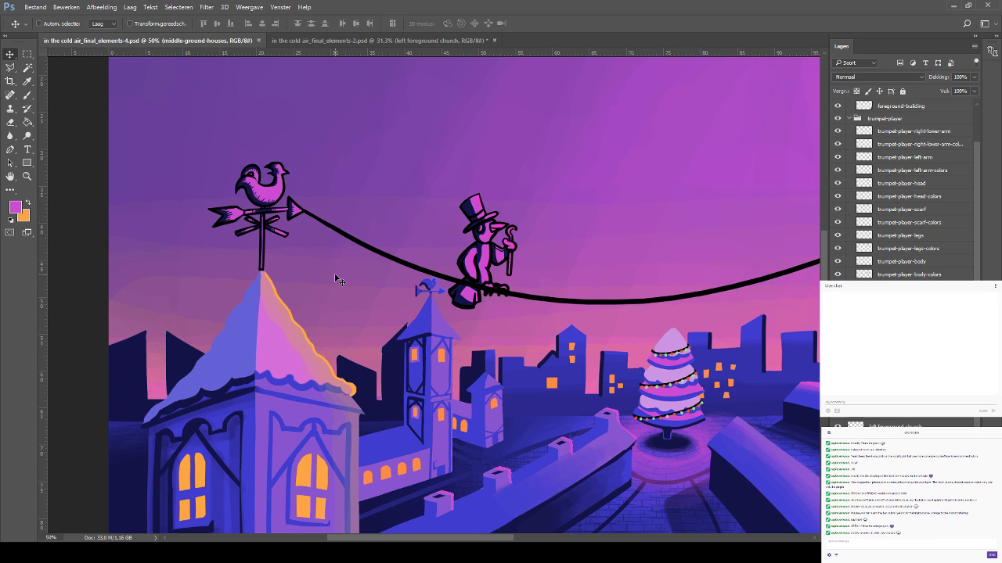
pyautogui.moveTo(596, 216); pyautogui.dragTo(331, 194)
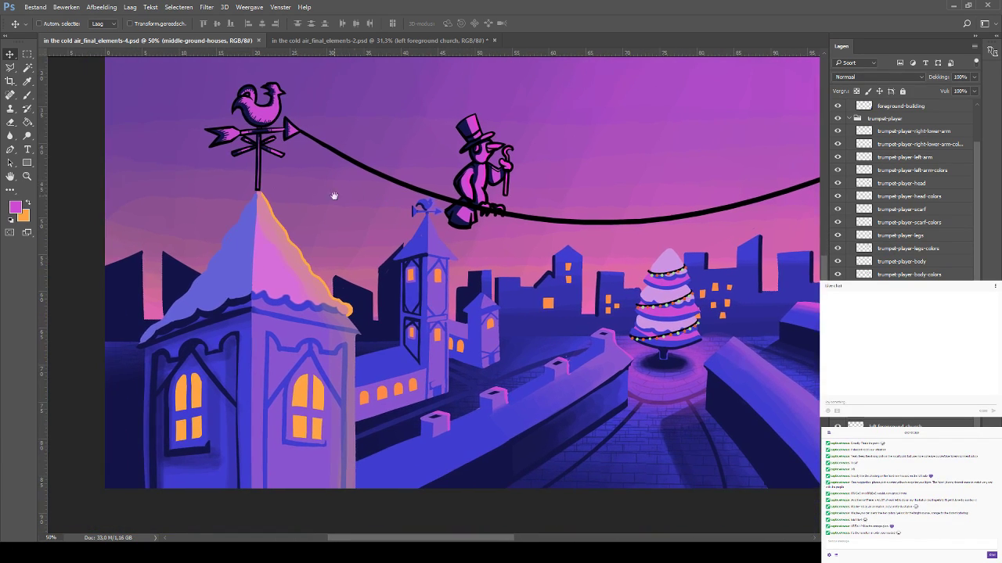
pyautogui.click(31, 68)
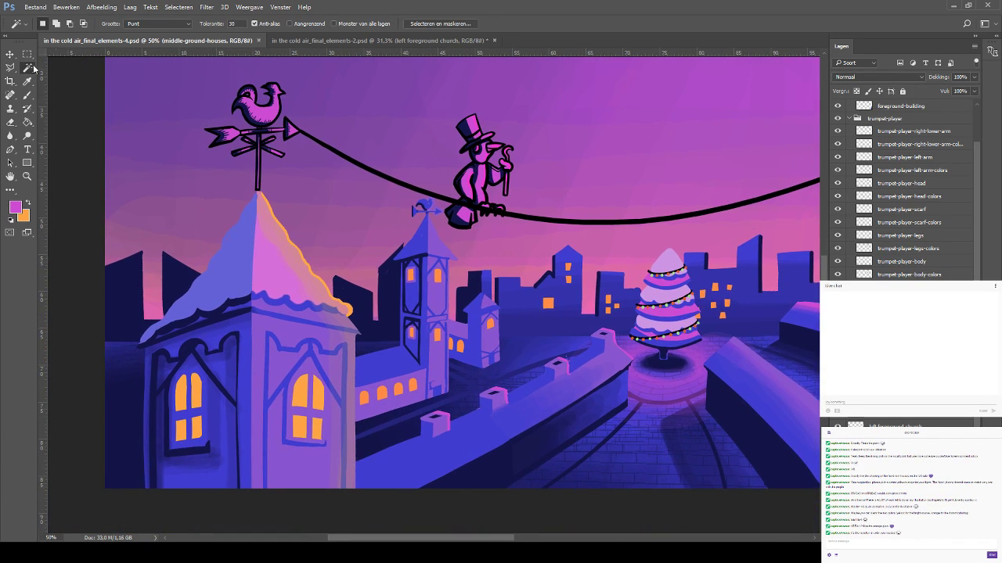
pyautogui.moveTo(467, 299); pyautogui.dragTo(430, 288)
pyautogui.click(429, 280)
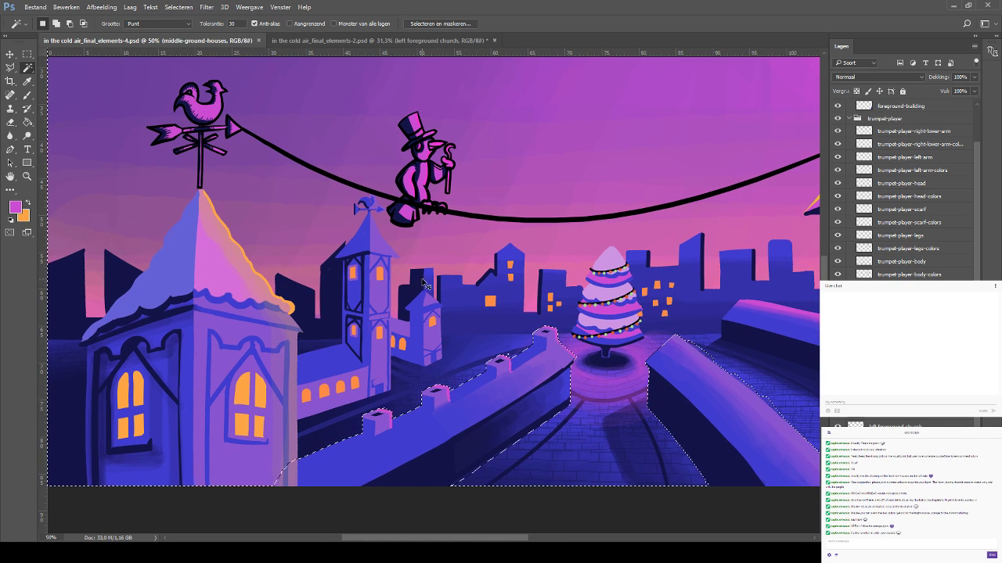
pyautogui.click(98, 103)
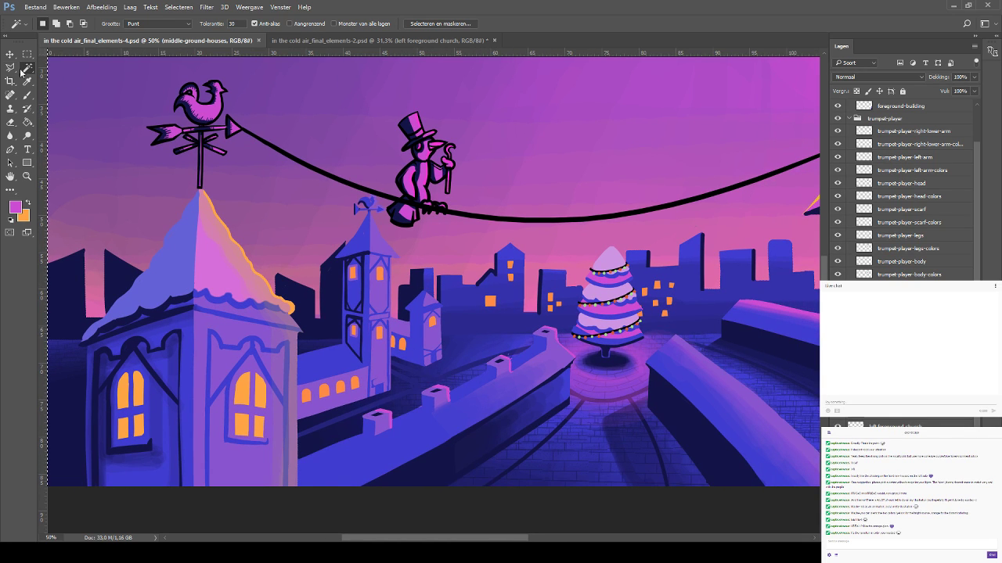
pyautogui.press('v')
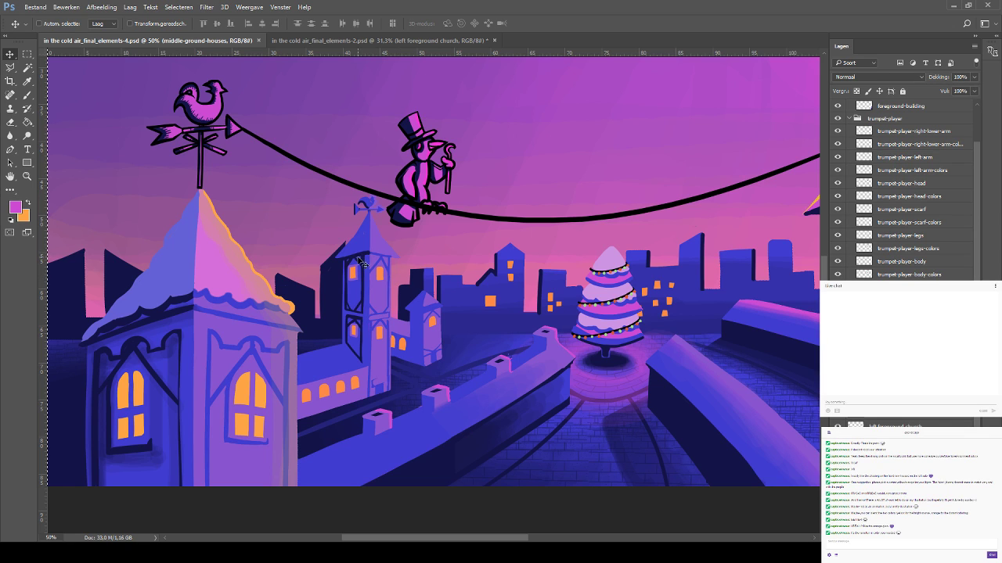
pyautogui.click(29, 96)
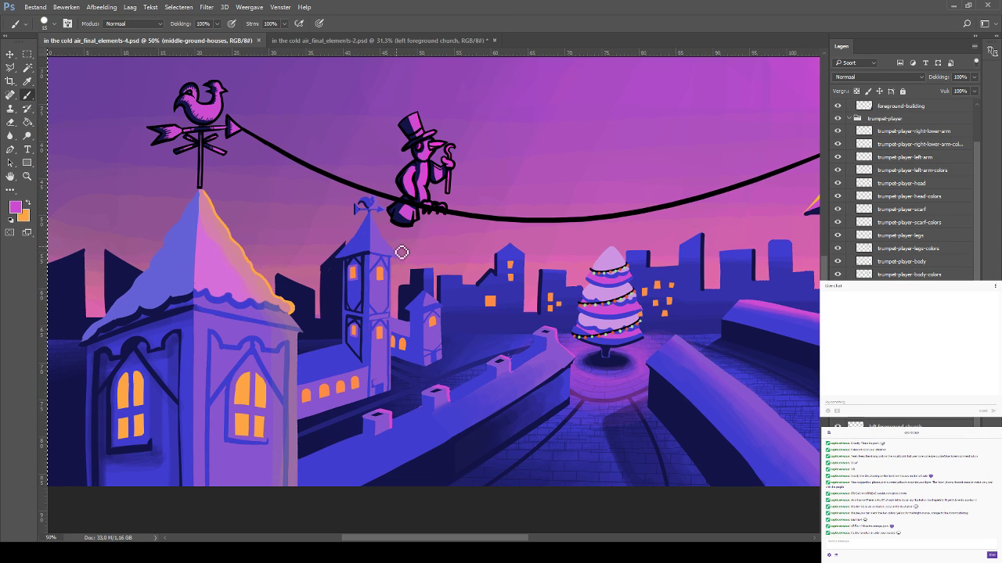
pyautogui.click(11, 54)
pyautogui.moveTo(356, 311); pyautogui.dragTo(408, 238)
pyautogui.hotkey('ctrl', 'z')
# Make the middle-ground-church layer active and select the church's blue tower and roof areas with the Magic Wand
pyautogui.keyDown('ctrl'); pyautogui.click(341, 362); pyautogui.keyUp('ctrl')
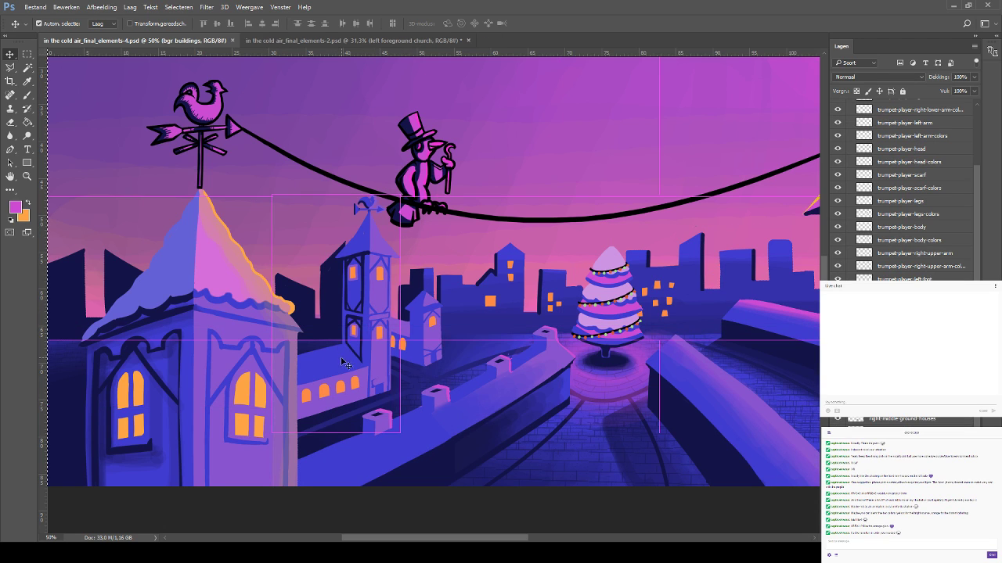
pyautogui.keyDown('ctrl'); pyautogui.click(341, 362); pyautogui.keyUp('ctrl')
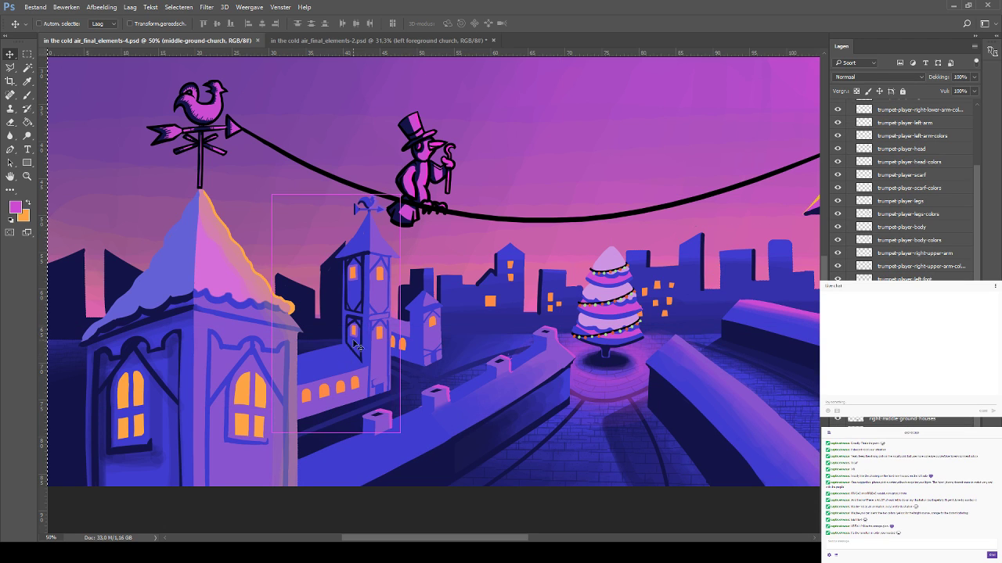
pyautogui.click(27, 68)
pyautogui.click(350, 258)
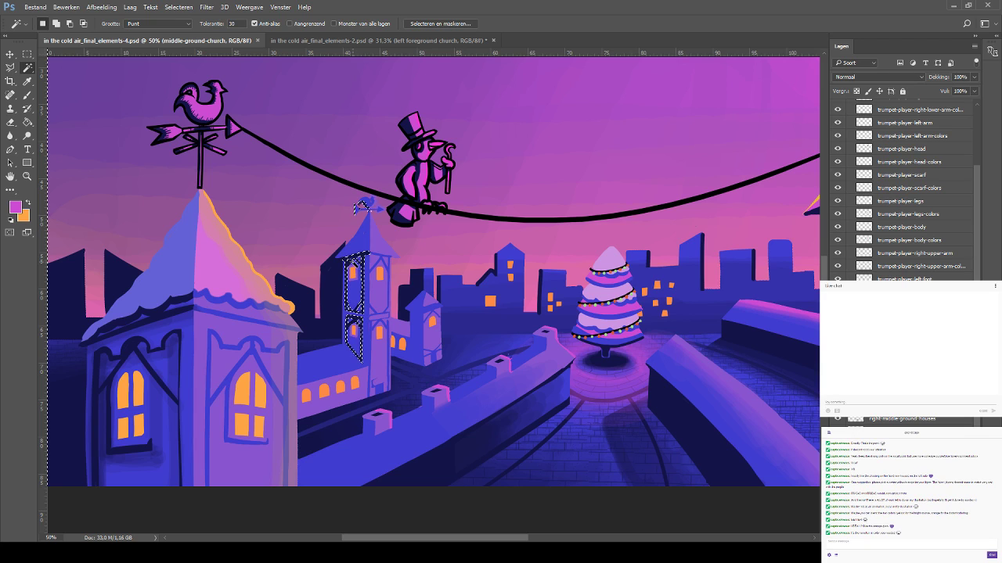
# Sample dark navy, shade the selected church roof where it meets the tower at 10% brush opacity, and deselect
pyautogui.click(27, 81)
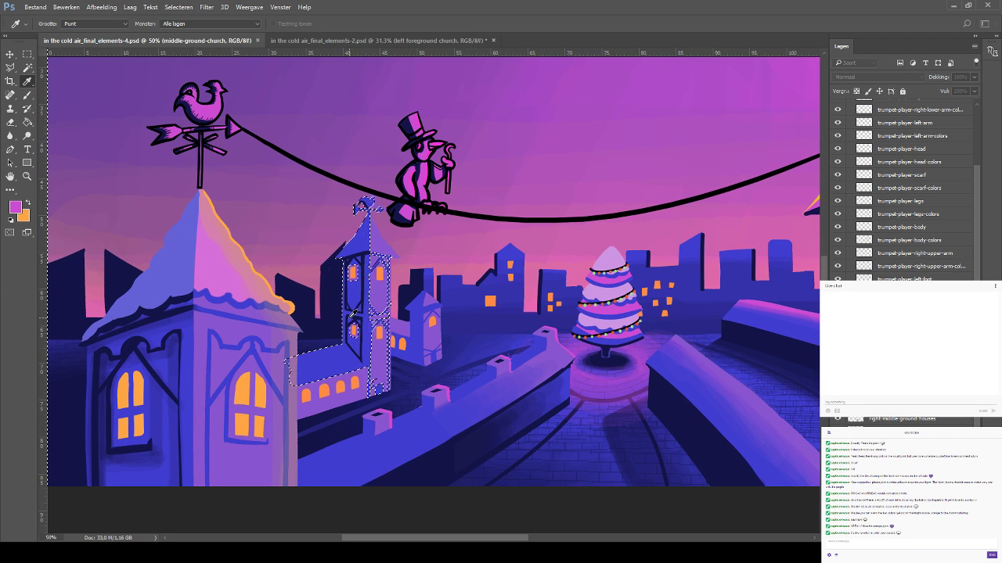
pyautogui.click(547, 205)
pyautogui.press('b')
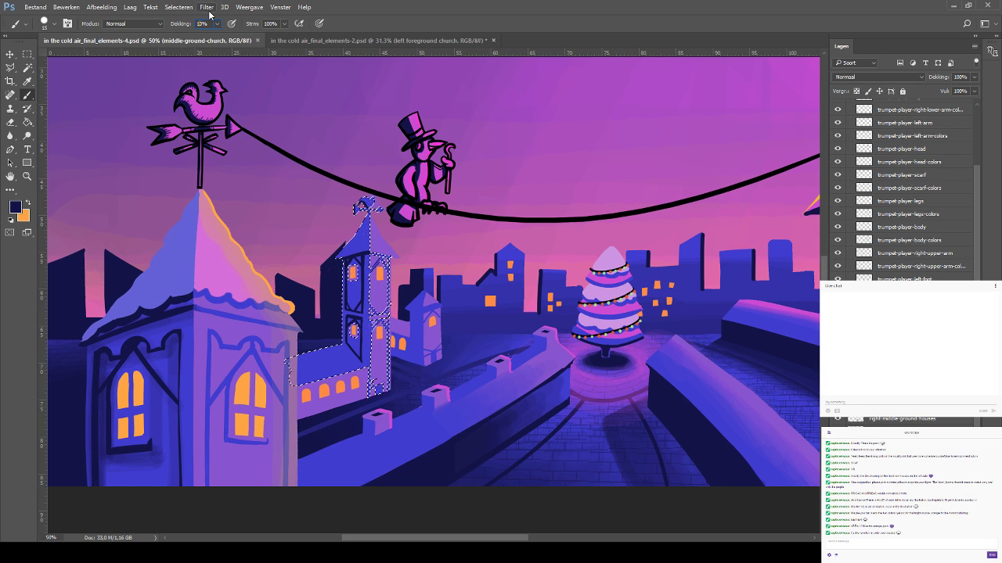
pyautogui.press('1')
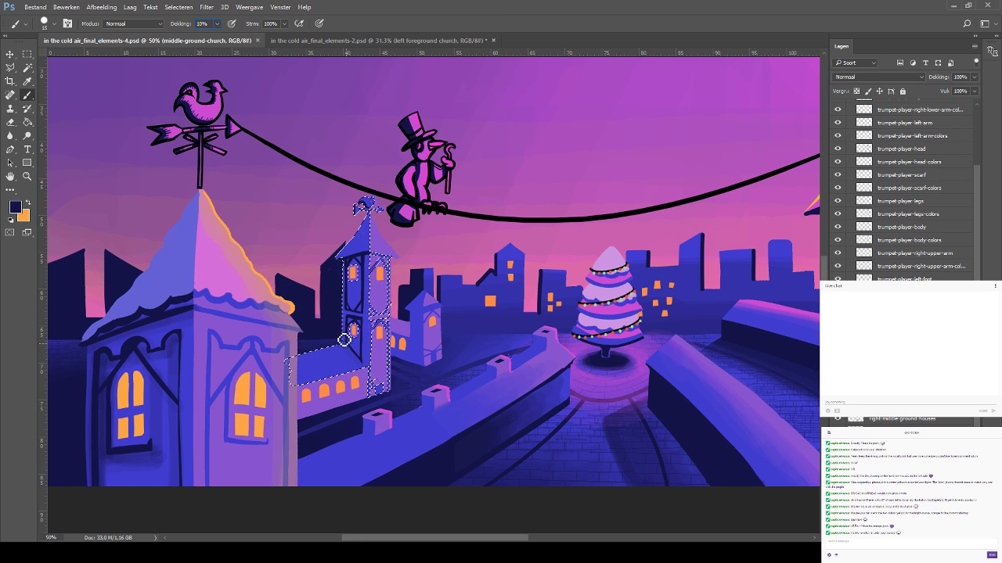
pyautogui.moveTo(345, 340); pyautogui.dragTo(347, 345)
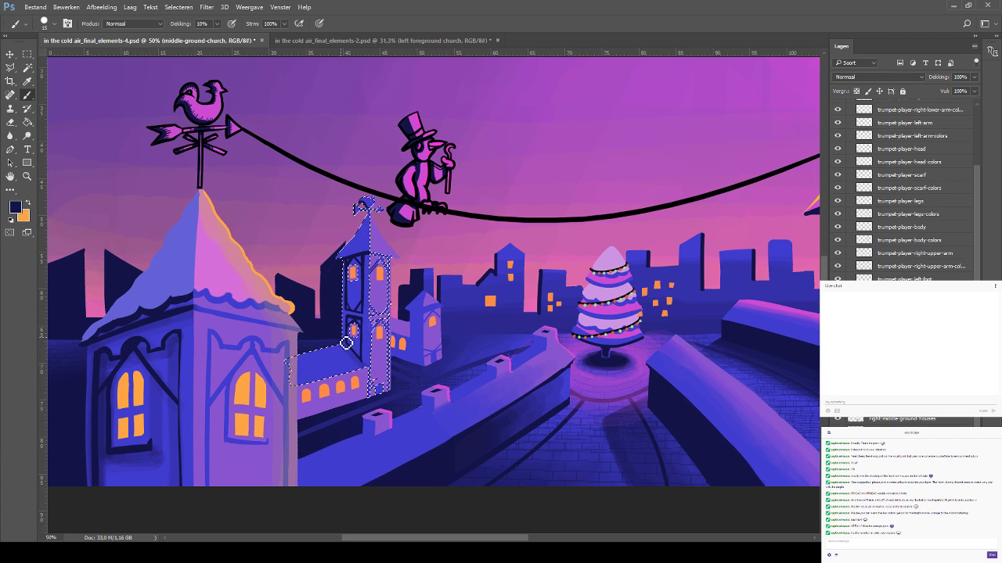
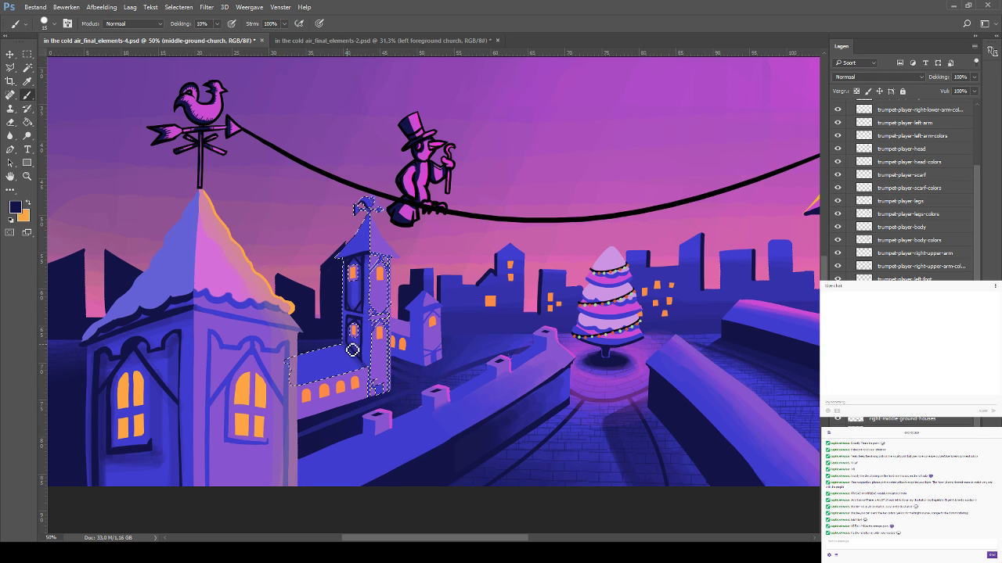
pyautogui.hotkey('ctrl', 'd')
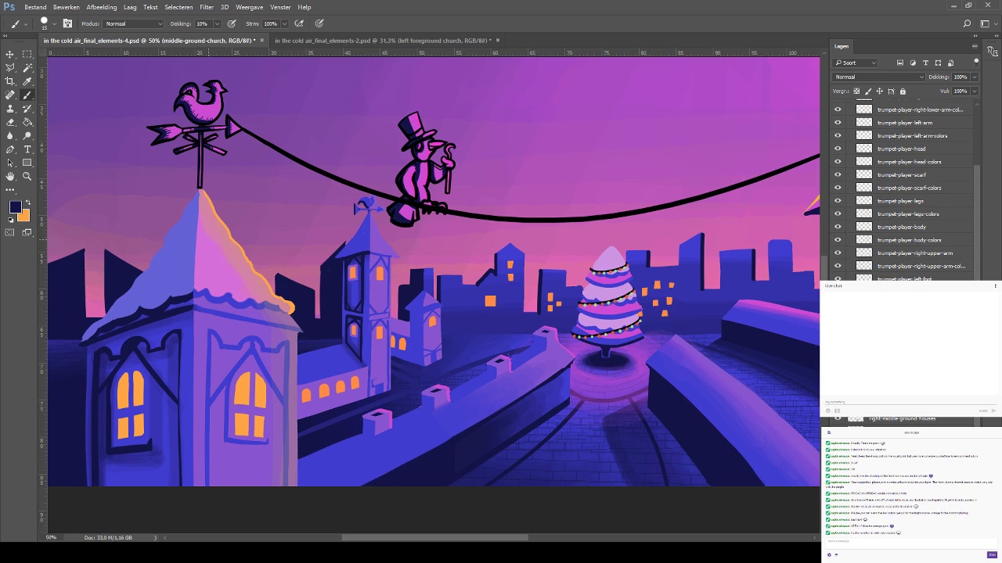
# Reselect the church's blue areas with the Magic Wand, deepen their navy shading at 8% brush opacity, deselect, and save the file
pyautogui.scroll(-2, 347, 291)
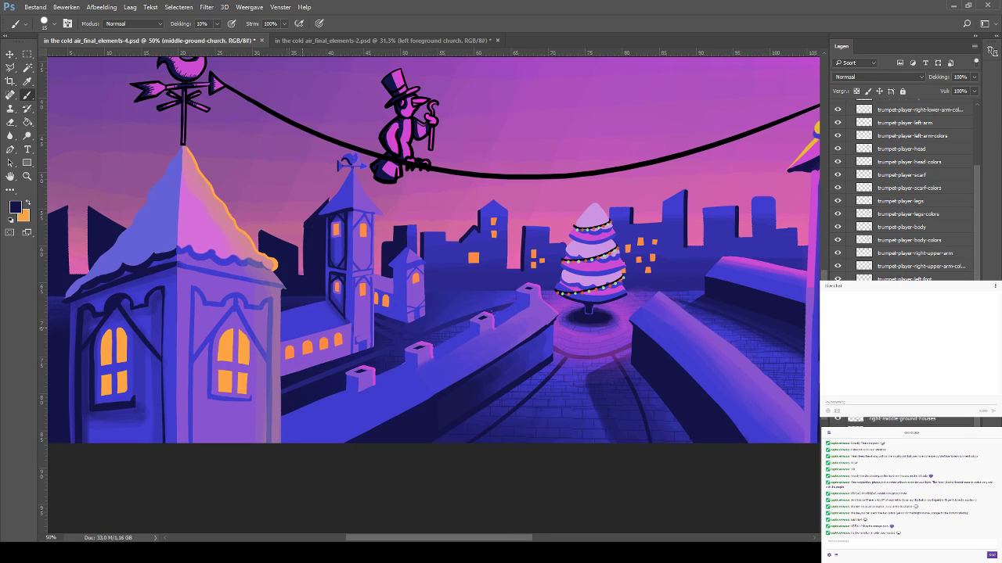
pyautogui.click(27, 68)
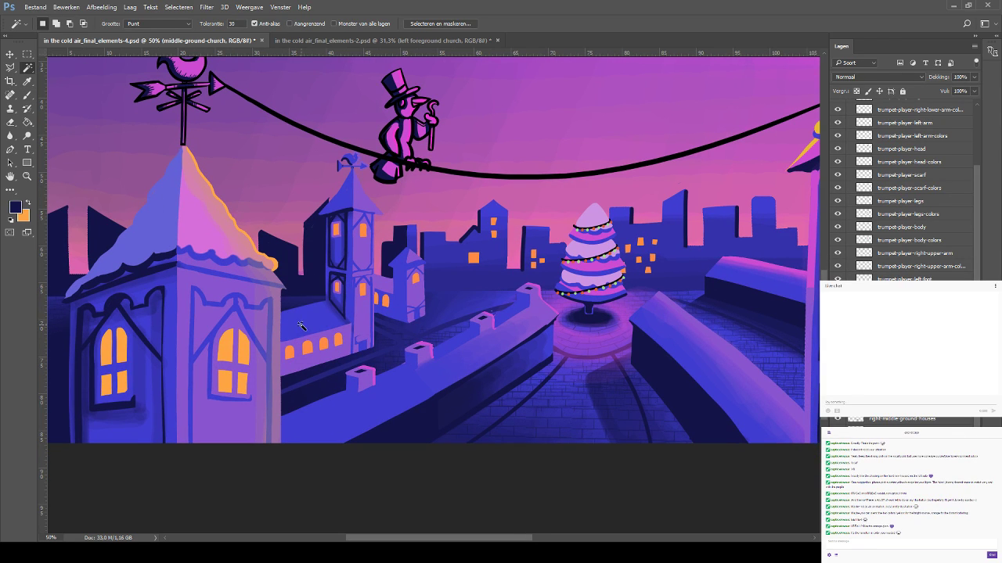
pyautogui.click(28, 95)
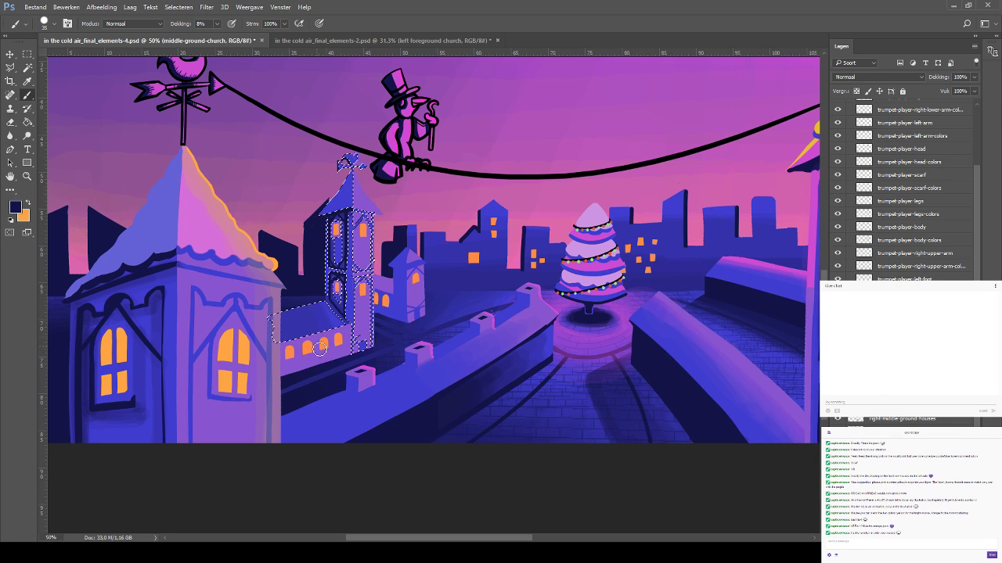
pyautogui.hotkey('ctrl', 'd')
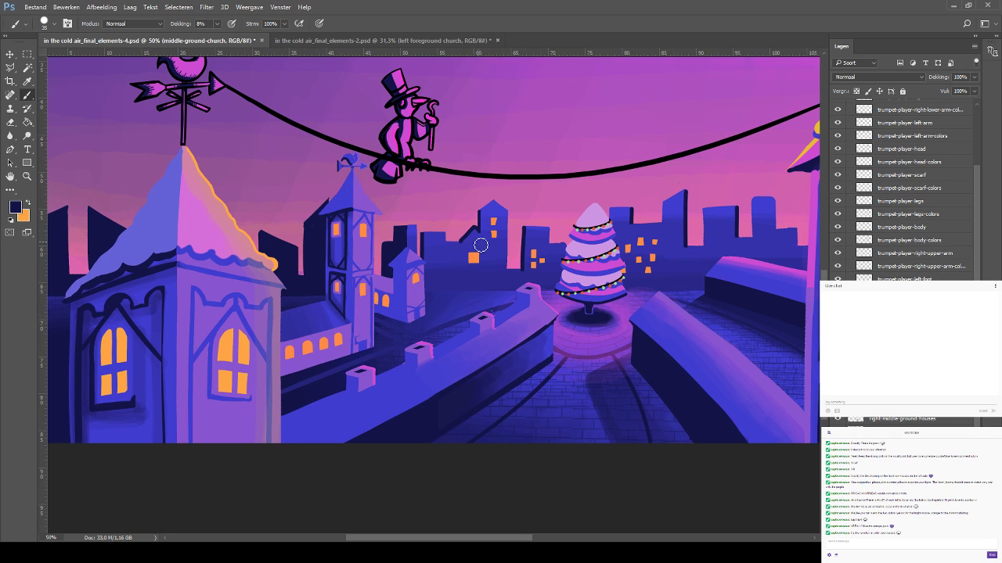
pyautogui.hotkey('ctrl', '-')
pyautogui.hotkey('ctrl', '-')
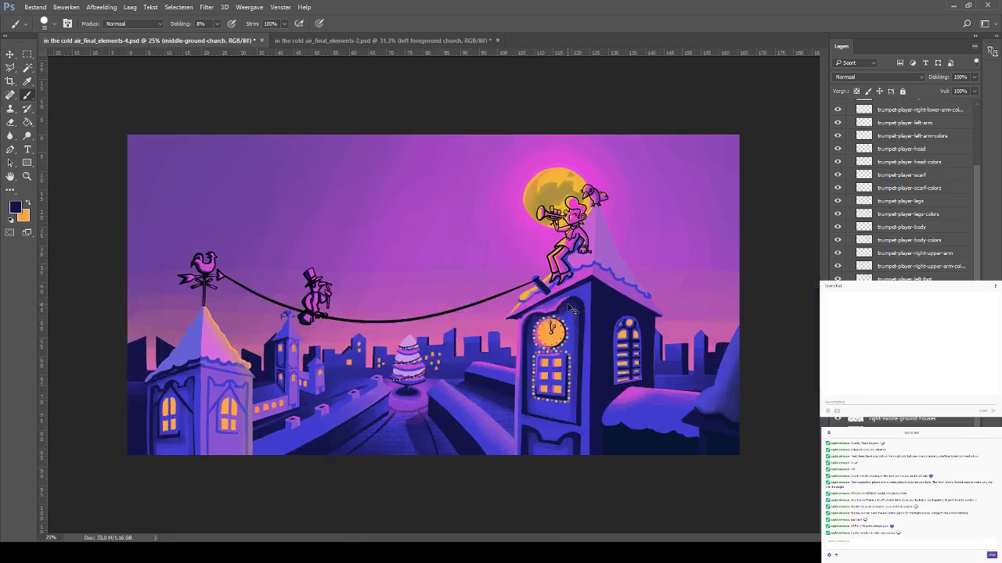
pyautogui.hotkey('ctrl', 's')
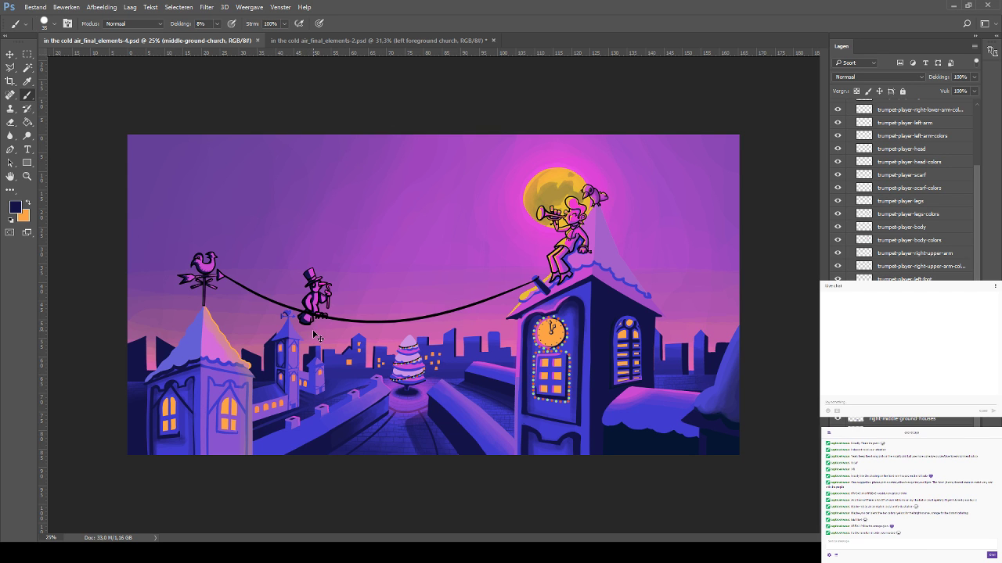
# Sample magenta from the illustration as the brush color for the middle-ground church's highlights
pyautogui.hotkey('ctrl', '+')
pyautogui.hotkey('ctrl', '+')
pyautogui.hotkey('ctrl', '+')
pyautogui.moveTo(199, 322); pyautogui.dragTo(386, 159)
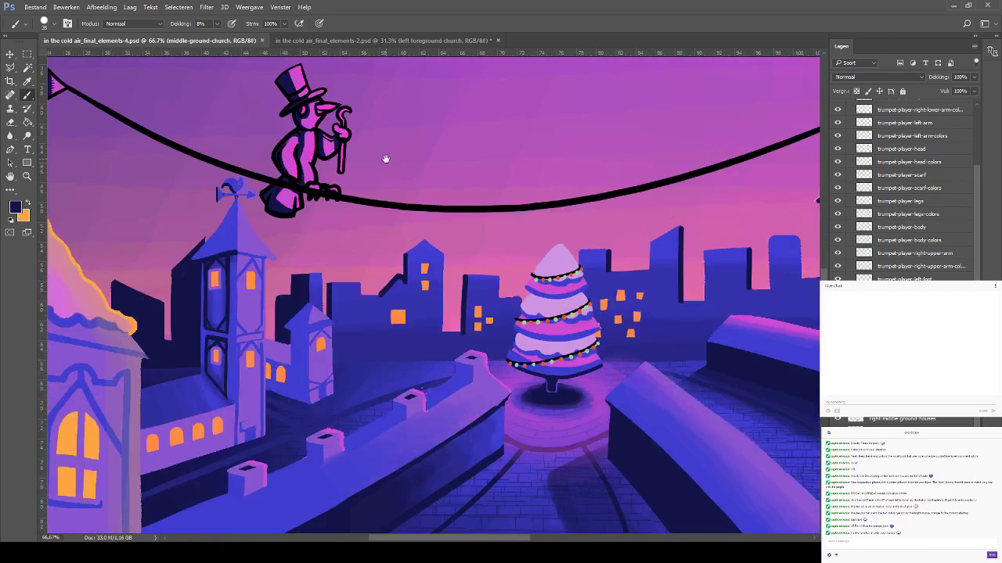
pyautogui.moveTo(315, 199); pyautogui.dragTo(367, 180)
pyautogui.moveTo(254, 226); pyautogui.dragTo(251, 243)
pyautogui.click(27, 80)
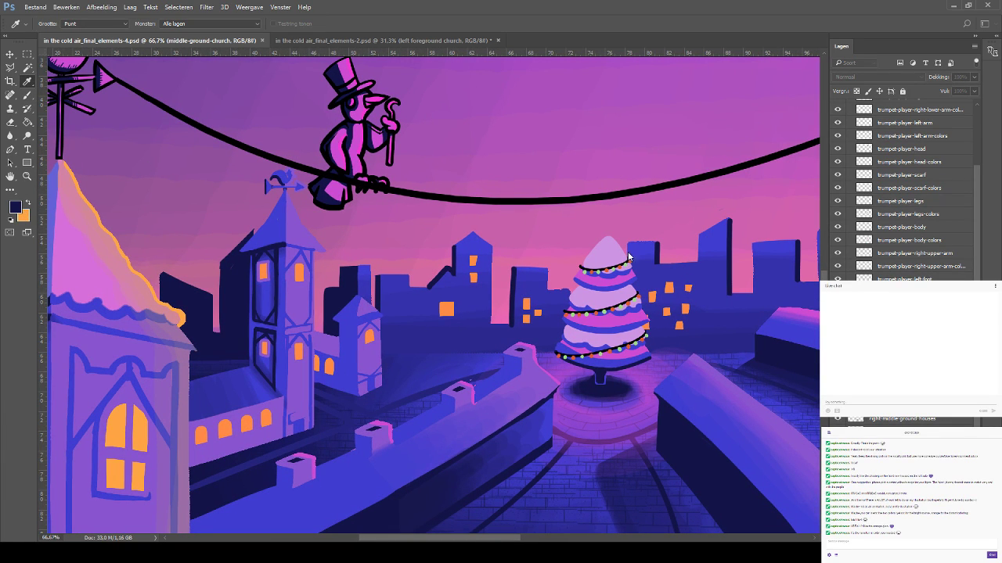
pyautogui.click(613, 147)
pyautogui.press('b')
# Paint a thin magenta highlight along the church tower roof's edge facing the tree with a small brush at 100% opacity
pyautogui.hotkey('ctrl', '+')
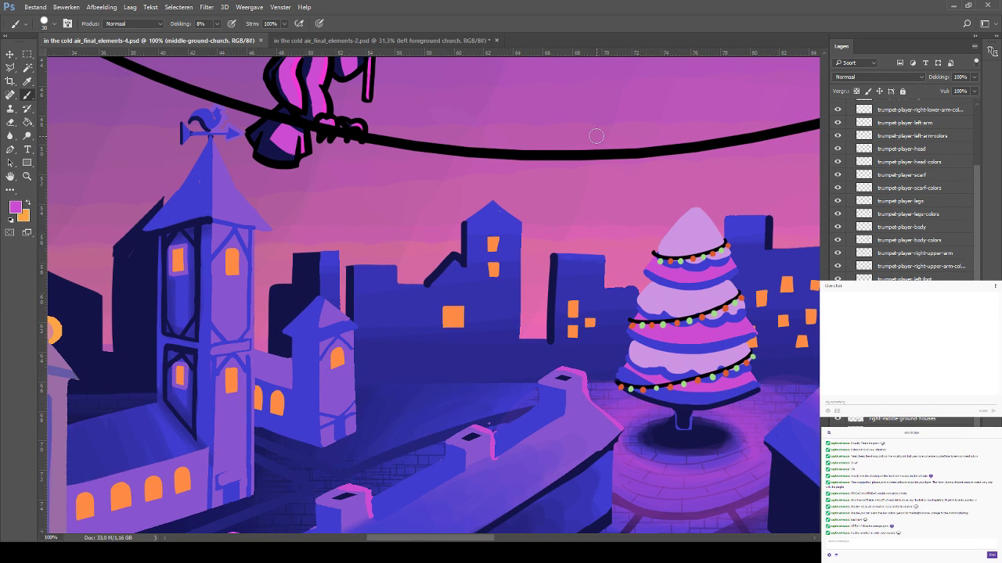
pyautogui.press('[')
pyautogui.press('[')
pyautogui.press('[')
pyautogui.press('0')
pyautogui.press('v')
pyautogui.click(26, 96)
pyautogui.moveTo(220, 151)
pyautogui.mouseDown()
pyautogui.moveTo(239, 194)
pyautogui.moveTo(271, 227)
pyautogui.mouseUp()
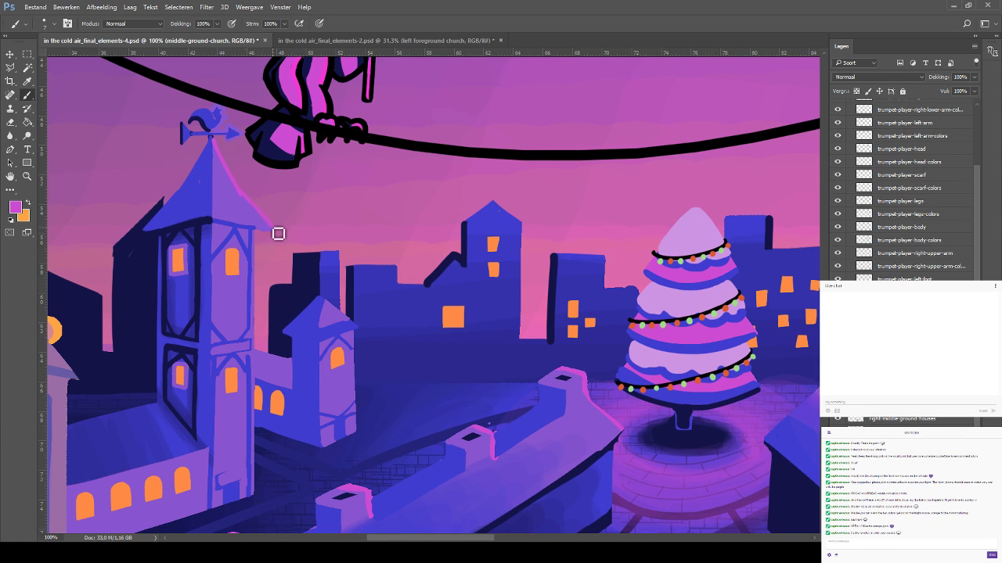
pyautogui.hotkey('ctrl', 'alt', 'z')
pyautogui.hotkey('ctrl', 'alt', 'z')
pyautogui.moveTo(246, 196); pyautogui.dragTo(271, 228)
# Paint a thin magenta highlight down the church tower wall's edge facing the tree, redoing the stroke until it follows the edge
pyautogui.moveTo(253, 234)
pyautogui.mouseDown()
pyautogui.moveTo(253, 338)
pyautogui.moveTo(251, 234)
pyautogui.moveTo(257, 329)
pyautogui.mouseUp()
pyautogui.hotkey('ctrl', 'z')
pyautogui.hotkey('ctrl', 'z')
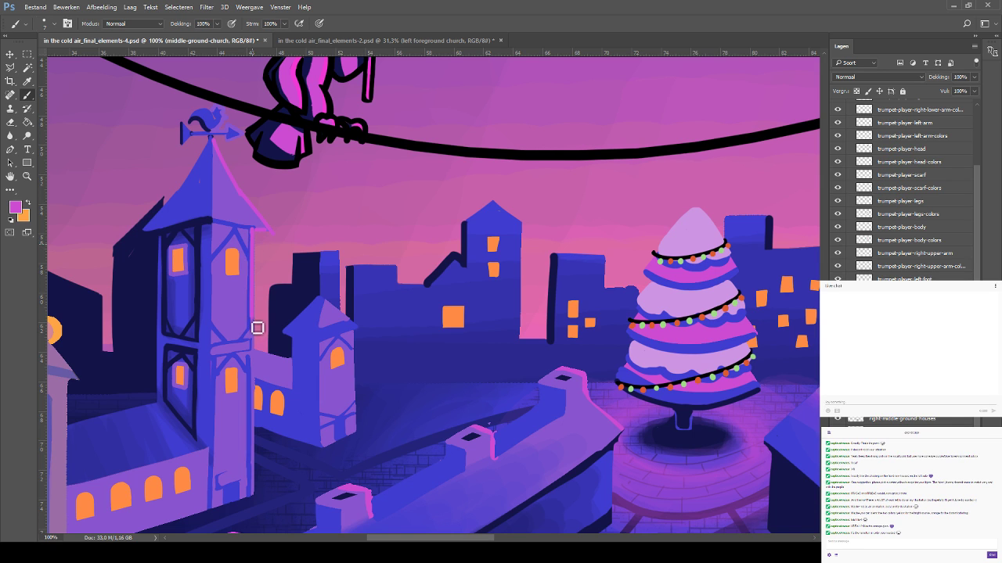
pyautogui.hotkey('ctrl', 'z')
pyautogui.moveTo(258, 235); pyautogui.dragTo(258, 336)
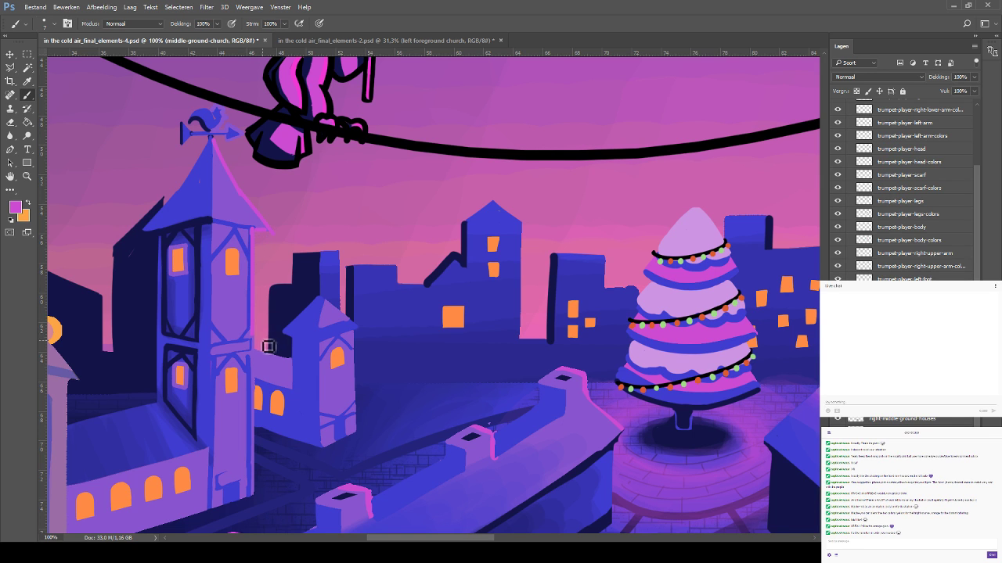
pyautogui.scroll(-3, 264, 337)
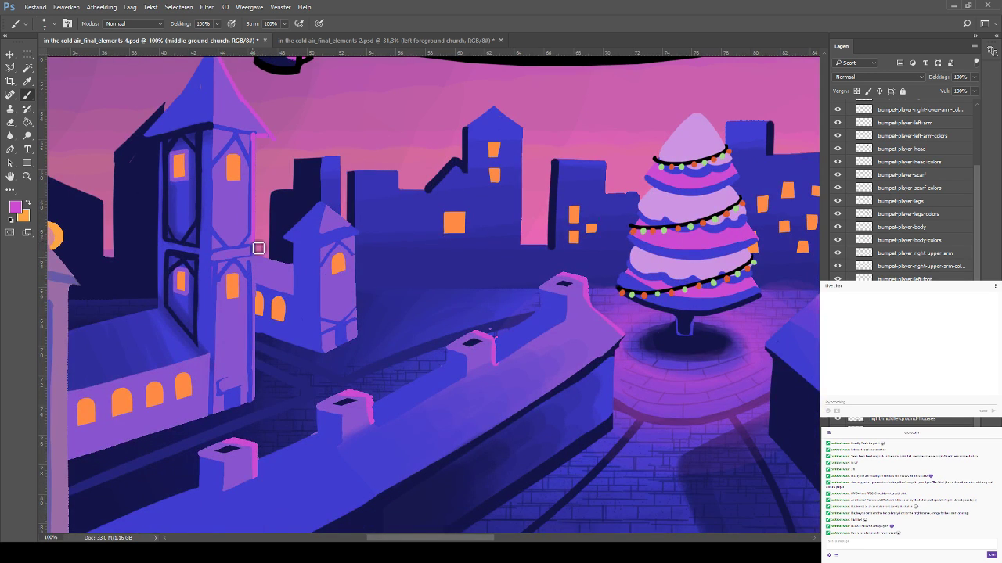
# Glaze the lilac side of the church tower's roof with soft magenta light using a larger brush at 10% opacity
pyautogui.scroll(3, 259, 268)
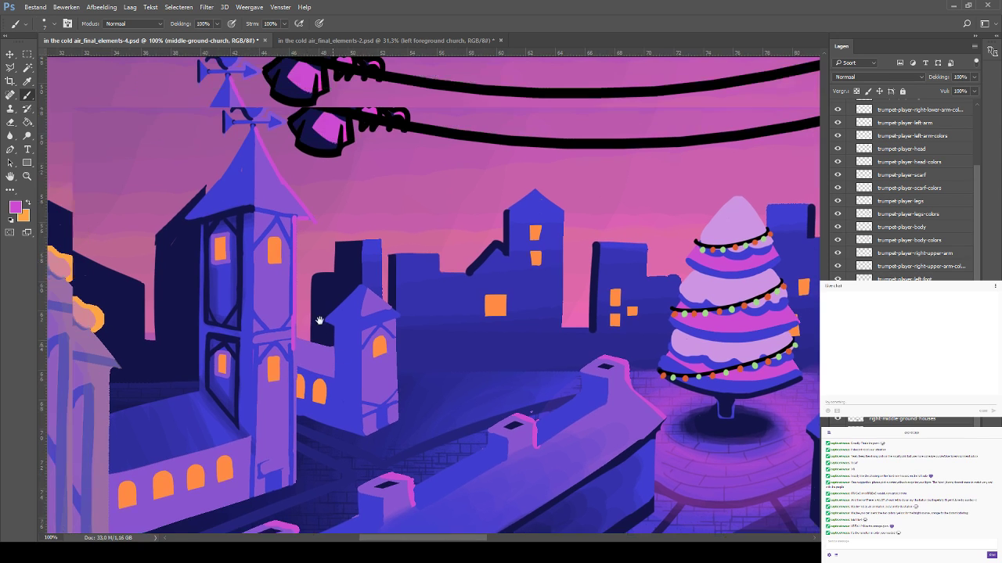
pyautogui.press(']')
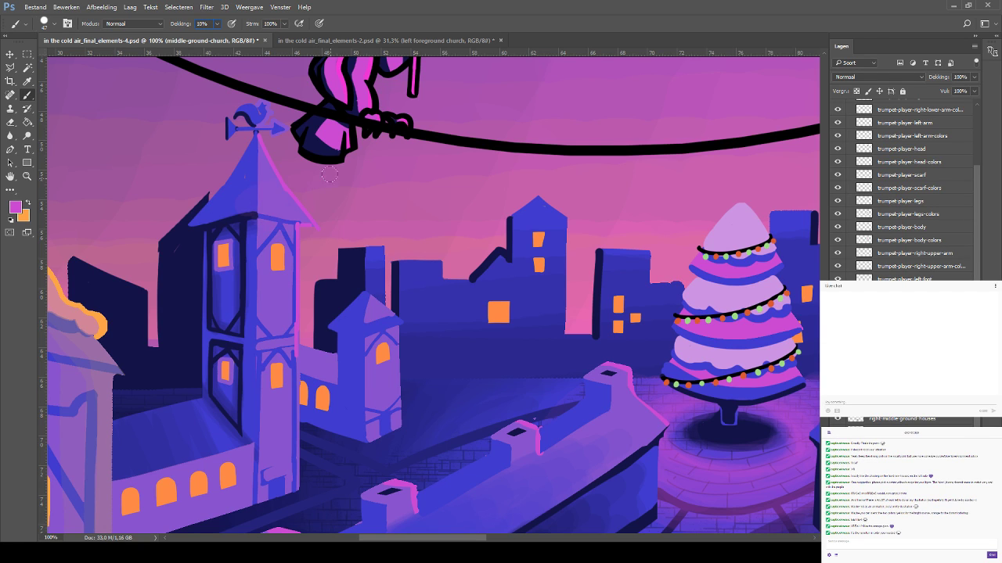
pyautogui.click(277, 179)
pyautogui.moveTo(260, 152)
pyautogui.mouseDown()
pyautogui.moveTo(309, 221)
pyautogui.moveTo(270, 186)
pyautogui.moveTo(282, 196)
pyautogui.moveTo(264, 152)
pyautogui.moveTo(308, 219)
pyautogui.moveTo(276, 191)
pyautogui.moveTo(308, 221)
pyautogui.moveTo(272, 184)
pyautogui.moveTo(281, 202)
pyautogui.moveTo(267, 155)
pyautogui.moveTo(291, 220)
pyautogui.moveTo(262, 160)
pyautogui.moveTo(283, 215)
pyautogui.mouseUp()
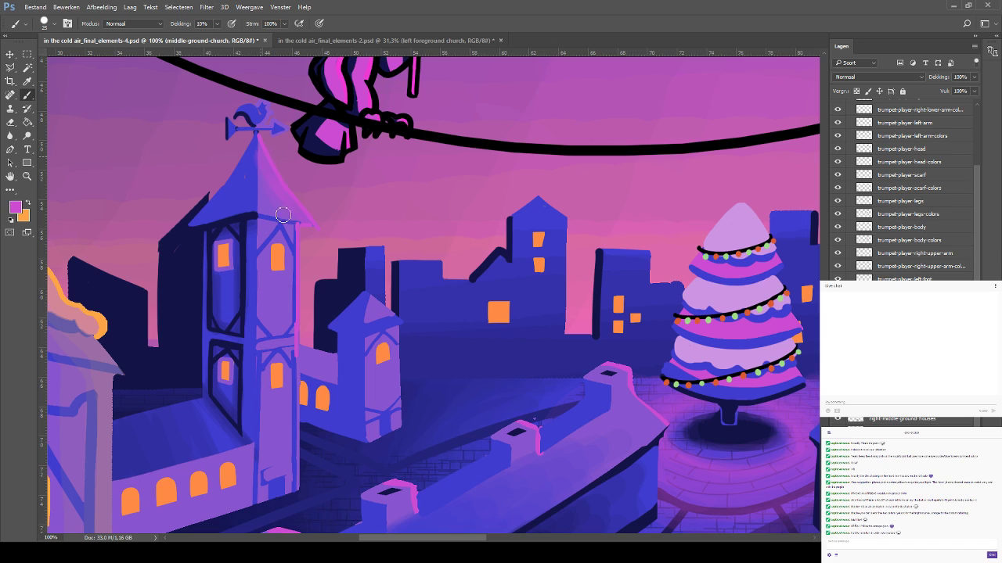
pyautogui.moveTo(266, 157)
pyautogui.mouseDown()
pyautogui.moveTo(306, 223)
pyautogui.moveTo(267, 172)
pyautogui.moveTo(294, 216)
pyautogui.moveTo(278, 205)
pyautogui.moveTo(266, 144)
pyautogui.moveTo(272, 176)
pyautogui.mouseUp()
# Select the lilac areas of the middle-ground church, save the illustration and clear the selection
pyautogui.click(27, 68)
pyautogui.click(269, 286)
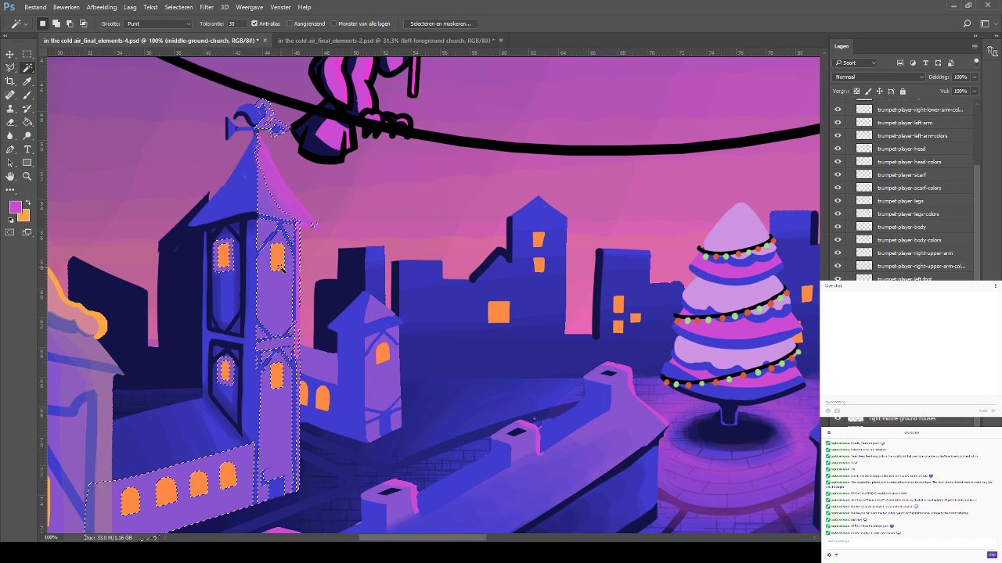
pyautogui.hotkey('ctrl', 's')
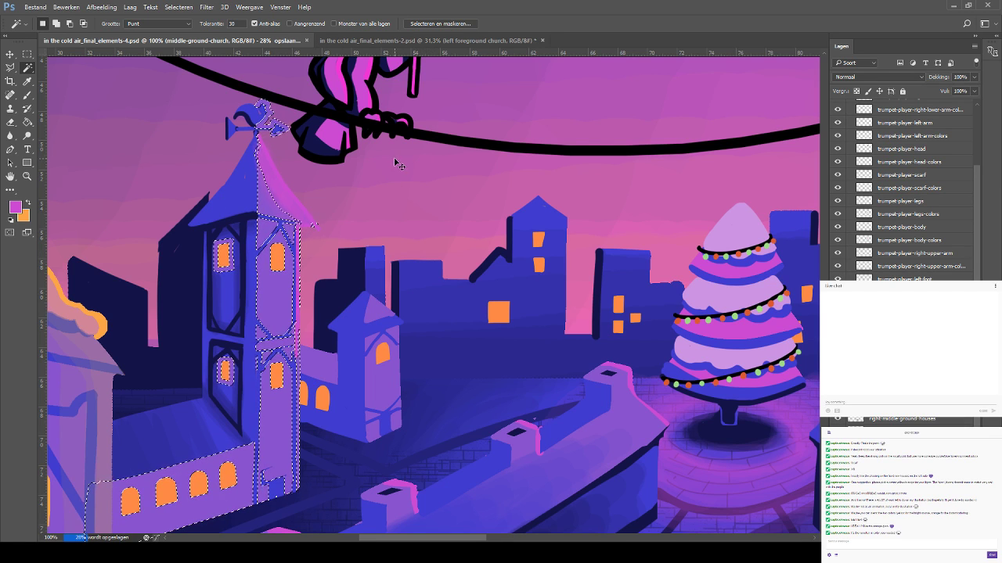
pyautogui.hotkey('ctrl', 'd')
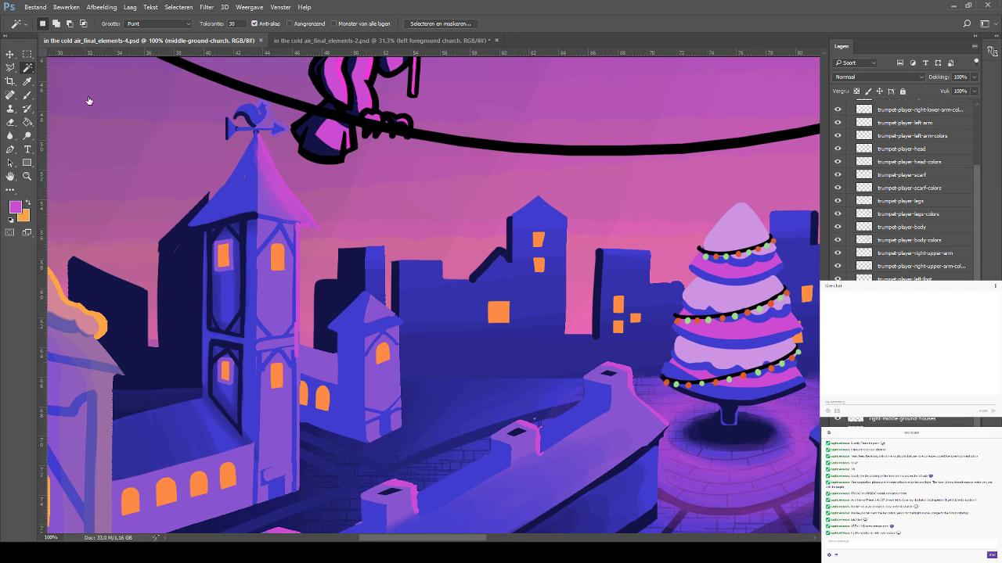
# Pick the Christmas tree on the canvas to make the tree layer active, undoing the accidental move
pyautogui.click(10, 53)
pyautogui.hotkey('ctrl', '-')
pyautogui.hotkey('ctrl', '-')
pyautogui.hotkey('ctrl', '-')
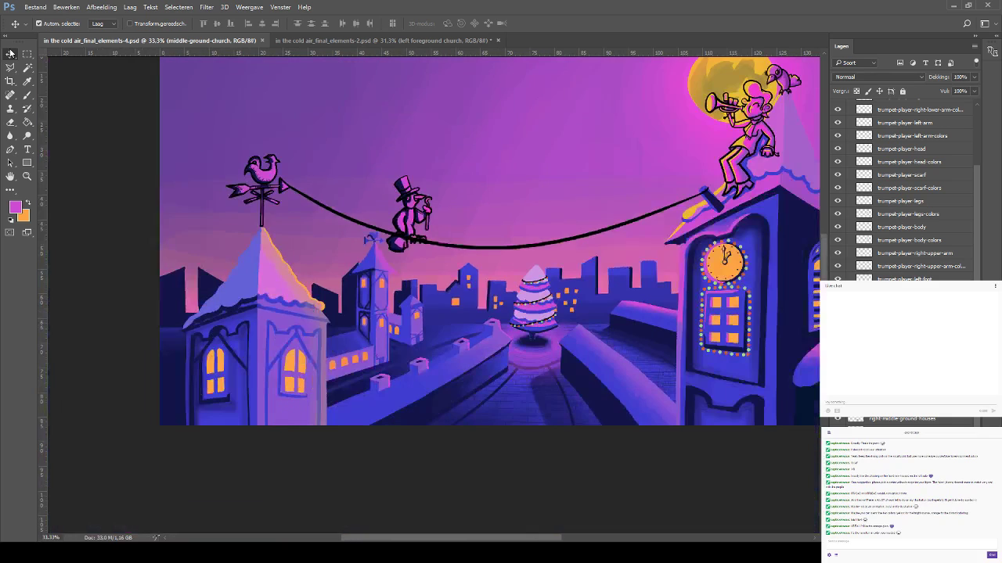
pyautogui.moveTo(472, 290); pyautogui.dragTo(379, 290)
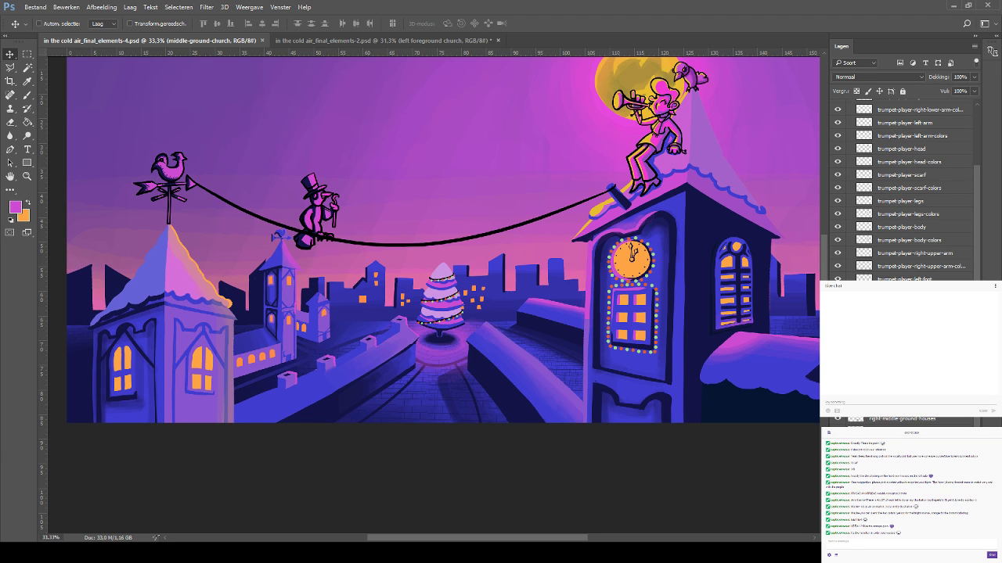
pyautogui.moveTo(293, 381); pyautogui.dragTo(251, 378)
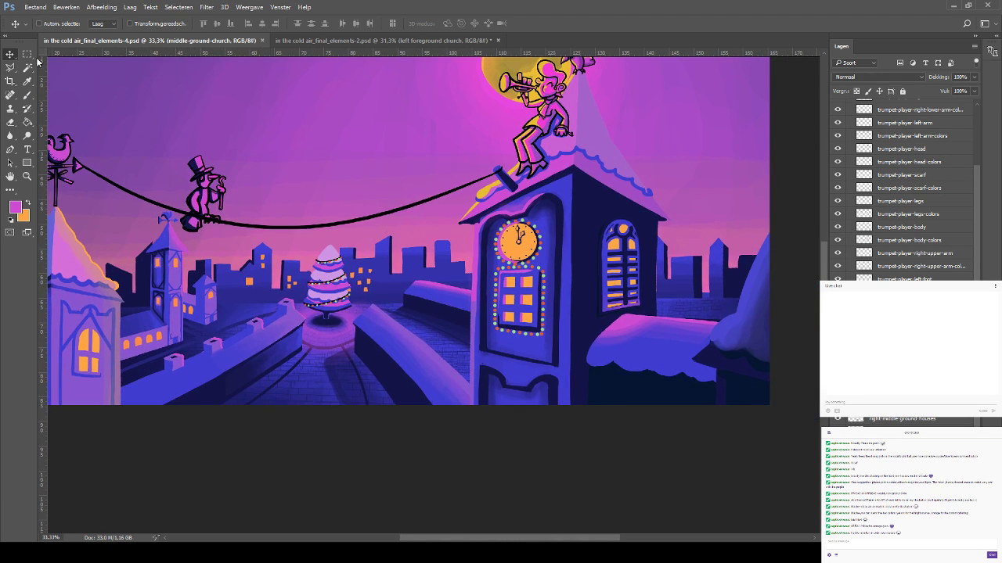
pyautogui.moveTo(329, 297); pyautogui.dragTo(381, 226)
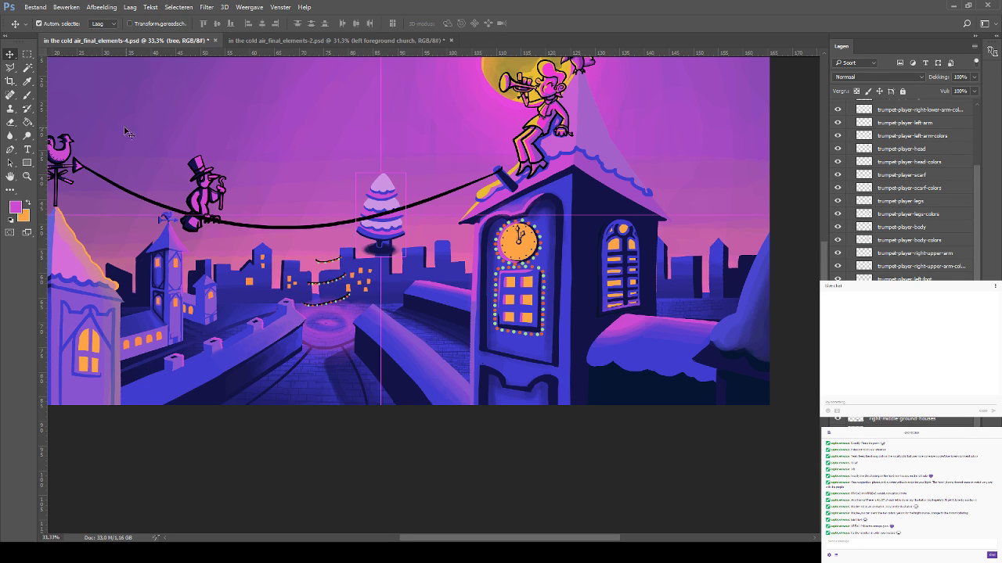
pyautogui.hotkey('ctrl', 'z')
# Select the tree's lilac snow bands and shade the middle one softly with blue sampled from the clock tower at 10% opacity
pyautogui.press('w')
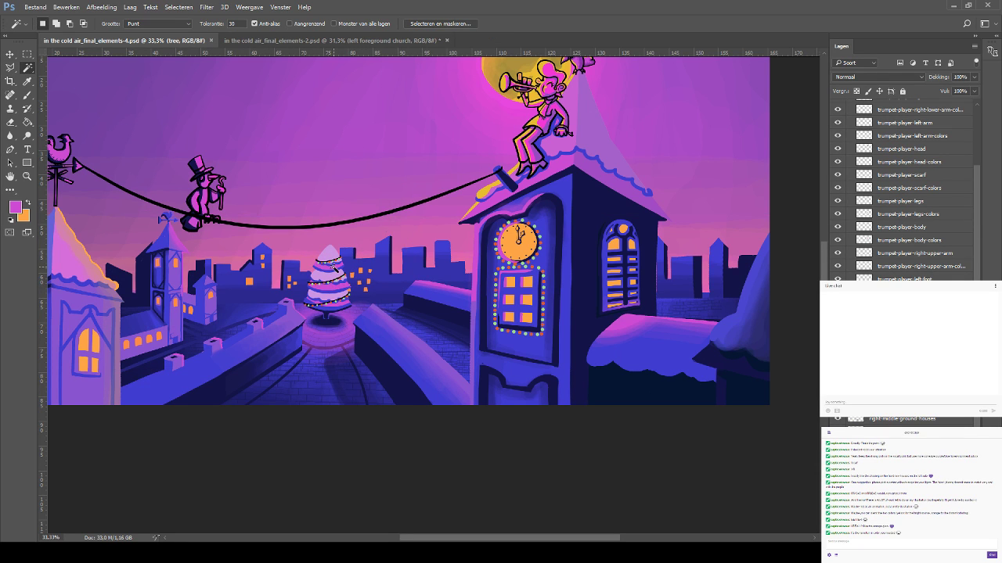
pyautogui.hotkey('ctrl', '+')
pyautogui.hotkey('ctrl', '+')
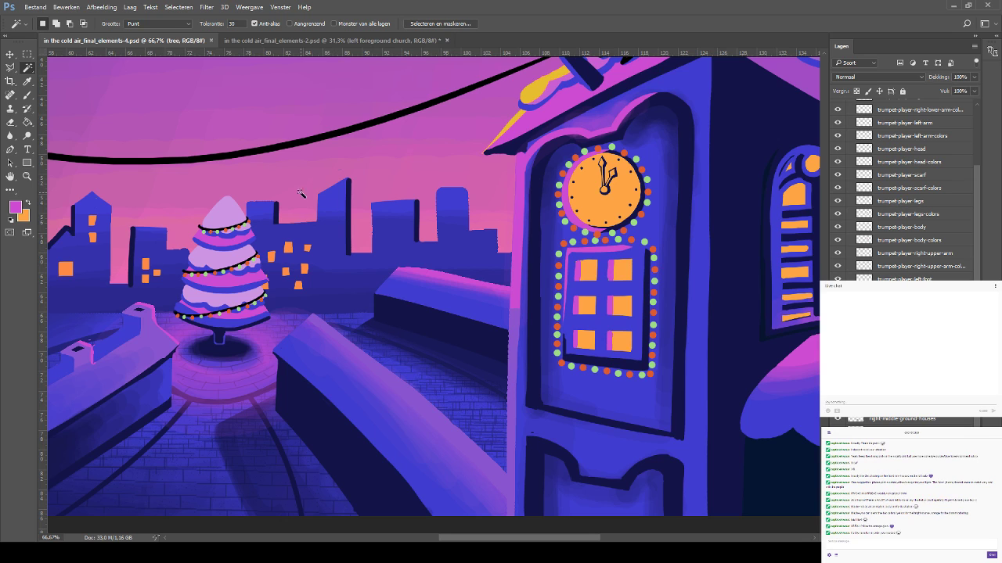
pyautogui.click(219, 250)
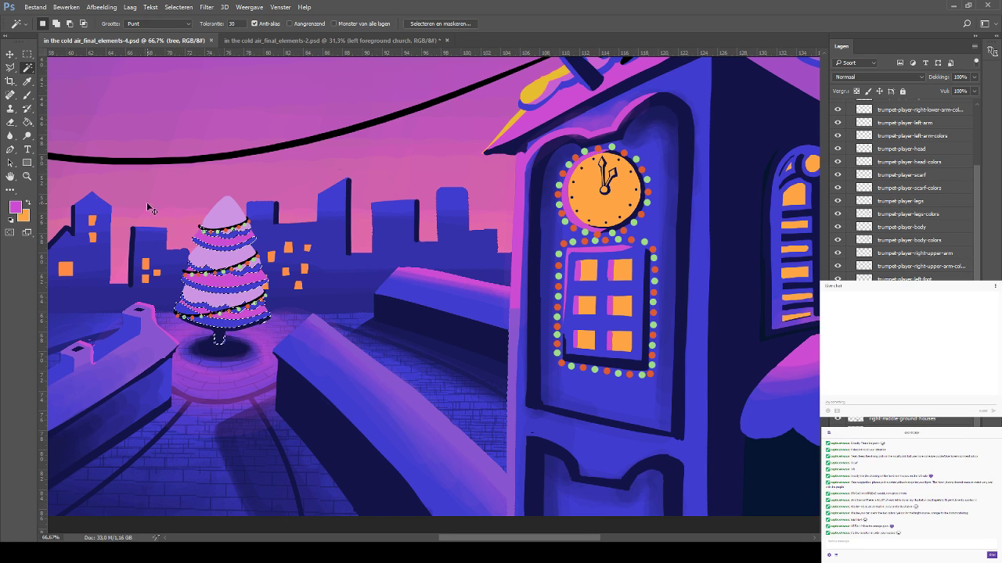
pyautogui.click(24, 98)
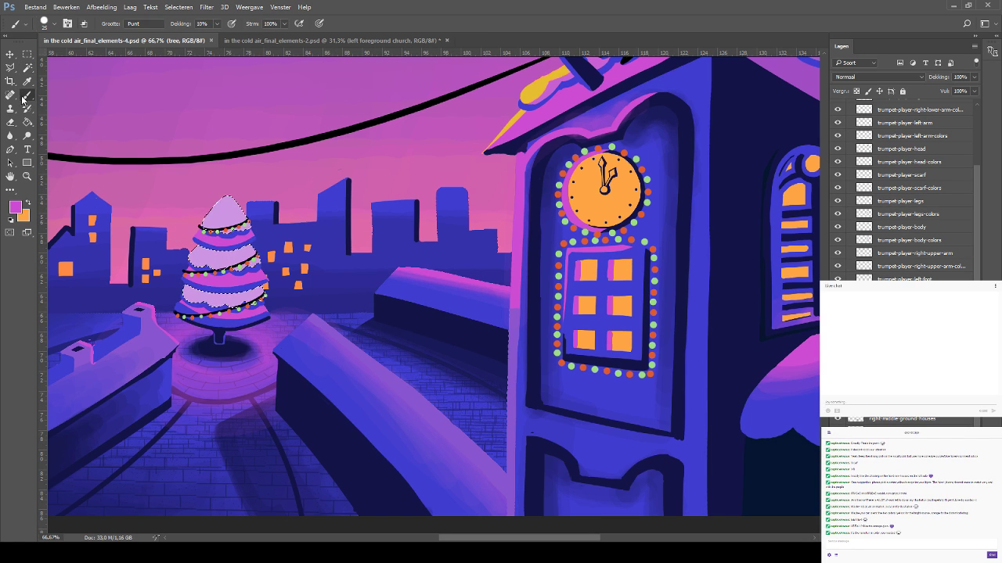
pyautogui.press('i')
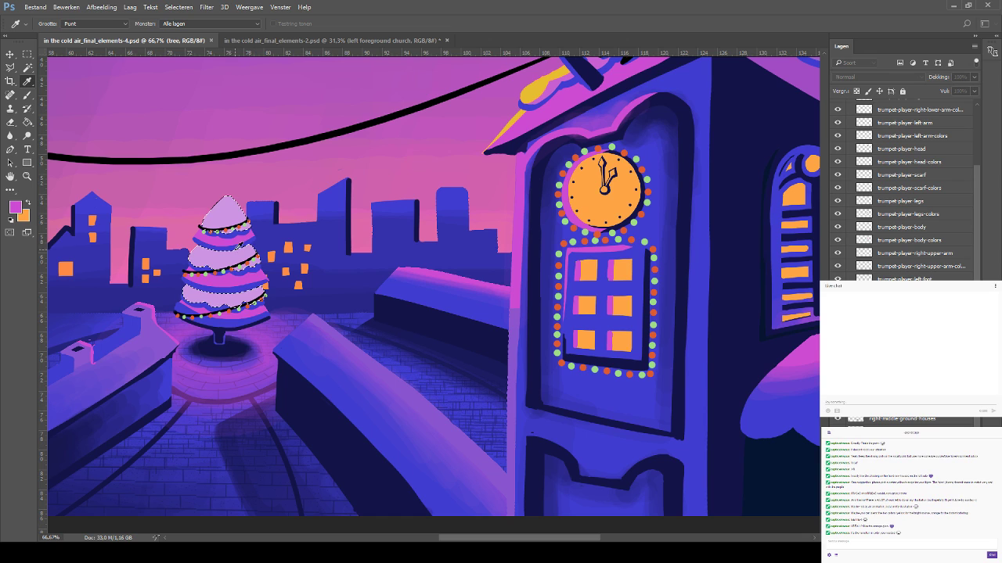
pyautogui.click(590, 135)
pyautogui.press('b')
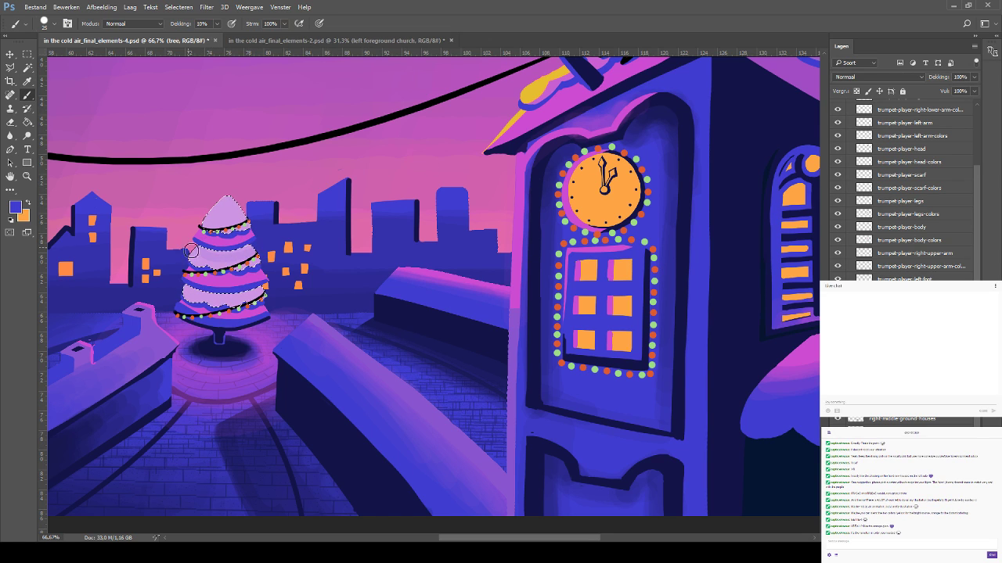
pyautogui.moveTo(236, 251)
pyautogui.mouseDown()
pyautogui.moveTo(188, 244)
pyautogui.moveTo(234, 255)
pyautogui.mouseUp()
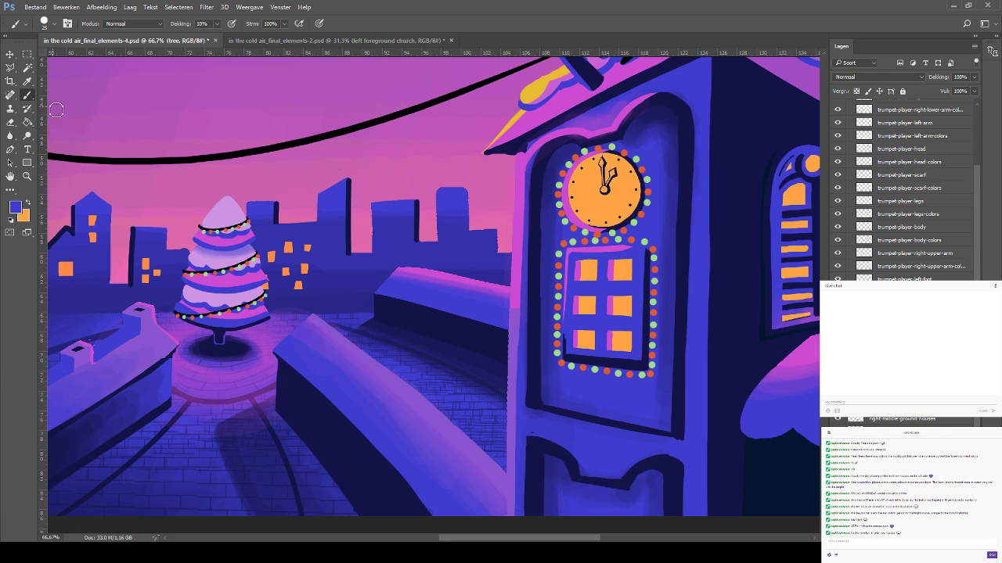
# Reselect the tree's lilac snow areas and deepen the soft blue shading on the lowest snow band, clearing the selection
pyautogui.click(27, 67)
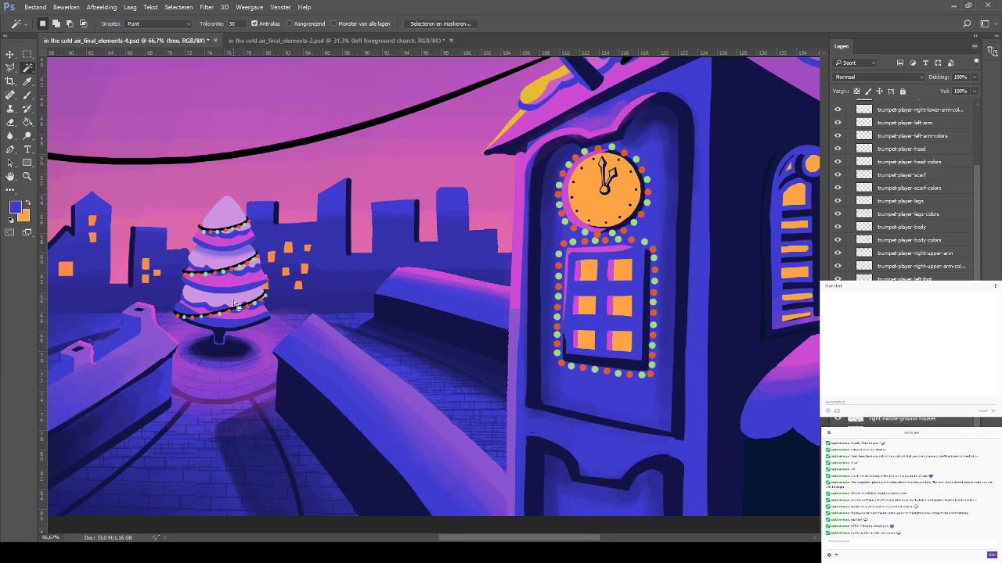
pyautogui.click(27, 95)
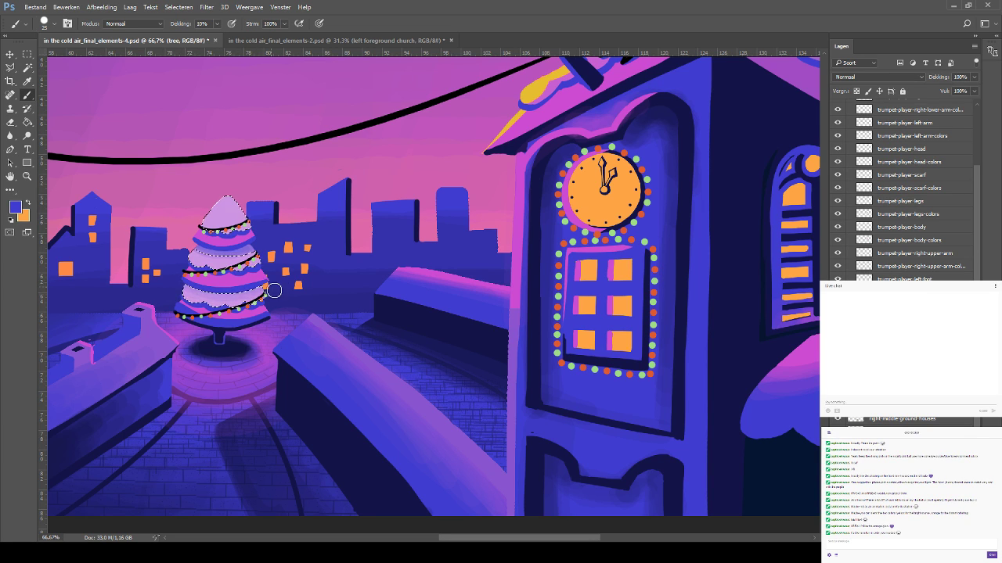
pyautogui.hotkey('ctrl', 'd')
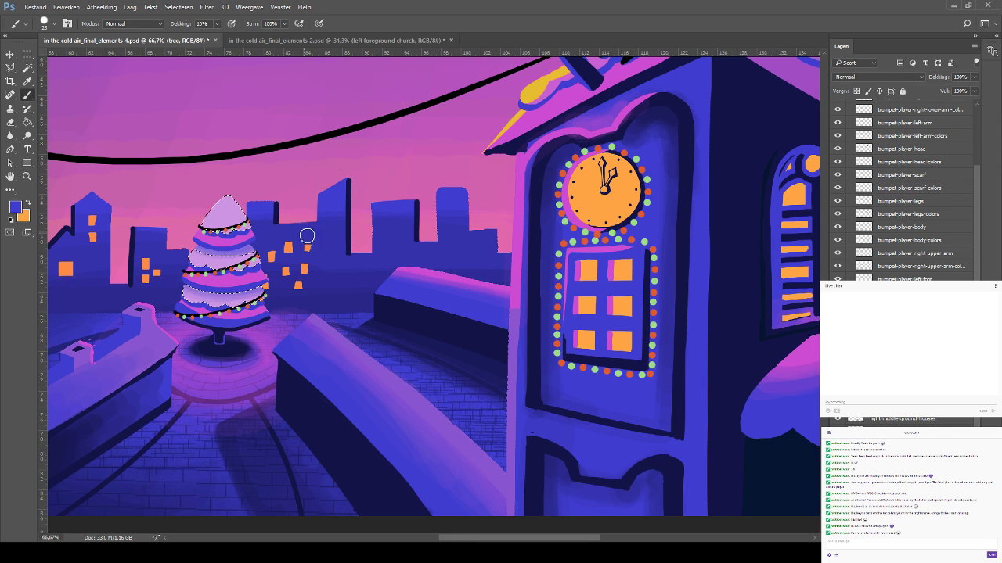
pyautogui.click(27, 67)
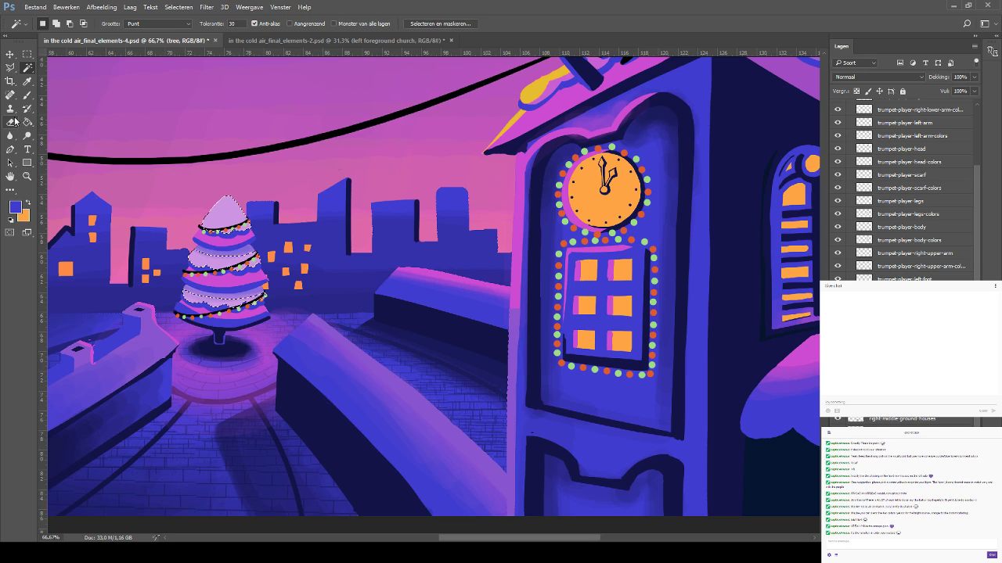
pyautogui.click(27, 95)
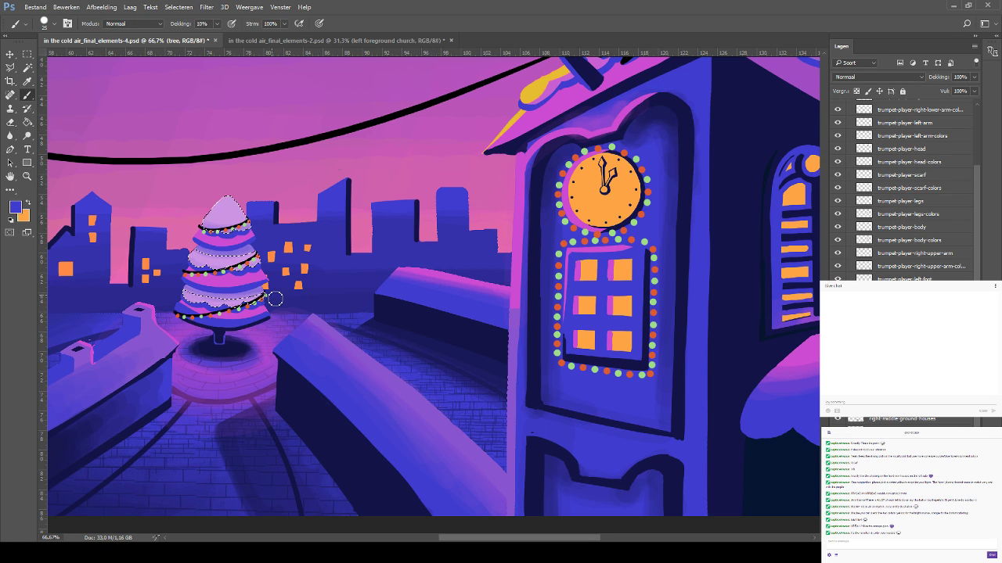
pyautogui.hotkey('ctrl', 'd')
# Select the tree's magenta bands and glaze them with soft blue at 10% opacity, clearing the selection
pyautogui.click(28, 68)
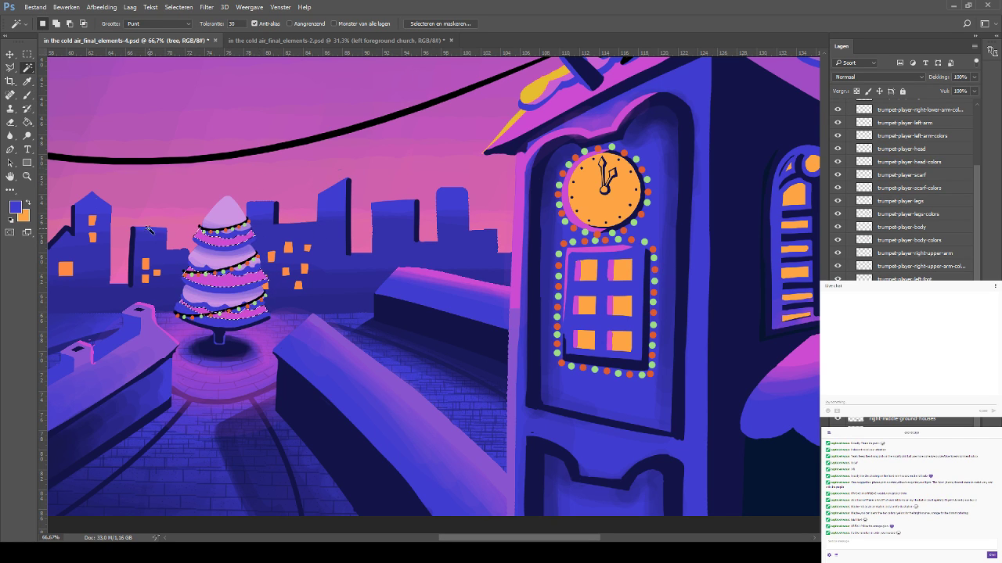
pyautogui.press('b')
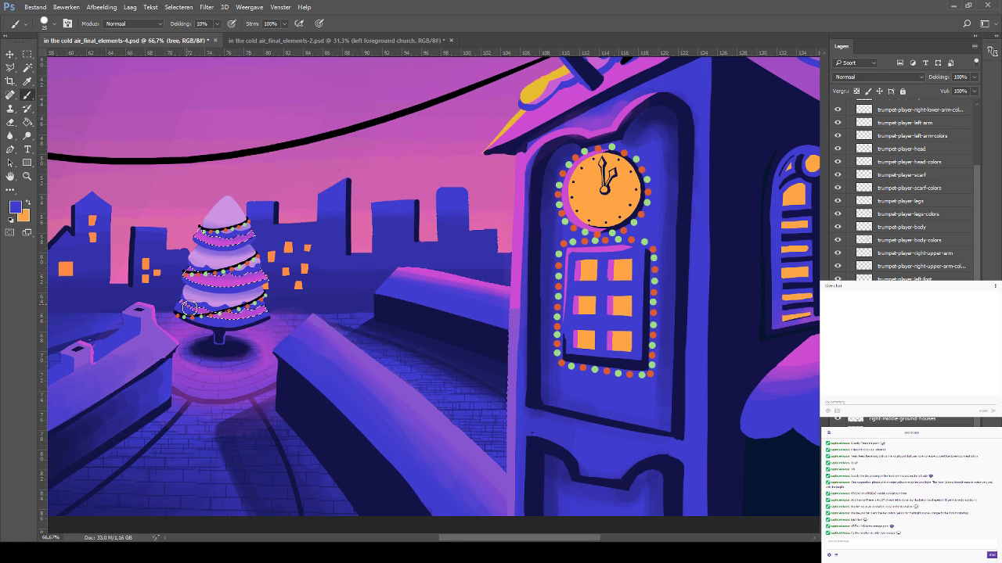
pyautogui.hotkey('ctrl', 'd')
# Save the illustration and review the whole composition from the left church to the clock tower
pyautogui.hotkey('ctrl', '-')
pyautogui.hotkey('ctrl', '-')
pyautogui.hotkey('ctrl', '-')
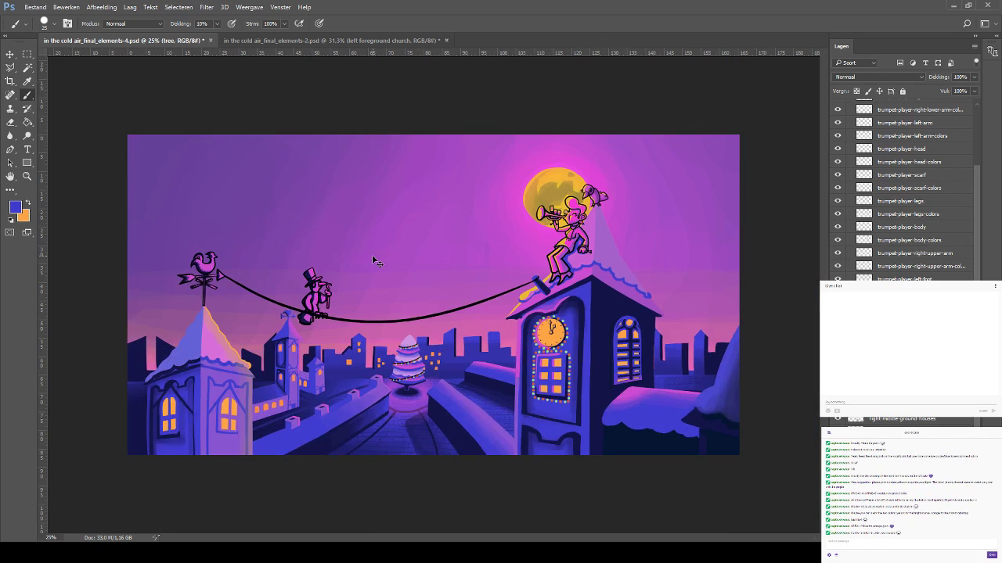
pyautogui.hotkey('ctrl', '+')
pyautogui.hotkey('ctrl', 's')
pyautogui.moveTo(359, 294); pyautogui.dragTo(347, 226)
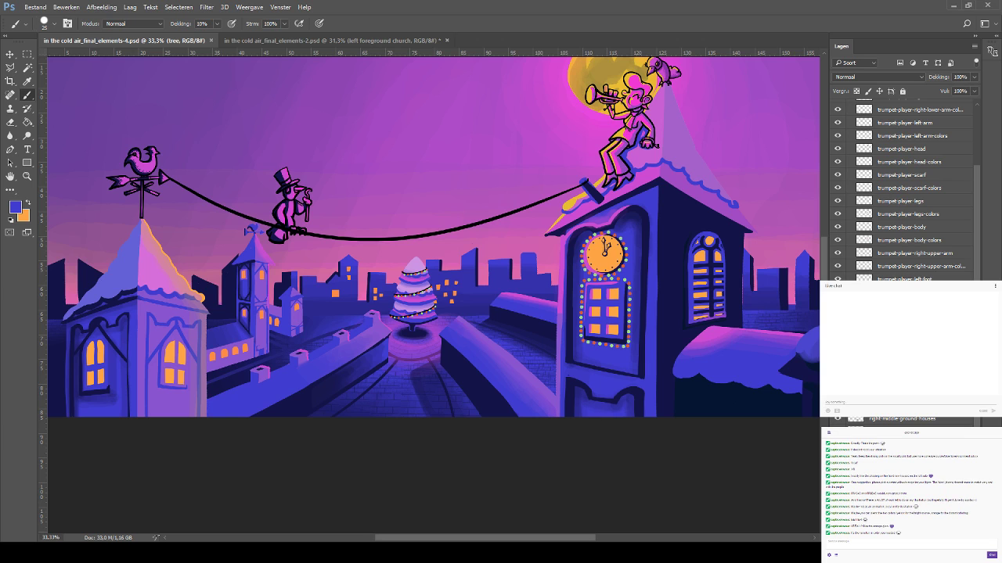
pyautogui.moveTo(323, 249); pyautogui.dragTo(264, 335)
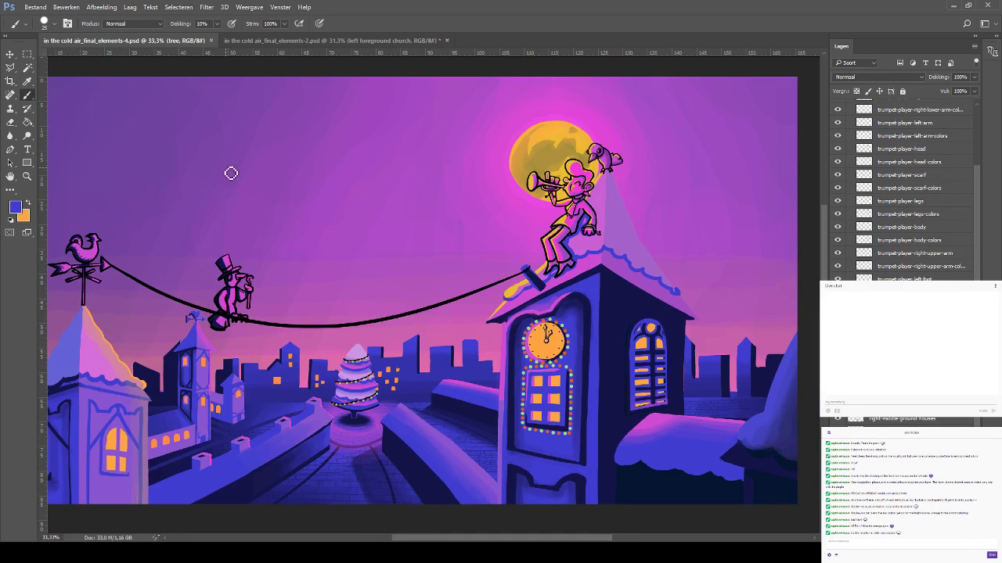
pyautogui.moveTo(322, 284); pyautogui.dragTo(208, 267)
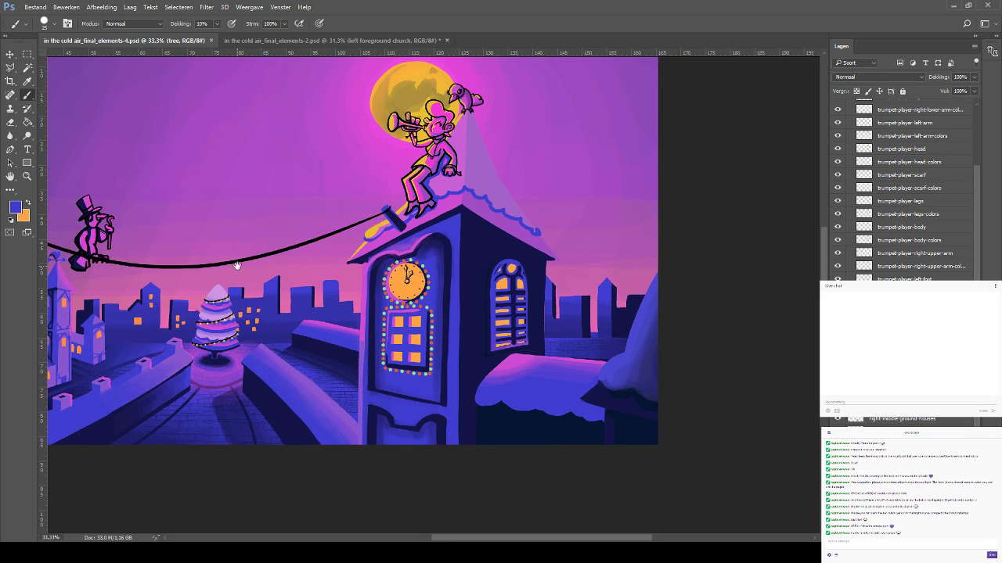
pyautogui.moveTo(271, 264); pyautogui.dragTo(499, 283)
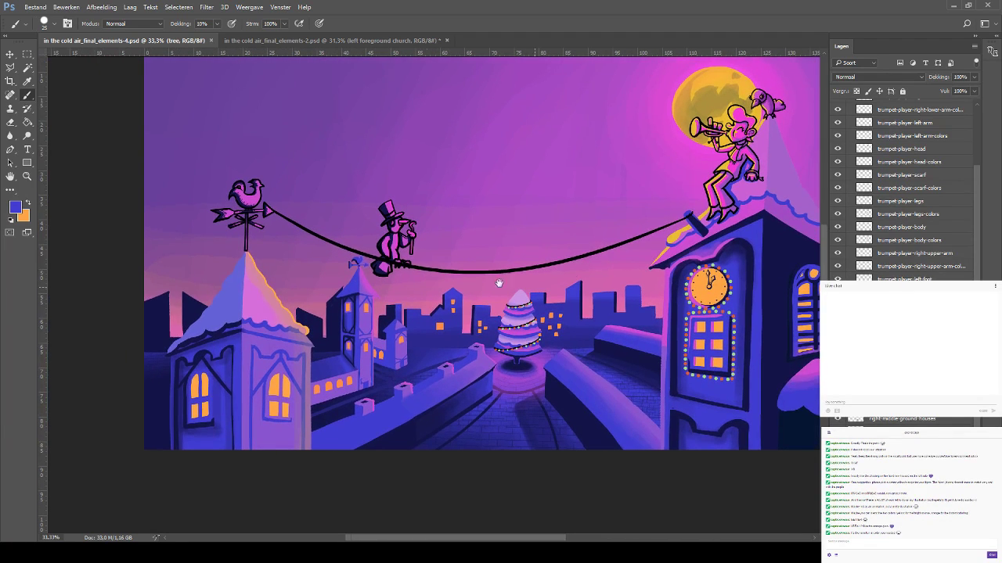
# Sample orange-red as the foreground and light green as the background color, and set the brush opacity to 100%
pyautogui.press('i')
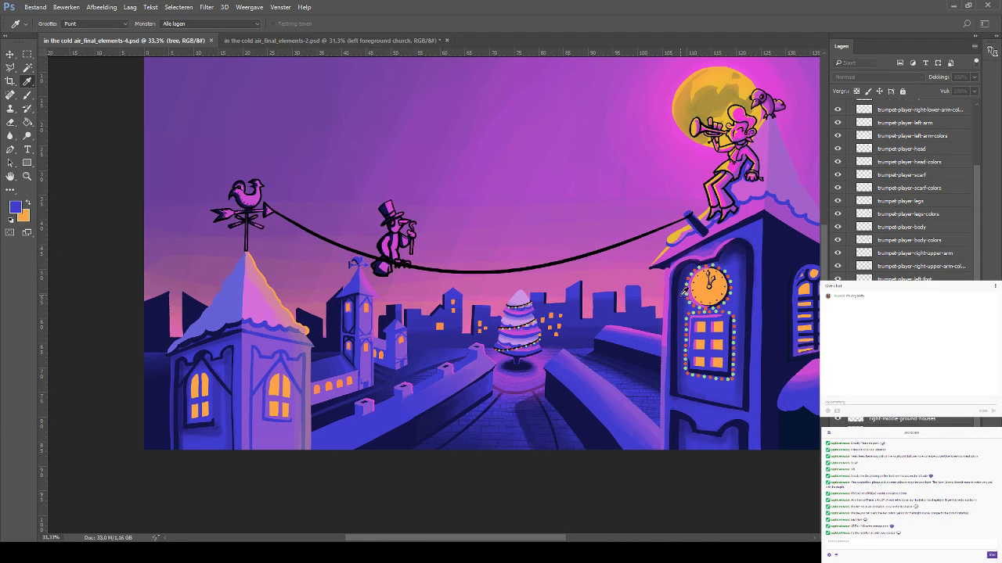
pyautogui.click(578, 148)
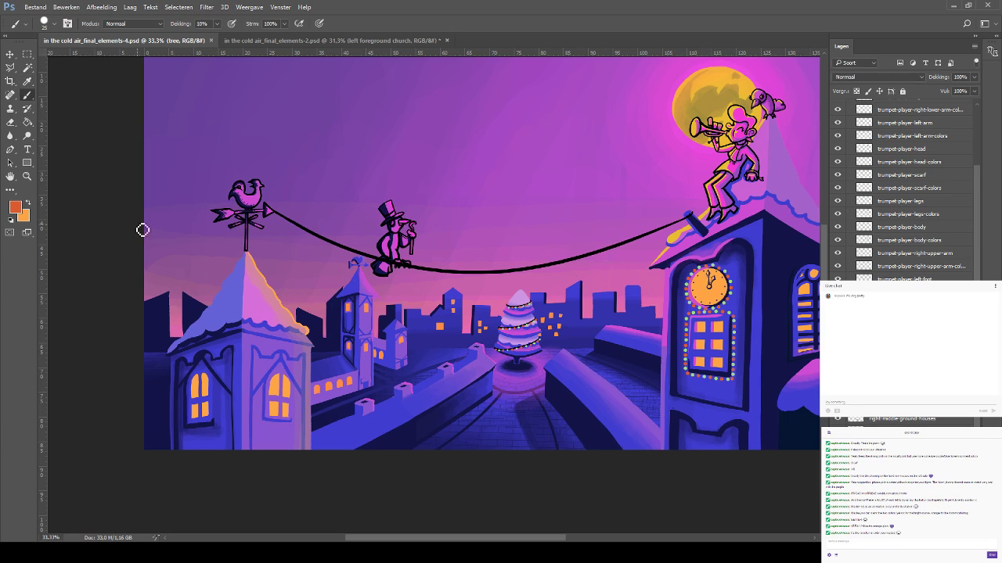
pyautogui.click(23, 212)
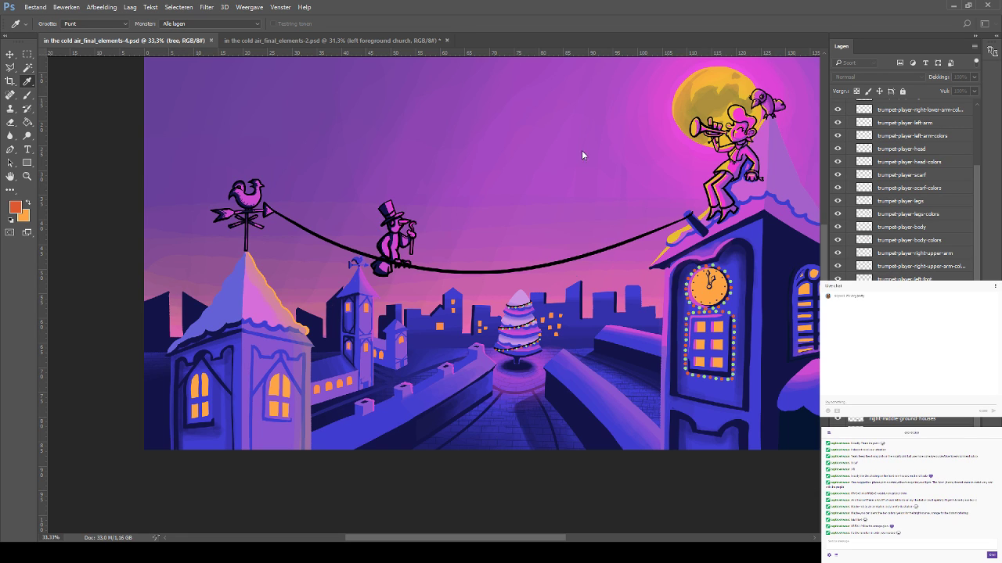
pyautogui.press('b')
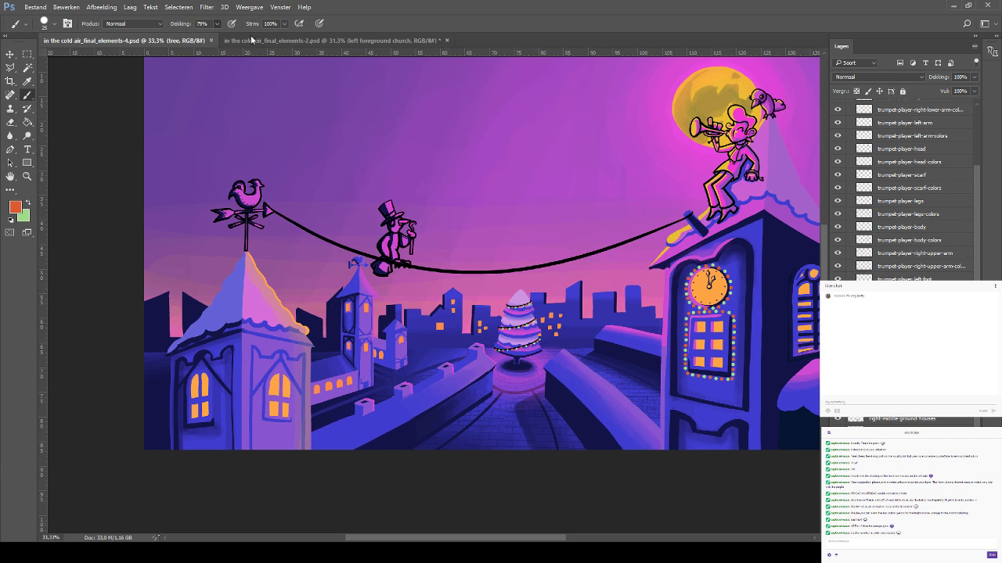
pyautogui.press('0')
# Make the lights layer in the non-animated-foreground-elements group active, leaving the name of Laag 16 as it is
pyautogui.click(956, 150)
pyautogui.scroll(3, 978, 164)
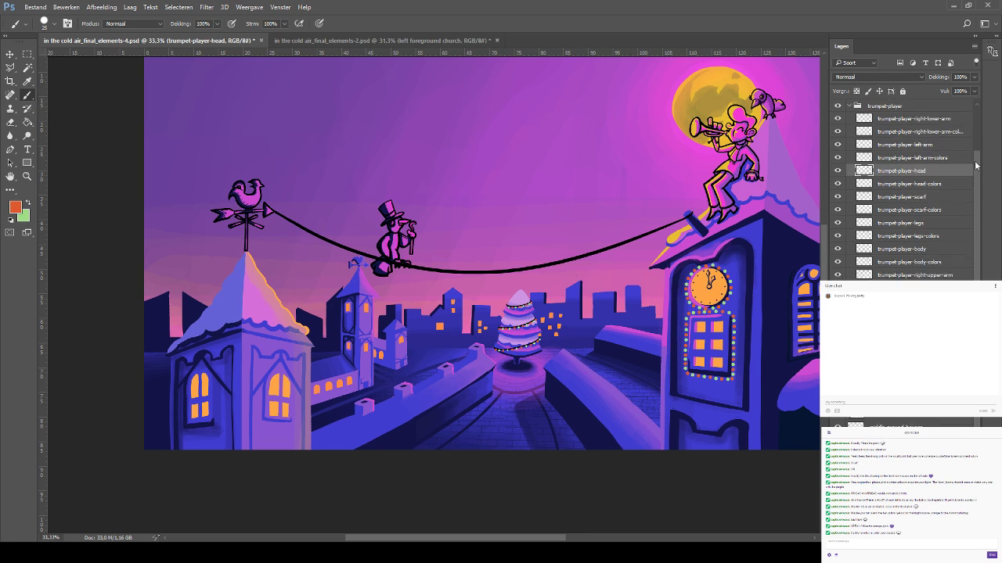
pyautogui.click(893, 118)
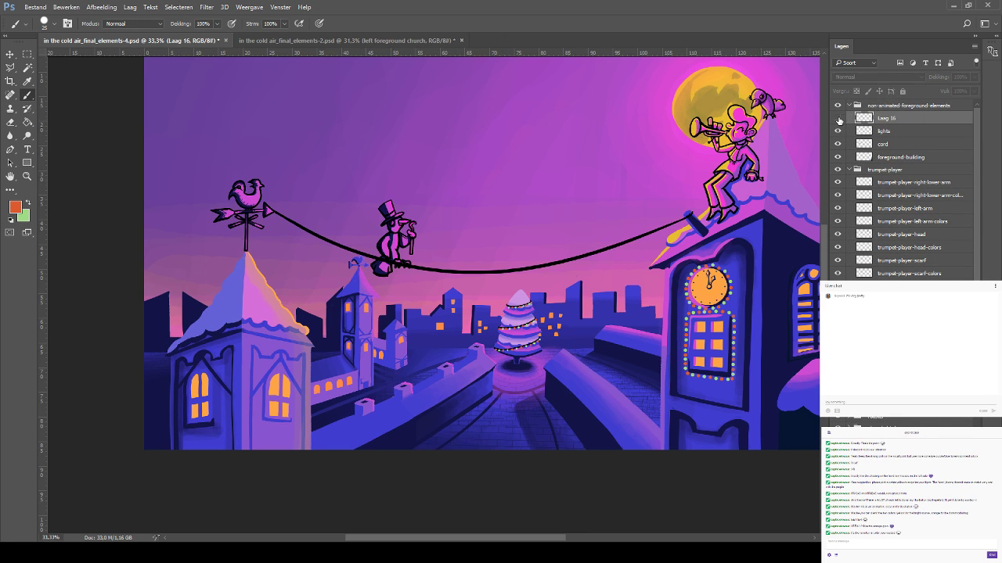
pyautogui.doubleClick(884, 118)
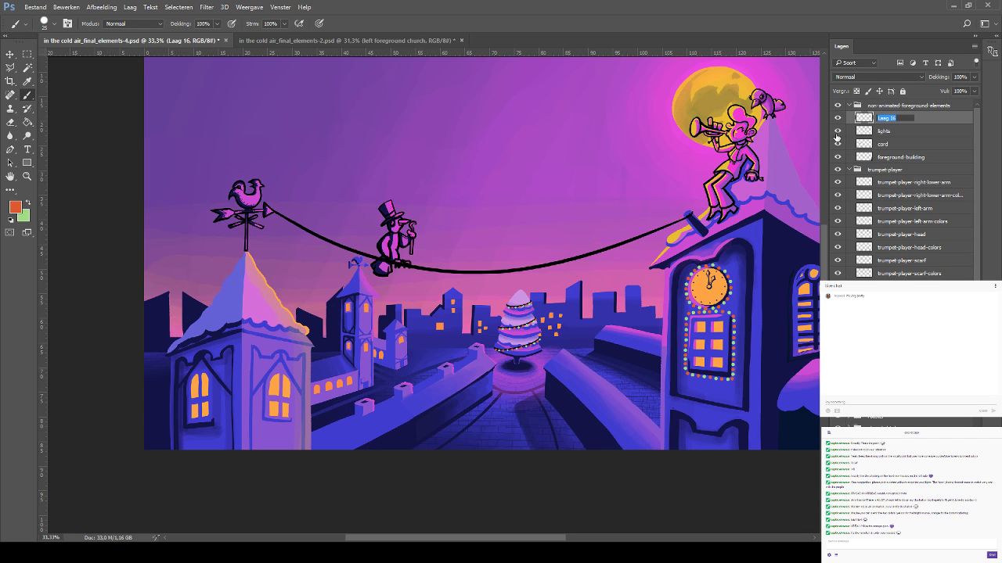
pyautogui.press('Return')
pyautogui.click(882, 135)
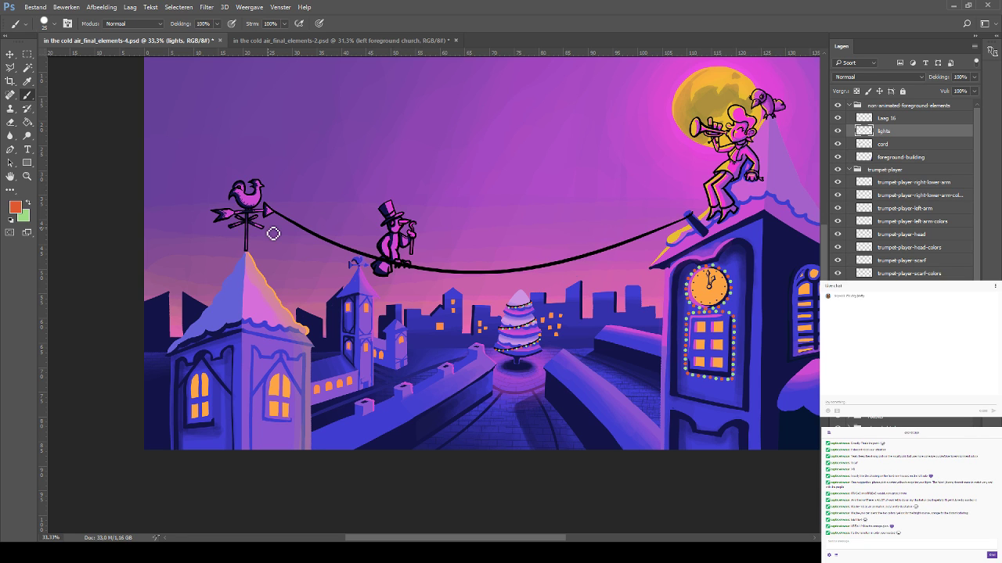
pyautogui.hotkey('ctrl', '+')
pyautogui.hotkey('ctrl', '+')
pyautogui.moveTo(446, 214); pyautogui.dragTo(605, 267)
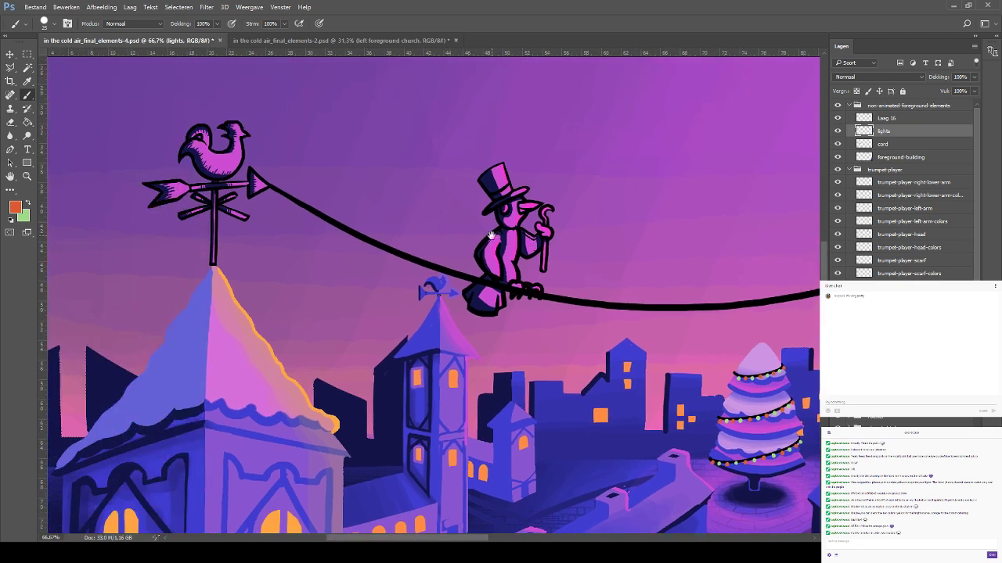
# Paint alternating orange-red and light green bulbs along the cord from the rooster weathervane to the top-hatted bird
pyautogui.click(288, 203)
pyautogui.press('x')
pyautogui.click(305, 212)
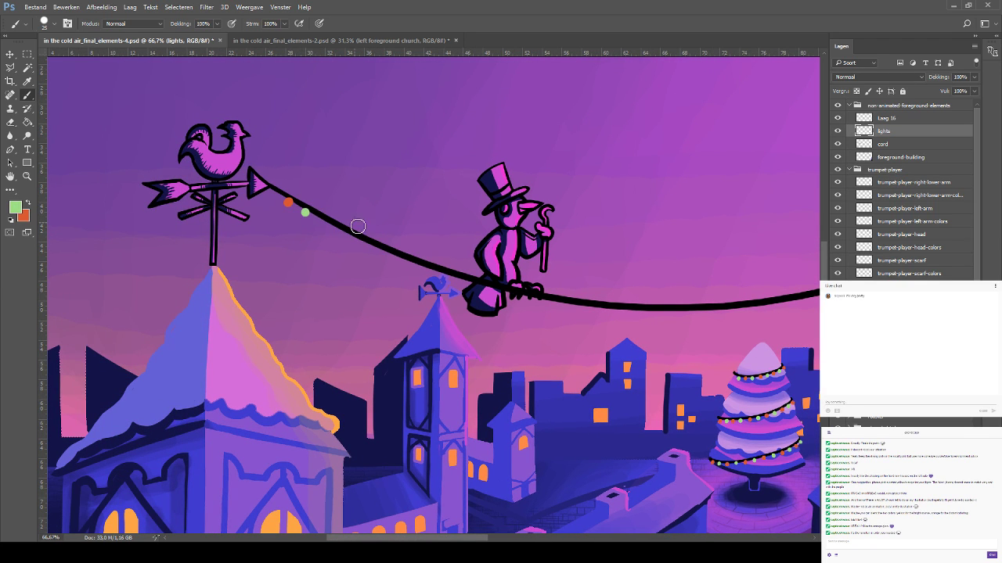
pyautogui.press('x')
pyautogui.click(320, 221)
pyautogui.press('x')
pyautogui.click(335, 230)
pyautogui.press('x')
pyautogui.click(351, 237)
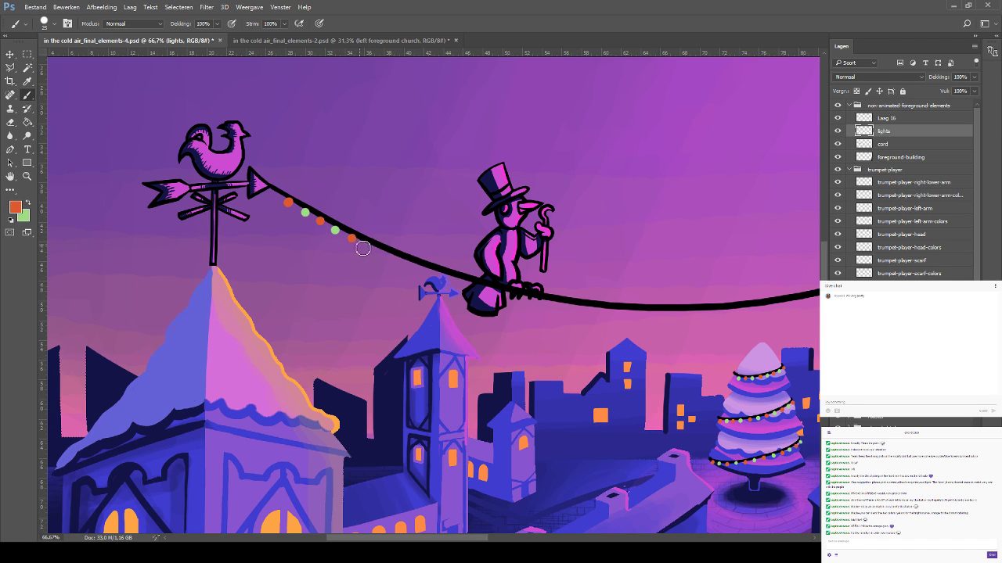
pyautogui.press('x')
pyautogui.click(369, 247)
pyautogui.press('x')
pyautogui.click(386, 256)
pyautogui.press('x')
pyautogui.click(404, 262)
pyautogui.press('x')
pyautogui.click(421, 269)
pyautogui.press('x')
pyautogui.click(438, 274)
pyautogui.press('x')
pyautogui.click(458, 280)
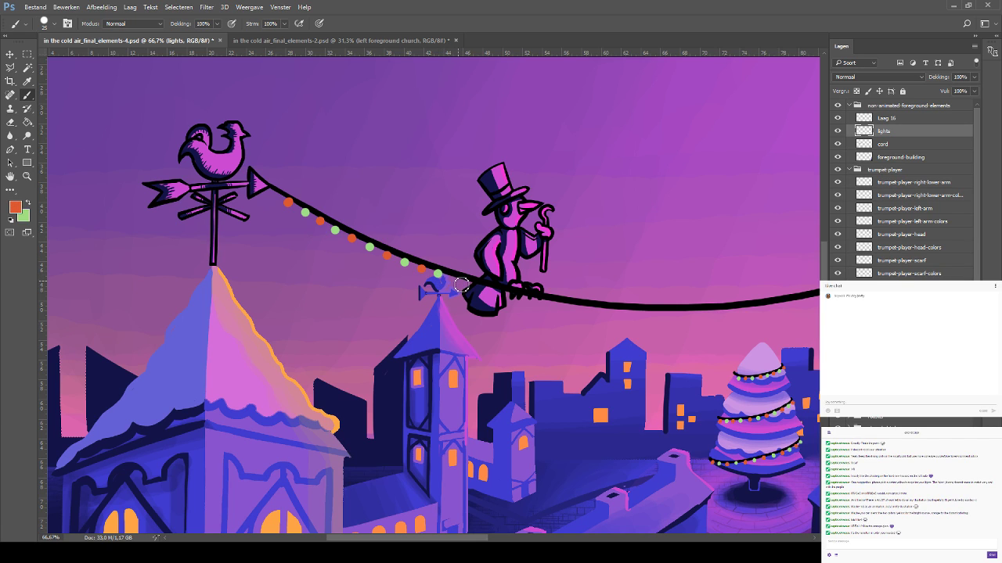
pyautogui.press('x')
pyautogui.click(478, 287)
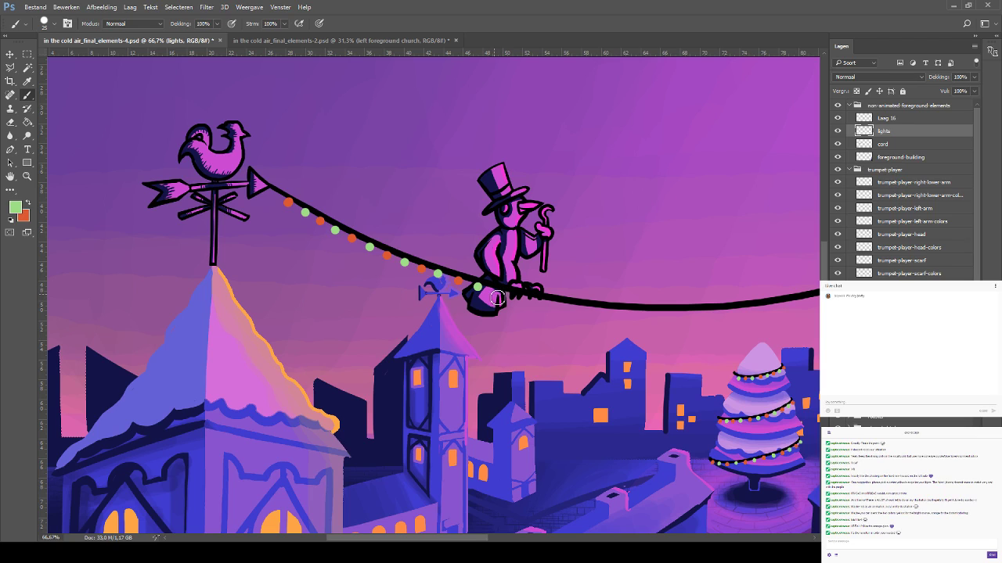
# Continue the alternating orange-red and light green bulbs beneath the top-hatted bird and toward the cord's lowest stretch
pyautogui.press('x')
pyautogui.press('x')
pyautogui.click(518, 298)
pyautogui.press('x')
pyautogui.click(540, 301)
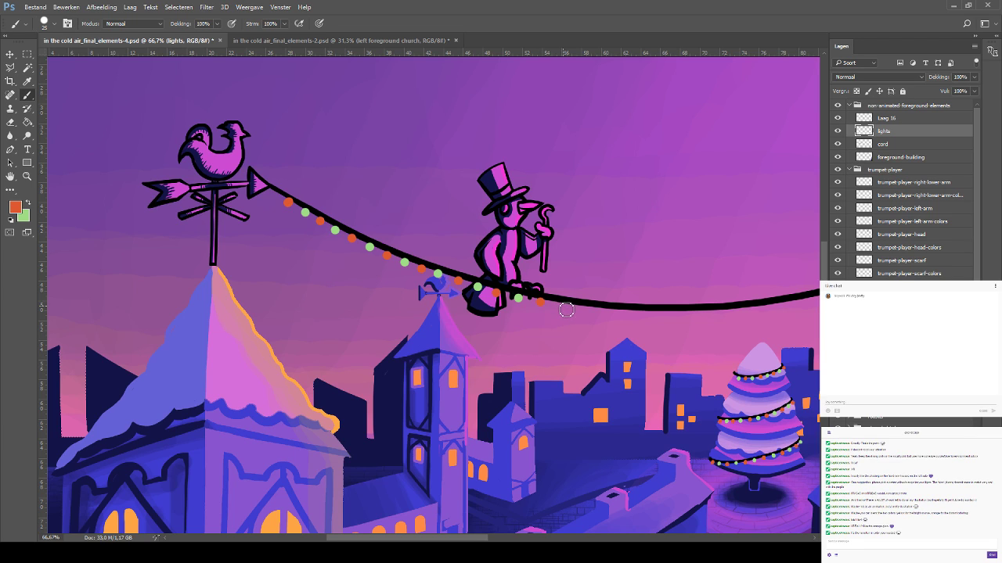
pyautogui.press('x')
pyautogui.click(562, 306)
pyautogui.press('x')
pyautogui.press('x')
pyautogui.click(604, 311)
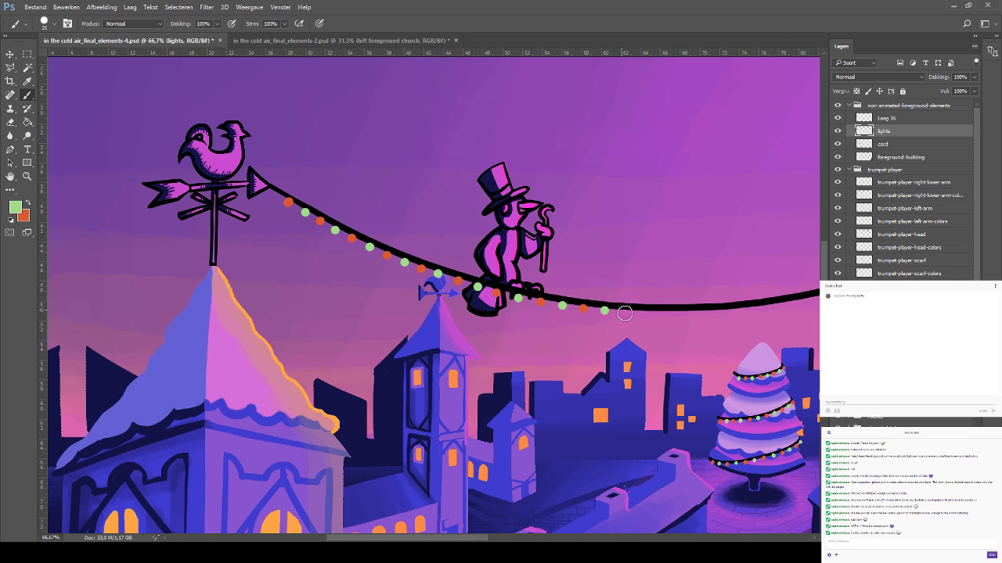
pyautogui.press('x')
pyautogui.press('x')
pyautogui.click(644, 314)
# Add alternating bulbs along the lowest stretch of the cord until it starts rising near the Christmas tree
pyautogui.moveTo(700, 250); pyautogui.dragTo(595, 232)
pyautogui.press('x')
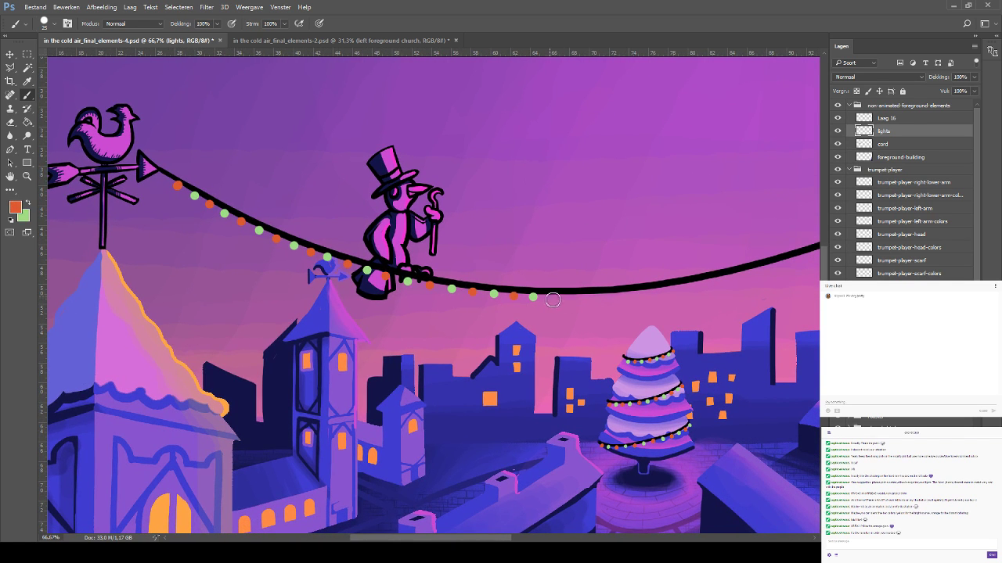
pyautogui.click(552, 298)
pyautogui.press('x')
pyautogui.click(572, 297)
pyautogui.press('x')
pyautogui.click(593, 298)
pyautogui.press('x')
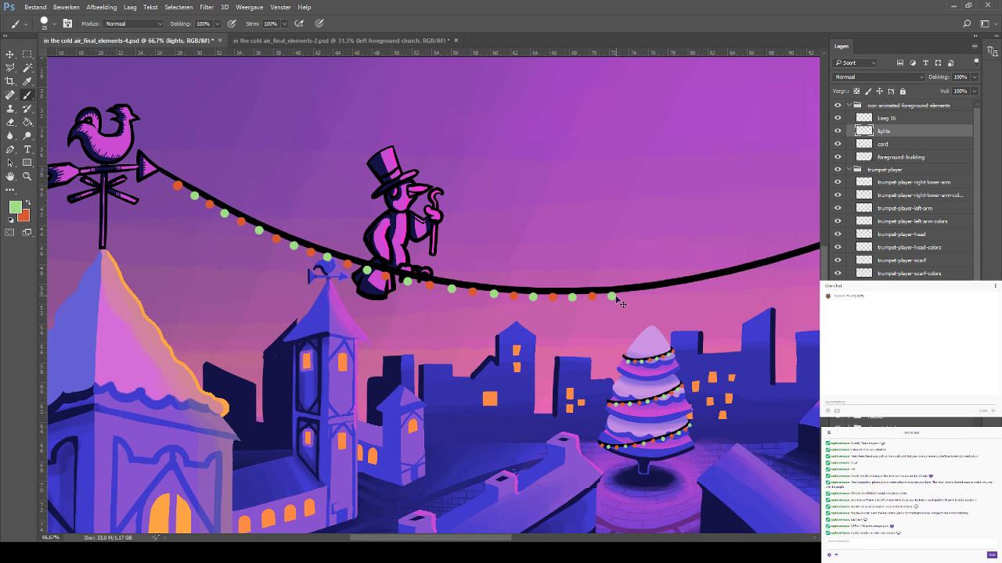
pyautogui.click(611, 295)
pyautogui.press('x')
pyautogui.click(630, 294)
pyautogui.press('x')
pyautogui.click(654, 294)
# Paint alternating bulbs along the rising cord above and just past the Christmas tree, and save the illustration
pyautogui.moveTo(716, 266); pyautogui.dragTo(581, 266)
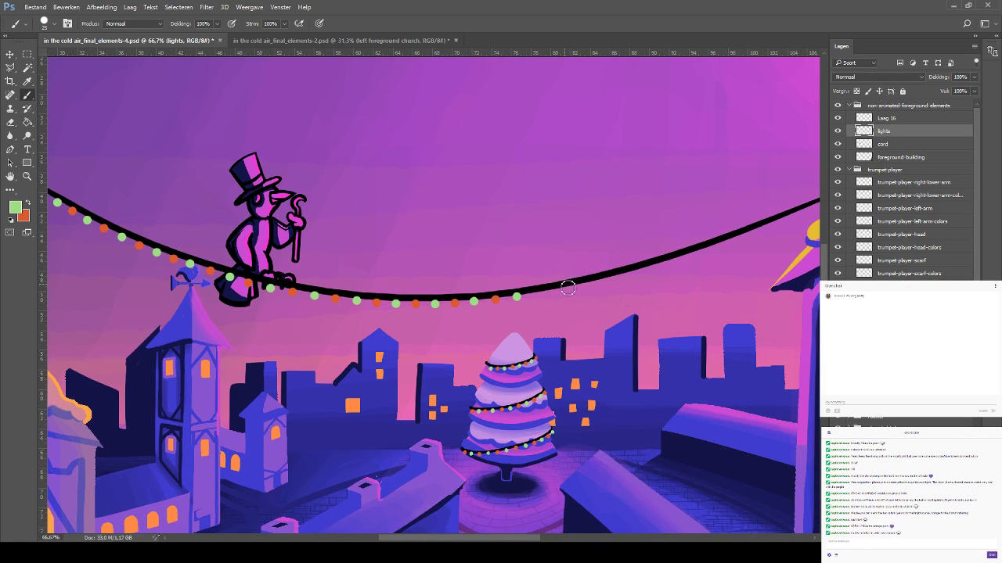
pyautogui.press('x')
pyautogui.click(534, 295)
pyautogui.press('x')
pyautogui.click(554, 291)
pyautogui.press('x')
pyautogui.click(572, 287)
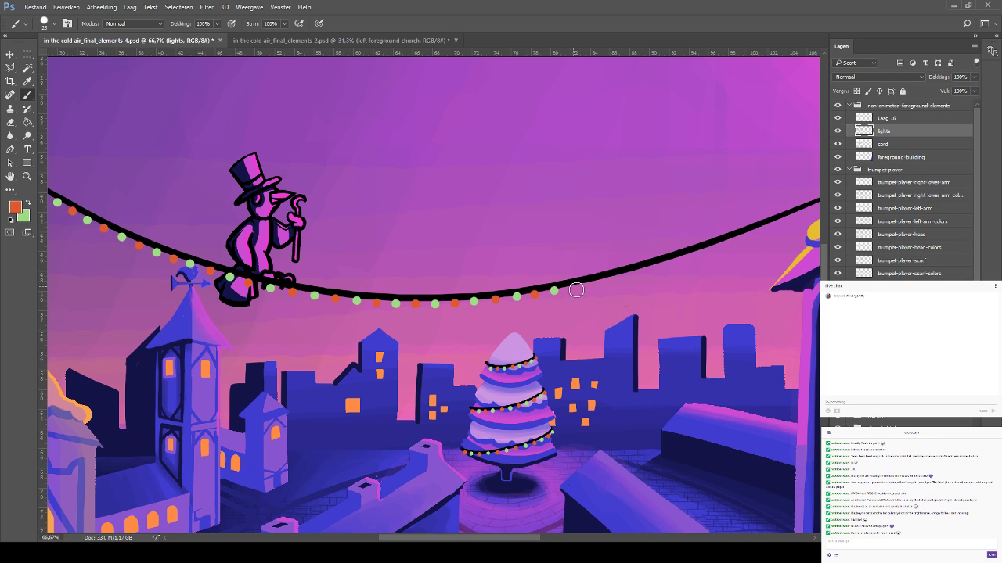
pyautogui.press('x')
pyautogui.click(590, 282)
pyautogui.press('x')
pyautogui.click(609, 278)
pyautogui.press('x')
pyautogui.click(627, 273)
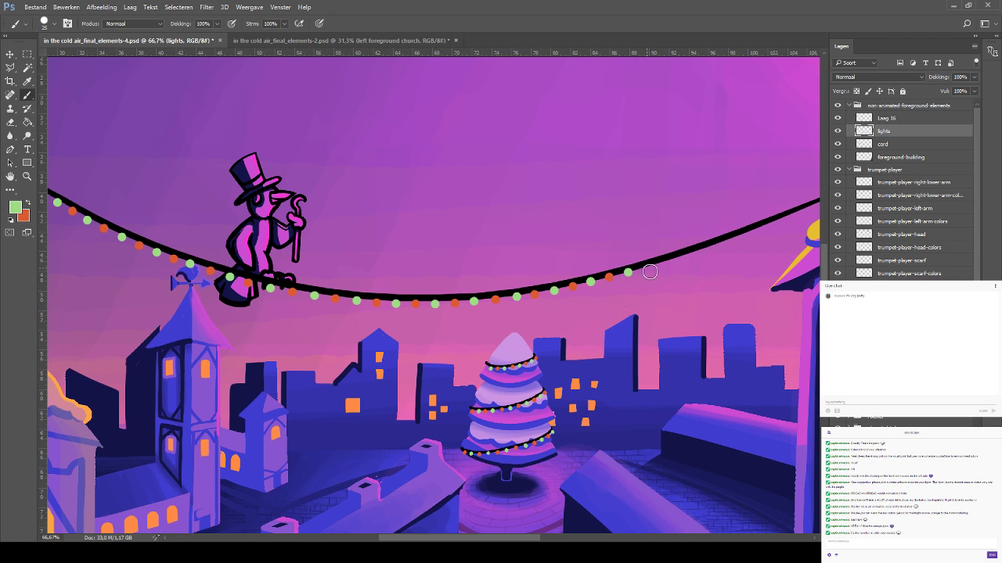
pyautogui.press('x')
pyautogui.click(646, 268)
pyautogui.press('x')
pyautogui.click(664, 263)
pyautogui.hotkey('ctrl', 's')
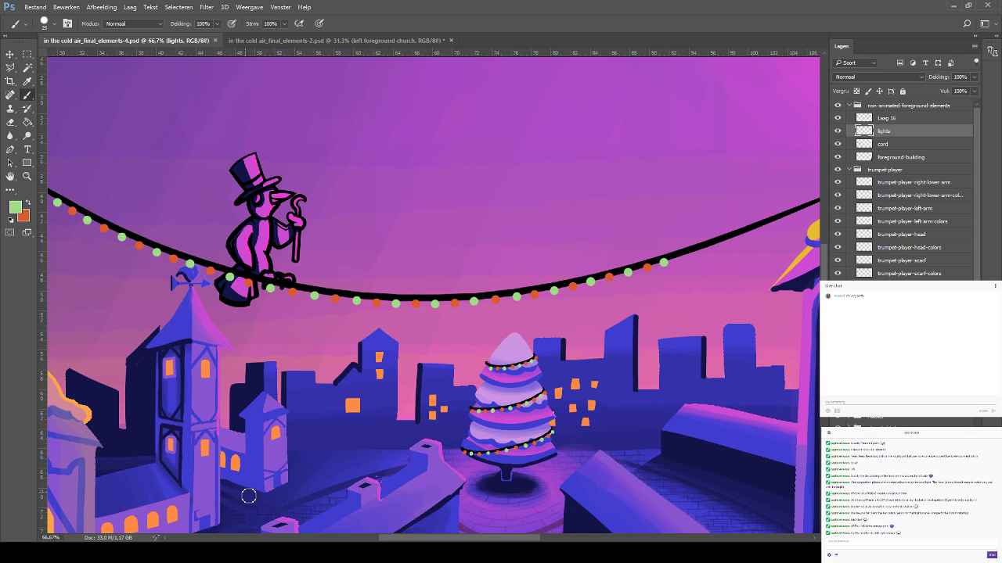
# Extend the alternating bulbs up the cord toward the clock tower roof, reducing the brush size to 20 partway along
pyautogui.moveTo(557, 293); pyautogui.dragTo(368, 306)
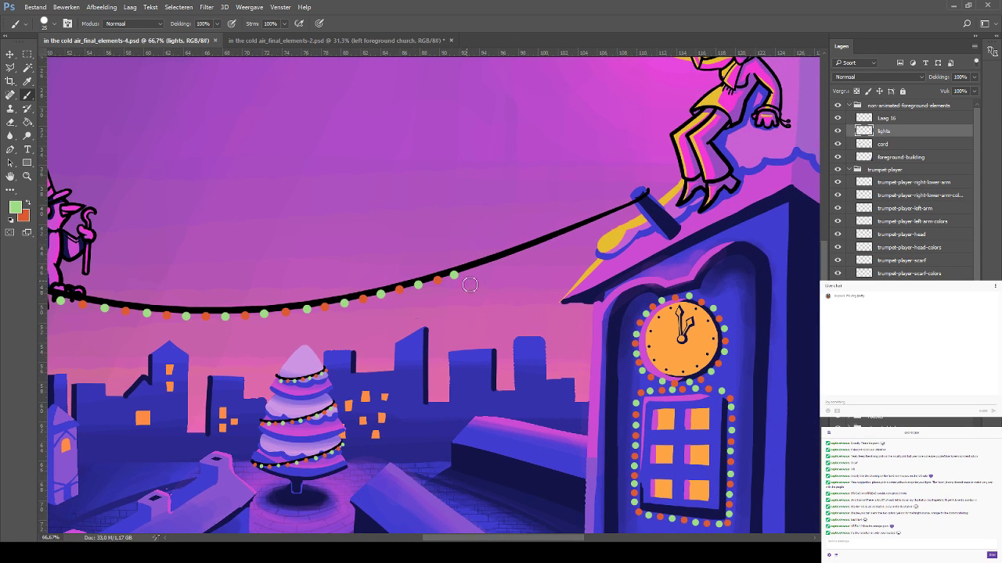
pyautogui.press('x')
pyautogui.press('x')
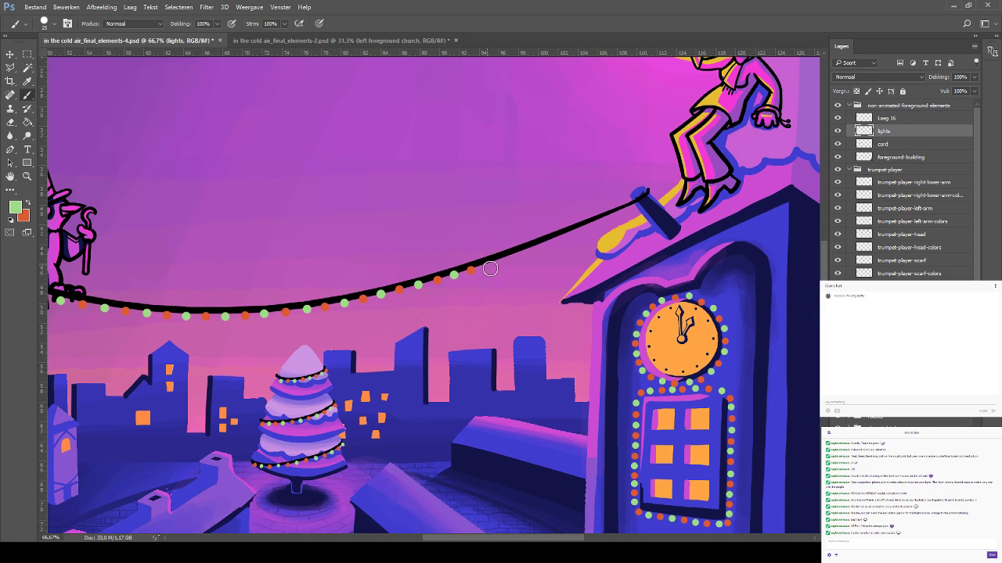
pyautogui.click(488, 265)
pyautogui.press('[')
pyautogui.press('x')
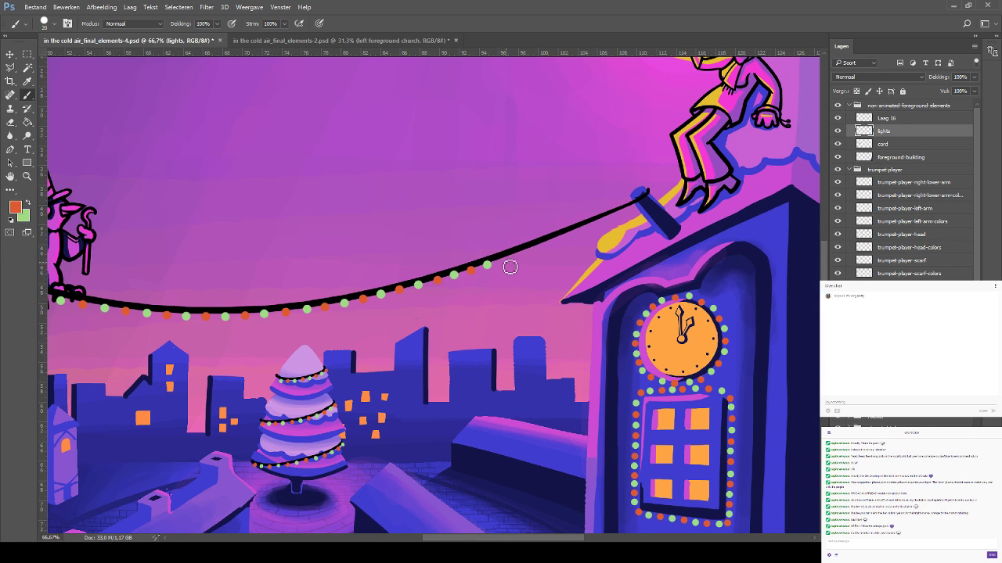
pyautogui.click(503, 259)
pyautogui.press('x')
pyautogui.click(519, 252)
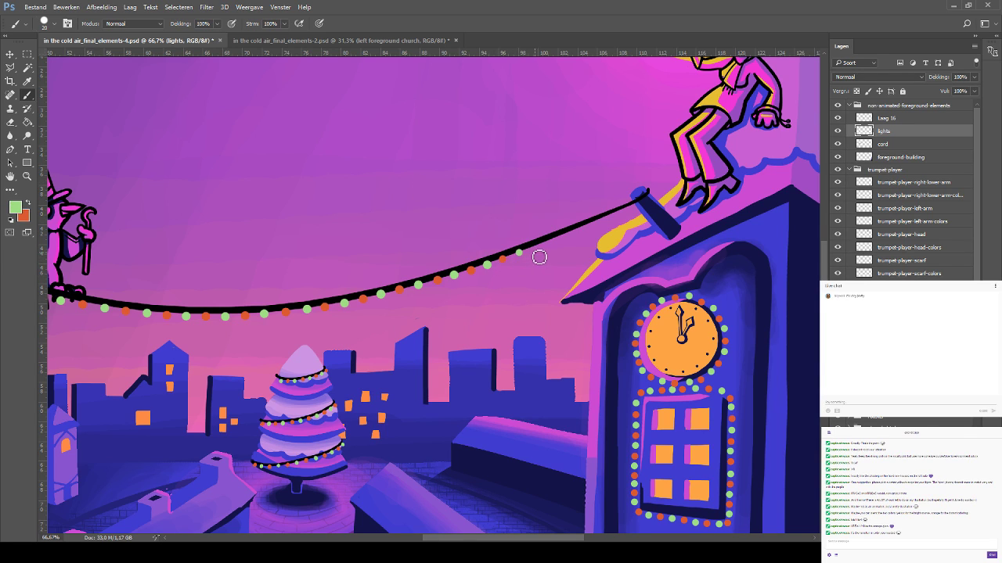
pyautogui.press('x')
pyautogui.click(533, 245)
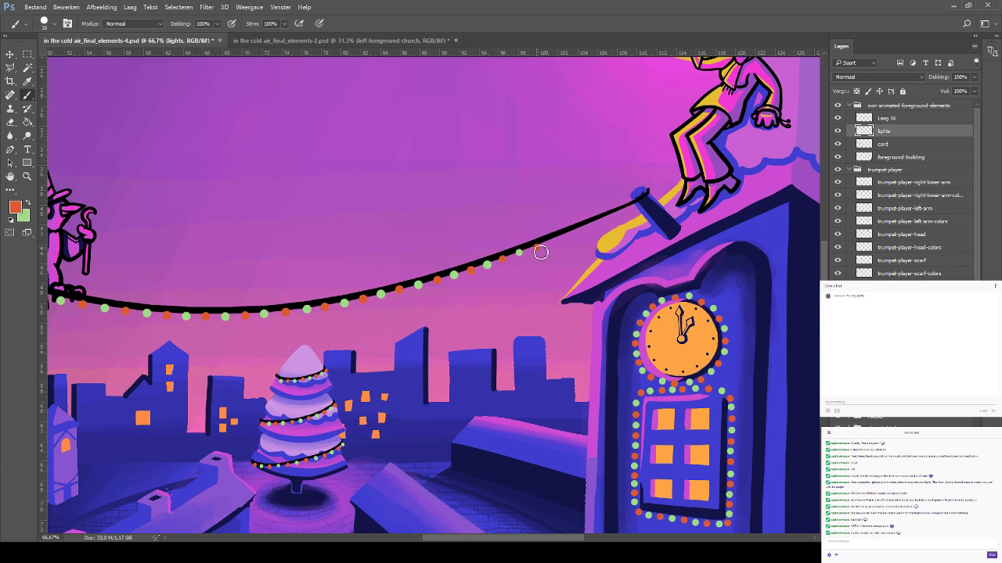
pyautogui.press('x')
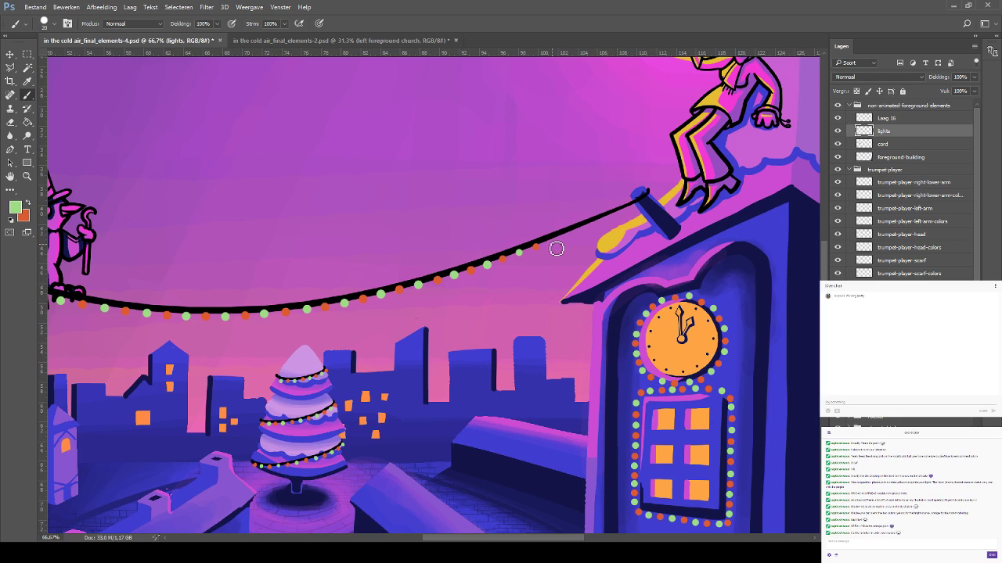
pyautogui.click(551, 241)
pyautogui.press('x')
pyautogui.click(566, 233)
pyautogui.press('x')
pyautogui.click(582, 228)
# Finish the light string up to the clock tower roof with smaller alternating bulbs at brush size 15, and save the illustration
pyautogui.press('[')
pyautogui.press('x')
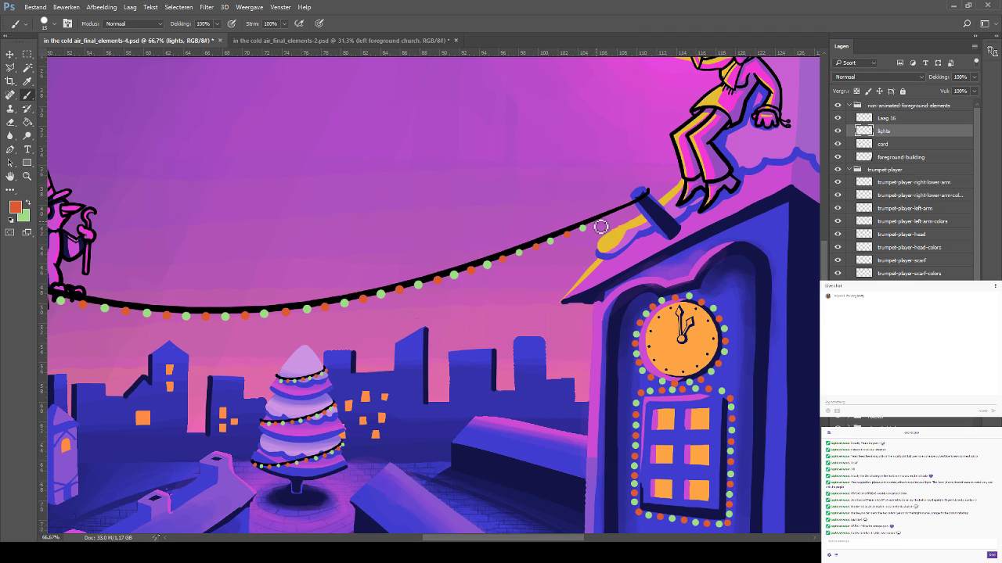
pyautogui.press('x')
pyautogui.press('x')
pyautogui.press('x')
pyautogui.press('x')
pyautogui.hotkey('ctrl', '-')
pyautogui.hotkey('ctrl', '-')
pyautogui.hotkey('ctrl', '-')
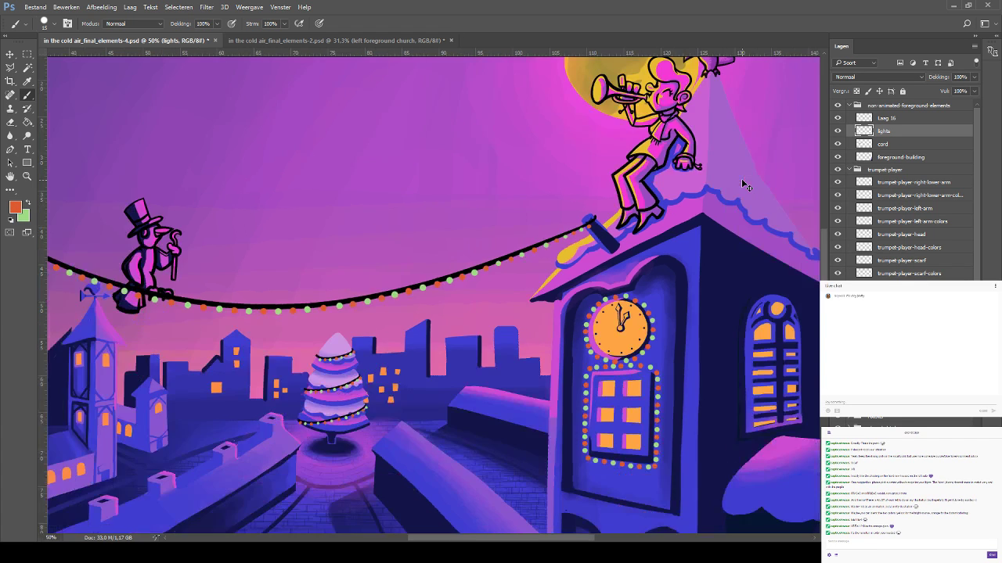
pyautogui.hotkey('ctrl', 's')
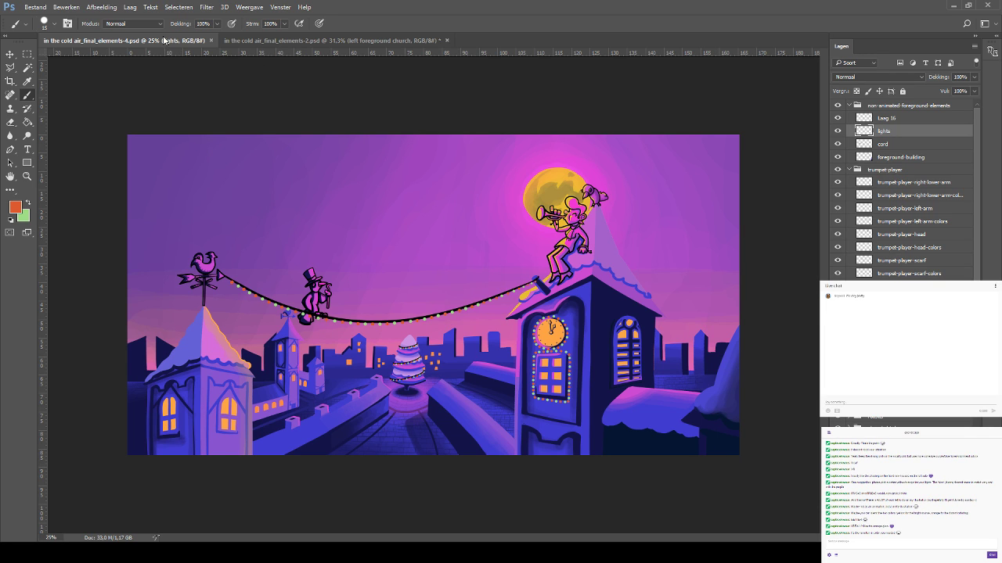
# Compare the whole illustration at fitted size with the earlier version in the cold air_final_elements-2.psd
pyautogui.click(294, 42)
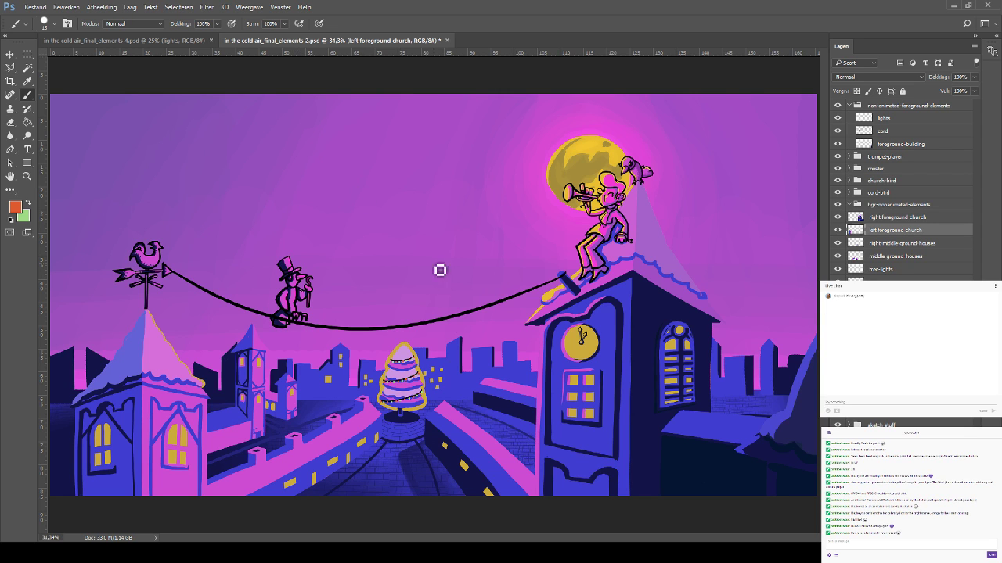
pyautogui.click(145, 42)
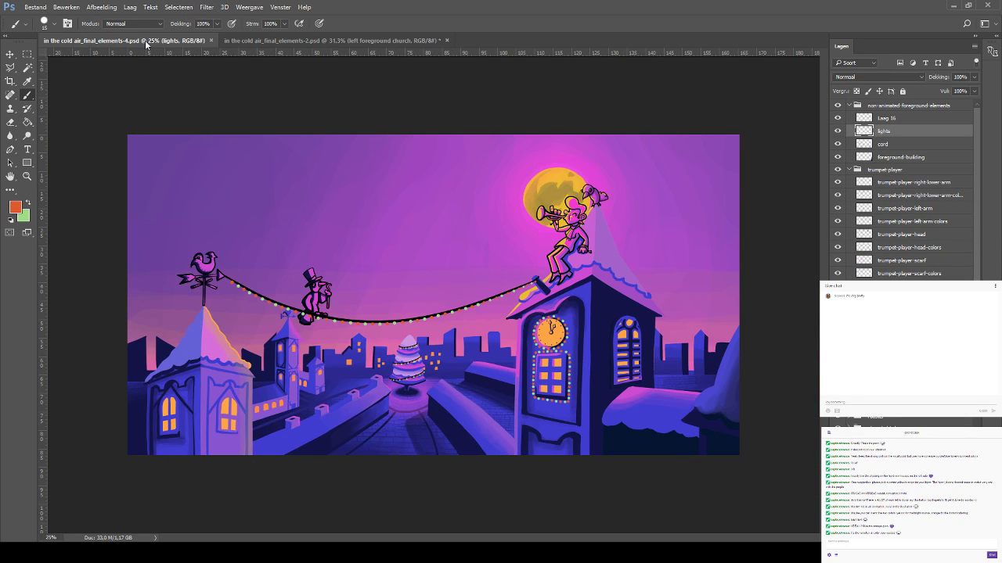
pyautogui.hotkey('ctrl', '0')
pyautogui.hotkey('ctrl', 'Tab')
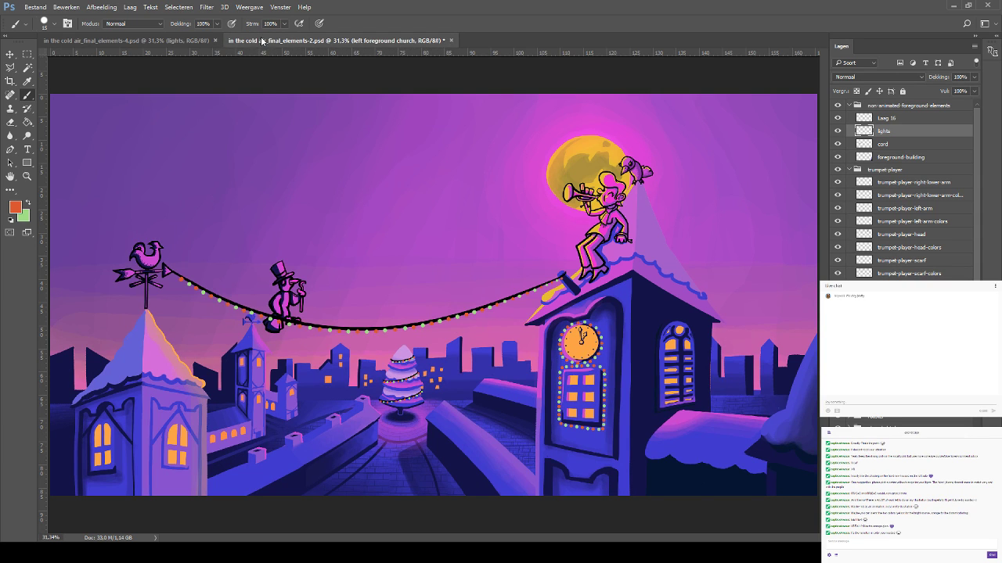
pyautogui.click(154, 43)
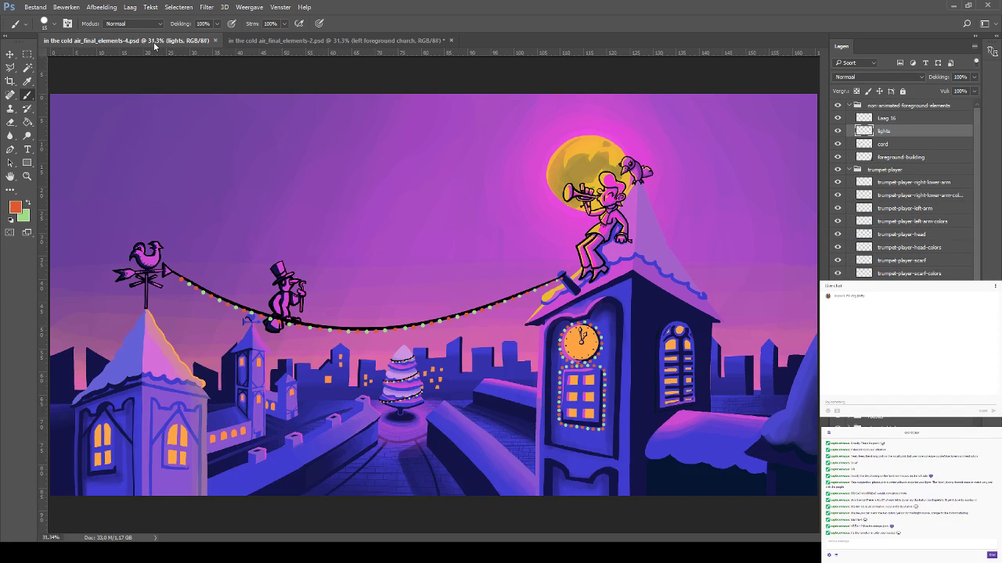
pyautogui.click(298, 44)
pyautogui.click(156, 42)
pyautogui.click(296, 43)
pyautogui.click(126, 40)
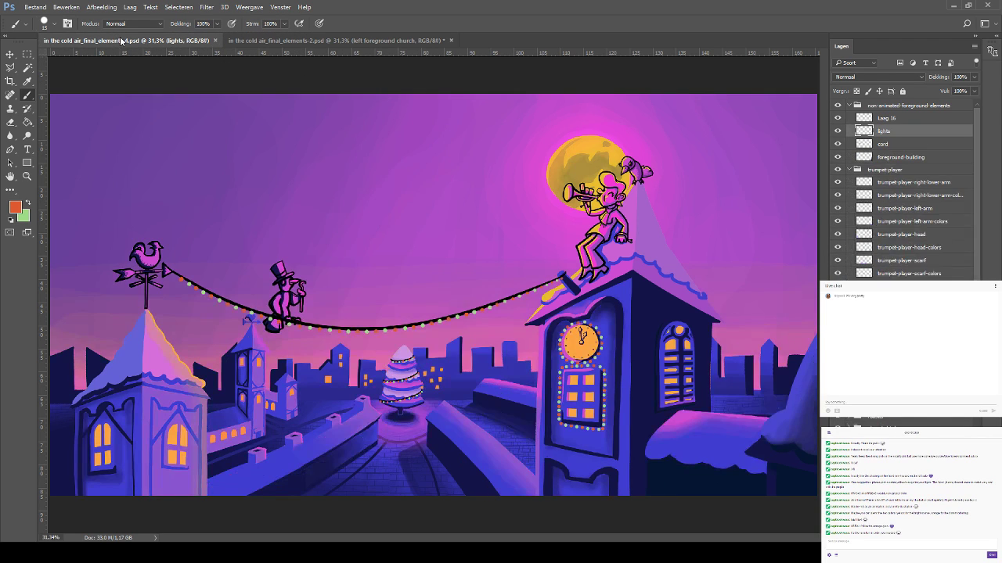